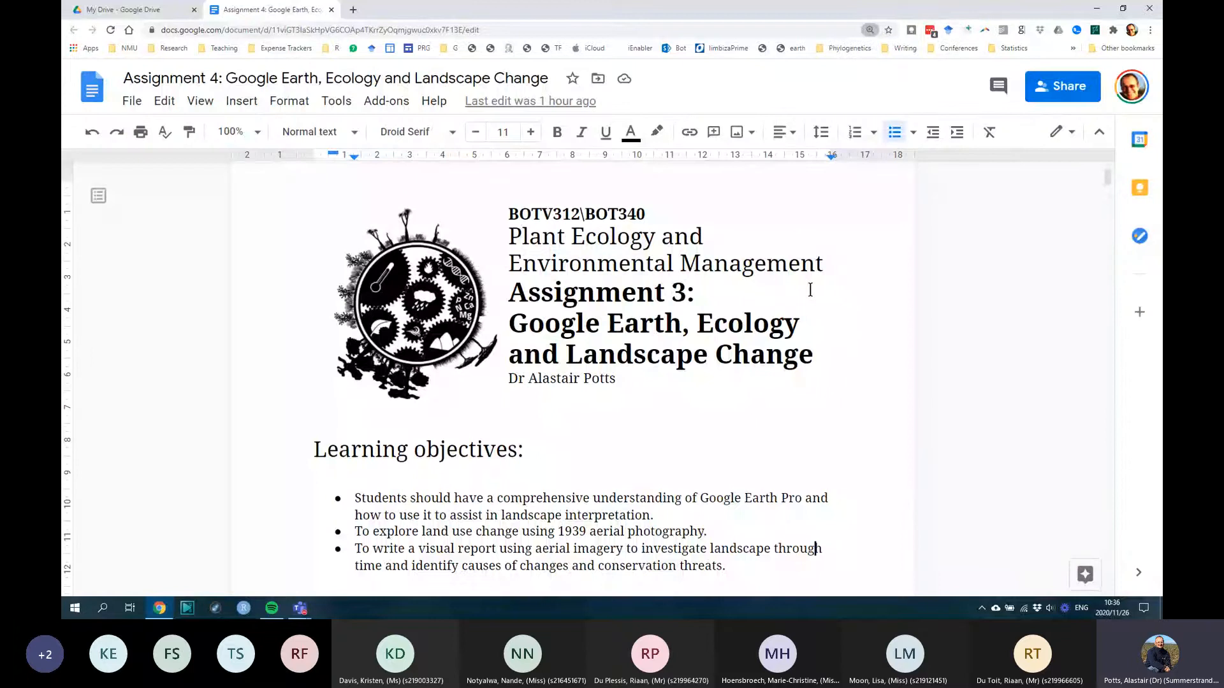
Step: Reduce the page zoom one level and highlight "Google Earth" in the assignment title
key("ctrl+minus")
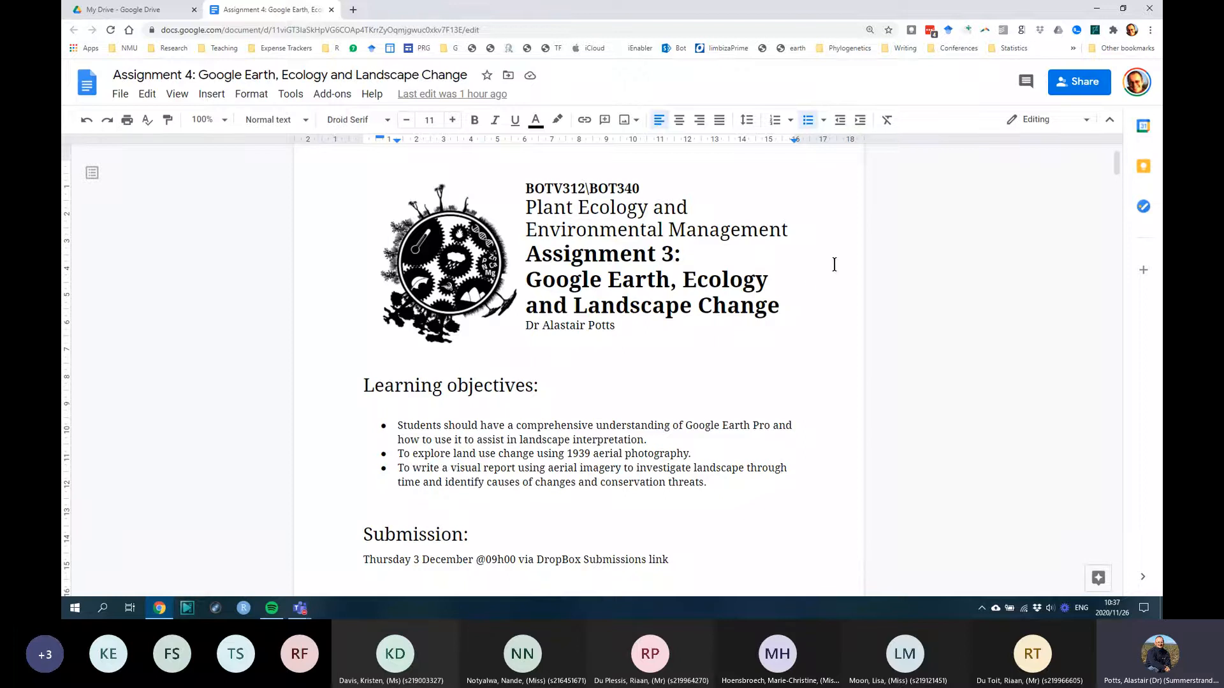
scroll(651, 288, "down", 2)
scroll(647, 292, "up", 2)
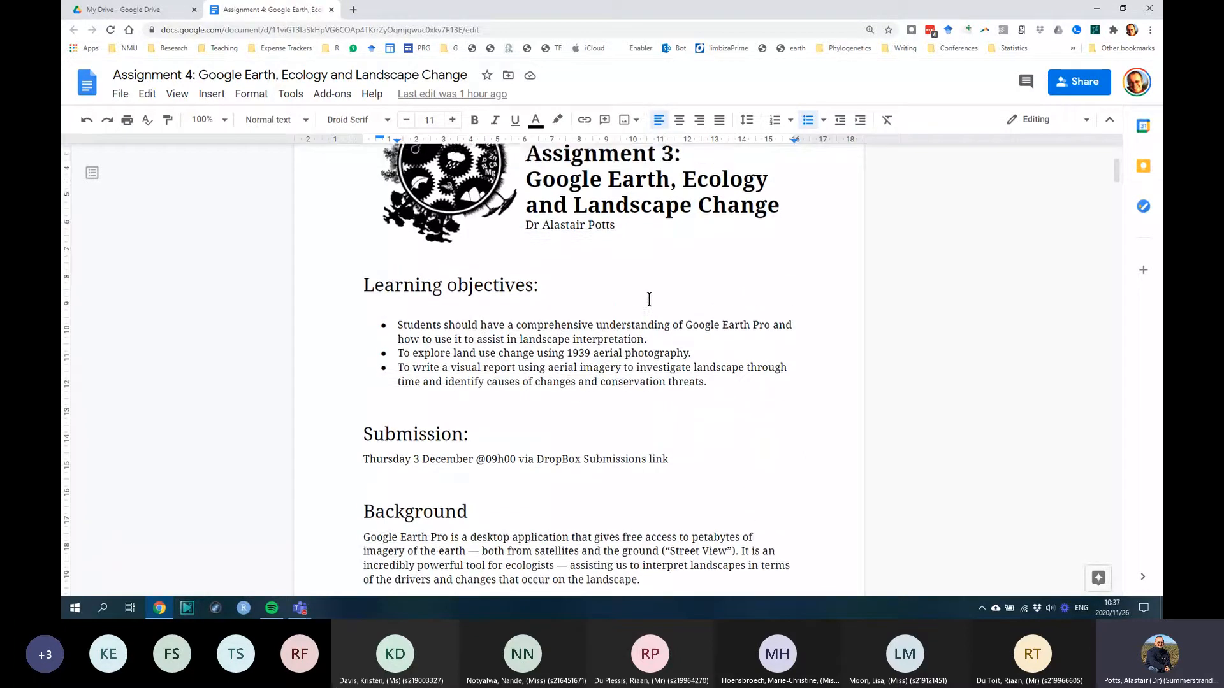
left_click_drag(525, 281, 671, 281)
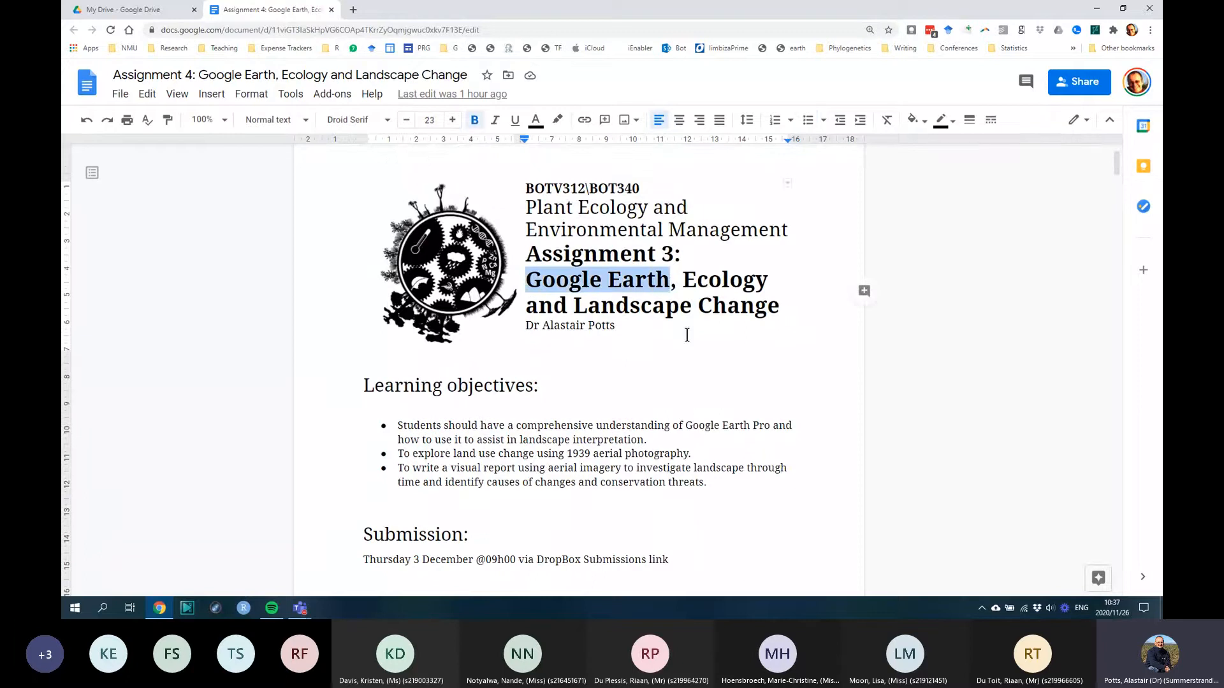
Step: Open the Google Earth website (google.com/earth) in a new browser tab and show its Earth Versions page
left_click(353, 9)
left_click(350, 26)
type("google")
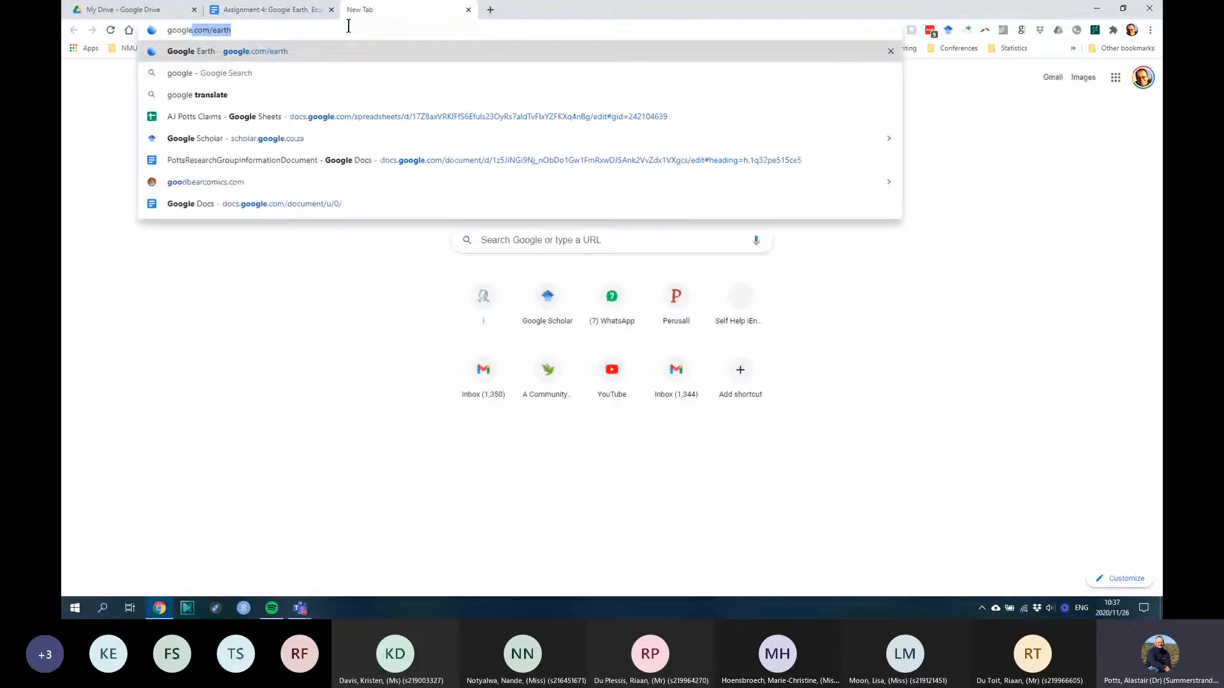
key("Return")
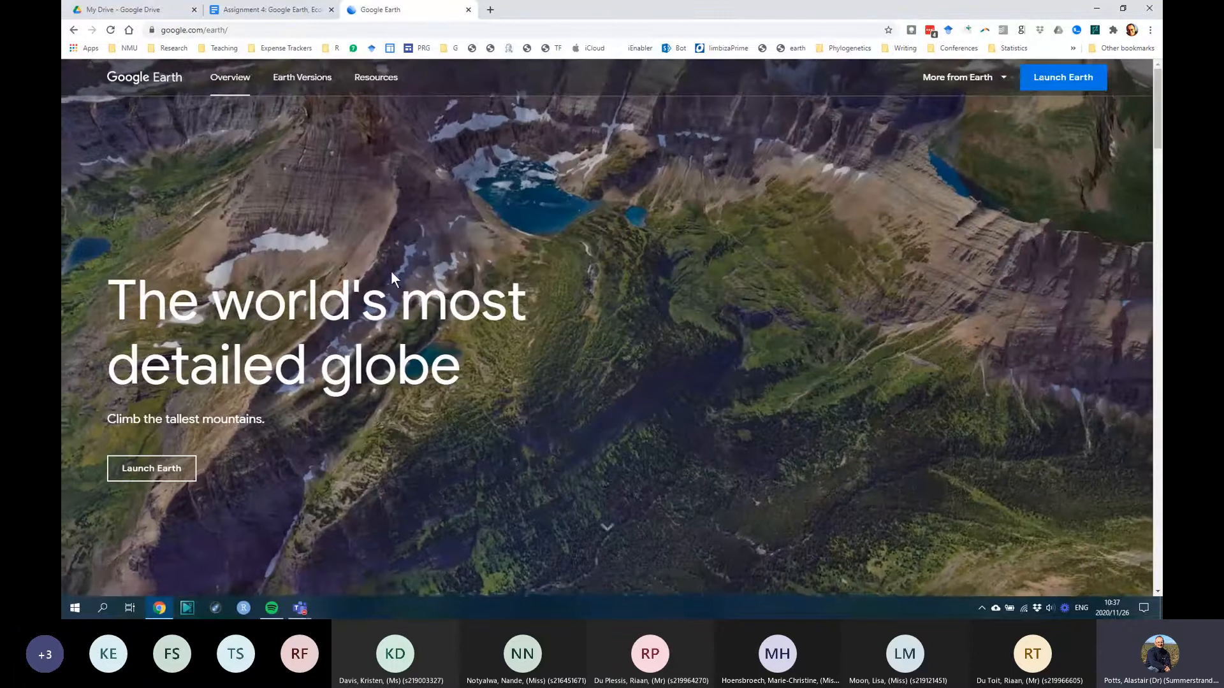
left_click(292, 80)
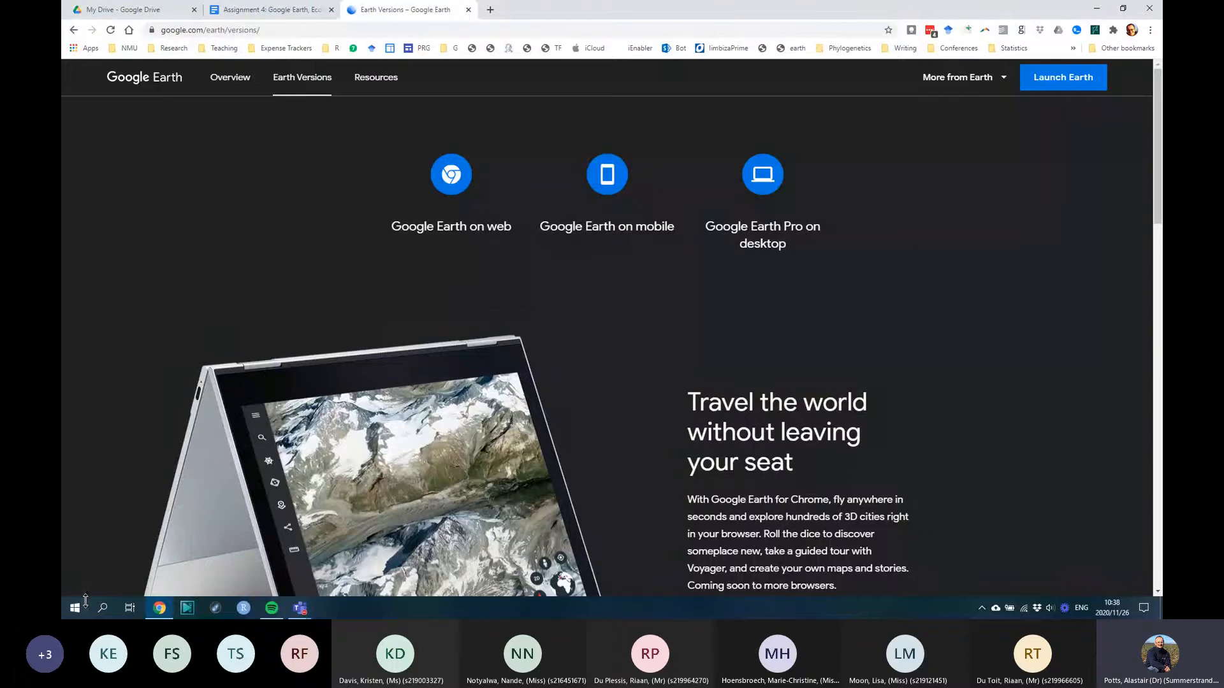
Step: Return to the assignment document and review the learning objectives, highlighting the Google Earth Pro and 1939 land use change points
left_click(300, 11)
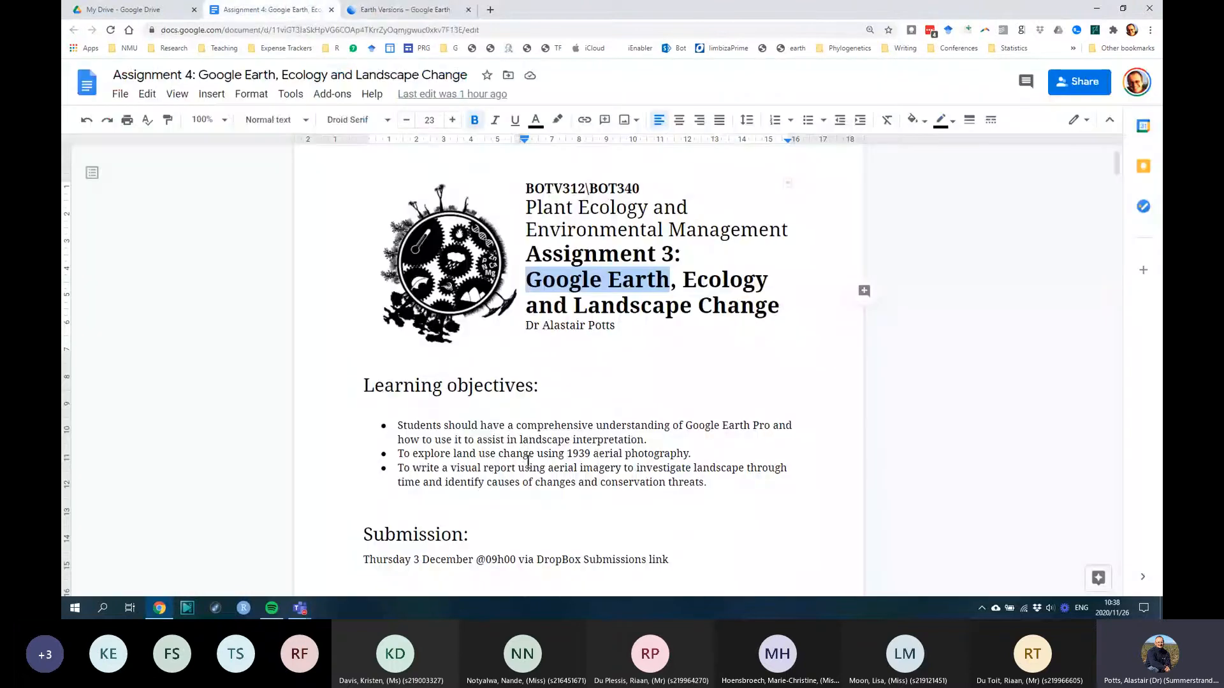
scroll(453, 377, "down", 1)
left_click(454, 377)
left_click_drag(399, 369, 673, 391)
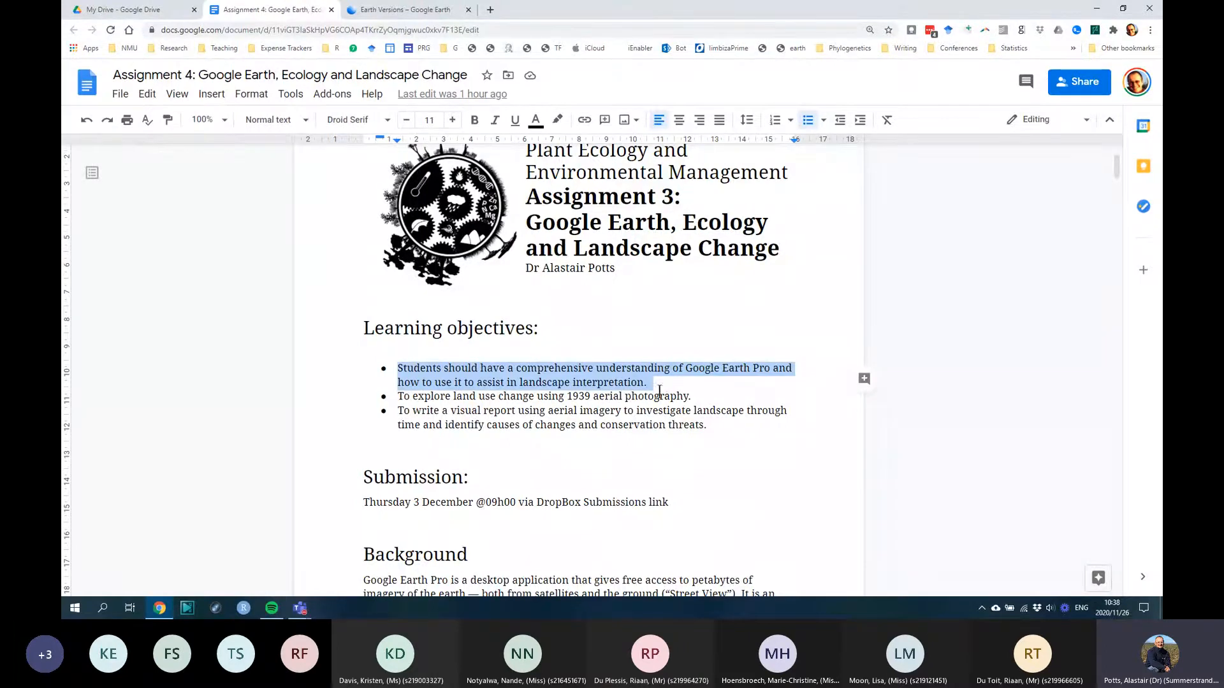
left_click(435, 394)
left_click_drag(425, 396, 593, 396)
scroll(640, 454, "down", 1)
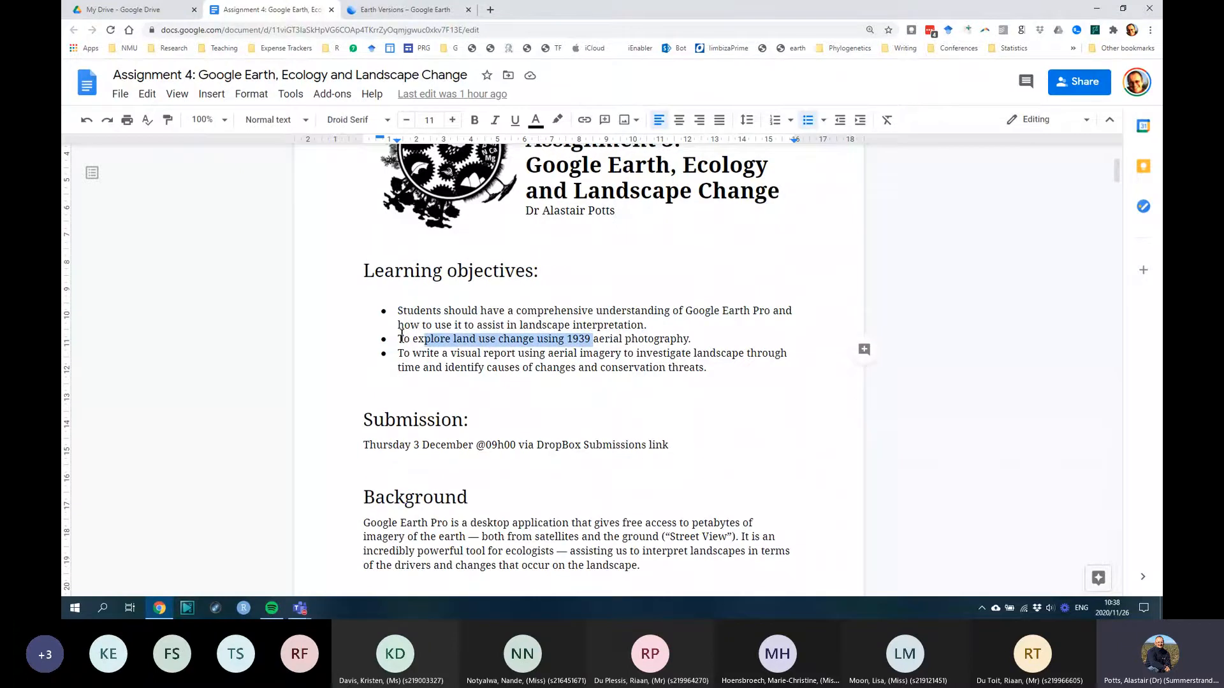
left_click(422, 354)
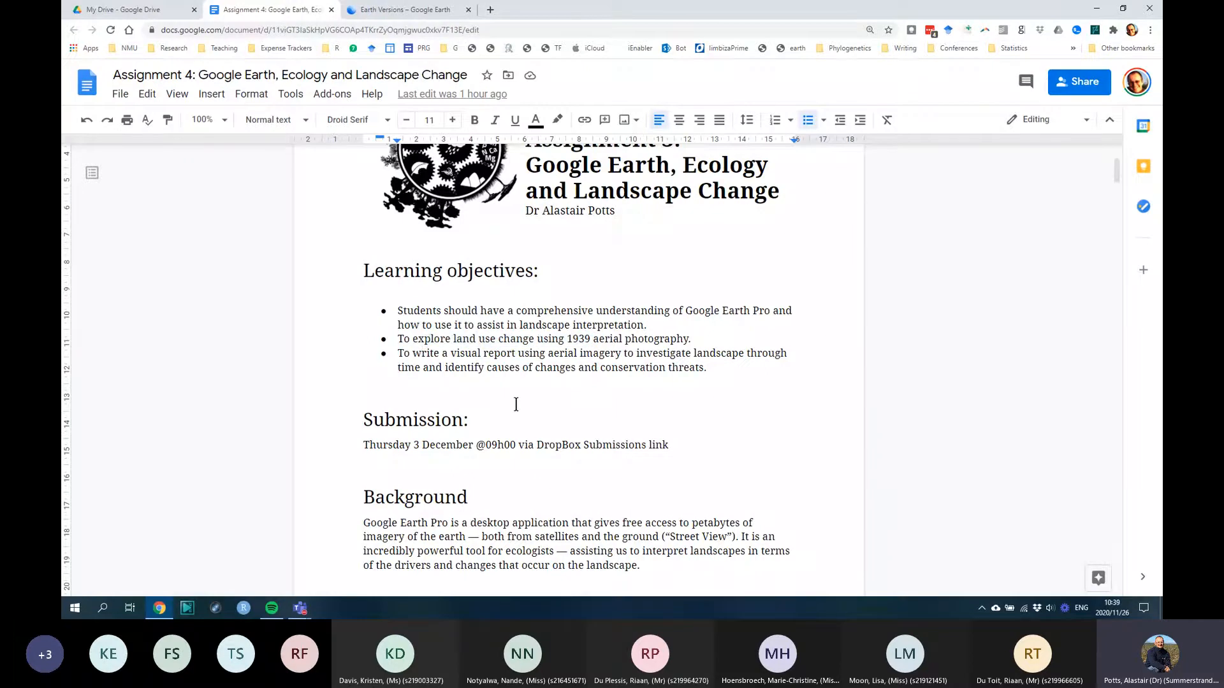
Step: Review the Submission and Background sections, highlighting "Thursday 3 December" and the Background paragraph
scroll(515, 405, "down", 2)
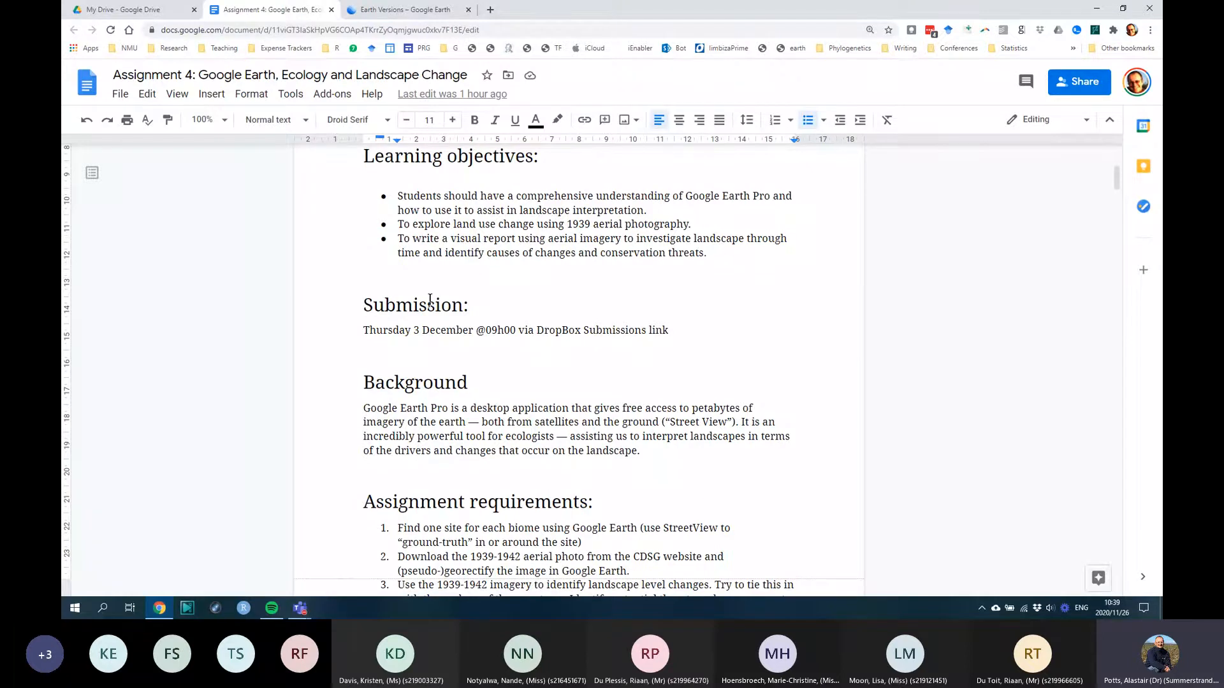
left_click_drag(373, 315, 473, 331)
left_click(400, 338)
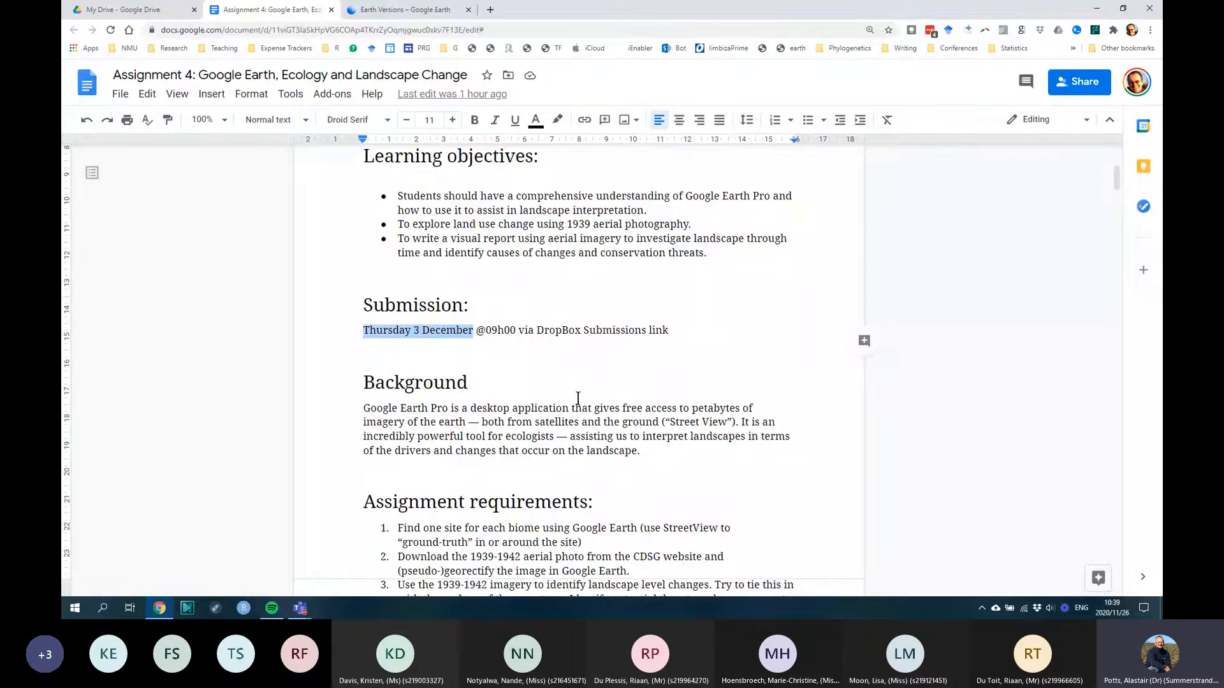
scroll(578, 397, "down", 1)
left_click(359, 327)
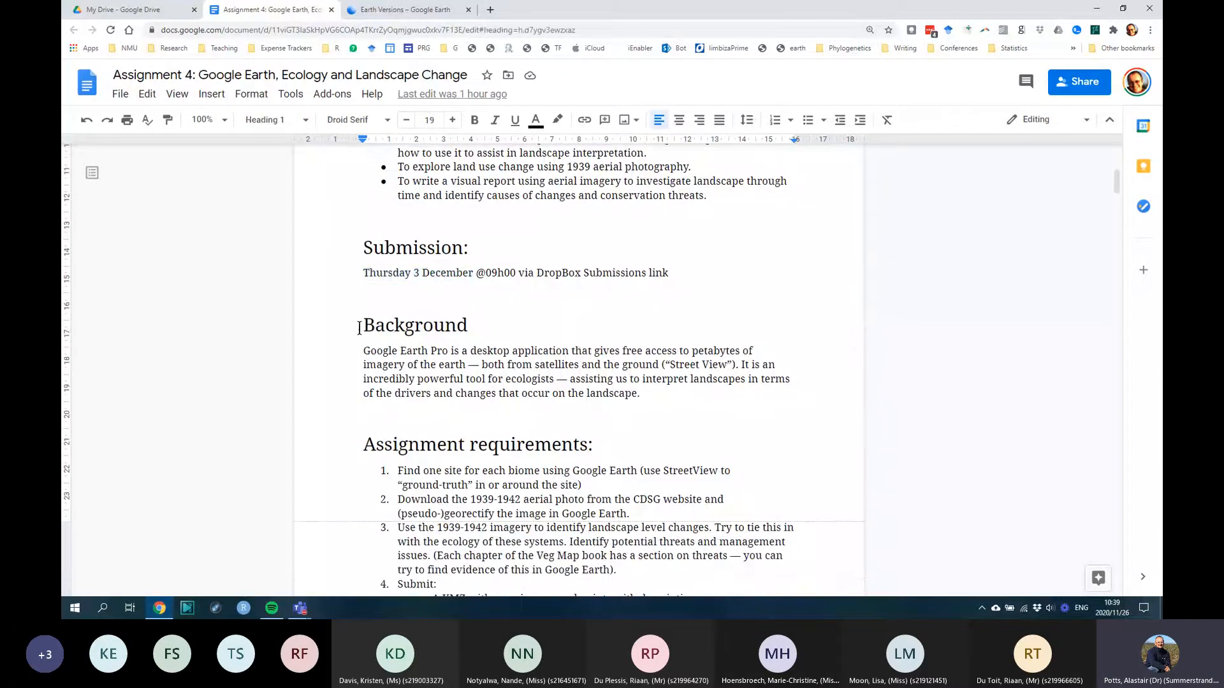
left_click_drag(359, 327, 492, 393)
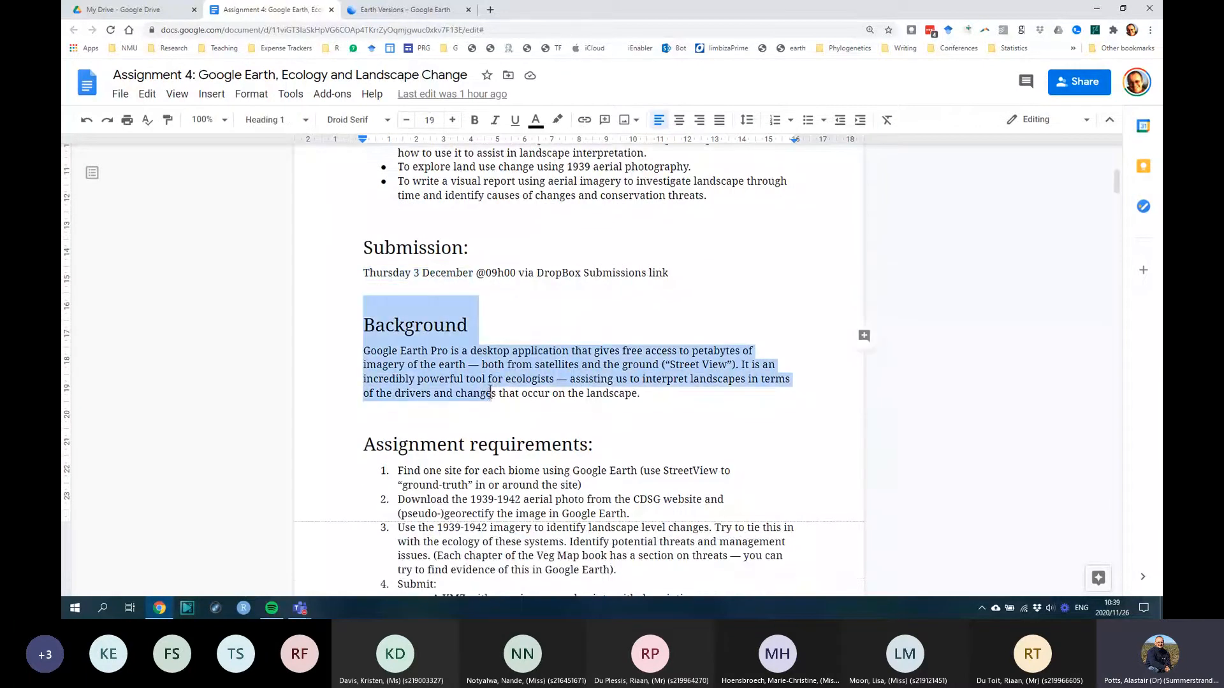
left_click(467, 351)
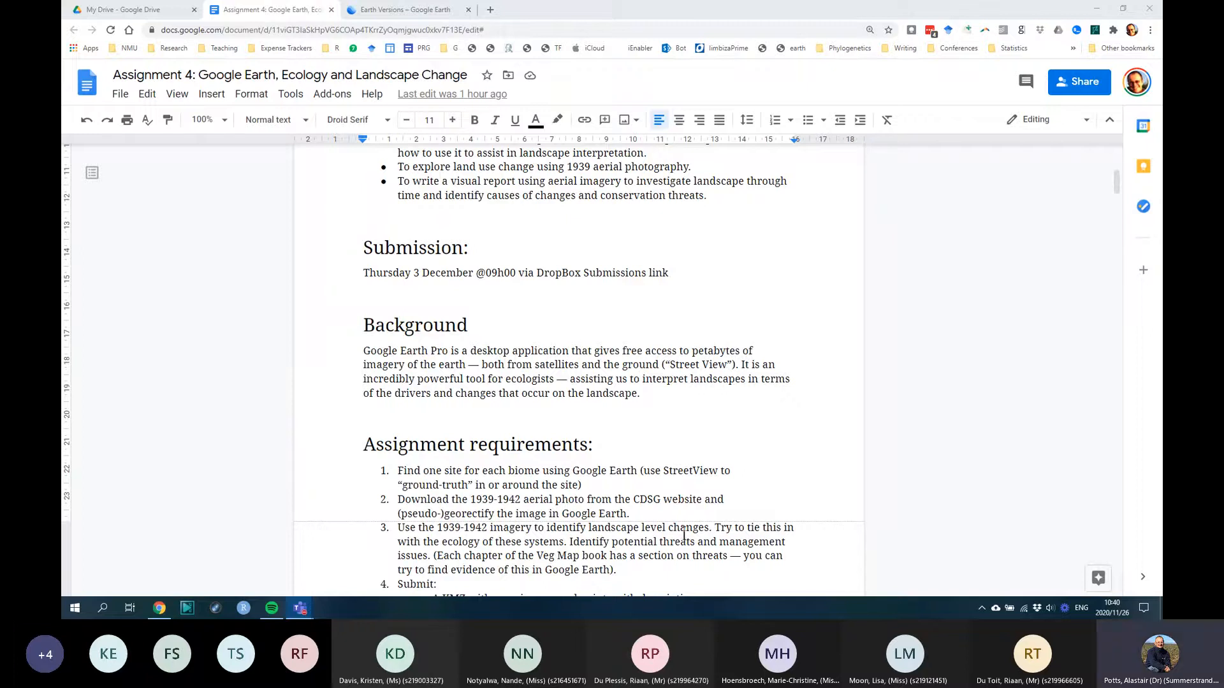
Step: Find the Google Earth Pro desktop app by searching for "earth", launch it and dismiss its start-up tips
scroll(579, 369, "down", 1)
left_click(685, 342)
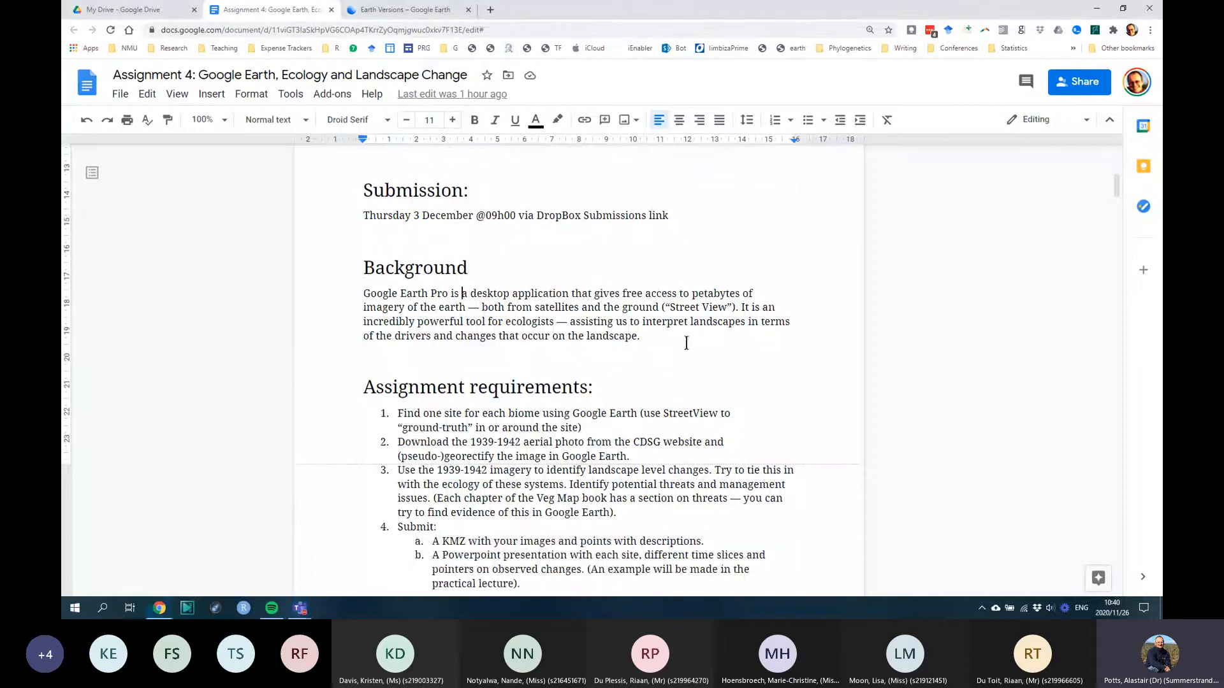
key("super")
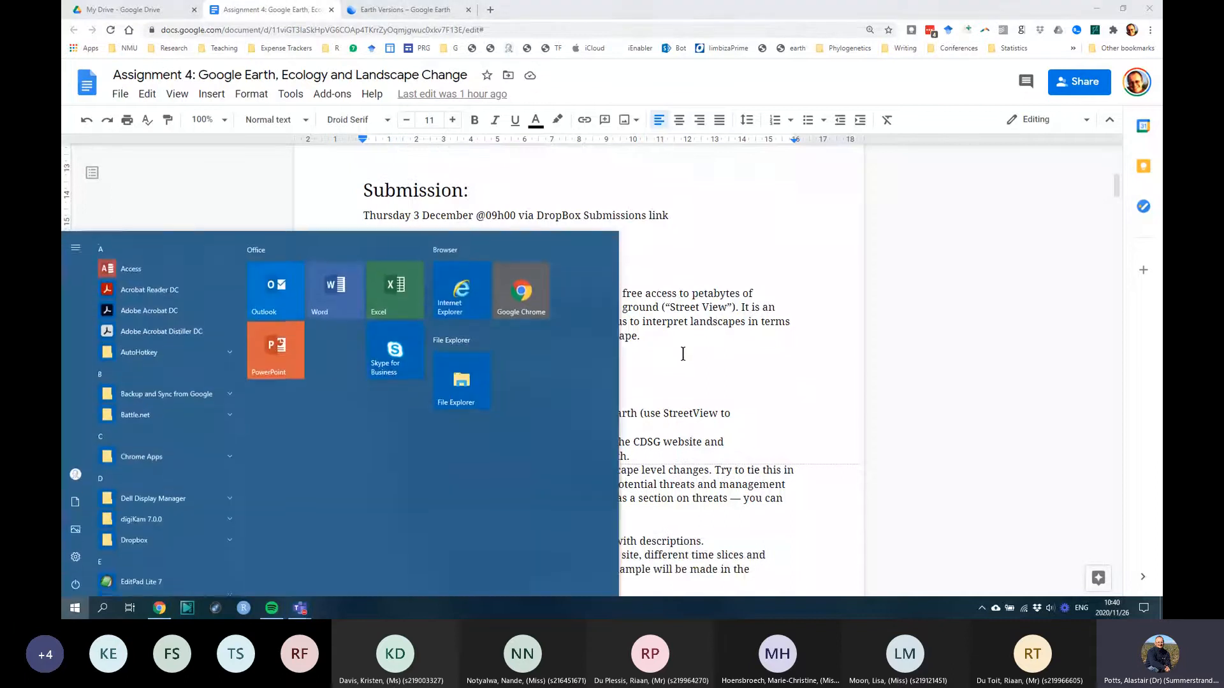
left_click(765, 321)
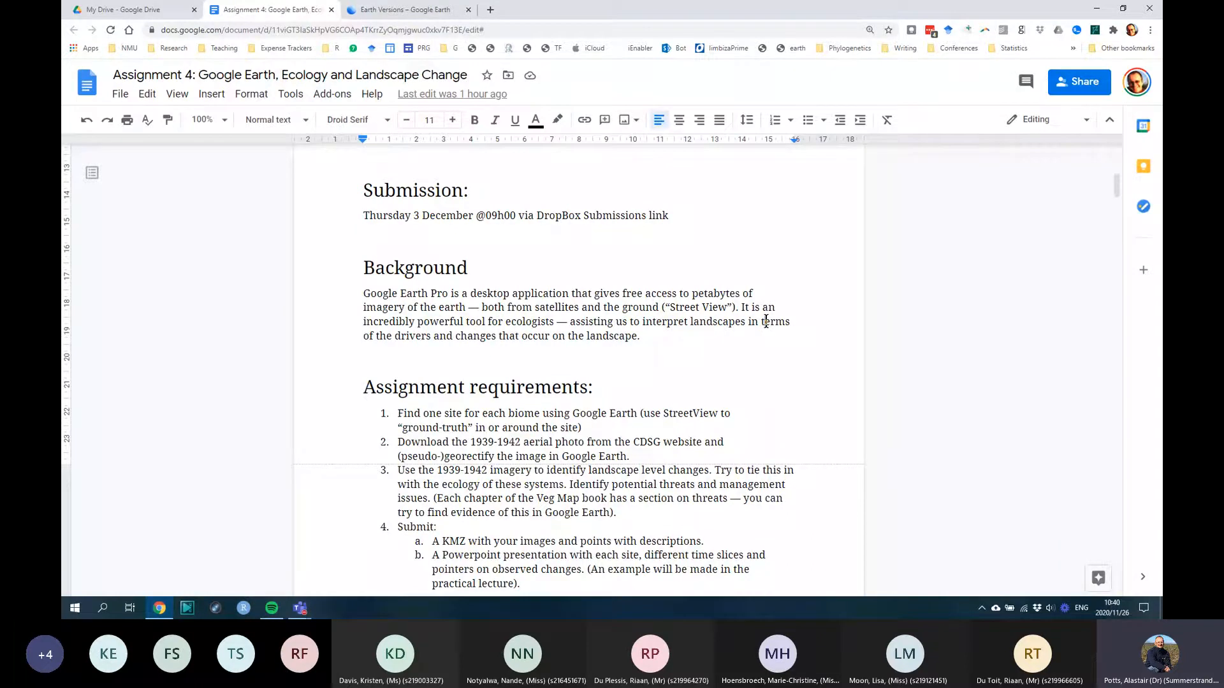
key("super")
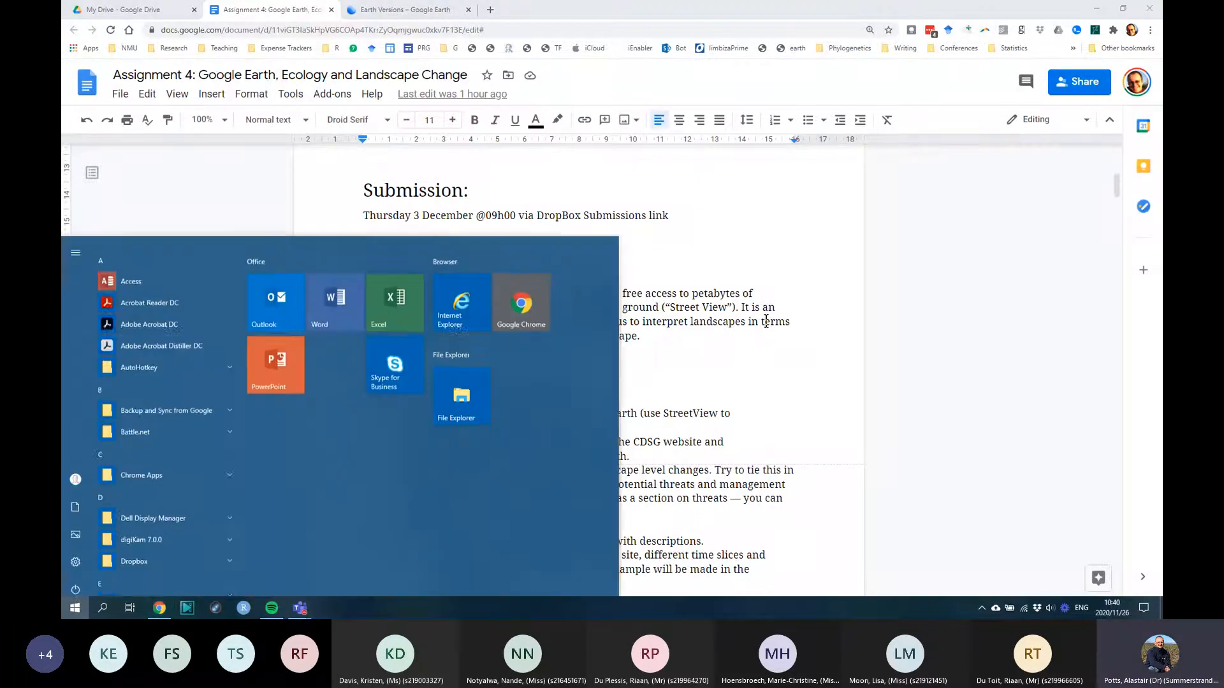
type("earth")
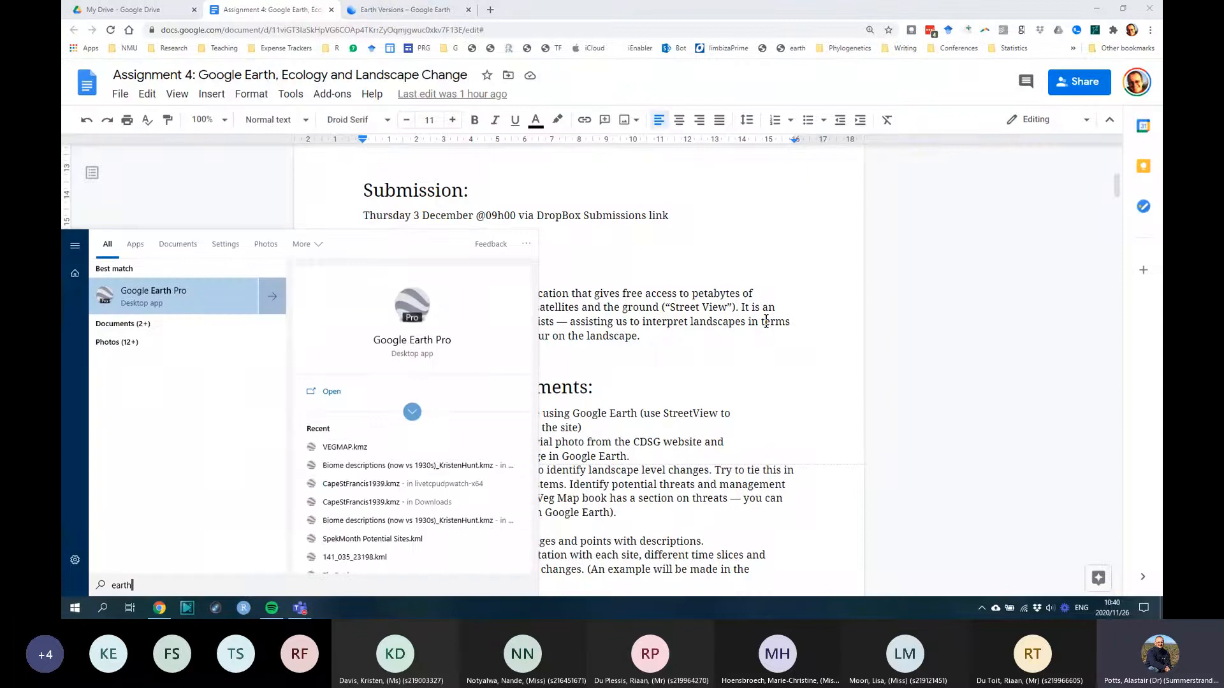
left_click(133, 304)
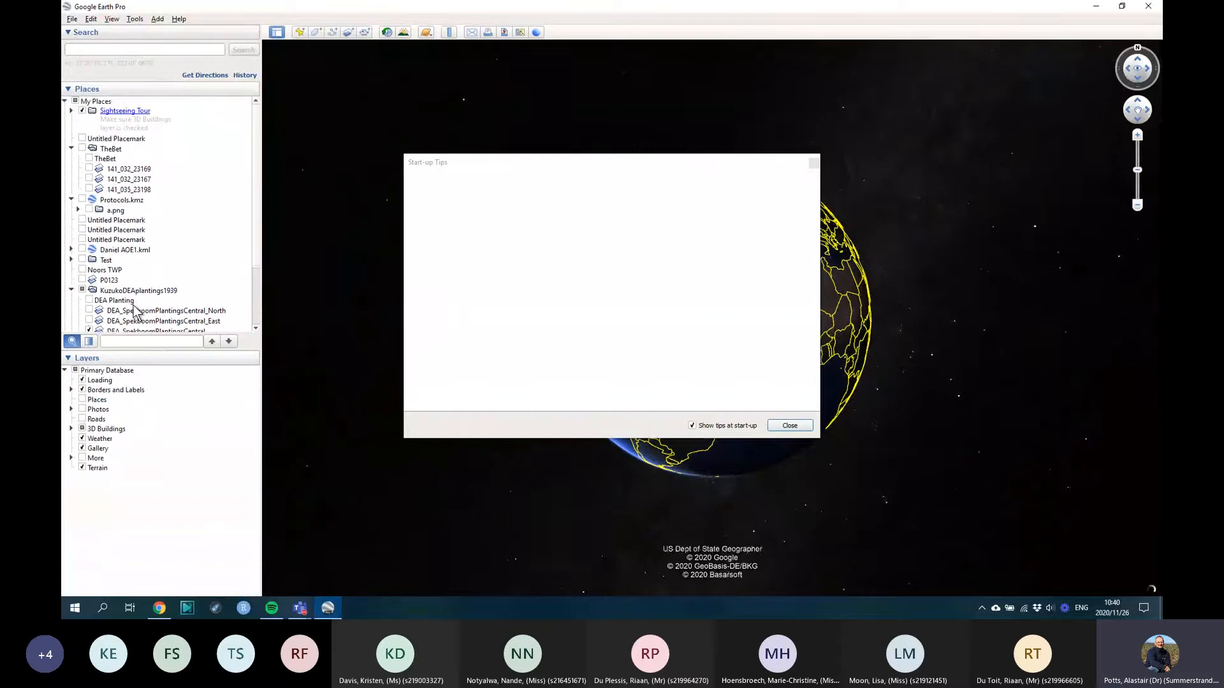
left_click(789, 425)
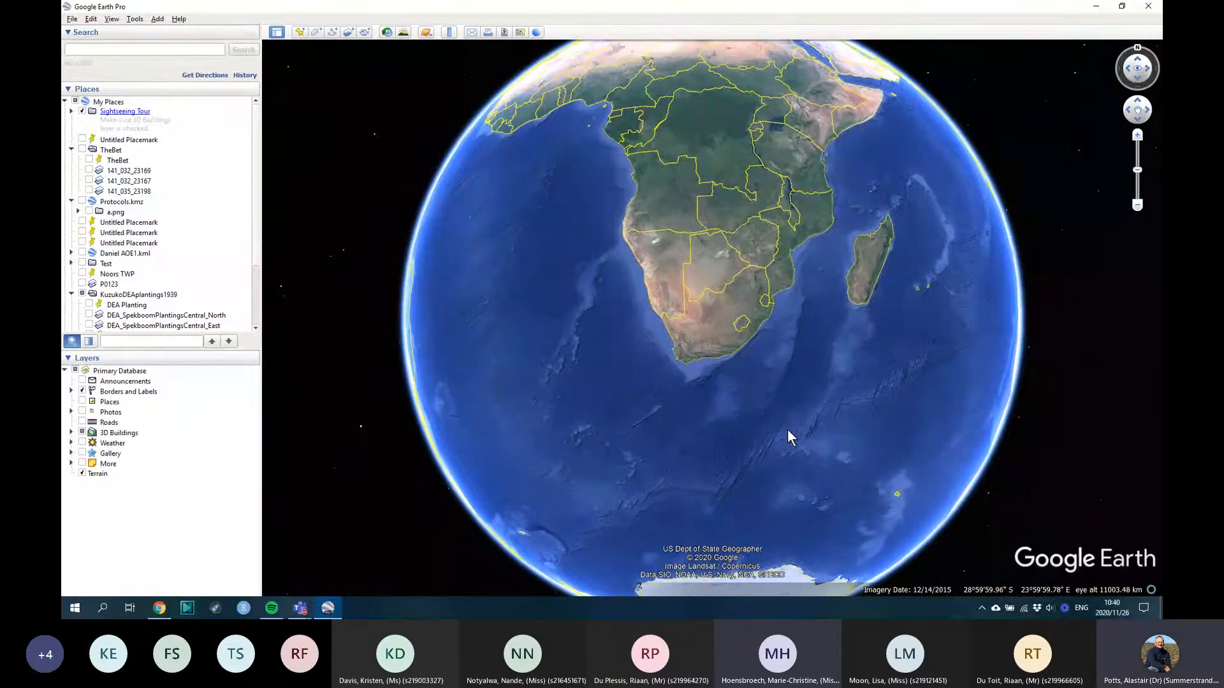
Step: Bring South Africa into close view on the globe and collapse the Protocols.kmz entry in the saved places
key("XF86AudioRaiseVolume")
scroll(709, 360, "up", 2)
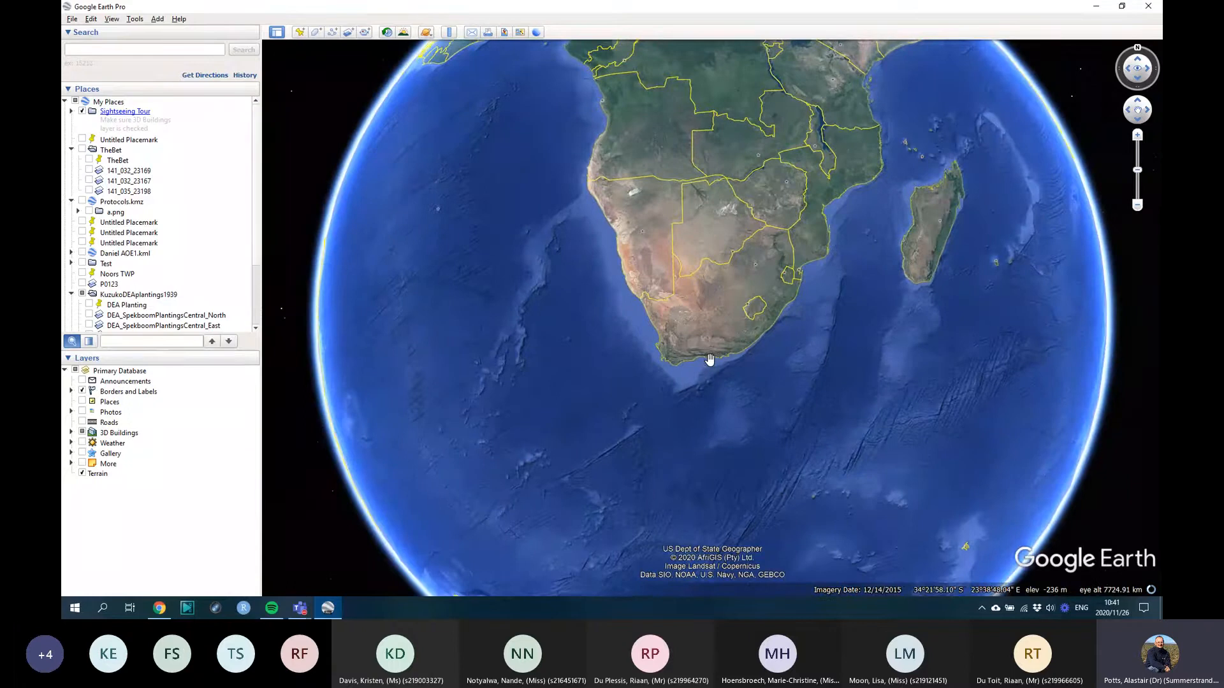
scroll(664, 369, "up", 2)
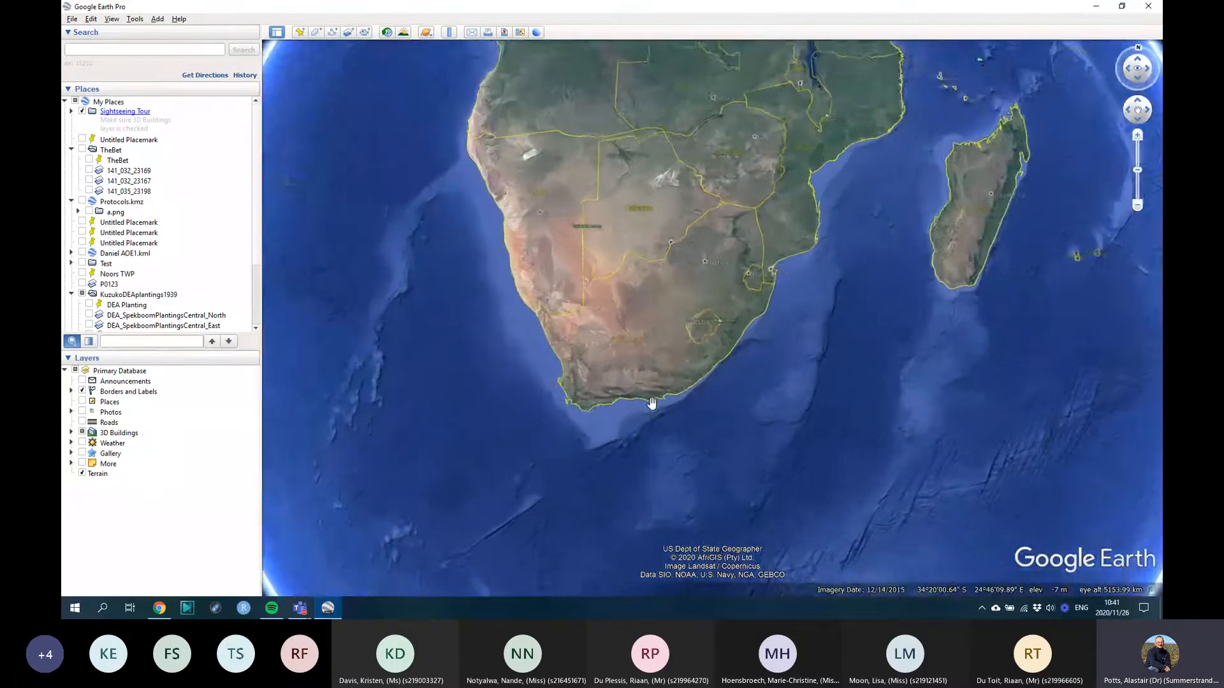
scroll(652, 403, "up", 2)
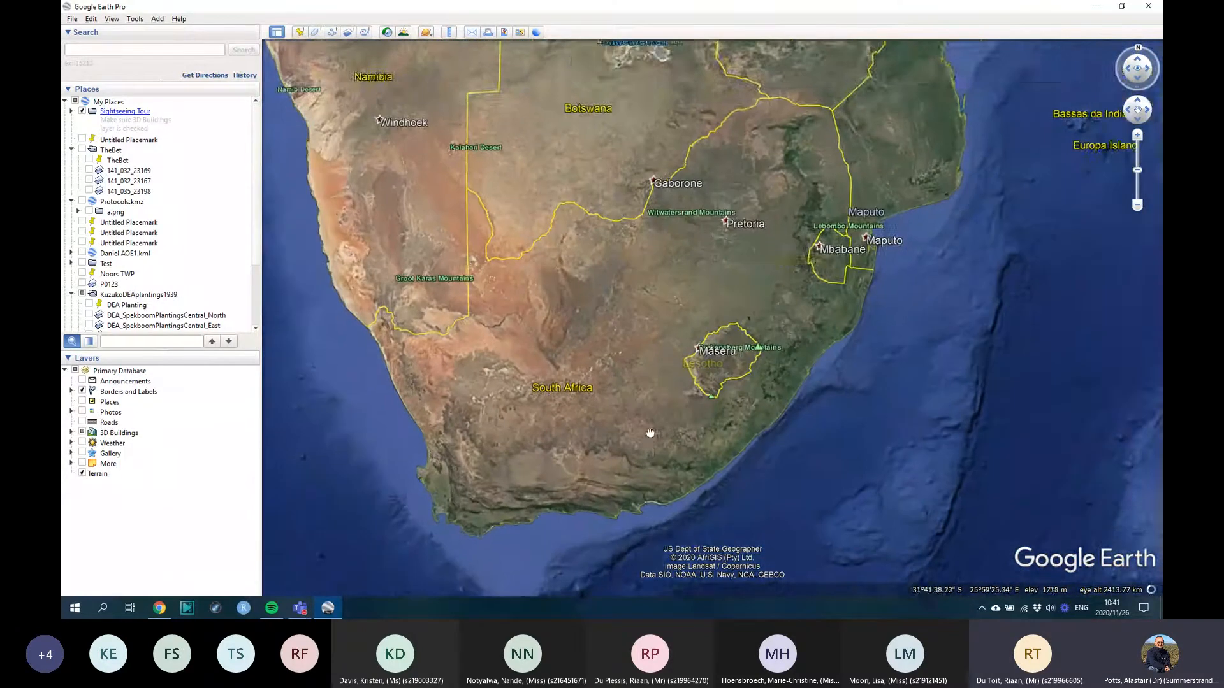
left_click_drag(650, 433, 684, 404)
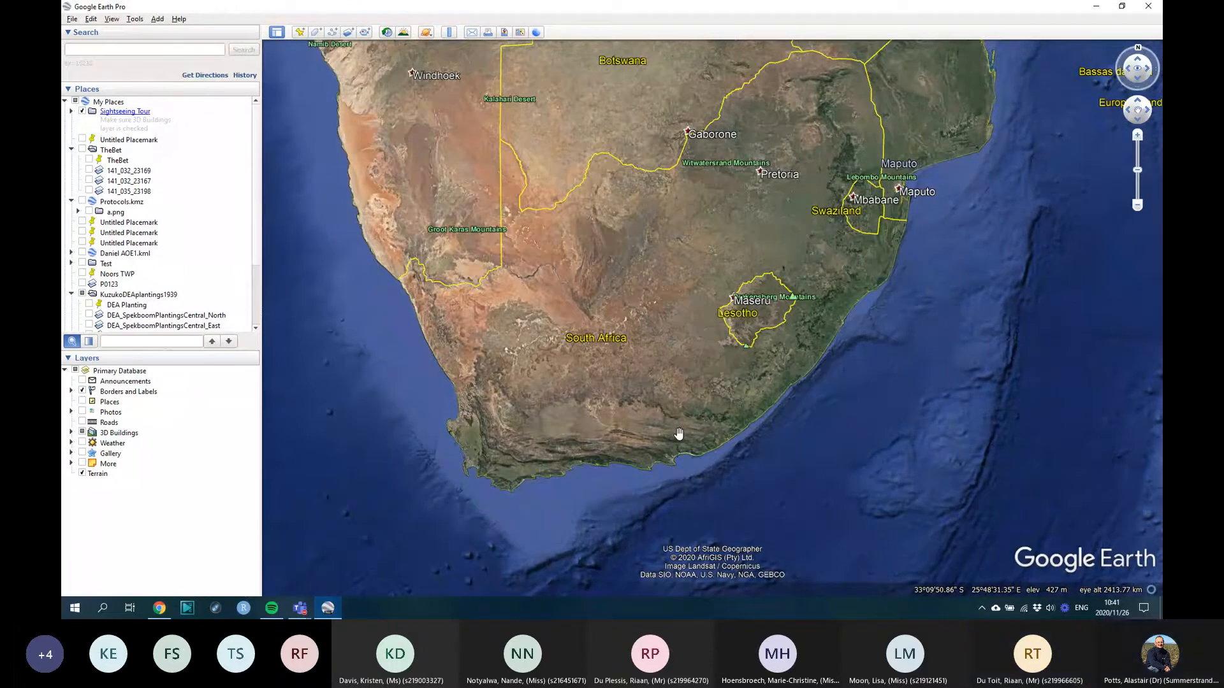
scroll(679, 434, "up", 3)
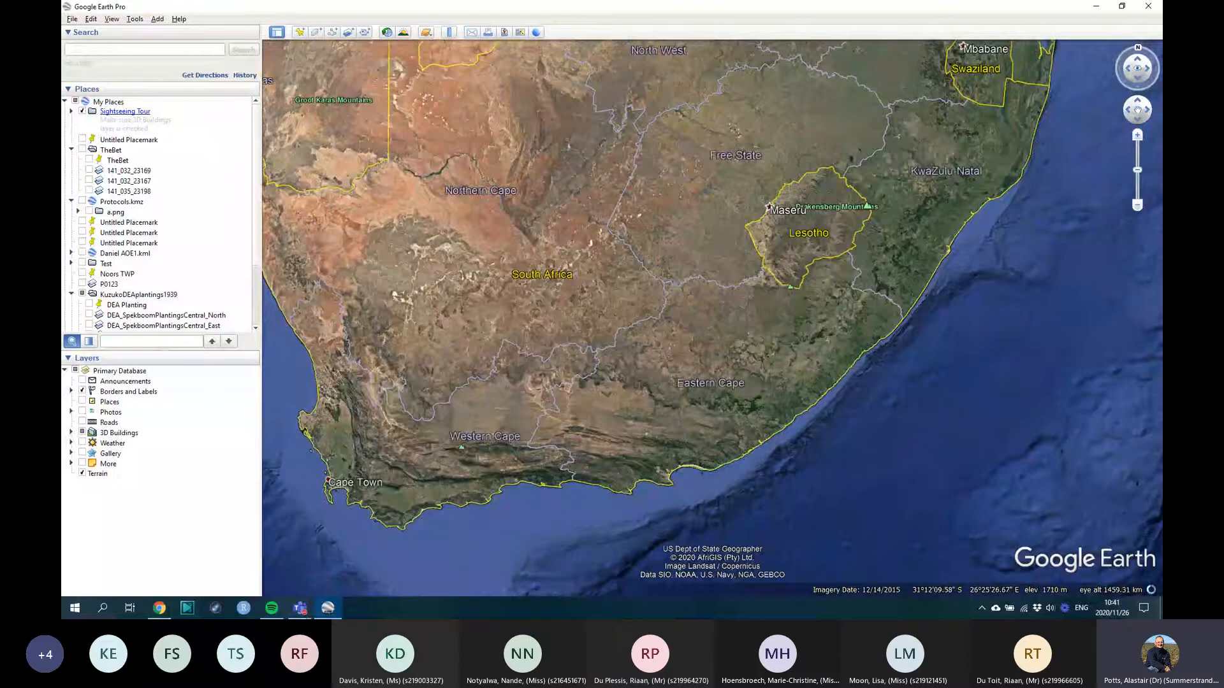
left_click(71, 201)
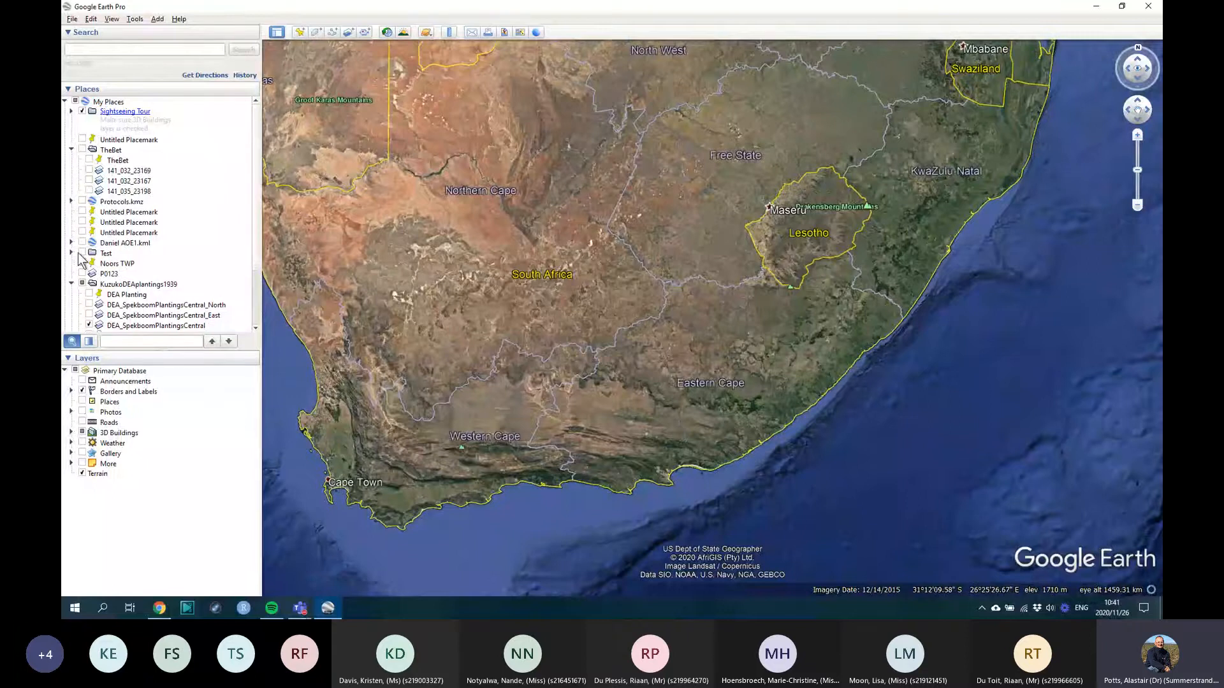
Step: Examine the Western Cape and Eastern Cape landscape and coastline at several zoom levels
left_click_drag(603, 444, 698, 377)
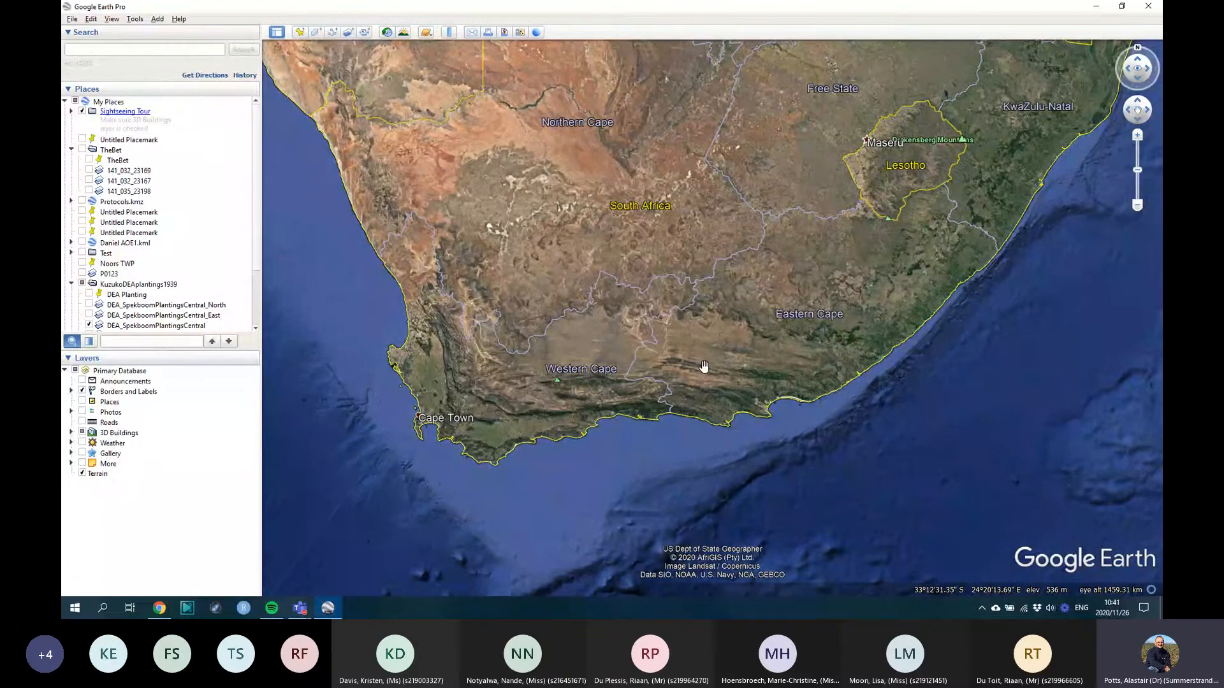
scroll(707, 365, "up", 3)
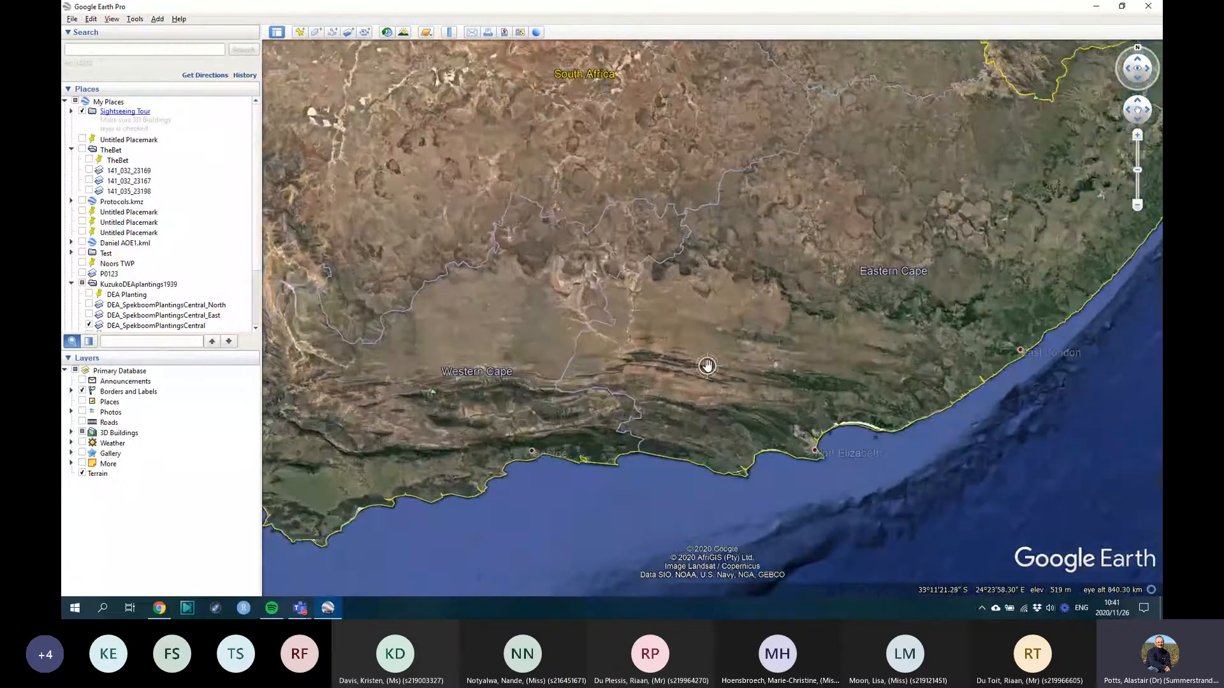
scroll(707, 365, "up", 2)
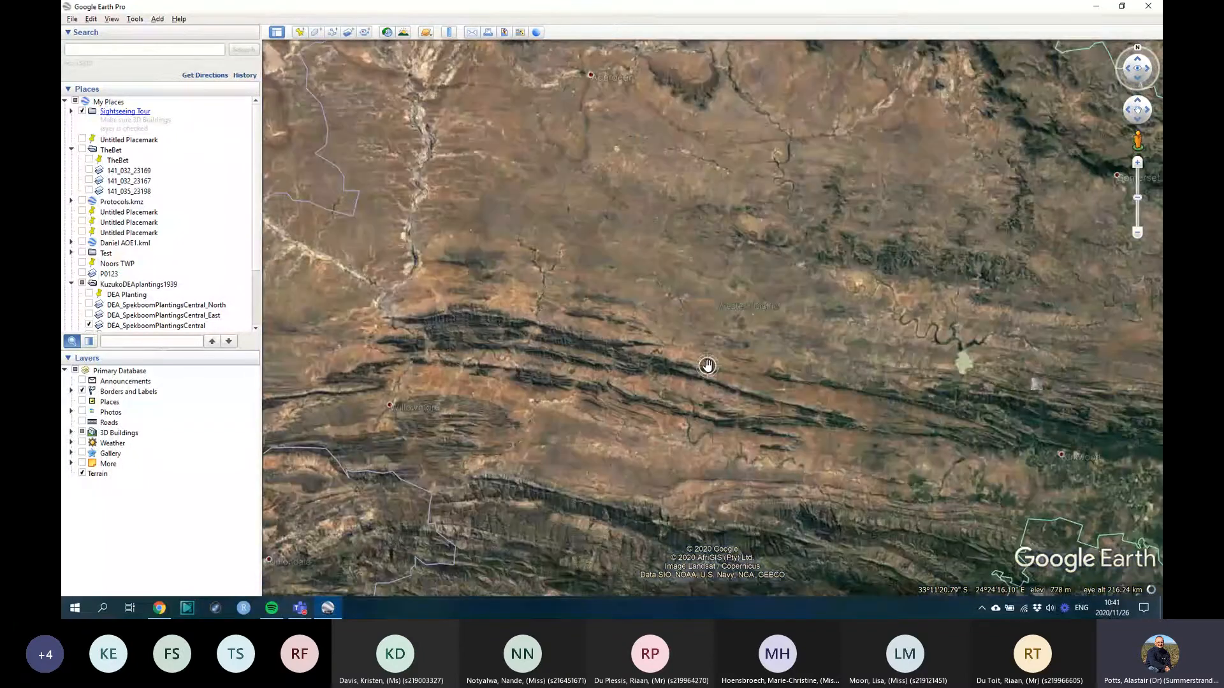
scroll(707, 365, "down", 2)
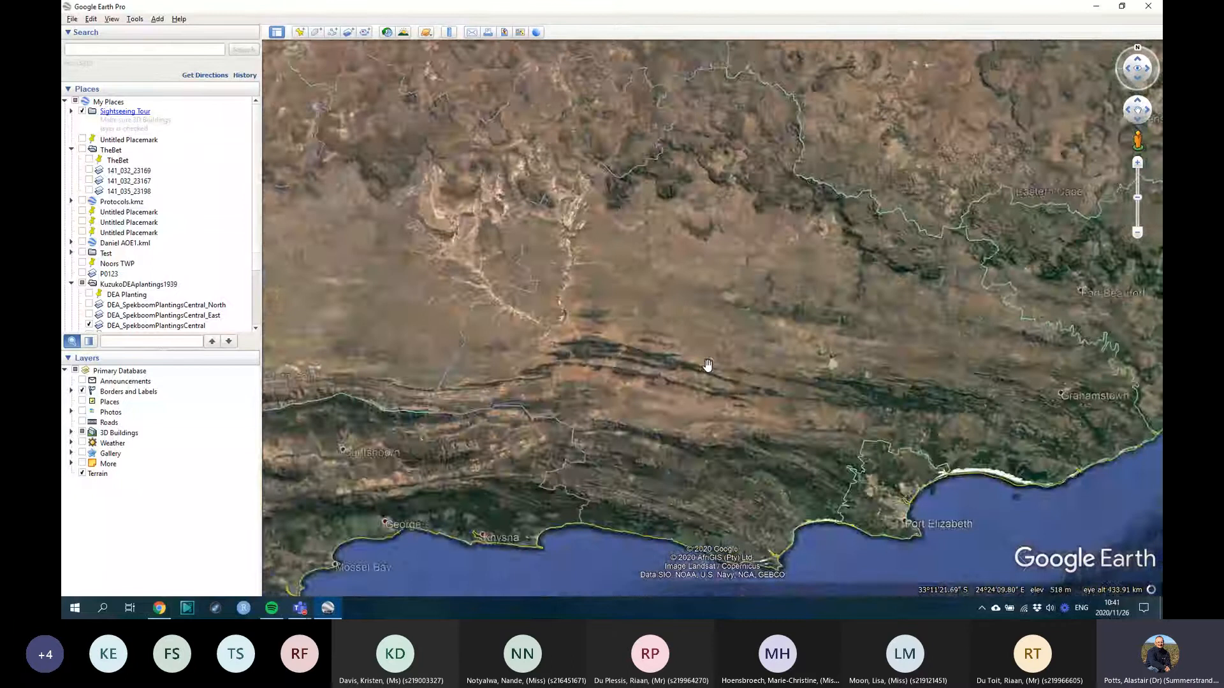
scroll(707, 365, "down", 2)
scroll(707, 365, "down", 1)
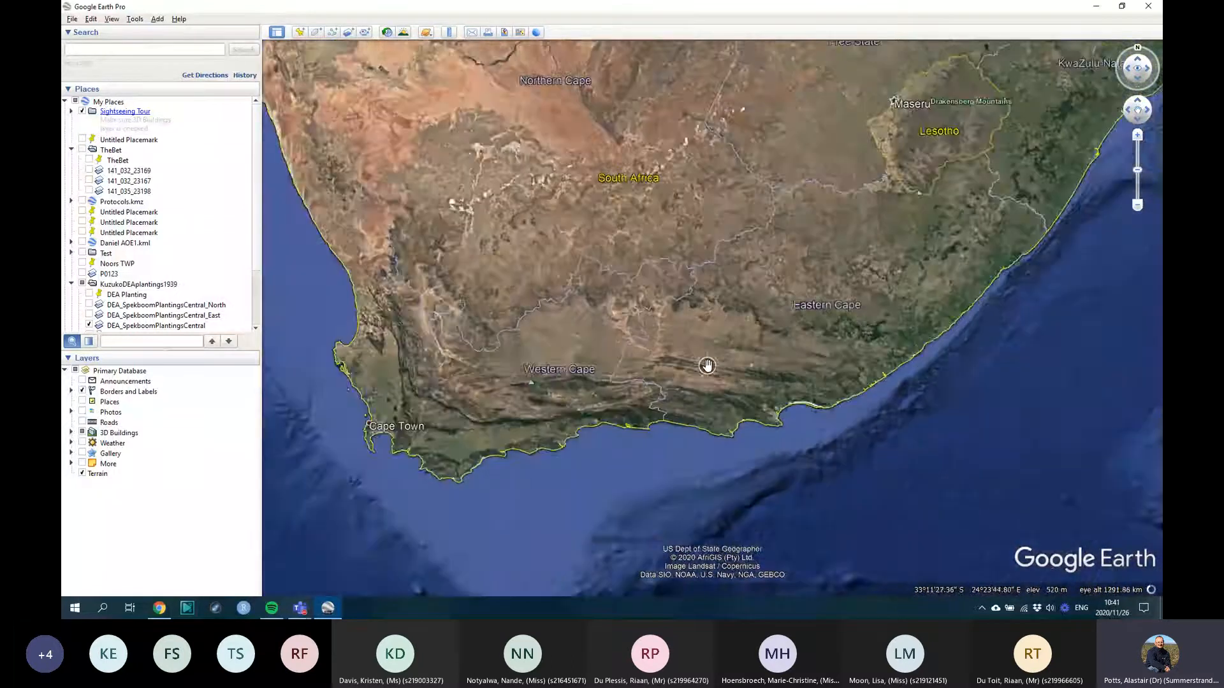
scroll(707, 366, "up", 1)
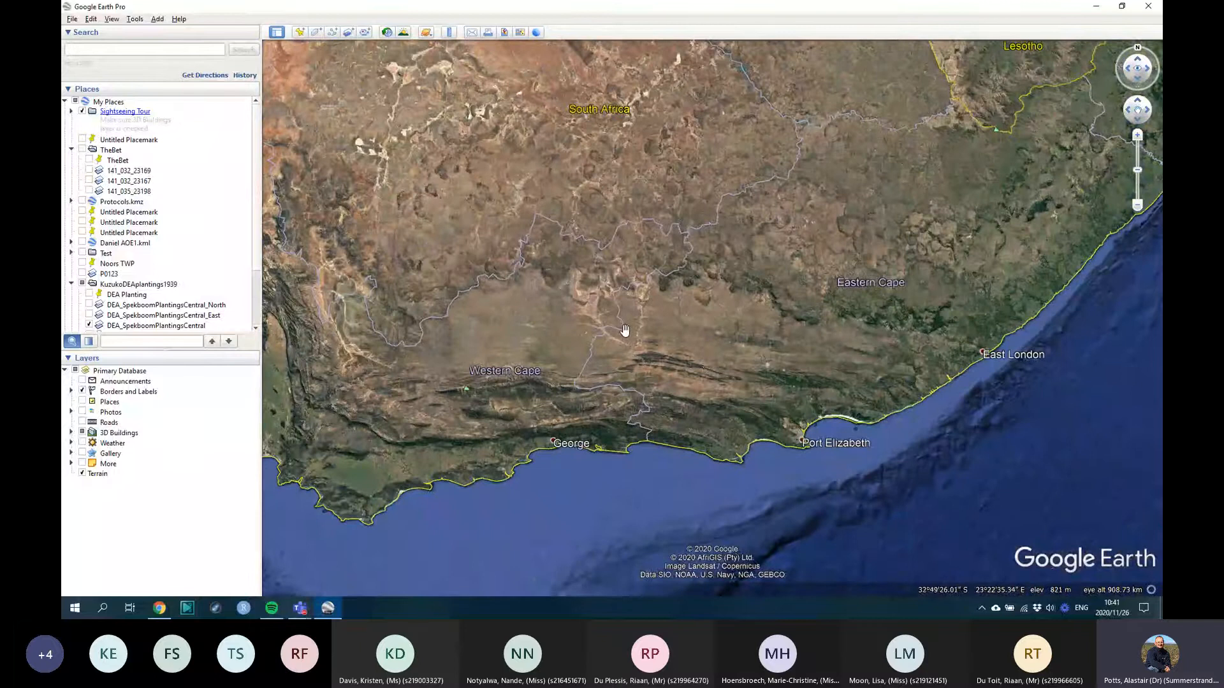
left_click_drag(709, 364, 766, 392)
scroll(823, 365, "down", 1)
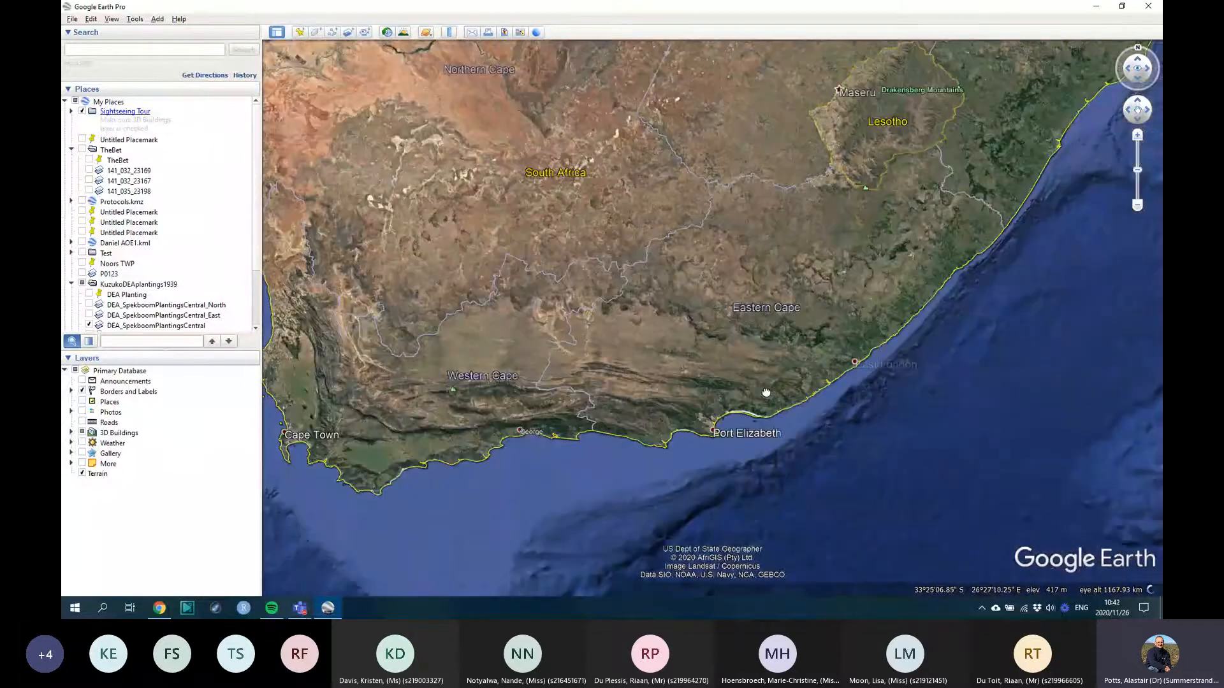
Step: Zoom in on the folded mountains north of Port Elizabeth and centre the forested valley in the view
scroll(766, 393, "up", 5)
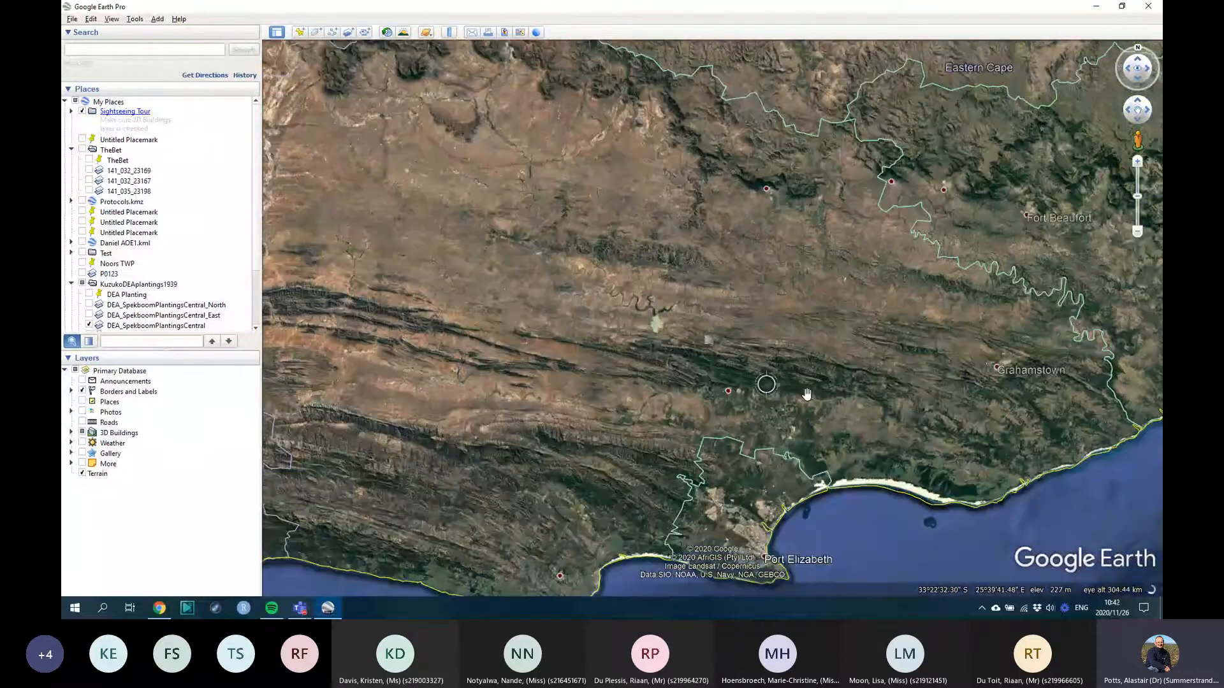
scroll(822, 389, "up", 4)
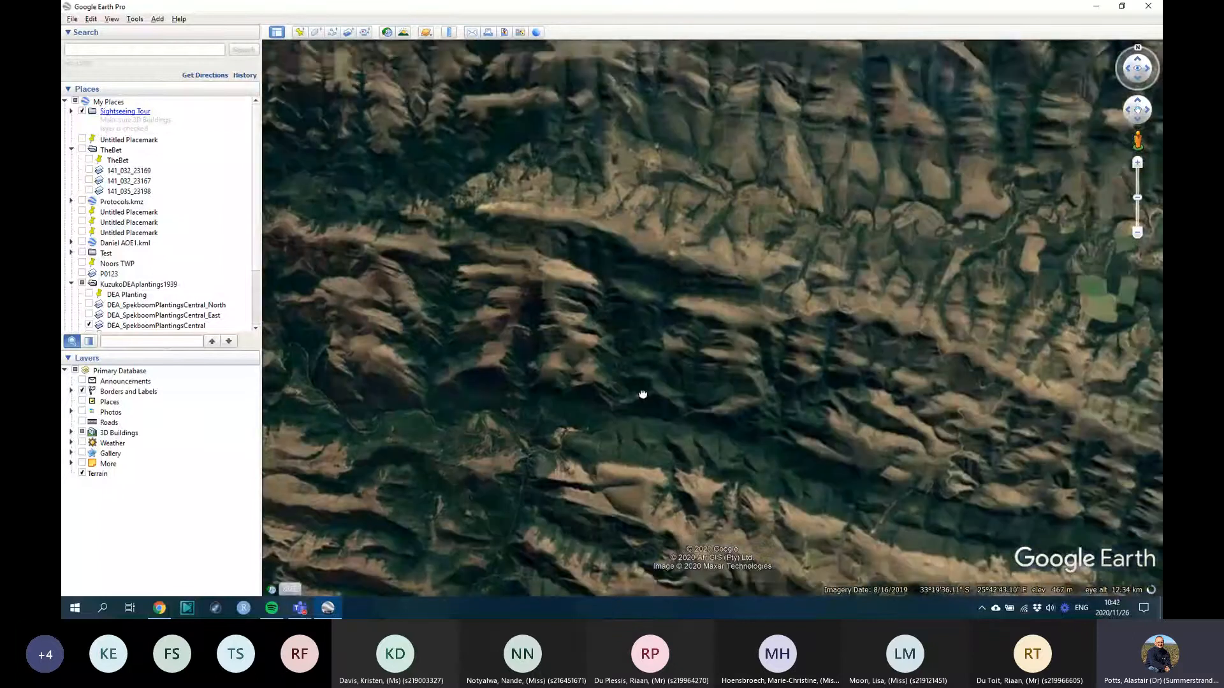
left_click_drag(643, 395, 686, 361)
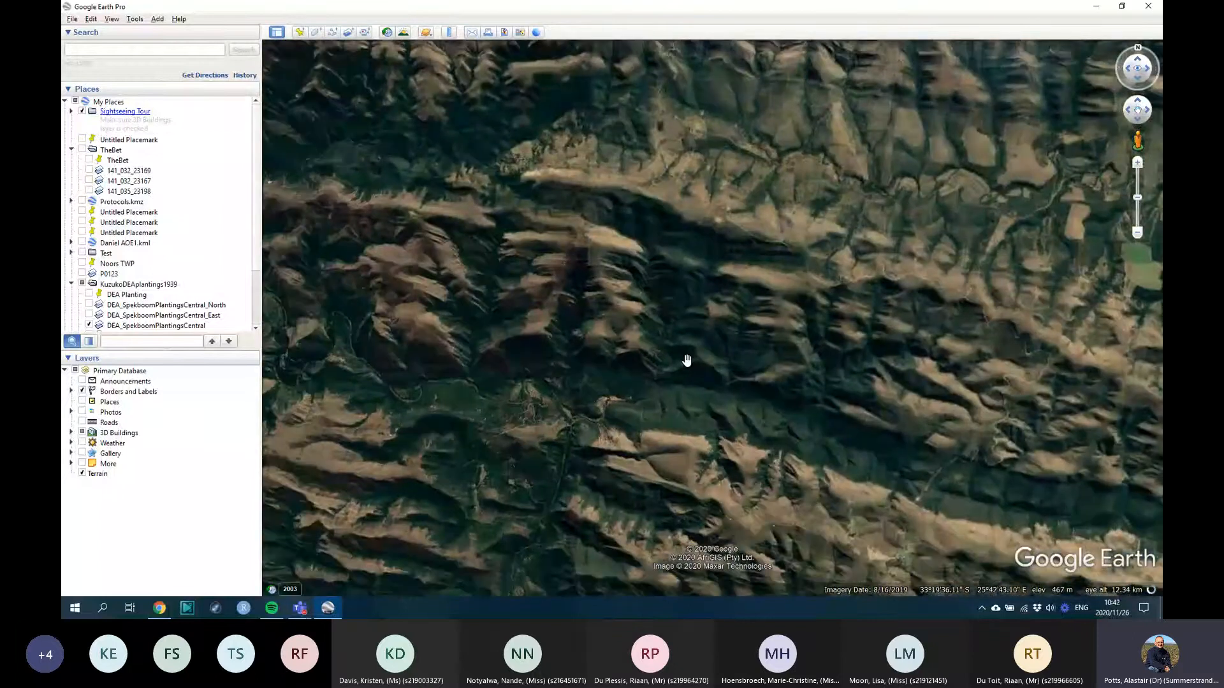
left_click_drag(683, 377, 697, 300)
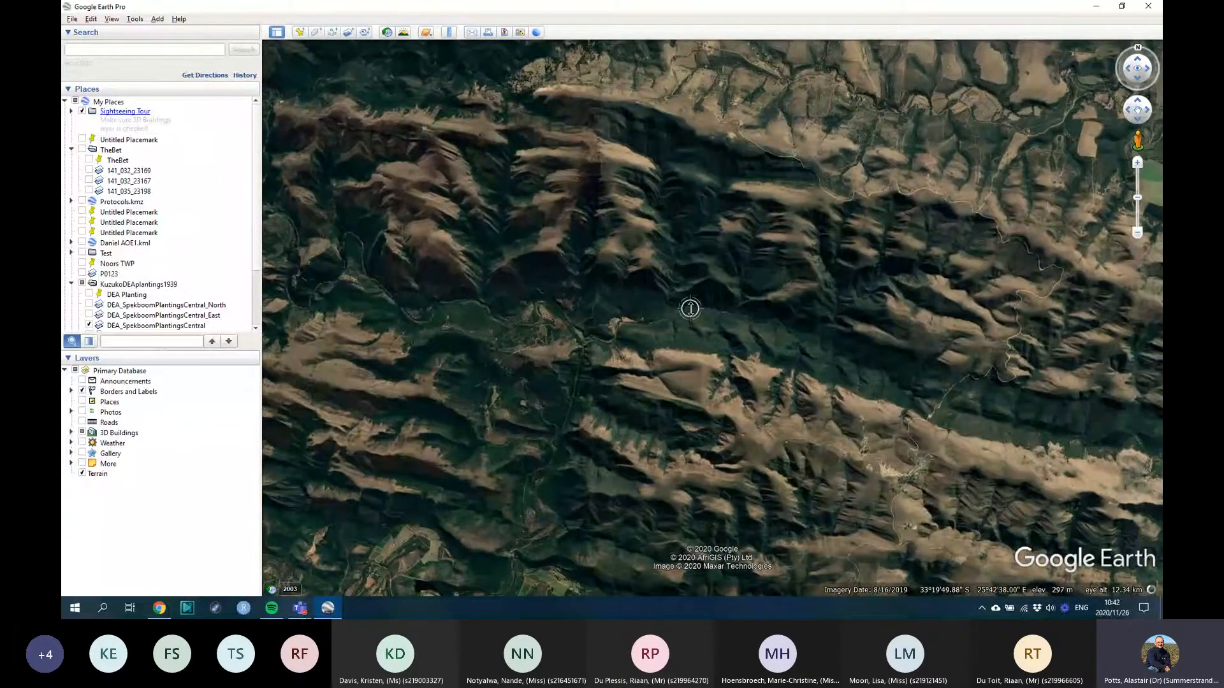
Step: Tilt and rotate the terrain to examine the mountain ridges and the river valley in 3D from several angles
mouse_move(690, 308)
middle_mouse_down()
mouse_move(691, 229)
mouse_move(658, 520)
mouse_move(476, 488)
mouse_move(418, 462)
mouse_move(383, 536)
mouse_move(447, 578)
mouse_move(773, 532)
mouse_move(1024, 378)
mouse_move(407, 455)
middle_mouse_up()
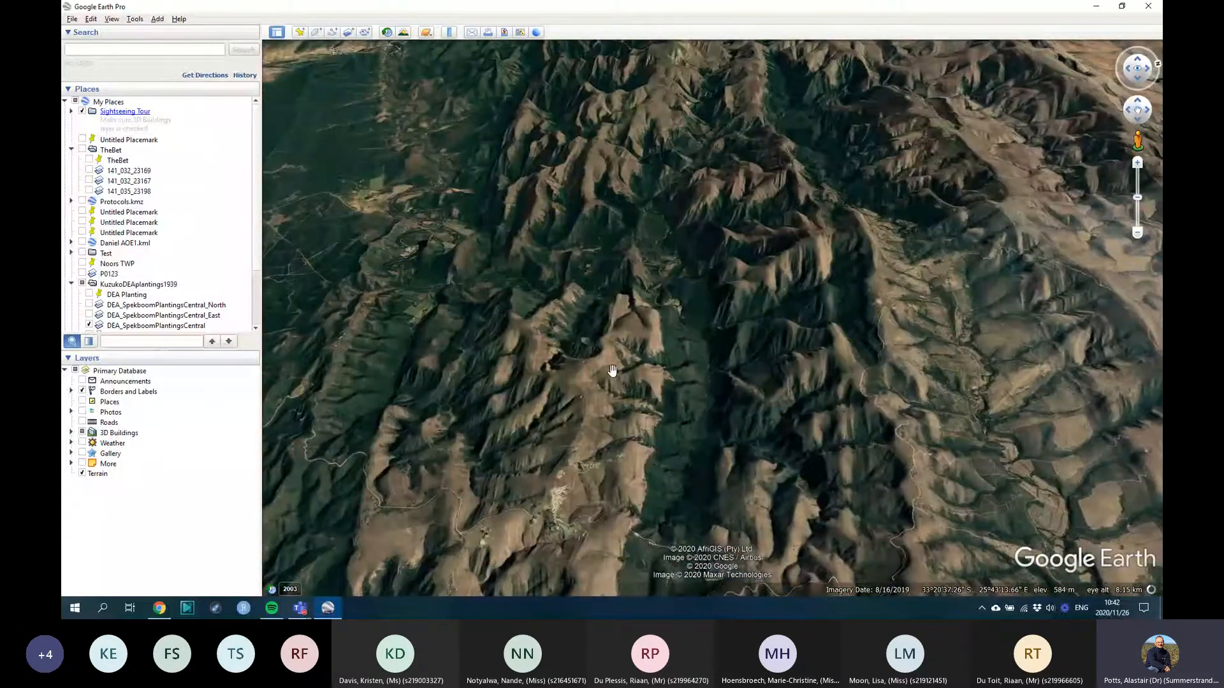
left_click_drag(612, 371, 675, 353)
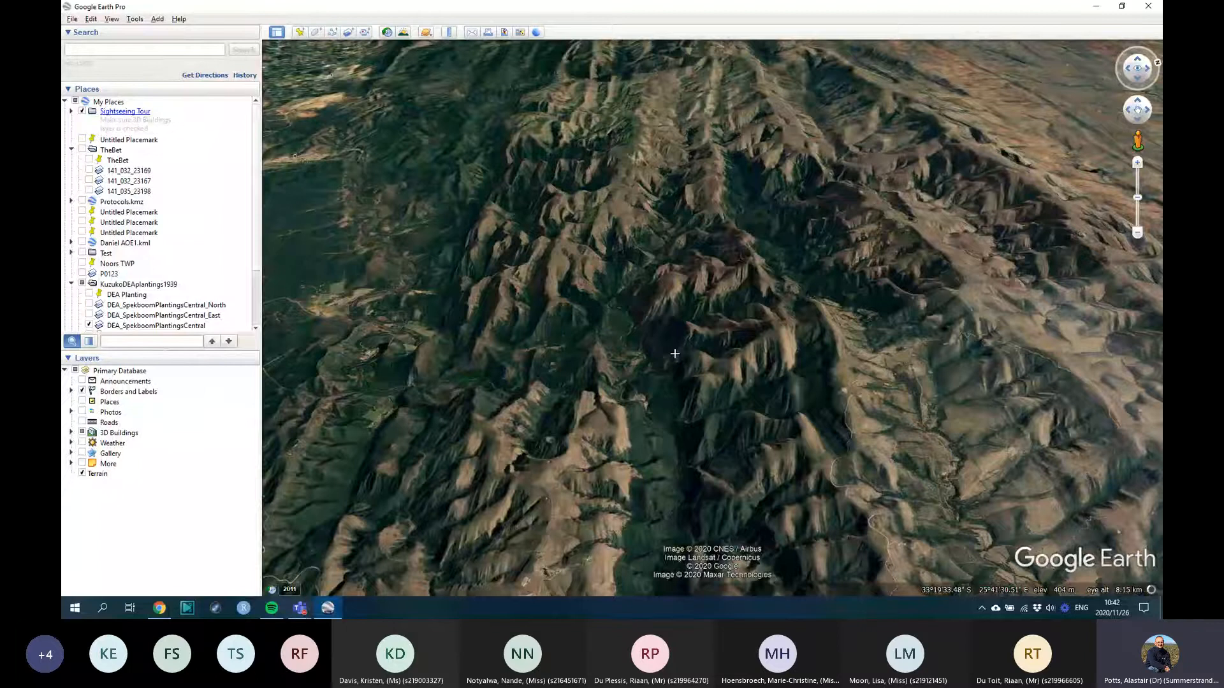
middle_click_drag(675, 354, 661, 393)
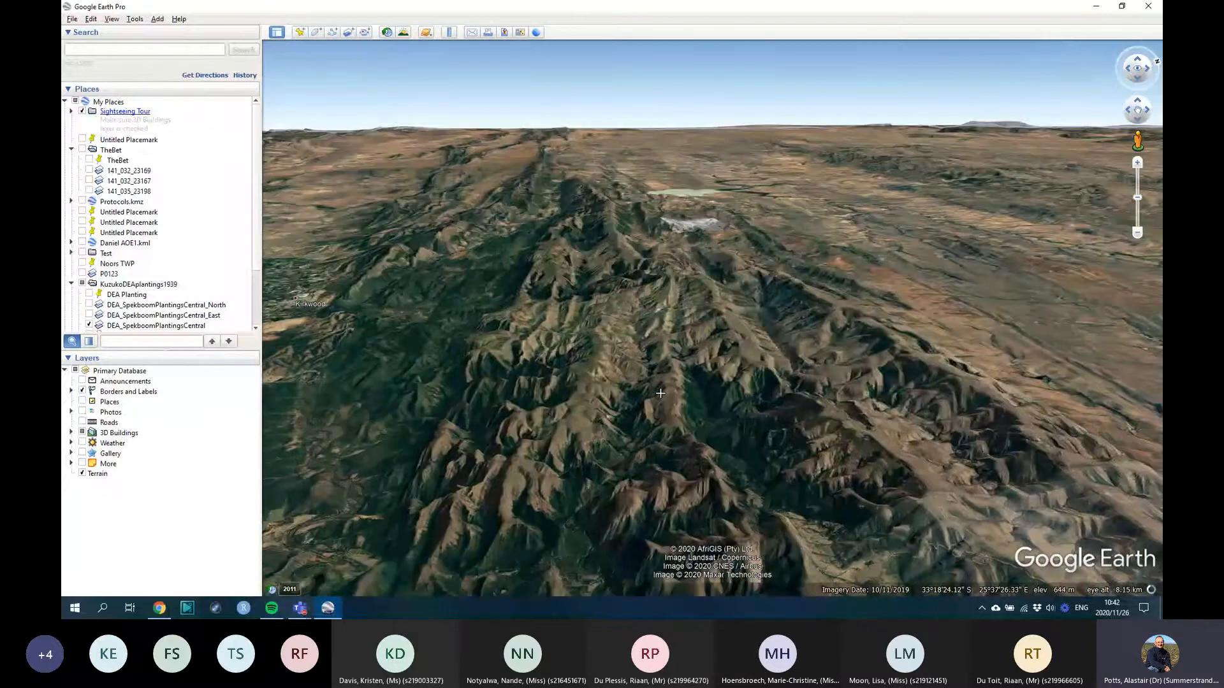
scroll(660, 394, "up", 5)
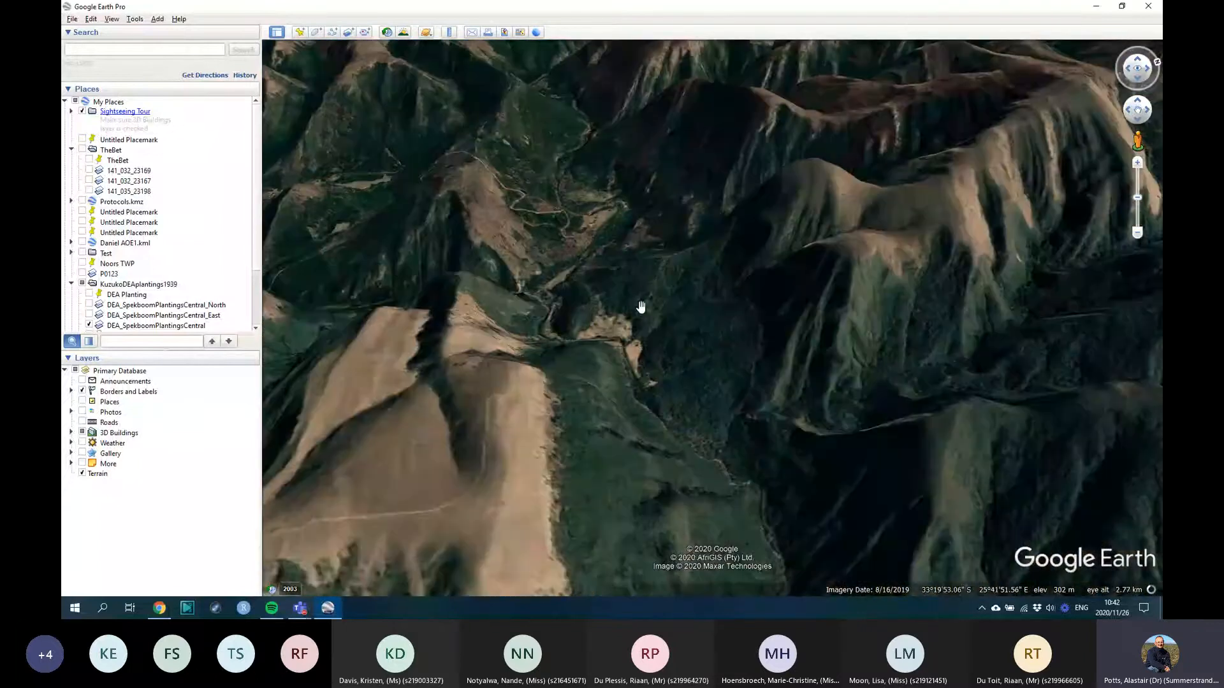
middle_click_drag(640, 307, 279, 287)
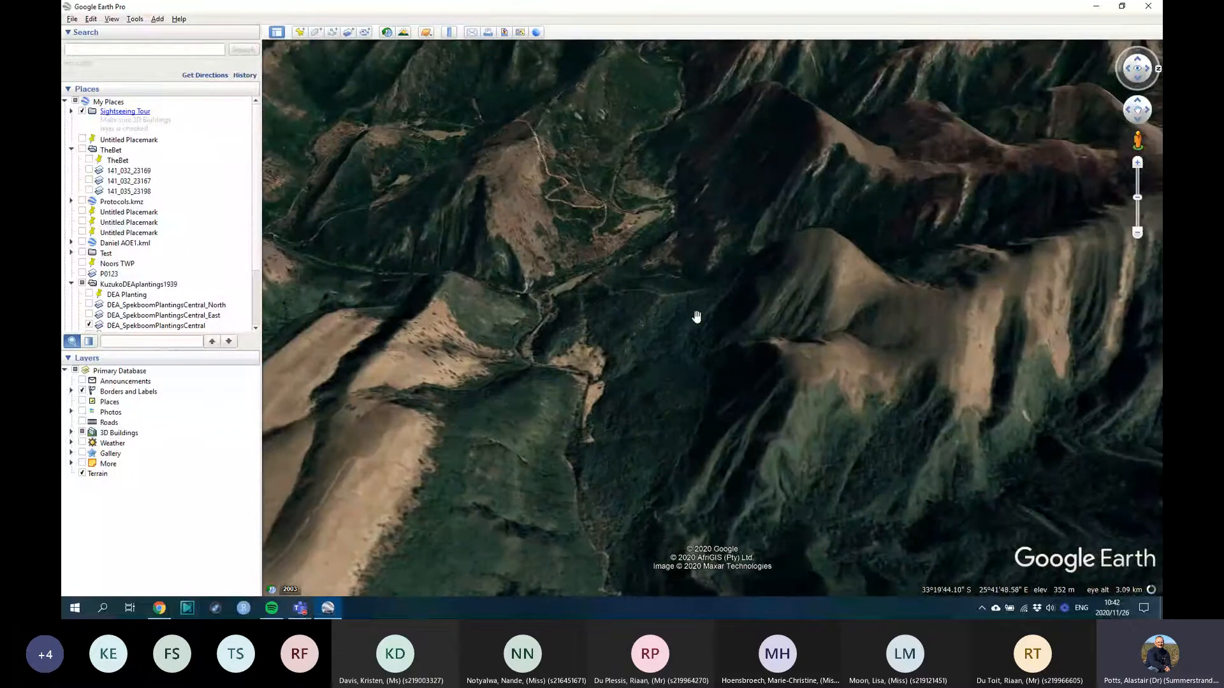
middle_click_drag(646, 318, 549, 365)
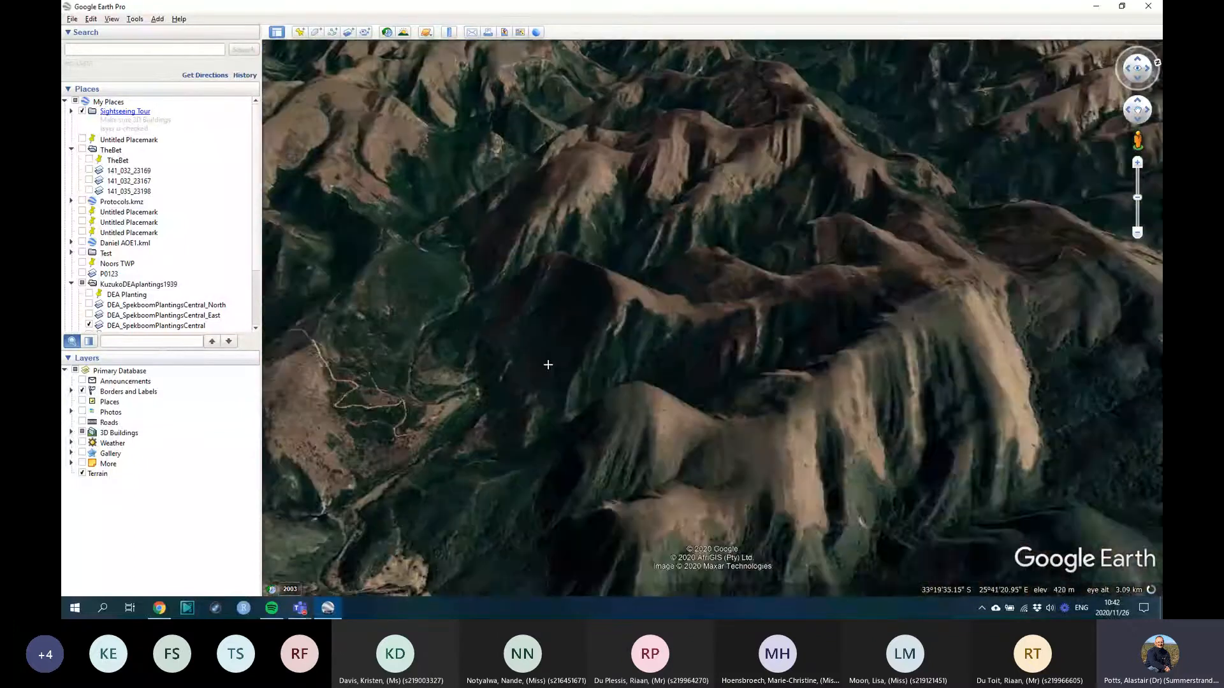
Step: Look around towards the horizon from the current viewpoint, and bring the valley and its surrounding ridges closer
left_click_drag(548, 365, 612, 384, "ctrl")
left_click_drag(812, 306, 574, 325, "ctrl")
left_click_drag(899, 308, 881, 313, "ctrl")
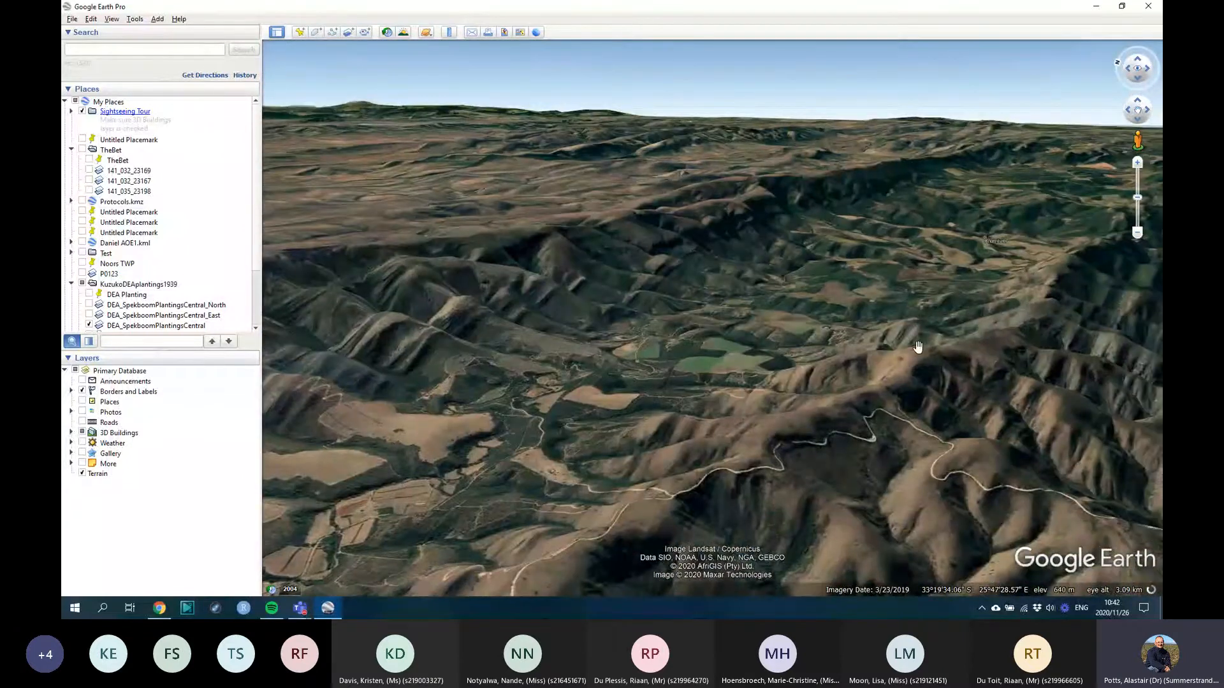
left_click_drag(919, 348, 638, 290, "ctrl")
mouse_move(586, 376)
right_mouse_down()
mouse_move(577, 453)
mouse_move(635, 459)
right_mouse_up()
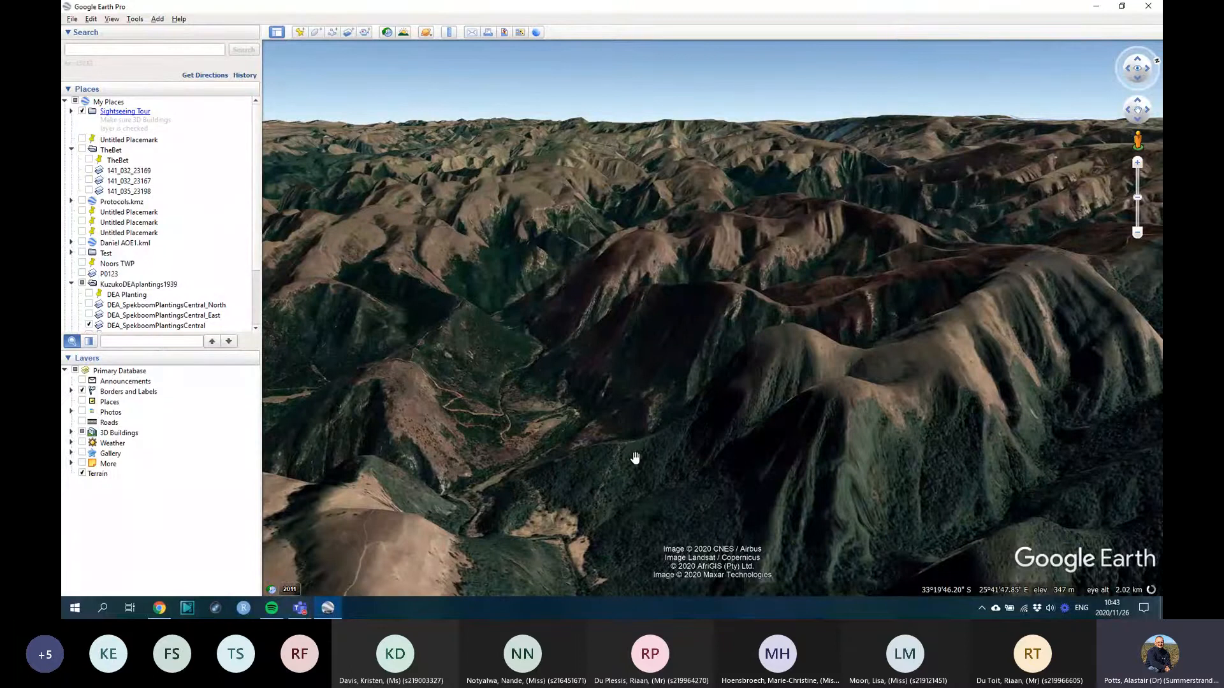
Step: Reset the tilt to a top-down view, tilt the terrain again and move in close to the valley floor
key("u")
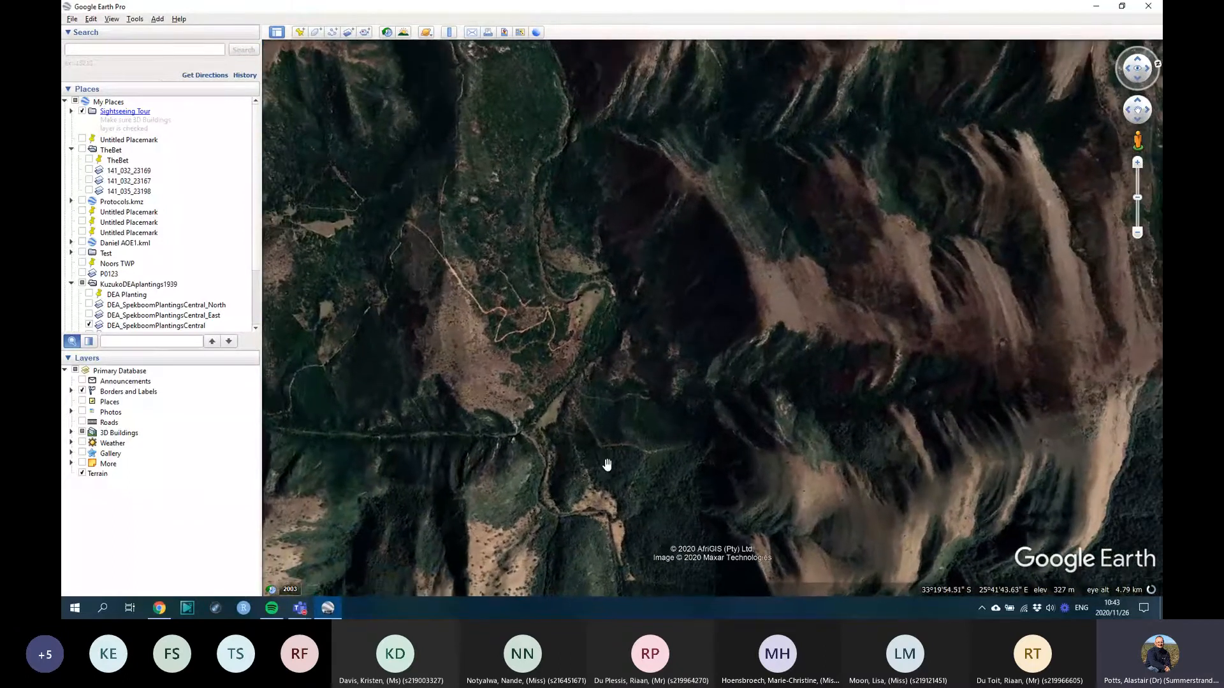
middle_click_drag(602, 338, 761, 447)
scroll(623, 322, "up", 2)
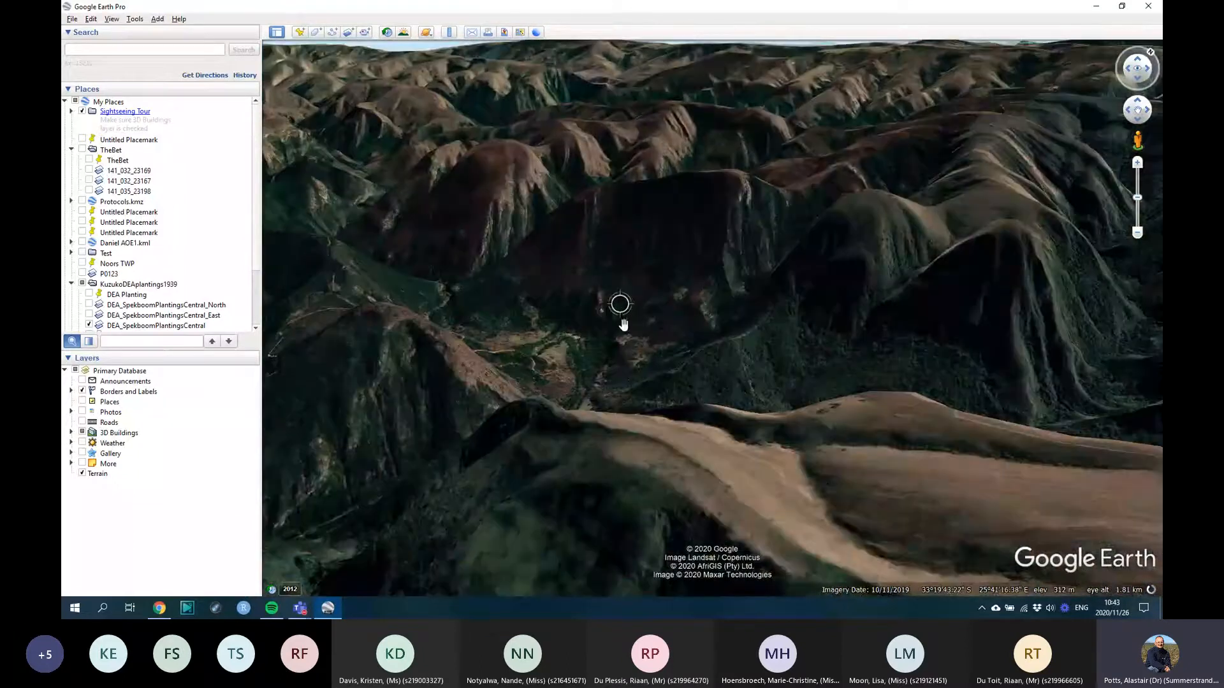
scroll(624, 324, "up", 3)
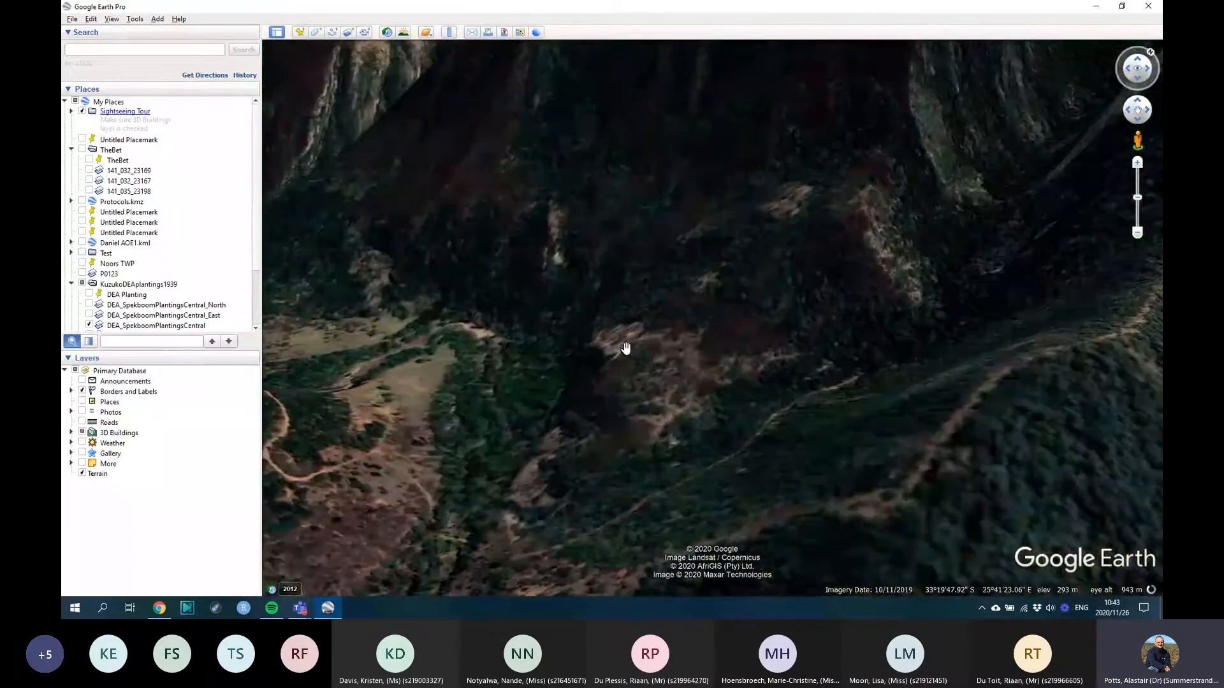
Step: Zoom out from the valley floor to the surrounding mountain ranges and reset the view to face north
scroll(625, 348, "down", 2)
scroll(625, 348, "down", 2)
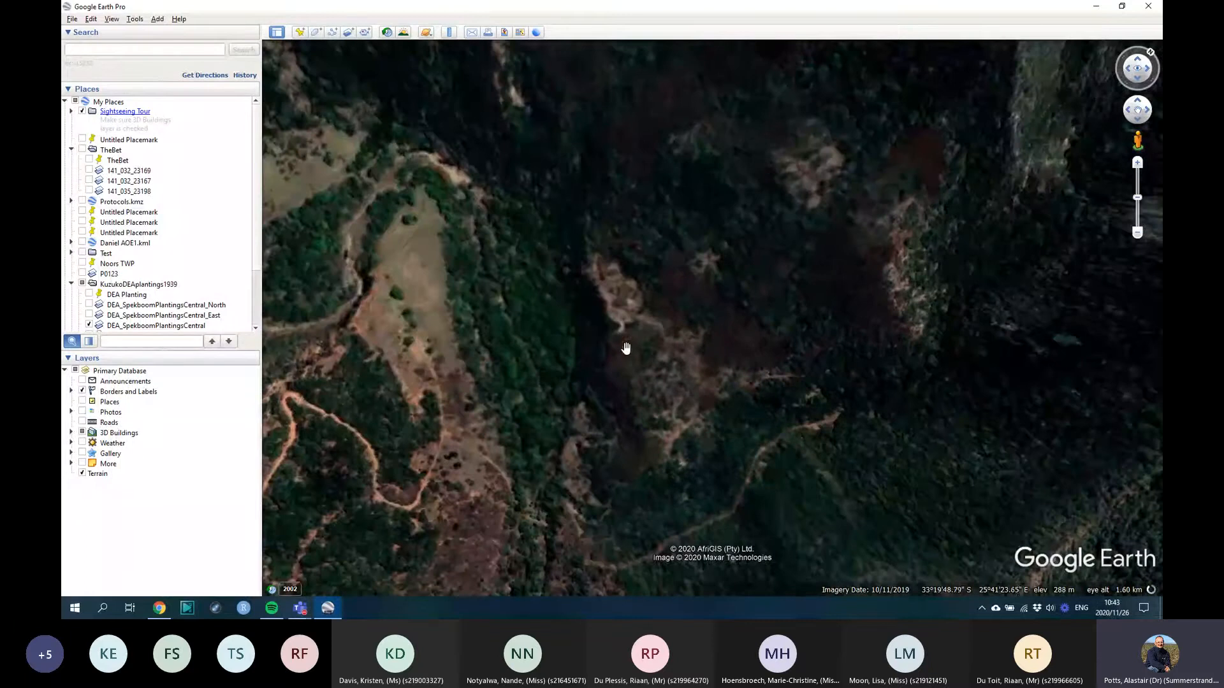
scroll(627, 350, "down", 8)
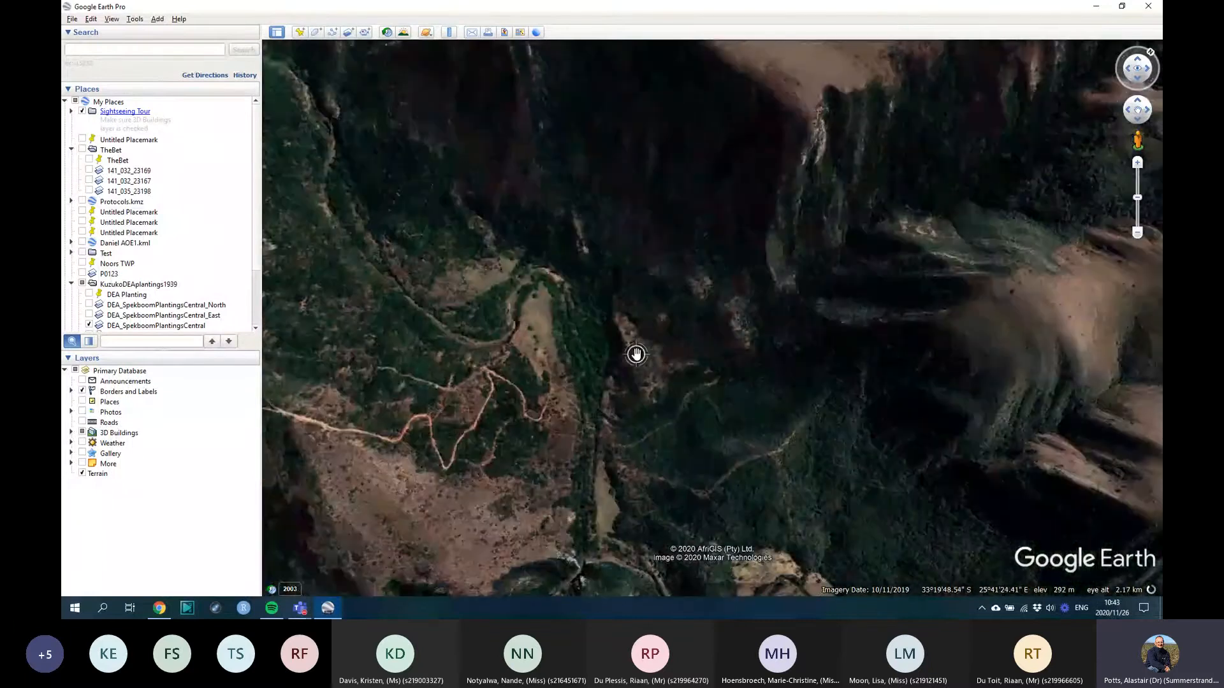
scroll(635, 354, "down", 3)
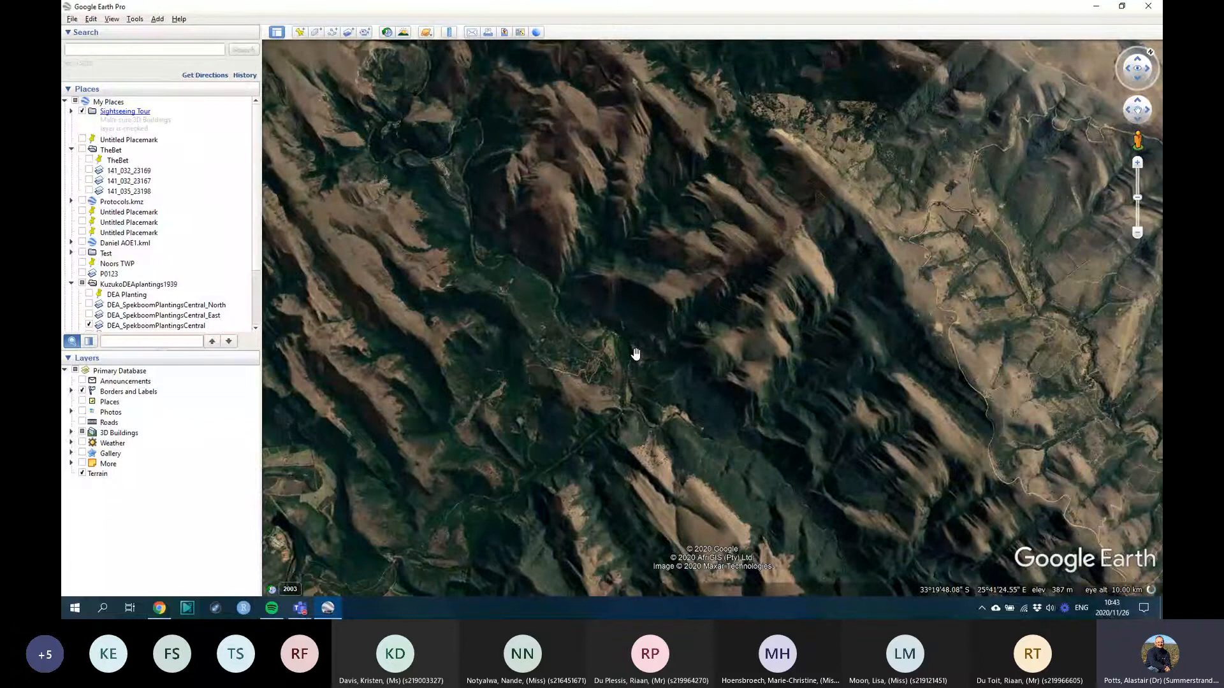
key("n")
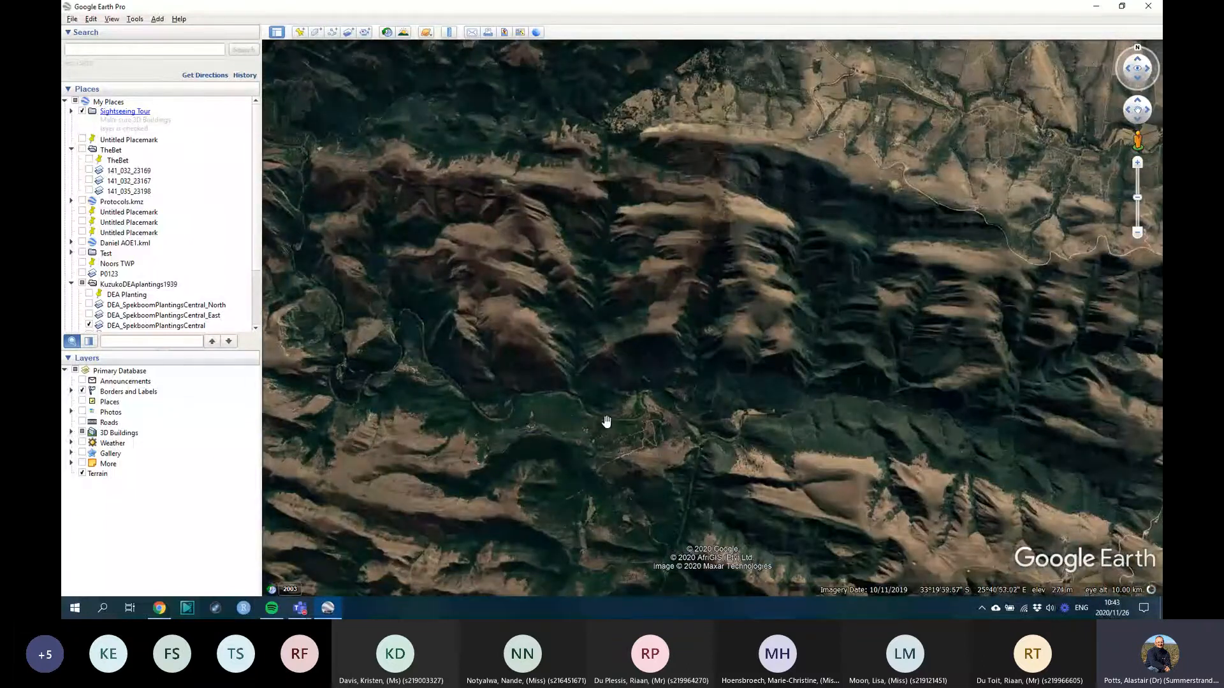
Step: Zoom in on the valley, realign the rotated view to north with the compass, and explore the nearby slopes
scroll(607, 418, "up", 3)
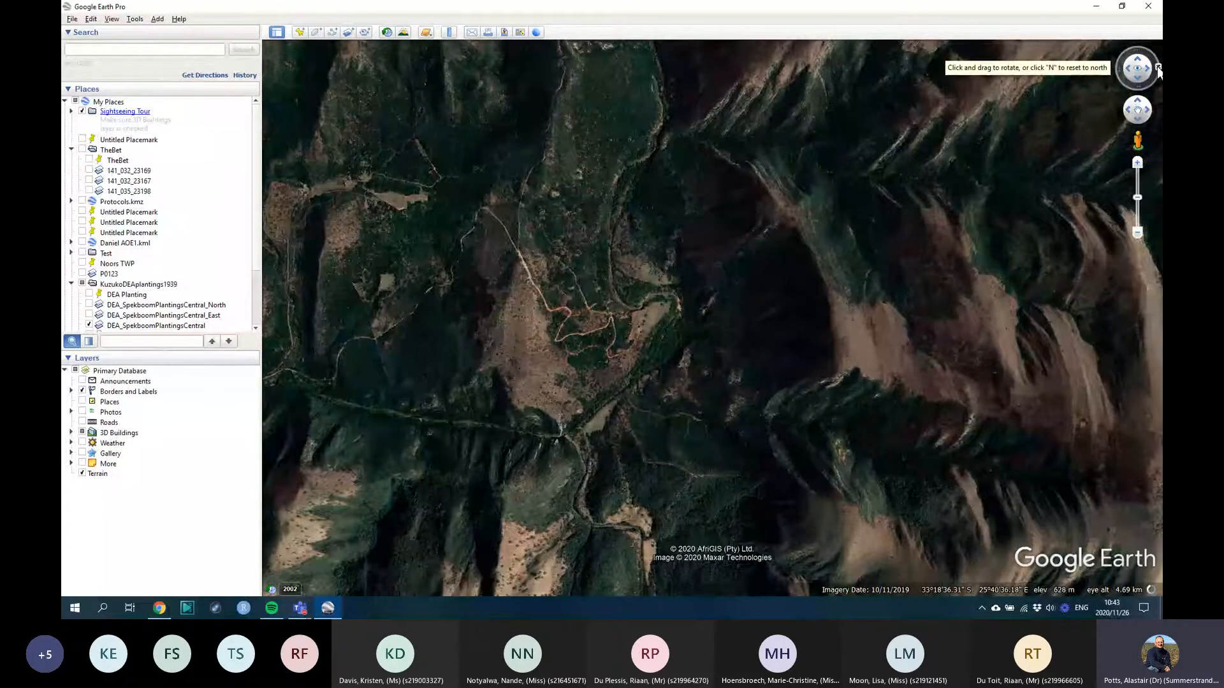
left_click(1157, 67)
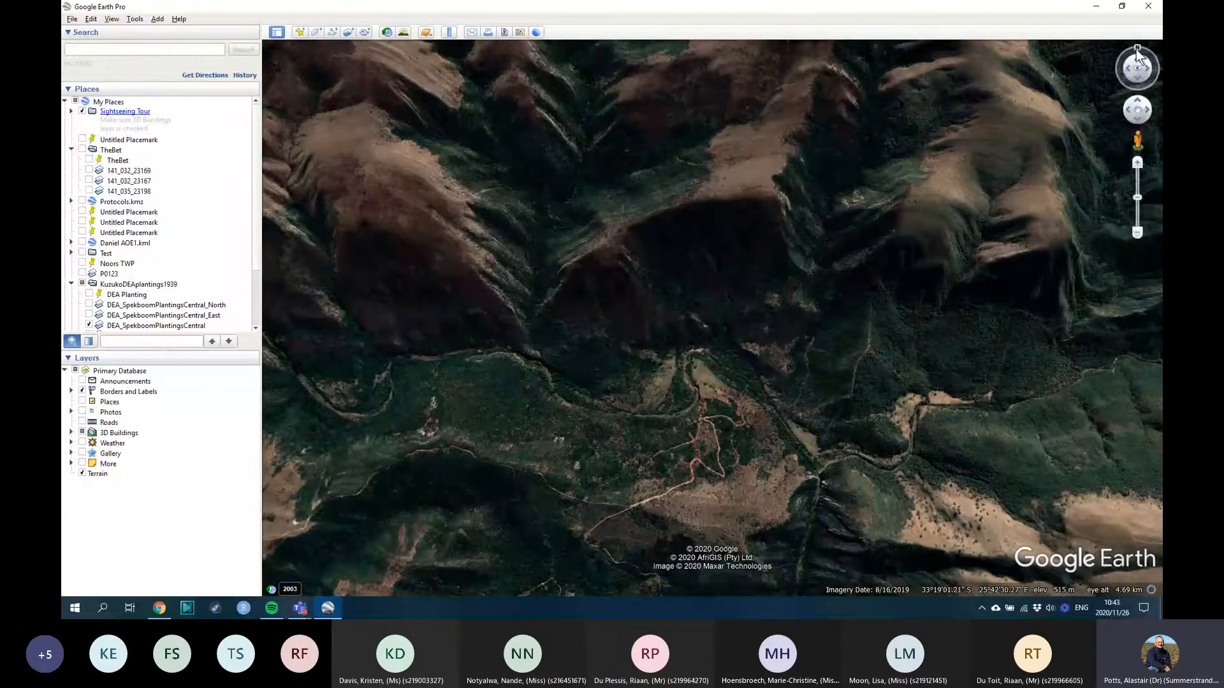
scroll(635, 383, "up", 3)
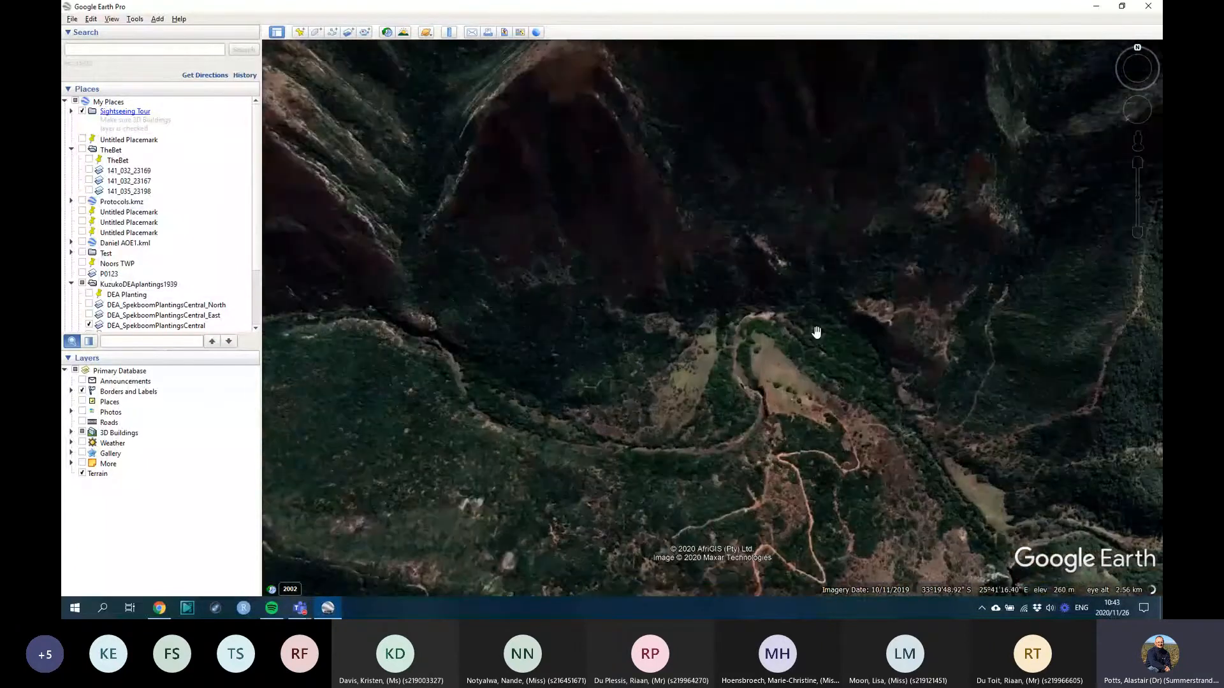
mouse_move(757, 305)
middle_mouse_down()
mouse_move(762, 229)
mouse_move(775, 245)
middle_mouse_up()
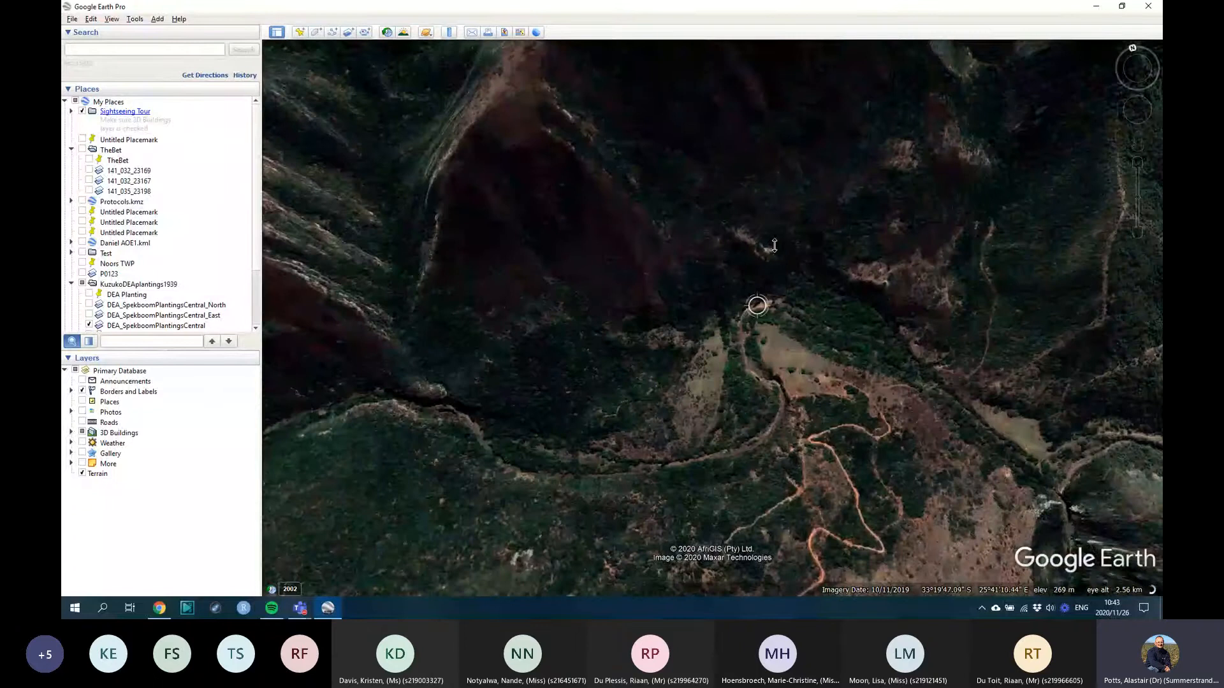
left_click_drag(686, 380, 787, 422)
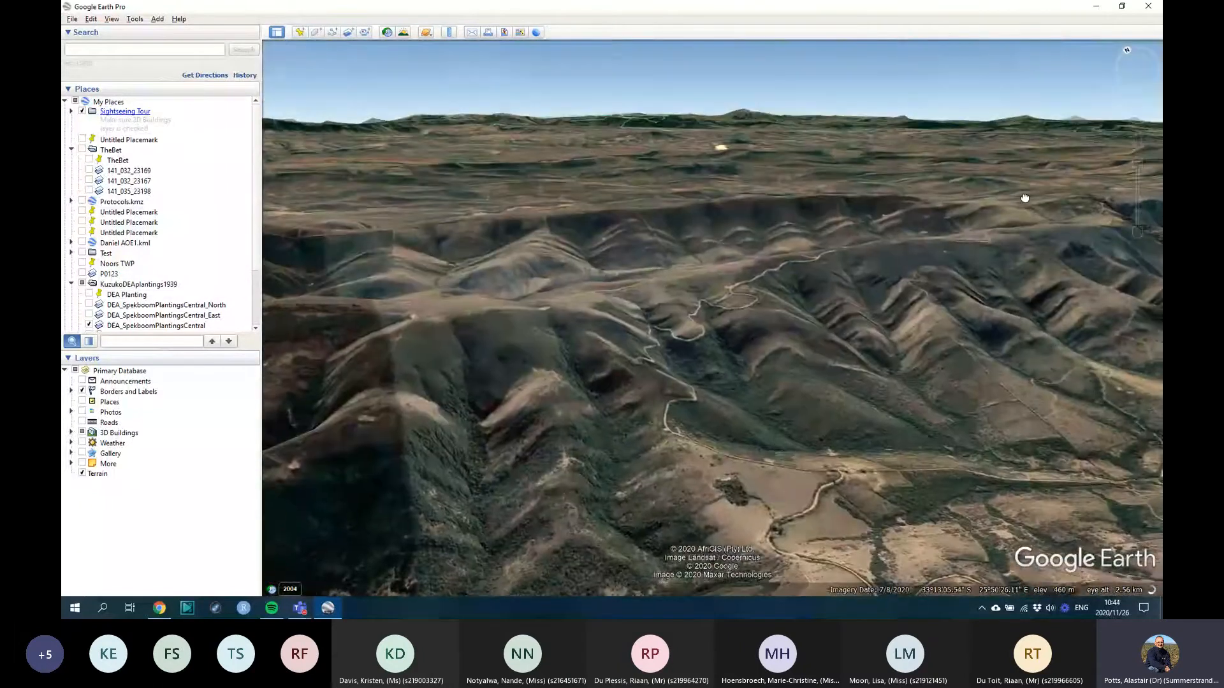
Step: Demonstrate the on-screen look and zoom controls over the tilted mountain ridges, and pull back to a wider view
mouse_move(1145, 76)
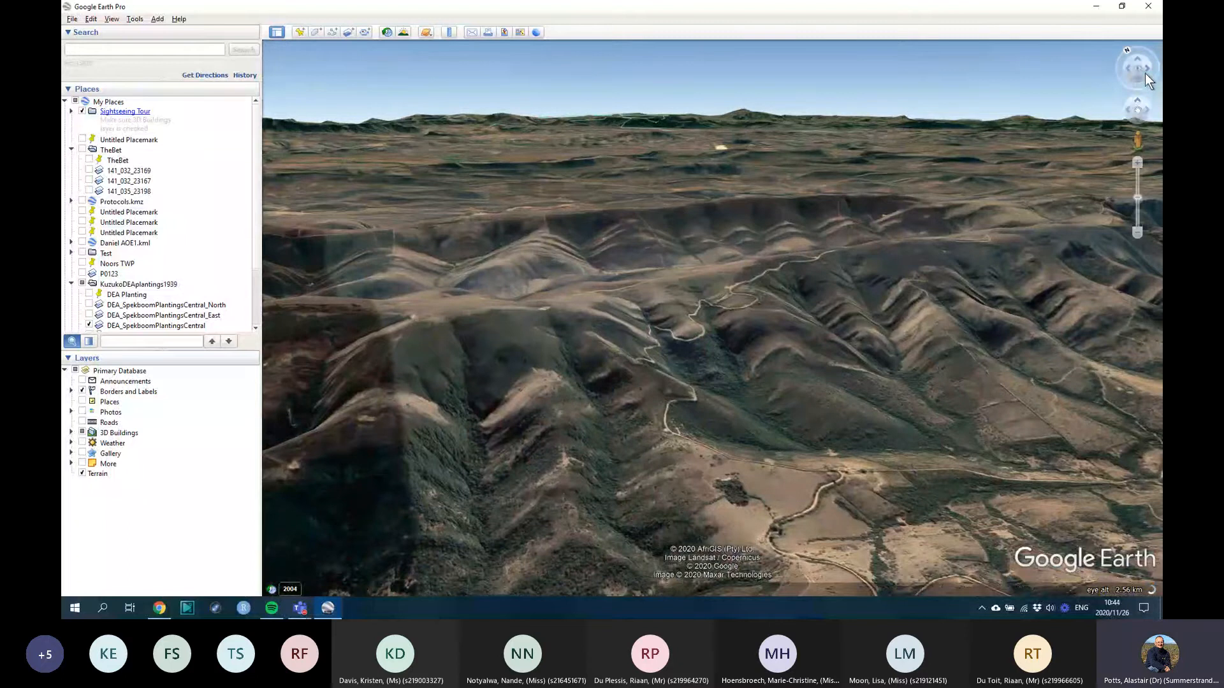
left_click(1138, 65)
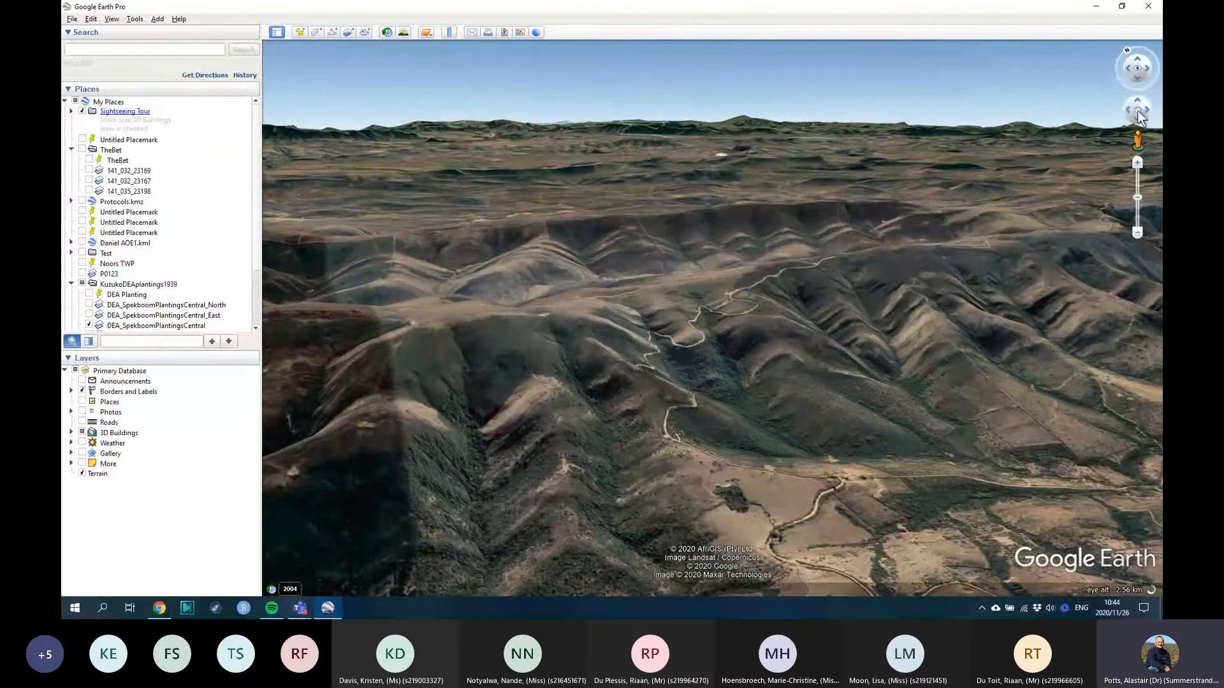
left_click(1138, 79)
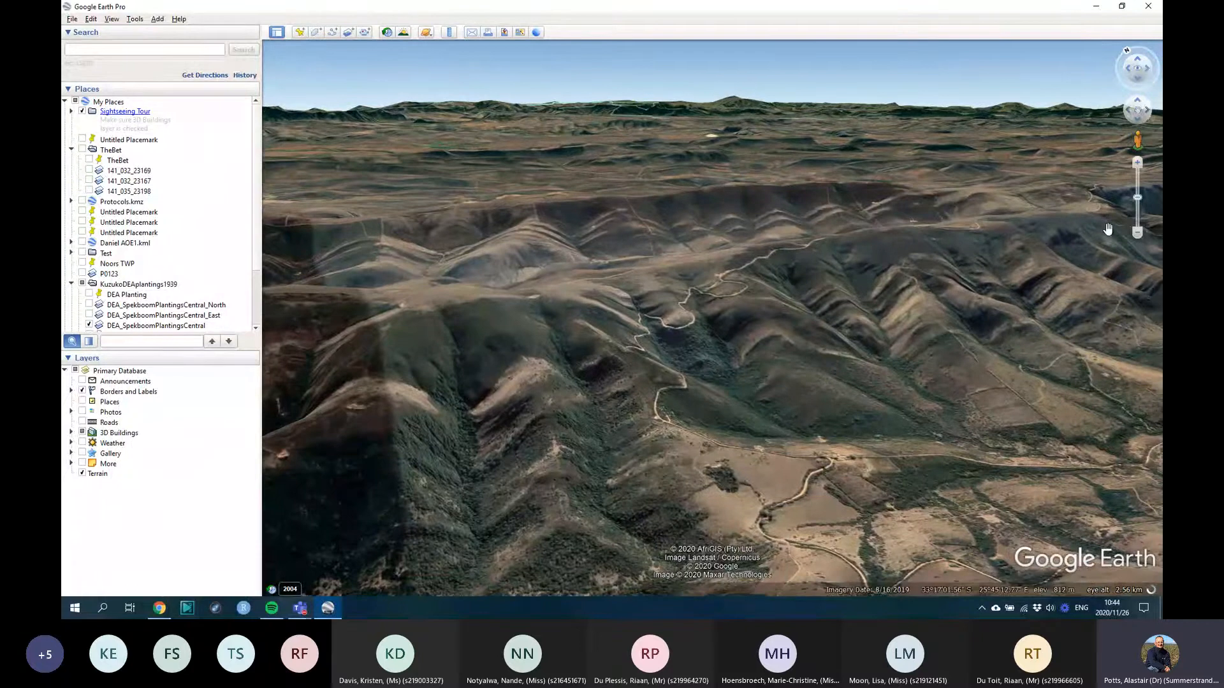
left_click_drag(1137, 202, 1134, 280)
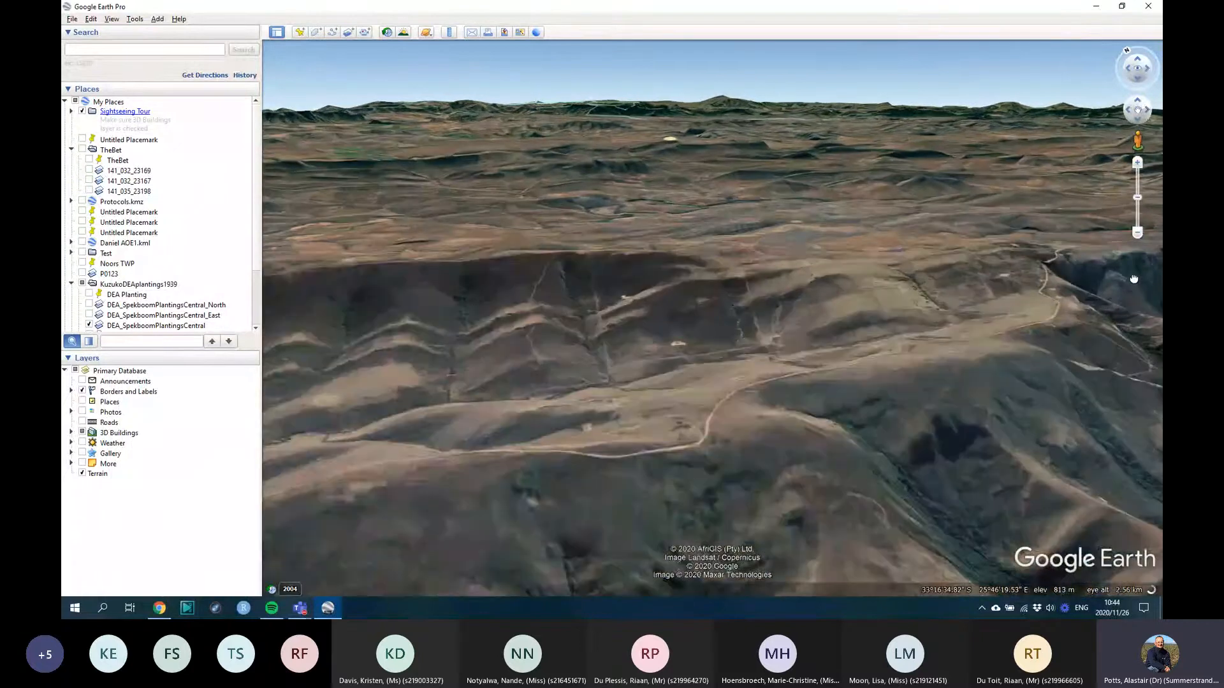
right_click_drag(1134, 280, 1134, 255)
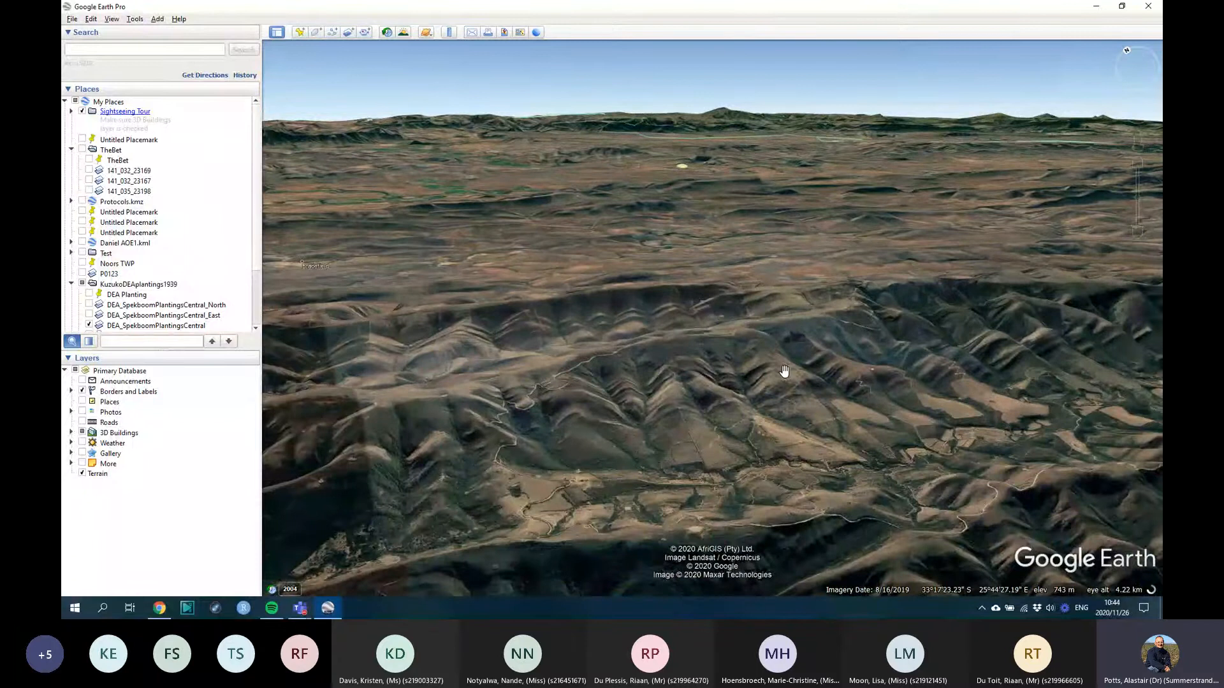
Step: Reset the view to top-down and north-up, and zoom back in on the forested mountain valley
key("r")
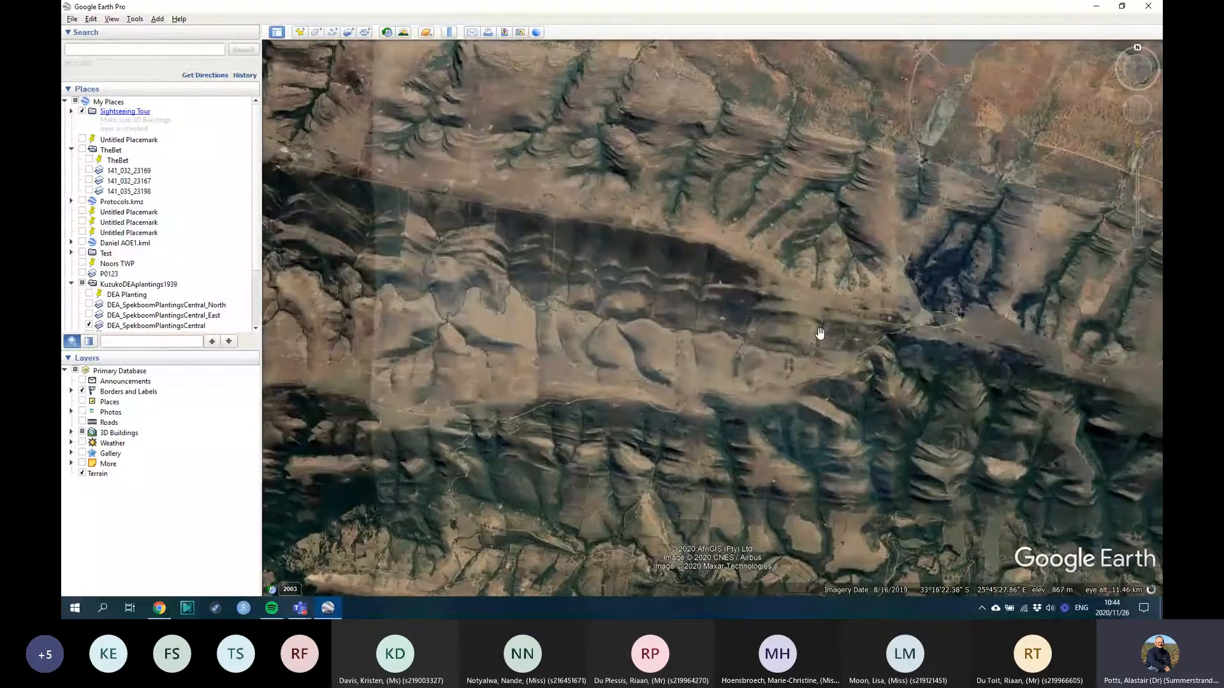
scroll(820, 333, "down", 3)
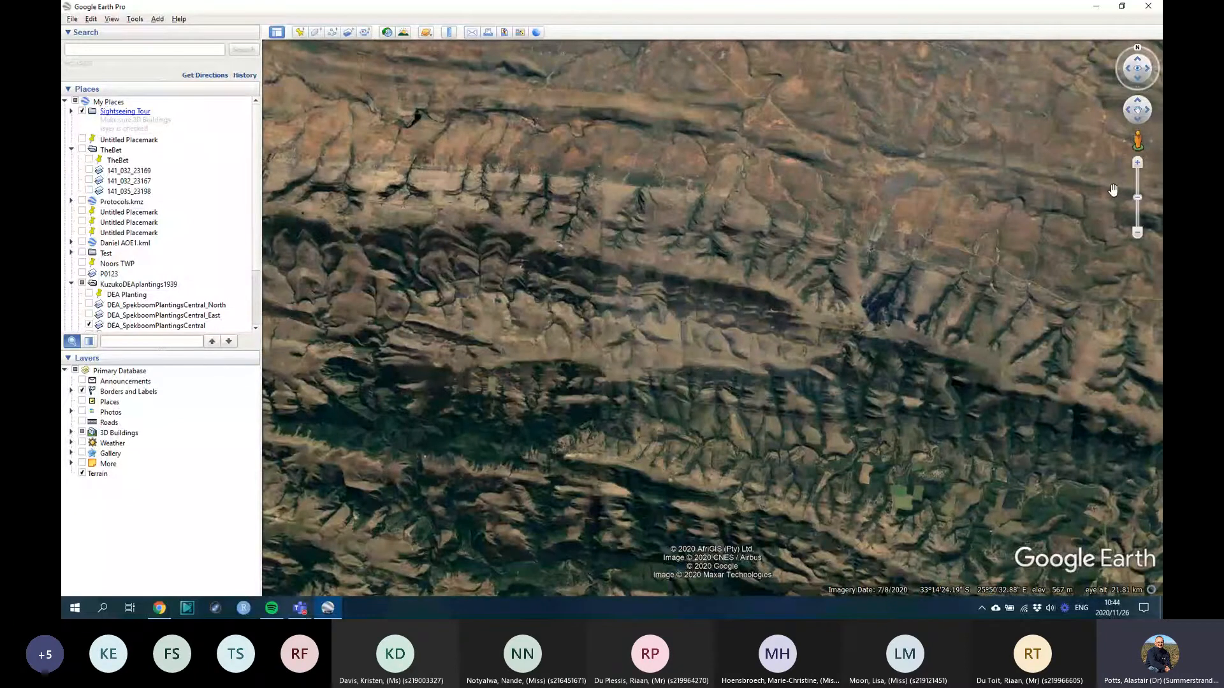
scroll(670, 333, "up", 3)
scroll(670, 333, "up", 2)
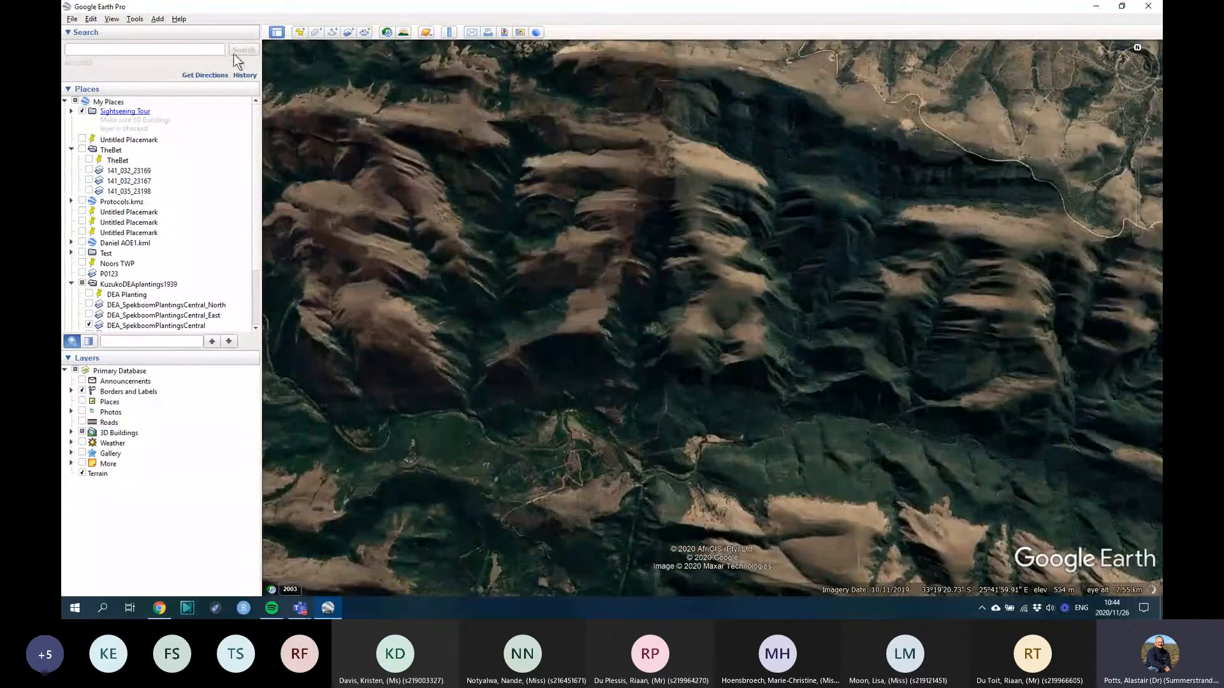
Step: Set the terrain's elevation exaggeration to 0.01 in the 3D view options and apply it
left_click(135, 19)
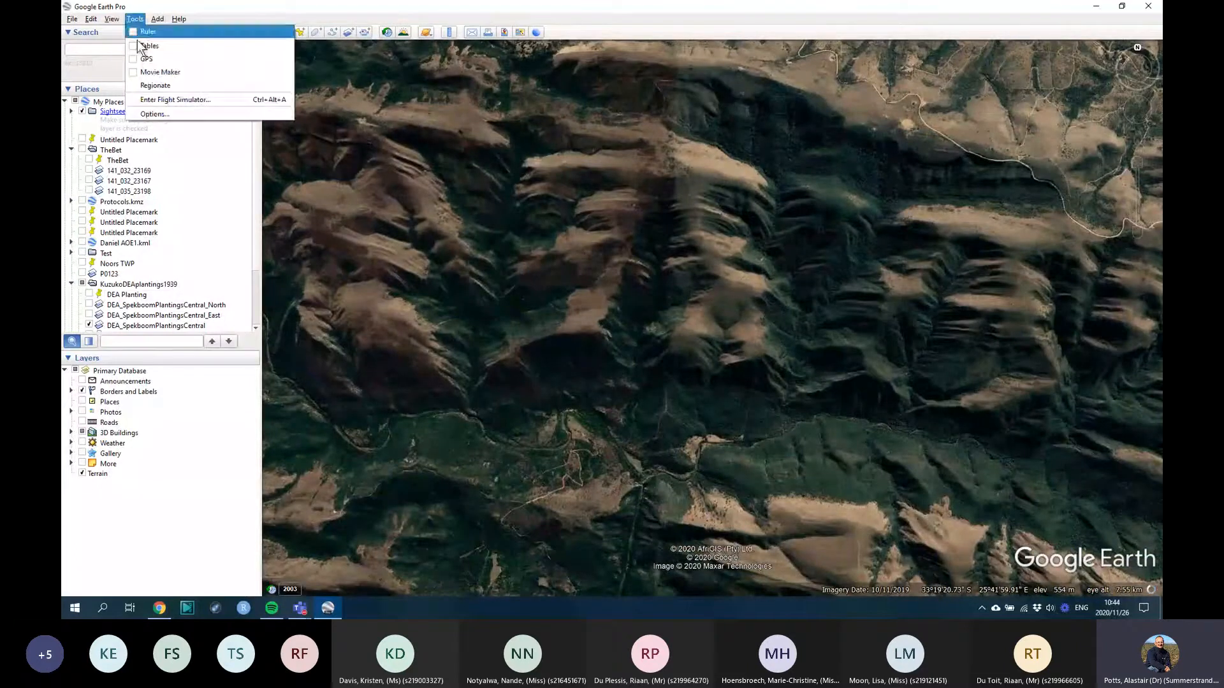
left_click(169, 112)
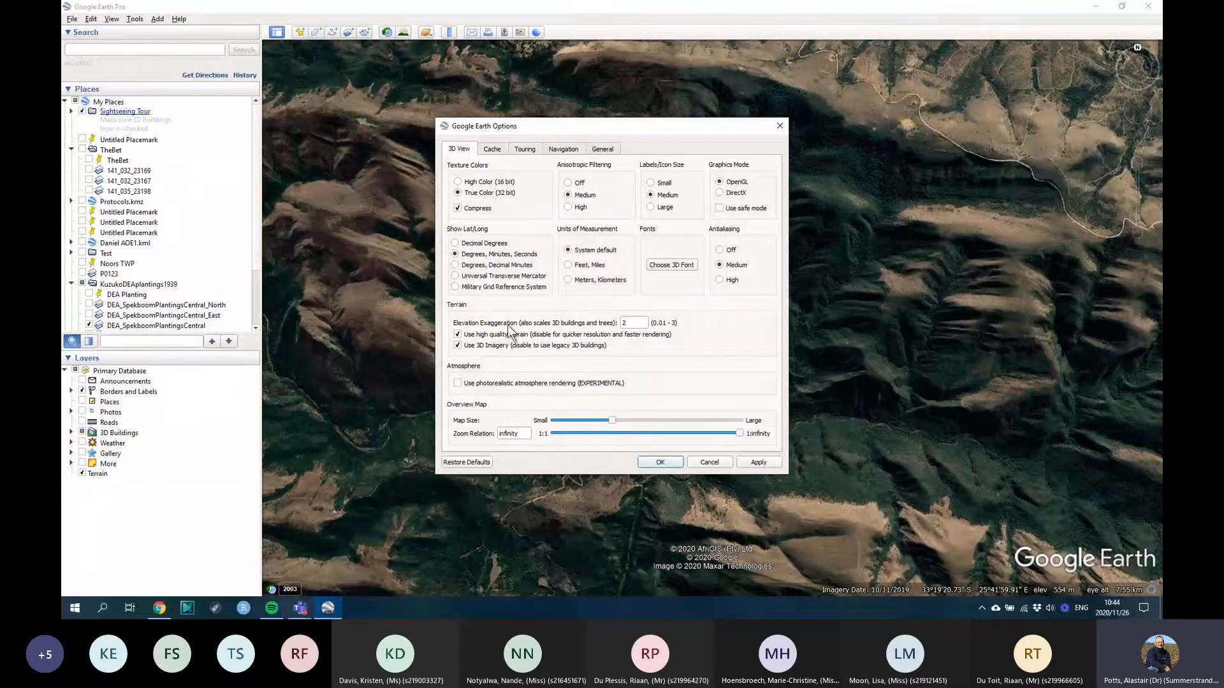
double_click(633, 323)
type("0.01")
left_click(660, 461)
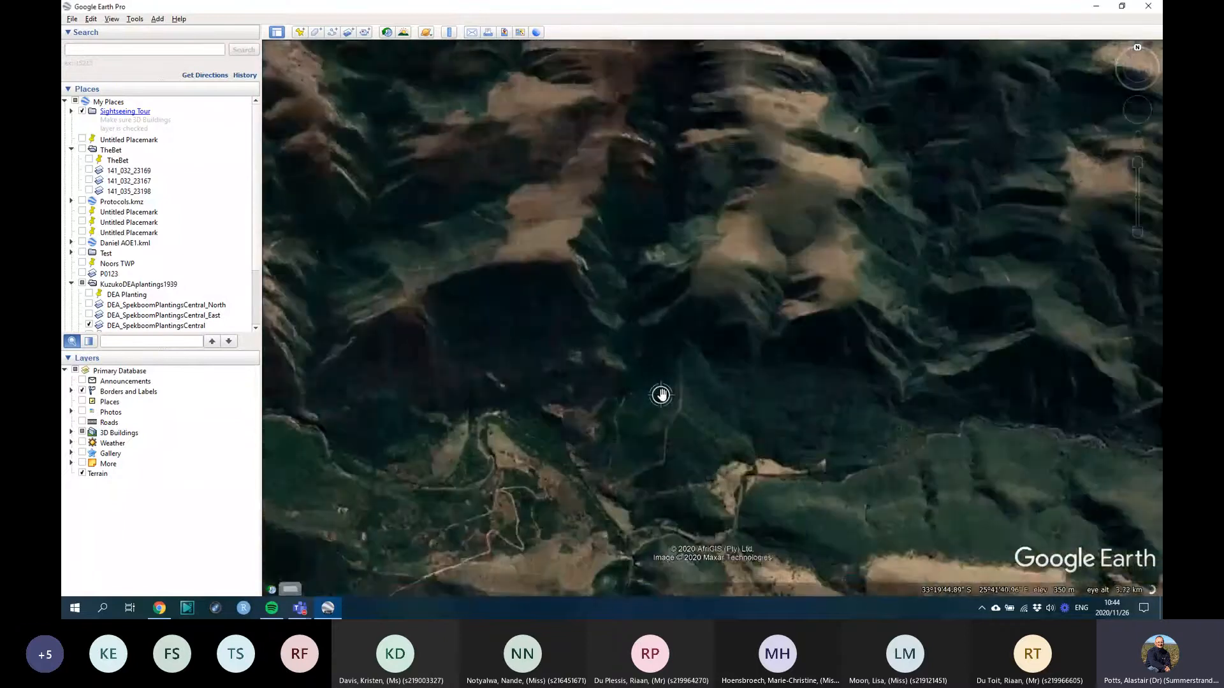
Step: Examine the flattened mountain terrain from rotated, tilted and close-up viewpoints, including a low view toward the horizon
middle_click_drag(661, 395, 389, 382)
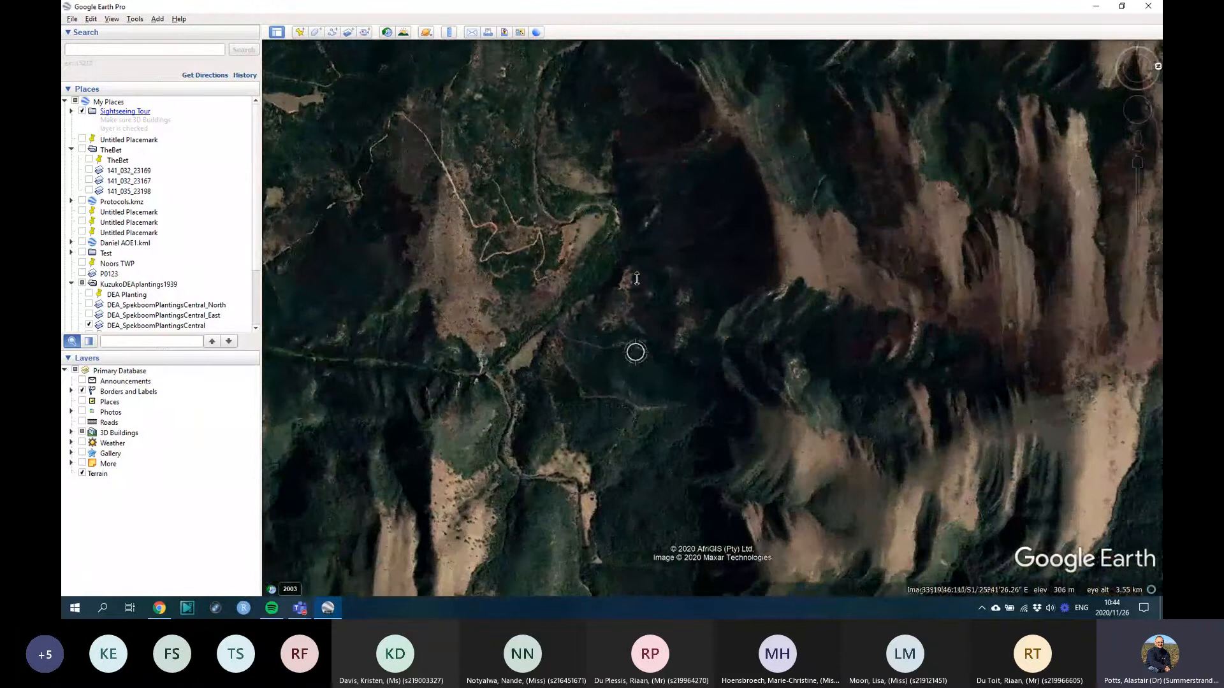
middle_click_drag(637, 274, 633, 409)
left_click_drag(633, 409, 670, 197)
scroll(685, 429, "up", 4)
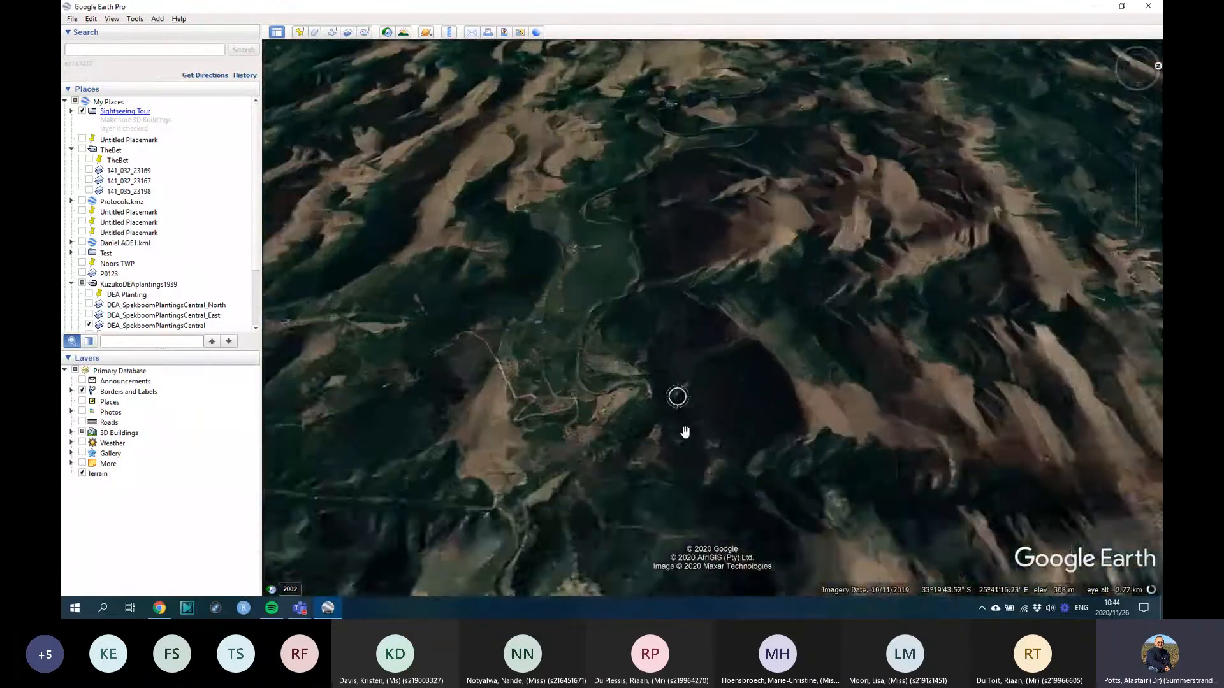
scroll(637, 440, "up", 5)
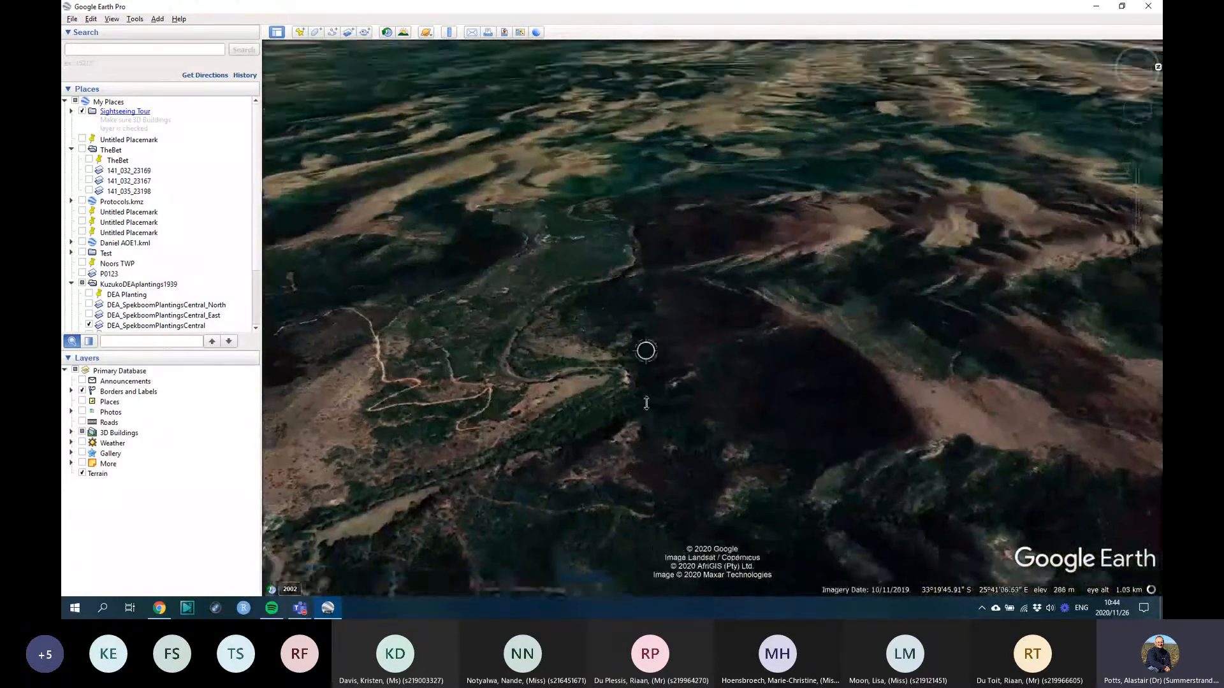
right_click_drag(647, 403, 638, 440)
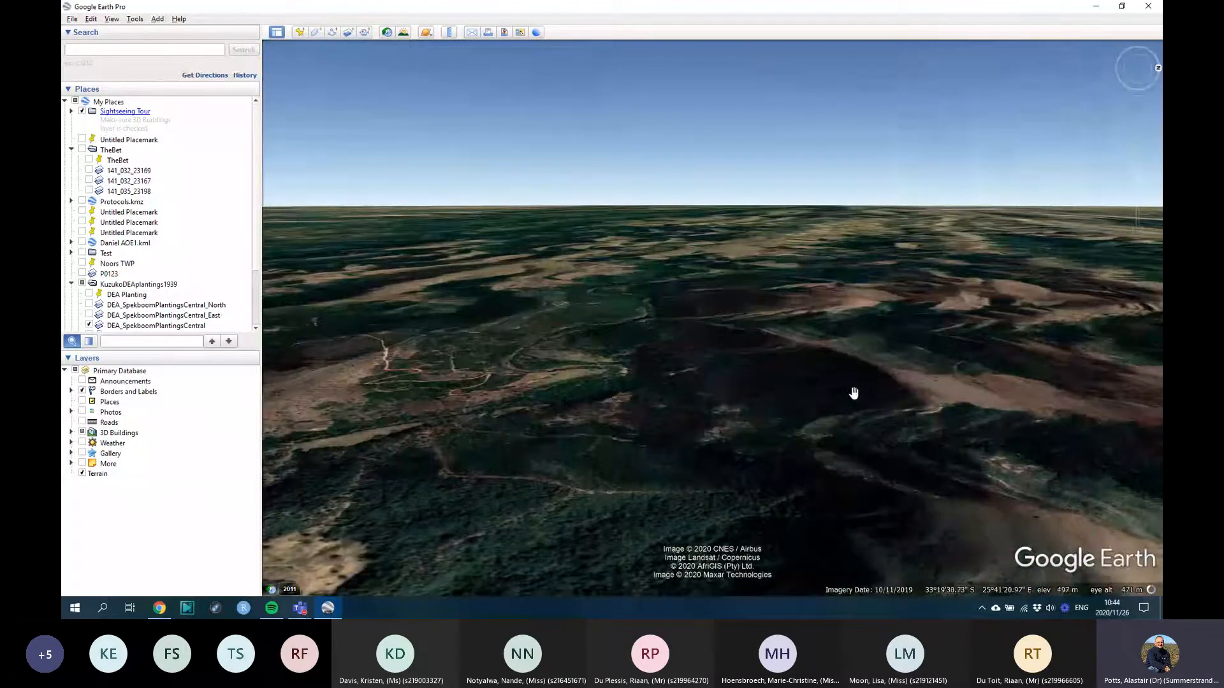
right_click_drag(949, 381, 880, 344)
middle_click_drag(879, 344, 876, 243)
mouse_move(762, 445)
middle_mouse_down()
mouse_move(760, 458)
mouse_move(745, 432)
middle_mouse_up()
right_click_drag(743, 430, 739, 367)
left_click_drag(891, 350, 847, 347)
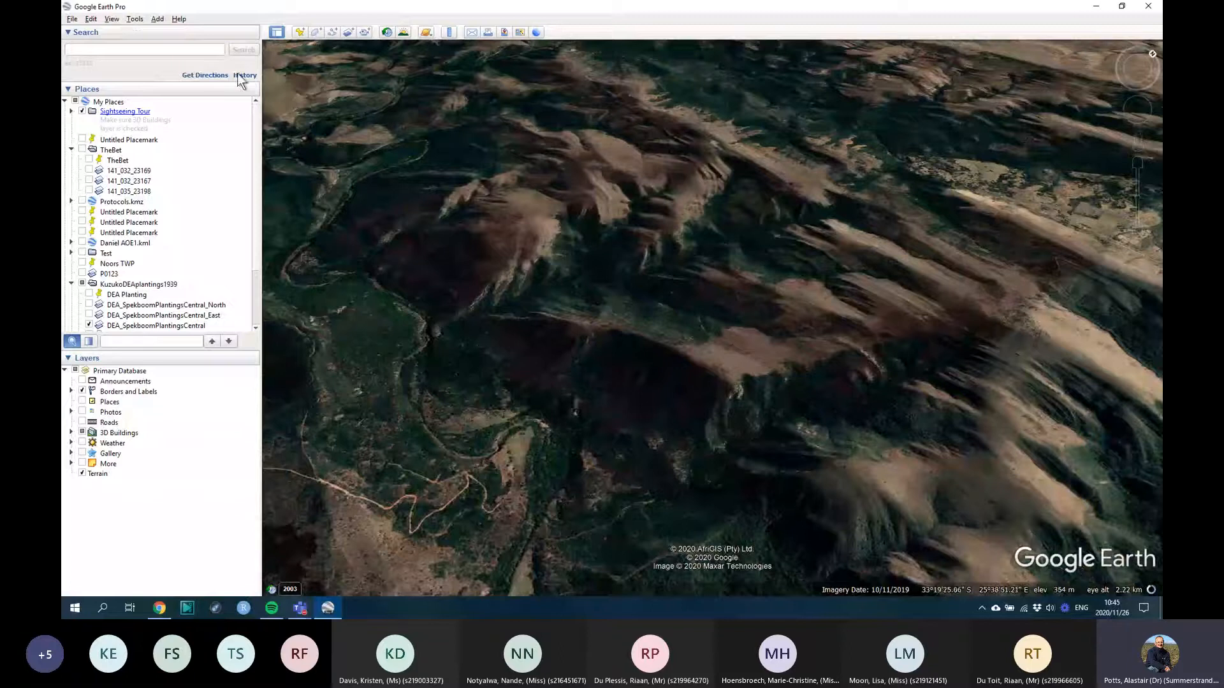
Step: Set the terrain's elevation exaggeration to 1 in the 3D view options and inspect the mountain ridges and valley
left_click(139, 19)
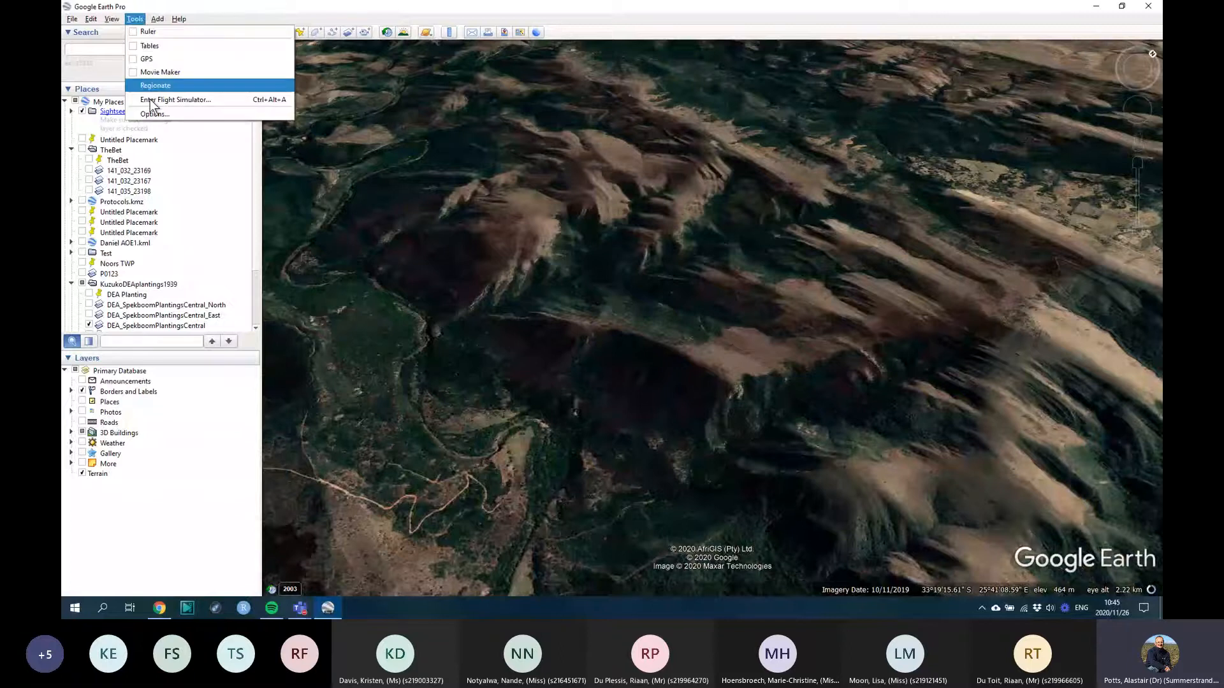
left_click(153, 113)
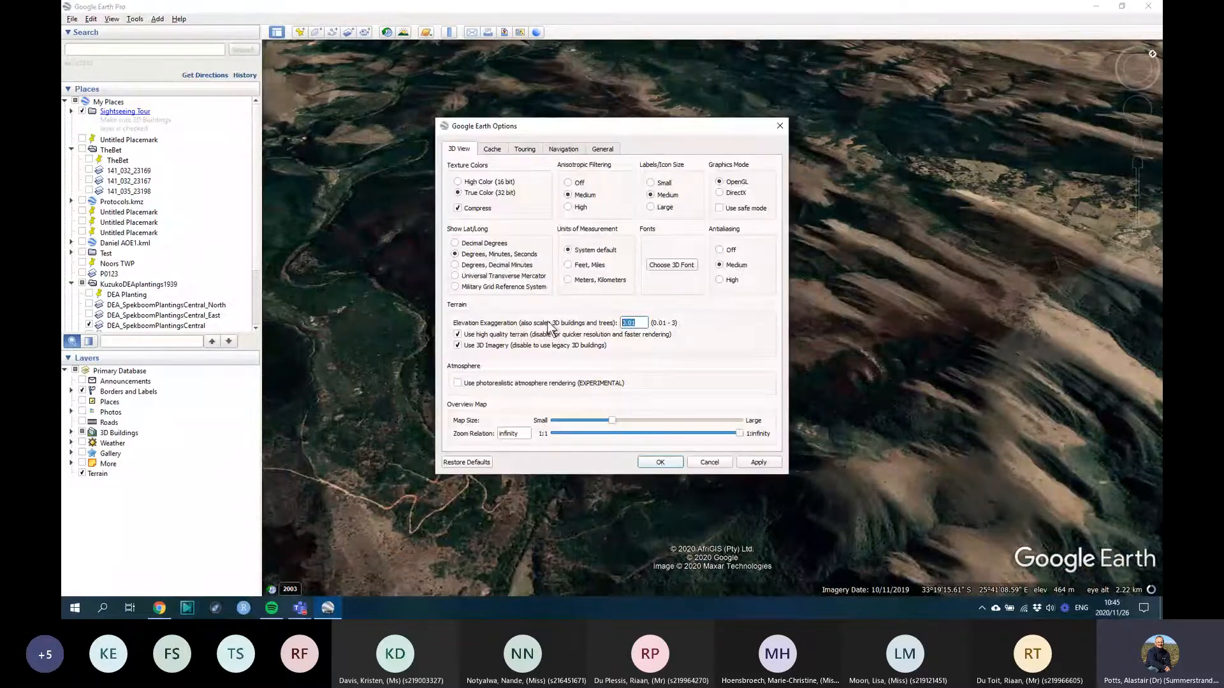
type("1")
left_click(766, 459)
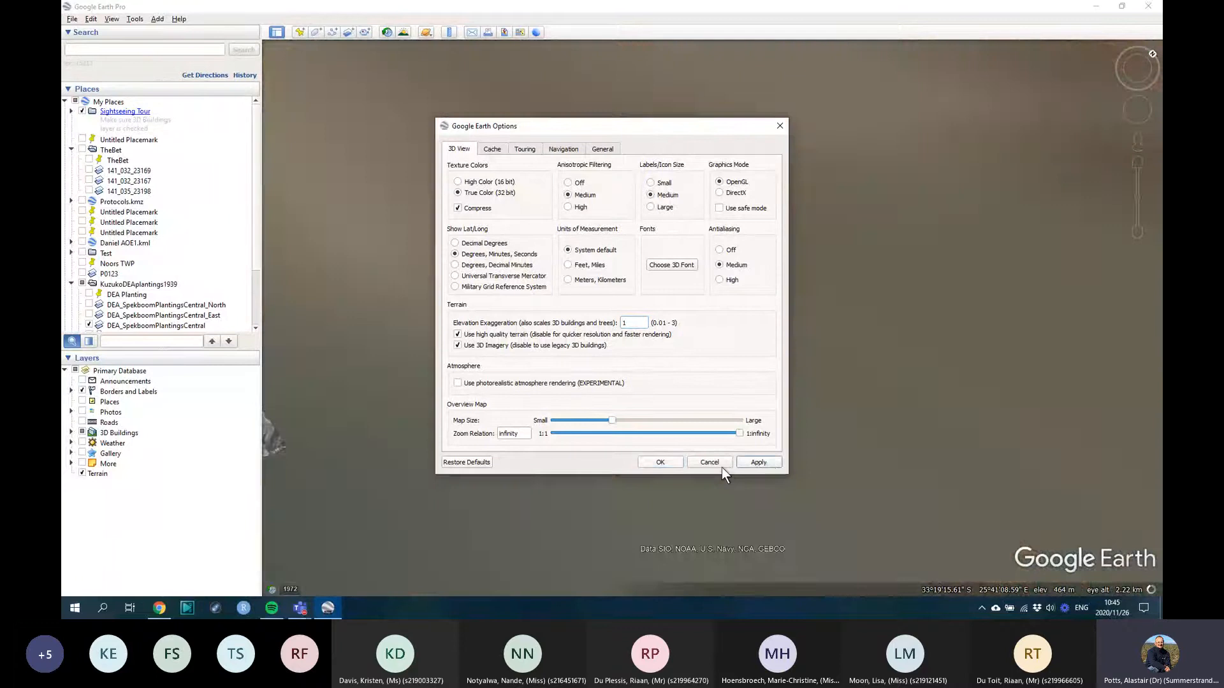
left_click(663, 463)
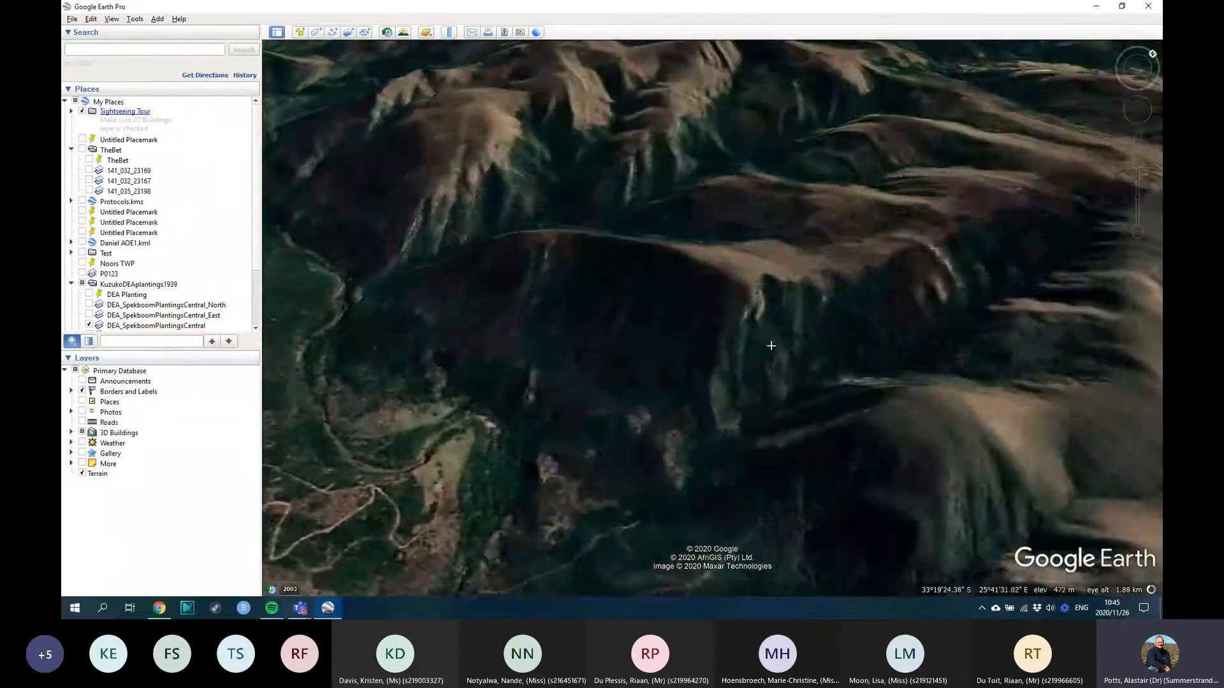
left_click_drag(771, 345, 878, 328)
middle_click_drag(619, 341, 909, 439)
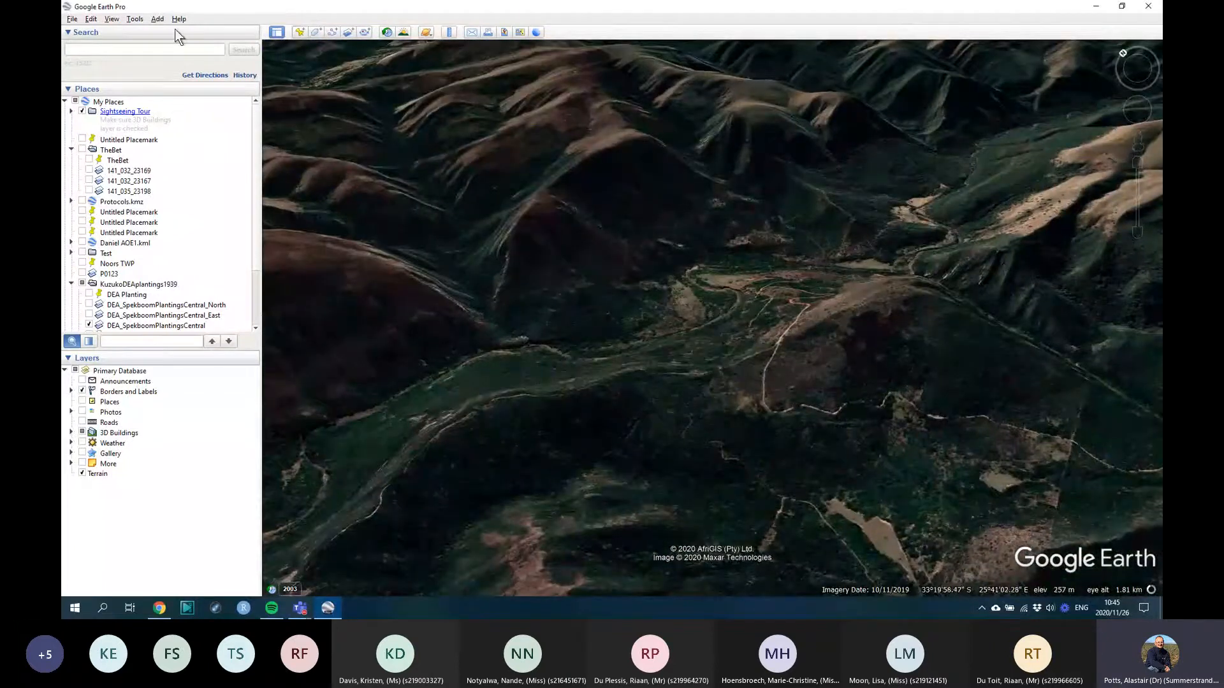
Step: Set the terrain's elevation exaggeration to 3 in the 3D view options and apply it
left_click(136, 19)
left_click(158, 113)
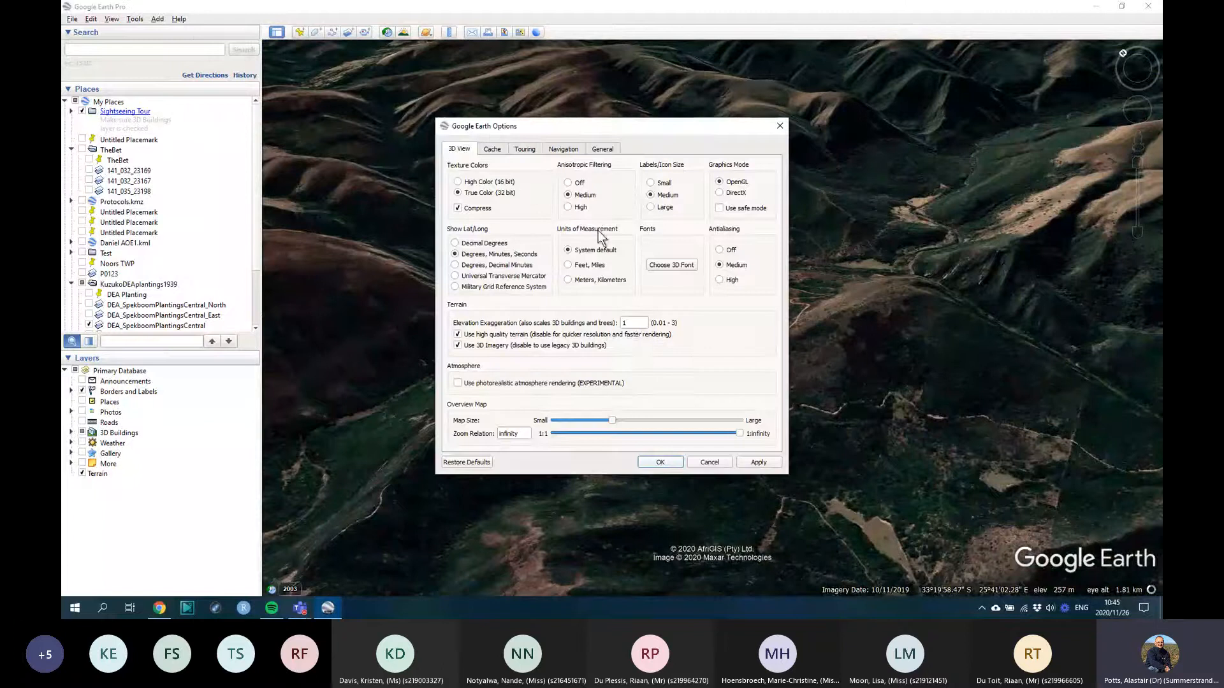
double_click(632, 322)
left_click(765, 465)
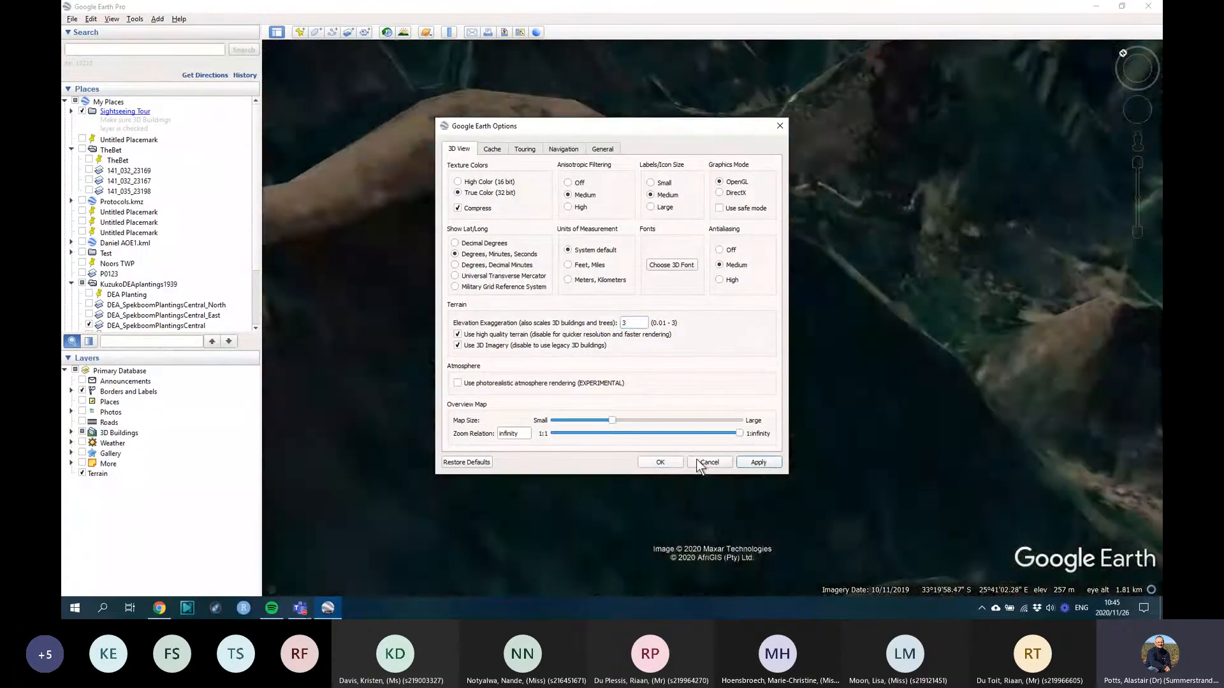
left_click(660, 463)
Step: Examine the strongly exaggerated ridges and valleys up close and from afar, out to the mountain range above Enon
scroll(789, 334, "down", 5)
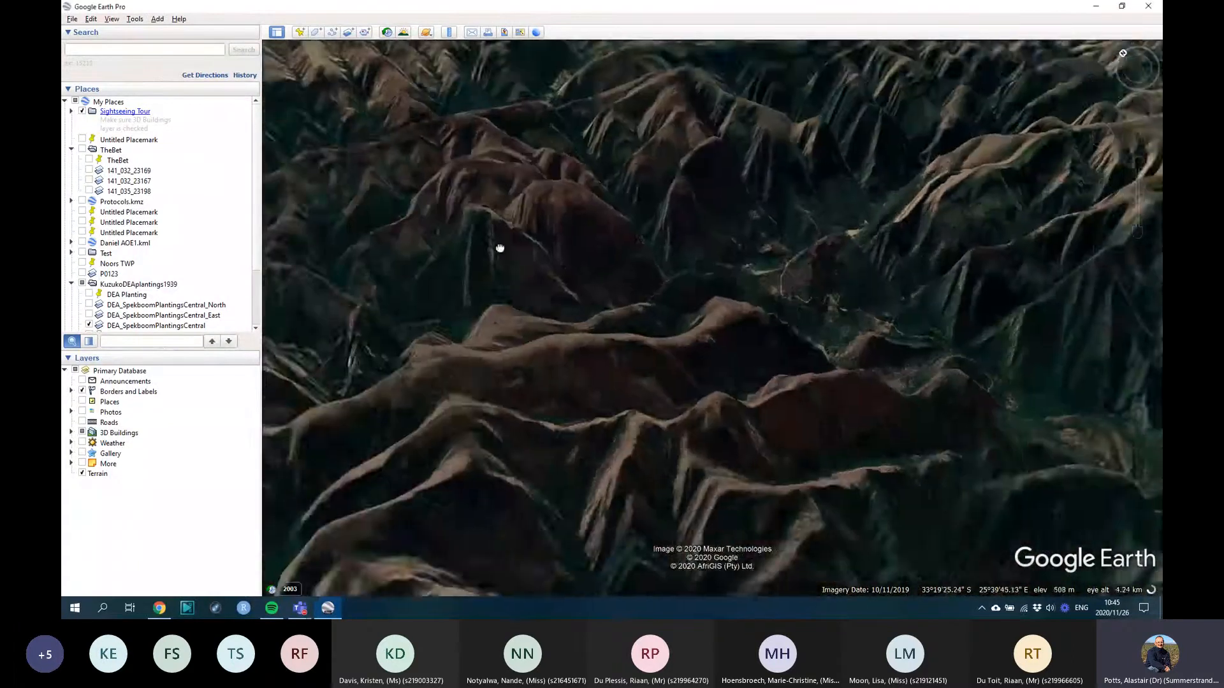
left_click_drag(499, 248, 752, 313)
middle_click_drag(786, 431, 762, 398)
left_click_drag(869, 391, 961, 316)
middle_click_drag(961, 316, 757, 287)
scroll(756, 287, "down", 4)
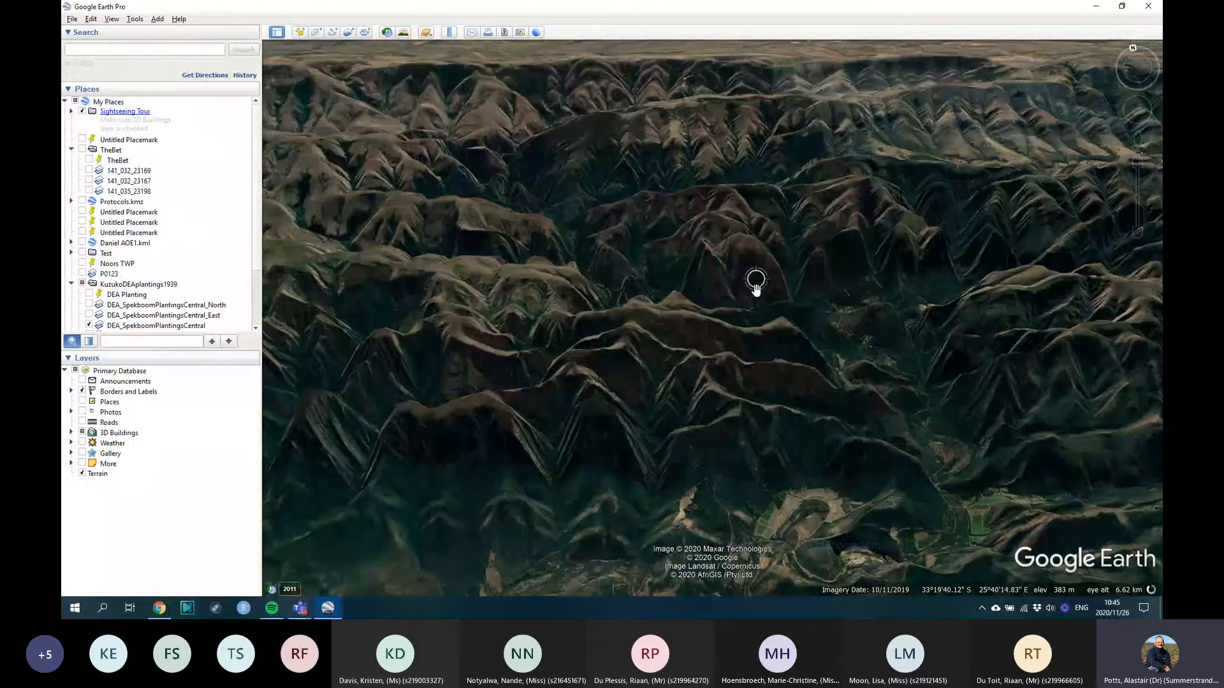
scroll(756, 285, "up", 3)
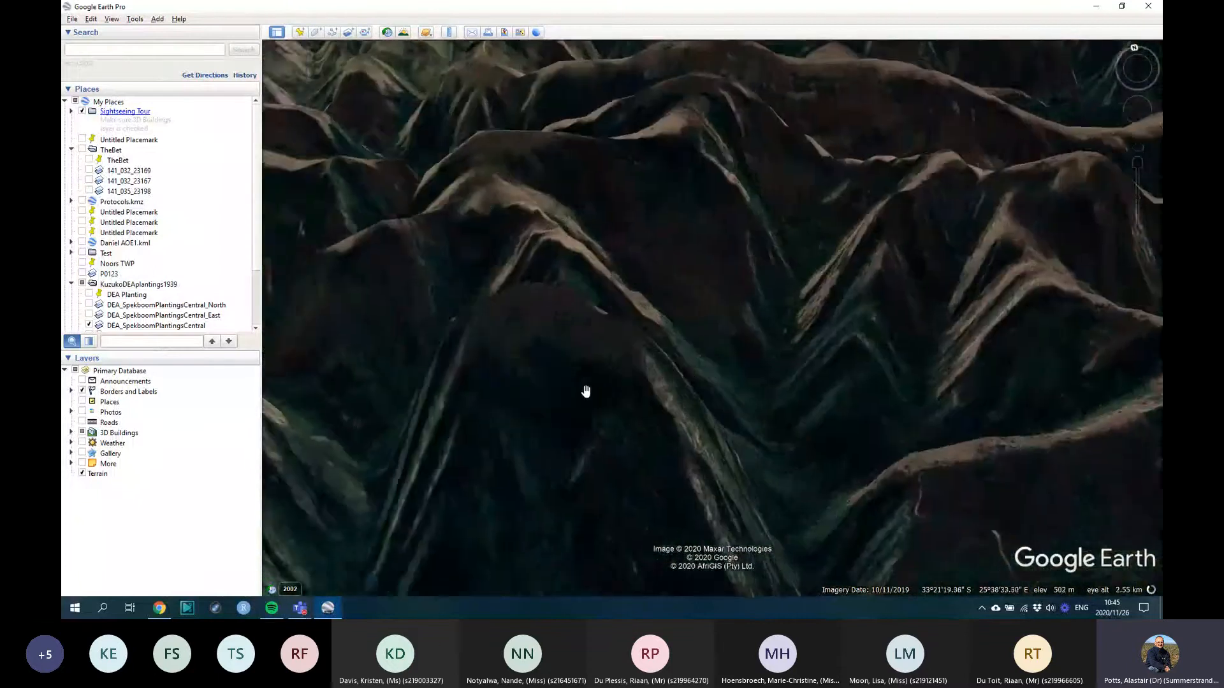
left_click_drag(586, 391, 778, 389)
middle_click_drag(778, 388, 870, 450)
middle_click_drag(705, 374, 769, 310)
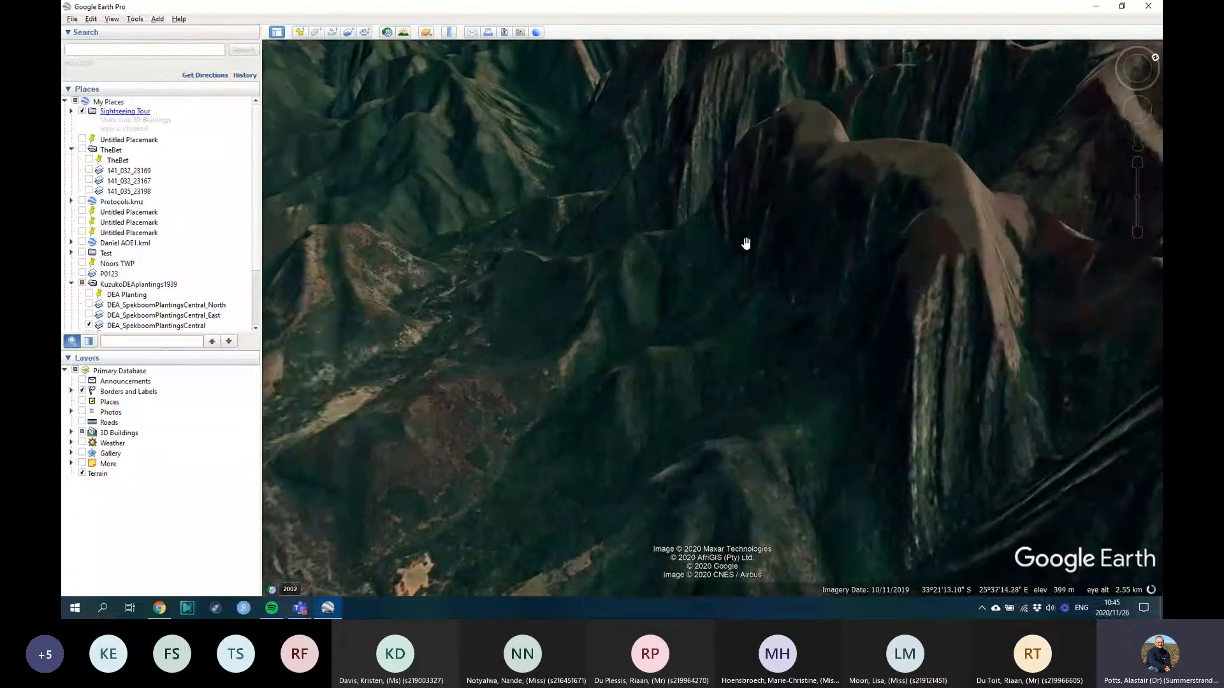
scroll(688, 322, "down", 2)
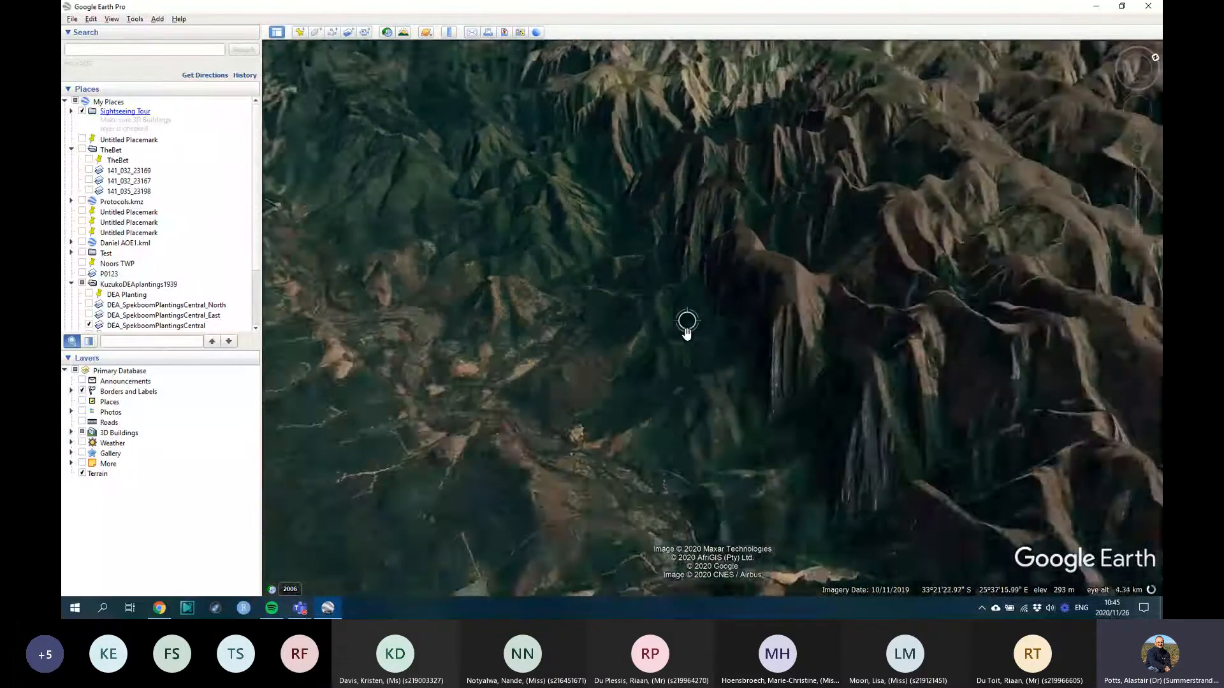
scroll(765, 311, "down", 3)
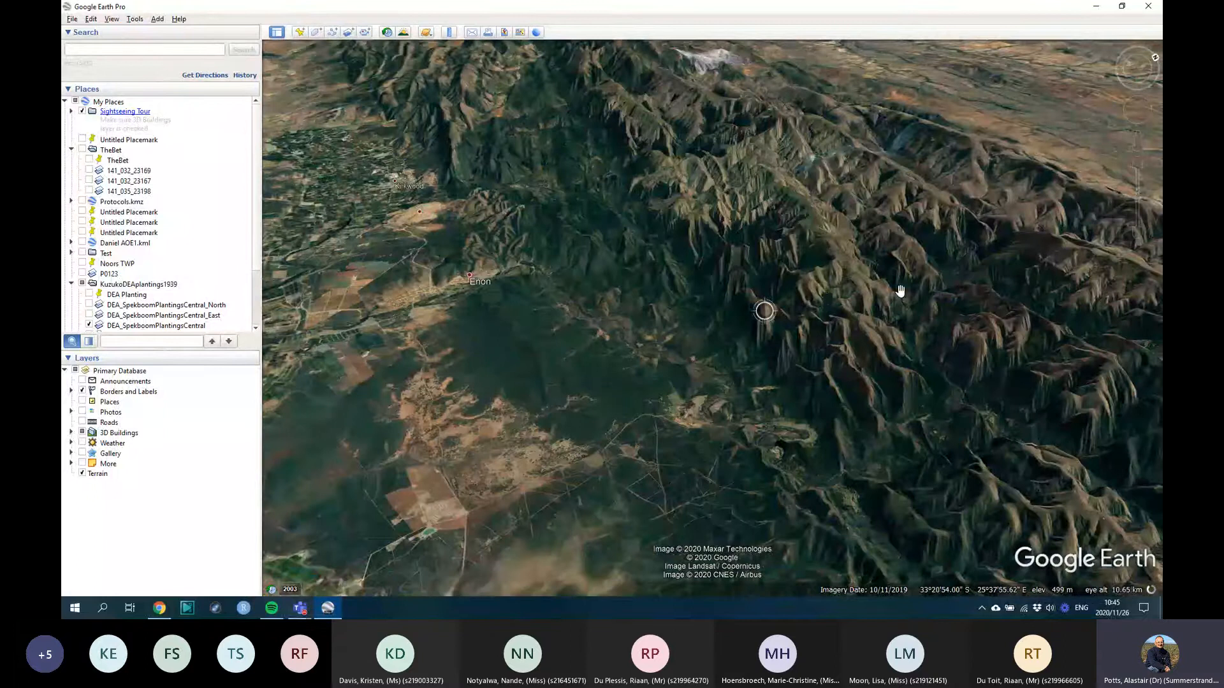
left_click_drag(900, 292, 748, 309)
scroll(747, 309, "up", 1)
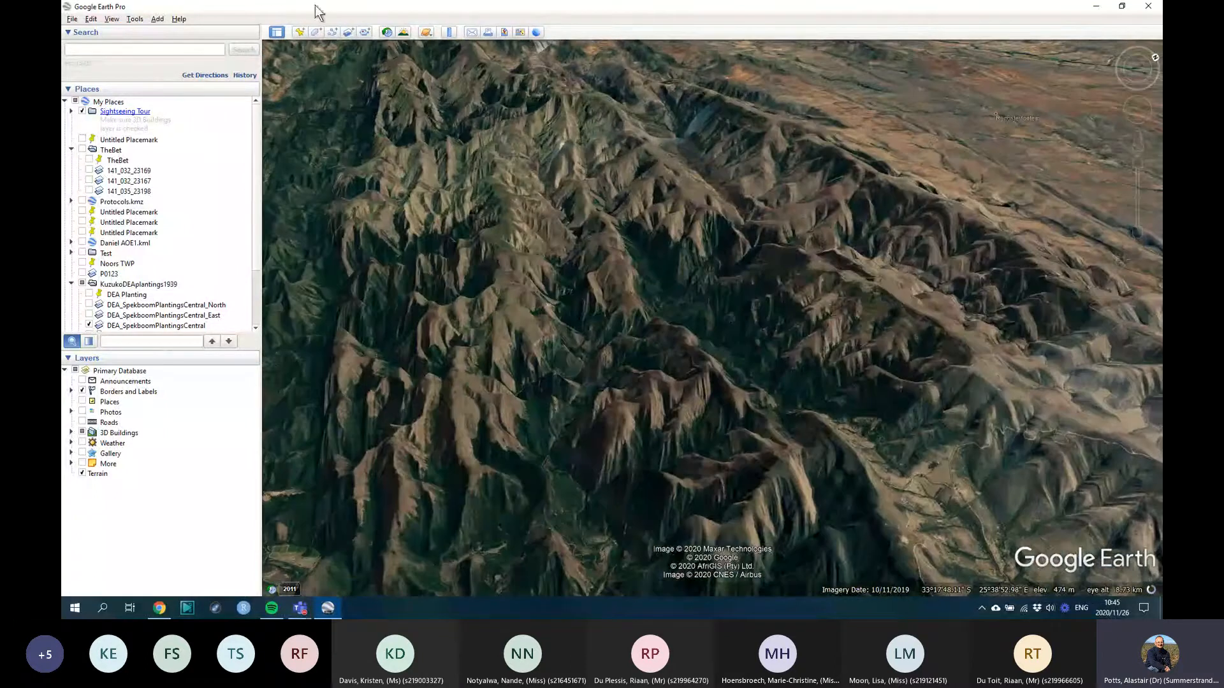
Step: Set the terrain's elevation exaggeration to 2 in the 3D view options and accept the change
left_click(134, 18)
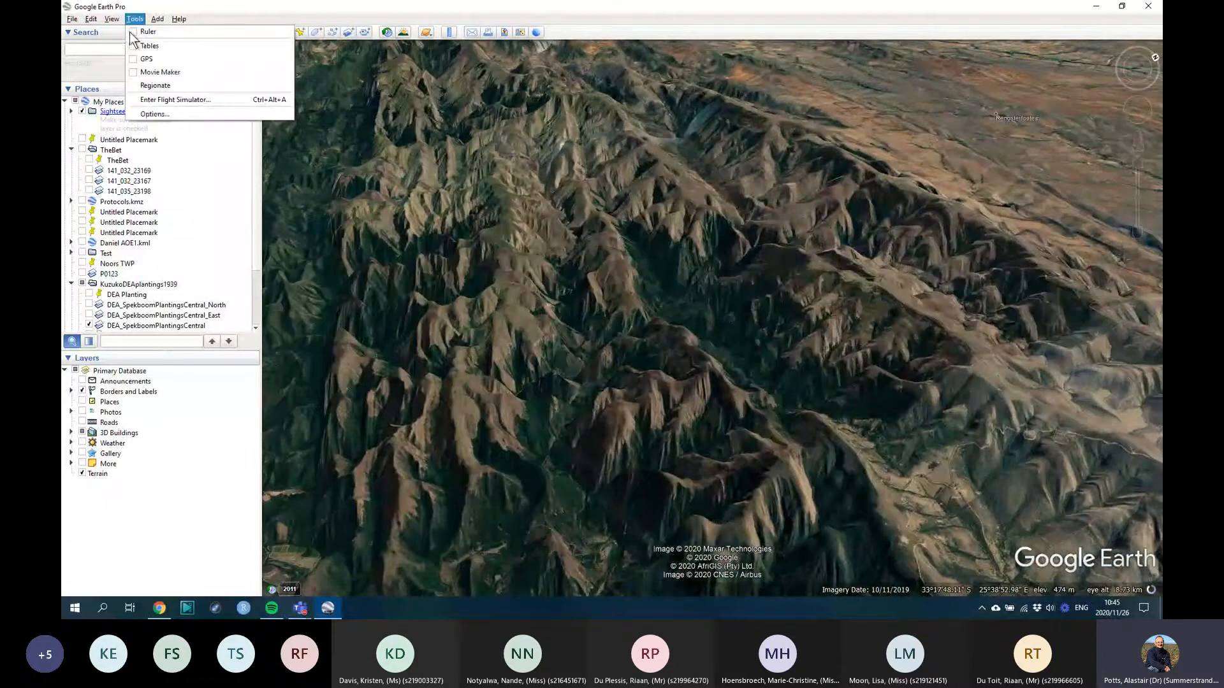
left_click(136, 114)
left_click_drag(630, 323, 565, 325)
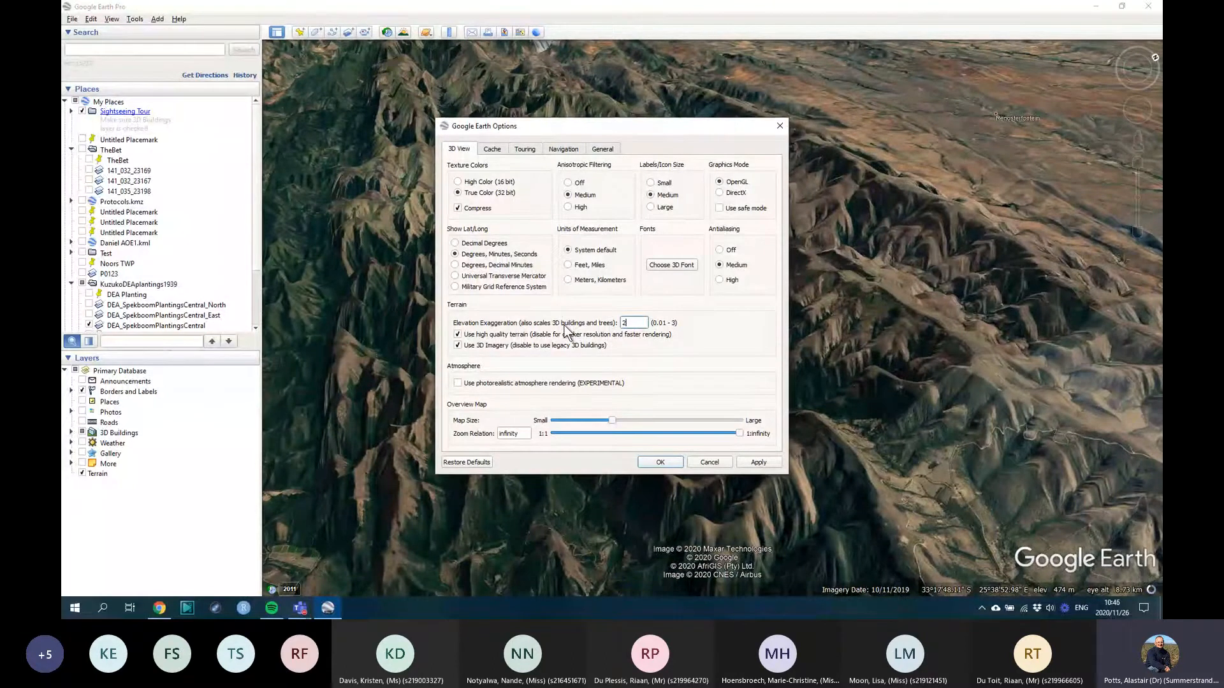
left_click(674, 464)
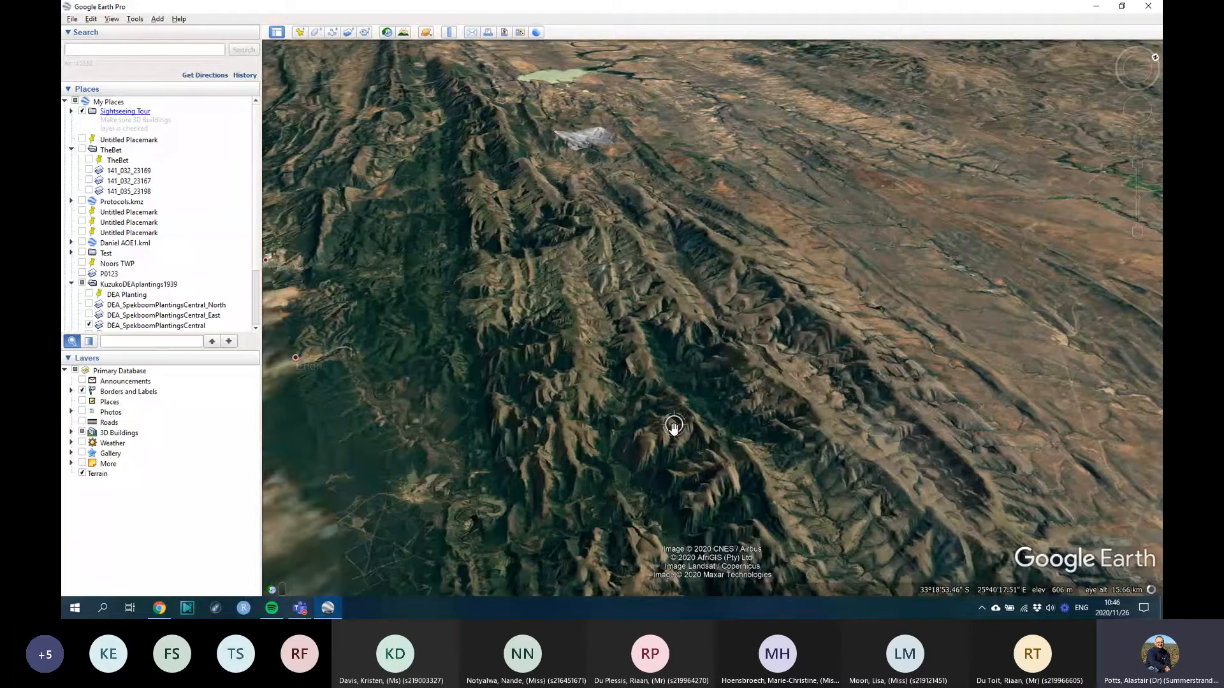
Step: Reset the view to top-down and north-up, and look closely at the tracks and cleared land south of the mountains
key("r")
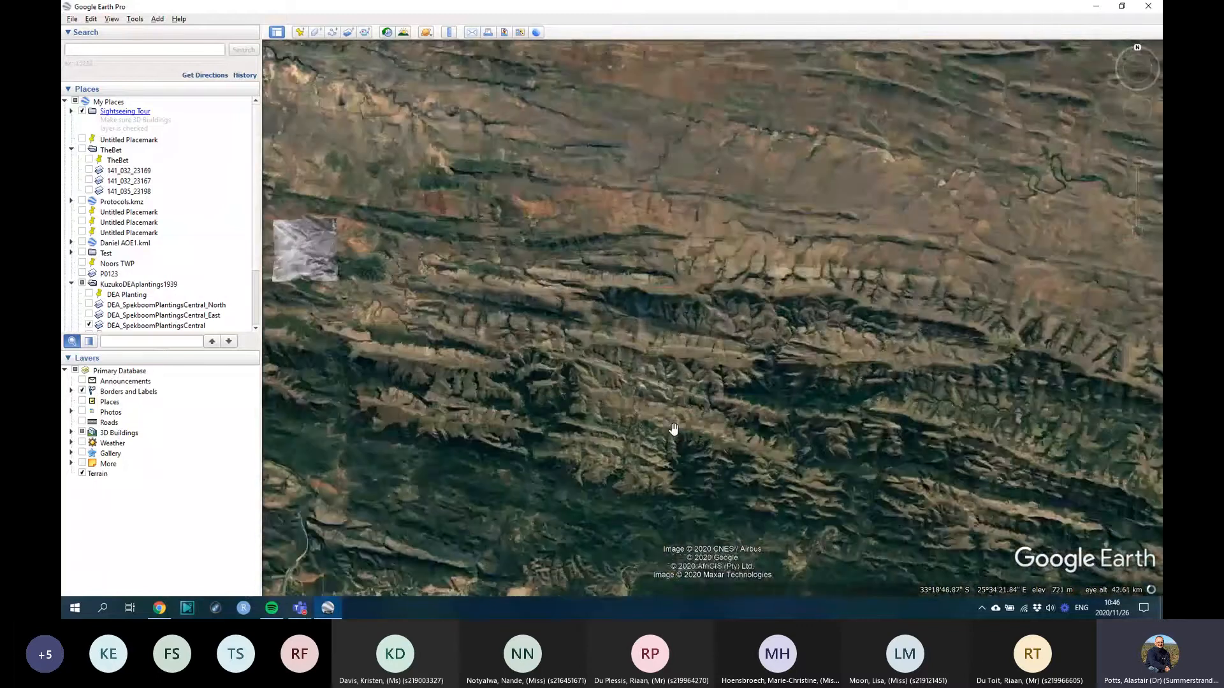
scroll(674, 428, "down", 3)
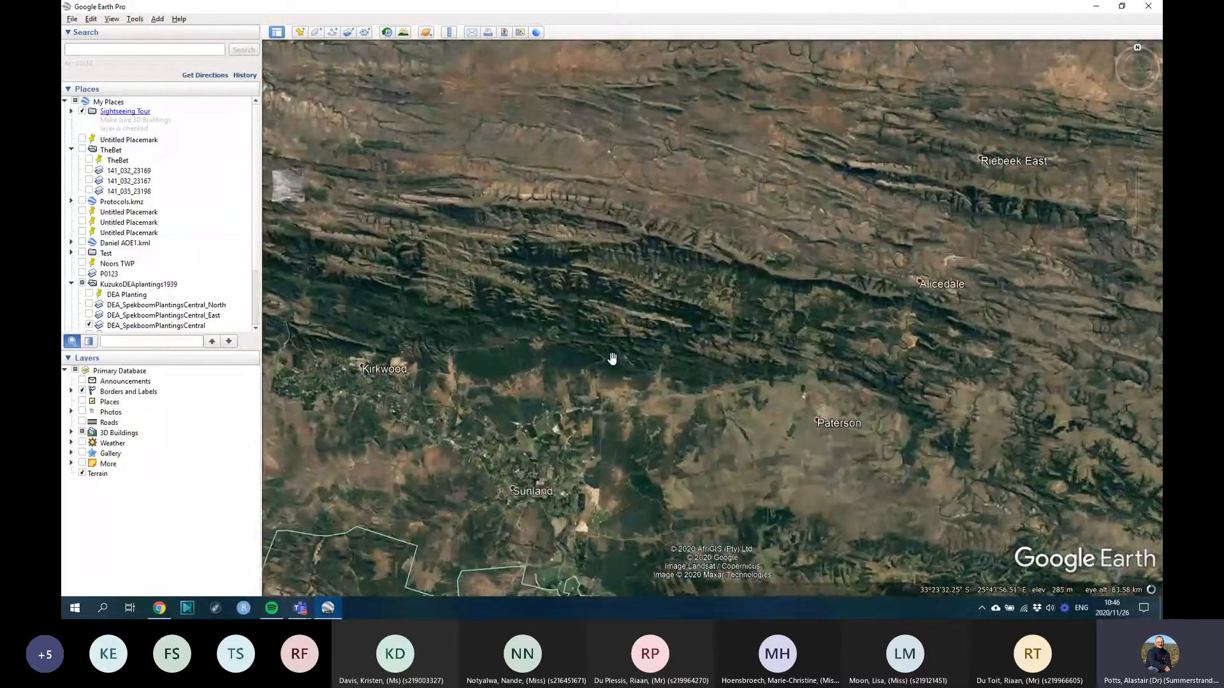
scroll(610, 358, "up", 5)
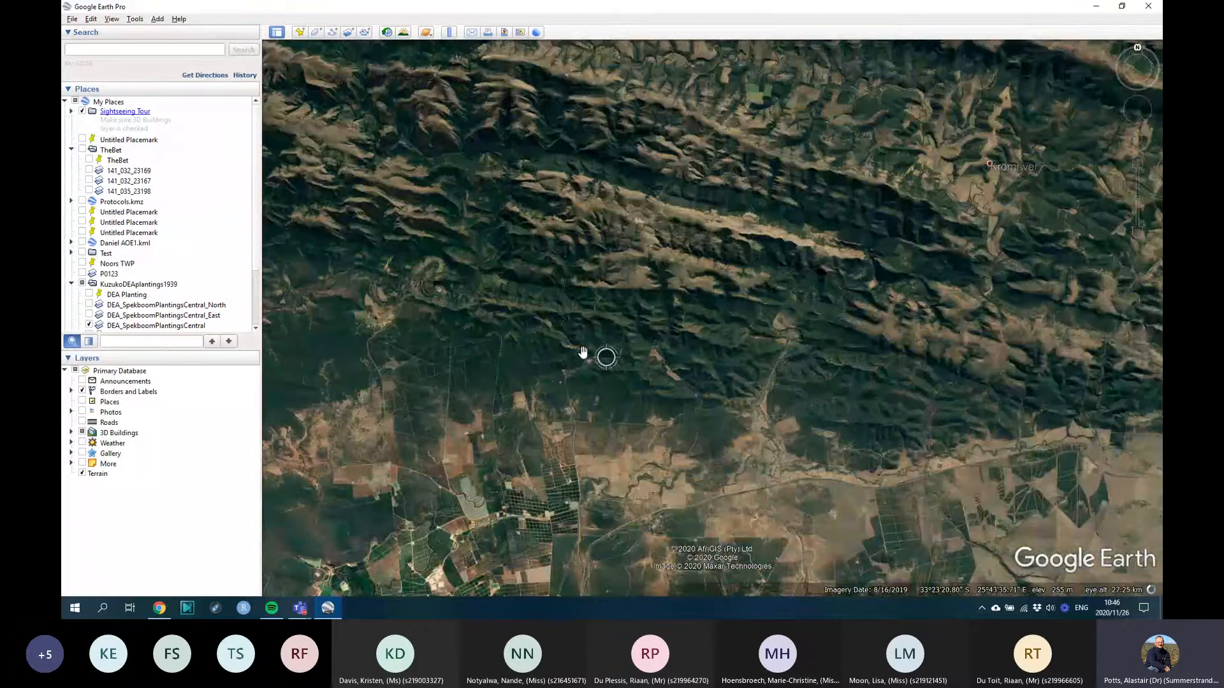
scroll(516, 340, "up", 2)
scroll(574, 342, "up", 3)
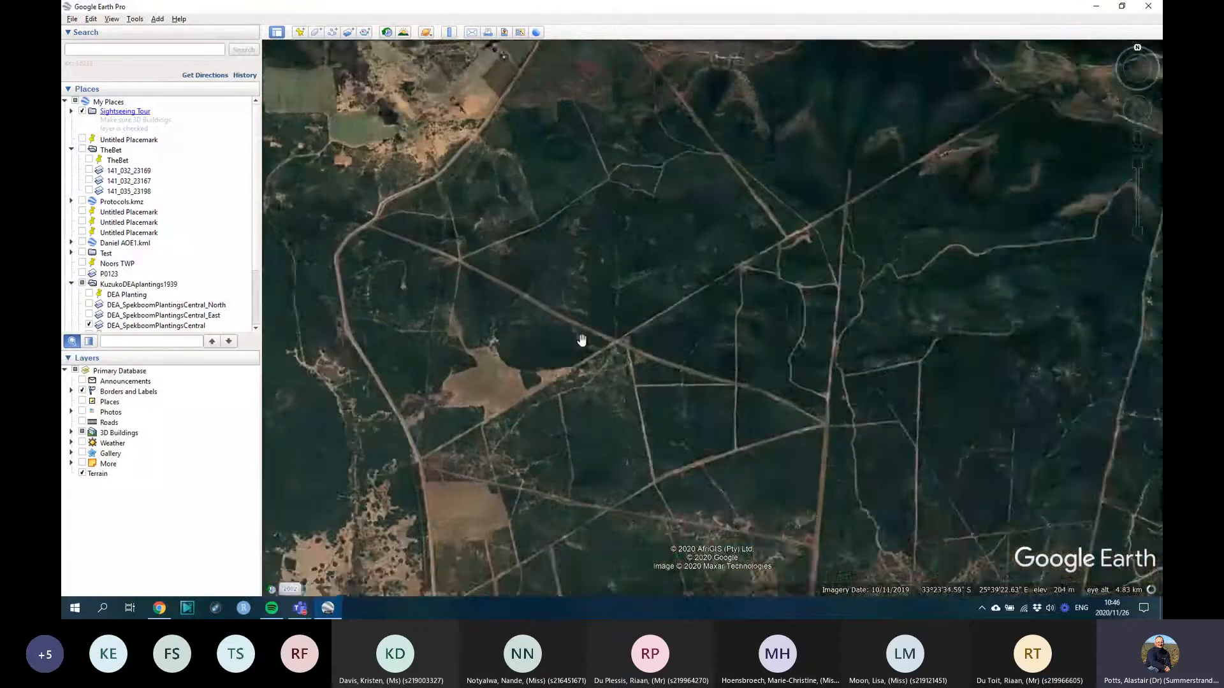
scroll(601, 355, "up", 2)
scroll(680, 346, "down", 2)
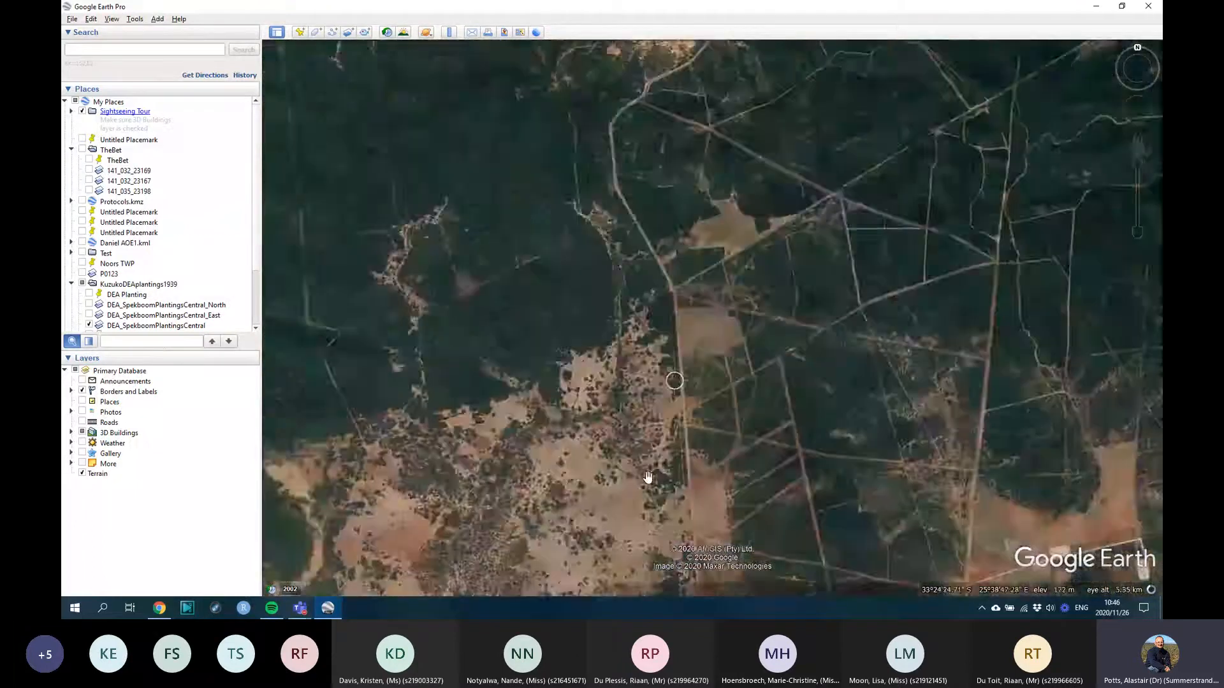
Step: Survey the irrigated farmland around Sunland and the circular fields near Addo from above
left_click_drag(640, 487, 744, 36)
left_click_drag(1021, 366, 679, 99)
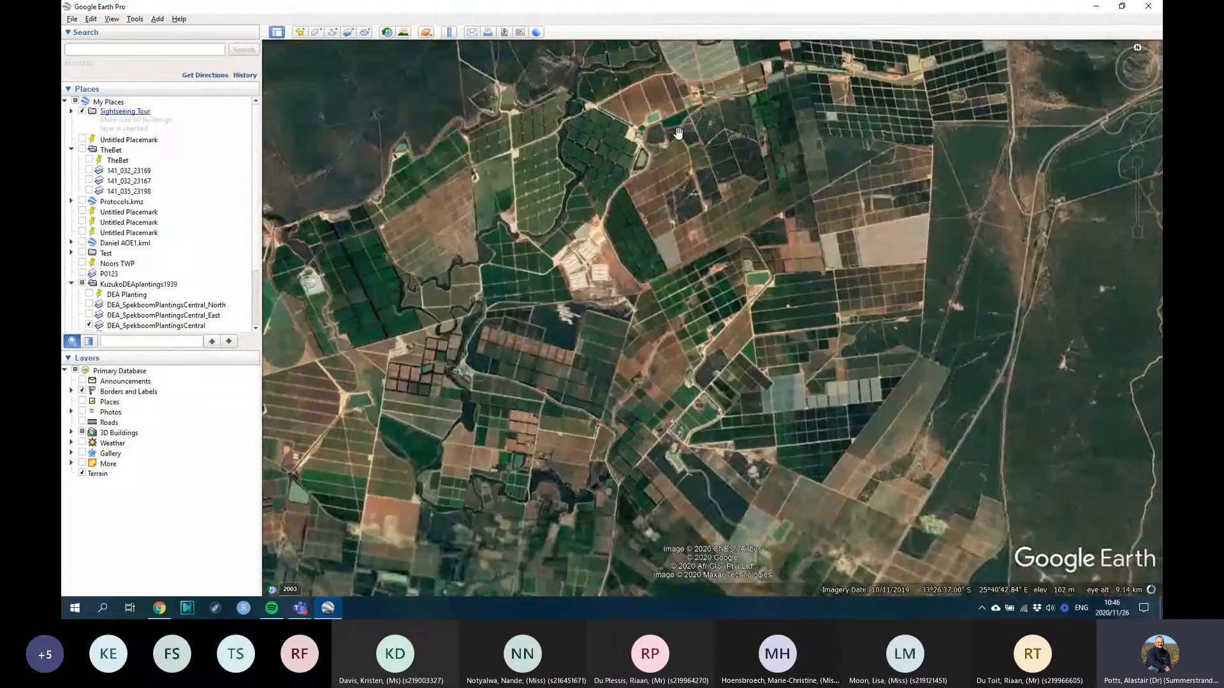
scroll(555, 383, "down", 3)
left_click_drag(555, 384, 733, 138)
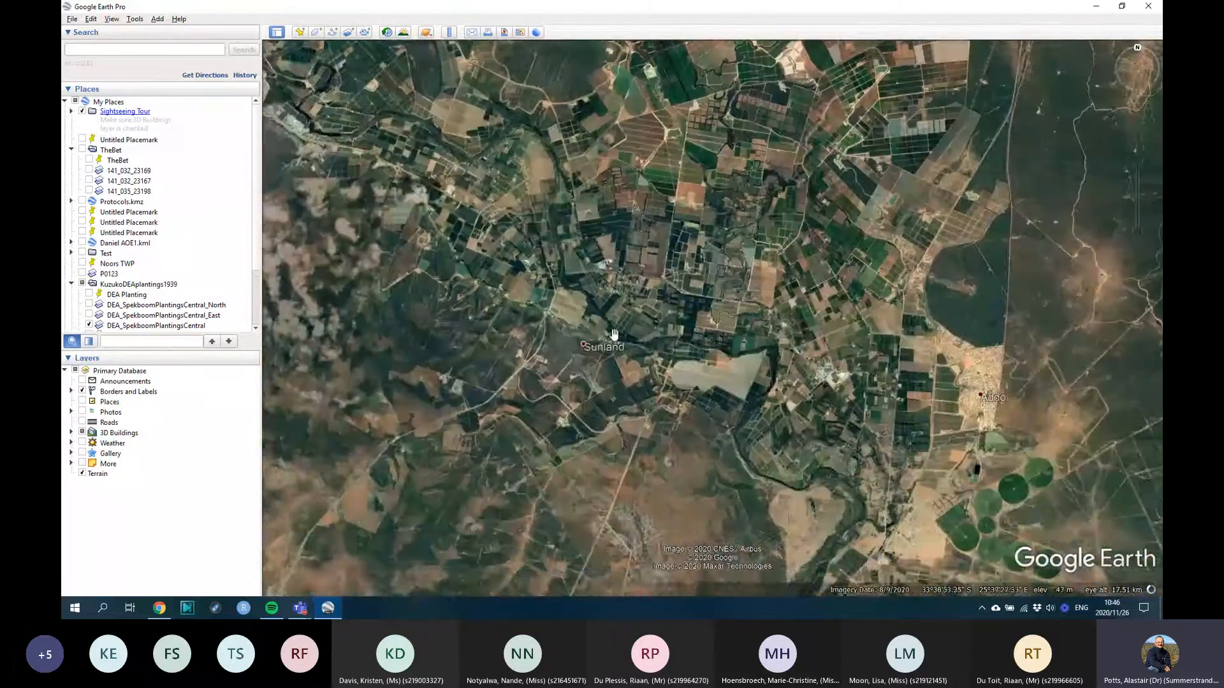
scroll(574, 192, "up", 2)
left_click_drag(370, 290, 526, 208)
left_click_drag(442, 207, 510, 246)
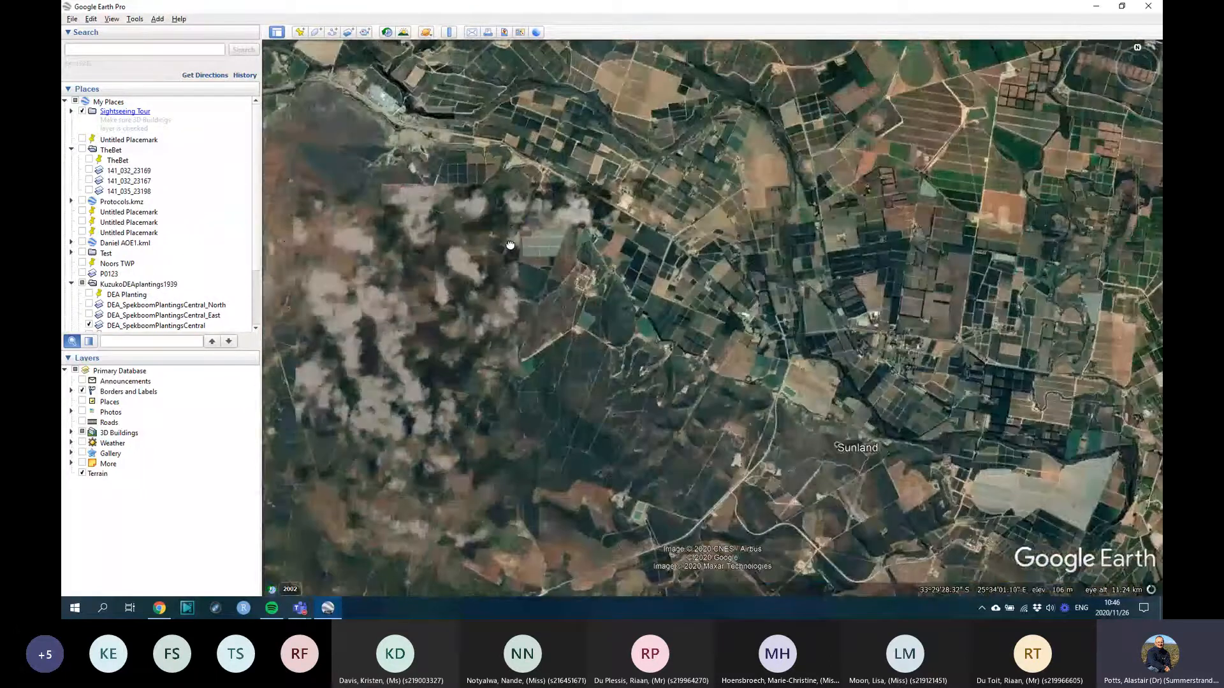
left_click_drag(1073, 510, 599, 345)
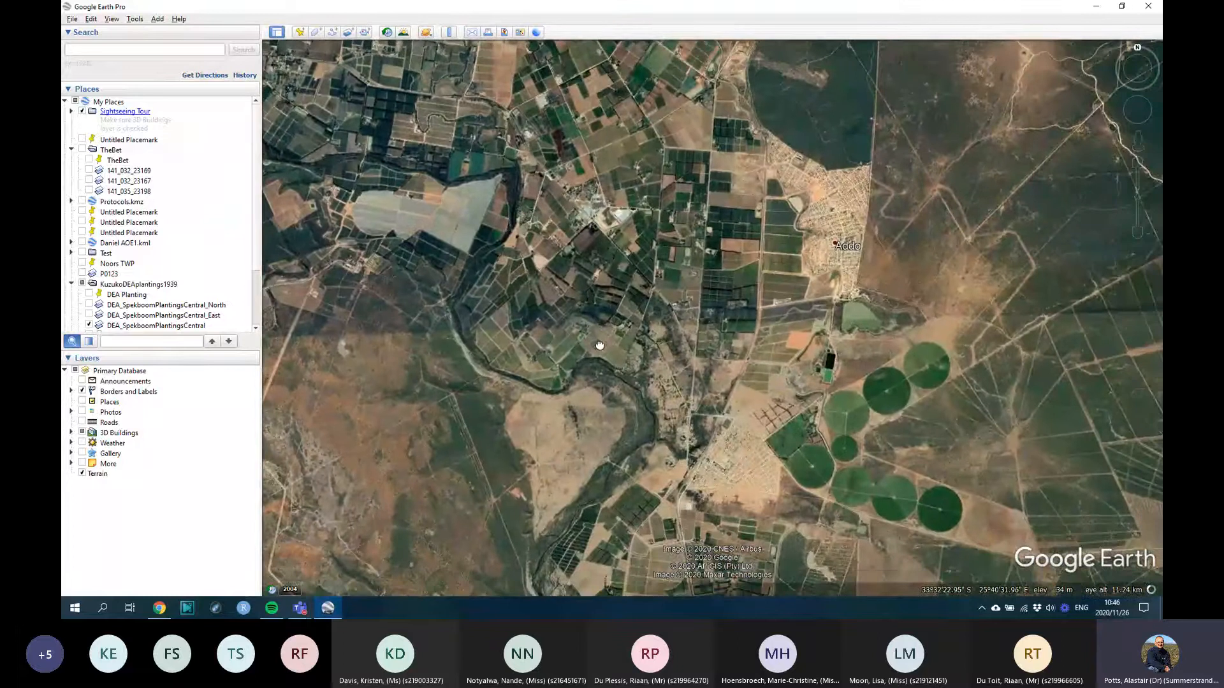
Step: Turn on historical imagery and frame the river bend and farmland southwest of Addo
left_click(387, 32)
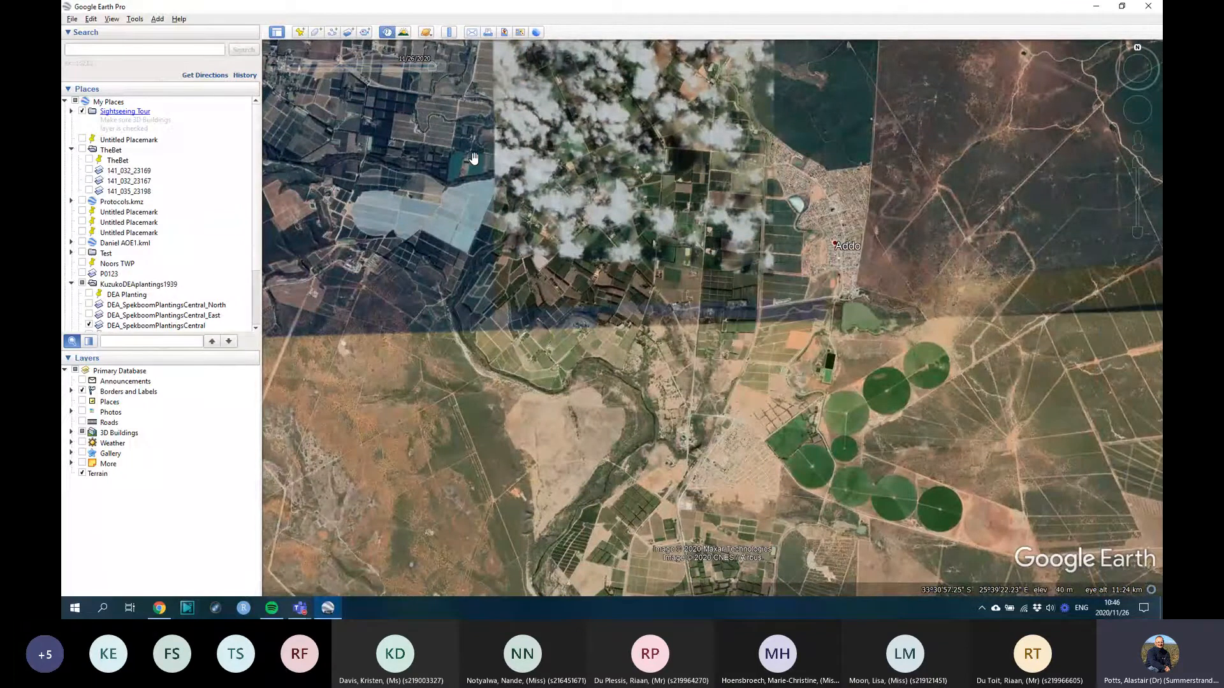
left_click_drag(756, 308, 748, 217)
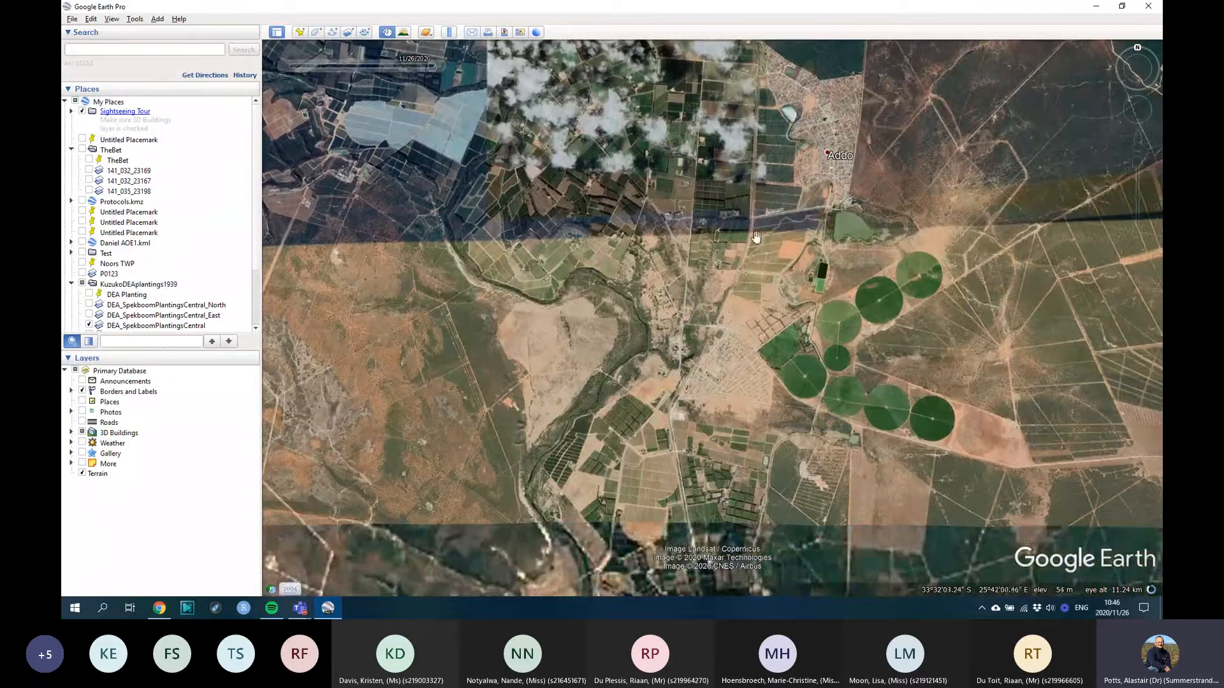
scroll(738, 344, "up", 2)
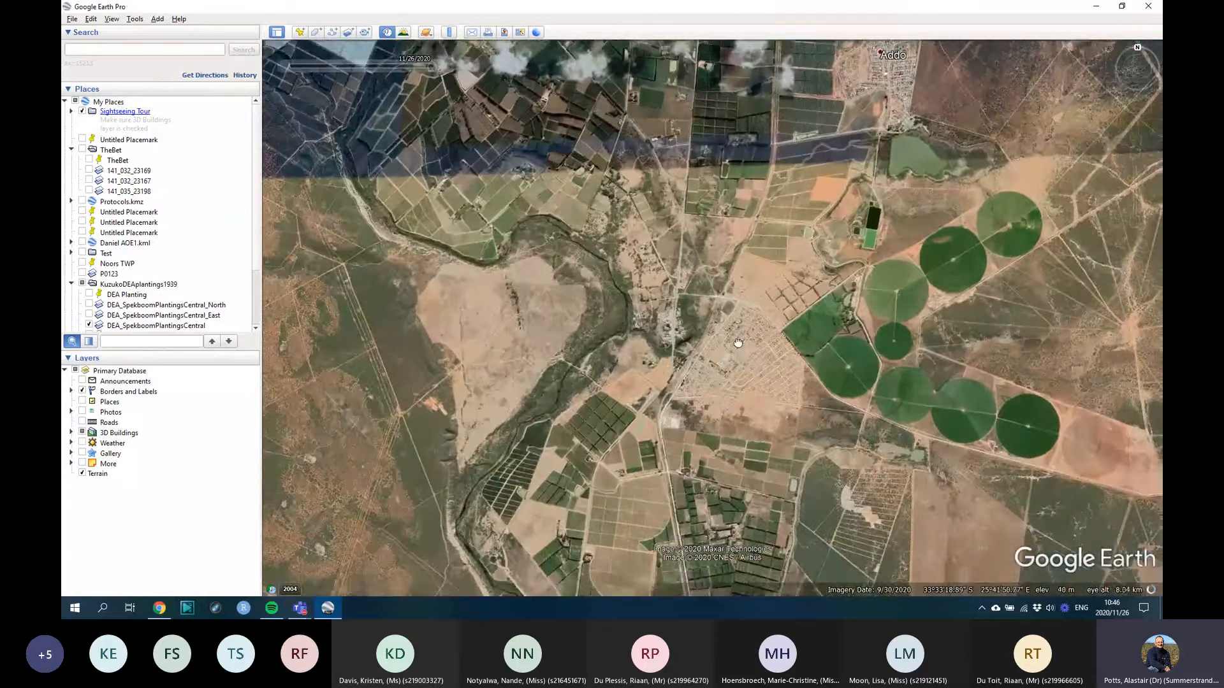
left_click_drag(738, 343, 724, 308)
left_click_drag(414, 241, 607, 304)
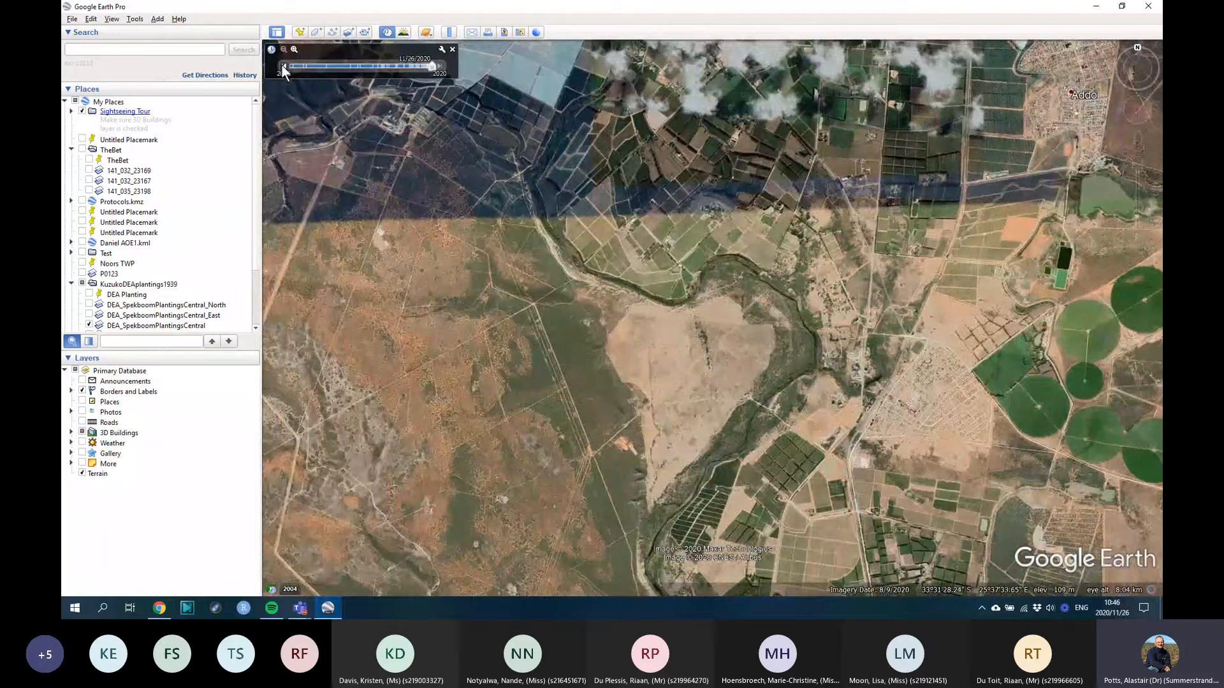
Step: Set the historical imagery back to 3/13/2004 and look closely at the heart-shaped cleared field in the river bend
left_click(282, 66)
left_click(283, 65)
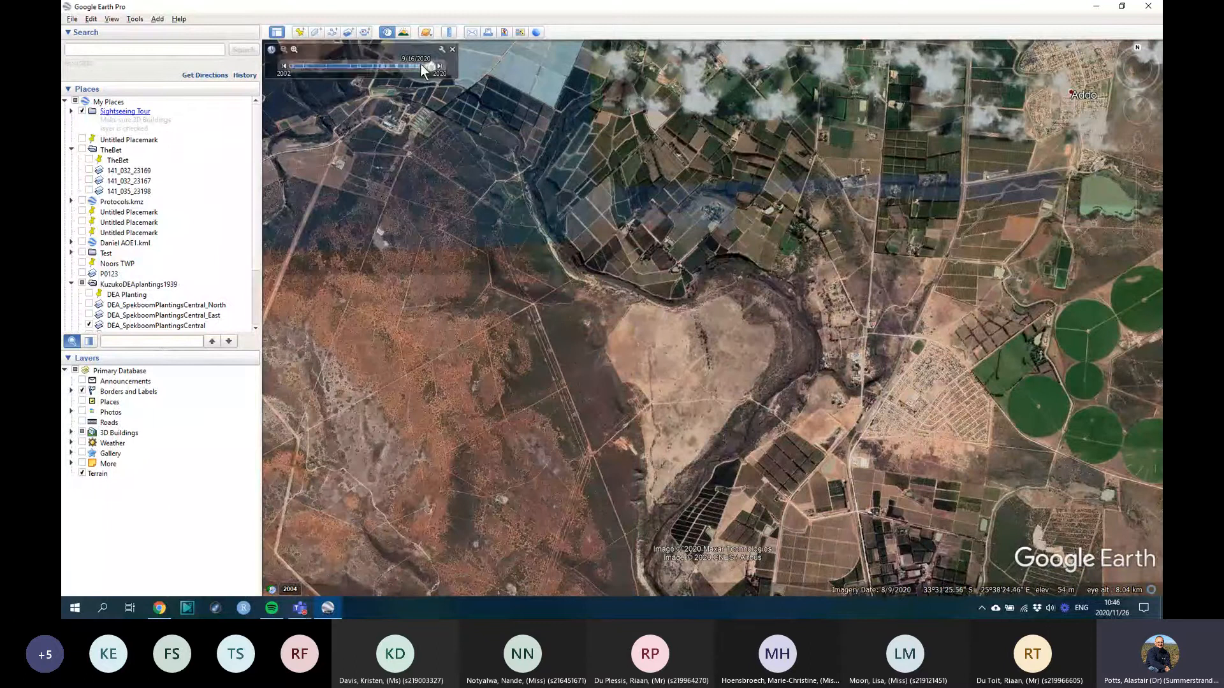
scroll(691, 476, "up", 3)
scroll(691, 476, "down", 2)
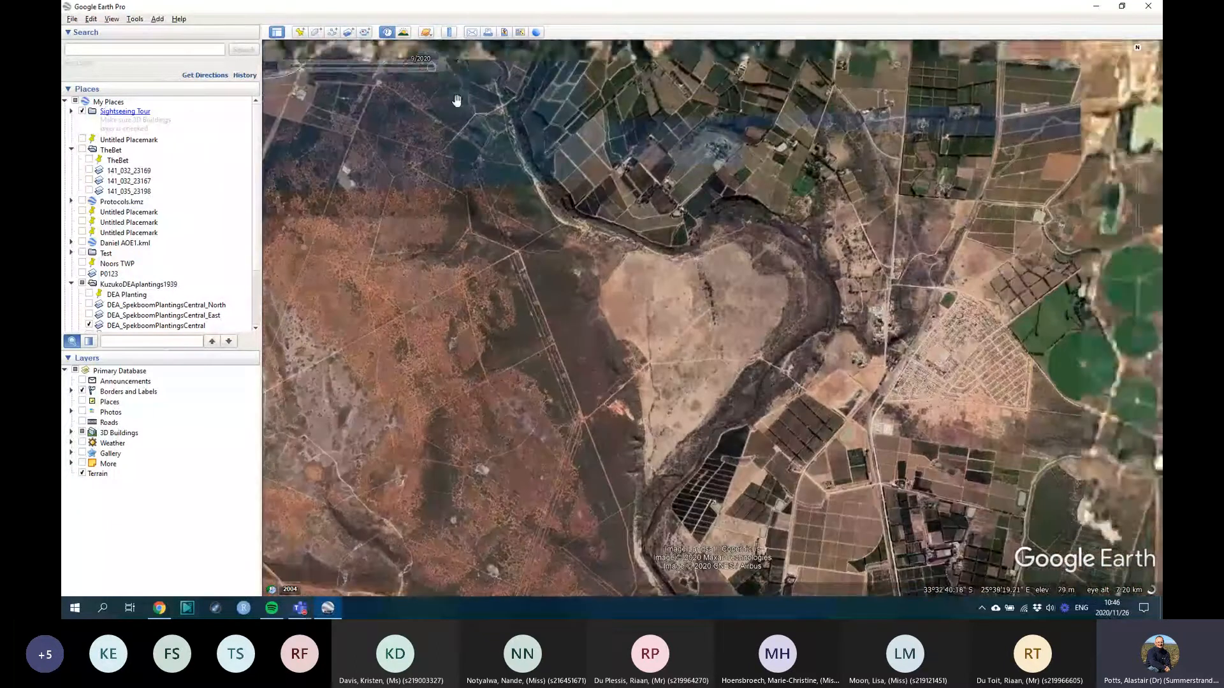
left_click_drag(432, 65, 367, 69)
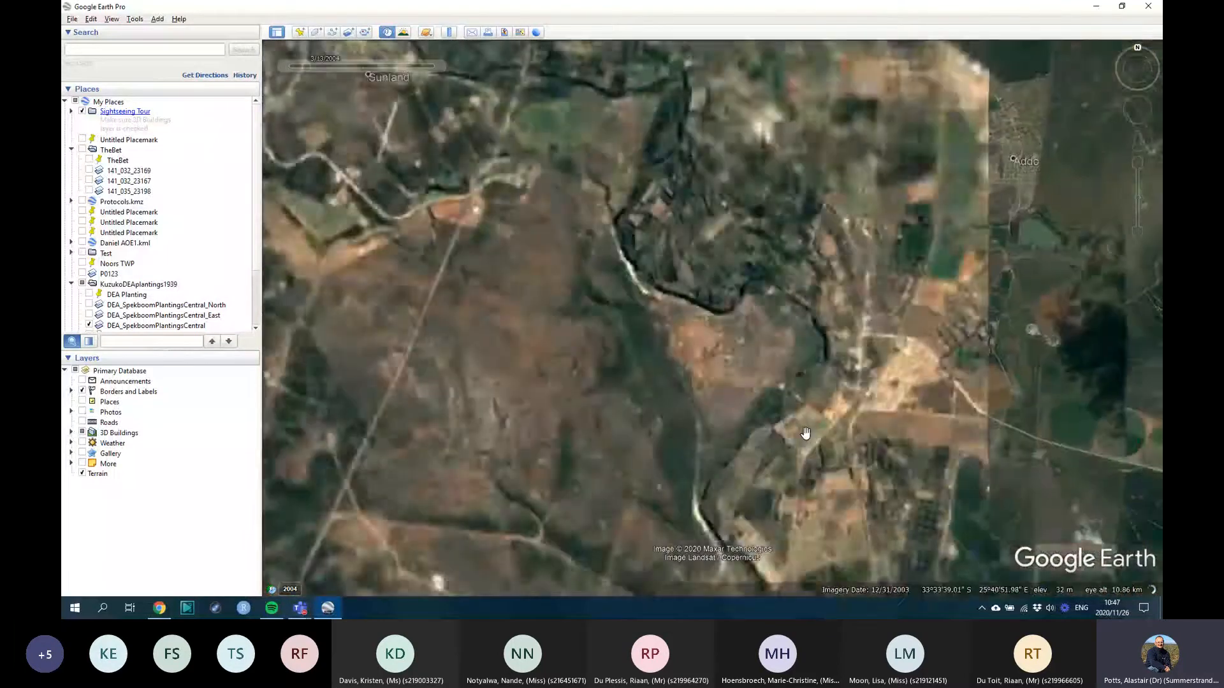
scroll(806, 433, "up", 3)
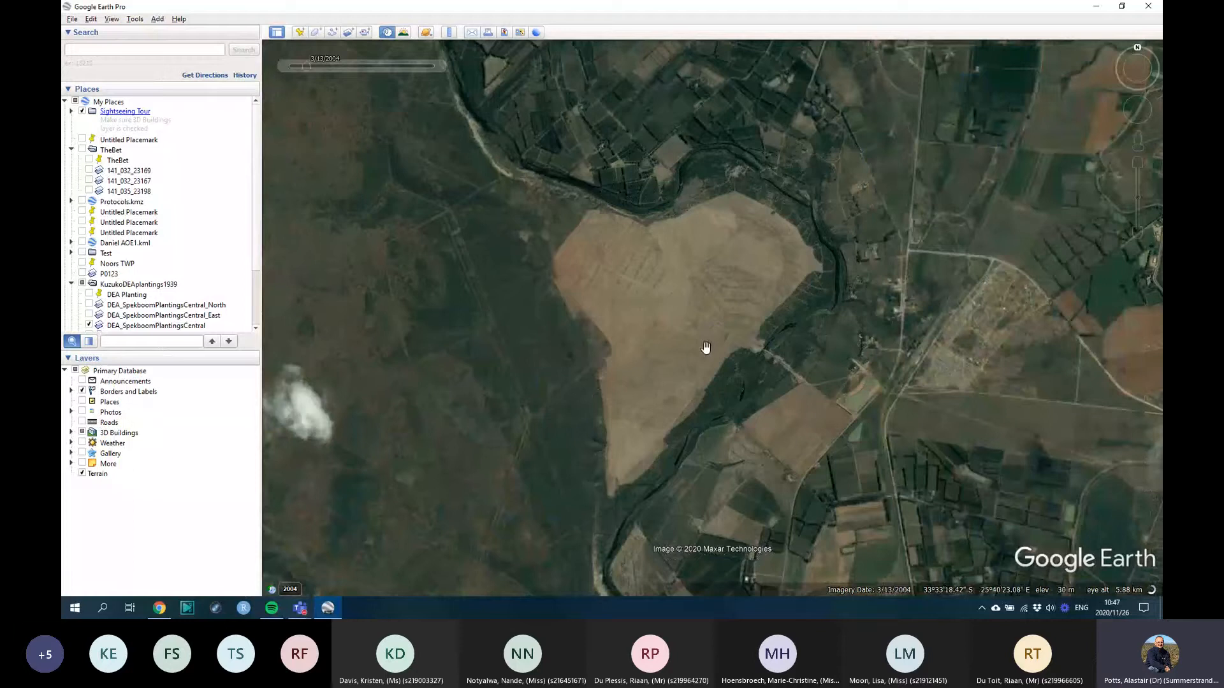
scroll(706, 348, "up", 2)
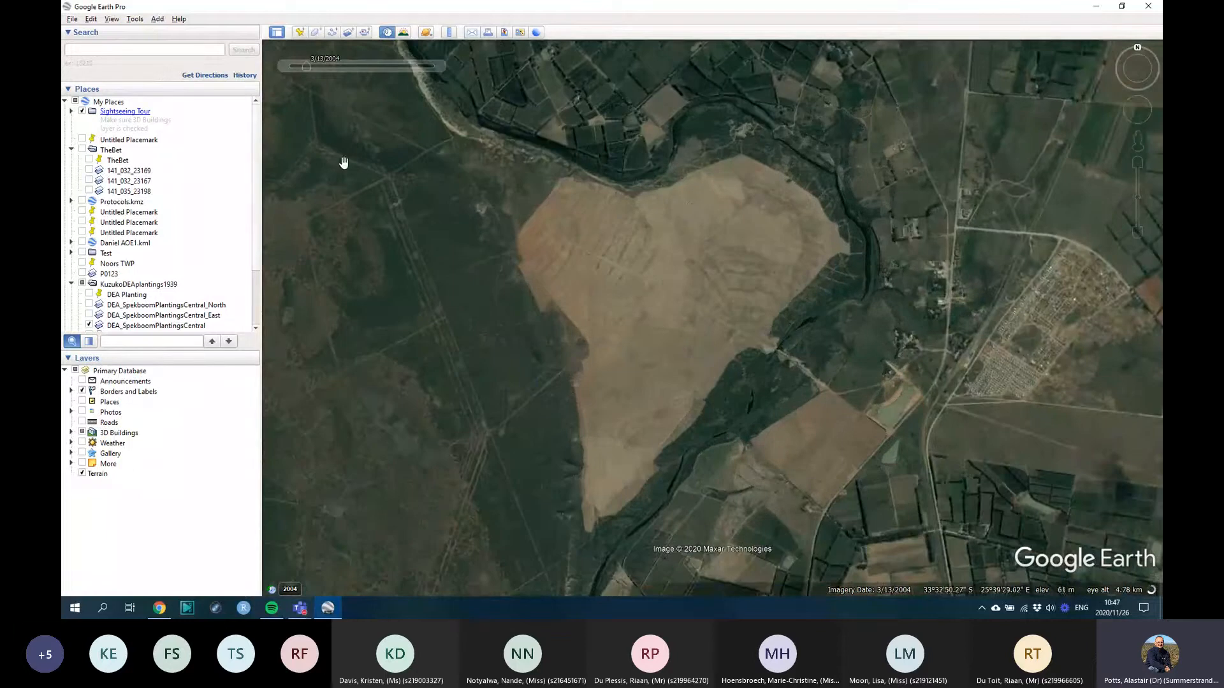
Step: Show the heart-shaped field in the 3/12/2018 imagery and inspect the tracks and planting rows around the building
mouse_move(305, 68)
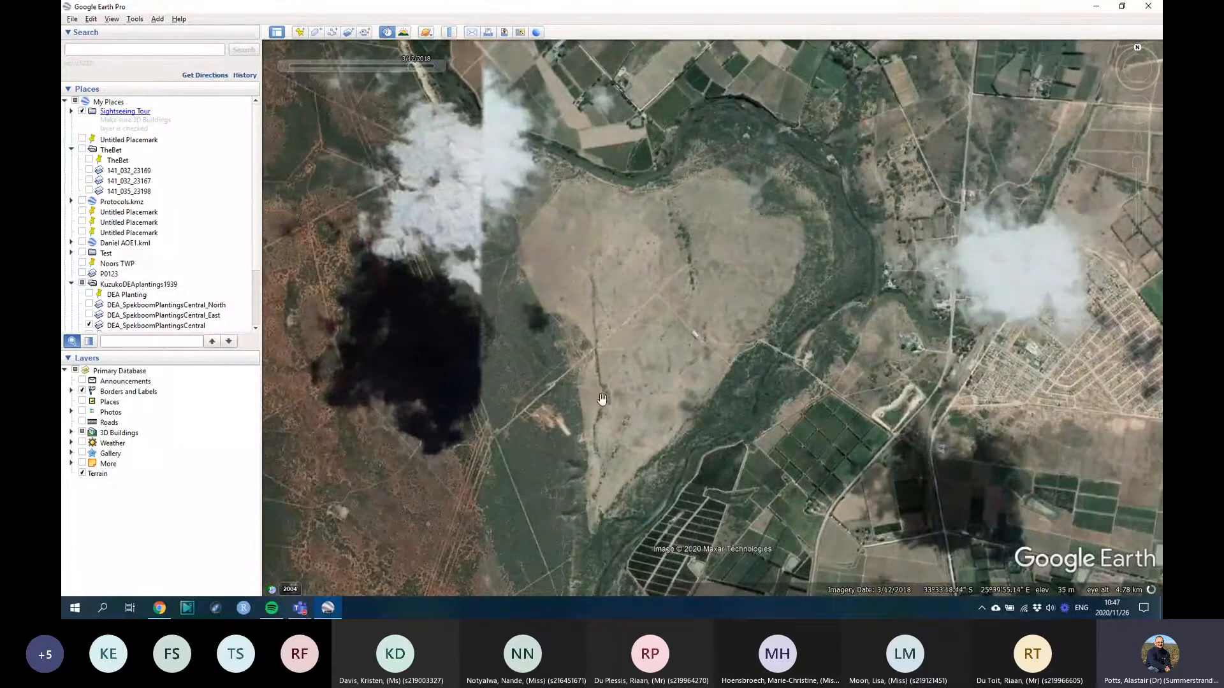
scroll(681, 257, "down", 1)
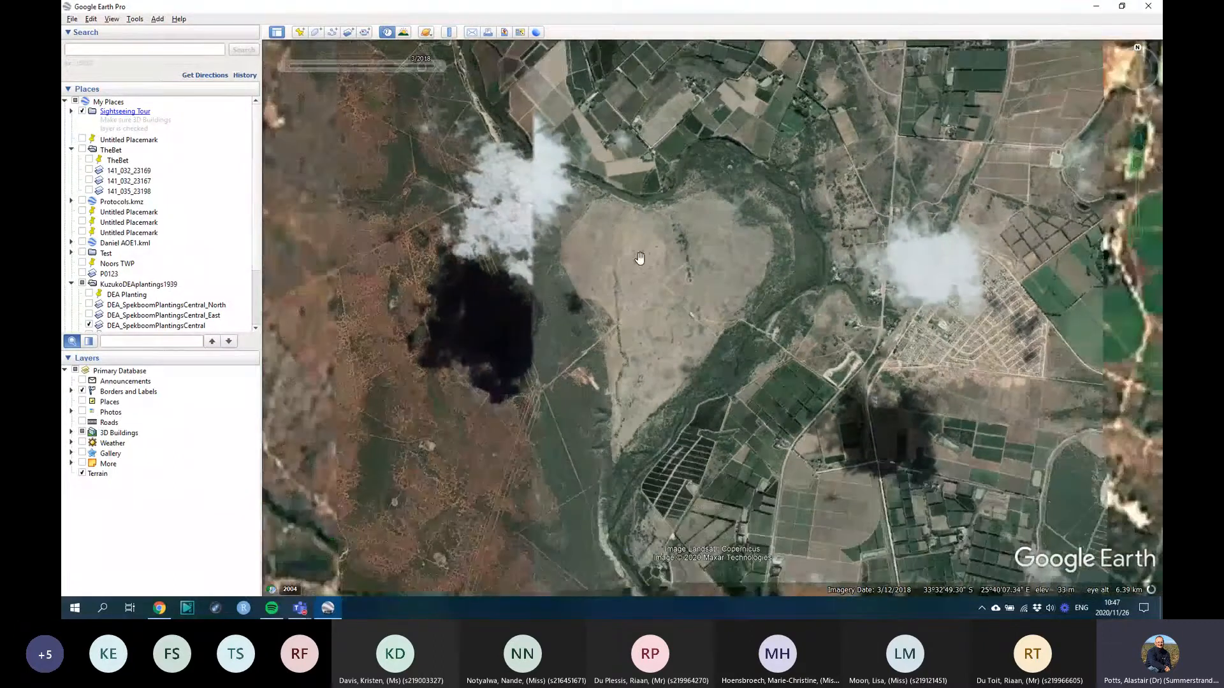
scroll(647, 310, "up", 1)
scroll(725, 318, "up", 3)
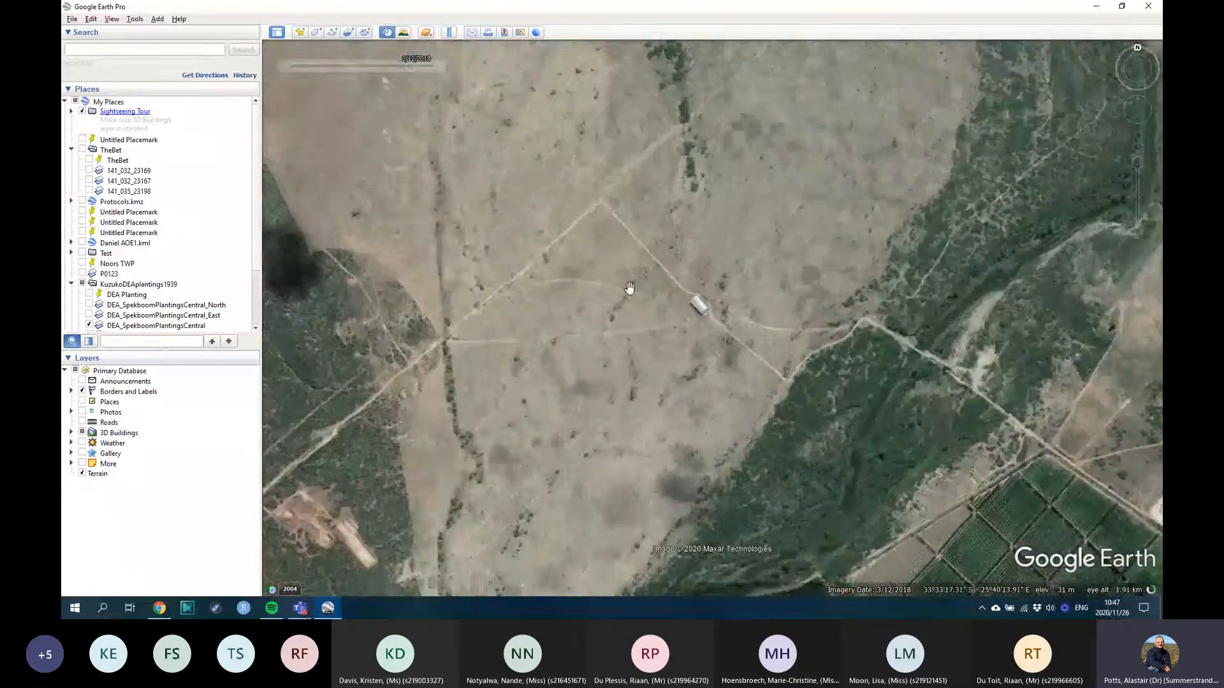
scroll(633, 213, "up", 3)
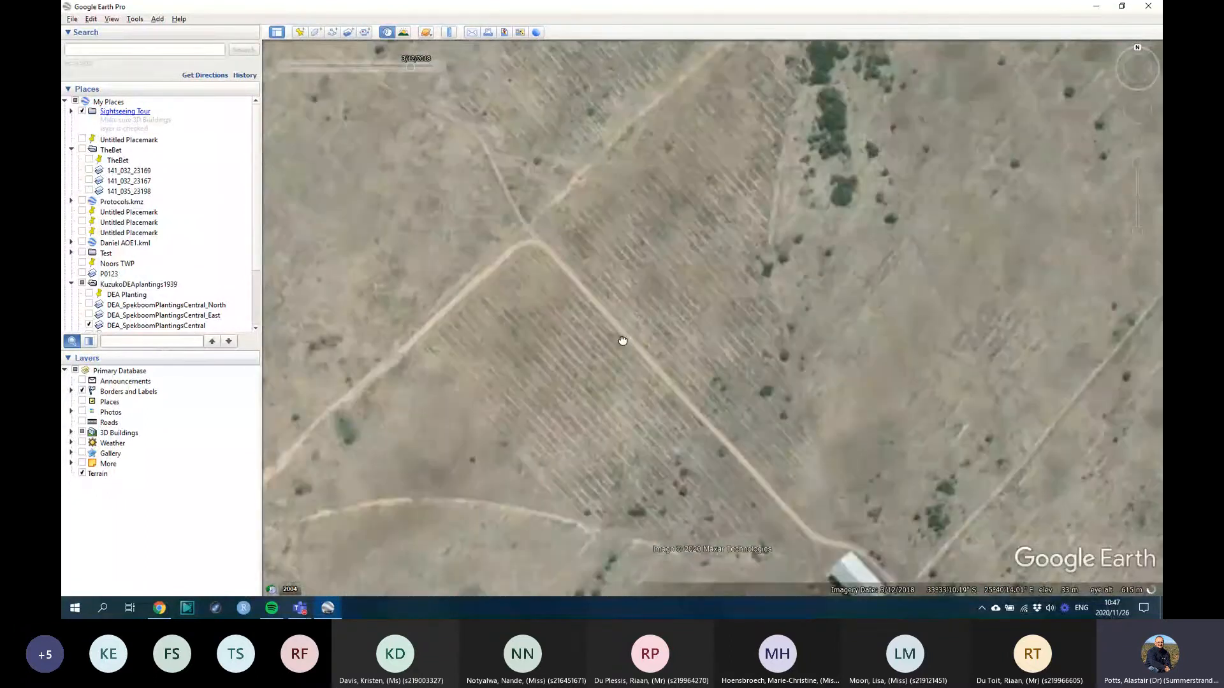
scroll(625, 236, "down", 3)
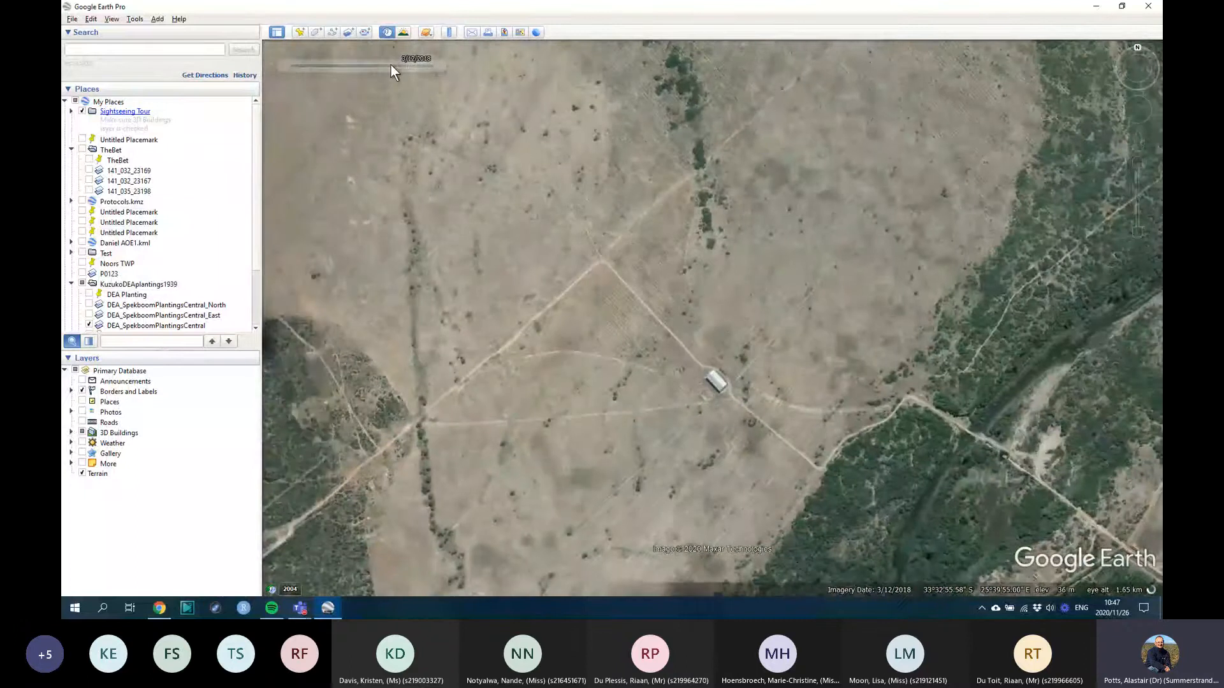
Step: Return to the 3/13/2004 imagery and compare the same part of the heart-shaped field
left_click_drag(419, 67, 287, 74)
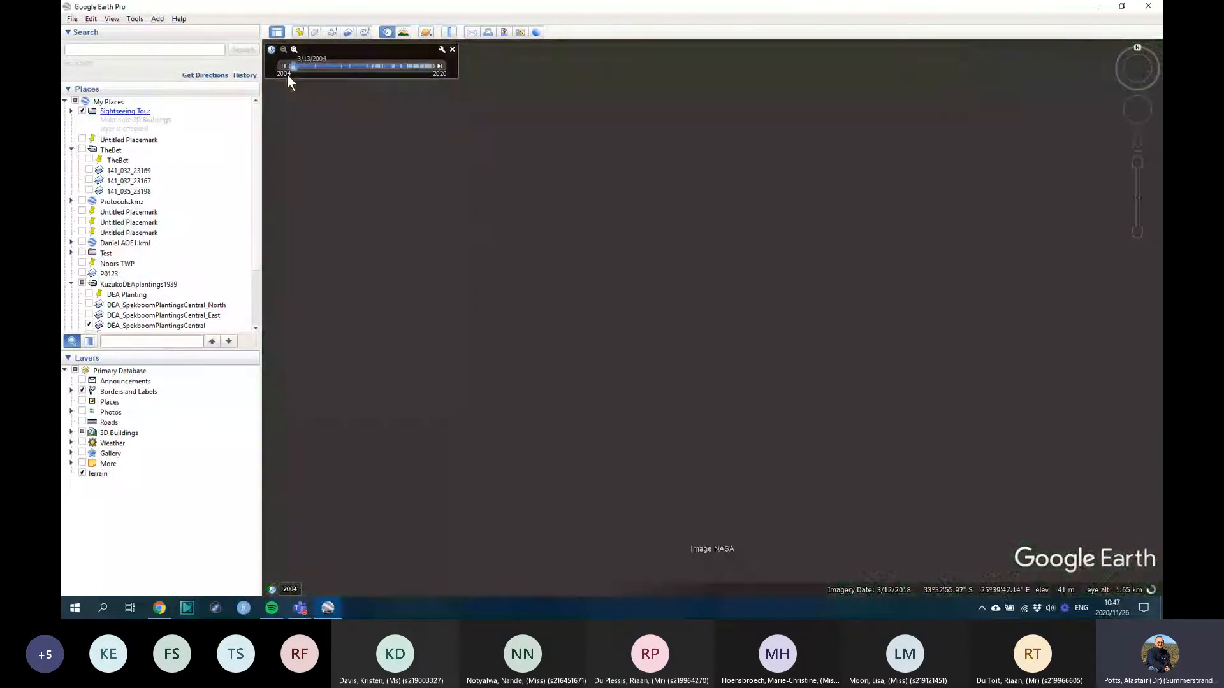
scroll(620, 316, "up", 2)
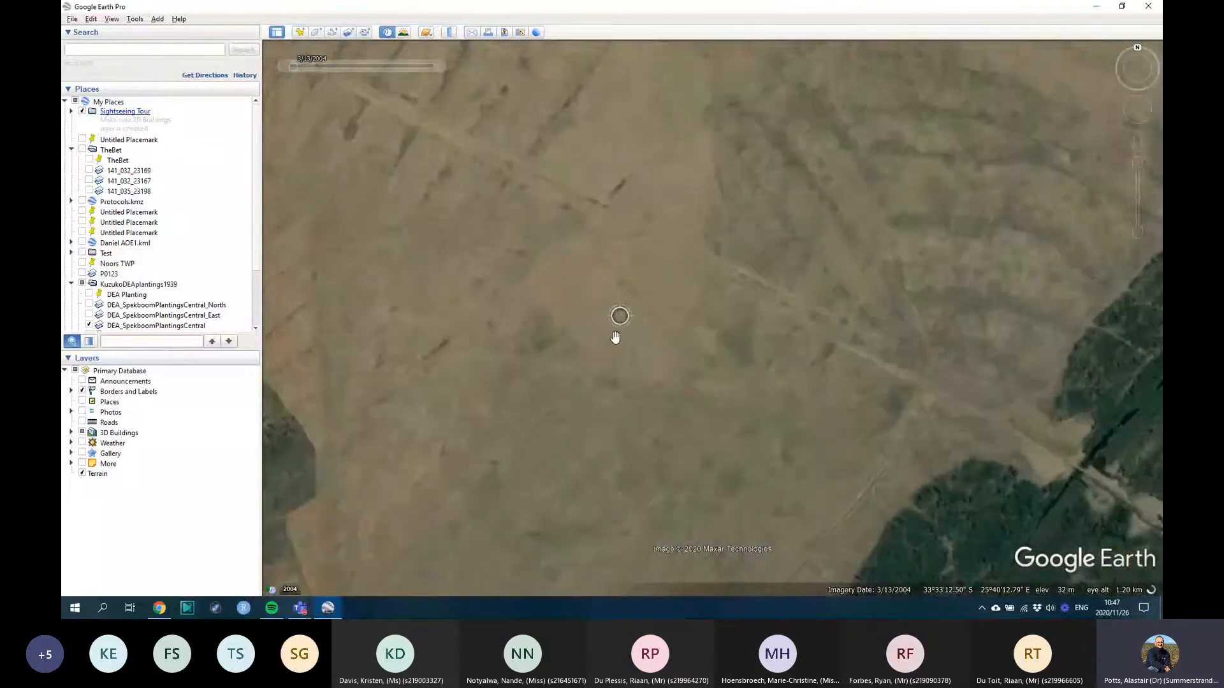
scroll(616, 337, "down", 3)
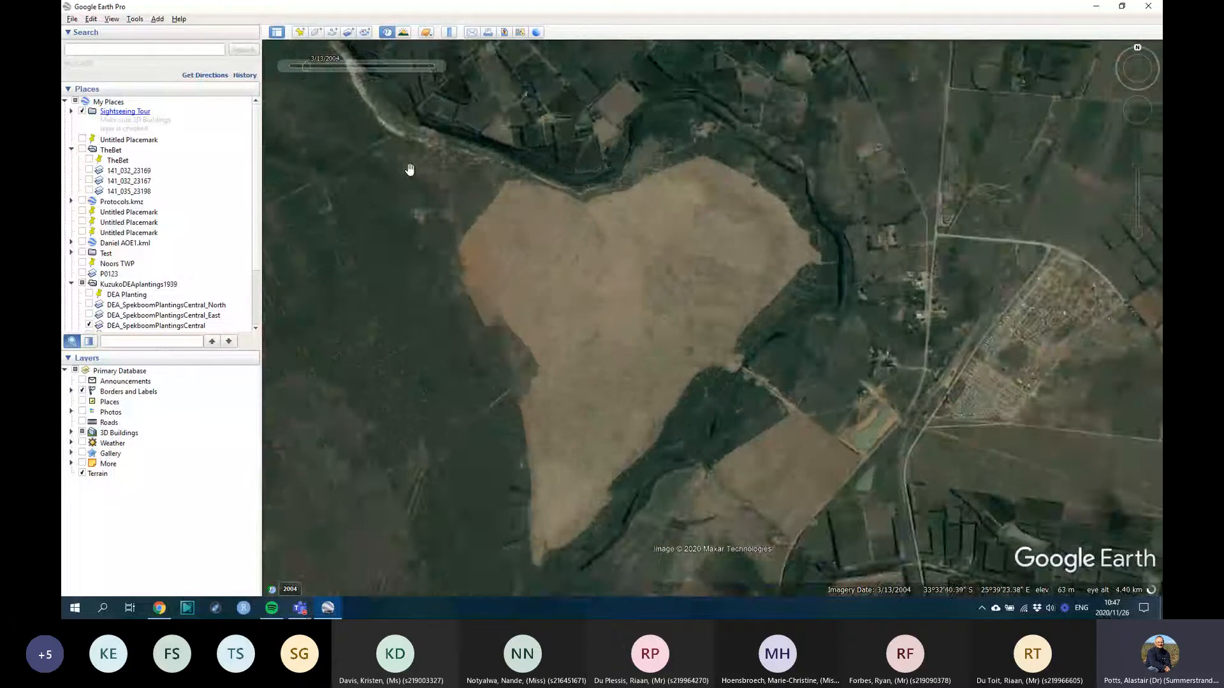
Step: Survey the landscape northwest of the heart-shaped field in the 2004 imagery and frame the riverside farmland north of Sunland
left_click_drag(410, 169, 642, 270)
scroll(641, 270, "down", 1)
left_click_drag(607, 185, 721, 233)
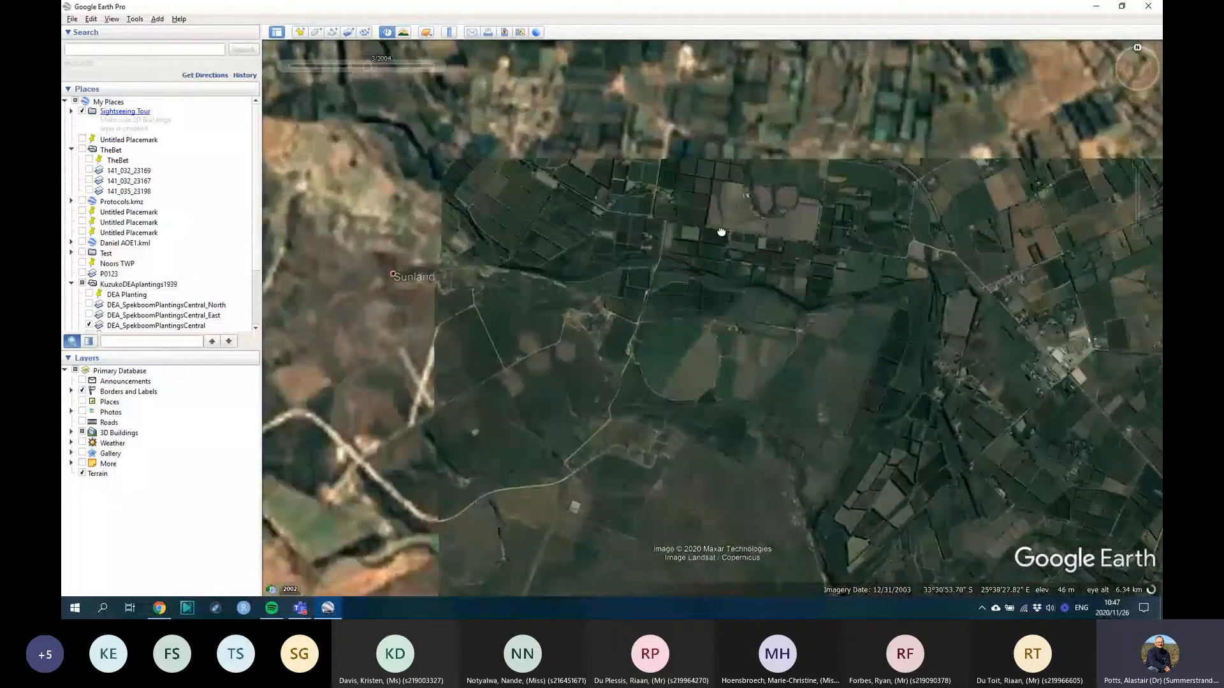
left_click_drag(408, 271, 625, 297)
left_click_drag(534, 231, 642, 281)
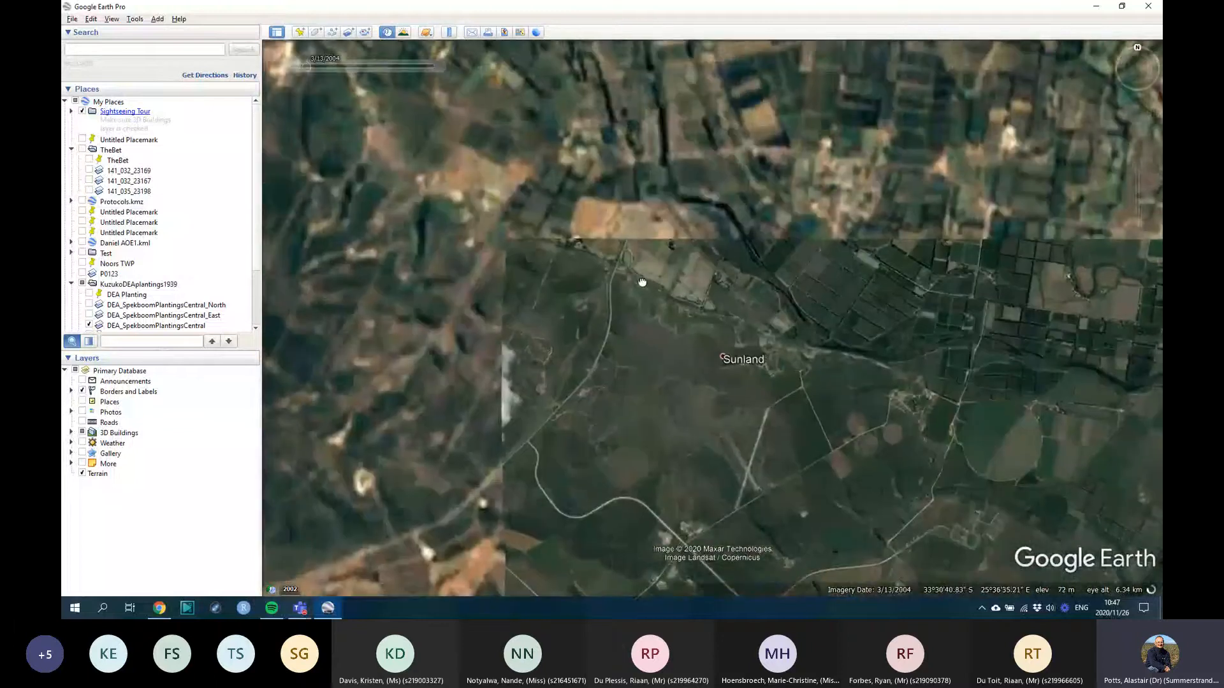
scroll(643, 338, "up", 1)
scroll(643, 337, "down", 1)
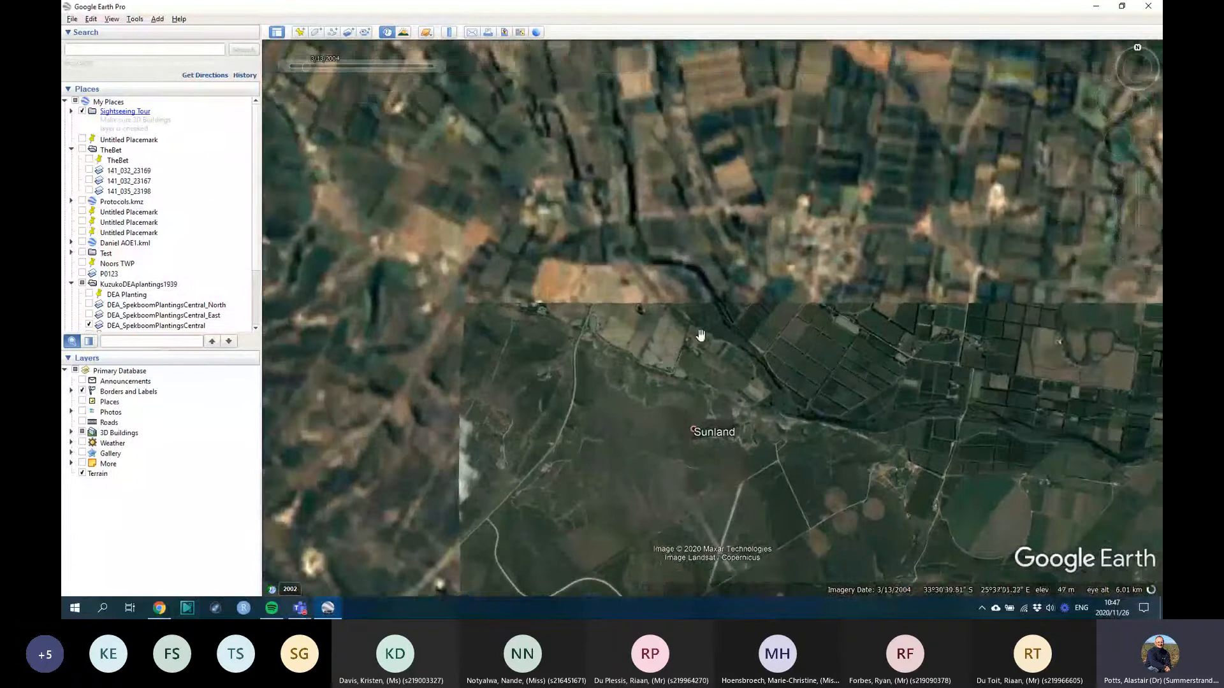
scroll(700, 335, "up", 2)
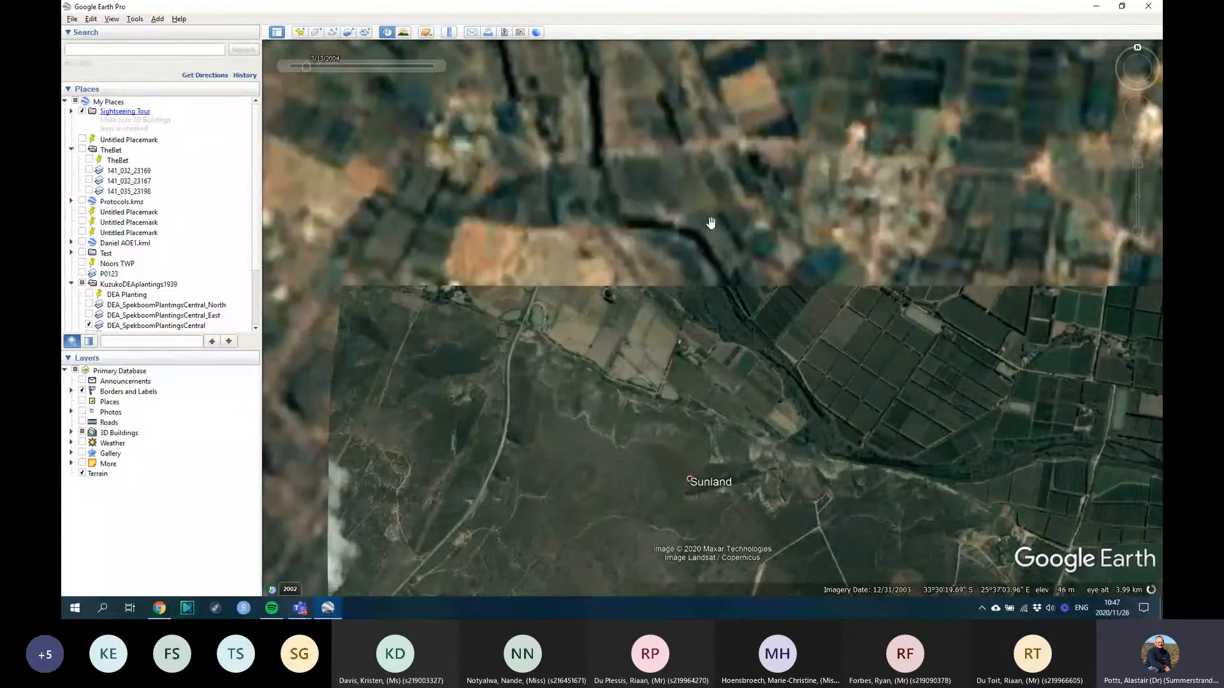
scroll(691, 293, "up", 2)
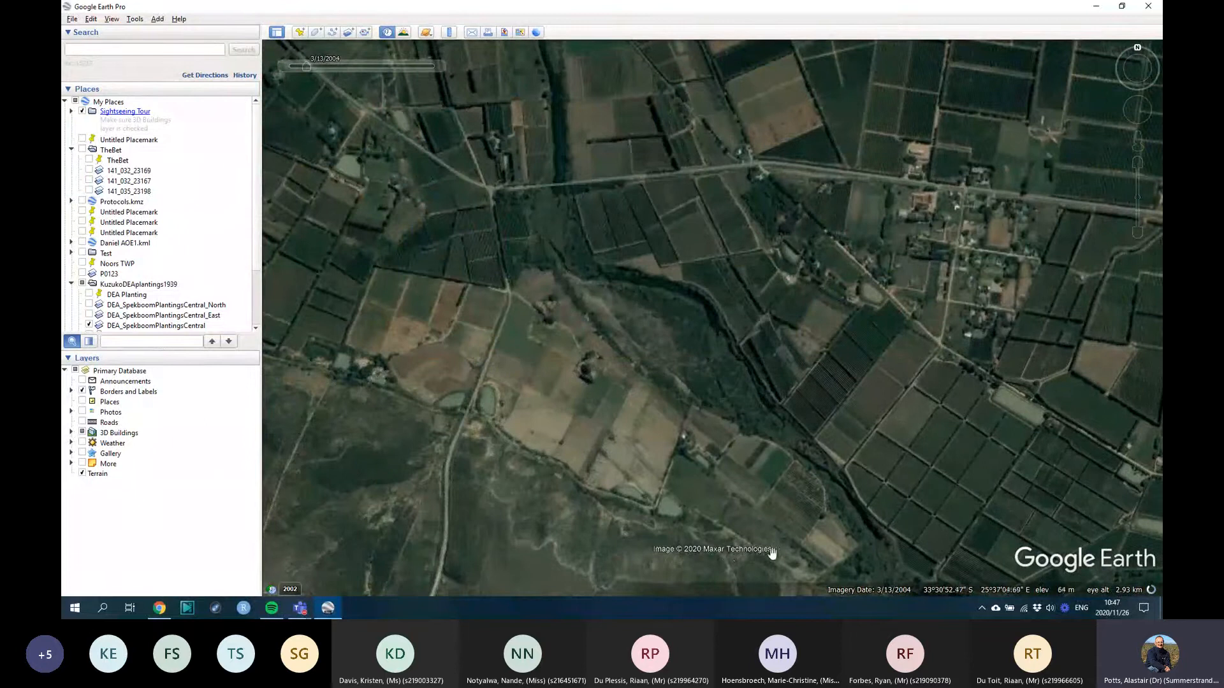
scroll(656, 438, "down", 1)
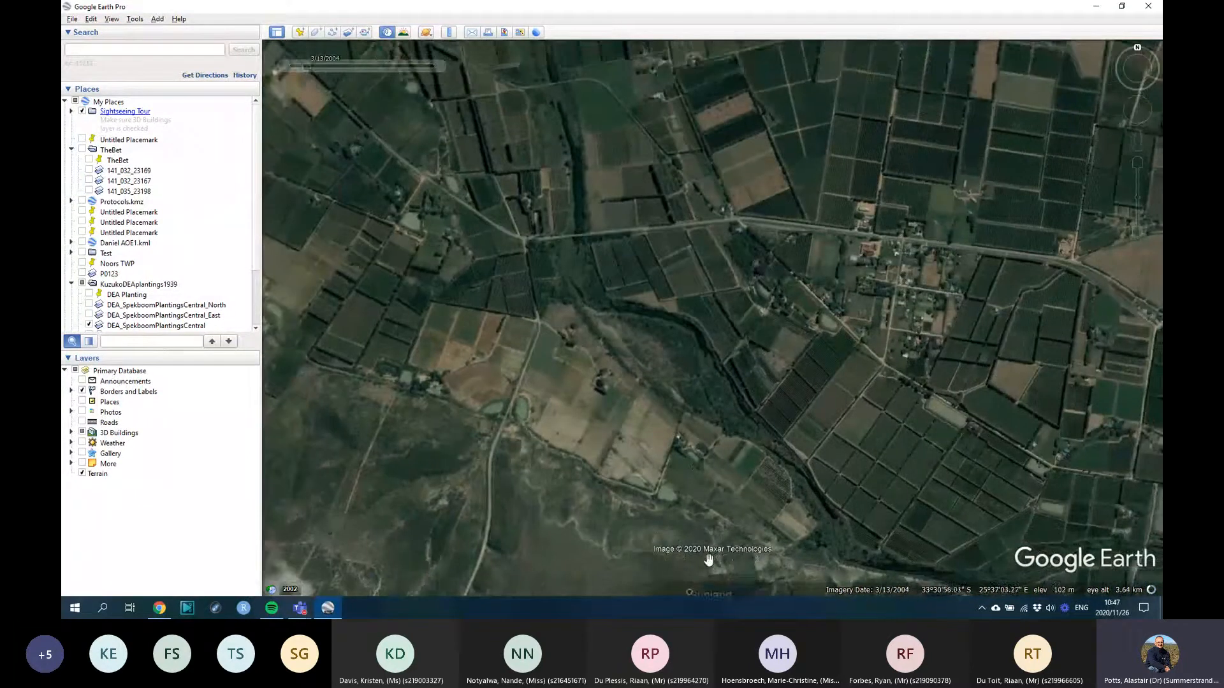
left_click_drag(694, 480, 702, 426)
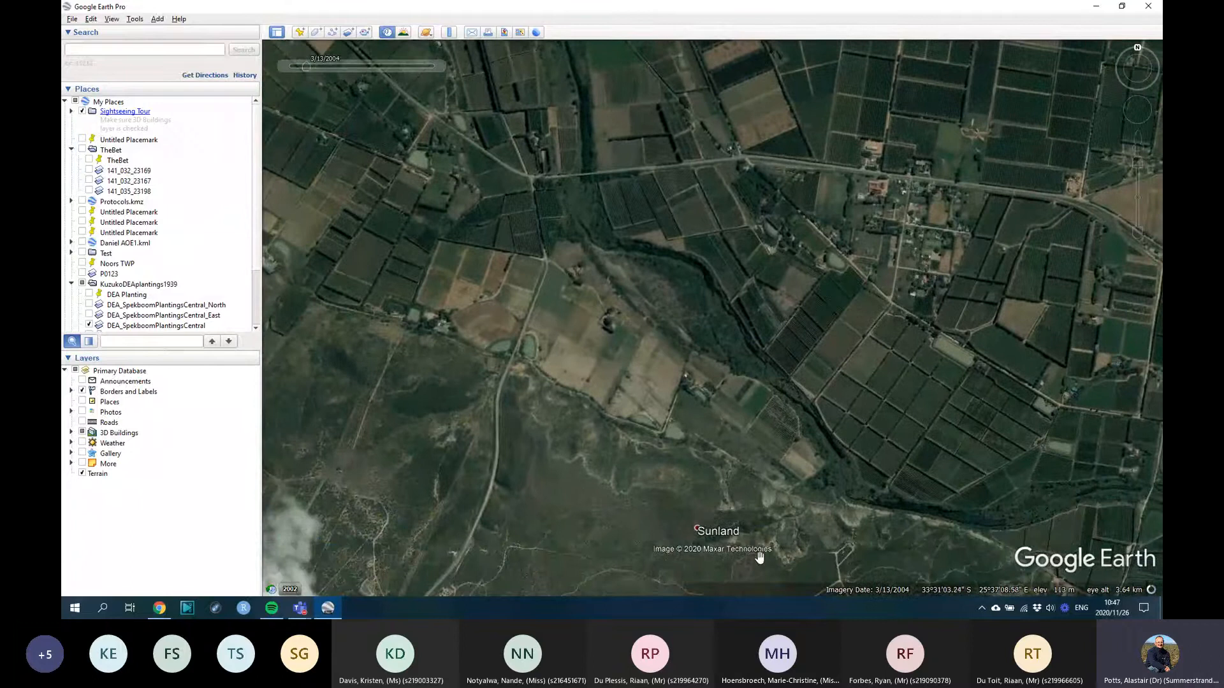
Step: Advance the historical imagery of the farmland north of Sunland through 11/8/2006 and 4/29/2011 to 10/21/2011
mouse_move(306, 62)
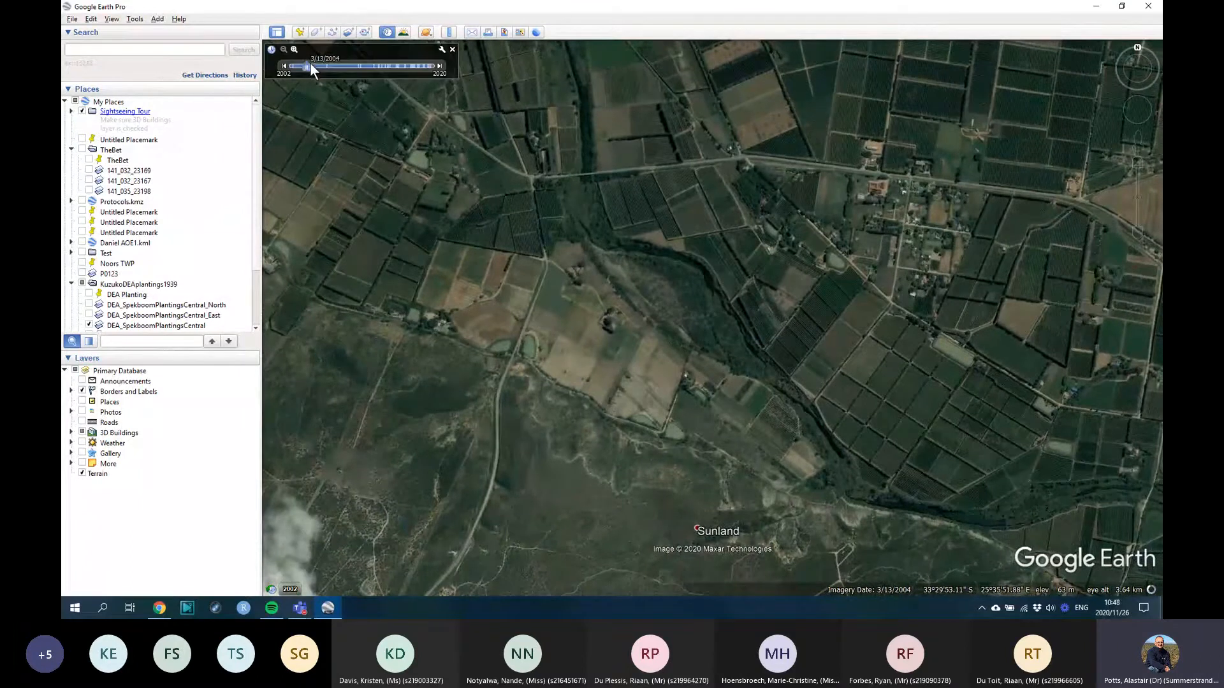
left_click_drag(309, 63, 327, 64)
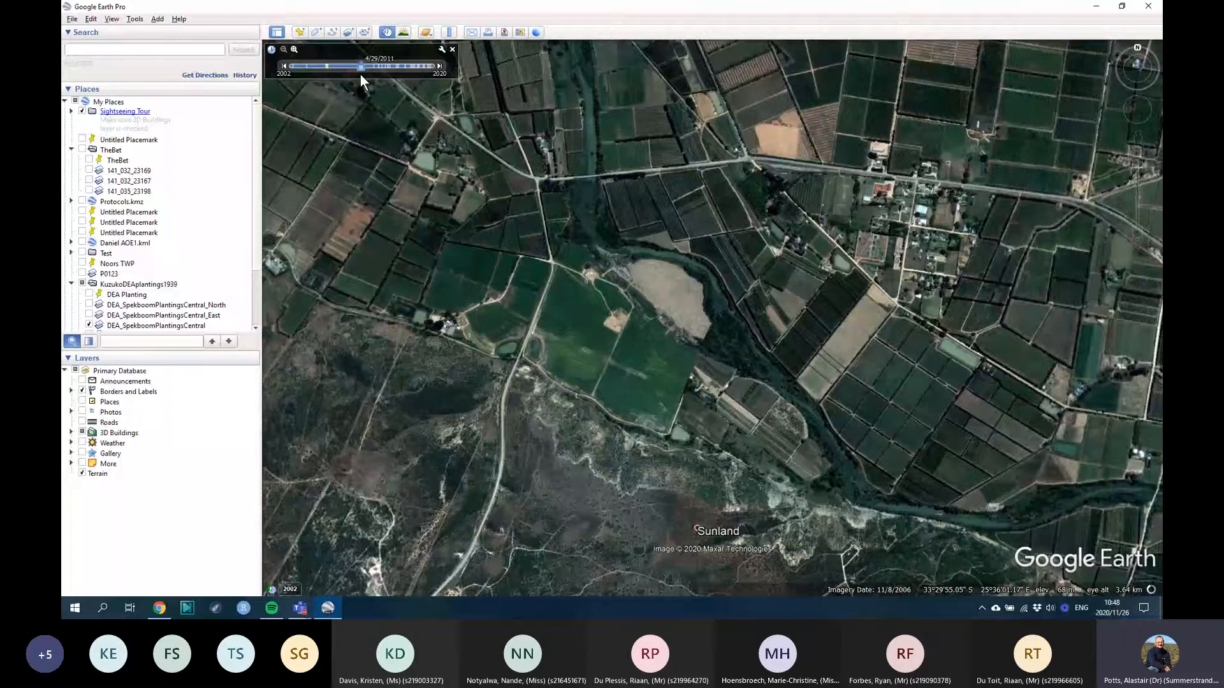
left_click(360, 68)
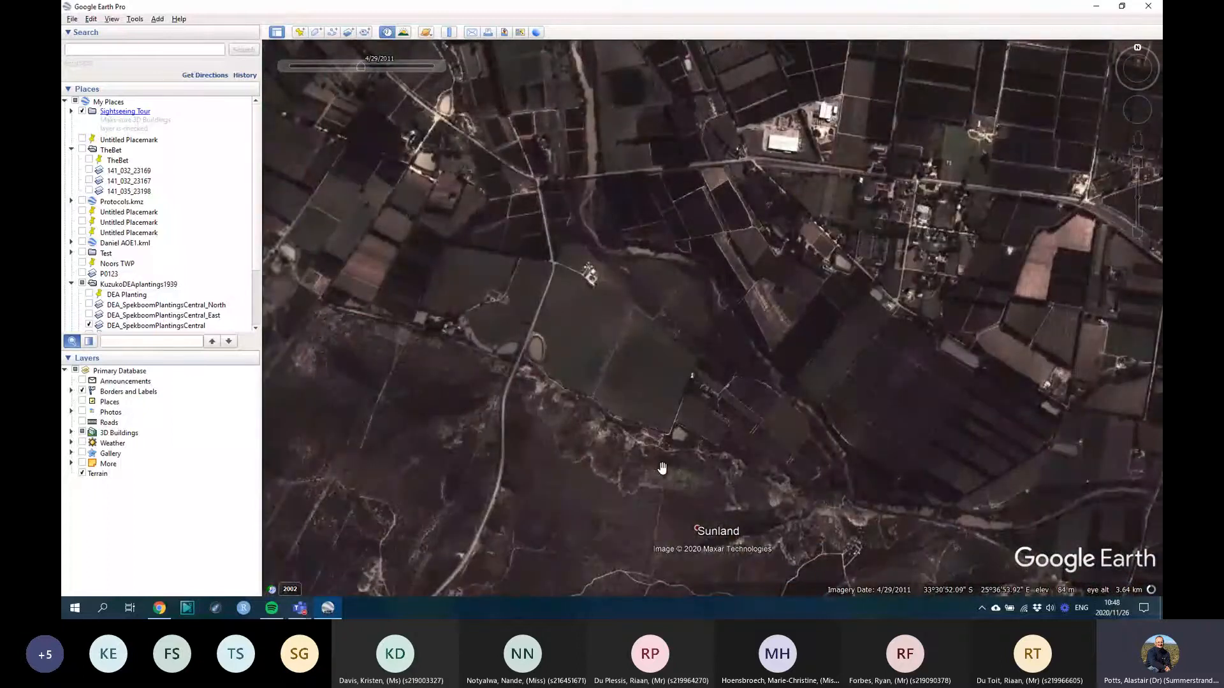
mouse_move(360, 66)
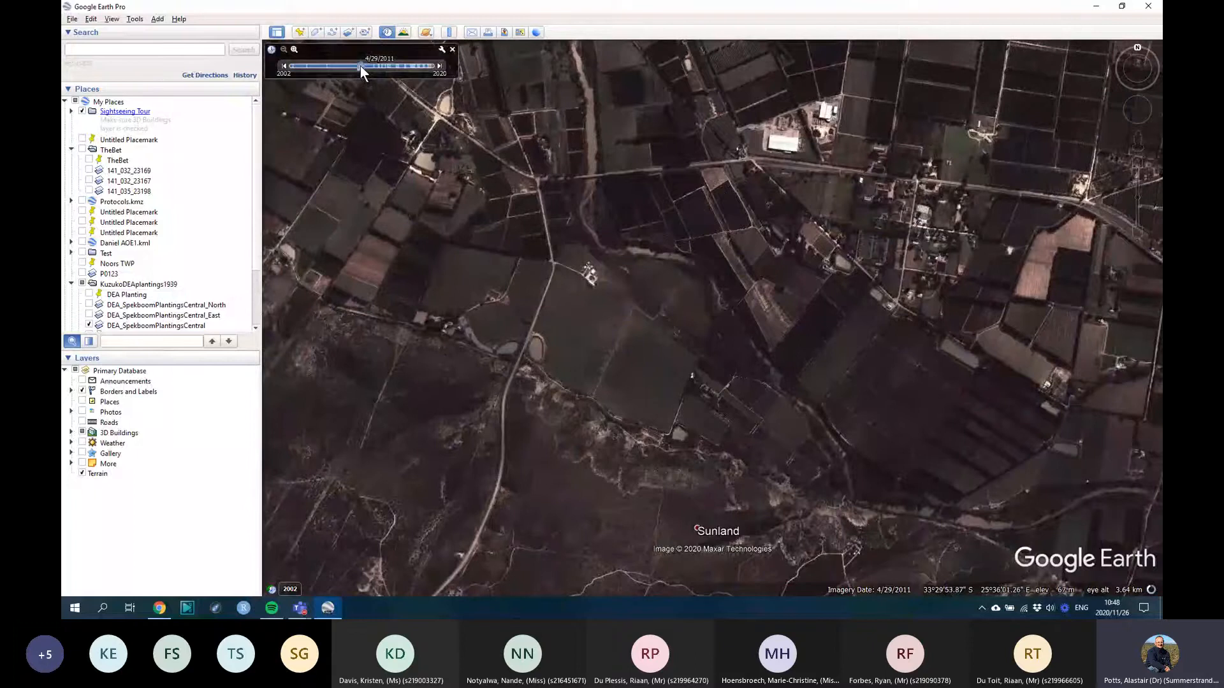
left_click_drag(361, 66, 358, 67)
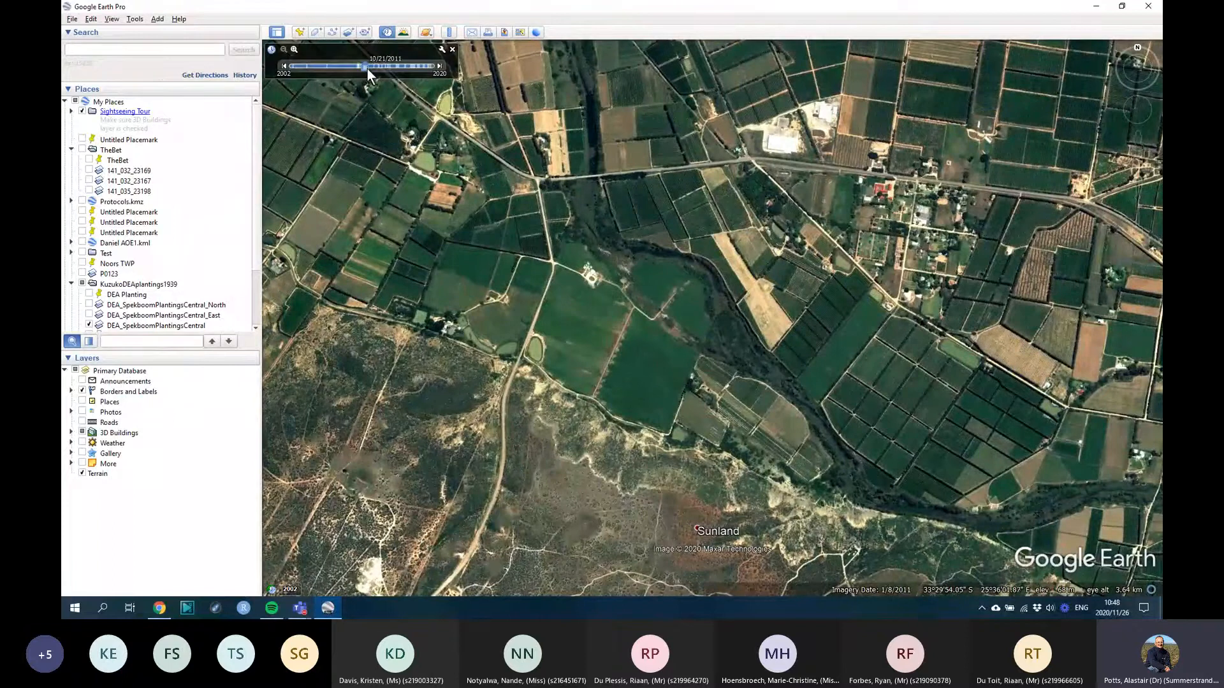
Step: Compare the farmland north of Sunland in the 3/6/2014, 5/27/2002 and 12/21/2017 historical imagery
left_click_drag(372, 69, 308, 75)
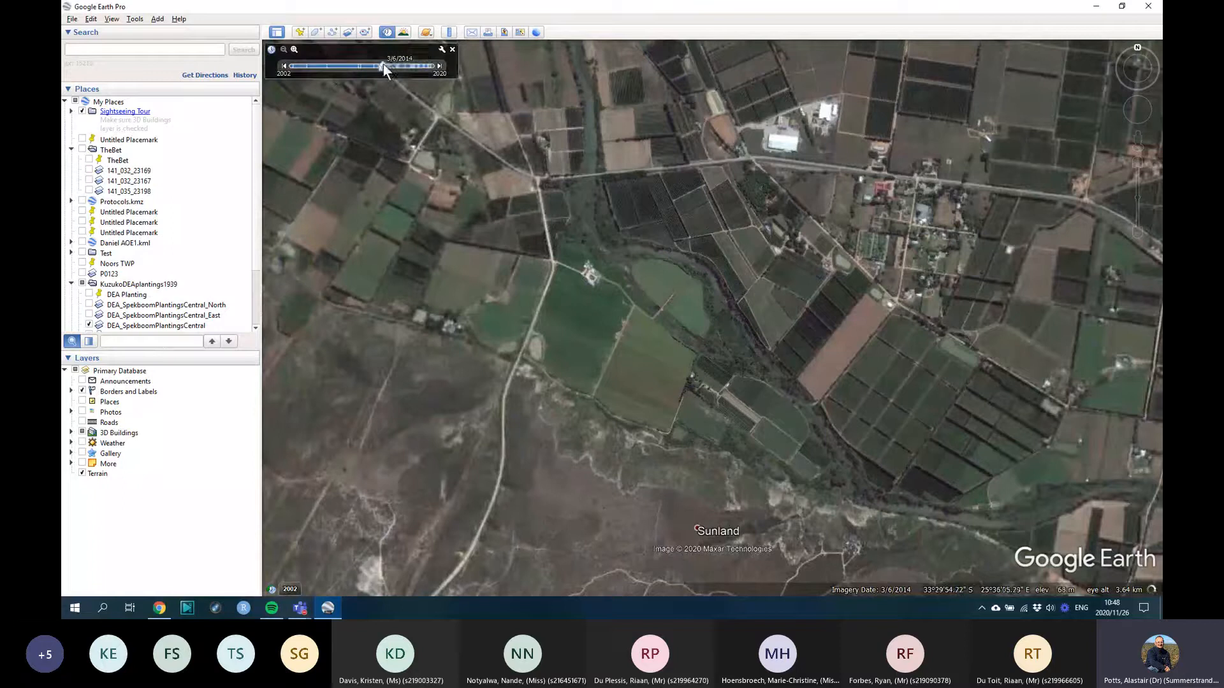
left_click_drag(383, 64, 413, 69)
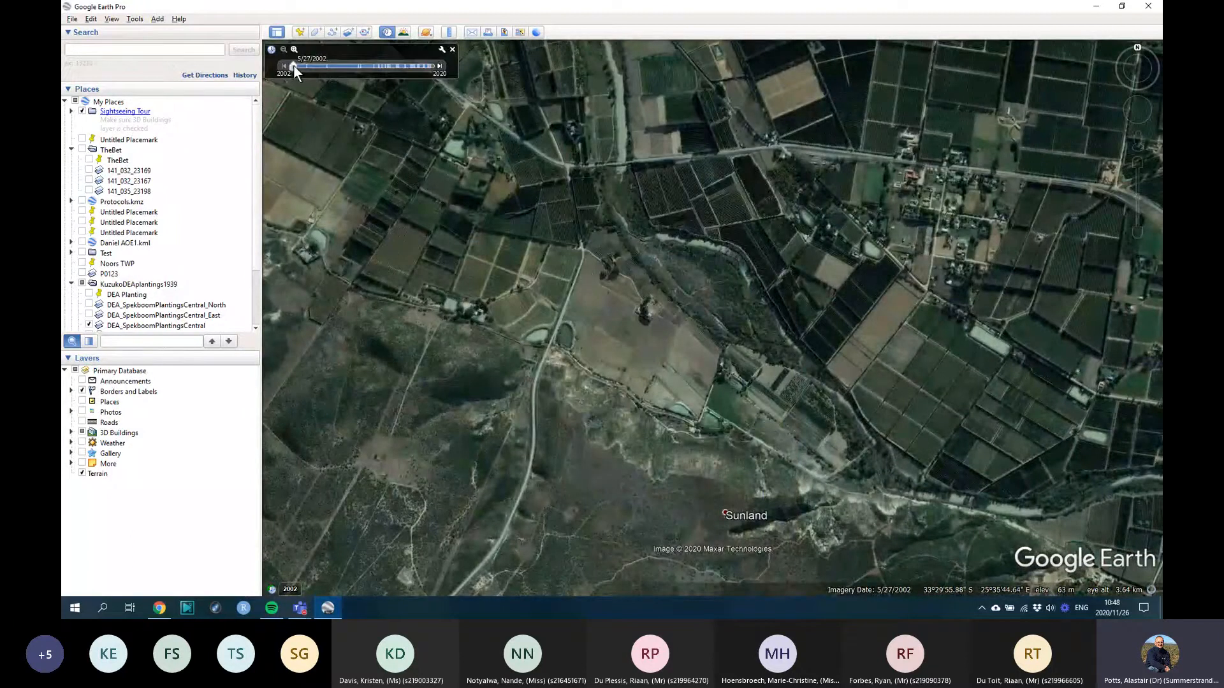
left_click_drag(358, 69, 410, 70)
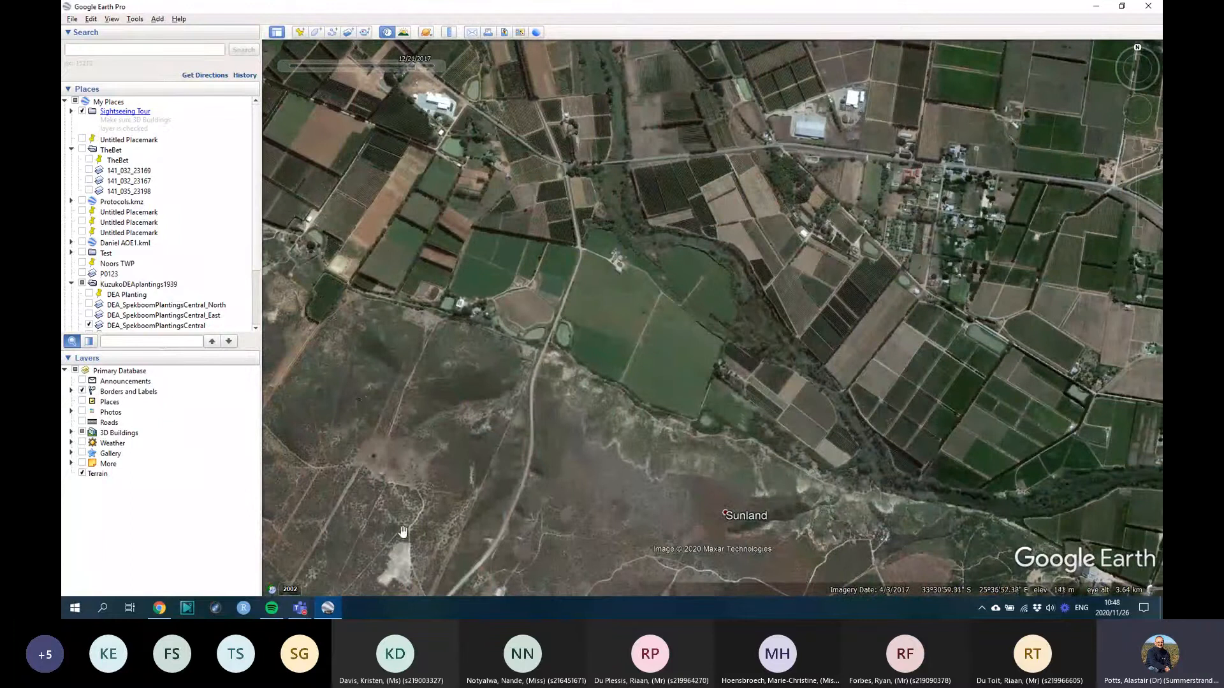
Step: Compare the Sunland farmland's 3/13/2004 imagery with the 2/28/2016 imagery
mouse_move(410, 66)
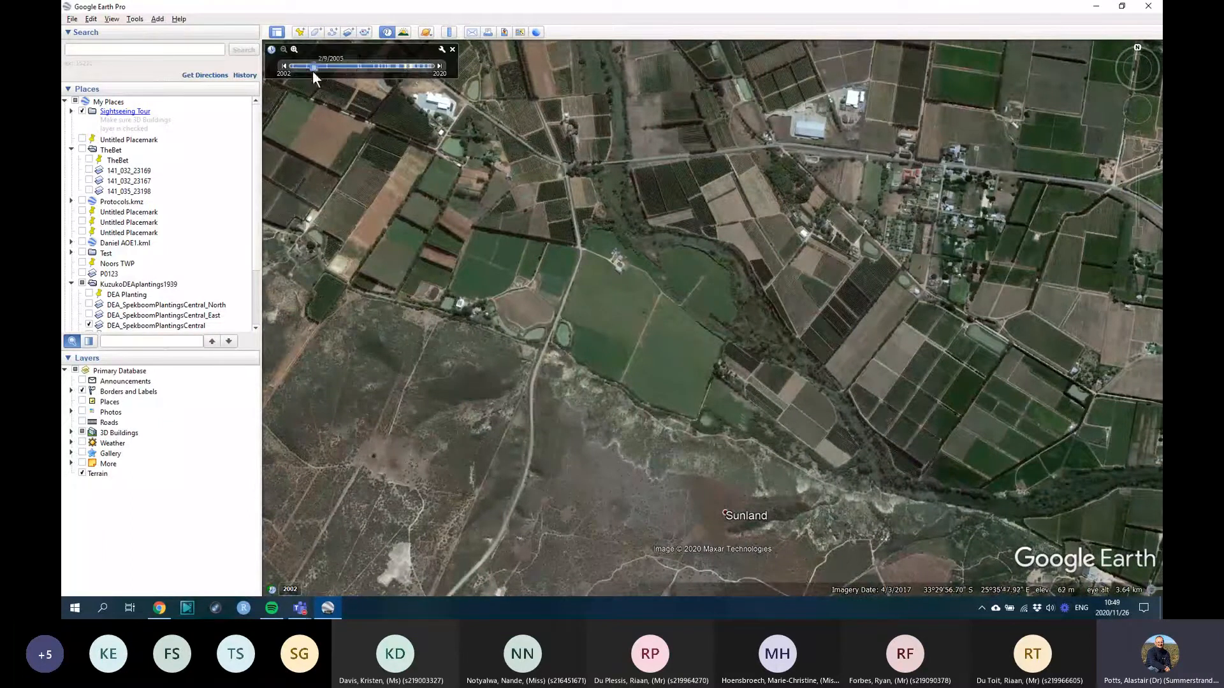
left_click_drag(313, 72, 307, 71)
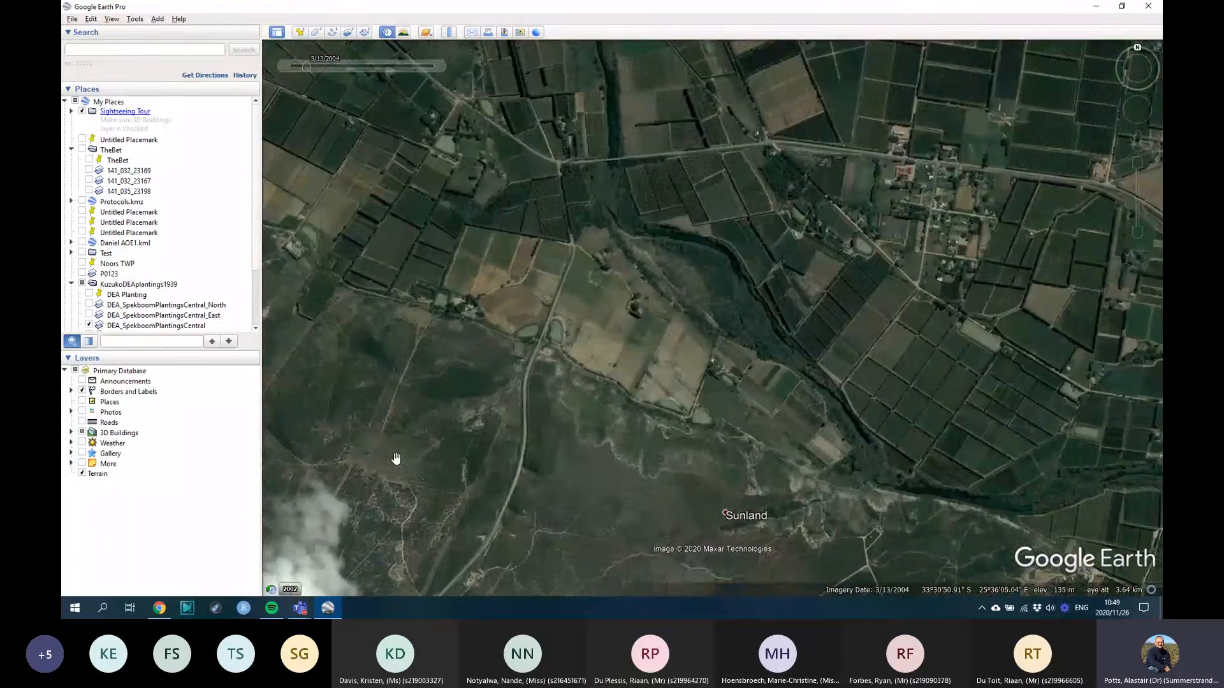
left_click_drag(306, 66, 395, 81)
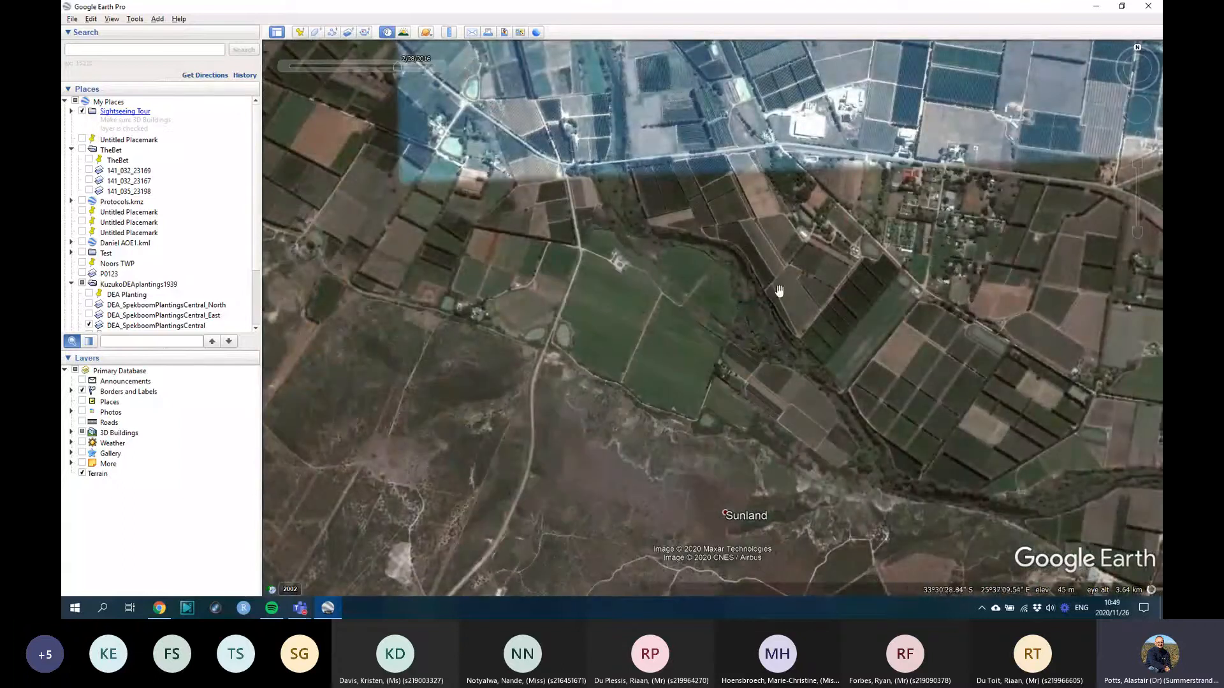
mouse_move(396, 61)
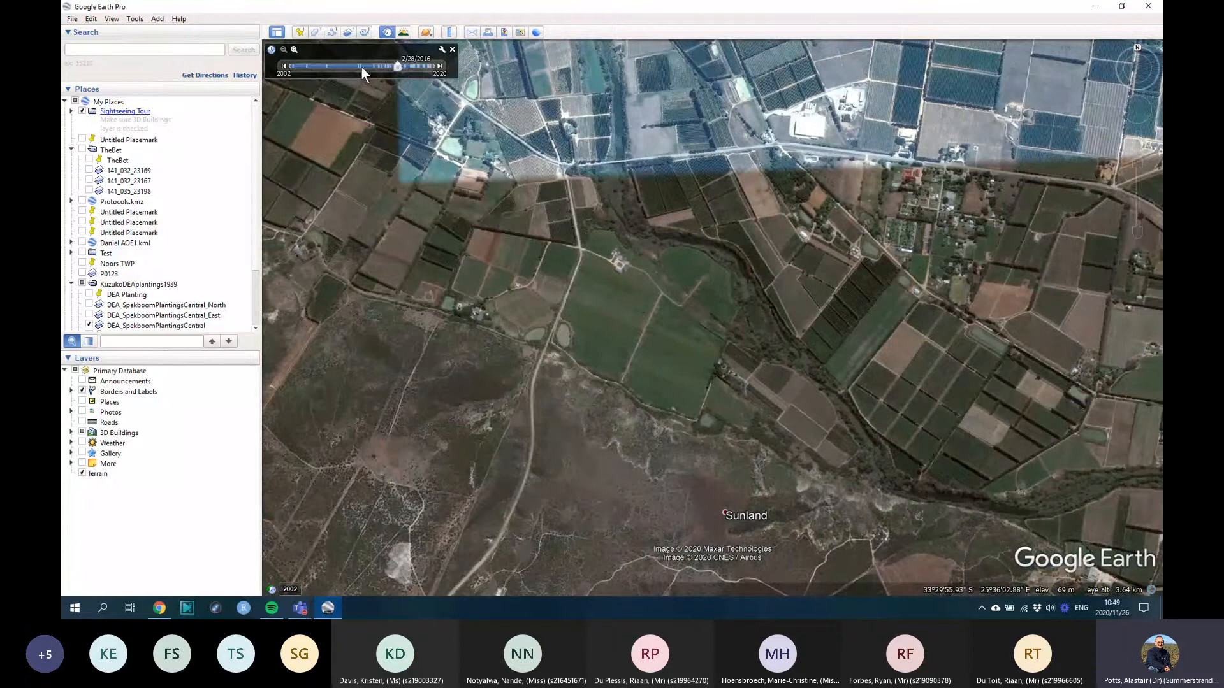
Step: Survey the wider landscape around the Sunland farmland, out to Addo and the drier land southwest, in the 2/2016 imagery
scroll(567, 340, "down", 2)
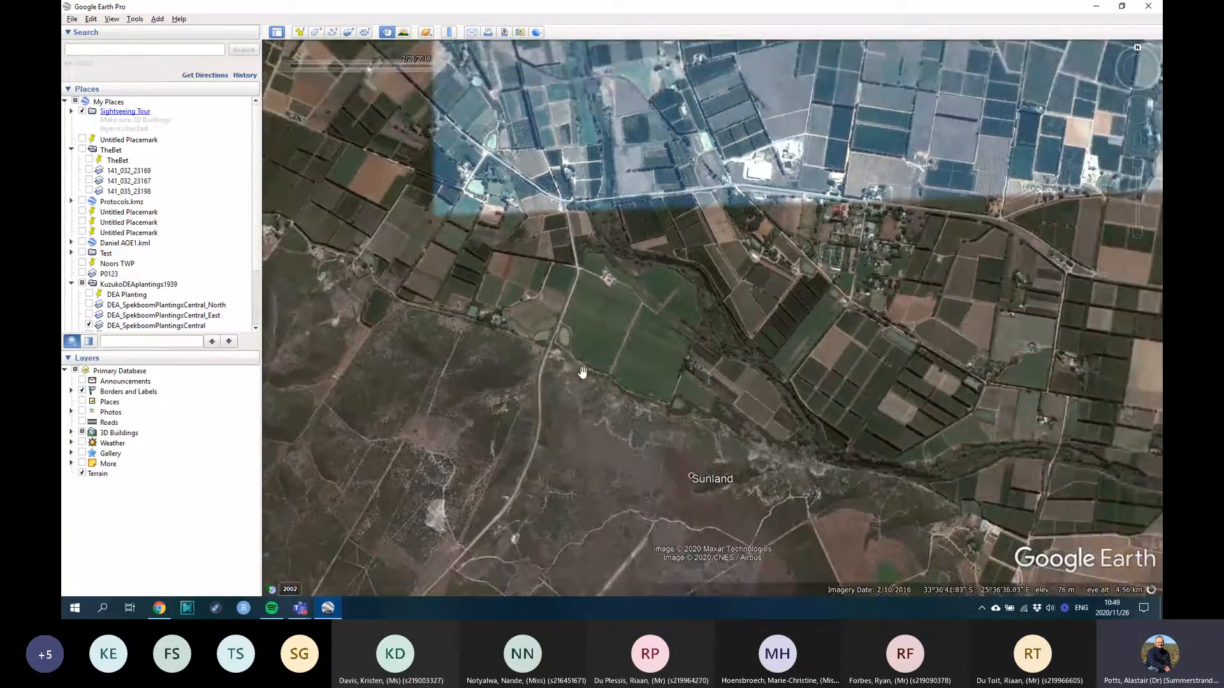
scroll(582, 372, "down", 3)
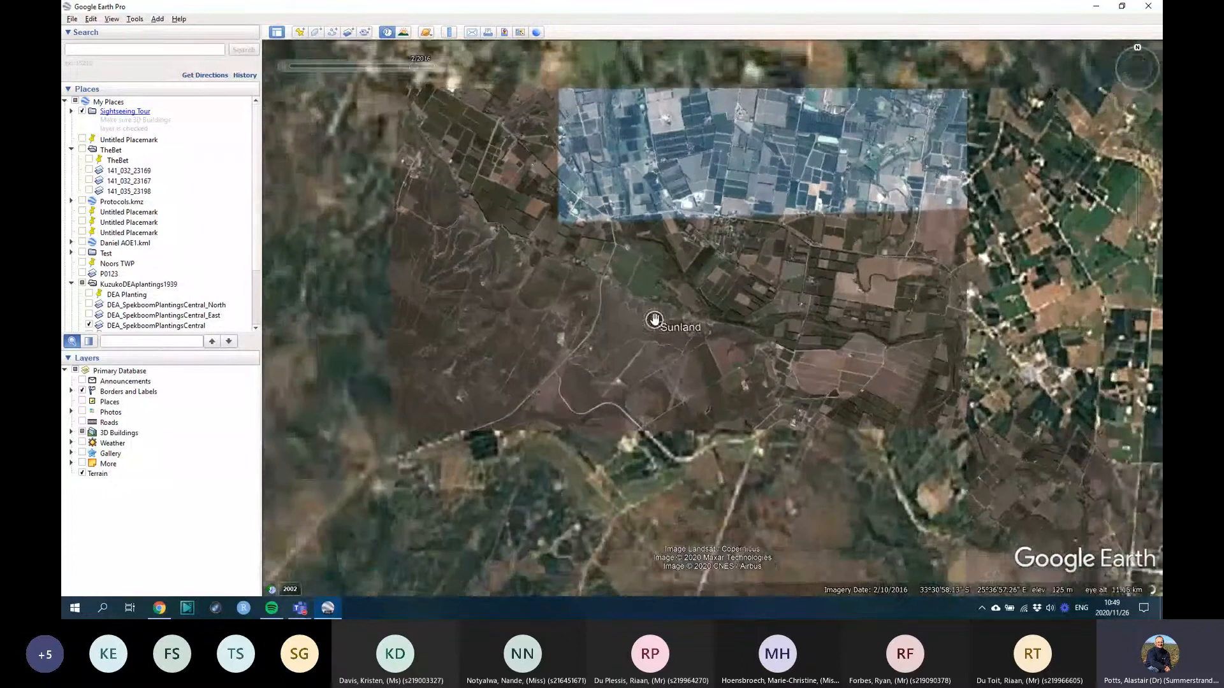
left_click_drag(655, 320, 655, 382)
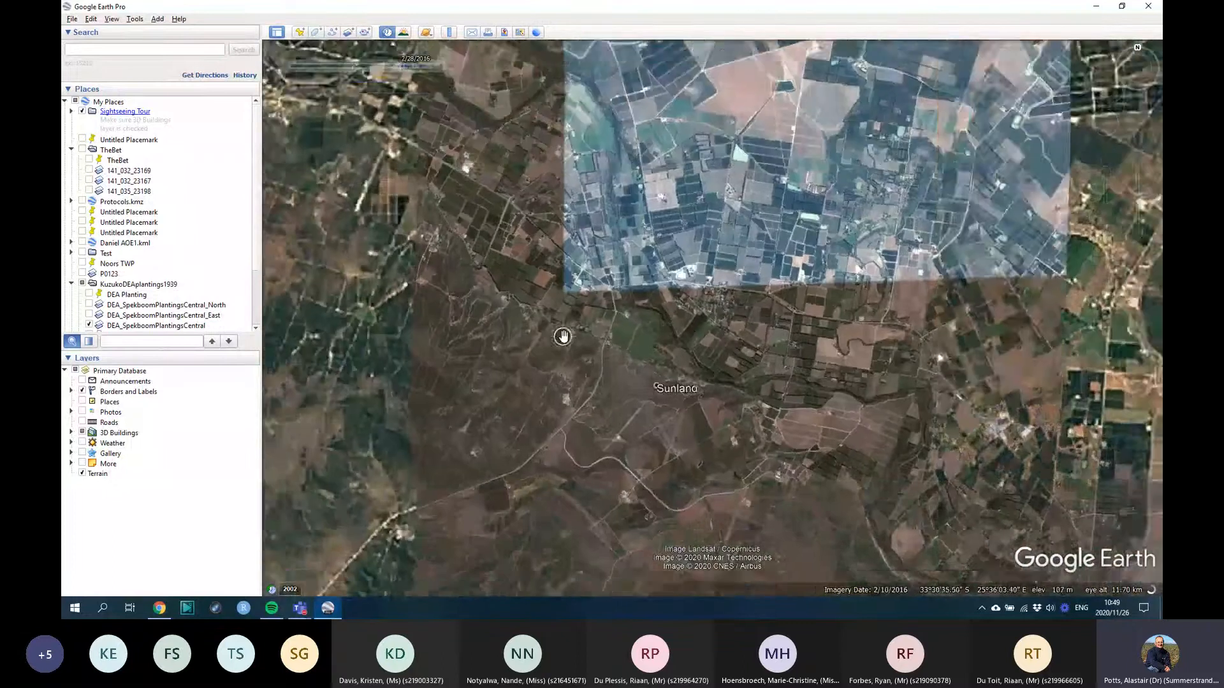
scroll(563, 337, "down", 2)
left_click_drag(500, 348, 638, 339)
scroll(617, 418, "down", 2)
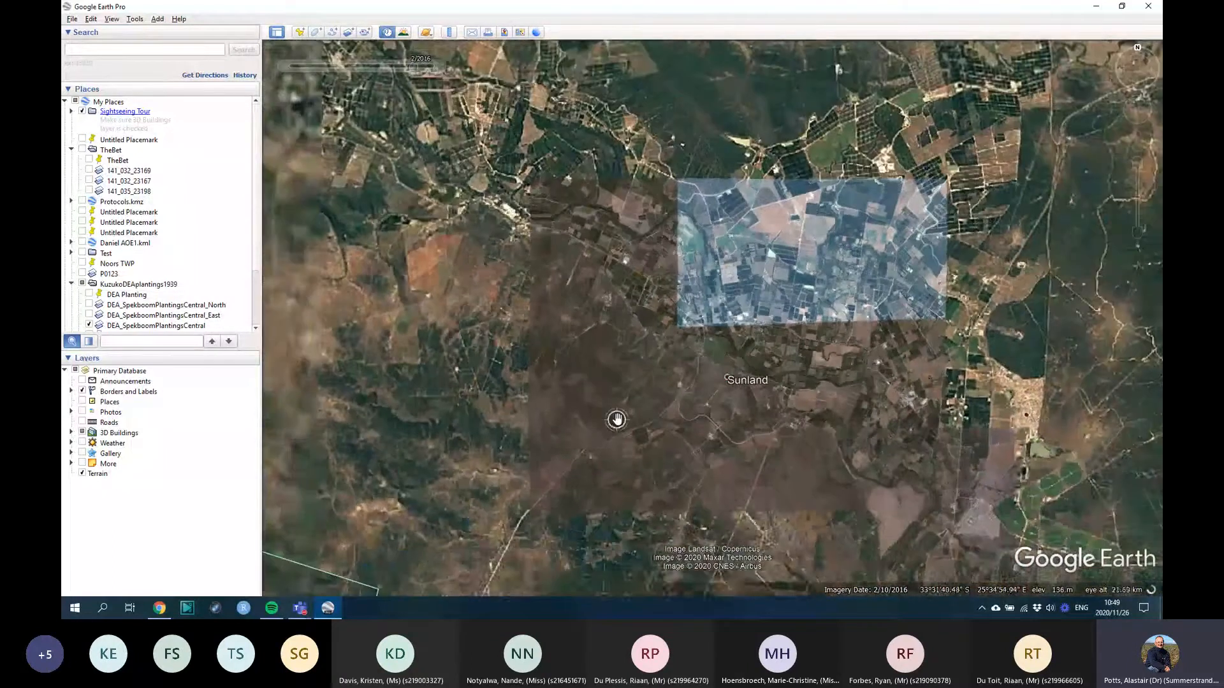
left_click_drag(906, 483, 850, 202)
left_click_drag(937, 396, 822, 349)
scroll(624, 249, "down", 2)
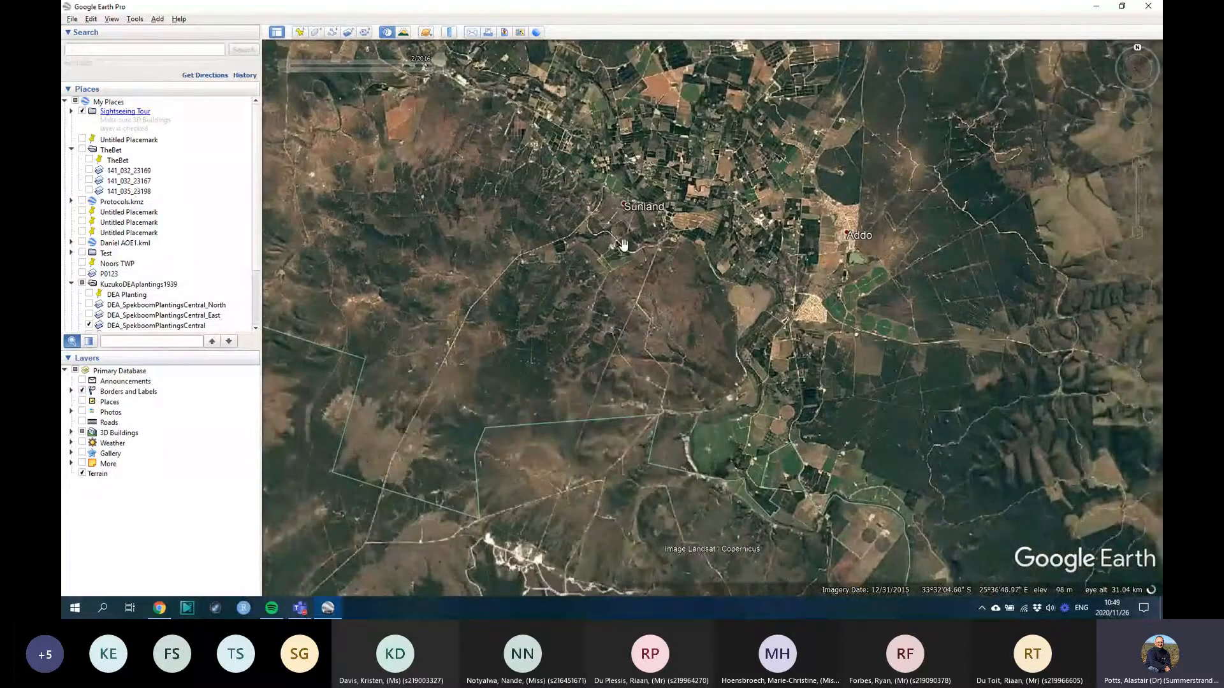
Step: Examine the cultivated valley between Kirkwood, Enon, Sunland and Addo and the surrounding natural vegetation in the 2/2016 imagery
left_click_drag(651, 236, 640, 399)
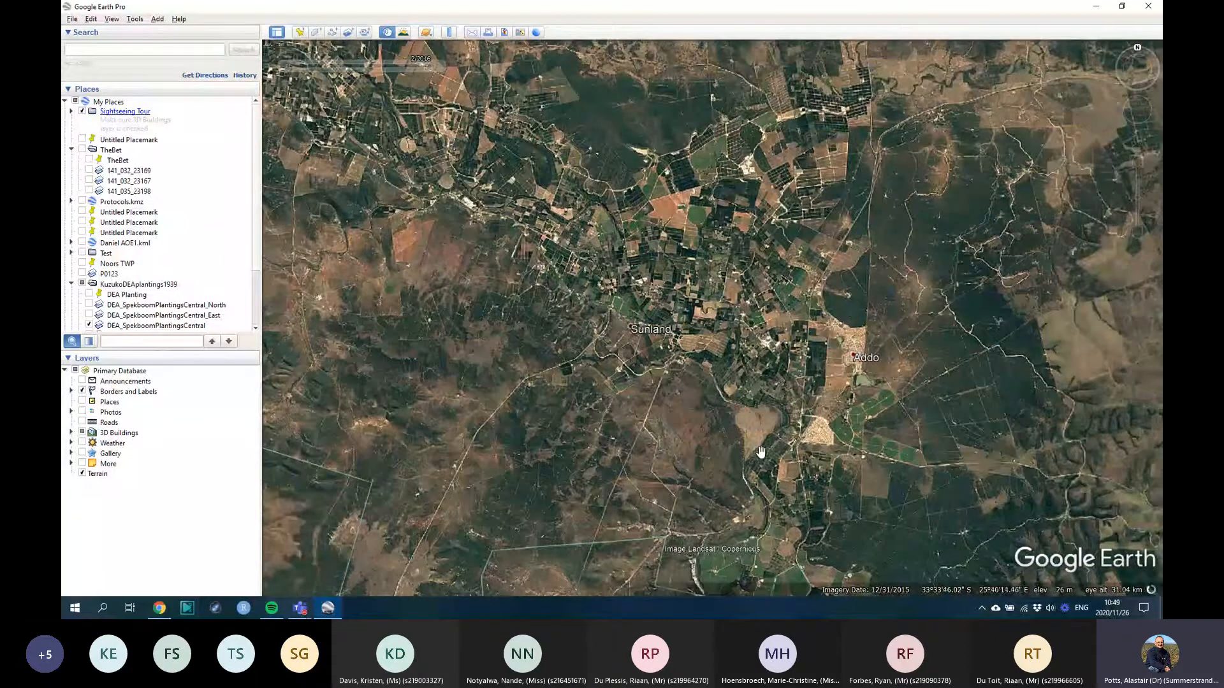
scroll(846, 317, "down", 3)
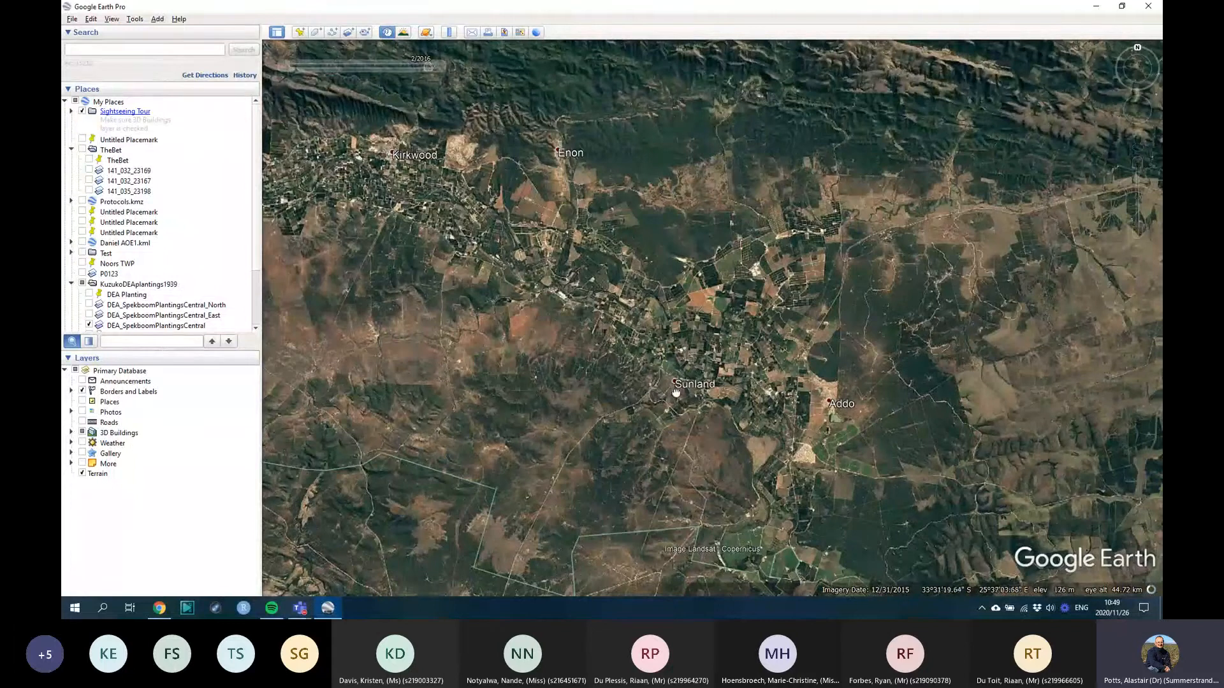
left_click_drag(676, 393, 677, 368)
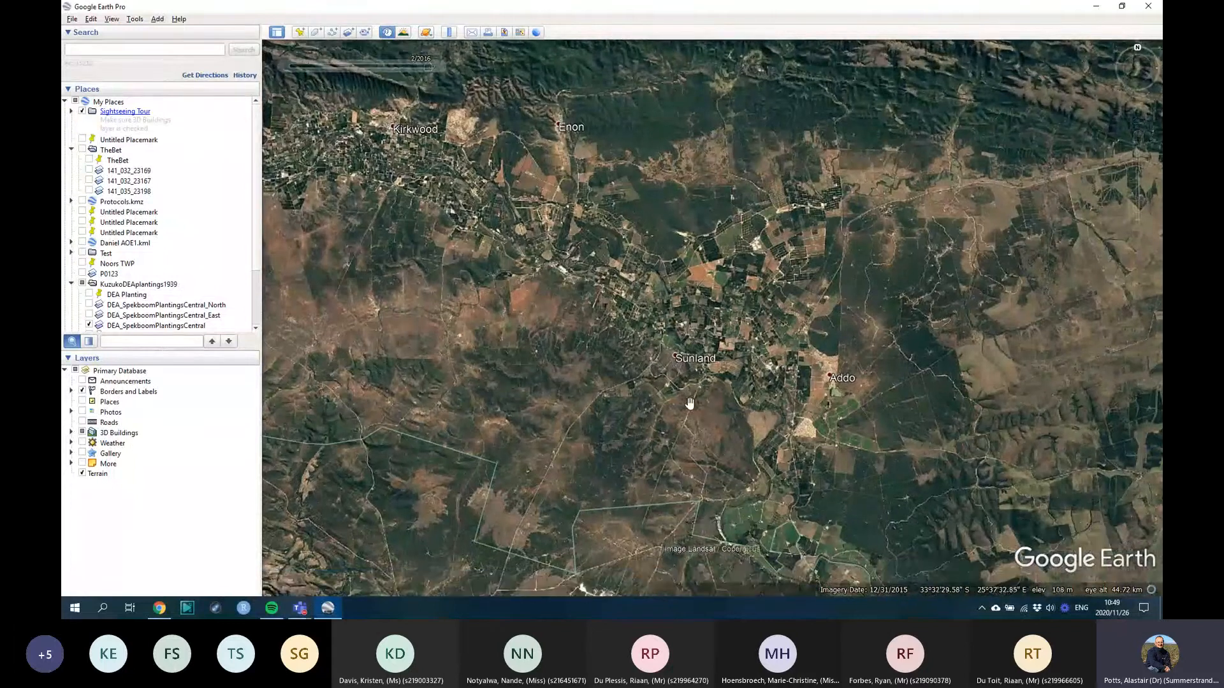
left_click_drag(690, 403, 603, 385)
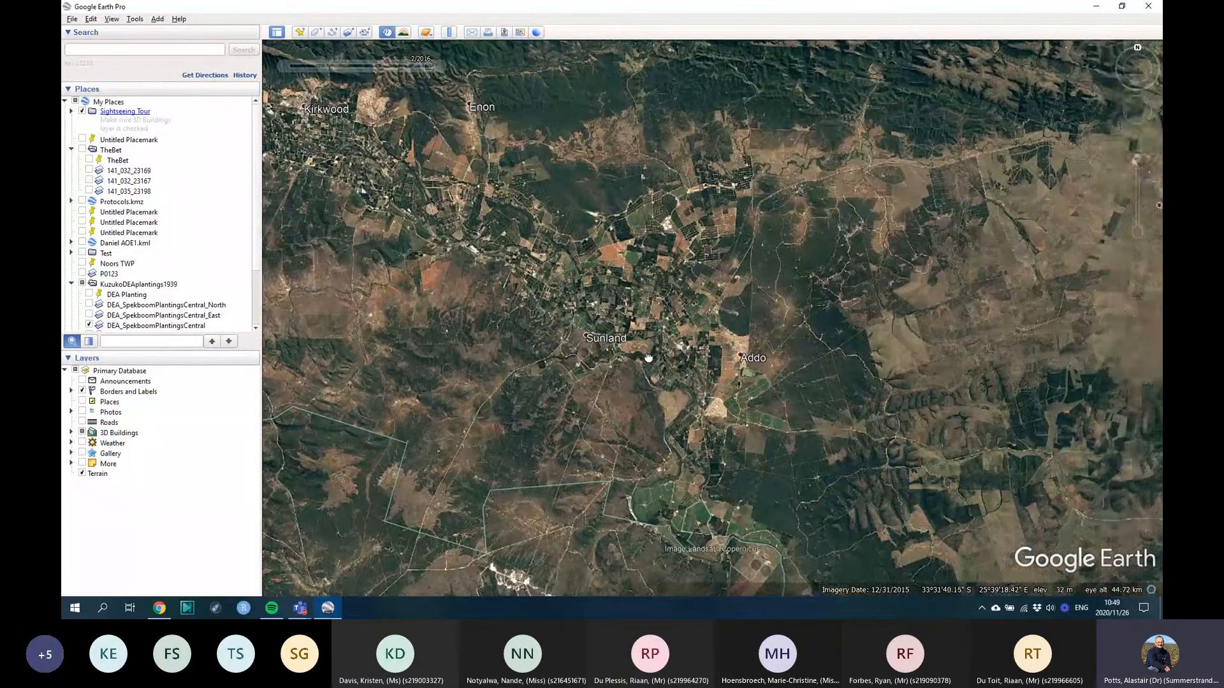
scroll(587, 377, "up", 2)
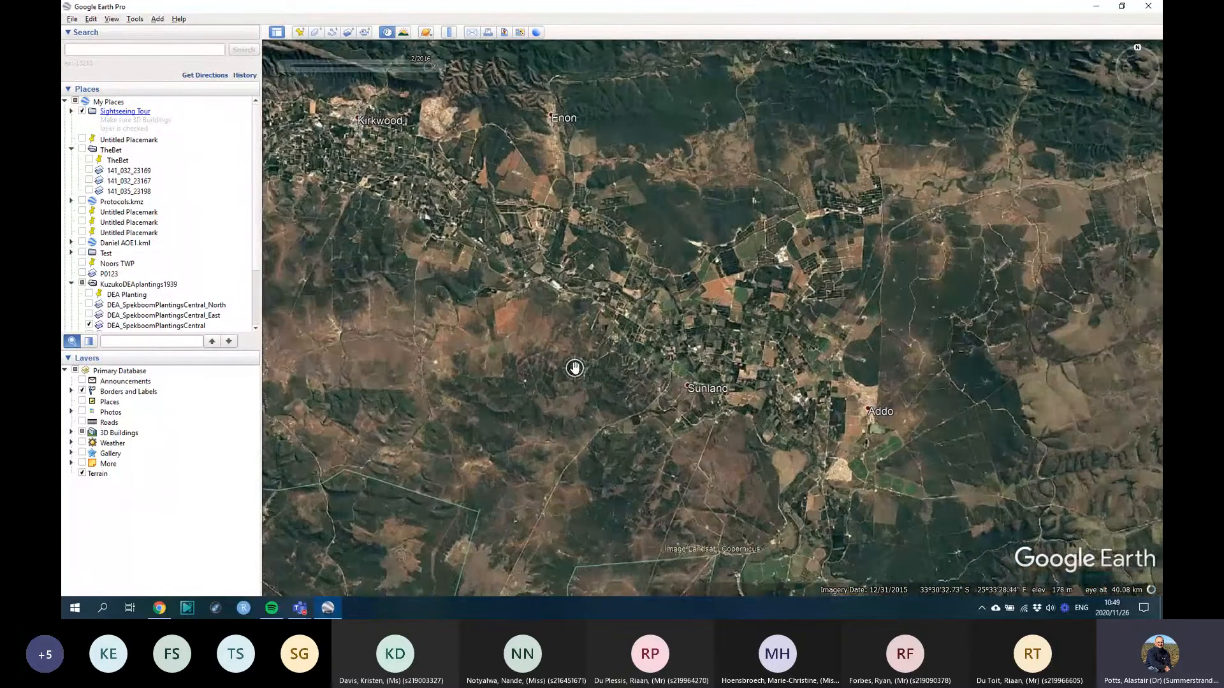
scroll(797, 312, "up", 3)
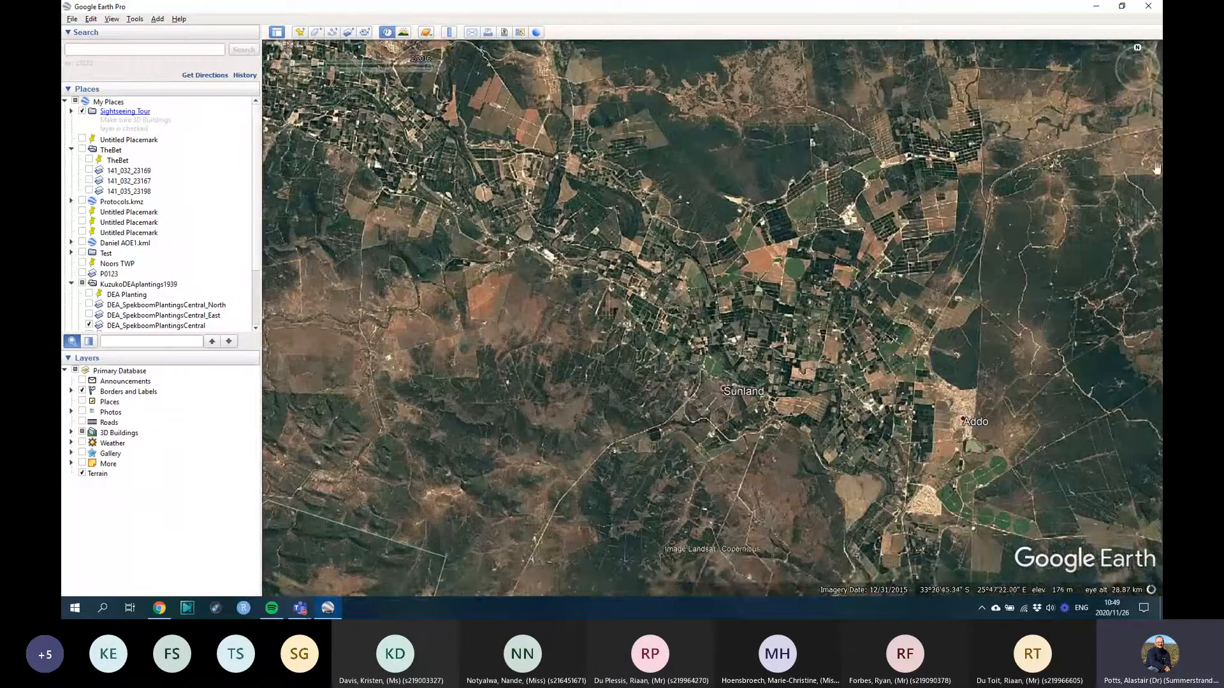
scroll(1134, 65, "down", 3)
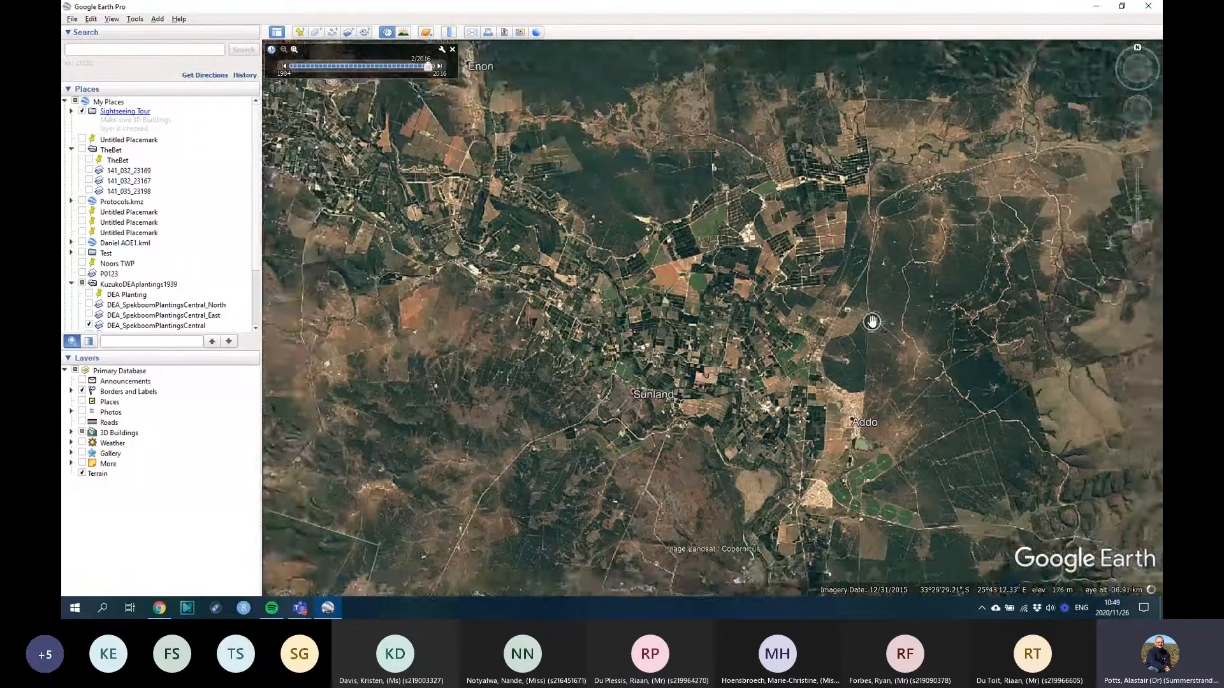
Step: Enter Street View on the gravel road west of Sunland and move along it, facing both directions
mouse_move(1141, 143)
left_mouse_down()
mouse_move(706, 289)
mouse_move(1138, 137)
left_mouse_up()
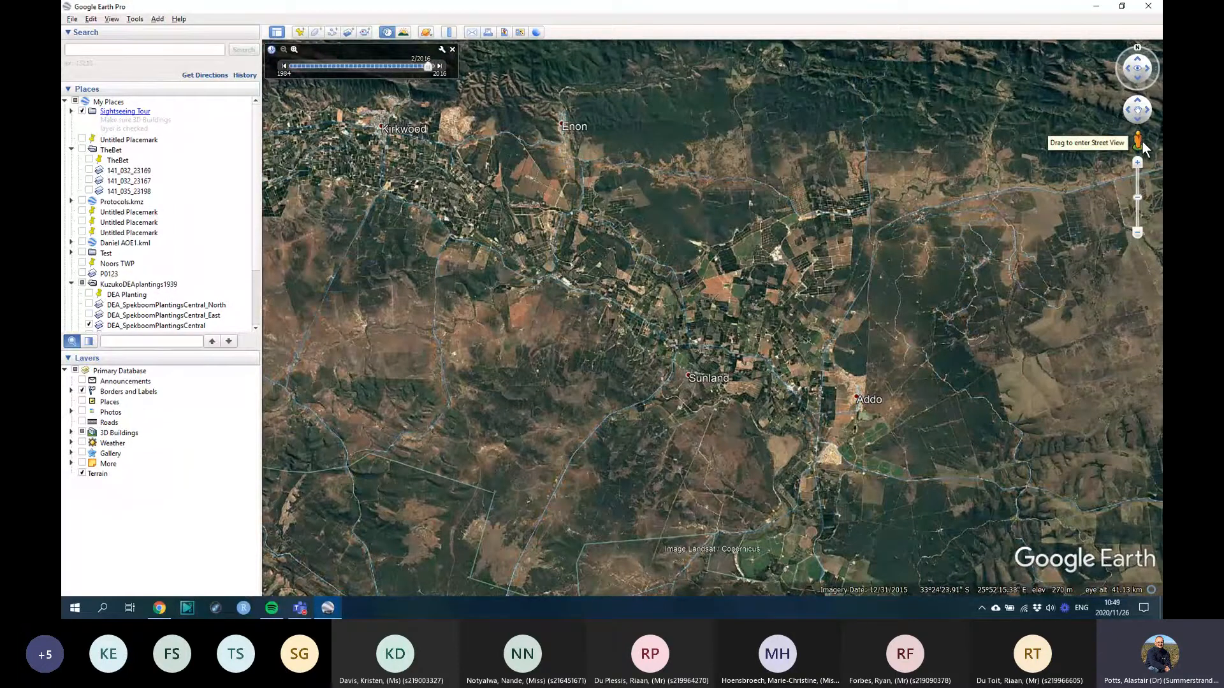
left_click_drag(1142, 140, 489, 343)
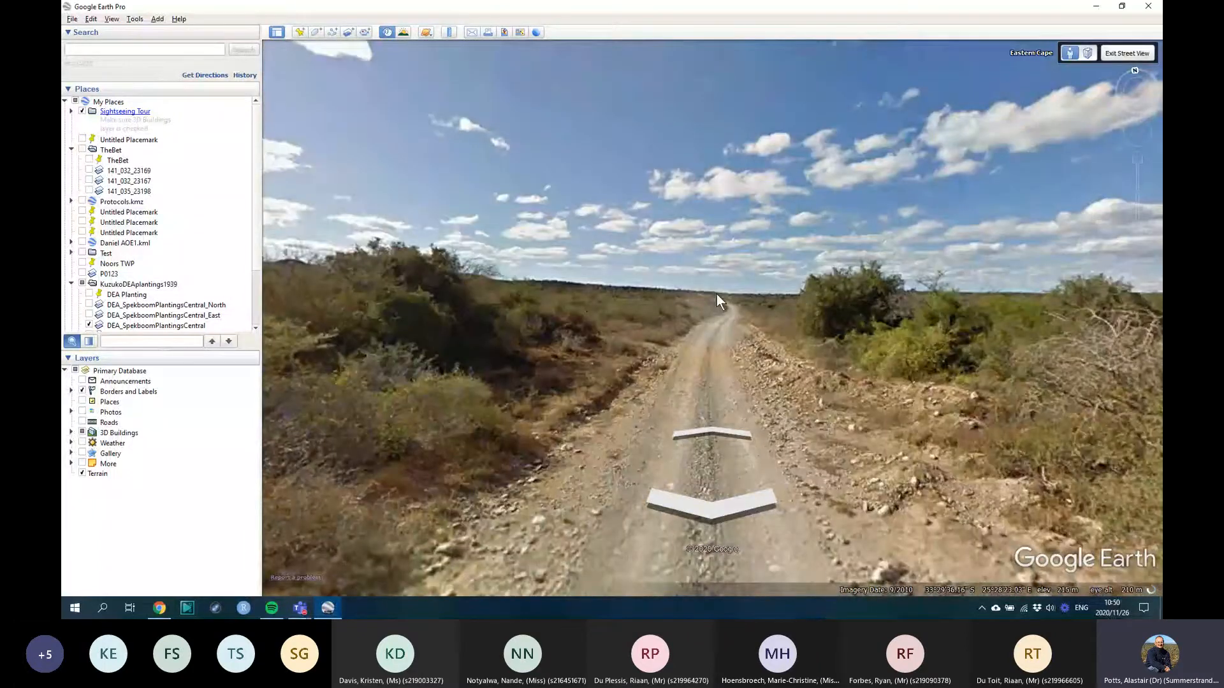
double_click(717, 293)
left_click_drag(502, 313, 931, 312)
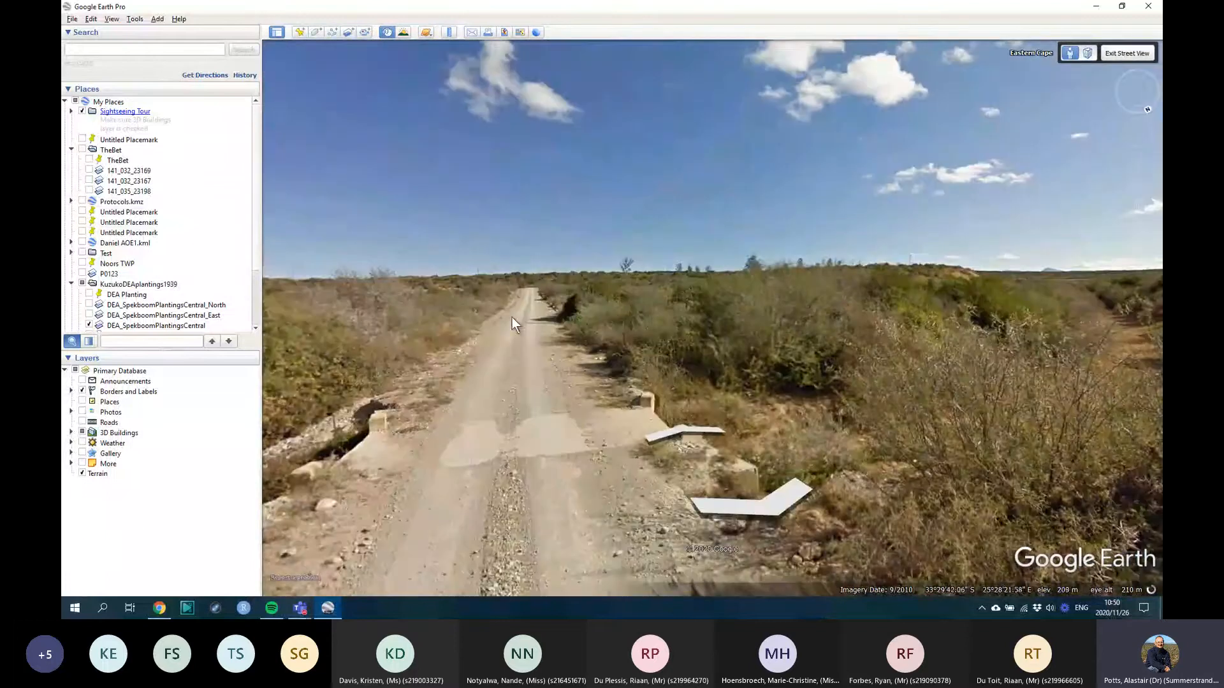
left_click_drag(511, 318, 675, 316)
double_click(675, 316)
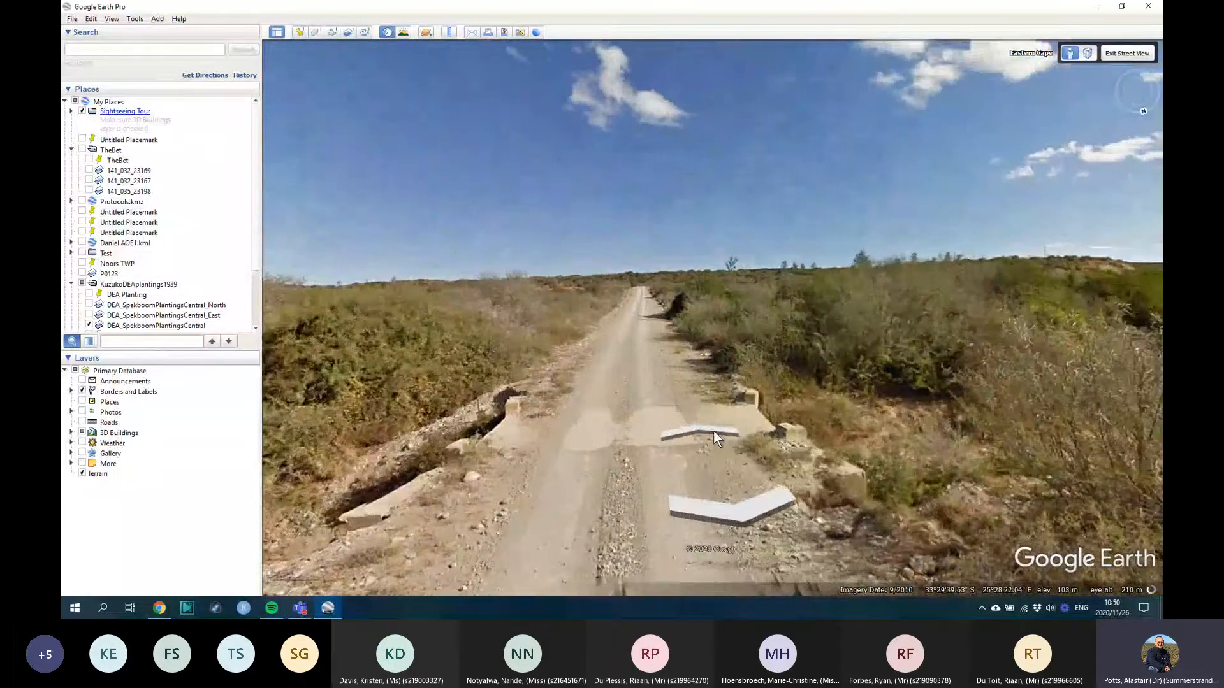
double_click(641, 300)
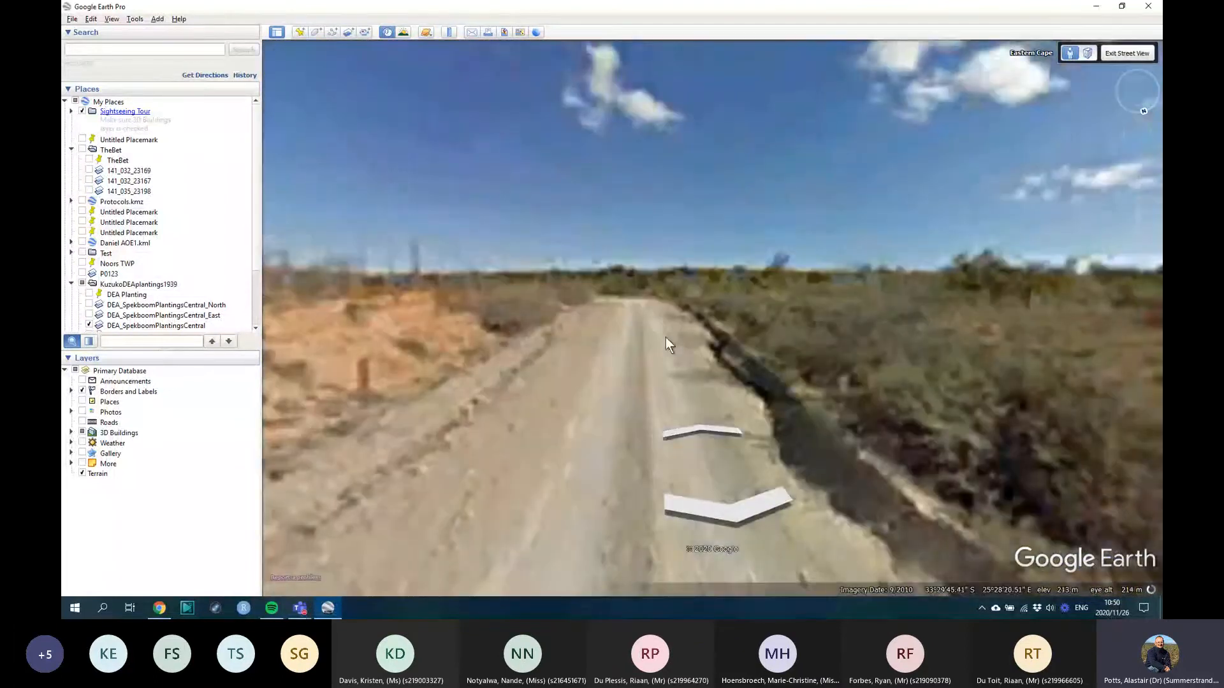
Step: Examine the shrubs, bare soil and fenced veld beside the gravel road in Street View
left_click_drag(665, 338, 1045, 332)
left_click_drag(601, 322, 1013, 326)
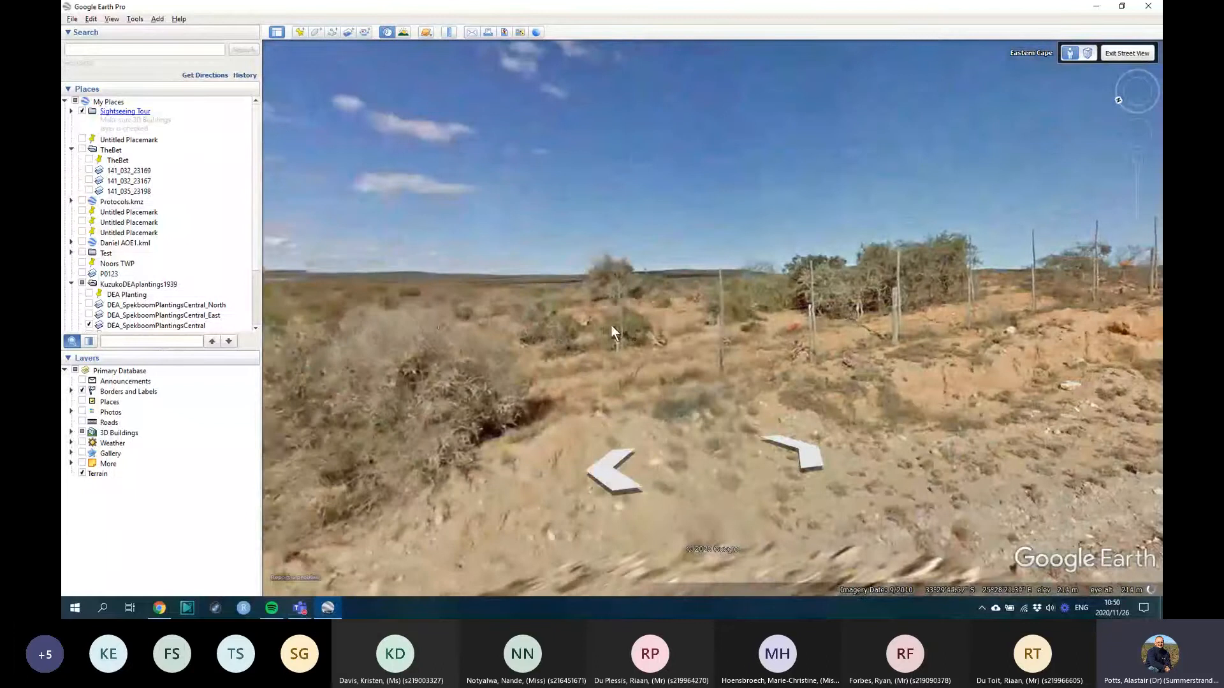
left_click_drag(612, 326, 762, 346)
left_click_drag(634, 319, 762, 319)
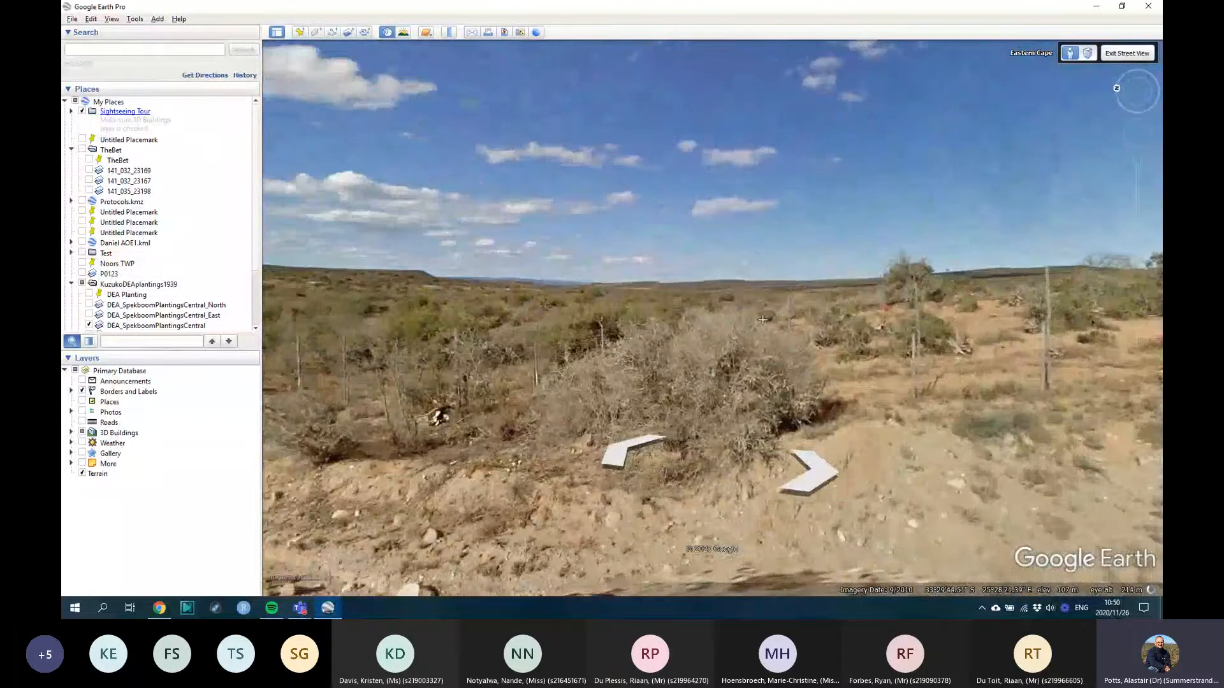
left_click_drag(361, 305, 518, 312)
left_click_drag(733, 388, 506, 406)
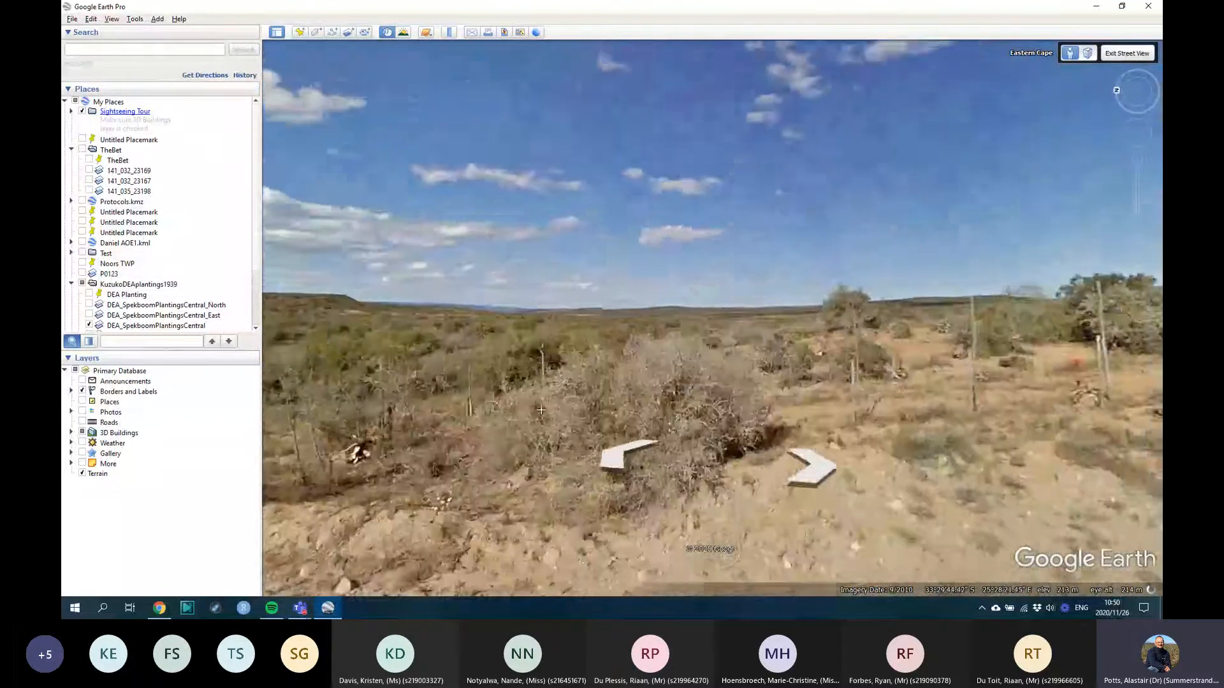
left_click_drag(897, 302, 676, 215)
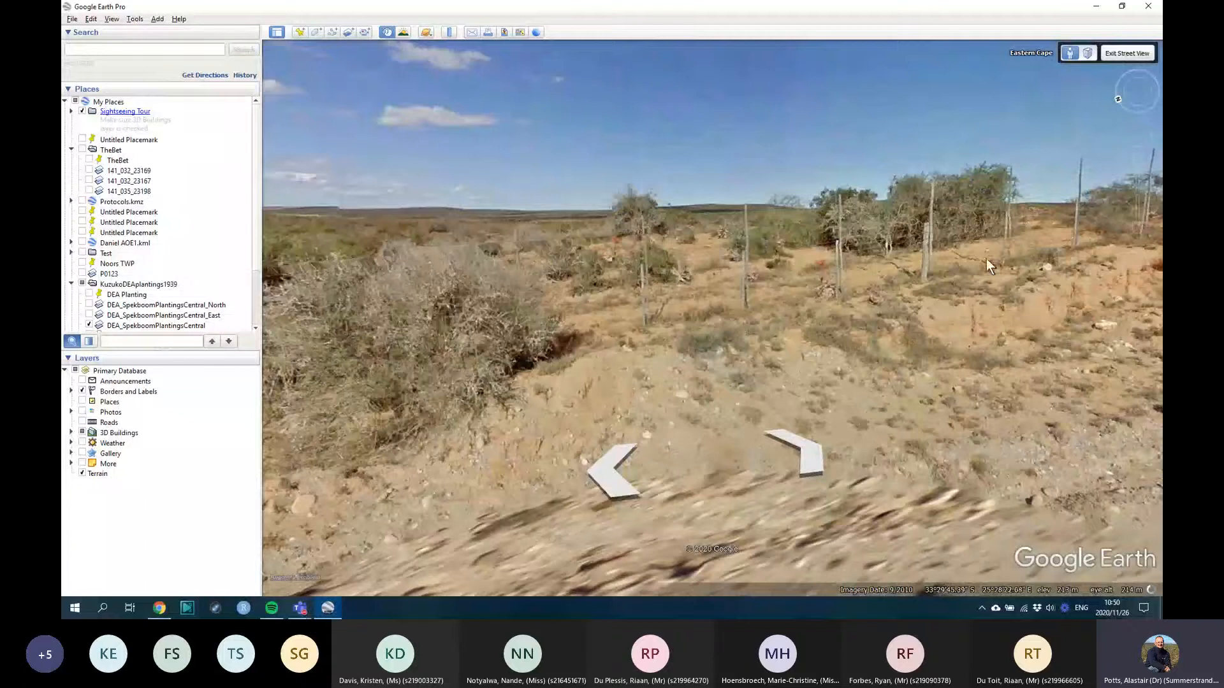
Step: Compare the vegetation on both sides of the gravel road, turning the Street View round to the triangular warning sign
left_click_drag(986, 258, 701, 302)
left_click_drag(773, 283, 669, 274)
left_click_drag(488, 264, 702, 277)
left_click_drag(866, 286, 428, 261)
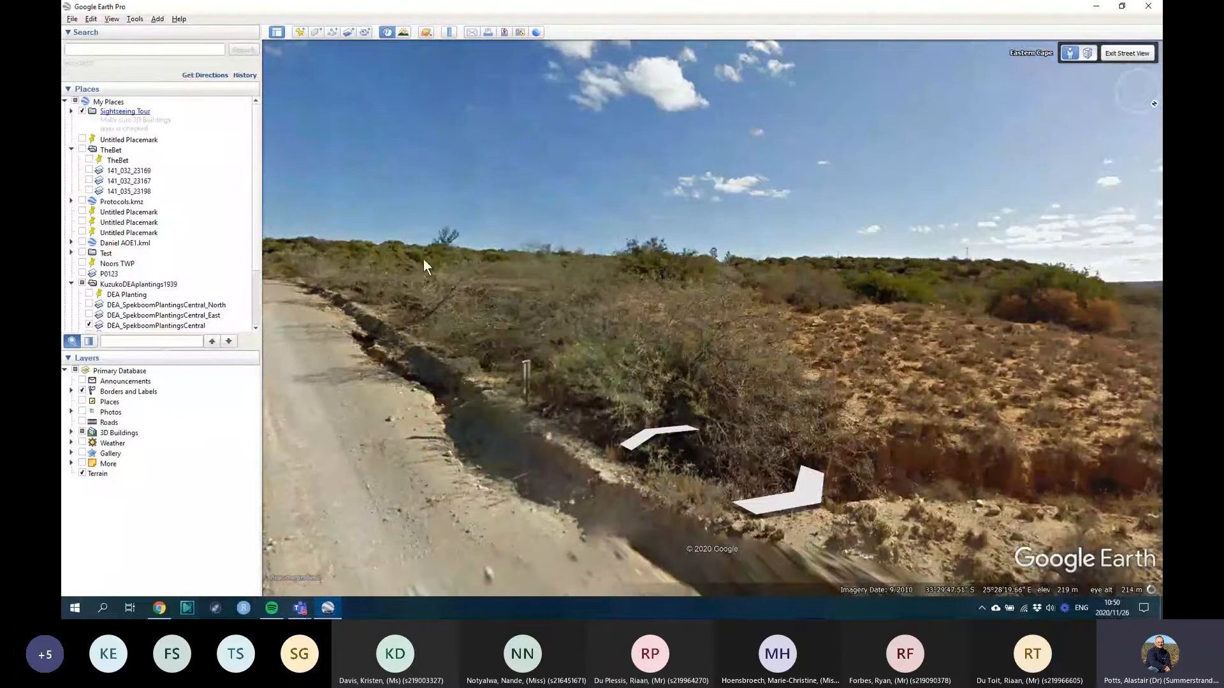
left_click_drag(1020, 307, 251, 301)
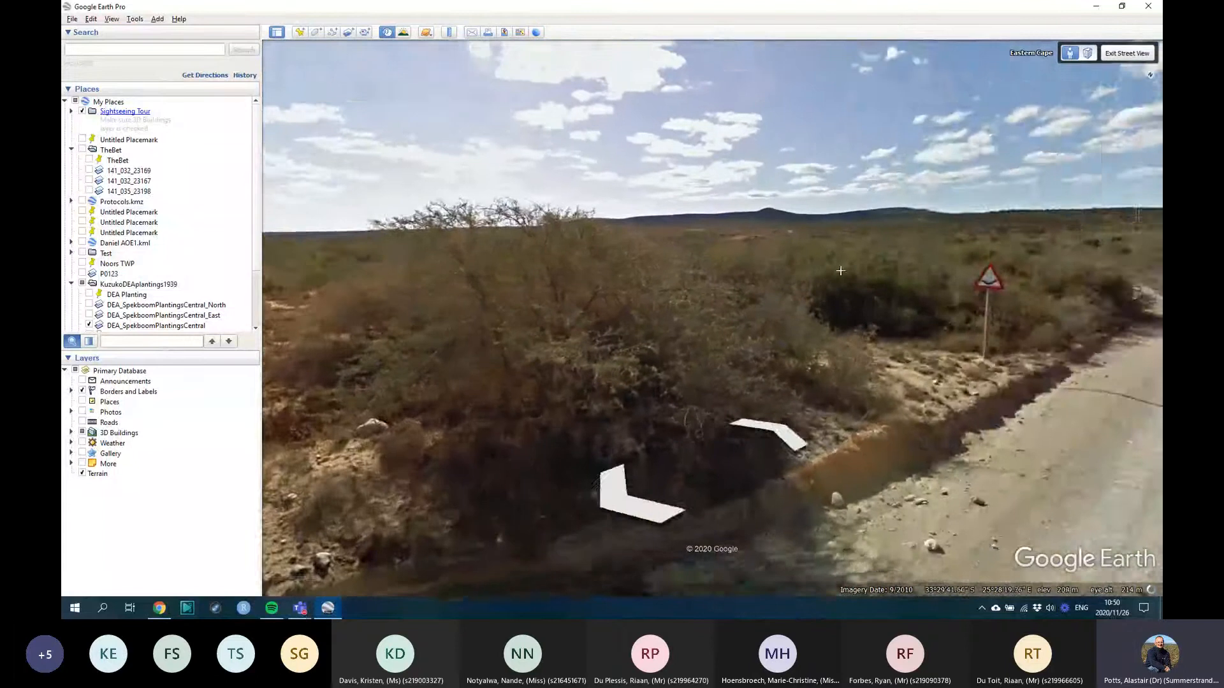
left_click_drag(815, 255, 752, 260)
left_click_drag(868, 275, 768, 285)
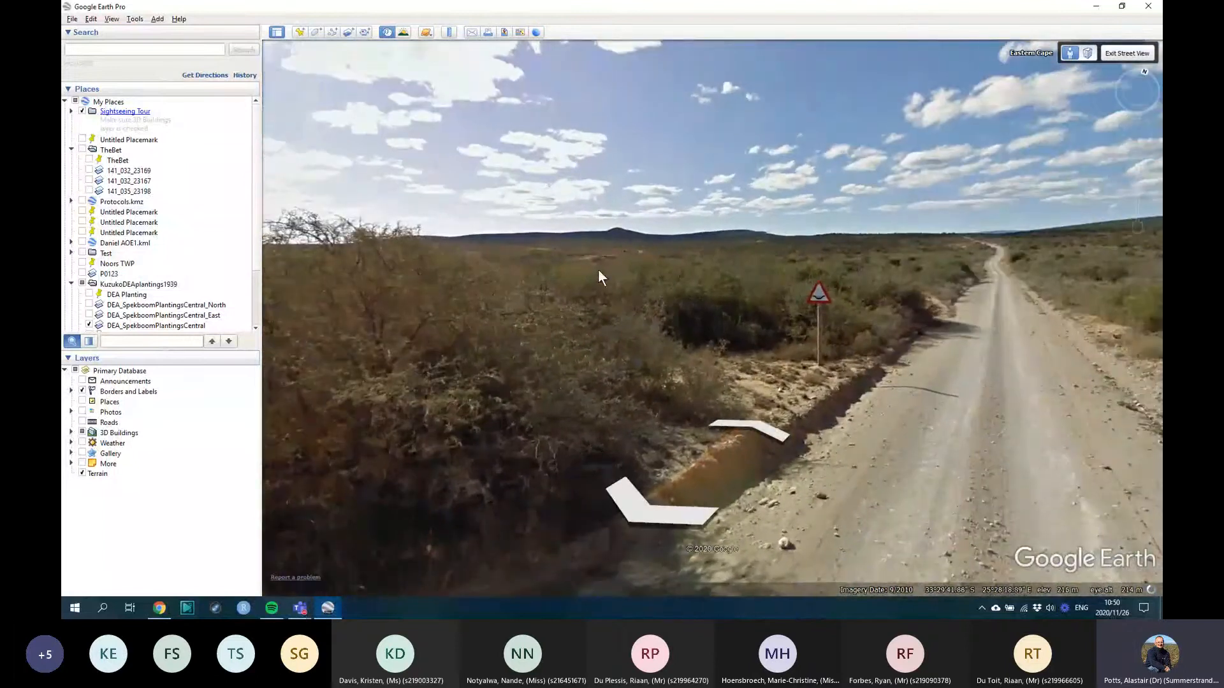
Step: Advance in Street View along the gravel road past the triangular warning sign to the open fenced veld
left_click(759, 429)
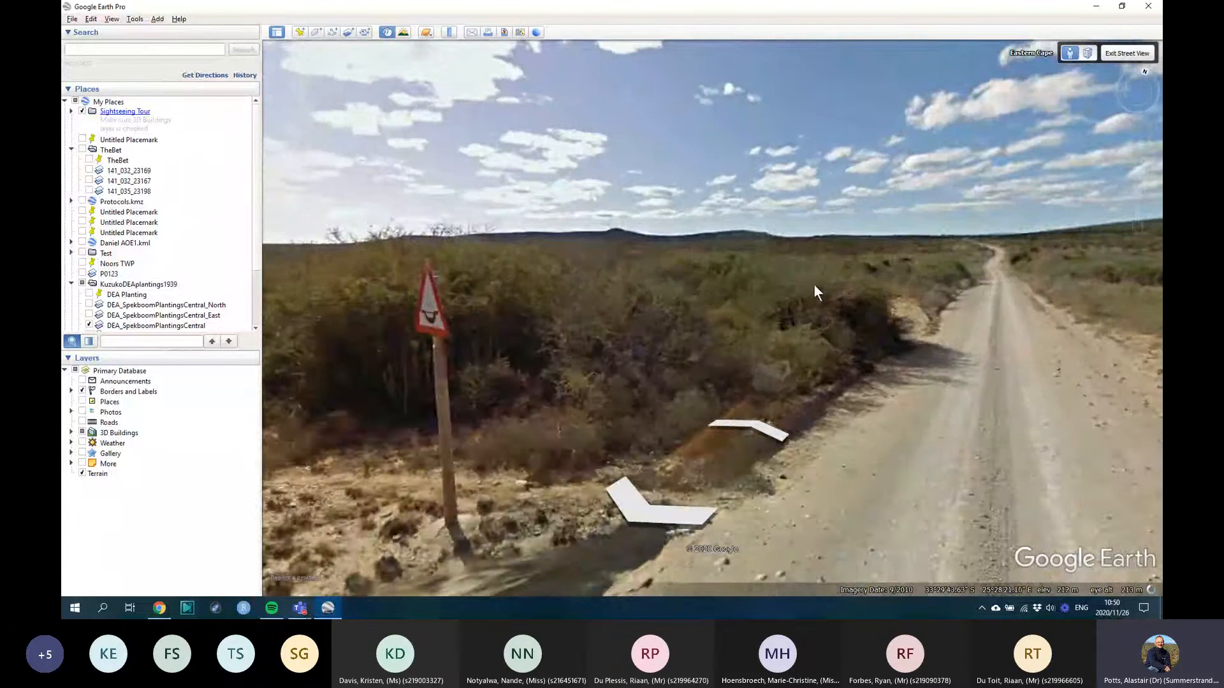
left_click(813, 284)
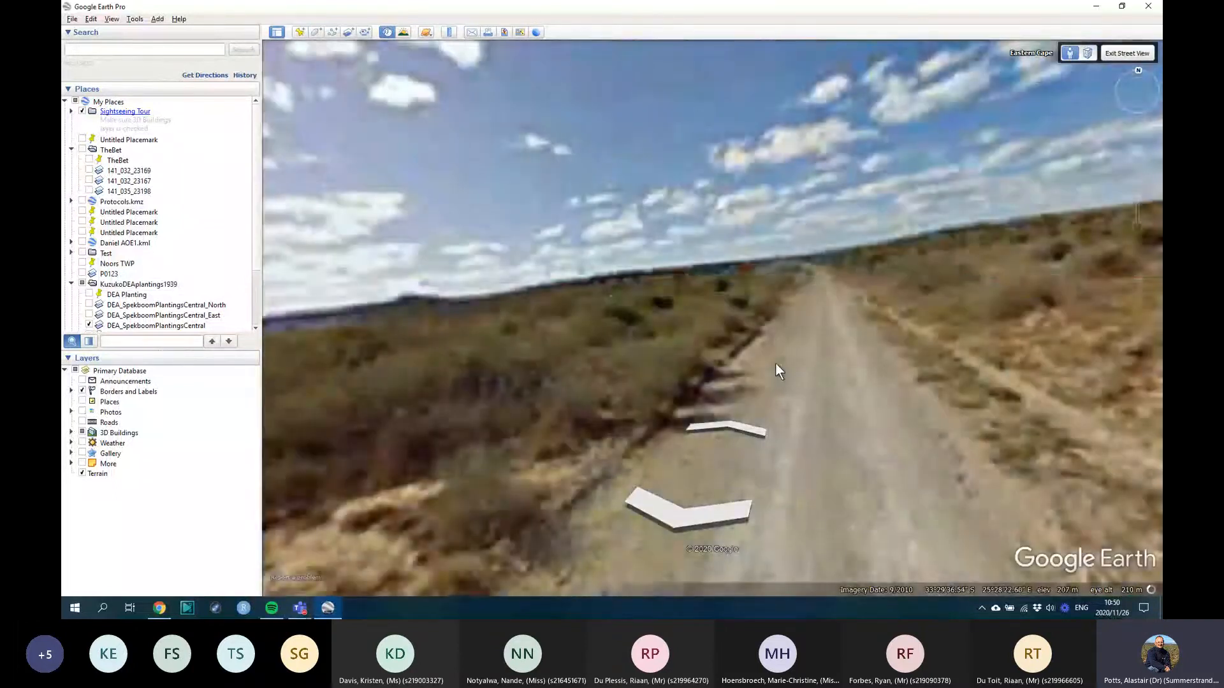
left_click_drag(775, 362, 702, 274)
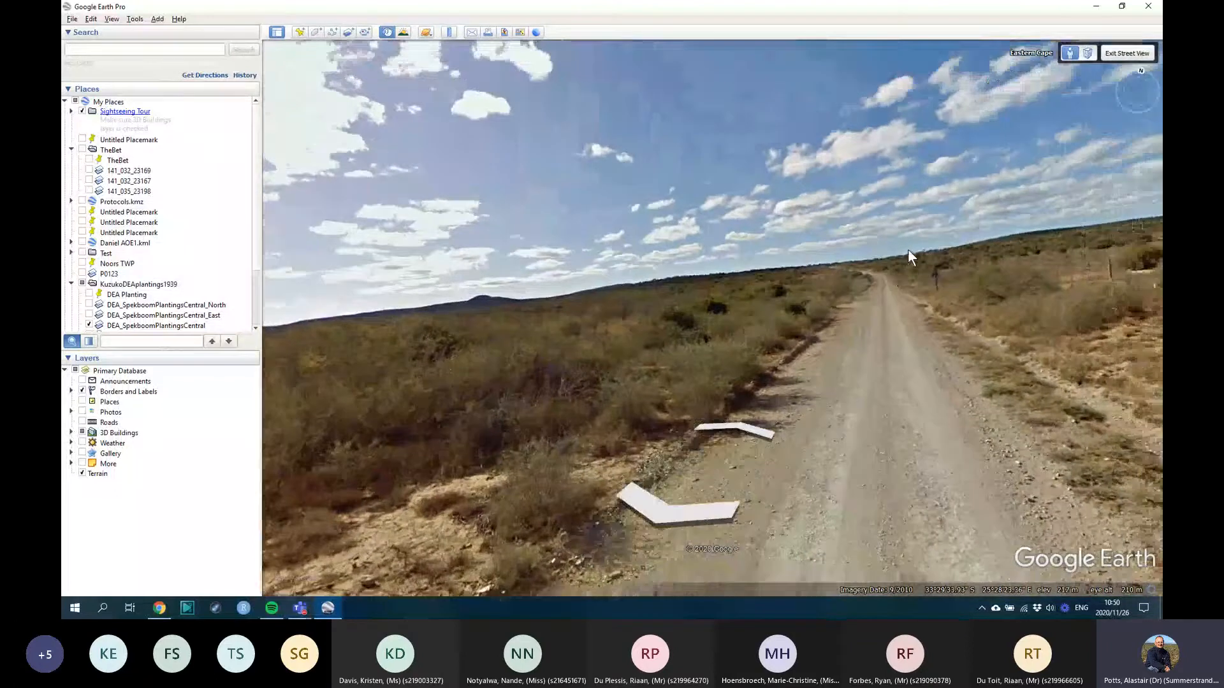
left_click(908, 250)
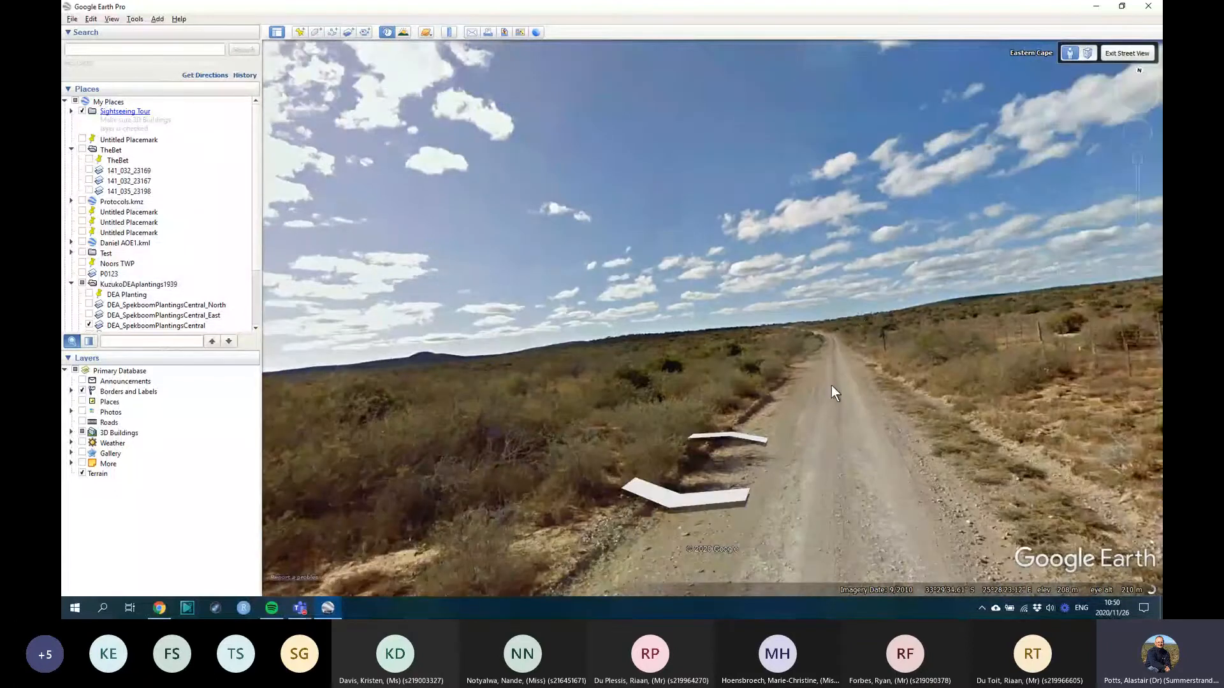
left_click(831, 385)
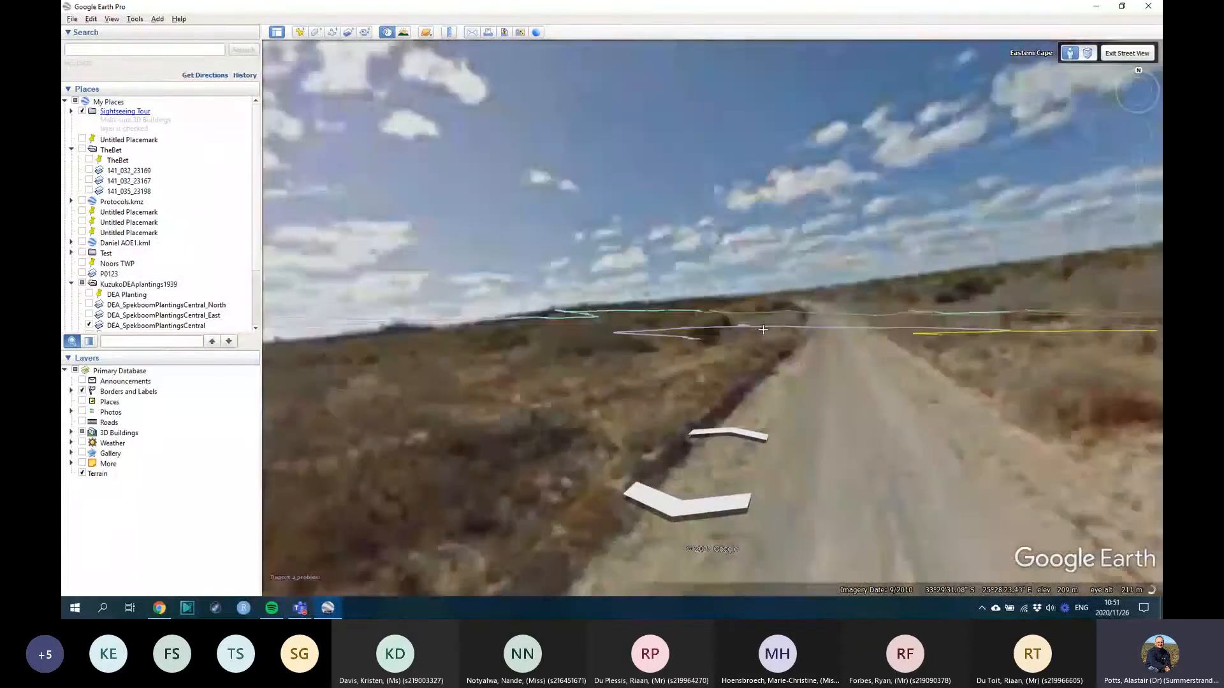
left_click(763, 329)
left_click(851, 261)
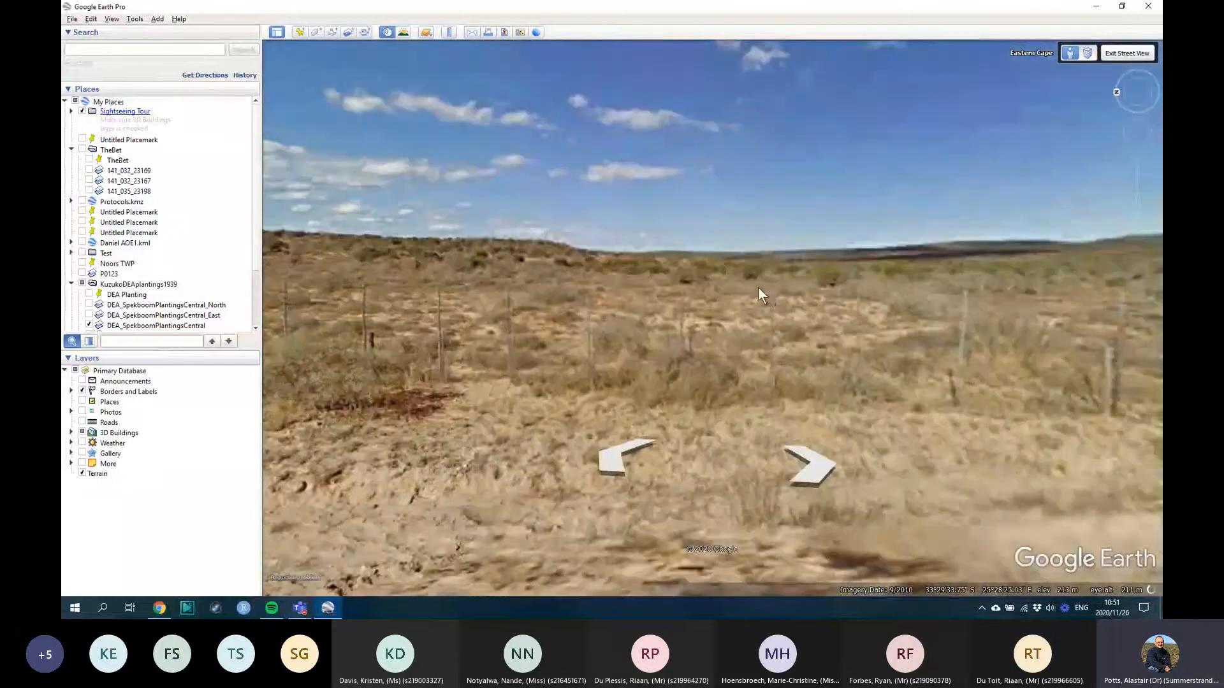
Step: Examine the sparse ground cover behind the roadside fence and the denser bush farther along the road
left_click_drag(759, 287, 753, 300)
left_click_drag(898, 272, 797, 282)
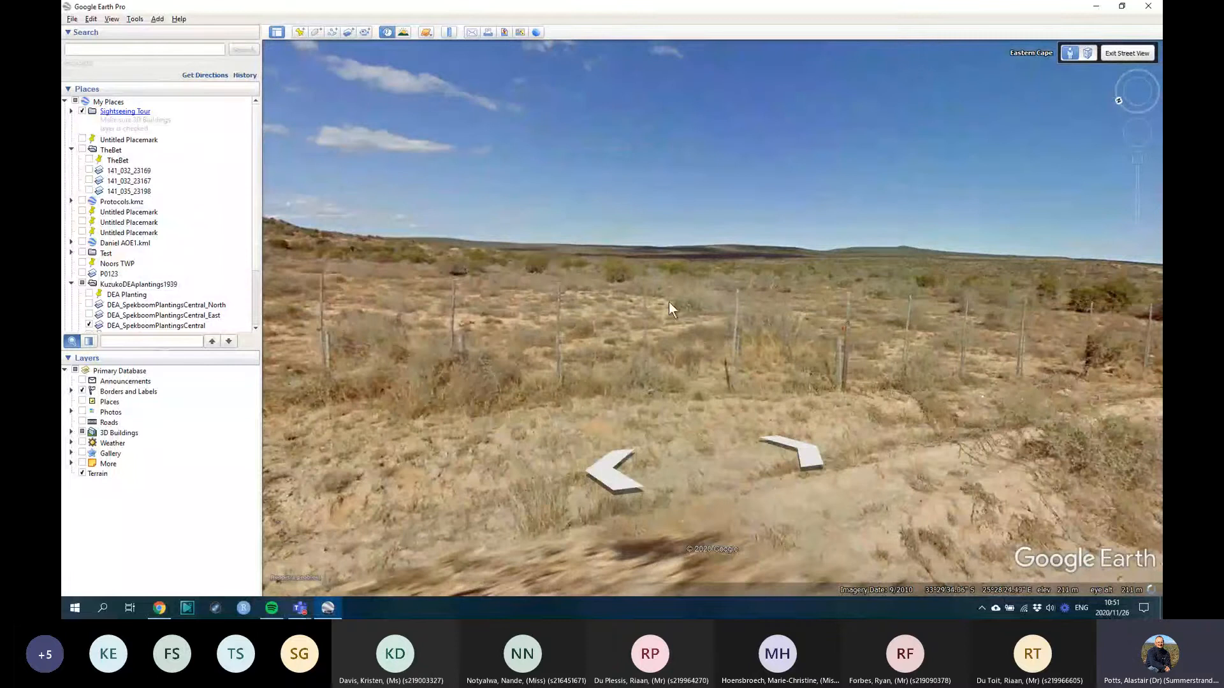
left_click_drag(461, 294, 575, 300)
left_click_drag(386, 296, 640, 296)
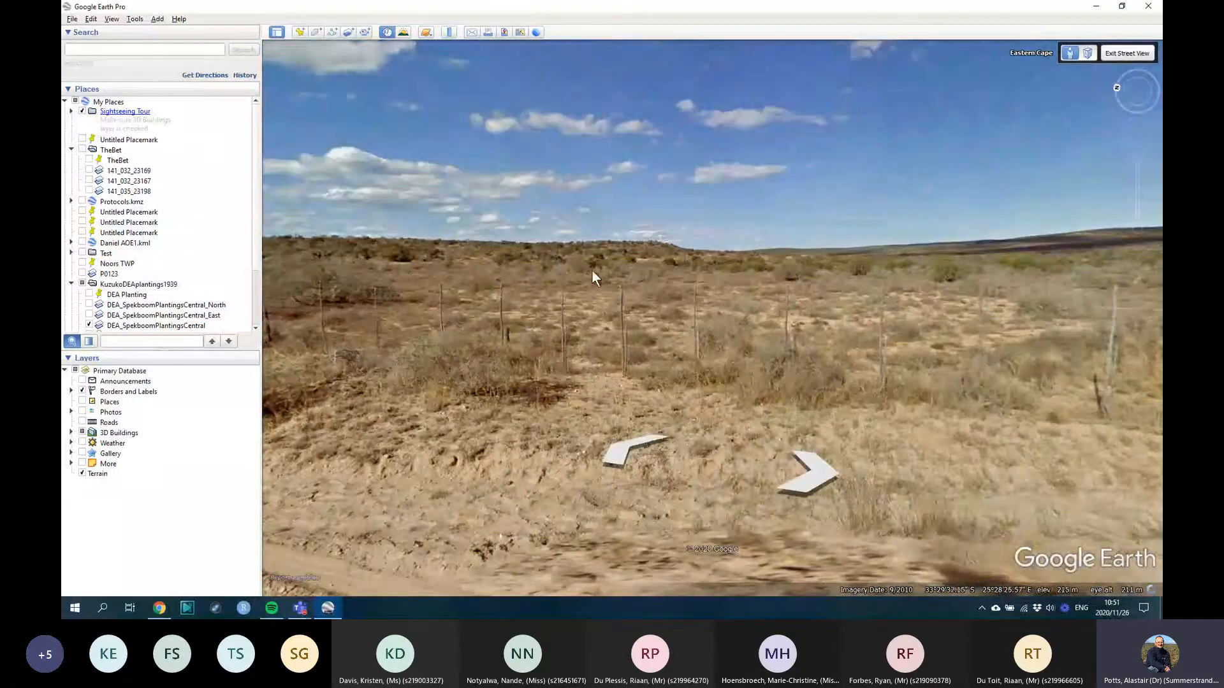
left_click_drag(411, 239, 464, 247)
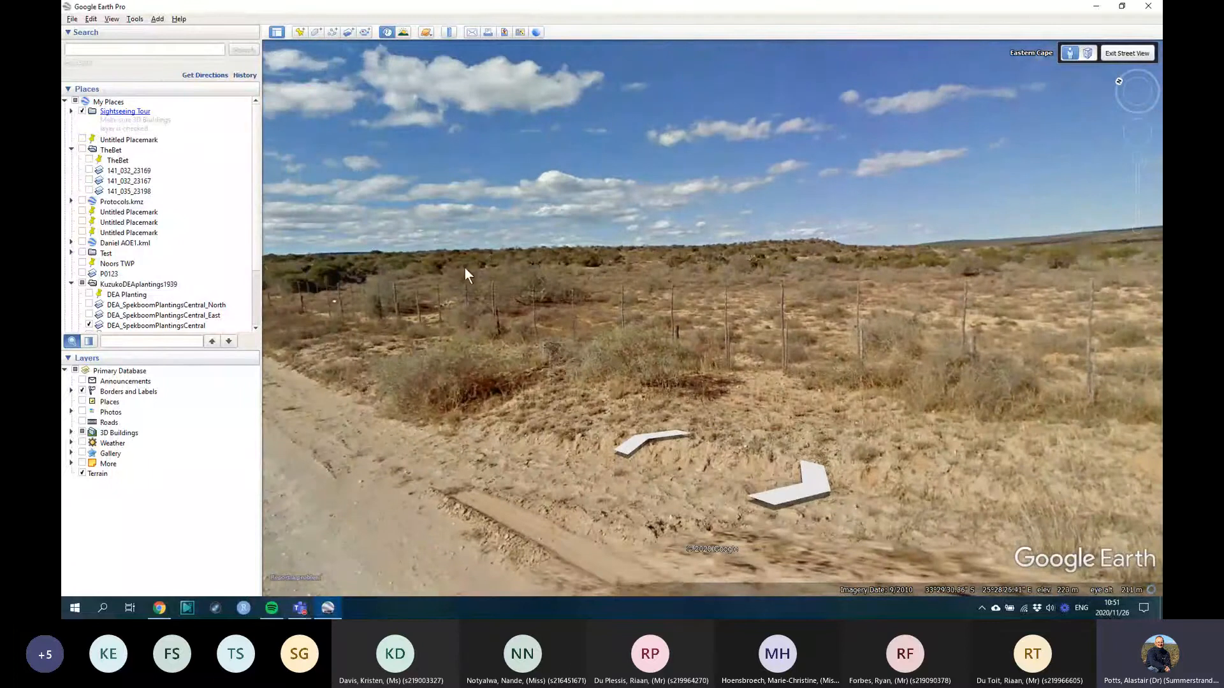
Step: Exit Street View and return to an overhead view of the road and surrounding land
left_click(1120, 55)
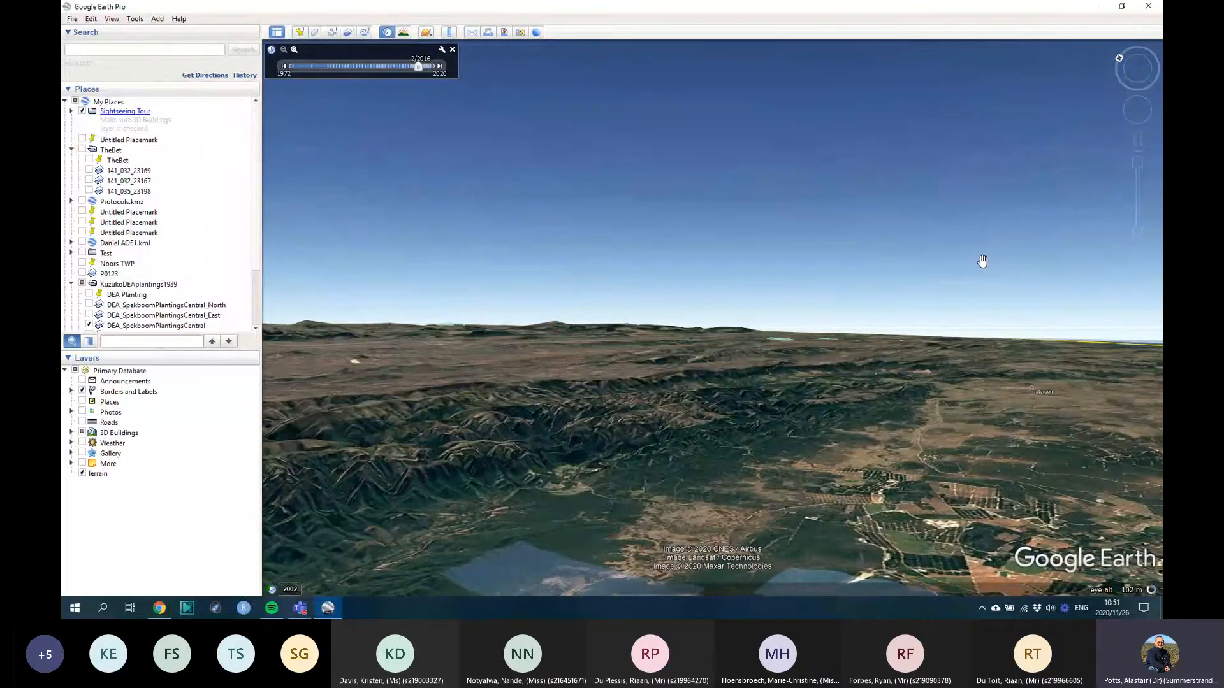
scroll(983, 261, "down", 5)
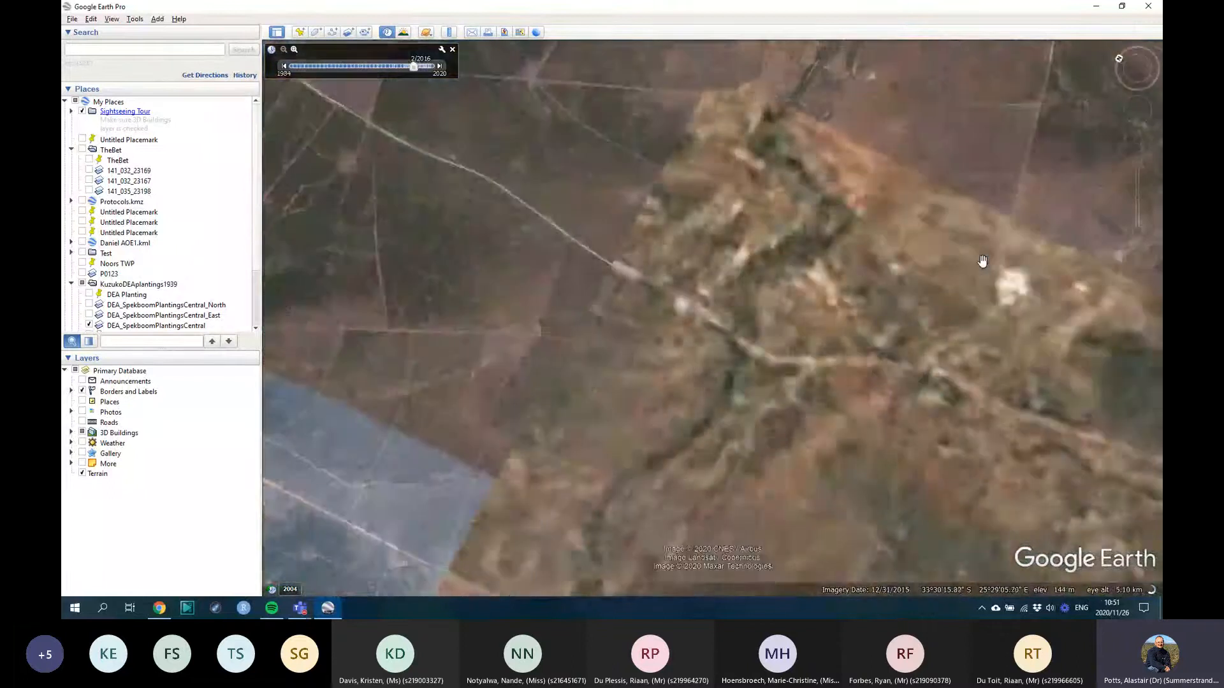
Step: Orient the view to north and inspect the gravel road's river crossing at close range and in a tilted view
key("n")
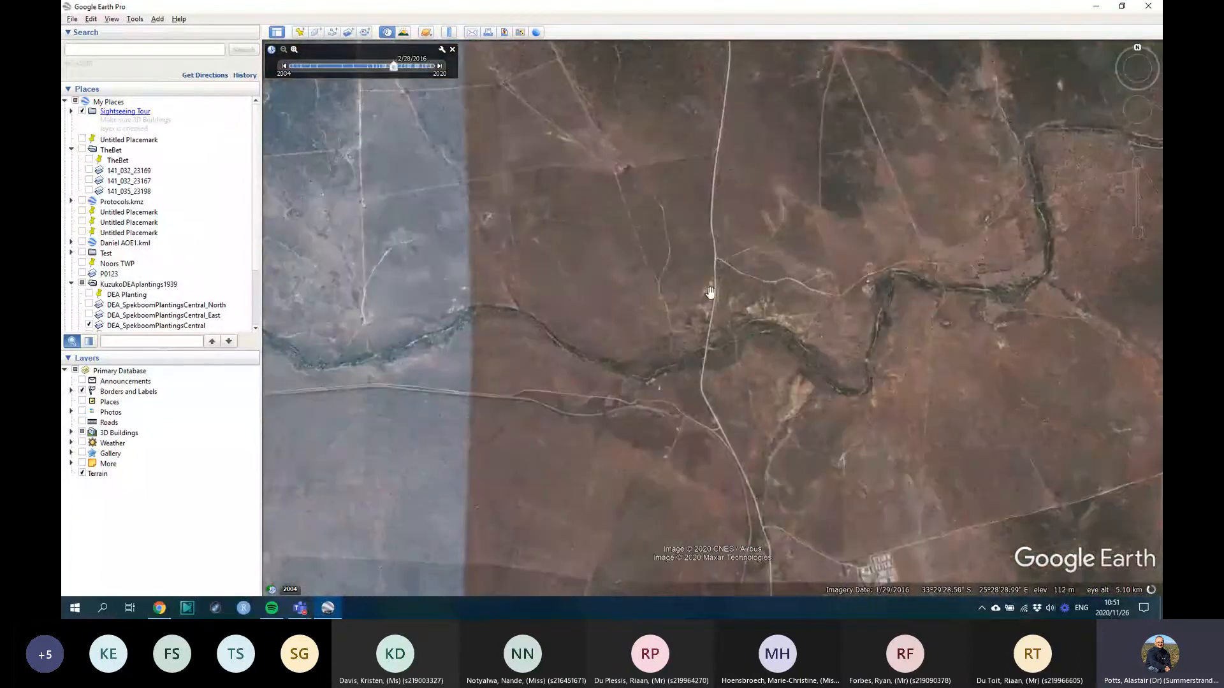
scroll(714, 344, "up", 5)
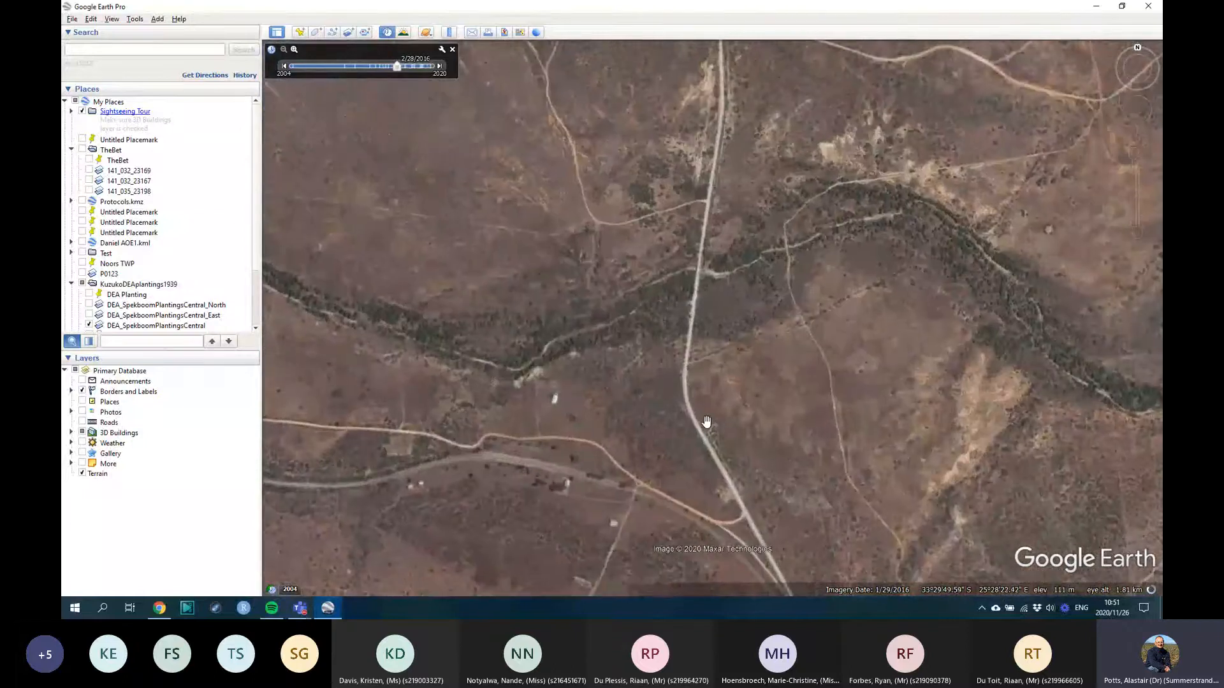
scroll(706, 422, "up", 3)
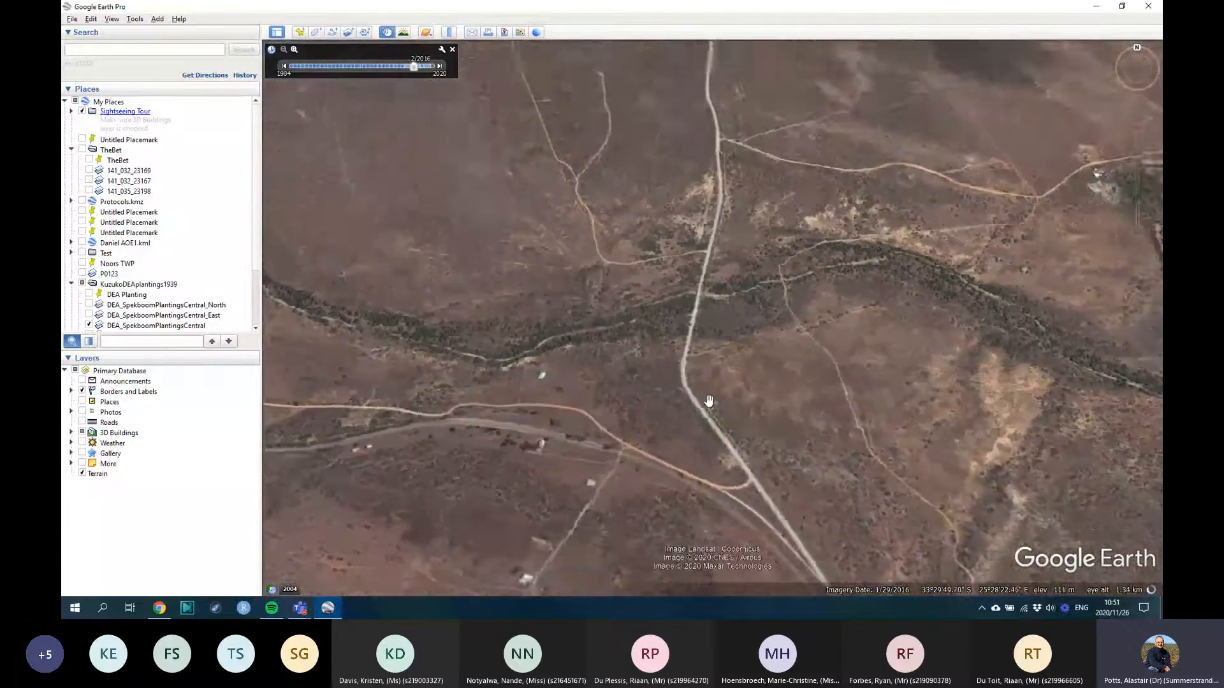
scroll(714, 357, "up", 4)
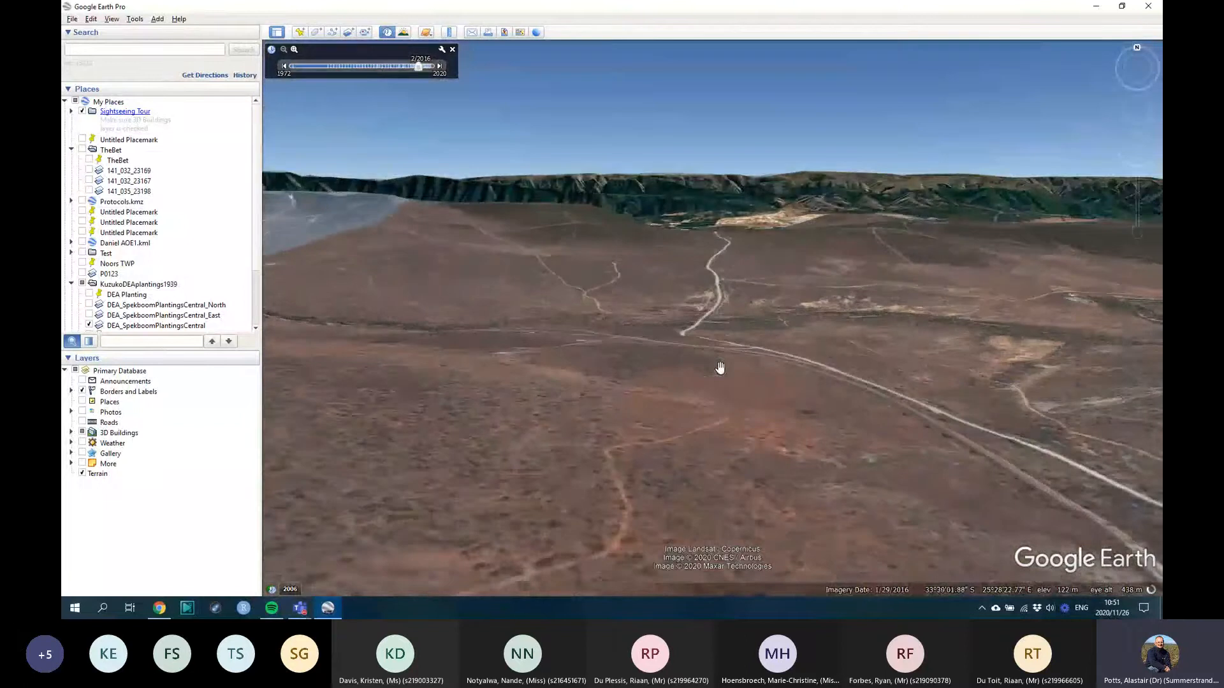
scroll(720, 322, "up", 3)
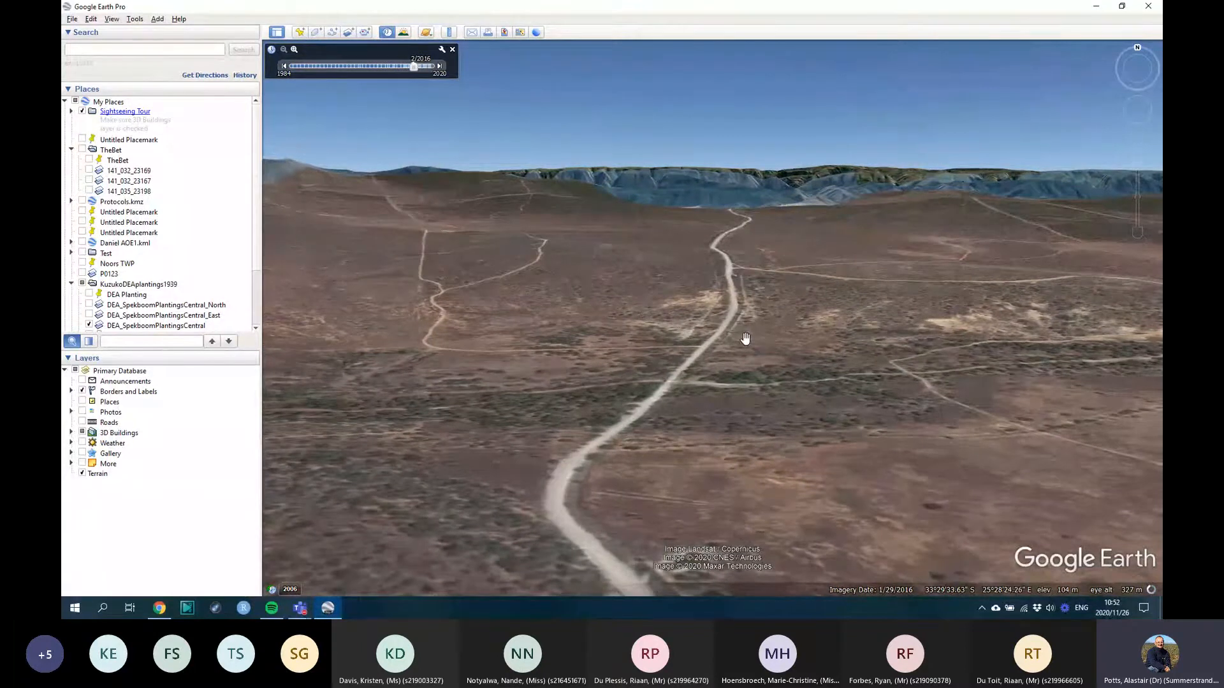
Step: Follow the road north and examine the vegetation contrast along the edge of the dense, dark bush block east of it
scroll(746, 339, "down", 5)
scroll(795, 380, "down", 3)
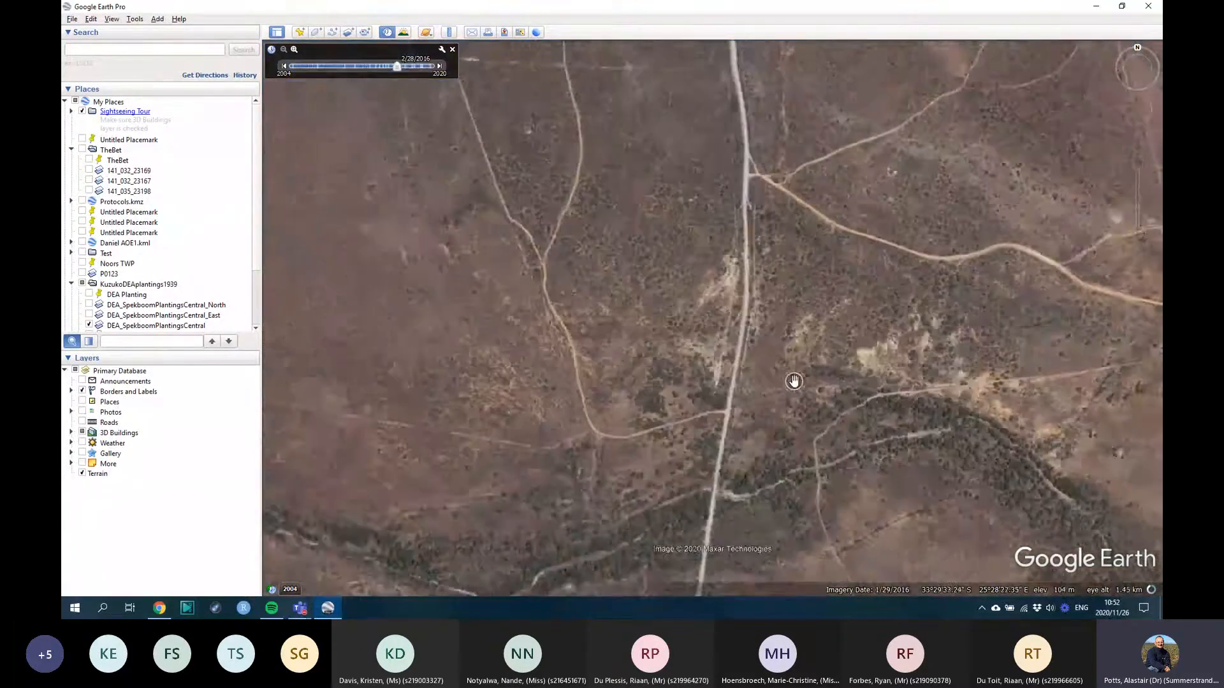
scroll(804, 359, "down", 2)
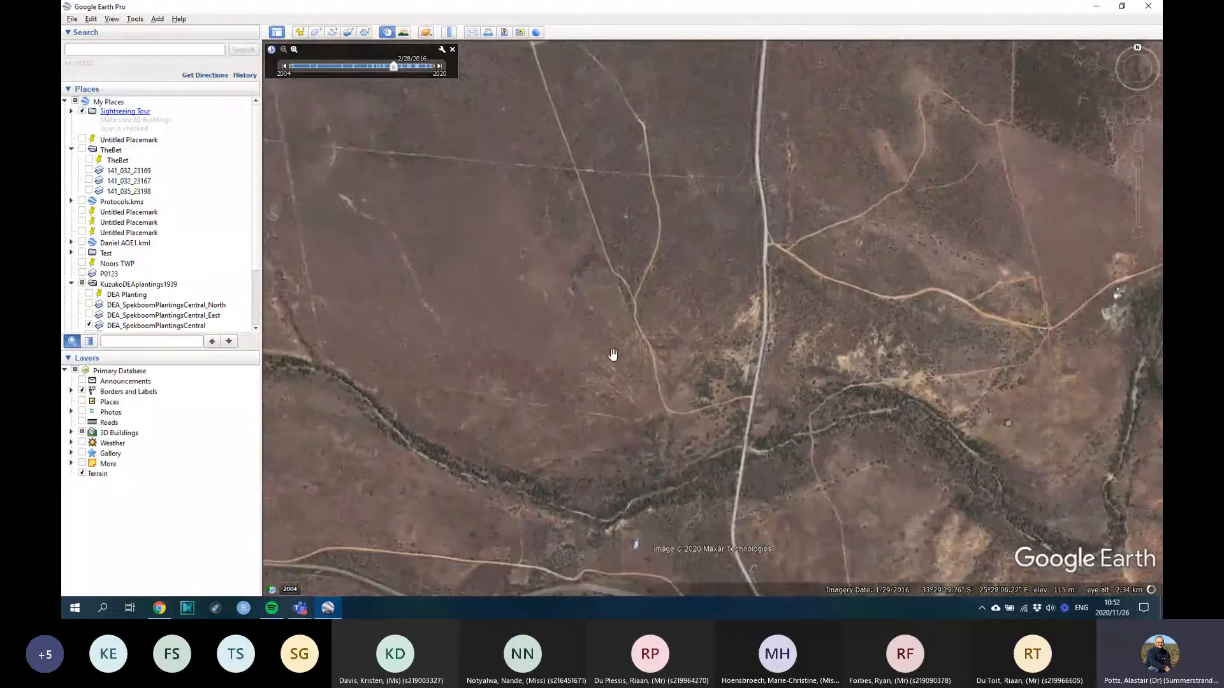
scroll(729, 382, "up", 3)
scroll(832, 468, "down", 3)
left_click_drag(820, 282, 786, 369)
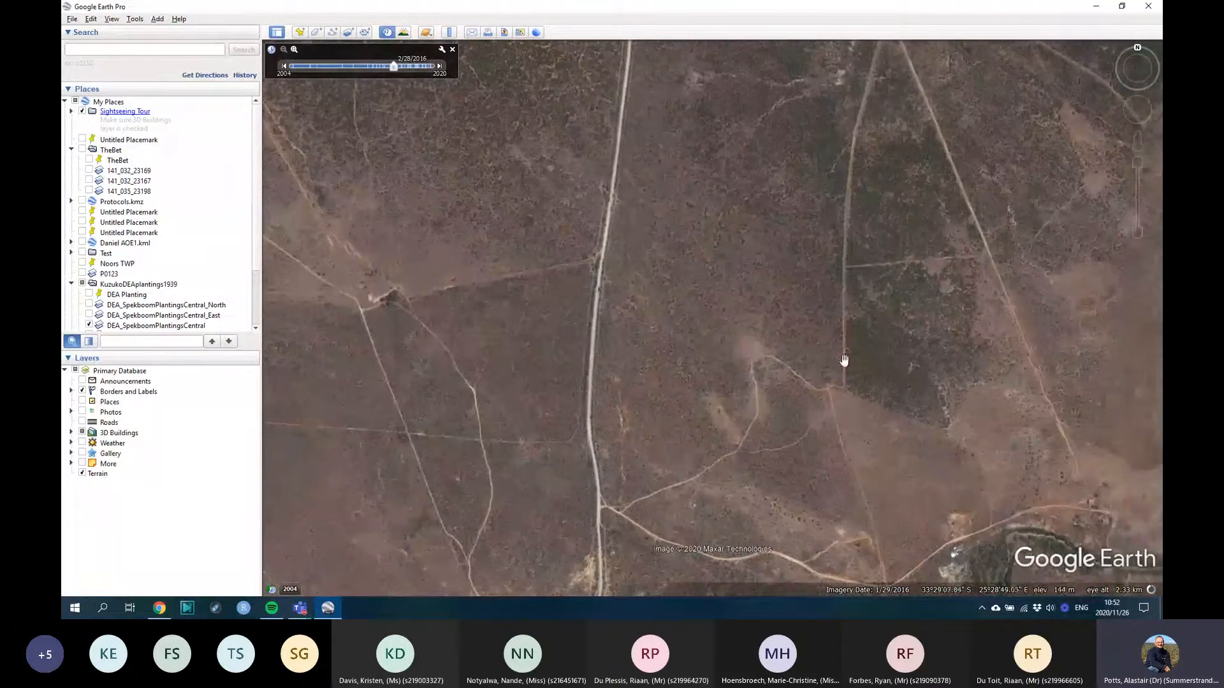
scroll(888, 408, "up", 2)
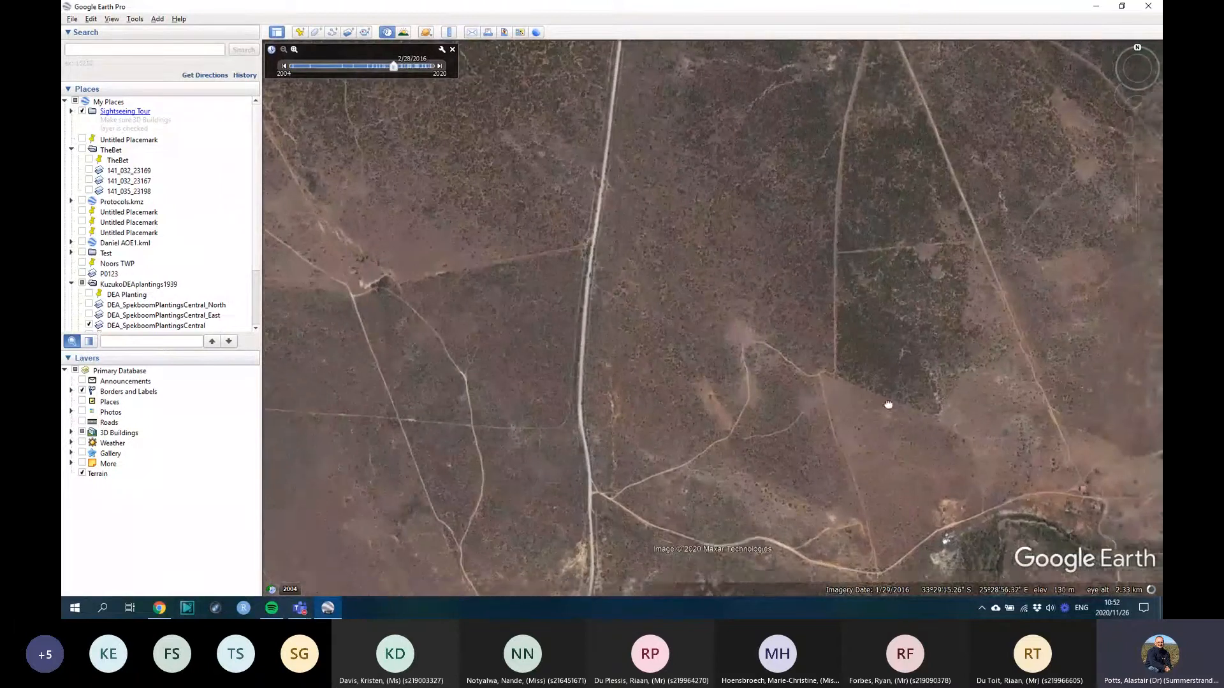
scroll(836, 356, "up", 1)
scroll(835, 354, "up", 2)
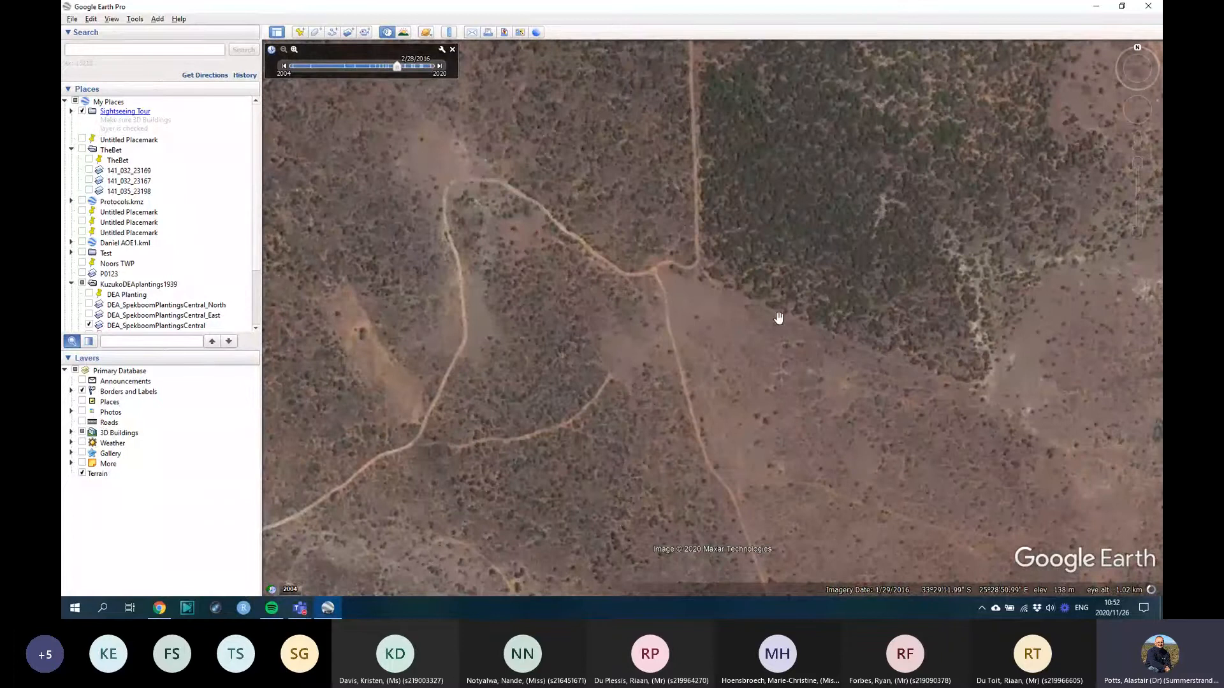
Step: Survey the bush block in its wider setting of road, farm tracks and winding river
scroll(824, 261, "down", 2)
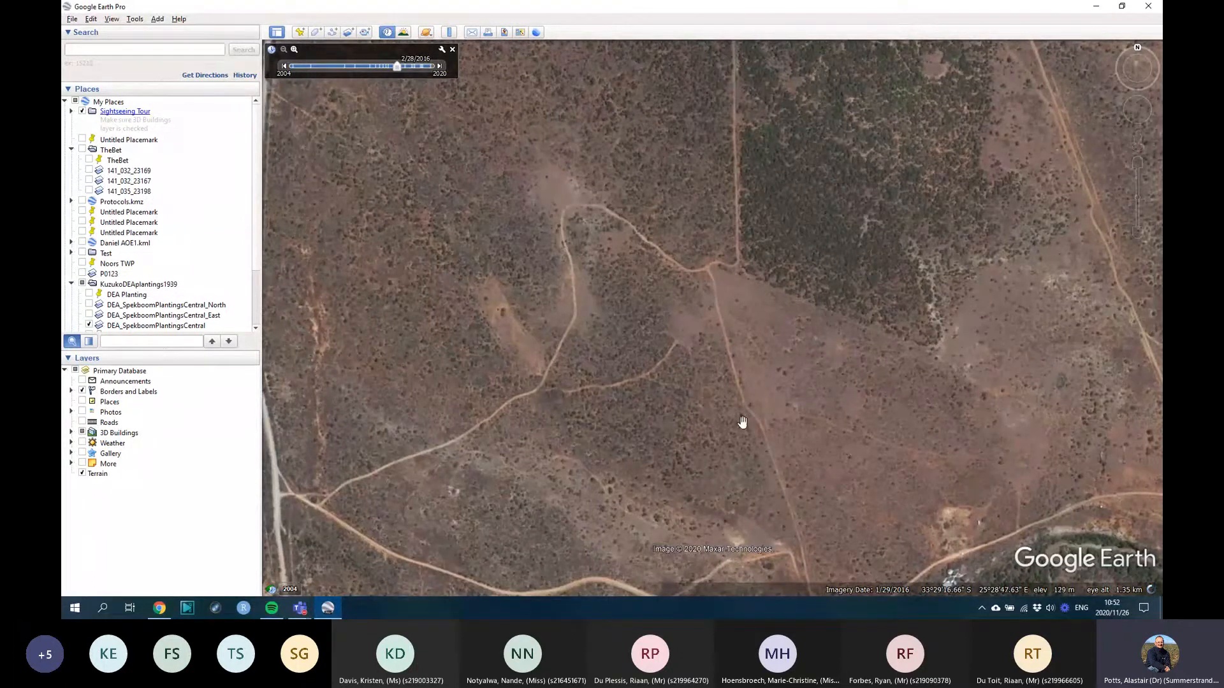
scroll(791, 383, "down", 1)
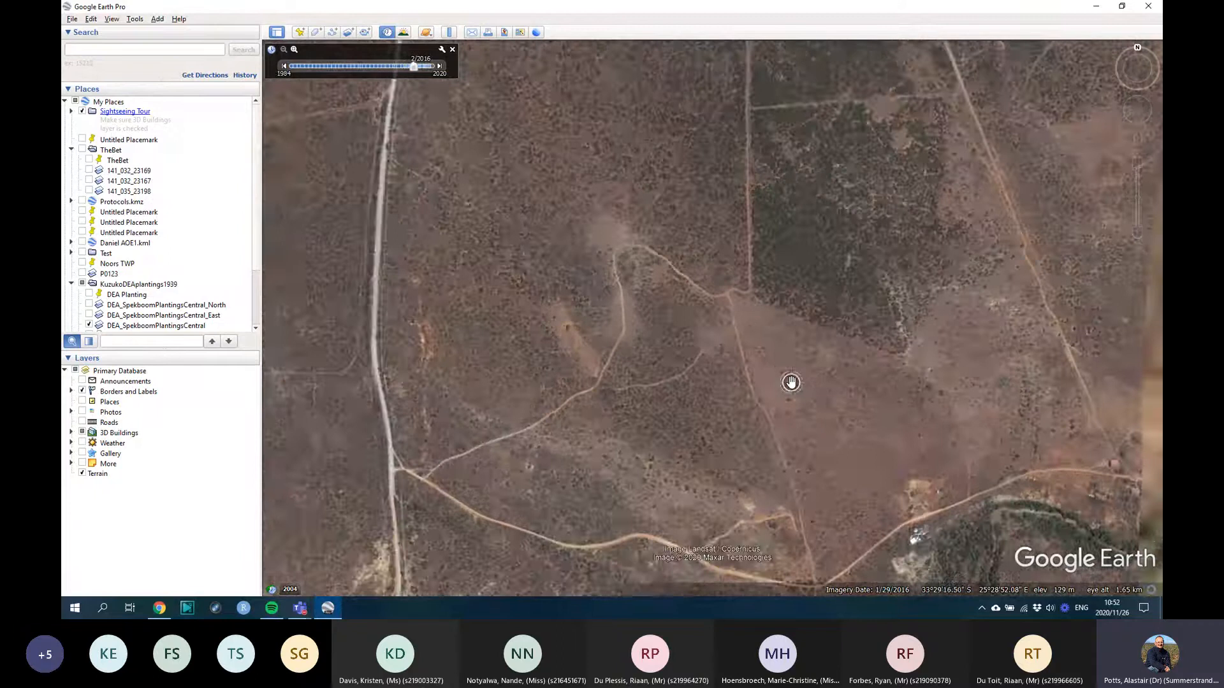
scroll(797, 265, "down", 1)
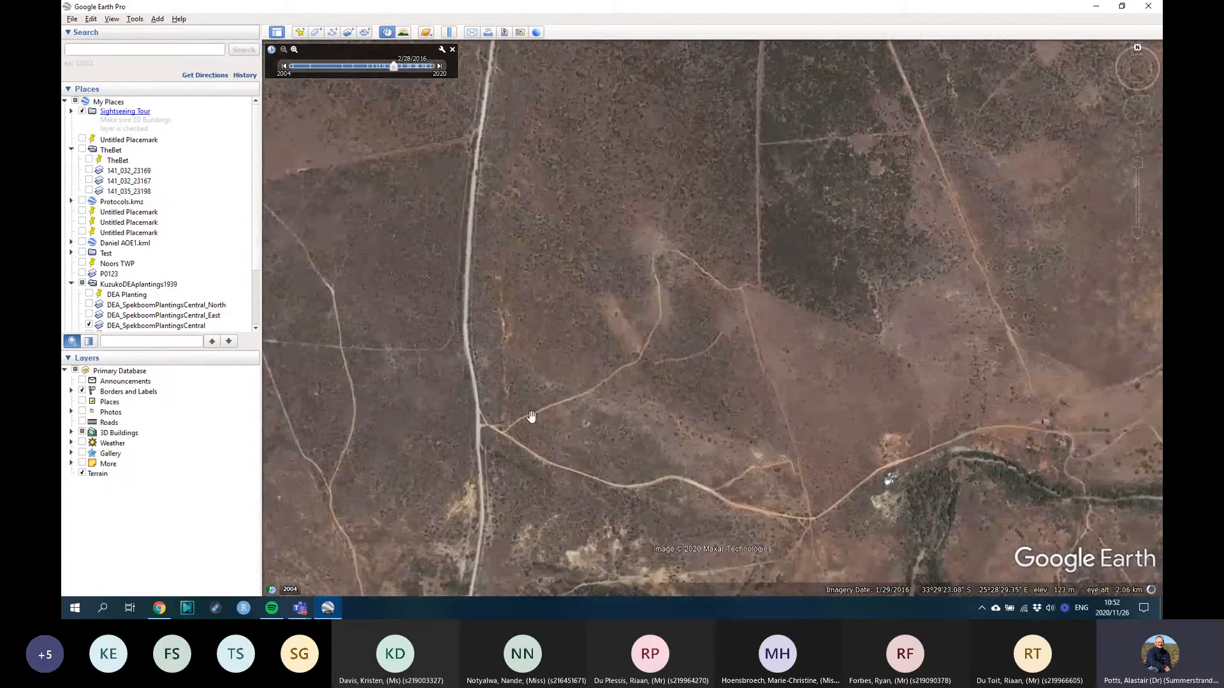
left_click_drag(496, 473, 555, 428)
scroll(556, 427, "down", 4)
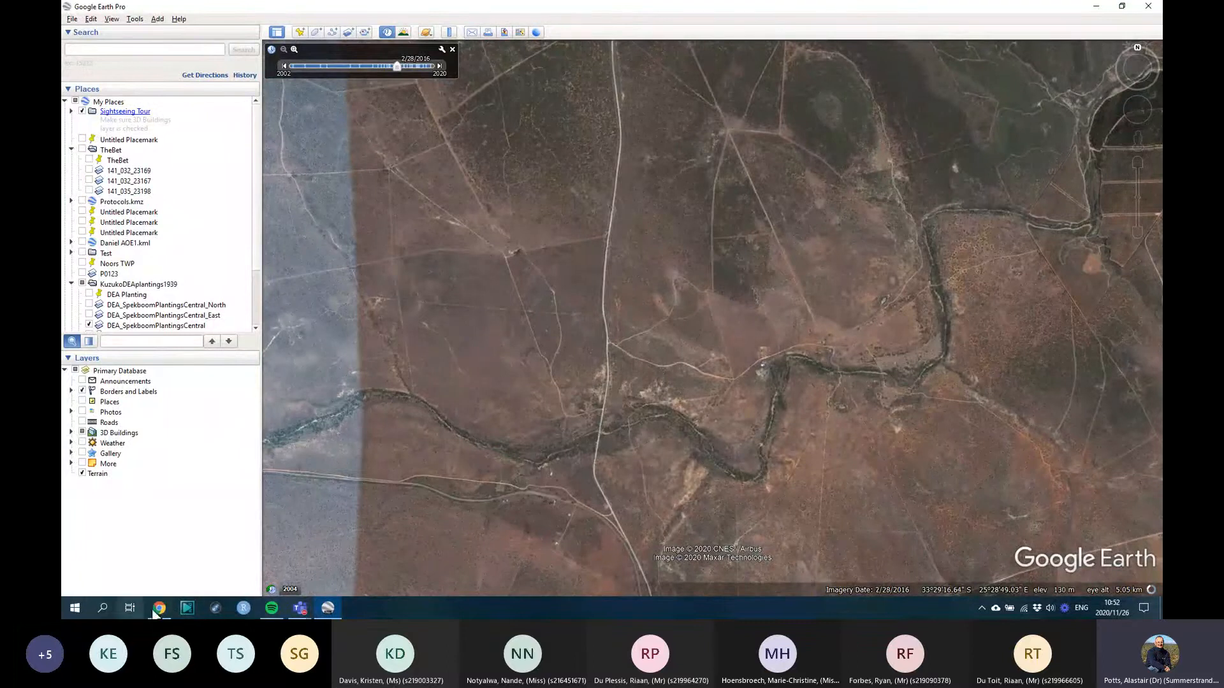
Step: Switch to the Assignment 4 document in Chrome and find Appendix B on importing 193X aerial photos
mouse_move(159, 609)
left_click(477, 319)
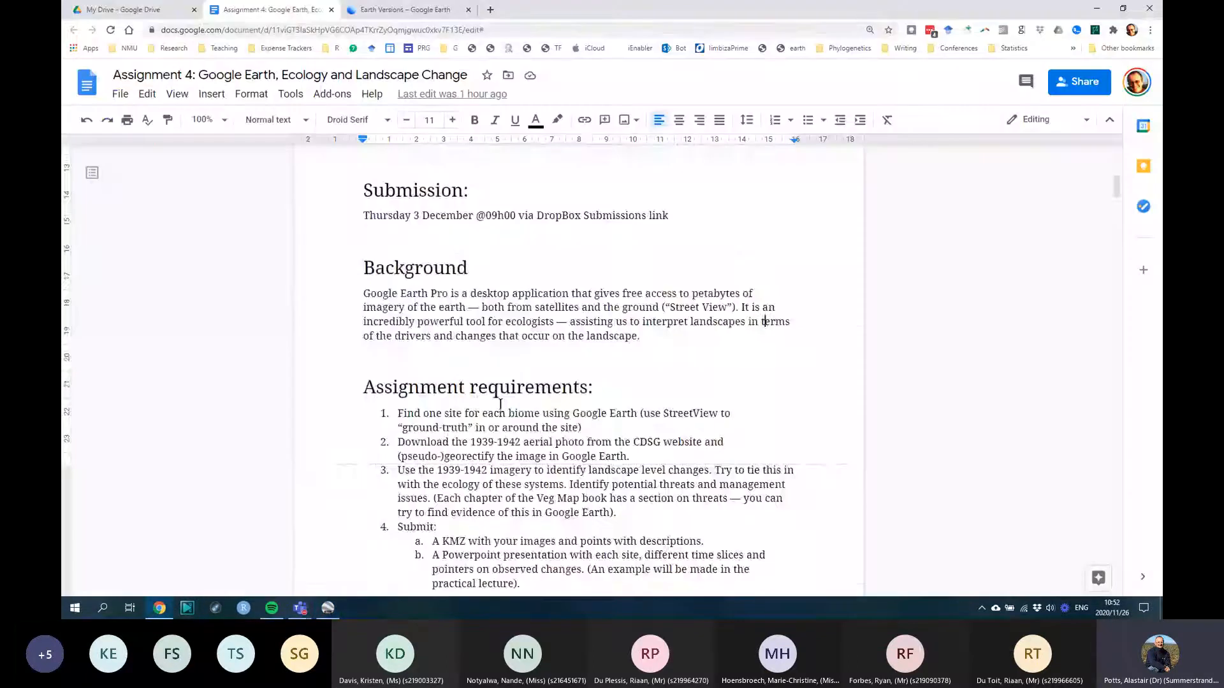
scroll(501, 404, "down", 20)
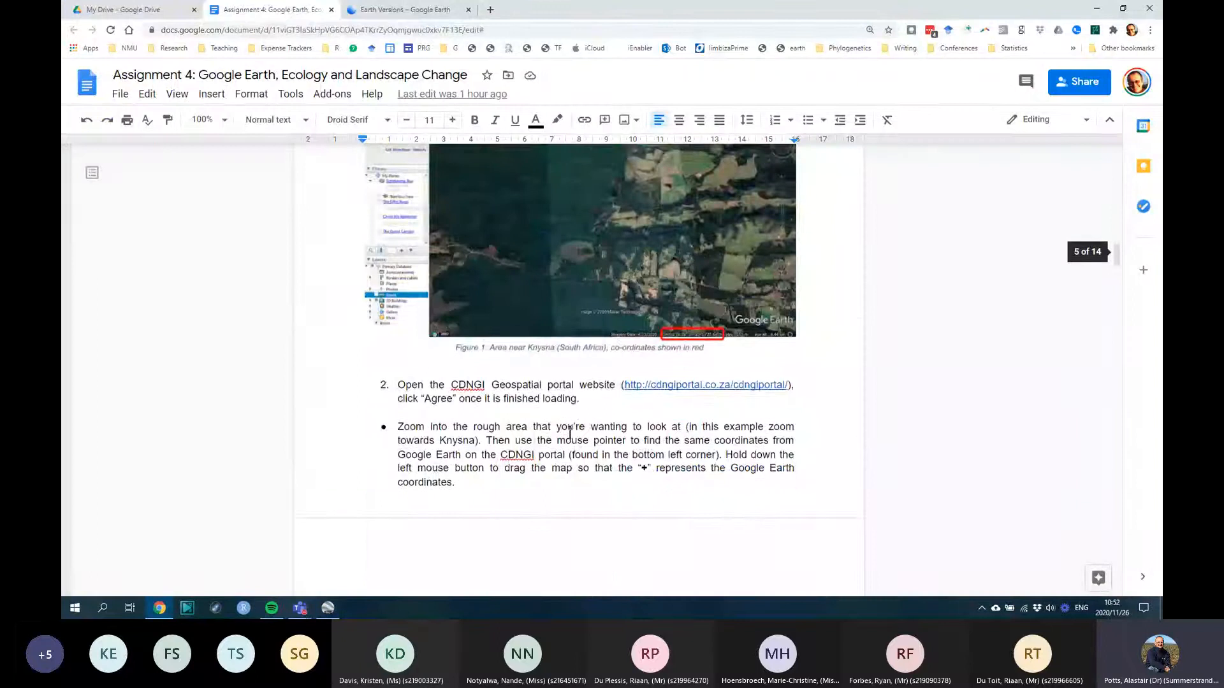
scroll(570, 434, "up", 8)
scroll(485, 351, "down", 4)
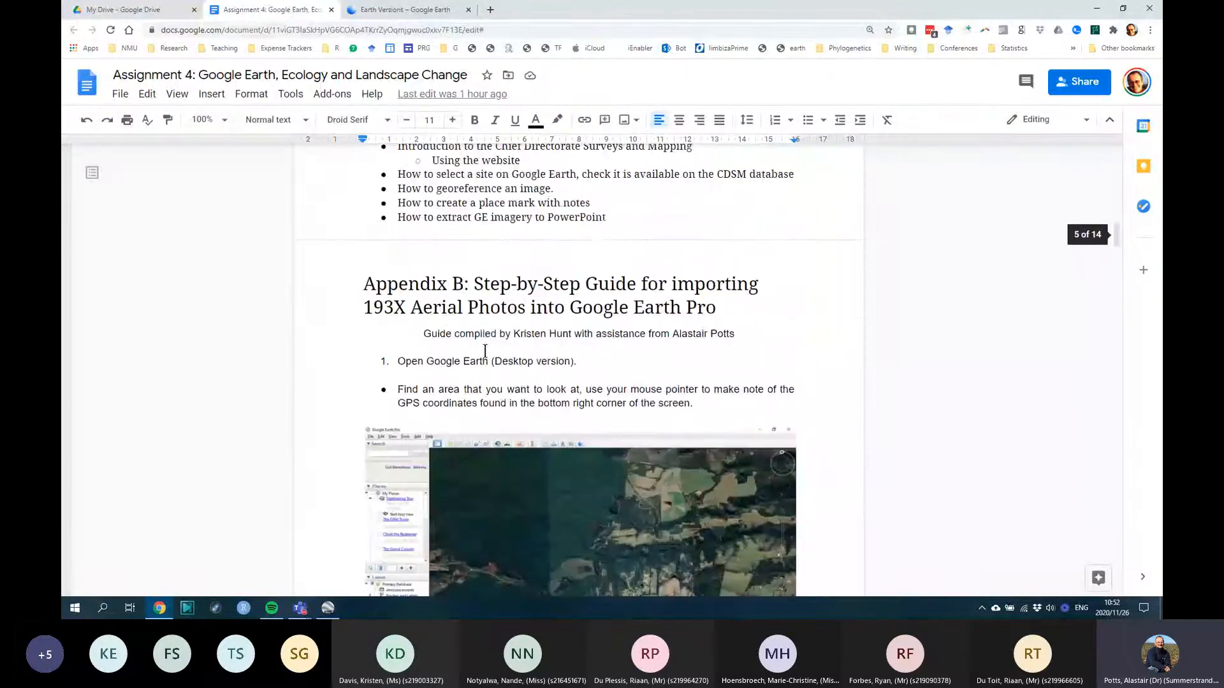
Step: Read Appendix B's title, credits and first instructions on noting GPS coordinates and opening the CDNGI Geospatial portal
left_click_drag(459, 333, 737, 334)
scroll(510, 244, "down", 3)
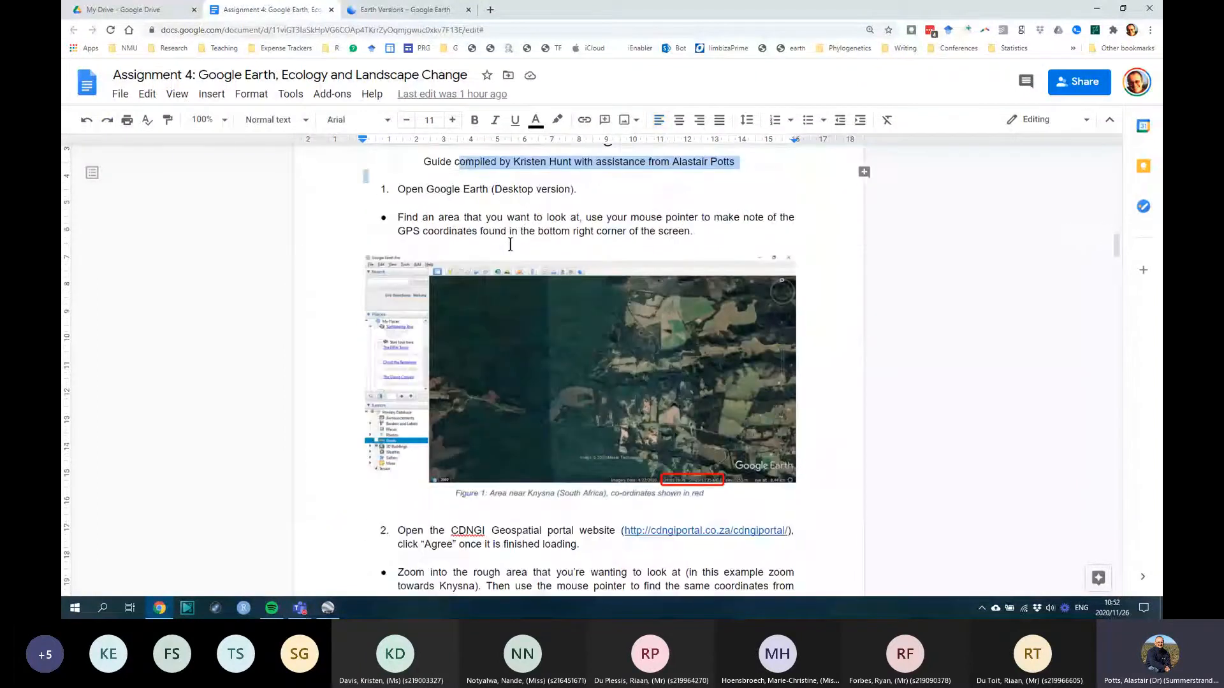
left_click(514, 235)
scroll(549, 287, "up", 2)
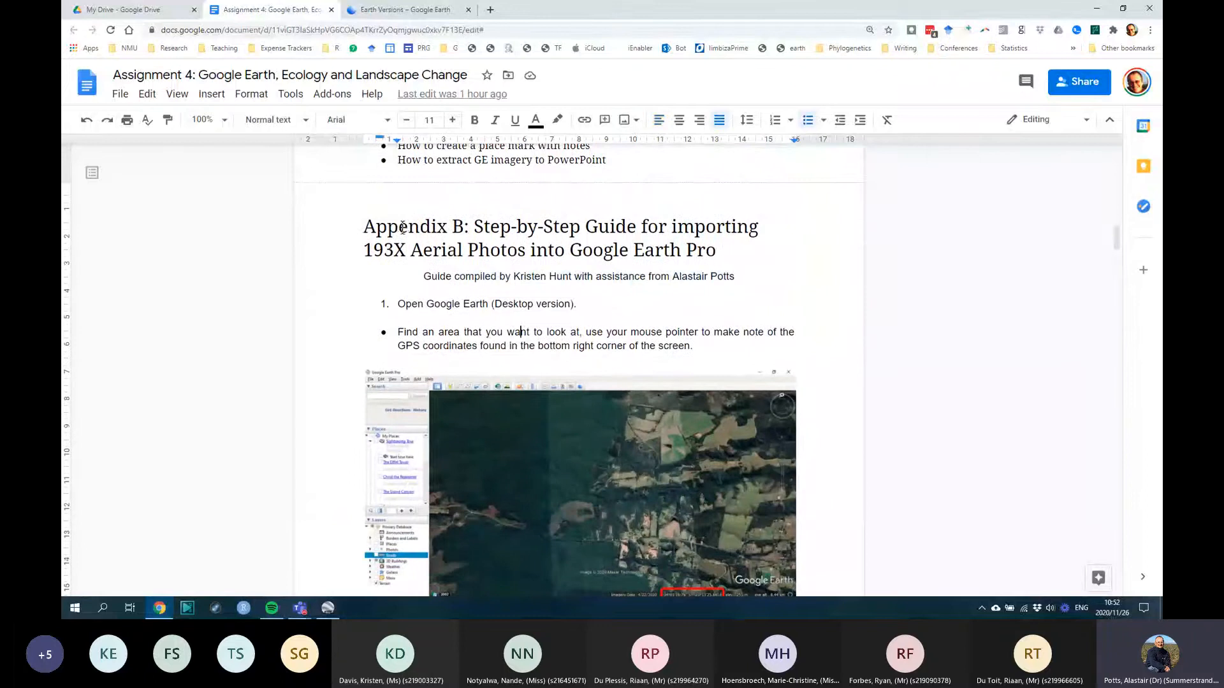
left_click_drag(371, 220, 713, 250)
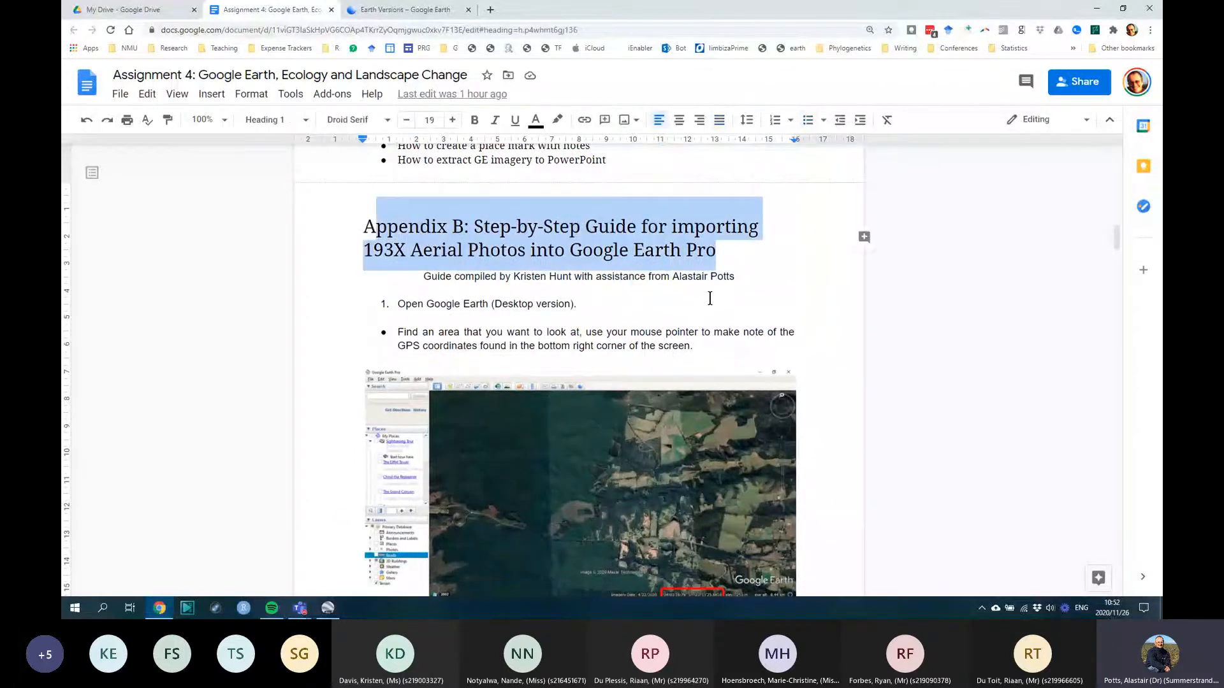
scroll(708, 299, "down", 1)
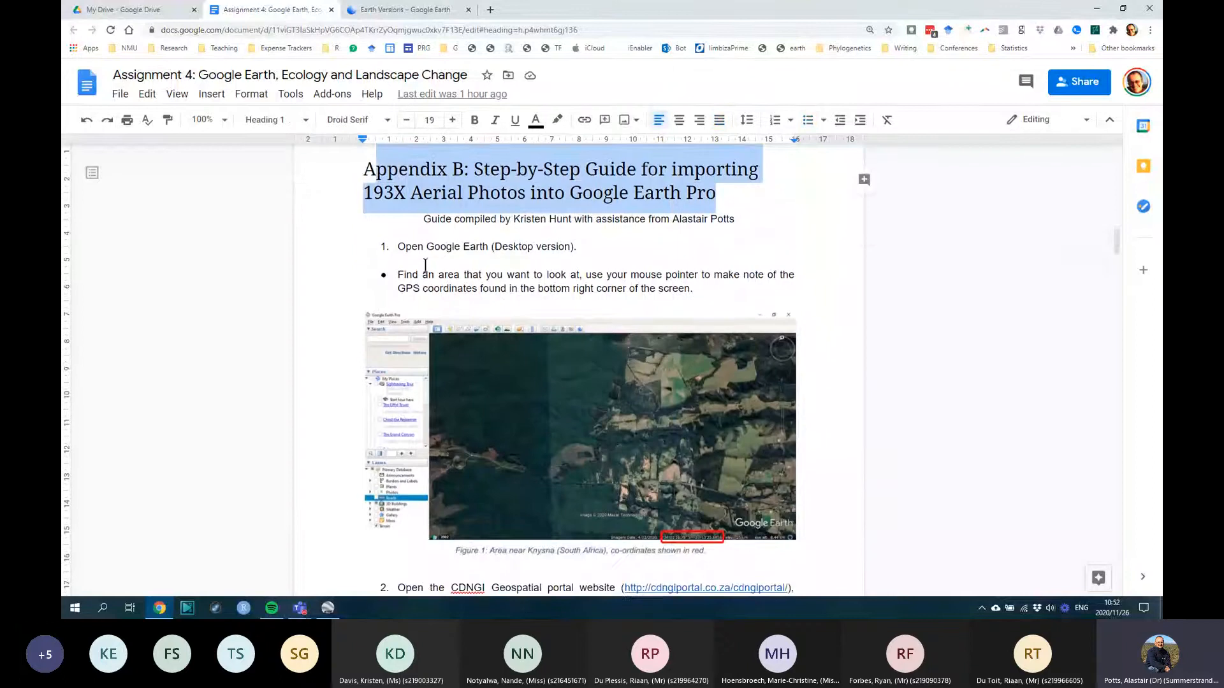
scroll(650, 281, "down", 3)
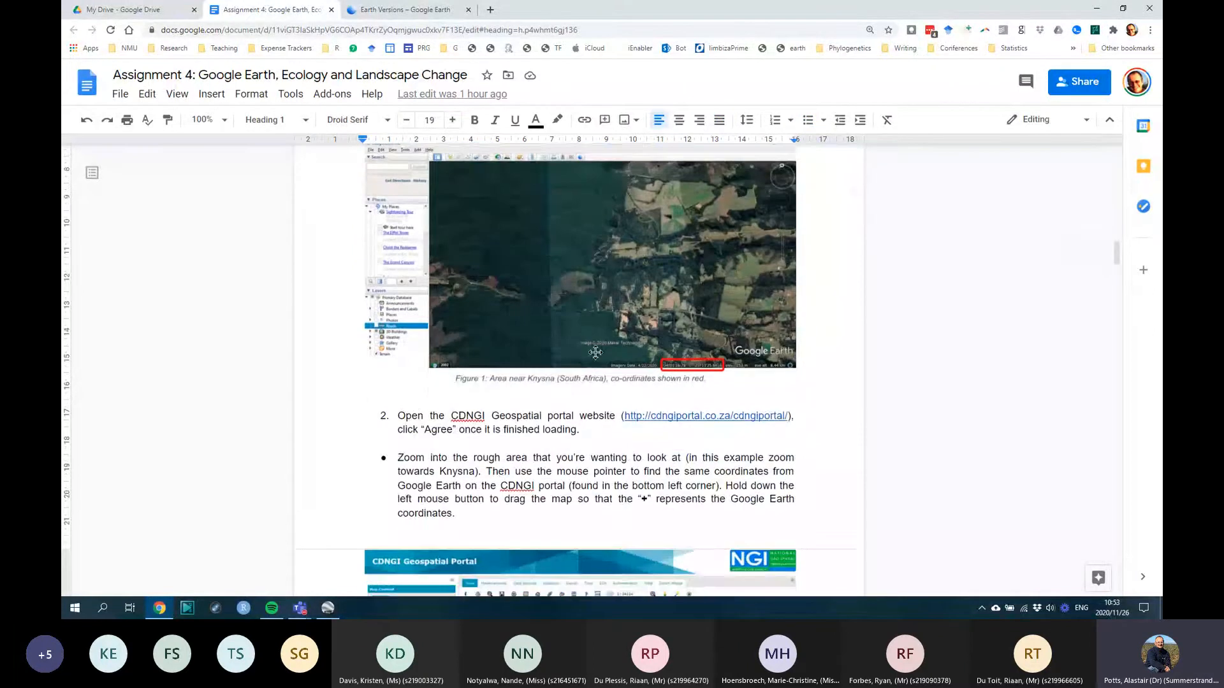
scroll(594, 354, "up", 3)
left_click(530, 291)
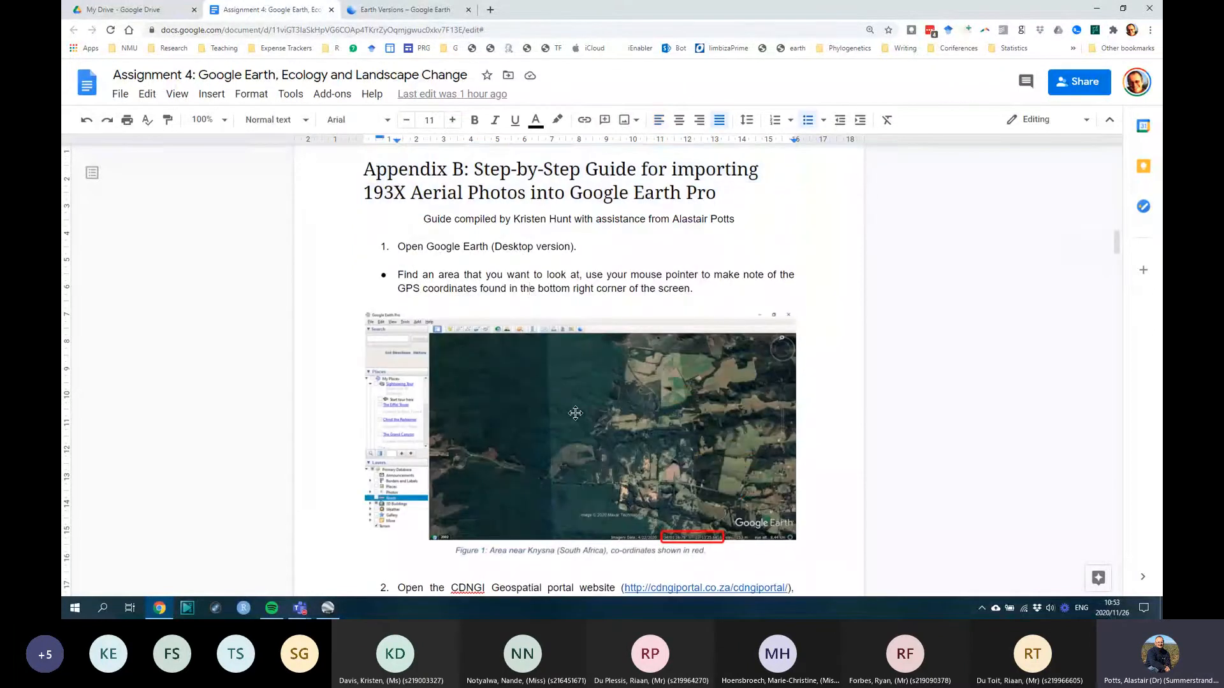
scroll(576, 413, "down", 3)
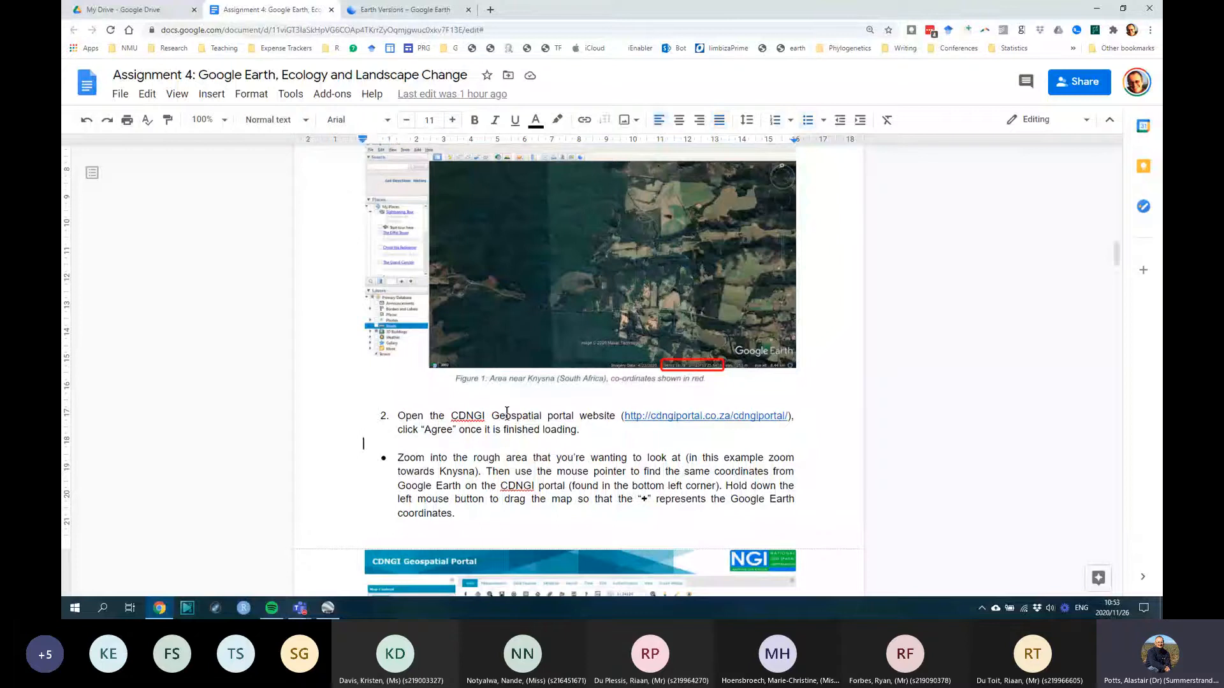
Step: Open the CDNGI Geospatial Portal from the link in the guide and accept its licence notice
left_click(668, 421)
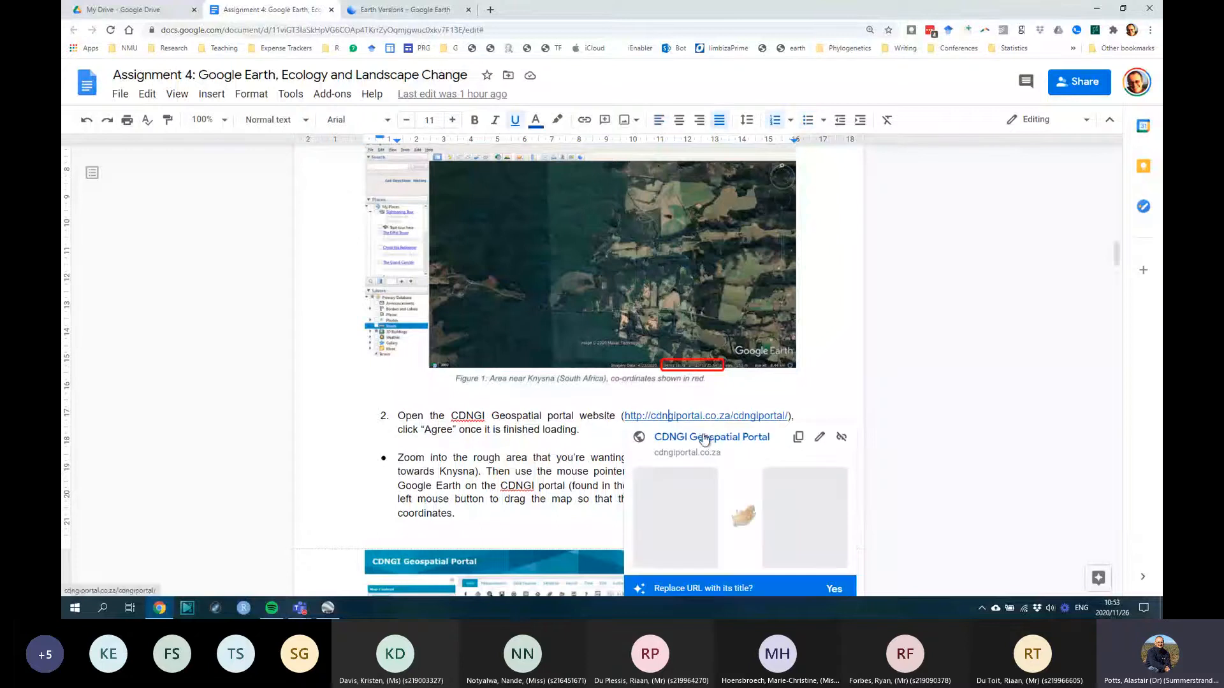
left_click(704, 436)
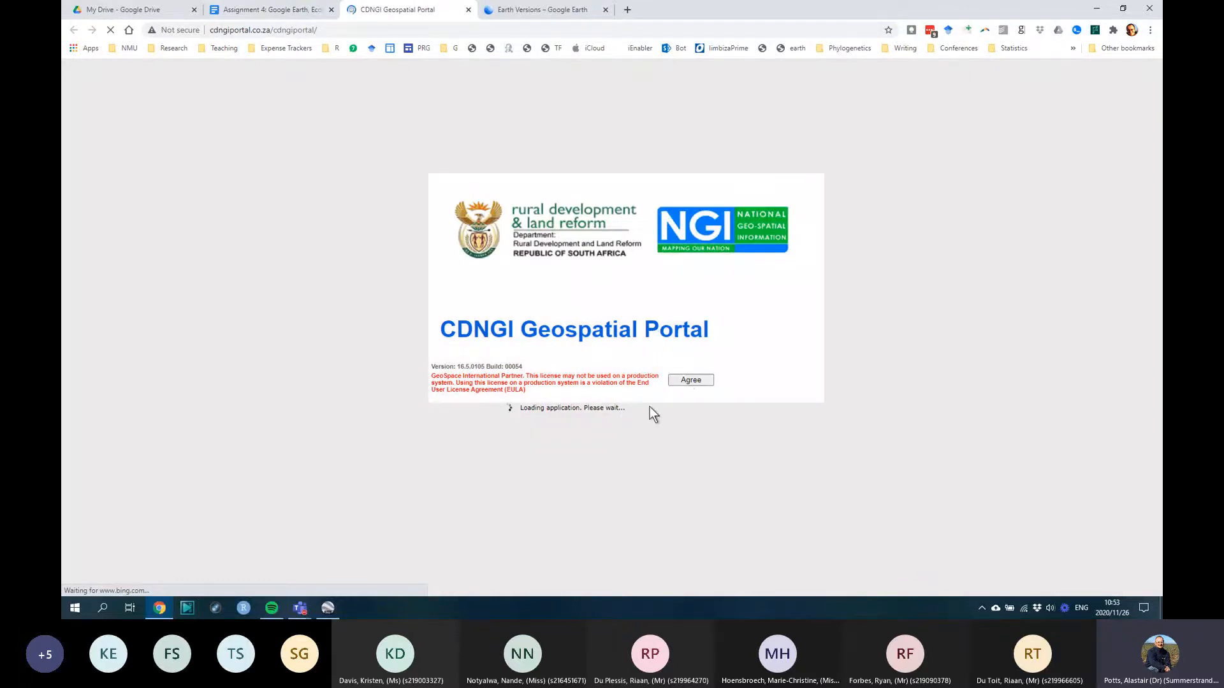
left_click(686, 380)
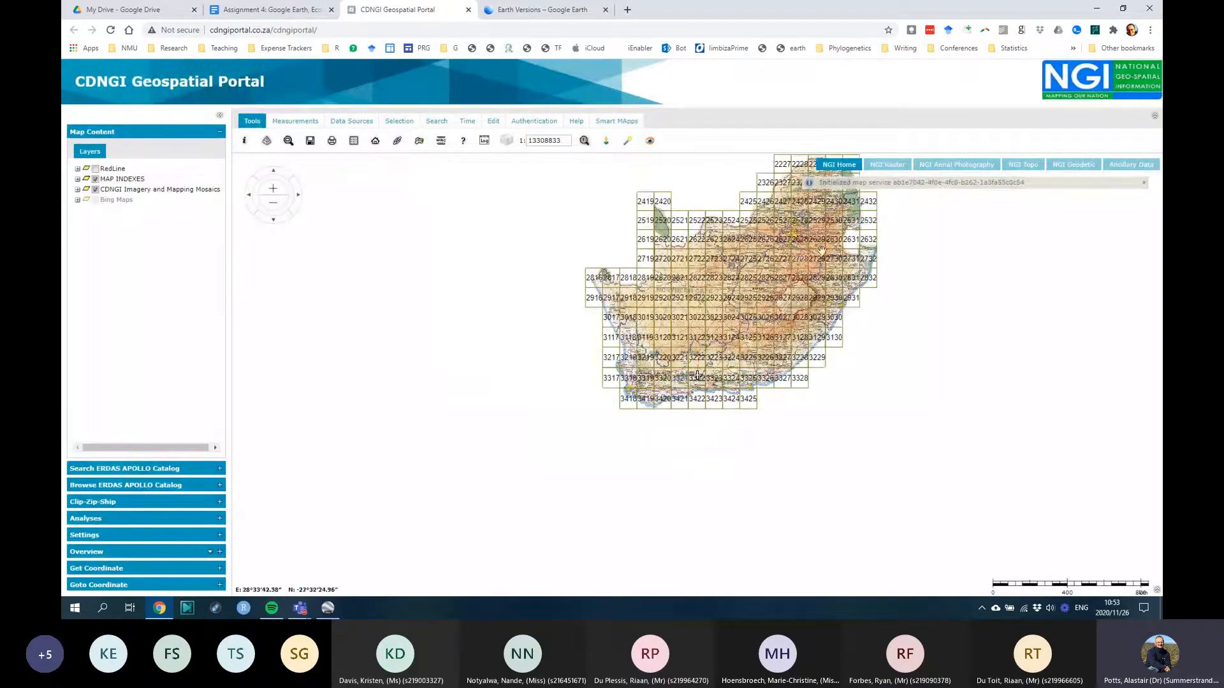
Step: Centre the map of South Africa in the portal and switch to the NGI Aerial Photography content
left_click_drag(918, 284, 870, 355)
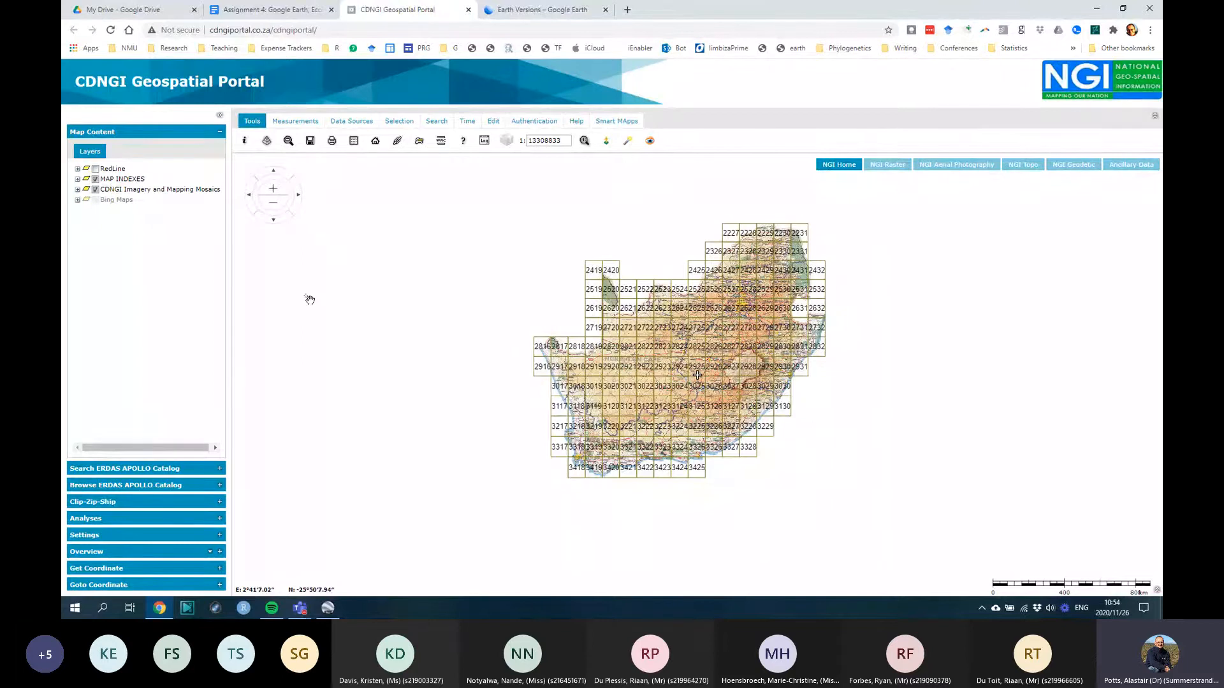
left_click_drag(946, 355, 915, 343)
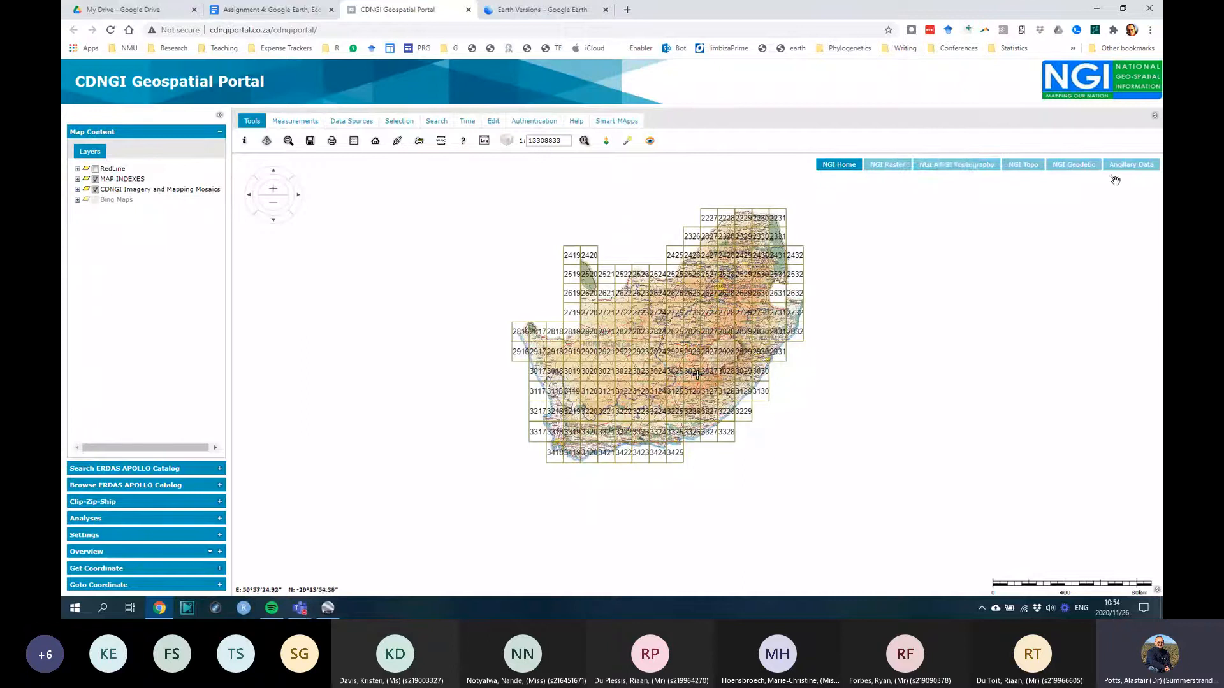
left_click(955, 168)
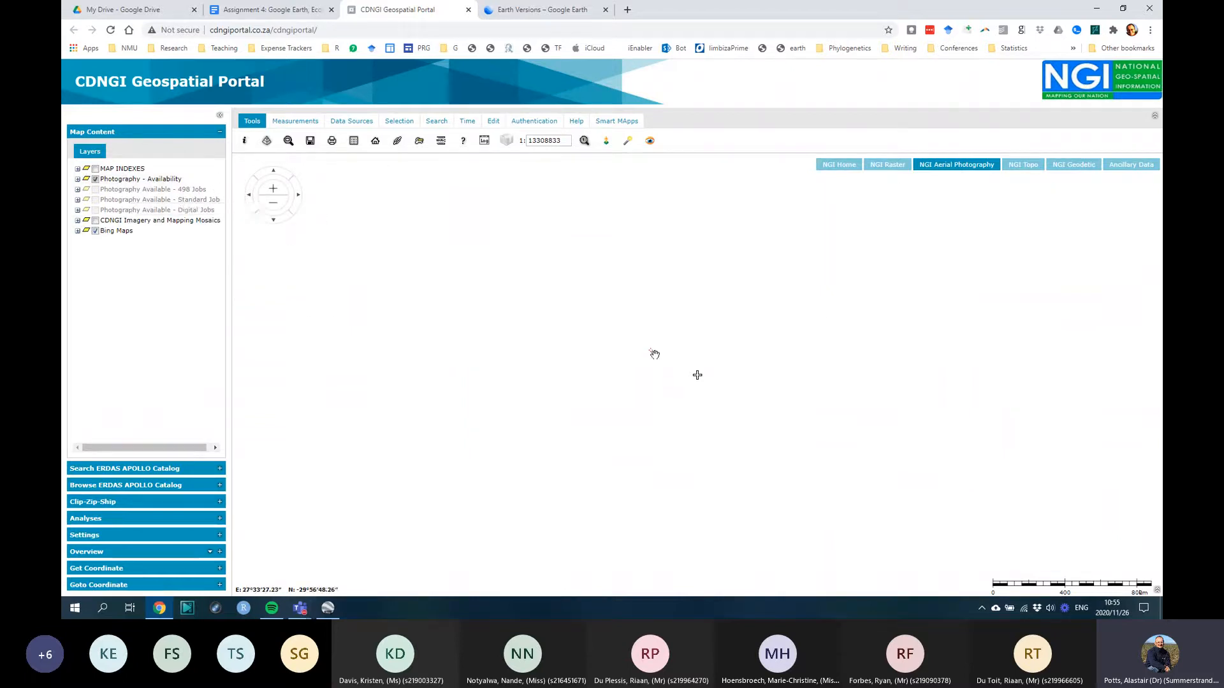
Step: Expand Photography - Availability down to Flight Plan - Standard Analogue and display the 1901 to 1911 coverage
left_click(78, 179)
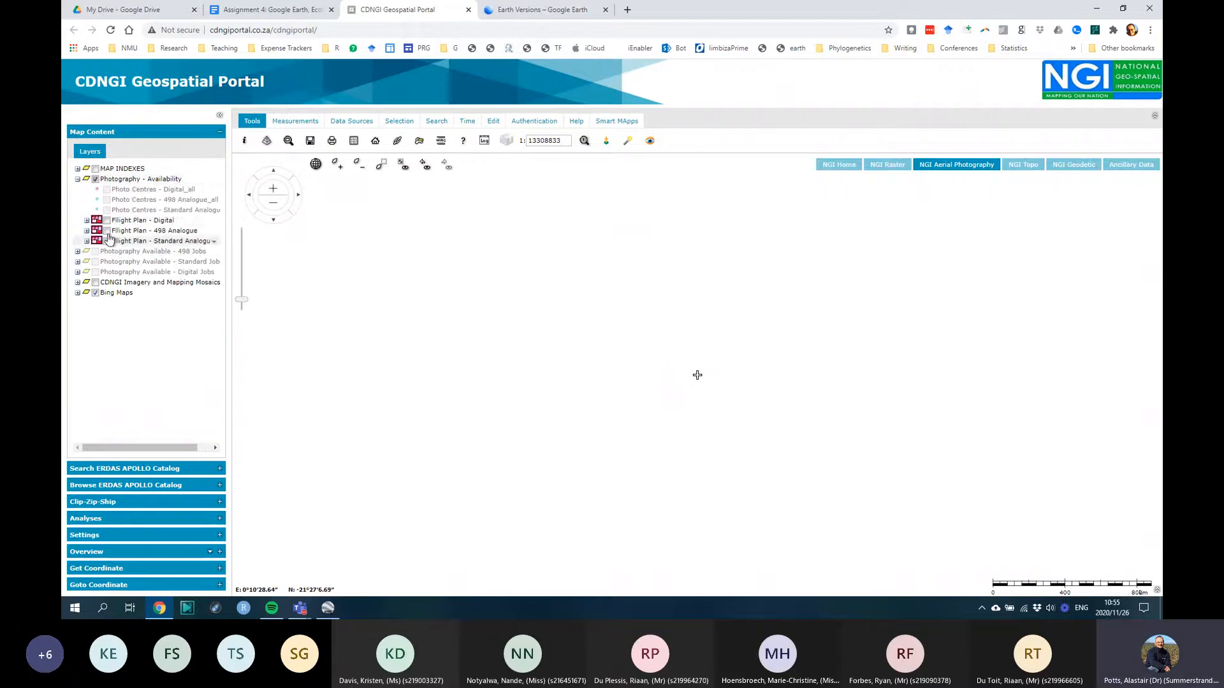
left_click(86, 242)
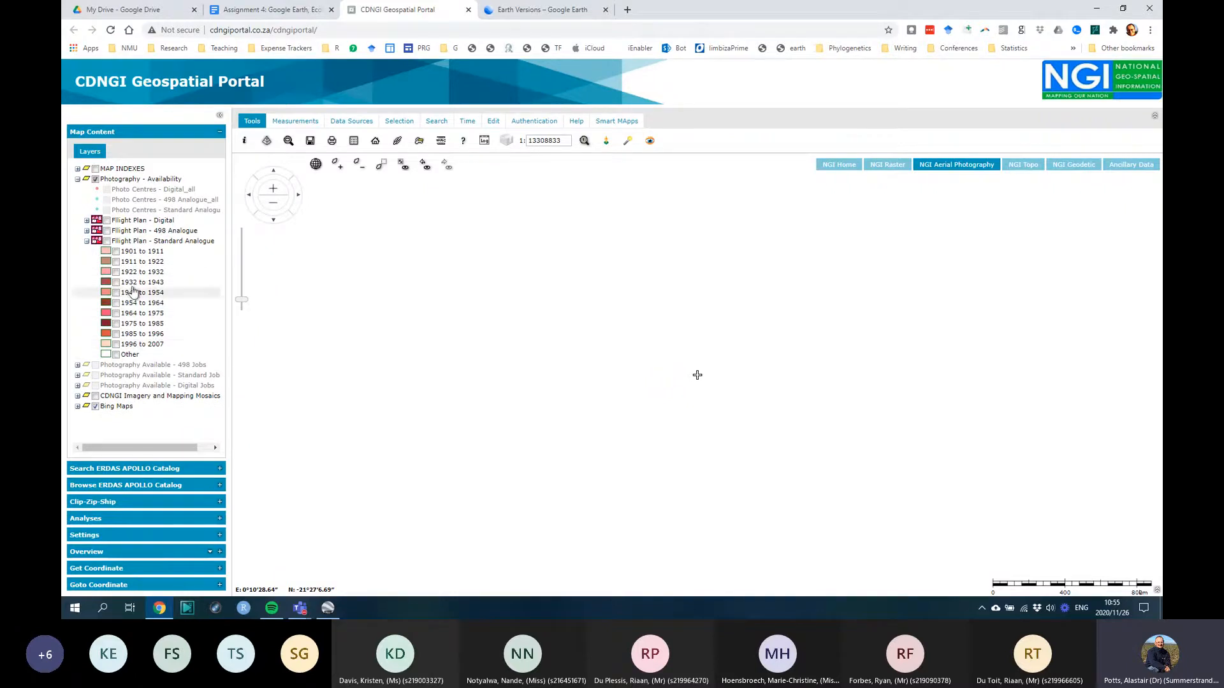
left_click(116, 251)
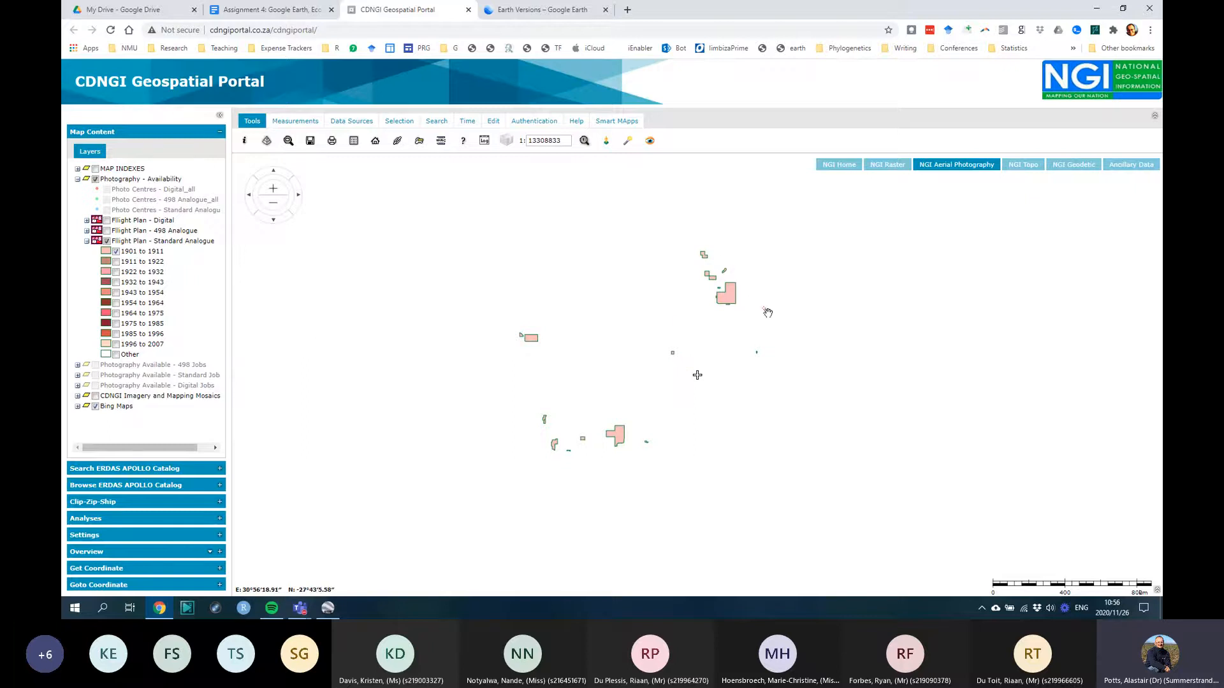
Step: Compare the 1901 to 1911, 1996 to 2007 and 1911 to 1922 standard analogue coverages, clearing each one after viewing it
mouse_move(730, 302)
left_click(115, 252)
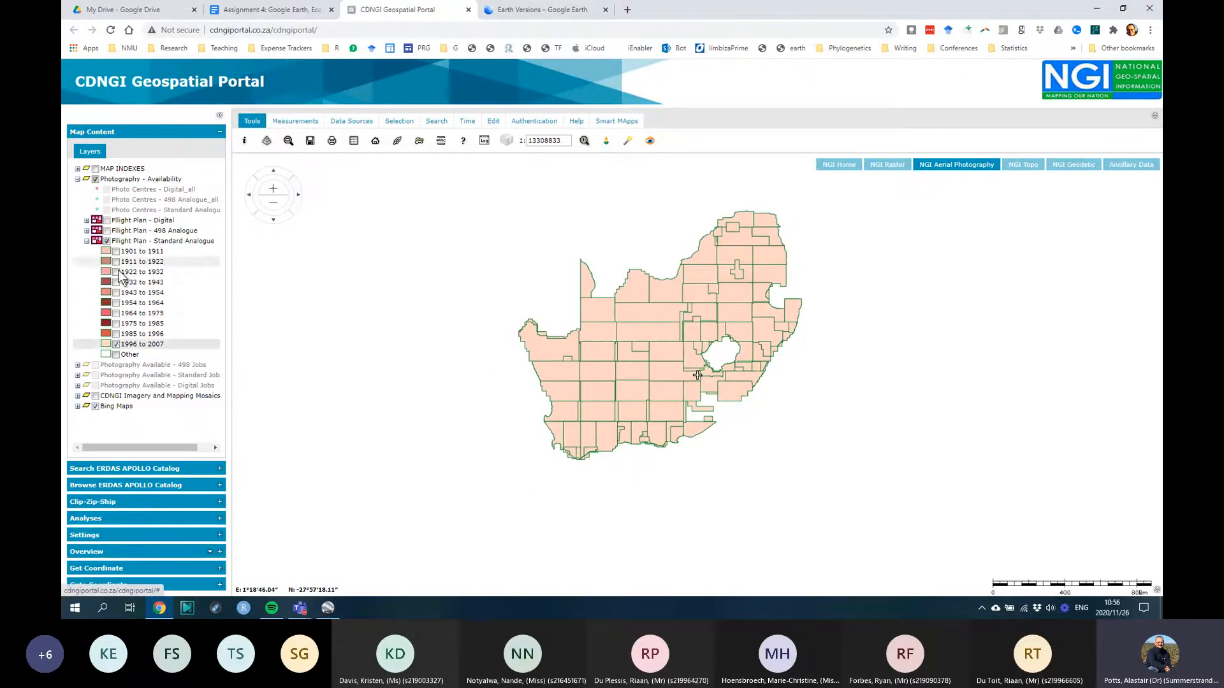
left_click(116, 344)
left_click(116, 251)
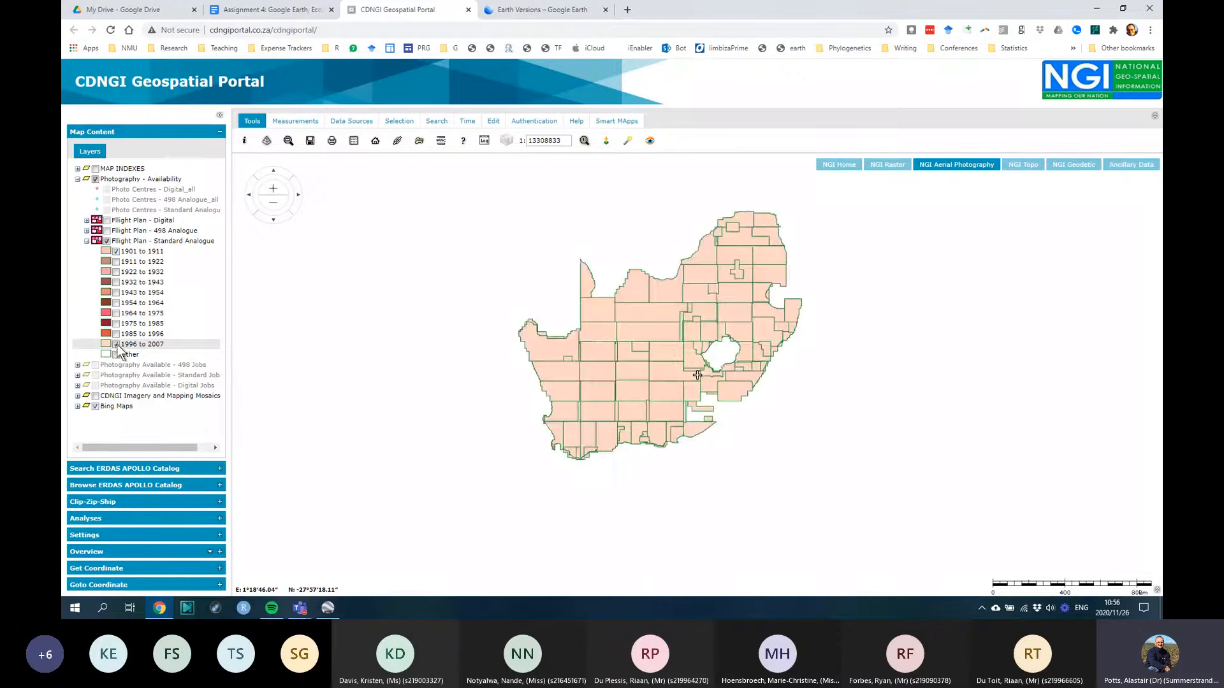
left_click(116, 252)
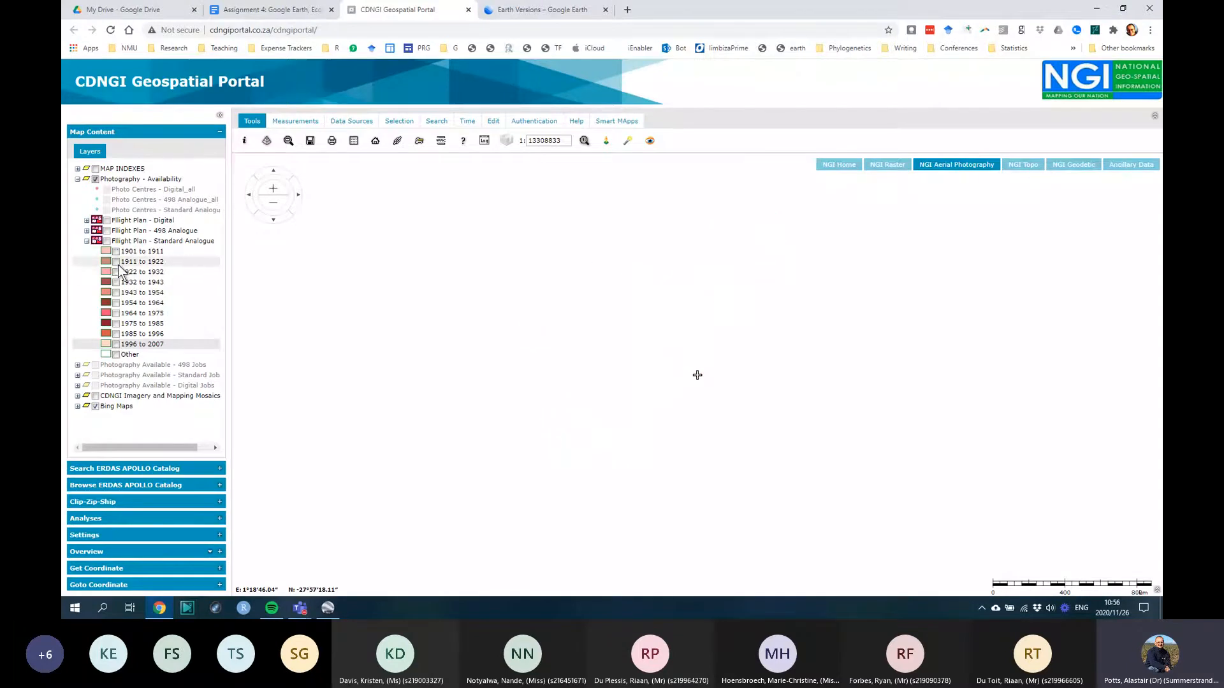
left_click(116, 261)
left_click(116, 262)
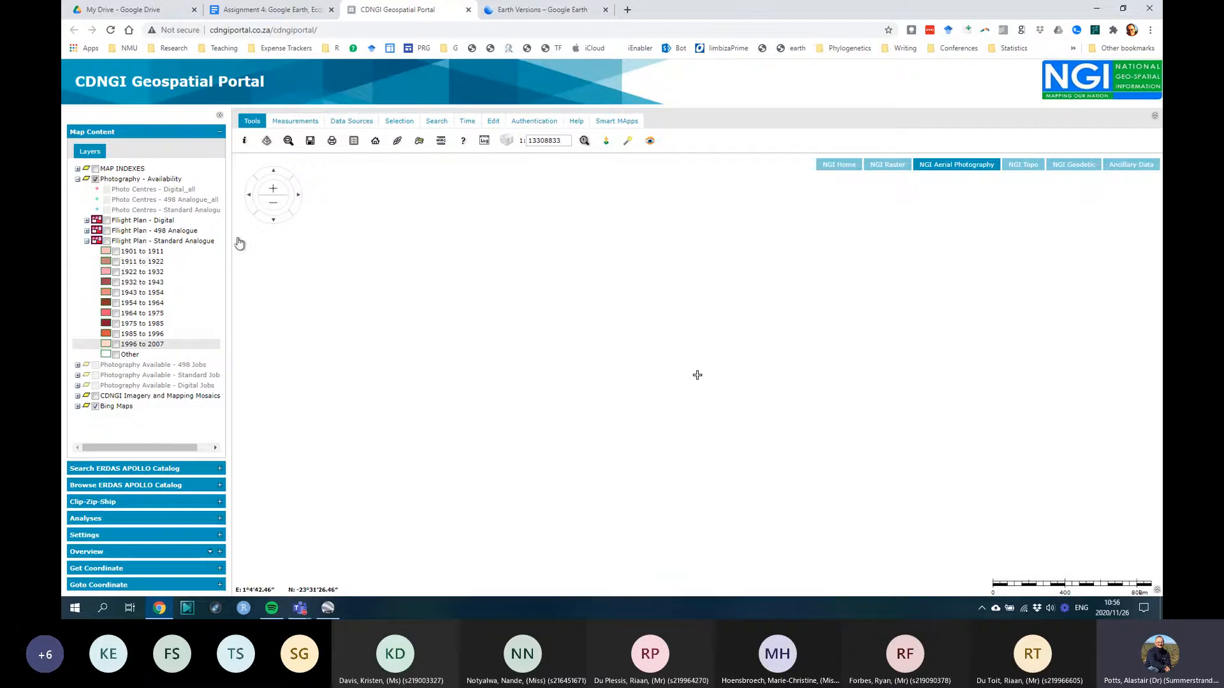
Step: Display the 1932 to 1943 and 1943 to 1954 standard analogue coverages together over South Africa
left_click(116, 282)
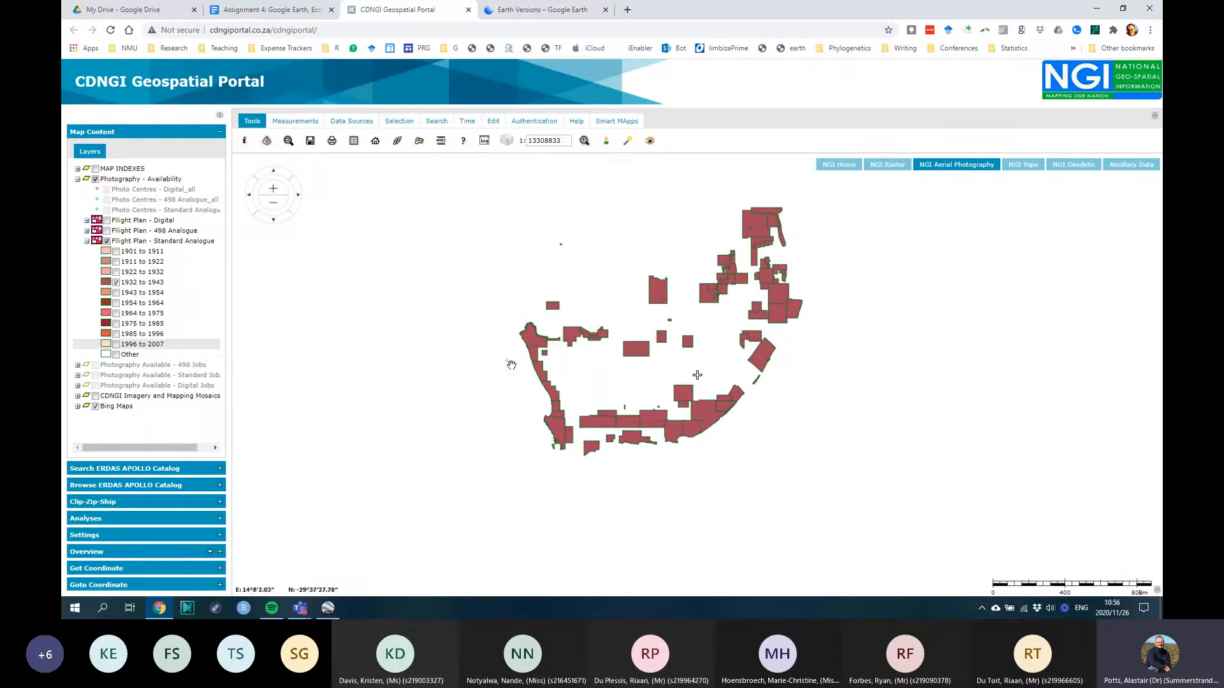
mouse_move(616, 415)
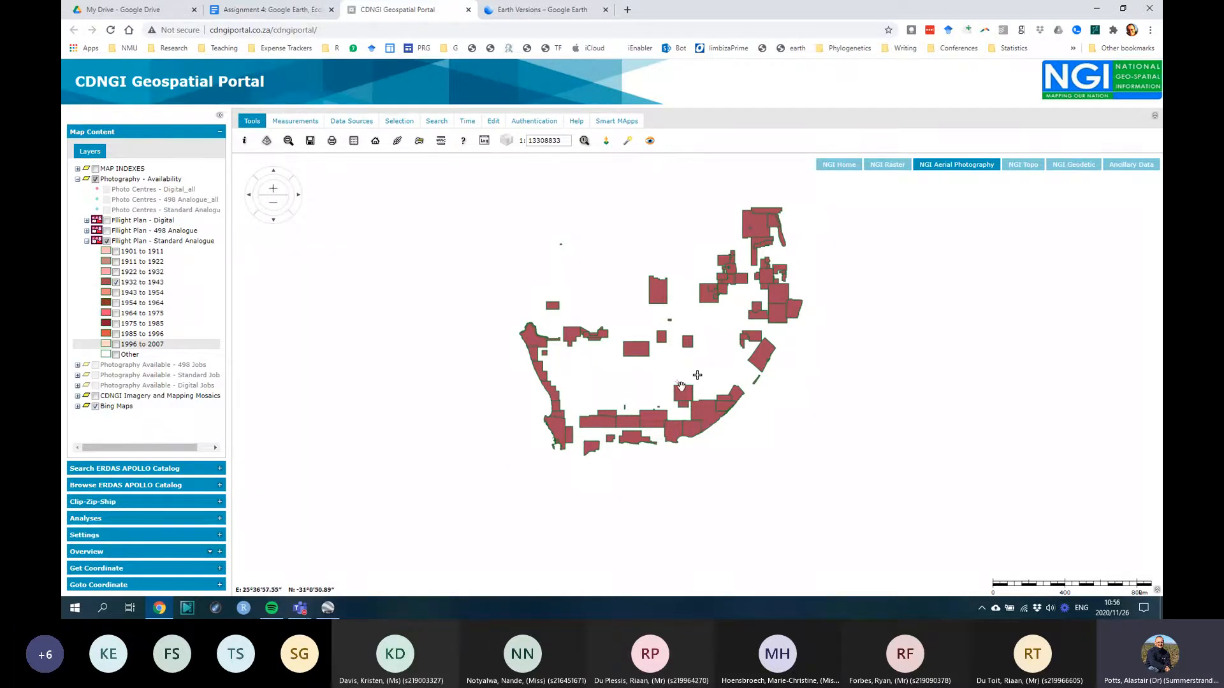
left_click(116, 282)
left_click(116, 293)
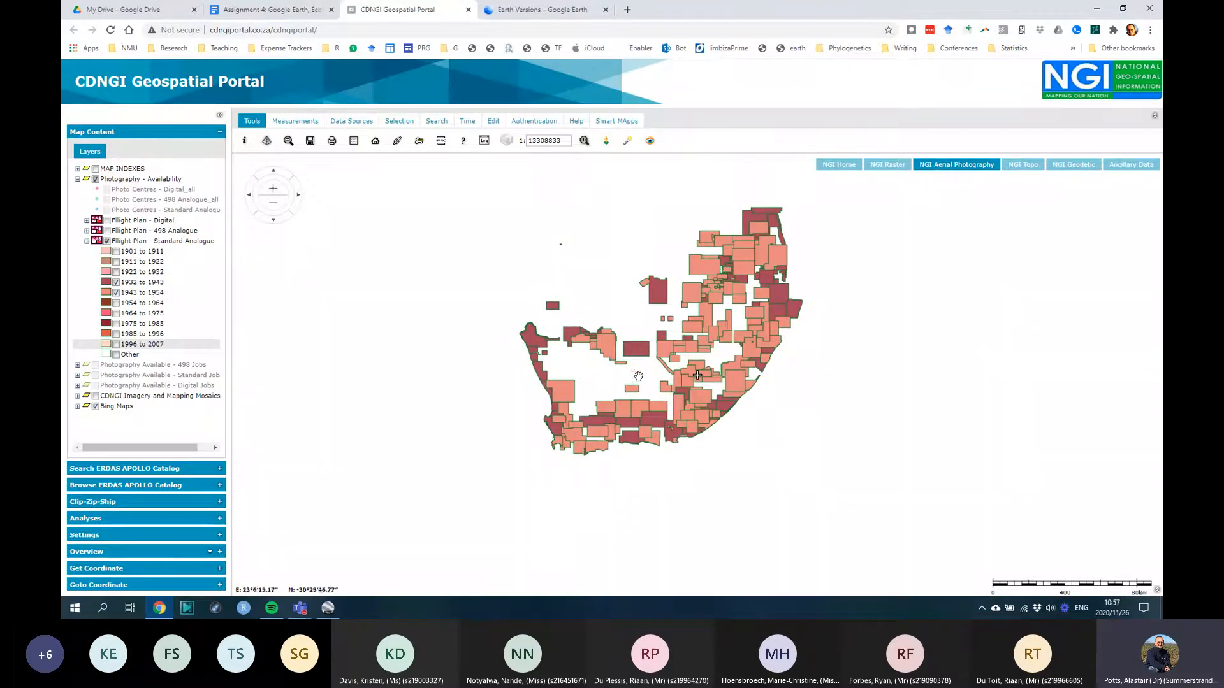
mouse_move(684, 394)
scroll(682, 396, "up", 2)
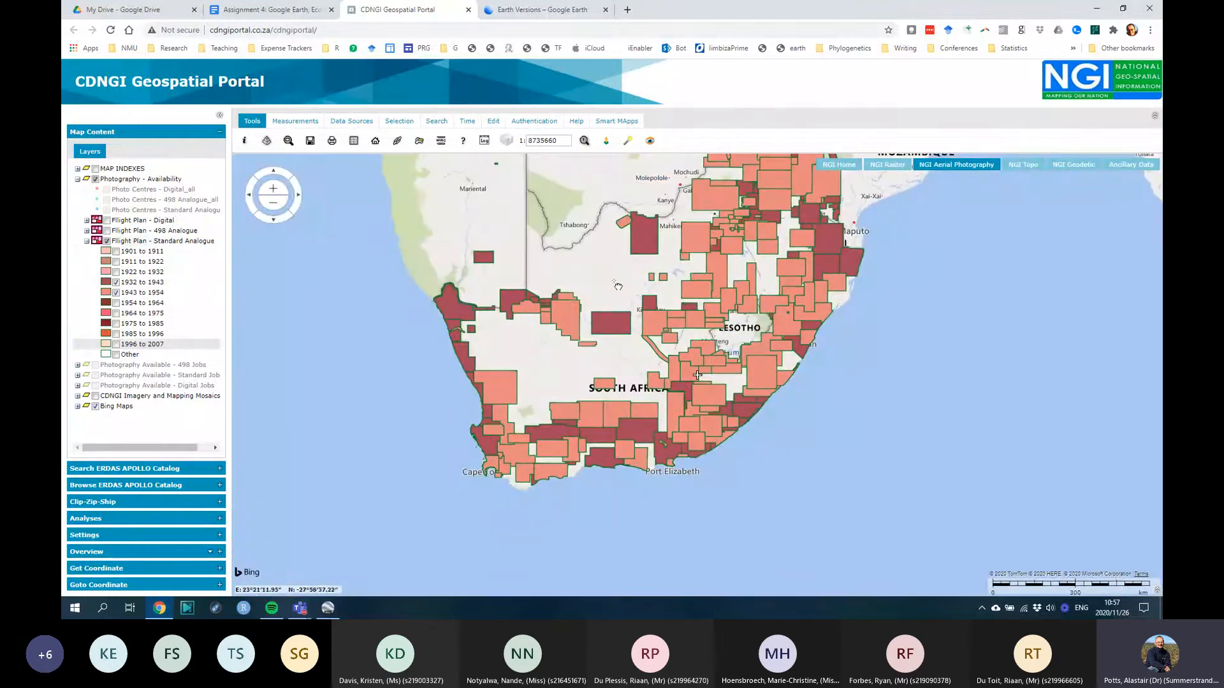
left_click_drag(618, 292, 618, 337)
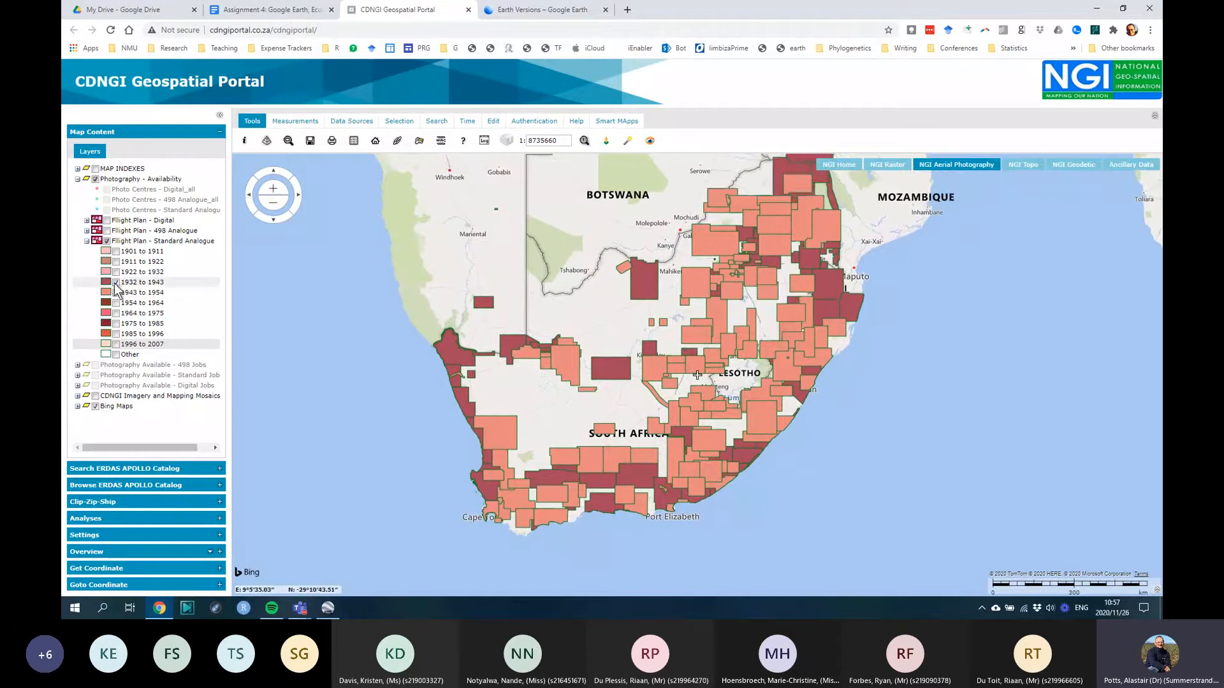
Step: Show only the 1932 to 1943 coverage and examine its flight plan blocks northeast of Port Elizabeth
left_click(115, 282)
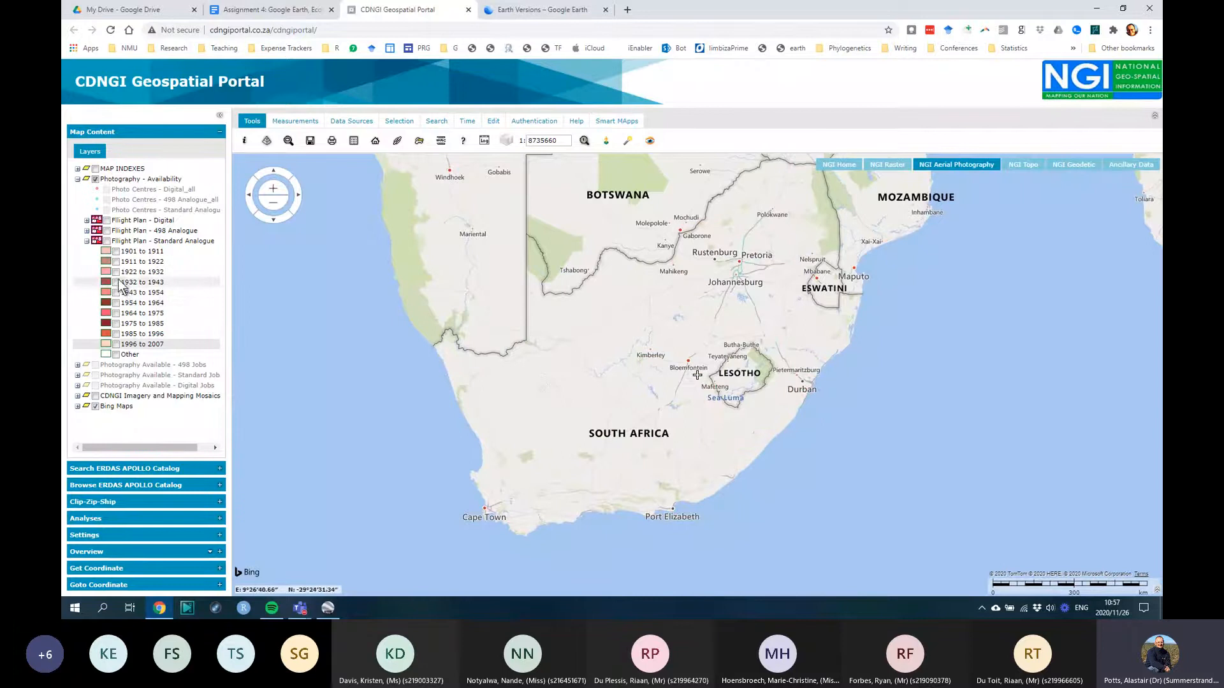
left_click(116, 282)
mouse_move(701, 499)
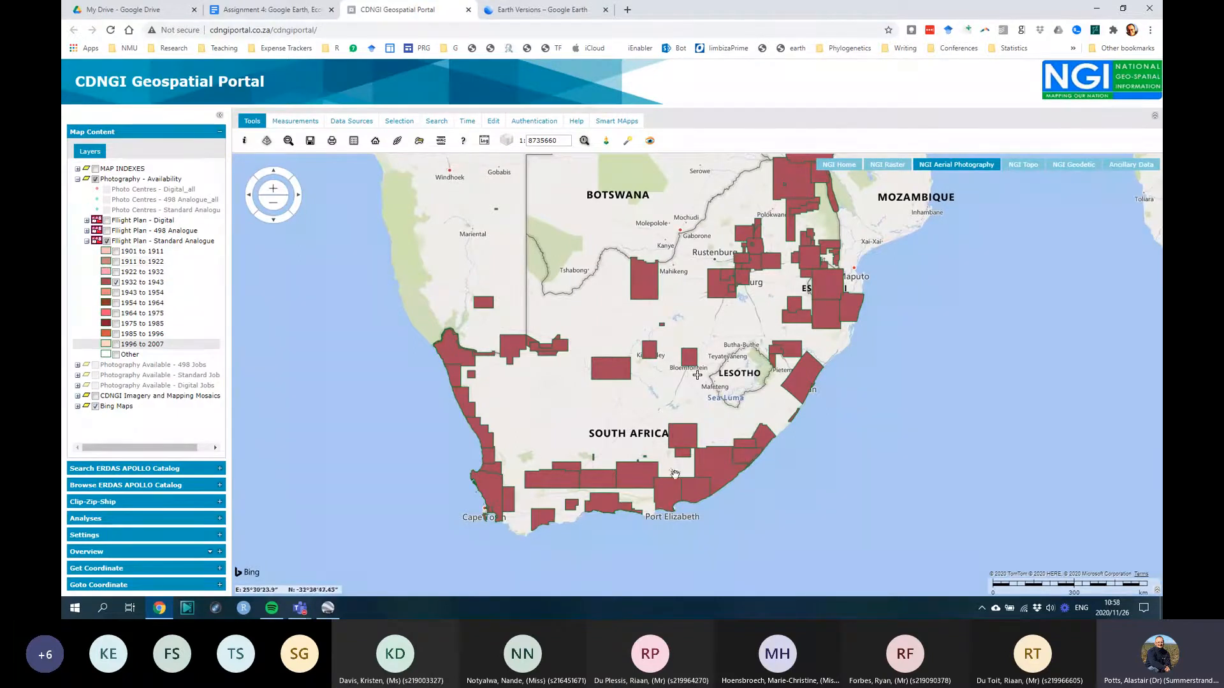
scroll(704, 516, "up", 2)
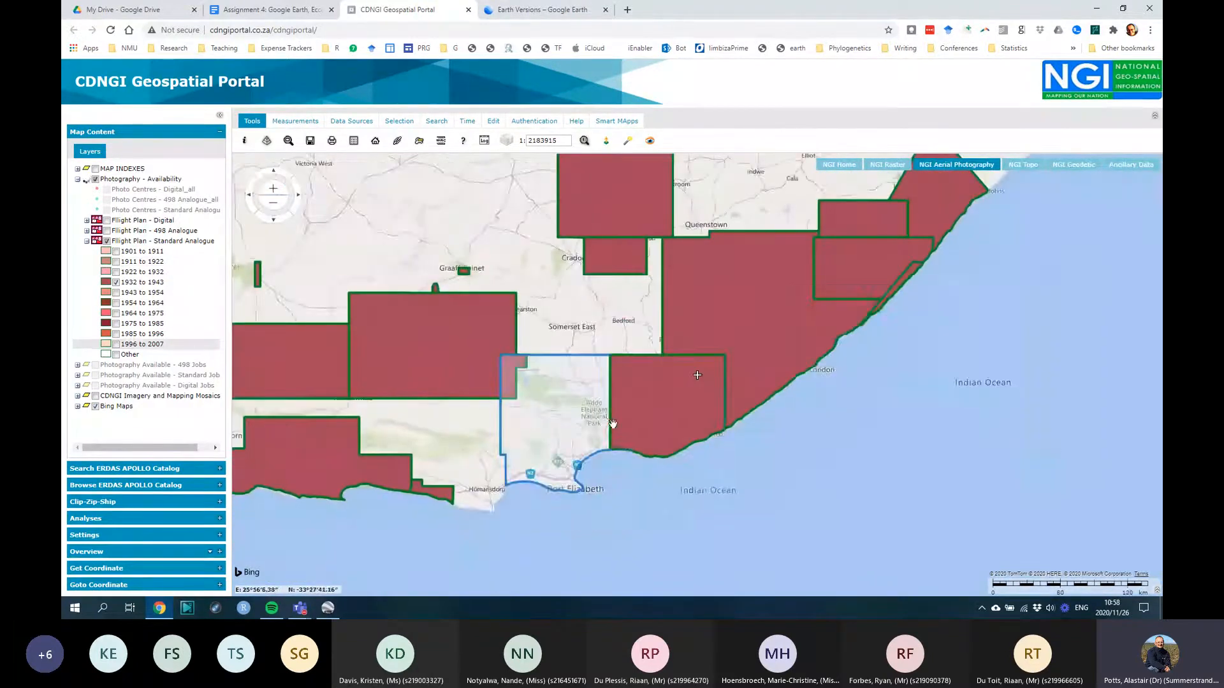
scroll(609, 419, "up", 1)
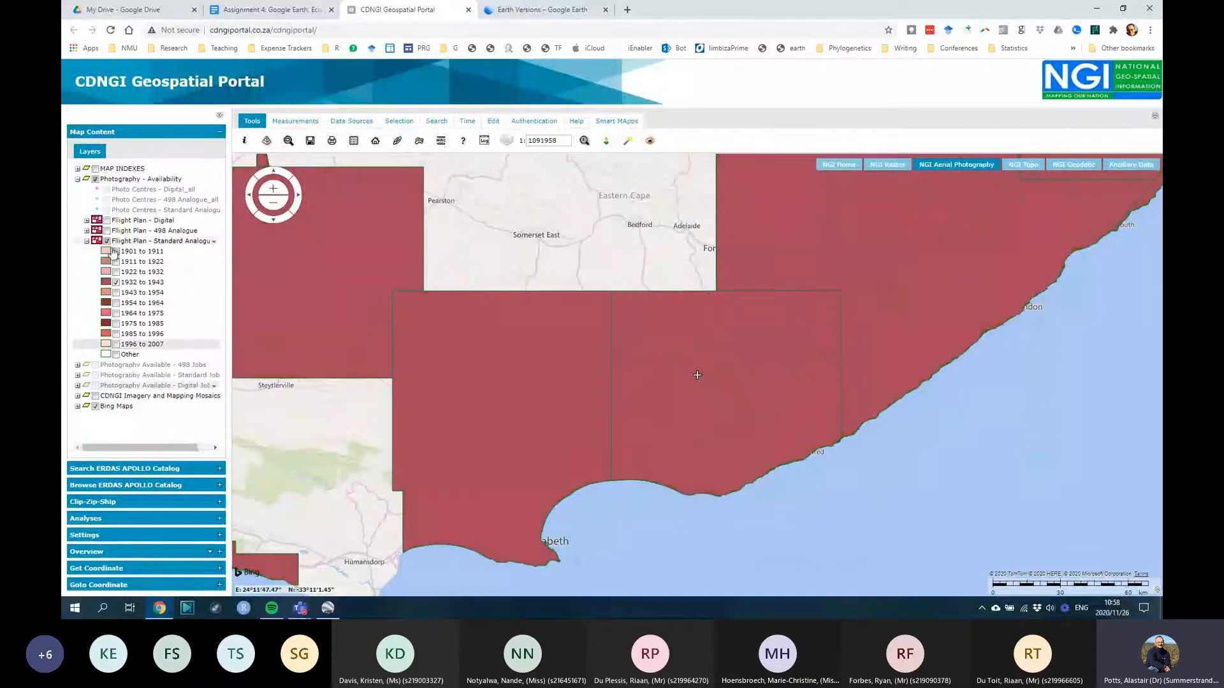
scroll(705, 385, "up", 2)
scroll(705, 385, "down", 1)
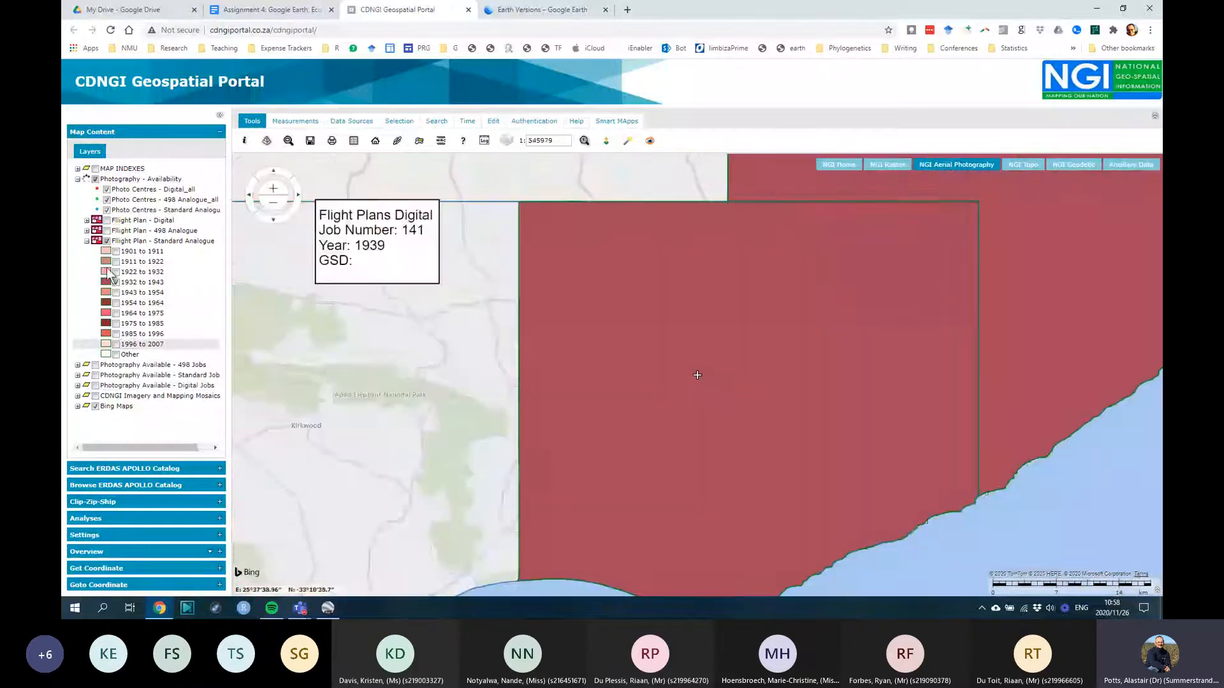
Step: Hide the standard analogue flight plan and view the photo centres around Port Elizabeth without any coverage blocks
left_click(107, 241)
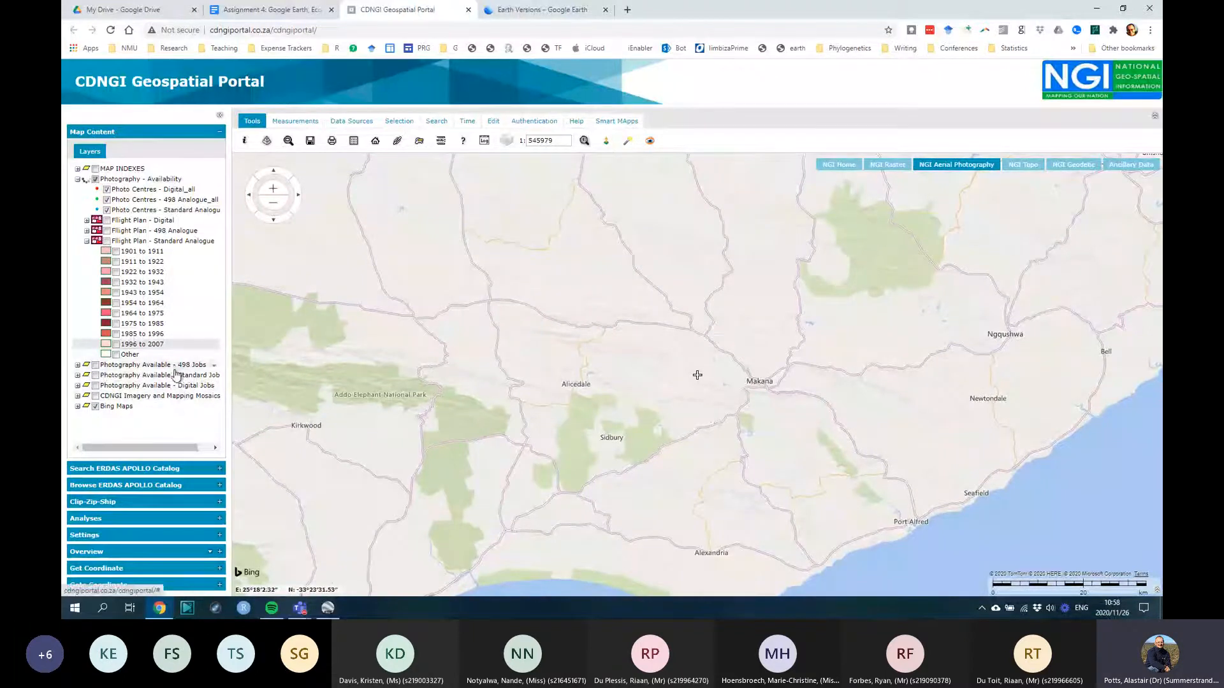
scroll(741, 450, "down", 1)
scroll(743, 452, "down", 2)
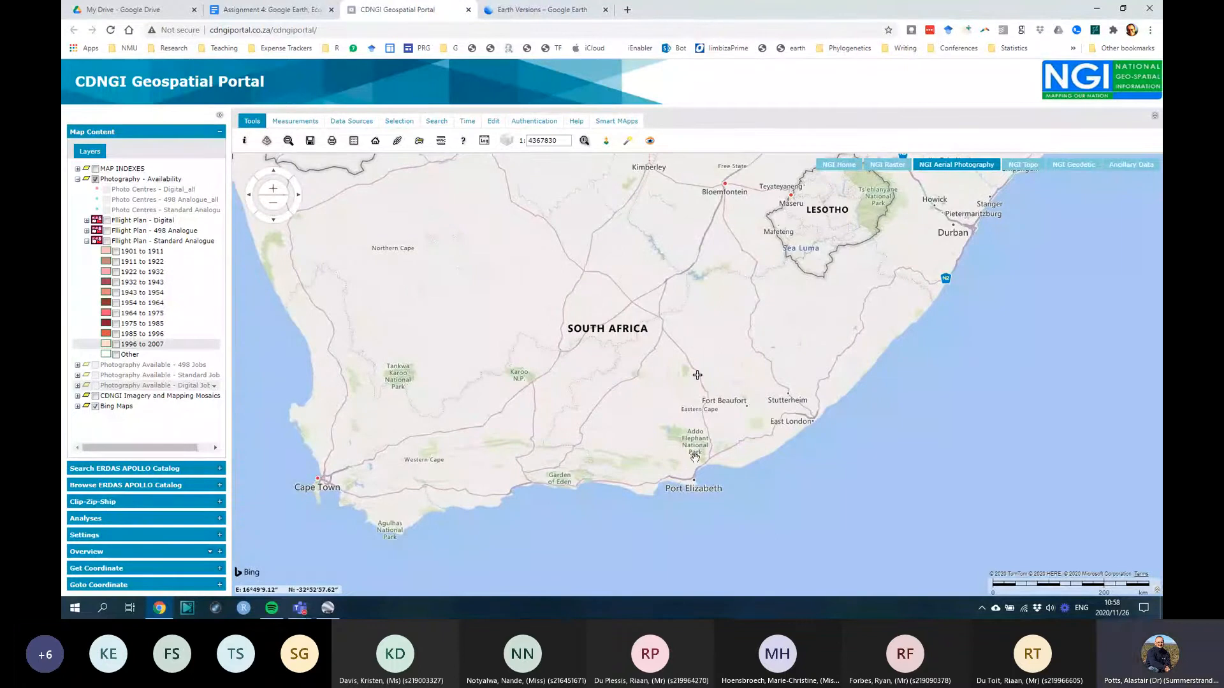
scroll(697, 375, "up", 1)
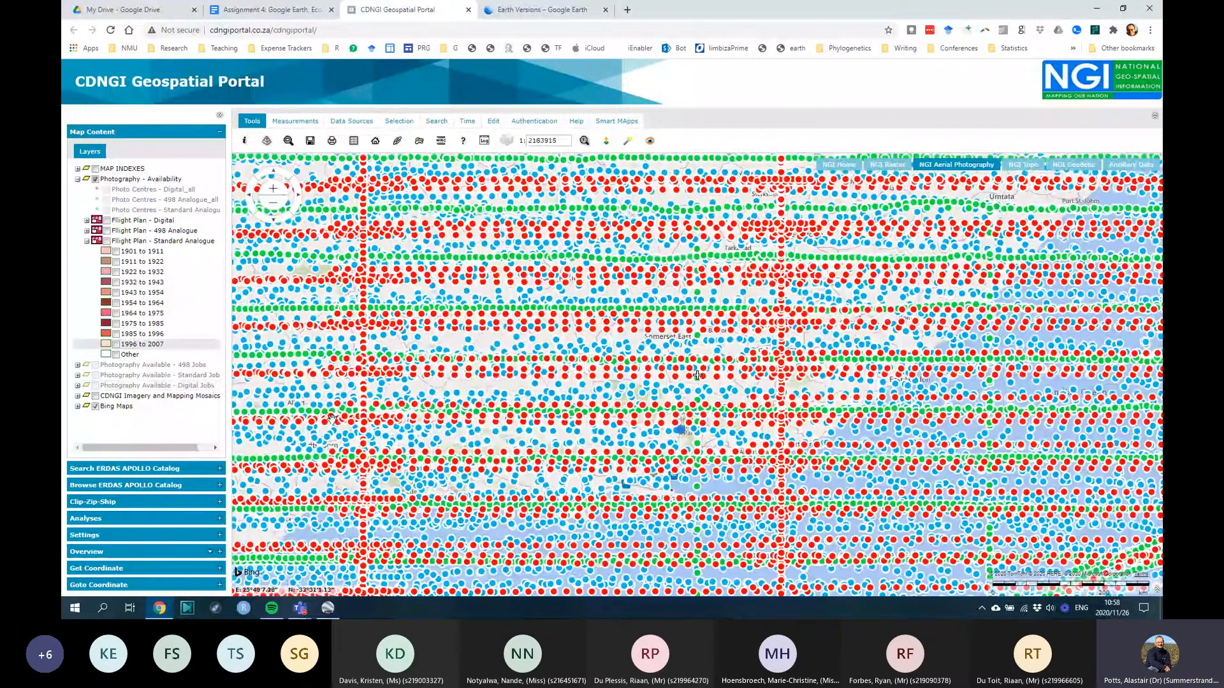
scroll(697, 375, "up", 2)
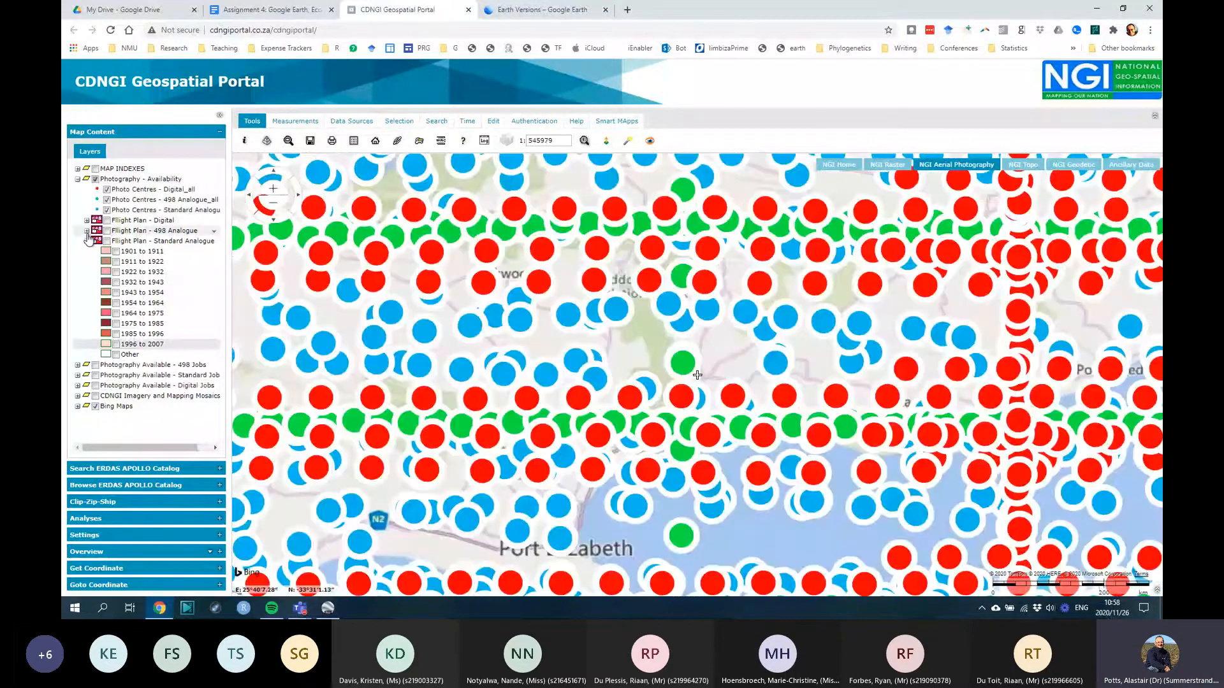
scroll(688, 470, "up", 1)
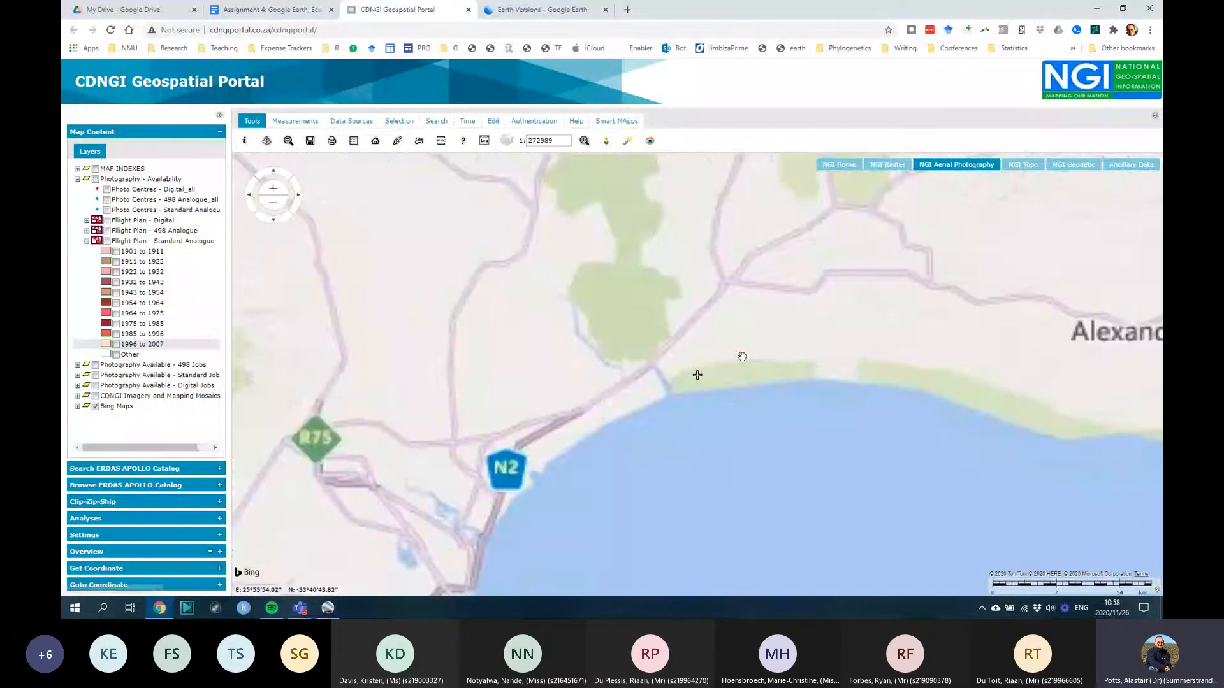
Step: Frame the map on the Port Elizabeth and Kirkwood area and display only the Standard Analogue photo centres
scroll(741, 354, "down", 2)
left_click_drag(708, 287, 795, 347)
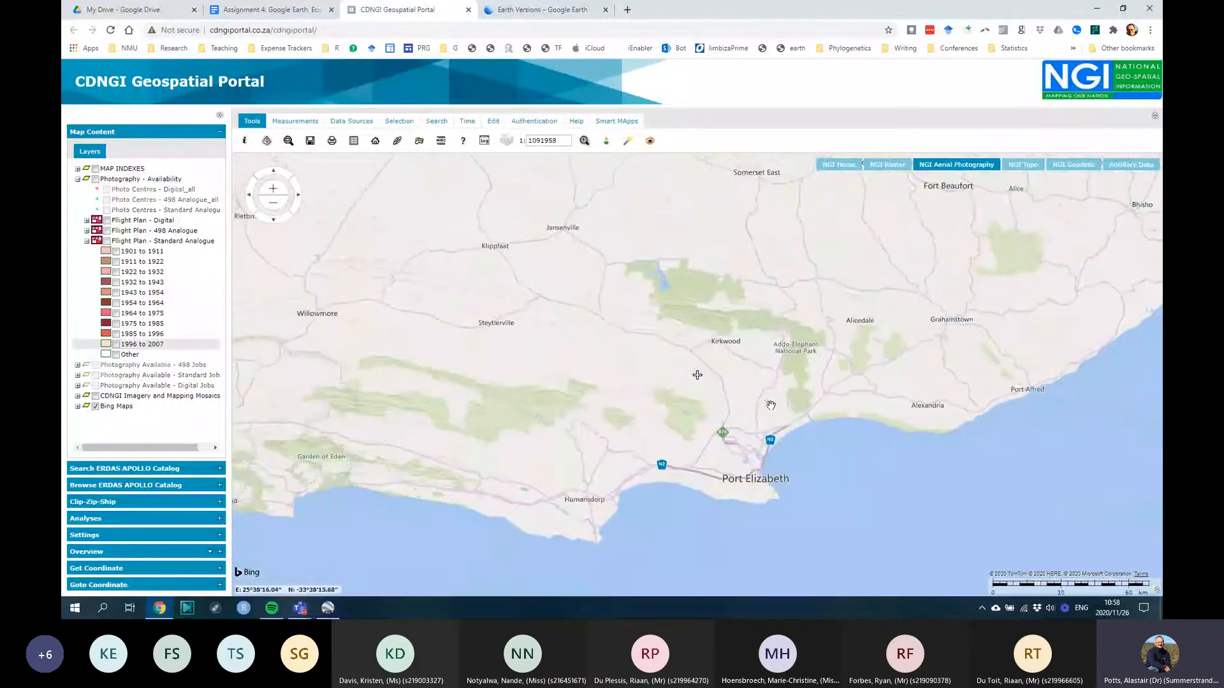
scroll(772, 406, "down", 1)
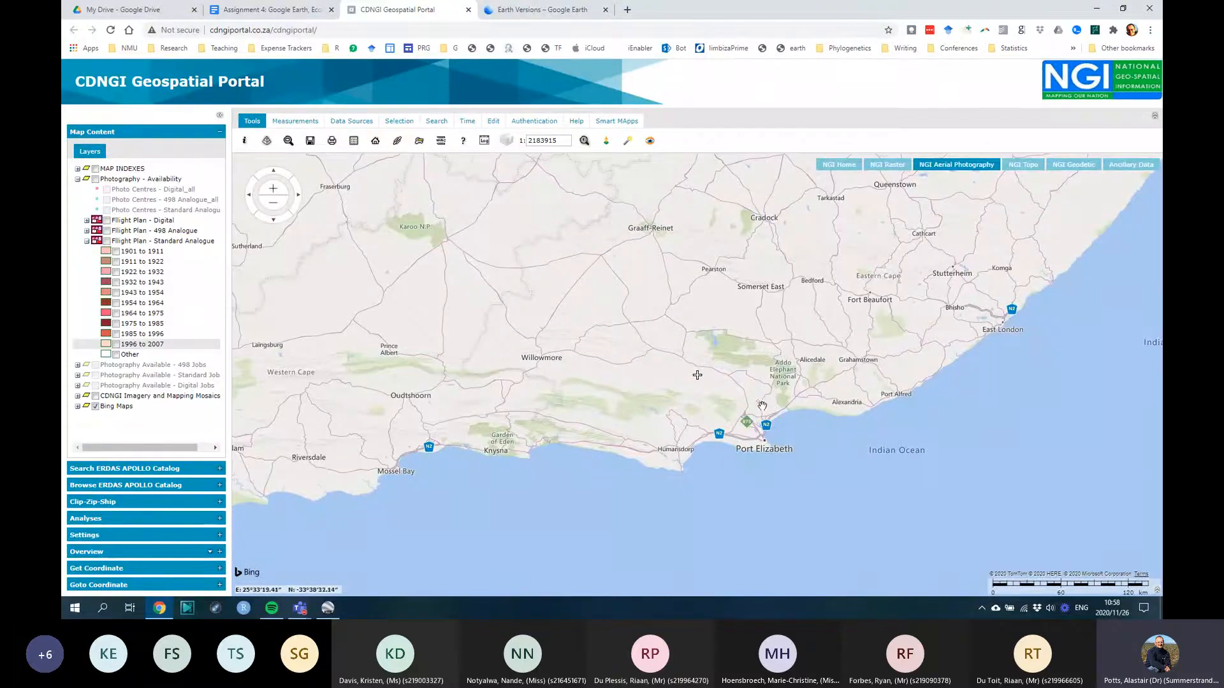
scroll(762, 406, "up", 1)
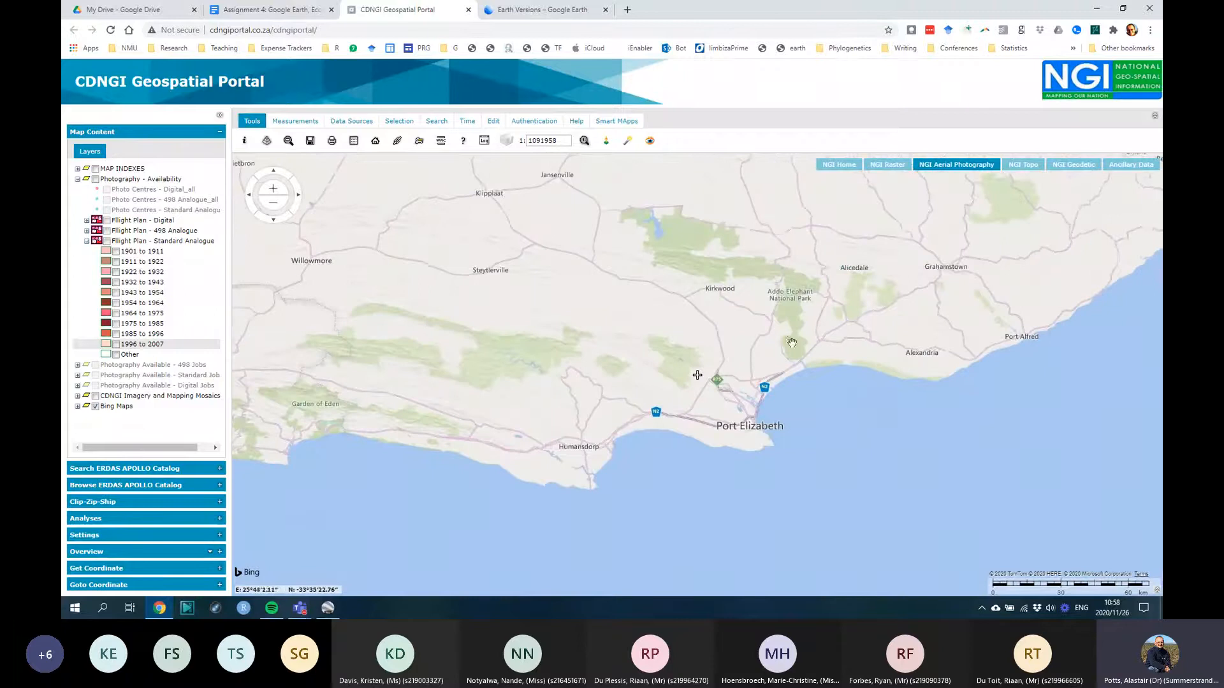
left_click_drag(861, 314, 812, 329)
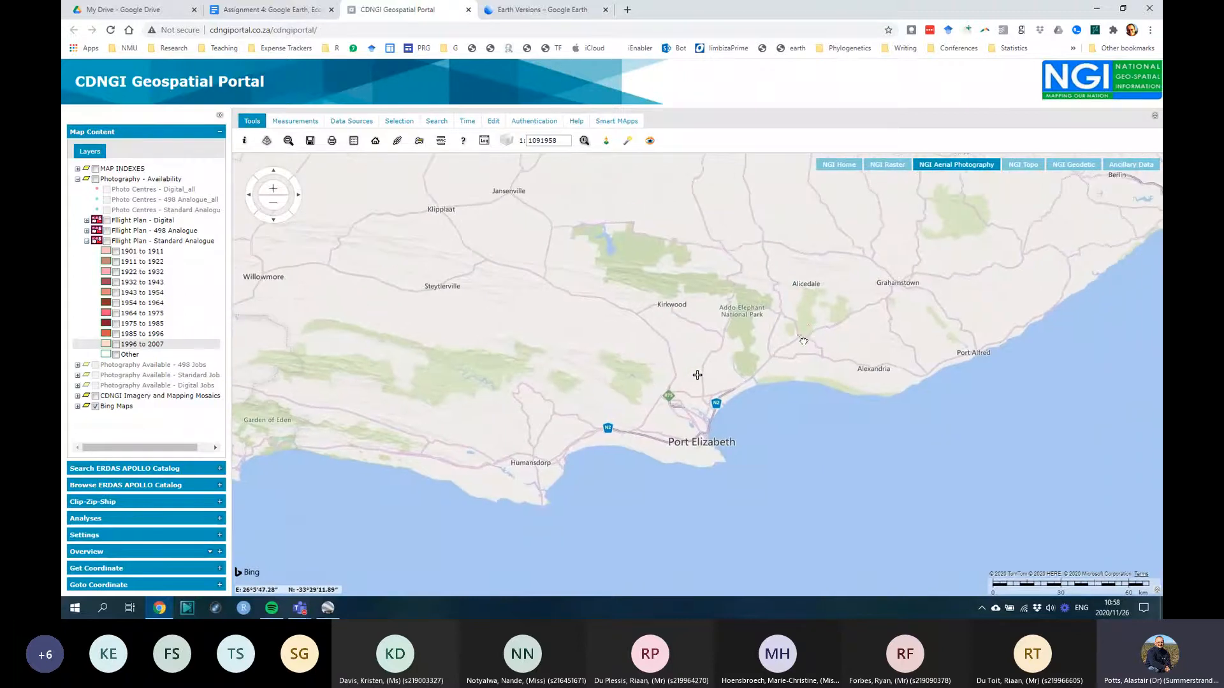
scroll(740, 364, "up", 1)
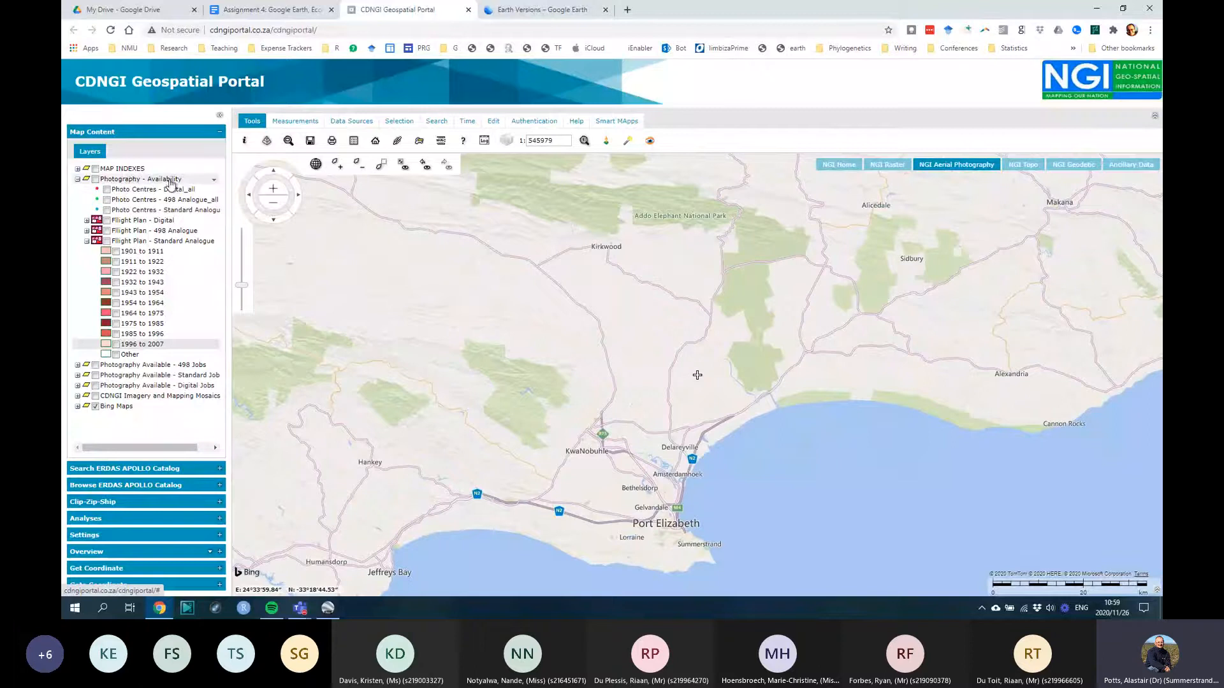
left_click(107, 211)
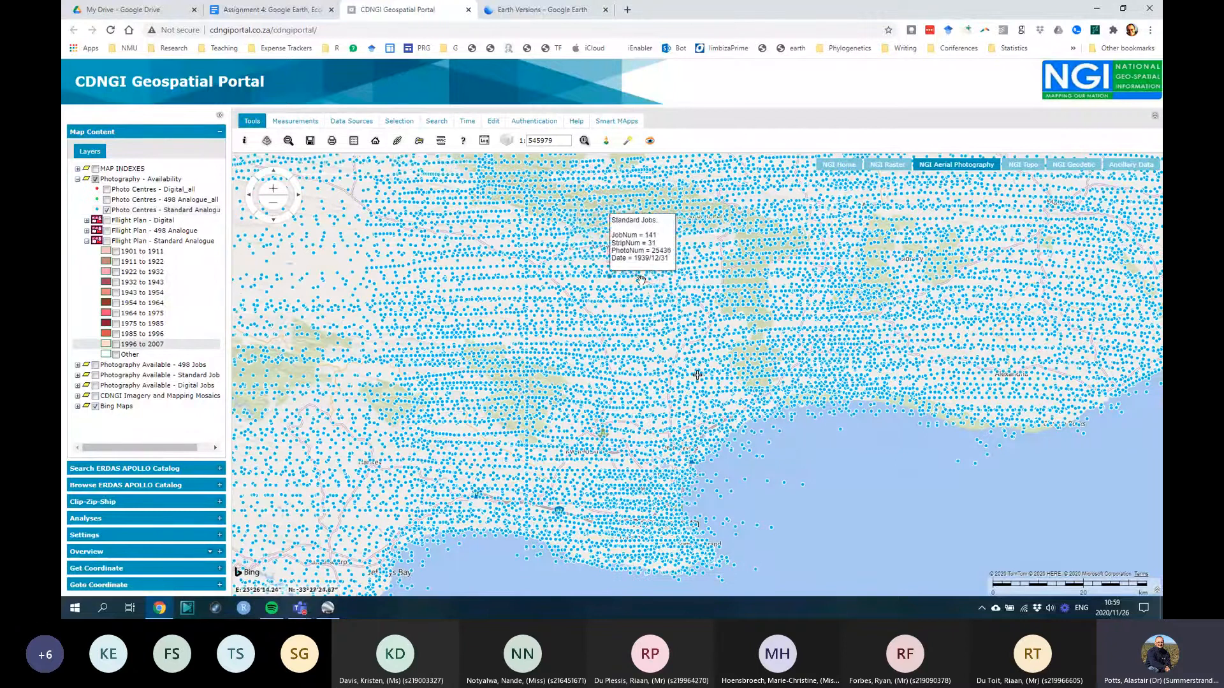
Step: Examine the job, strip and photo numbers and dates of individual photo centres between Kirkwood and KwaNobuhle
mouse_move(637, 281)
scroll(636, 344, "up", 1)
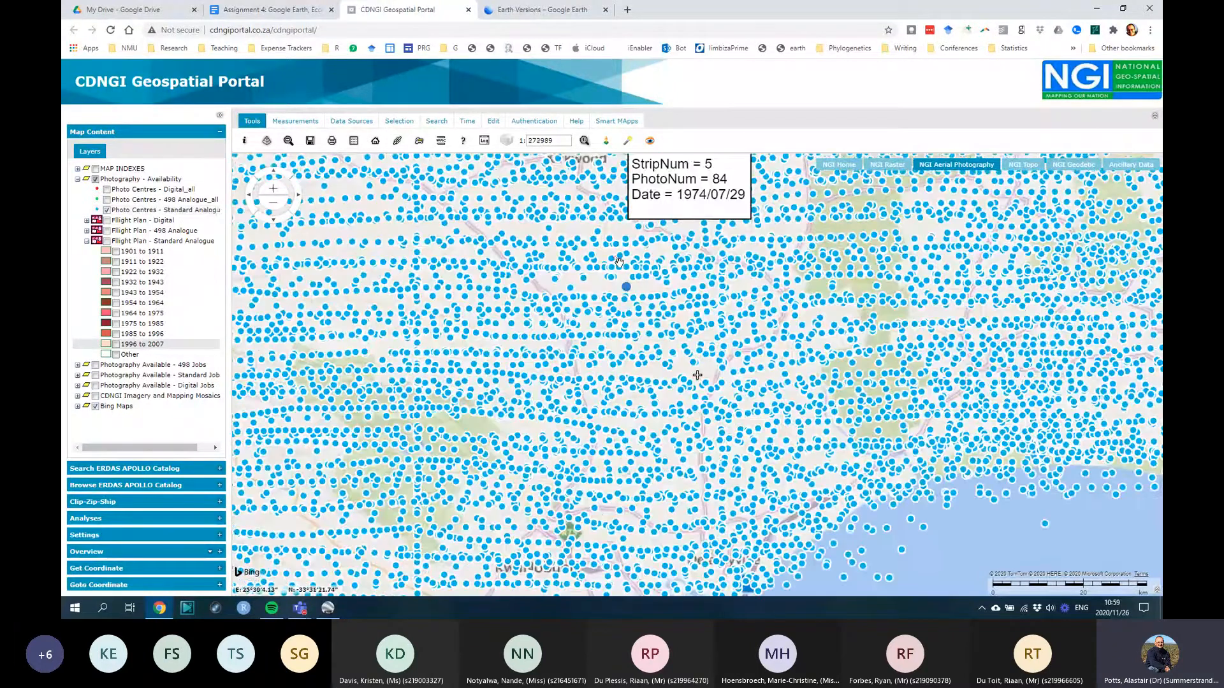
mouse_move(591, 364)
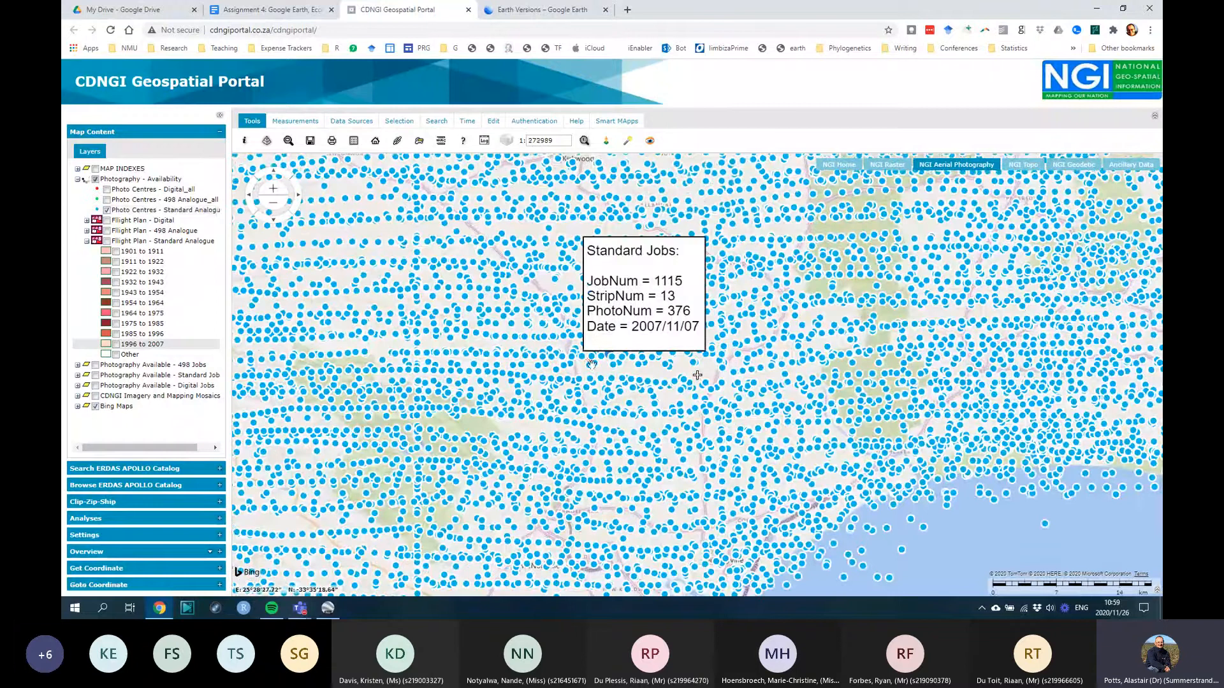
mouse_move(606, 340)
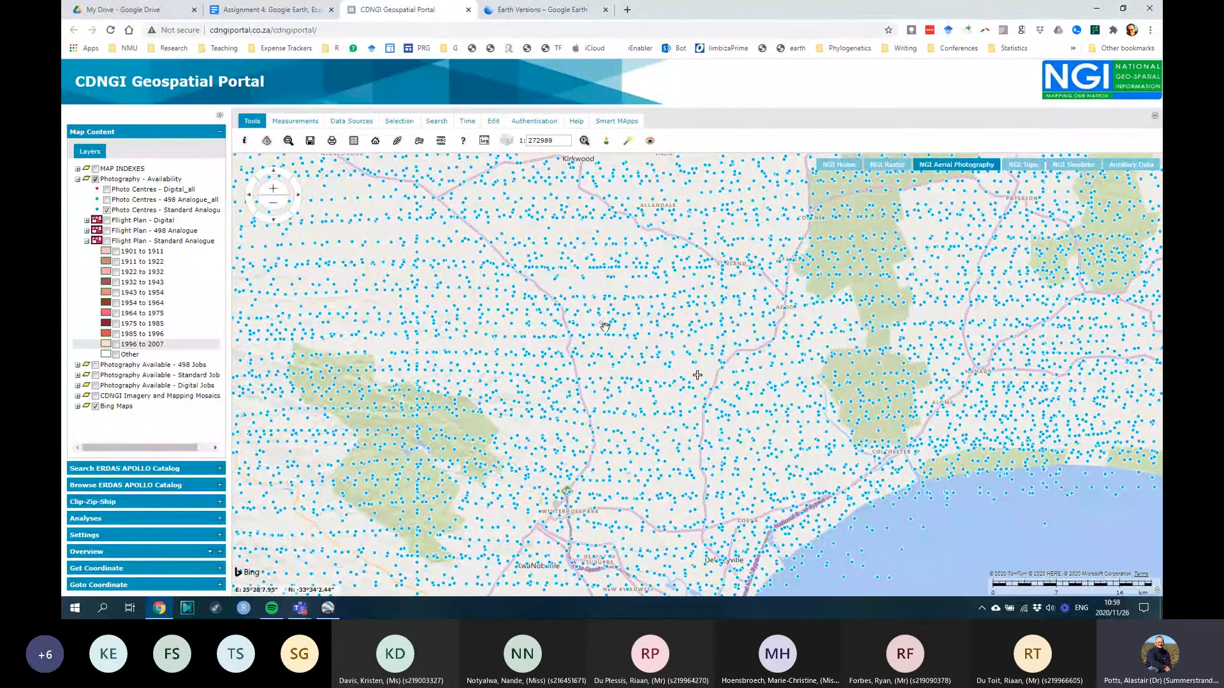
mouse_move(617, 308)
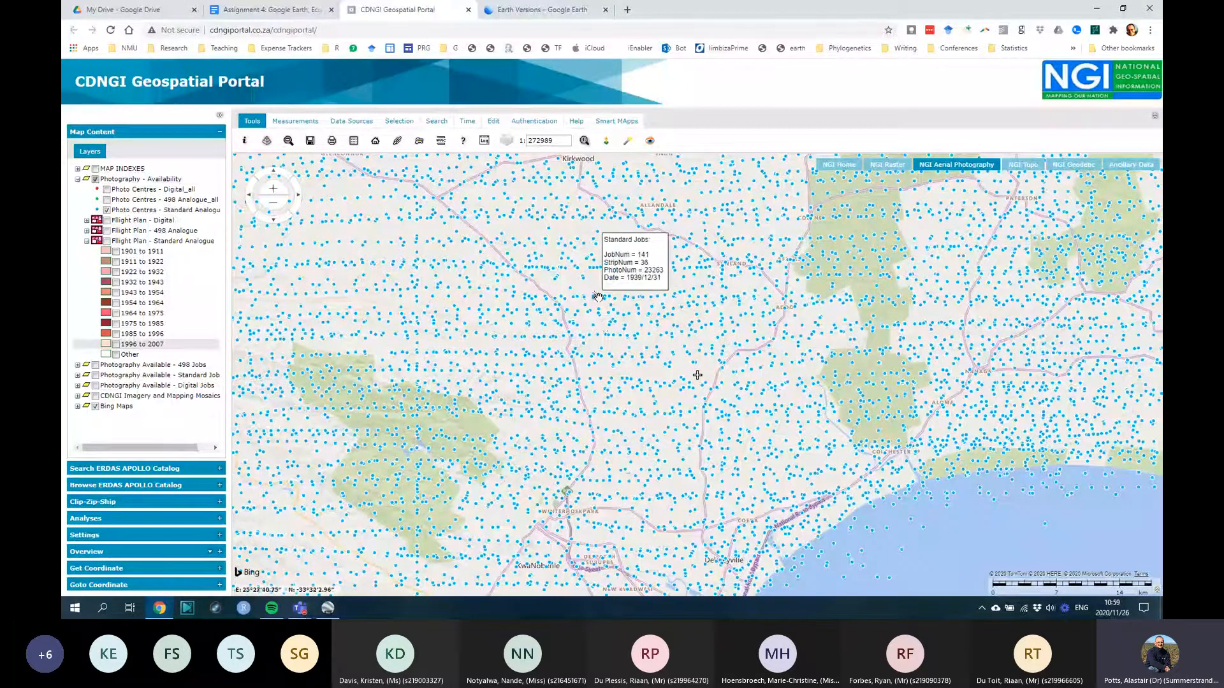
mouse_move(598, 248)
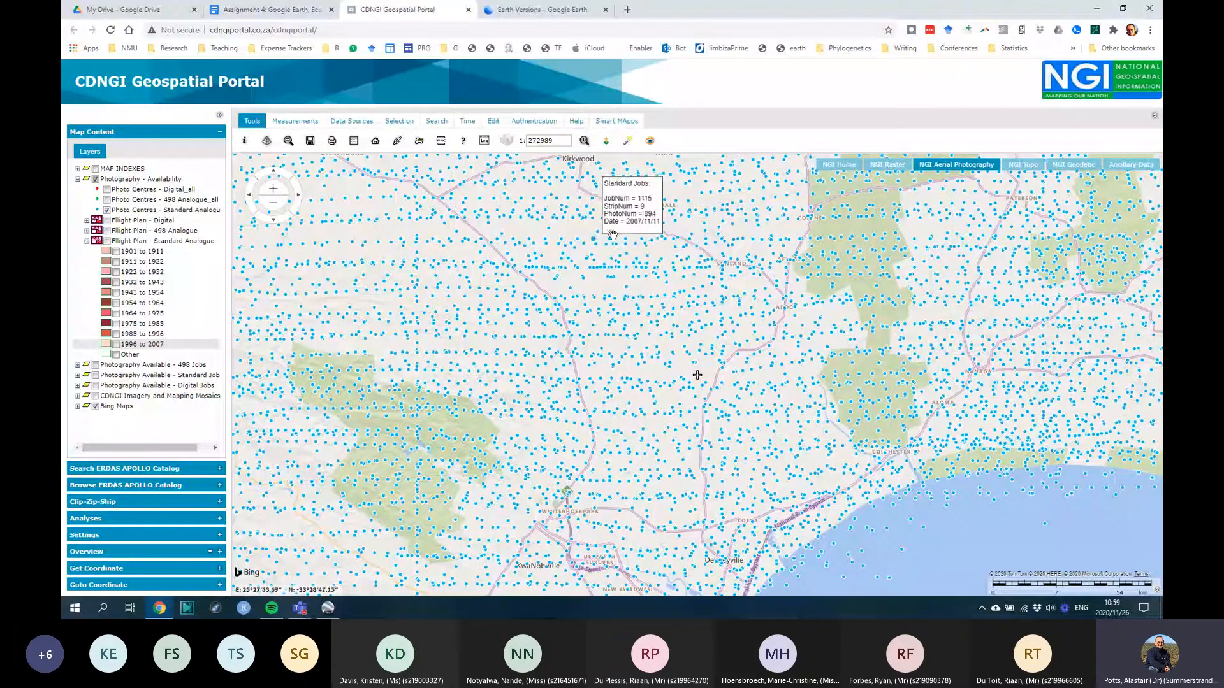
mouse_move(637, 220)
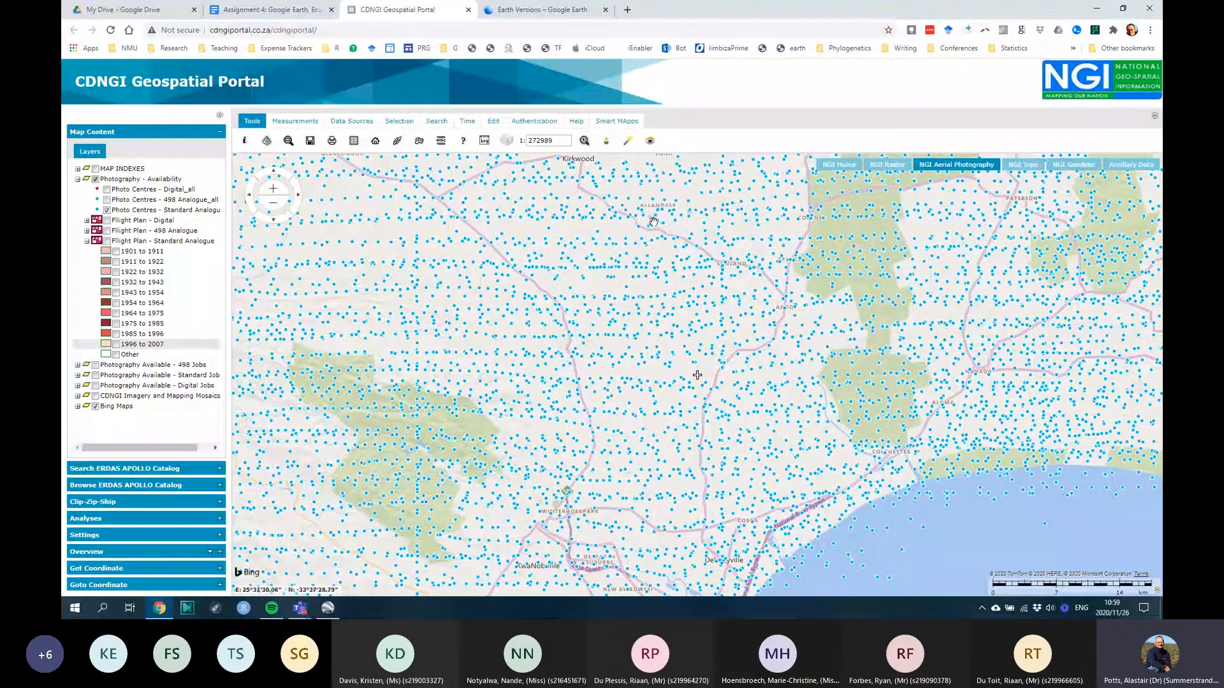
mouse_move(660, 220)
mouse_move(610, 183)
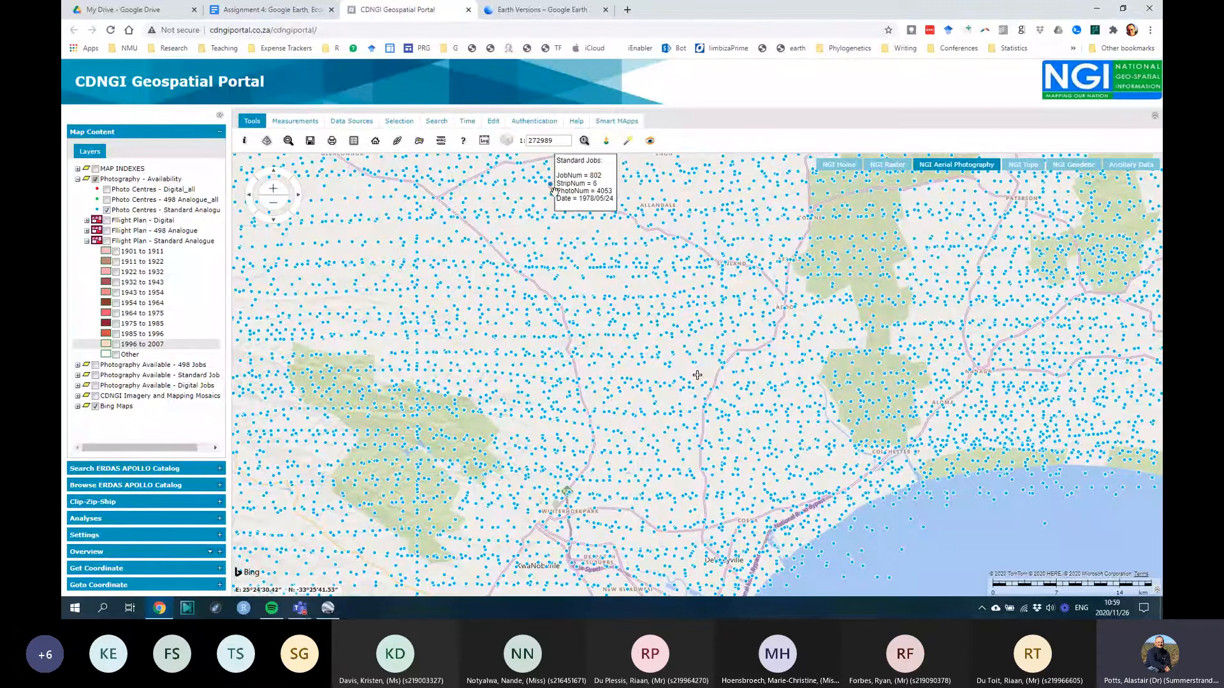
mouse_move(554, 195)
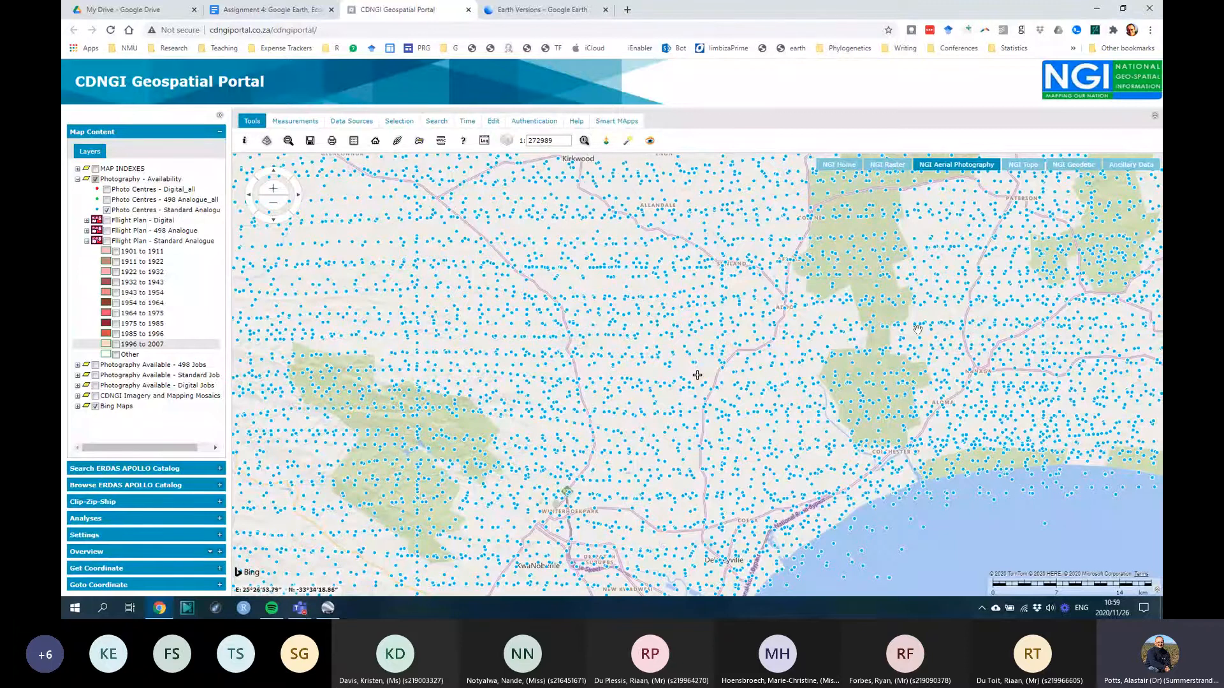
mouse_move(854, 381)
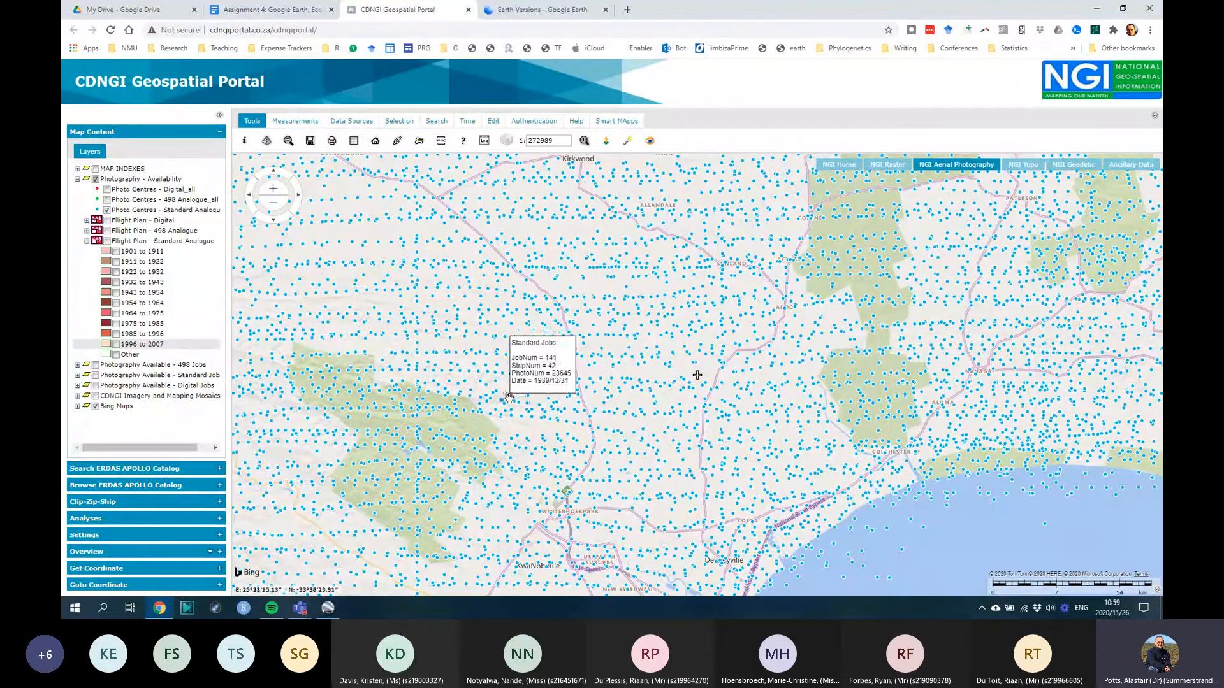
mouse_move(483, 373)
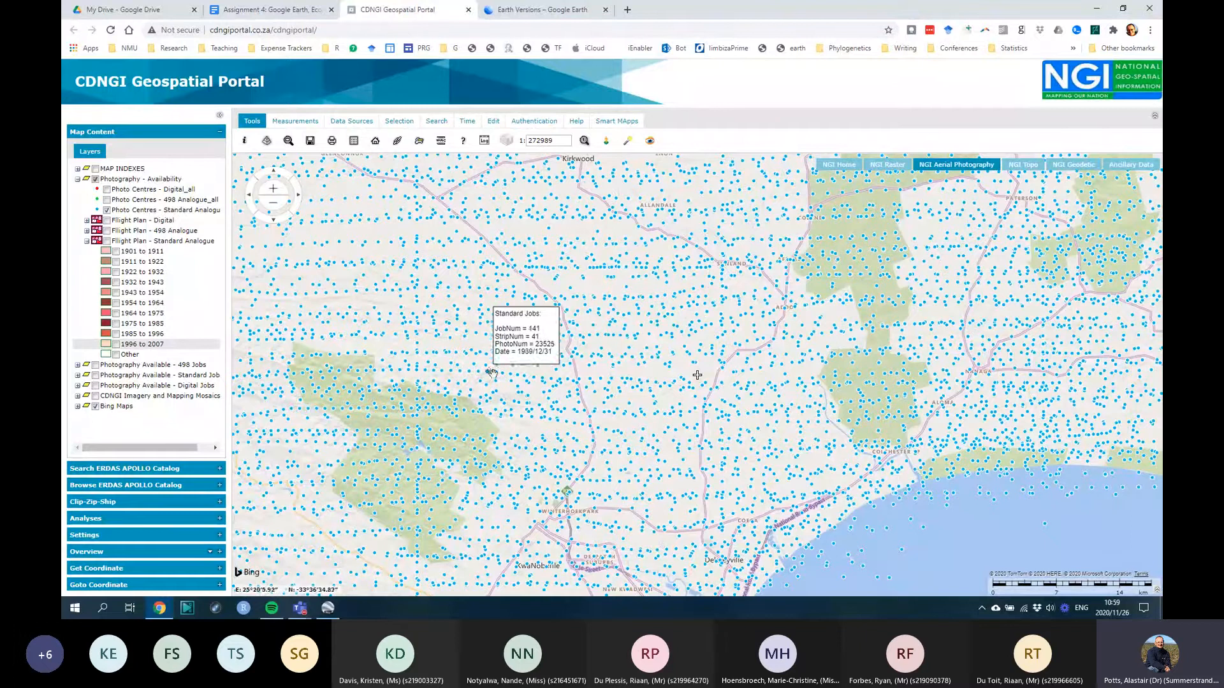
Step: Hide all Photography - Availability layers and collapse their group in the layer list
mouse_move(524, 396)
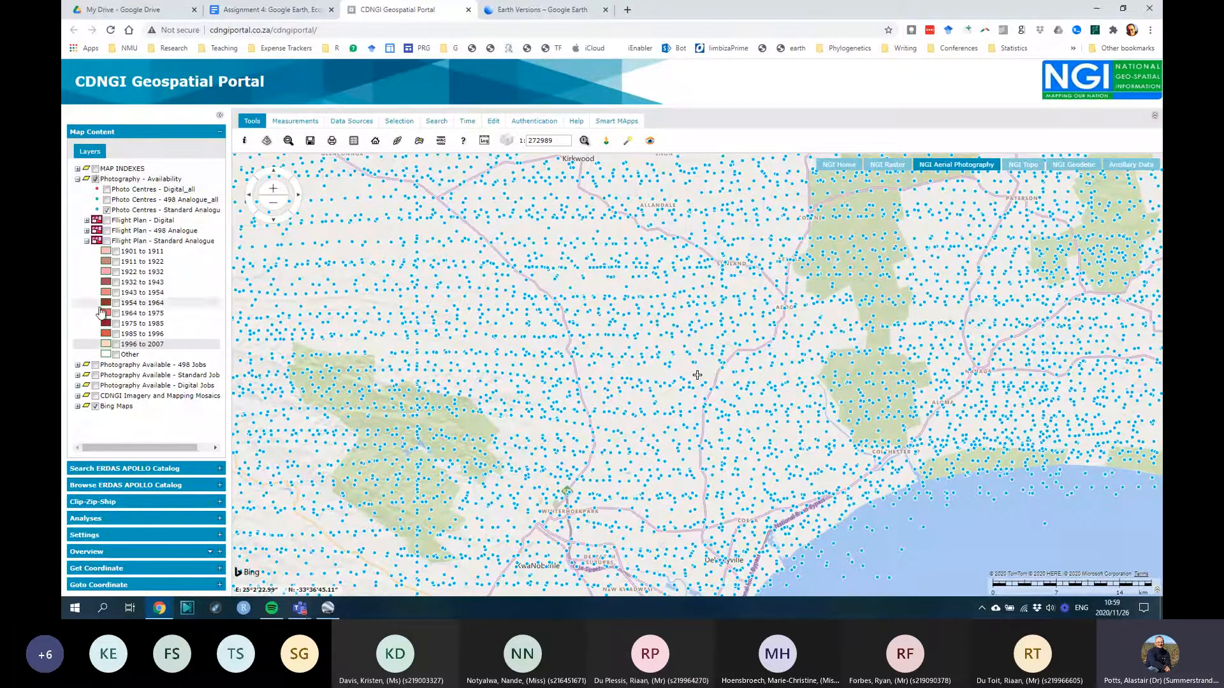
left_click(95, 179)
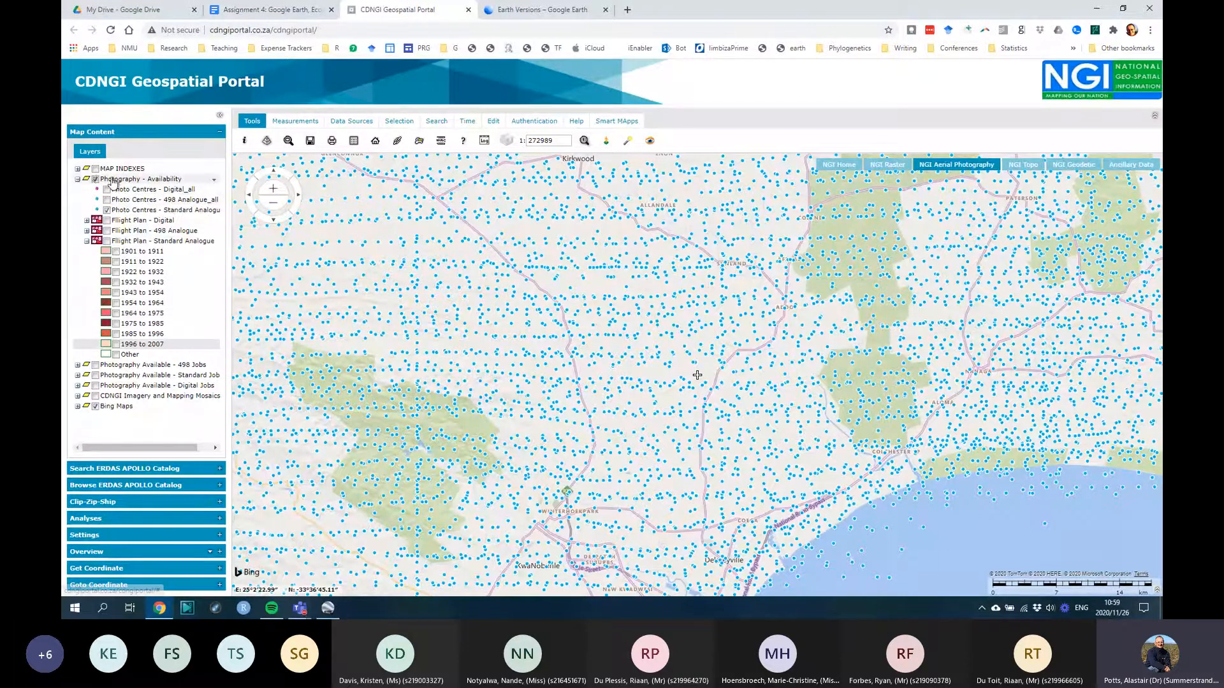
left_click(78, 179)
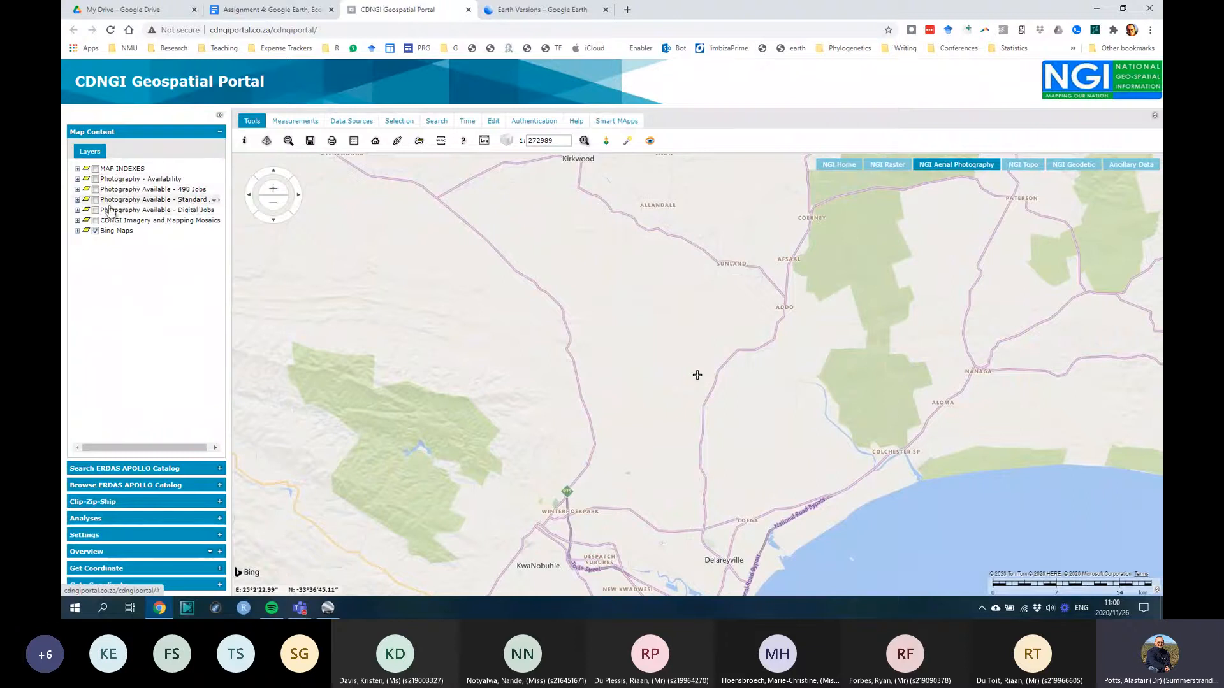
Step: Display the 1932 - 1943 photo centres of the Standard Jobs photography, then hide them and collapse the group
left_click(77, 200)
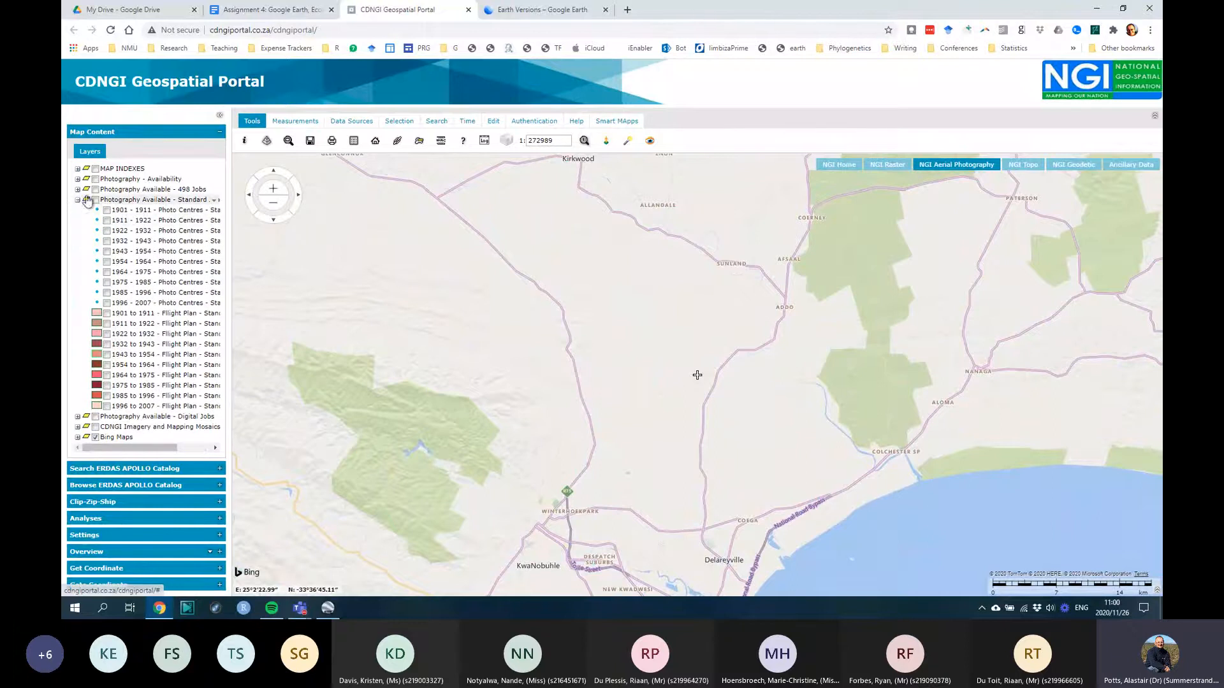
left_click(107, 241)
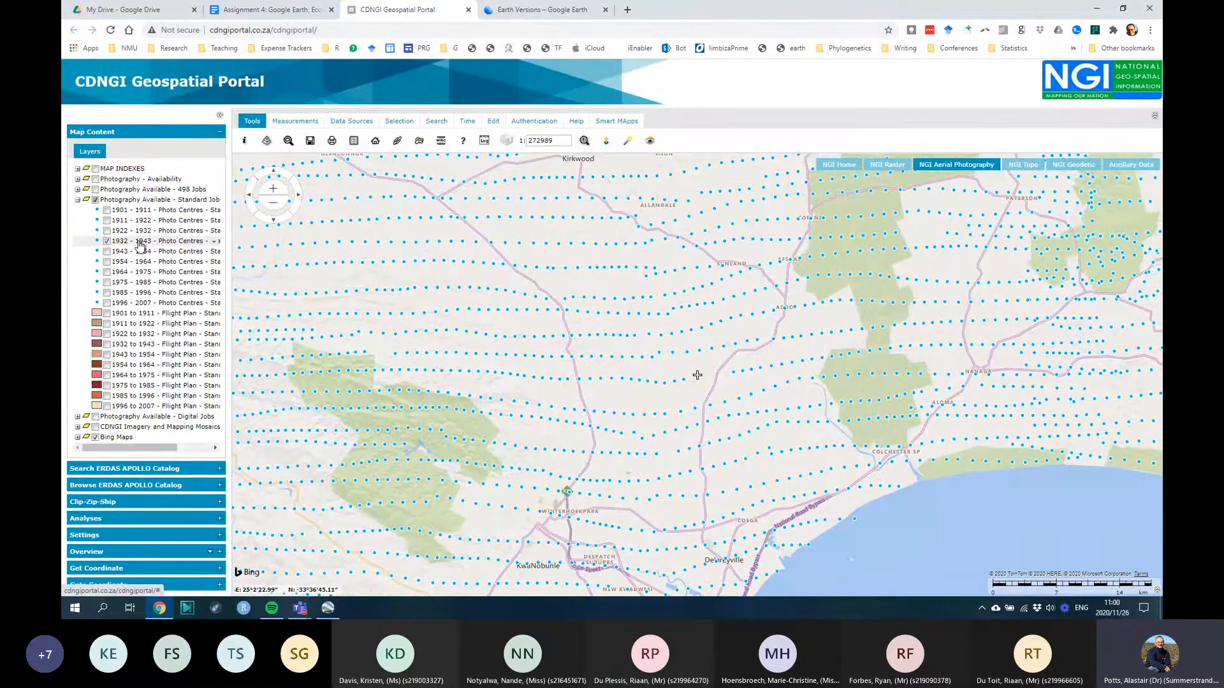
left_click(107, 242)
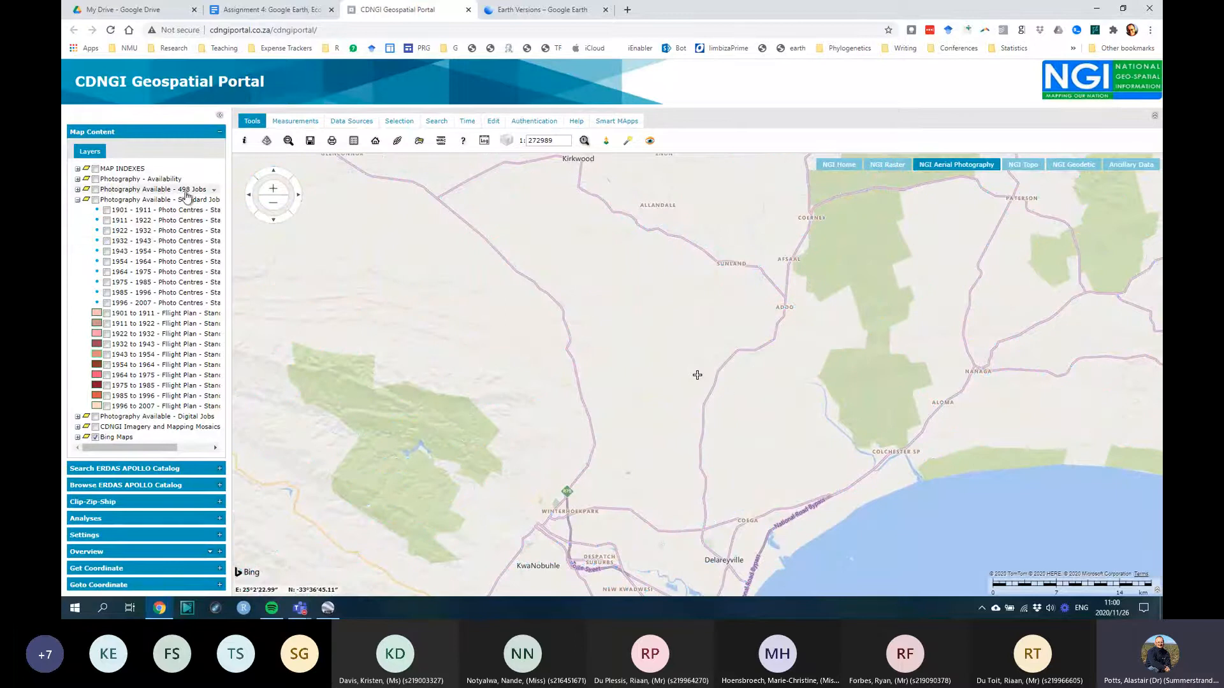
left_click(77, 199)
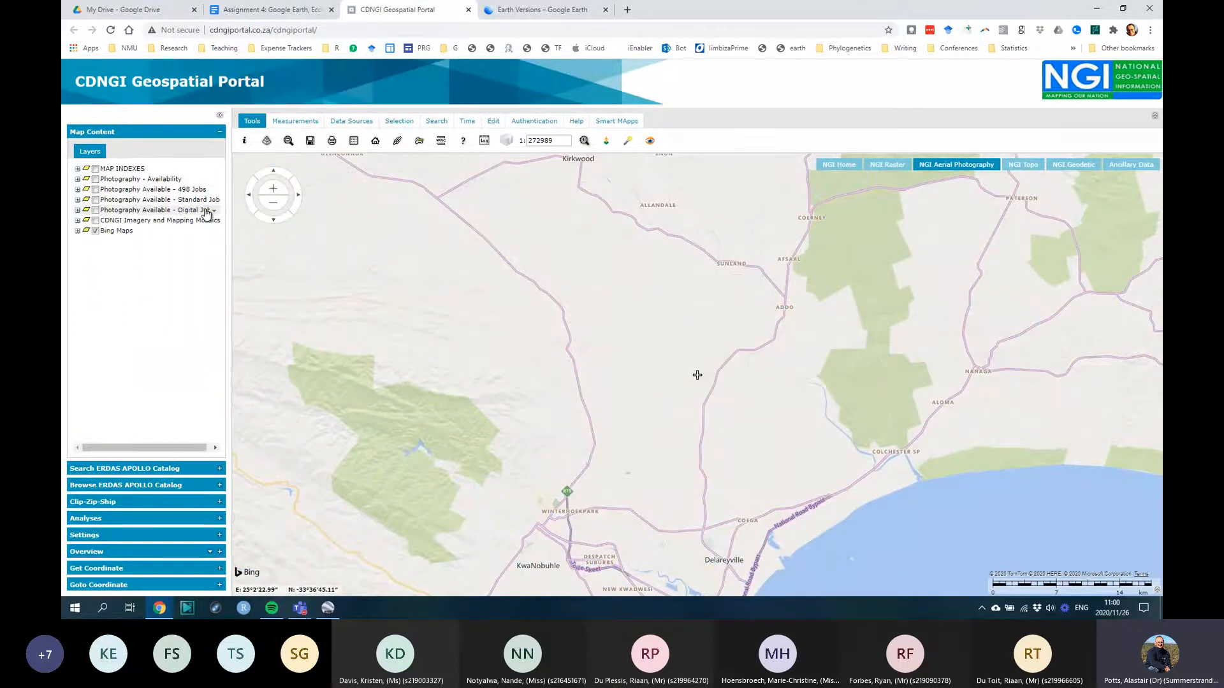
Step: Examine which years of flight plans and photo centres the Digital Jobs and 498 Jobs photography groups offer
left_click(78, 211)
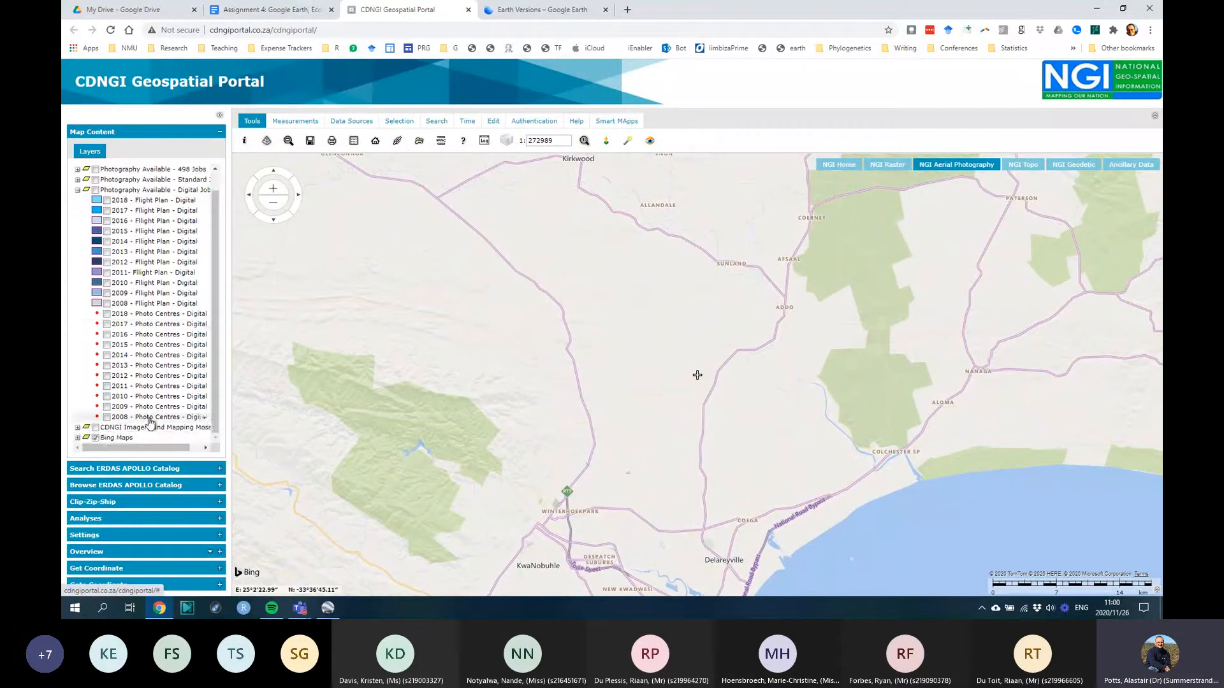
scroll(118, 358, "up", 1)
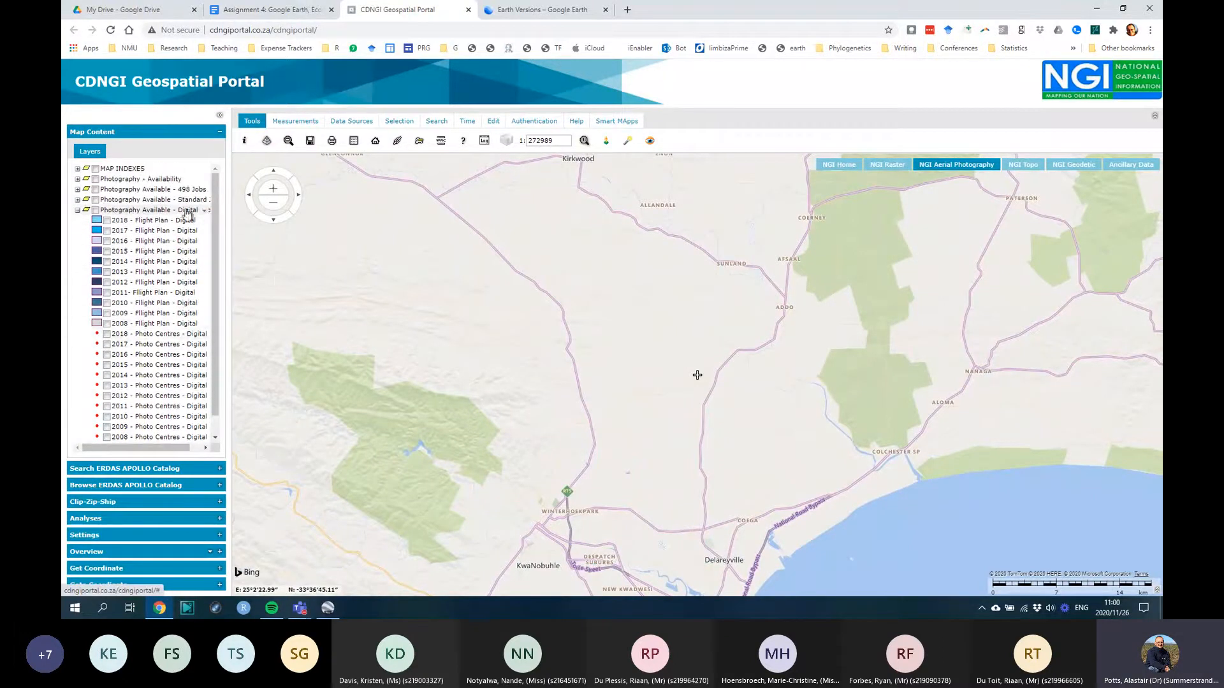
scroll(192, 356, "down", 1)
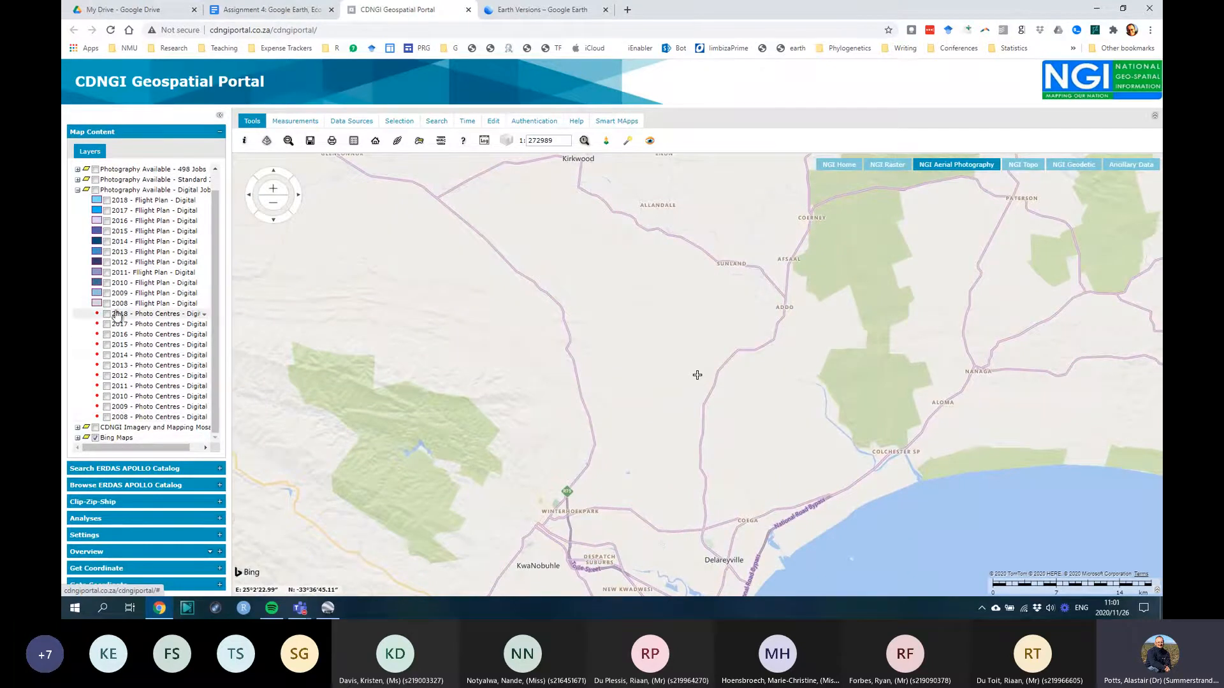
scroll(135, 389, "up", 1)
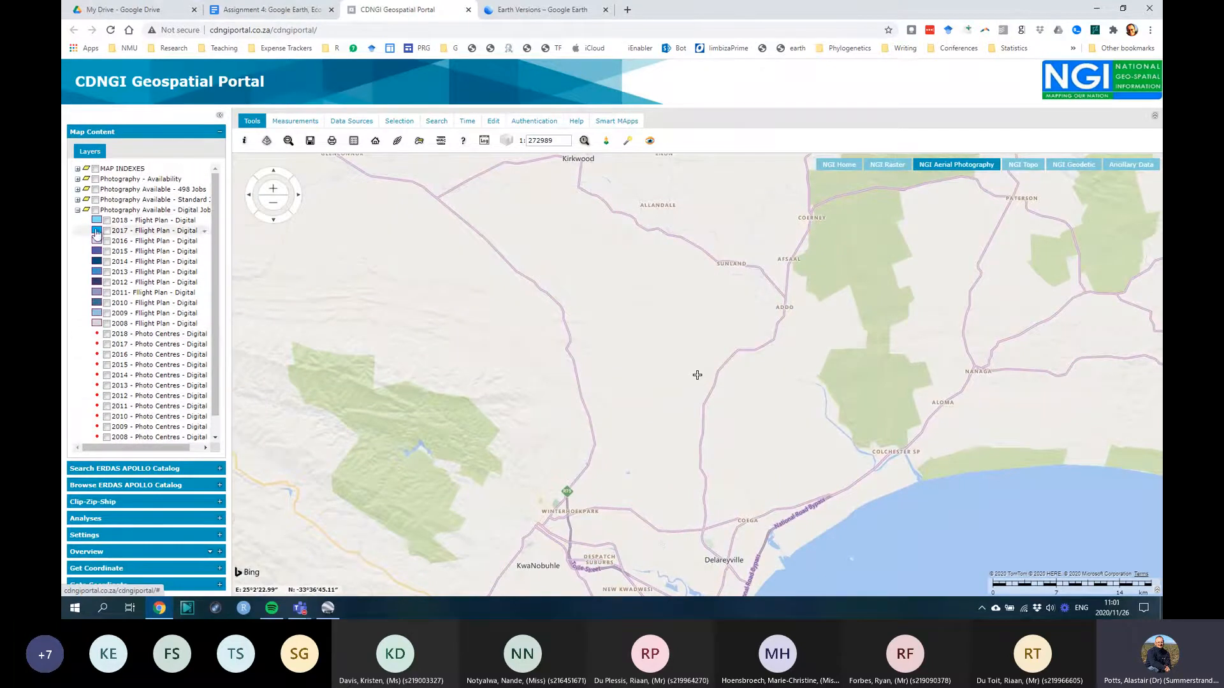
left_click(77, 210)
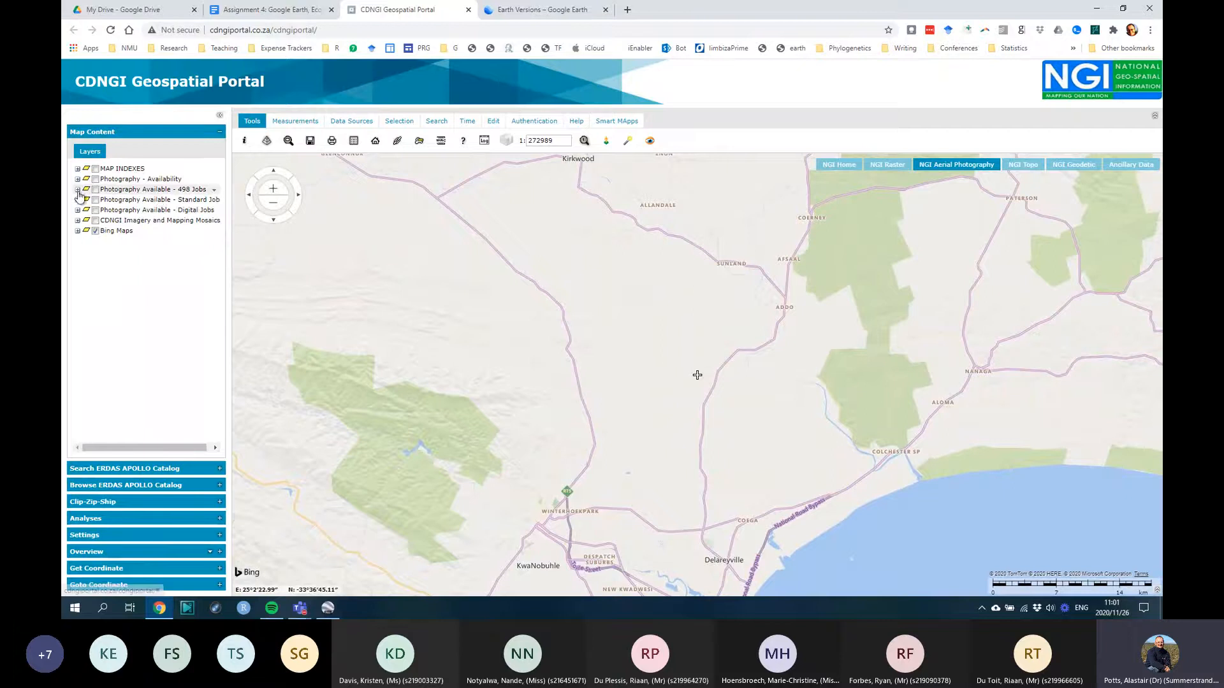
left_click(77, 190)
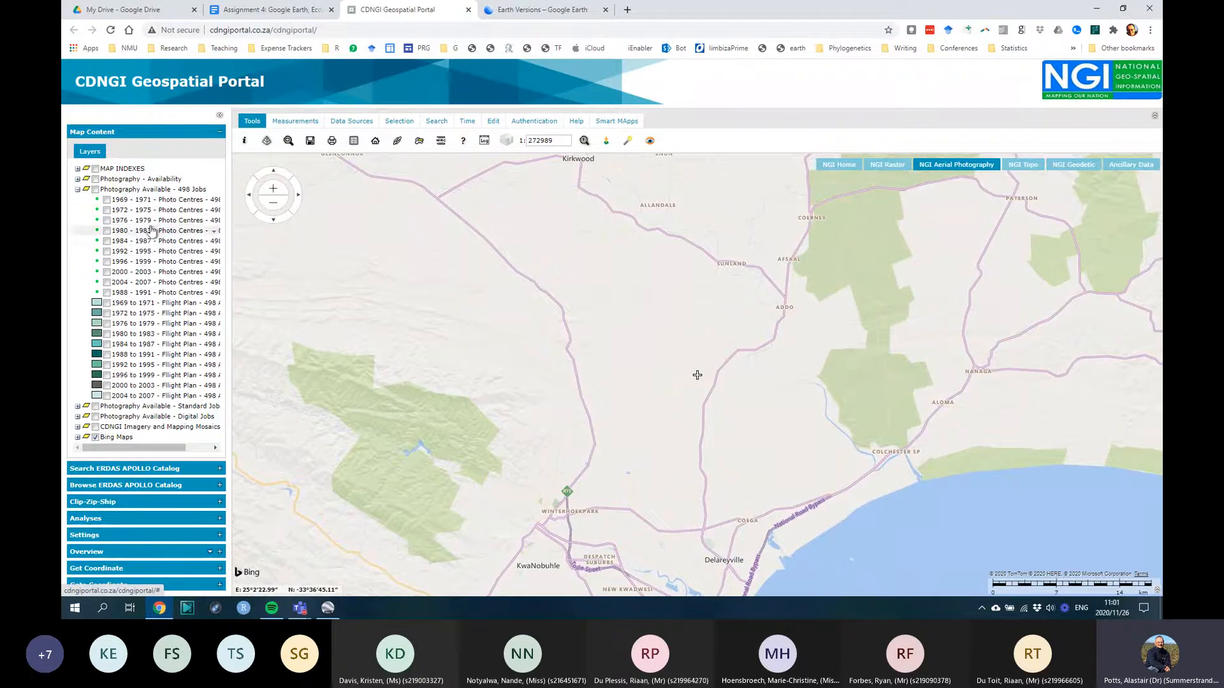
left_click(77, 190)
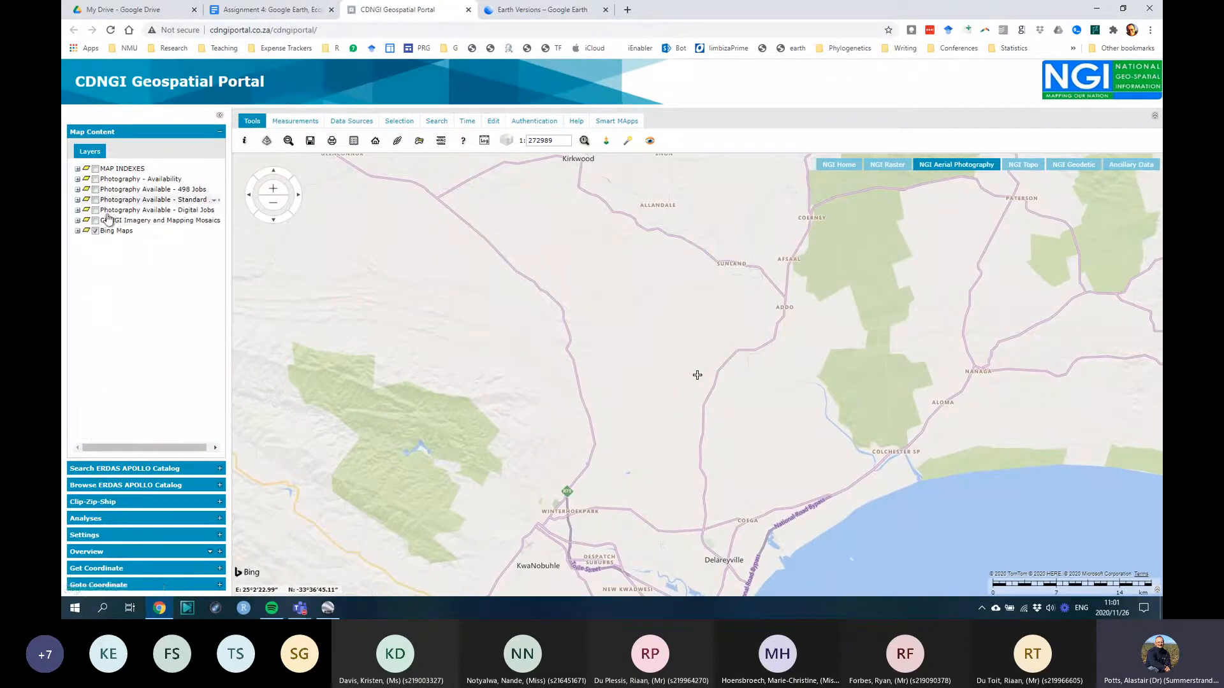
Step: Show only the 1932 - 1943 photo centres from the Photography Available - Standard Jobs group
left_click(77, 199)
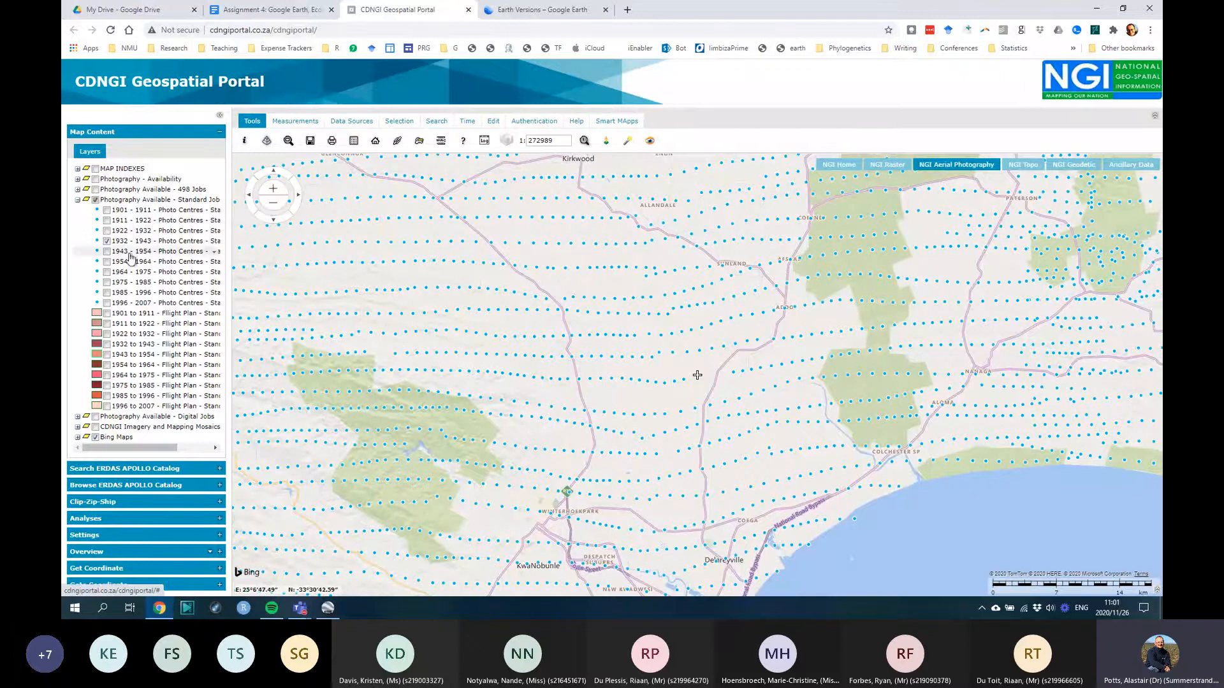
mouse_move(564, 200)
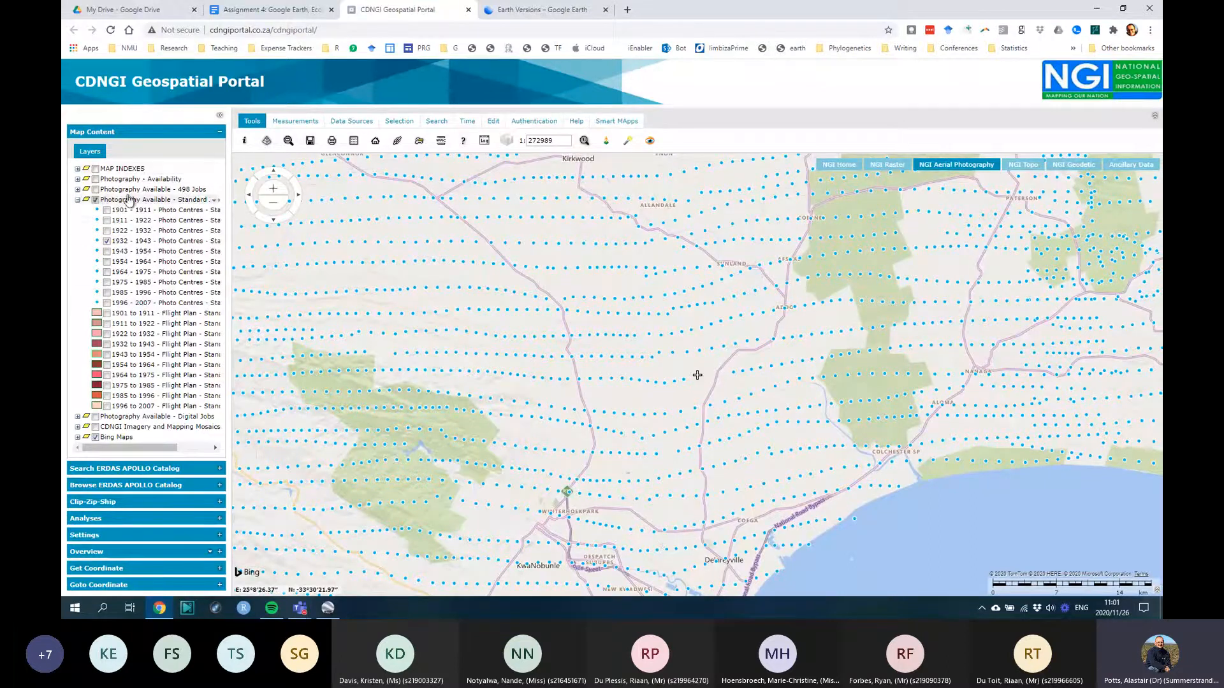
mouse_move(243, 379)
Step: Switch to Google Earth Pro and examine the site where the north-south road crosses the winding river
key("alt+Tab")
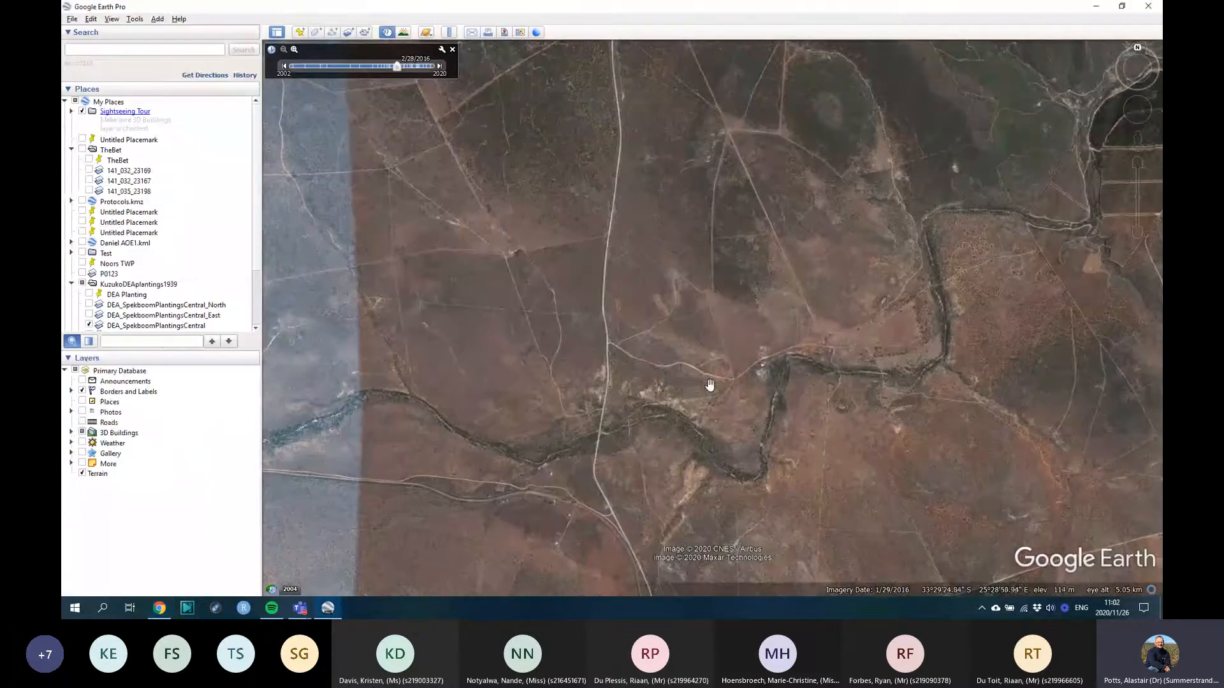
left_click_drag(623, 402, 681, 278)
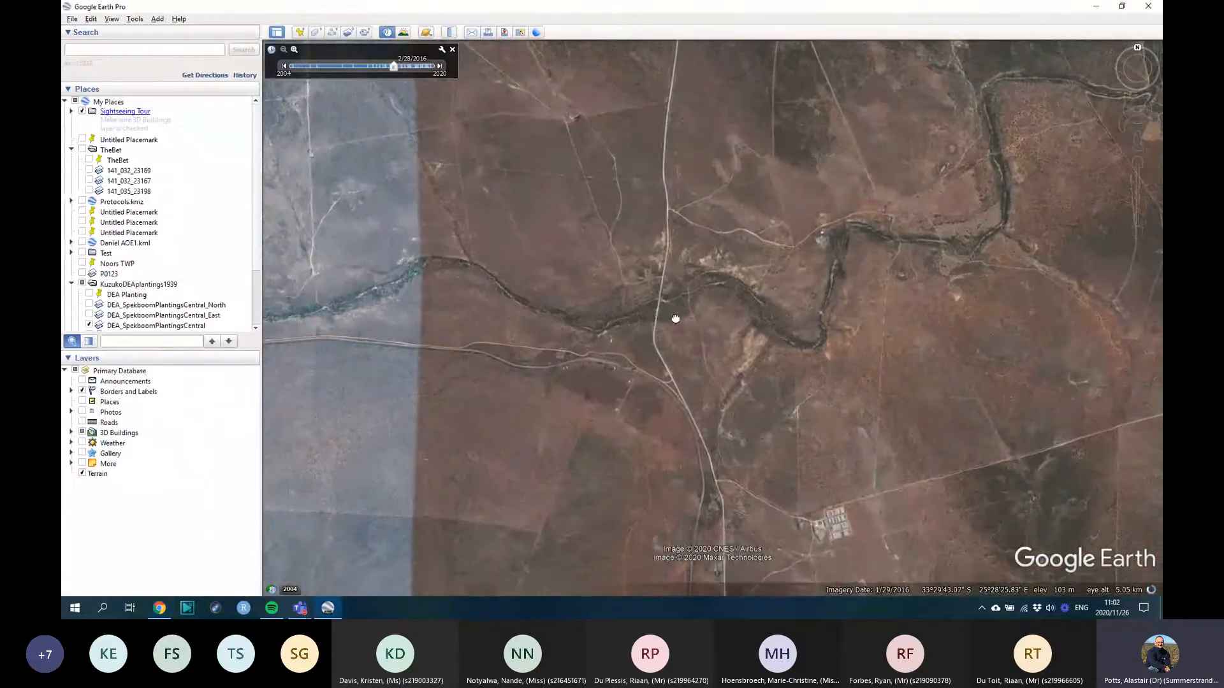
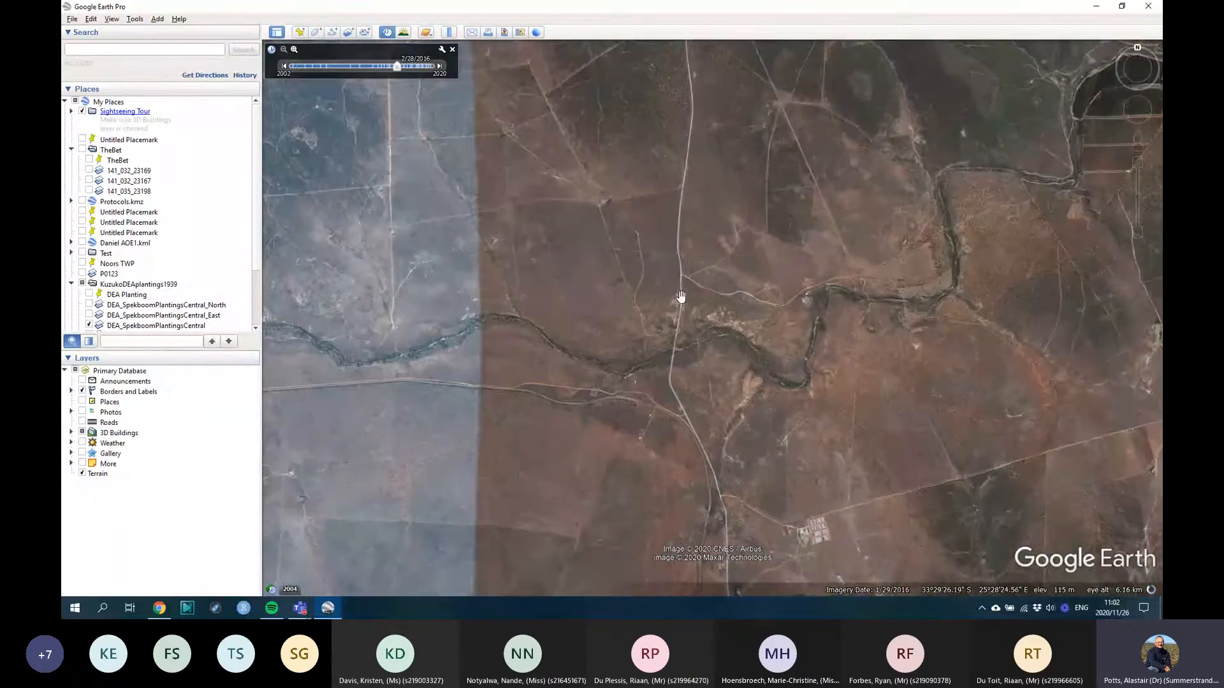
scroll(680, 297, "down", 3)
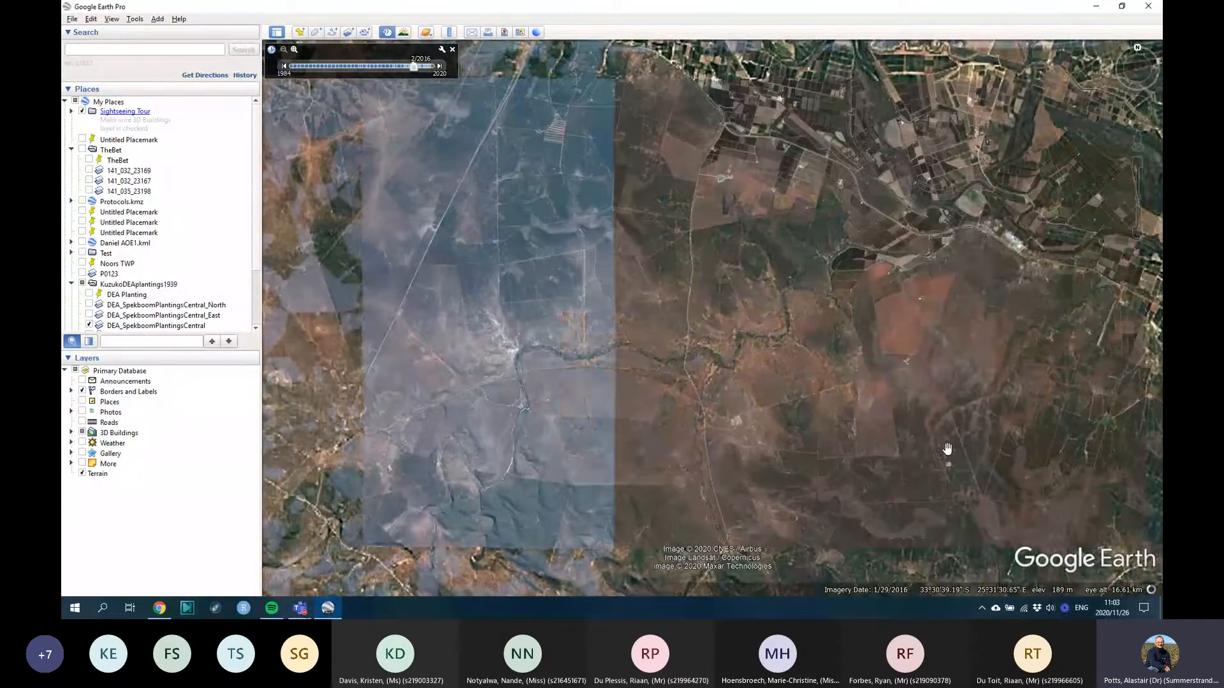
scroll(701, 352, "up", 3)
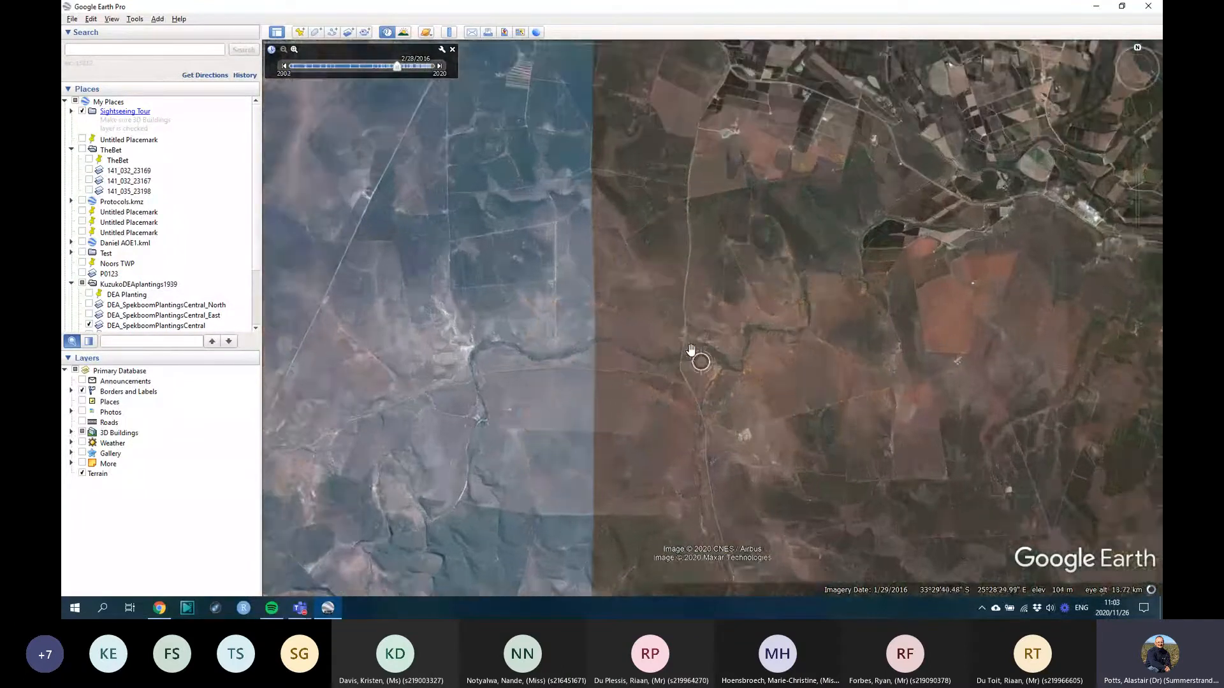
scroll(721, 328, "up", 2)
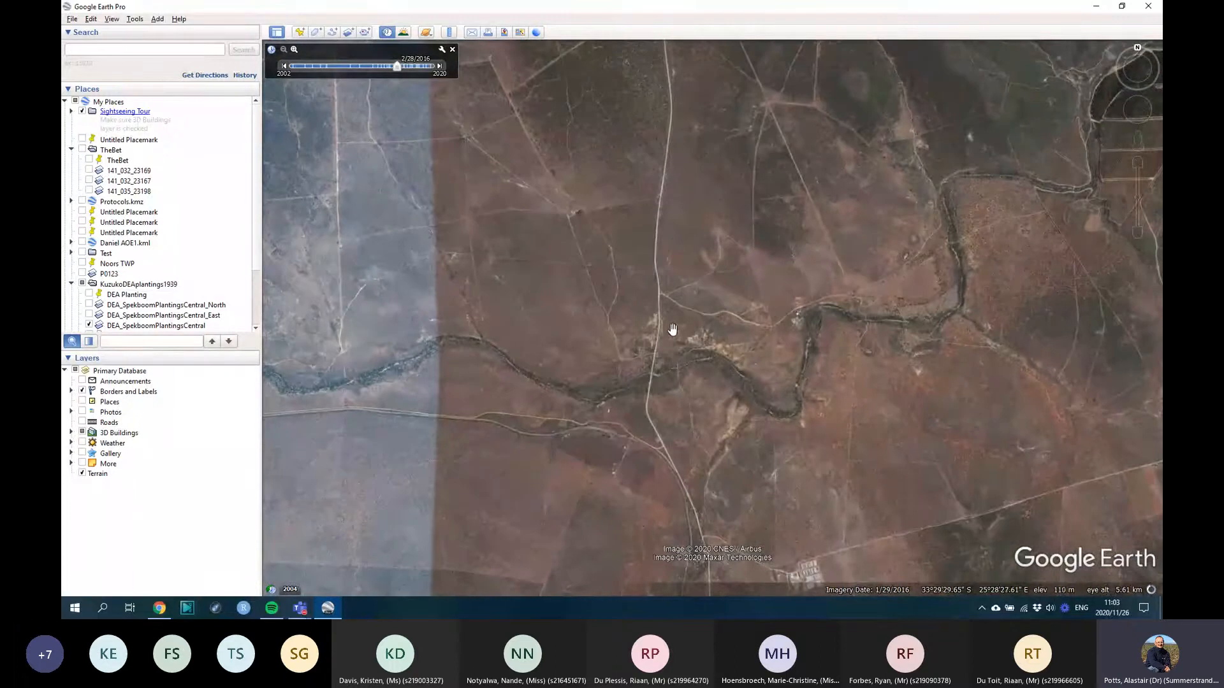
scroll(664, 360, "up", 2)
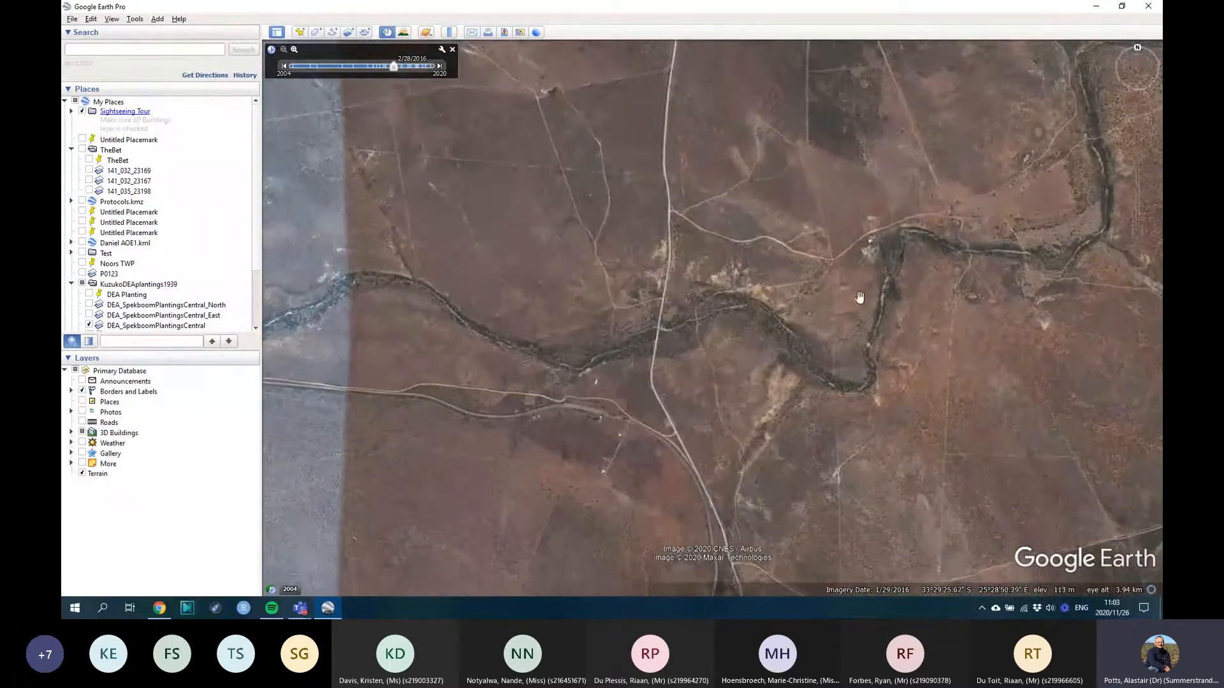
left_click_drag(603, 343, 718, 337)
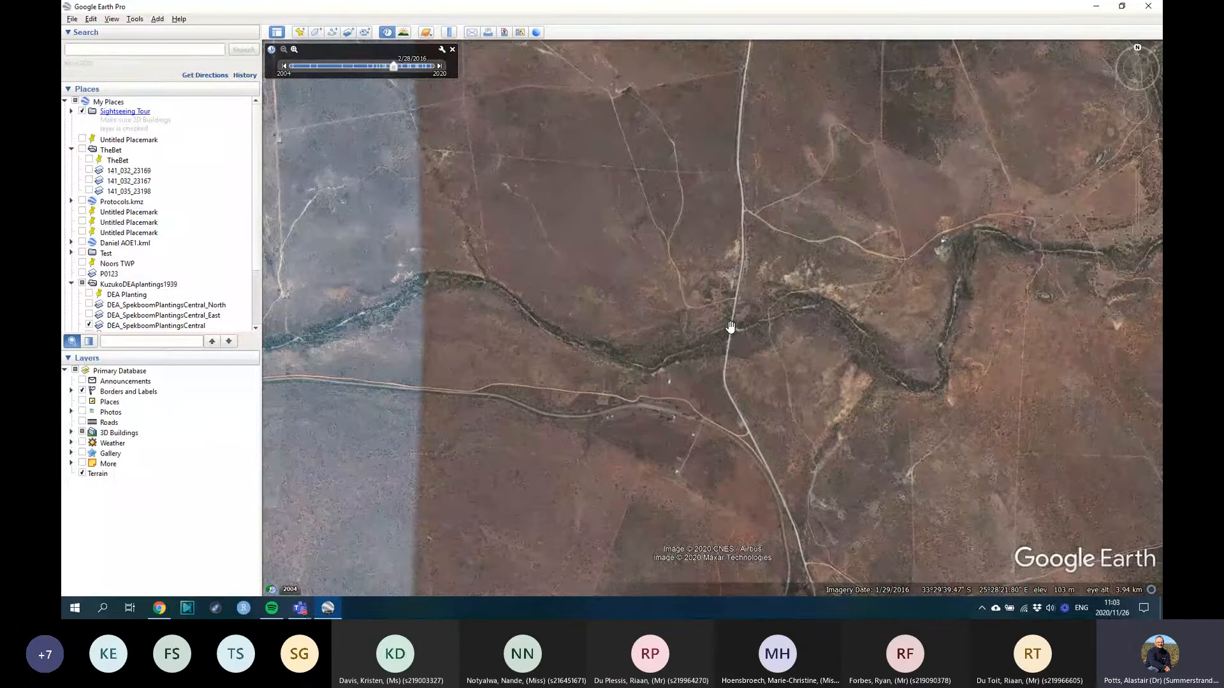
Step: Return to the CDNGI portal and examine the job, strip and photo numbers of 1932 - 1943 photo centres south of Kirkwood
key("alt+Tab")
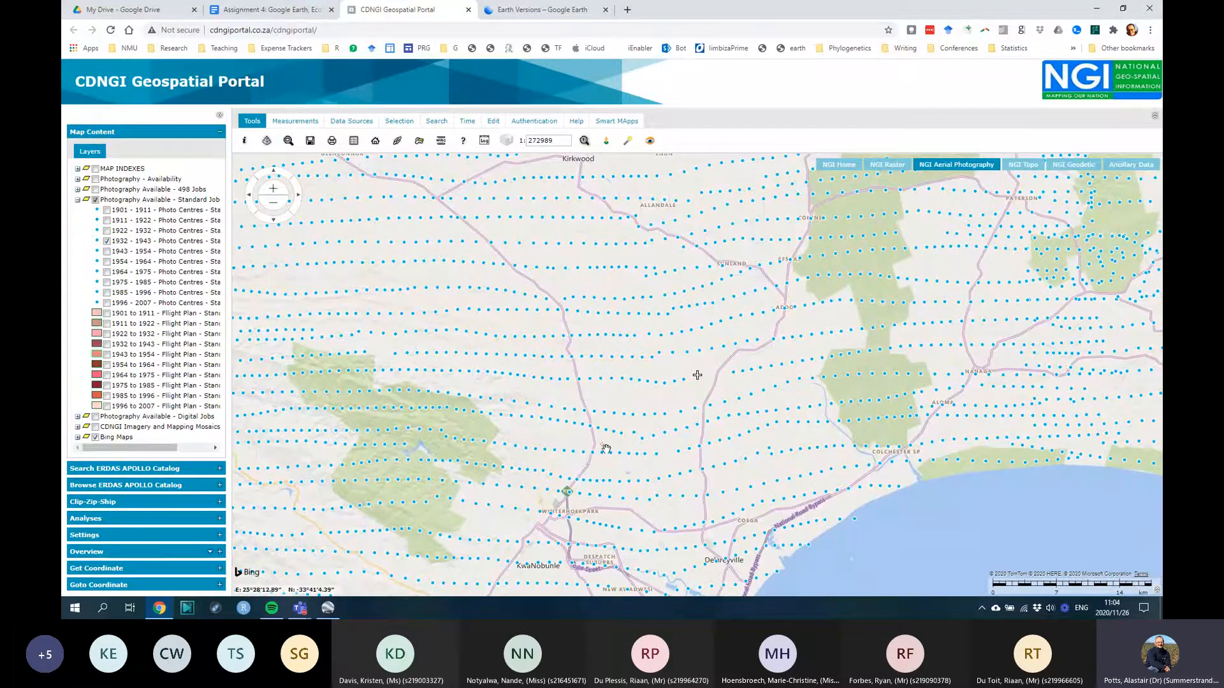
mouse_move(605, 421)
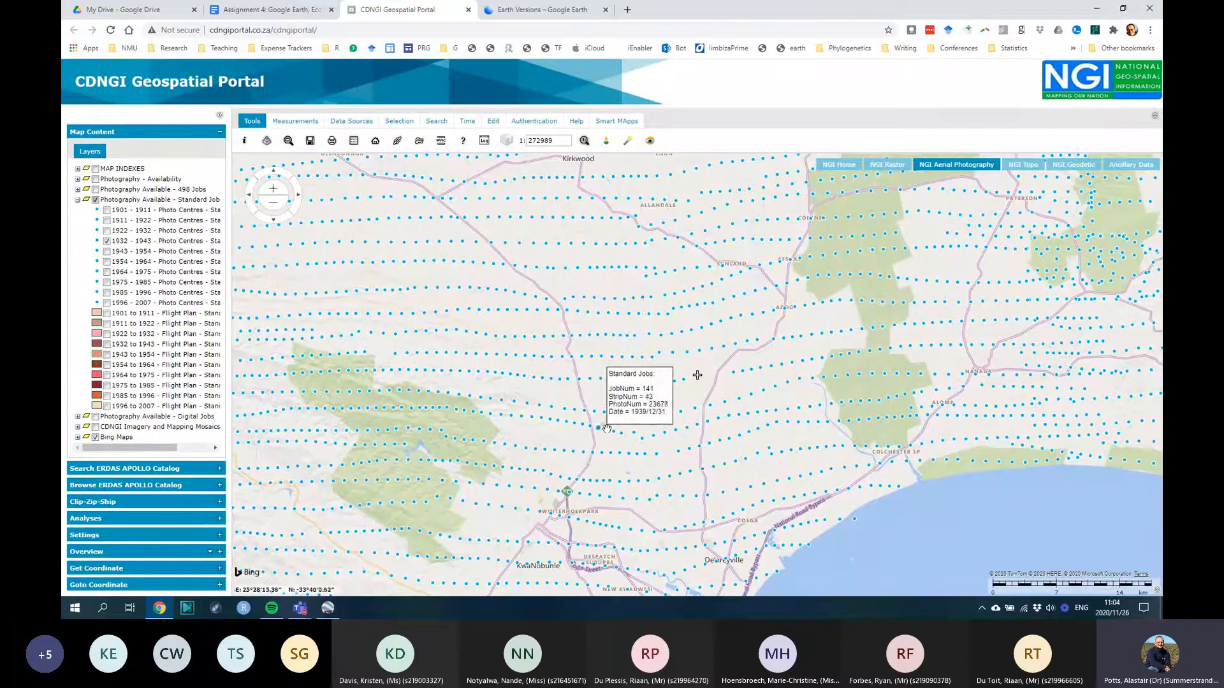
mouse_move(603, 381)
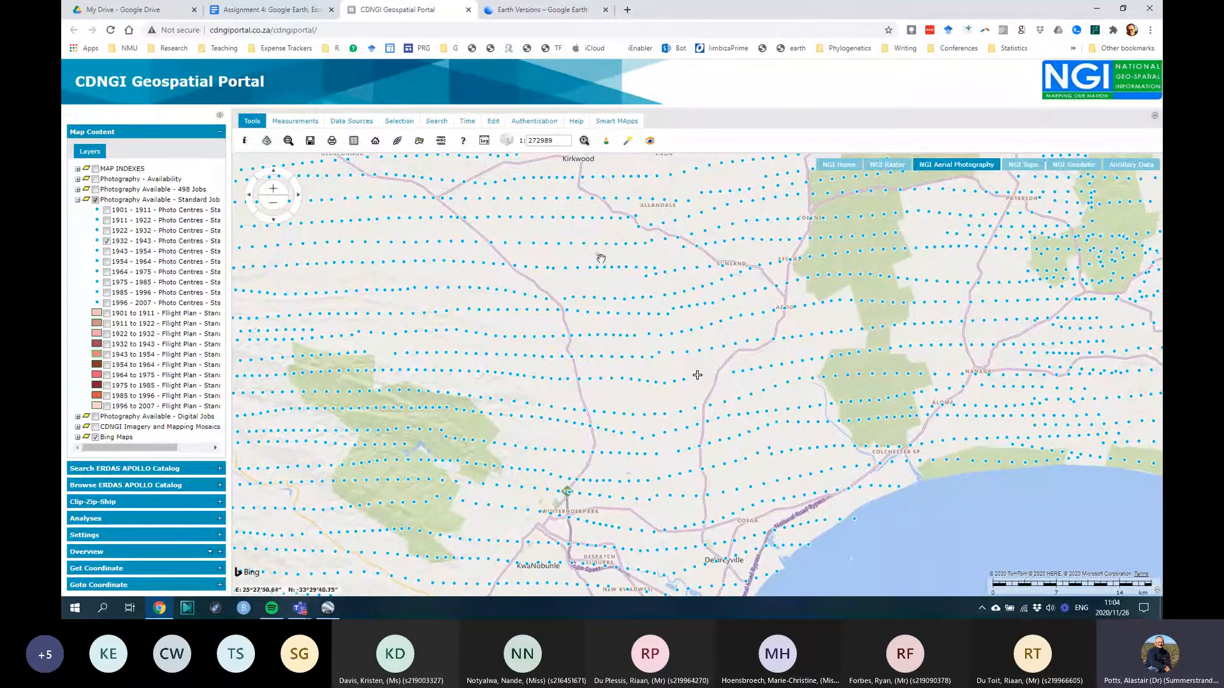
mouse_move(599, 249)
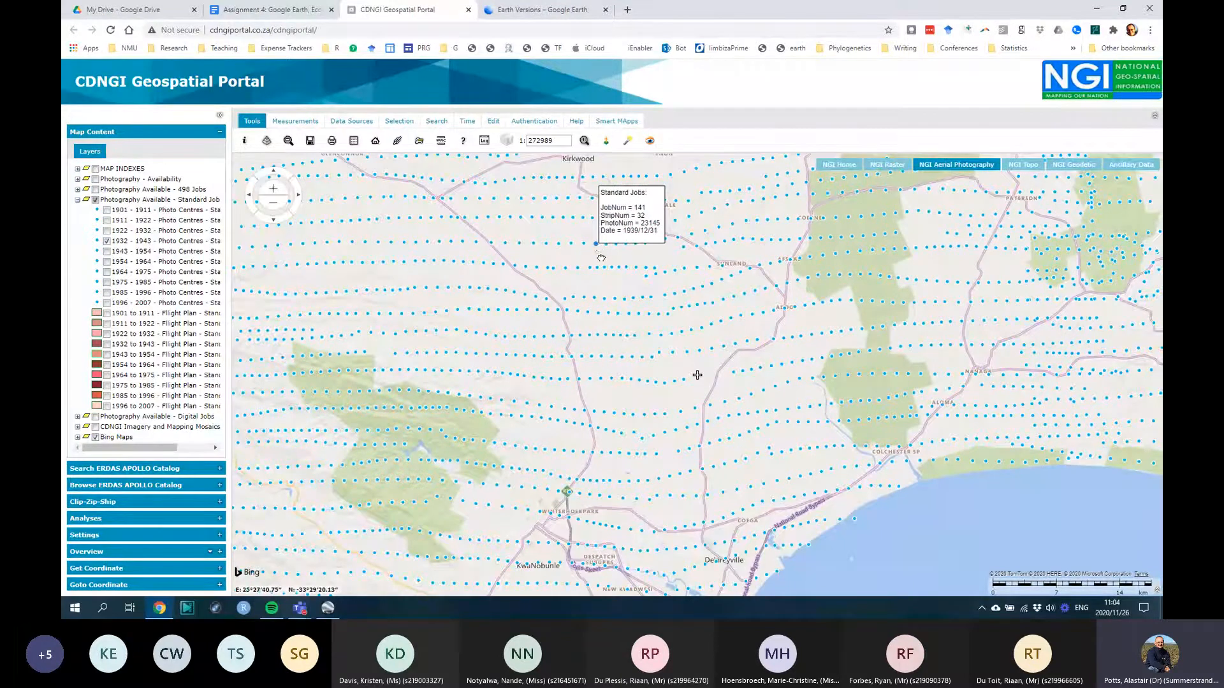
left_click_drag(599, 252, 645, 367)
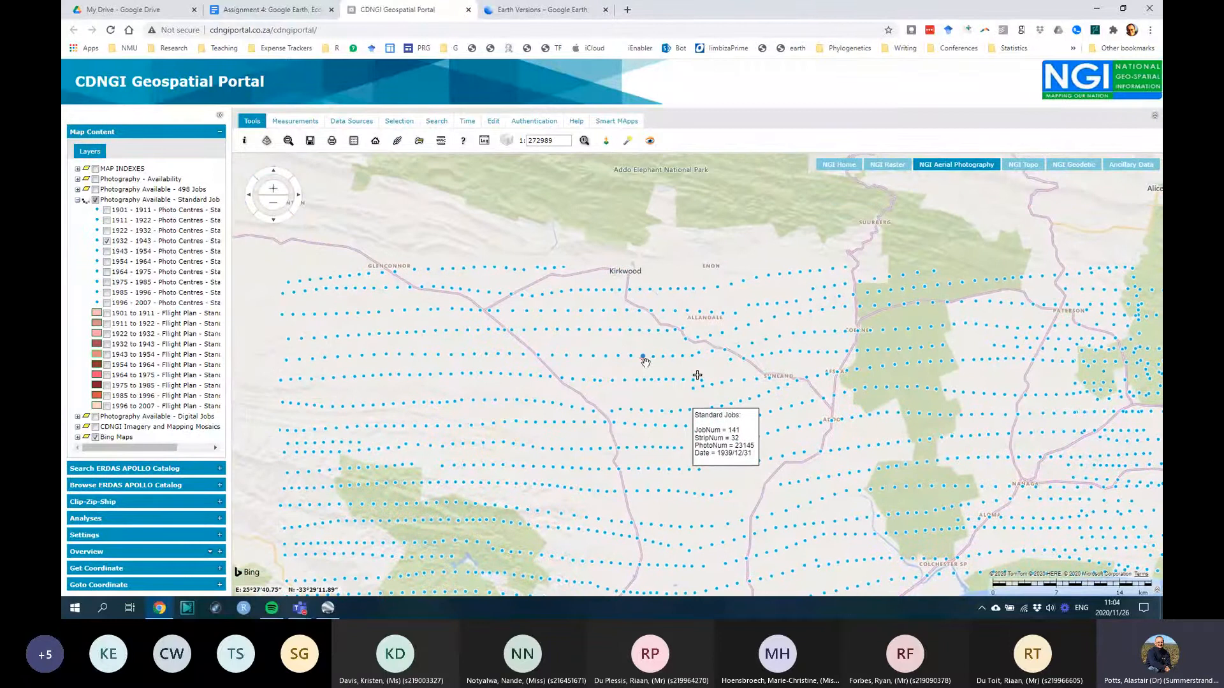
mouse_move(653, 361)
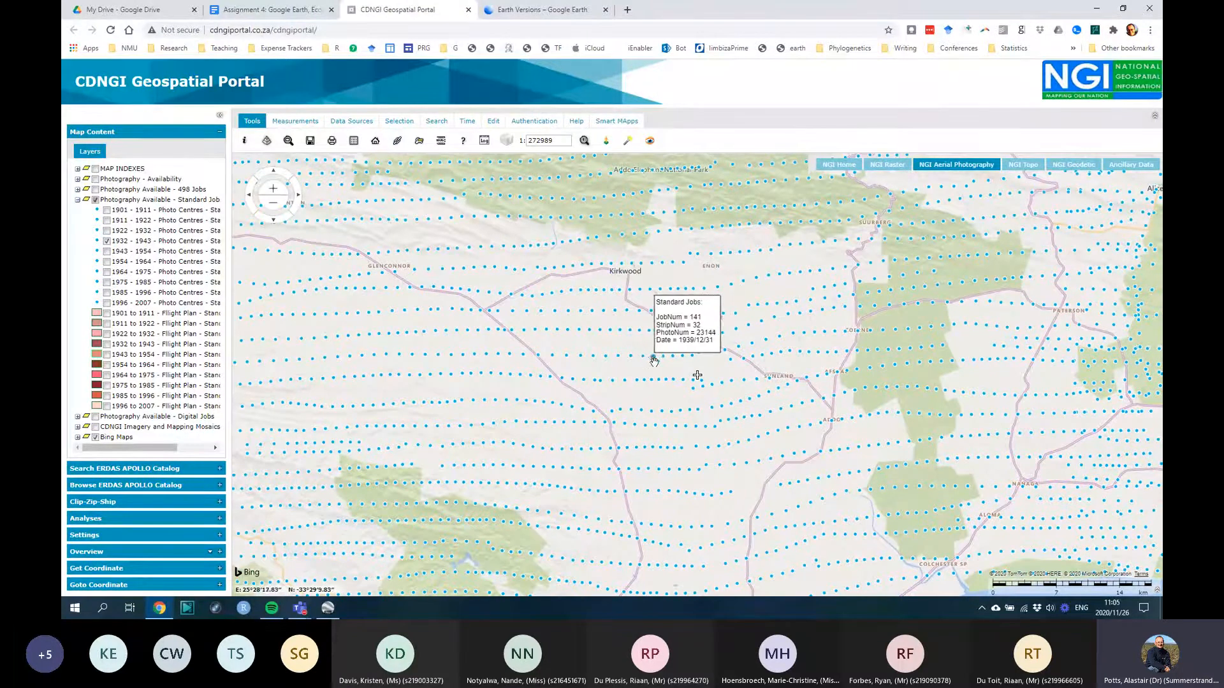
Step: Locate the same road and river crossing east of Bloukrans among the 1932 - 1943 photo centres
scroll(653, 361, "up", 1)
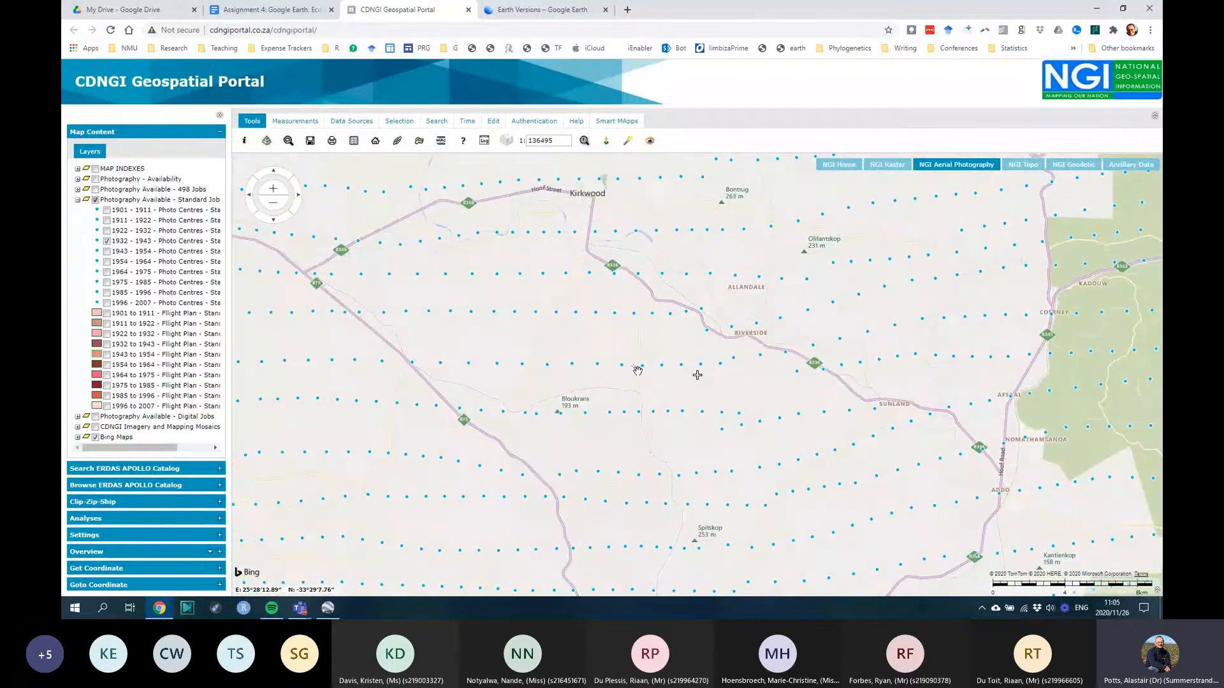
scroll(638, 370, "up", 1)
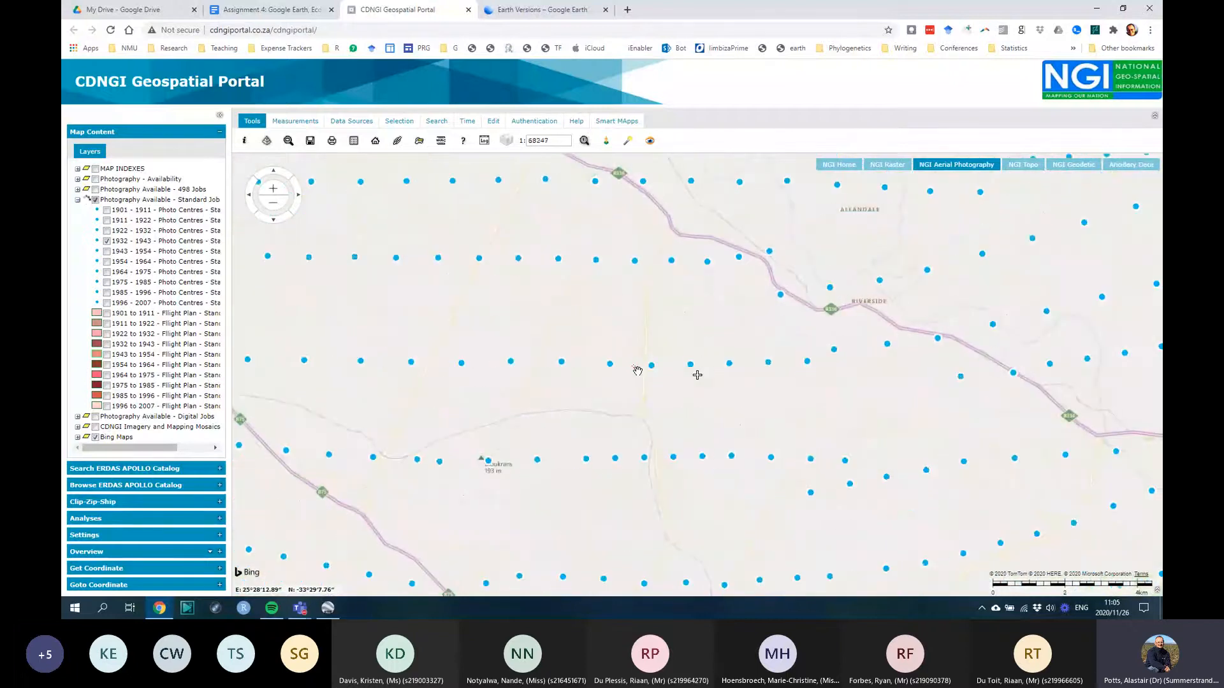
scroll(638, 371, "up", 1)
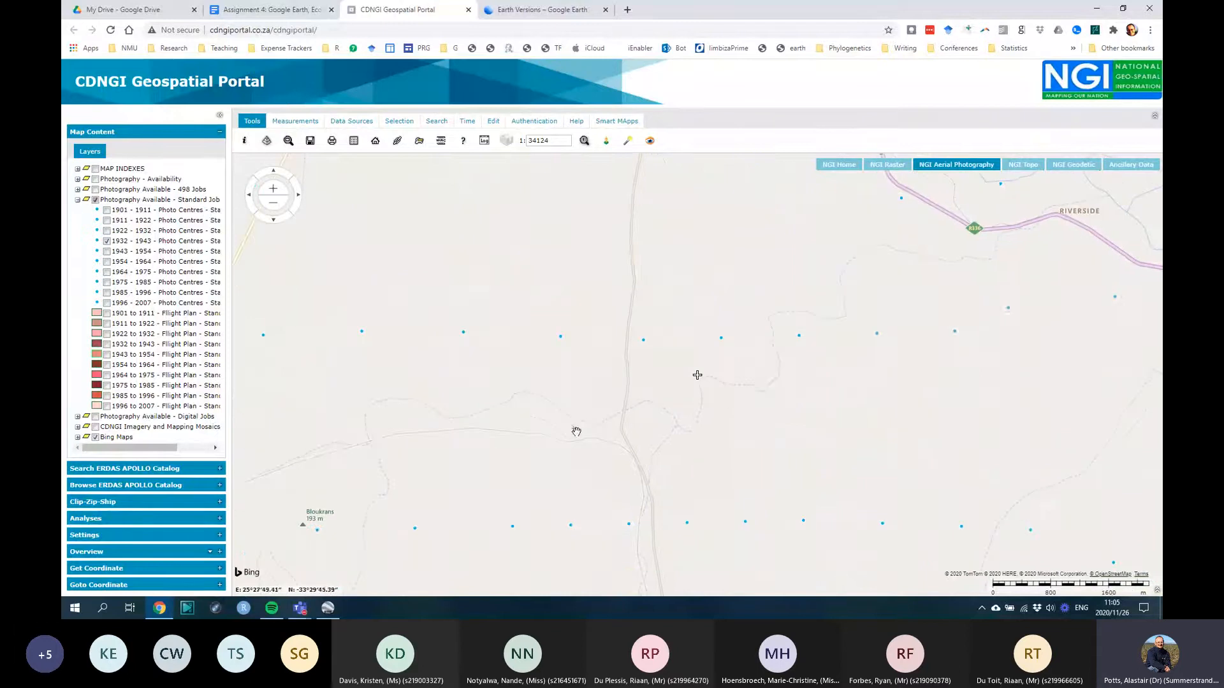
left_click_drag(702, 432, 695, 402)
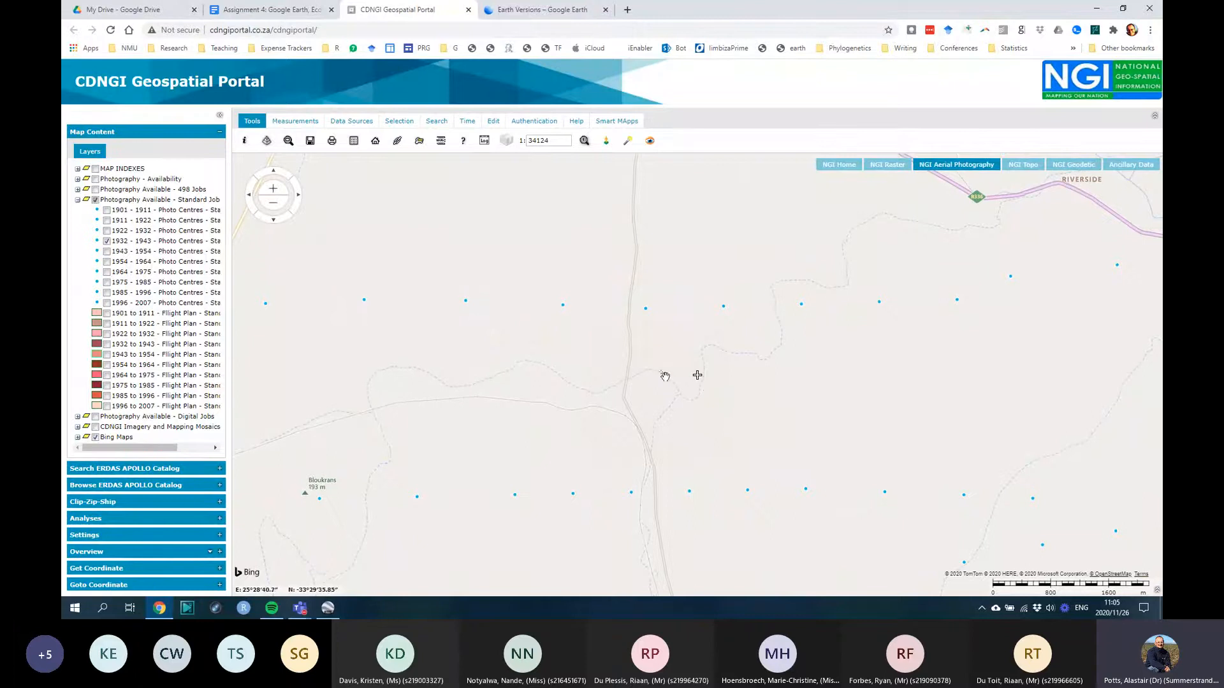
left_click_drag(665, 376, 664, 368)
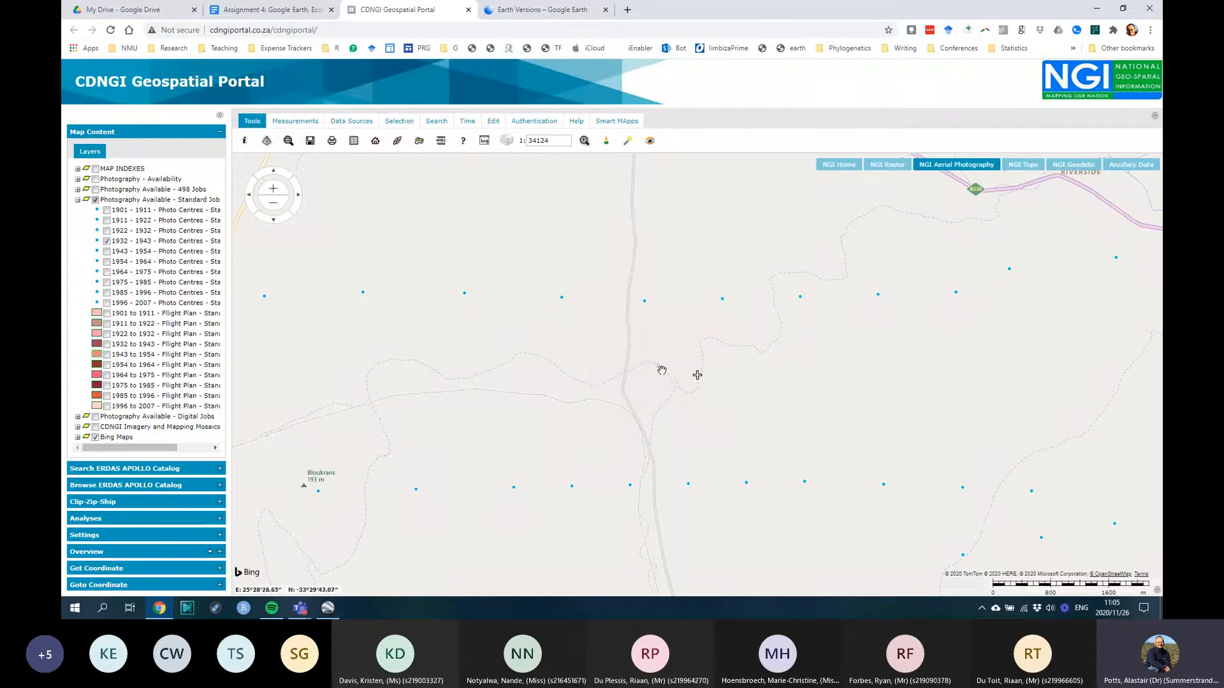
Step: Compare the road and river crossing in Google Earth Pro with the same location on the CDNGI portal map
key("alt+Tab")
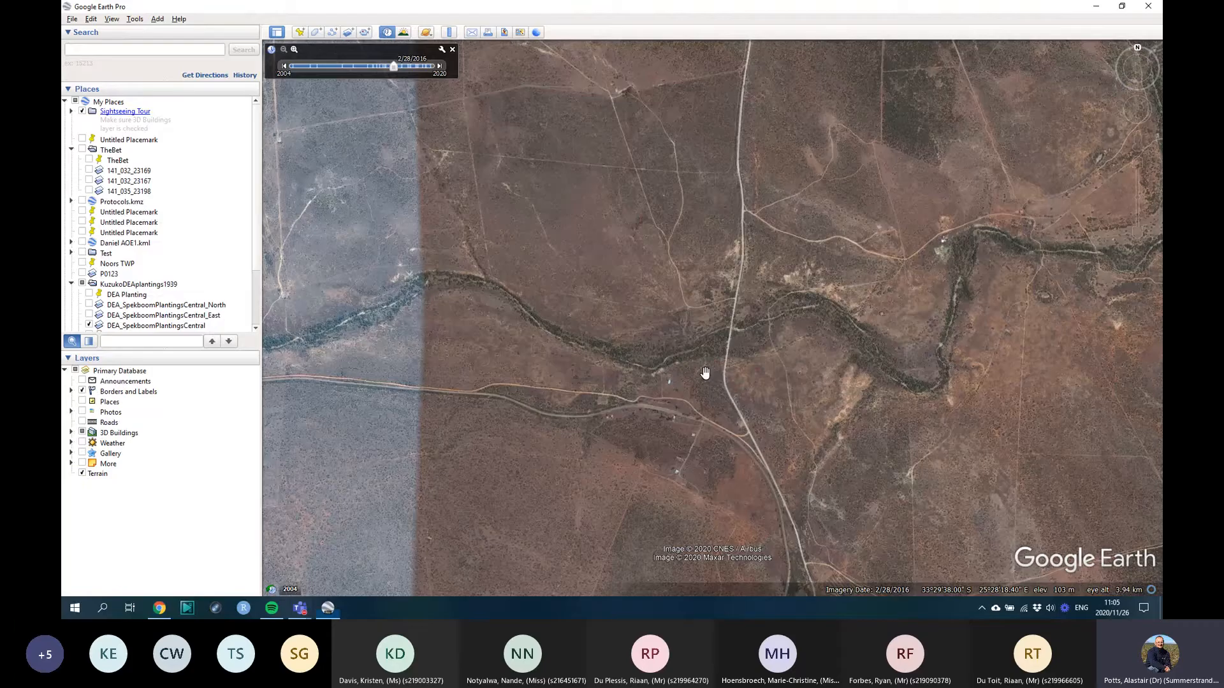
scroll(820, 363, "down", 3)
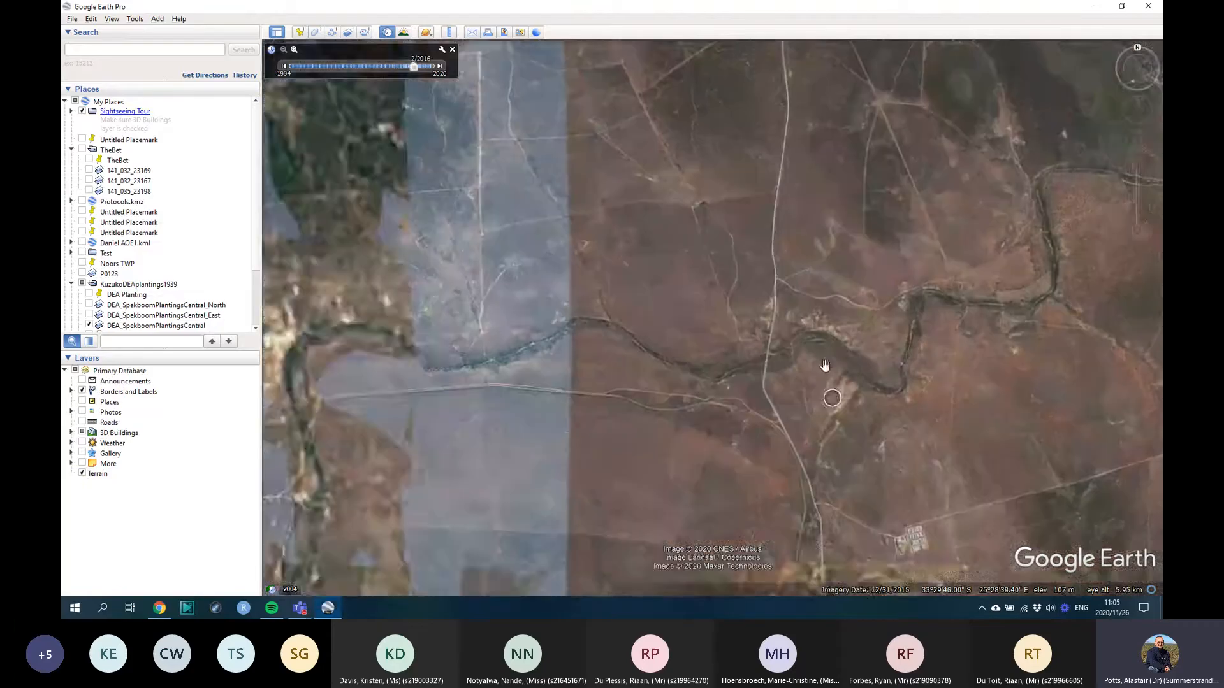
key("alt+Tab")
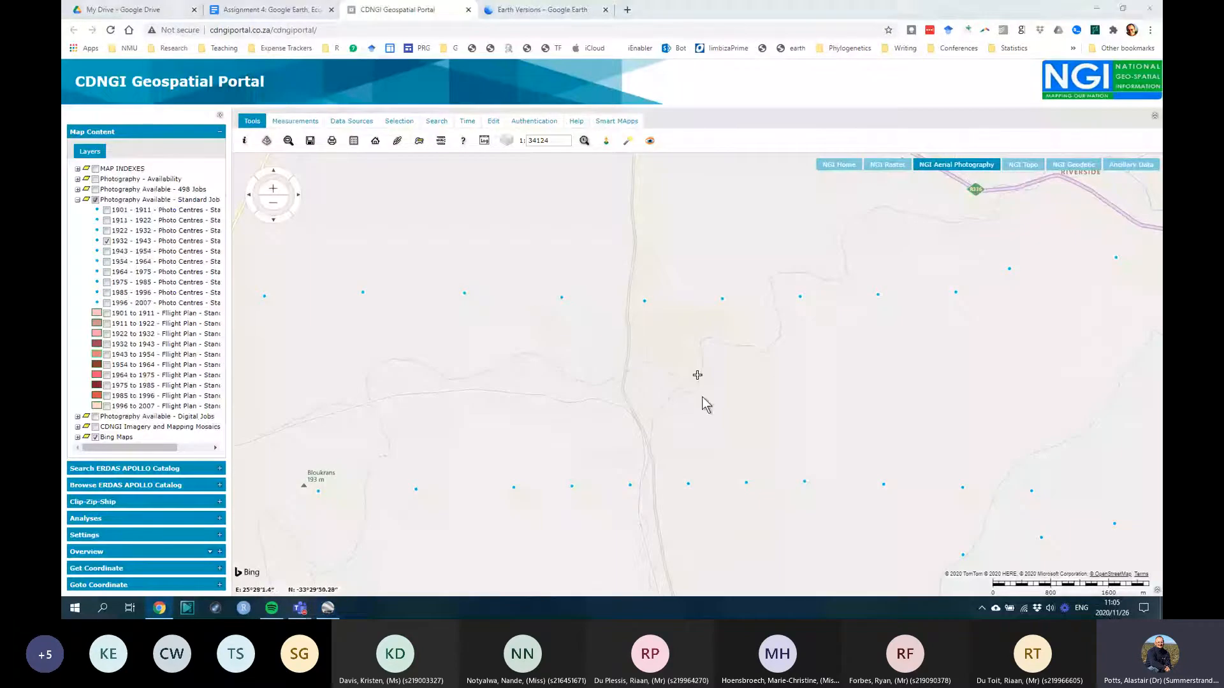
key("alt+Tab")
key("alt+Tab")
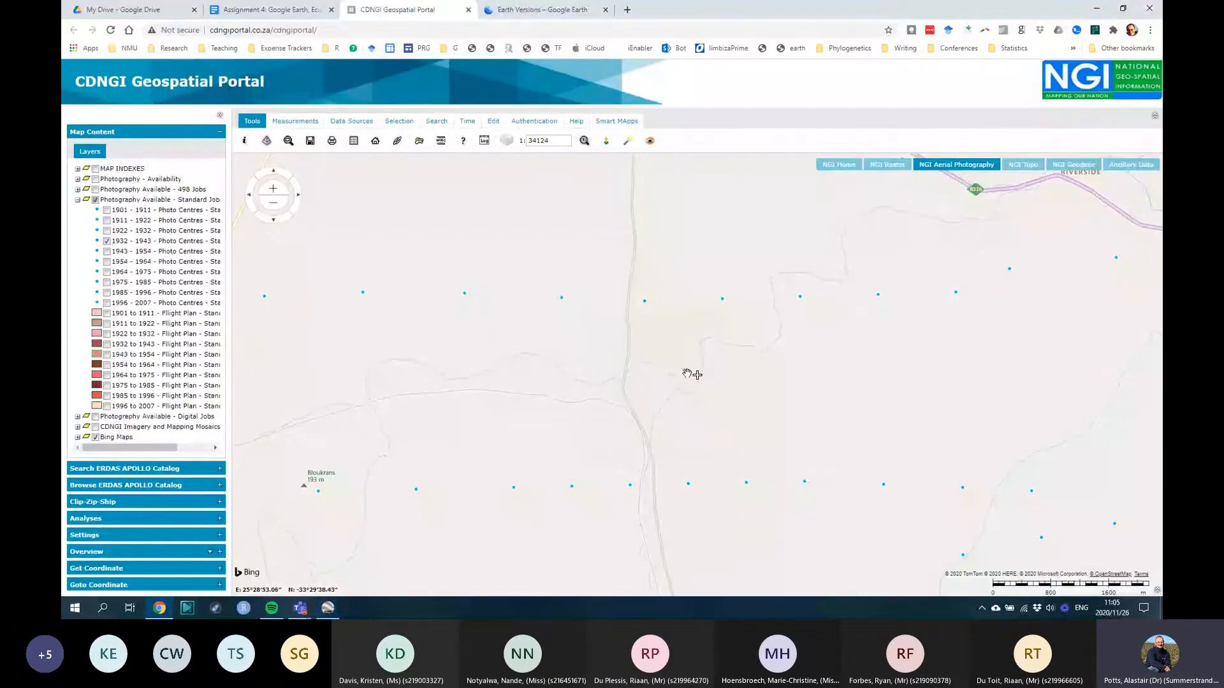
Step: Try the 25cm and 250K layers under CDNGI Imagery and Mapping Mosaics, and display only the 50cm imagery mosaic behind the photo centres
left_click(95, 437)
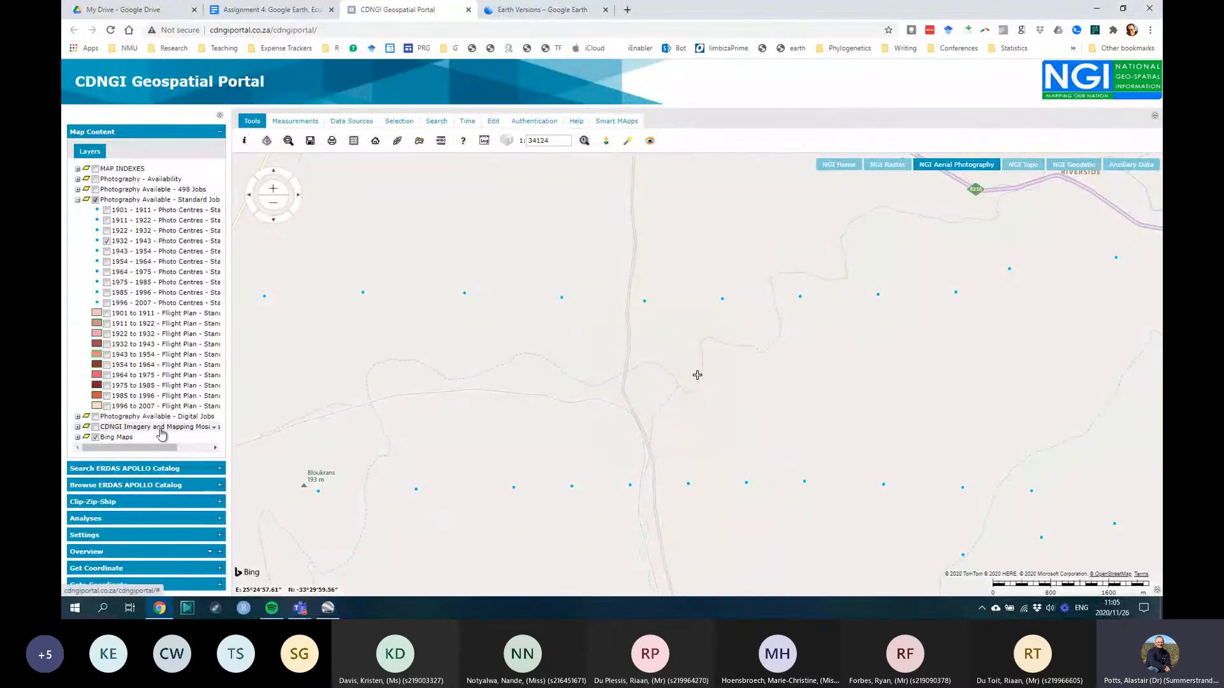
left_click(77, 427)
scroll(208, 354, "down", 3)
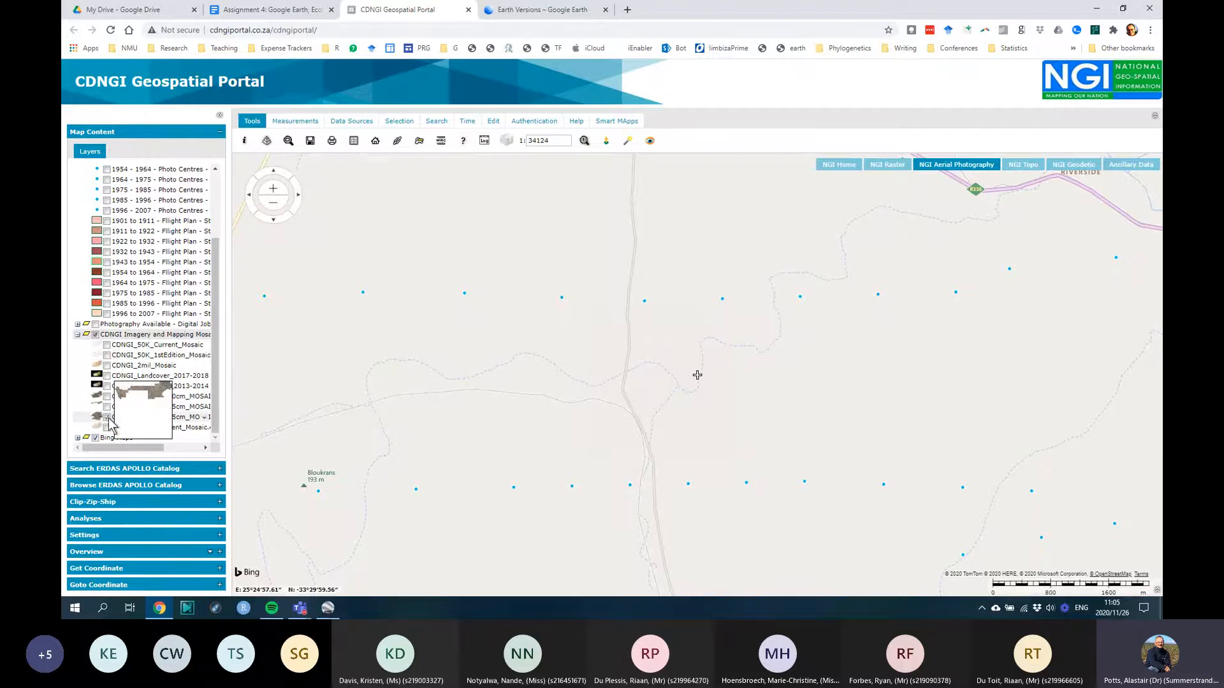
left_click(107, 417)
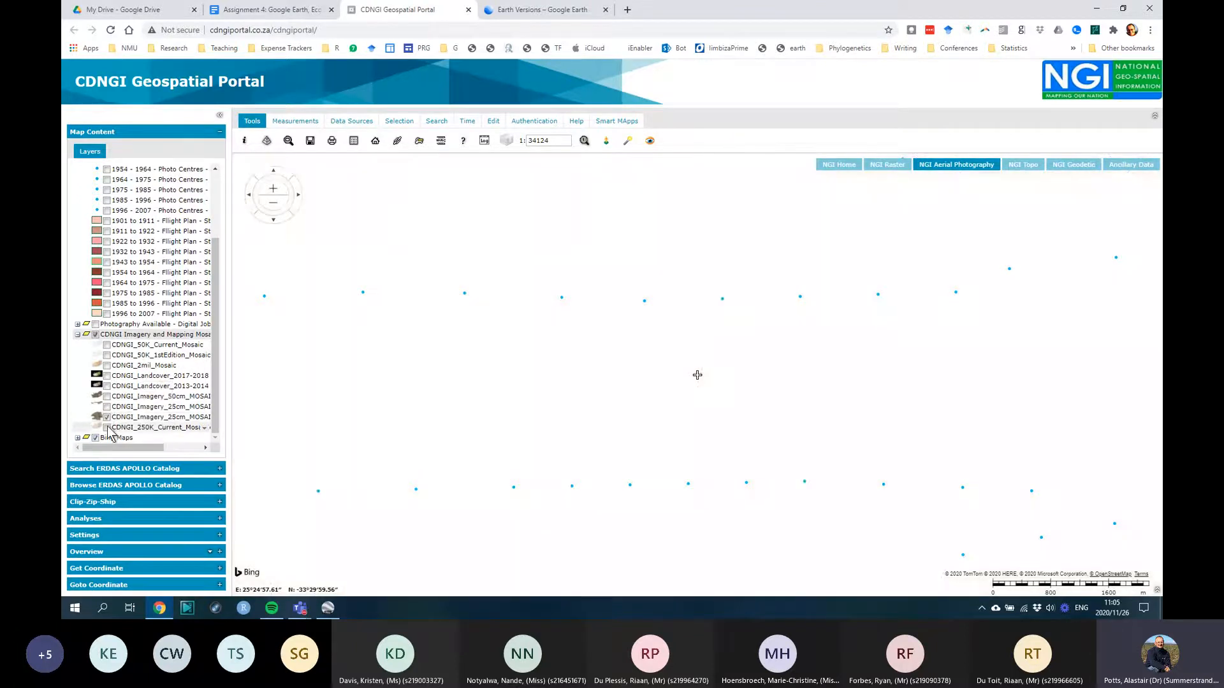
left_click(107, 418)
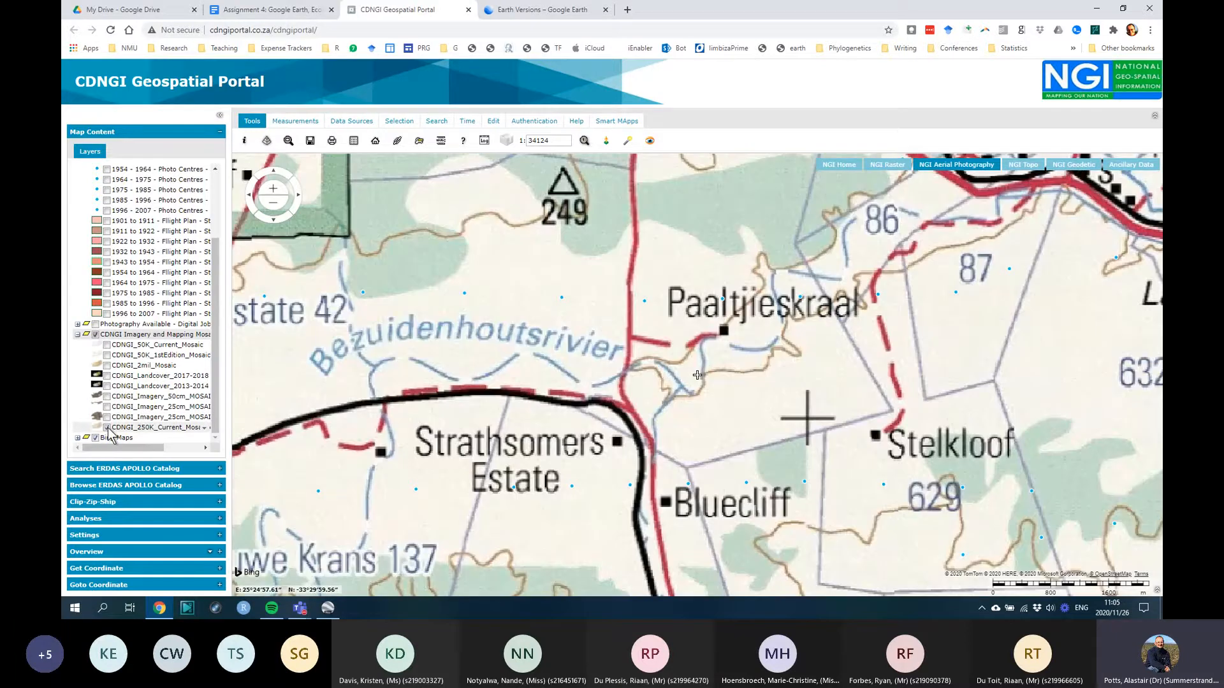
left_click(107, 428)
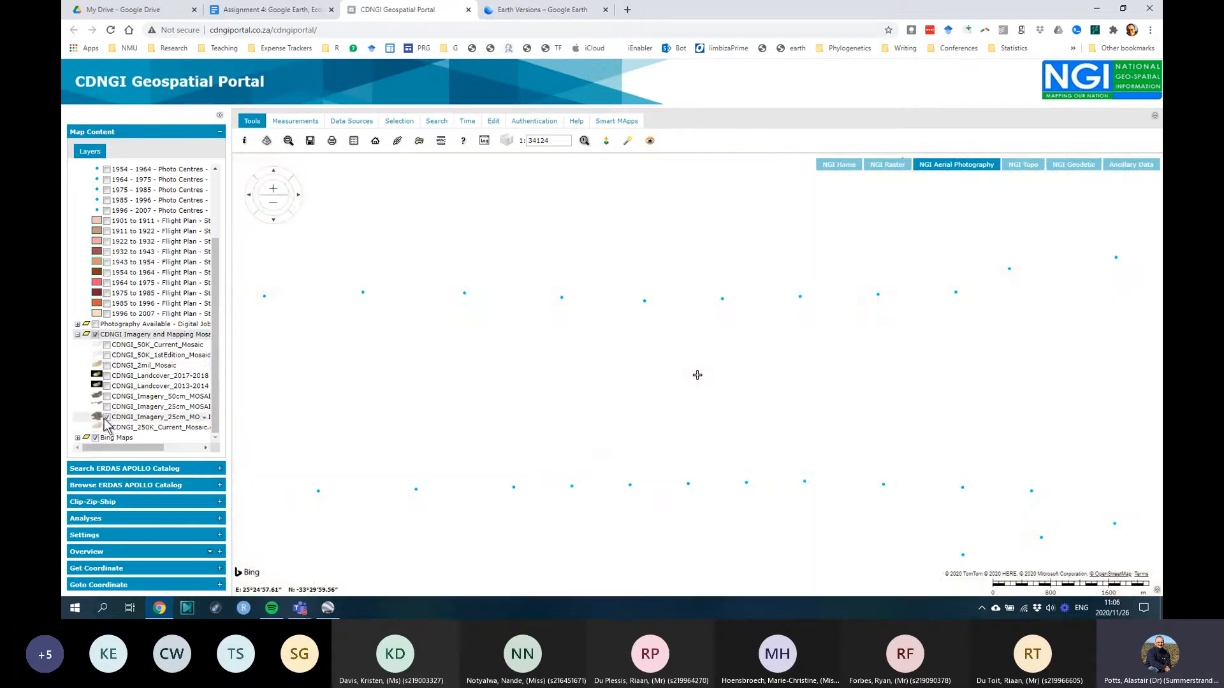
left_click_drag(105, 419, 105, 408)
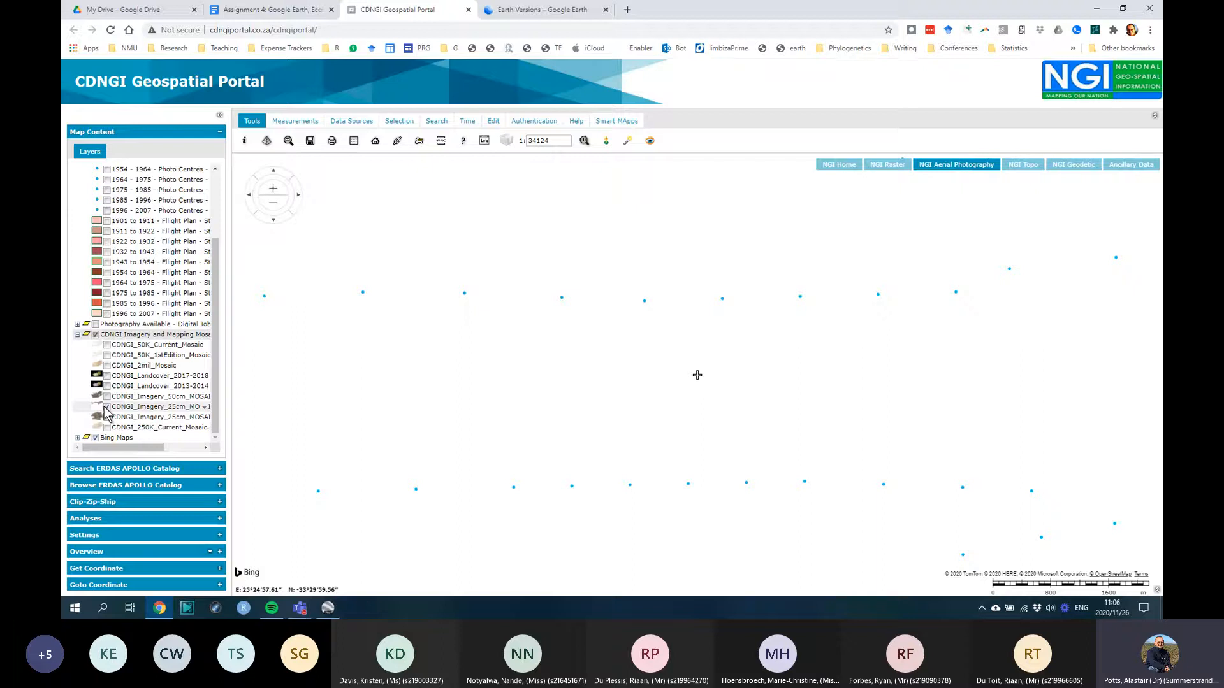
left_click(106, 408)
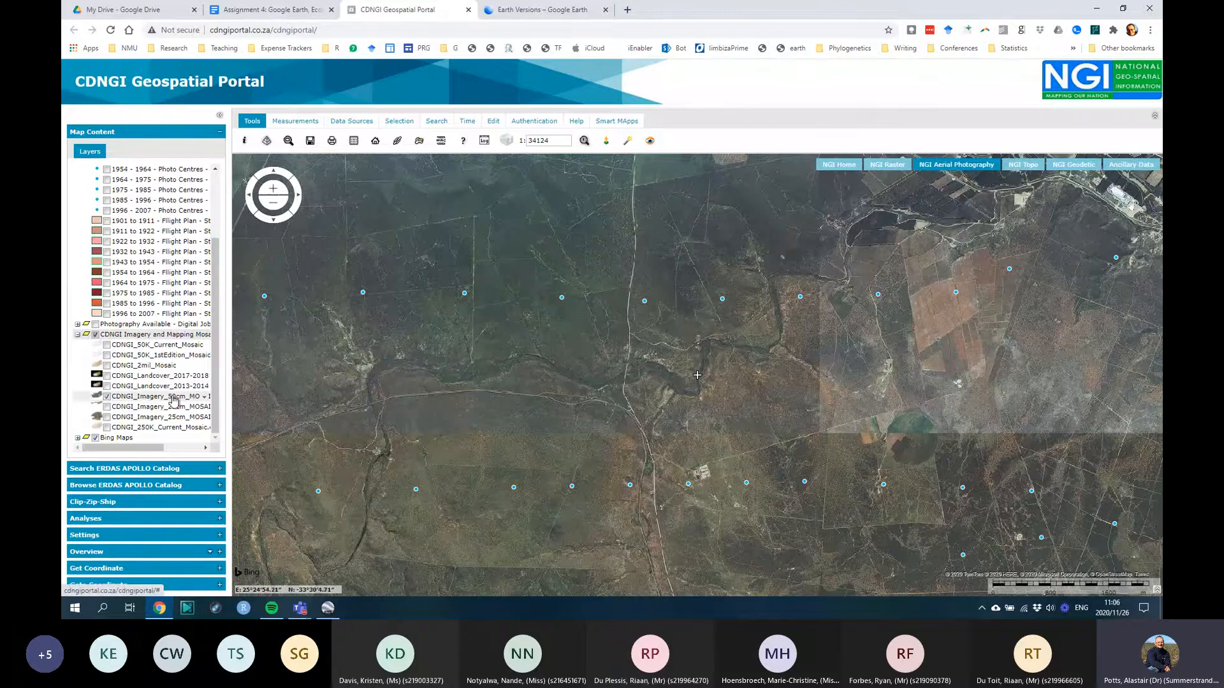
Step: Compare the wider river bends in Google Earth Pro with the portal imagery and check the job details of the photo centre north of the crossing
key("alt+Tab")
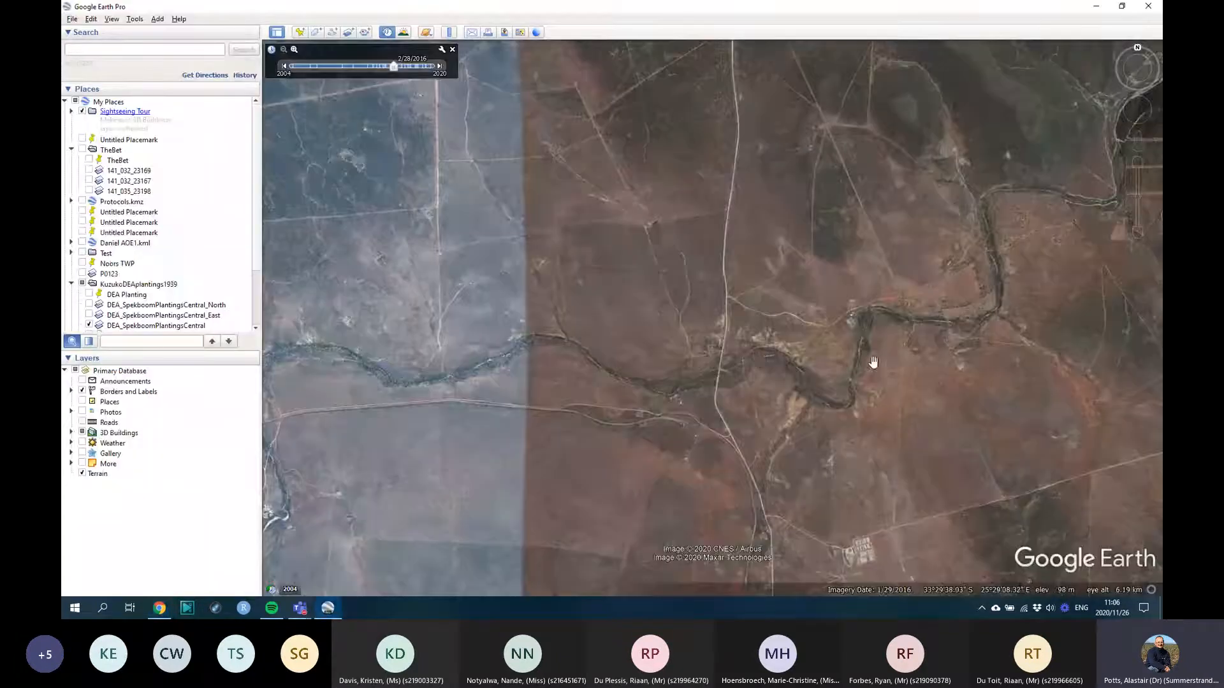
scroll(874, 359, "down", 3)
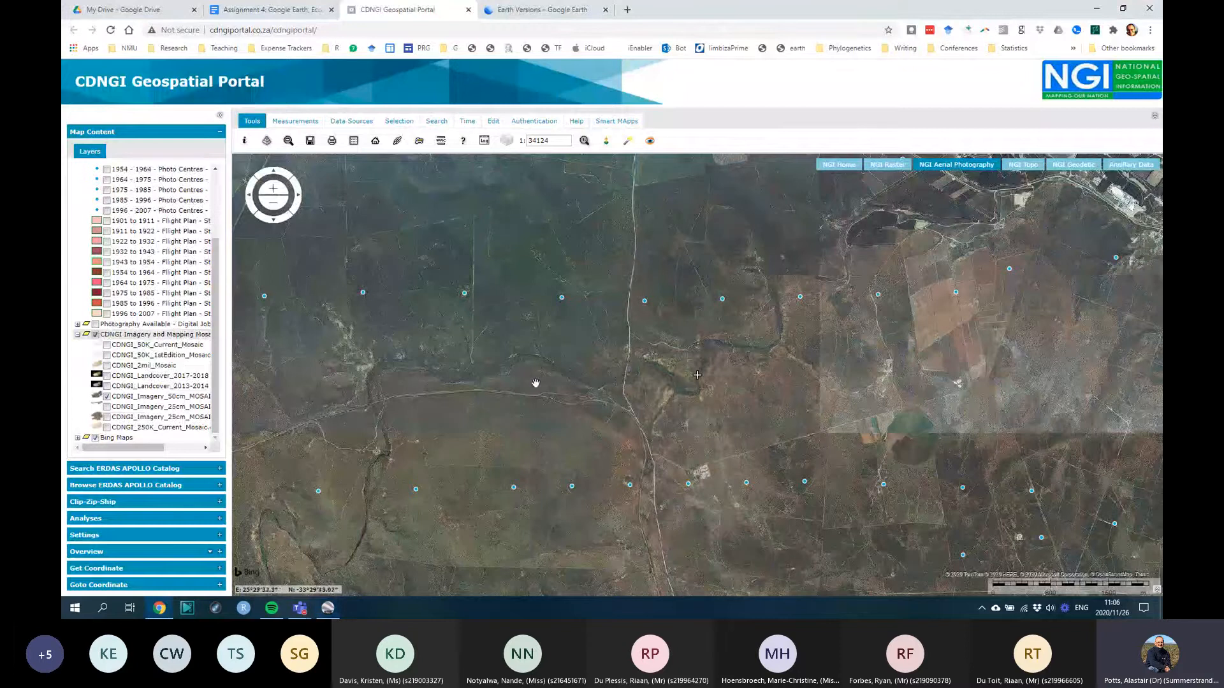
key("alt+Tab")
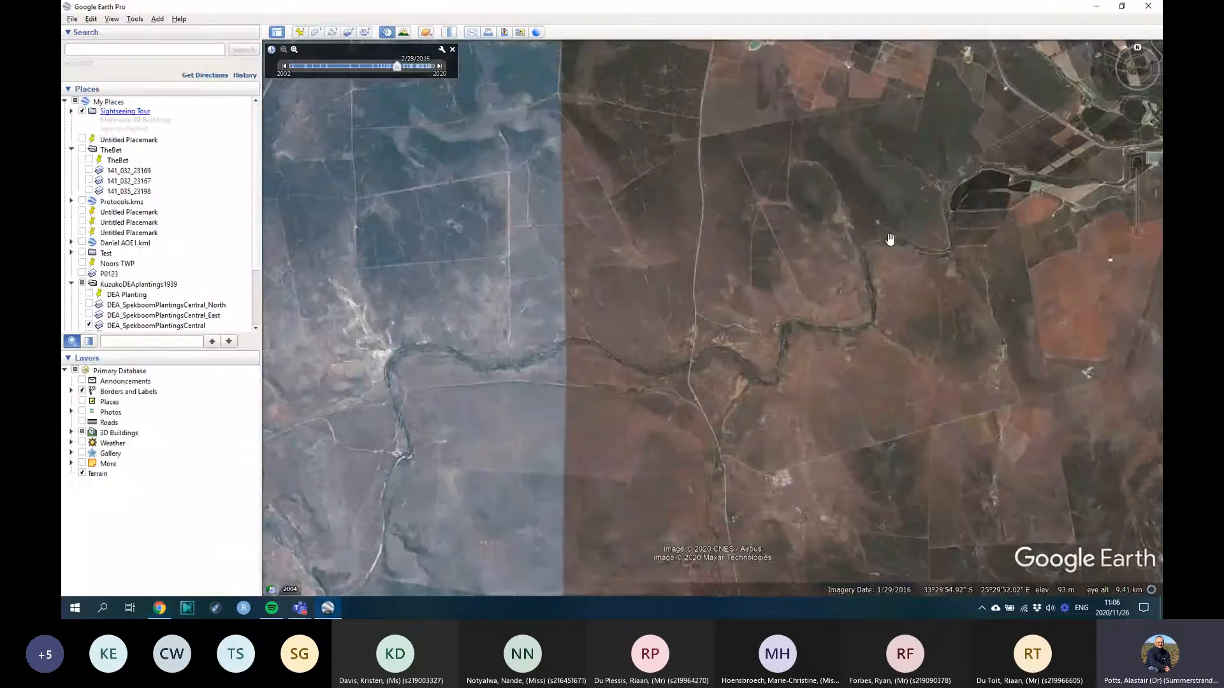
key("alt+Tab")
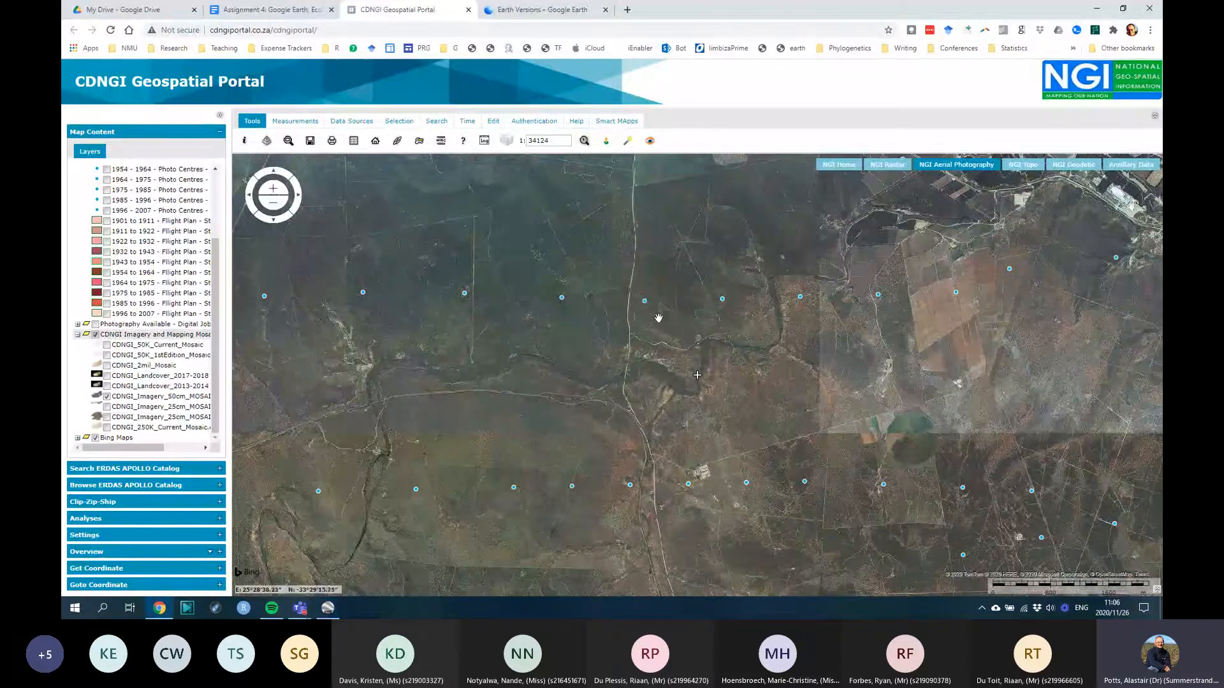
mouse_move(646, 305)
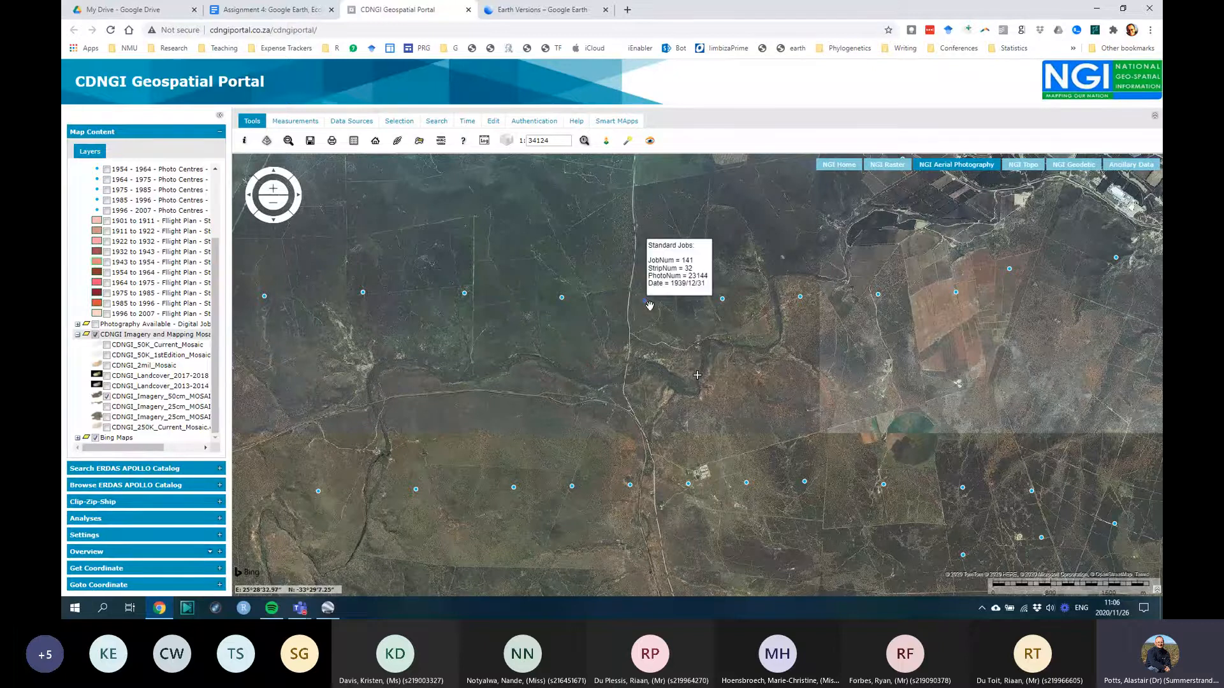
key("alt+Tab")
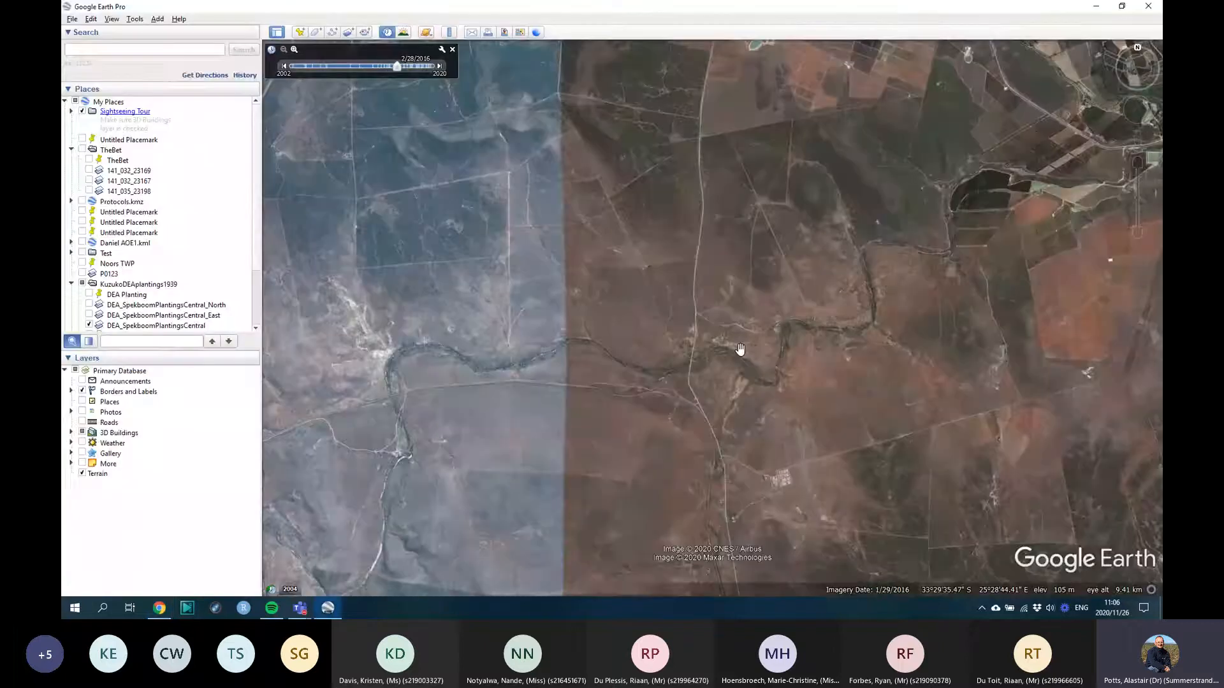
key("alt+Tab")
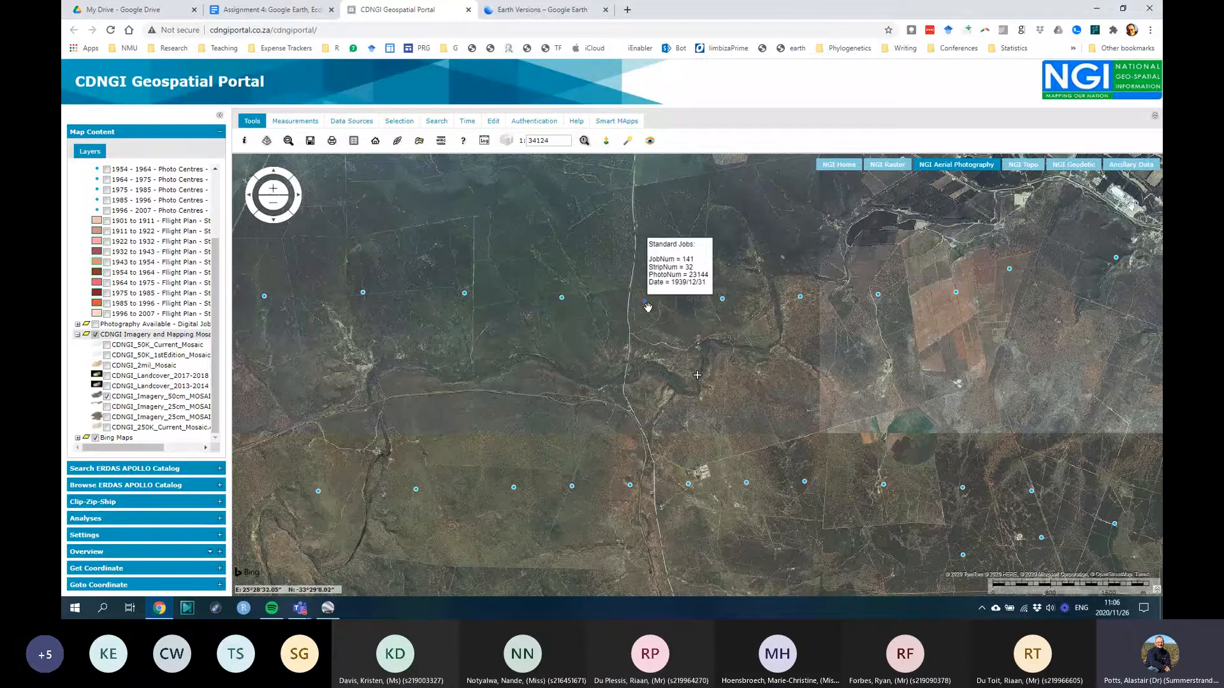
Step: Open the feature info of the photo centre just north of the crossing and view its linked photograph
left_click(645, 304)
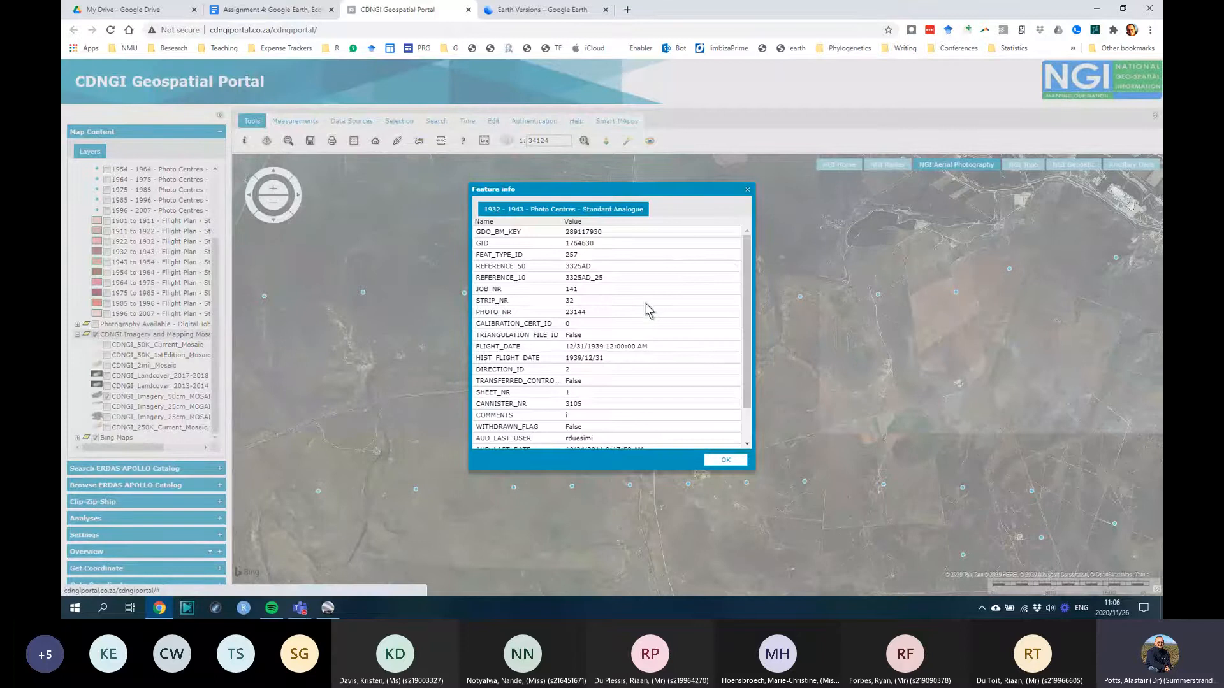
left_click_drag(745, 249, 745, 251)
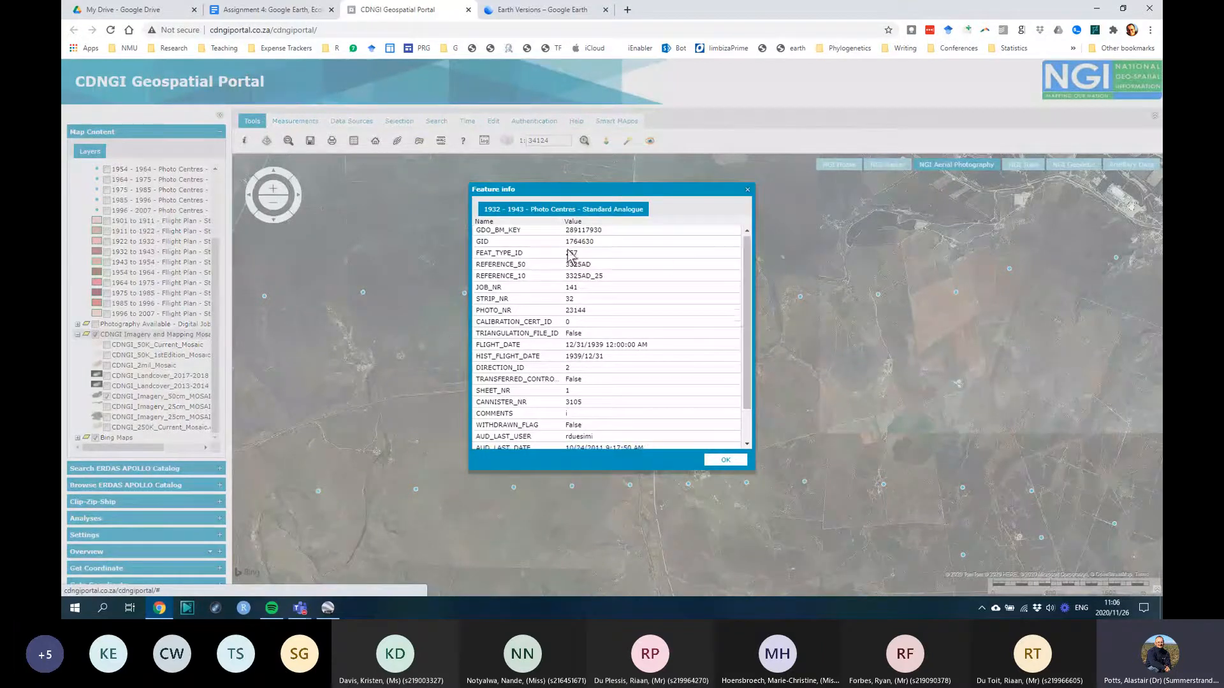
scroll(630, 344, "down", 2)
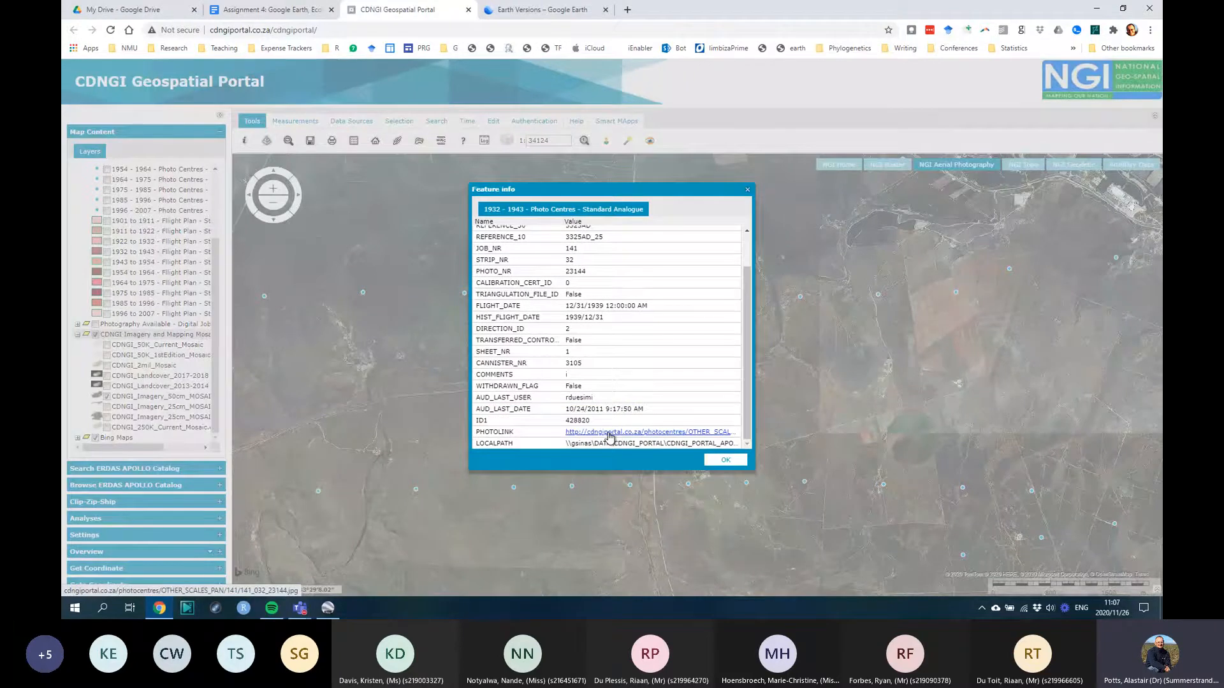
left_click(611, 435)
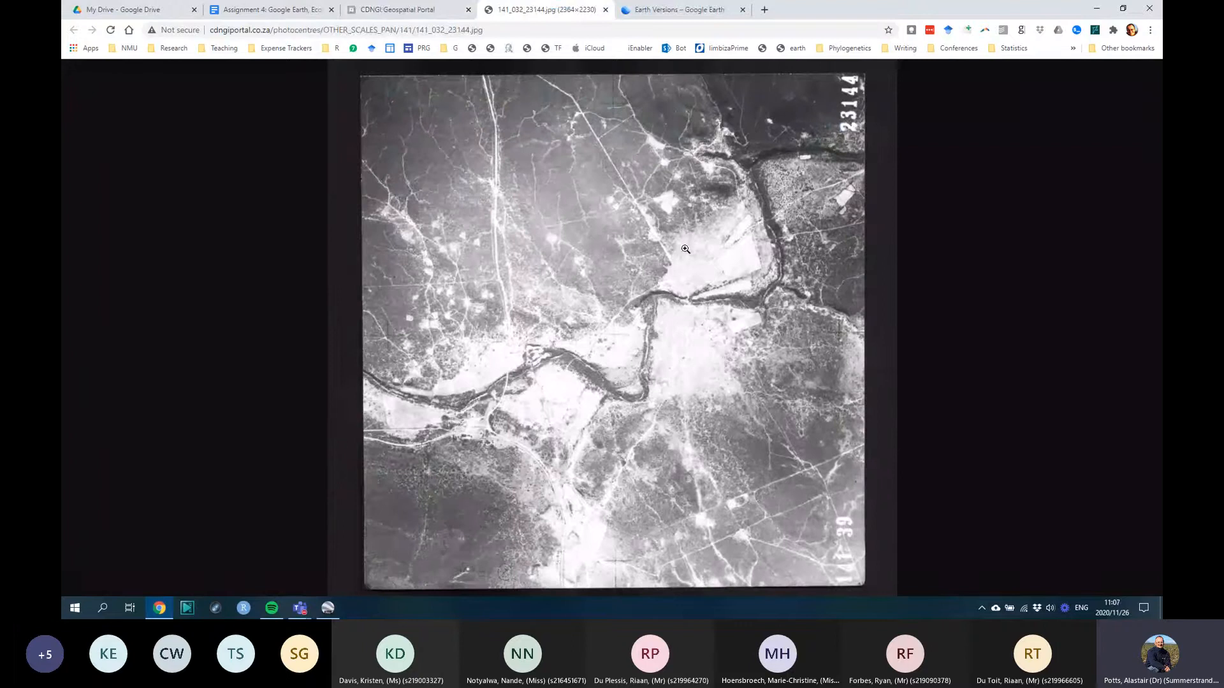
Step: Return to the portal, close the feature info, and open the linked photograph of the next photo centre to the east
left_click(415, 14)
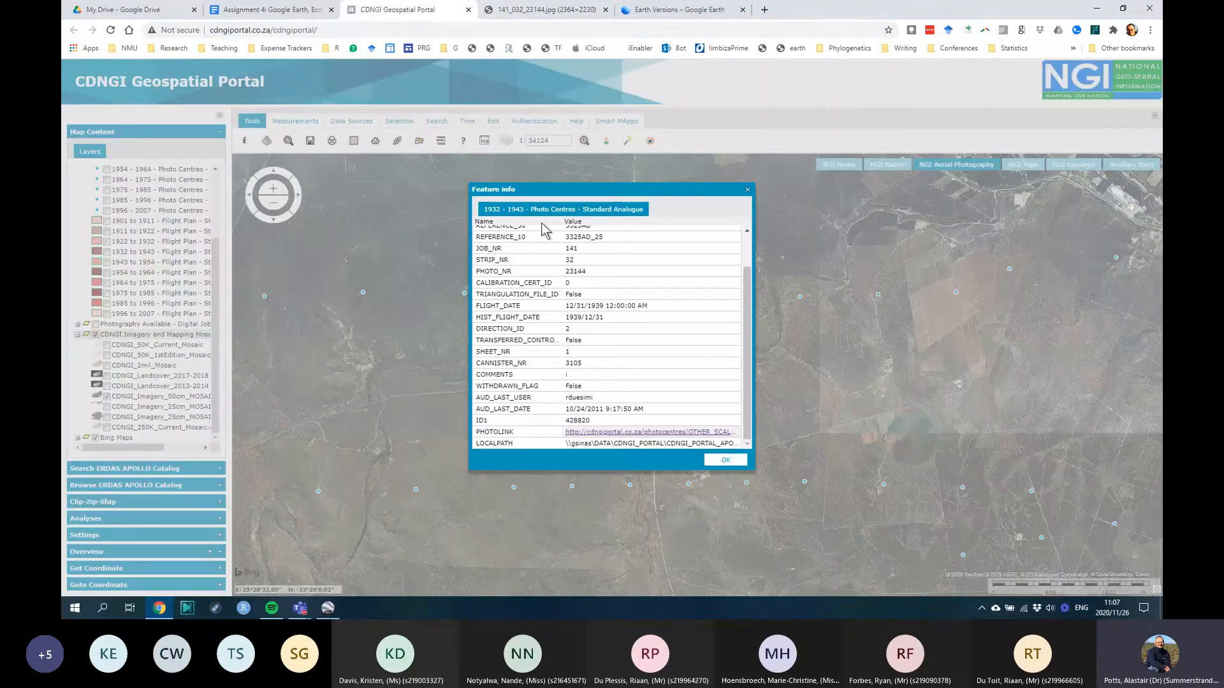
left_click(724, 461)
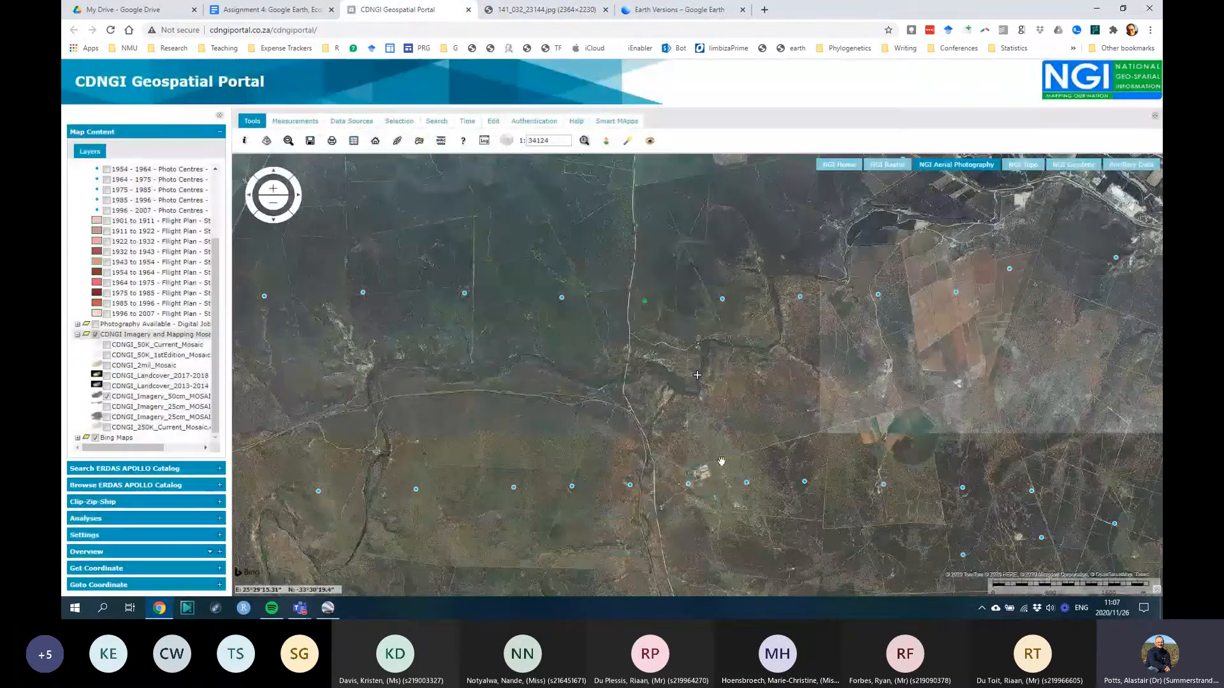
left_click(726, 301)
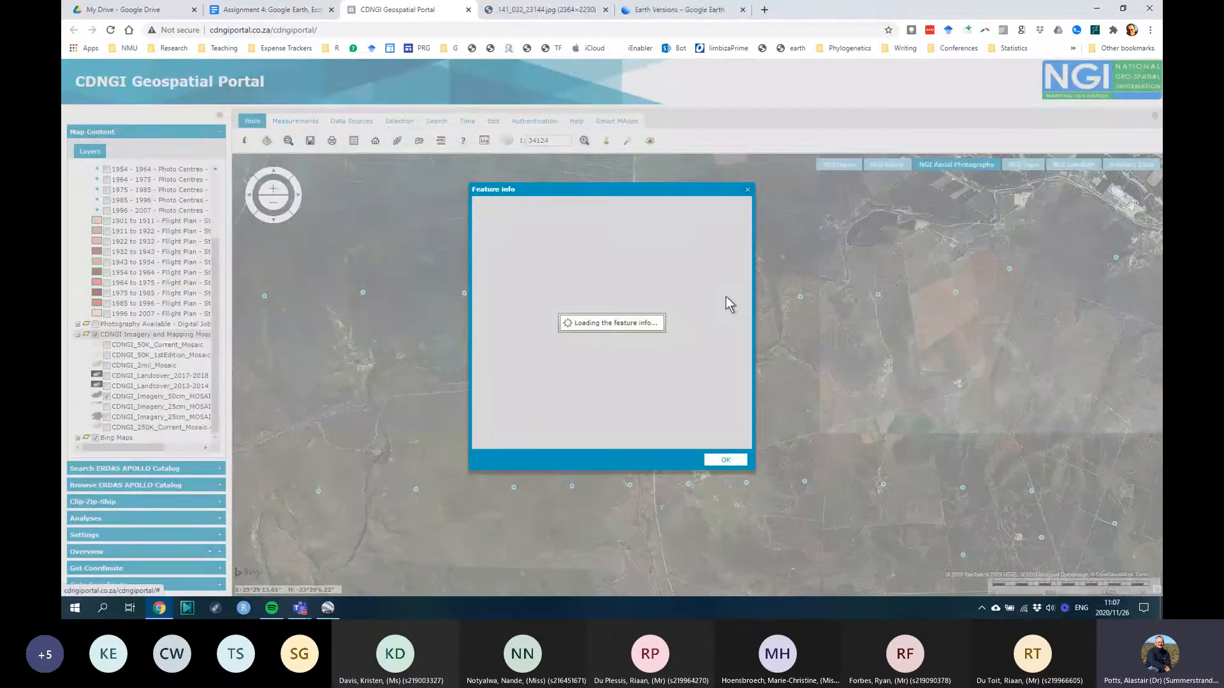
scroll(679, 348, "down", 3)
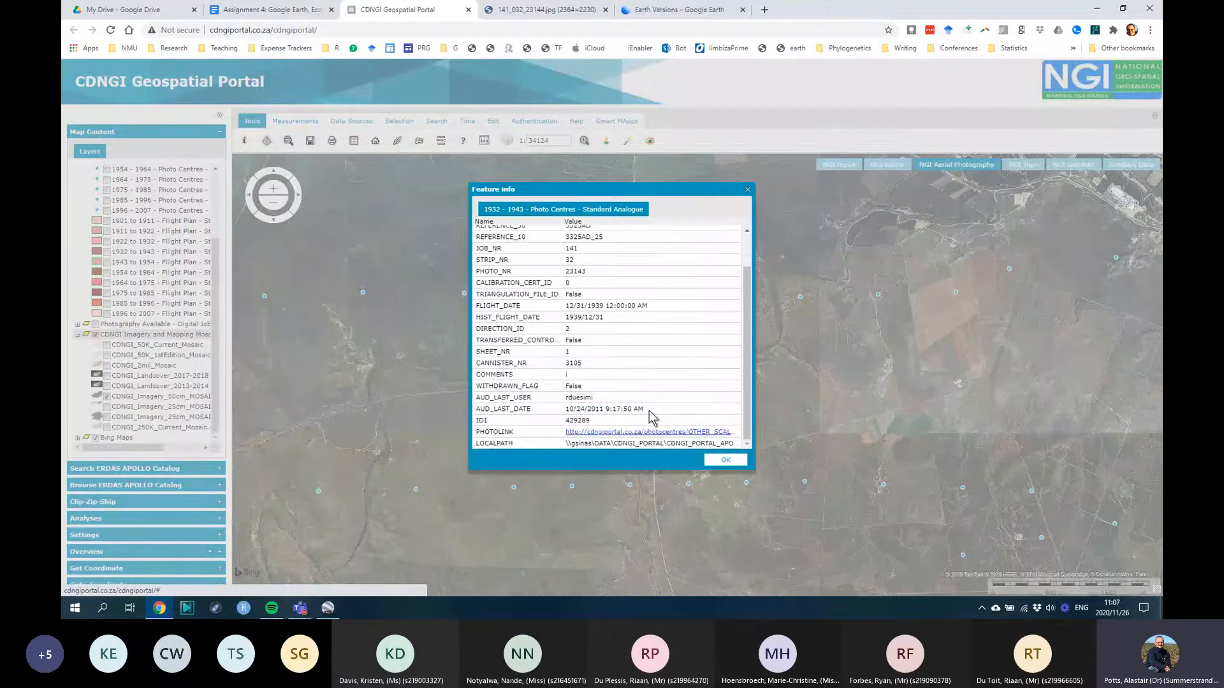
left_click(647, 431)
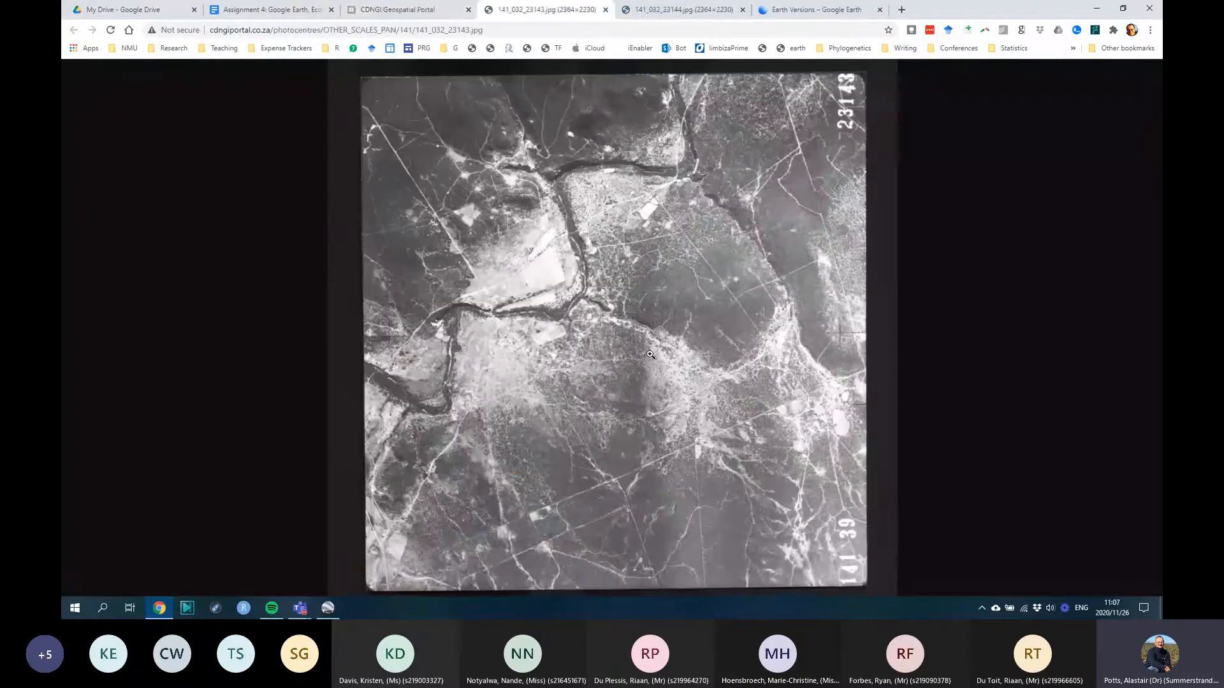
Step: Compare photographs 141_032_23144 and 141_032_23143 to examine how the river bends overlap between them
left_click(674, 11)
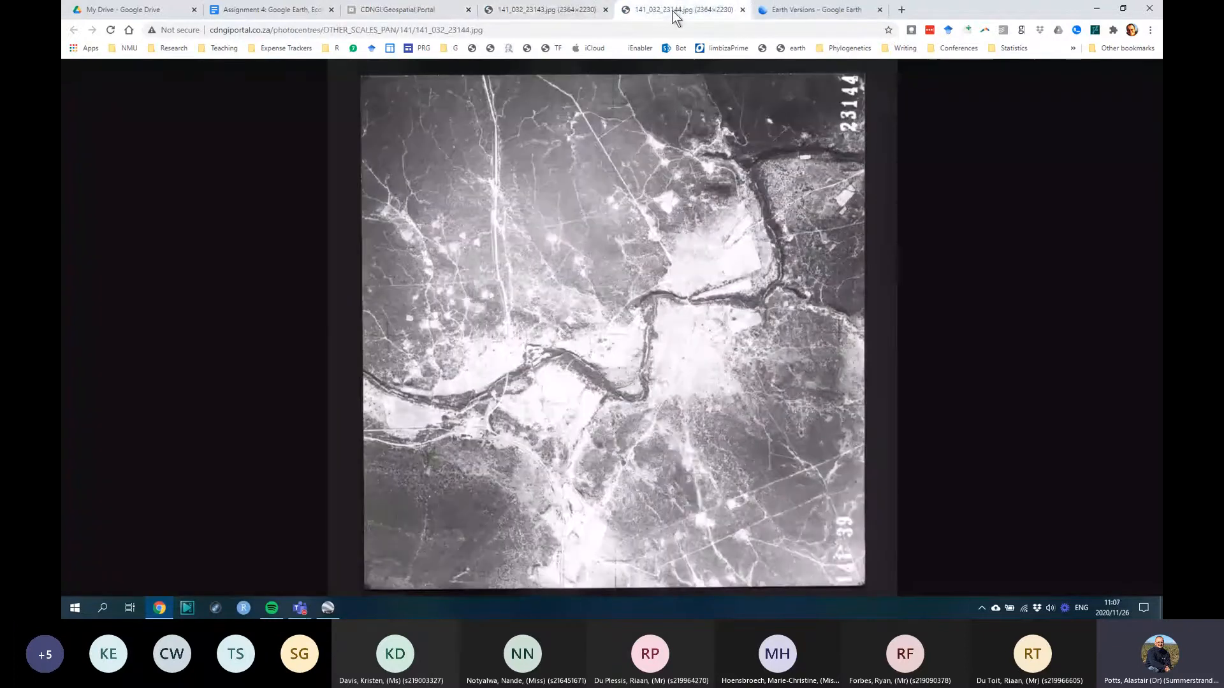
left_click(575, 12)
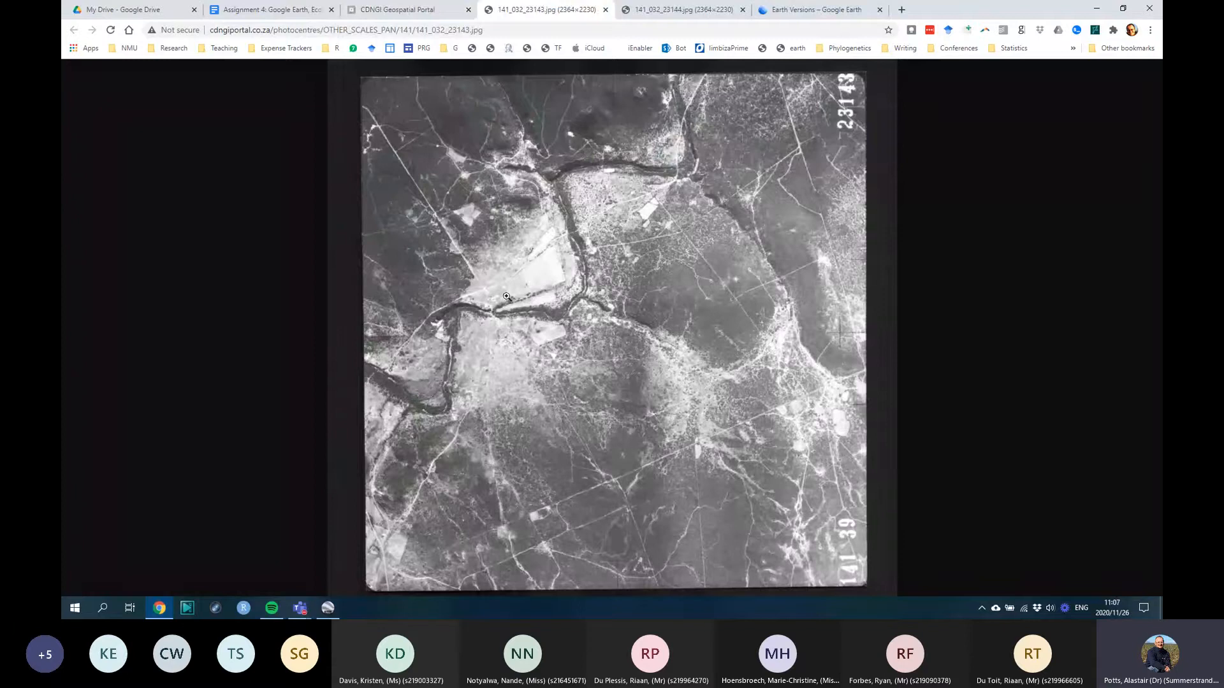
left_click(652, 14)
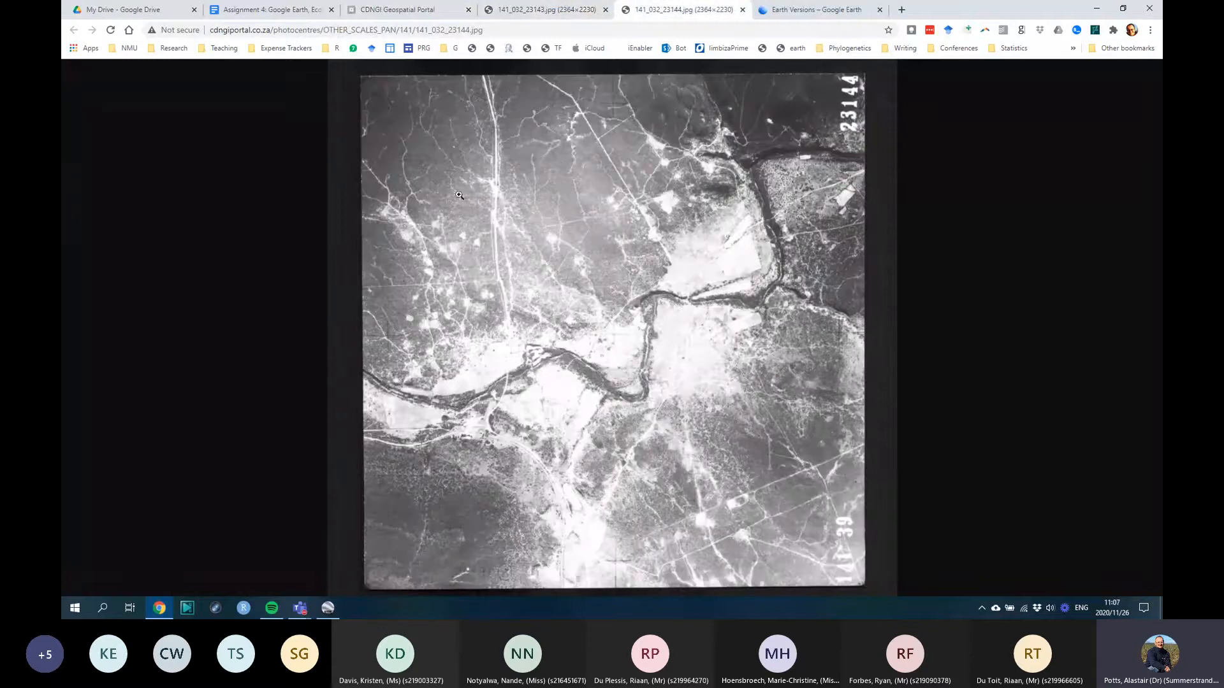
left_click(572, 13)
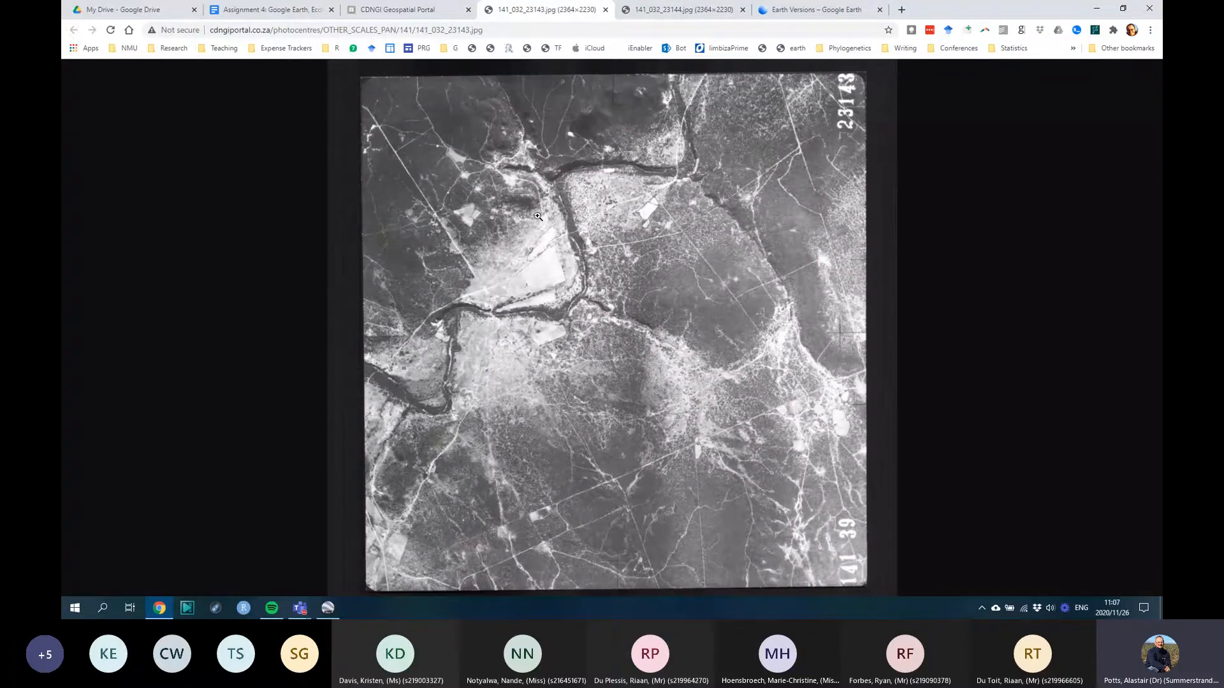
Step: Compare aerial photo 141_032_23144 with 141_032_23143, and start saving the 141_032_23143 image to disk
left_click(705, 13)
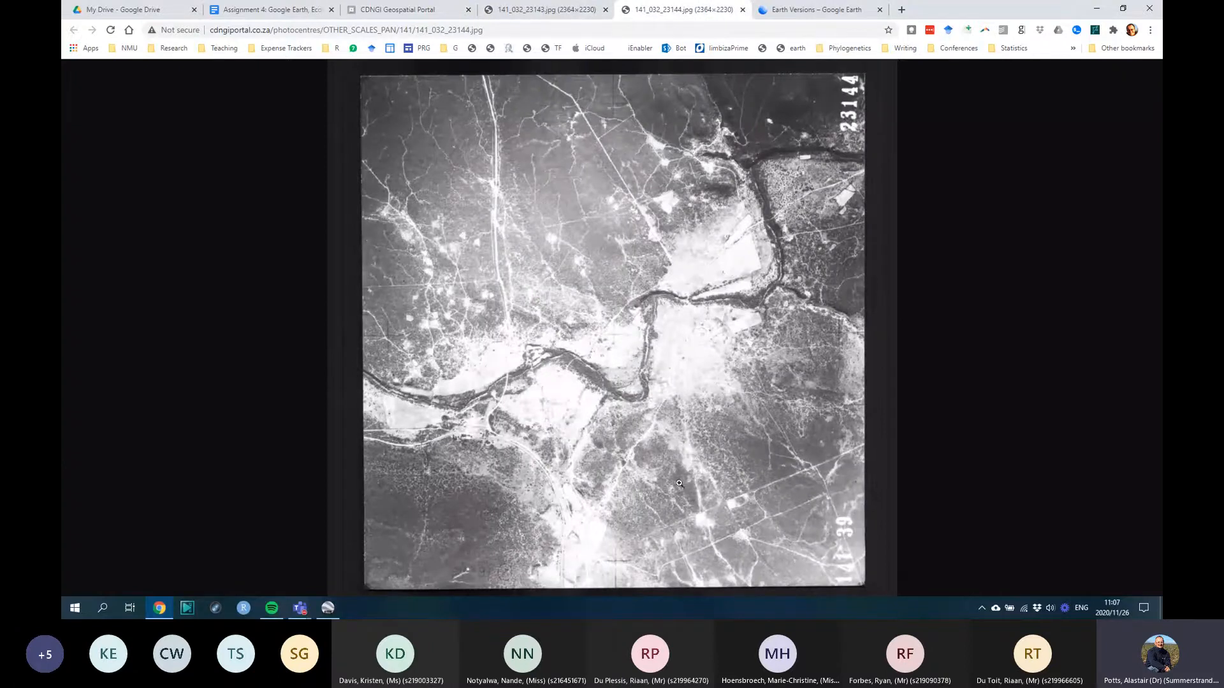
left_click(561, 10)
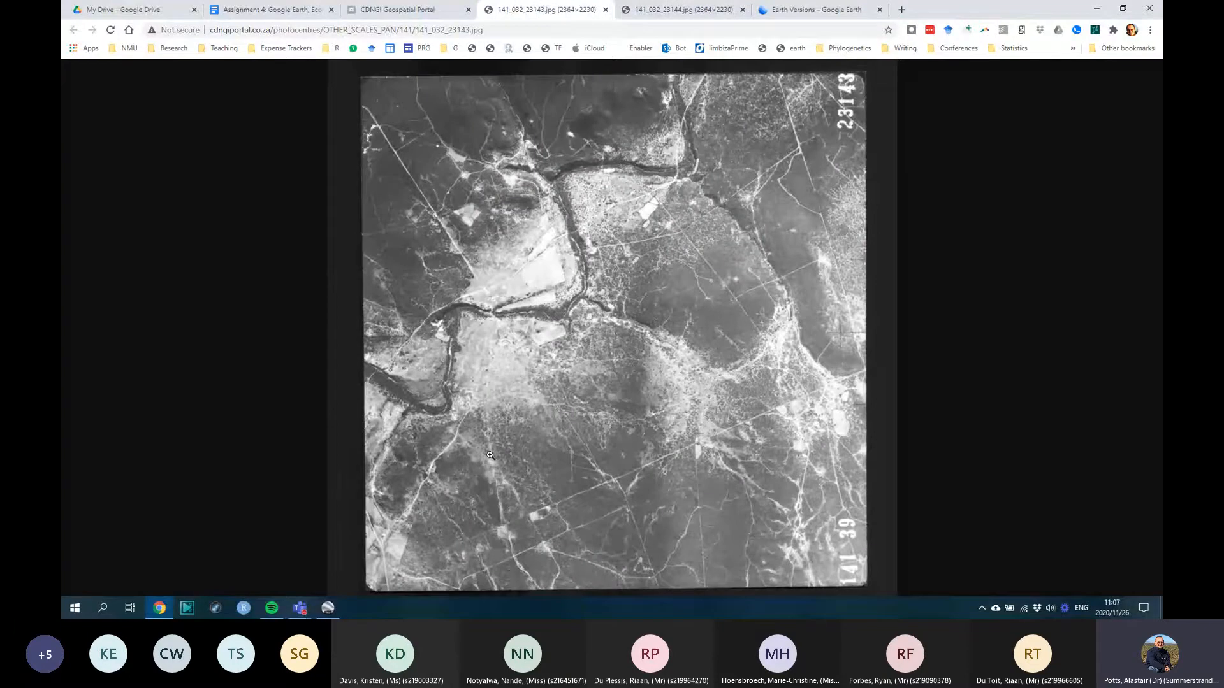
right_click(587, 270)
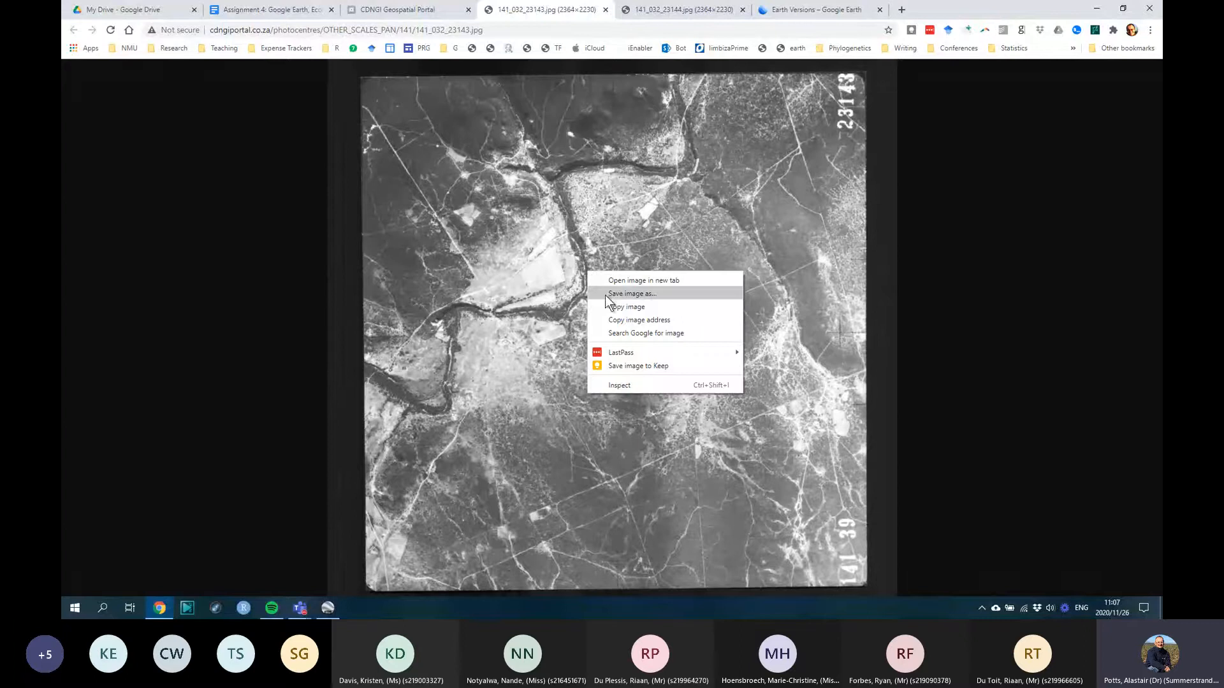
left_click(605, 294)
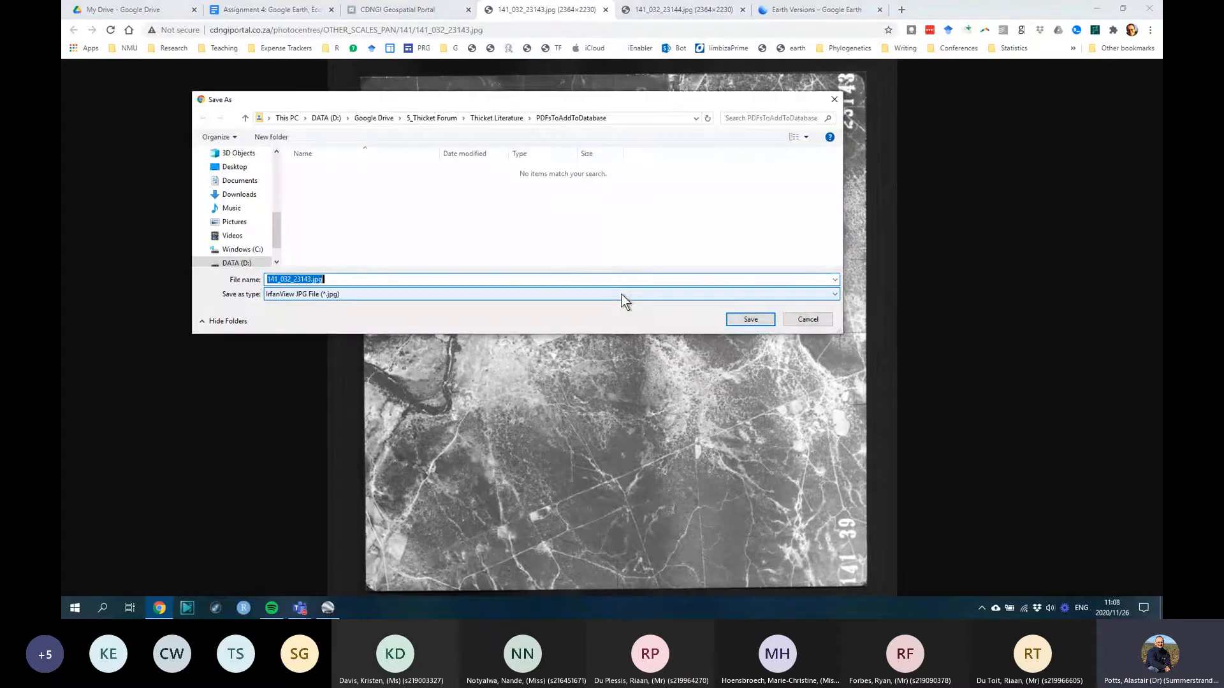
Step: Search the computer for "kmz" with Everything and open the KMZ folder inside 103_AerialPhotosEasternCape
key("ctrl+alt+e")
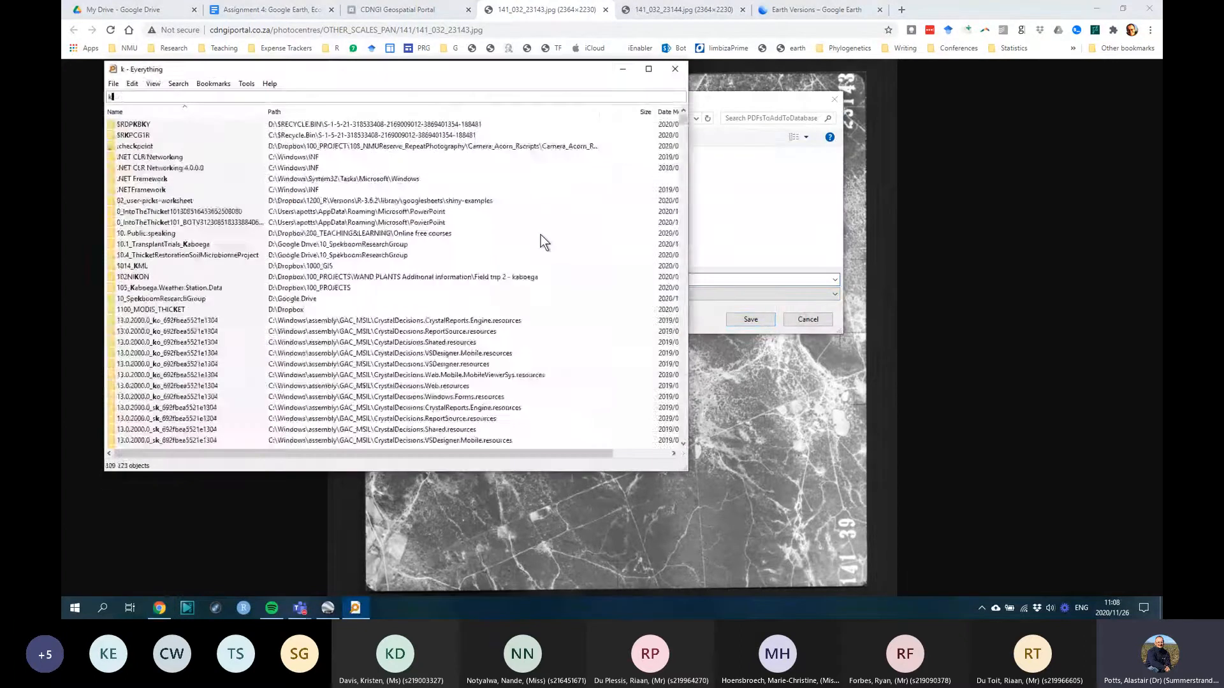
type("km")
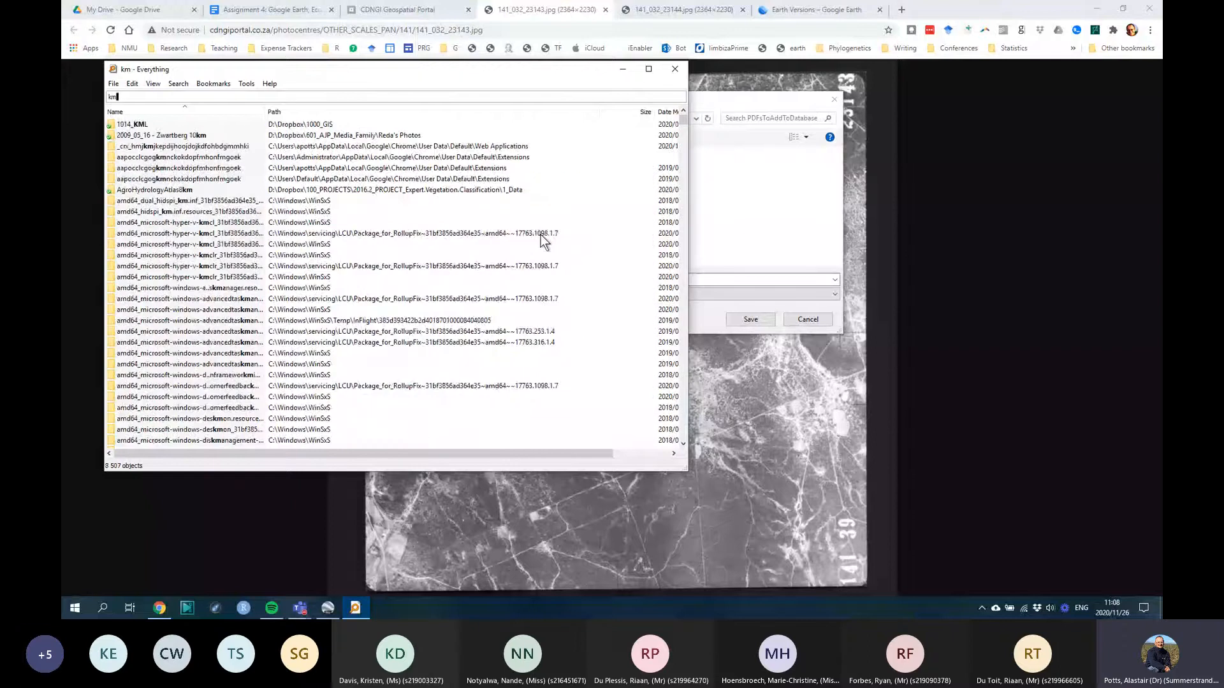
type("z")
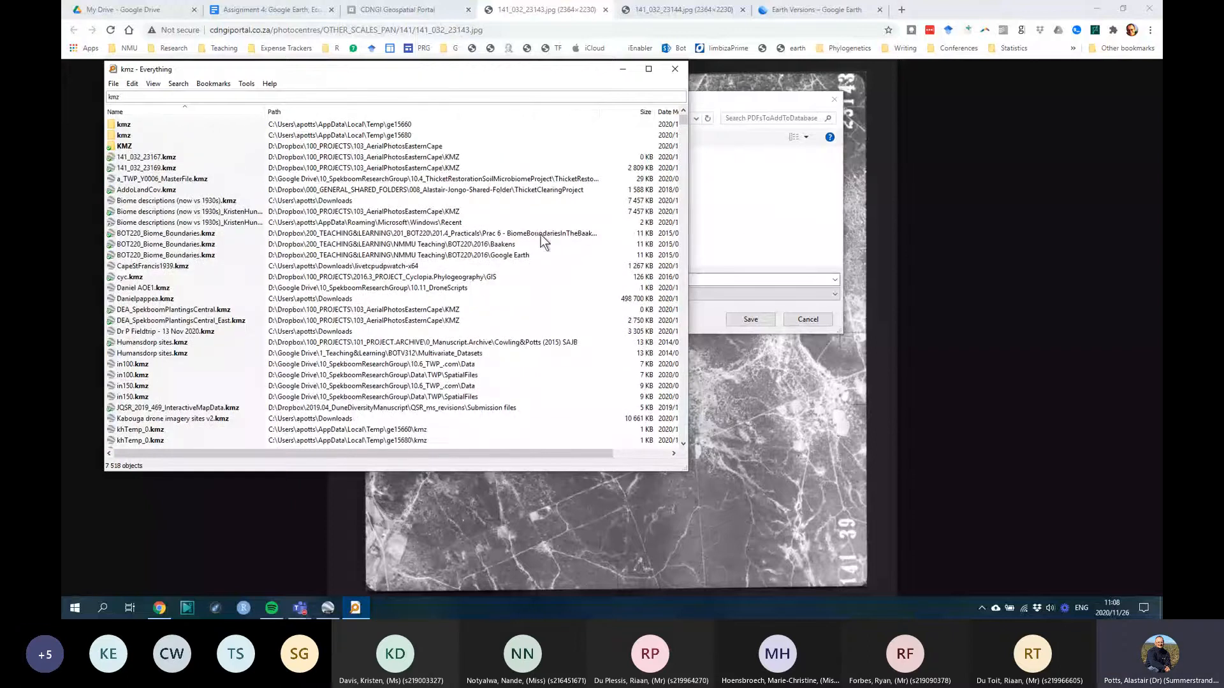
double_click(131, 147)
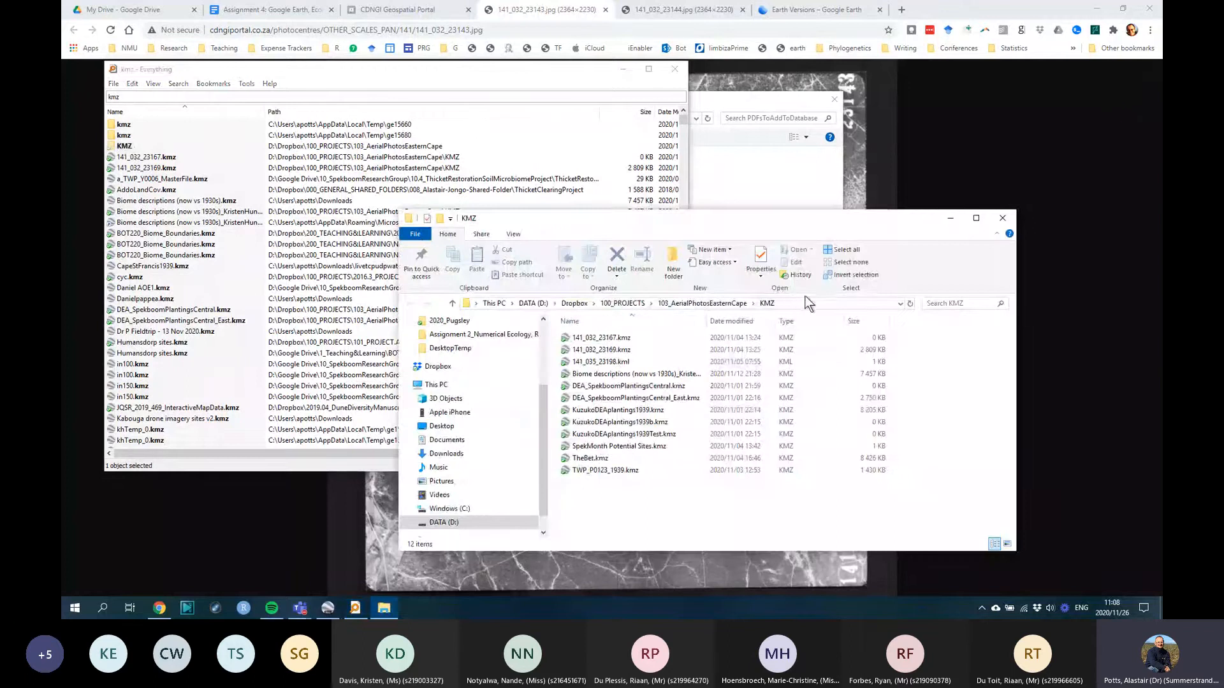
left_click(808, 304)
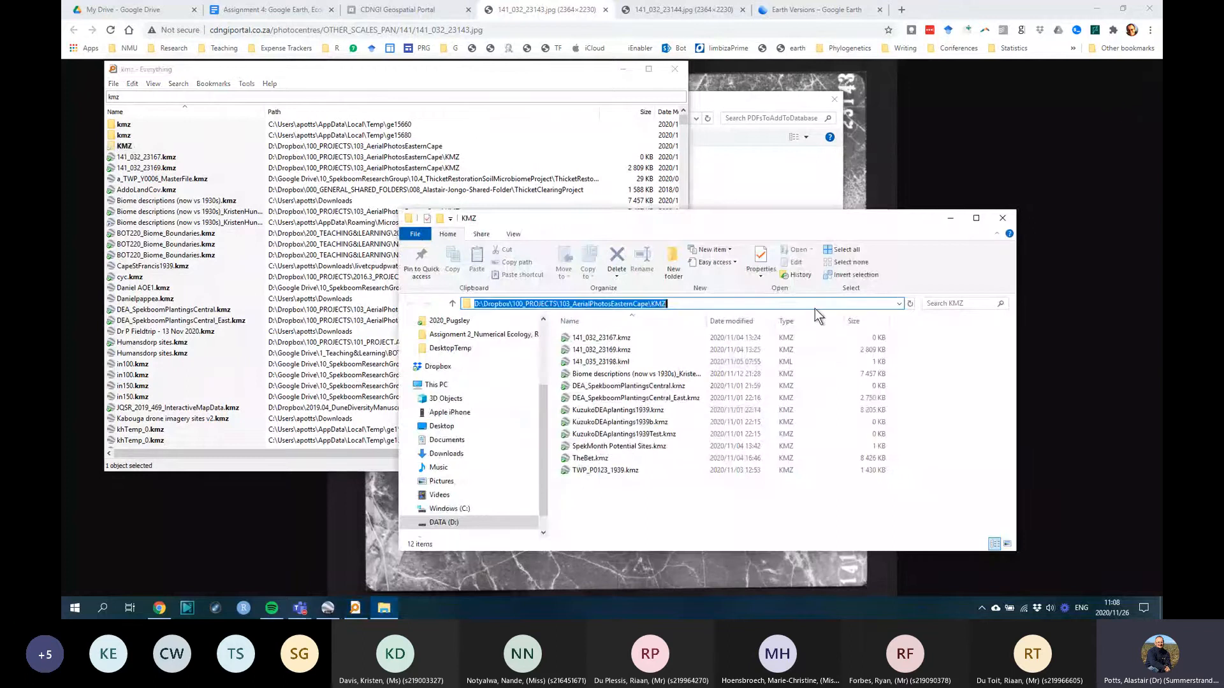
left_click(659, 347)
Step: Go to the KMLs folder inside 100_PROJECTS\103_AerialPhotosEasternCape and copy its folder path
left_click(624, 304)
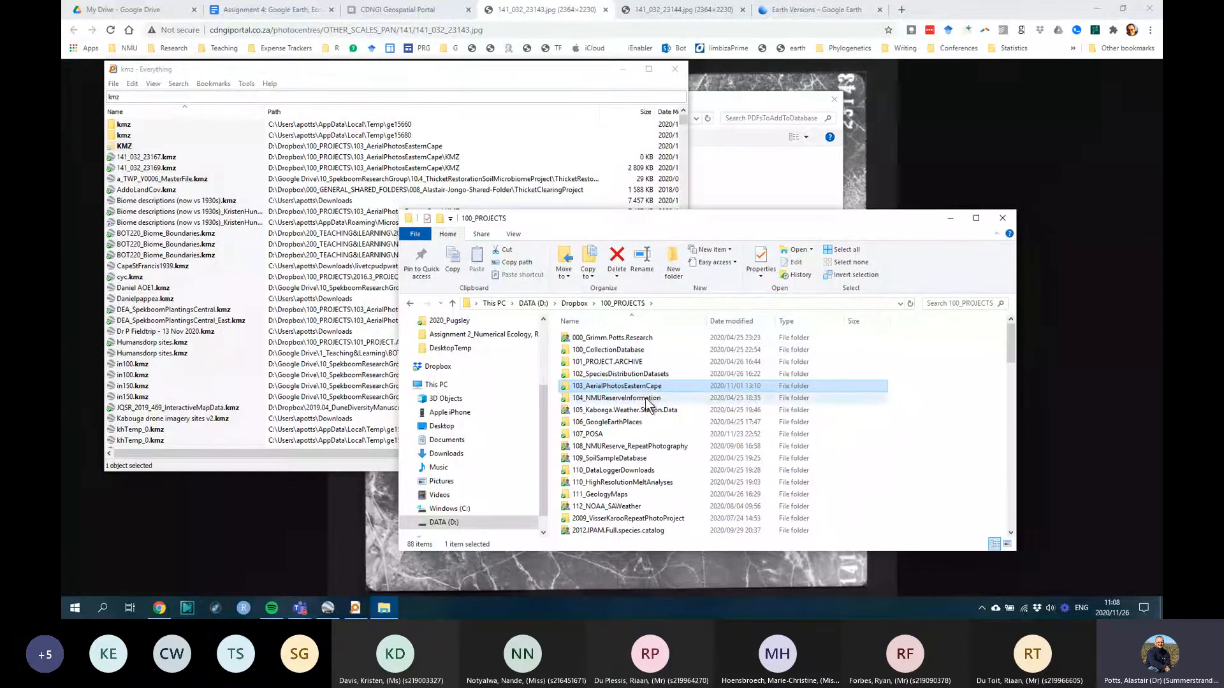
double_click(651, 386)
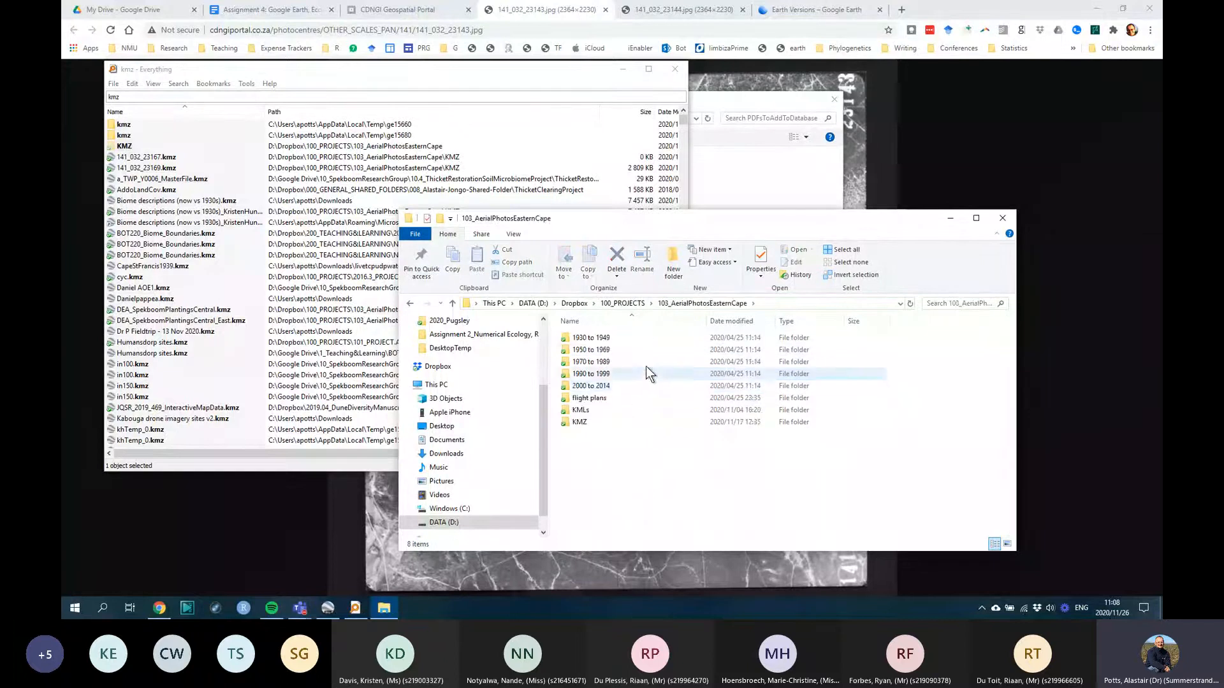
double_click(597, 412)
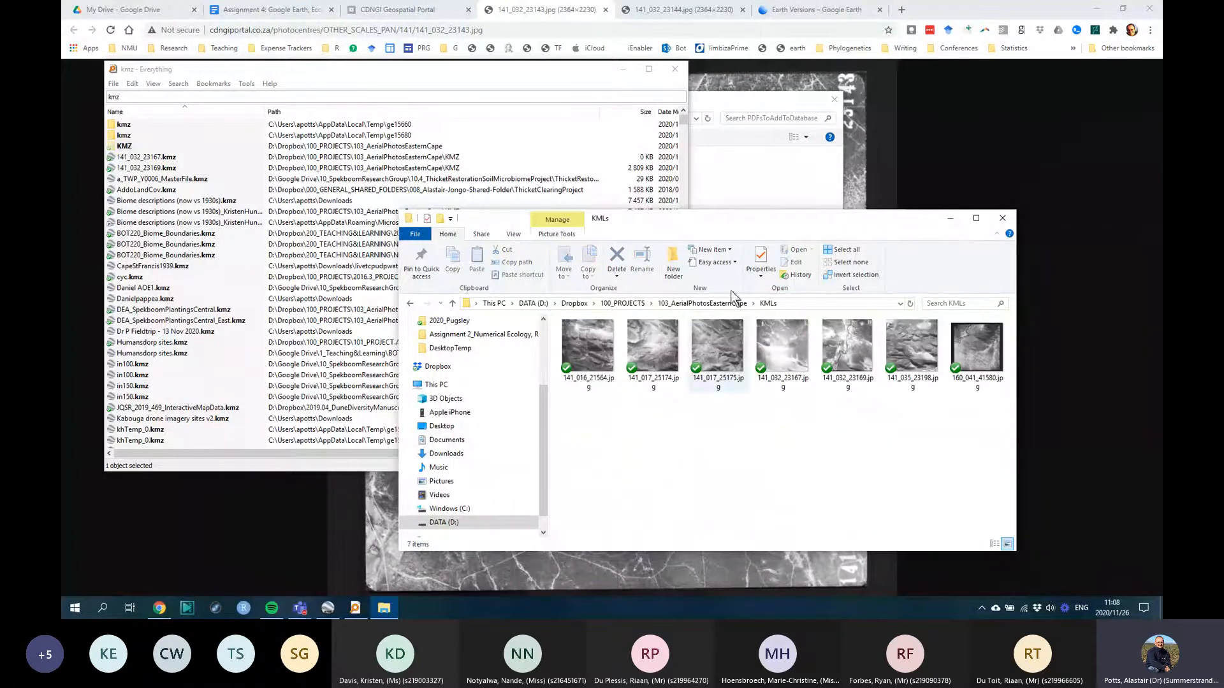
left_click(817, 301)
key("ctrl+c")
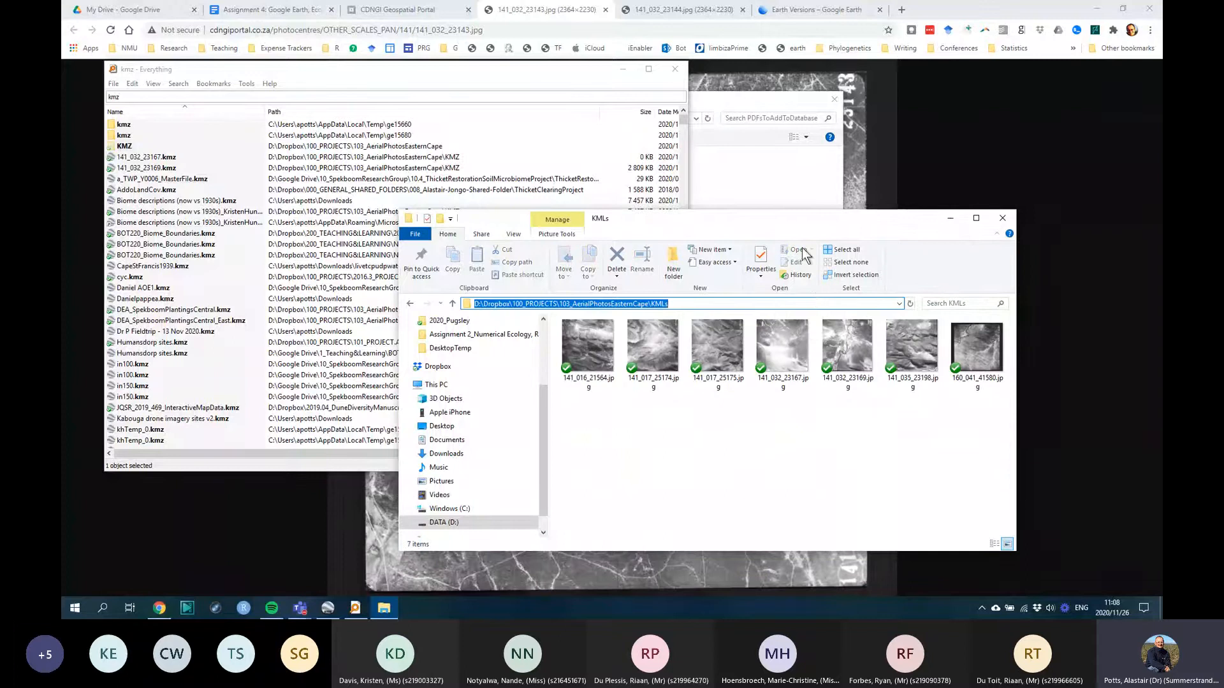
Step: Set the image's save location to the copied 103_AerialPhotosEasternCape\KMLs folder path
left_click(753, 119)
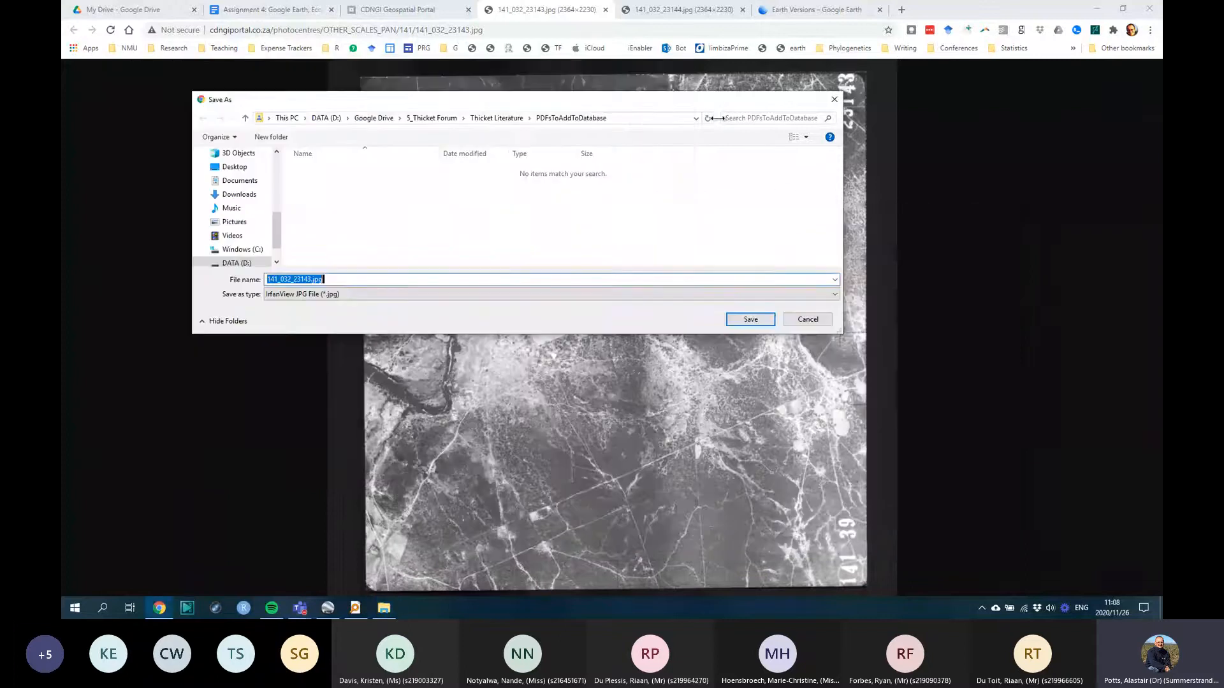
left_click(633, 118)
key("ctrl+v")
key("Return")
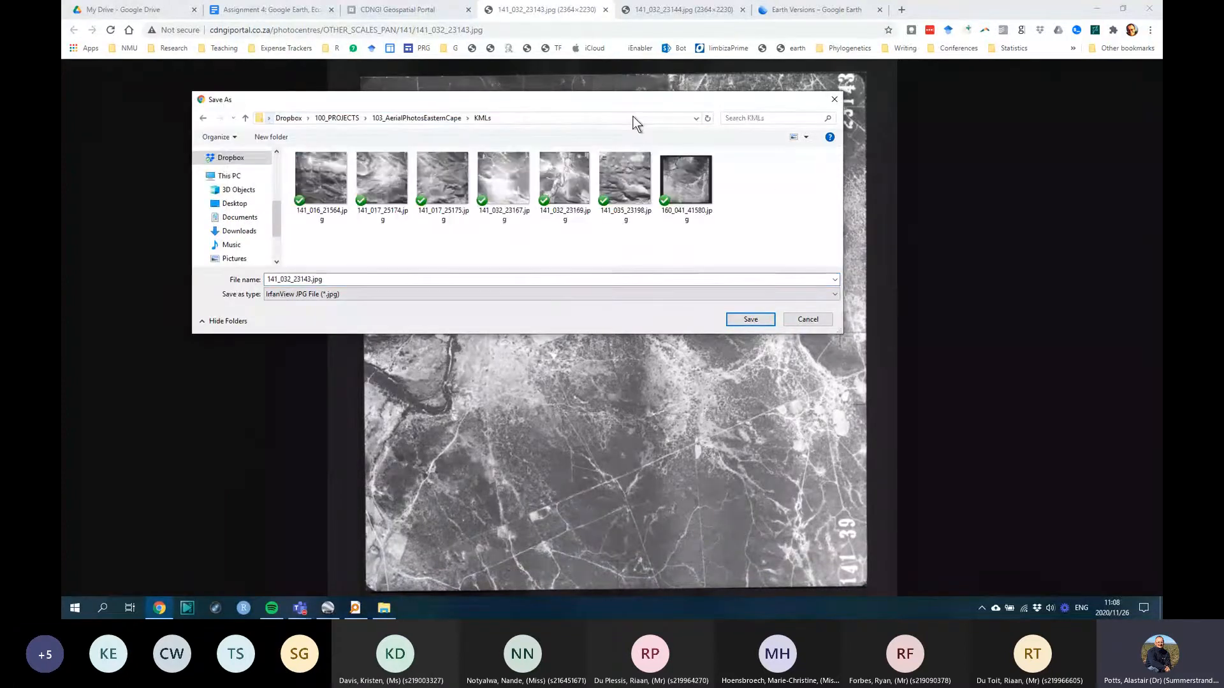
Step: Name the image 141_032_23143_SundaysThicket.jpg and save it
double_click(312, 280)
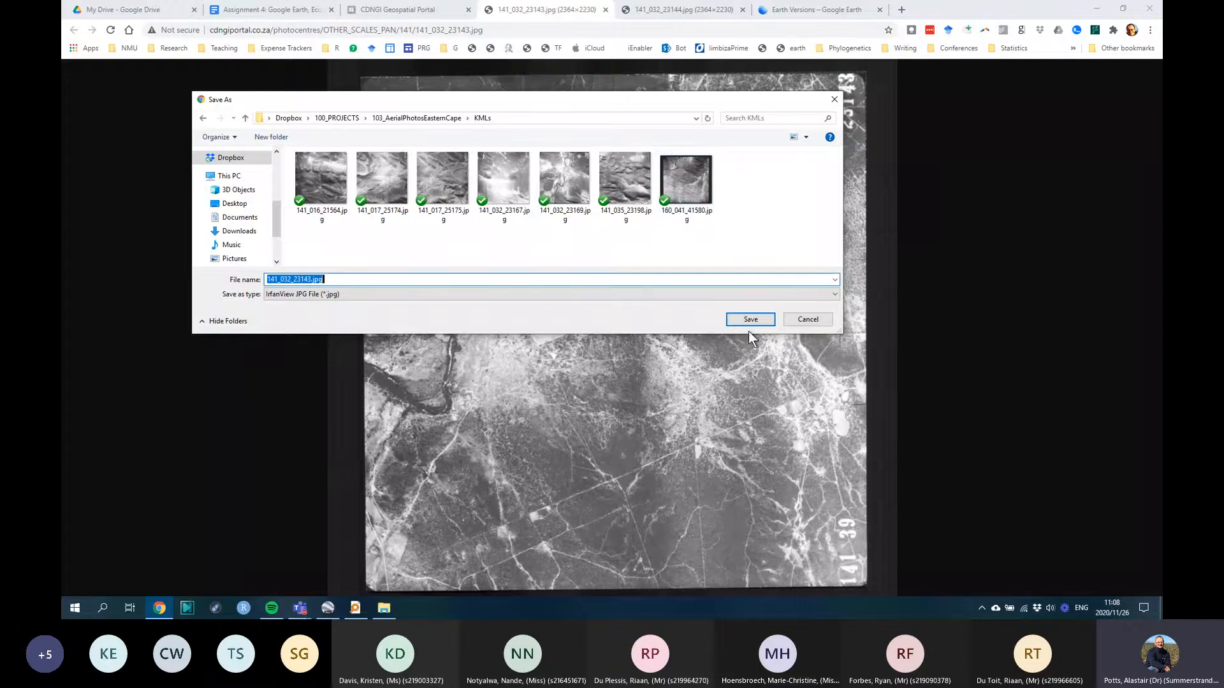
left_click(310, 279)
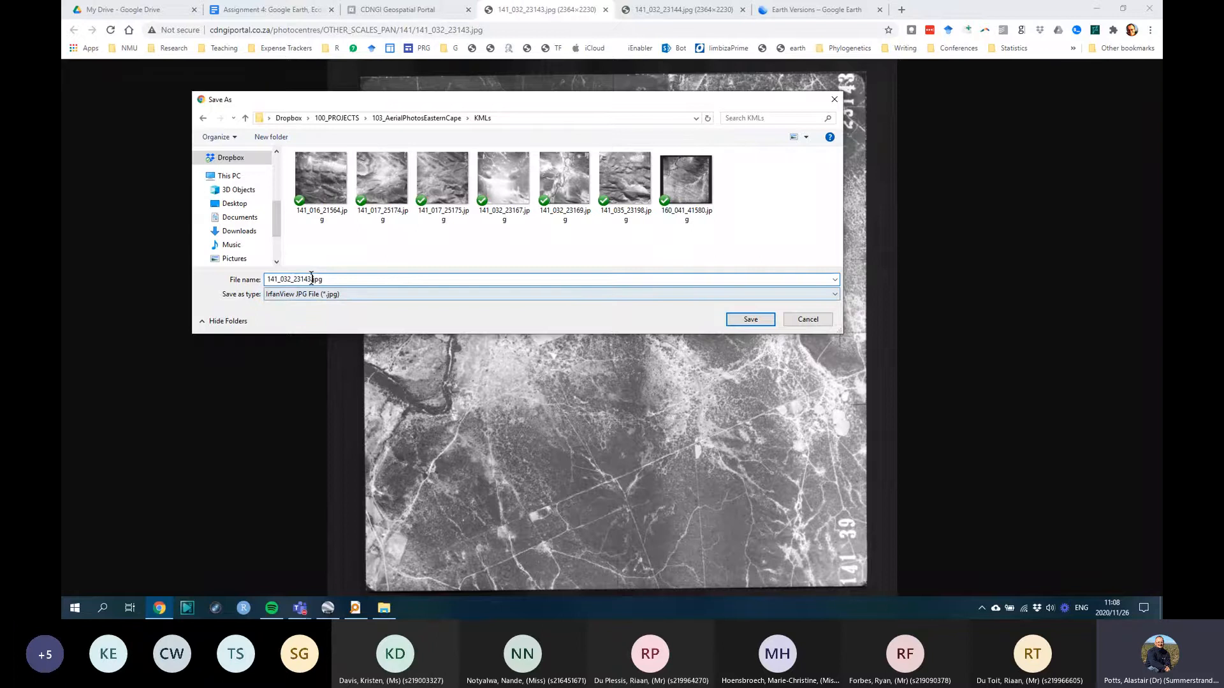
type("_")
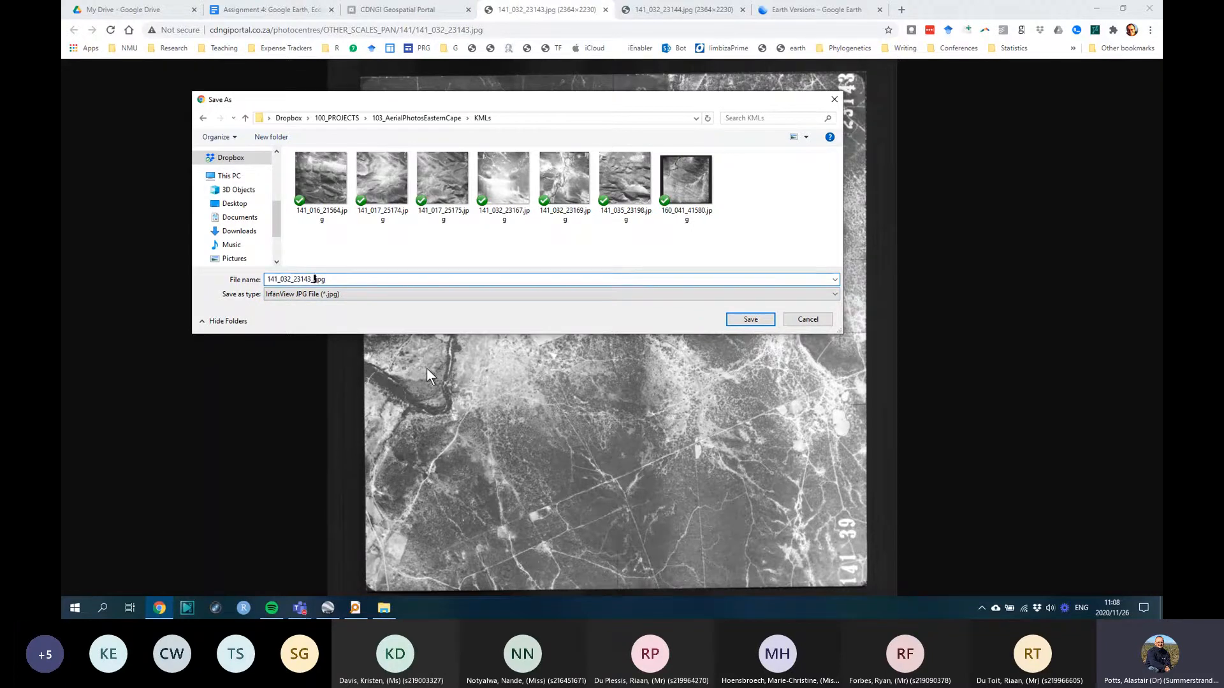
type("Ad")
key("BackSpace")
key("BackSpace")
type("SundaysThicket")
left_click(746, 321)
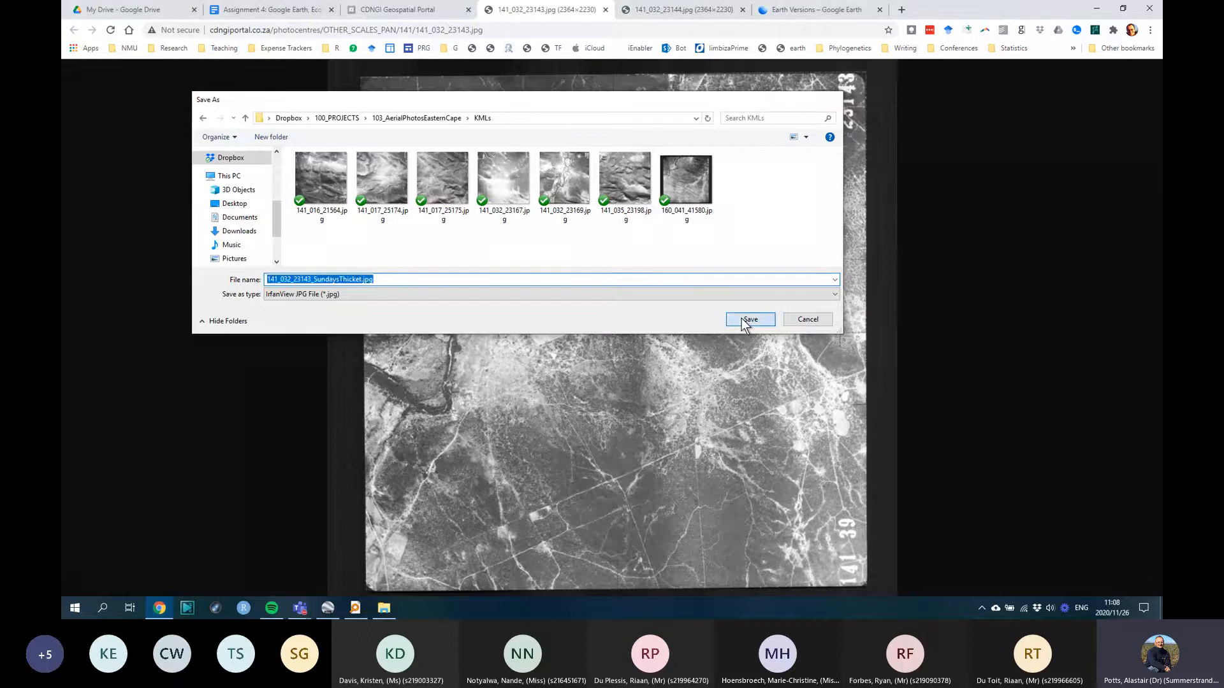
Step: Open the downloaded aerial photo in IrfanView and crop off its dark border, keeping about 2067 x 2107 pixels
left_click(127, 581)
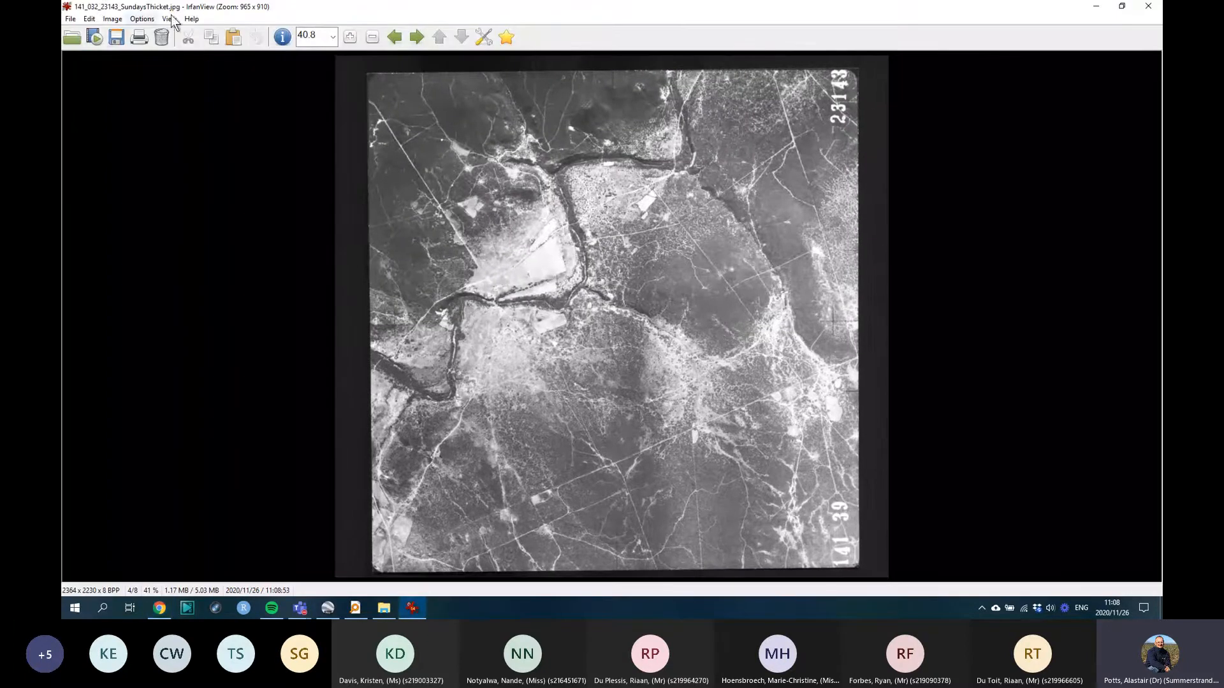
left_click_drag(370, 74, 857, 567)
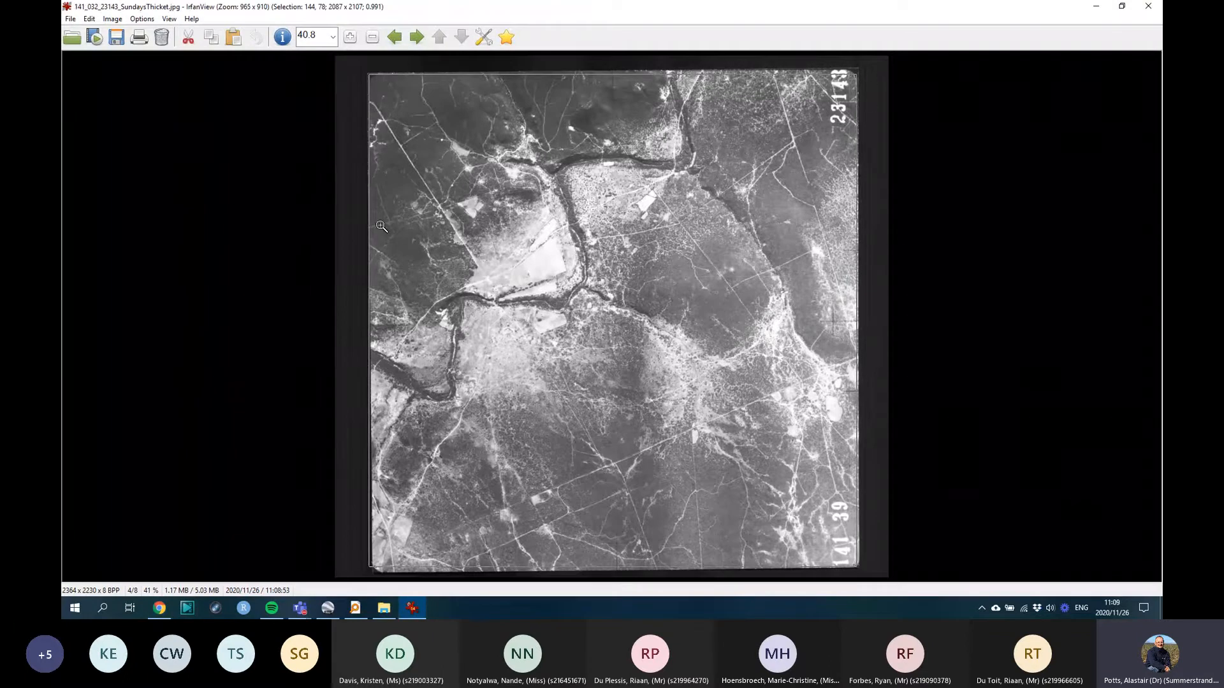
left_click_drag(368, 227, 374, 227)
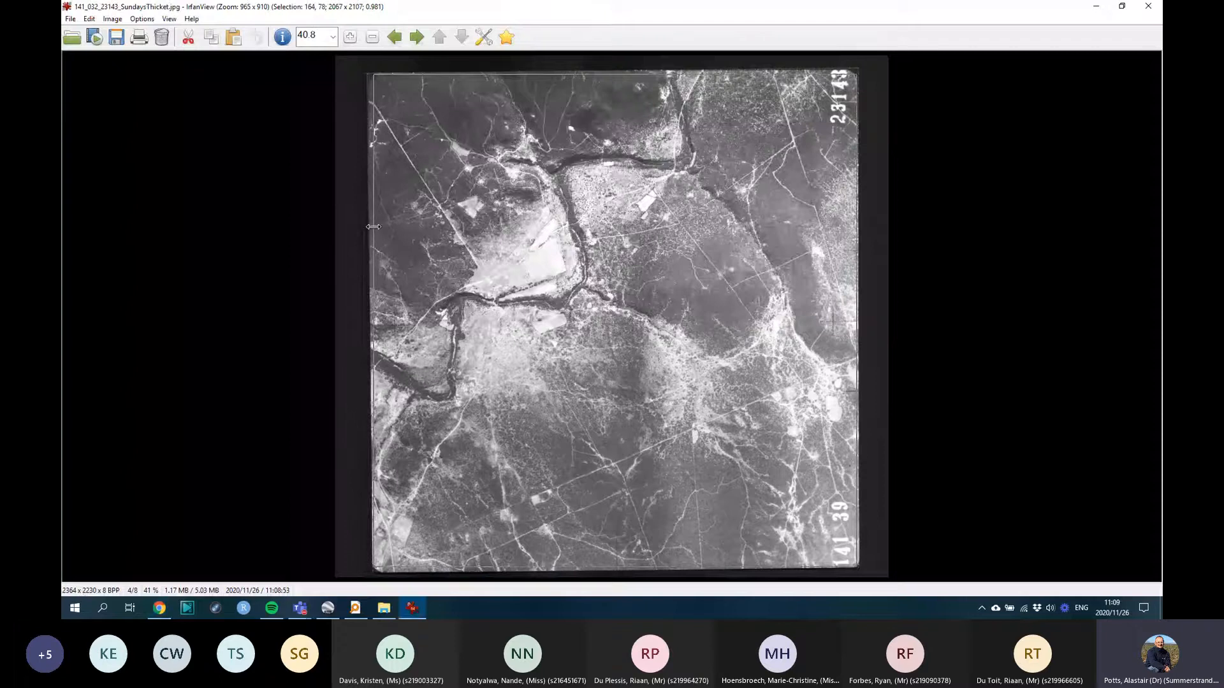
key("ctrl+y")
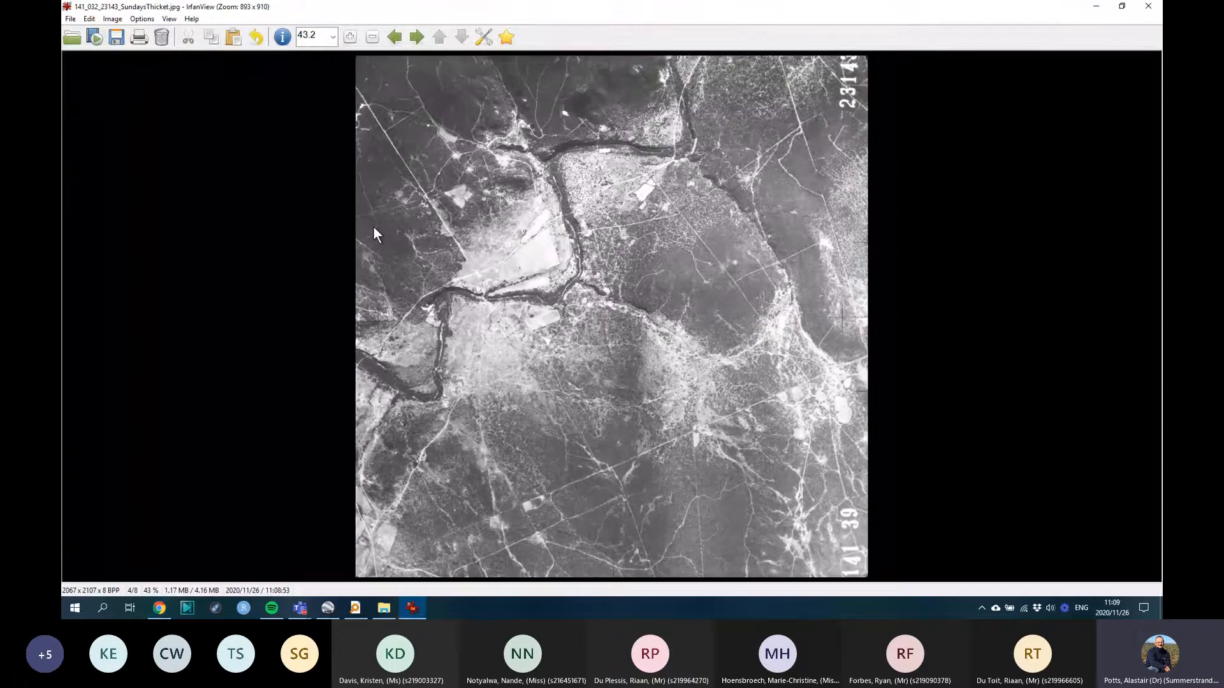
Step: Save the cropped photo as a JPG, replacing 141_032_23143_SundaysThicket.jpg in the KMLs folder, and minimize the image viewer
key("ctrl+s")
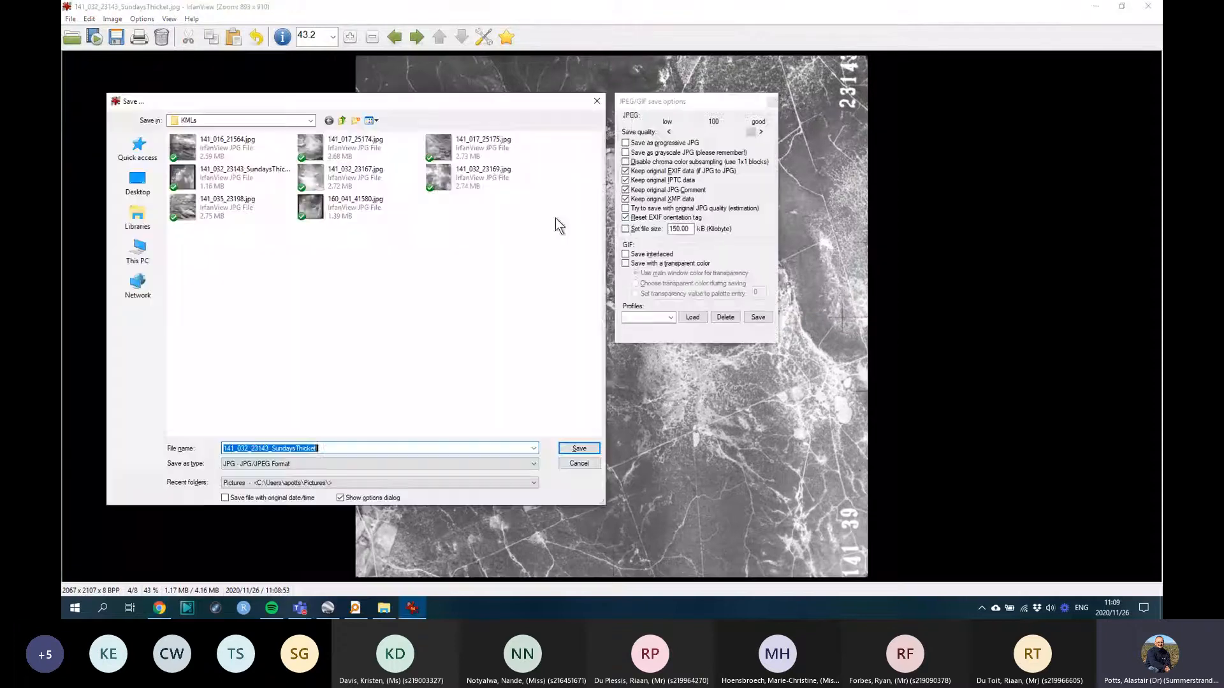
left_click(576, 449)
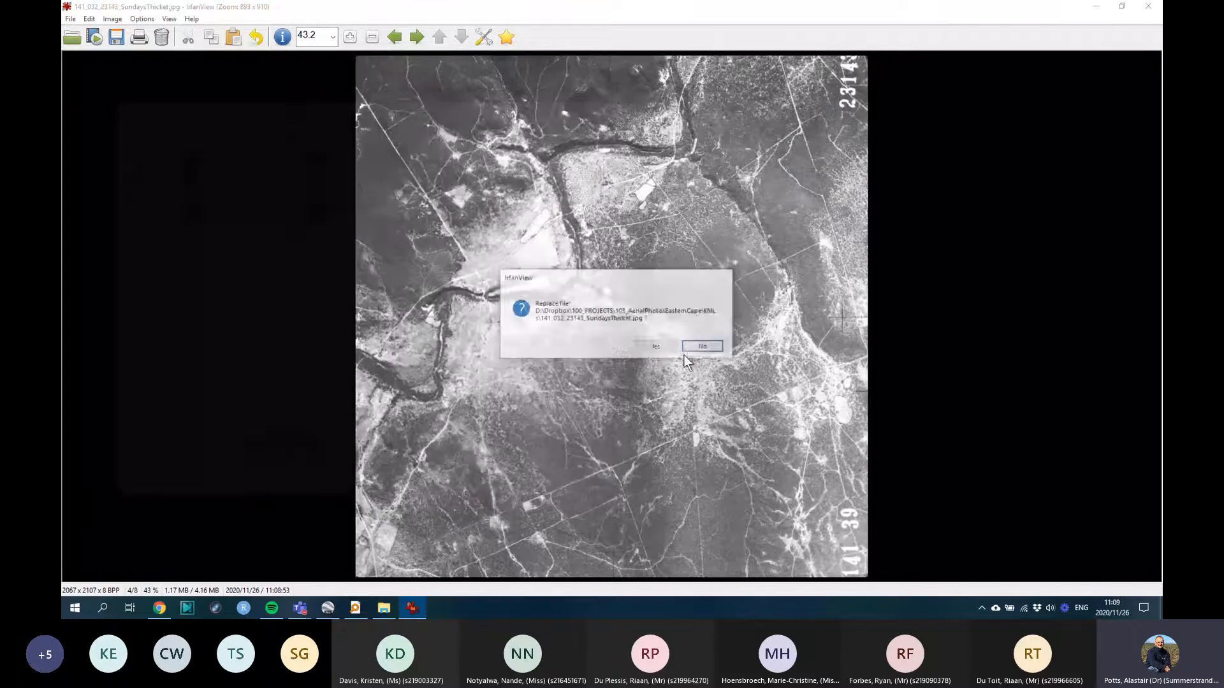
left_click(662, 349)
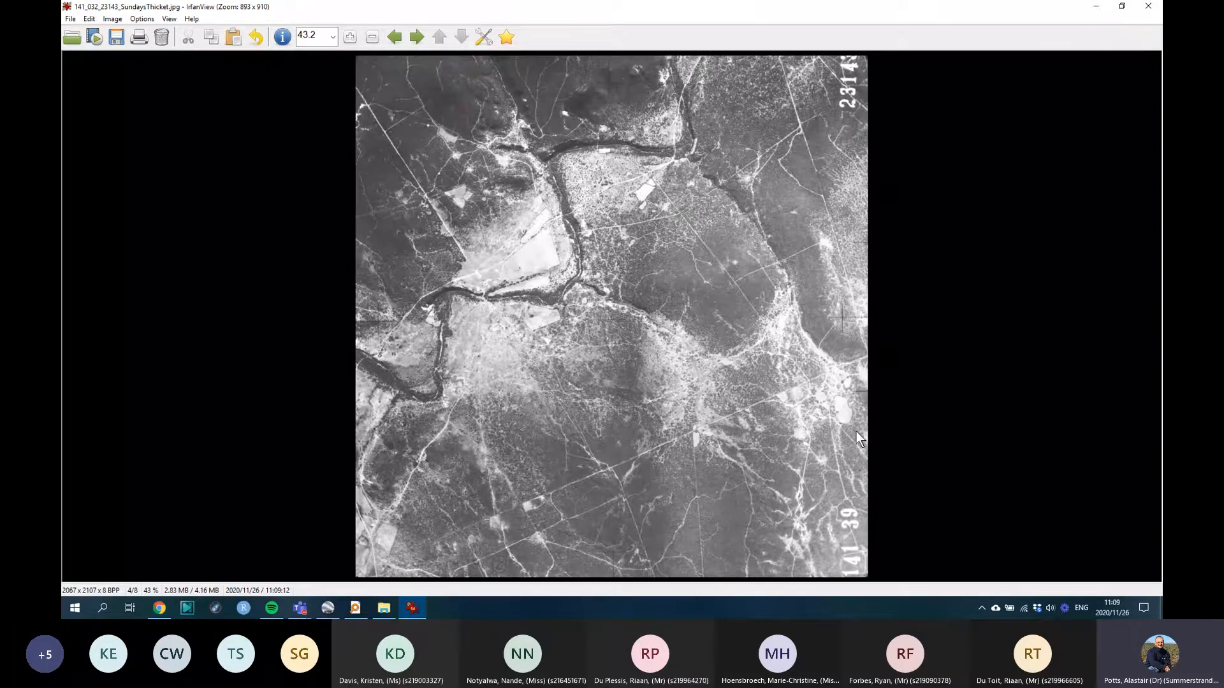
left_click(1096, 8)
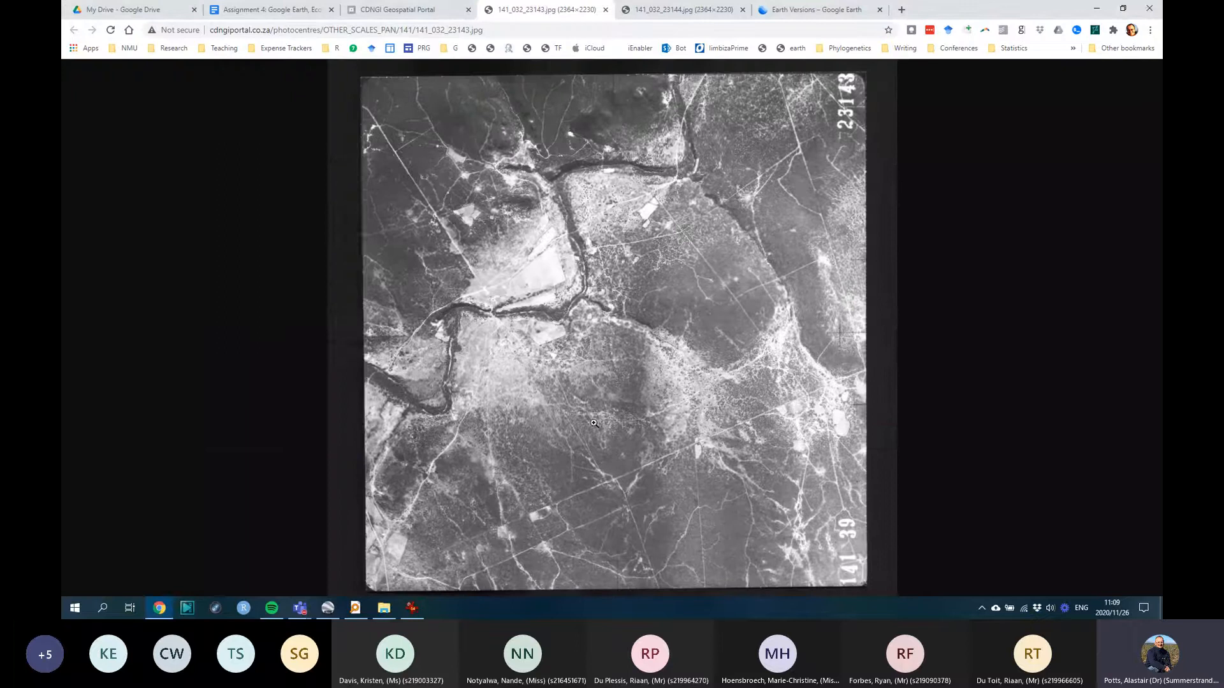
Step: Switch to Google Earth Pro and start a new image overlay over the wider Kirkwood and Sunland area
key("alt+Tab")
key("alt+Tab")
key("alt+Tab")
key("alt+Tab")
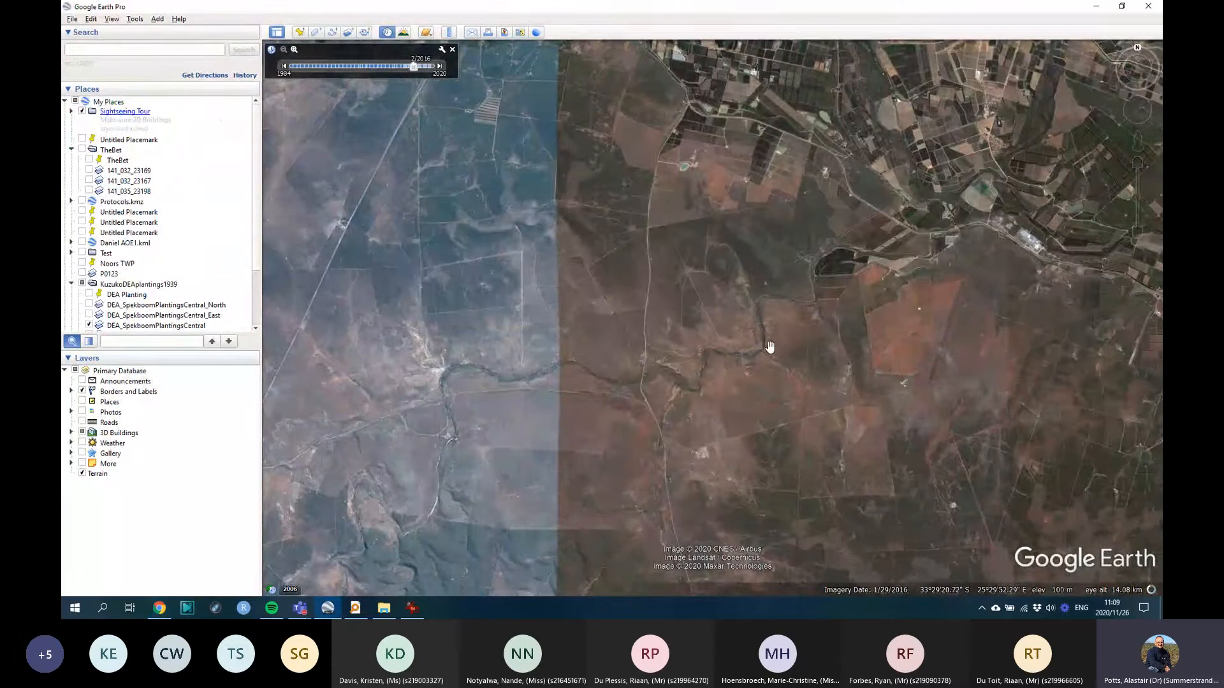
scroll(672, 383, "down", 3)
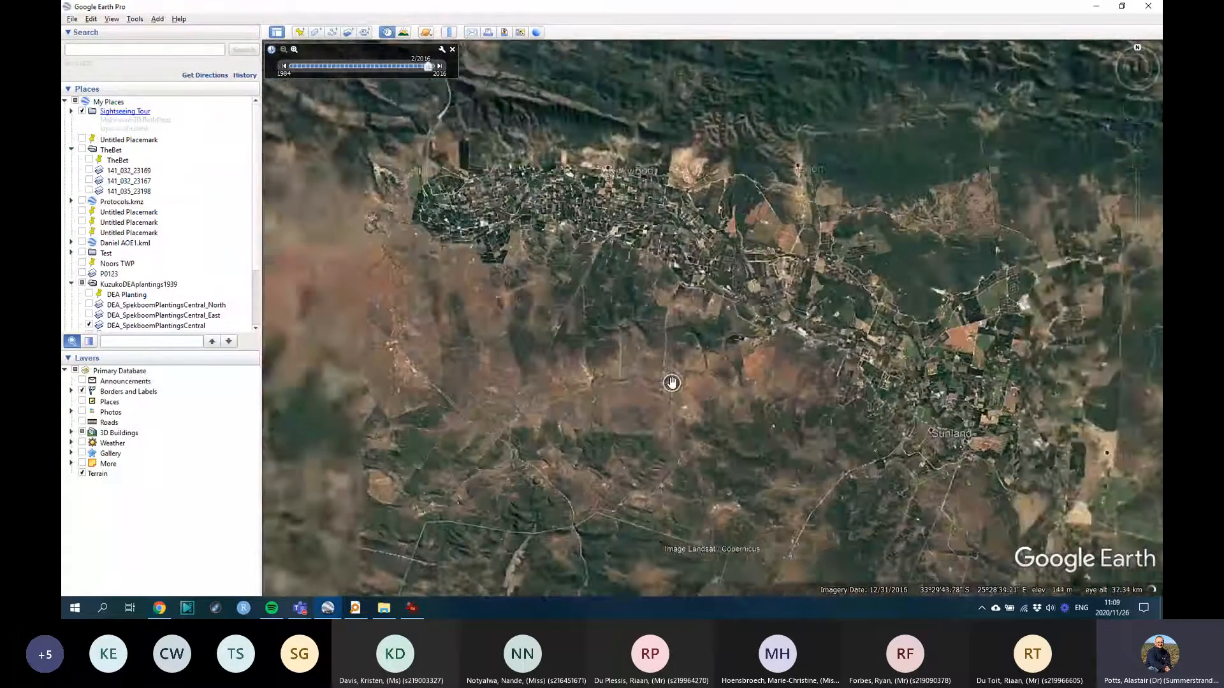
scroll(672, 383, "down", 3)
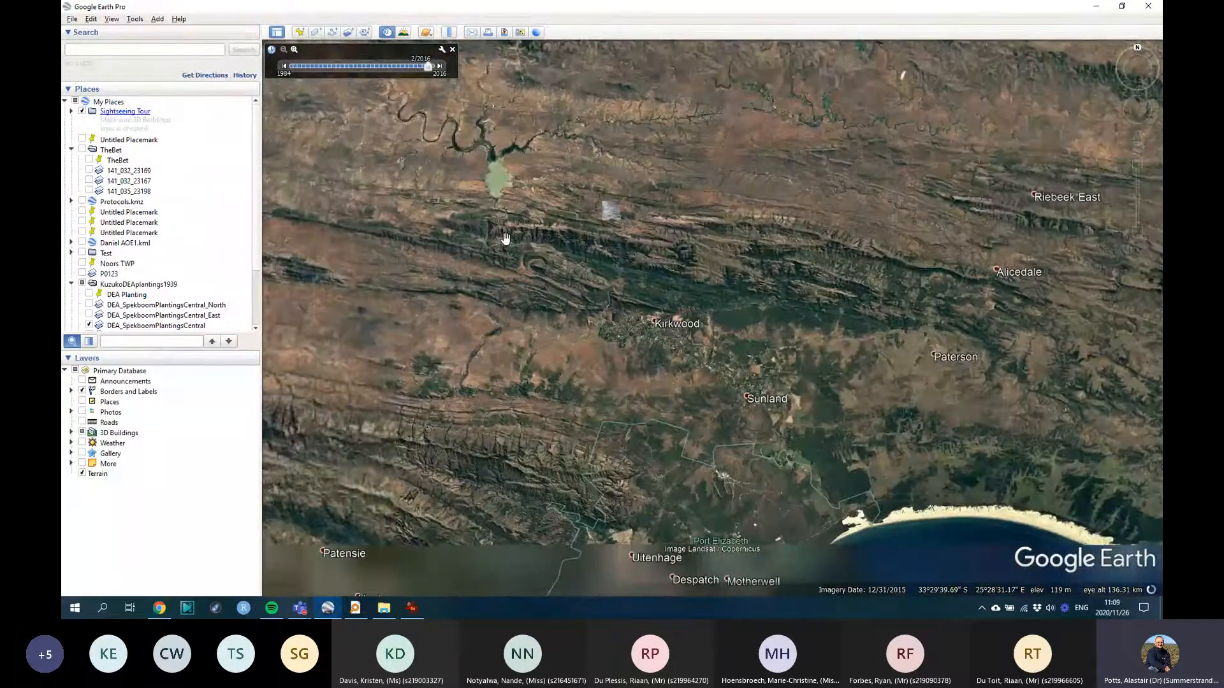
left_click(348, 32)
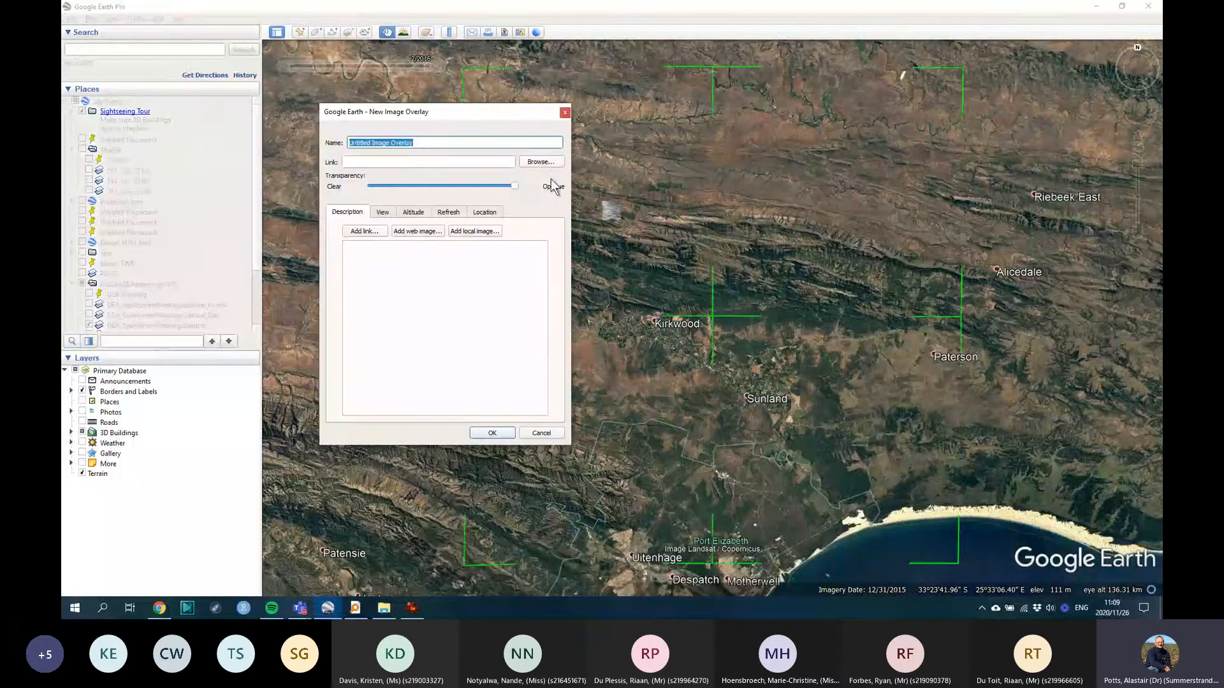
Step: Link the overlay to 141_032_23143_SundaysThicket.jpg from D:\Dropbox\100_PROJECTS\103_AerialPhotosEasternCape\KMLs
left_click(540, 162)
left_click(576, 153)
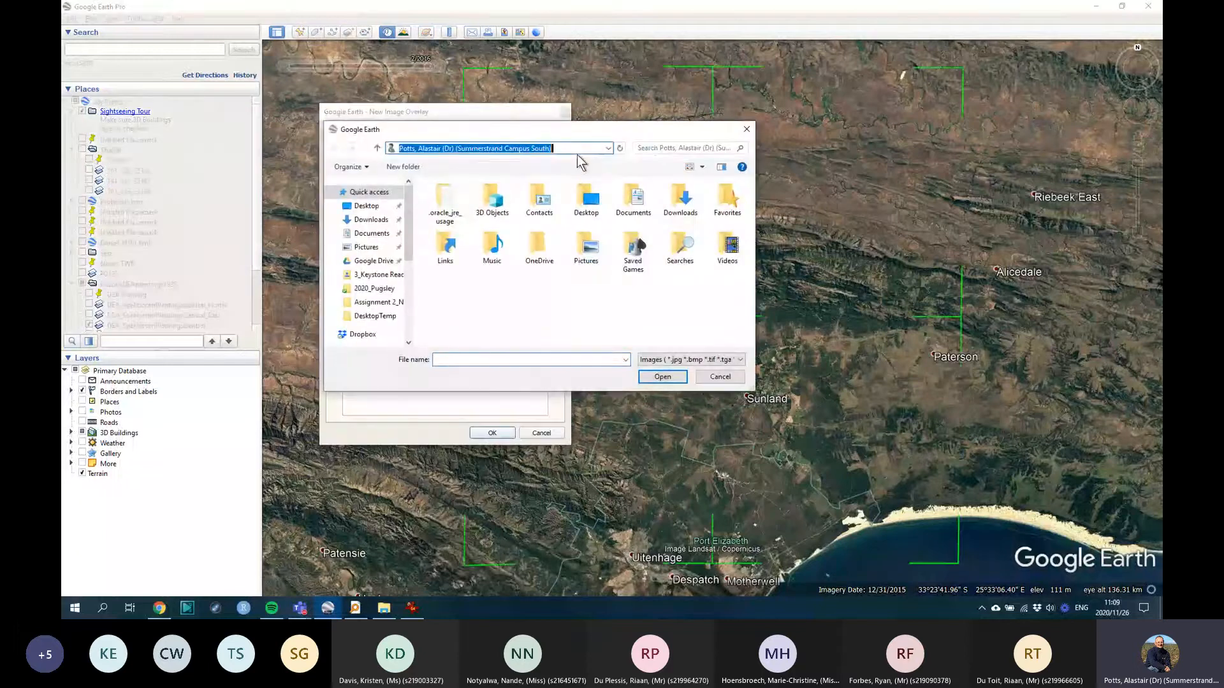
type("D:\\Dropbox\\100_PROJECTS\\103_AerialPhotosEasternCape\\KMLs")
key("Return")
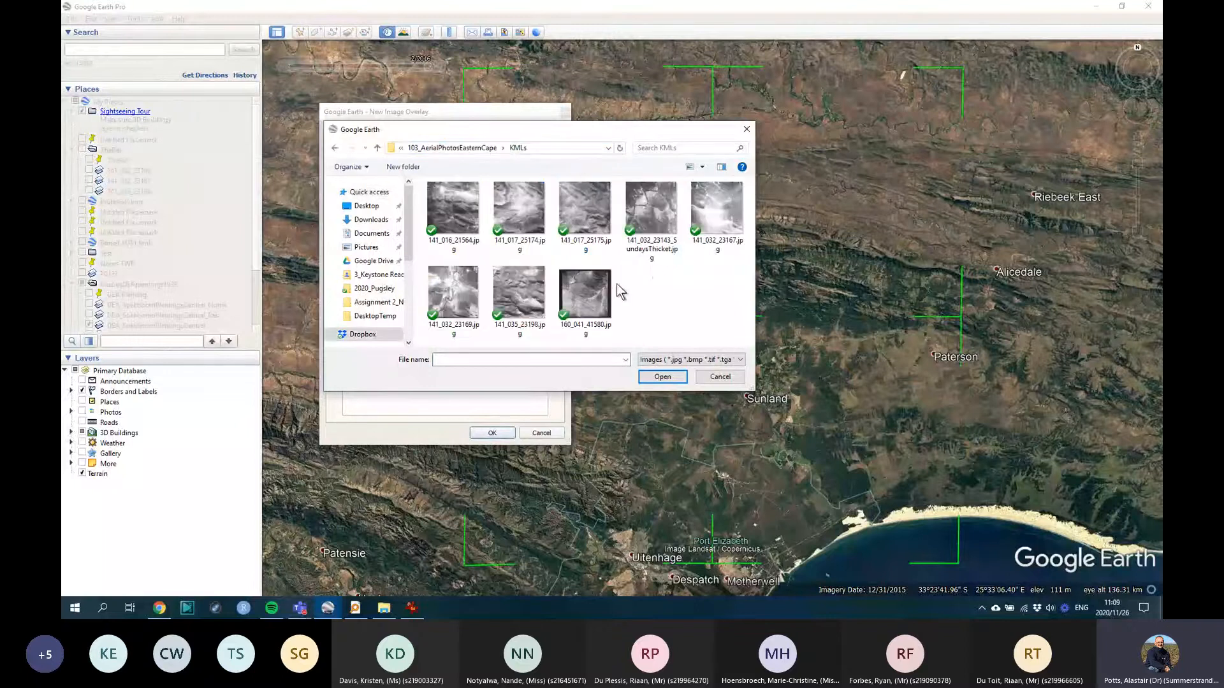
left_click(651, 225)
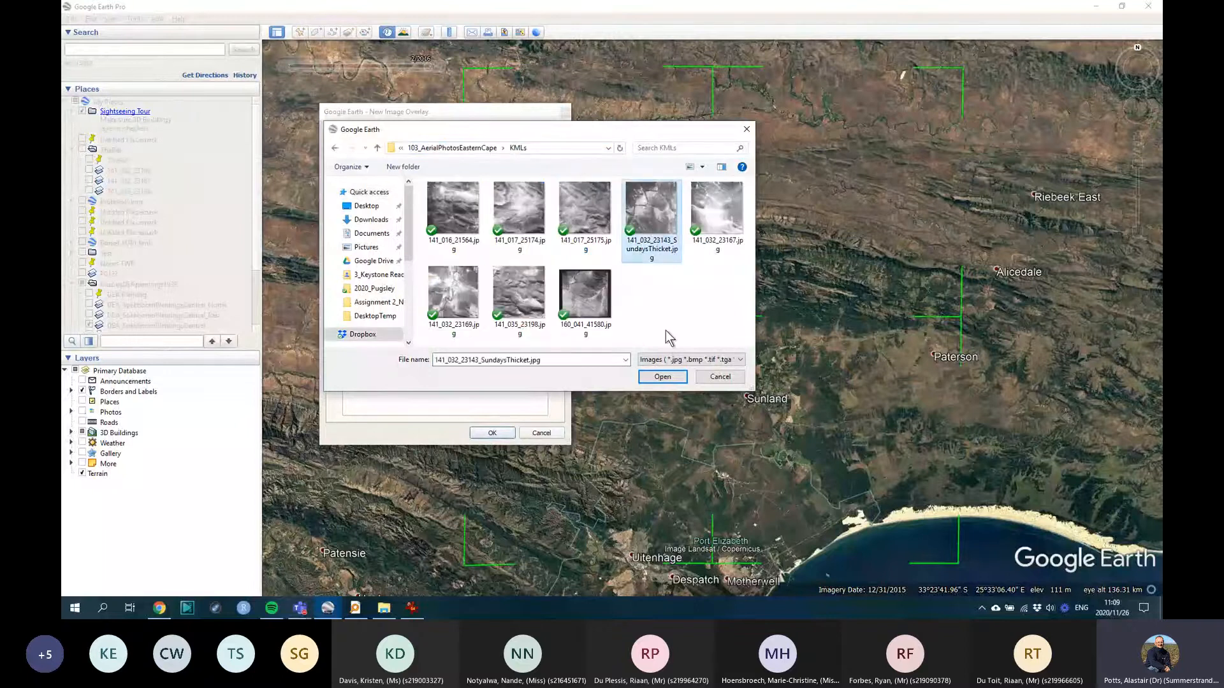
left_click(663, 378)
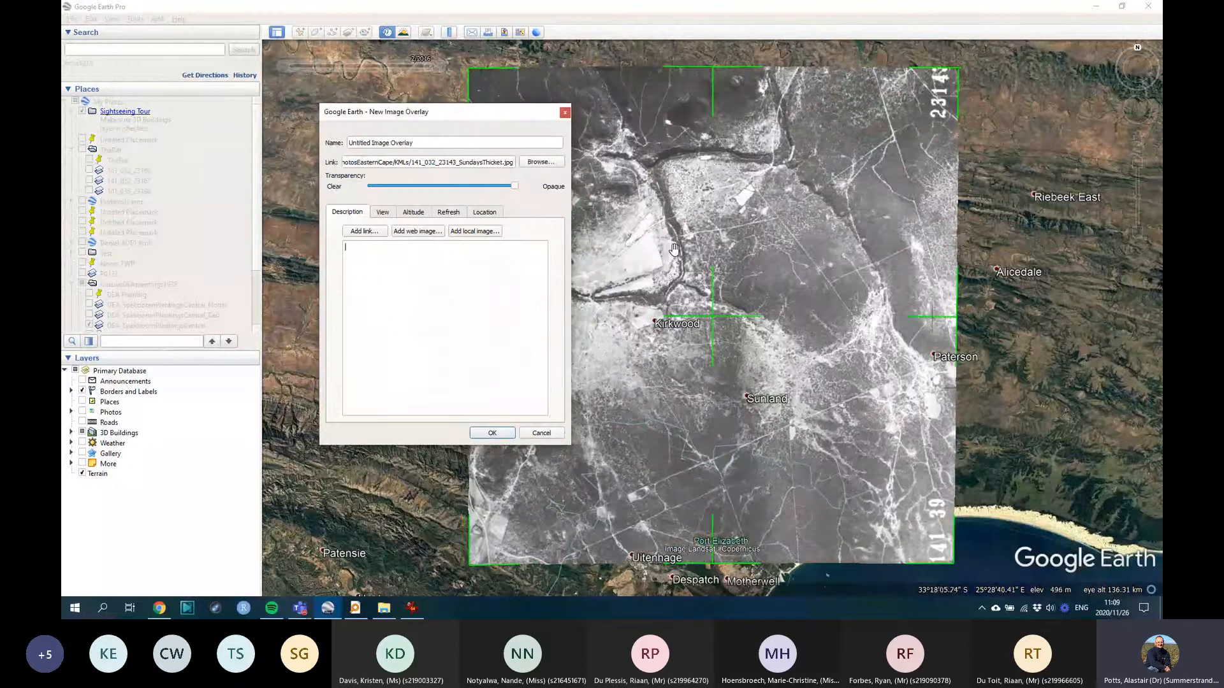
Step: Test the overlay's transparency from fully clear back to opaque, and discard the new overlay
left_click_drag(476, 116, 310, 142)
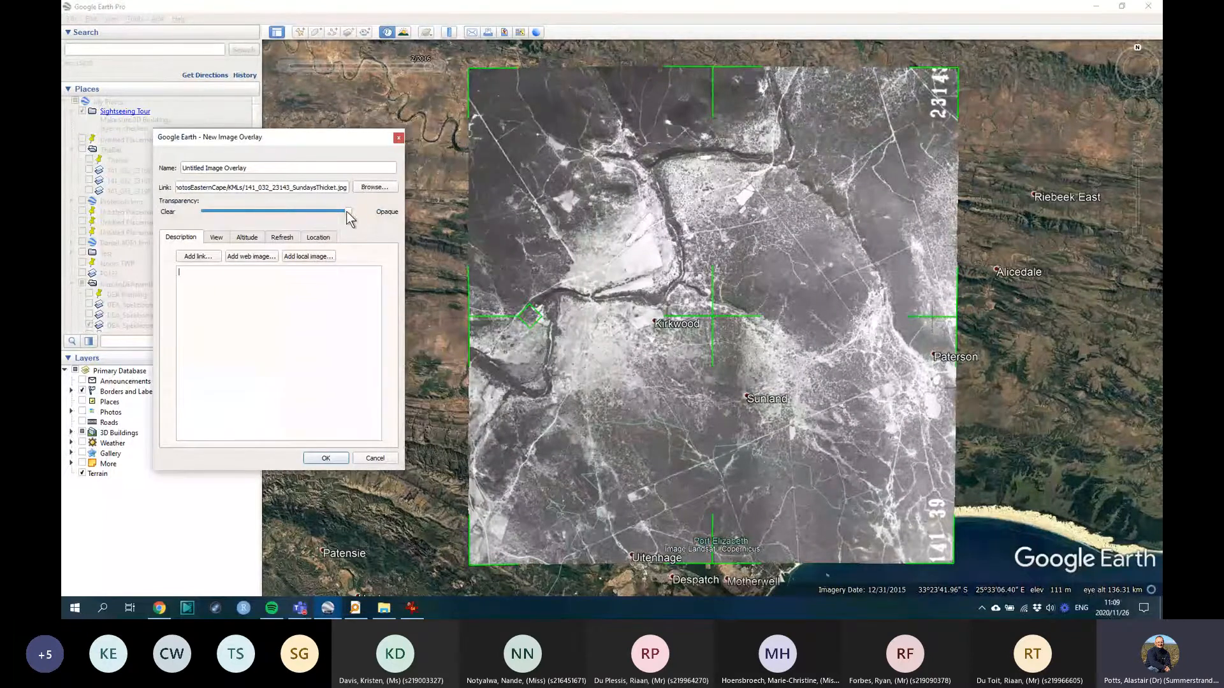
left_click_drag(346, 212, 178, 218)
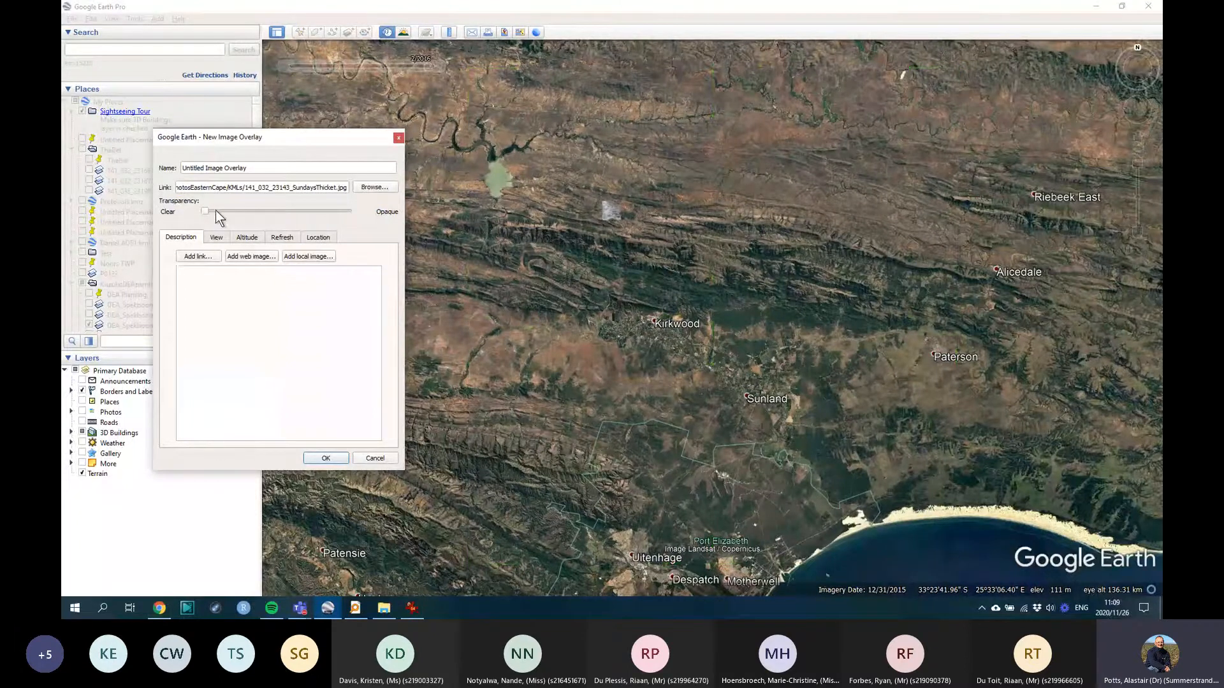
left_click_drag(216, 212, 348, 210)
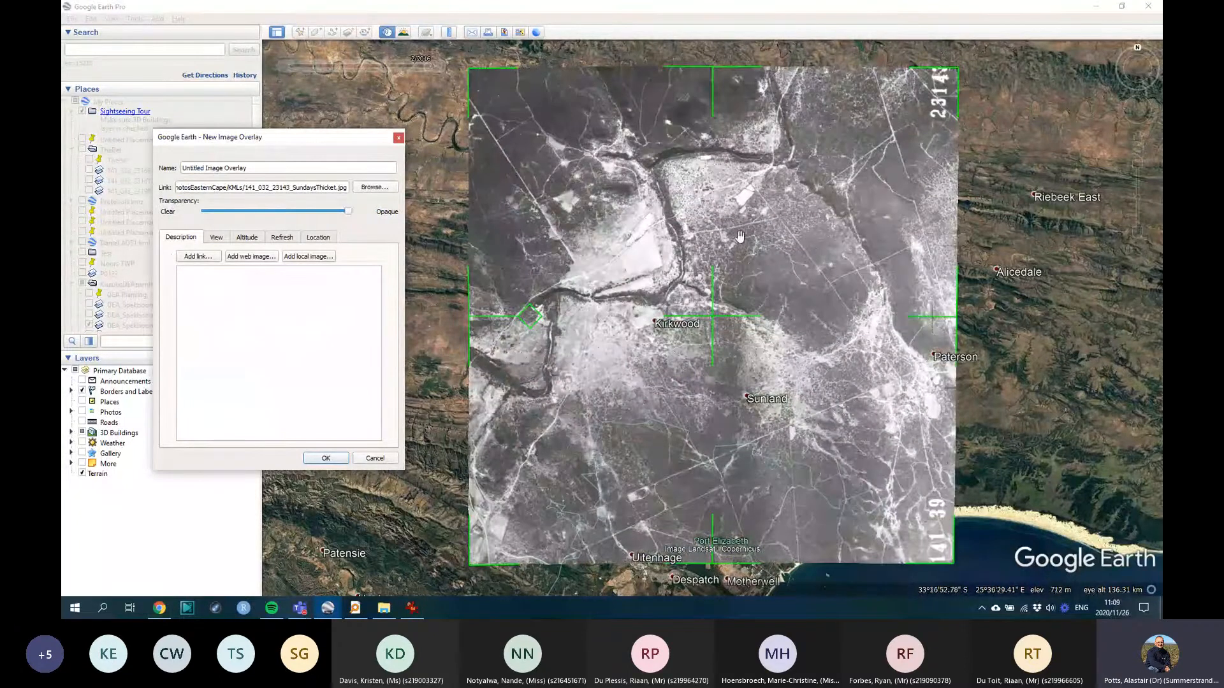
left_click(374, 458)
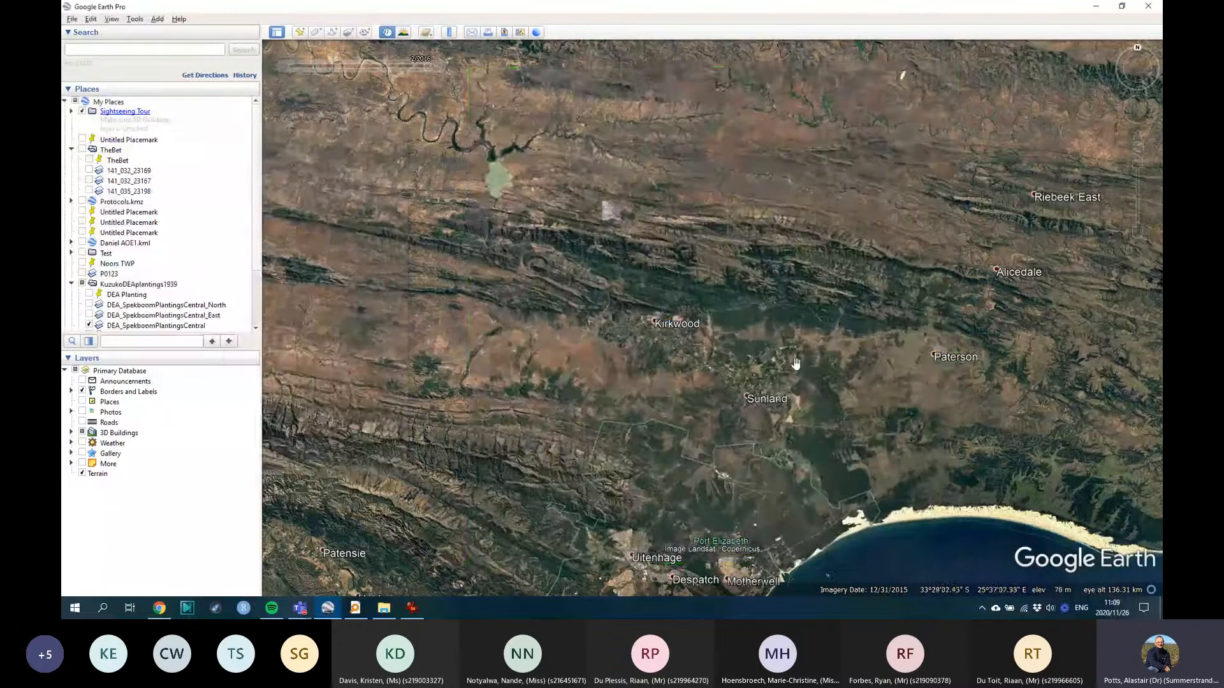
Step: Try overlaying 141_032_23143_SundaysThicket.jpg at a very close zoom on the road south of Kirkwood, and discard it
scroll(662, 373, "down", 5)
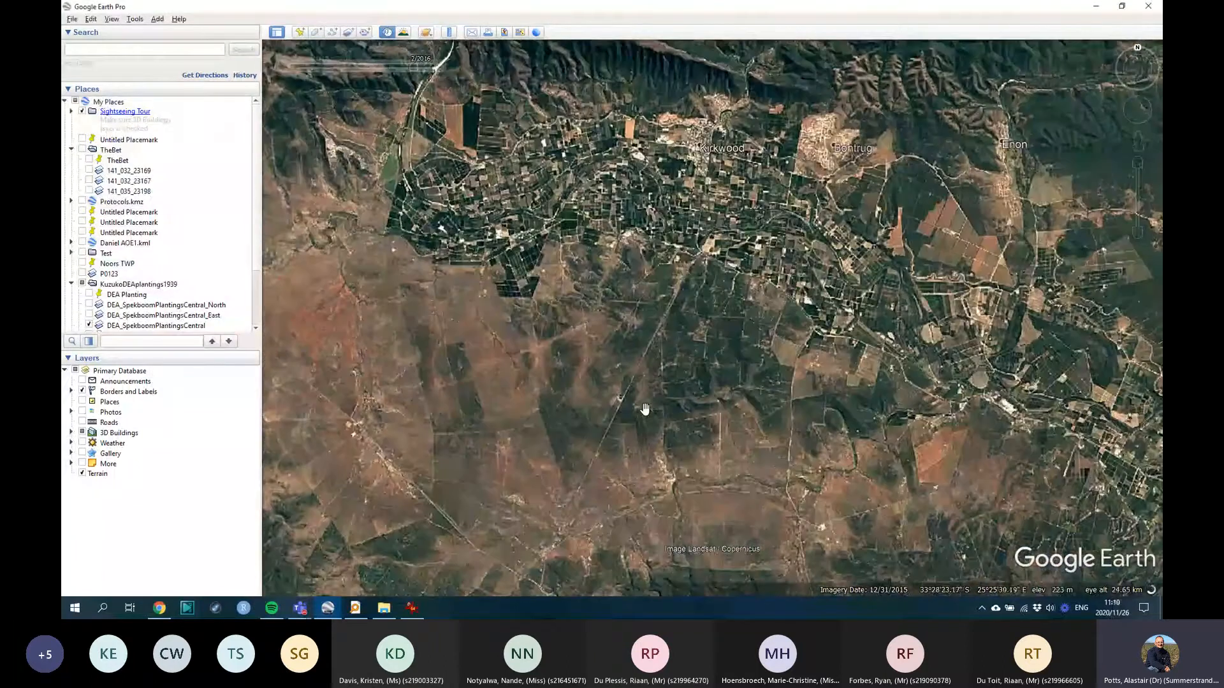
scroll(621, 443, "down", 5)
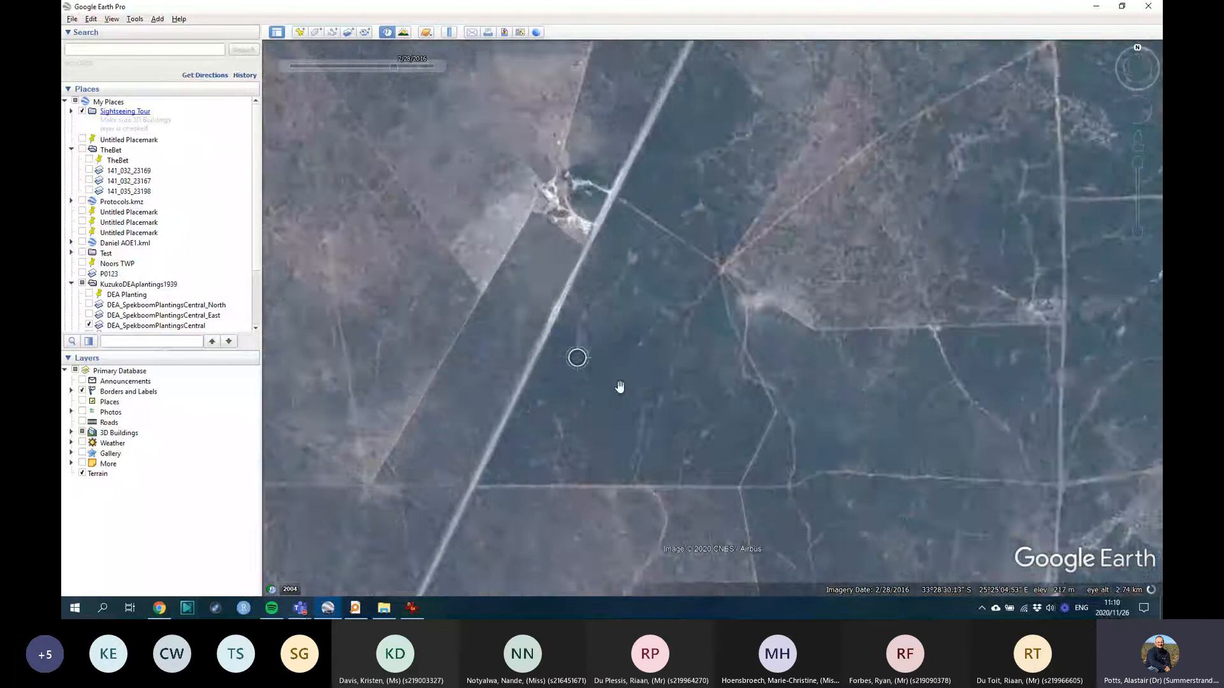
scroll(510, 430, "down", 3)
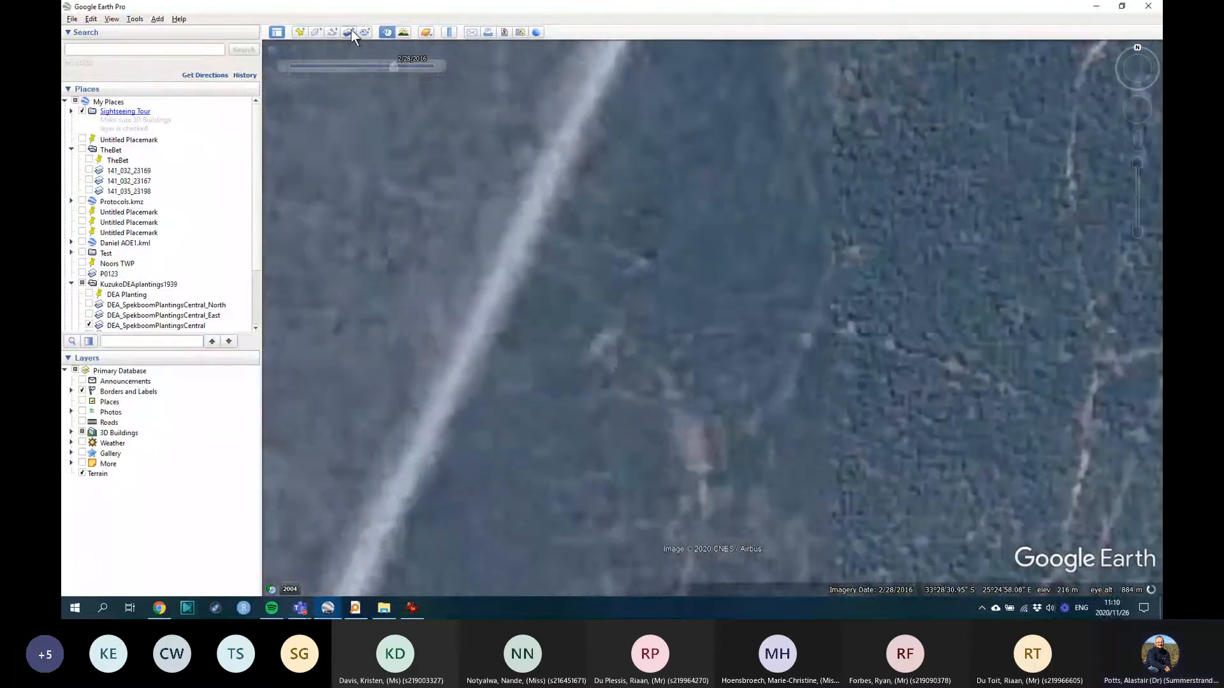
left_click(349, 32)
left_click(376, 187)
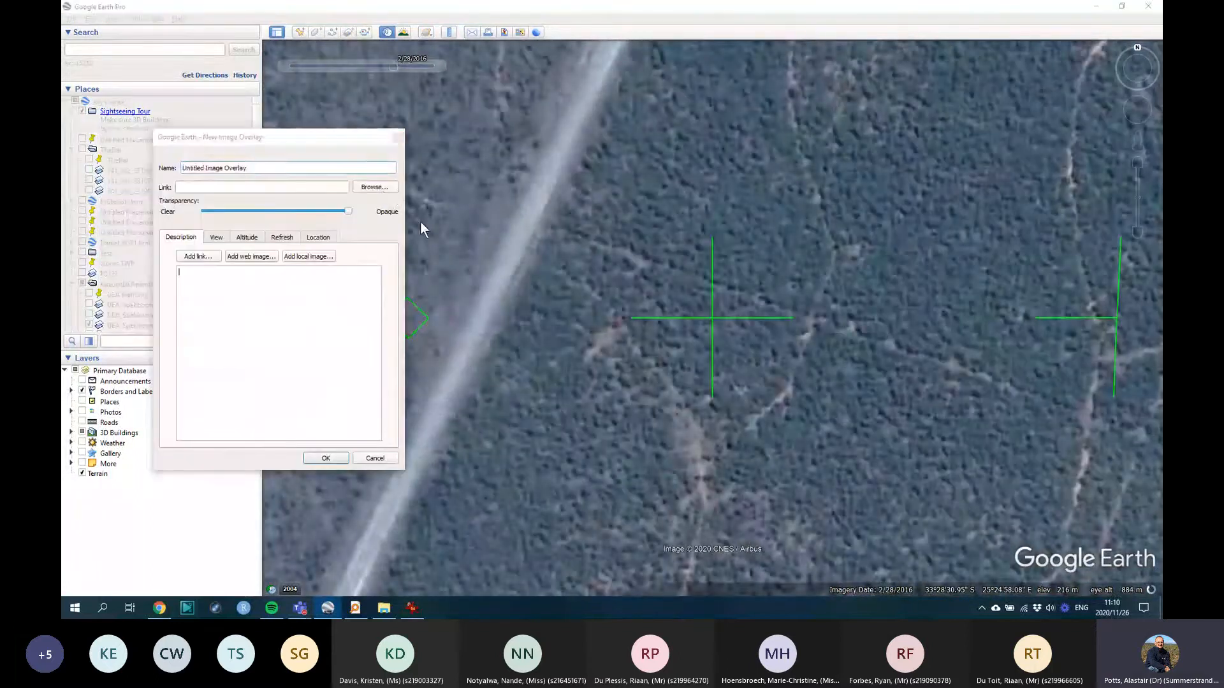
double_click(306, 225)
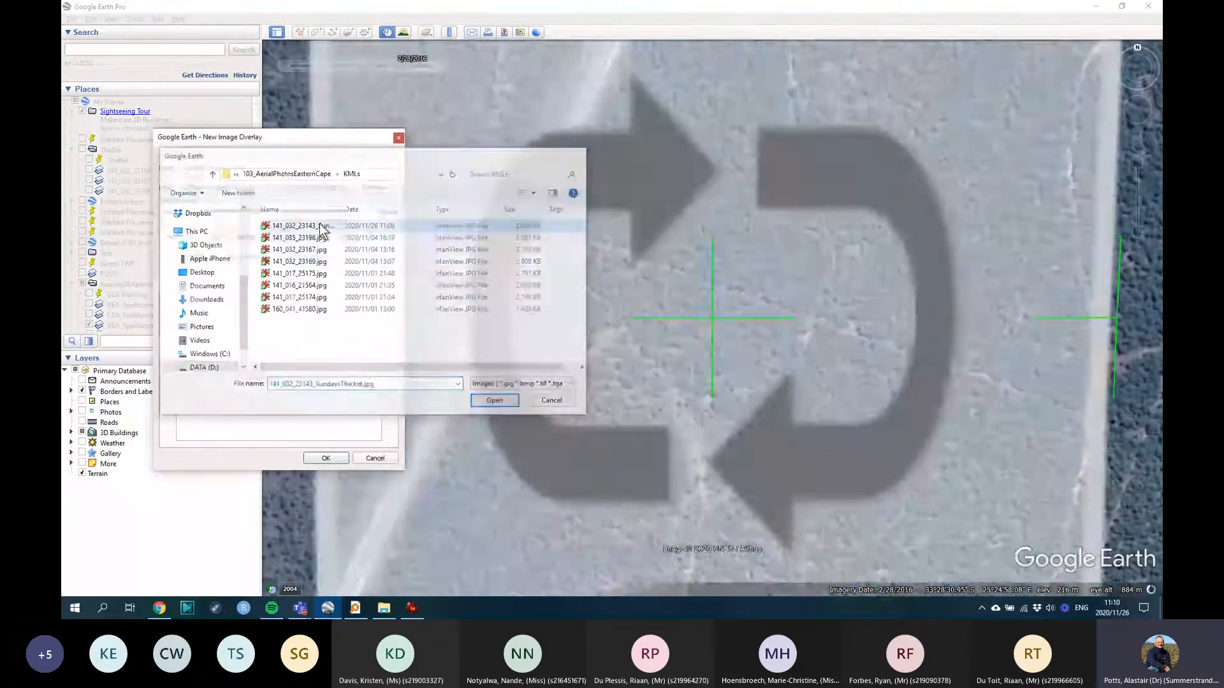
scroll(1075, 418, "down", 3)
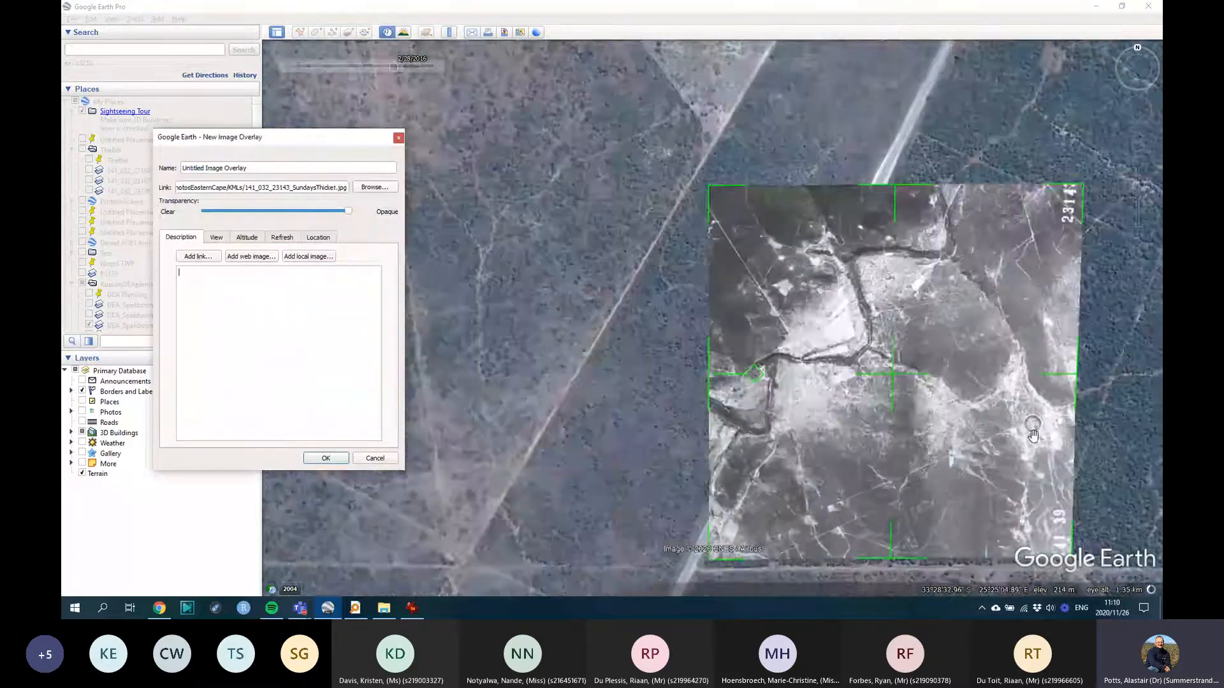
left_click(601, 440)
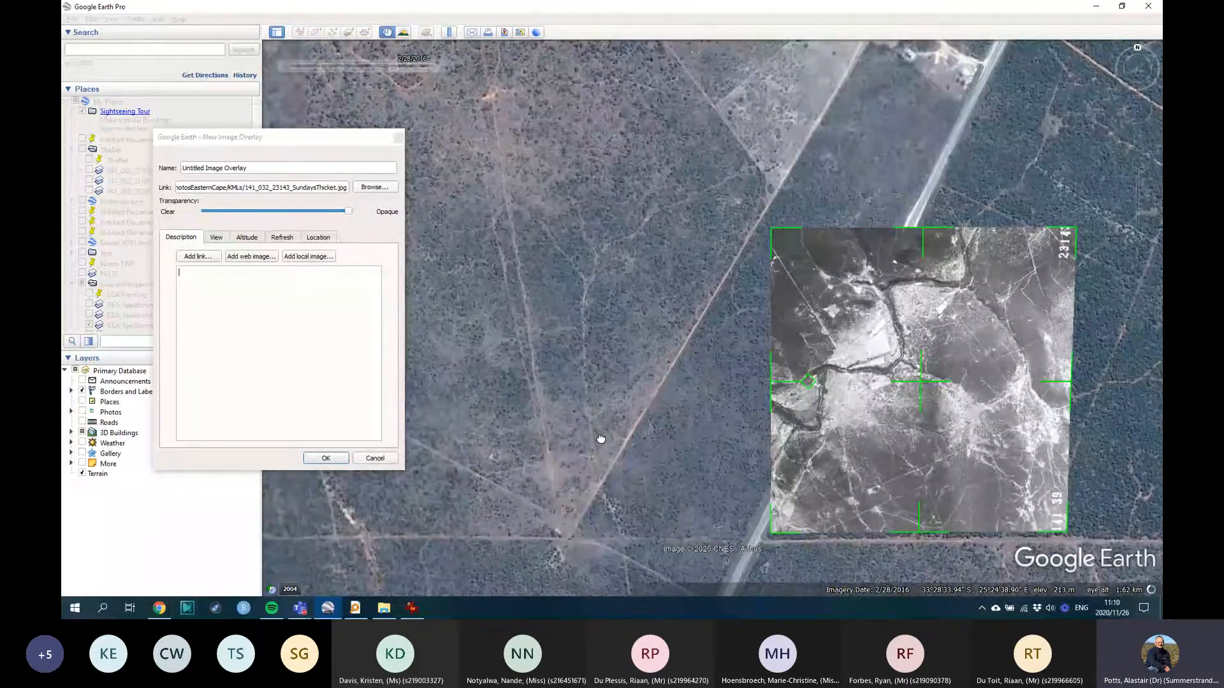
left_click_drag(601, 439, 472, 287)
scroll(746, 346, "down", 3)
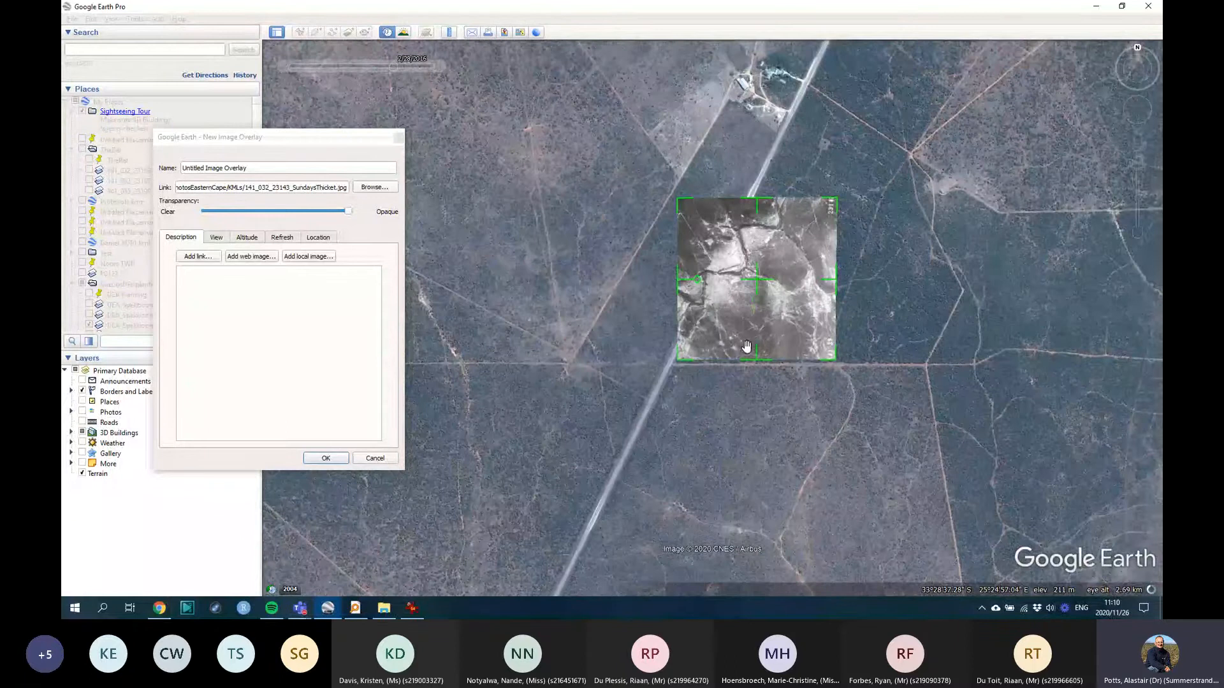
left_click(374, 459)
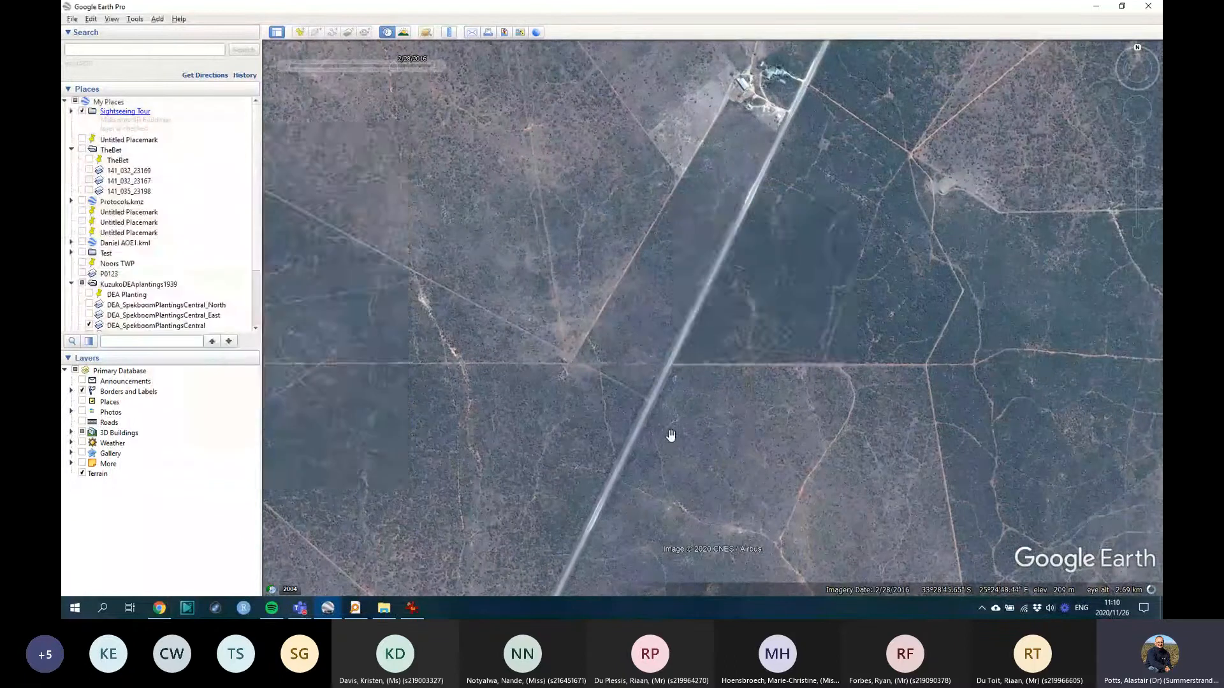
Step: Examine the landscape south of Kirkwood toward Helpmekaar for the area covered by the aerial photo
scroll(670, 434, "down", 2)
scroll(666, 435, "down", 2)
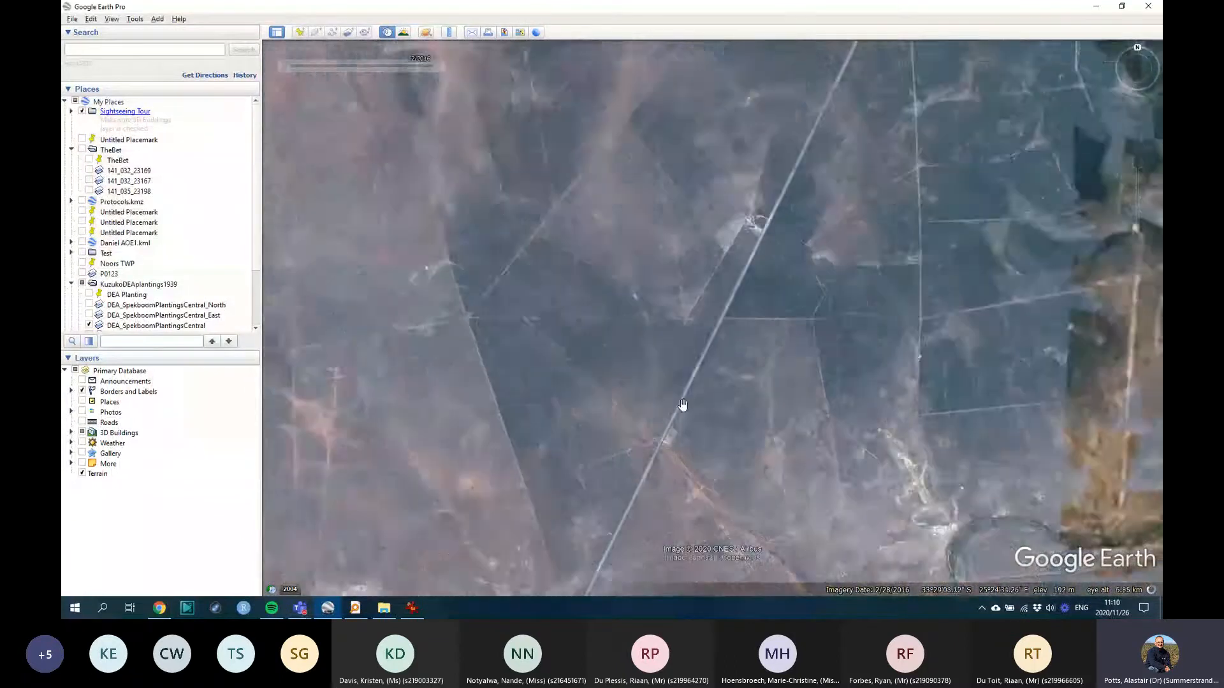
scroll(675, 428, "down", 3)
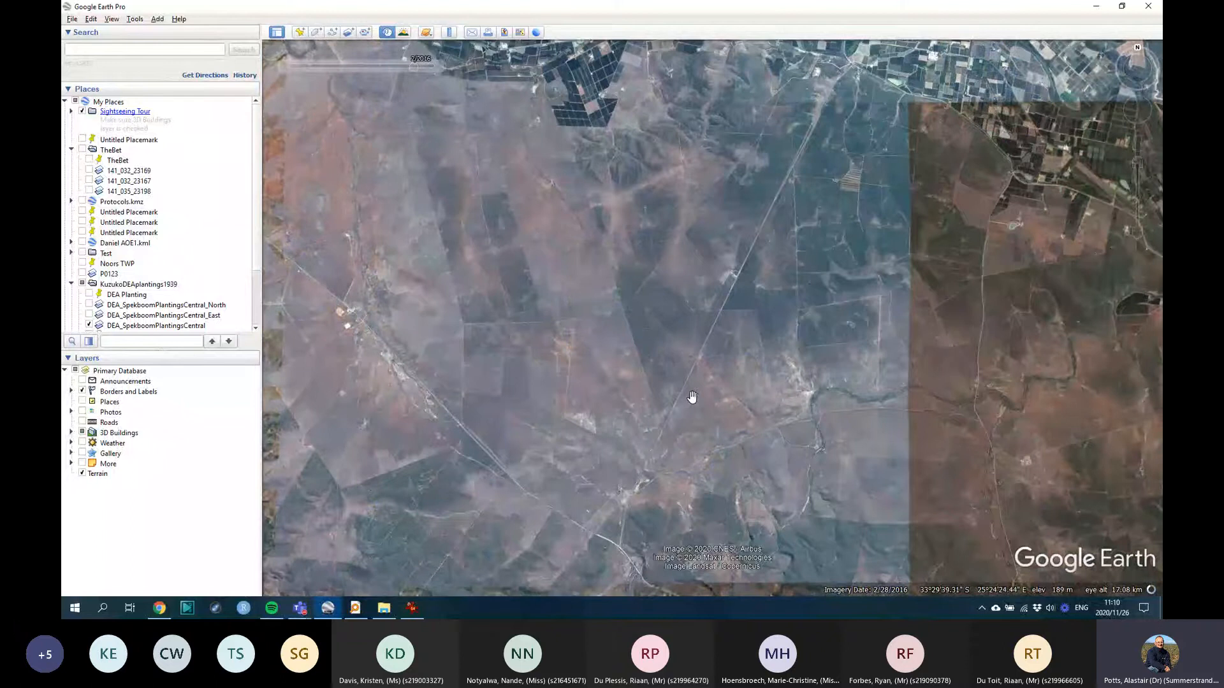
left_click_drag(855, 489, 776, 401)
left_click_drag(684, 457, 702, 377)
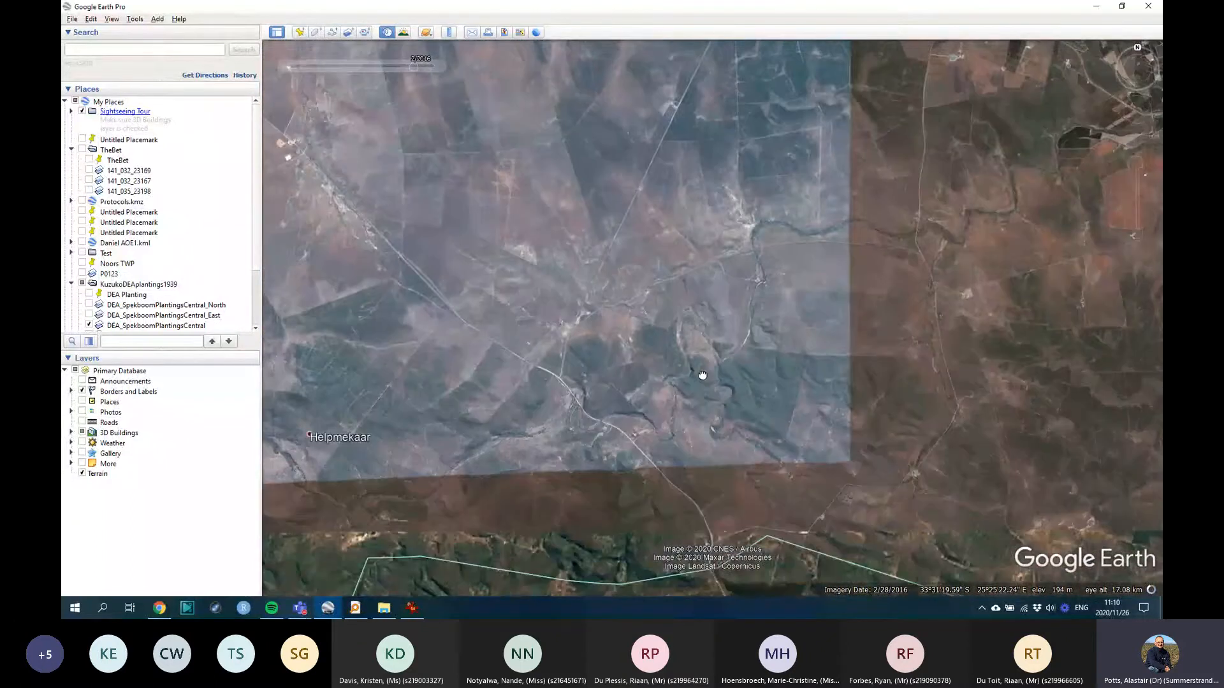
scroll(649, 243, "up", 2)
left_click_drag(840, 247, 713, 283)
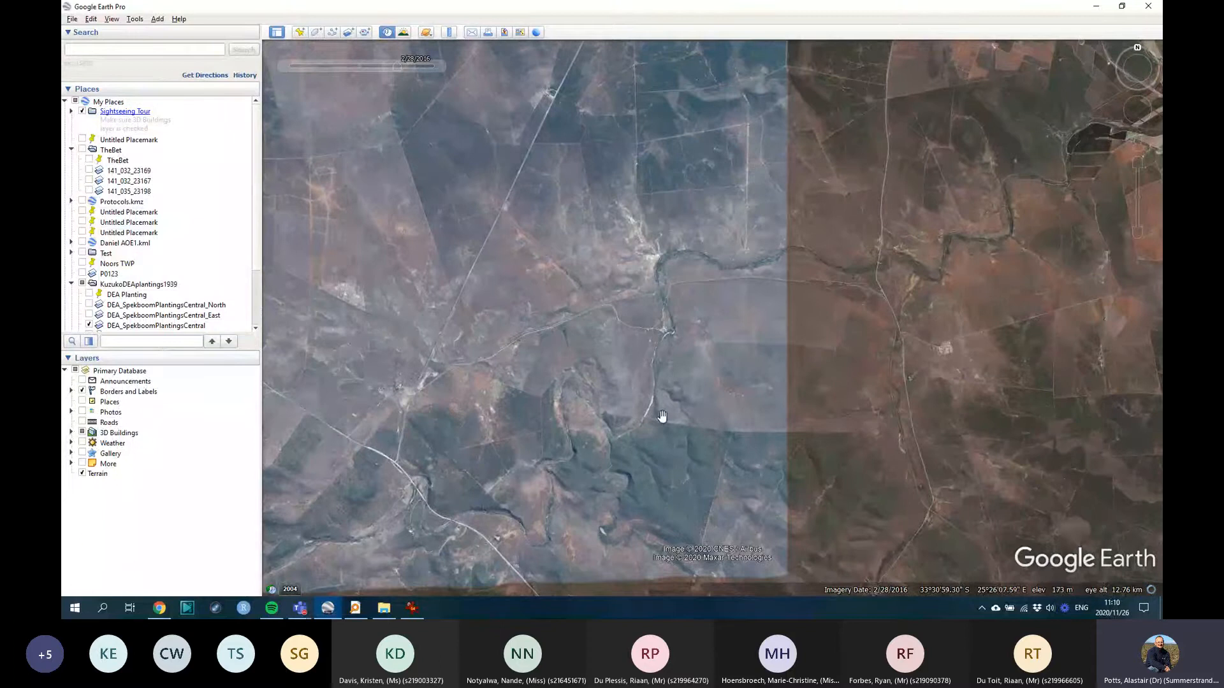
scroll(663, 416, "down", 3)
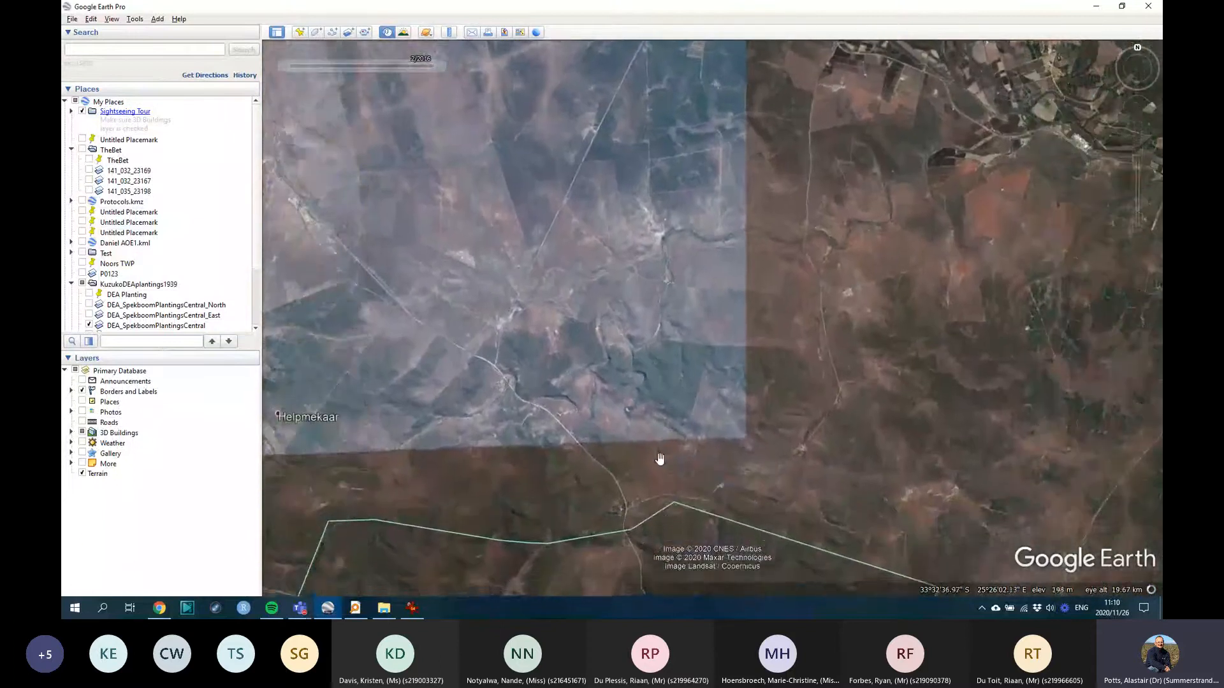
scroll(659, 459, "down", 3)
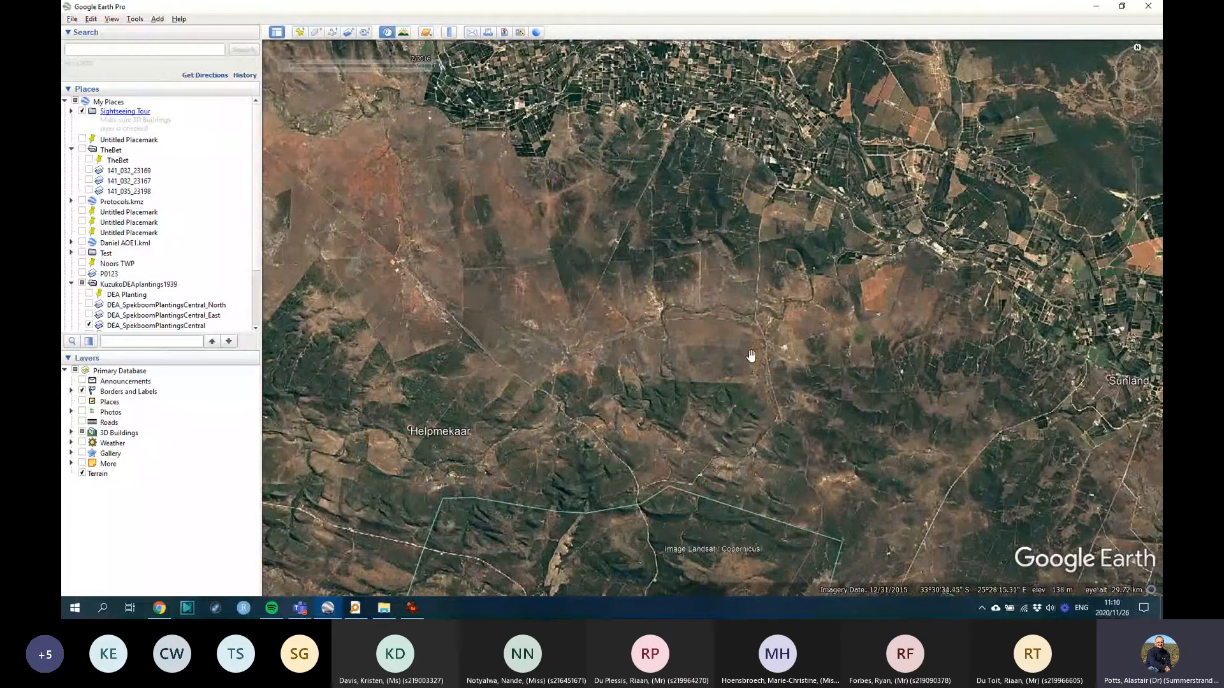
Step: Examine the river bends and road crossing between Helpmekaar and Sunland as landmarks for matching the aerial photo
double_click(747, 316)
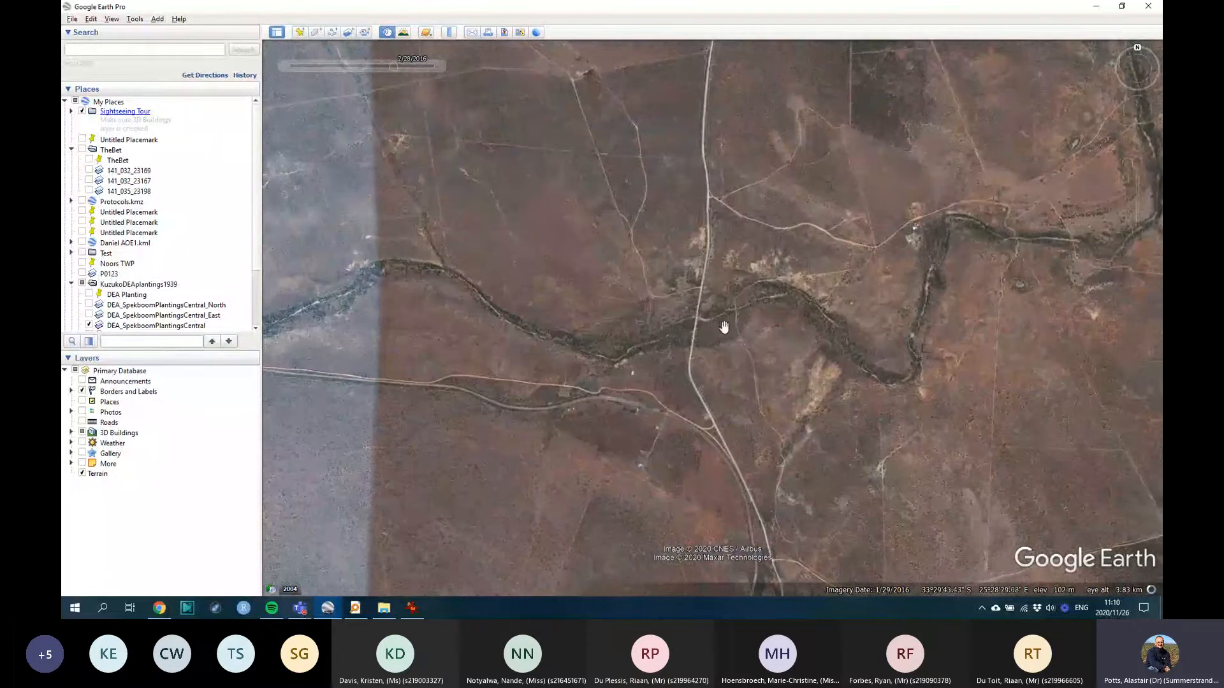
left_click_drag(748, 343, 642, 340)
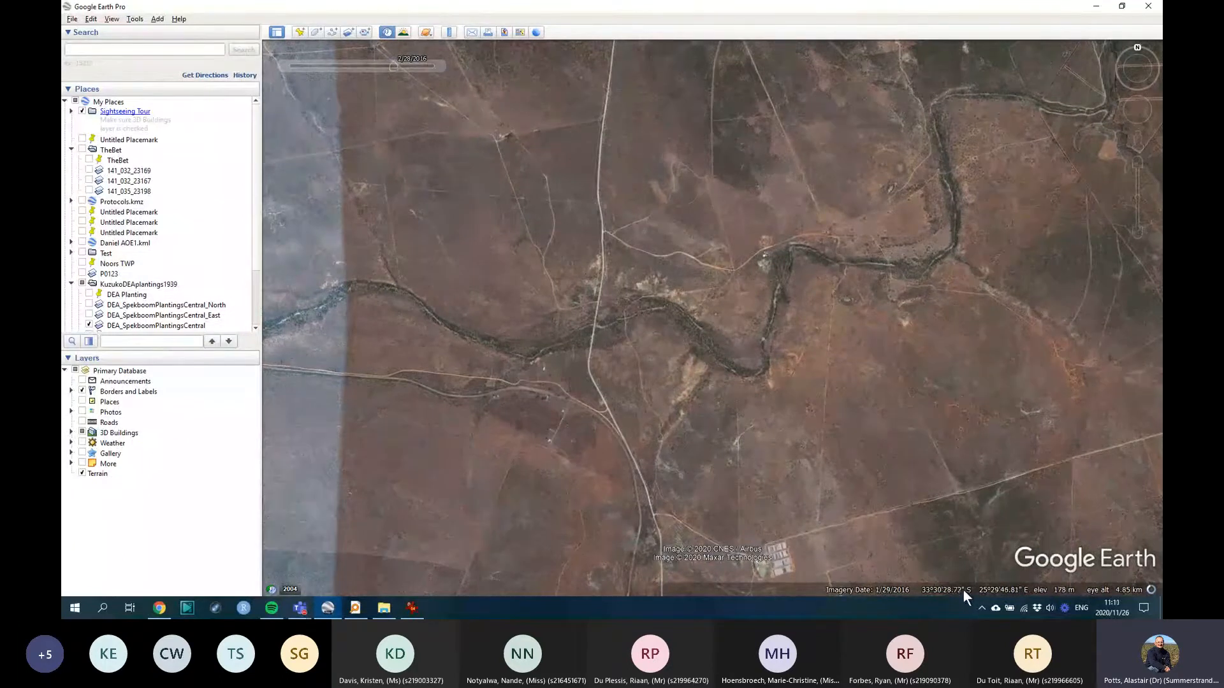
left_click_drag(640, 274, 576, 293)
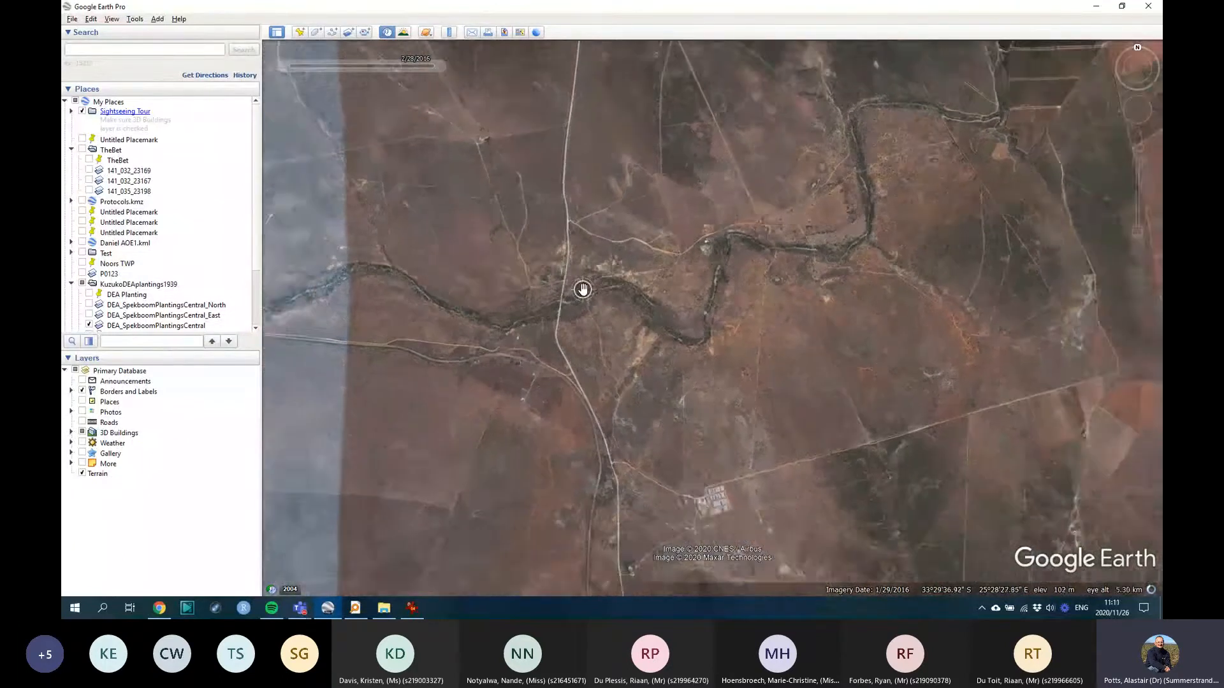
scroll(582, 289, "down", 2)
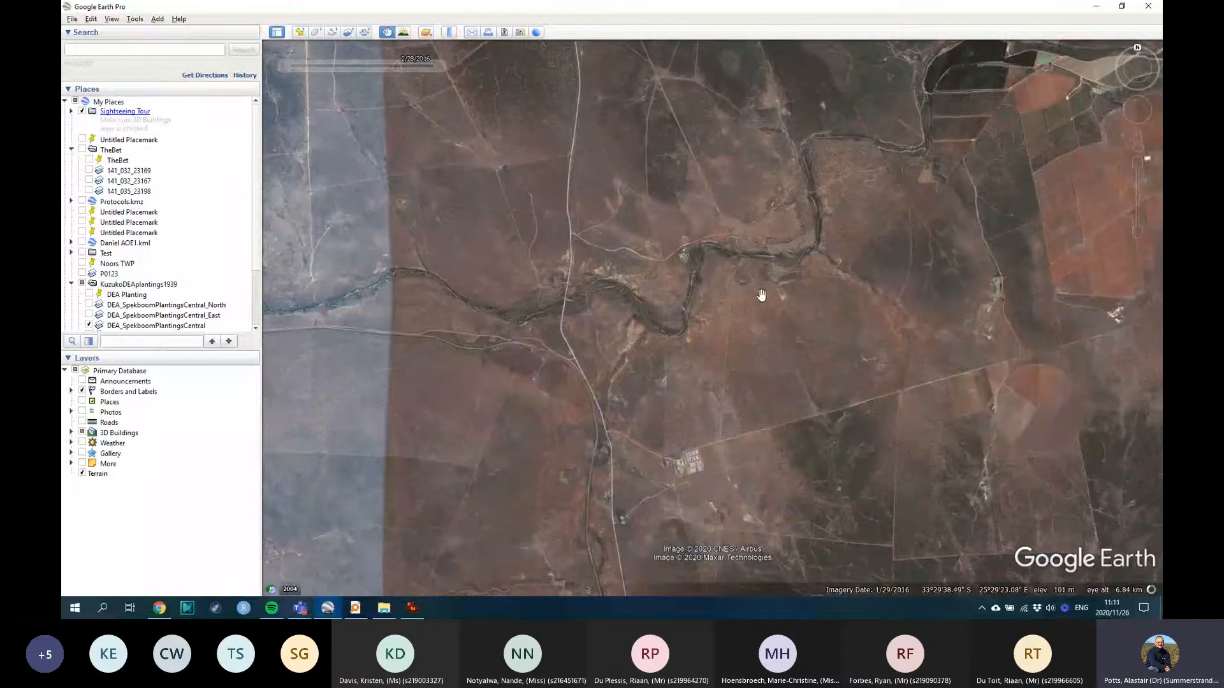
scroll(627, 272, "down", 1)
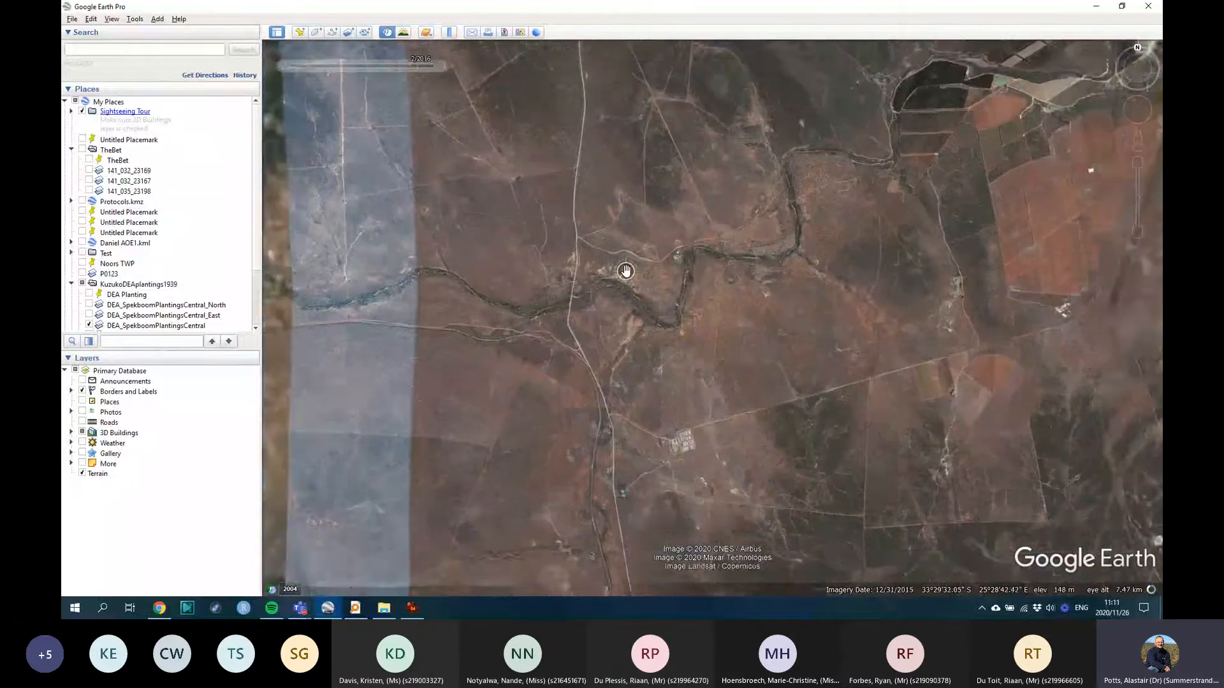
scroll(625, 271, "down", 2)
scroll(607, 290, "up", 1)
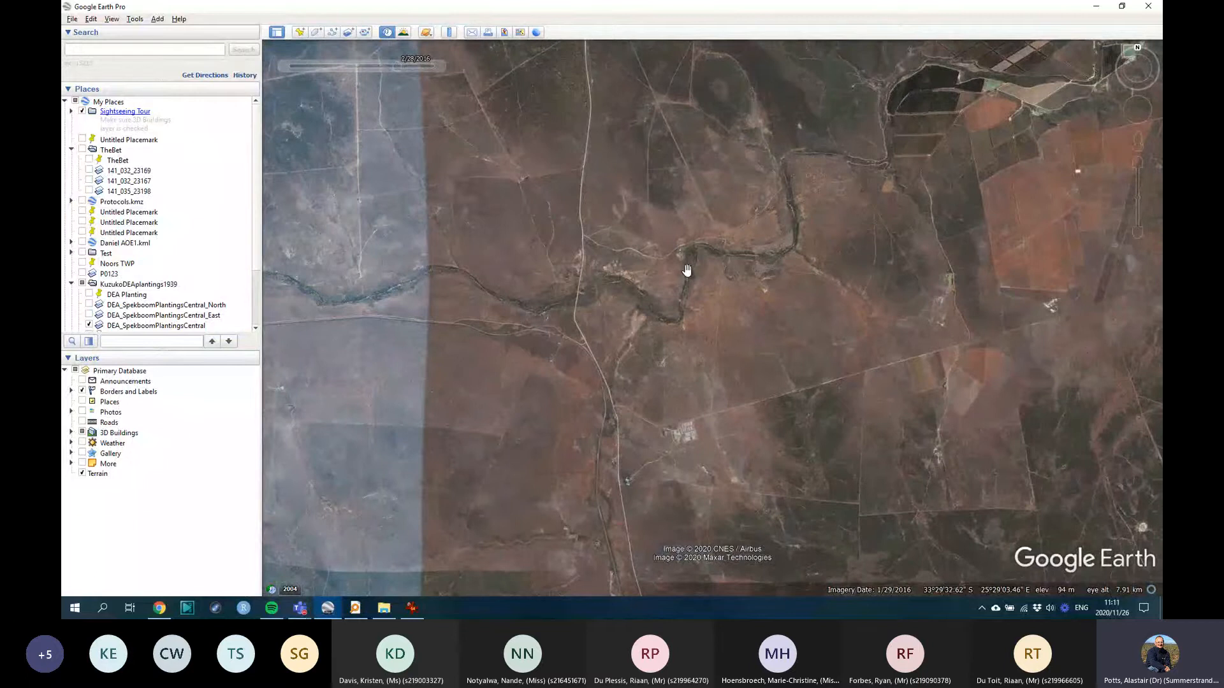
Step: Switch to the Assignment 4 document in Chrome and find instruction 5 on using the Google Earth ruler
key("alt+Tab")
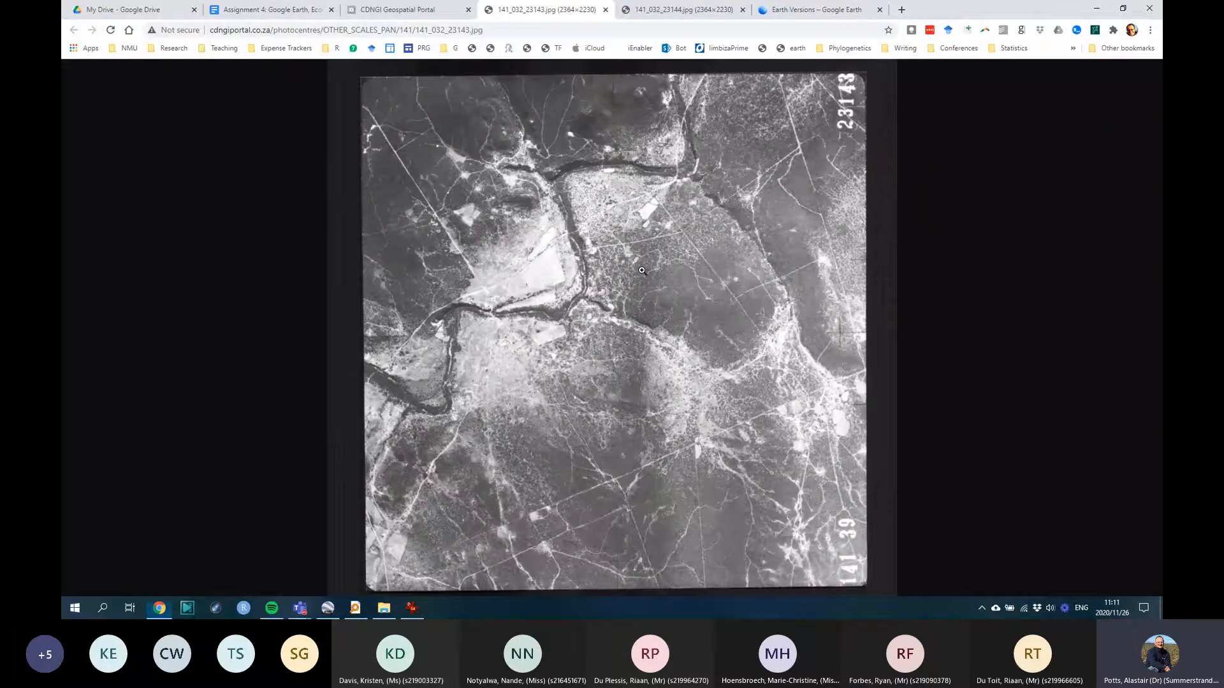
left_click(268, 10)
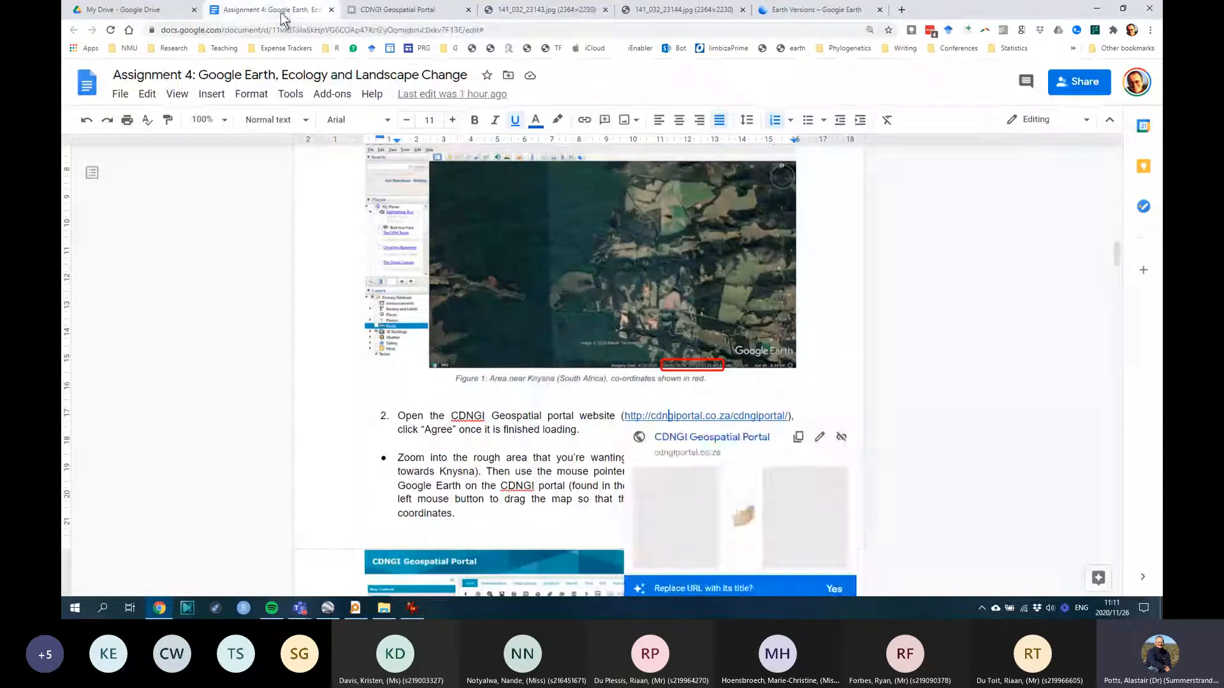
scroll(648, 364, "down", 4)
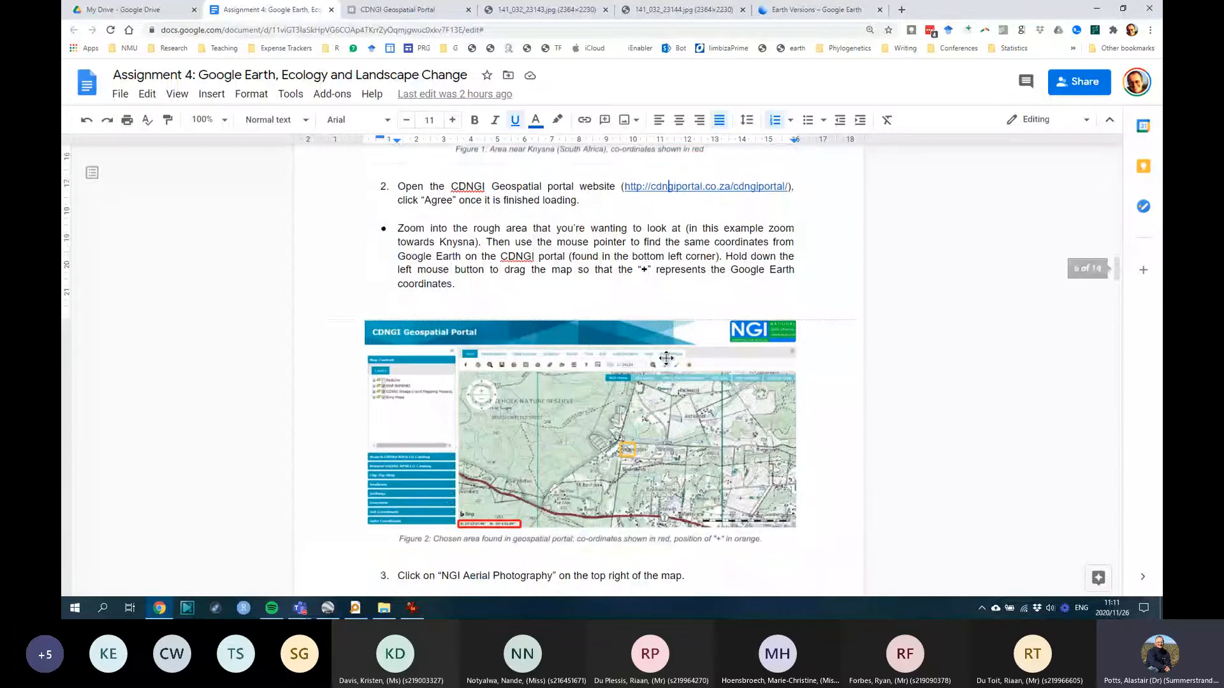
scroll(649, 364, "down", 5)
scroll(666, 358, "down", 15)
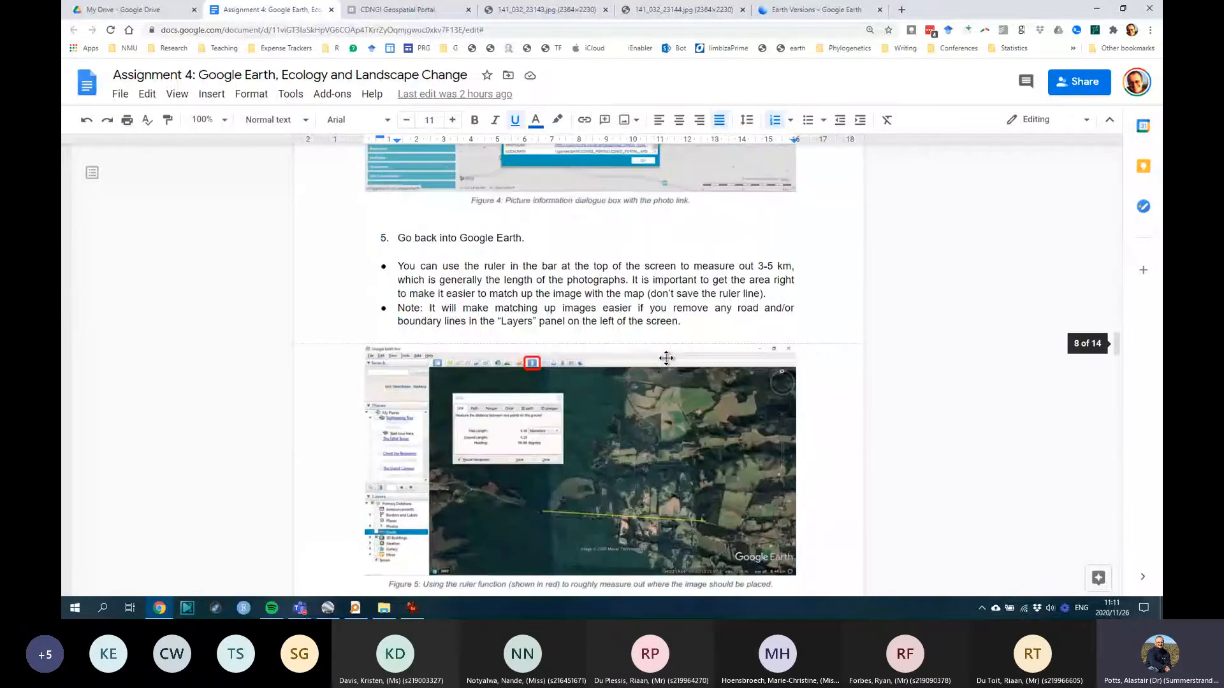
scroll(666, 358, "down", 1)
scroll(470, 239, "down", 1)
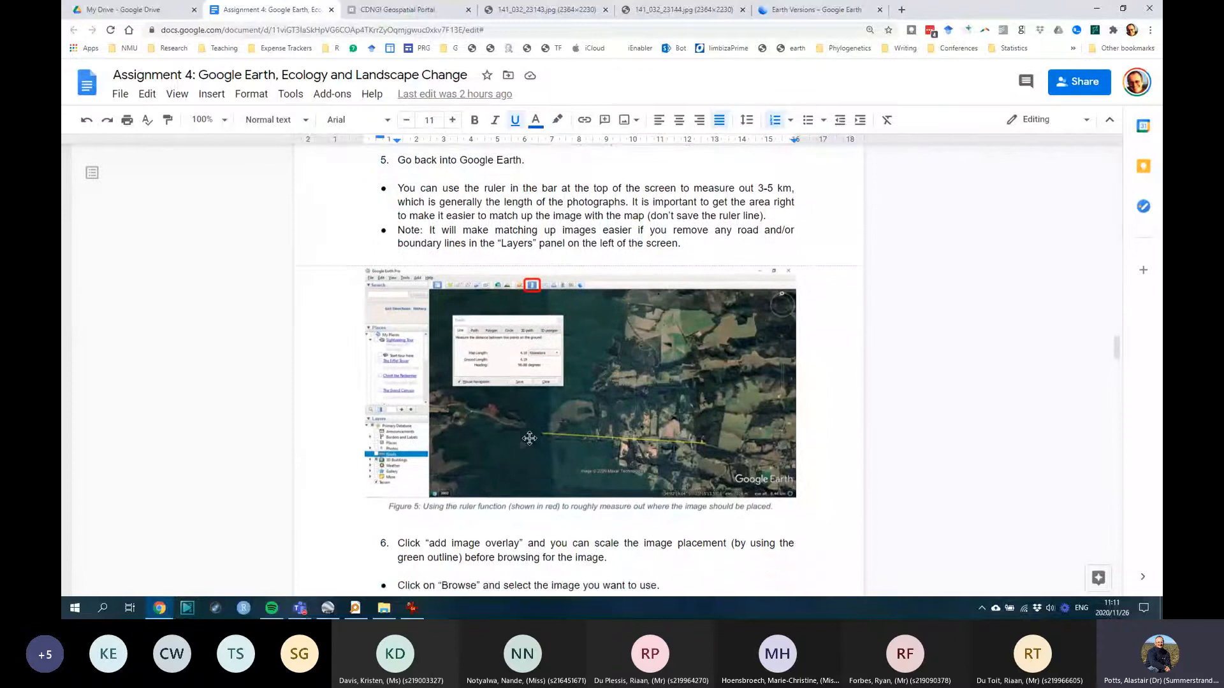
scroll(442, 214, "up", 1)
Step: Highlight the guidance on measuring out 3-5 km, the usual length of the photographs, and return to Google Earth Pro
left_click_drag(410, 207, 695, 223)
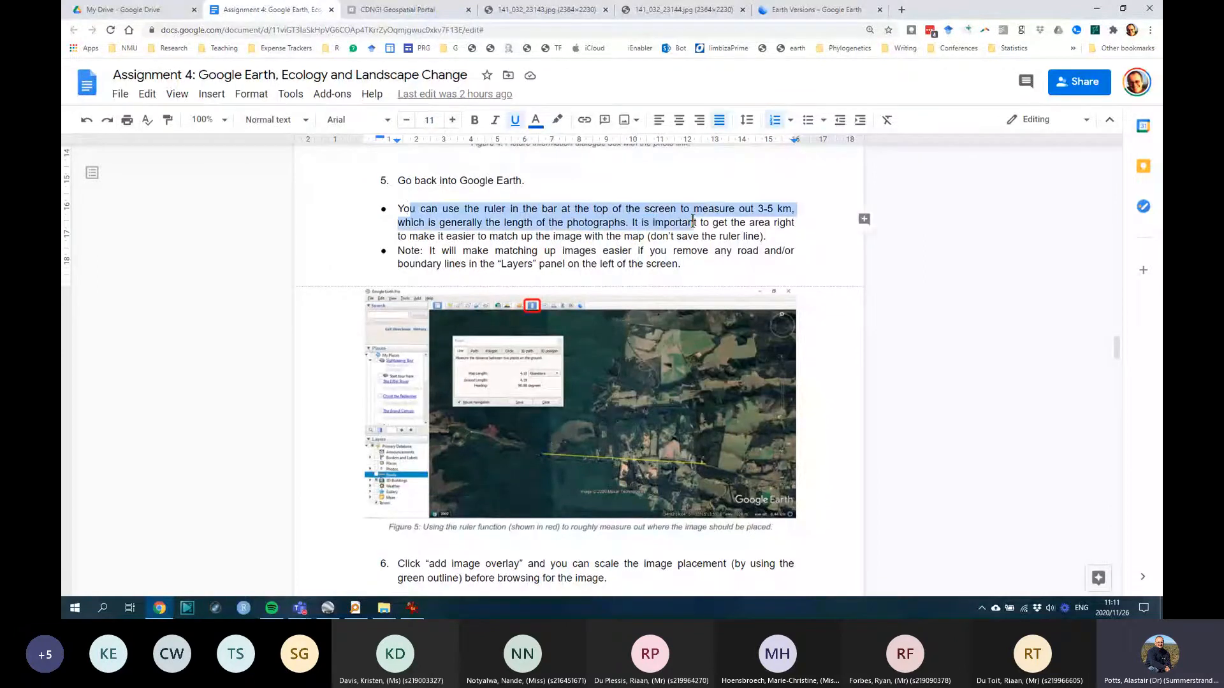
left_click(470, 227)
left_click_drag(473, 209, 563, 221)
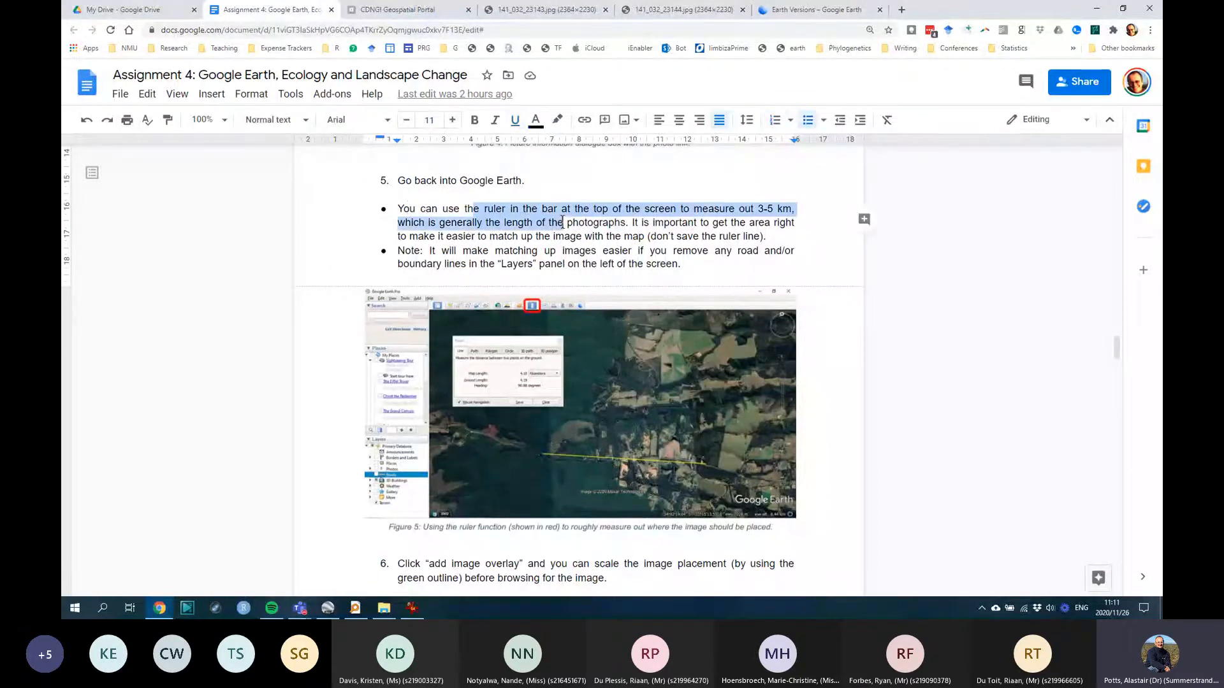
left_click_drag(758, 208, 795, 209)
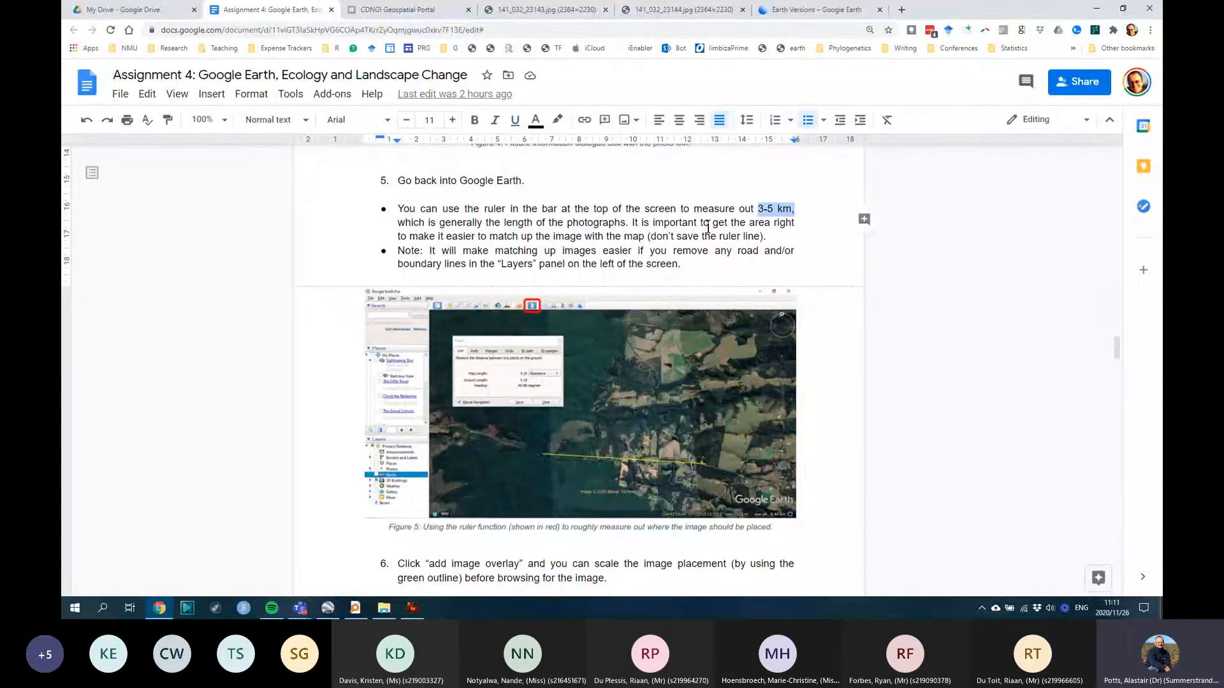
left_click_drag(398, 223, 609, 224)
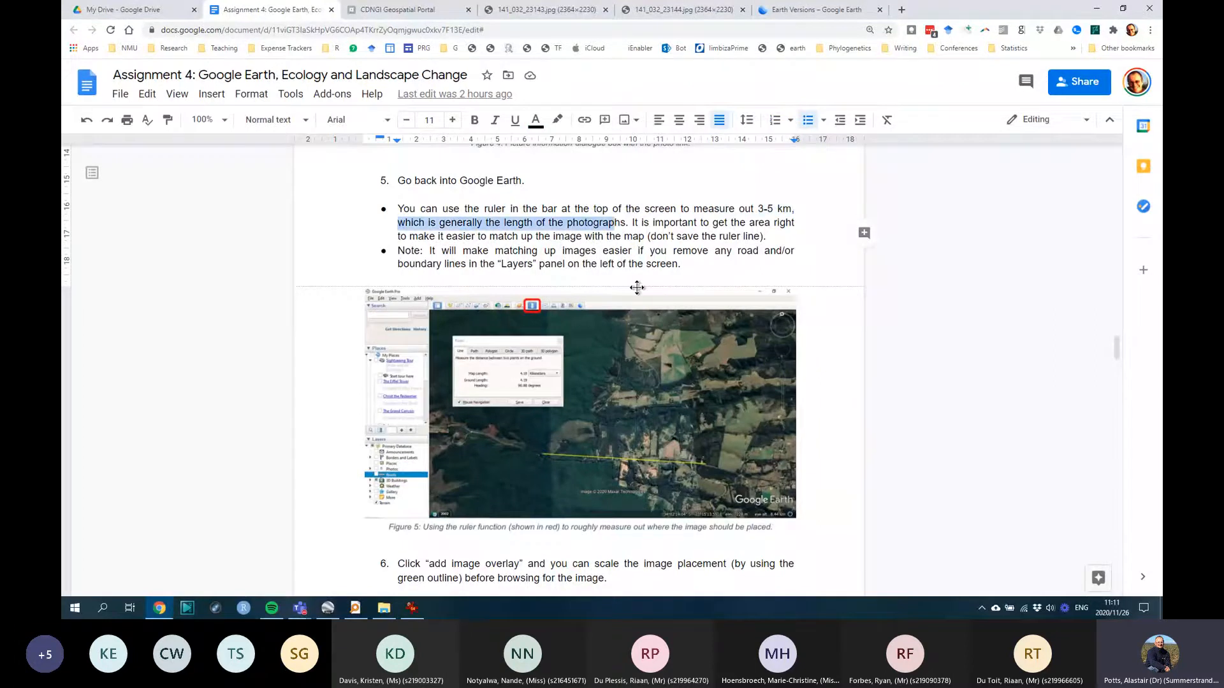
key("alt+Tab")
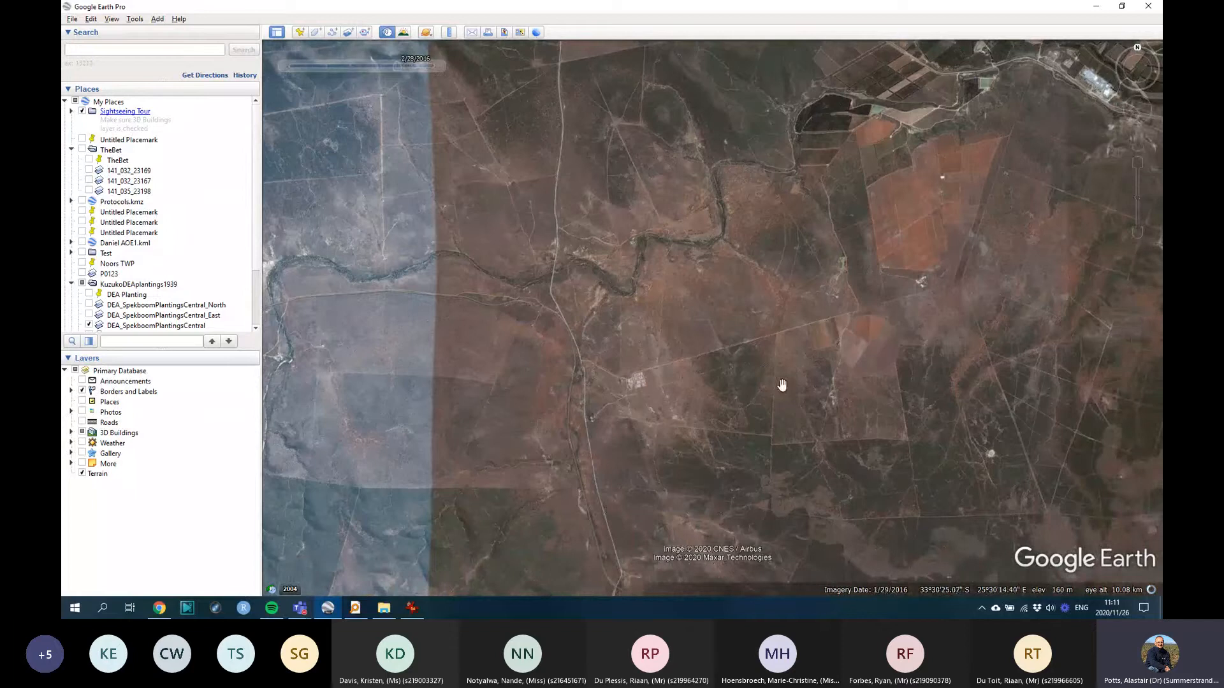
Step: Measure an east-west line about 5 km long across the land south of the river, with the ruler set to kilometers
left_click(450, 33)
left_click(641, 286)
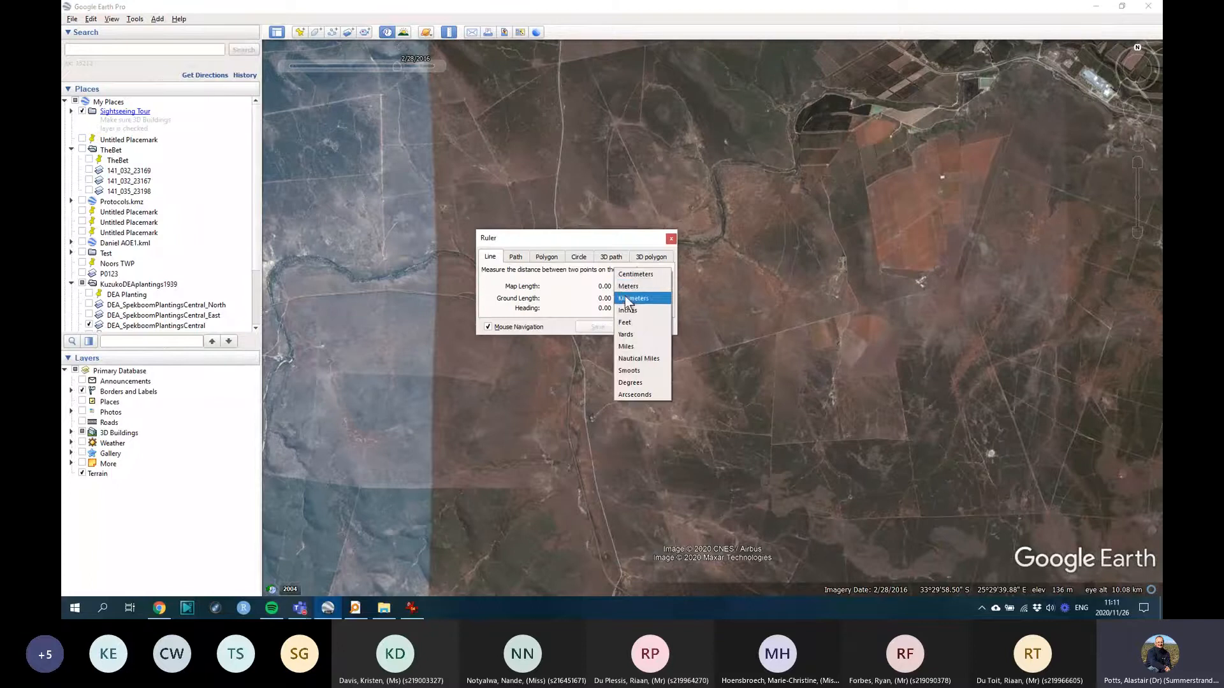
left_click(629, 300)
left_click(407, 446)
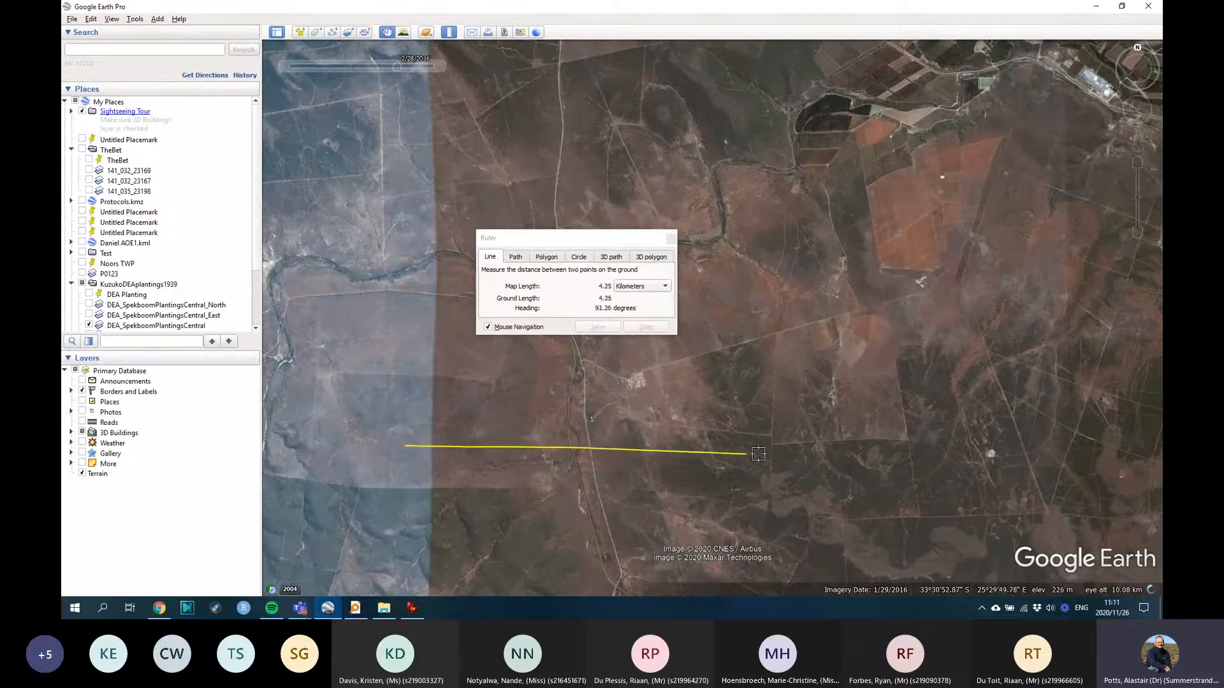
left_click(805, 454)
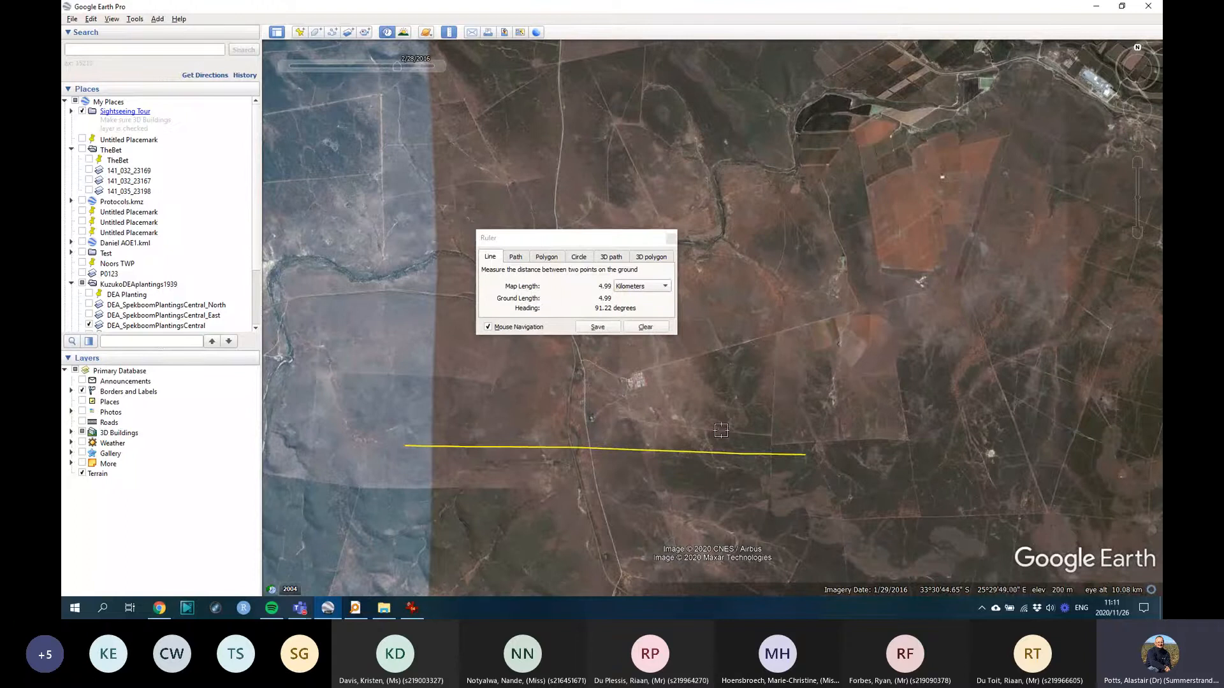
Step: Compare the 5 km line with the surrounding landscape from regional to farm-building scale, then clear the measurement and close the ruler
scroll(719, 429, "up", 3)
left_click_drag(806, 433, 814, 444)
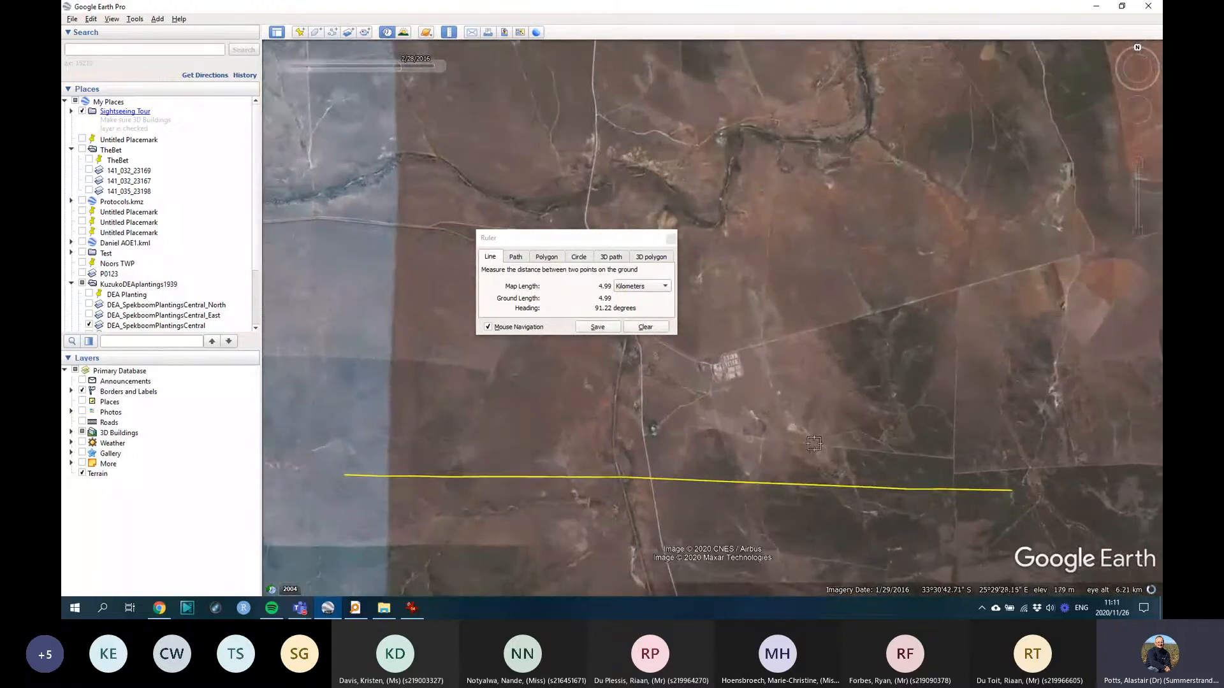
scroll(814, 444, "up", 2)
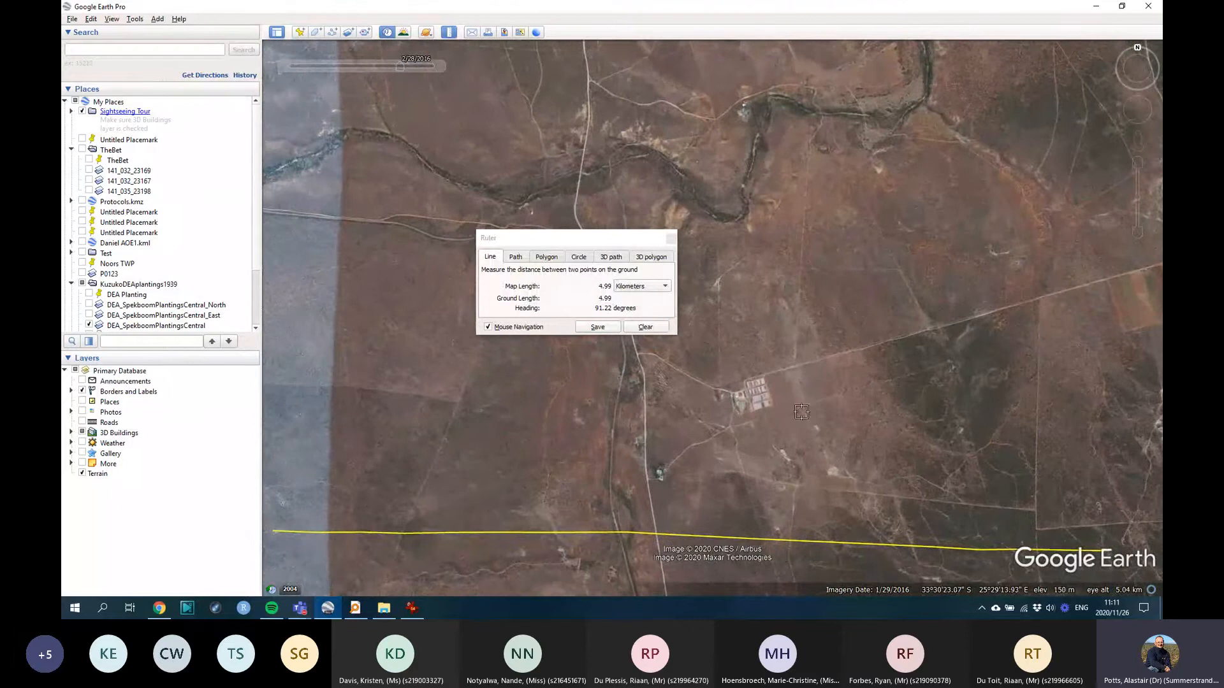
scroll(812, 400, "down", 3)
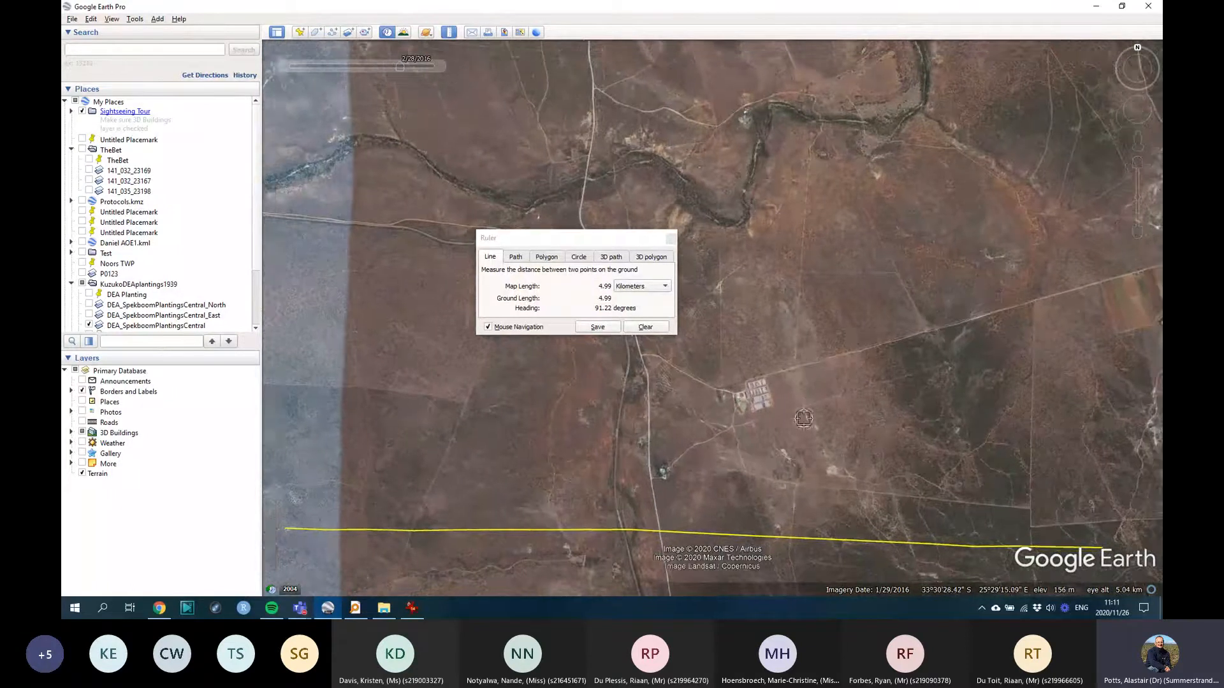
scroll(808, 427, "down", 3)
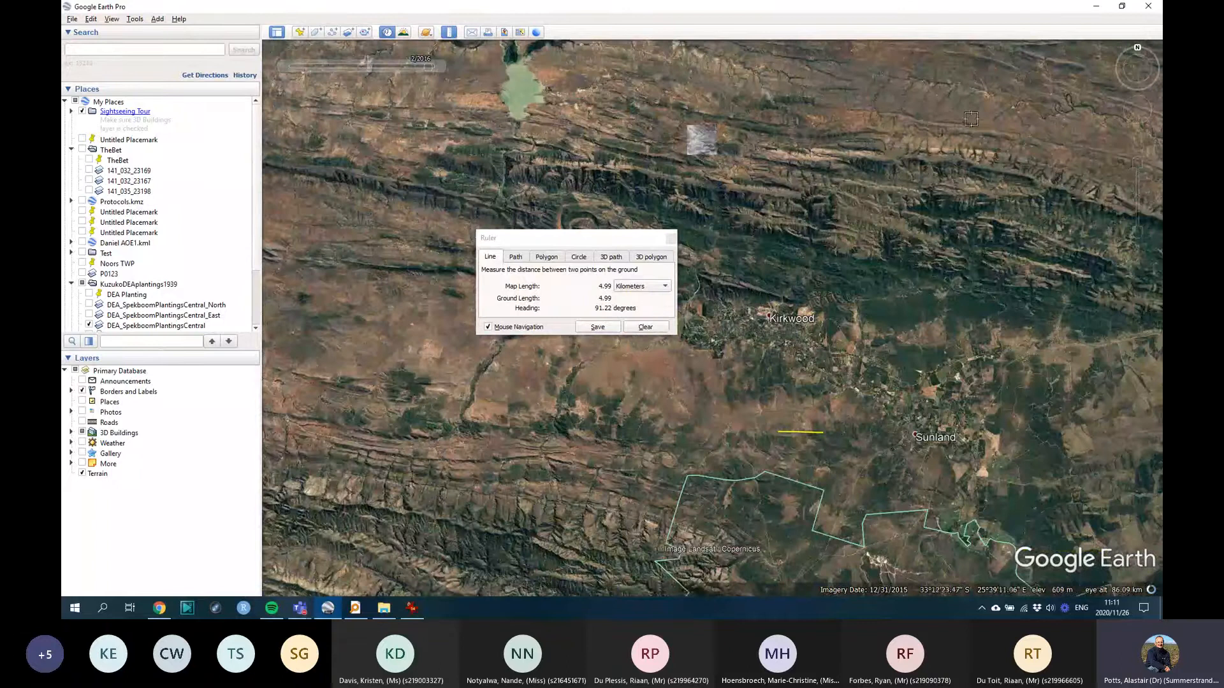
scroll(707, 449, "up", 3)
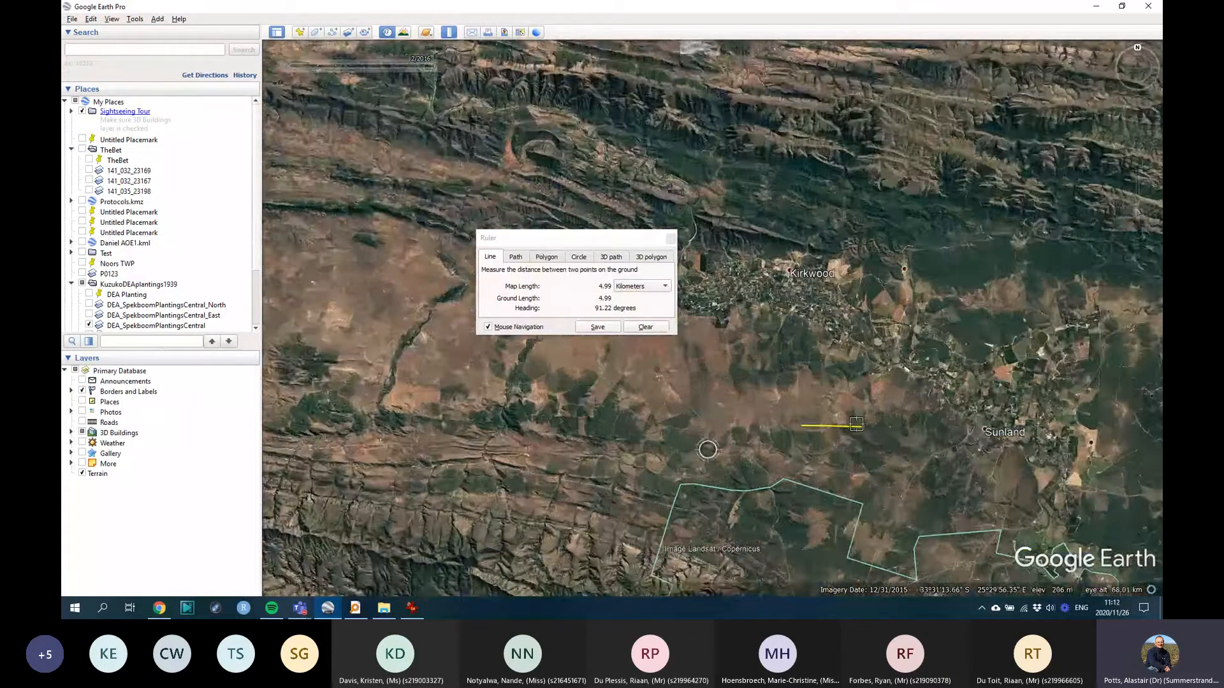
scroll(692, 429, "up", 5)
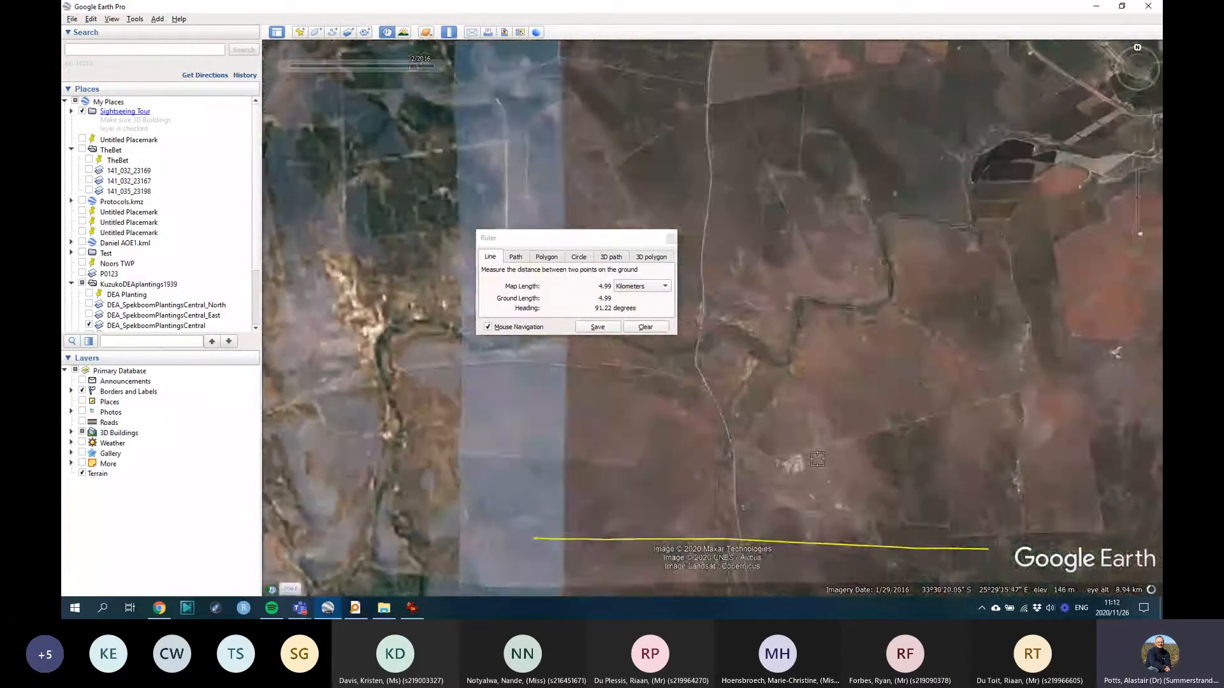
scroll(701, 465, "up", 3)
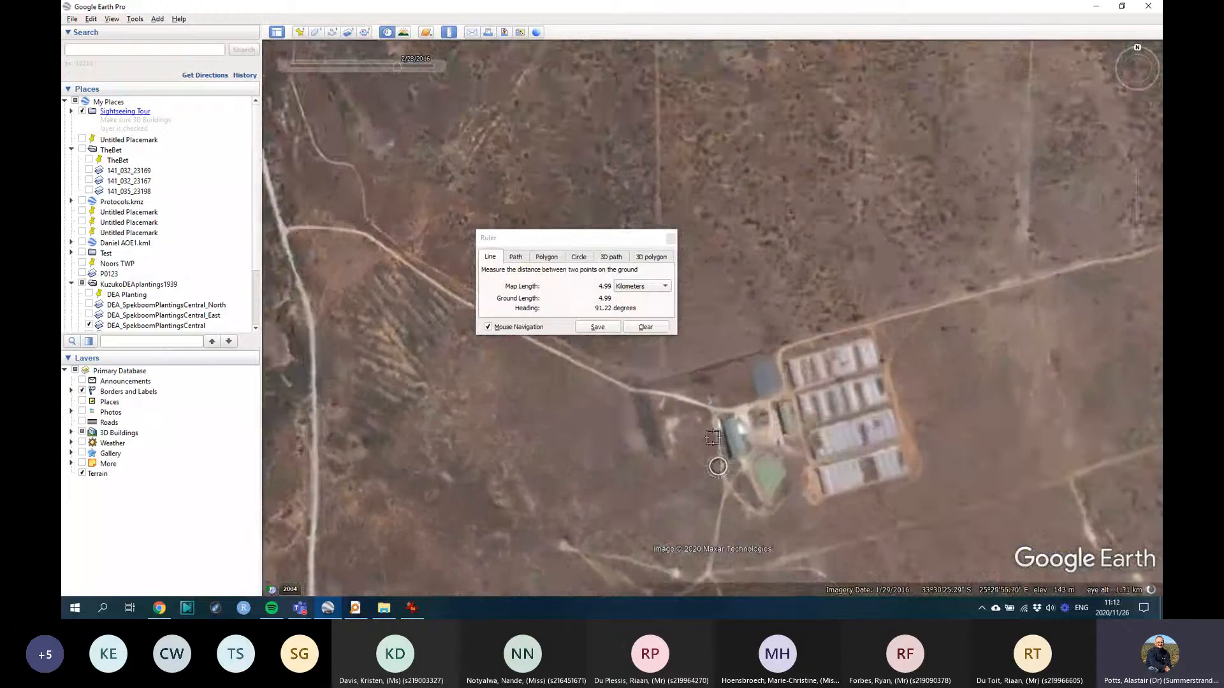
scroll(739, 451, "down", 3)
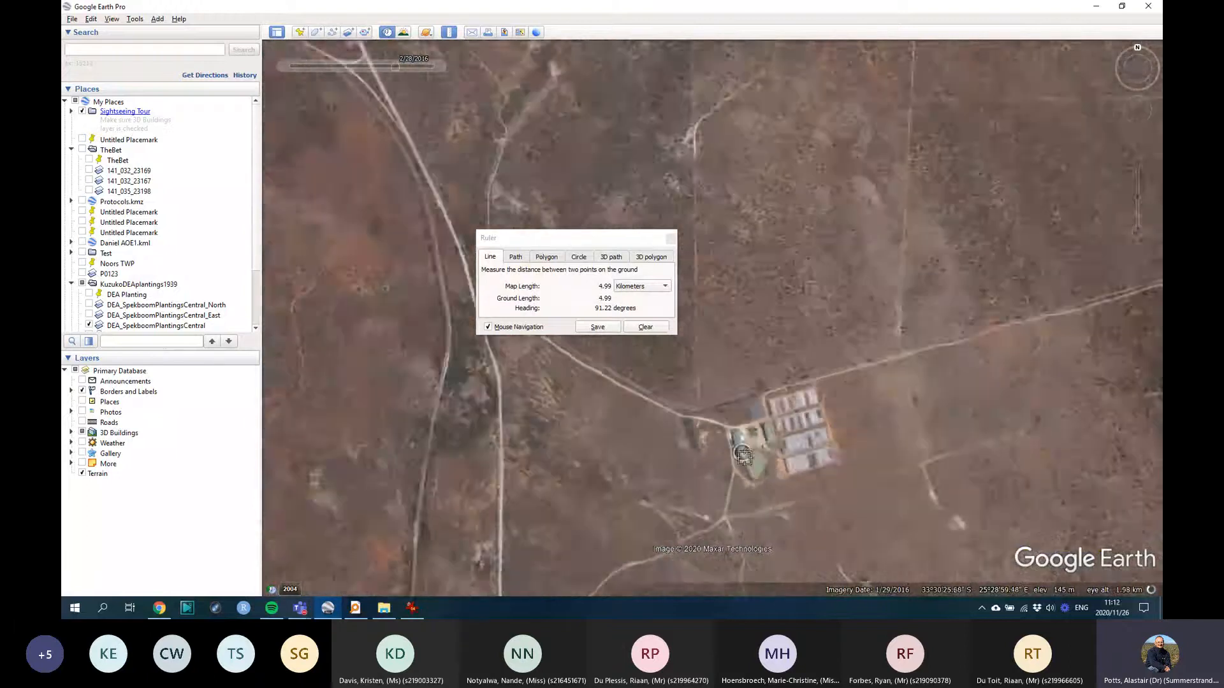
left_click_drag(769, 377, 737, 396)
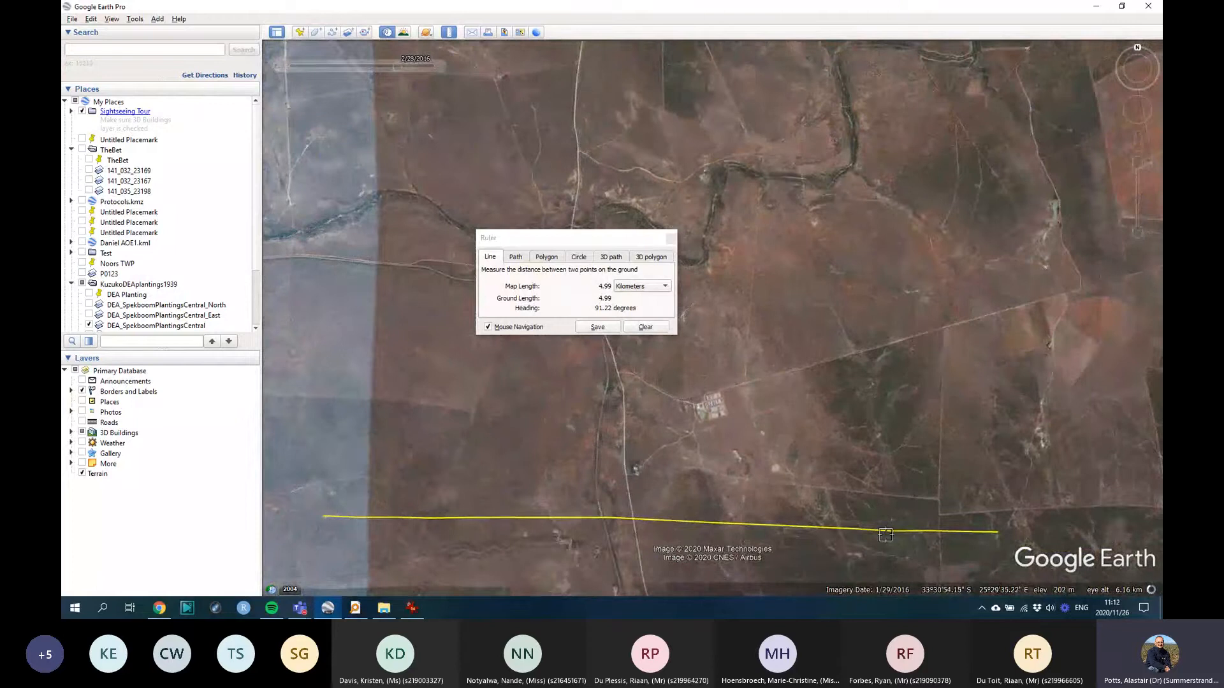
left_click_drag(946, 418, 984, 440)
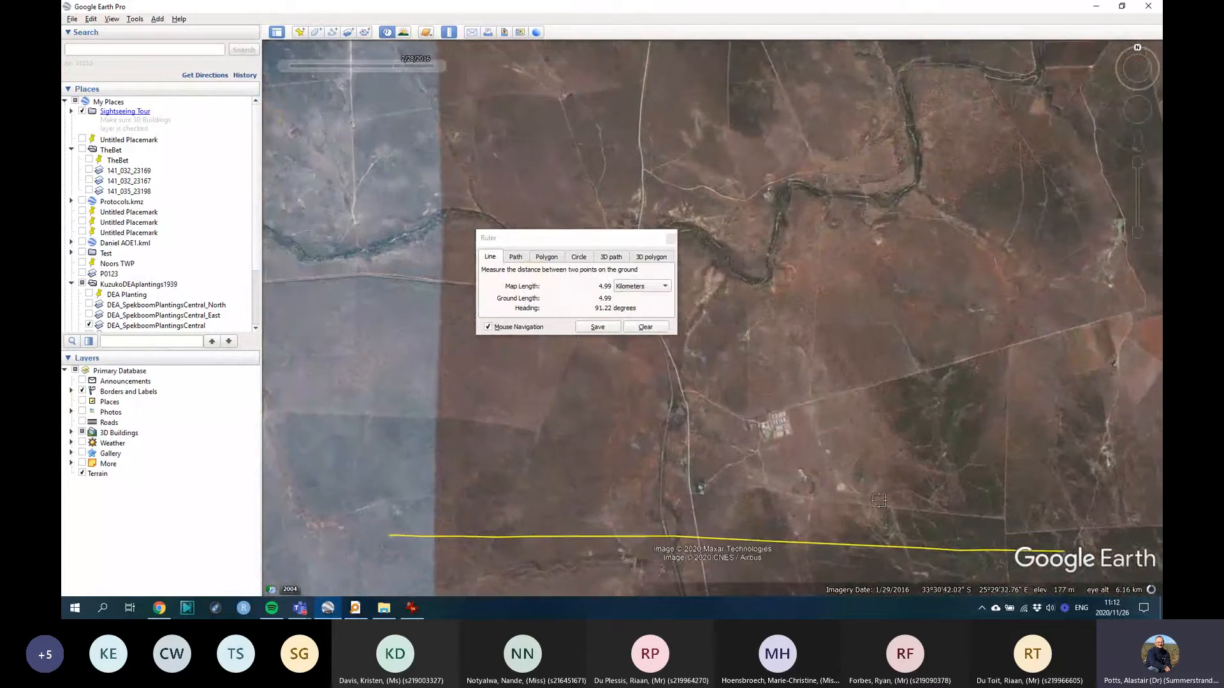
scroll(878, 501, "up", 3)
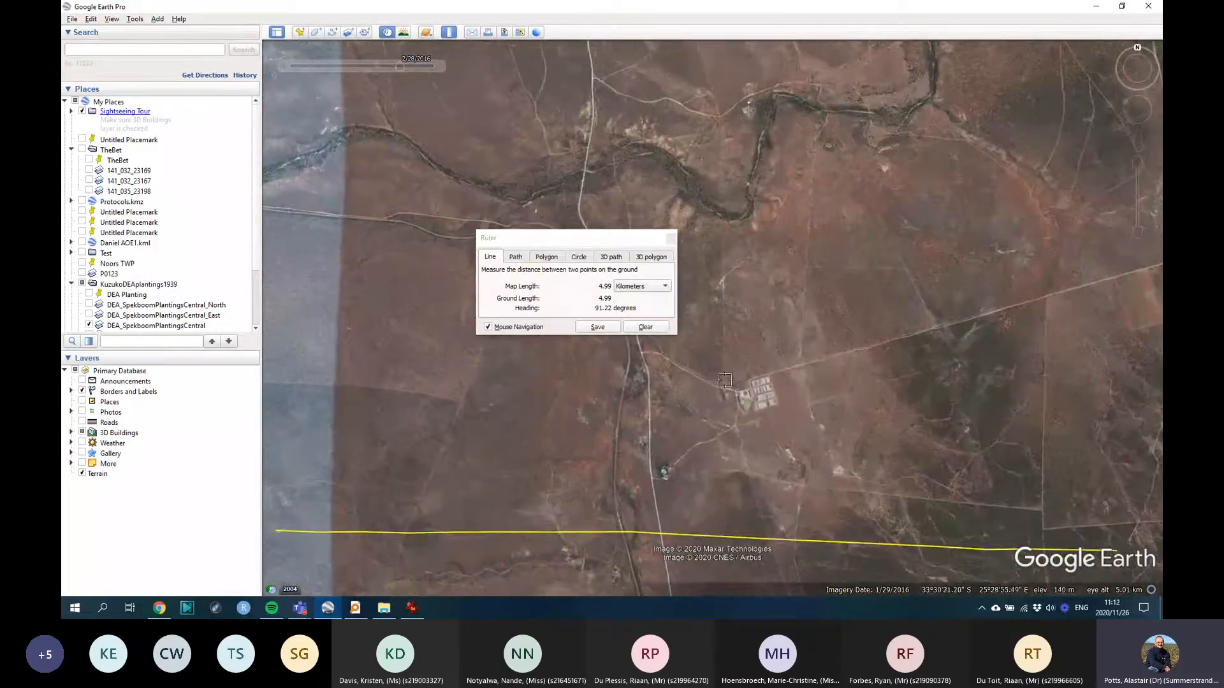
left_click(663, 327)
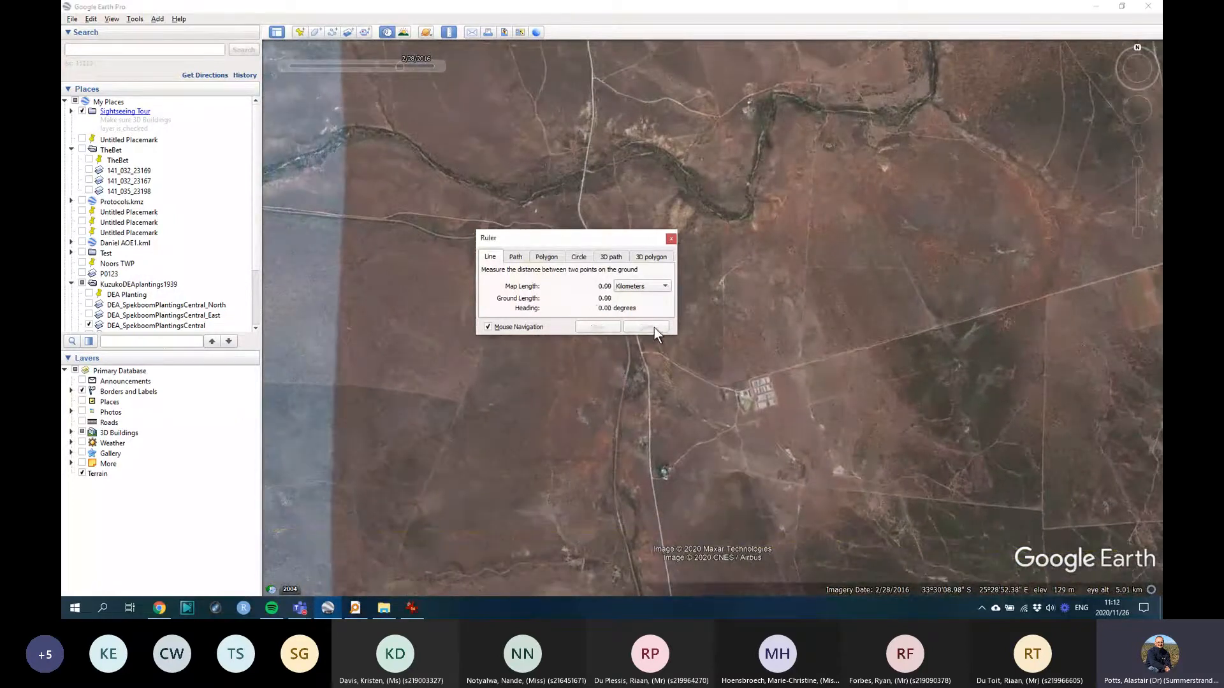
left_click(669, 238)
Step: Start a new image overlay centred on the river bends, using the image 141_032_23143_SundaysThicket.jpg
left_click_drag(705, 223, 823, 345)
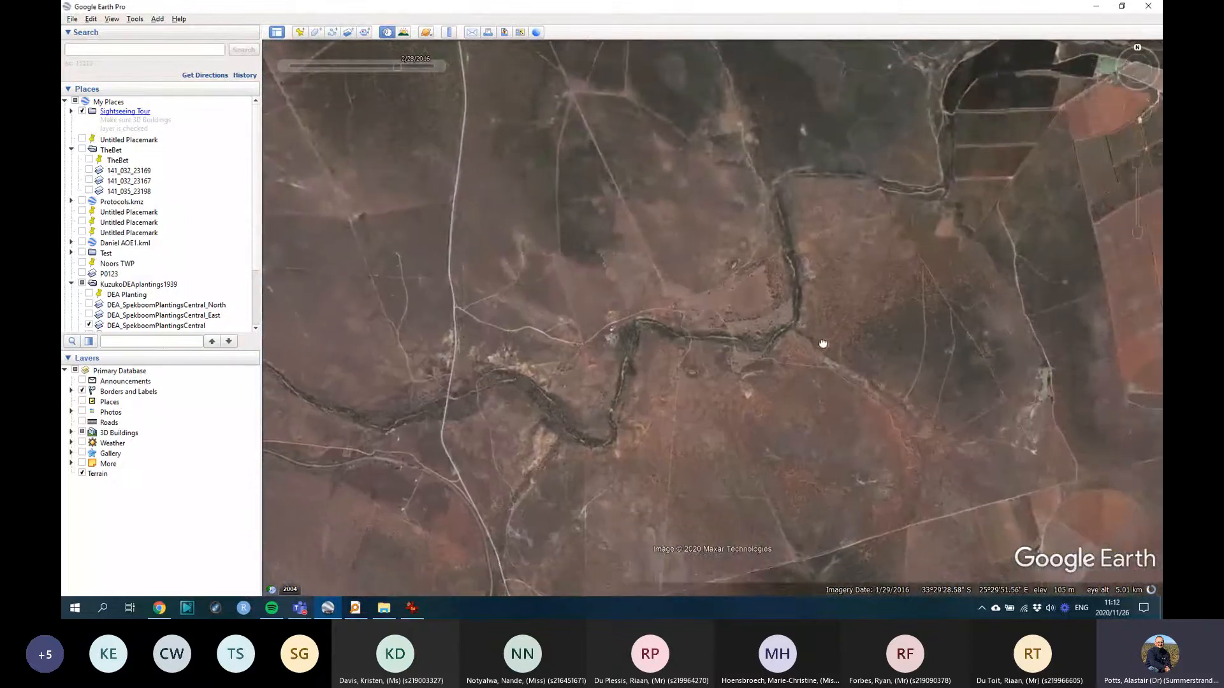
left_click(351, 32)
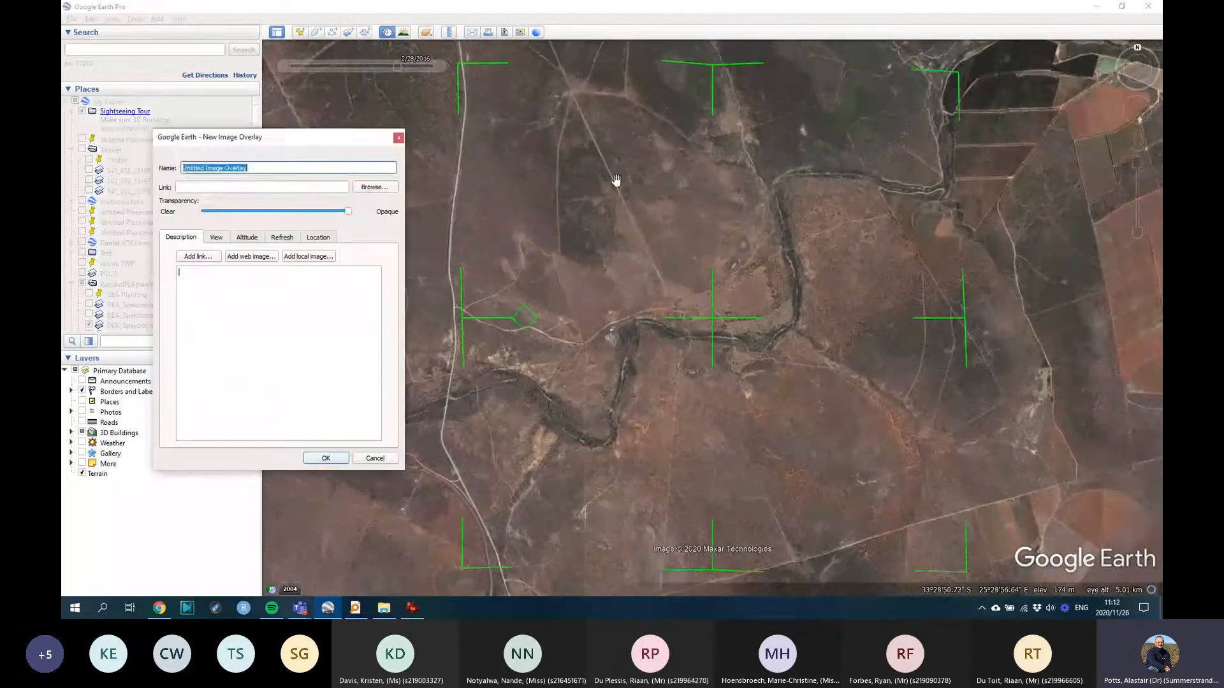
left_click(374, 186)
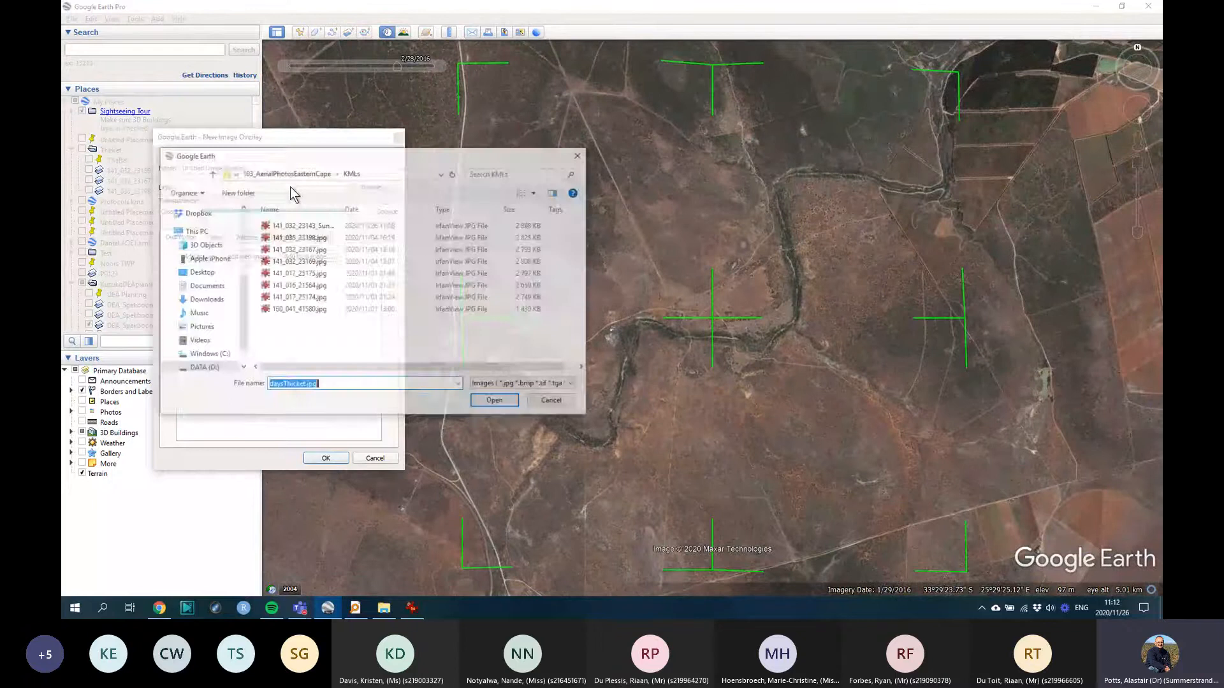
double_click(304, 224)
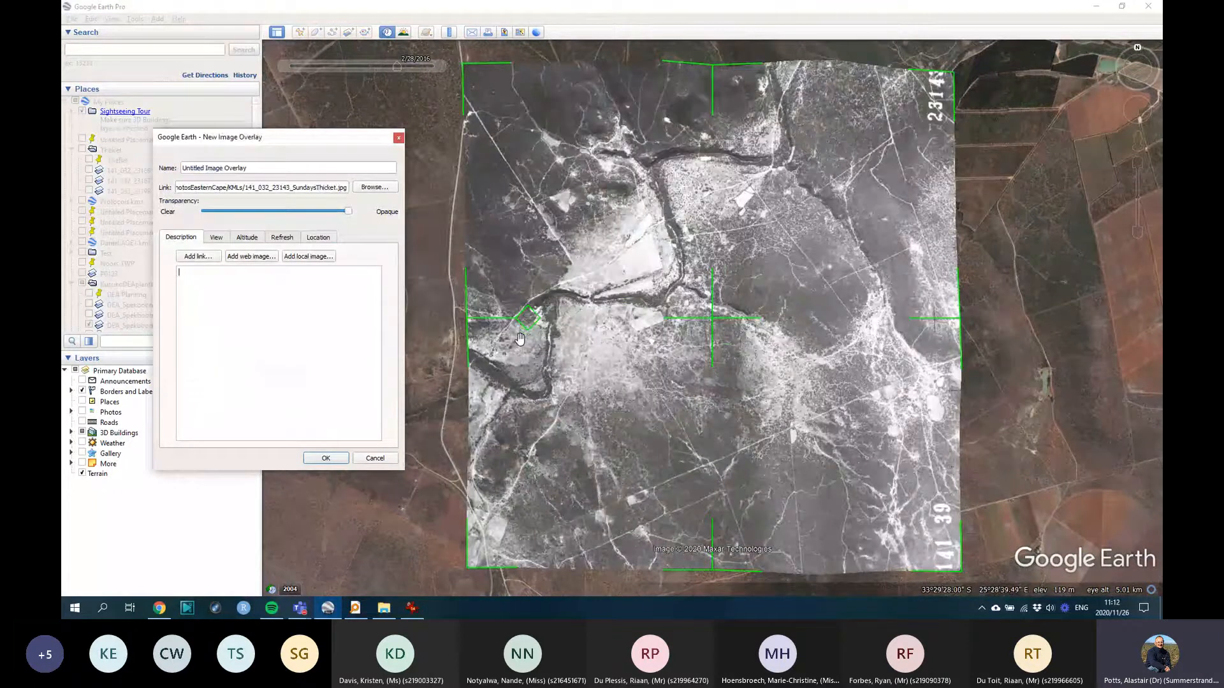
Step: Make the overlay semi-transparent so the photo and the satellite imagery can be compared, keeping the overlay settings clear of the photo
left_click_drag(326, 143, 254, 131)
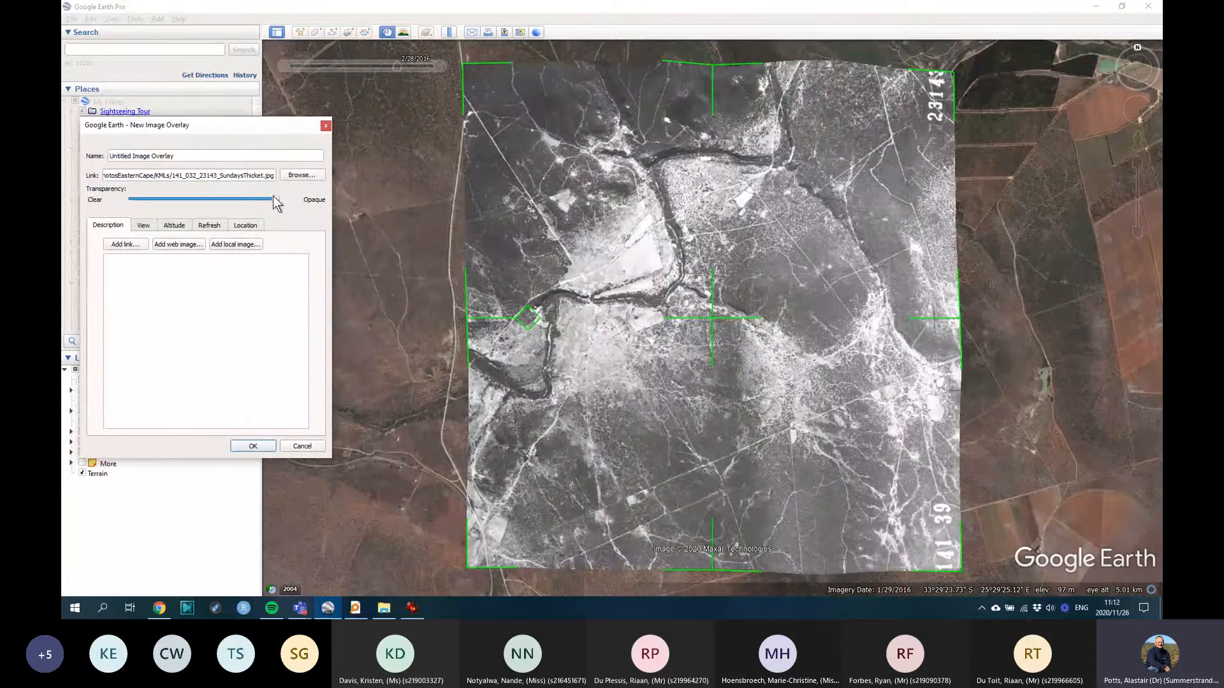
left_click_drag(276, 202, 186, 204)
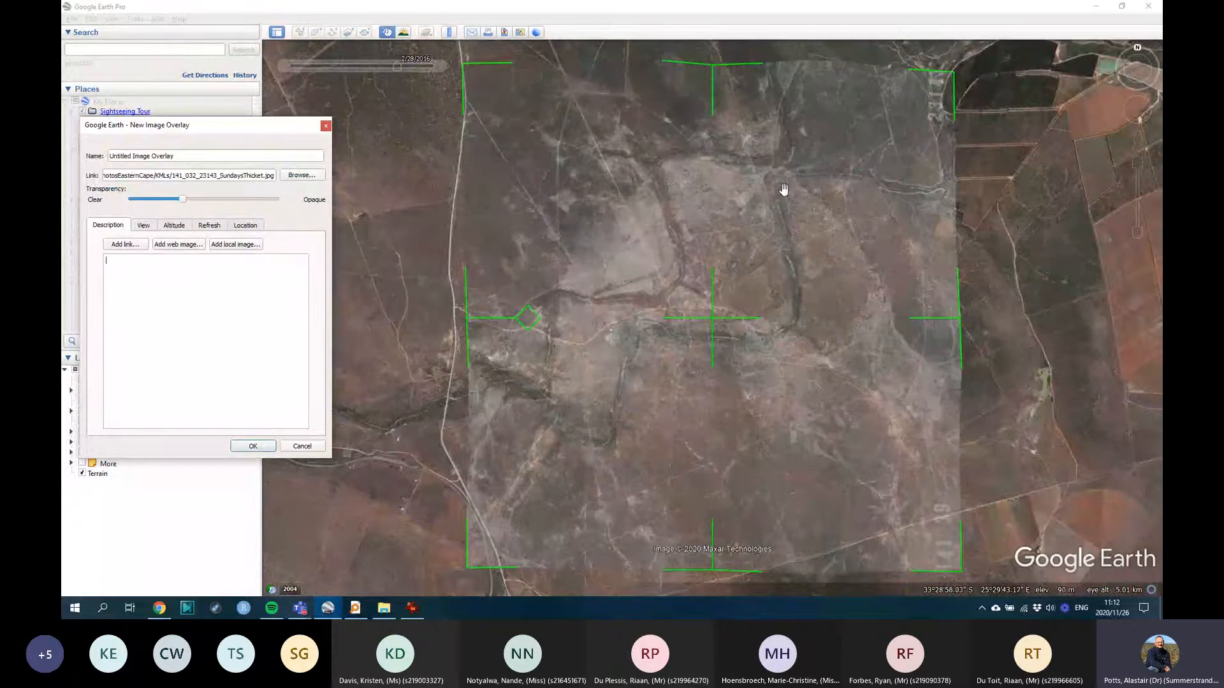
mouse_move(182, 200)
left_mouse_down()
mouse_move(280, 201)
mouse_move(131, 200)
mouse_move(192, 201)
left_mouse_up()
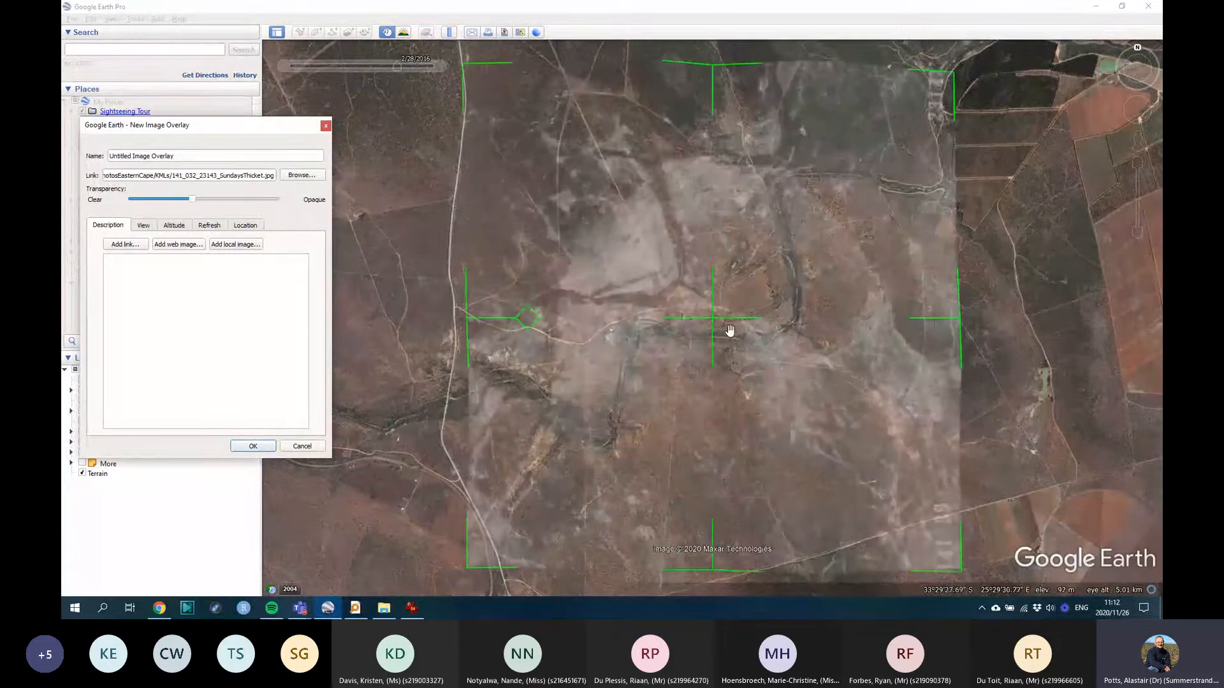
Step: Shift the overlay east and enlarge it from its southwest corner to approximate the river's position and scale
left_click_drag(709, 324, 837, 340)
left_click_drag(536, 367, 491, 347)
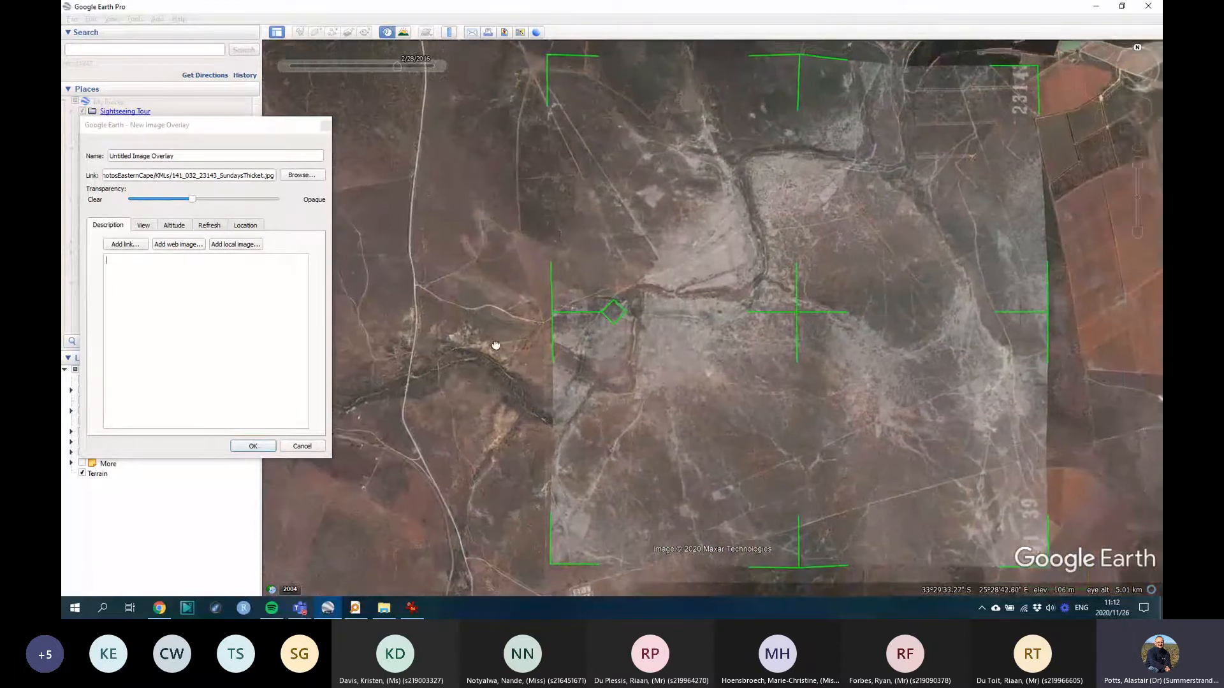
left_click_drag(528, 313, 484, 347)
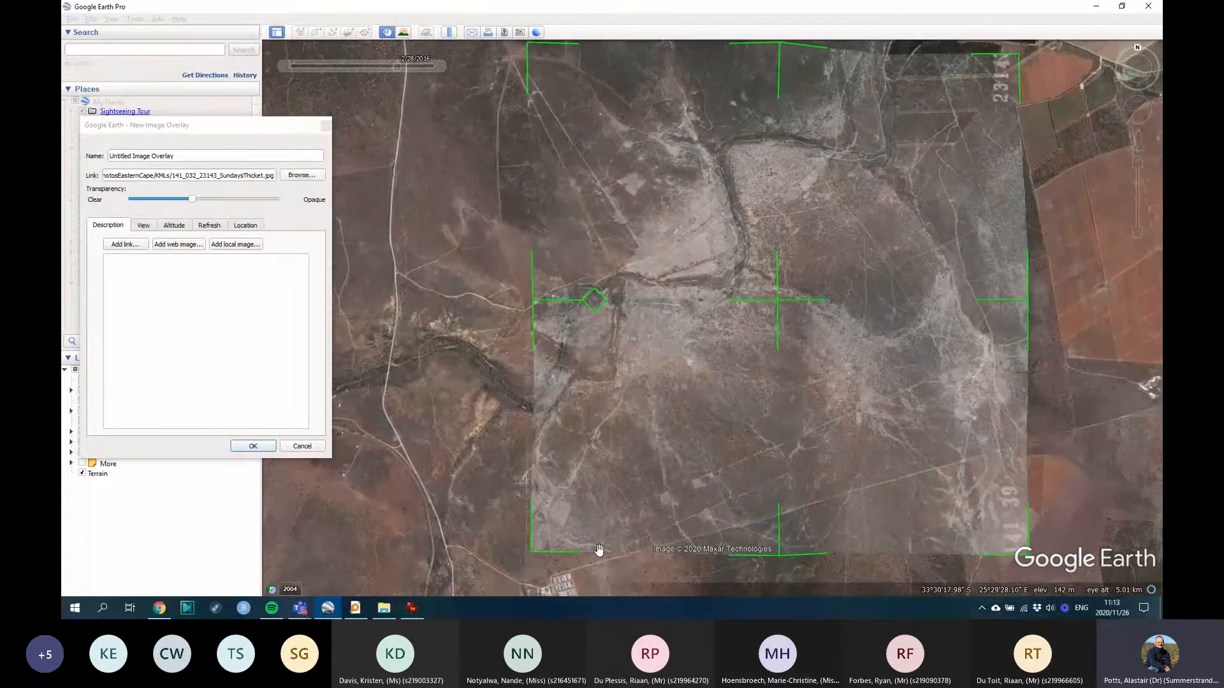
left_click_drag(537, 556, 470, 592)
left_click_drag(911, 249, 852, 289)
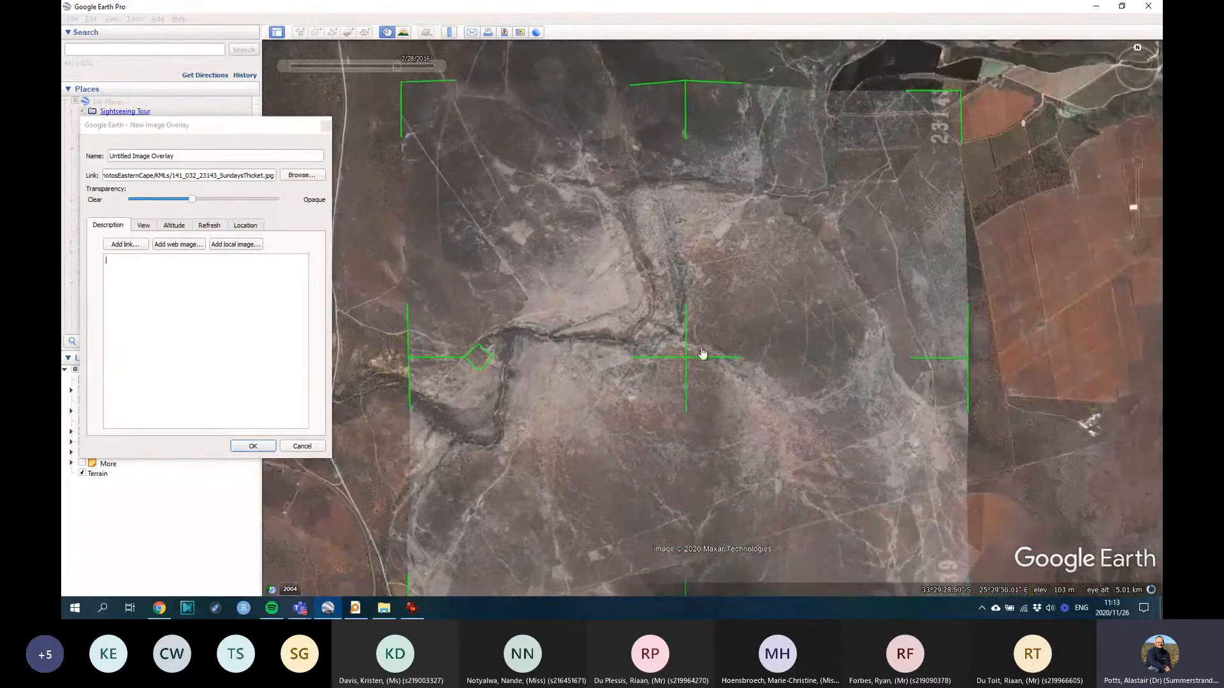
Step: Stretch the overlay's east edge outward and nudge its south edge slightly north to fit the river bends
left_click_drag(966, 363, 1043, 363)
left_click_drag(813, 393, 787, 462)
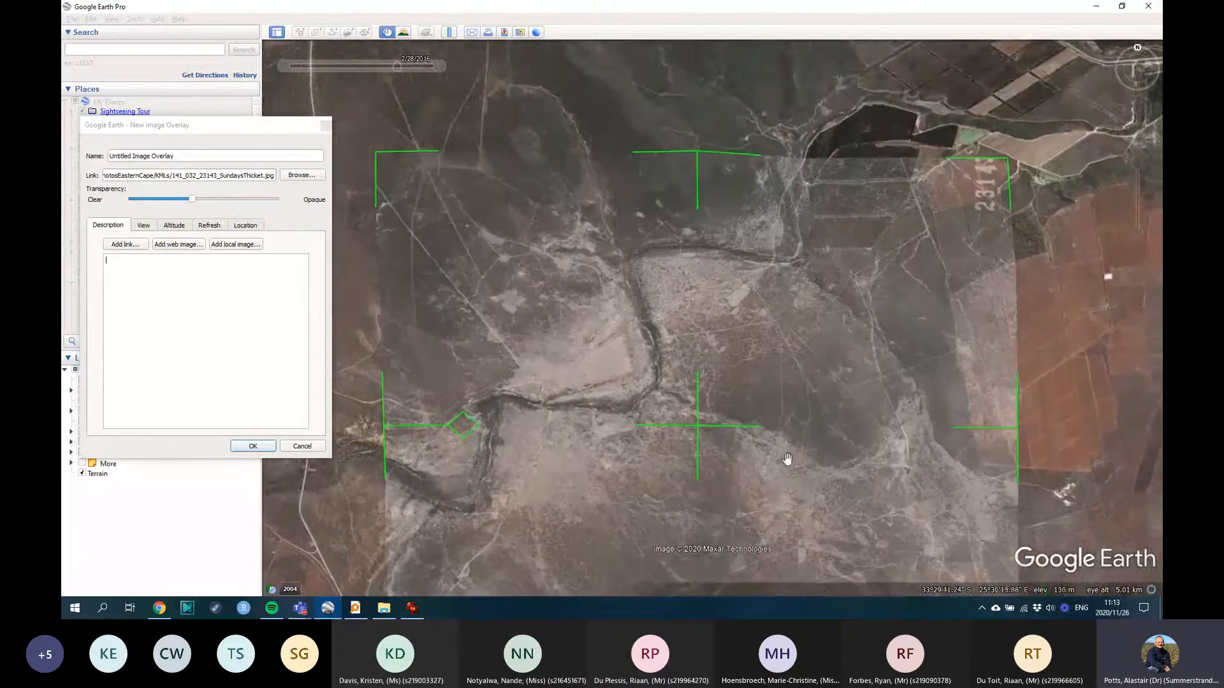
left_click_drag(1052, 429, 1042, 250)
scroll(944, 298, "down", 3)
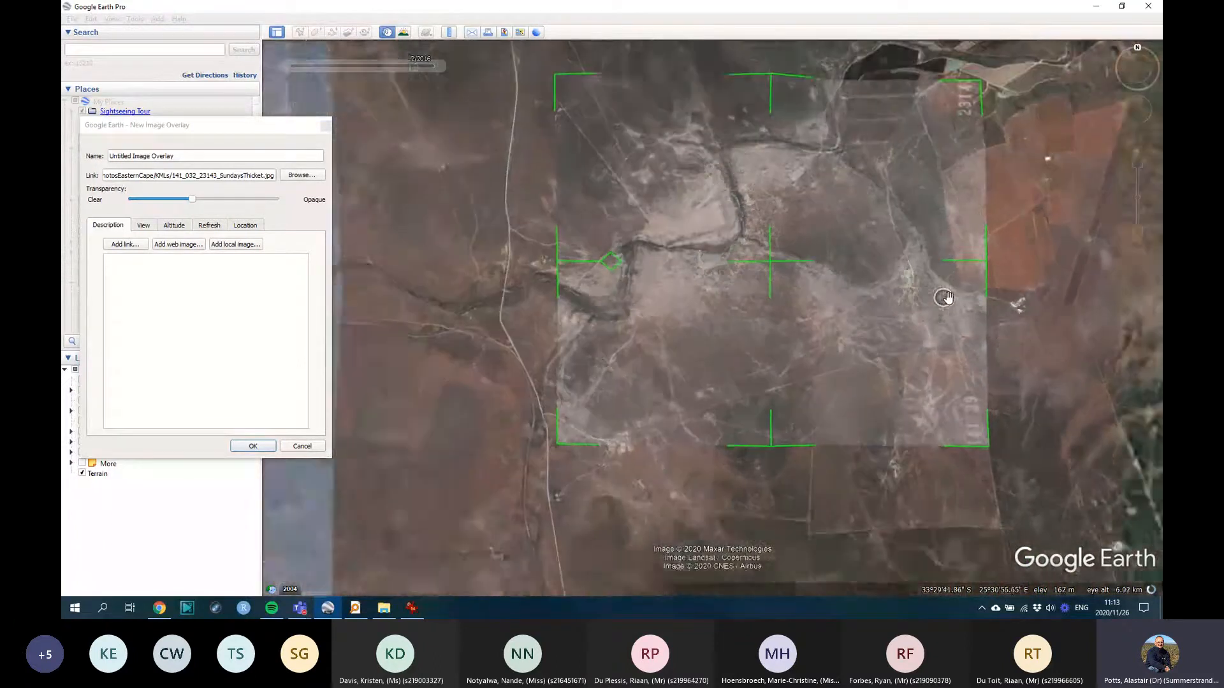
left_click_drag(945, 298, 919, 339)
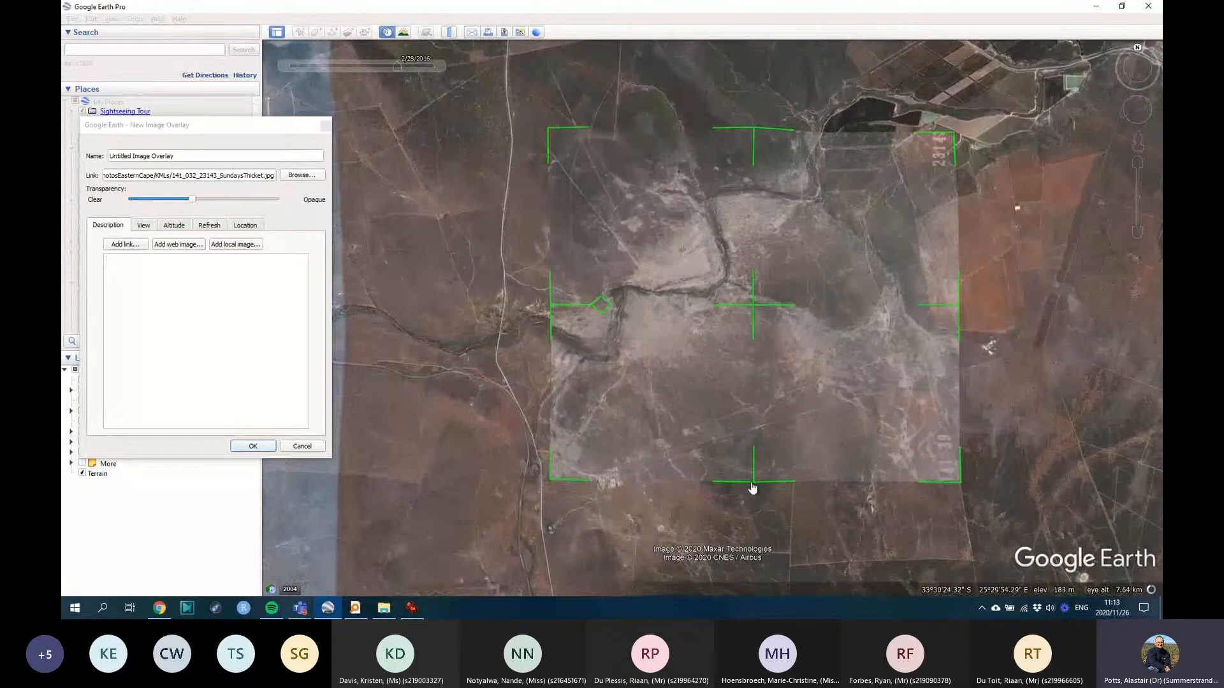
mouse_move(753, 488)
left_mouse_down()
mouse_move(754, 515)
mouse_move(757, 483)
left_mouse_up()
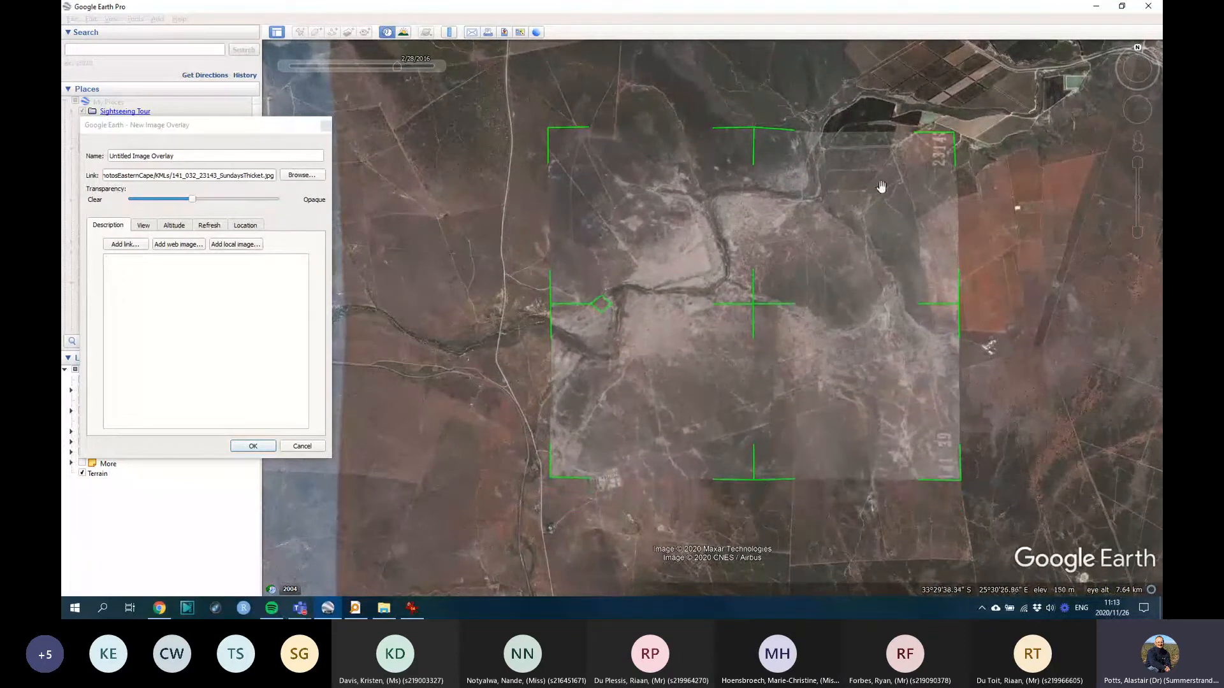
Step: Stretch the overlay far to the east, then pull its east edge back to slightly wider than its earlier fit
left_click_drag(965, 368, 1157, 314)
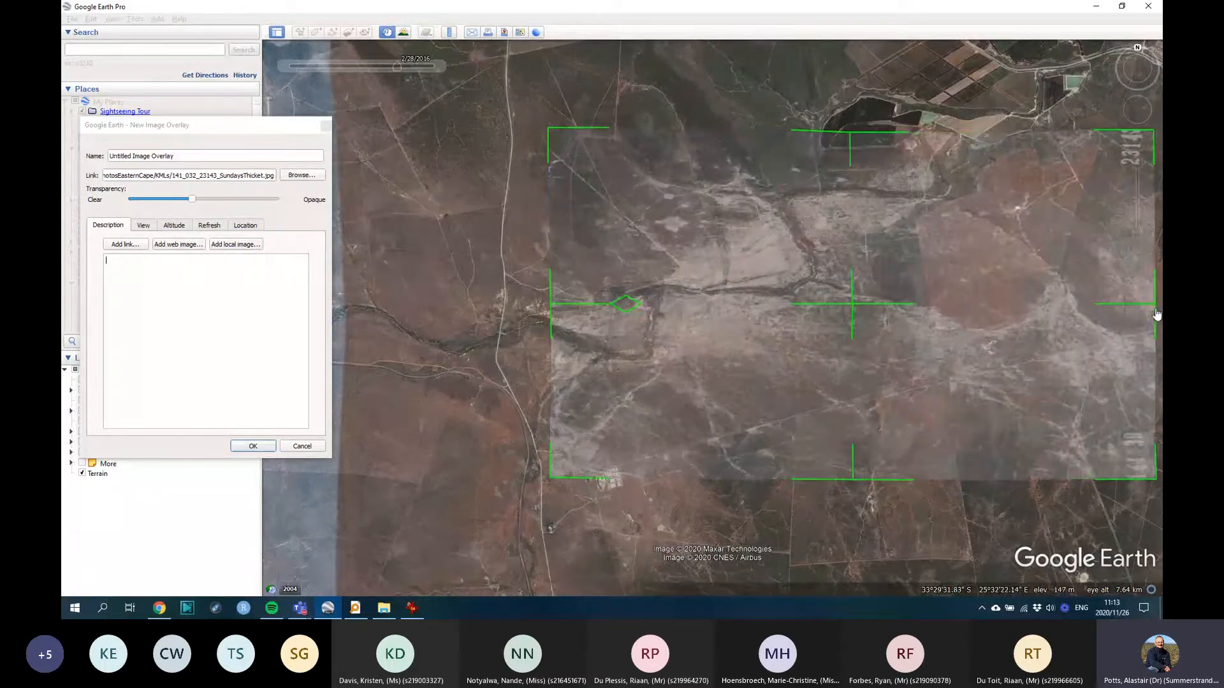
mouse_move(191, 199)
left_mouse_down()
mouse_move(375, 205)
mouse_move(198, 220)
left_mouse_up()
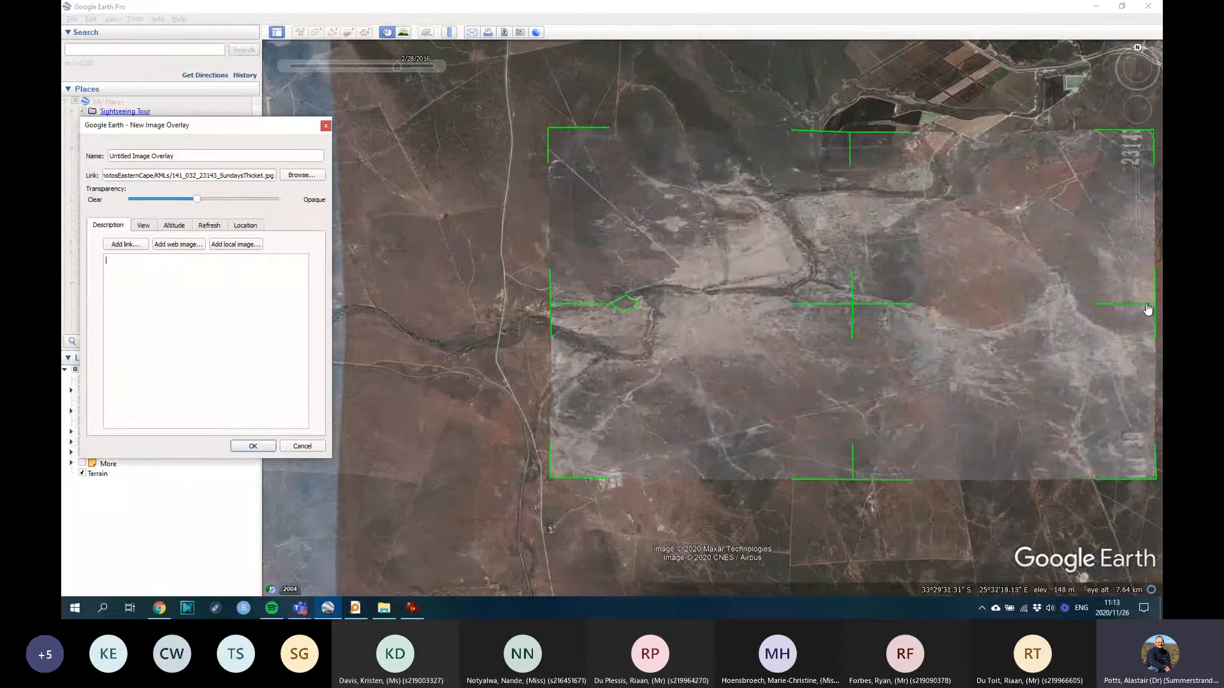
left_click_drag(1156, 306, 974, 317)
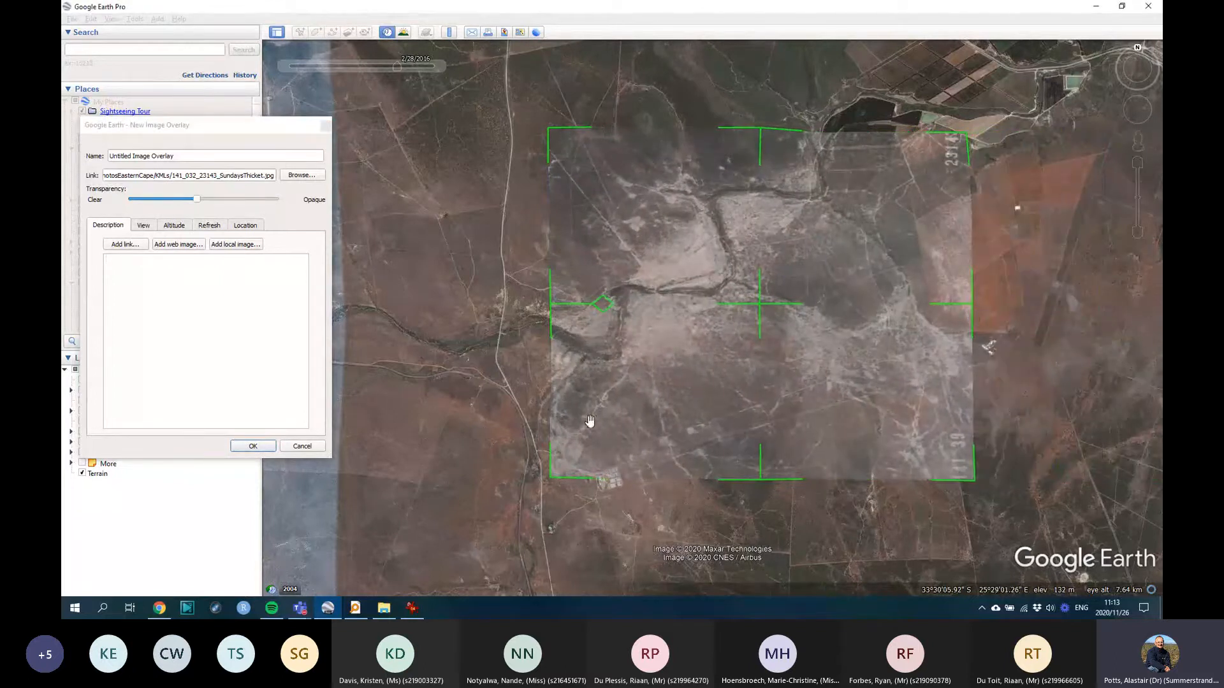
Step: Make the overlay slightly more opaque and check its alignment along the western edge and the river
scroll(528, 388, "up", 3)
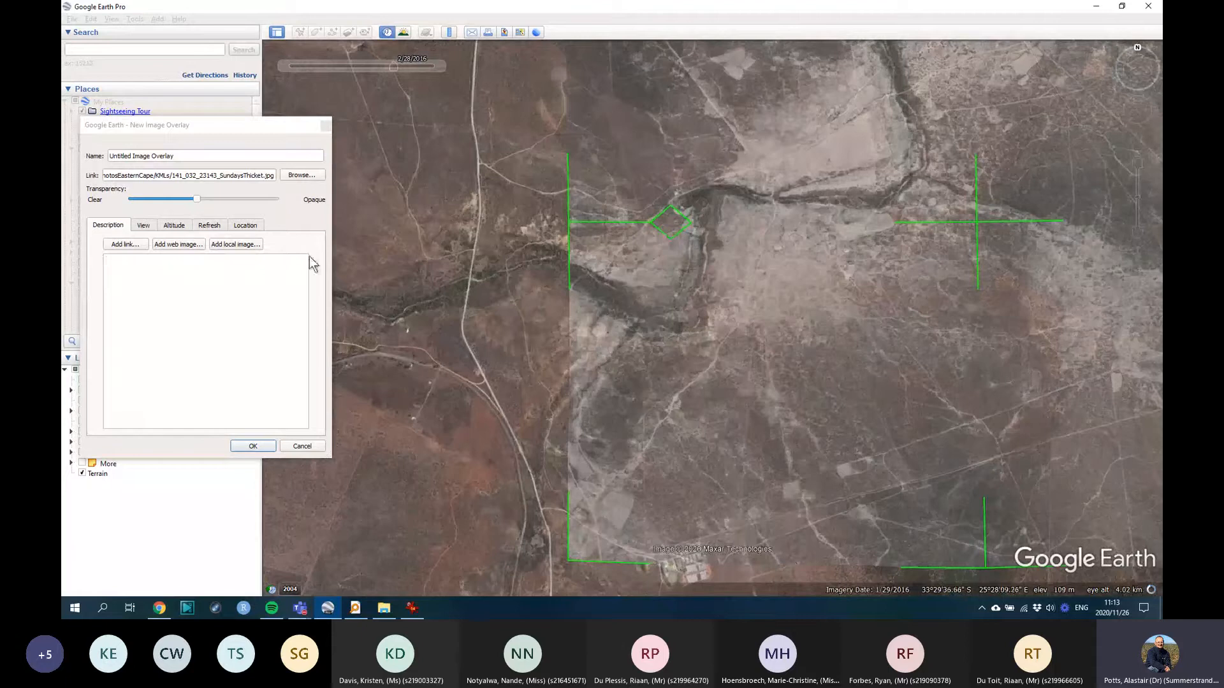
left_click_drag(194, 200, 209, 224)
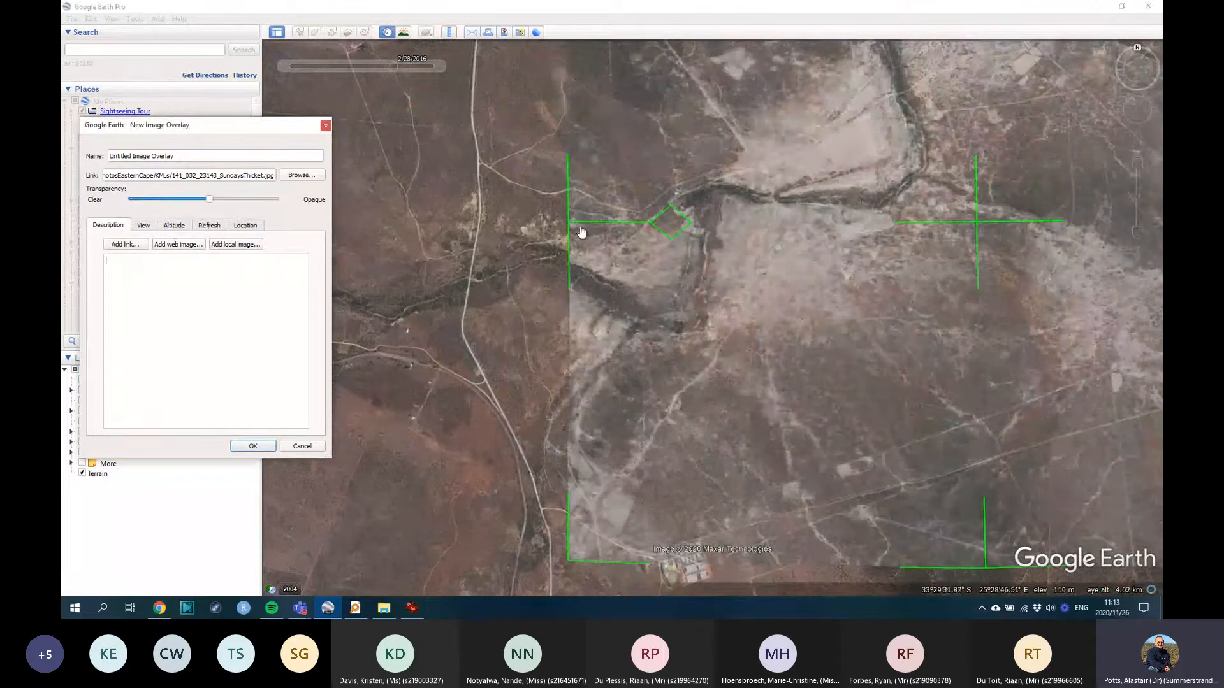
left_click_drag(513, 404, 508, 328)
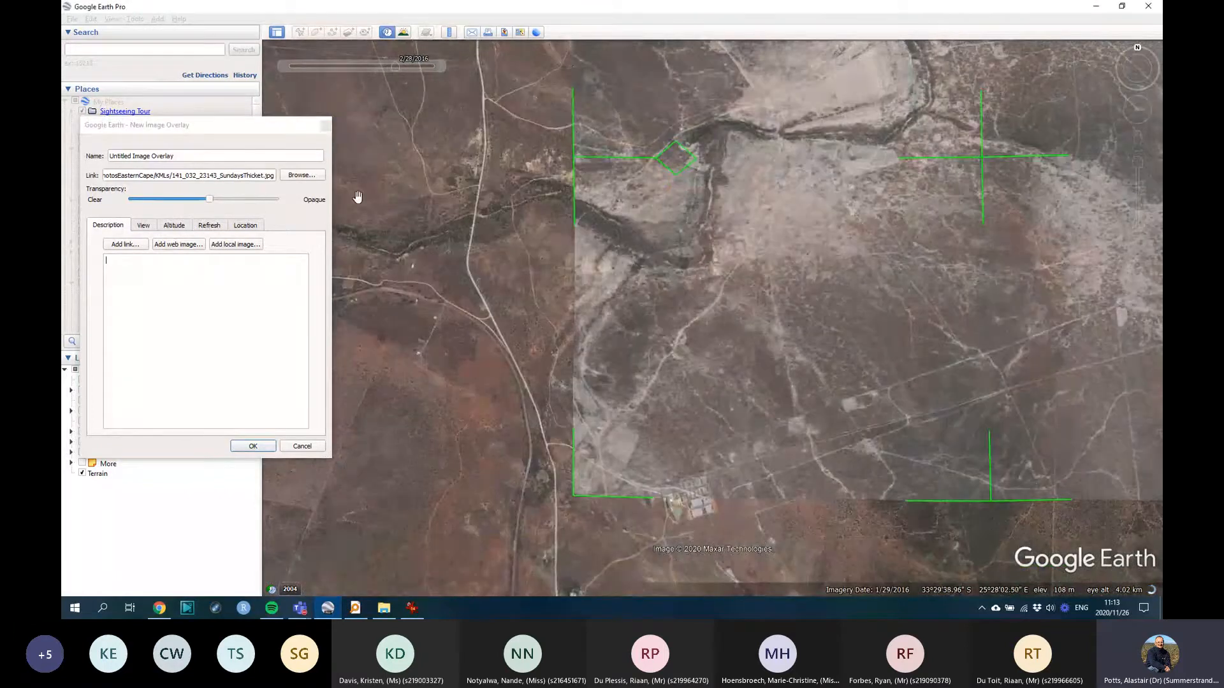
Step: Make the overlay more transparent, stretch its west edge slightly westward to fit the river, and restore partial opacity
left_click_drag(208, 200, 158, 190)
left_click_drag(577, 166, 549, 170)
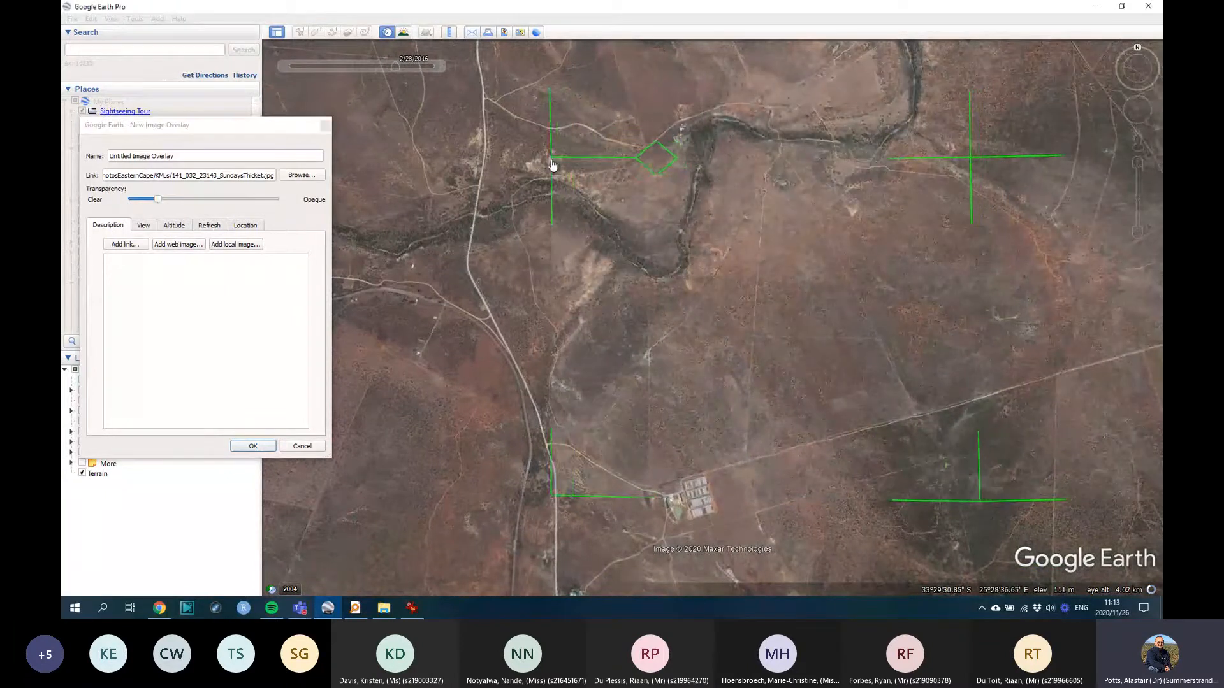
left_click_drag(154, 198, 198, 206)
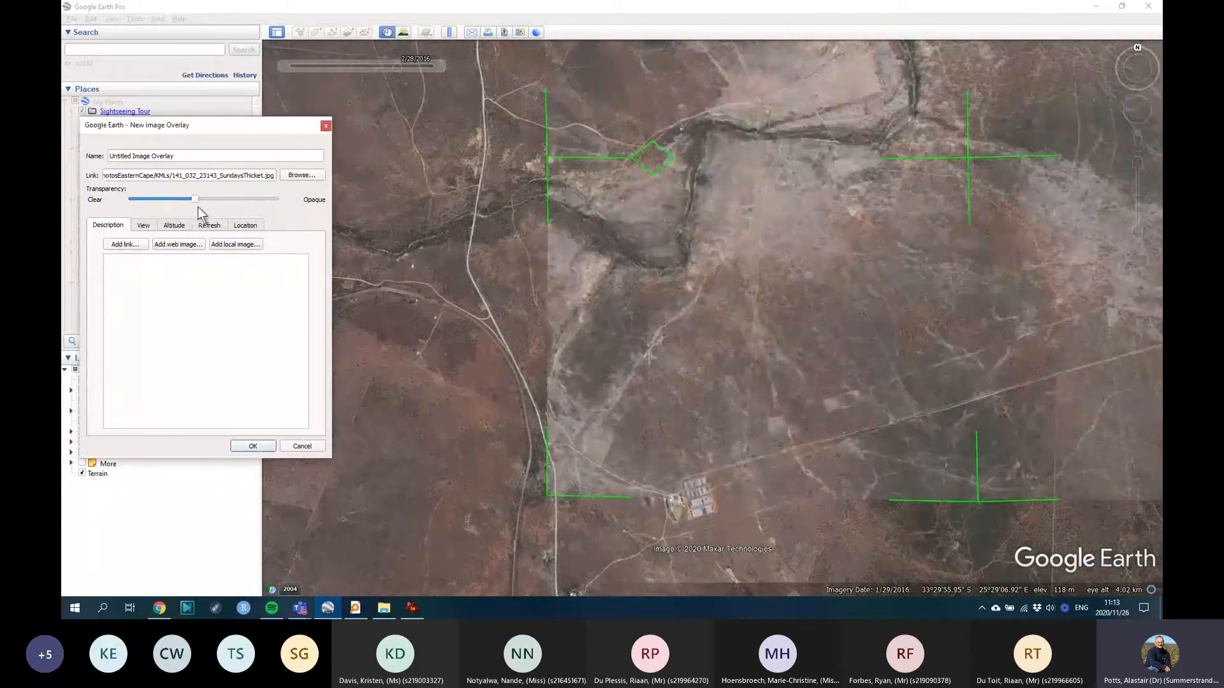
Step: Extend the overlay's south edge slightly, fine-tune its rotation, and nudge the whole image a little south onto the river
left_click(980, 501)
left_click_drag(980, 501, 981, 507)
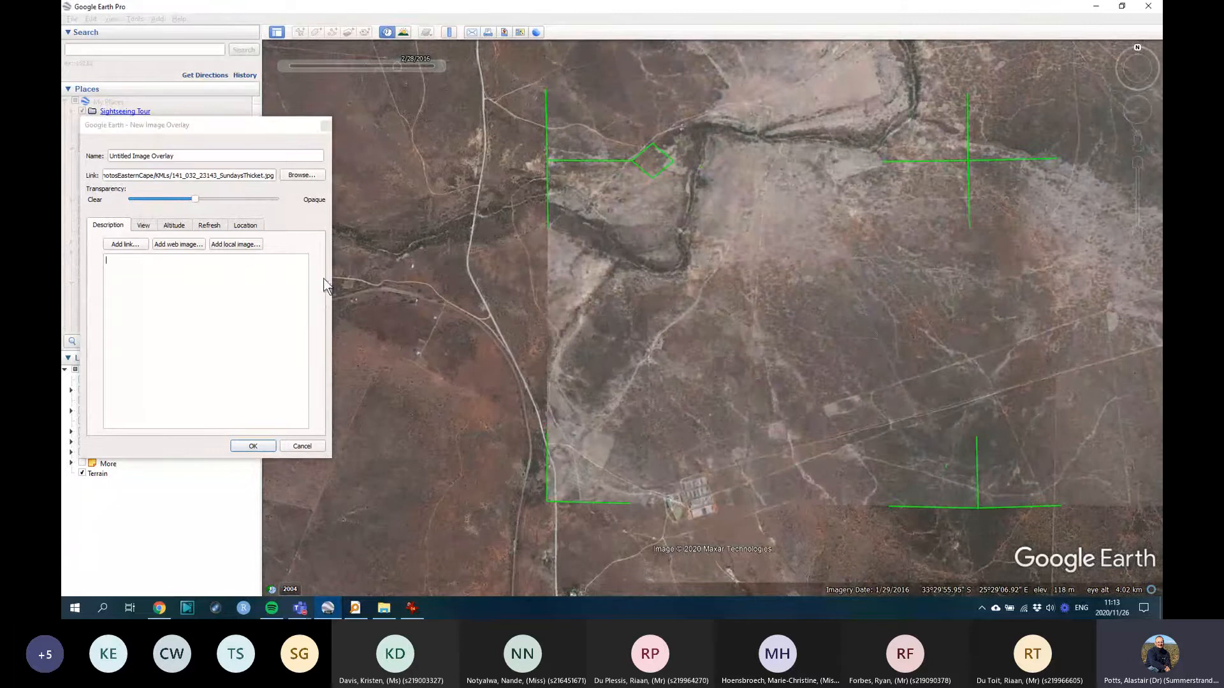
mouse_move(194, 198)
left_mouse_down()
mouse_move(249, 198)
mouse_move(184, 198)
left_mouse_up()
left_click_drag(667, 184, 657, 165)
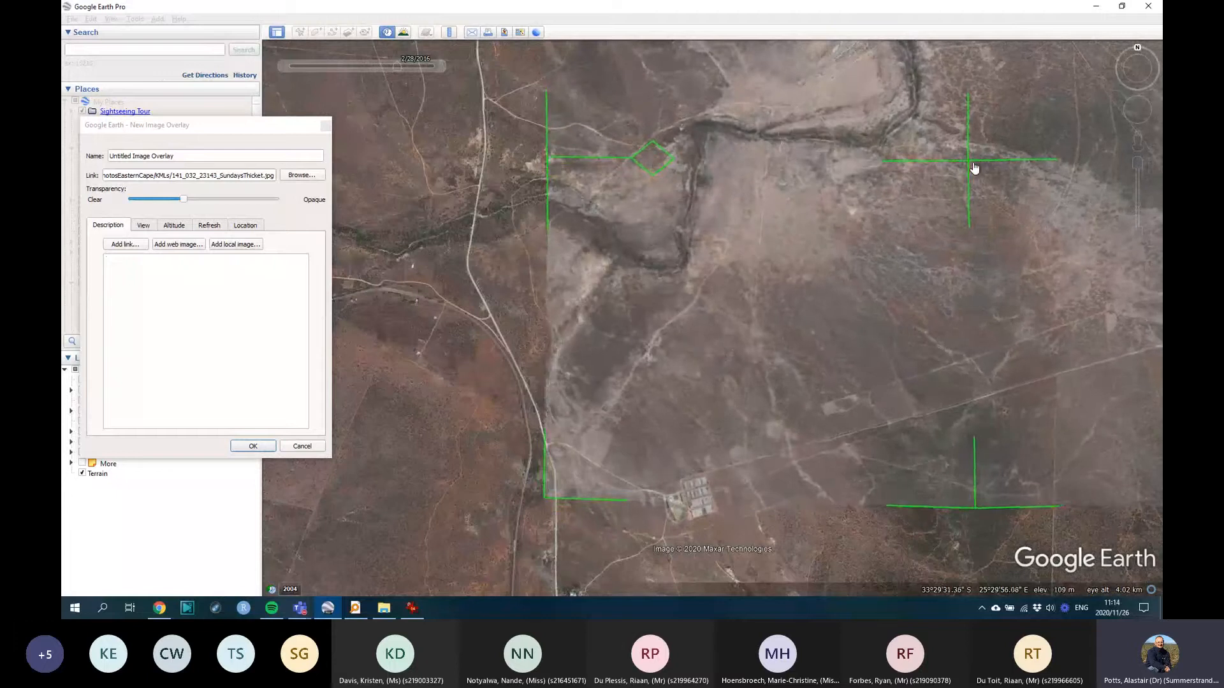
left_click_drag(973, 164, 970, 170)
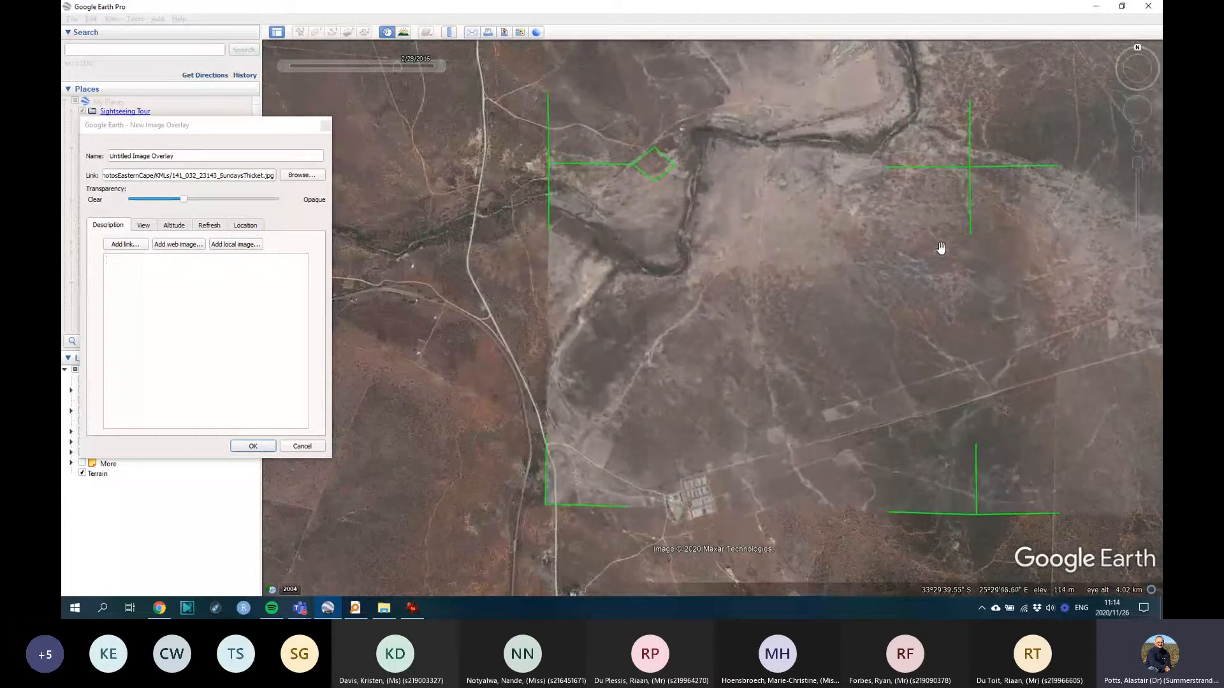
Step: Check the overlay's fit across its full extent with the opacity raised to about three quarters
left_click_drag(1013, 257, 856, 379)
scroll(898, 212, "down", 2)
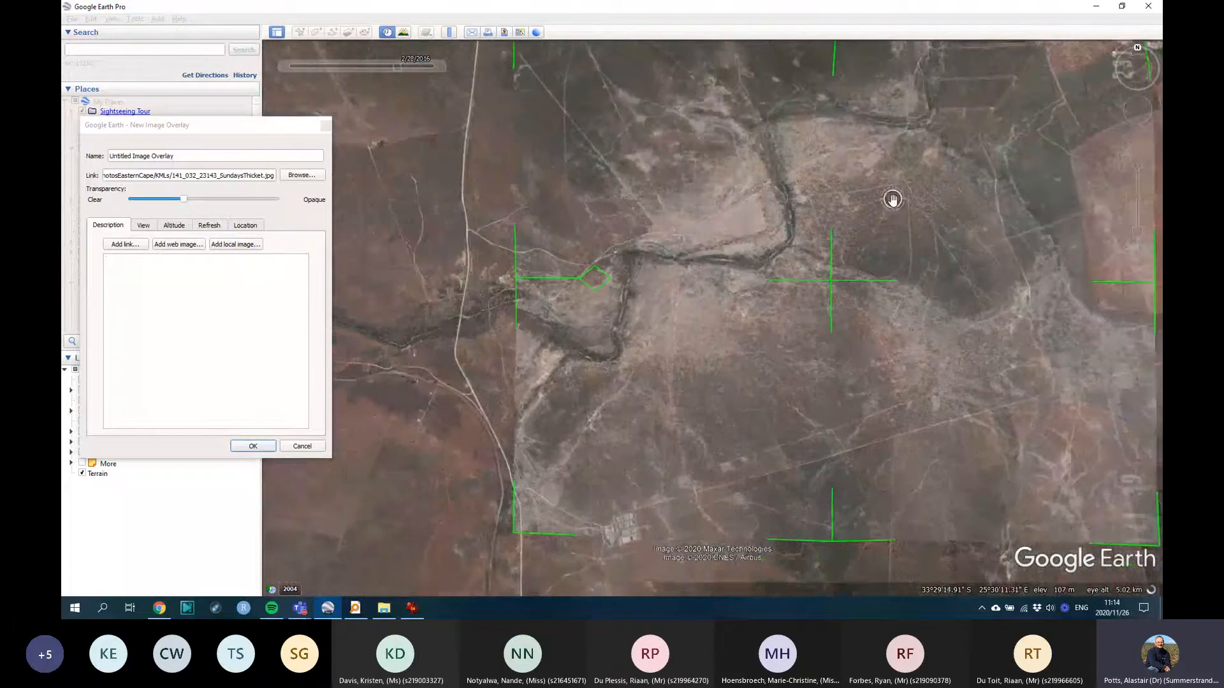
scroll(893, 199, "down", 2)
left_click_drag(962, 197, 891, 254)
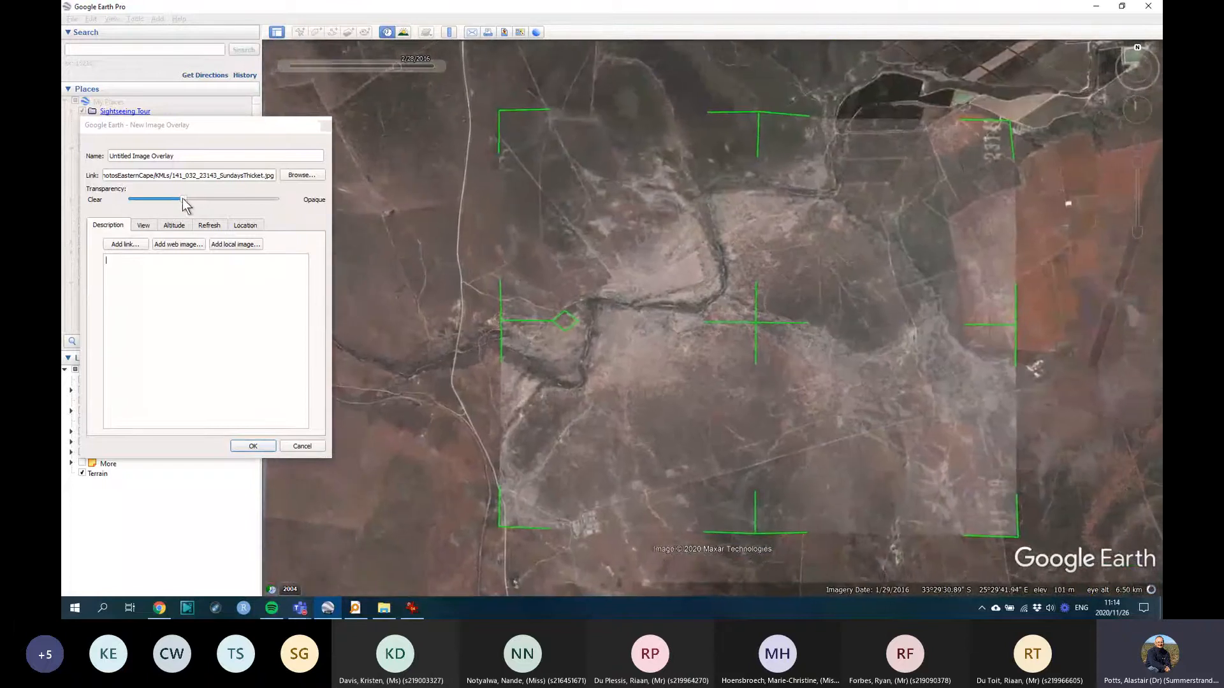
left_click_drag(183, 198, 243, 212)
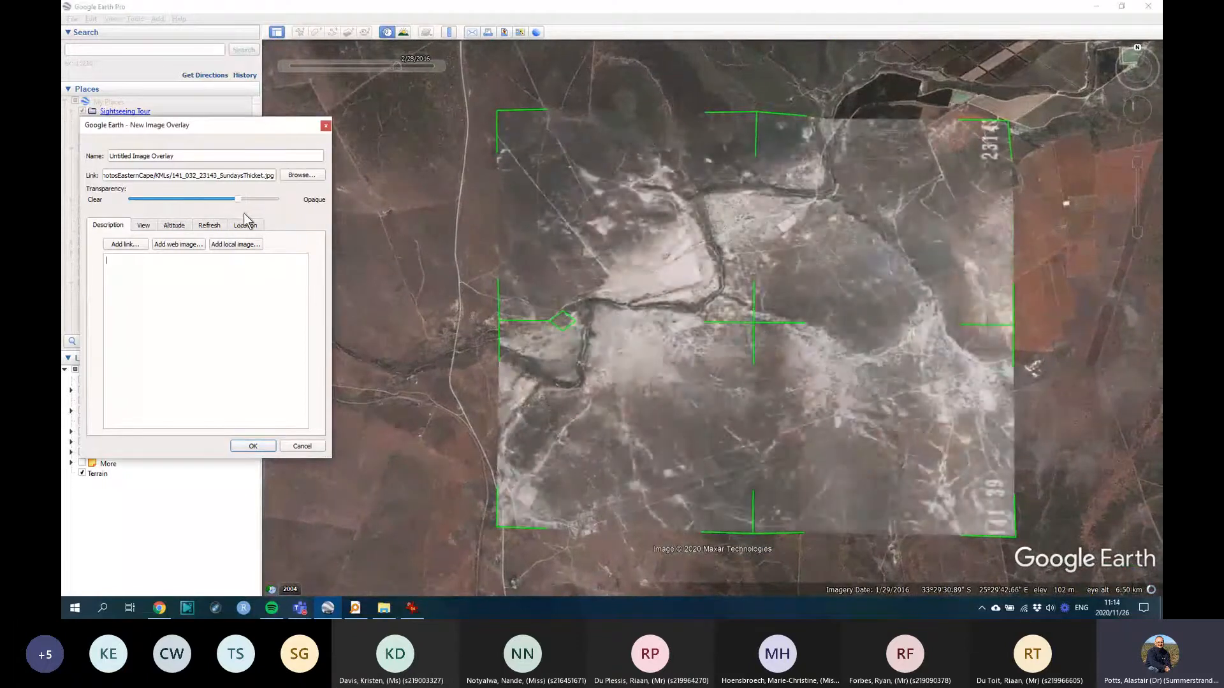
Step: Make the overlay more transparent and stretch its north edge slightly northward to fit the river's northern bends
scroll(838, 165, "up", 3)
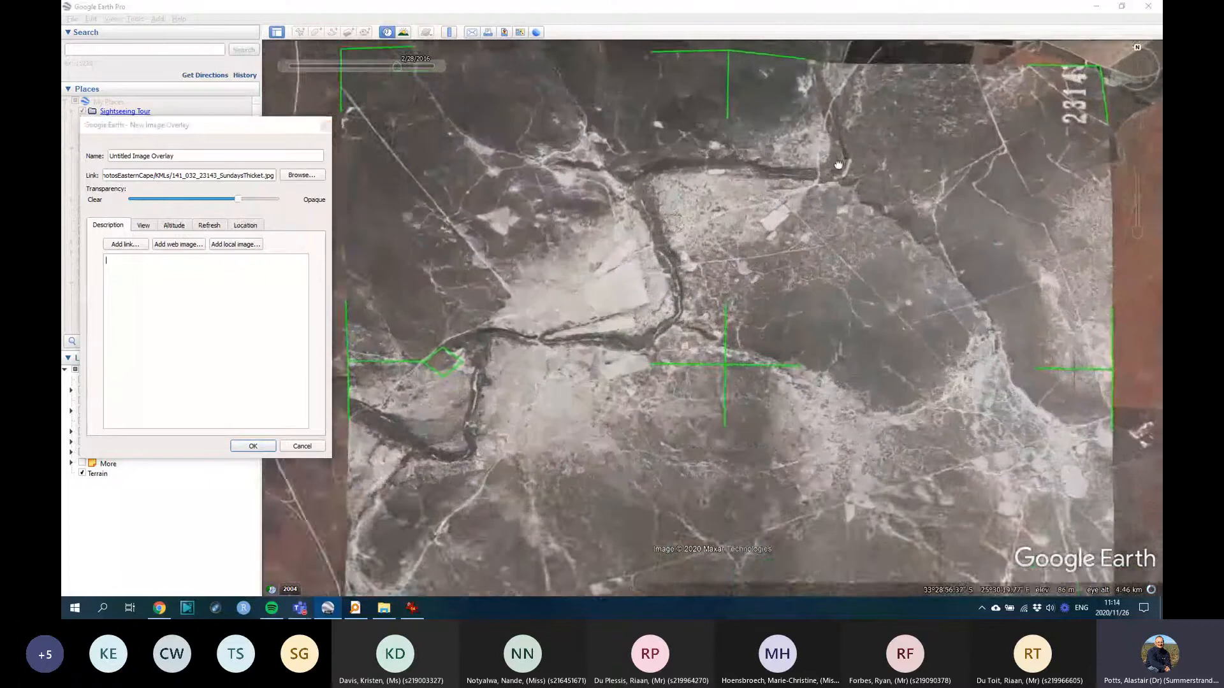
left_click_drag(838, 165, 834, 265)
left_click_drag(237, 199, 159, 243)
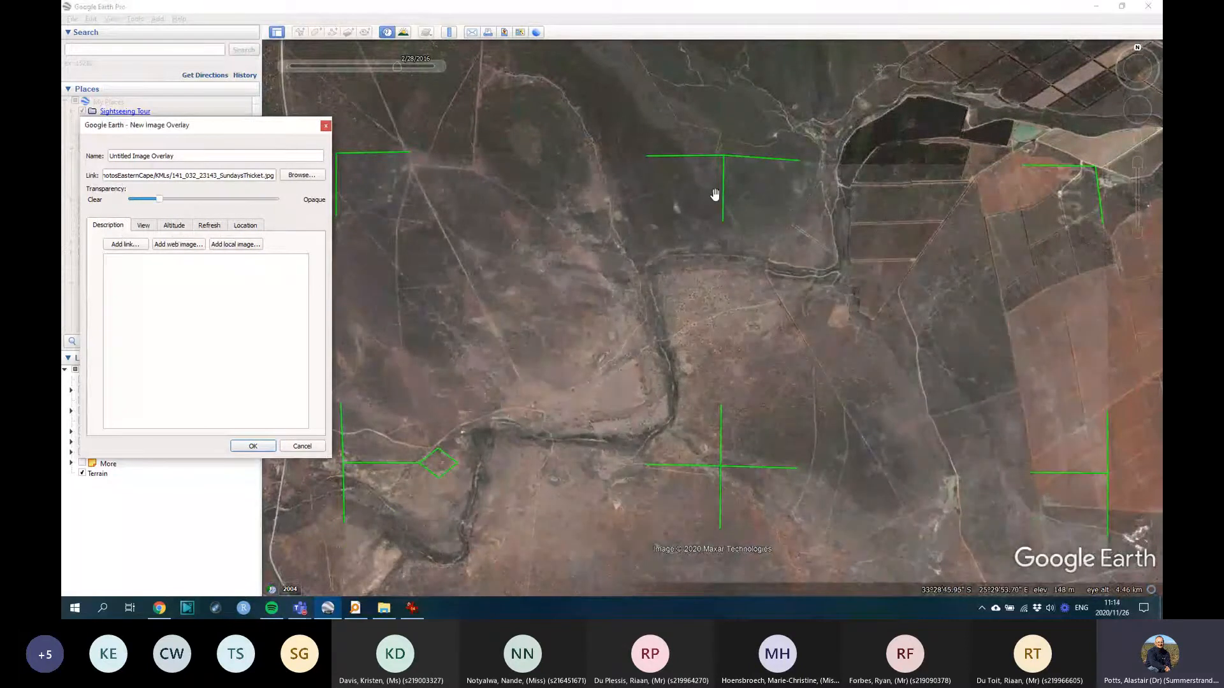
left_click_drag(732, 164, 729, 150)
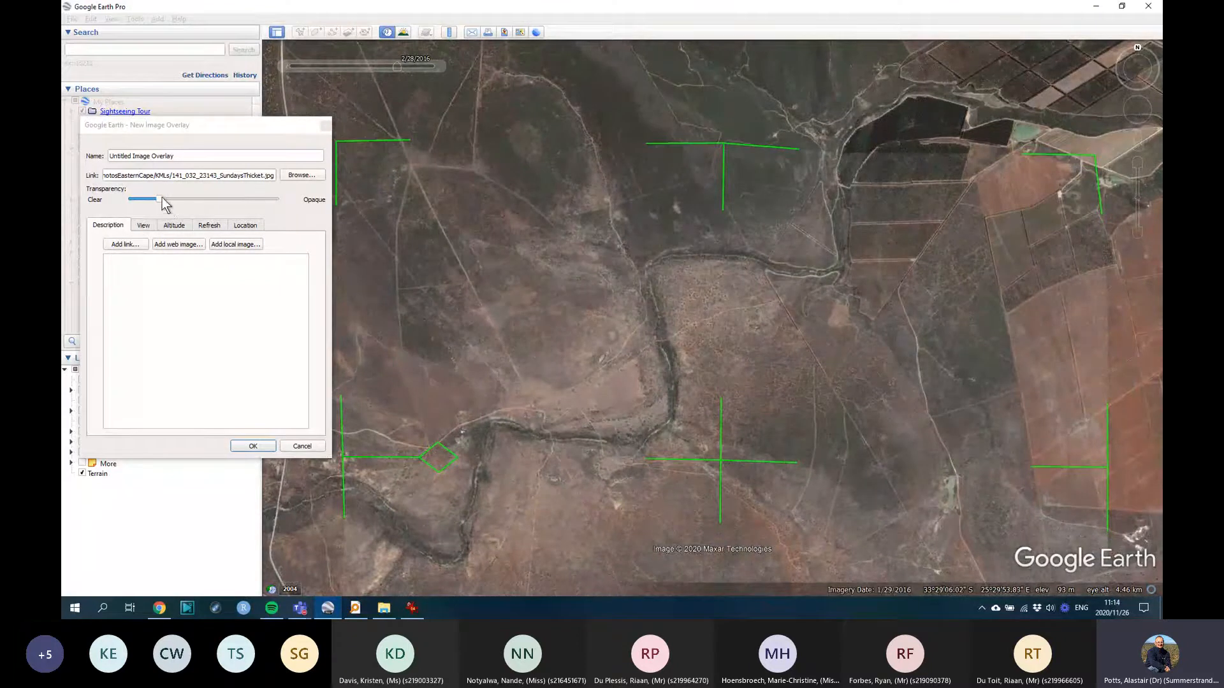
left_click_drag(162, 198, 192, 208)
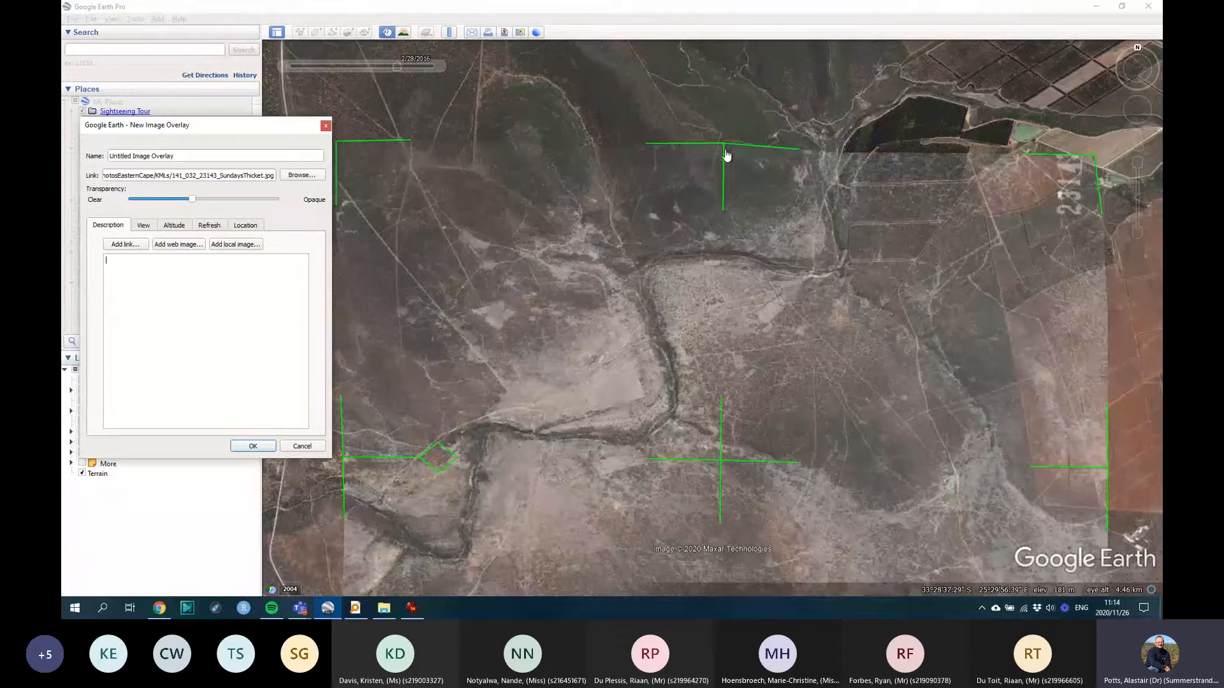
left_click_drag(728, 145, 728, 146)
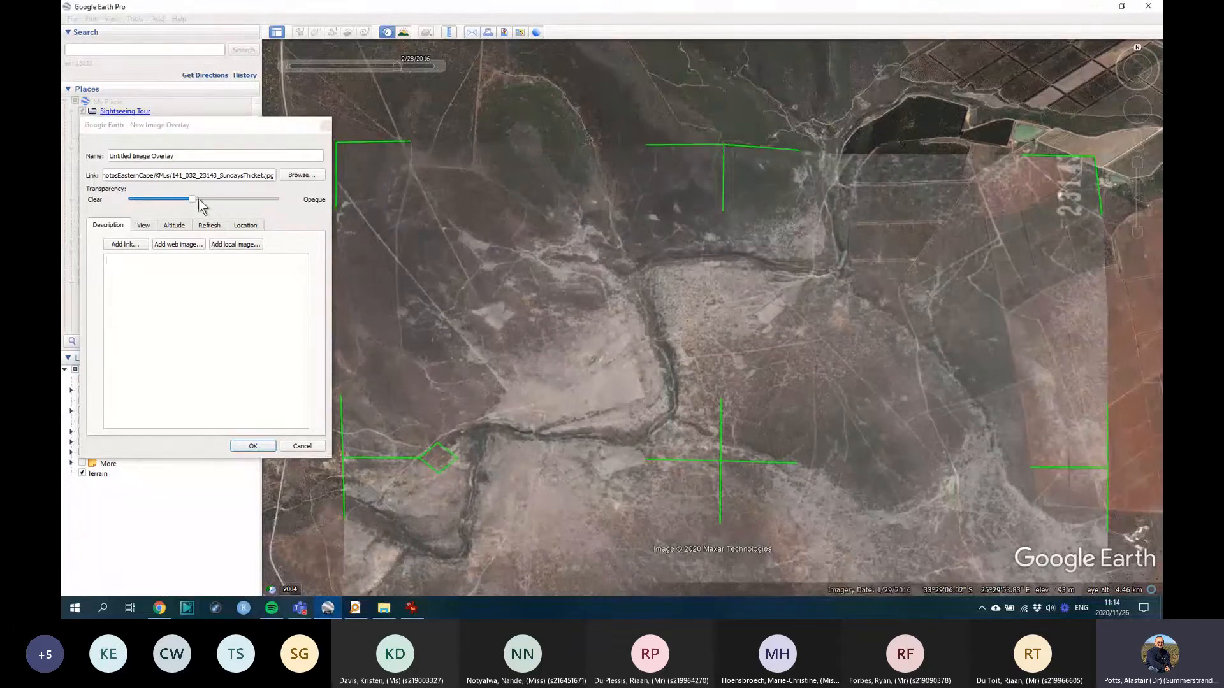
Step: Make the overlay fully opaque and examine the historical photo against the surrounding imagery
left_click_drag(197, 200, 318, 202)
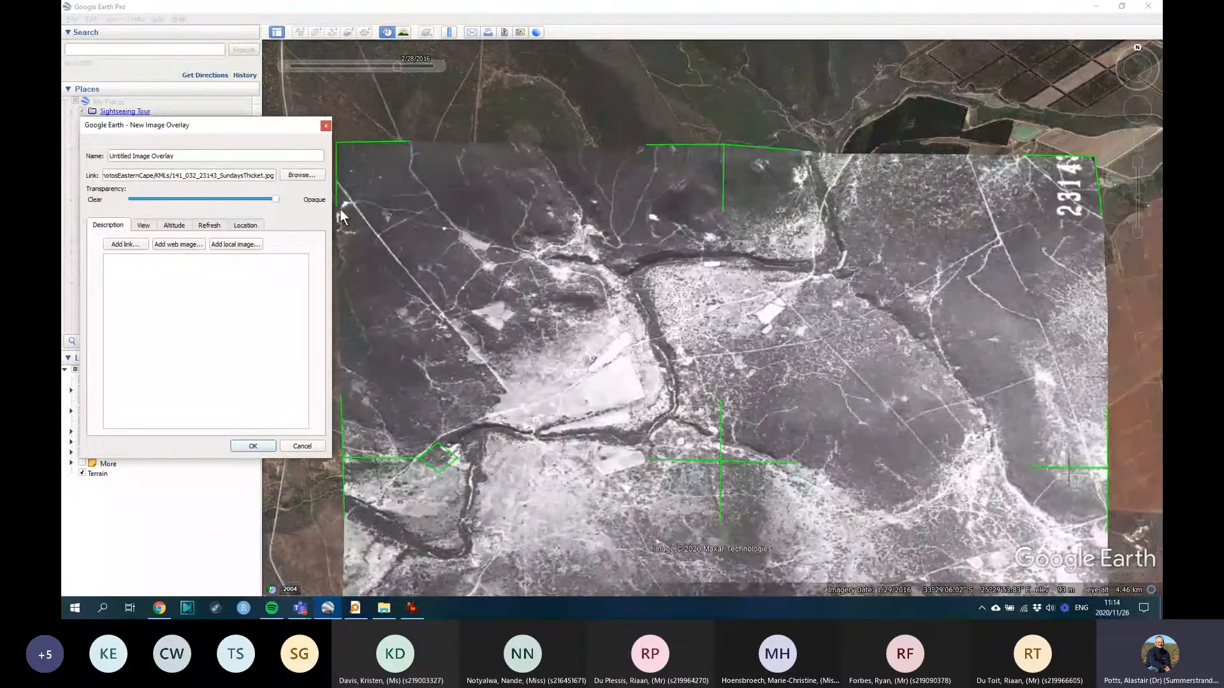
left_click_drag(714, 318, 678, 275)
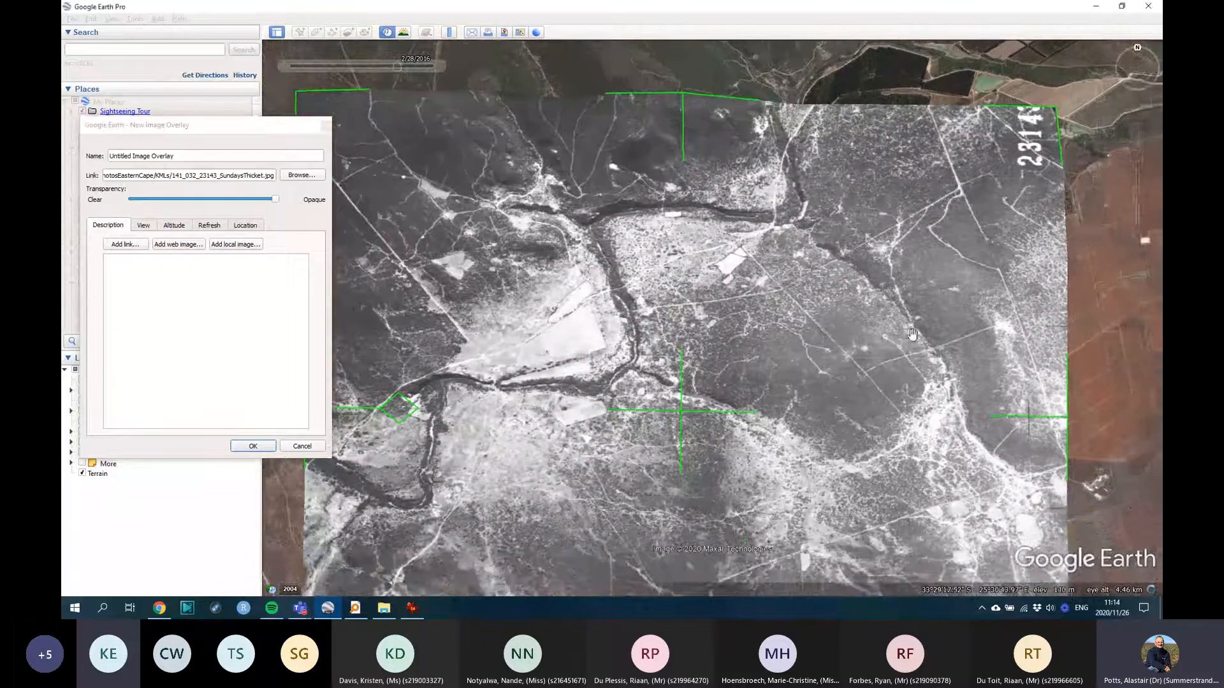
scroll(892, 287, "down", 3)
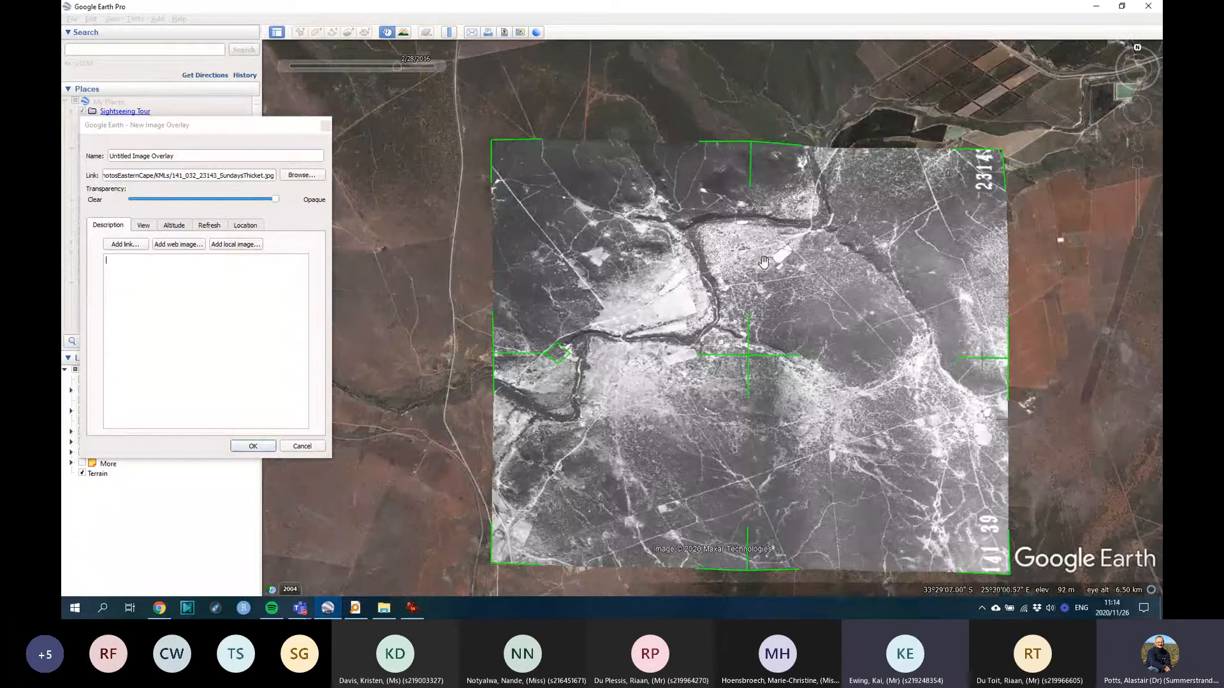
left_click_drag(274, 204, 389, 216)
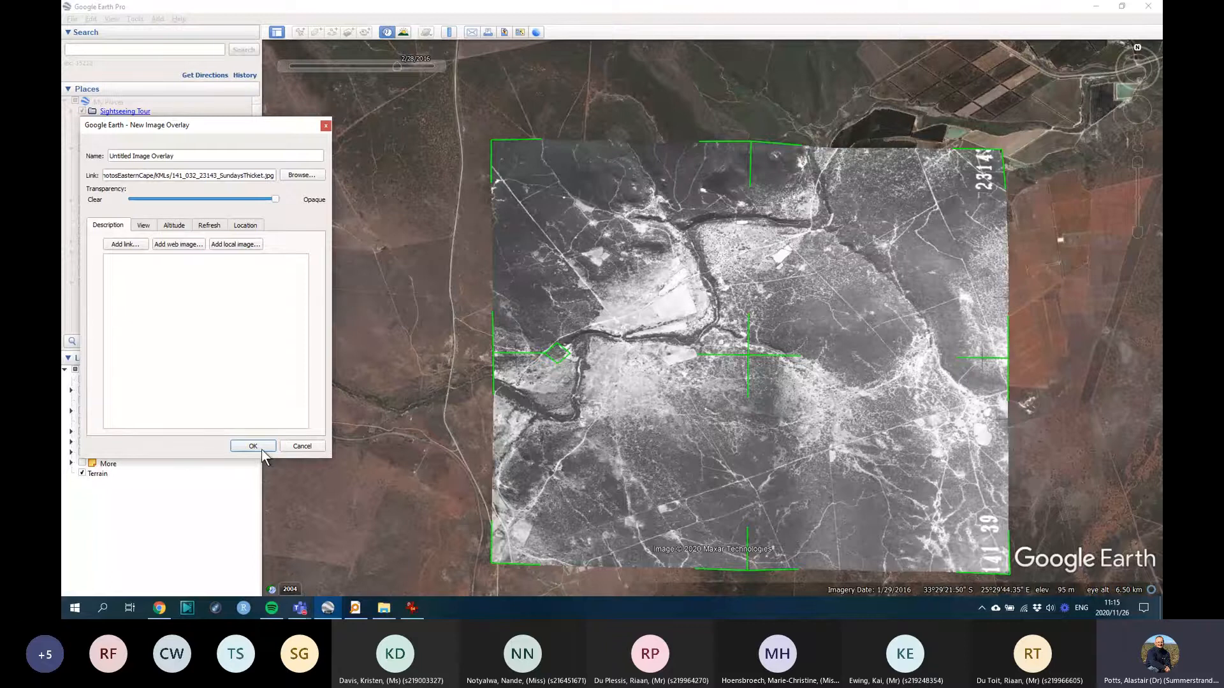
left_click_drag(276, 199, 334, 199)
scroll(733, 341, "up", 2)
scroll(733, 341, "down", 2)
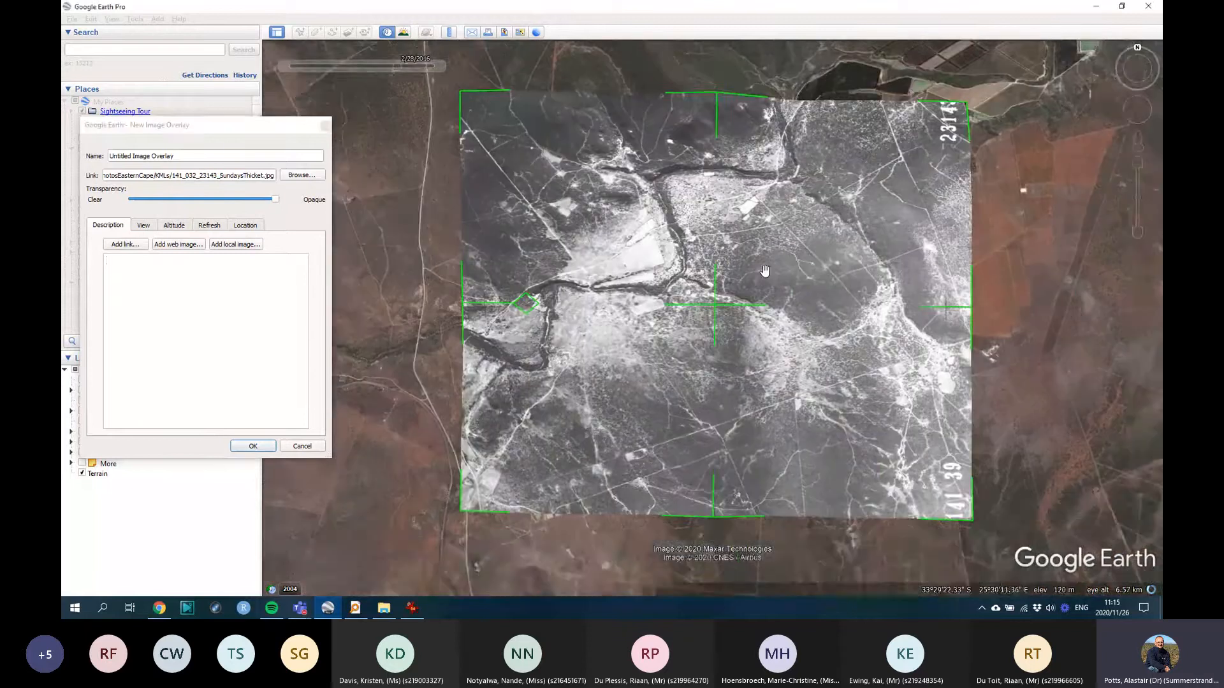
Step: Try stretching the semi-transparent overlay's south edge slightly southward, then pull it back north
left_click_drag(274, 201, 182, 198)
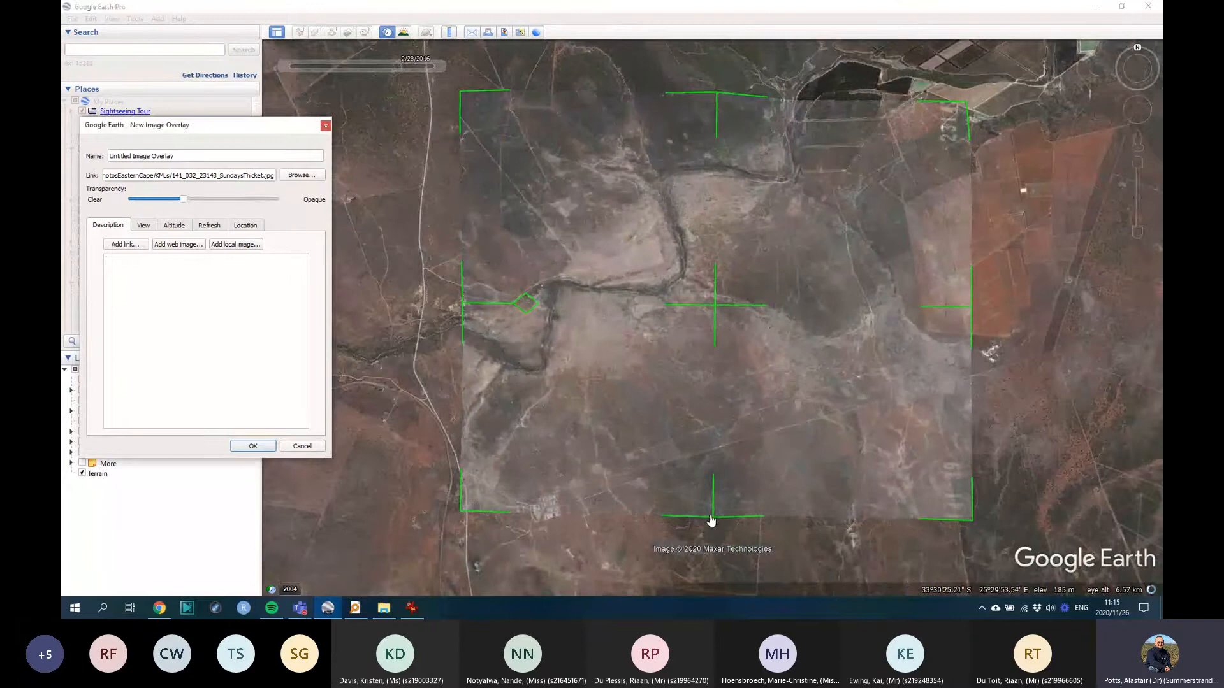
left_click_drag(711, 516, 713, 534)
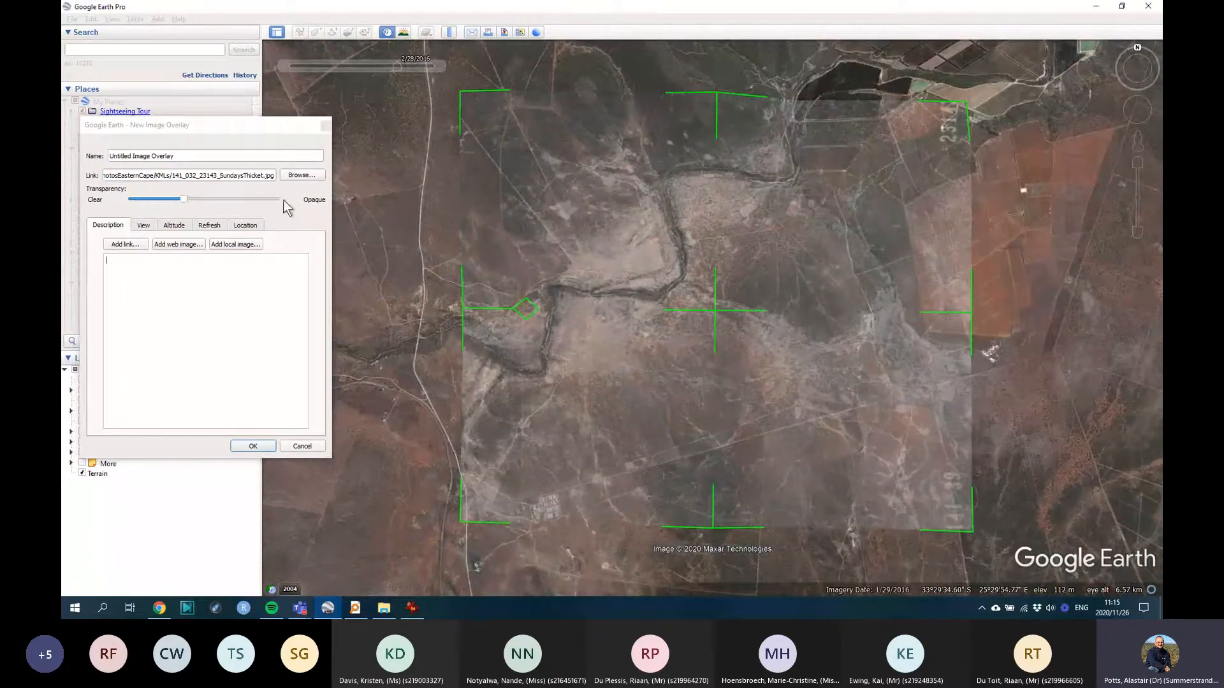
left_click_drag(183, 199, 222, 218)
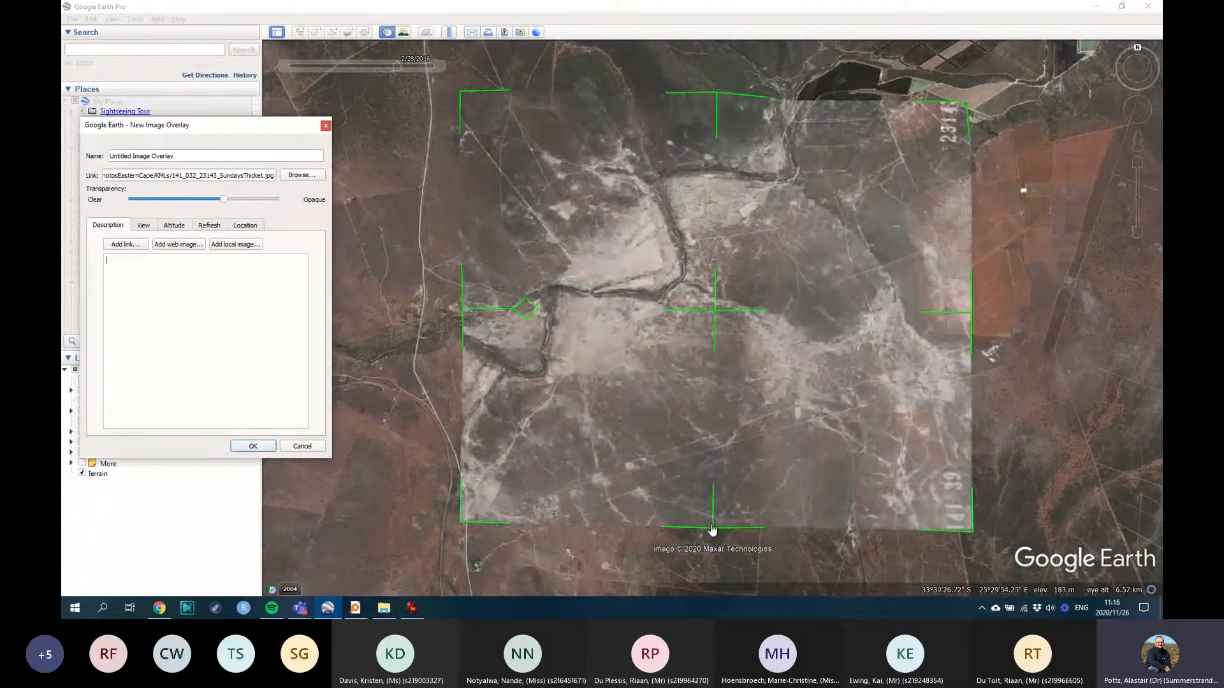
left_click_drag(712, 526, 713, 520)
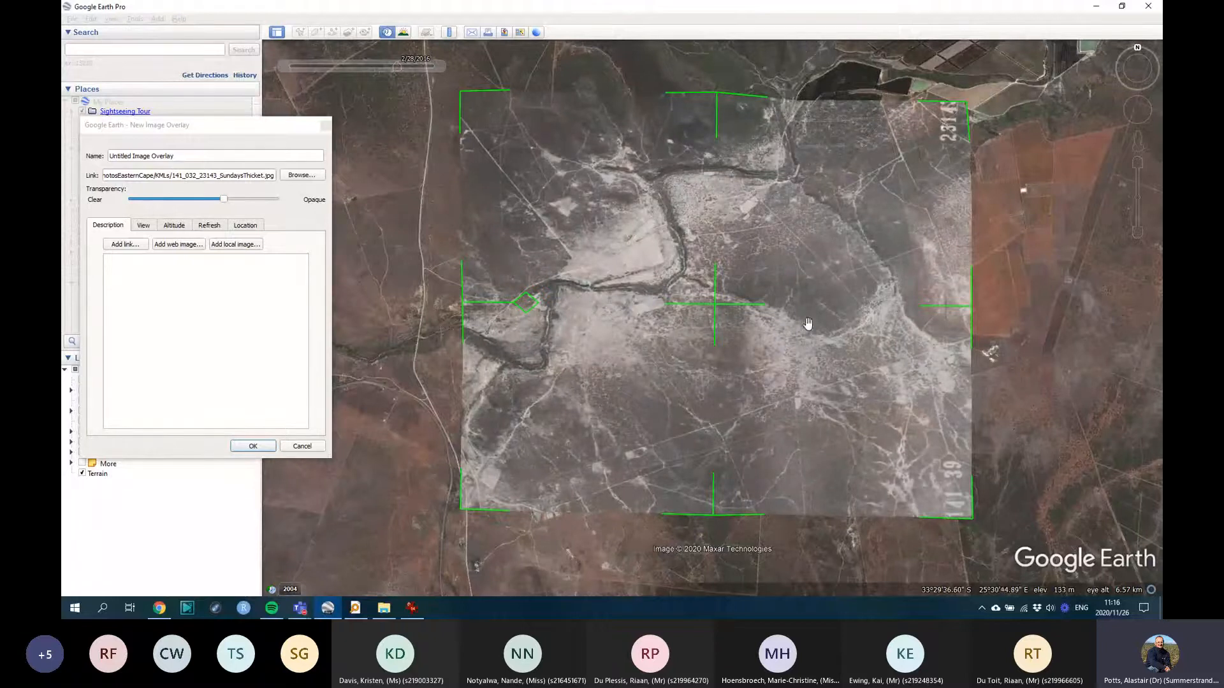
Step: Compare the current imagery with the historical photo by making the overlay fully clear and then fully opaque
left_click_drag(226, 204, 64, 227)
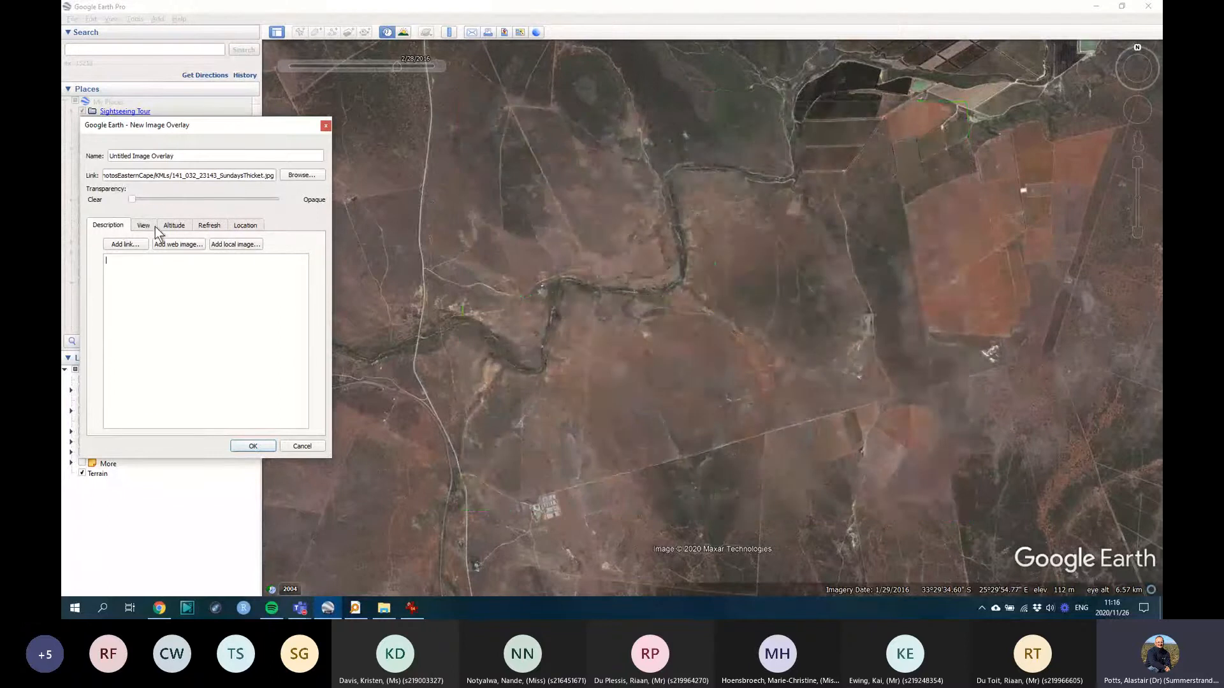
left_click_drag(155, 227, 131, 241)
left_click_drag(236, 229, 326, 251)
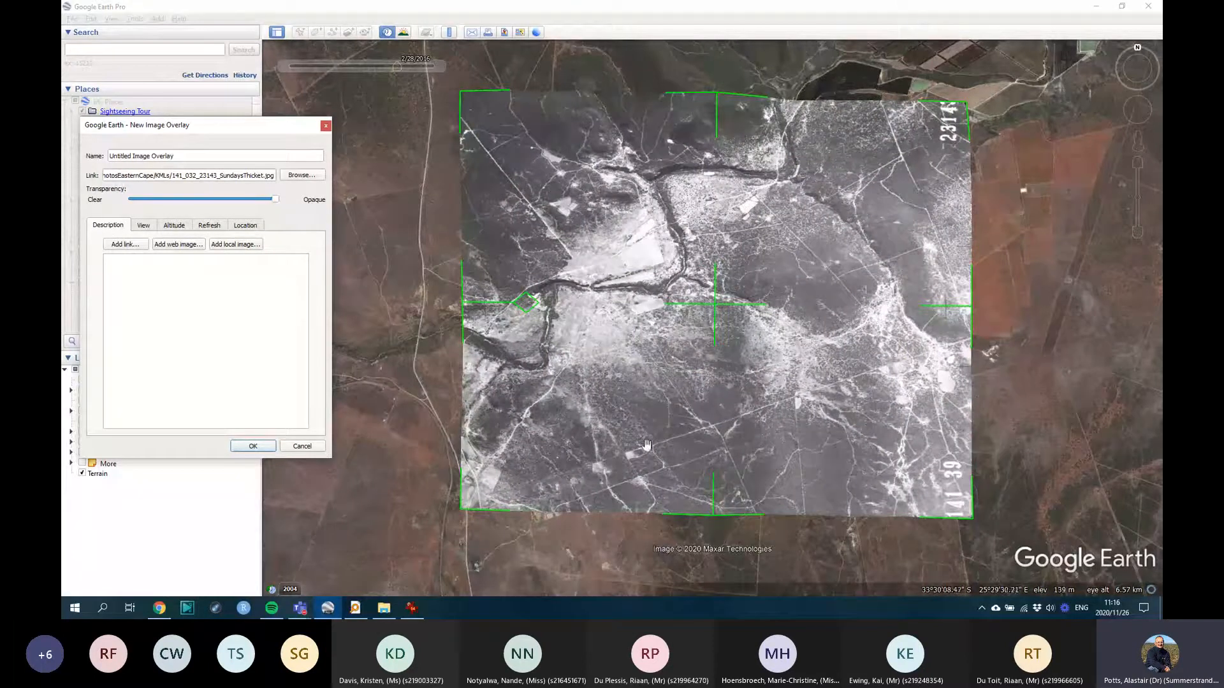
Step: With the overlay about one-third opaque, extend its south edge southward, rotate it slightly clockwise and nudge it southeast
left_click(130, 199)
left_click_drag(132, 199, 178, 199)
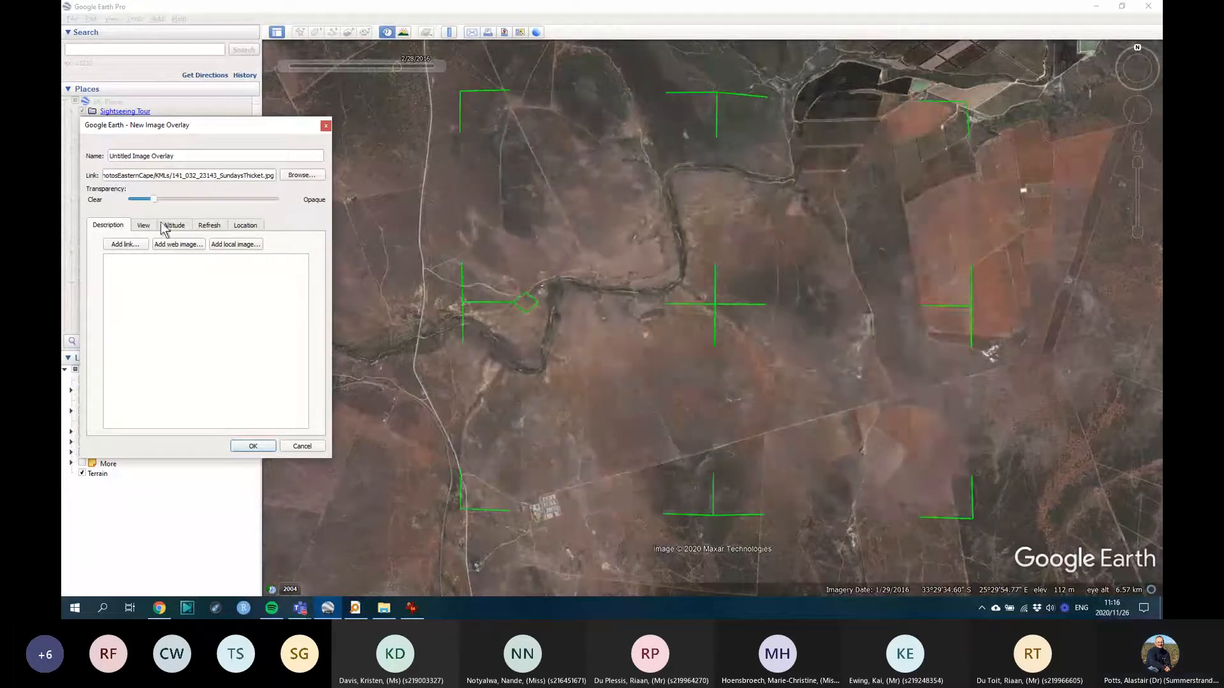
left_click_drag(719, 518, 719, 544)
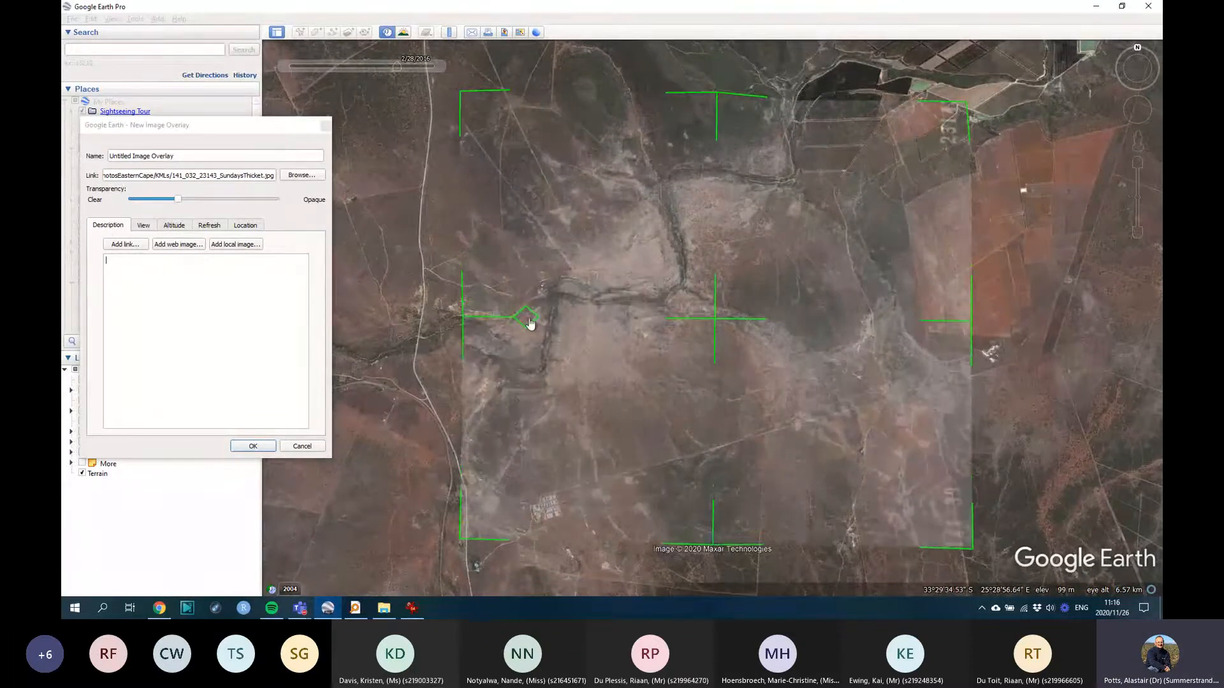
left_click_drag(531, 320, 521, 308)
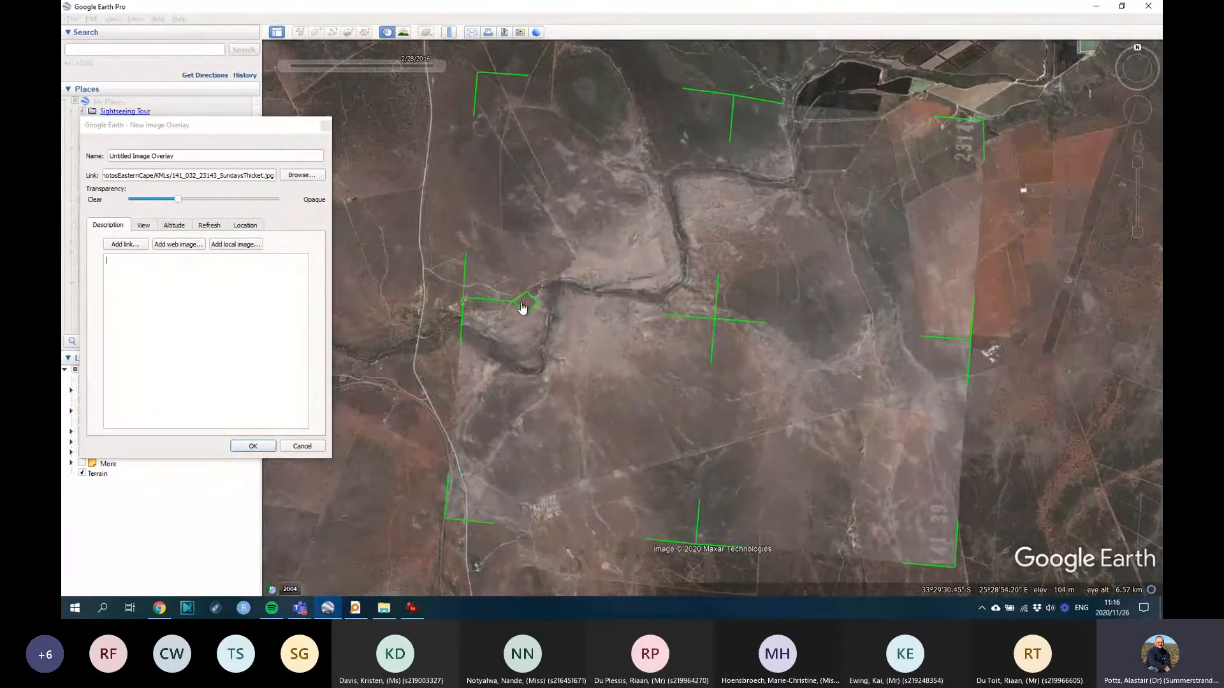
left_click_drag(716, 323, 719, 328)
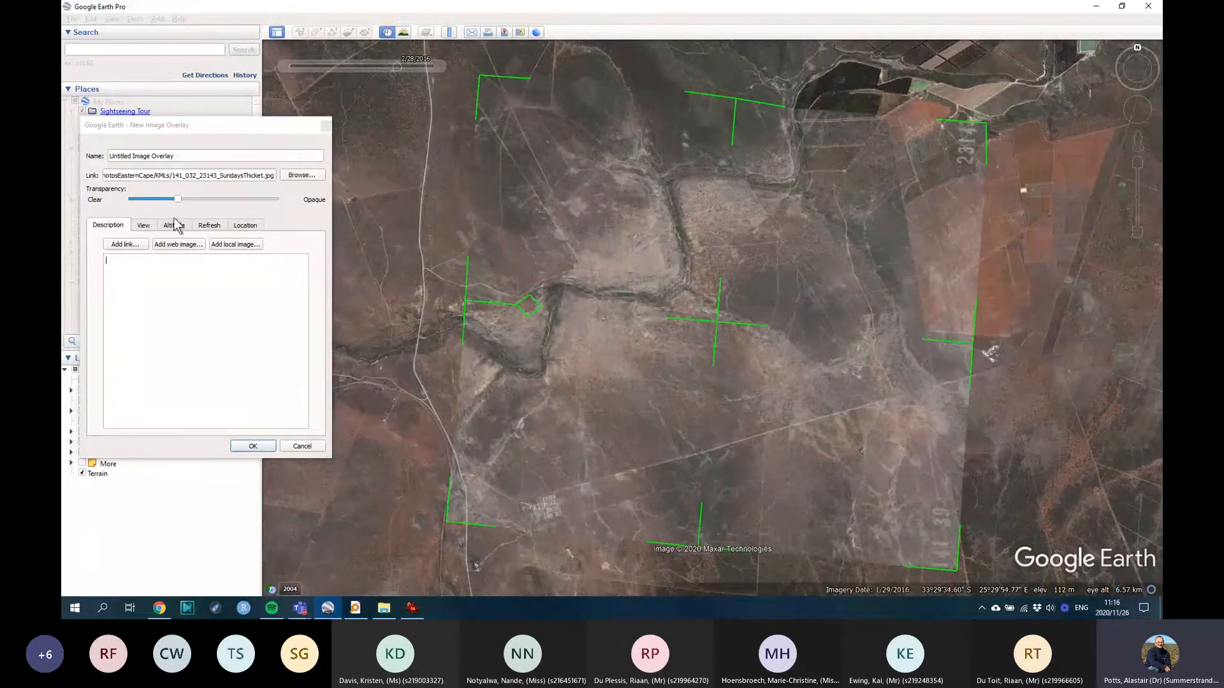
Step: Check the rotated overlay's alignment at full opacity, fully clear, and about two-thirds opaque
left_click_drag(178, 201, 376, 215)
left_click_drag(274, 224, 306, 245)
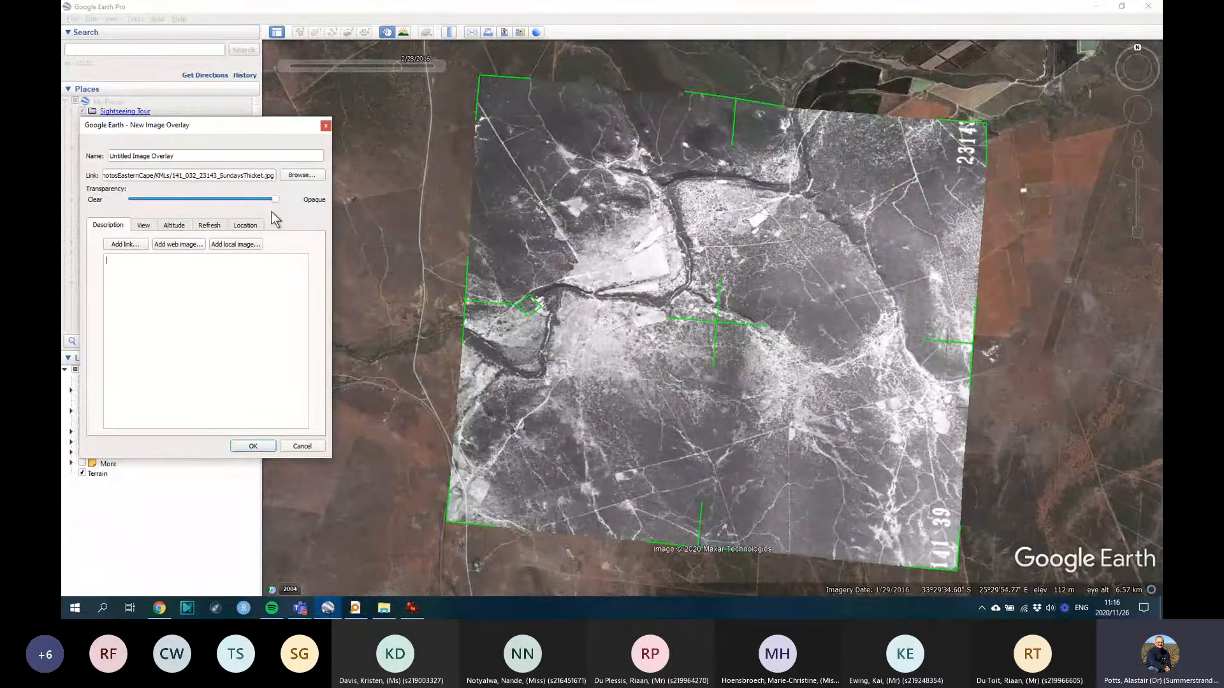
left_click_drag(261, 200, 132, 203)
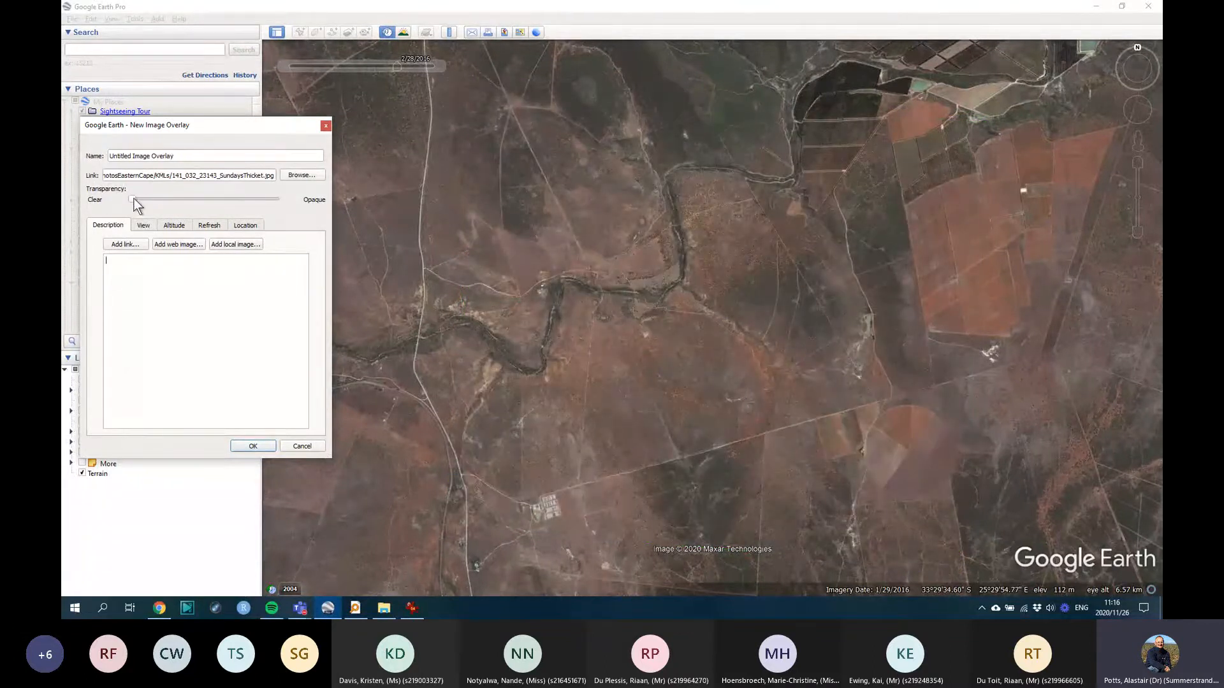
left_click_drag(132, 200, 232, 200)
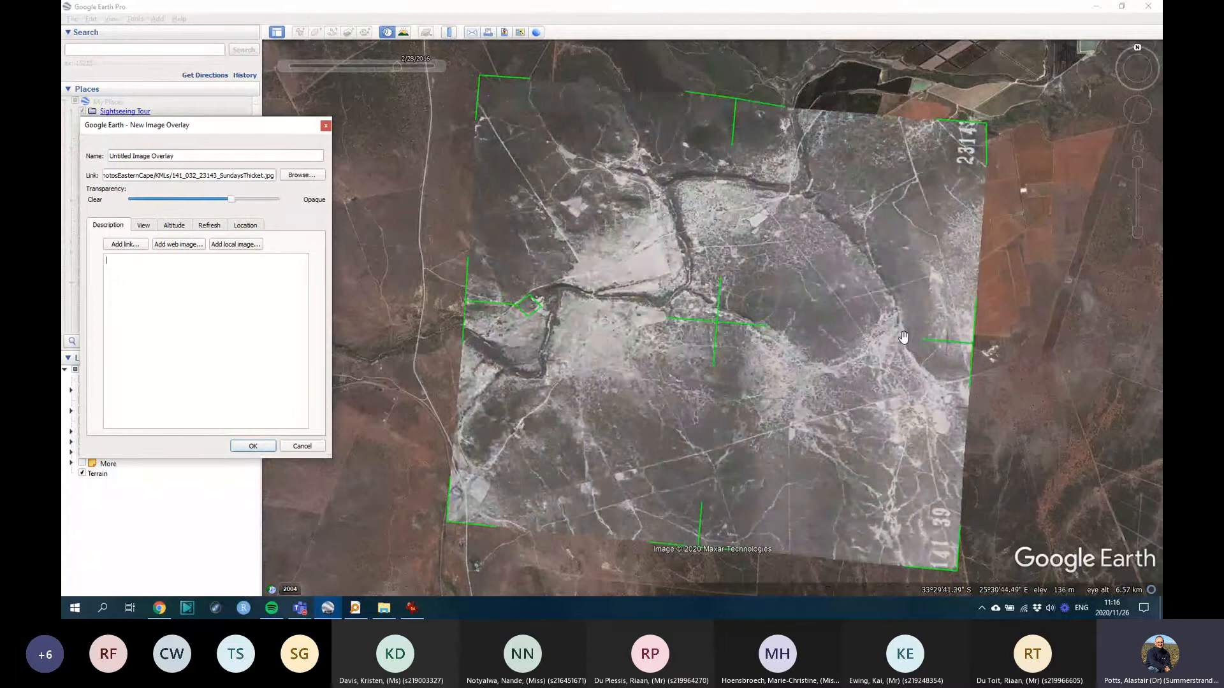
Step: Pull the overlay's east edge inward in two adjustments, lowering the opacity to fit the eastern river course and roads
left_click_drag(972, 343, 943, 357)
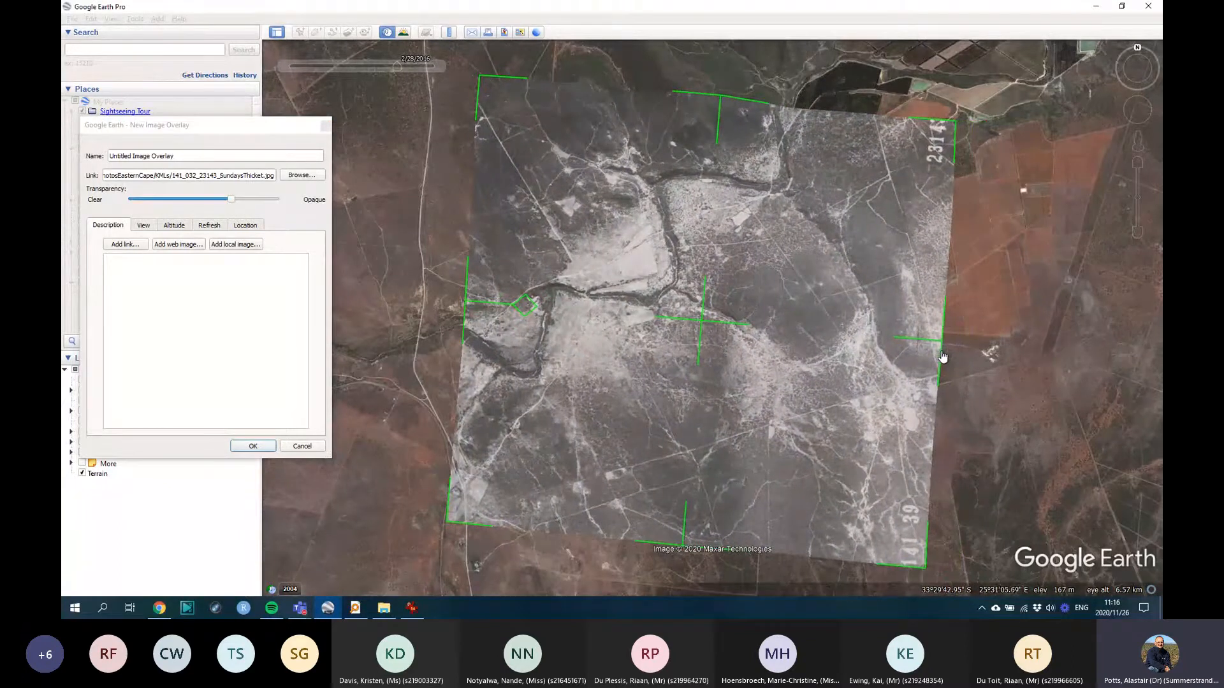
left_click_drag(840, 356, 832, 300)
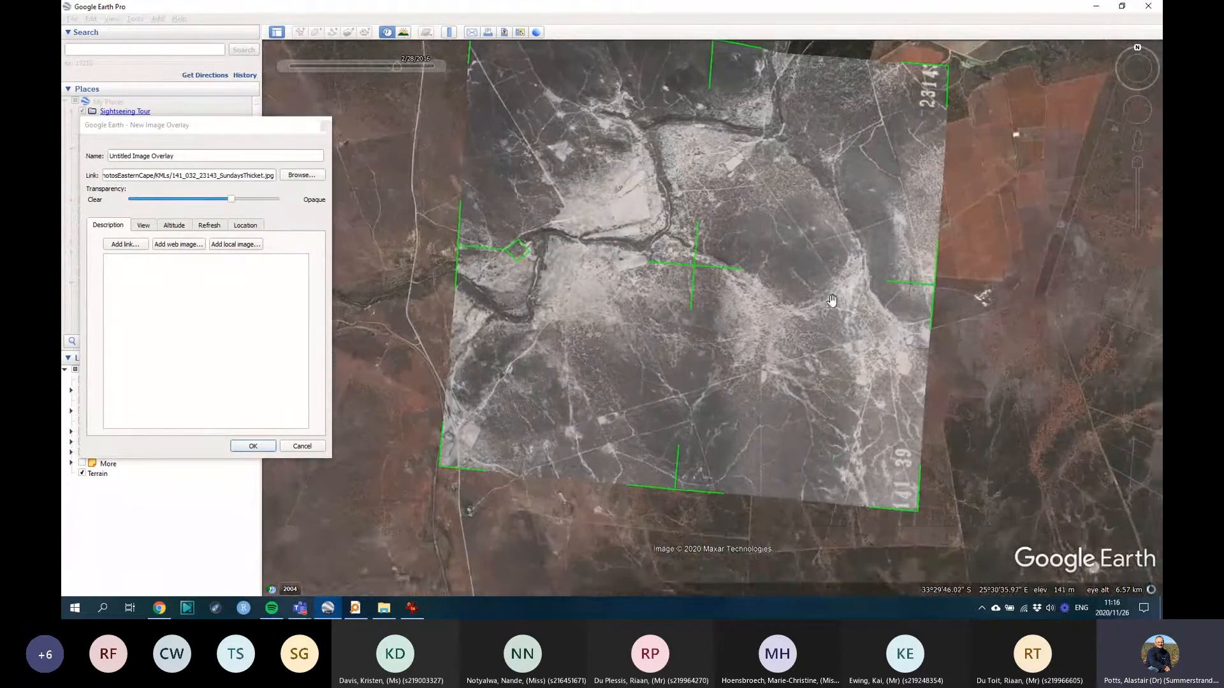
scroll(833, 301, "up", 2)
left_click_drag(229, 202, 188, 215)
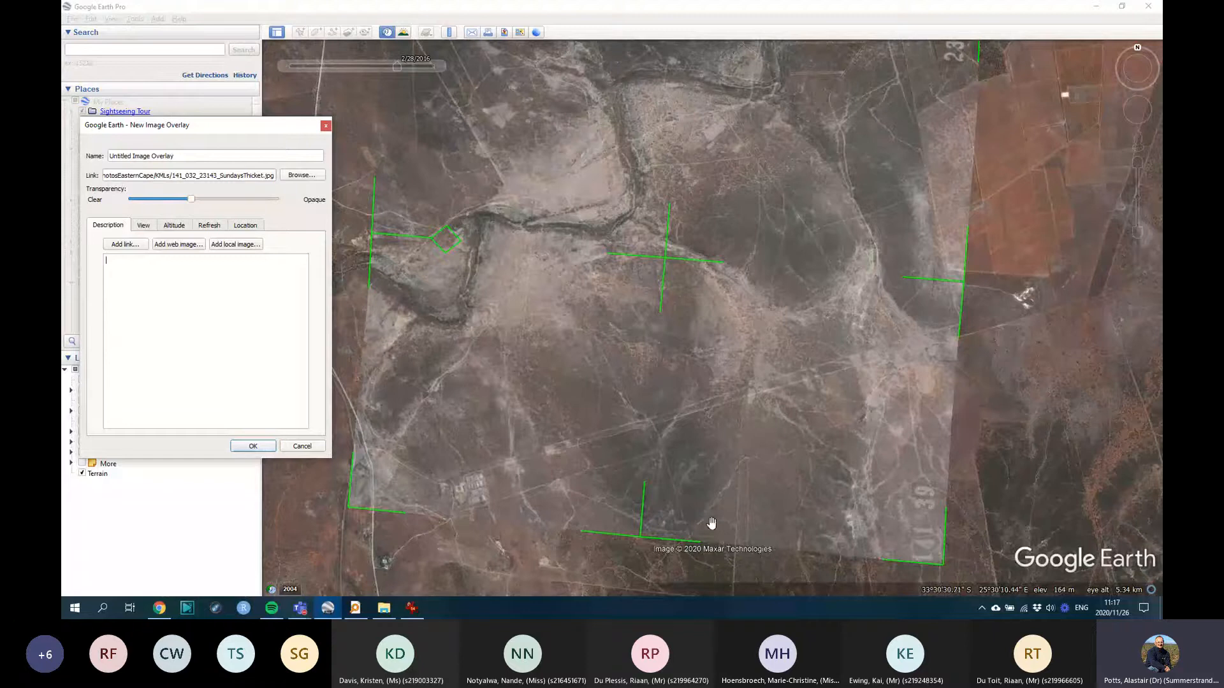
left_click_drag(964, 283, 955, 285)
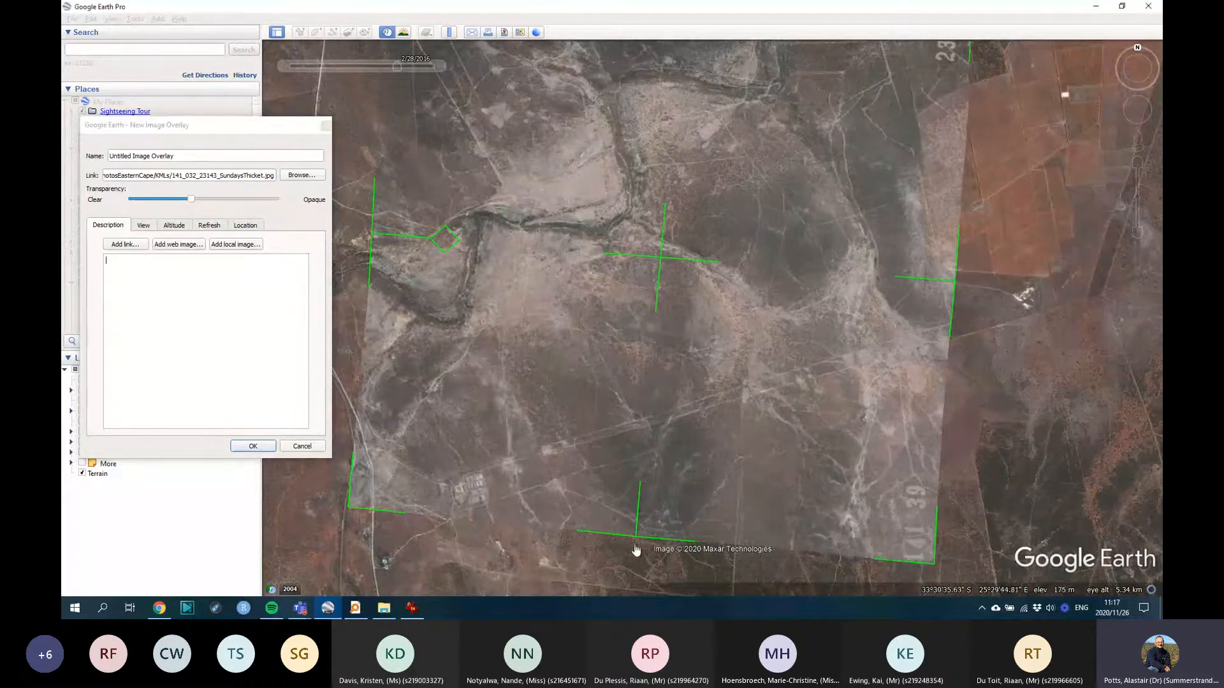
Step: Stretch the overlay's south edge southward, rotate the photo slightly clockwise and pull the south edge back north to fit the river bends
left_click_drag(633, 537, 632, 559)
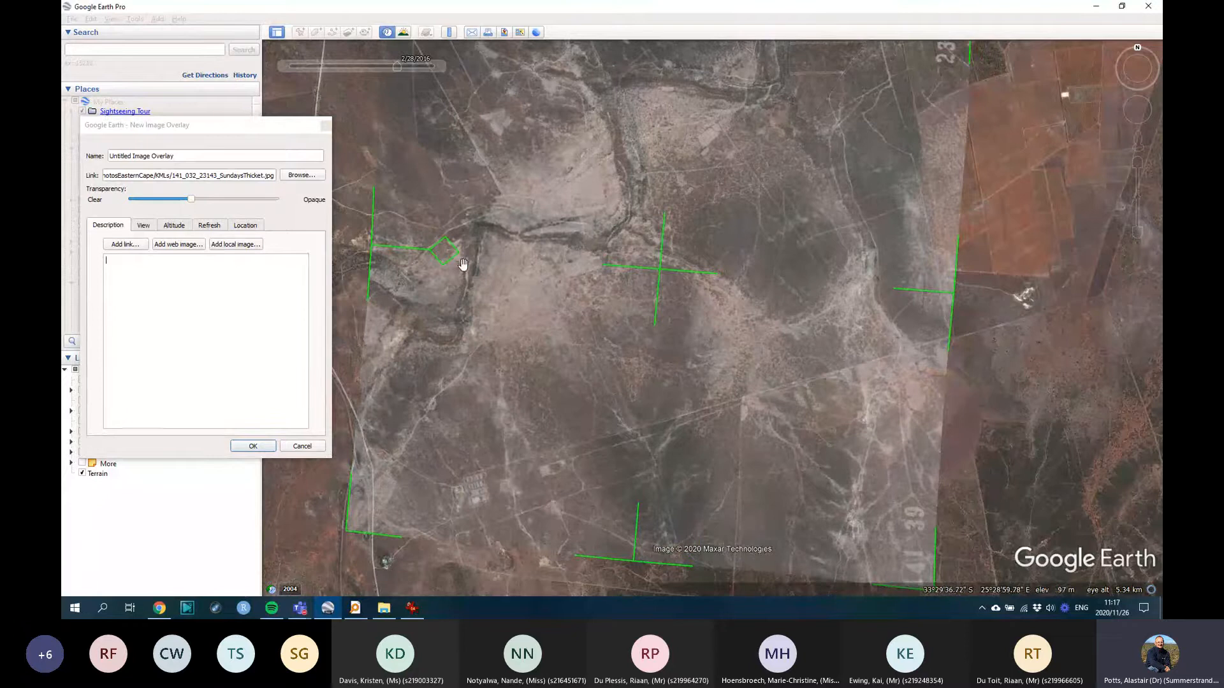
left_click_drag(440, 259, 420, 241)
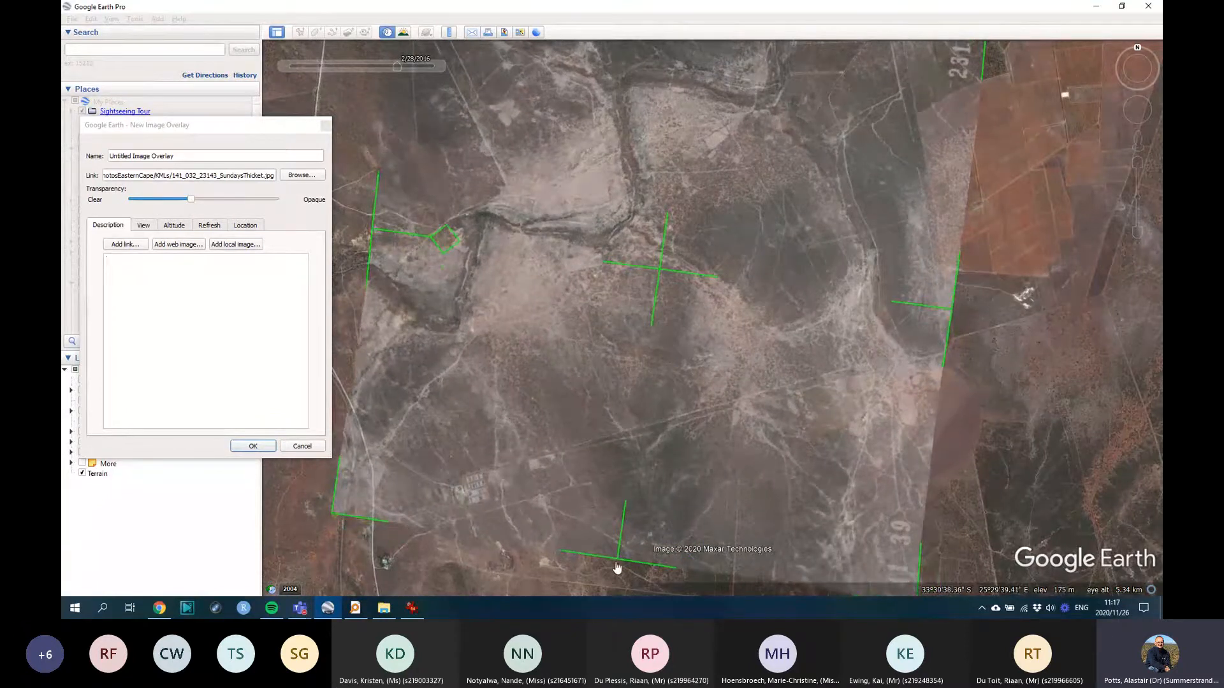
left_click_drag(623, 567, 614, 544)
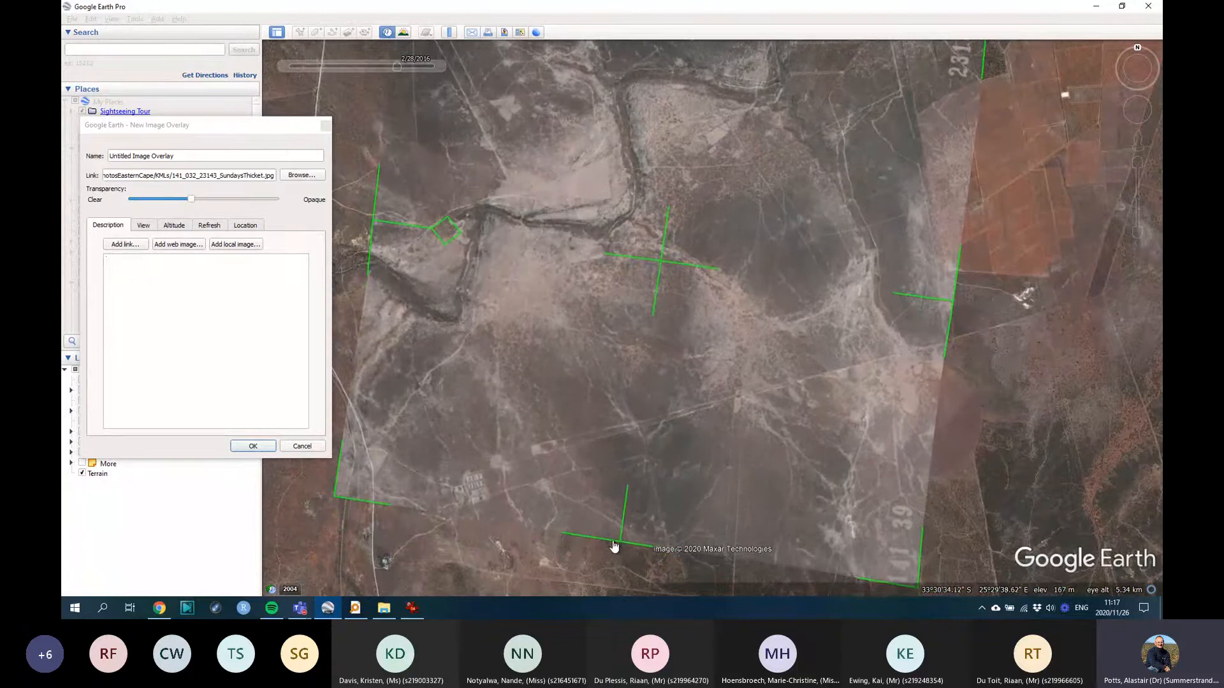
Step: Rotate the overlay slightly counterclockwise and fine-tune its east edge to fit the eastern river course and roads
left_click_drag(957, 306, 966, 308)
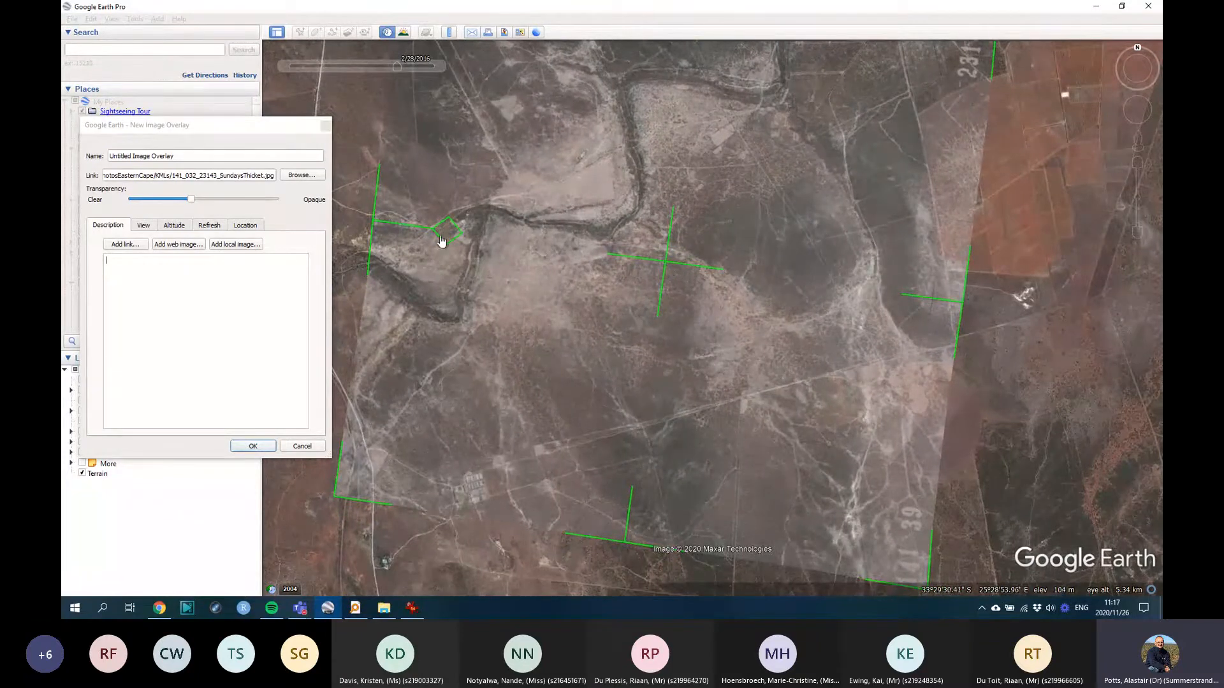
left_click_drag(441, 241, 441, 244)
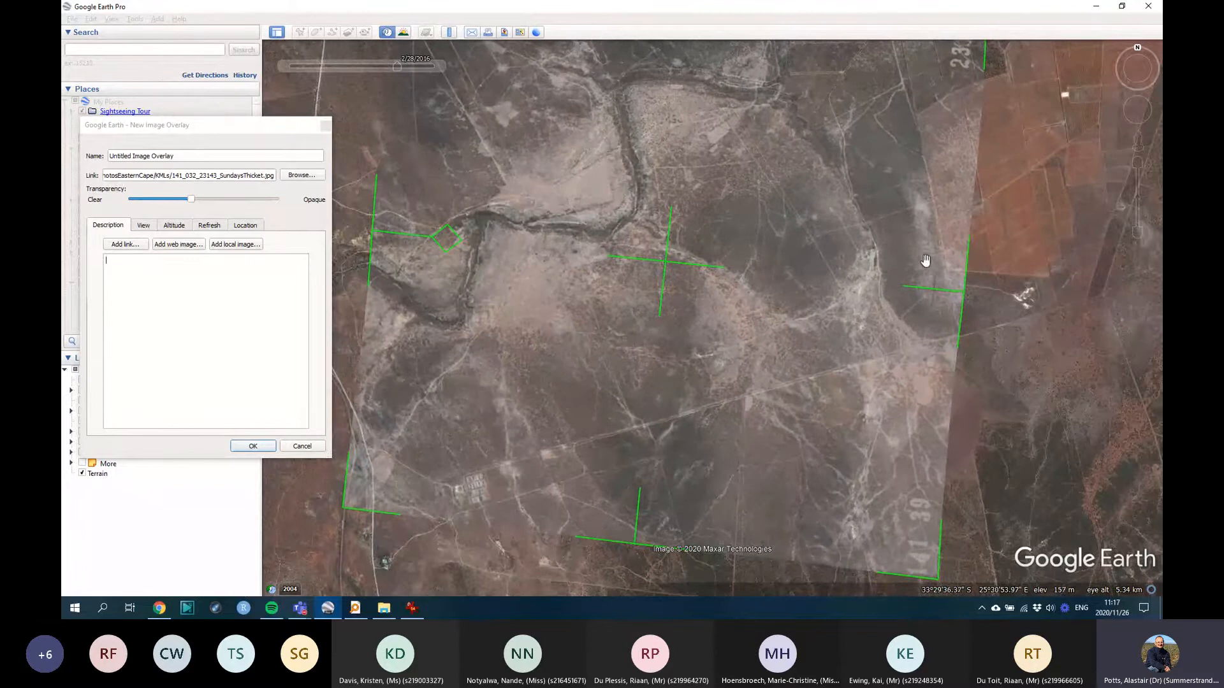
left_click_drag(964, 298, 960, 305)
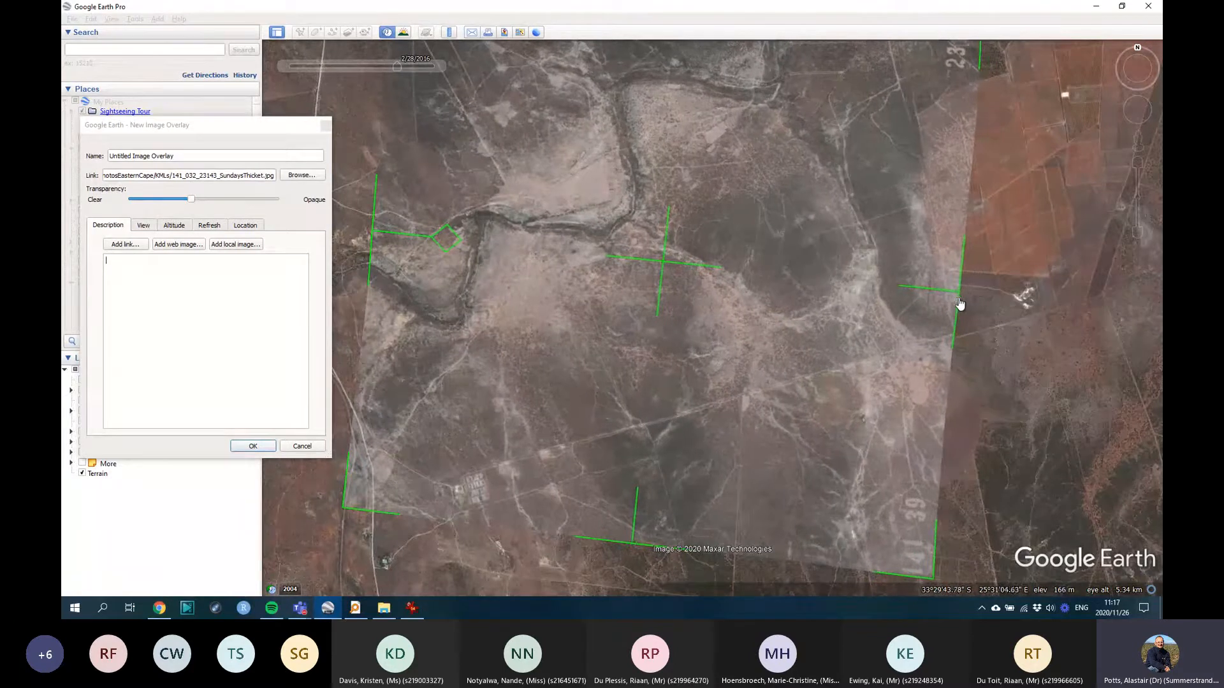
Step: Raise the overlay's opacity to about 60% and extend its north edge slightly northward to match the northern river bends
left_click_drag(638, 505, 631, 555)
scroll(626, 384, "down", 2)
left_click_drag(656, 207, 665, 295)
left_click_drag(706, 196, 707, 223)
scroll(707, 223, "up", 2)
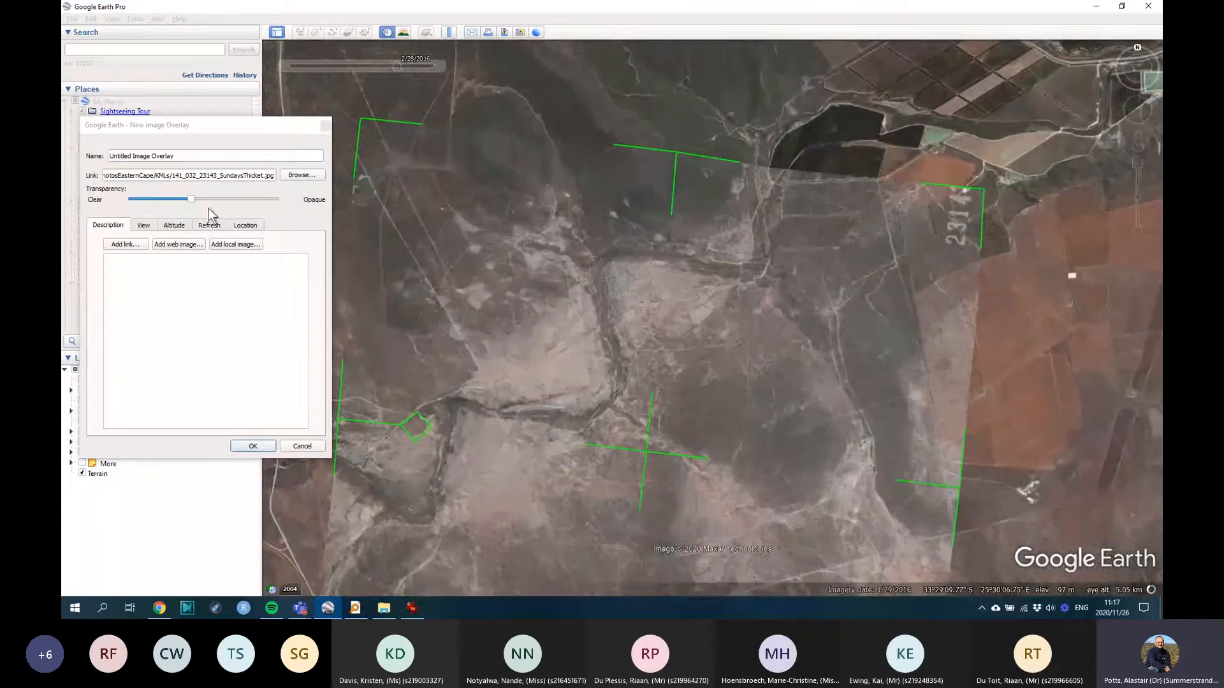
left_click_drag(189, 197, 227, 211)
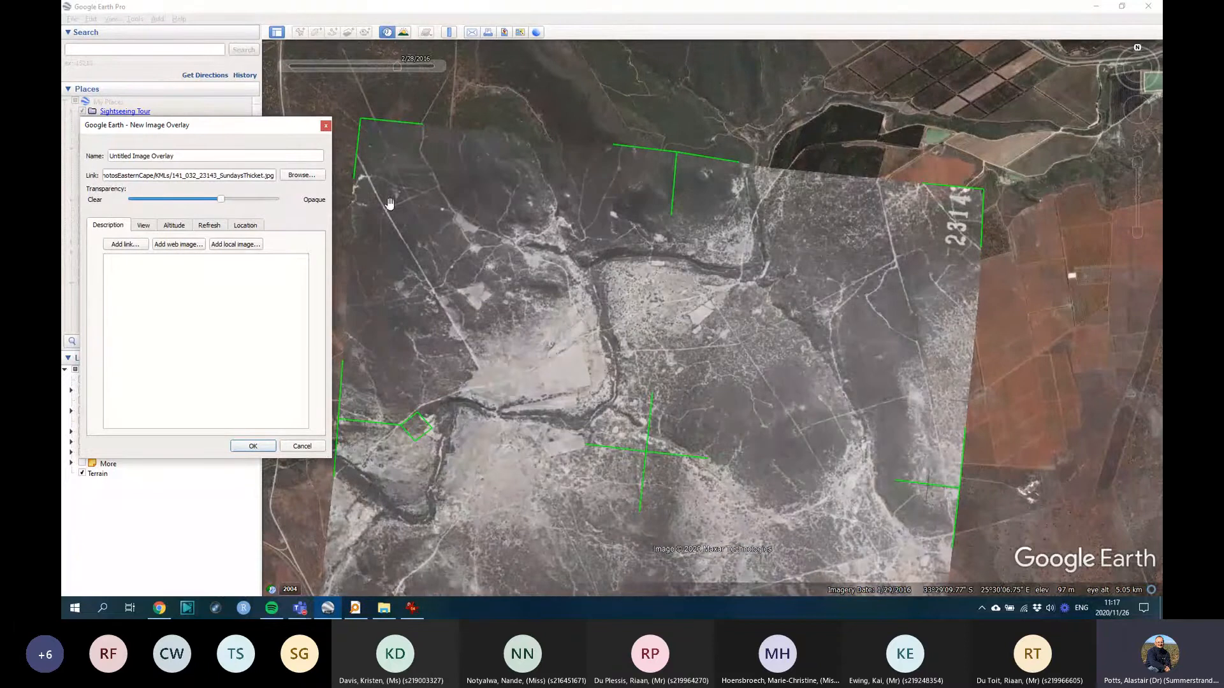
left_click(669, 169)
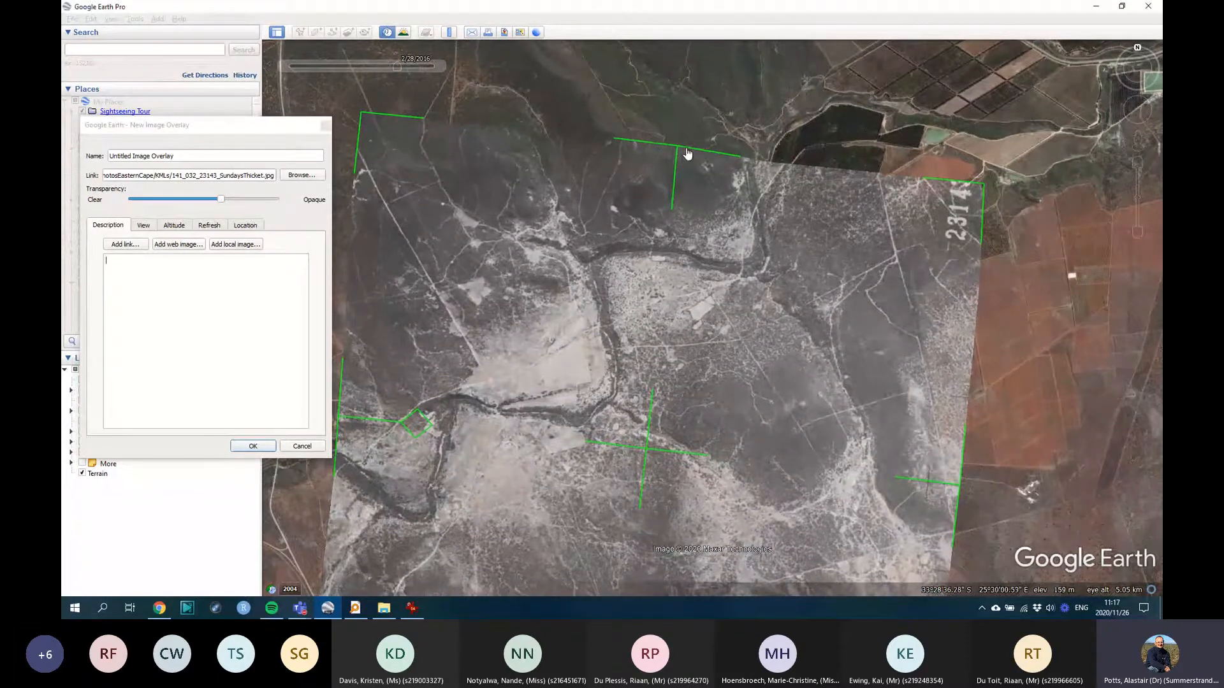
Step: Pull the overlay's west edge slightly inward to fit the western river bends and roads
left_click_drag(352, 467, 520, 424)
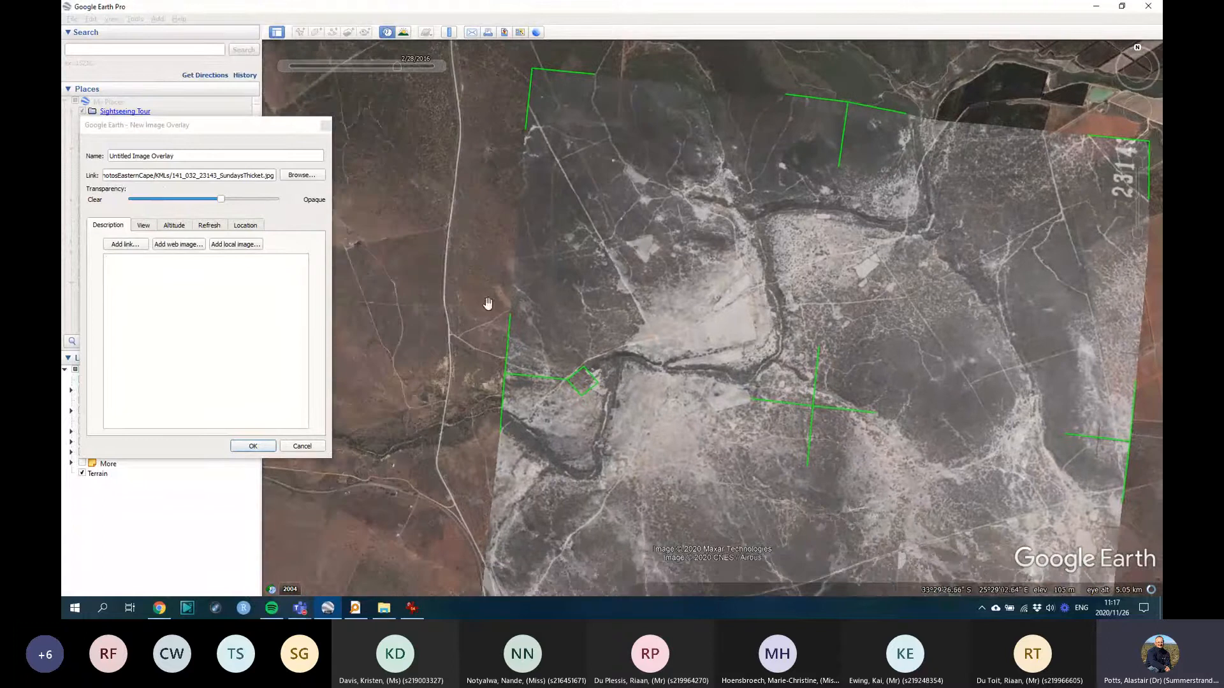
left_click(219, 198)
mouse_move(222, 203)
left_mouse_down()
mouse_move(118, 202)
mouse_move(248, 202)
mouse_move(224, 200)
left_mouse_up()
left_click_drag(505, 375, 511, 375)
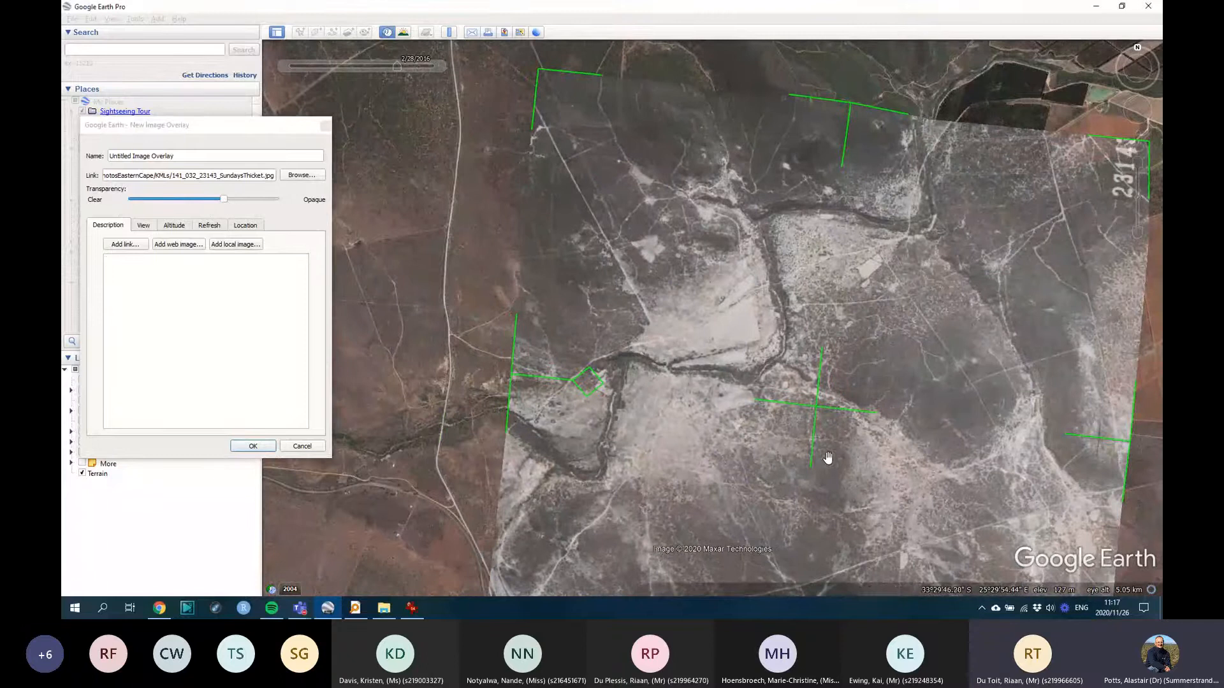
Step: Make the overlay fully opaque and save it to the saved places
scroll(827, 446, "down", 3)
left_click_drag(1034, 454, 948, 318)
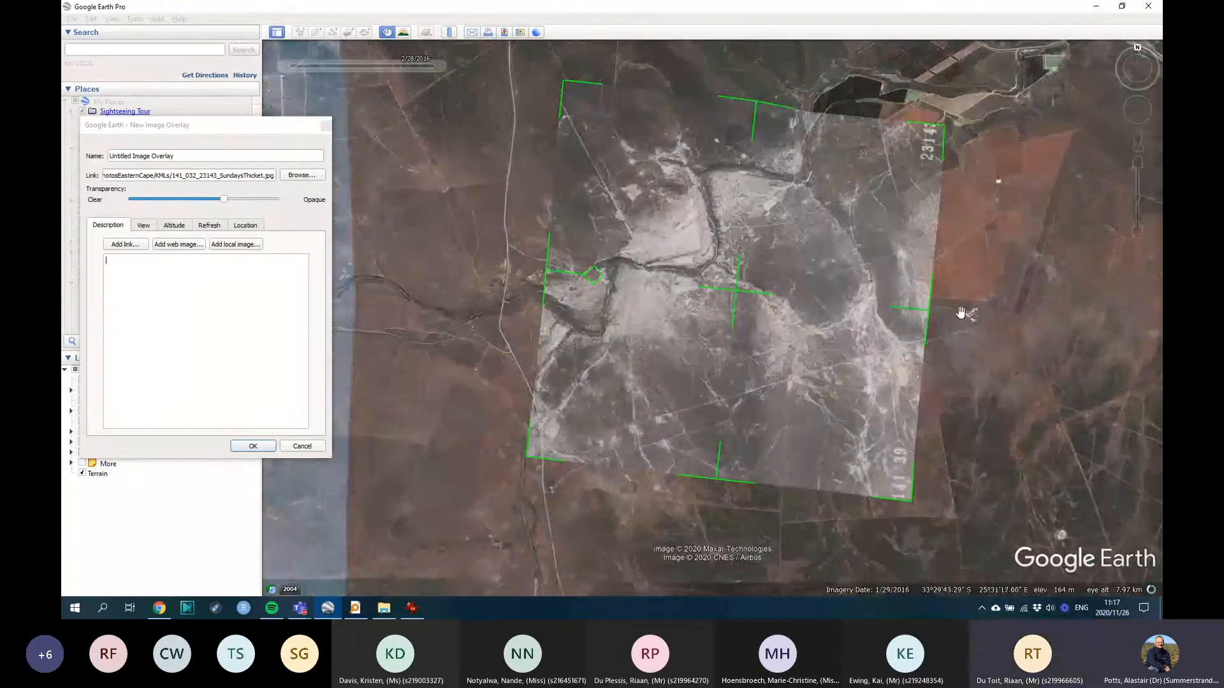
left_click_drag(208, 195, 371, 210)
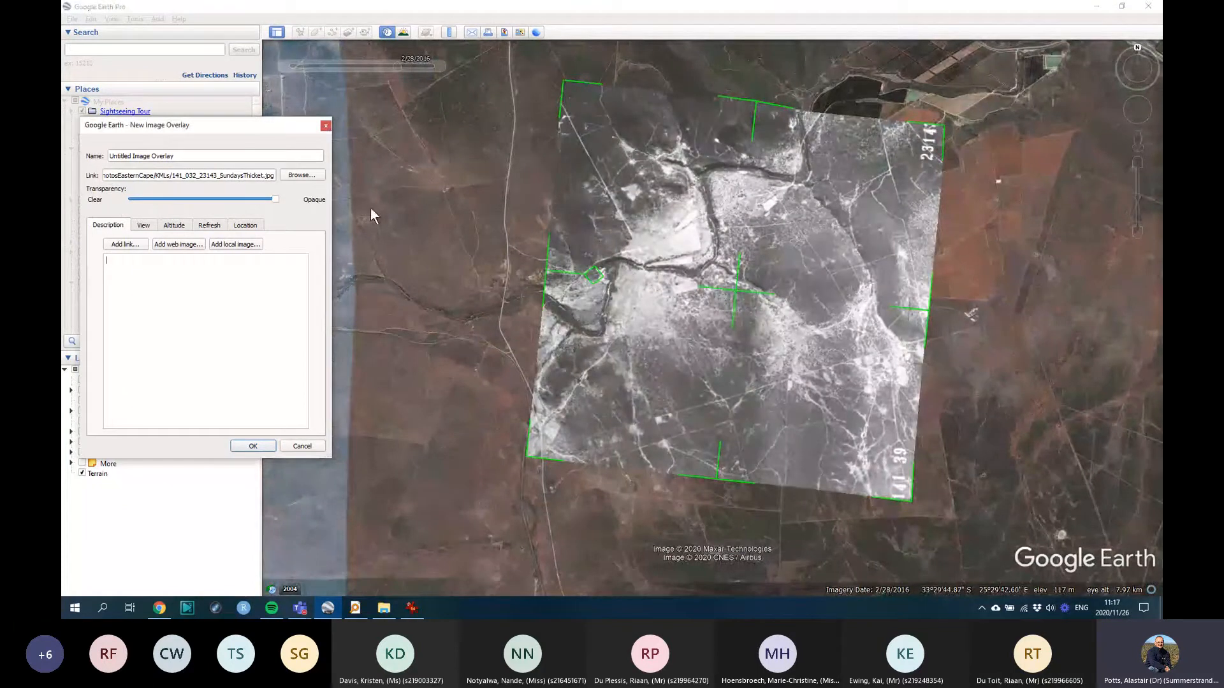
left_click(252, 445)
Step: Toggle the saved image overlay's visibility repeatedly to compare the historical photo with the current imagery, leaving it shown
left_click(81, 327)
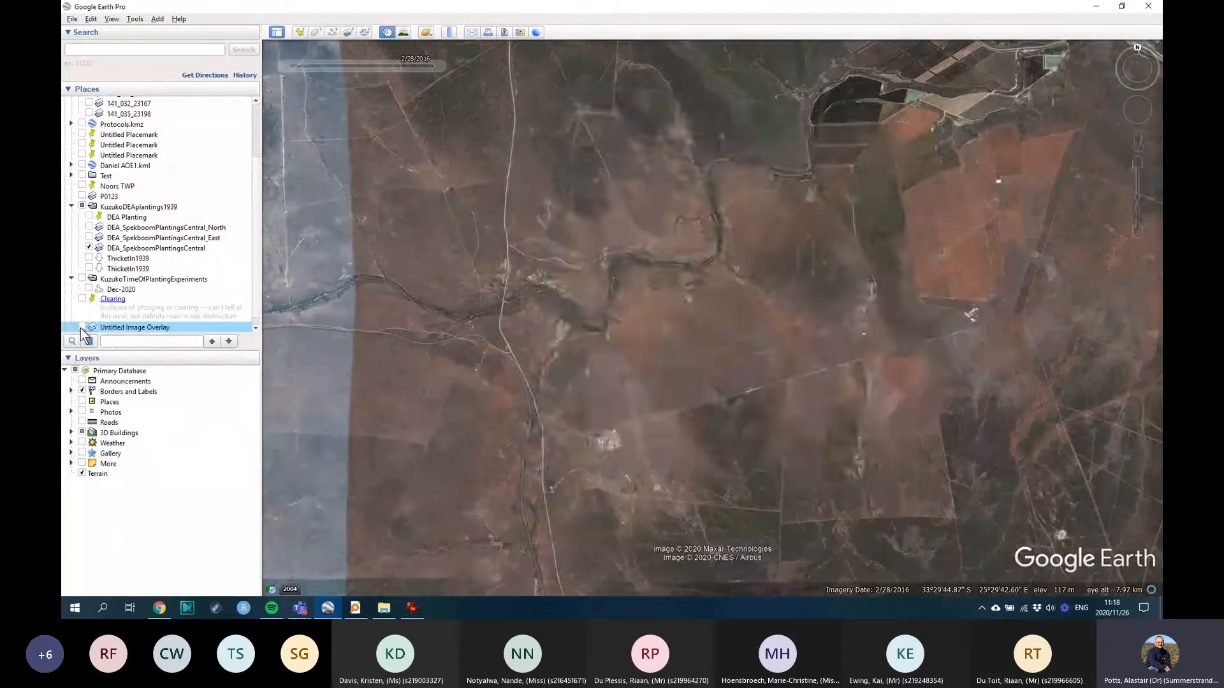
left_click(82, 327)
left_click(81, 327)
left_click(81, 327)
left_click(81, 327)
left_click(82, 327)
left_click(82, 327)
left_click(81, 327)
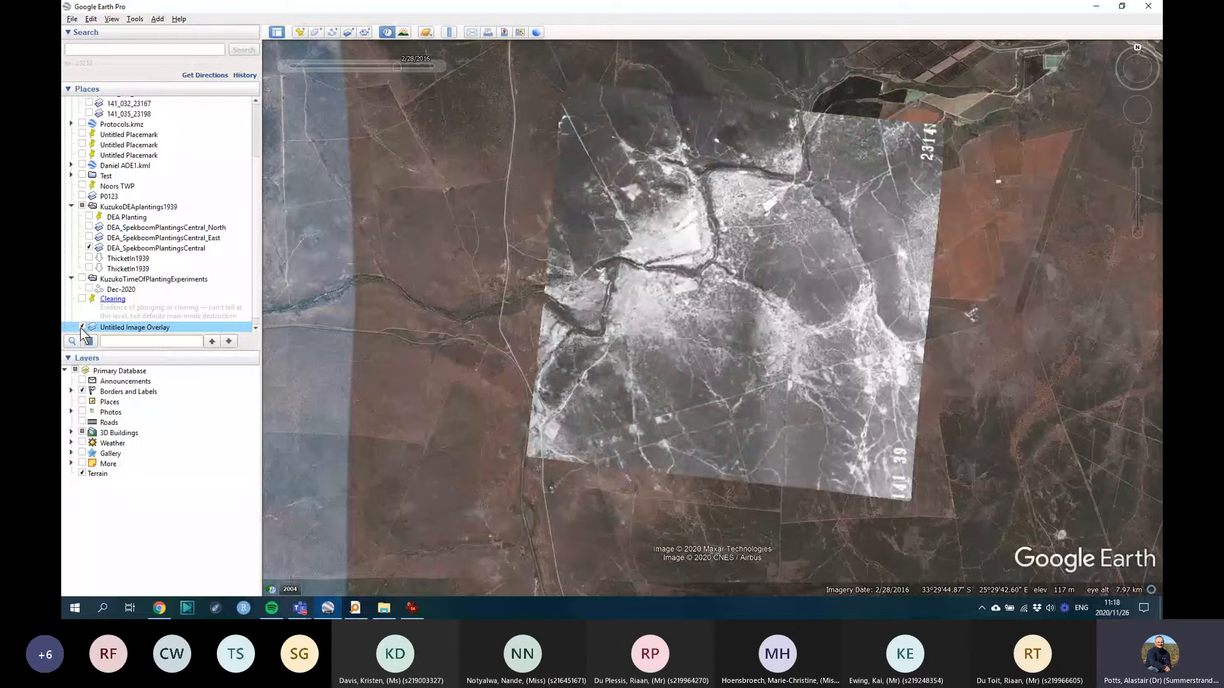
left_click(82, 327)
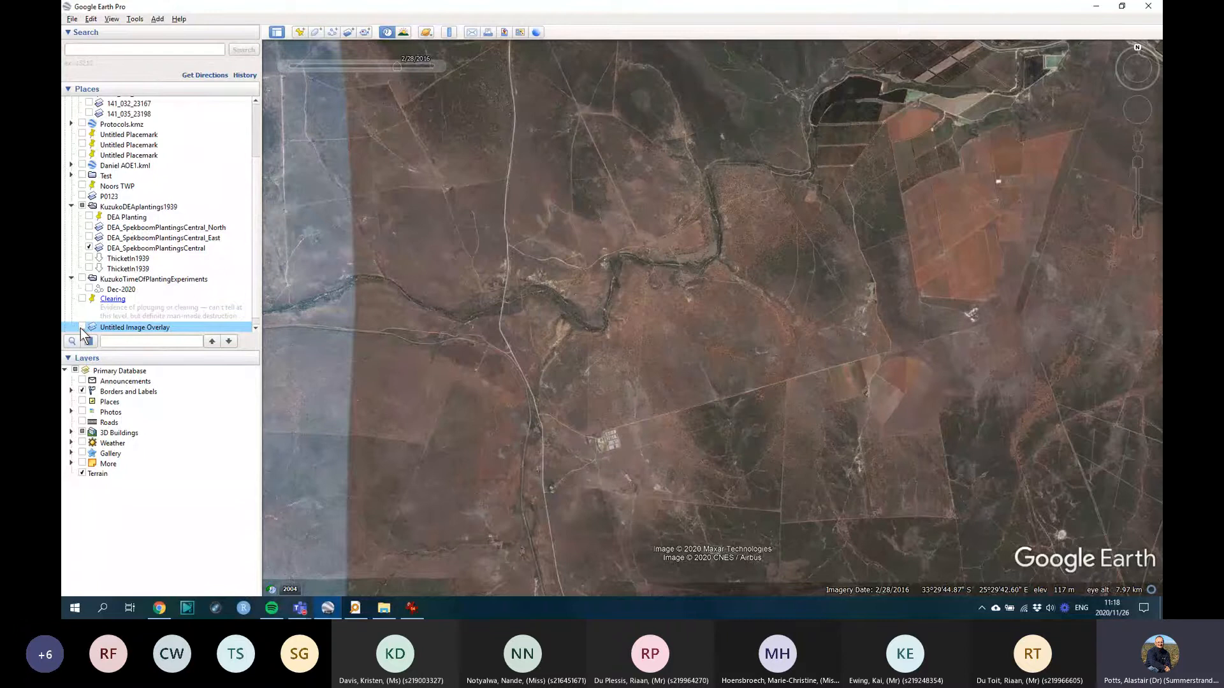
left_click(82, 327)
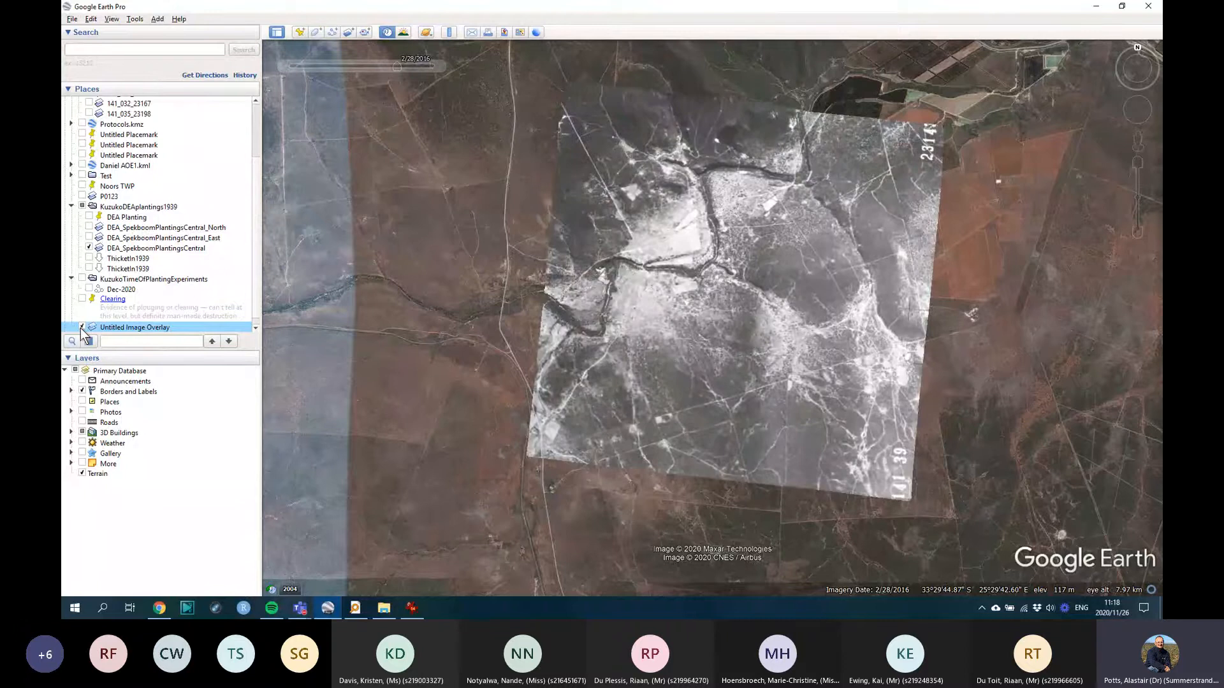
Step: Hide the image overlay and enter Street View on the north-south road west of the river bends
scroll(677, 281, "up", 4)
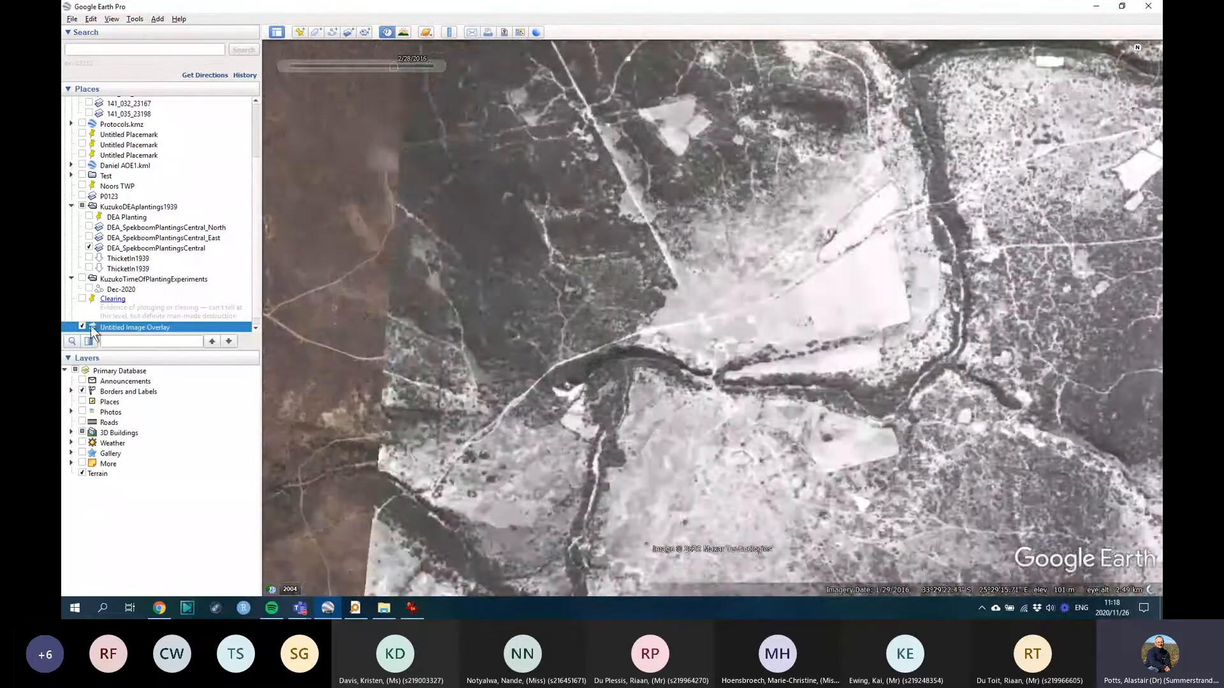
left_click(82, 326)
scroll(429, 246, "down", 1)
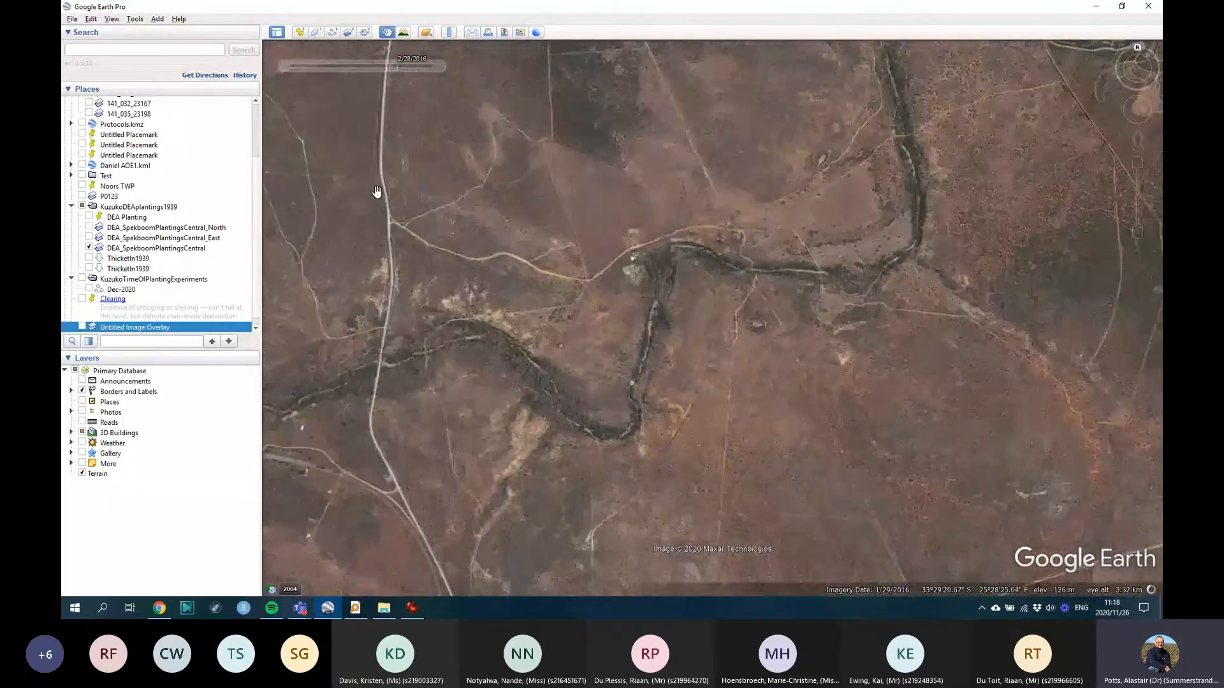
left_click_drag(376, 191, 421, 270)
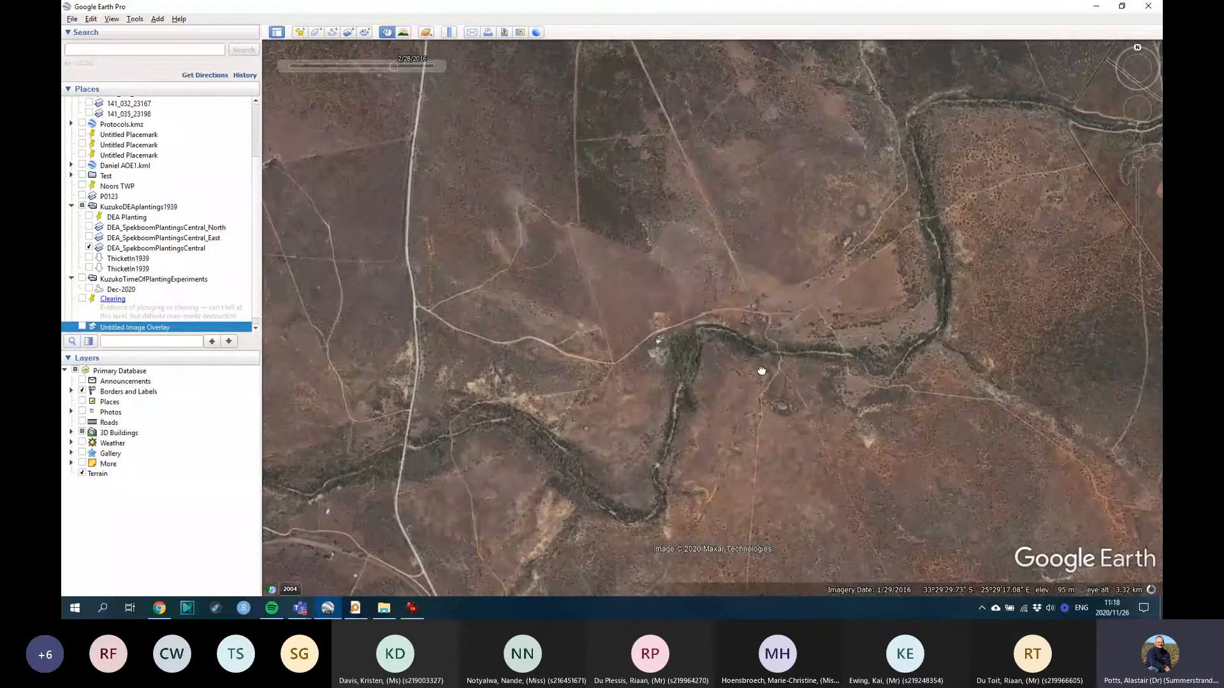
mouse_move(762, 371)
left_mouse_down()
mouse_move(774, 401)
mouse_move(754, 362)
left_mouse_up()
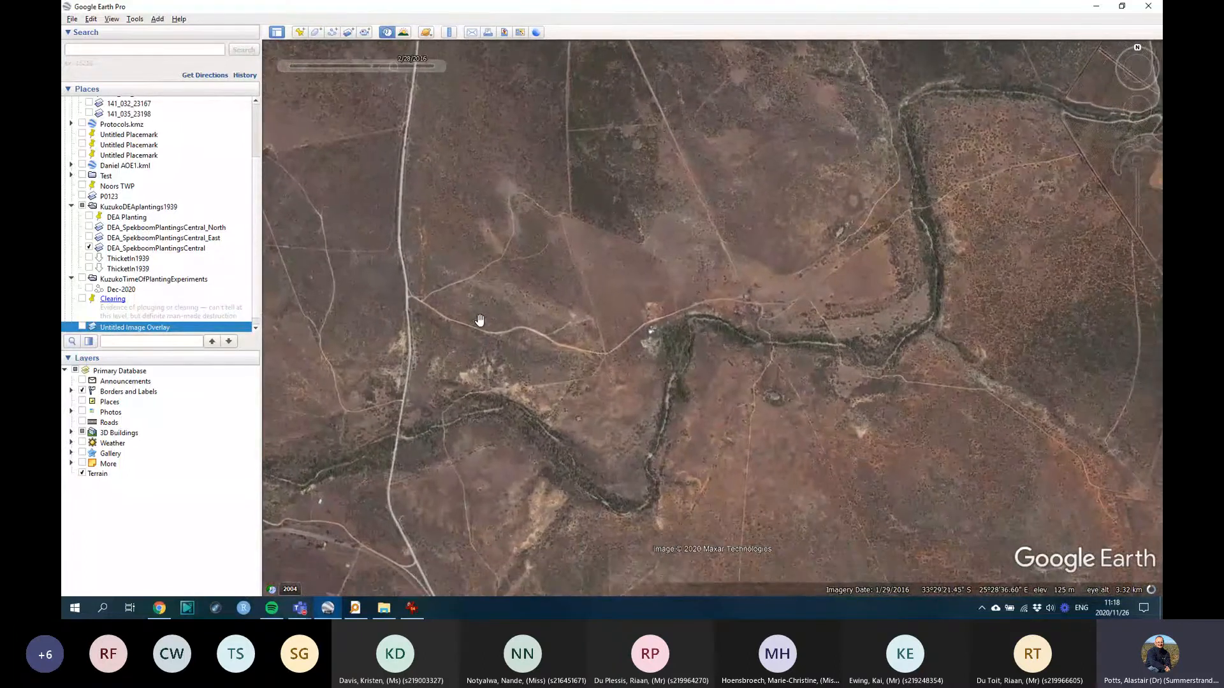
left_click_drag(439, 293, 490, 291)
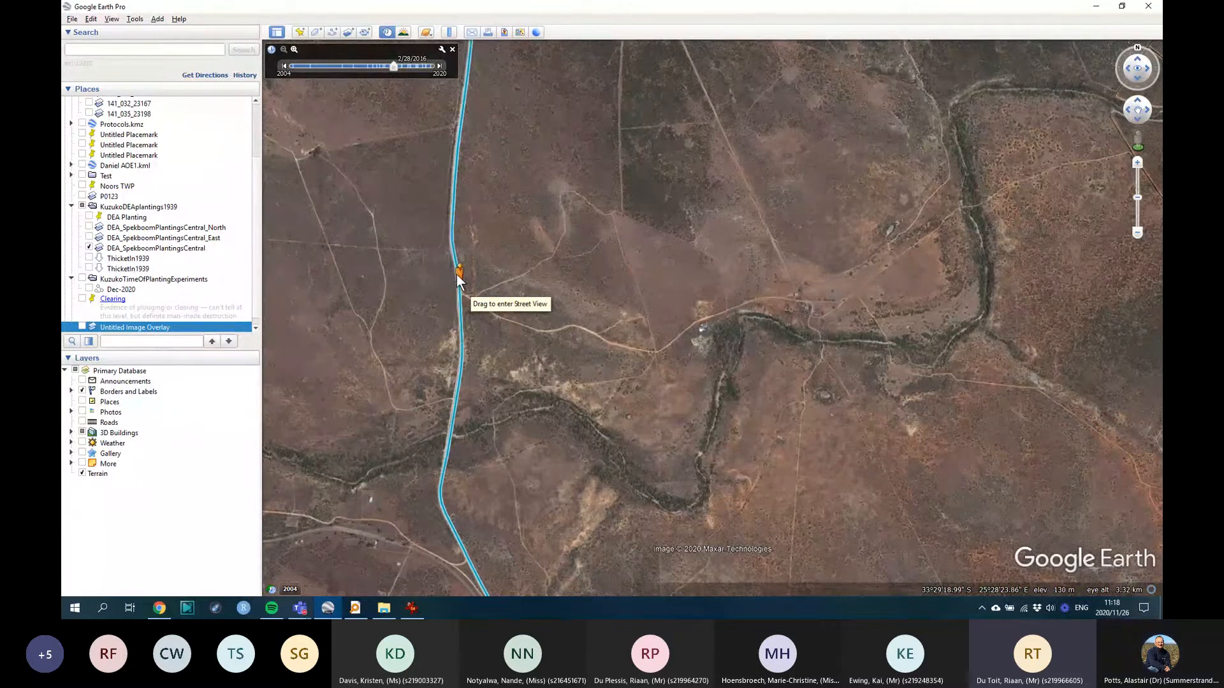
left_click_drag(455, 305, 457, 306)
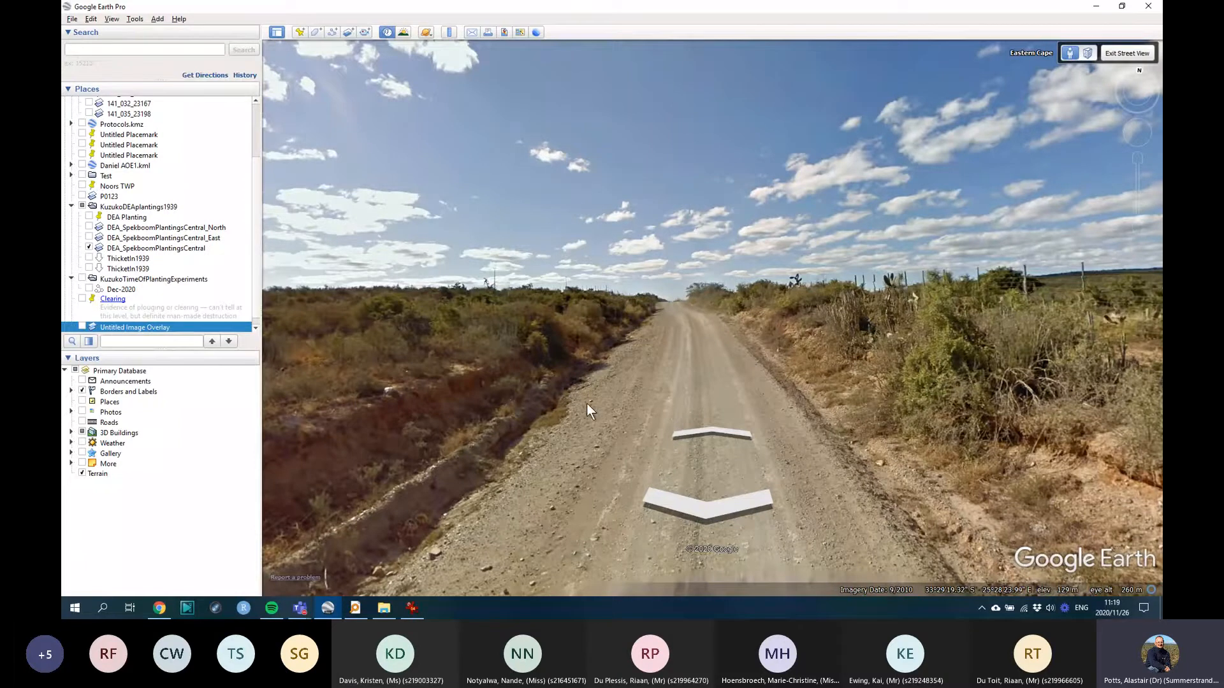
Step: Look all the way around in Street View to examine the vegetation on both sides of the gravel road
left_click_drag(1090, 311, 579, 299)
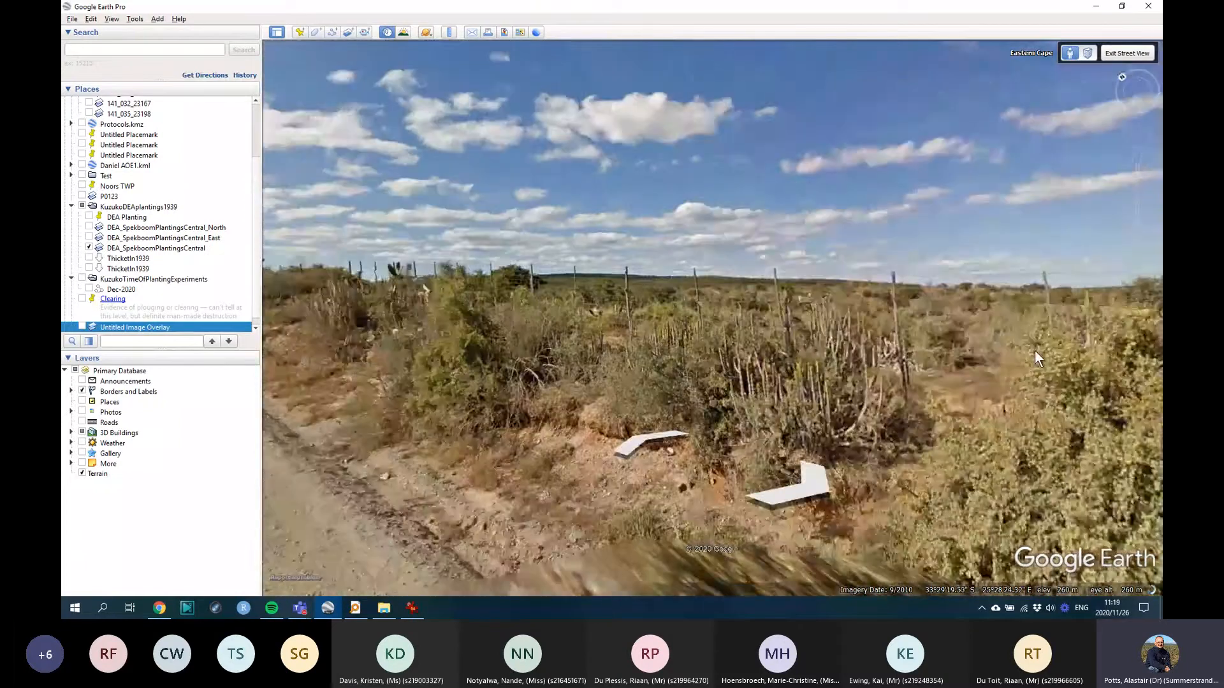
left_click_drag(1035, 350, 616, 310)
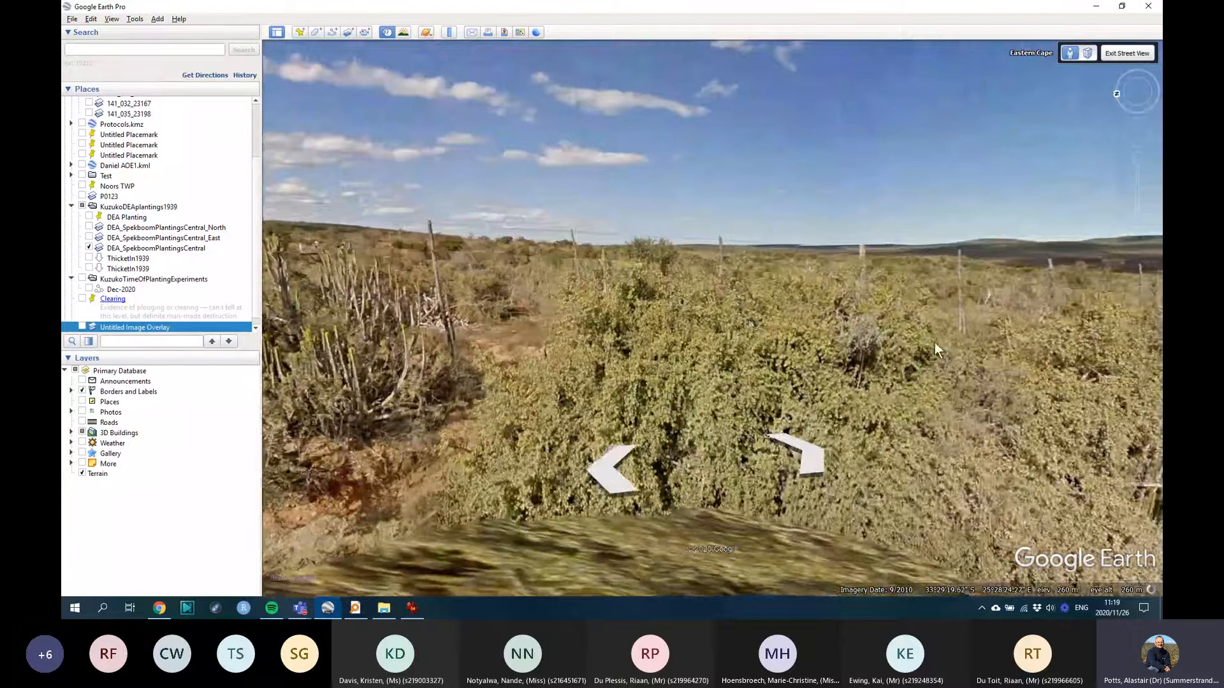
left_click_drag(934, 342, 538, 408)
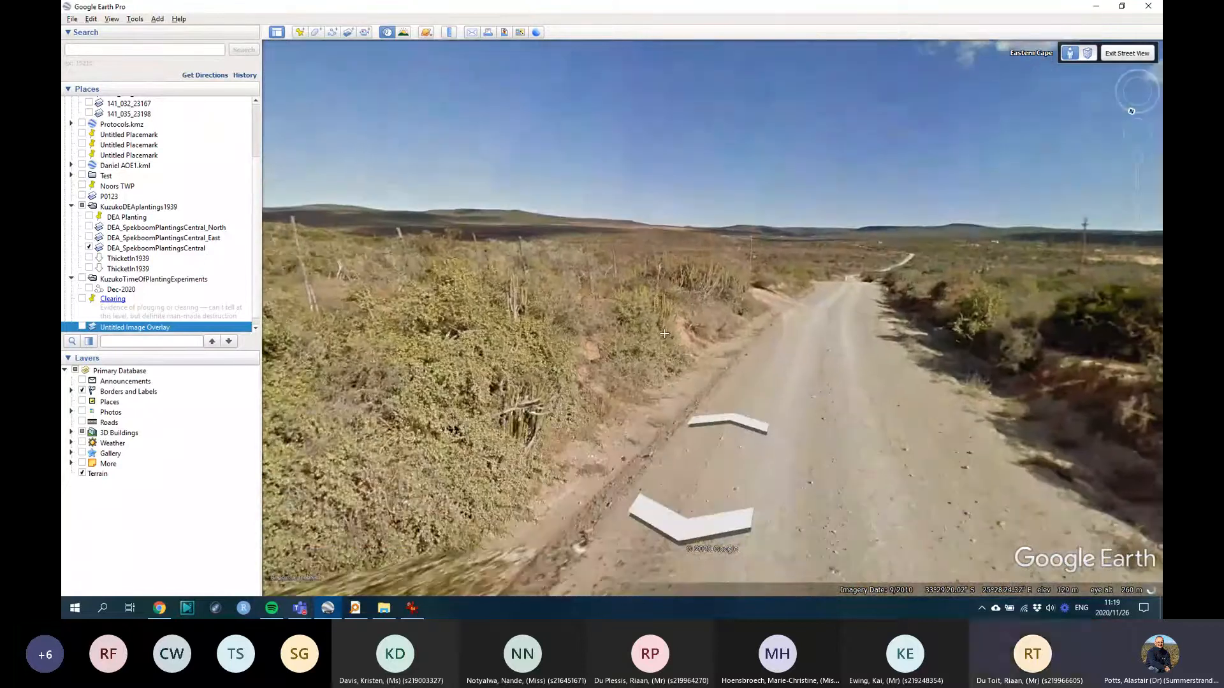
left_click_drag(839, 325, 640, 295)
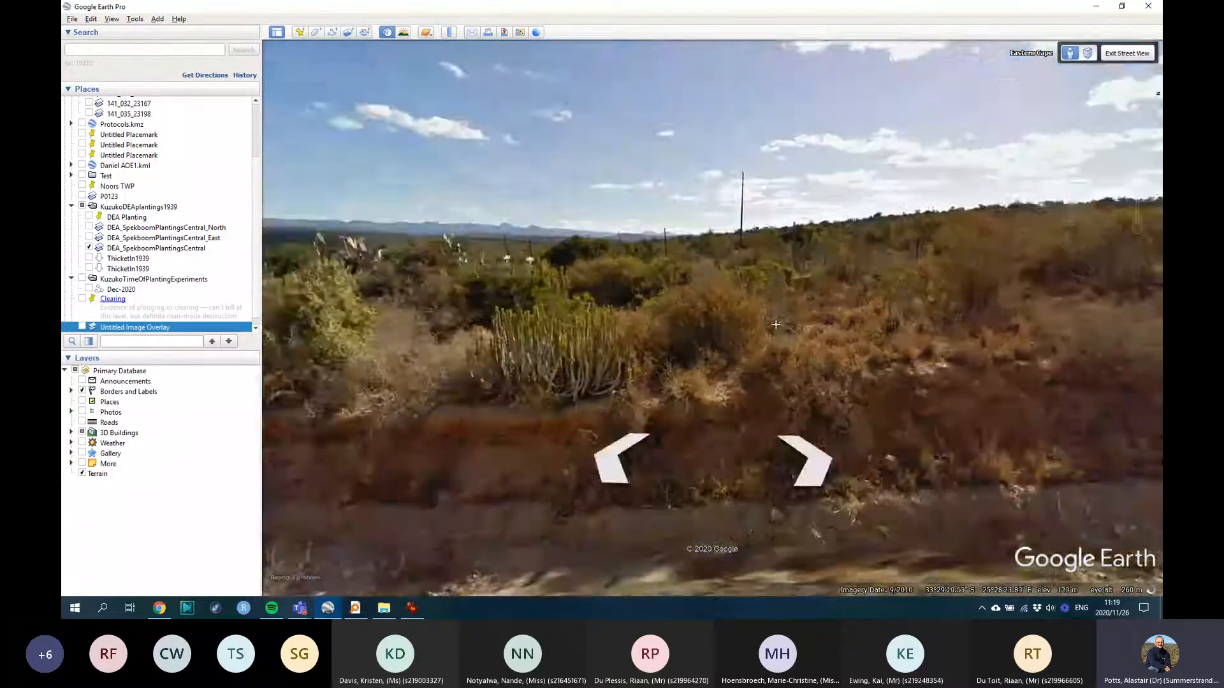
double_click(941, 251)
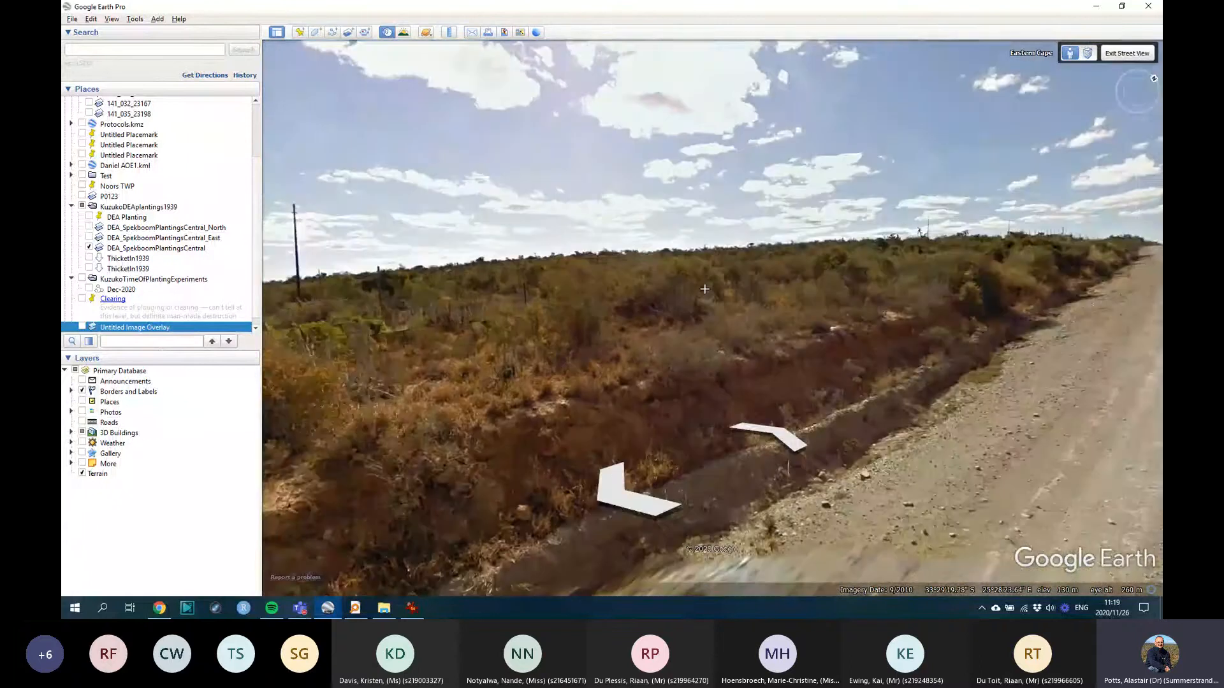
left_click_drag(704, 289, 675, 273)
double_click(802, 254)
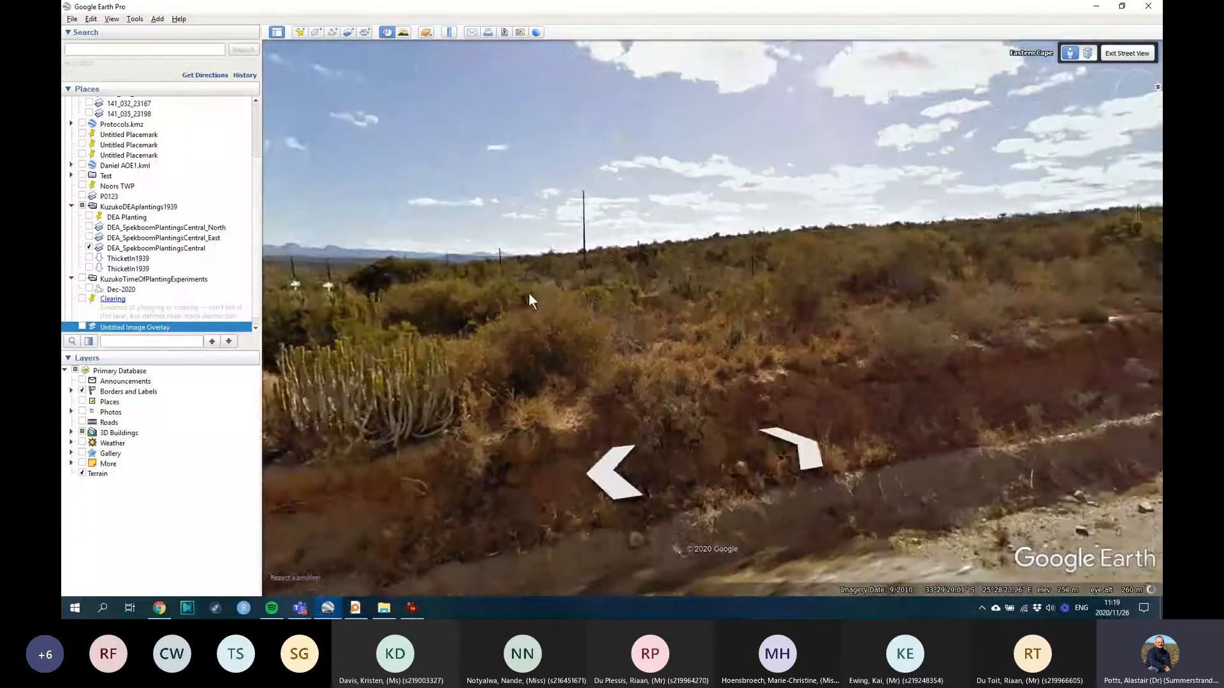
left_click_drag(702, 395, 808, 259)
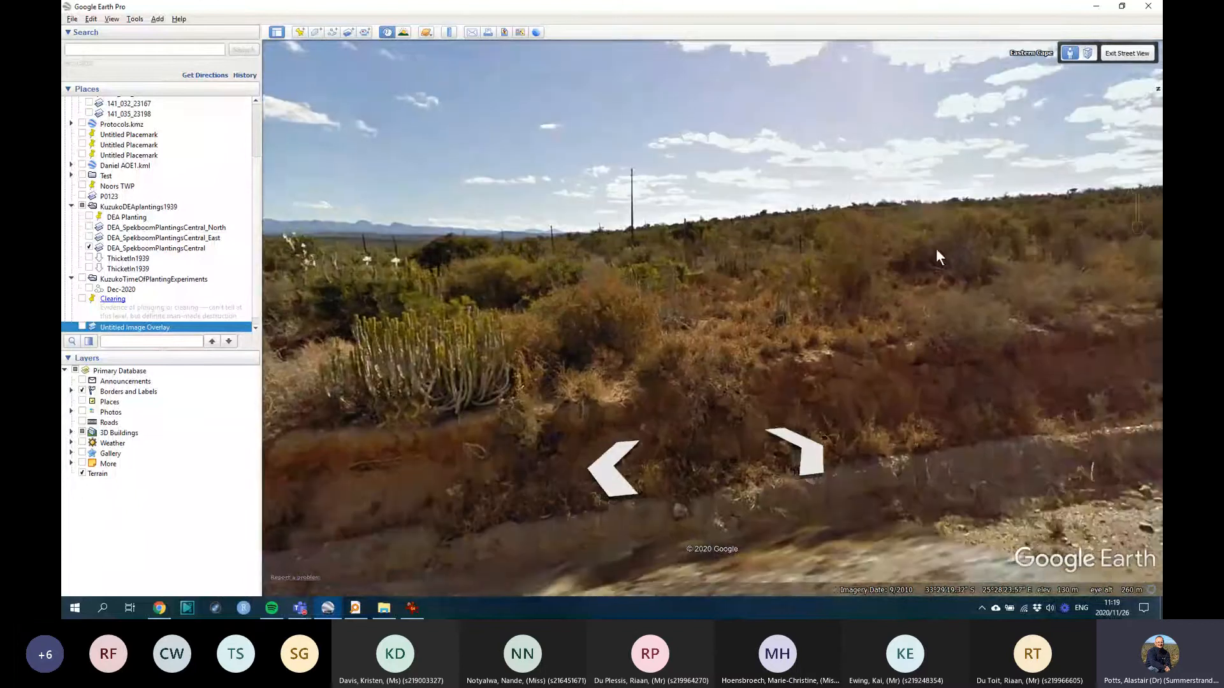
Step: Turn back to the east roadside in Street View and examine the dense shrubs and the vegetation beyond the fence
left_click_drag(1096, 250, 753, 262)
left_click_drag(1059, 252, 610, 266)
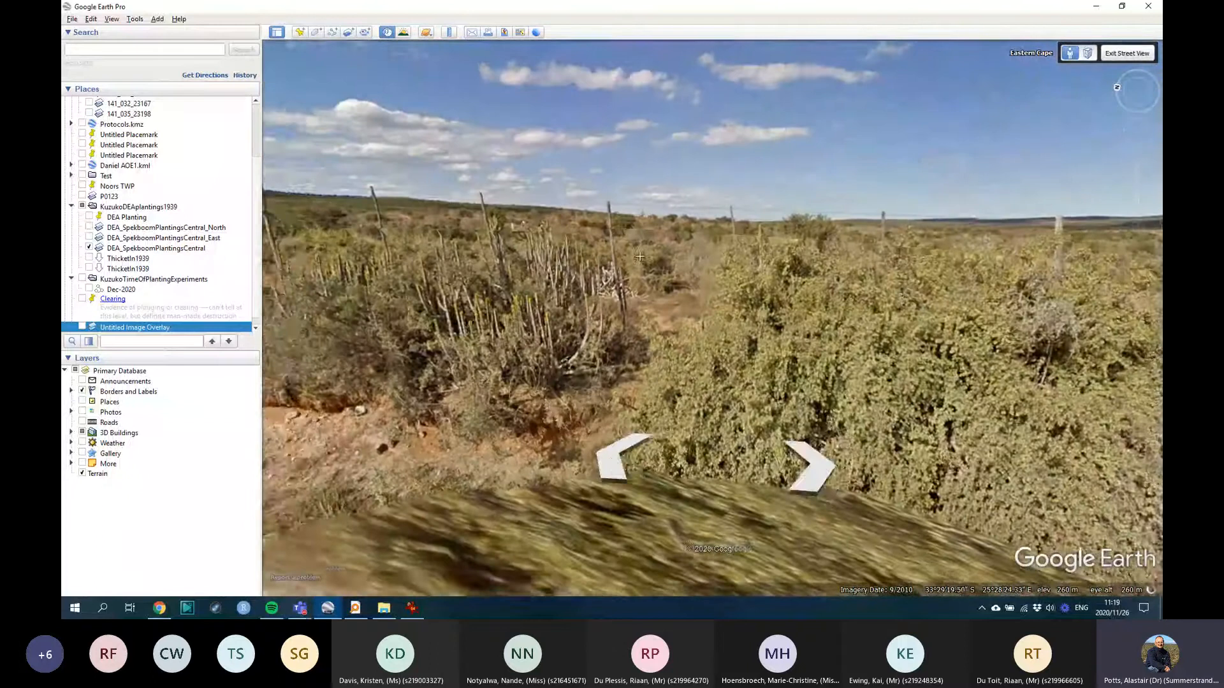
left_click_drag(902, 291, 644, 284)
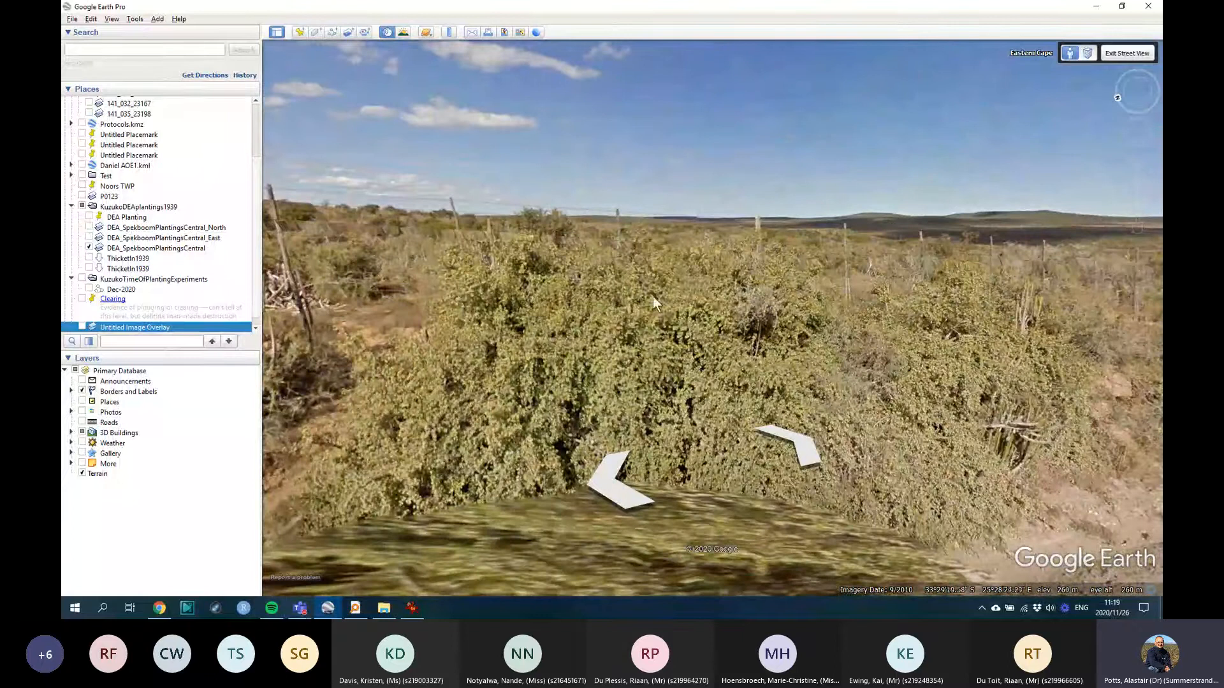
left_click_drag(1008, 273, 923, 255)
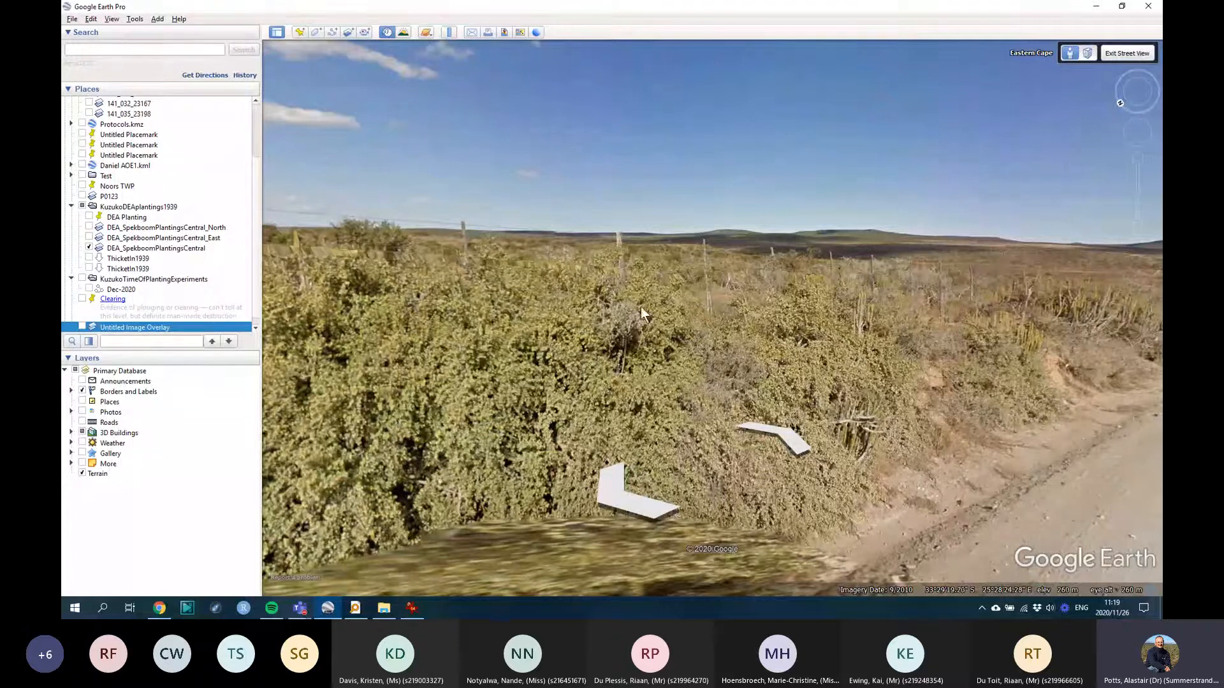
left_click_drag(626, 306, 772, 304)
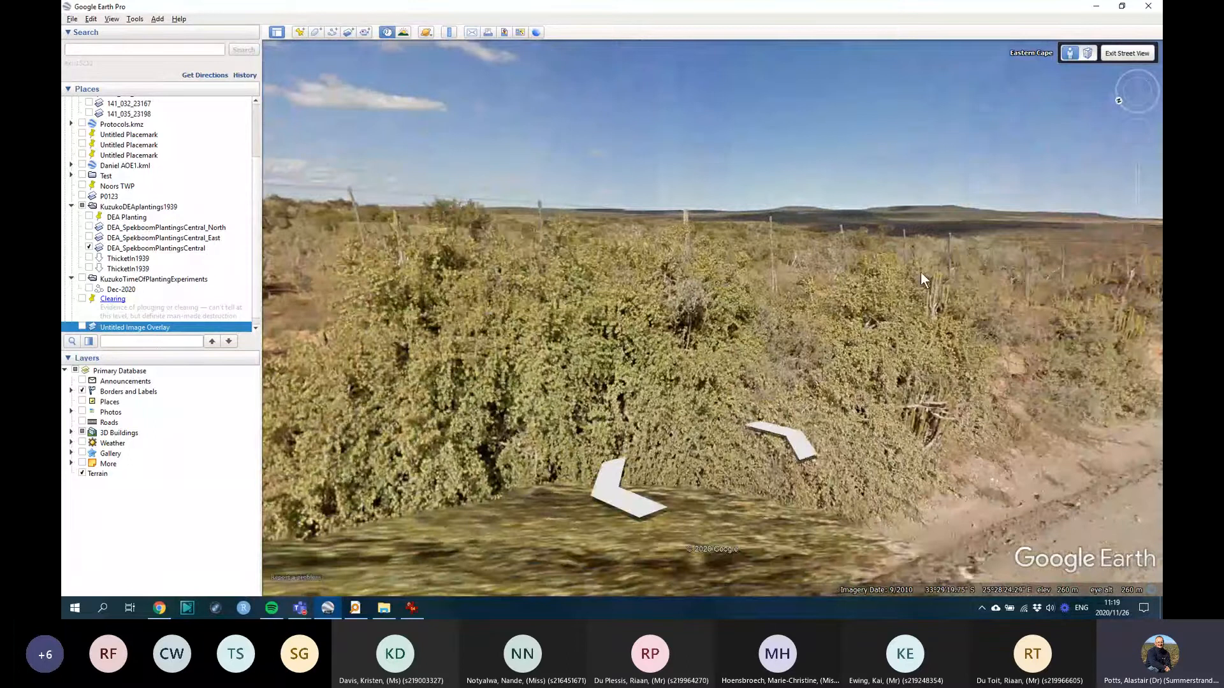
double_click(920, 271)
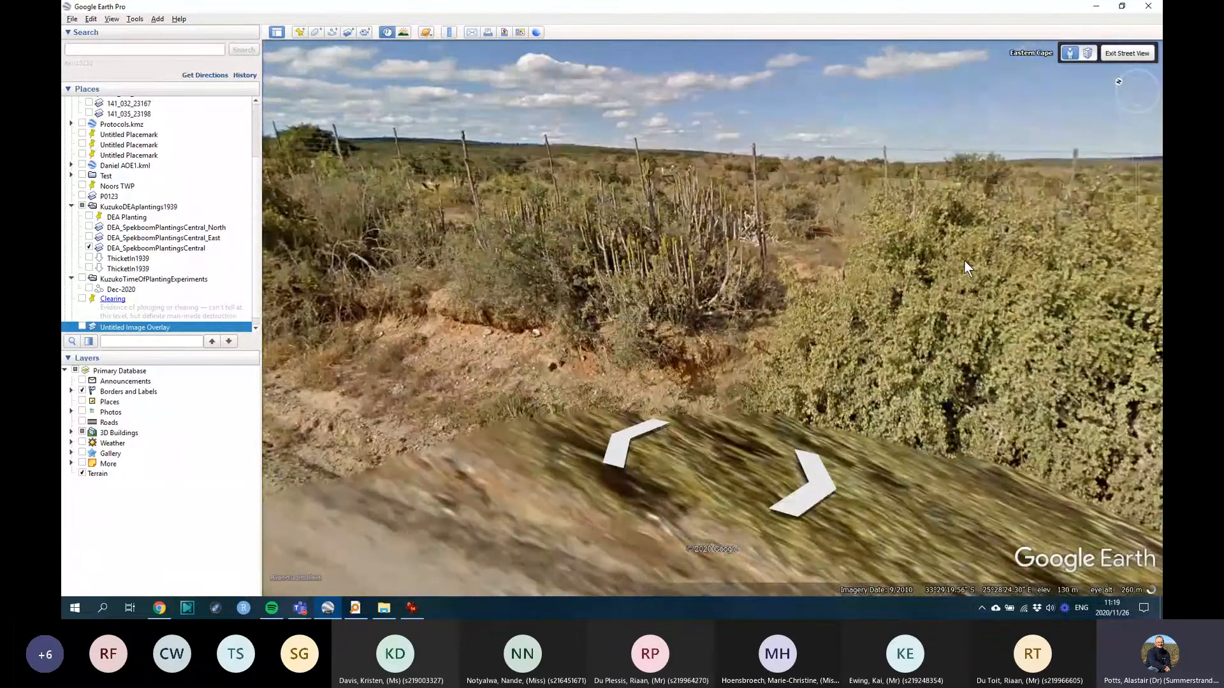
Step: Exit Street View after a last look along the roadside and restore a top-down, north-up view of the Sunland and Addo area
left_click_drag(965, 261, 801, 286)
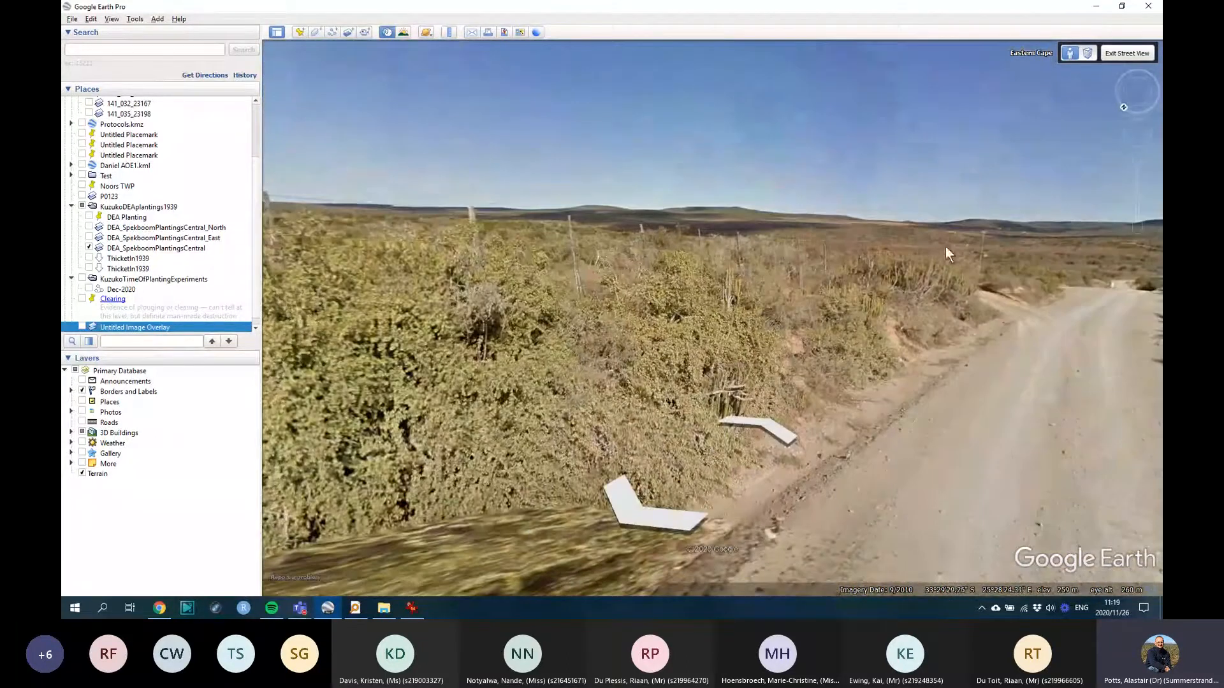
left_click_drag(859, 272, 1058, 262)
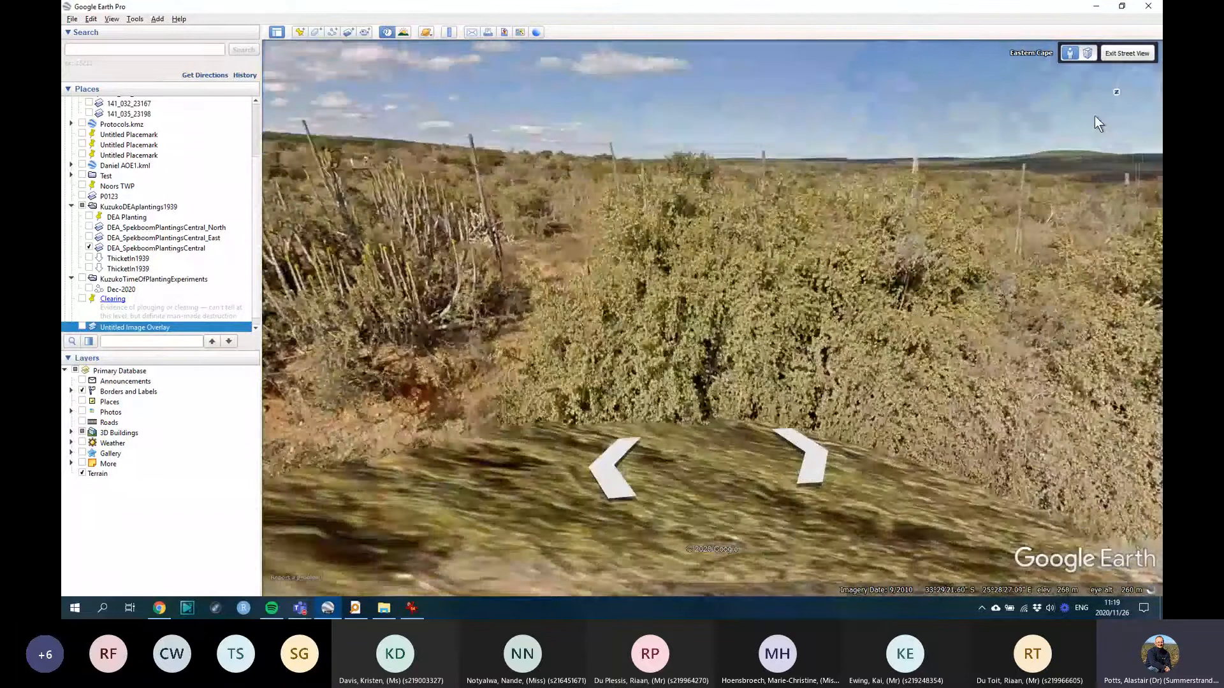
left_click(1127, 54)
scroll(940, 203, "down", 10)
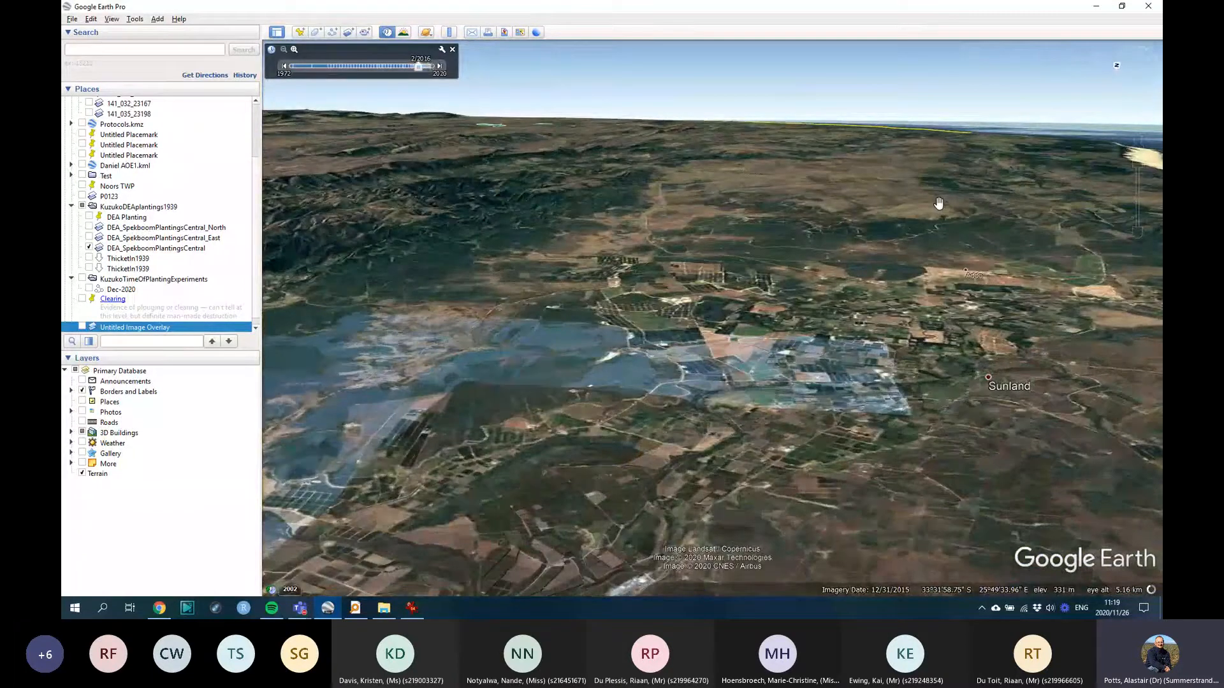
key("u")
key("n")
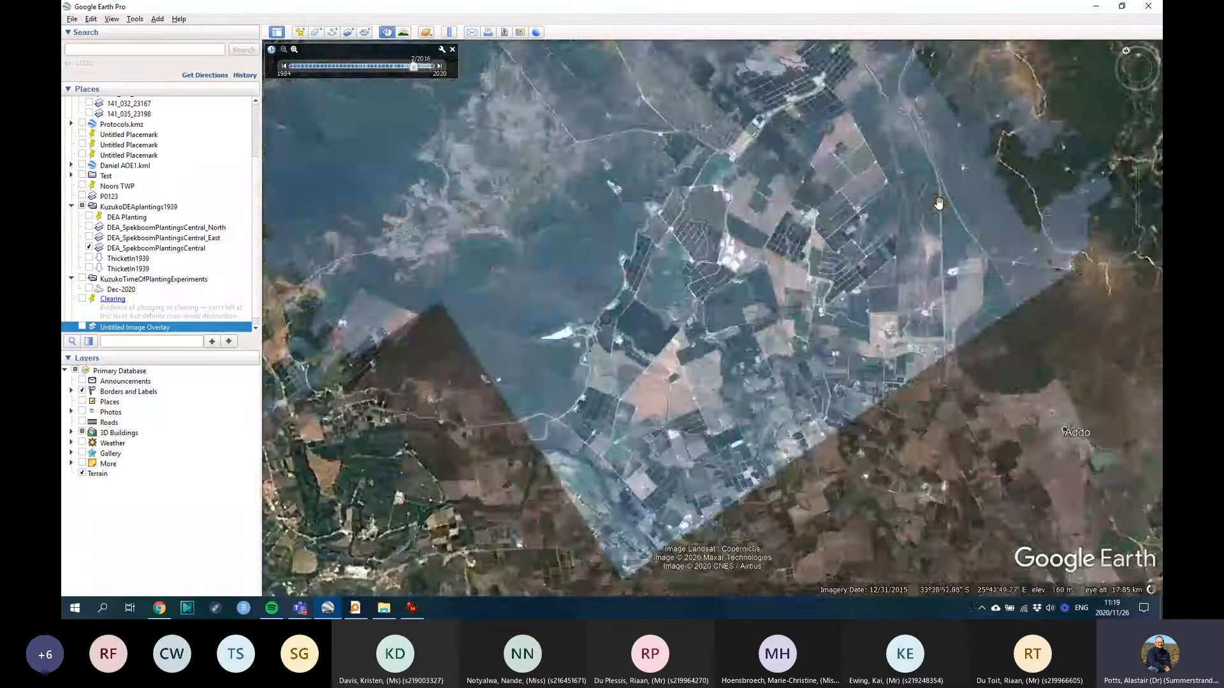
left_click_drag(727, 449, 784, 328)
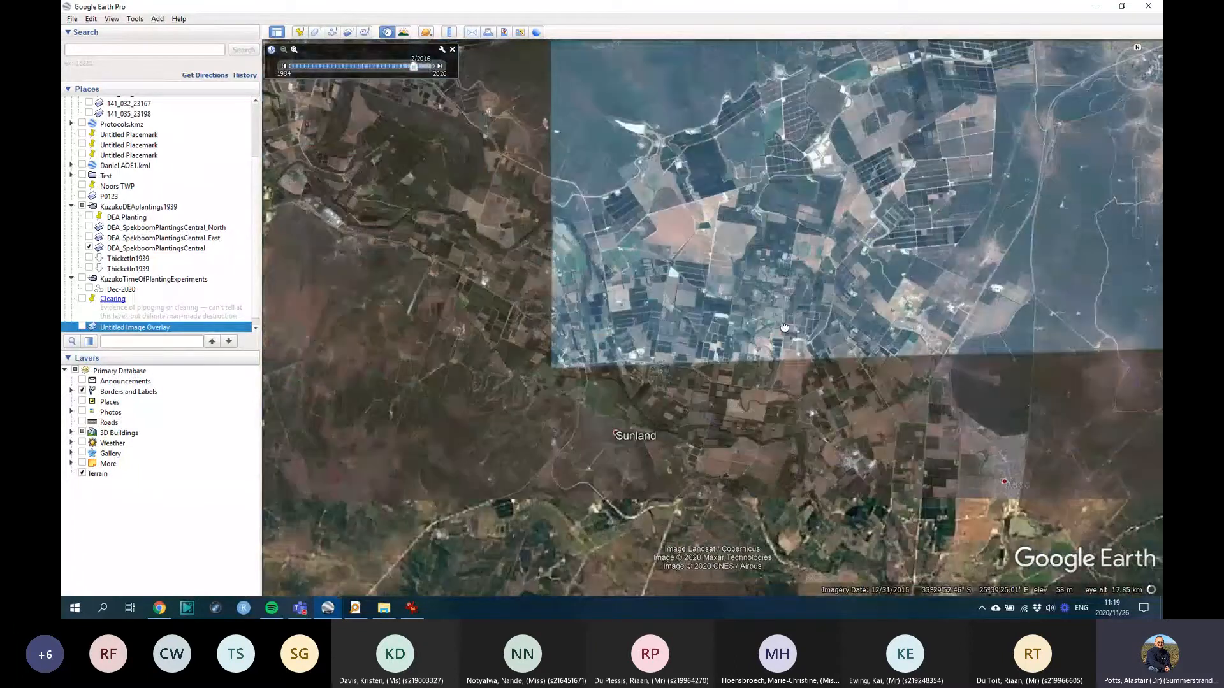
scroll(785, 327, "down", 3)
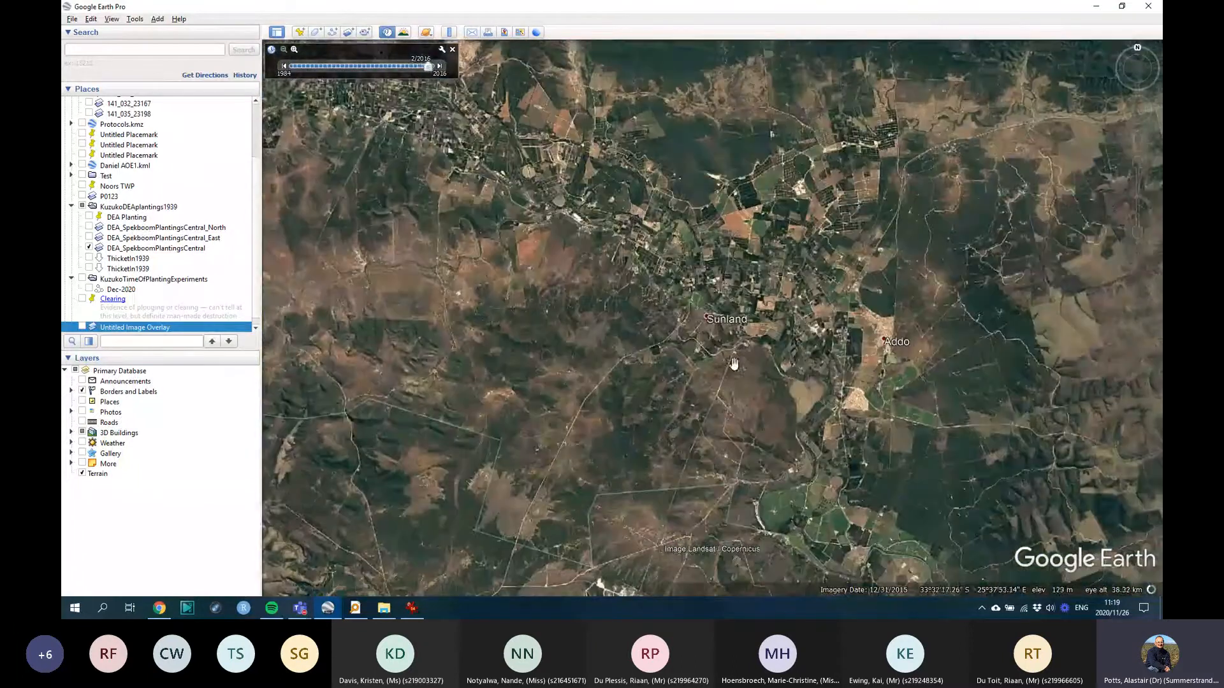
Step: Show the historical image overlay again and fly in to centre it in the view
left_click(82, 326)
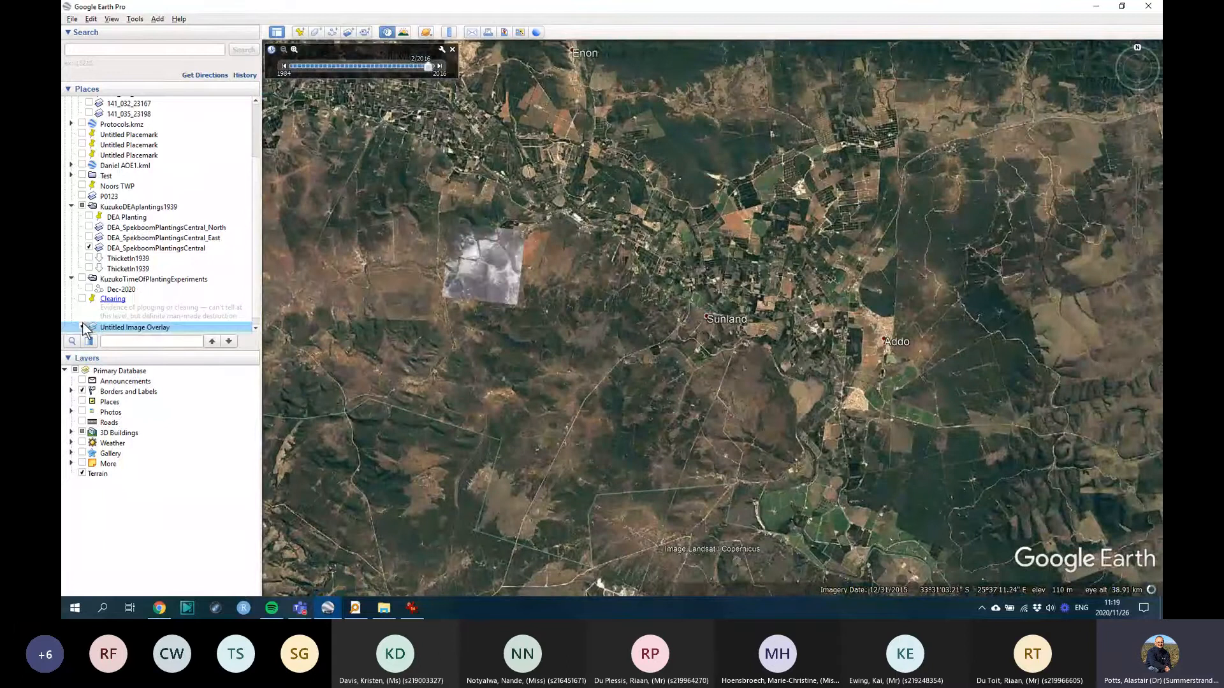
double_click(82, 326)
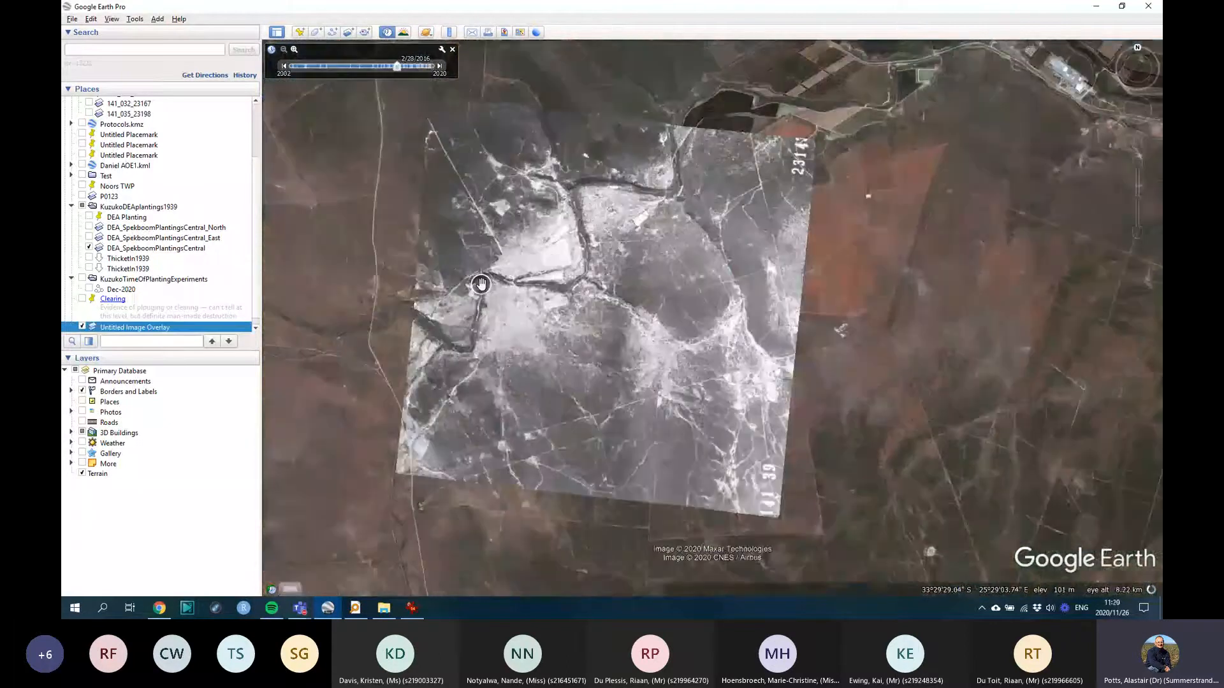
scroll(481, 284, "up", 2)
left_click_drag(543, 219, 617, 263)
scroll(472, 248, "down", 1)
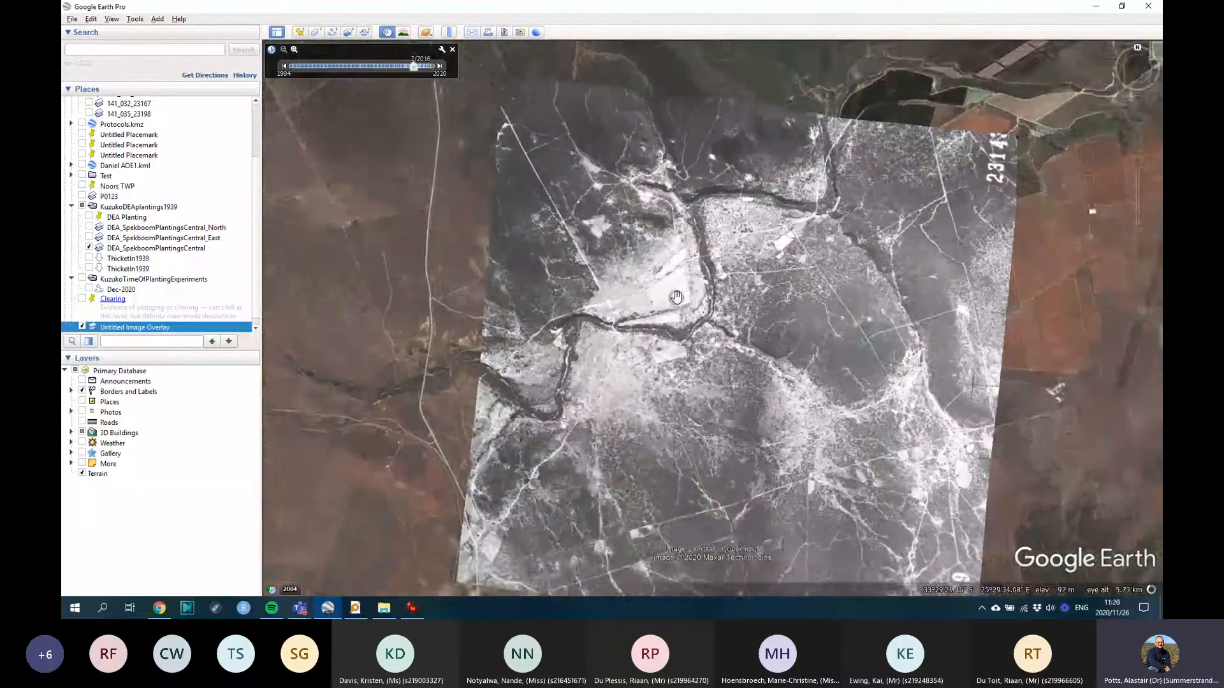
Step: Examine the overlay's western edge, comparing the historical vegetation with the current imagery beside the north-south road
scroll(481, 310, "up", 2)
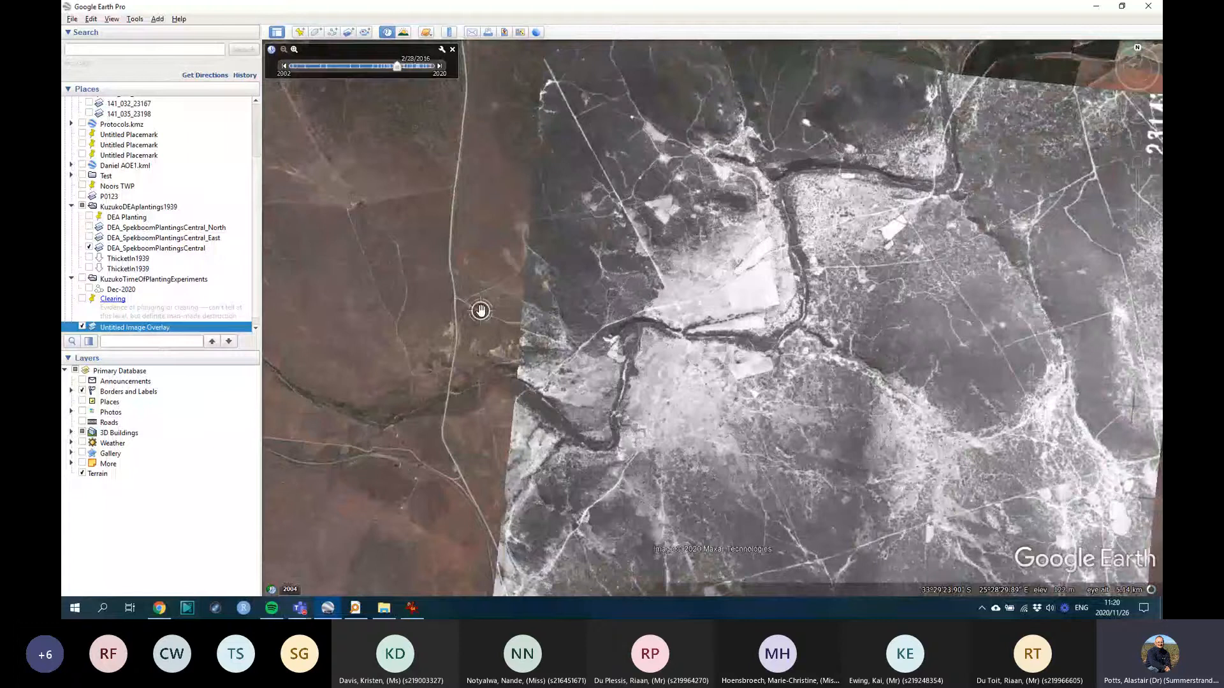
scroll(480, 310, "up", 2)
scroll(472, 251, "up", 2)
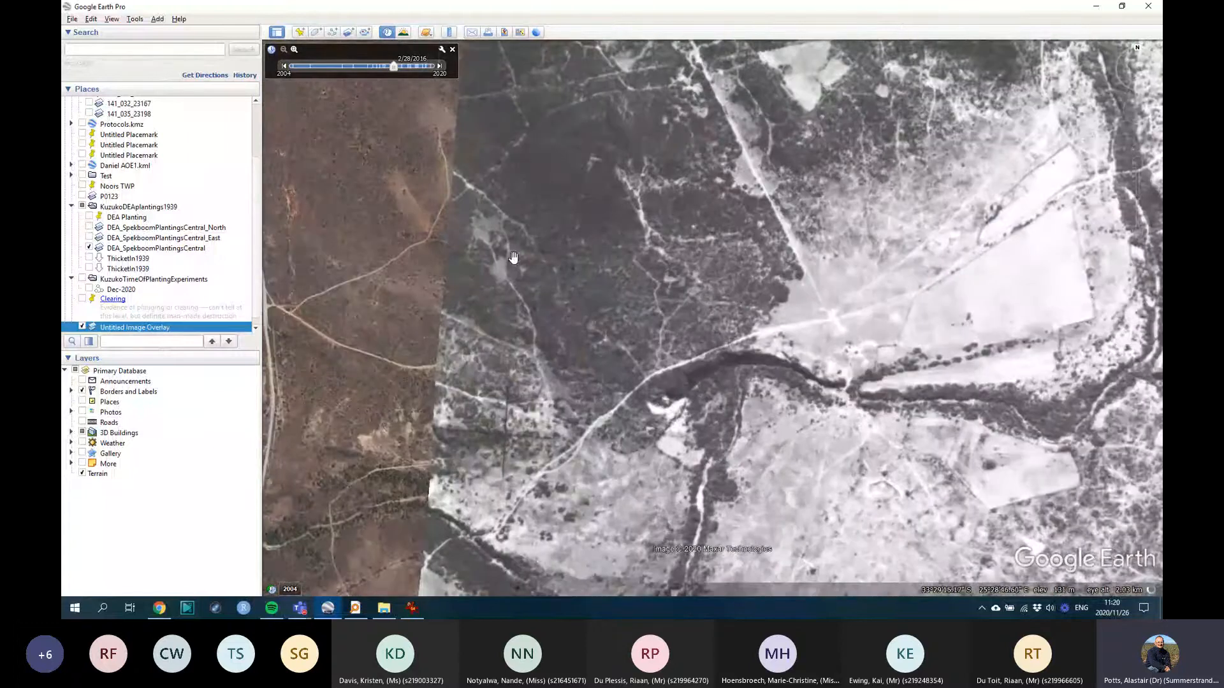
left_click_drag(640, 255, 639, 319)
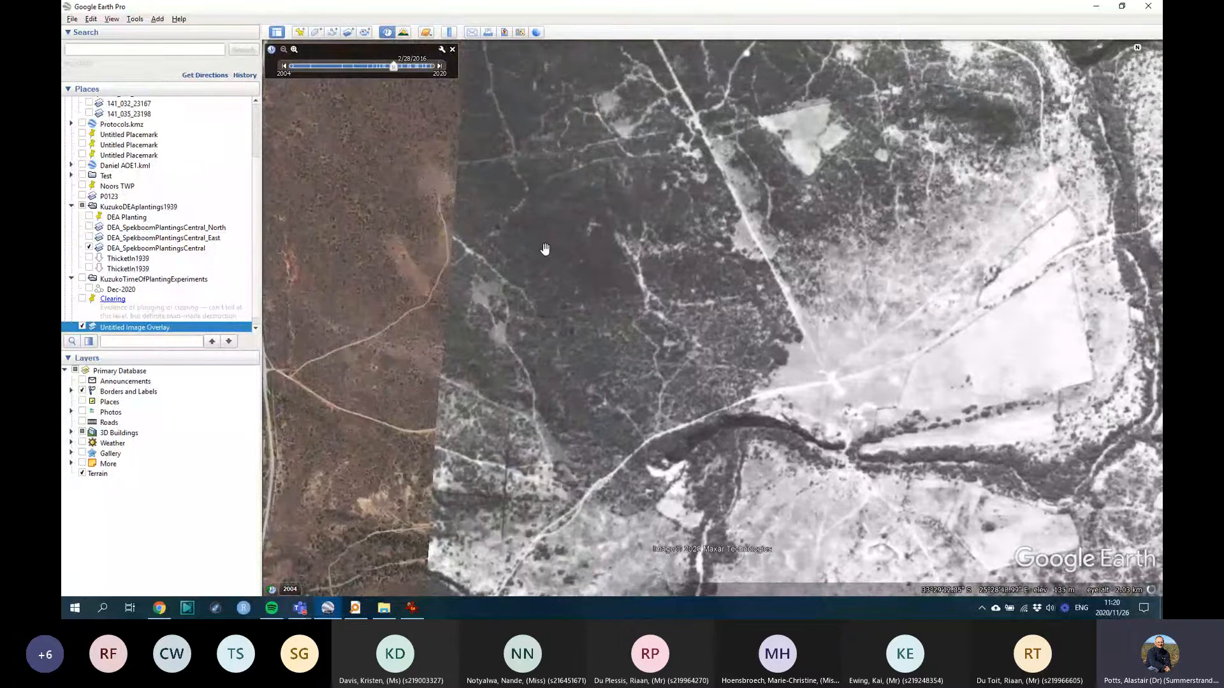
left_click_drag(391, 240, 484, 240)
scroll(560, 247, "up", 1)
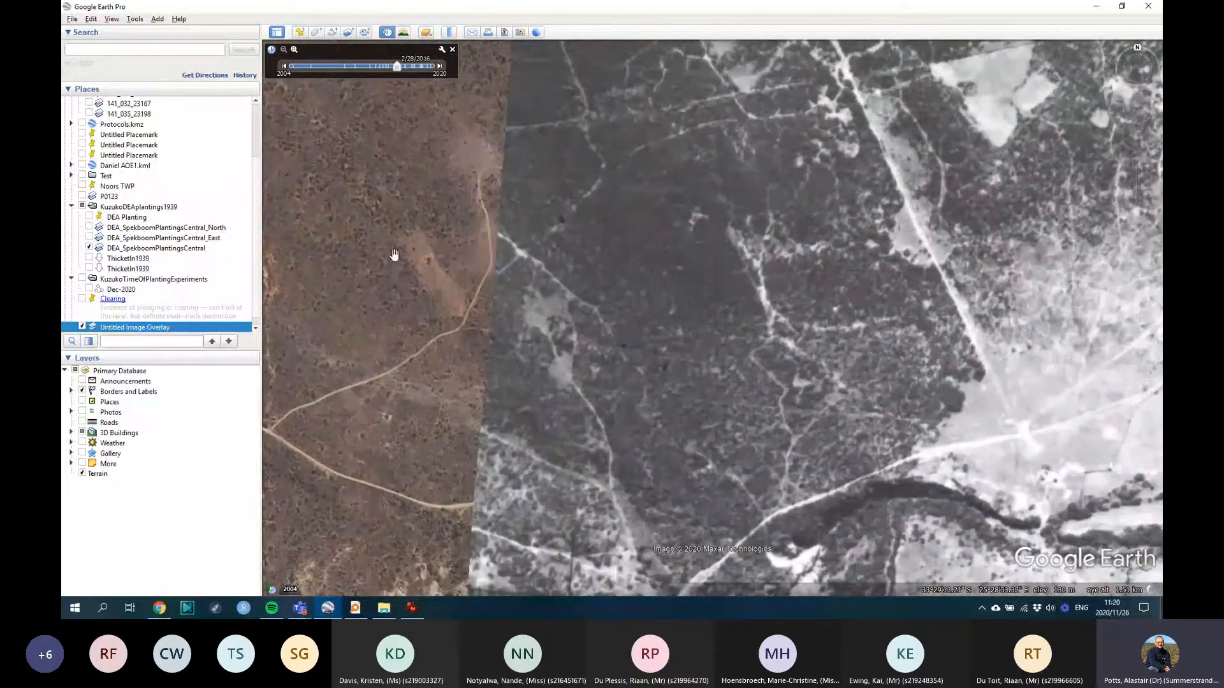
left_click_drag(396, 255, 409, 213)
left_click_drag(368, 281, 427, 275)
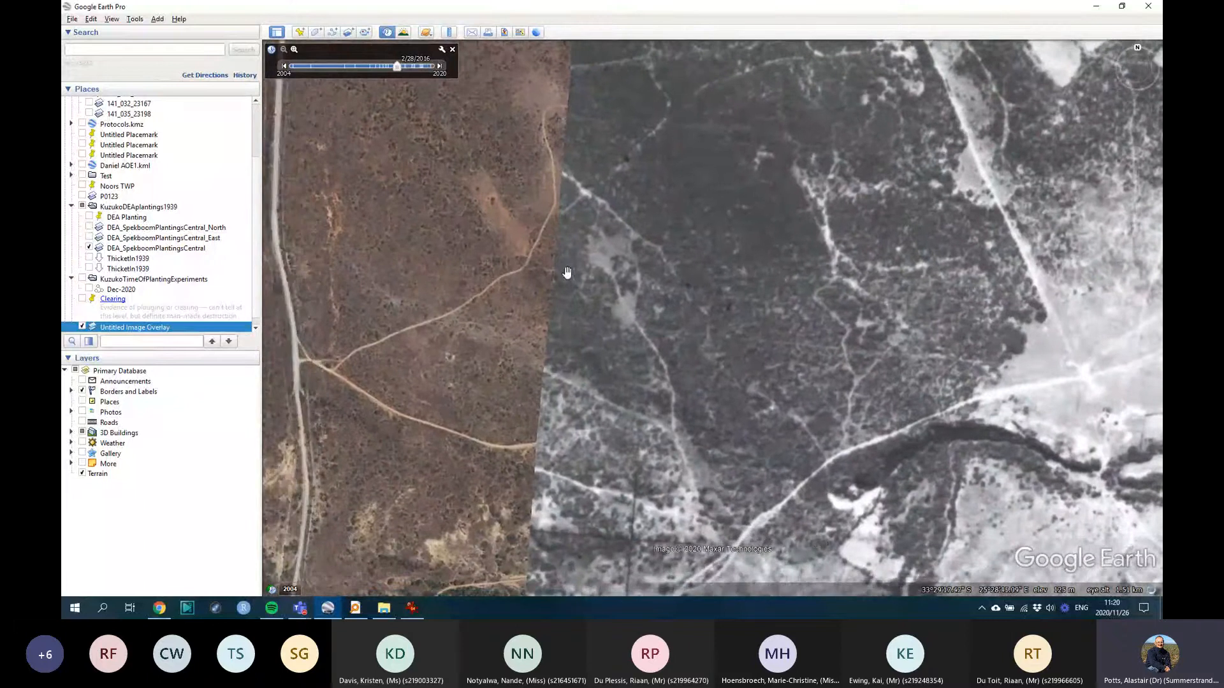
Step: Examine the historical photo along the river bends and the vegetation patterns south of them
scroll(716, 274, "down", 2)
left_click_drag(763, 281, 635, 255)
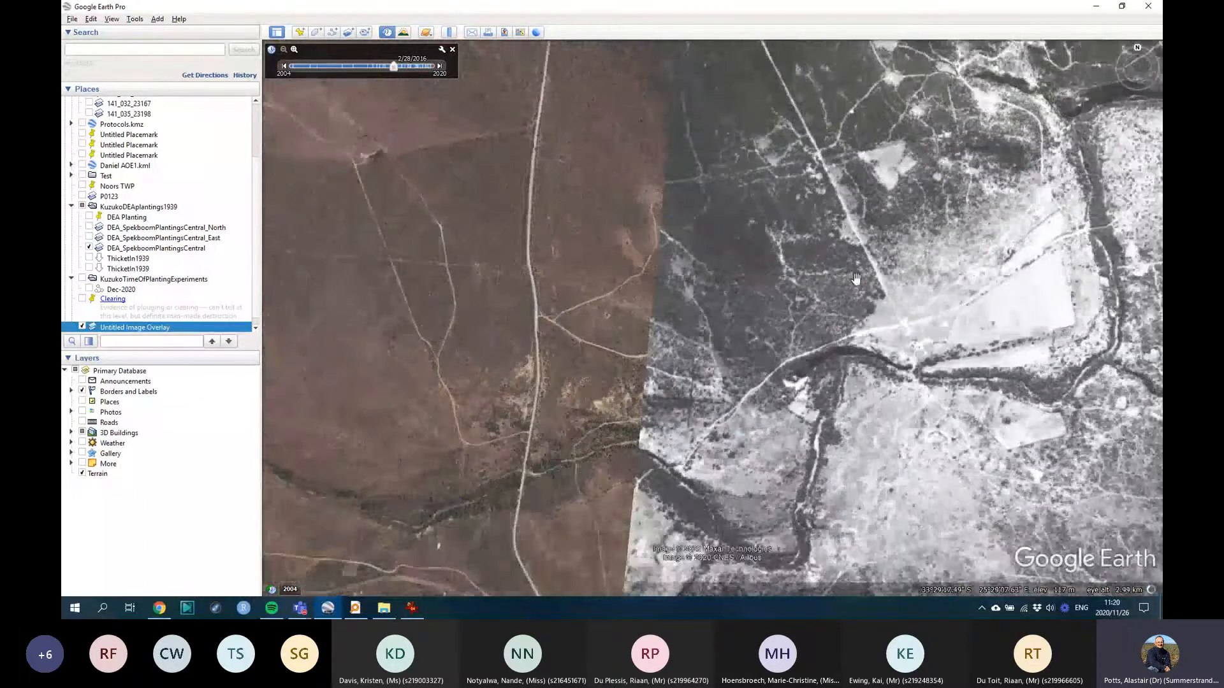
scroll(746, 421, "down", 3)
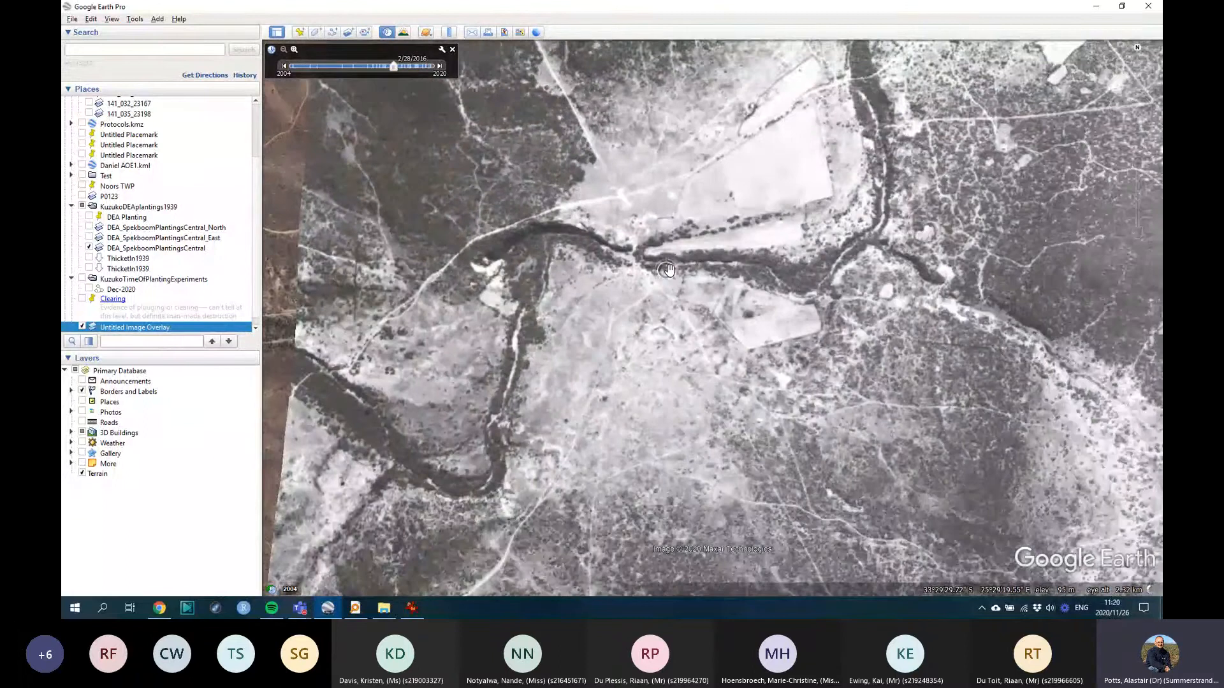
left_click_drag(745, 421, 687, 284)
scroll(648, 214, "up", 1)
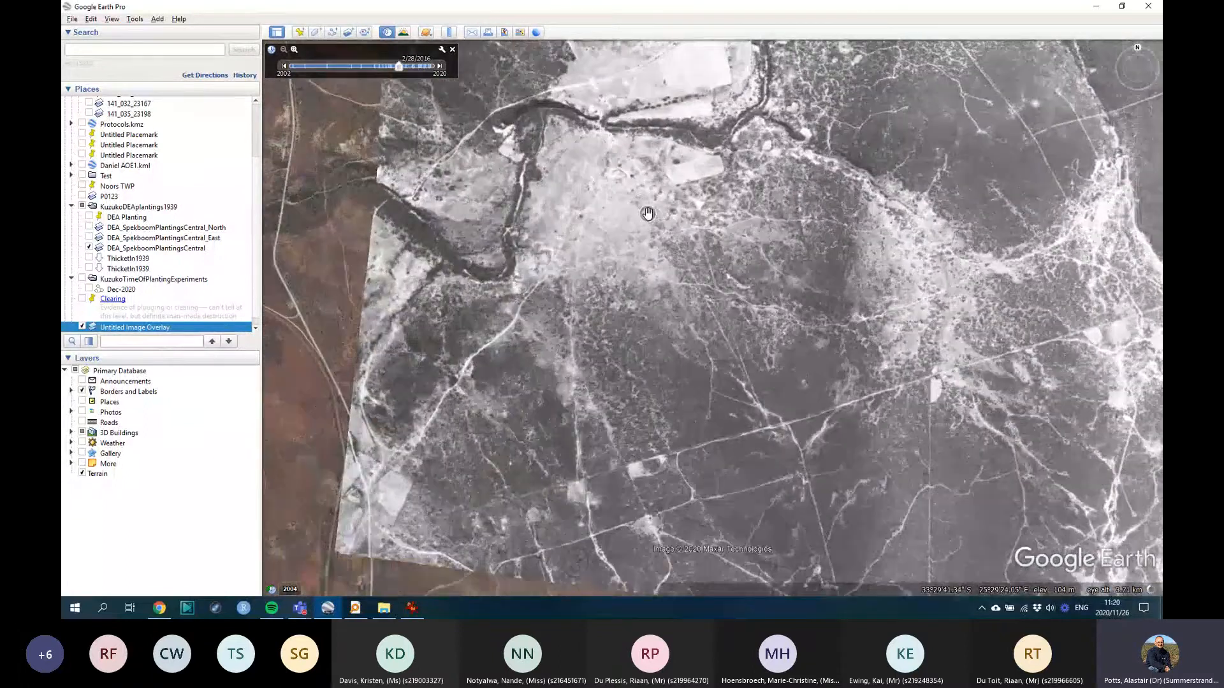
scroll(648, 213, "up", 2)
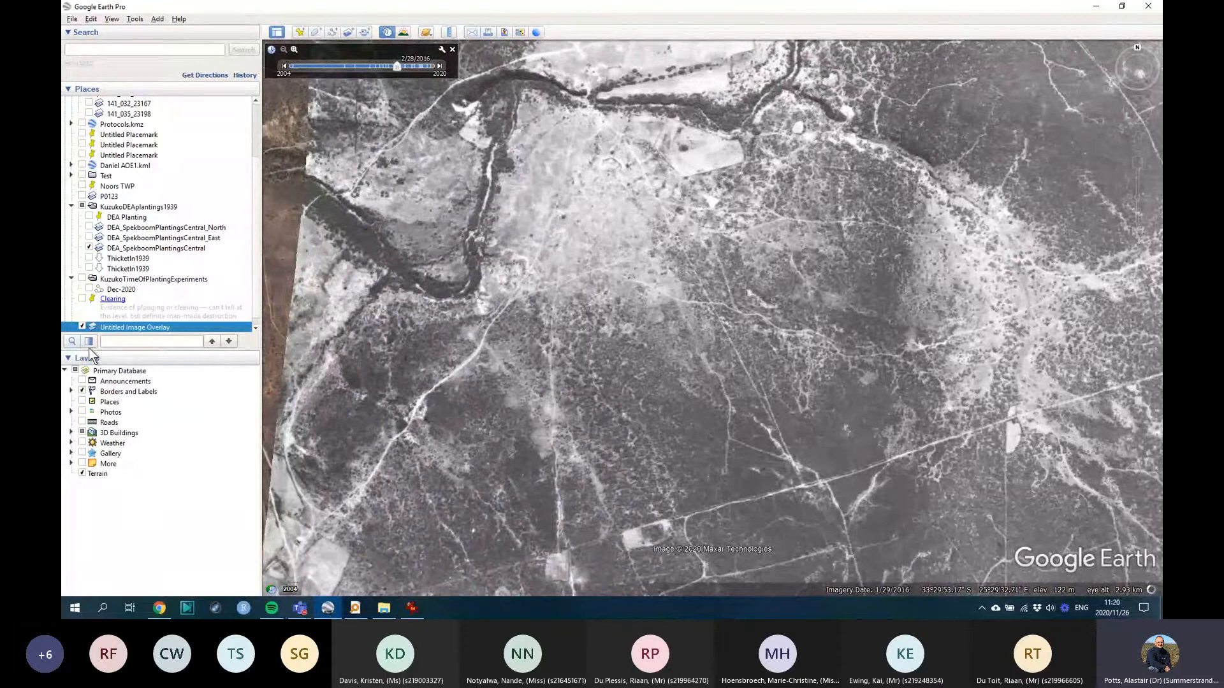
Step: Toggle the image overlay repeatedly to compare the historical and 2016 vegetation south of the river, leaving it shown
left_click(82, 326)
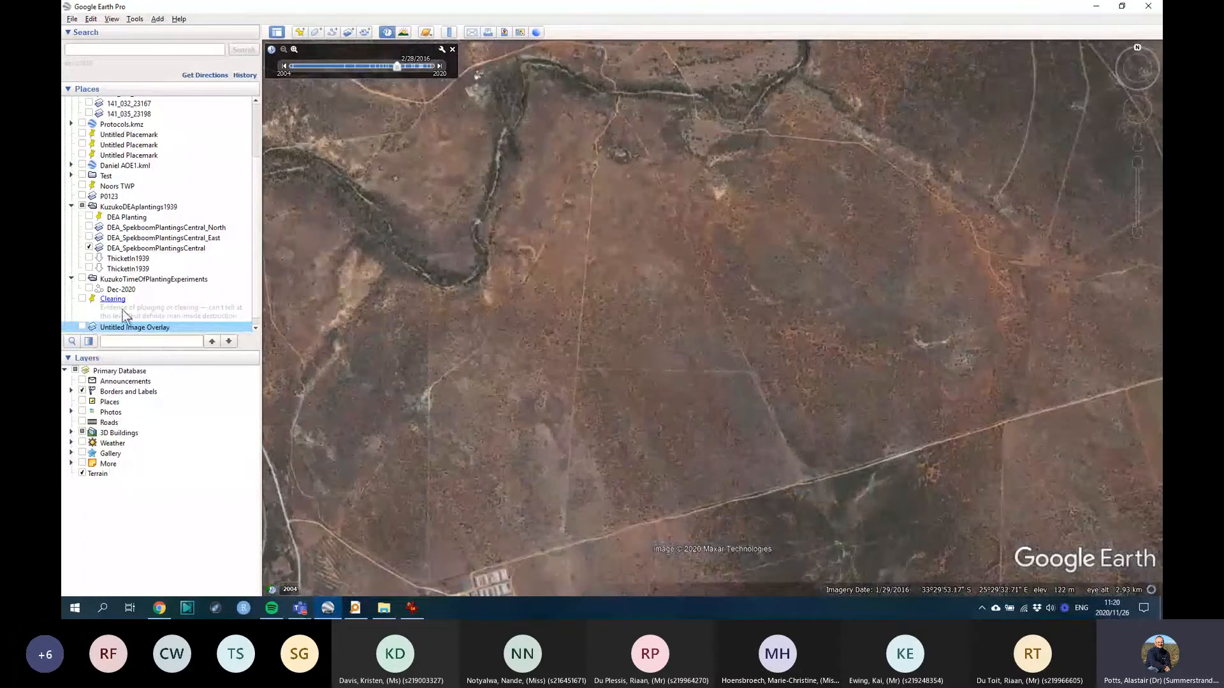
left_click(81, 327)
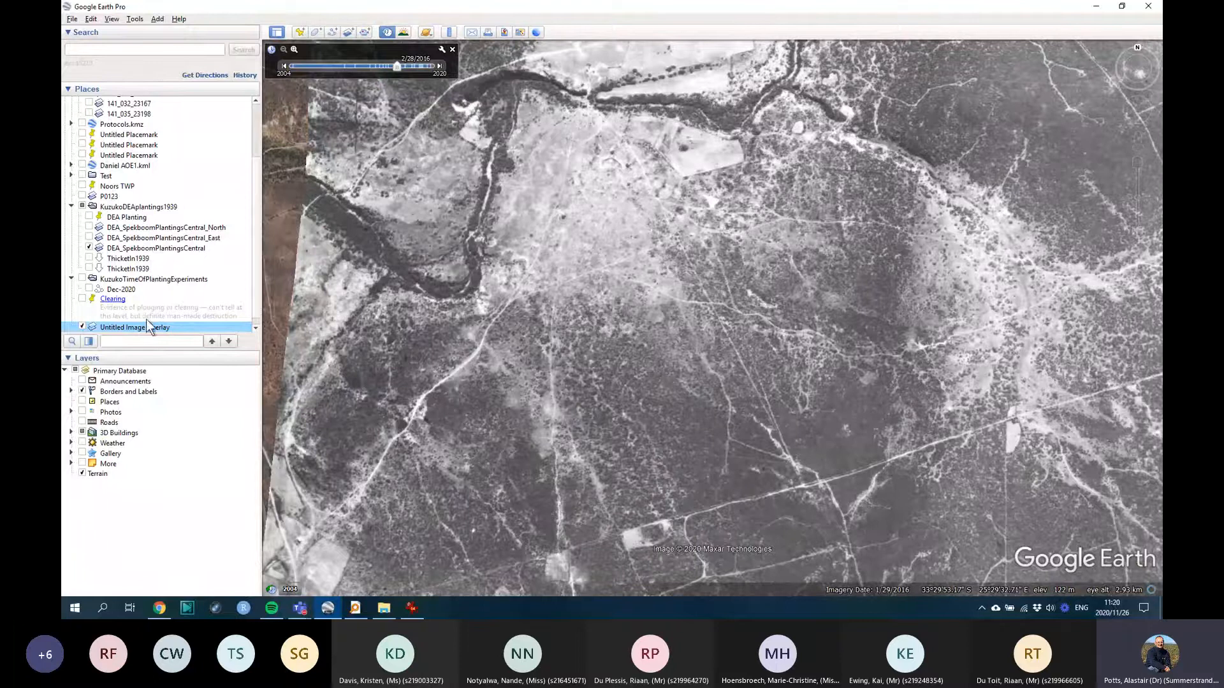
left_click(82, 327)
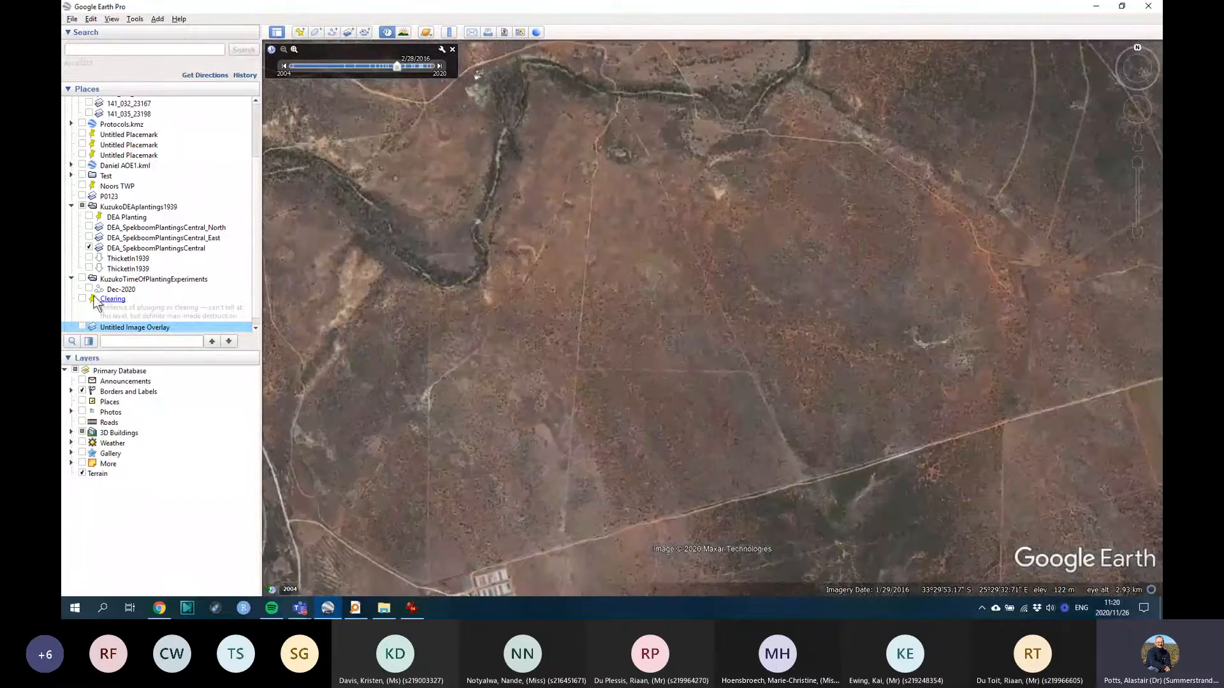
left_click(82, 327)
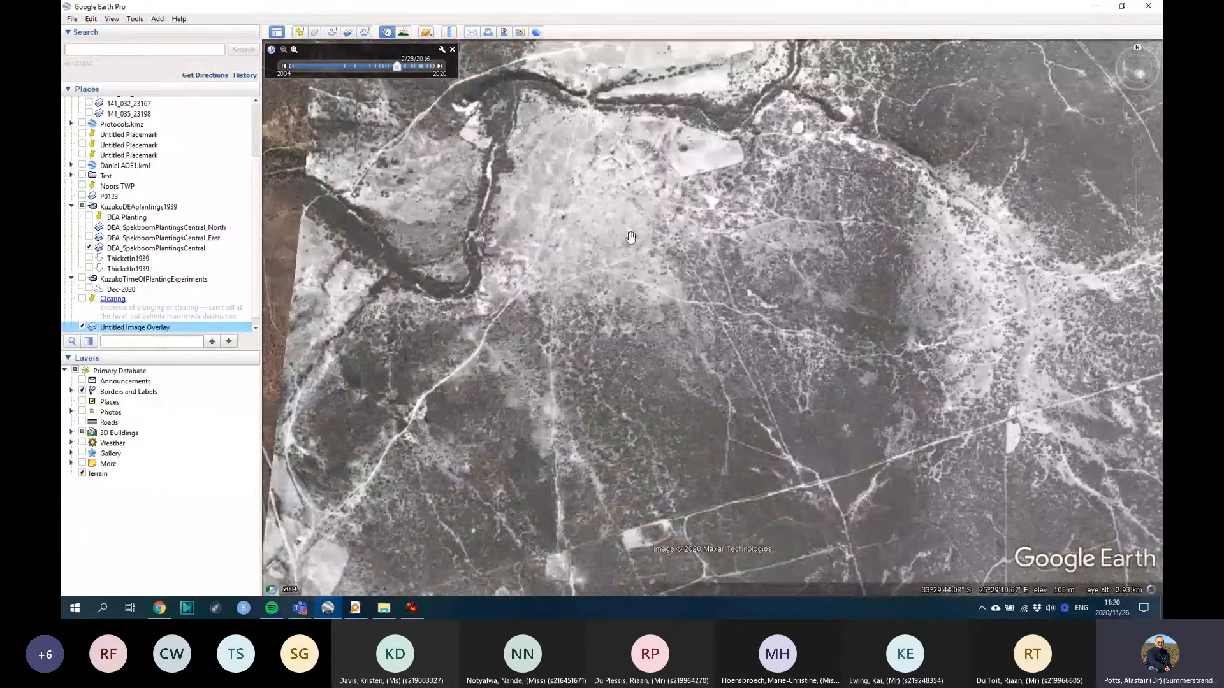
left_click(82, 327)
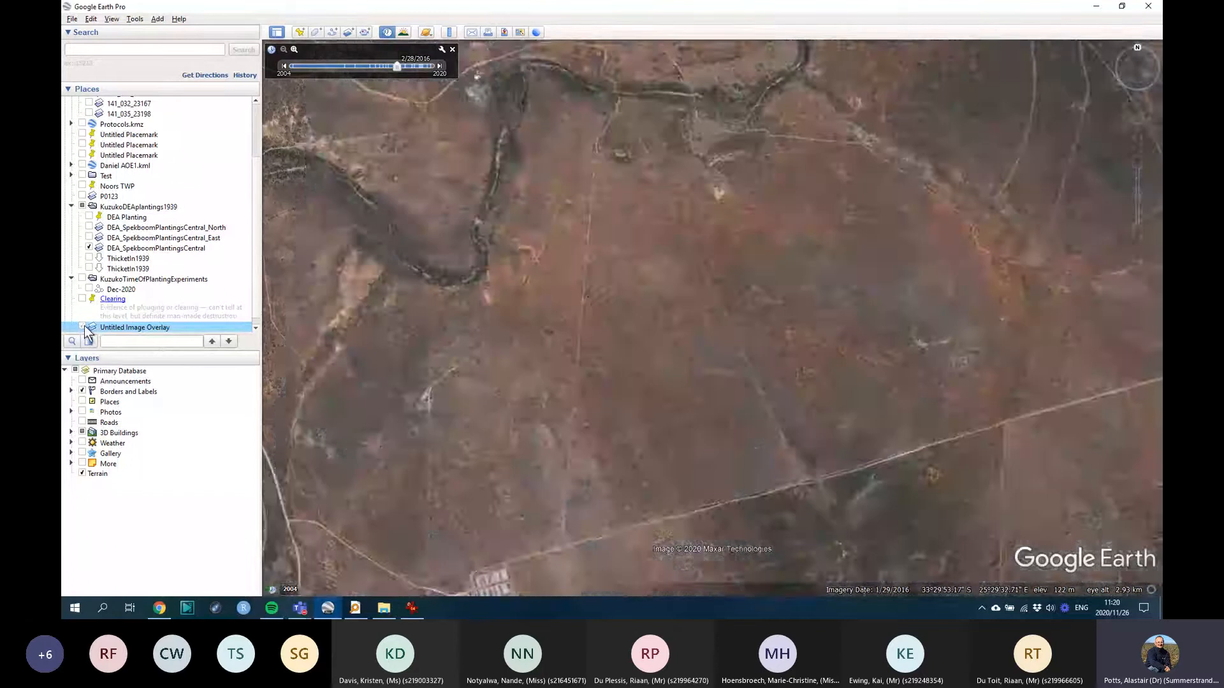
left_click(82, 327)
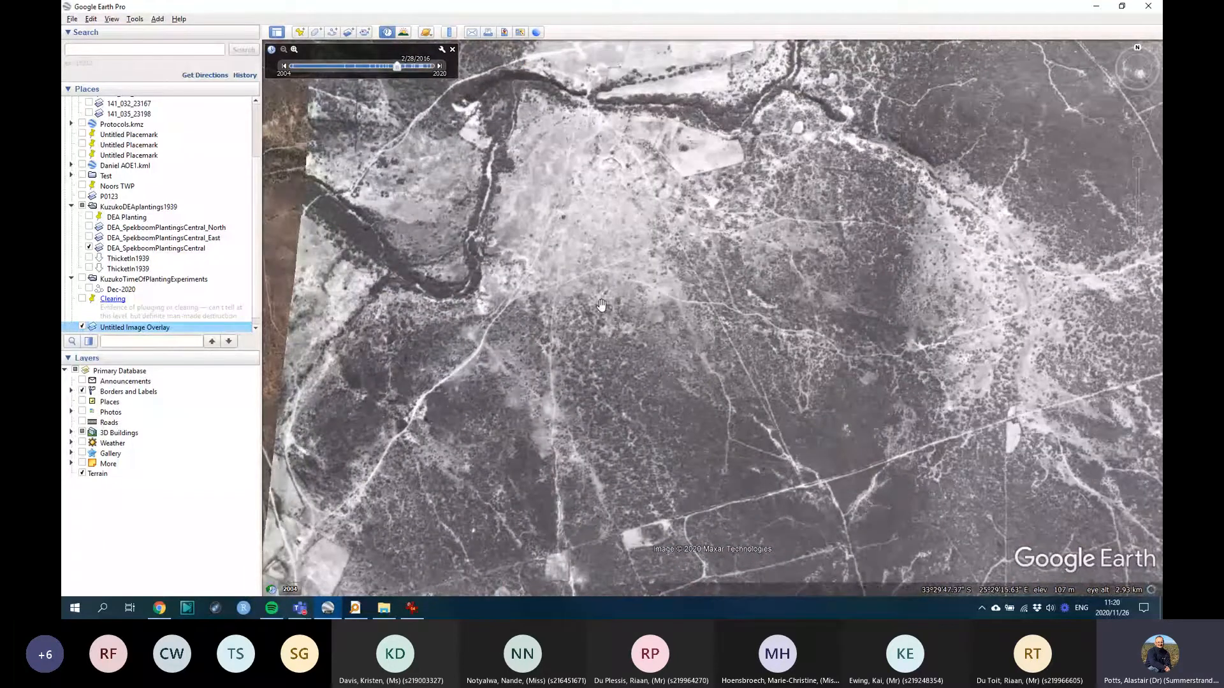
Step: Compare the overlay with the current imagery around the diagonal road and track junction farther south, leaving the overlay hidden
left_click_drag(601, 306, 578, 219)
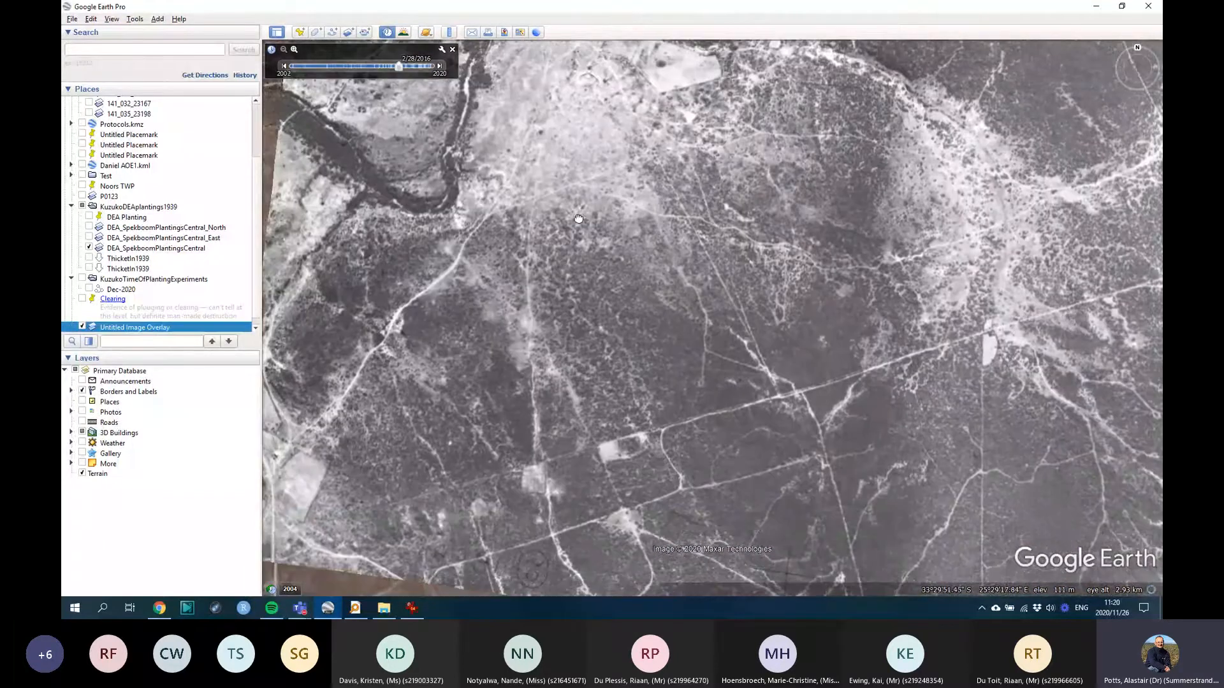
left_click(82, 327)
left_click_drag(727, 380, 657, 251)
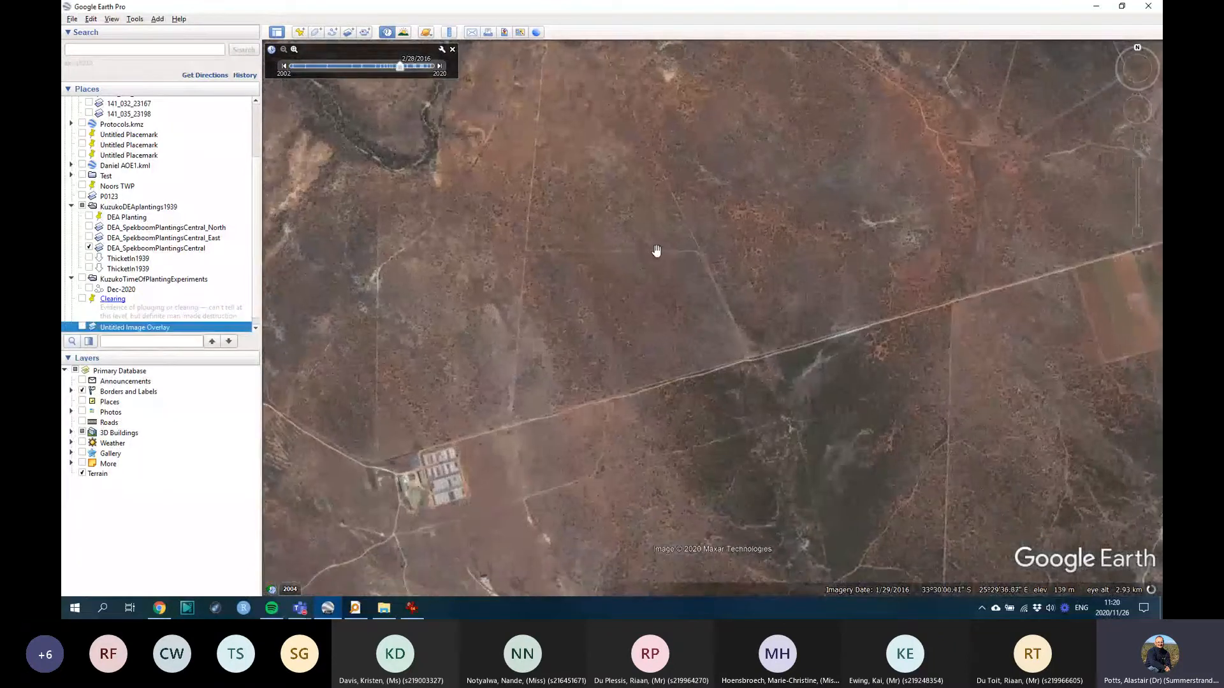
left_click(83, 327)
scroll(690, 351, "up", 2)
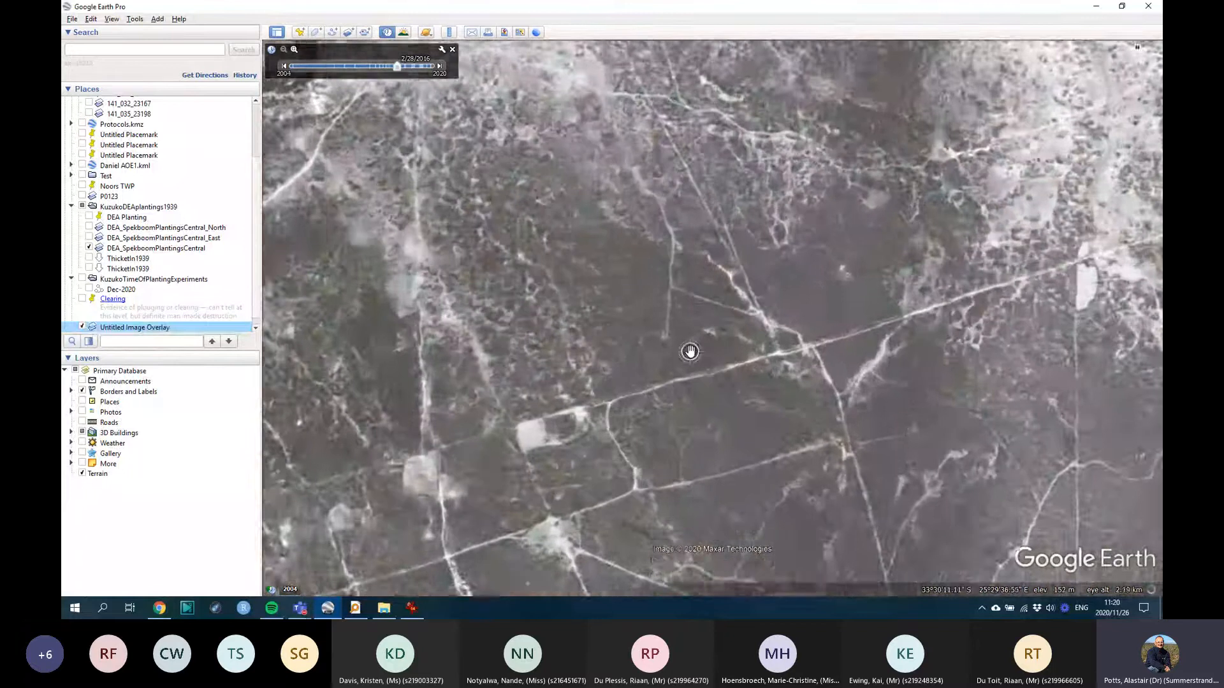
scroll(690, 351, "up", 1)
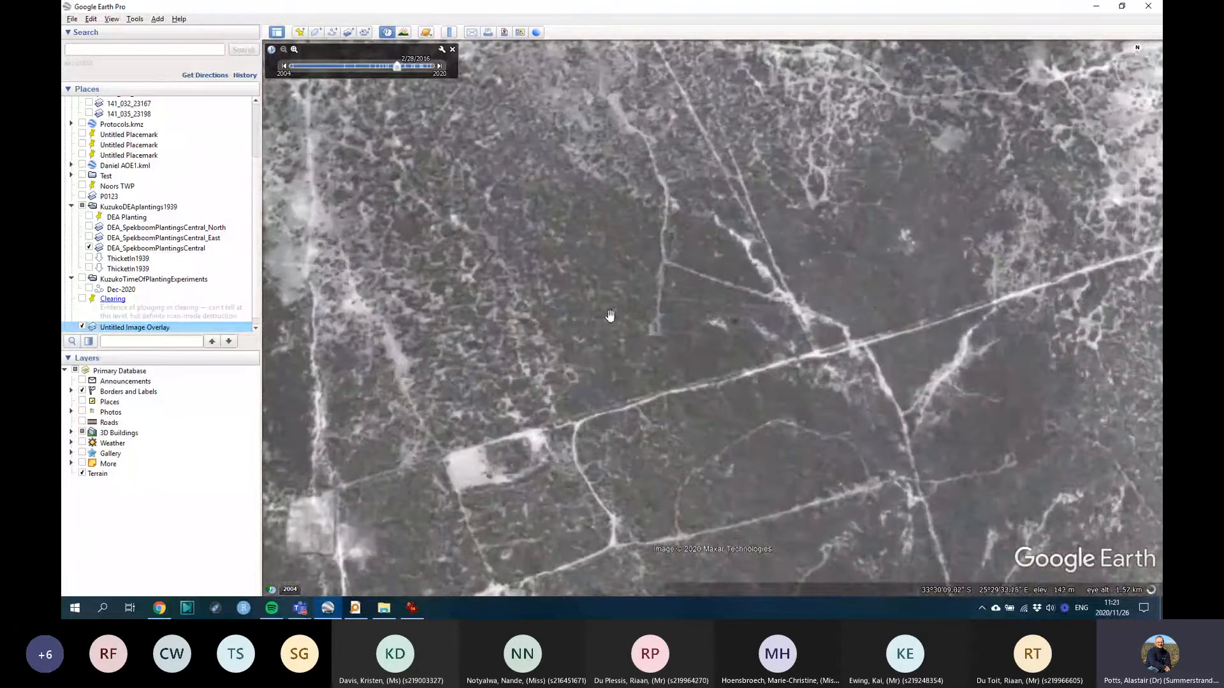
left_click_drag(633, 320, 701, 317)
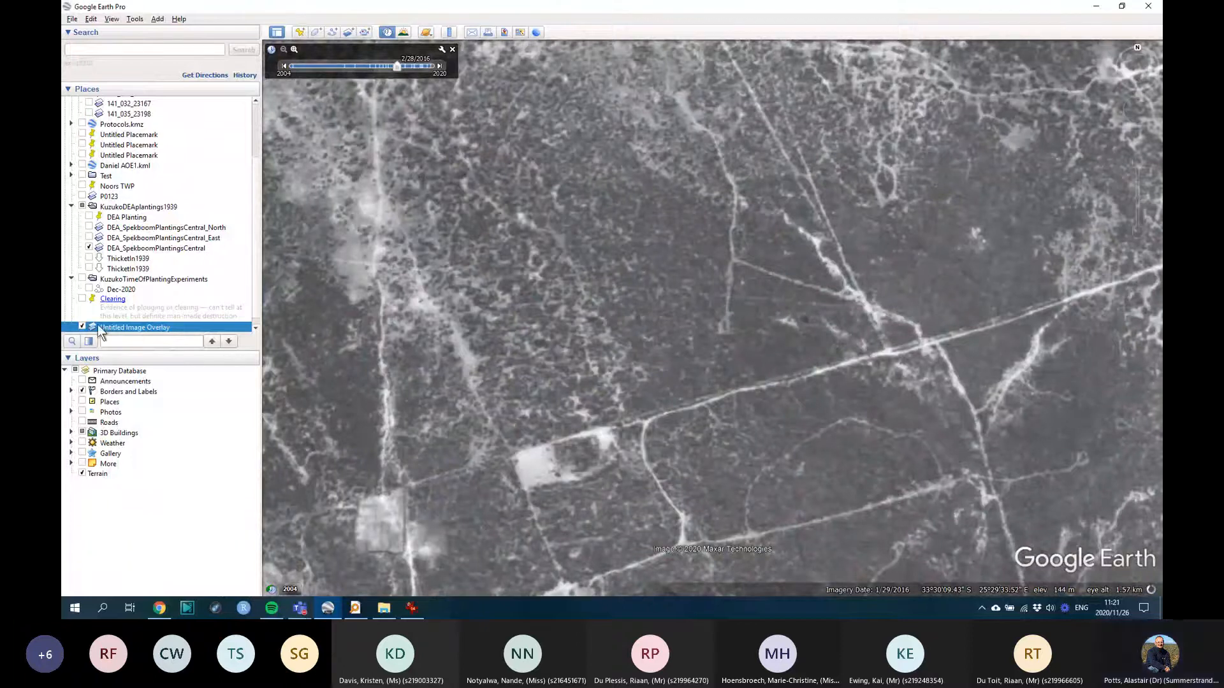
left_click(82, 326)
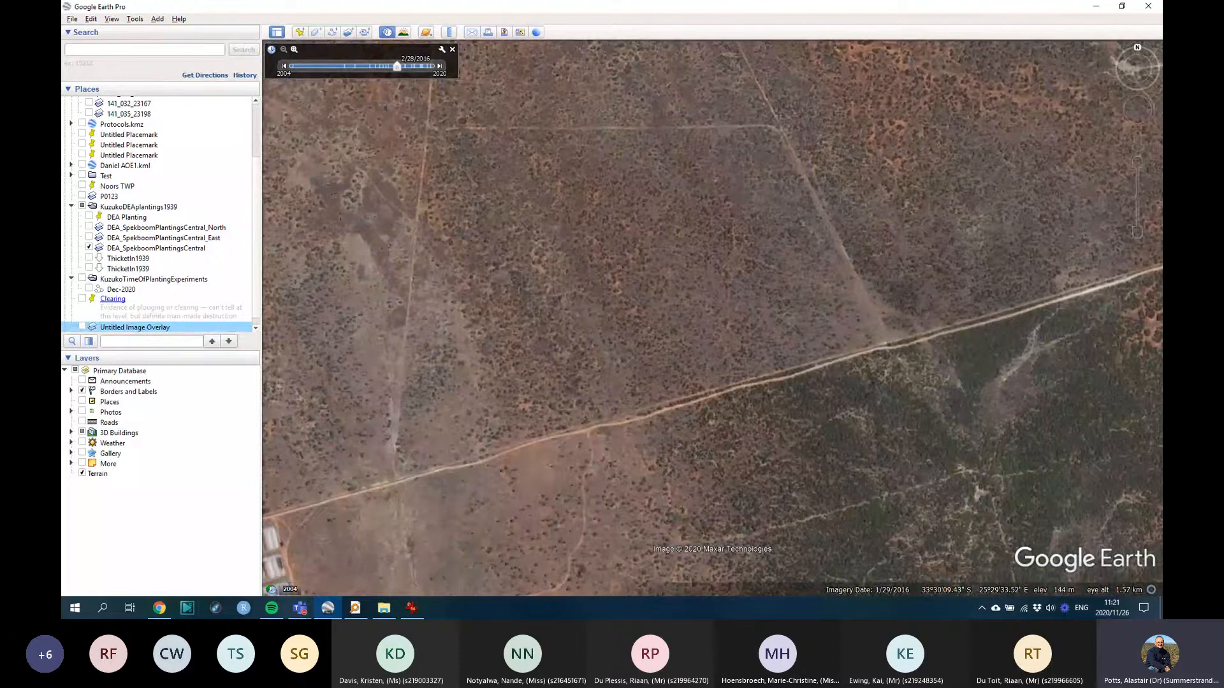
Step: Switch to IrfanView, paste the captured satellite view, crop it around the road junction and convert it to greyscale
left_click(412, 607)
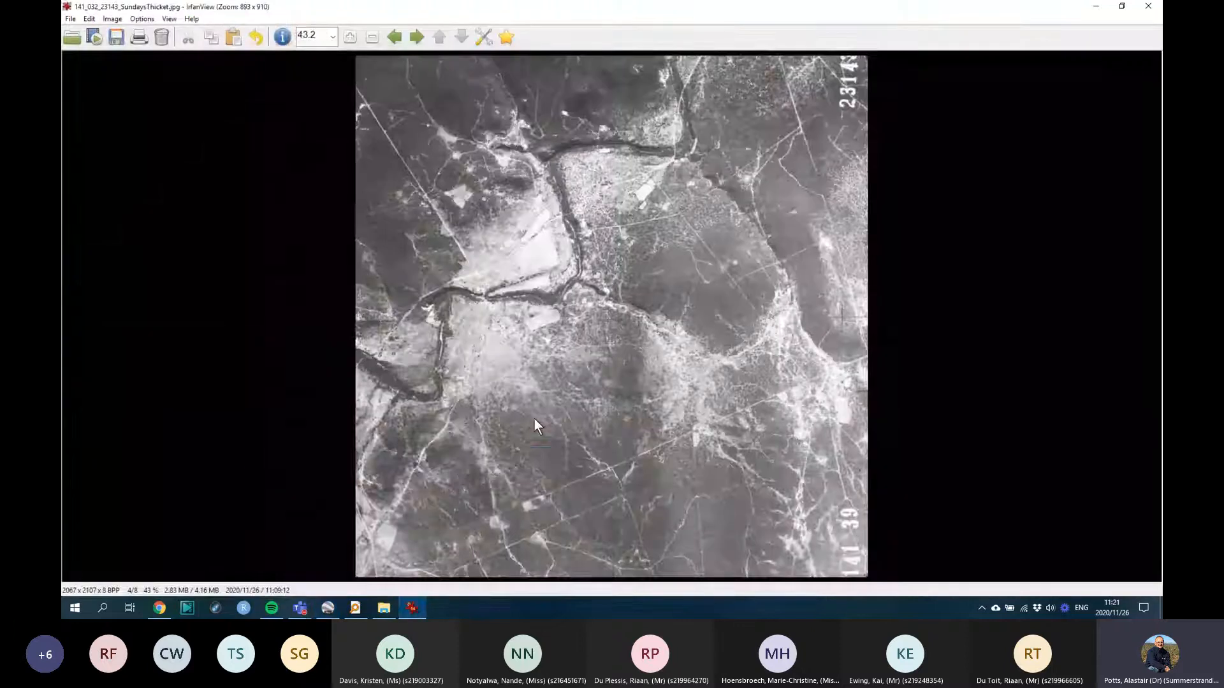
key("ctrl+v")
left_click_drag(847, 150, 1092, 376)
key("ctrl+y")
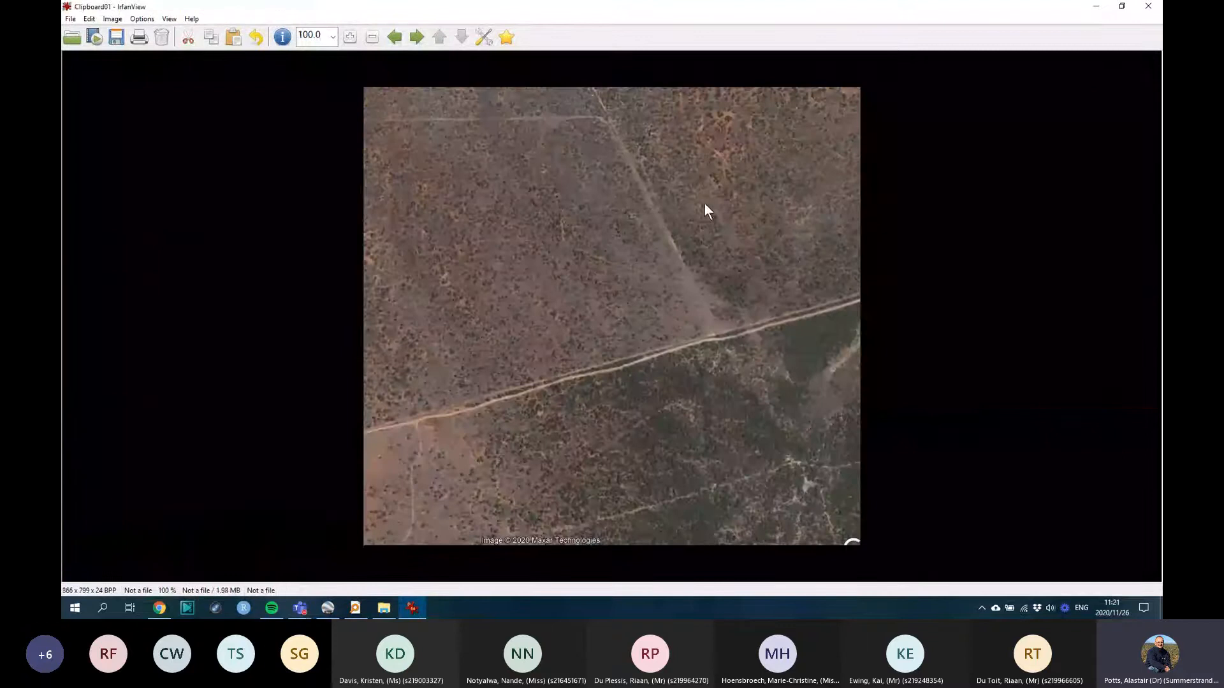
key("ctrl+g")
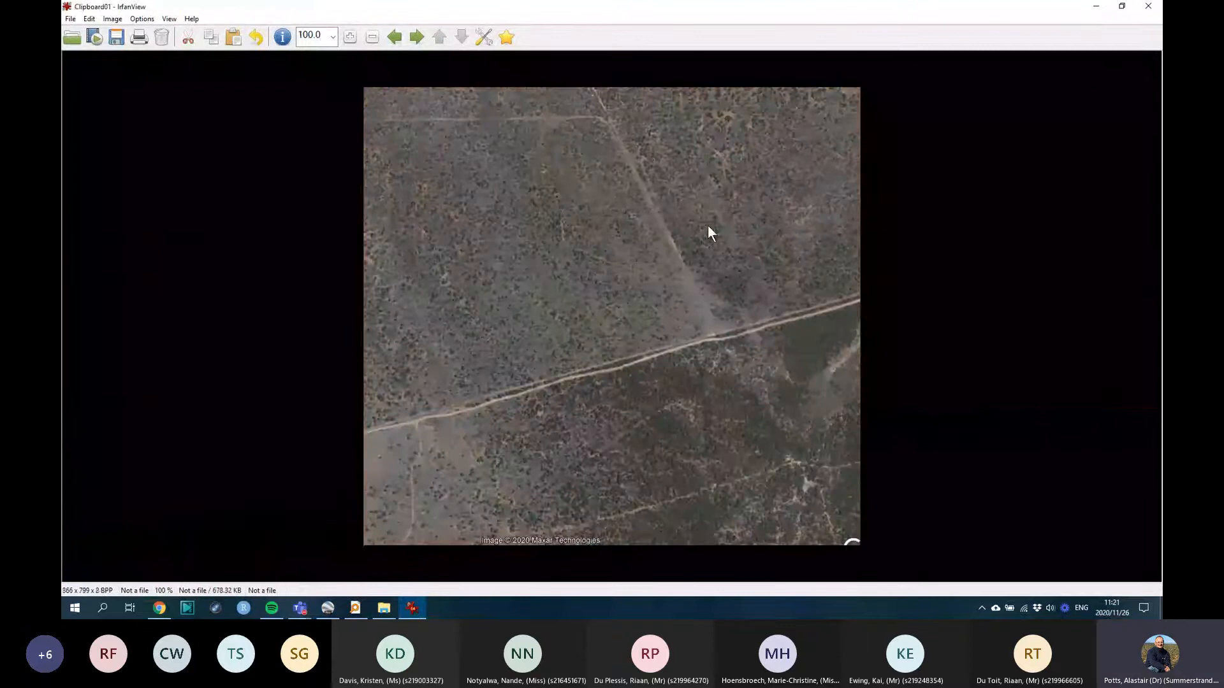
Step: Place the reduced IrfanView window over the Google Earth imagery to compare the greyscale crop with the colour view, and minimize it
left_click(1122, 5)
left_click_drag(338, 10, 823, 74)
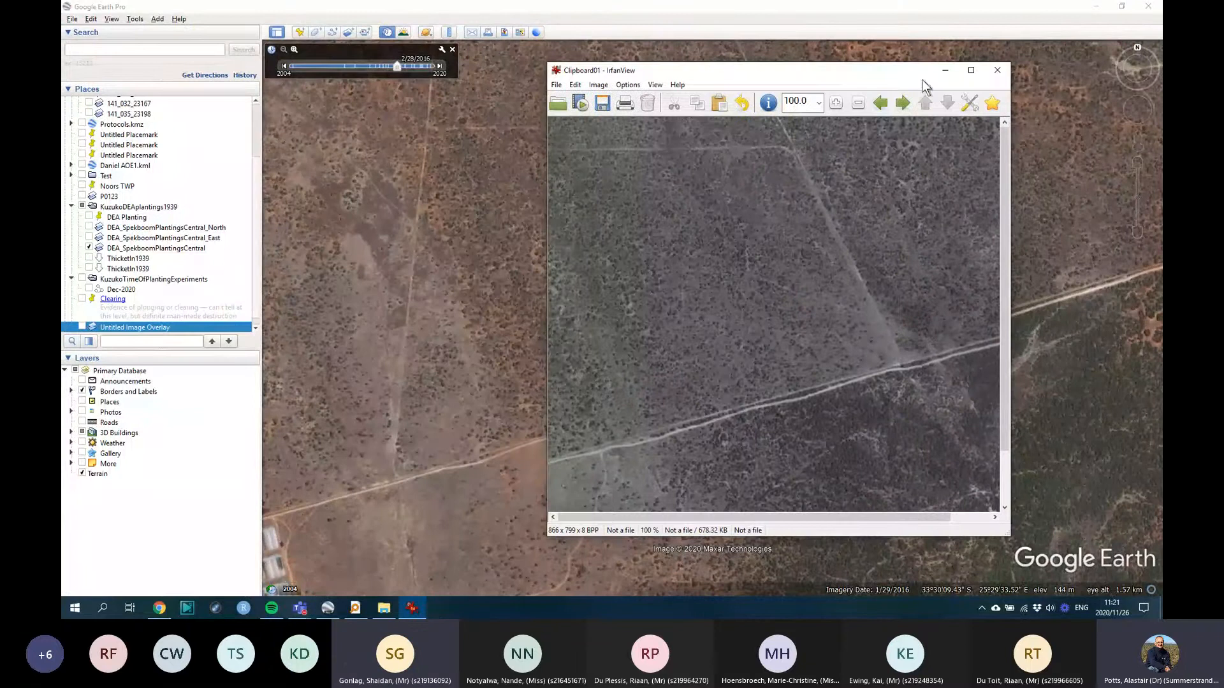
left_click(944, 71)
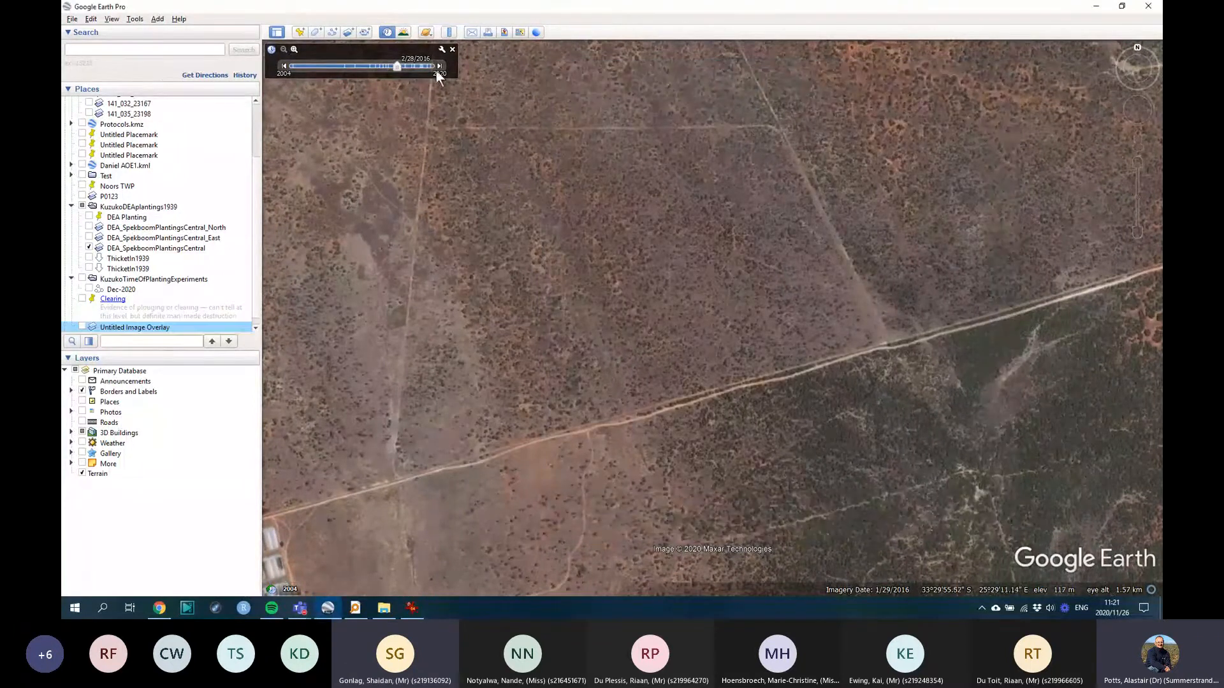
Step: Return from the historical imagery to the current view and bring the greyscale IrfanView crop over it for comparison
left_click_drag(403, 66, 430, 71)
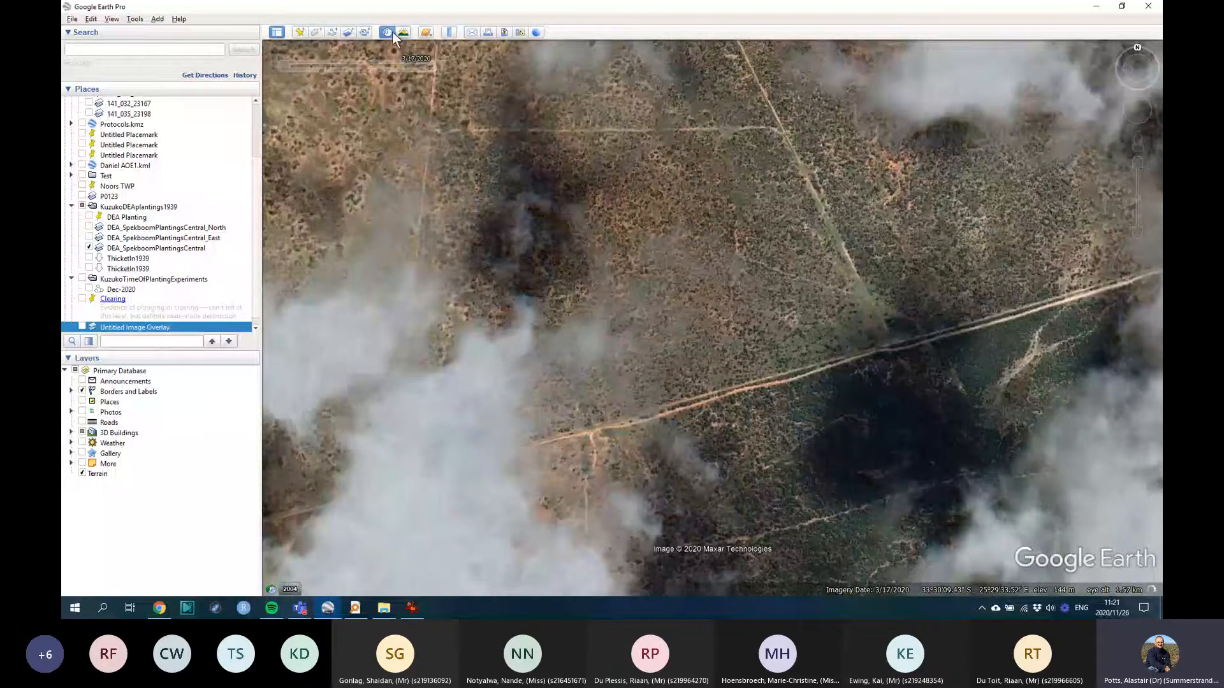
left_click(387, 32)
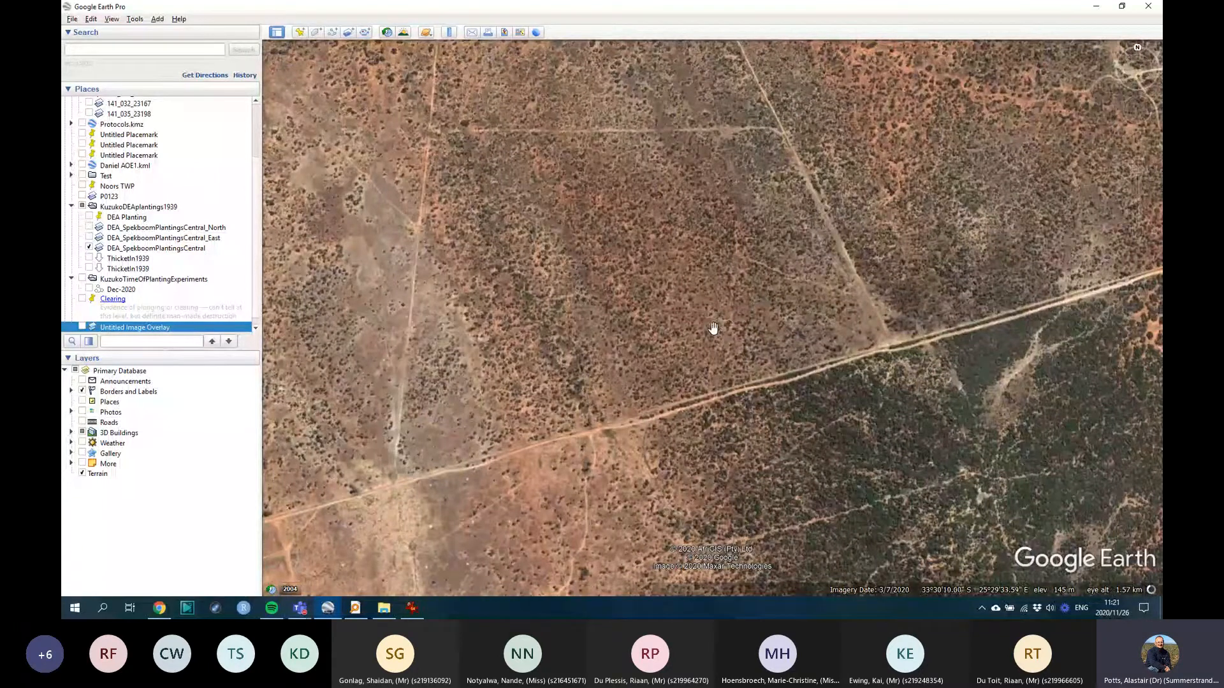
key("alt+Tab")
left_click_drag(766, 70, 813, 82)
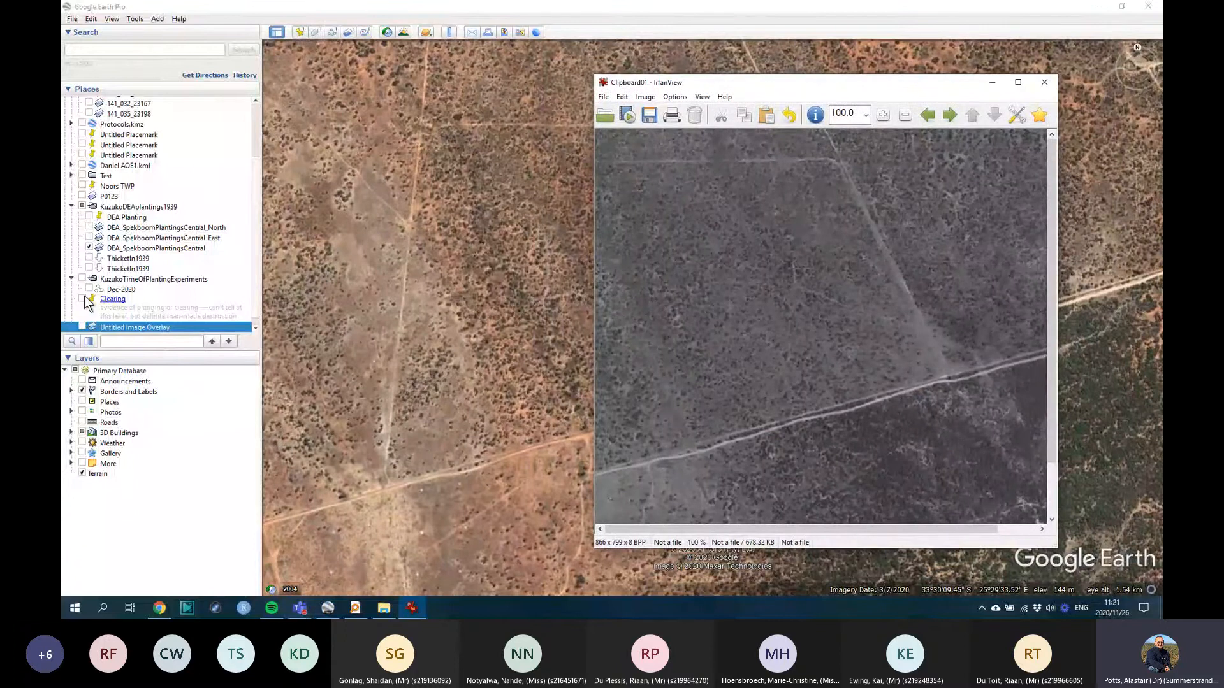
Step: Show the untitled image overlay, compare it side by side with the greyscale IrfanView crop, and minimize IrfanView
left_click(82, 327)
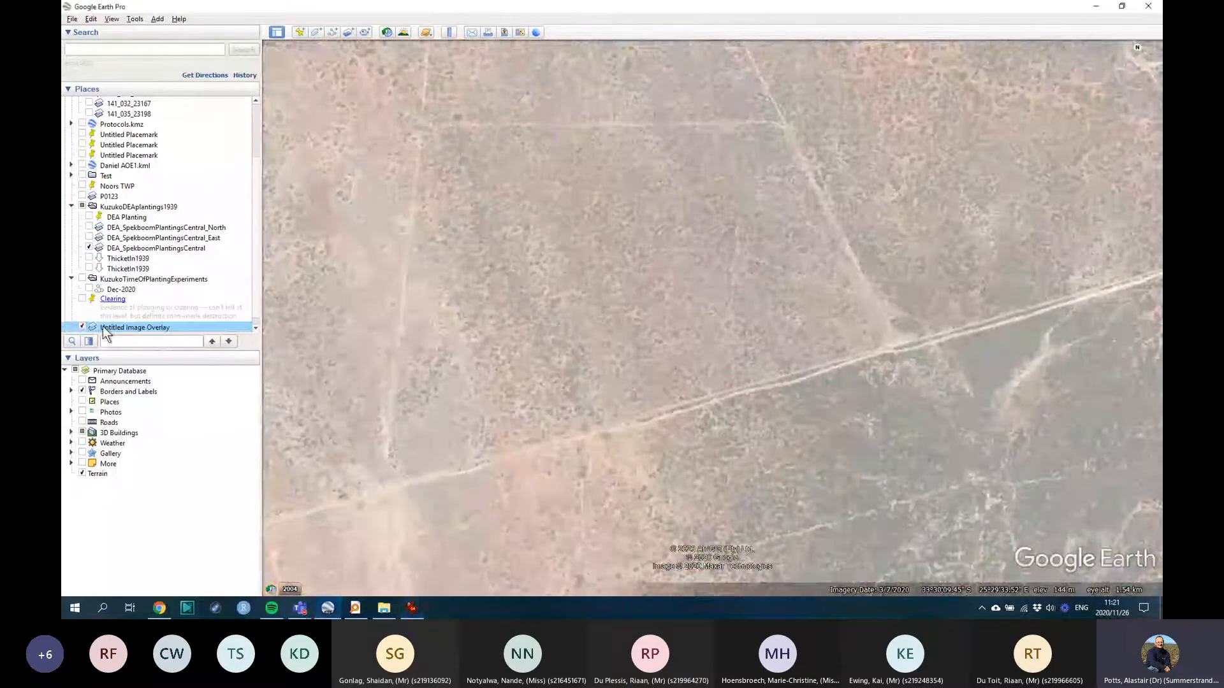
key("alt+Tab")
left_click_drag(807, 86, 315, 65)
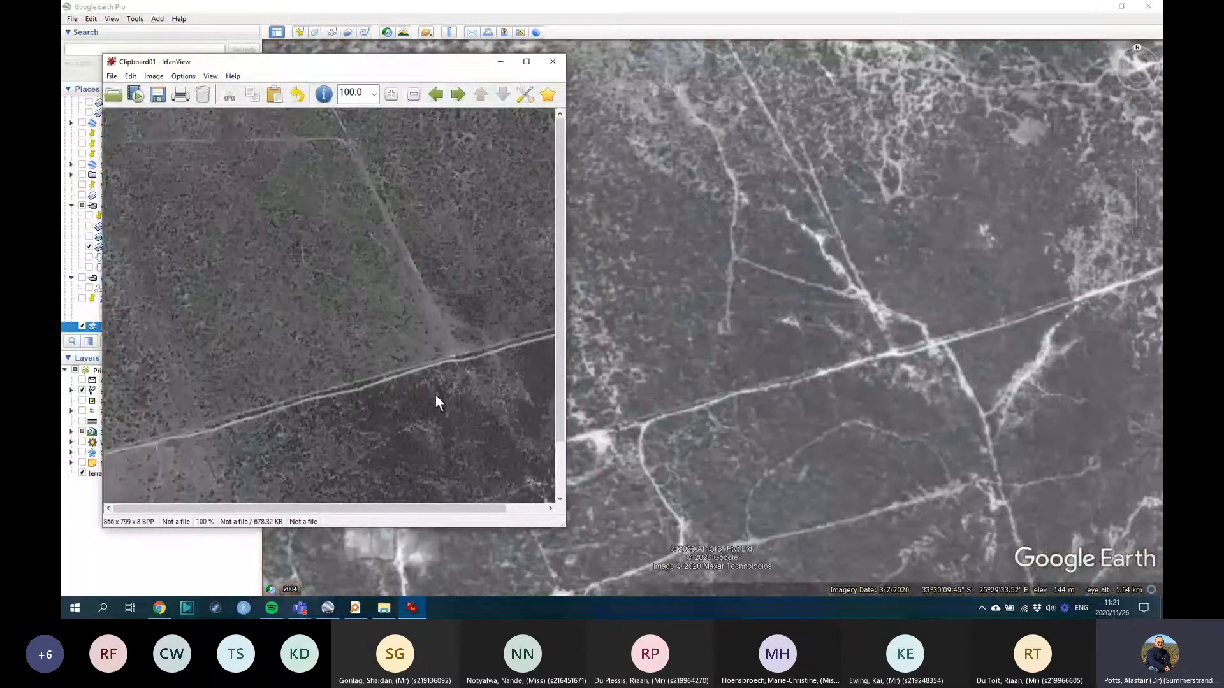
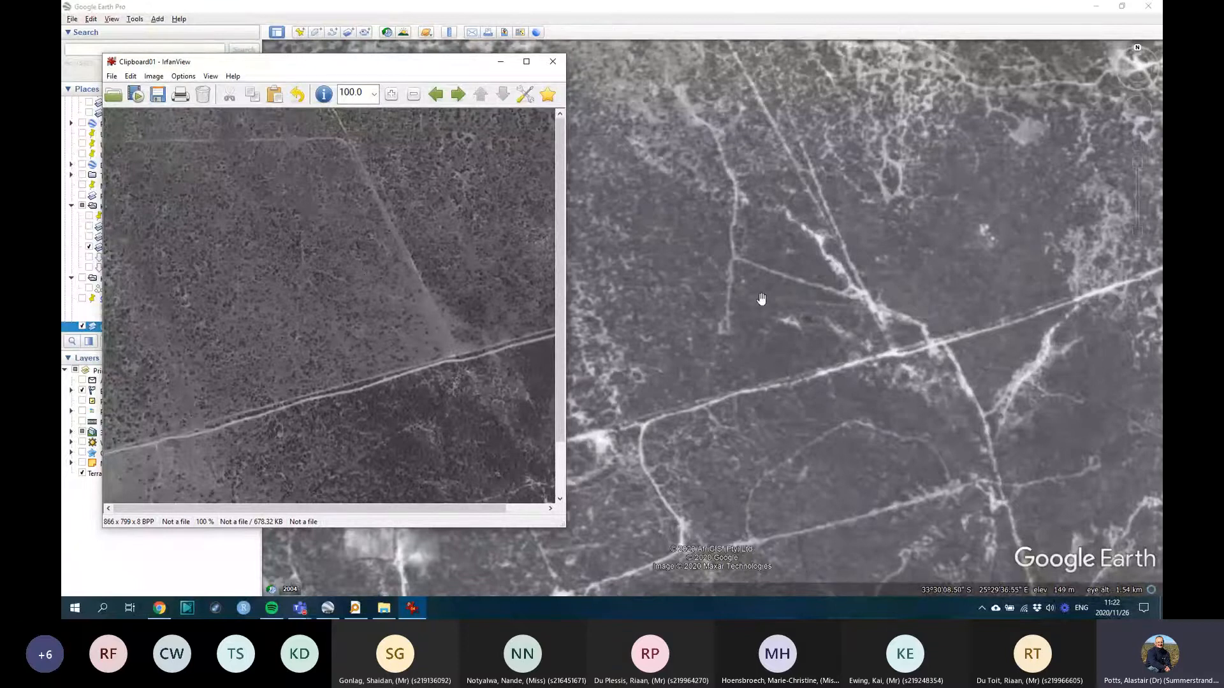
left_click(501, 62)
Step: Examine the vegetation along the historical photo's western edge and river bend against the adjoining current imagery, ending with the whole overlay in view
scroll(806, 362, "down", 5)
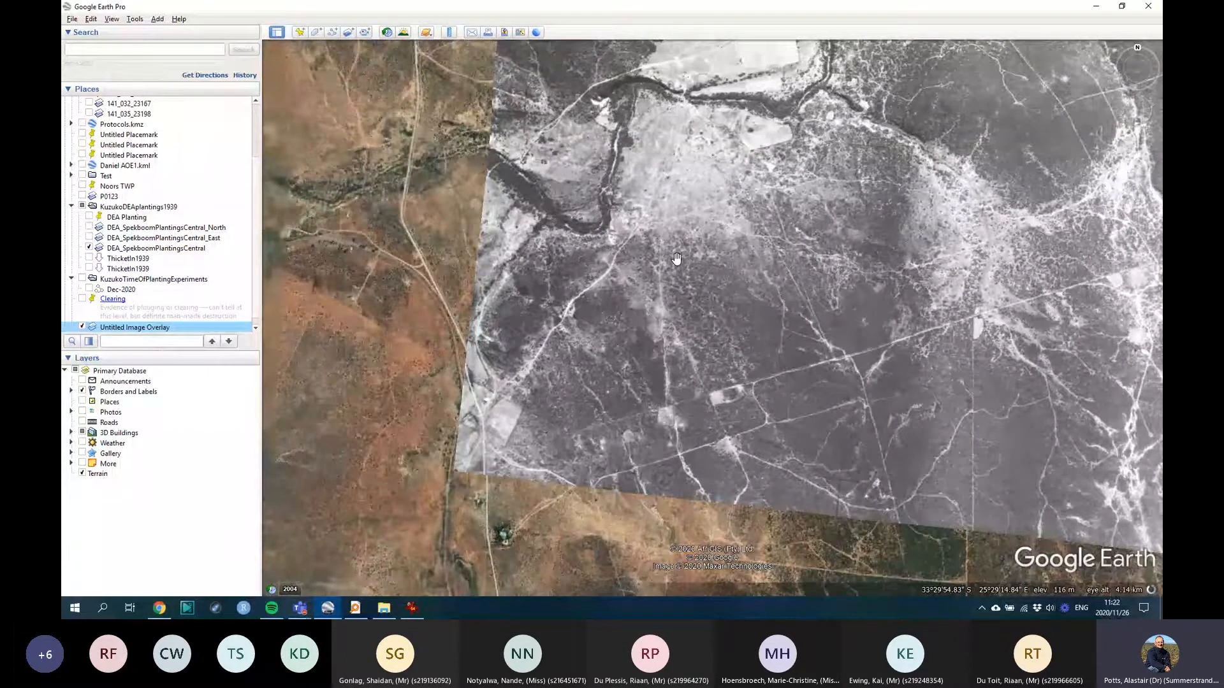
scroll(496, 189, "up", 2)
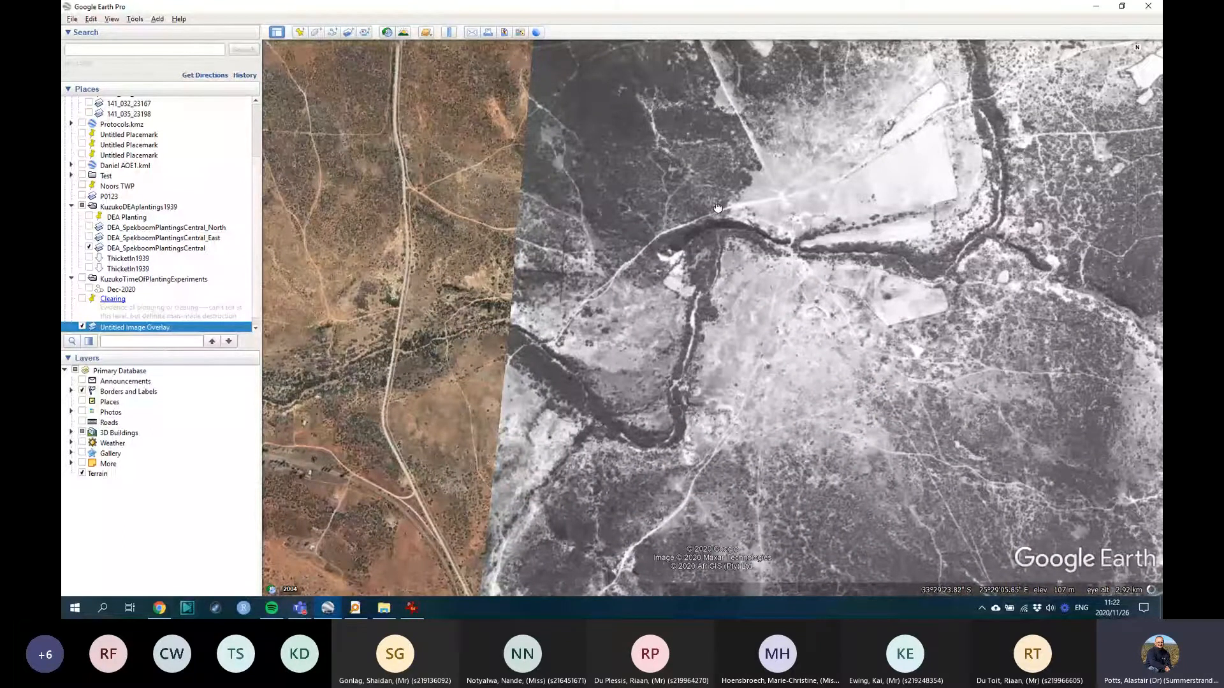
scroll(658, 295, "down", 2)
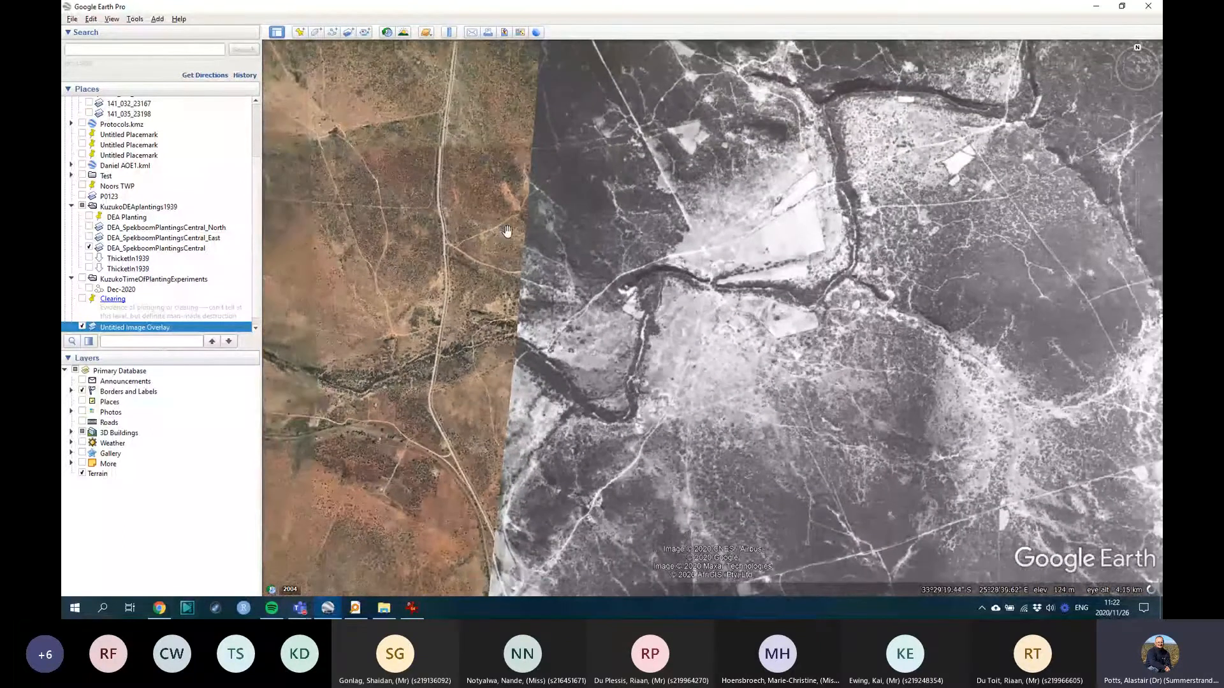
scroll(535, 222, "up", 2)
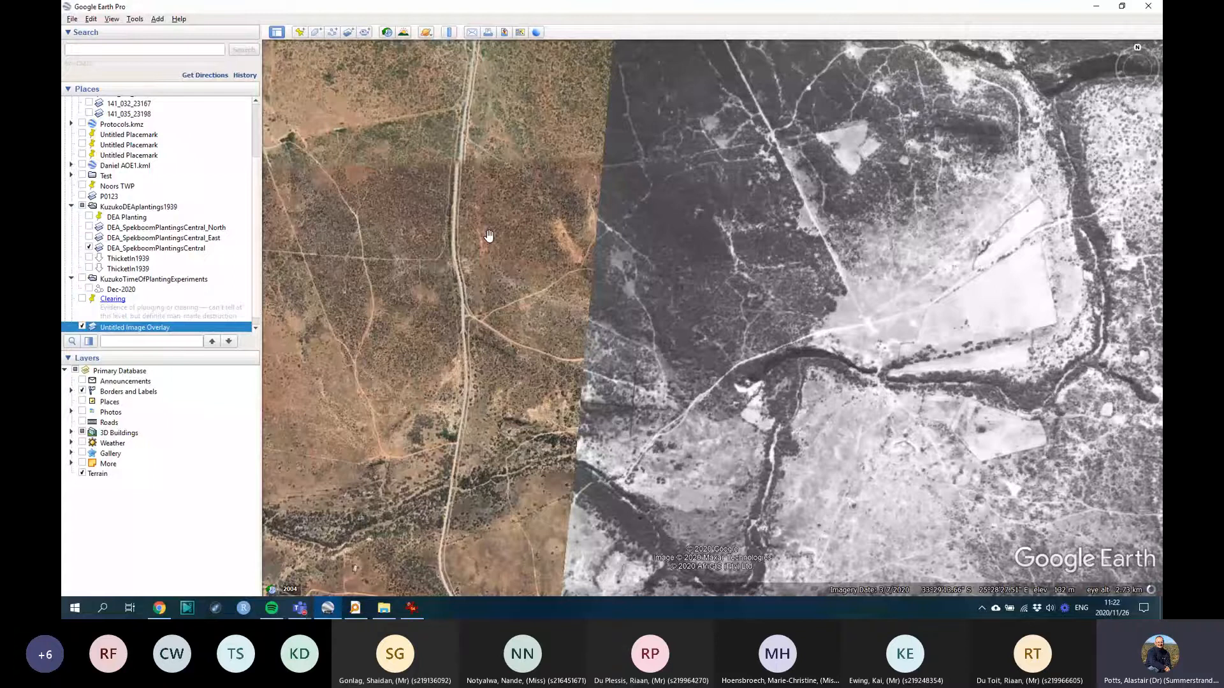
scroll(489, 235, "down", 1)
left_click_drag(692, 290, 628, 287)
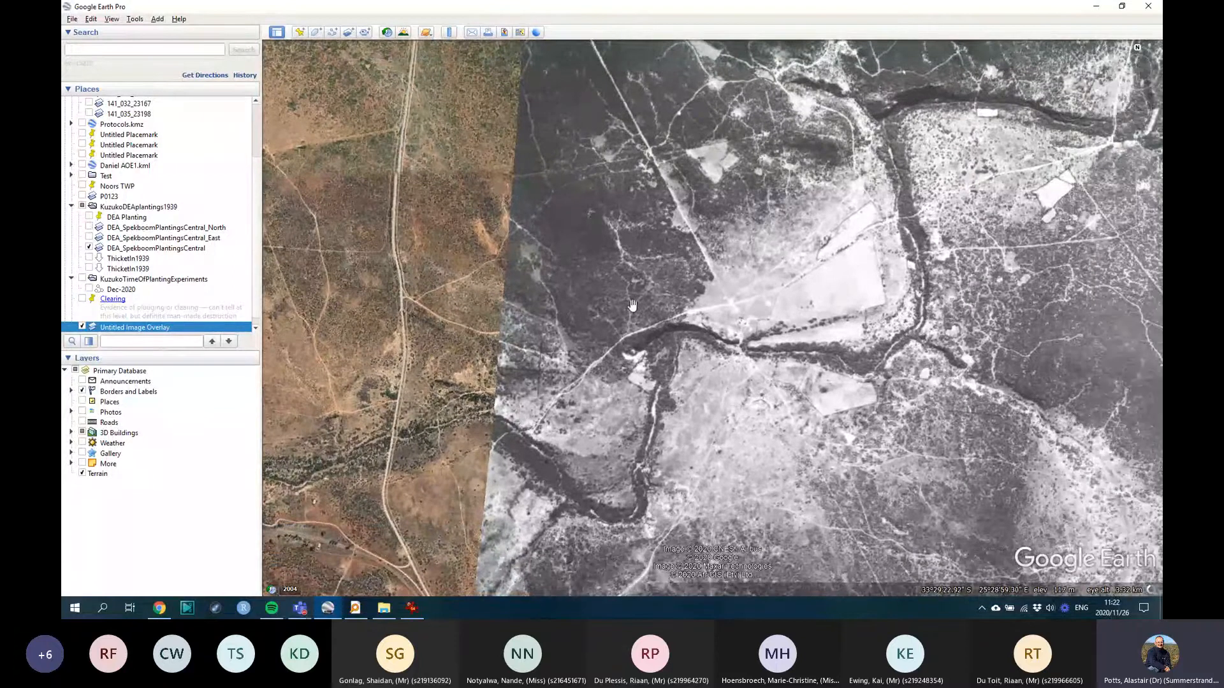
scroll(567, 212, "up", 1)
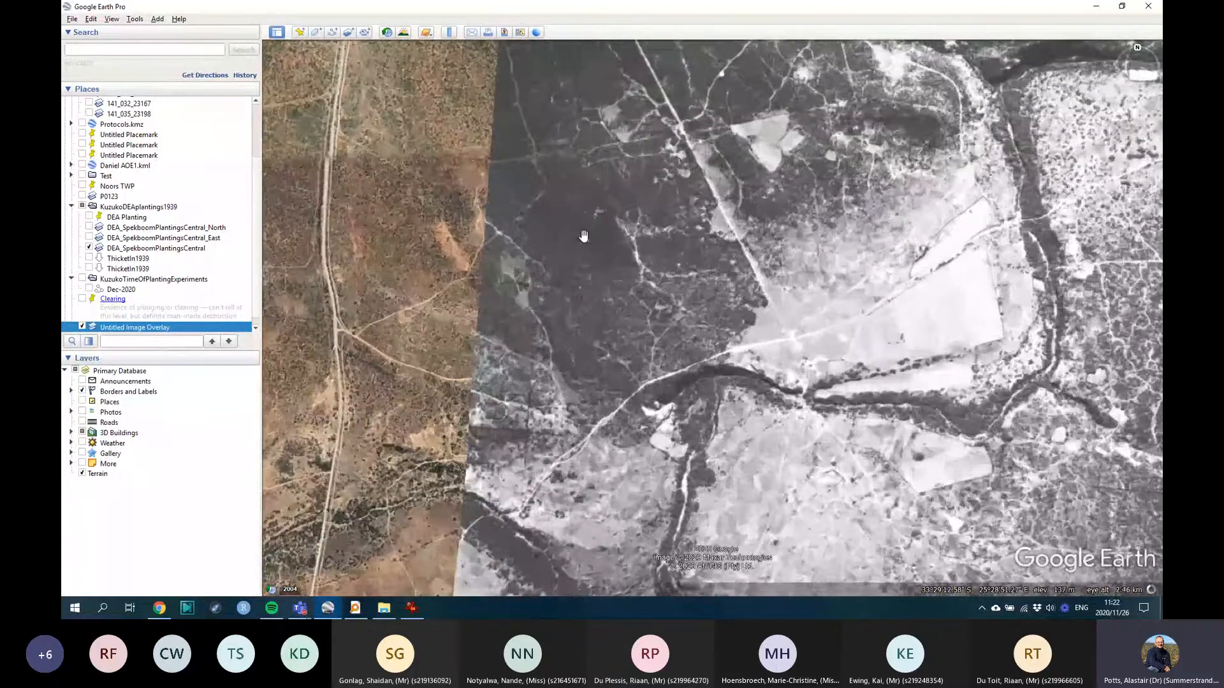
scroll(584, 236, "up", 1)
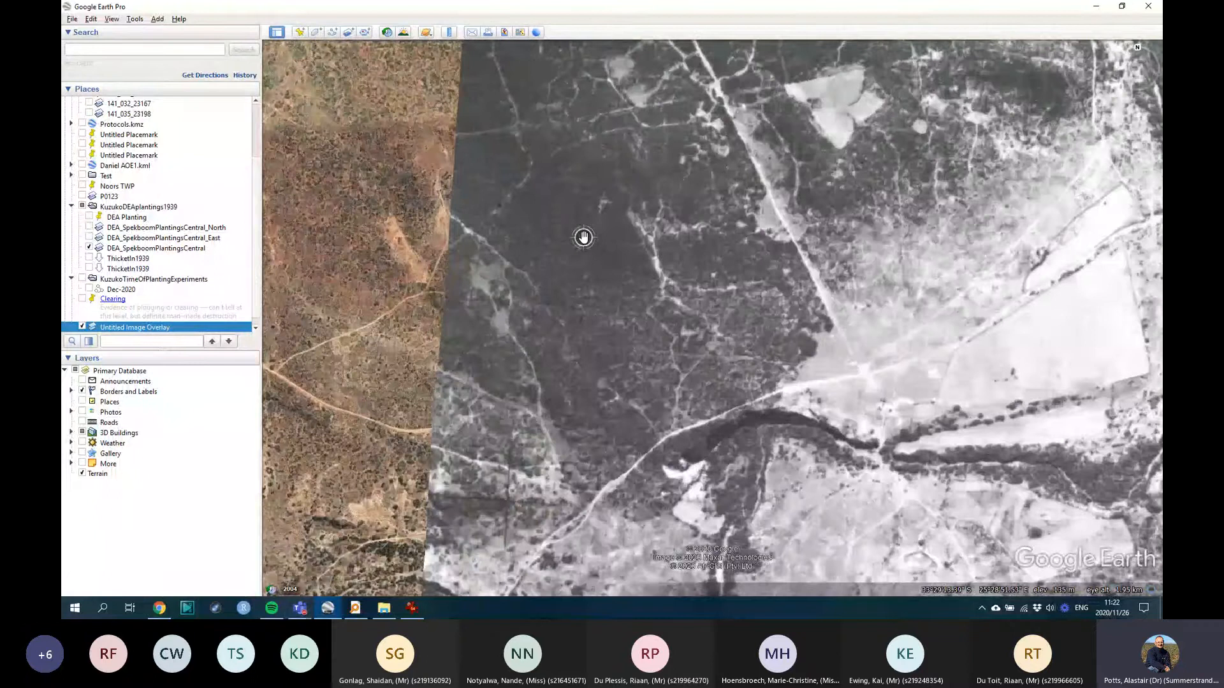
scroll(583, 236, "down", 2)
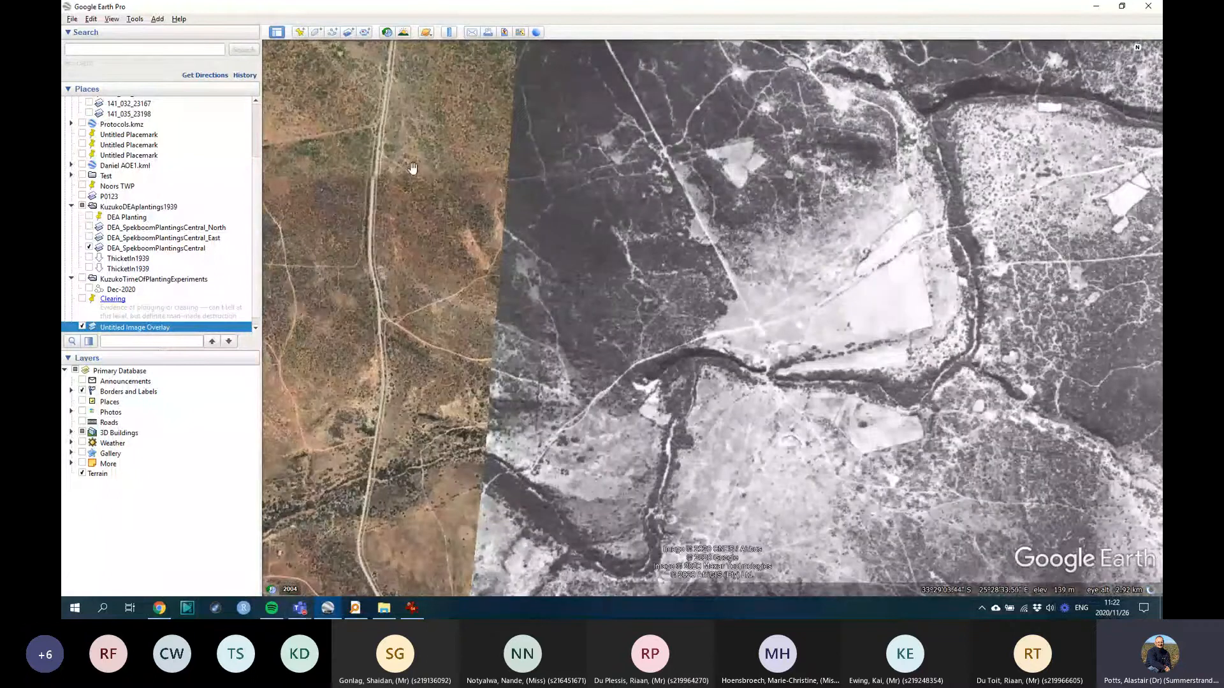
scroll(595, 371, "down", 1)
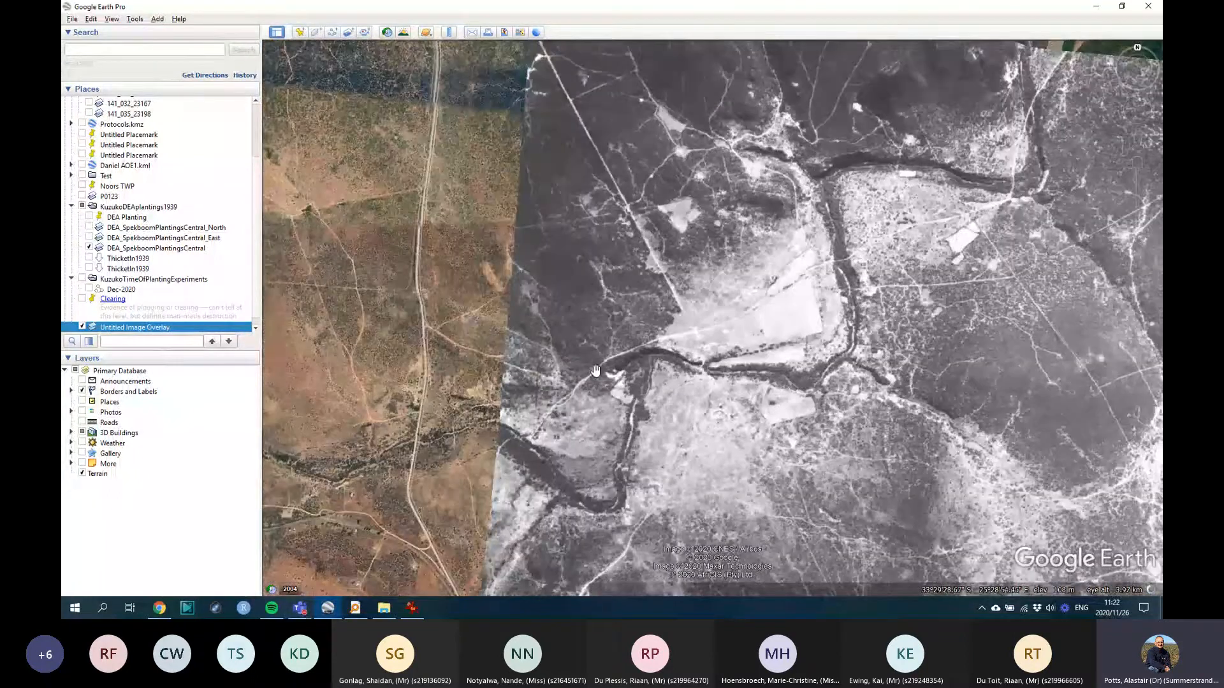
scroll(744, 285, "down", 2)
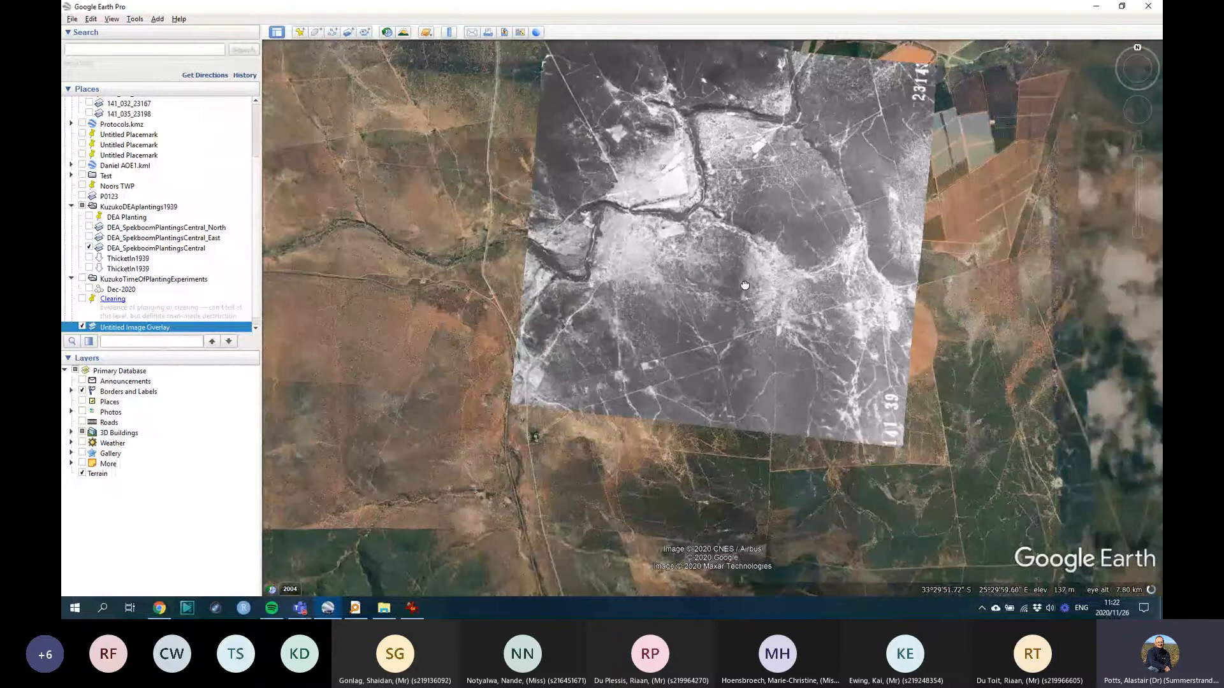
left_click_drag(745, 285, 709, 338)
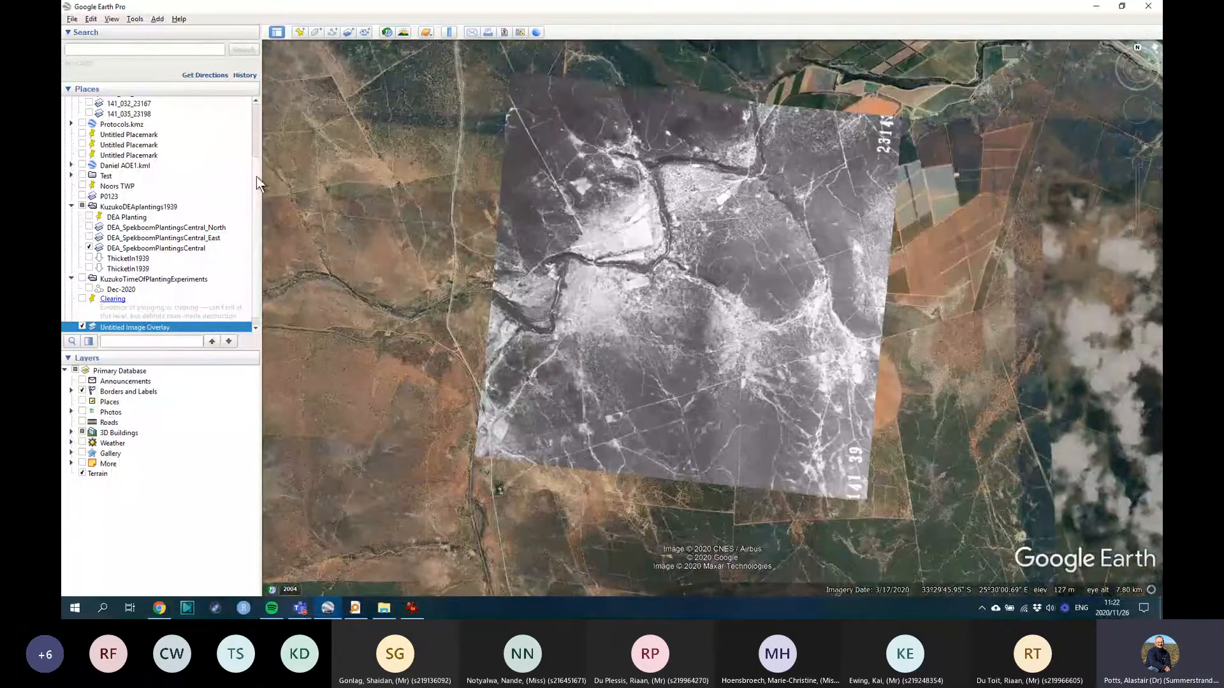
Step: Rename the untitled historical image overlay as Thicket
scroll(252, 250, "down", 1)
right_click(141, 323)
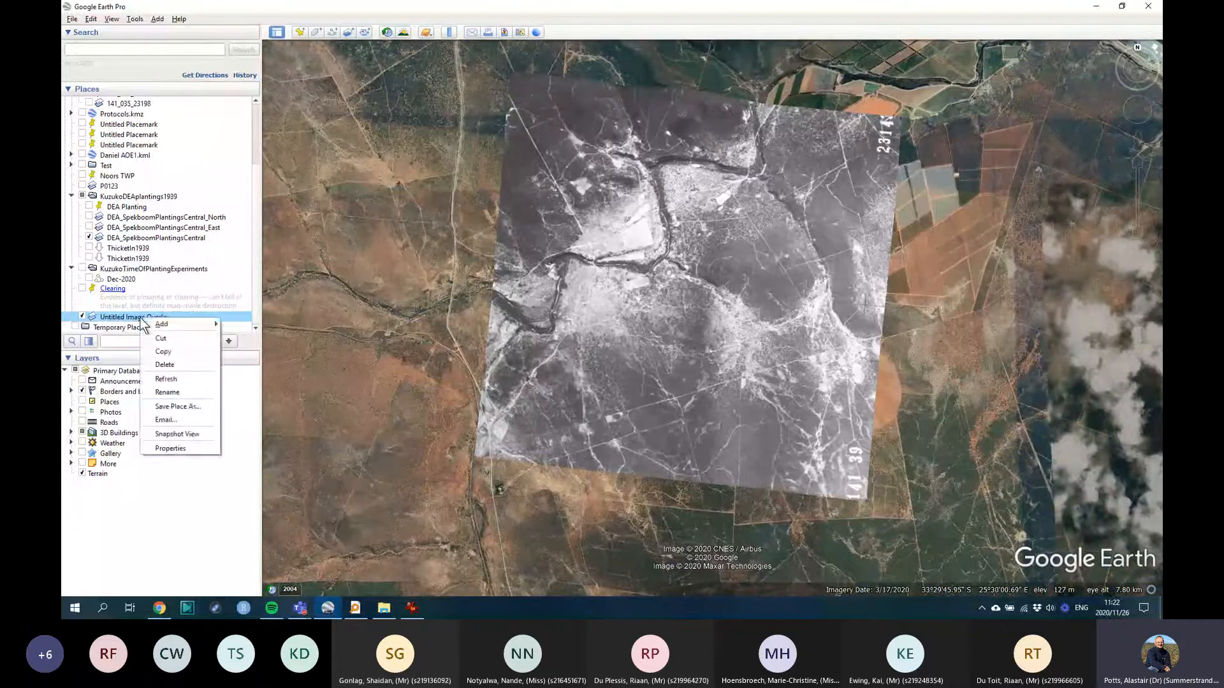
double_click(142, 323)
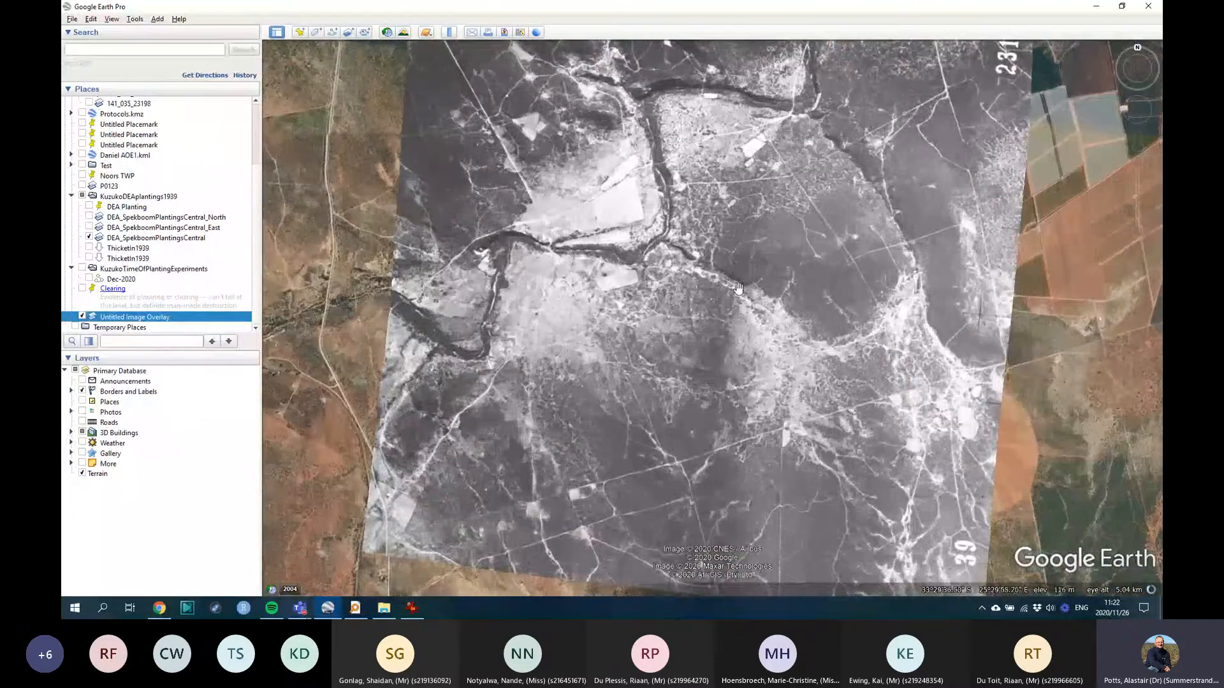
scroll(681, 305, "up", 1)
scroll(344, 302, "up", 3)
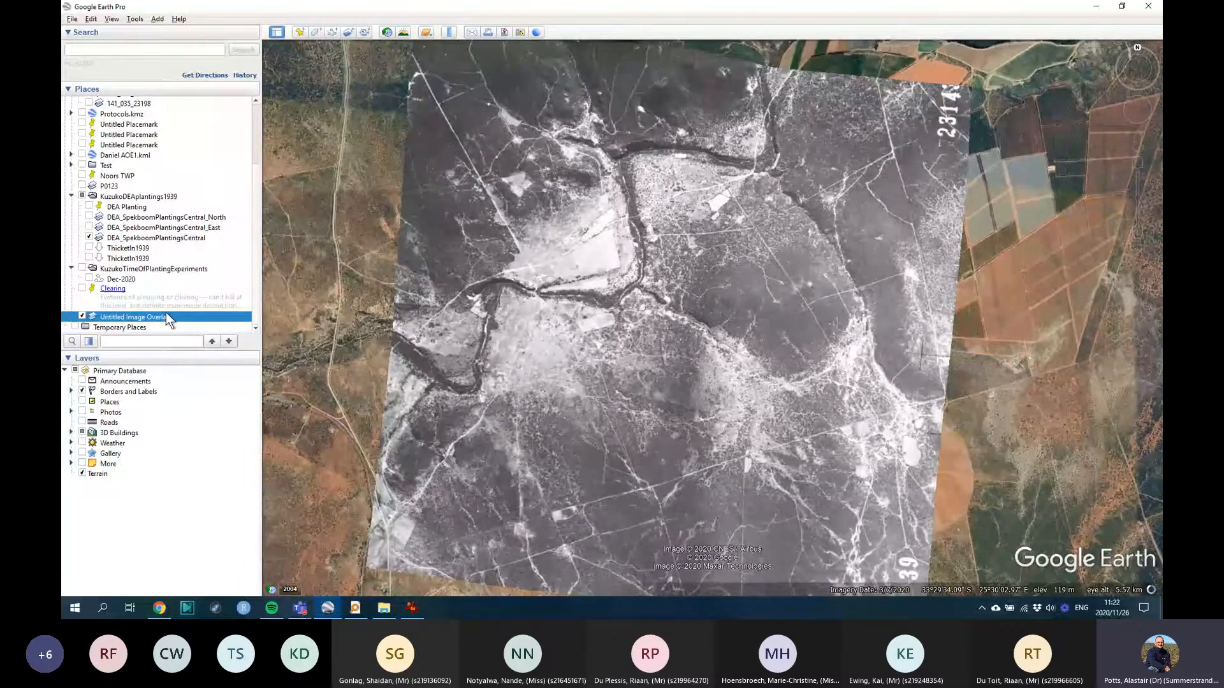
right_click(165, 313)
left_click(211, 442)
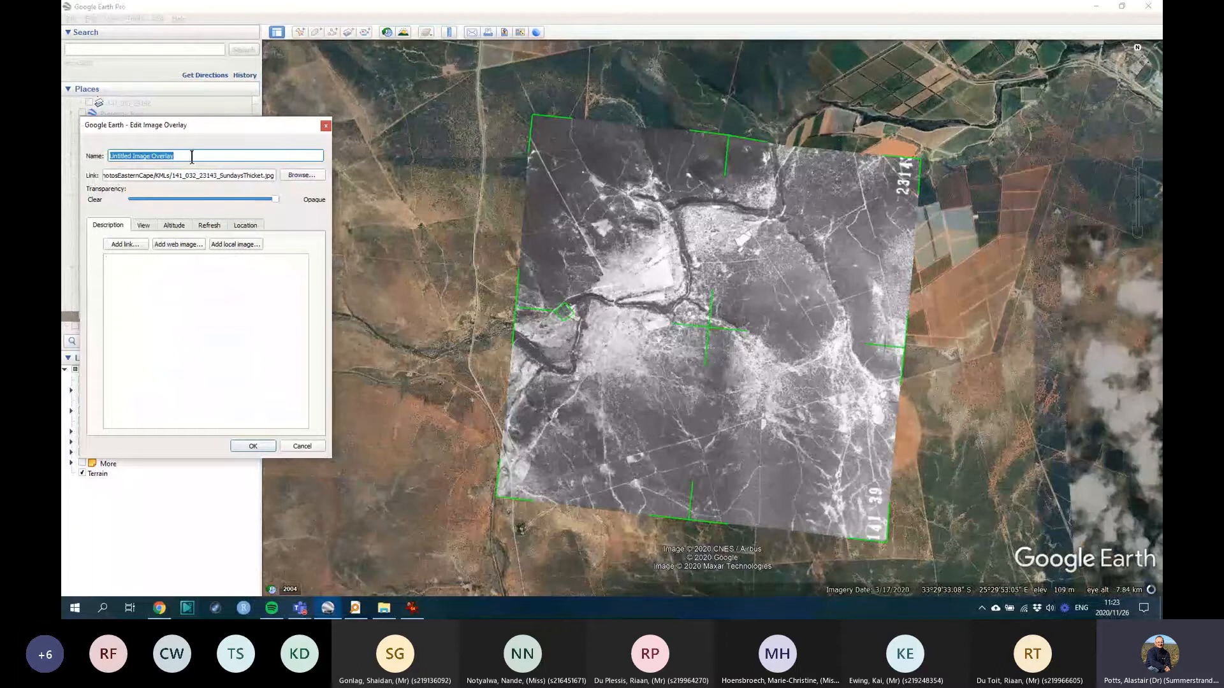
type("Thi")
key("BackSpace")
key("BackSpace")
key("BackSpace")
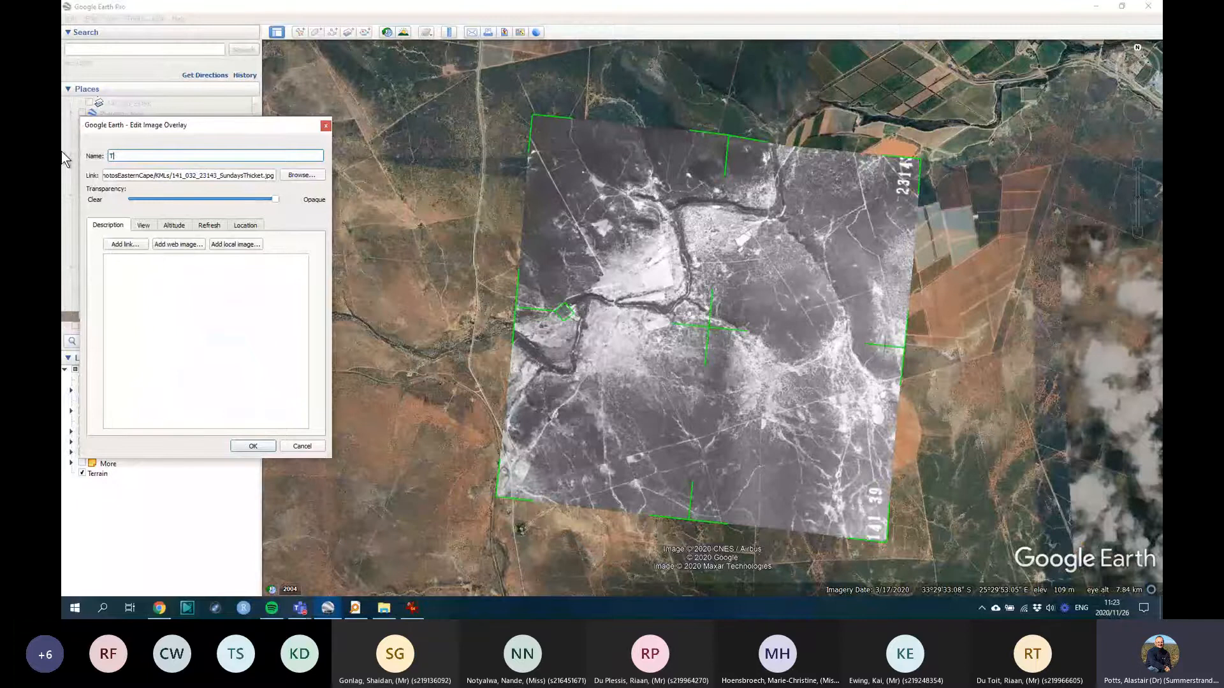
type("Thicket_")
left_click(262, 446)
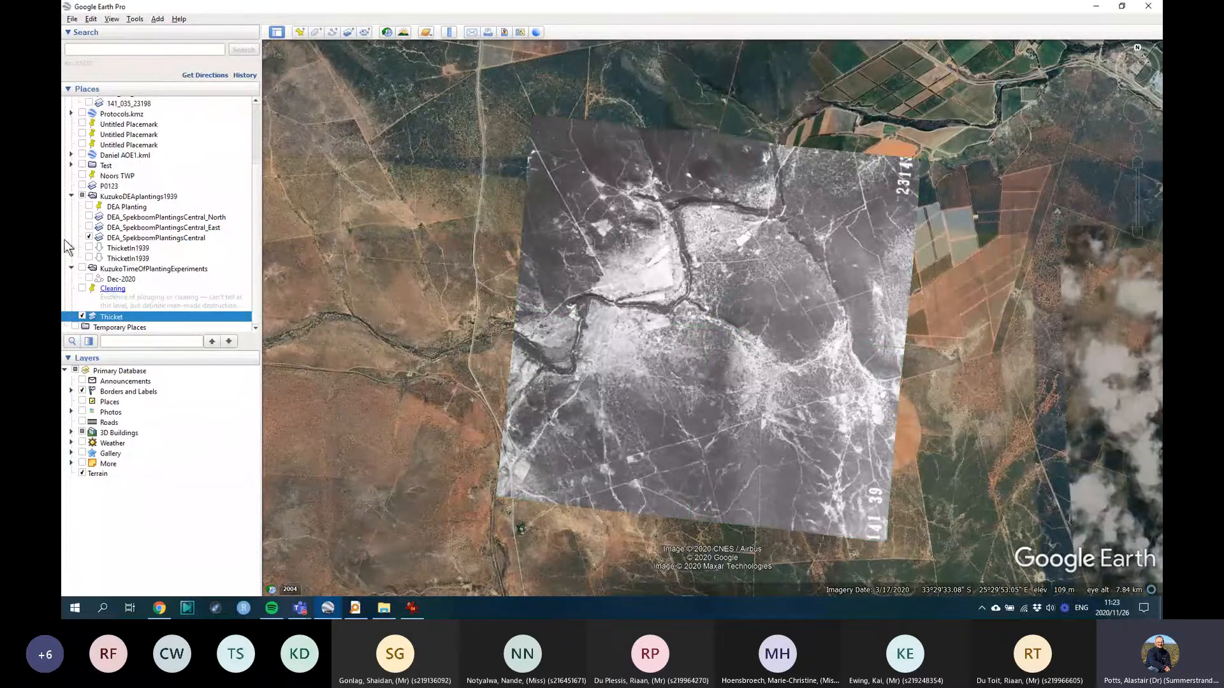
Step: Collapse the KuzukoTimeOfPlantingExperiments, KuzukoDEAplantings1939 and TheBet folders to tidy the saved places
left_click(71, 268)
left_click(71, 206)
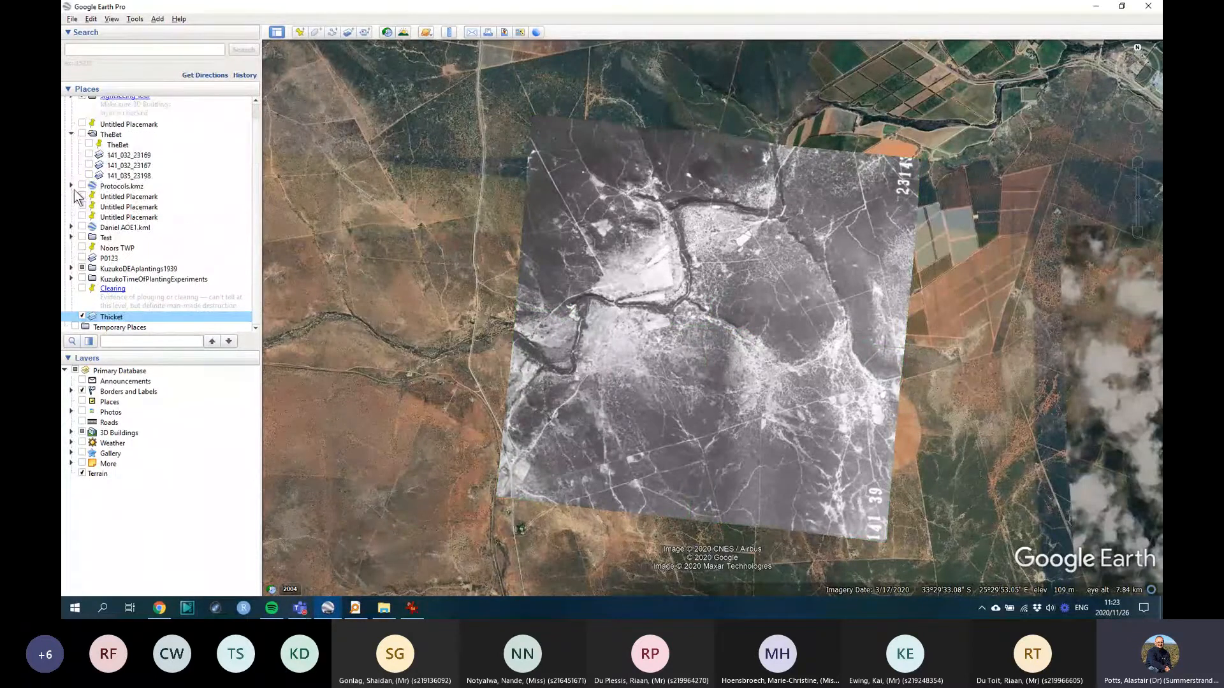
scroll(77, 191, "up", 1)
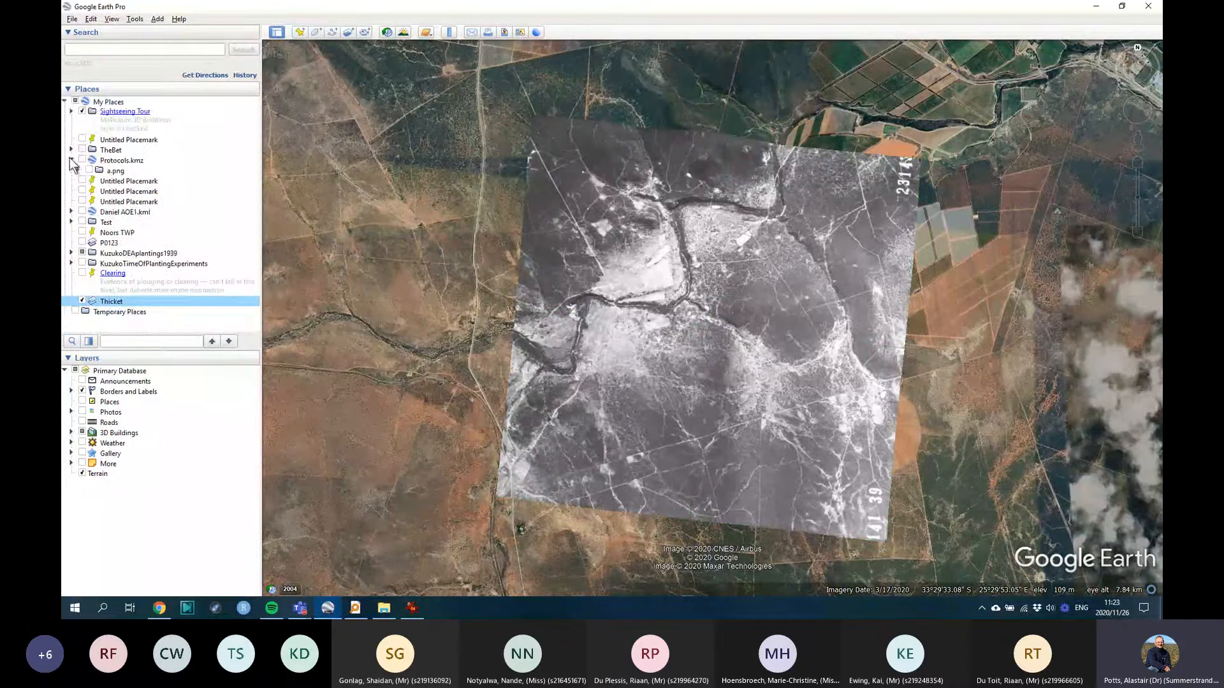
left_click(71, 150)
left_click(71, 112)
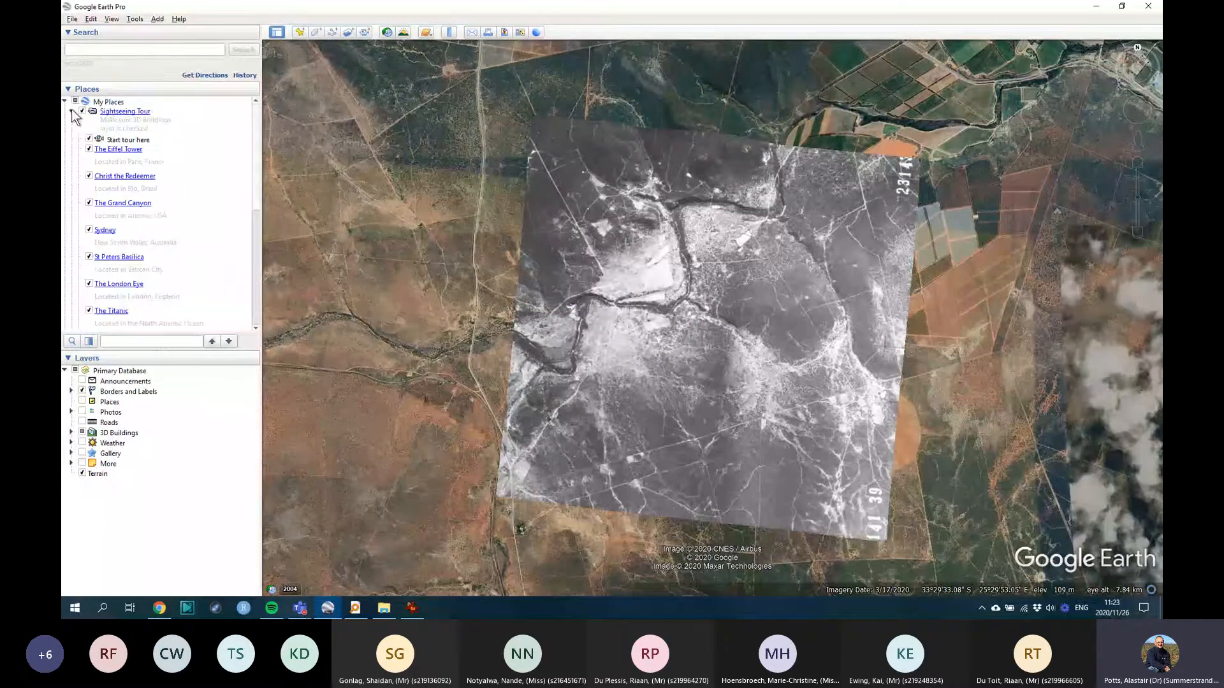
left_click(71, 111)
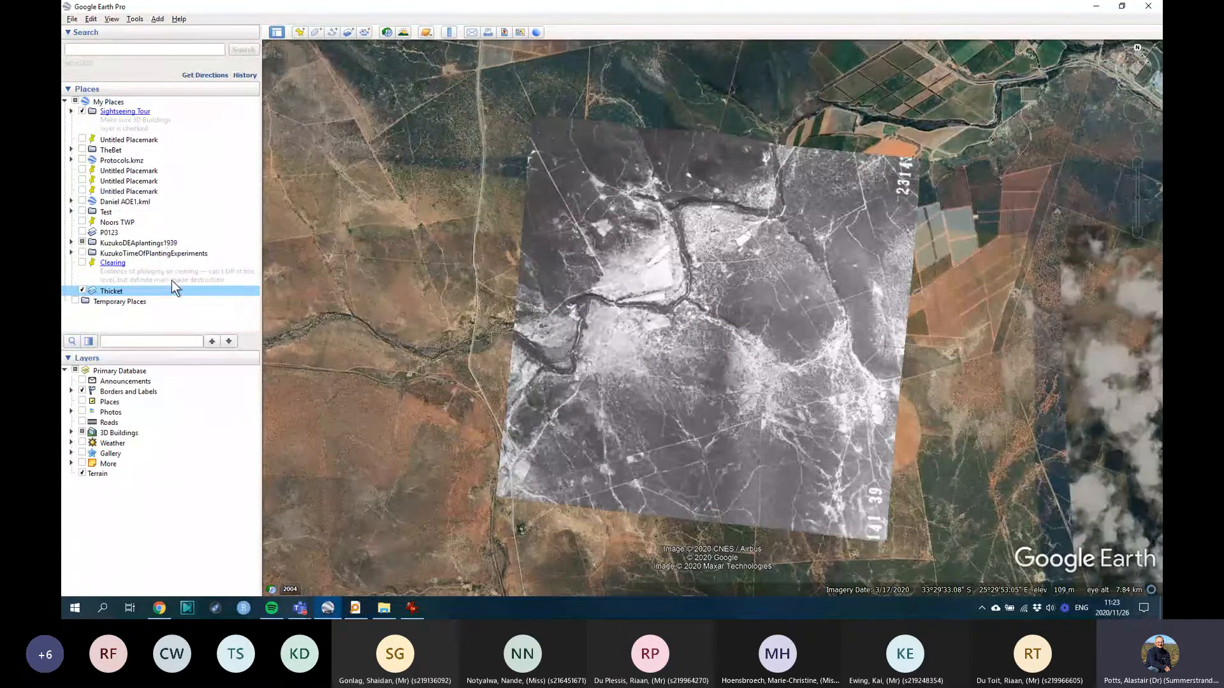
Step: Look through the contents of the KuzukoDEAplantings1939 and KuzukoTimeOfPlantingExperiments folders, leaving KuzukoDEAplantings1939 collapsed
left_click(71, 243)
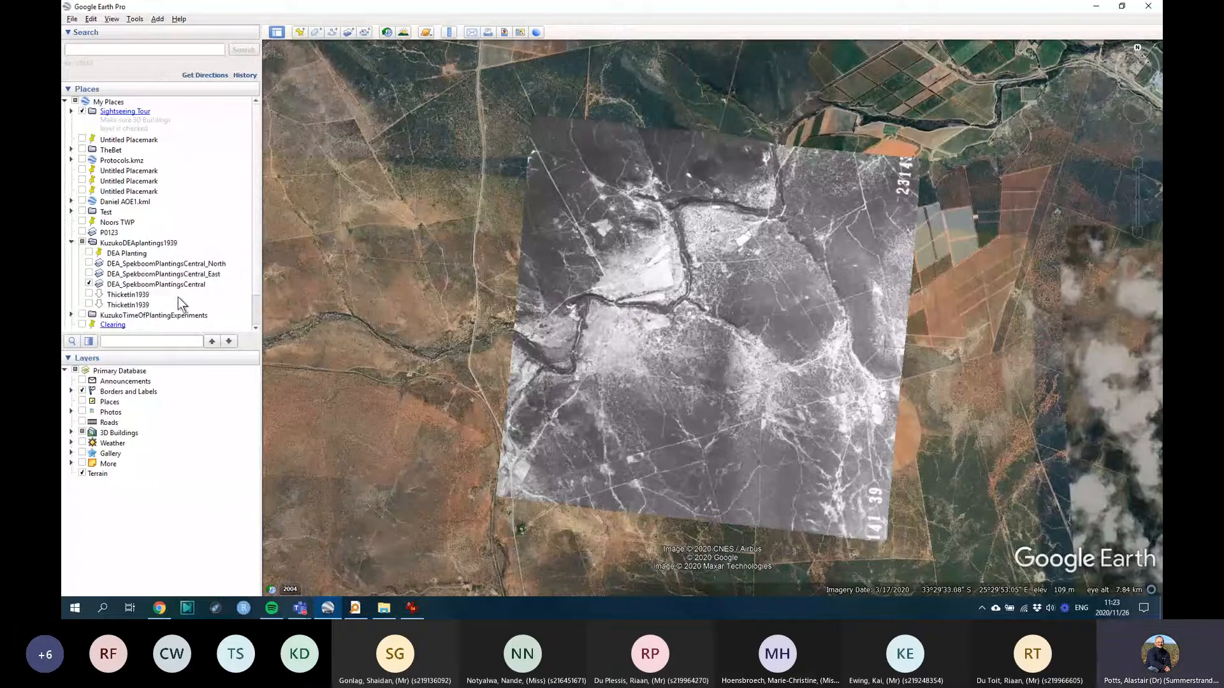
scroll(178, 297, "down", 1)
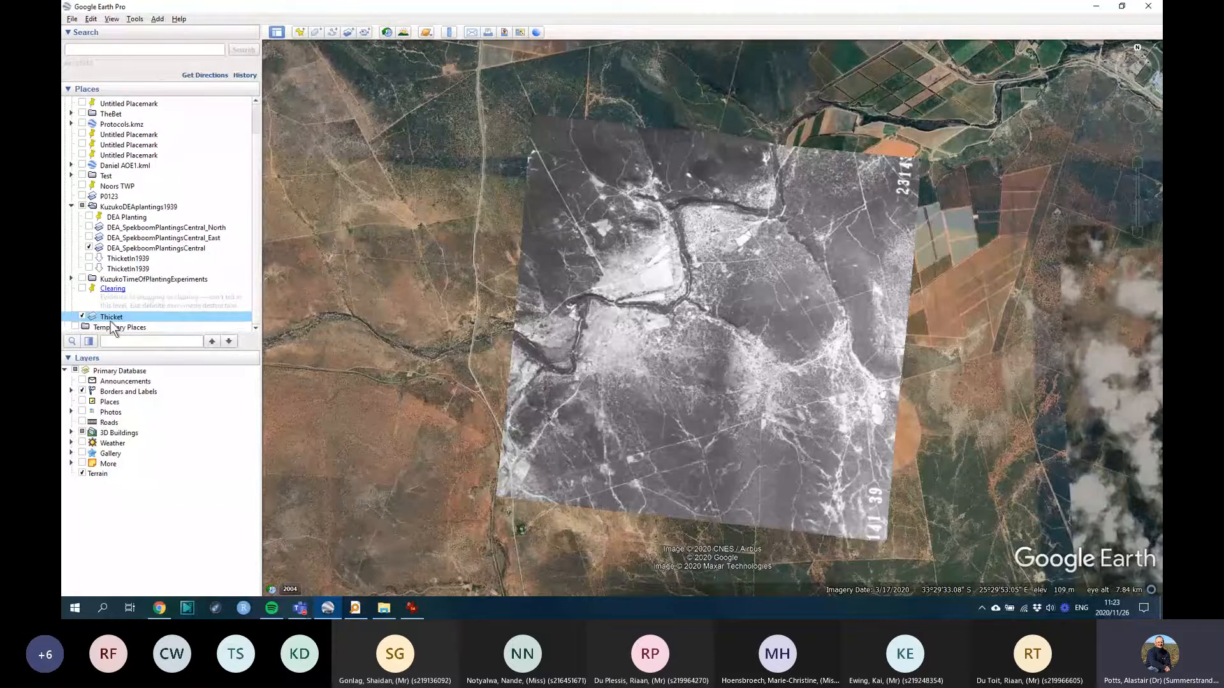
left_click(70, 279)
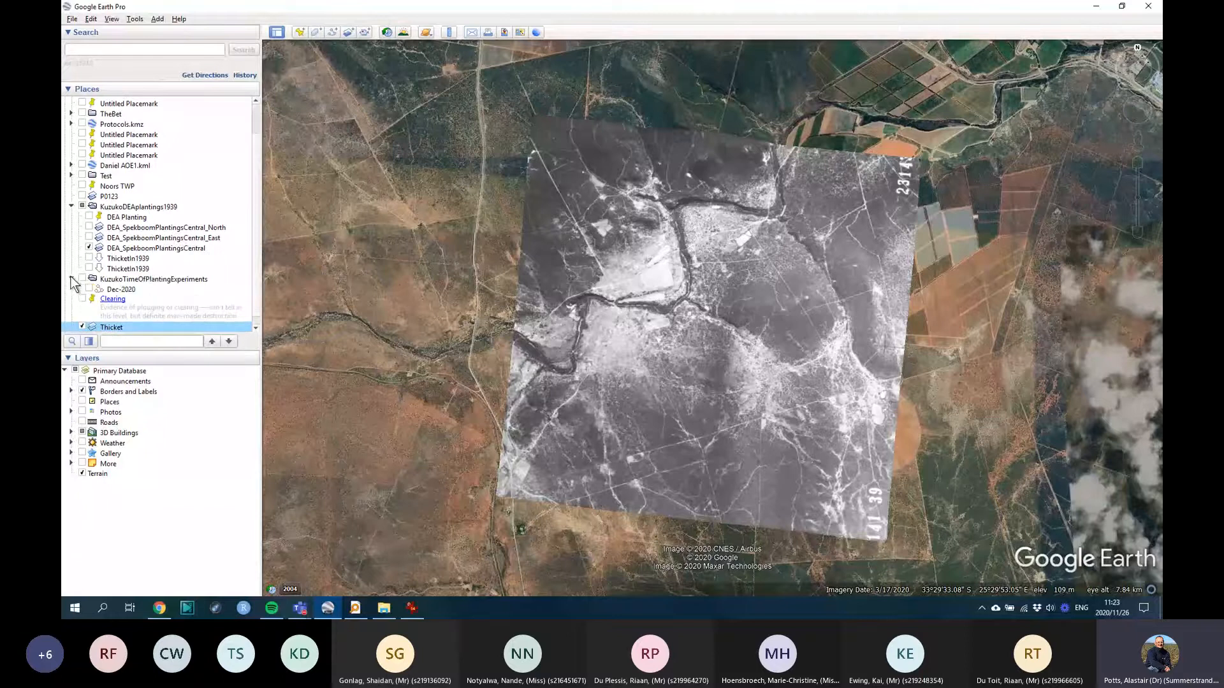
left_click(71, 207)
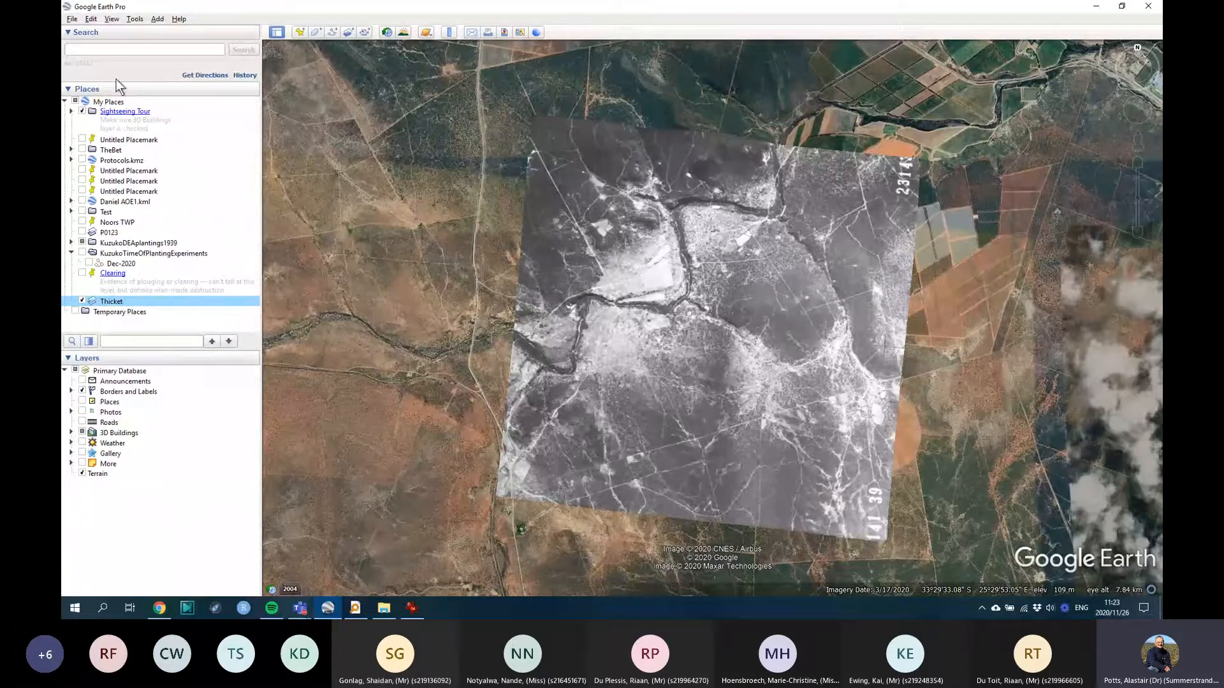
Step: Create a folder named BOTV312 Practical in My Places and move the Thicket overlay into it
left_click(110, 90)
left_click(87, 137)
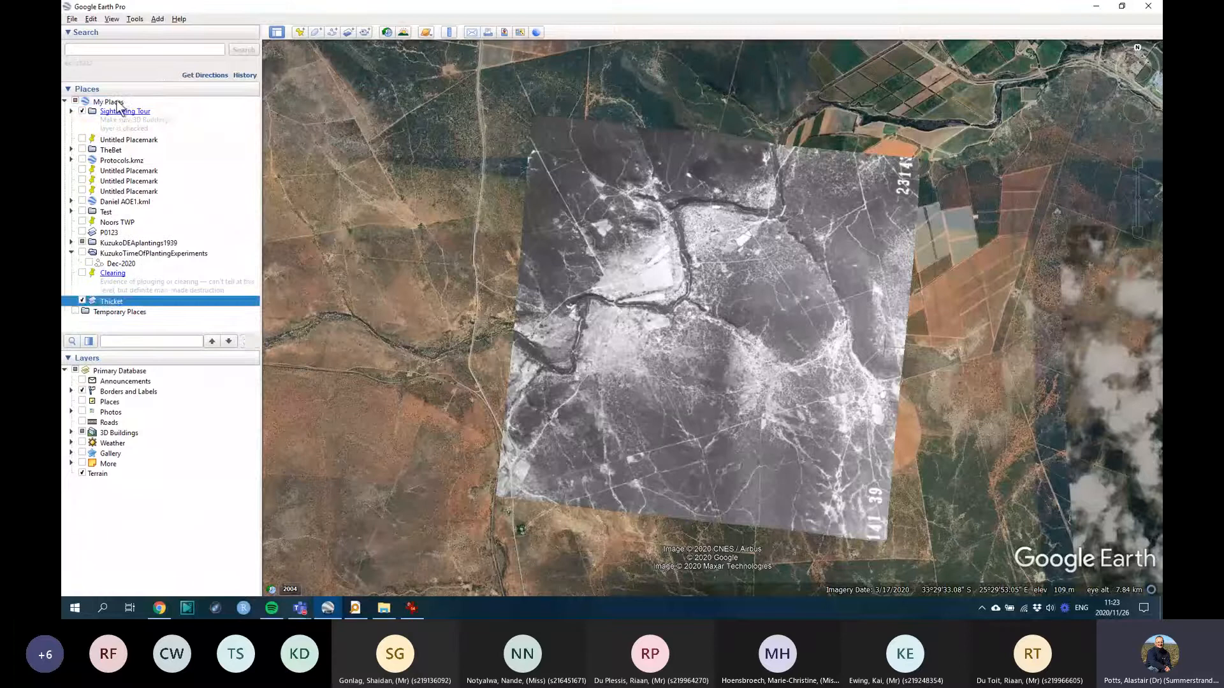
right_click(118, 103)
mouse_move(148, 105)
left_click(233, 106)
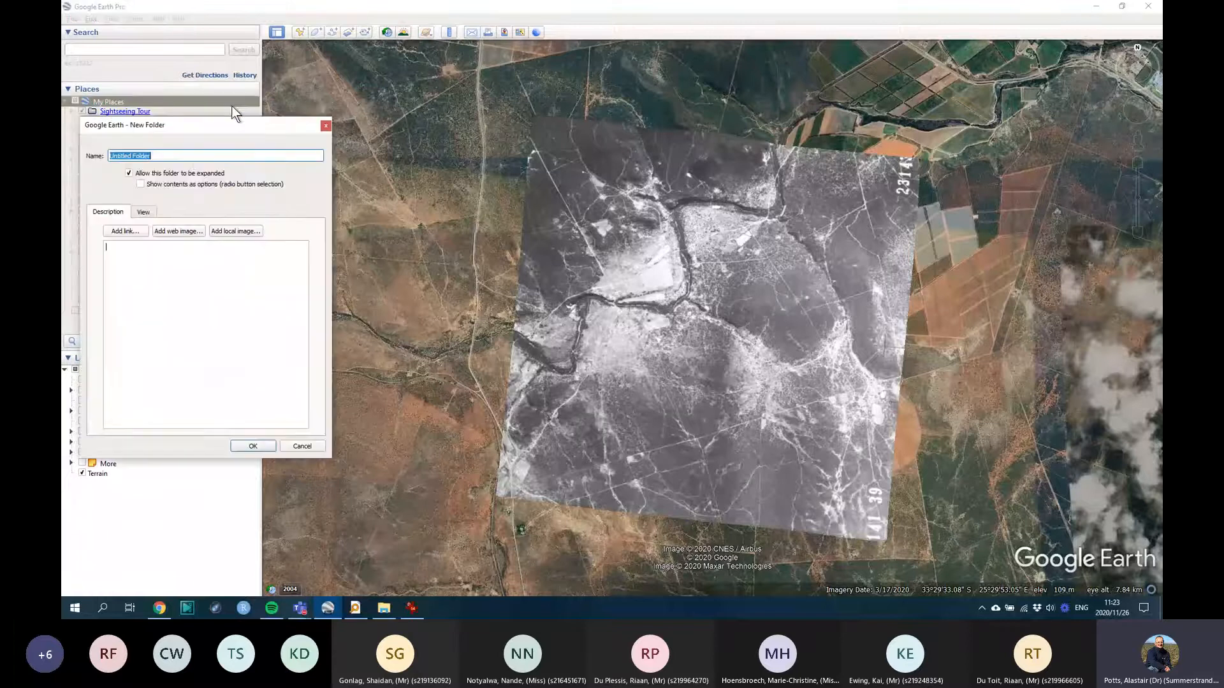
type("BOTV312 Practical")
left_click(253, 445)
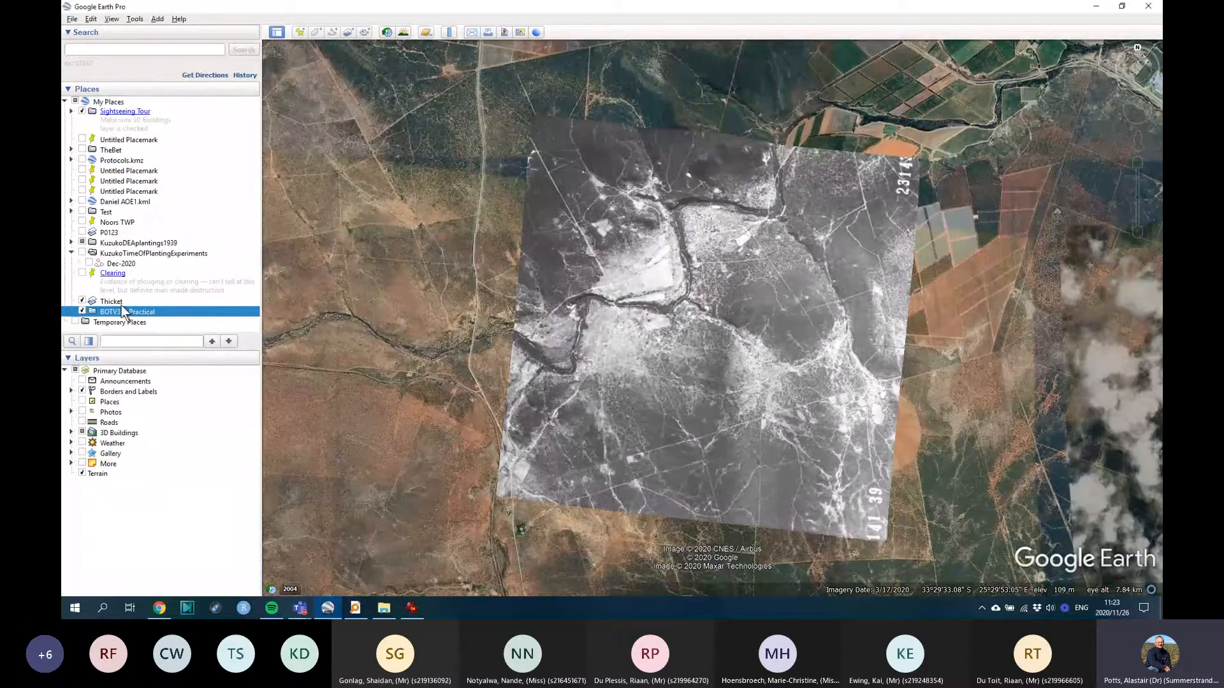
left_click_drag(122, 302, 135, 313)
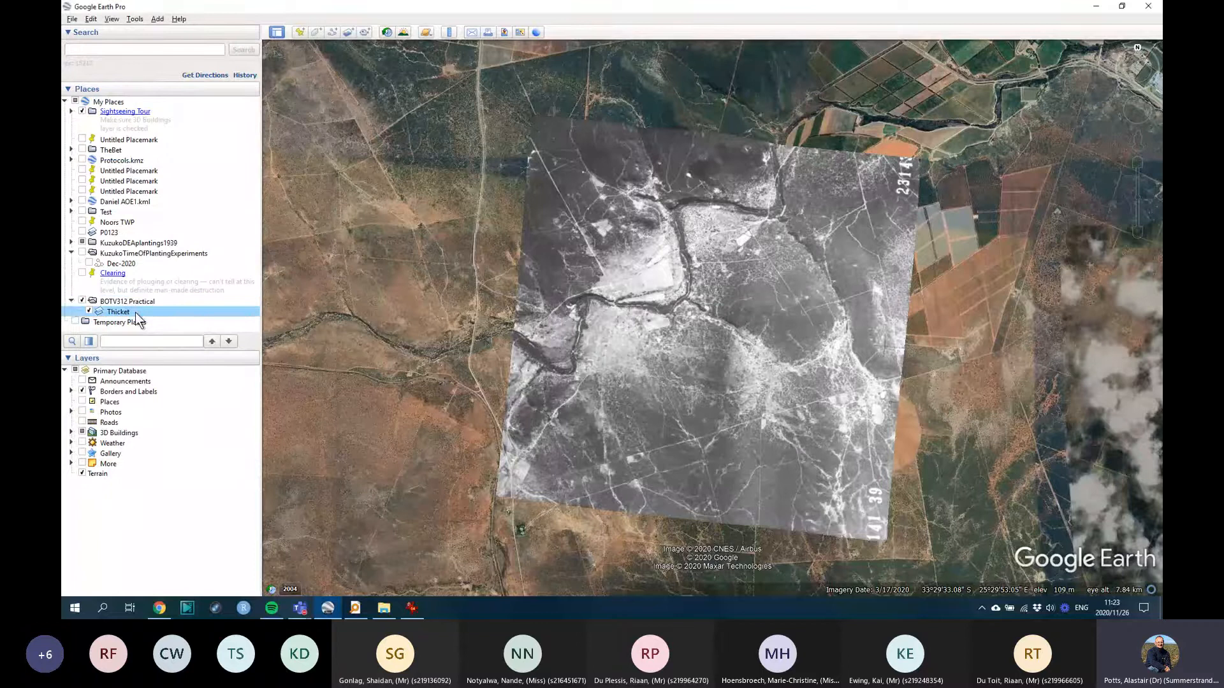
Step: Add a folder named Thicket inside the BOTV312 Practical folder and move the Thicket overlay into it
right_click(137, 308)
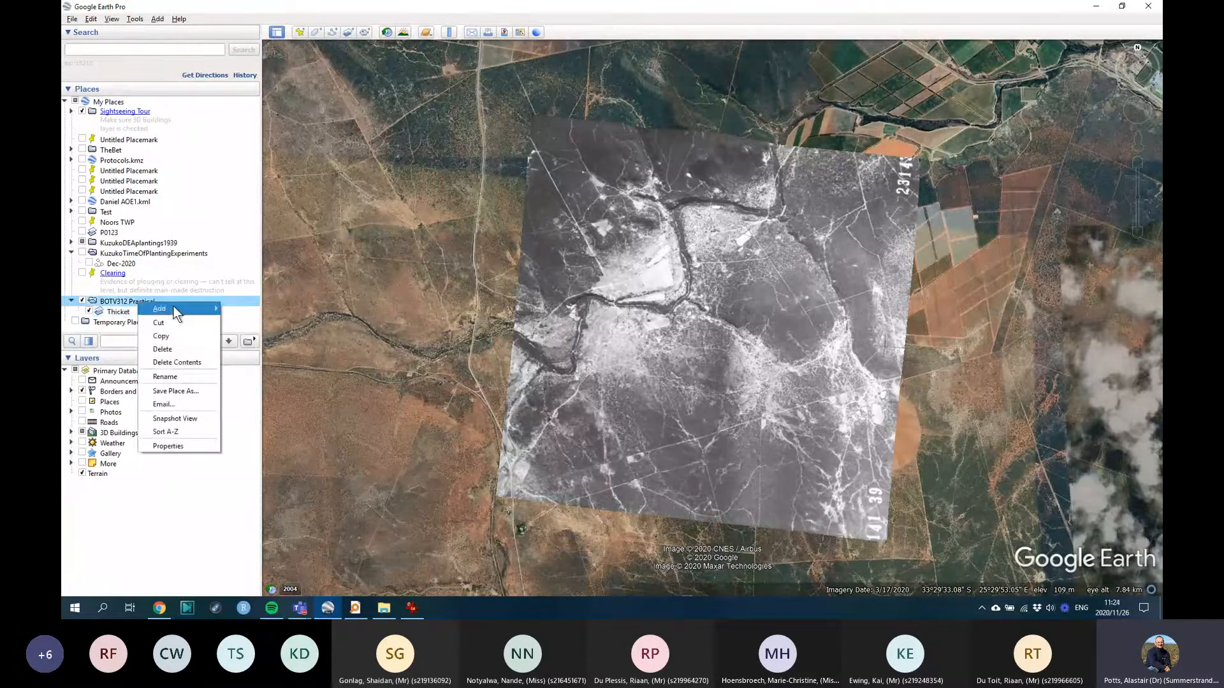
mouse_move(238, 309)
left_click(281, 323)
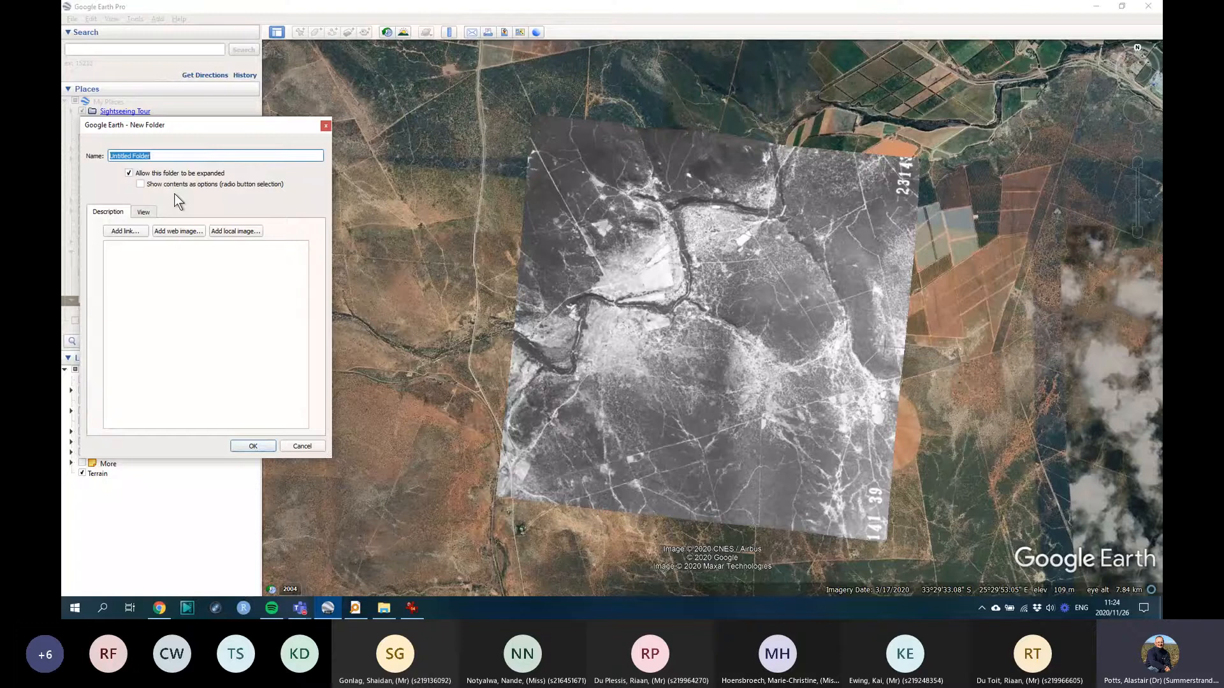
type("Thicket")
left_click(254, 446)
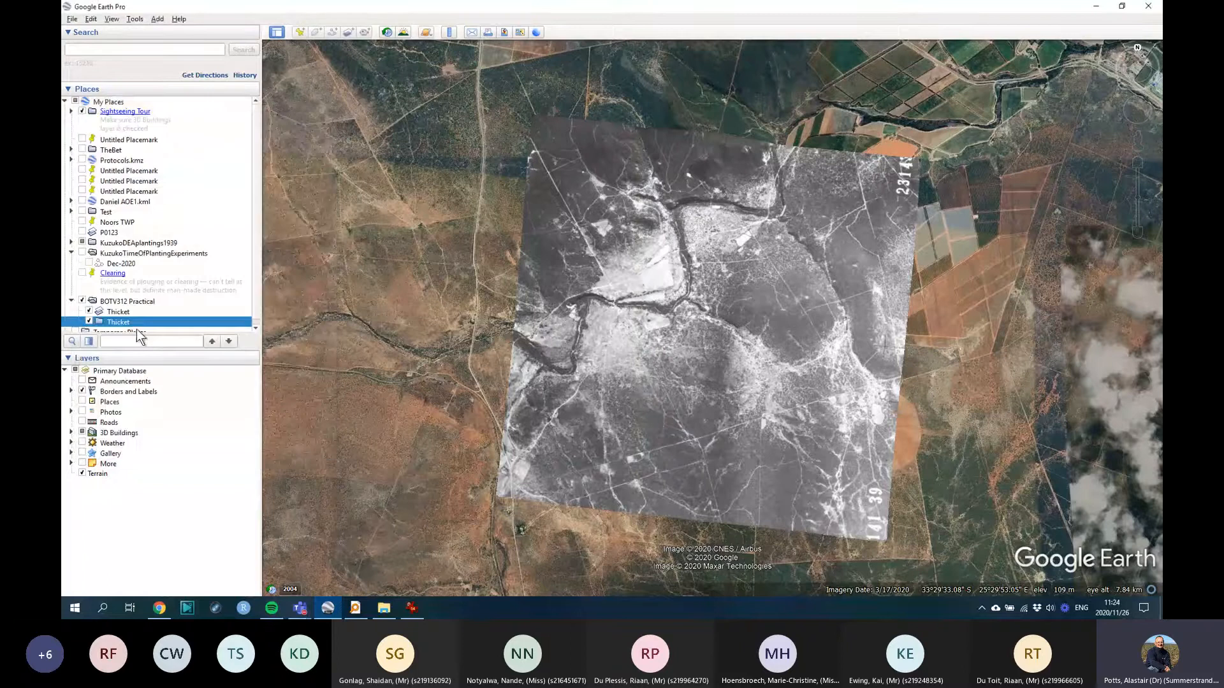
left_click_drag(125, 319, 125, 322)
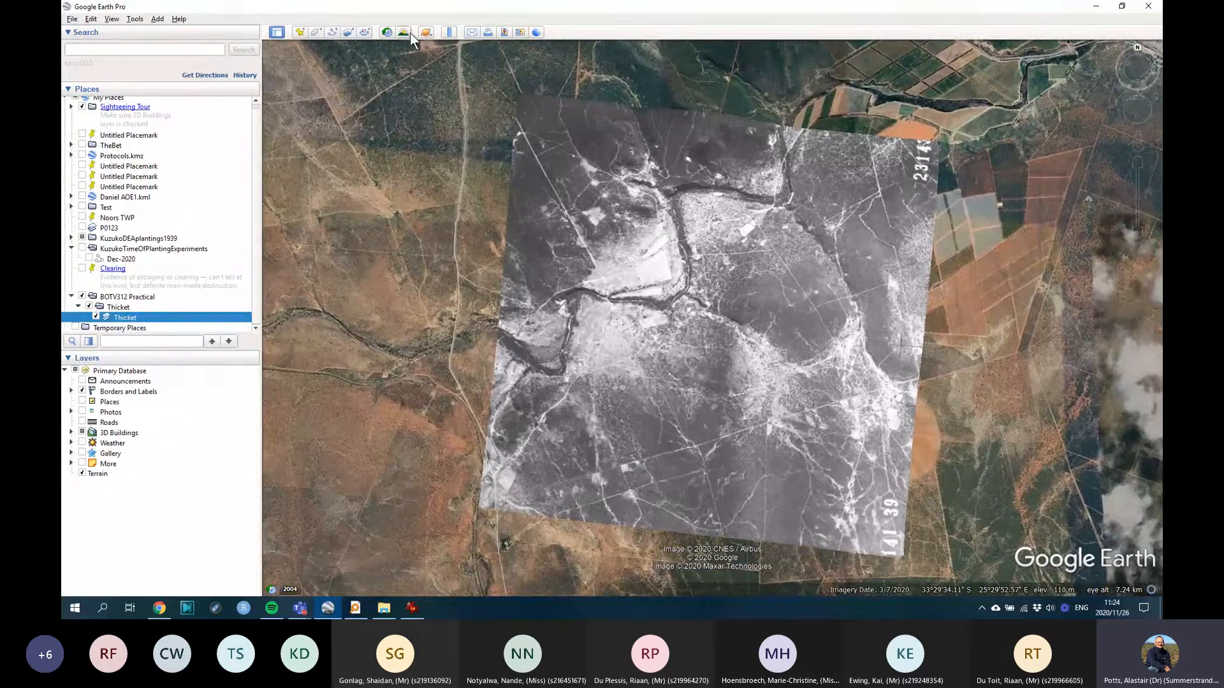
Step: Add a placemark named Thicket on the dark thicket patch west of the bright clearing, at about 33°29'20"S, 25°28'56"E
left_click(300, 33)
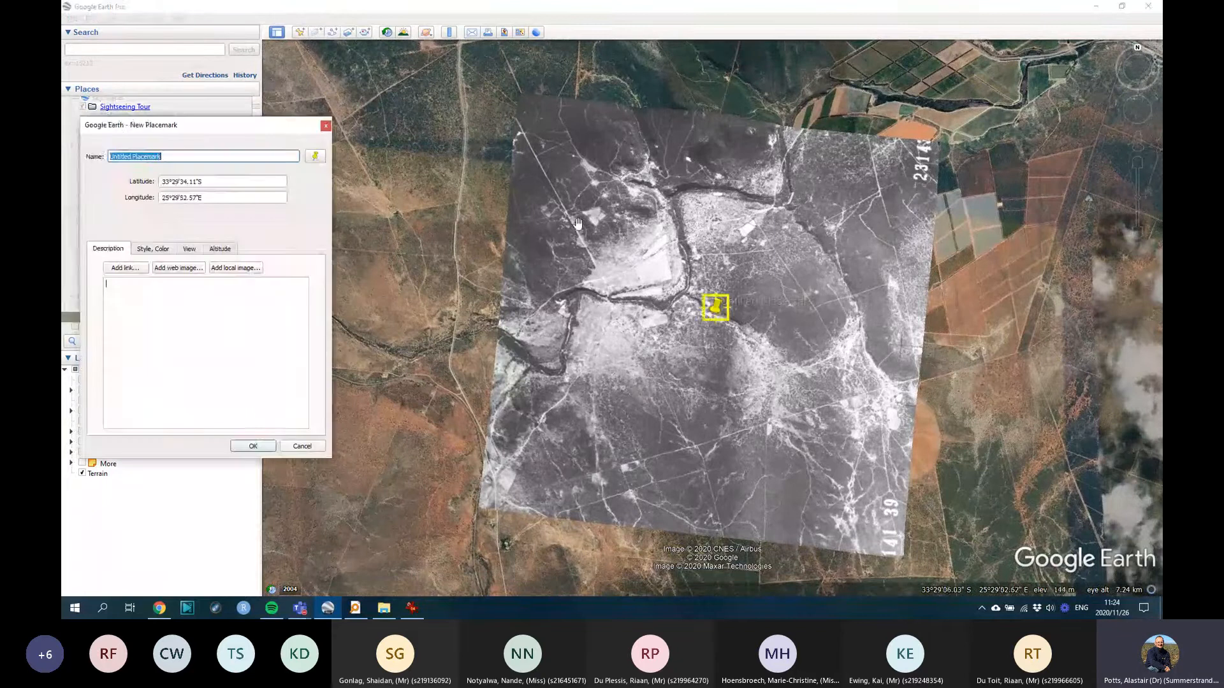
left_click_drag(715, 308, 631, 262)
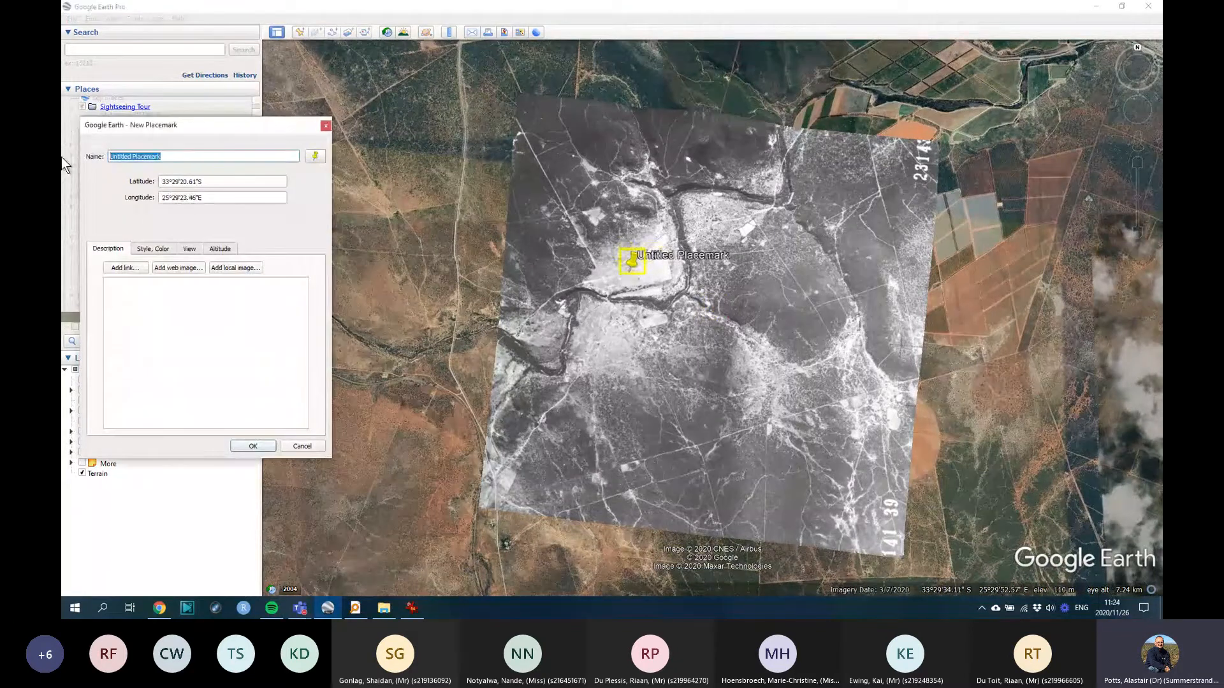
type("Thicket")
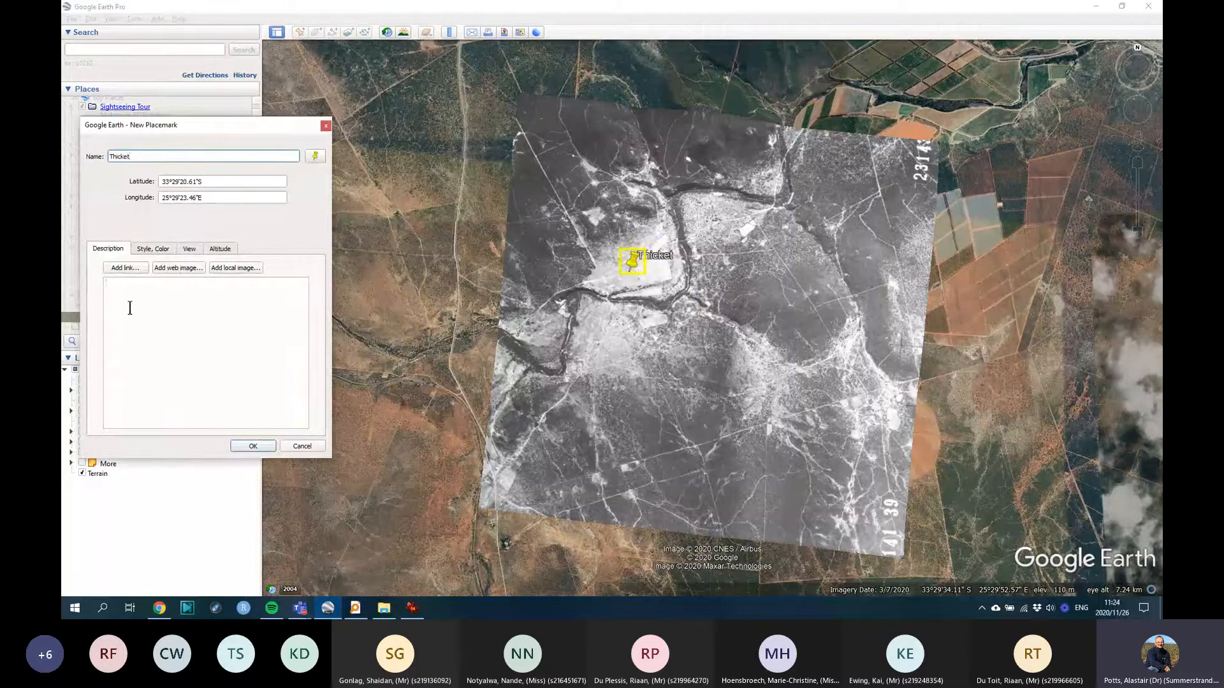
left_click(129, 308)
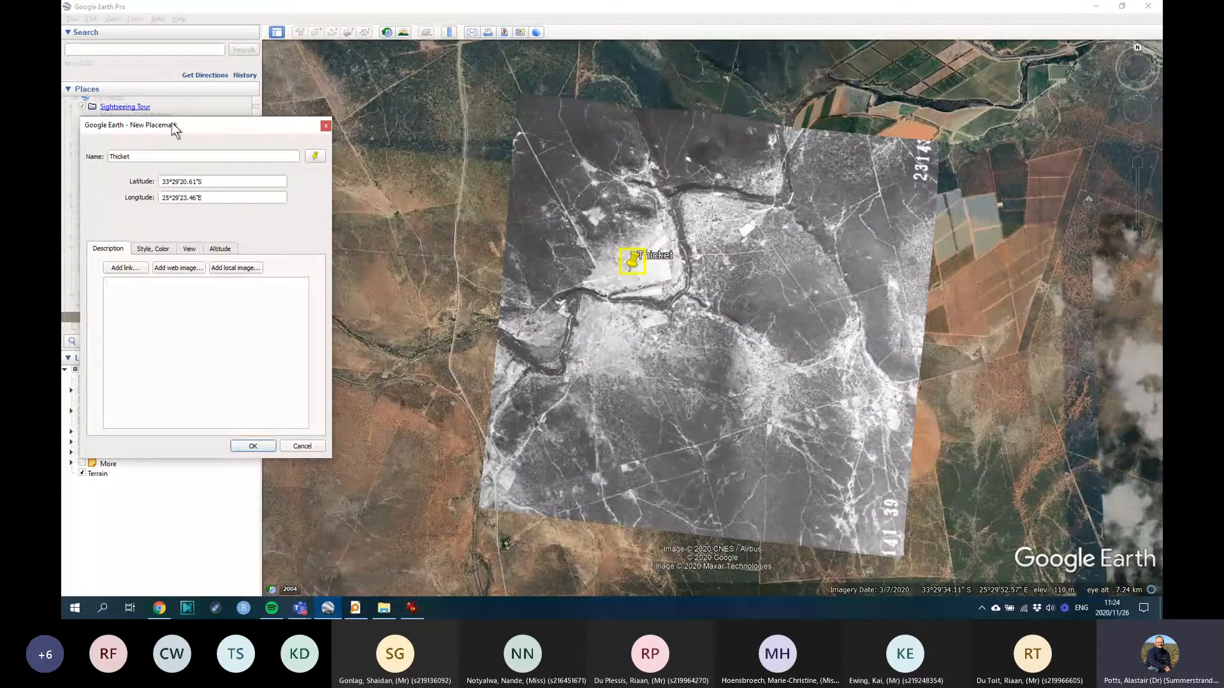
left_click_drag(174, 130, 436, 176)
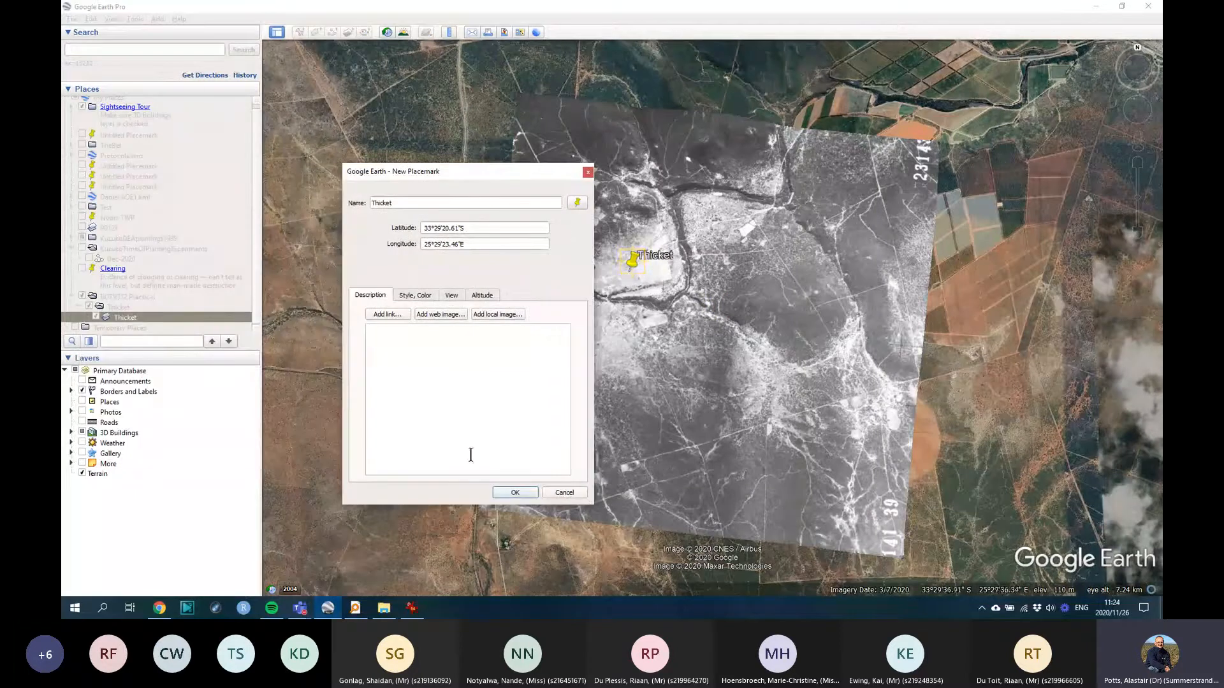
left_click_drag(518, 171, 475, 172)
left_click_drag(631, 271, 577, 253)
left_click_drag(502, 172, 433, 190)
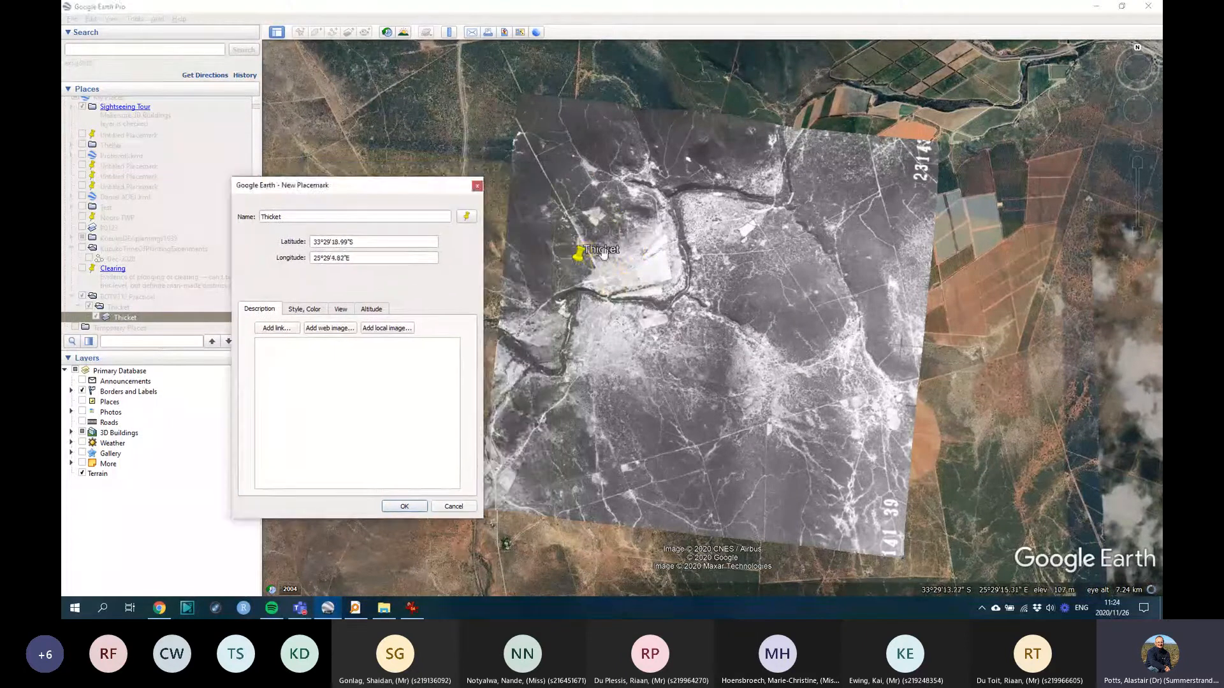
left_click_drag(577, 255, 552, 258)
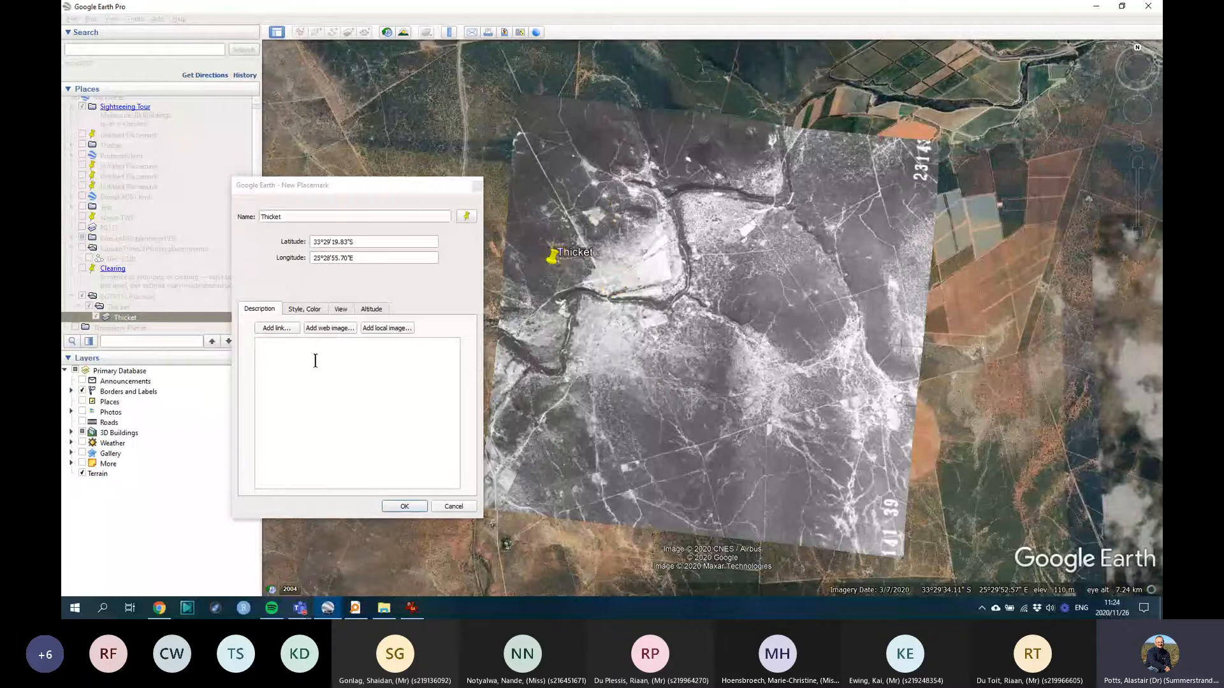
Step: Extend the new placemark's name to Thicket_#1
left_click(291, 214)
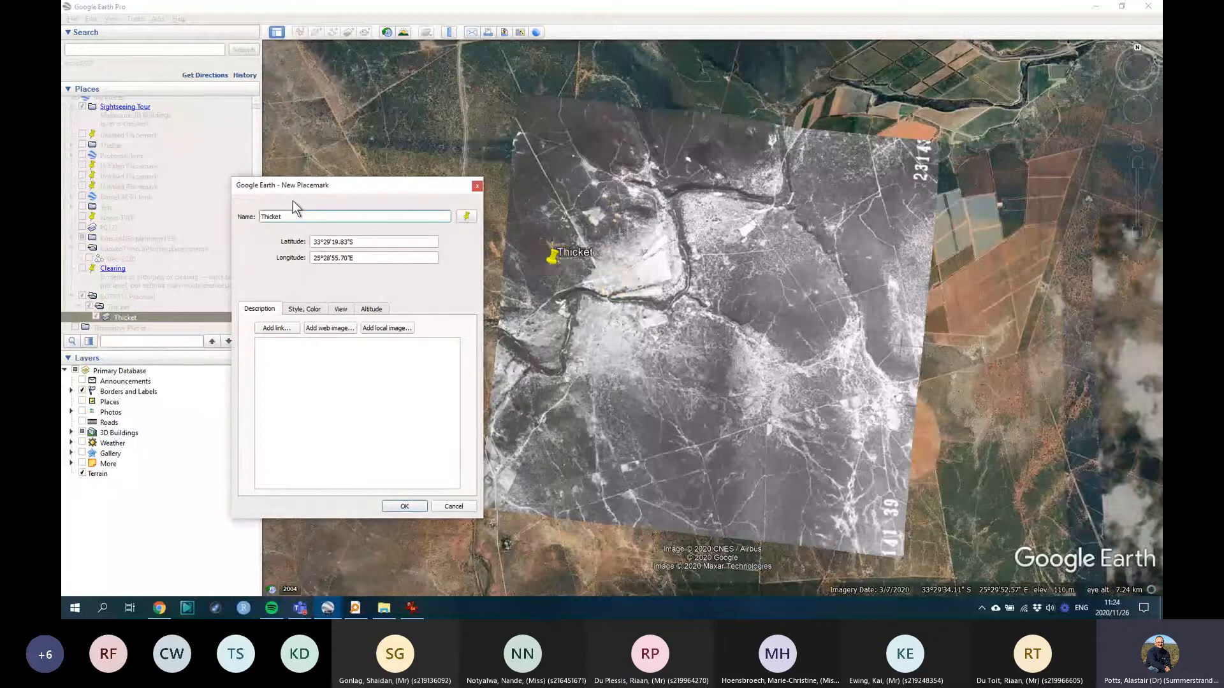
type(")#1")
left_click(279, 217)
key("Delete")
type("_#1")
Step: Describe the placemark as "This area was solid thicket in 1939, and is degraded now" and save it
left_click(311, 381)
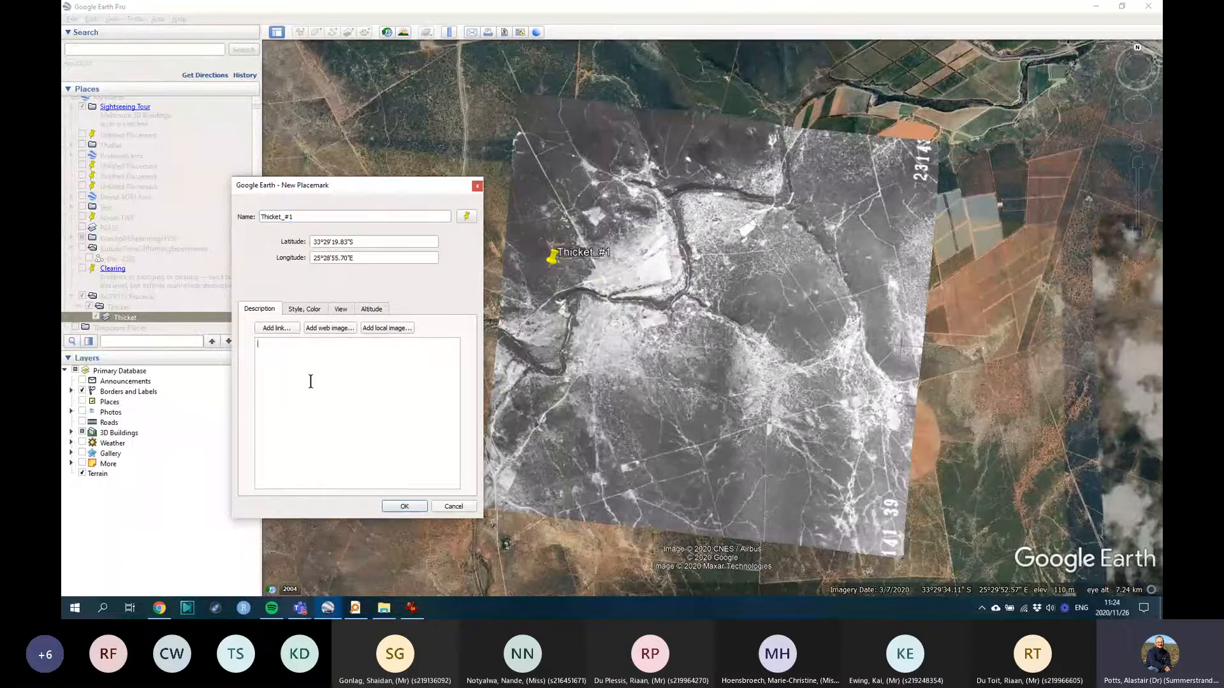
type("This area was solid thicket in ")
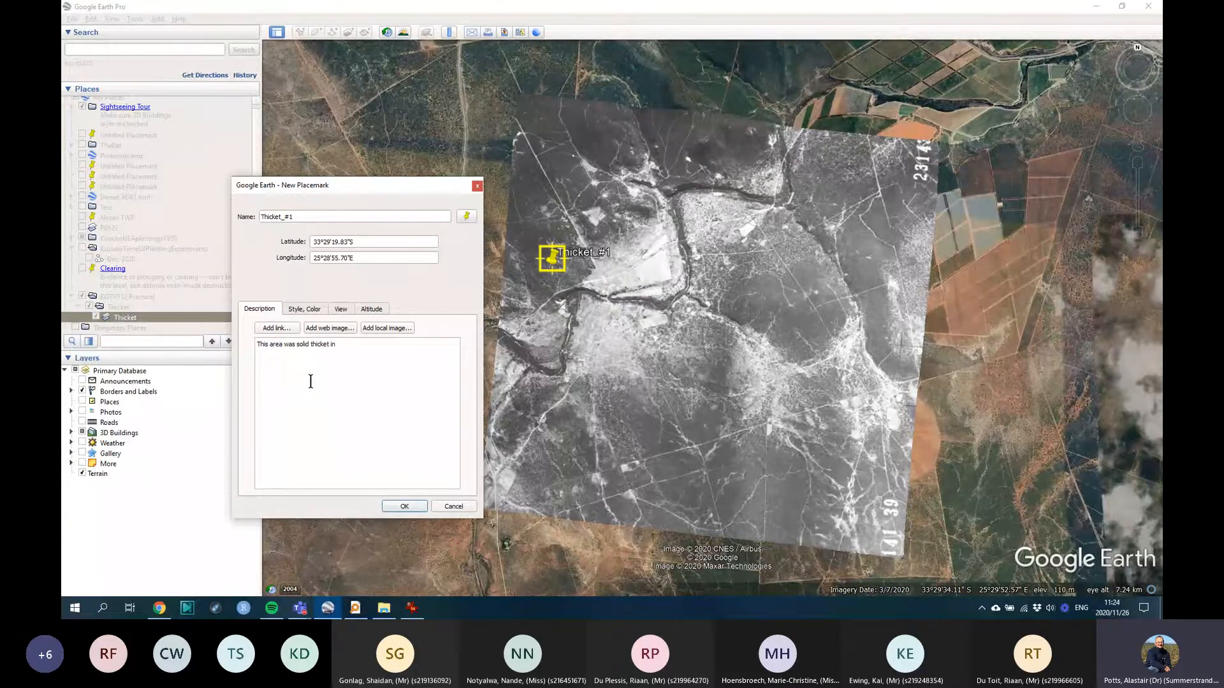
type("1939, and is n")
key("BackSpace")
type("degraded now")
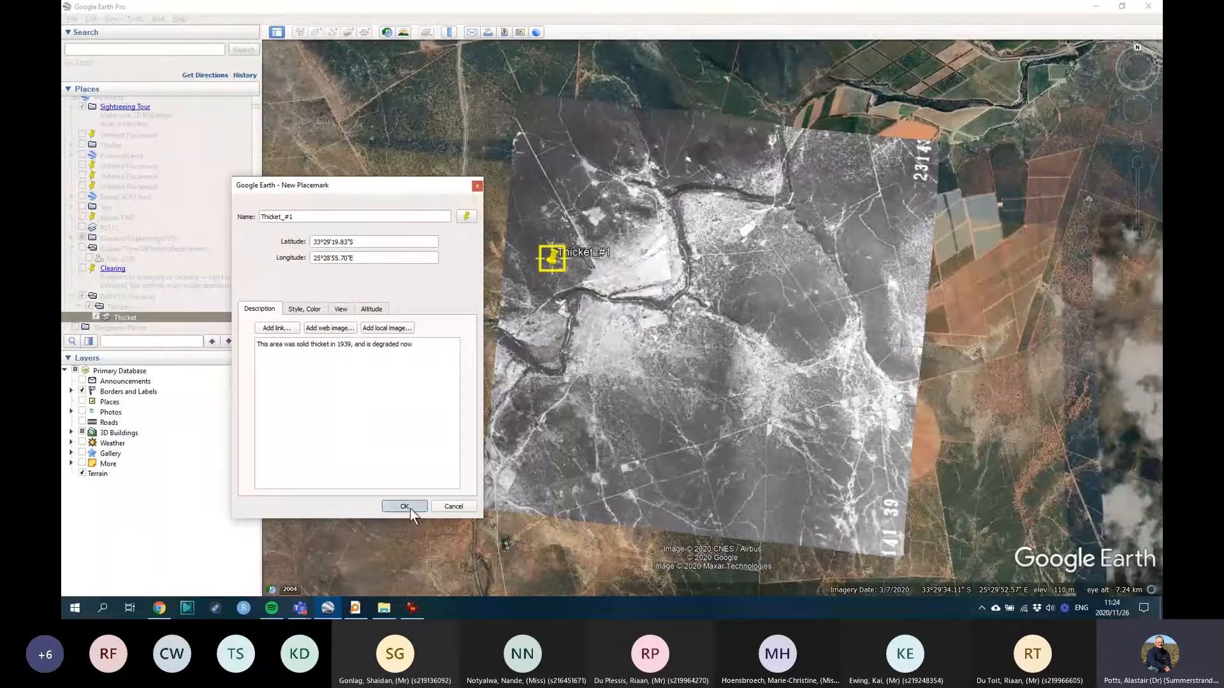
left_click(411, 509)
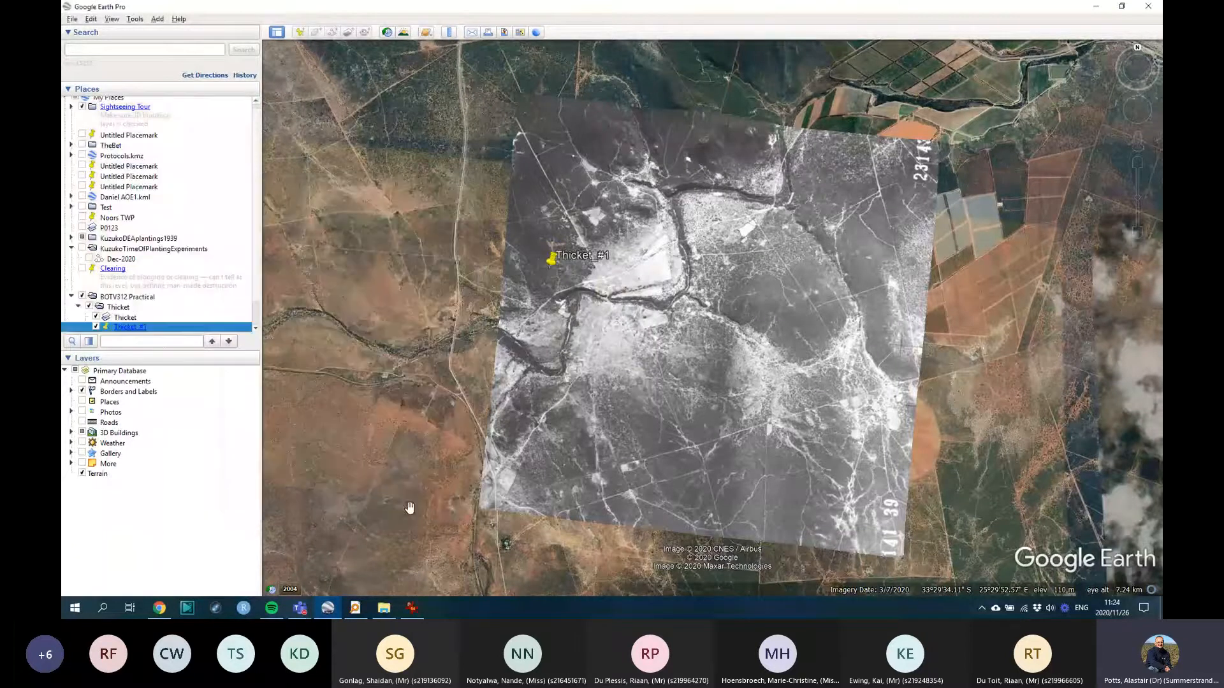
Step: Open the Thicket_#1 placemark on the map and read its description
left_click(552, 261)
left_click_drag(493, 215, 556, 225)
left_click(520, 225)
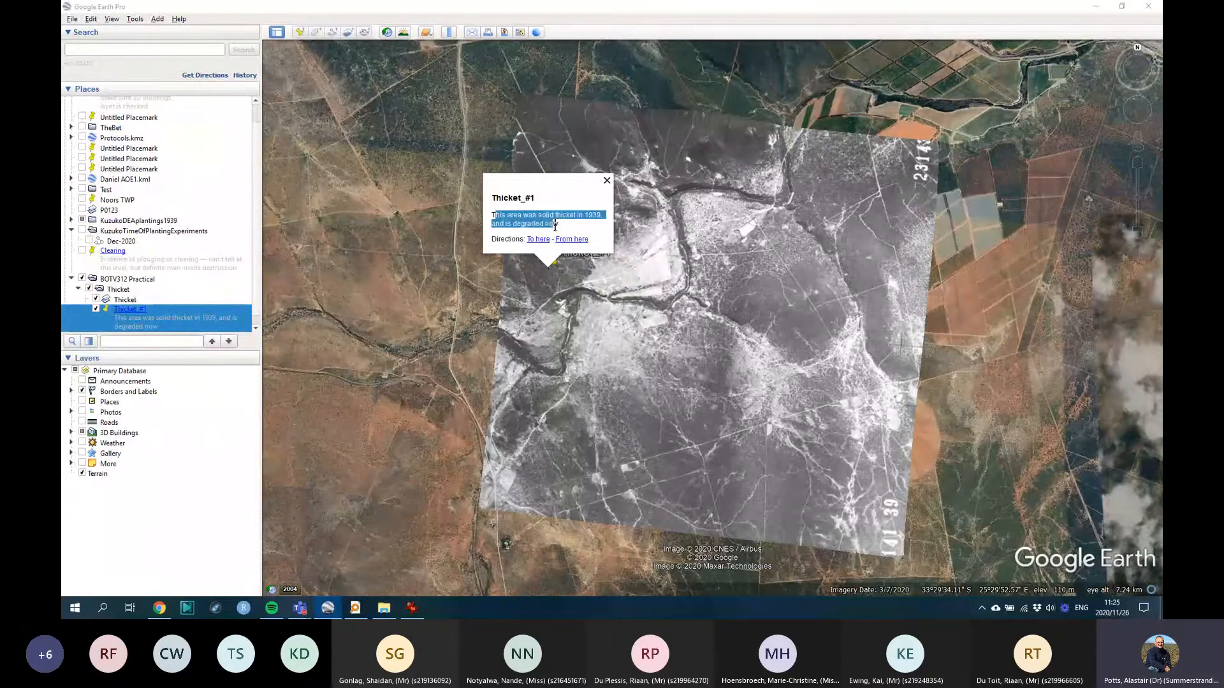
left_click(644, 318)
Step: Compare the southern part of the historical photo with current imagery by switching the Thicket overlay on and off, leaving it hidden
scroll(812, 450, "down", 3)
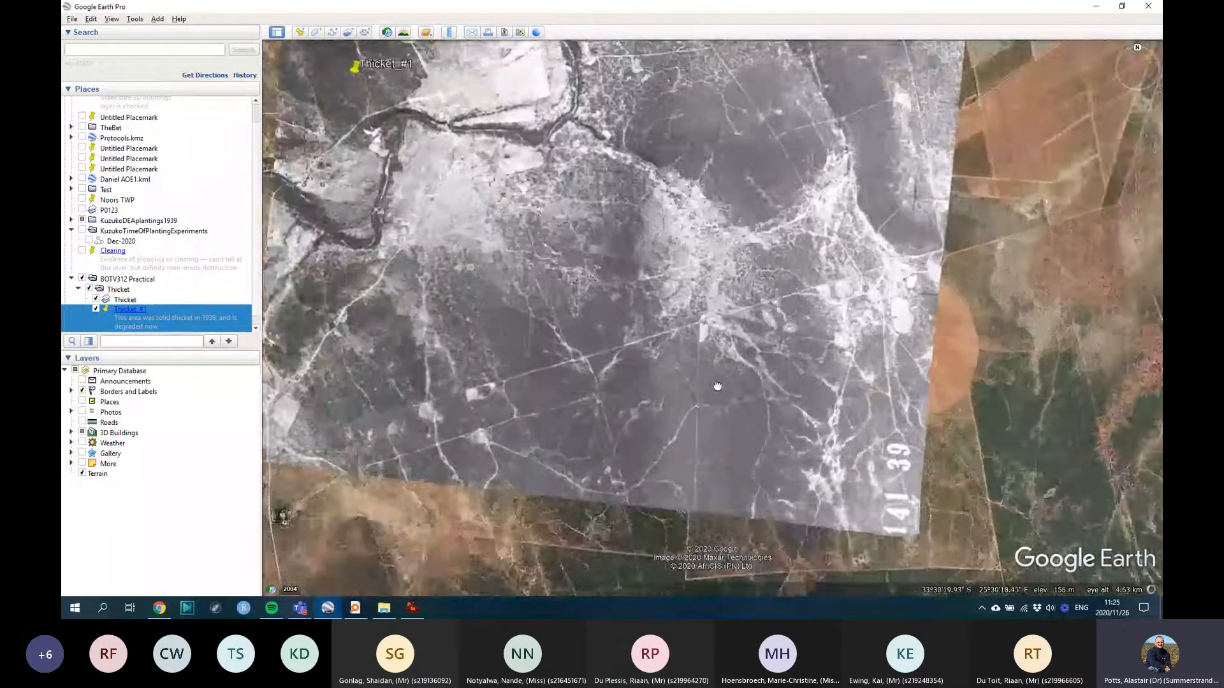
scroll(717, 383, "down", 2)
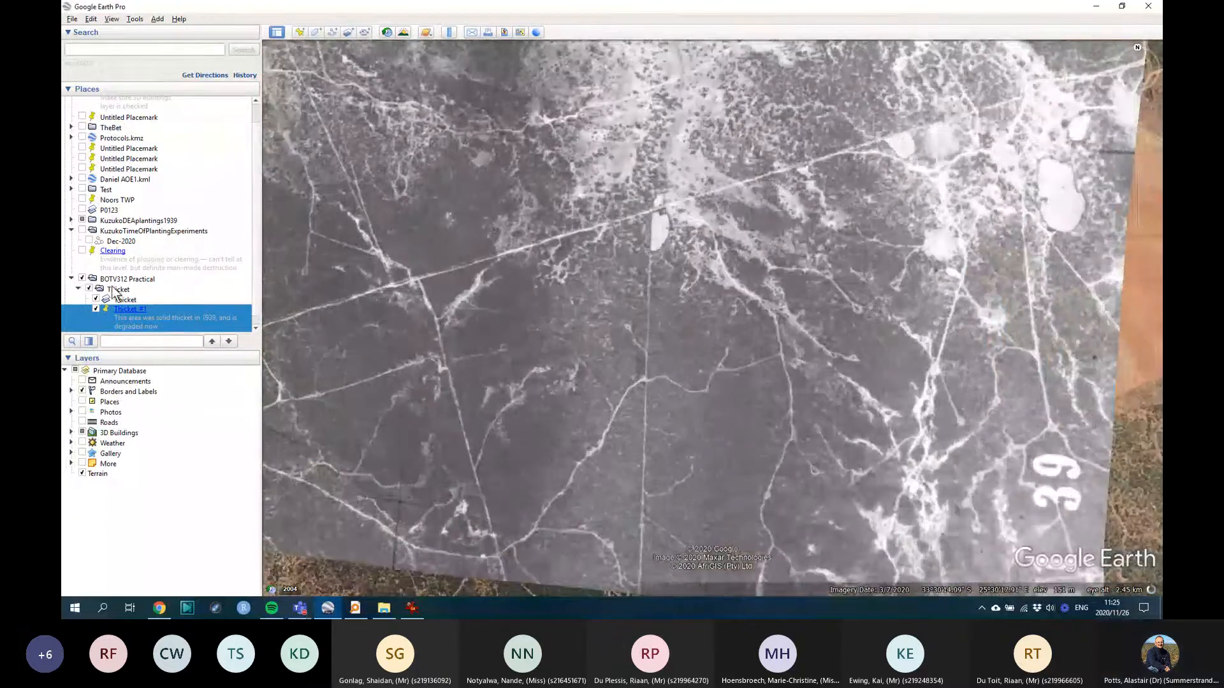
left_click(90, 289)
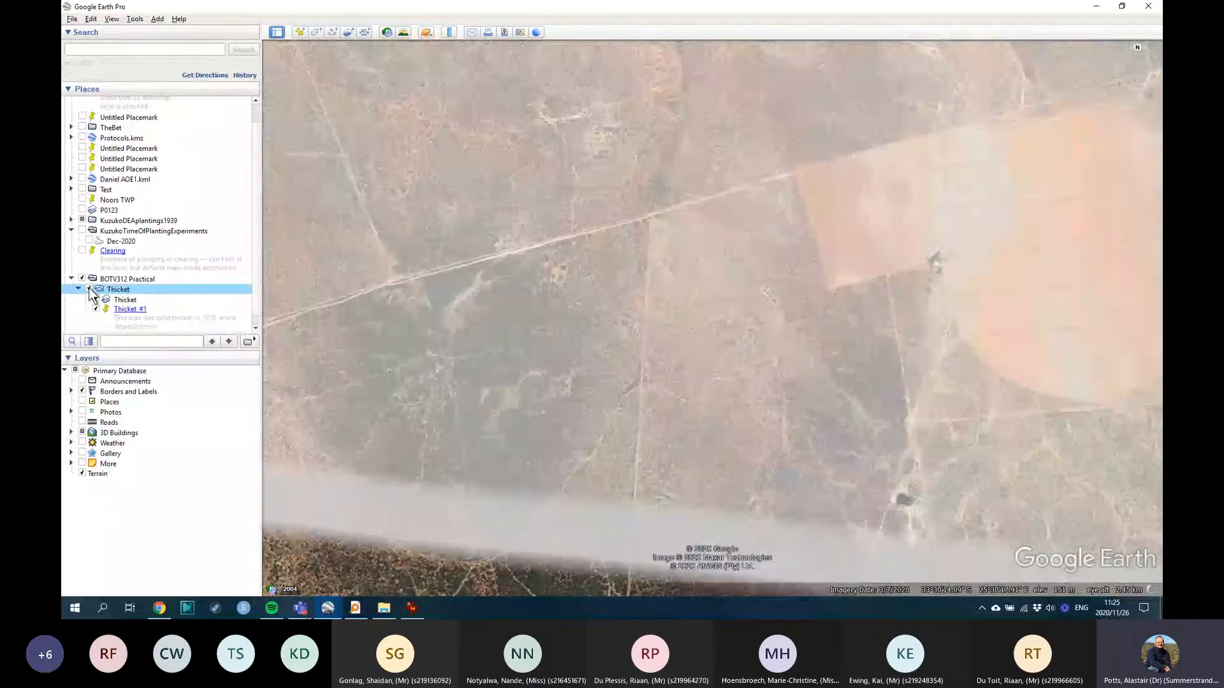
left_click(96, 299)
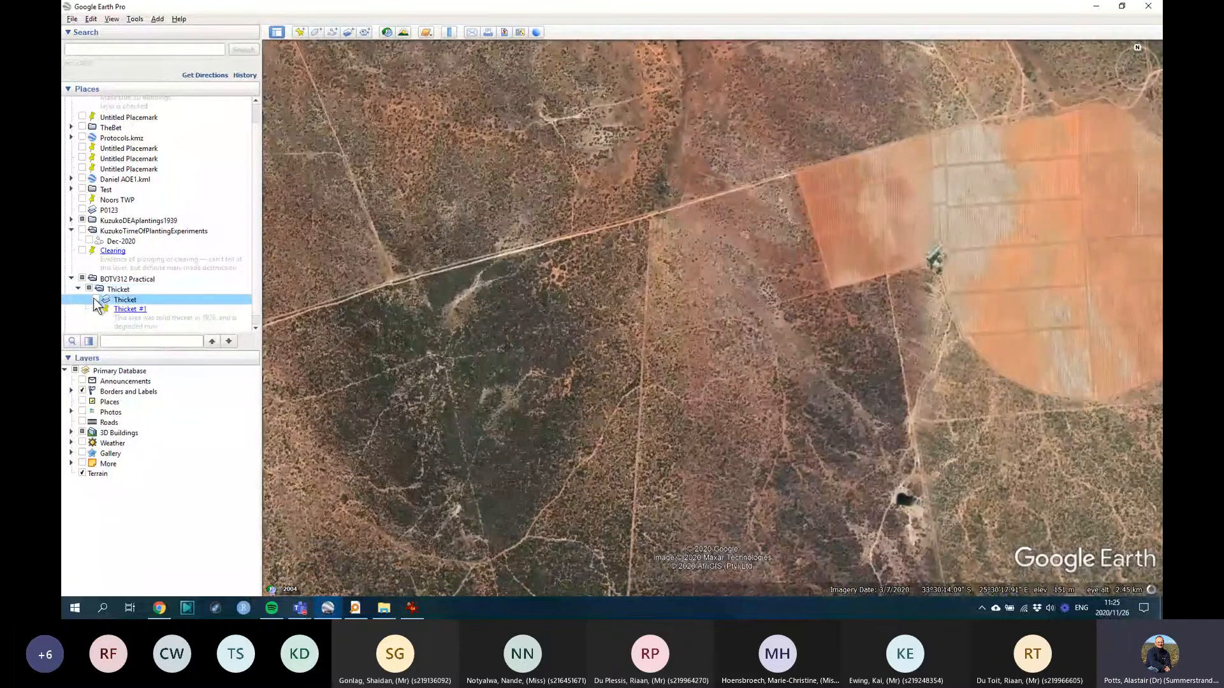
left_click(95, 301)
left_click(96, 301)
left_click(96, 301)
left_click(96, 301)
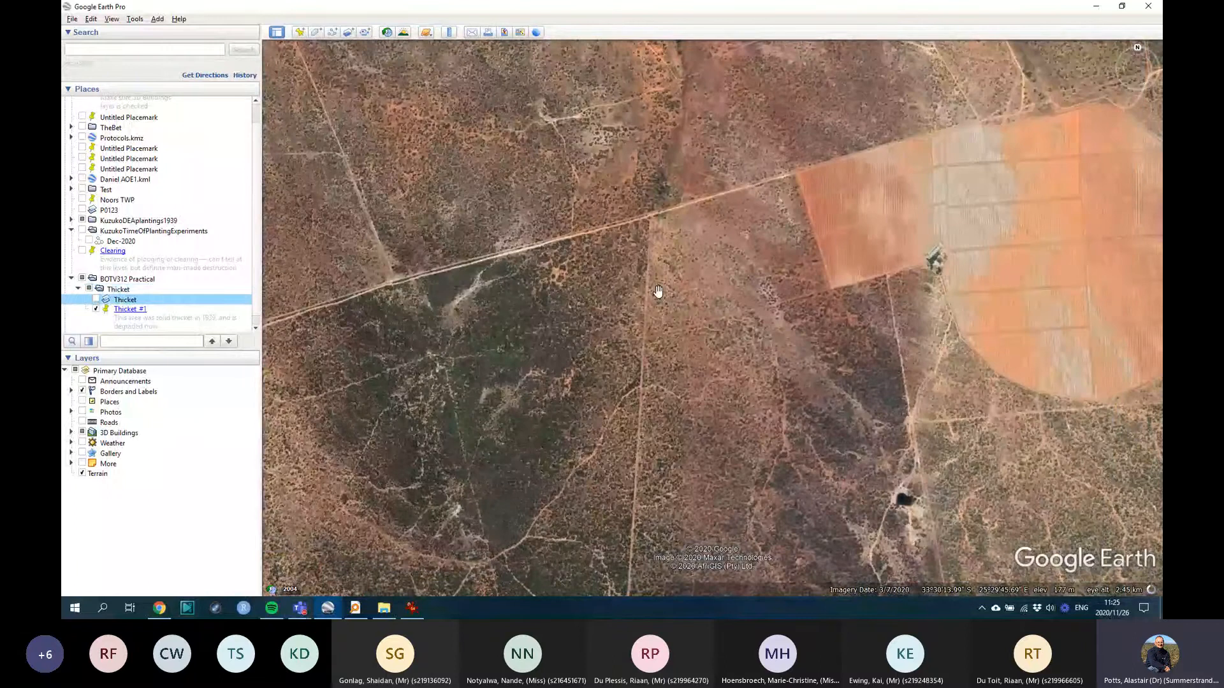
Step: Add a placemark named Thicket_#2 on the cleared field beside the circular field, with "This was" as its initial description
left_click(299, 33)
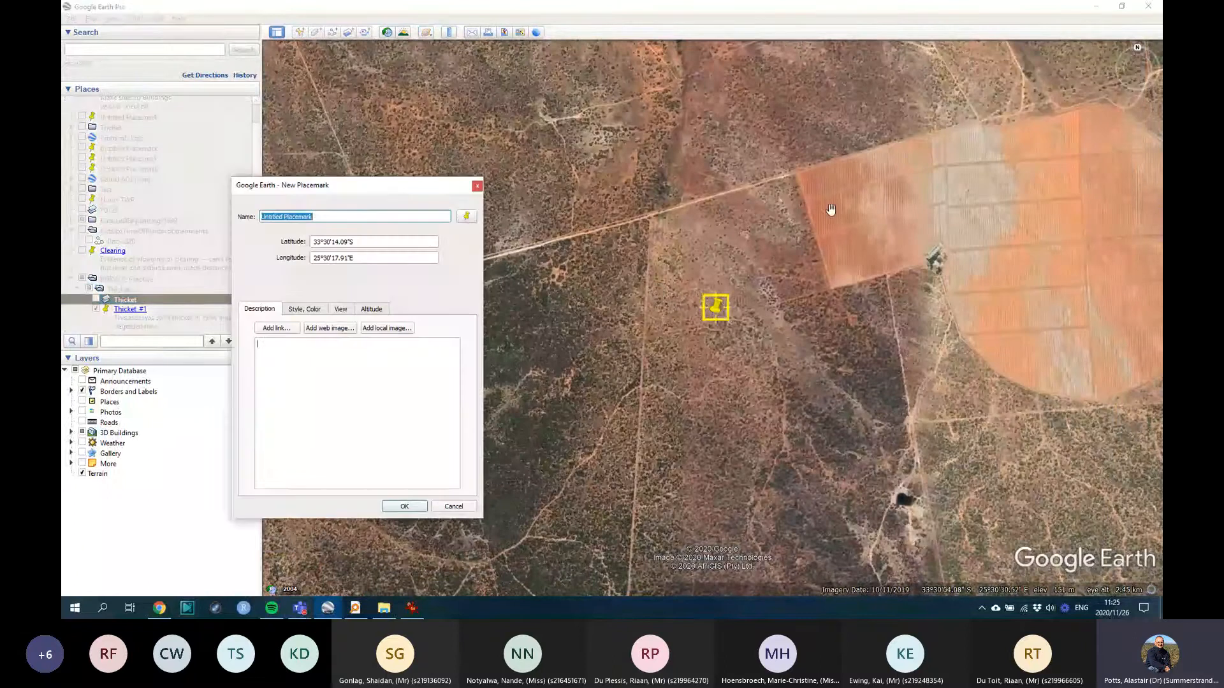
left_click_drag(724, 317, 877, 217)
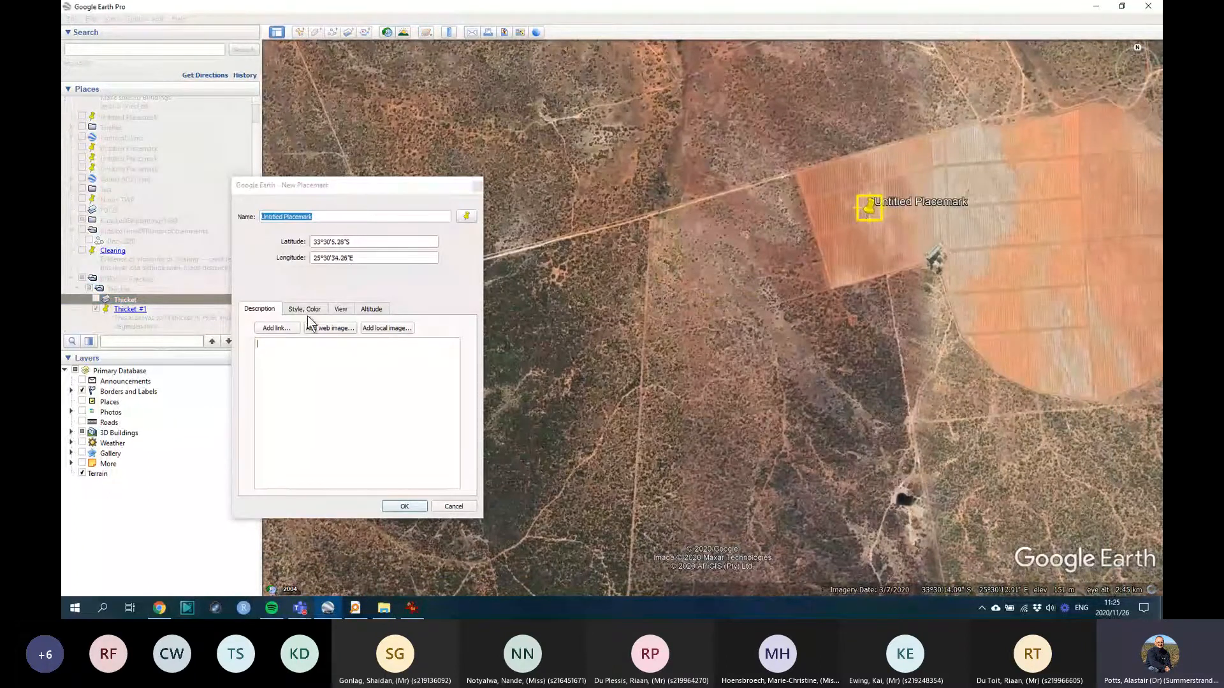
left_click(280, 281)
type("Thic")
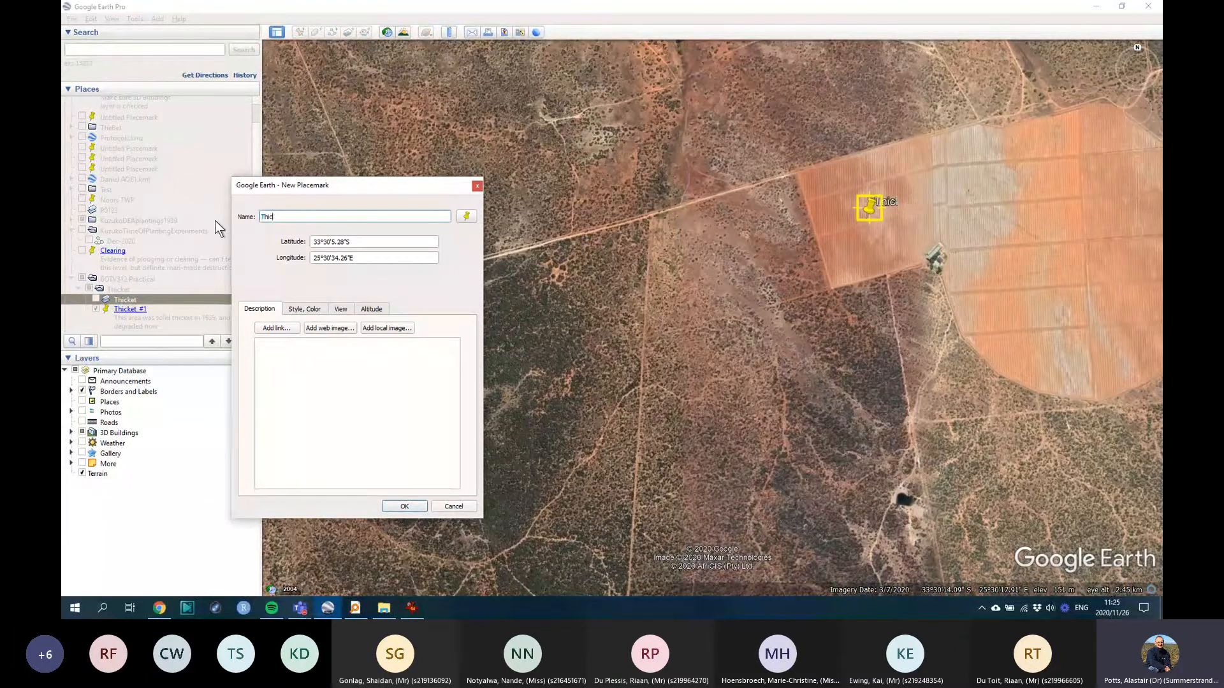
type("ket_#2")
left_click(322, 372)
type("This was")
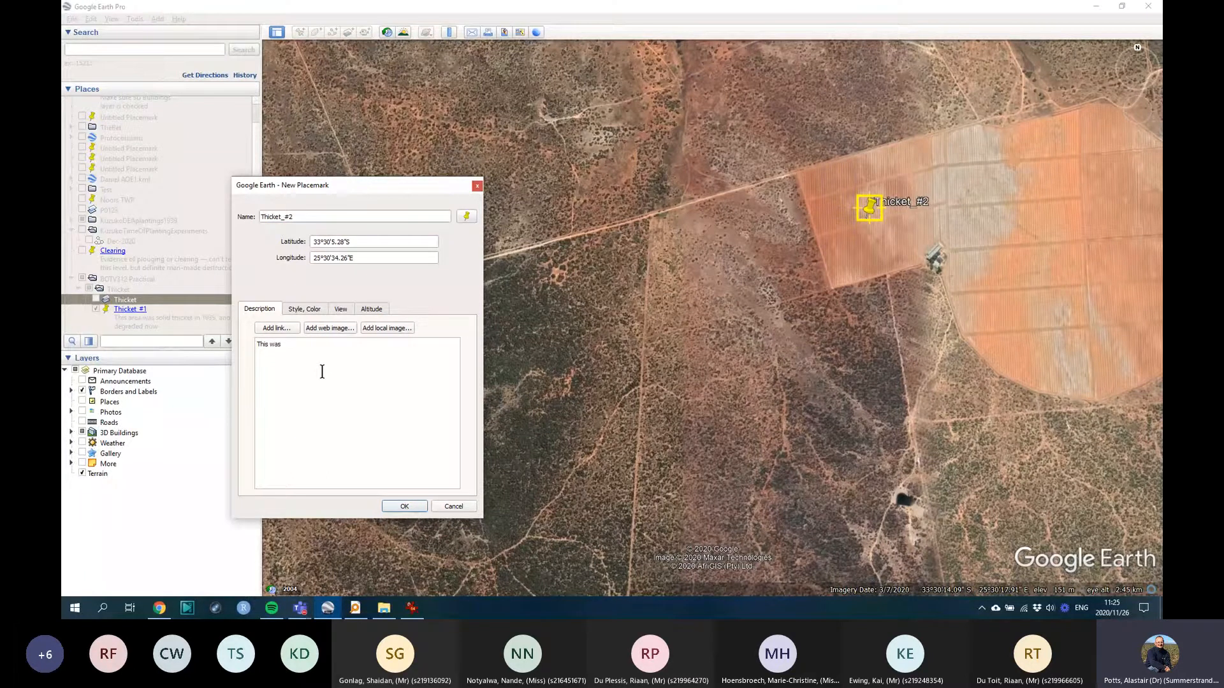
left_click(404, 506)
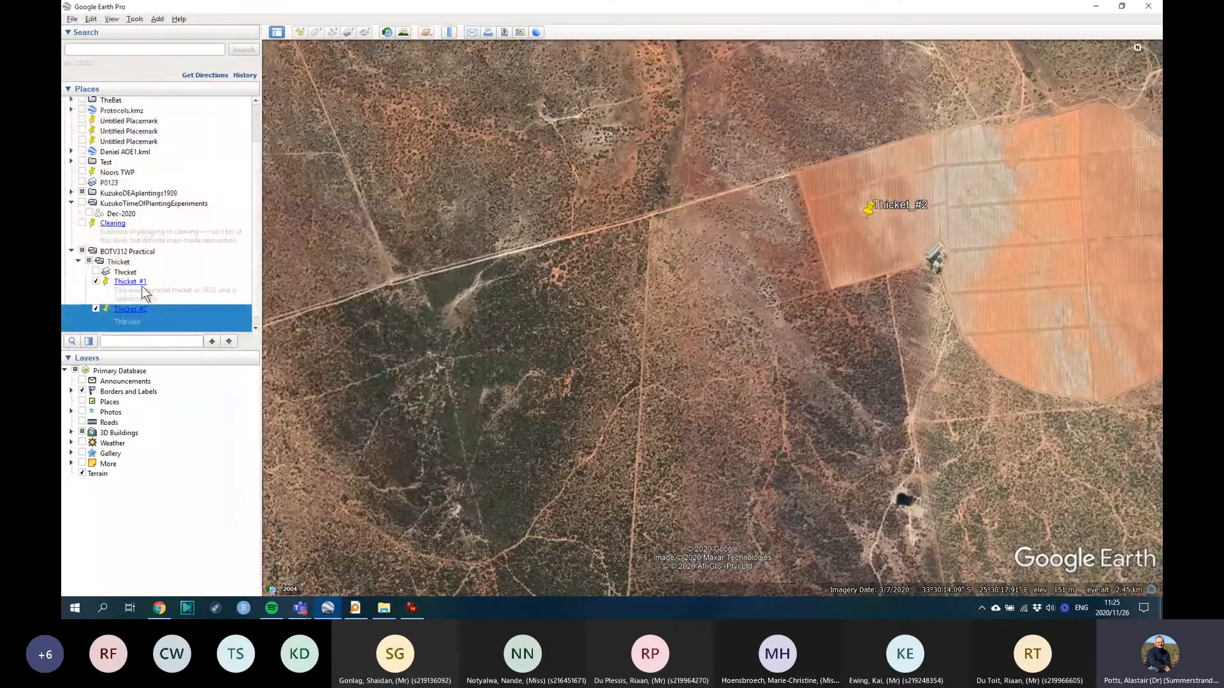
Step: Check Thicket_#2 against the historical overlay and set its description to "Solid thicket that had low levels of browsing. Now cleared for agriculture (likely citrus)"
left_click(96, 272)
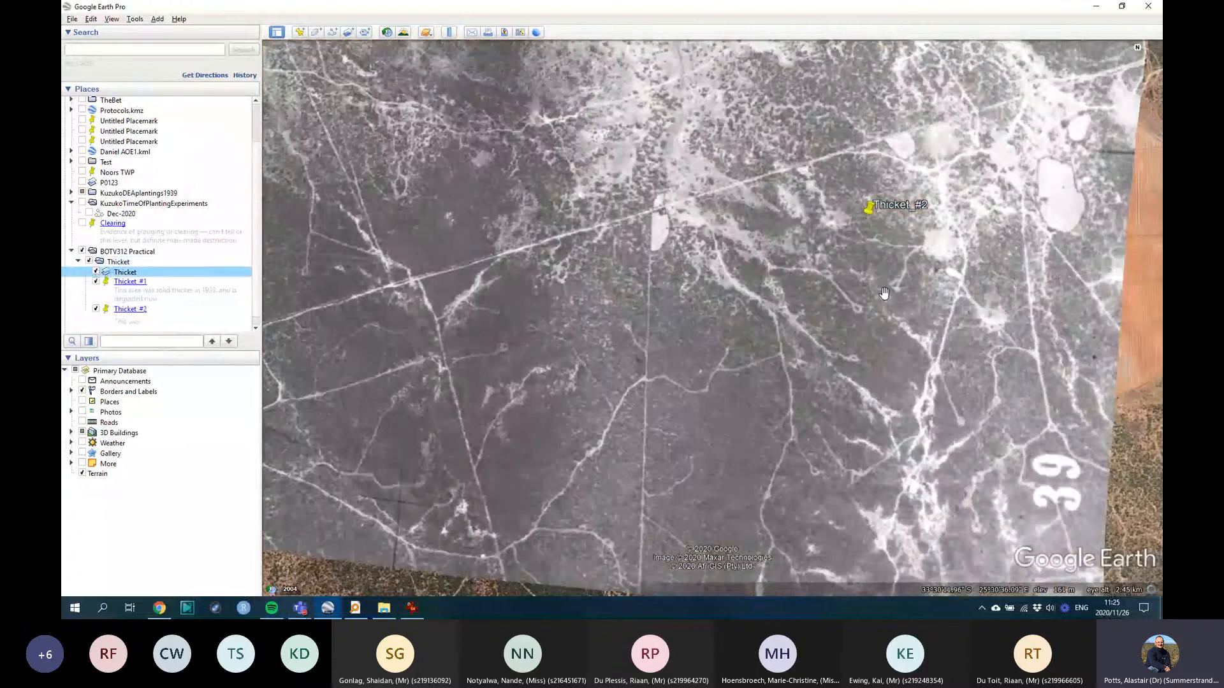
left_click(97, 272)
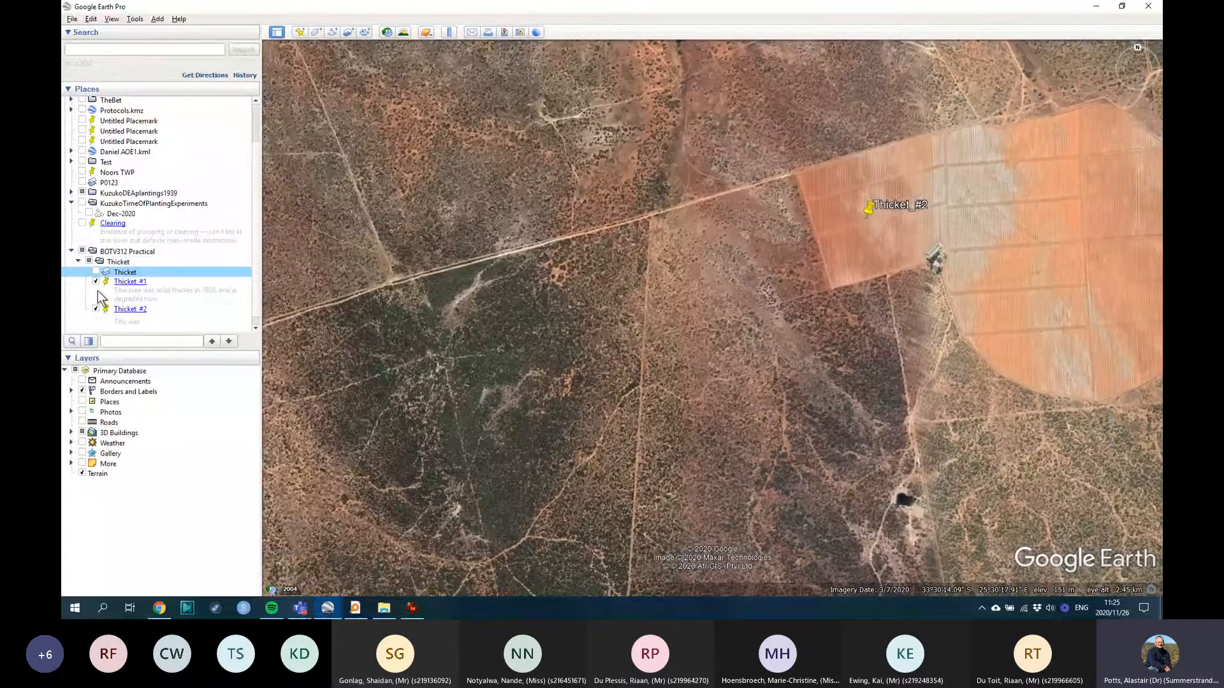
right_click(139, 309)
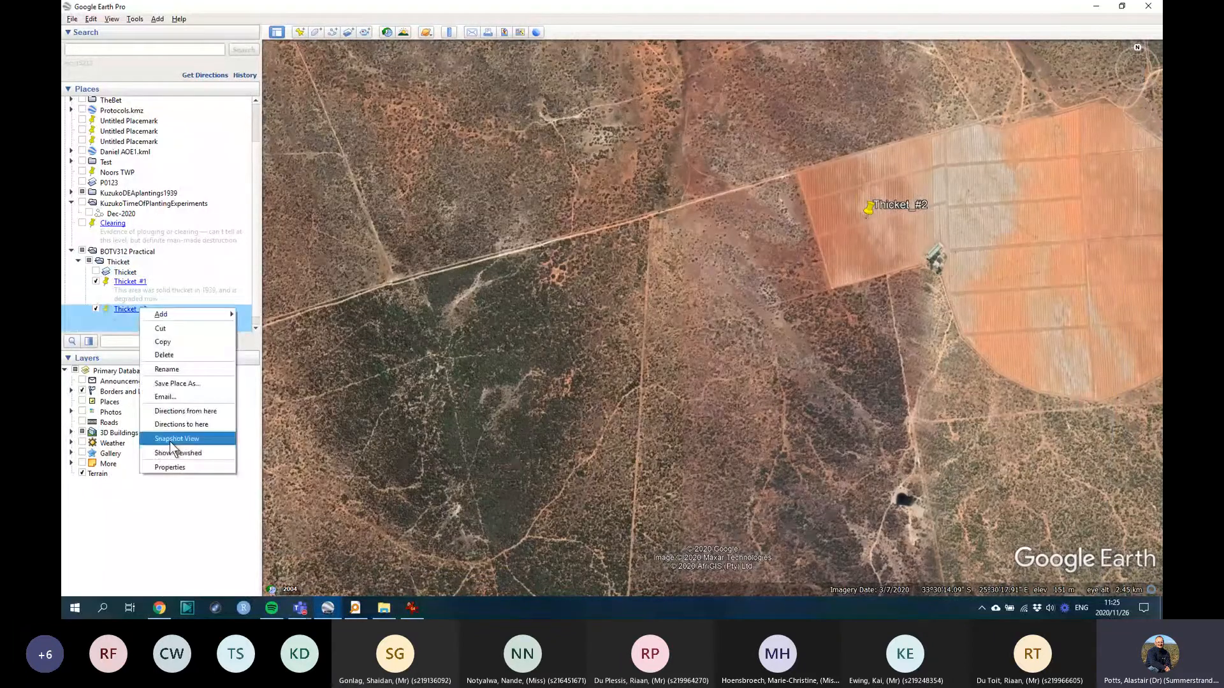
left_click(170, 467)
type("Sol")
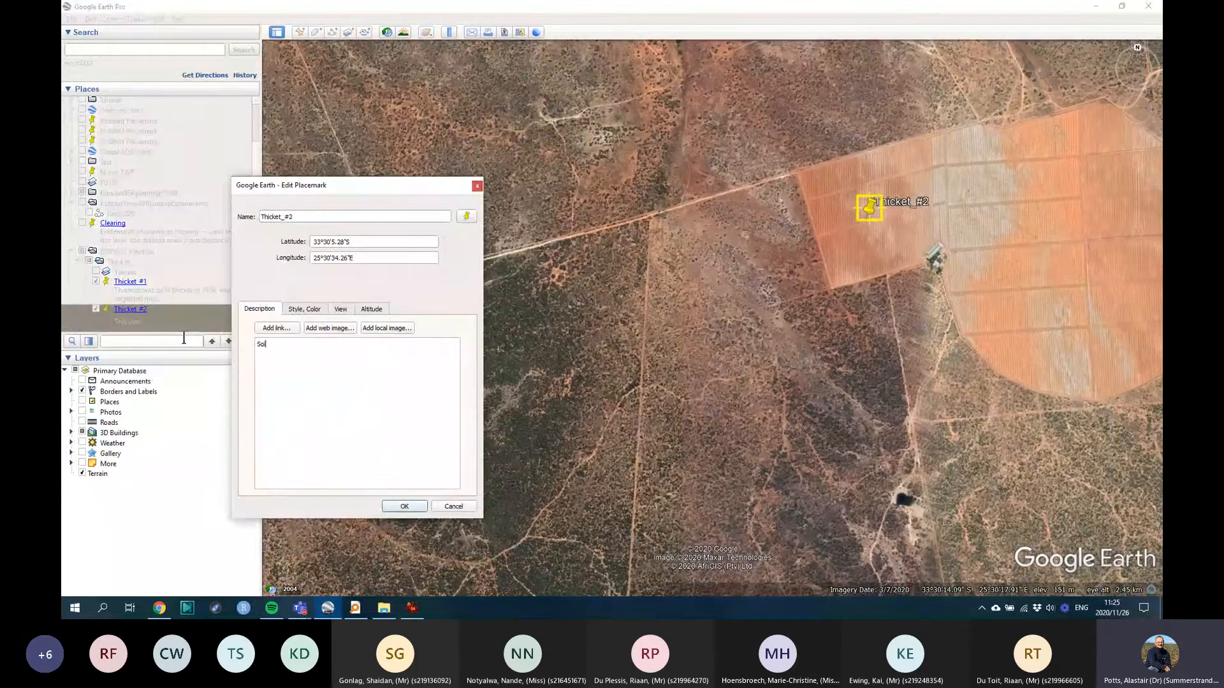
type("id thicket that had low levels of browsing. ")
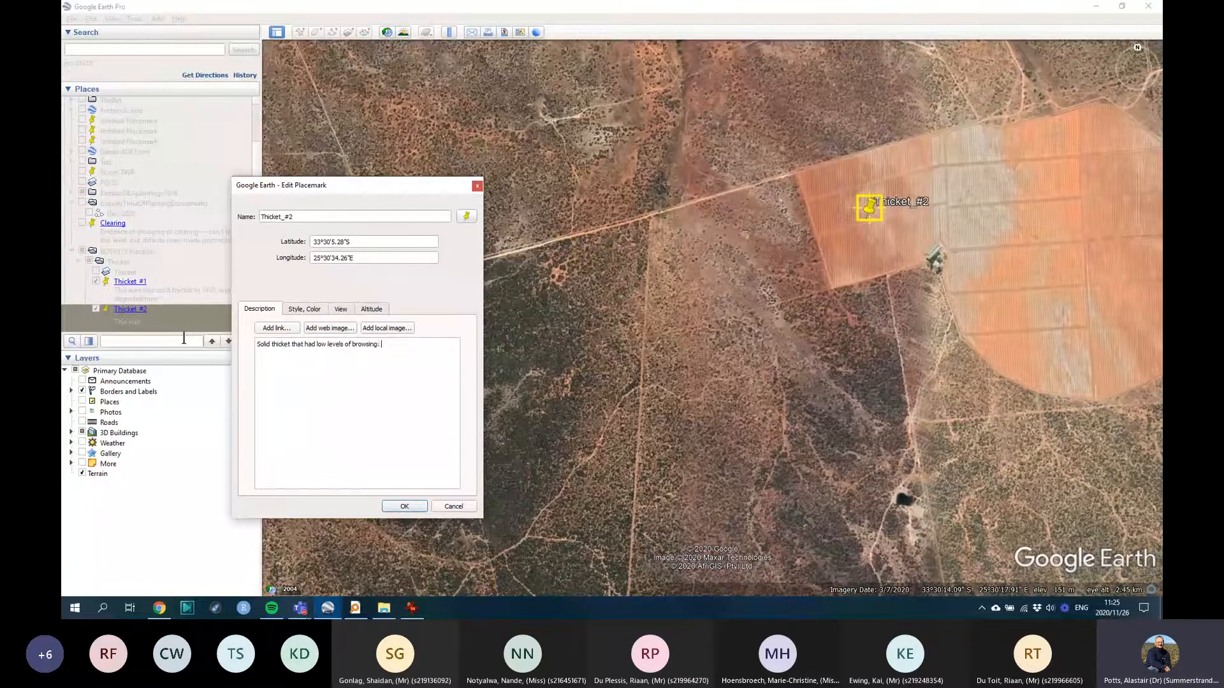
type("Now cleared for agriculture (likely citrus")
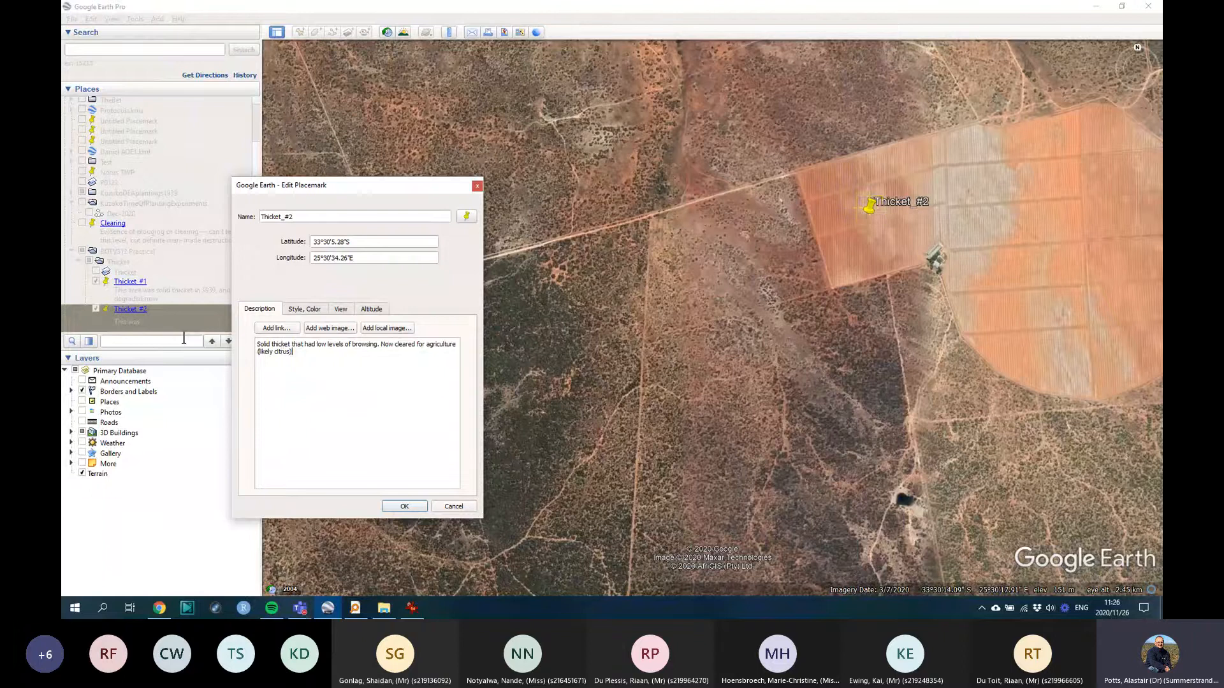
left_click(403, 507)
Step: Enter Street View on the highlighted road west of the Thicket_#1 and Thicket_#2 placemarks
scroll(982, 357, "down", 2)
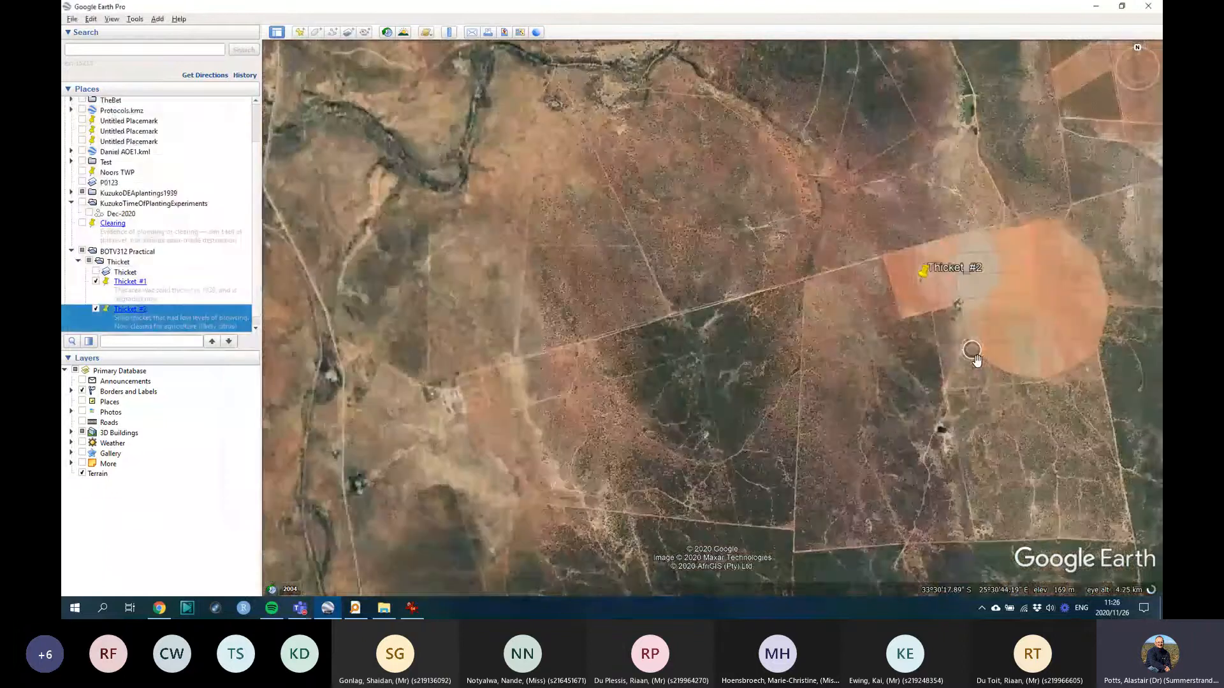
scroll(975, 357, "down", 2)
left_click_drag(975, 360, 795, 397)
mouse_move(1141, 166)
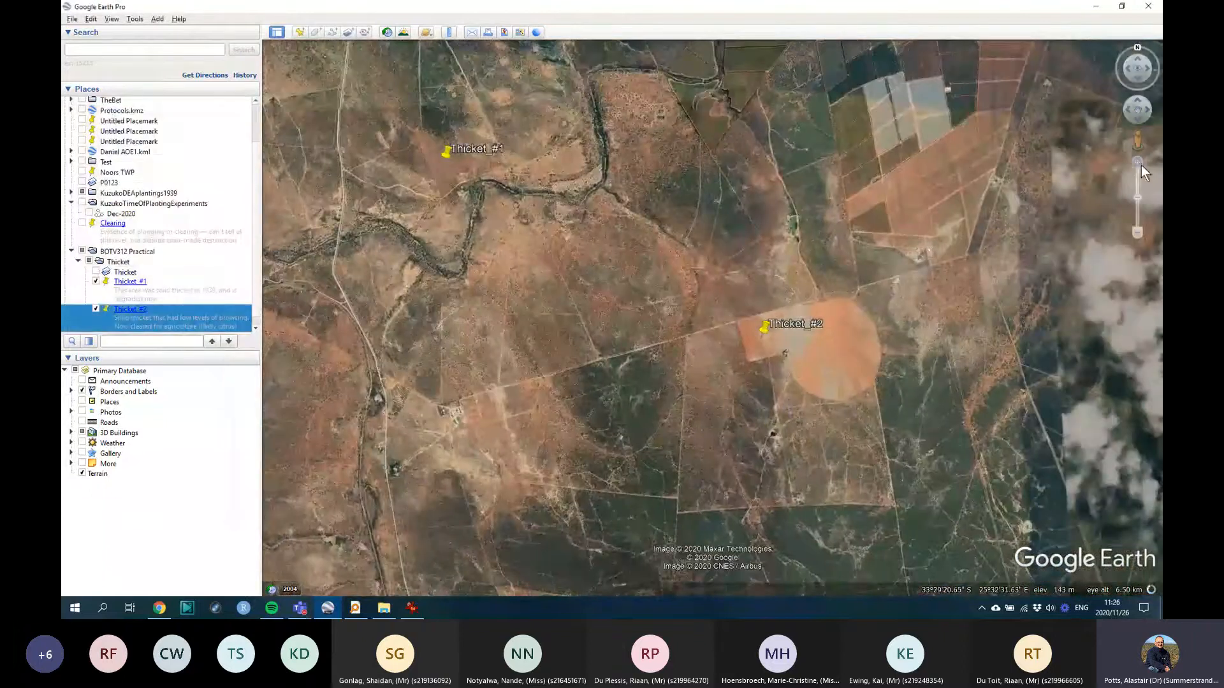
left_click_drag(1139, 156, 592, 349)
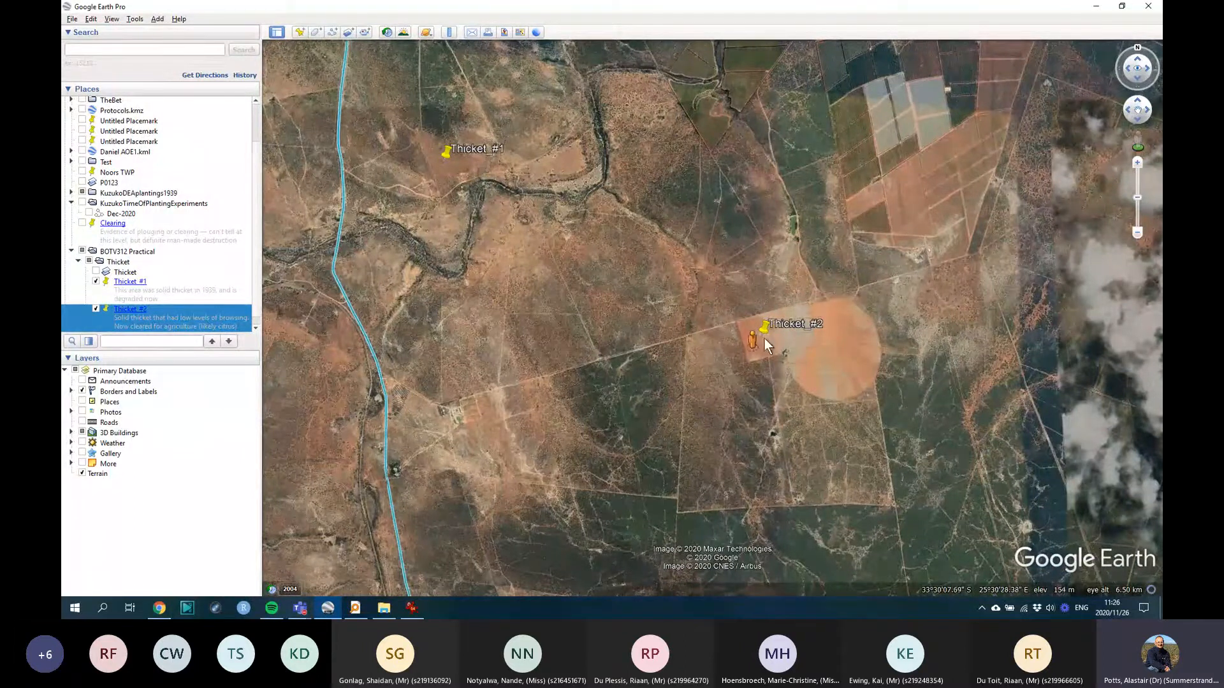
left_click_drag(764, 339, 831, 238)
left_click_drag(401, 428, 396, 529)
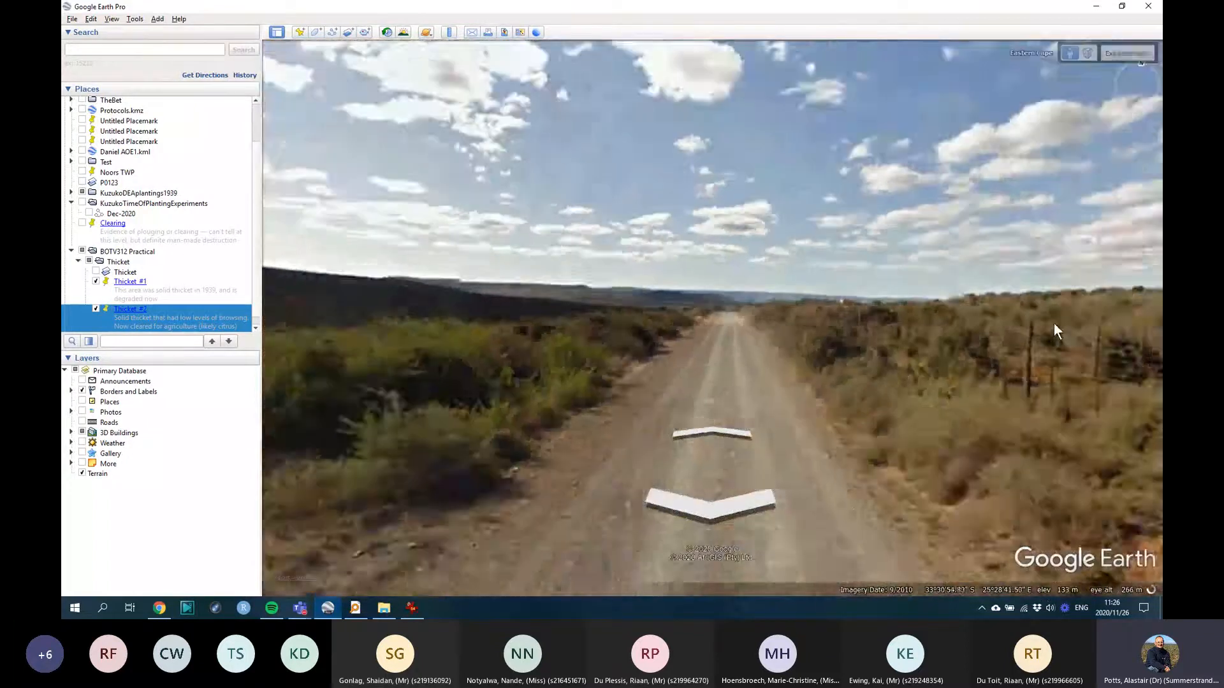
Step: Look around at the roadside vegetation on both sides of the fence in Street View, move along the road, and exit Street View
left_click_drag(1054, 324, 487, 356)
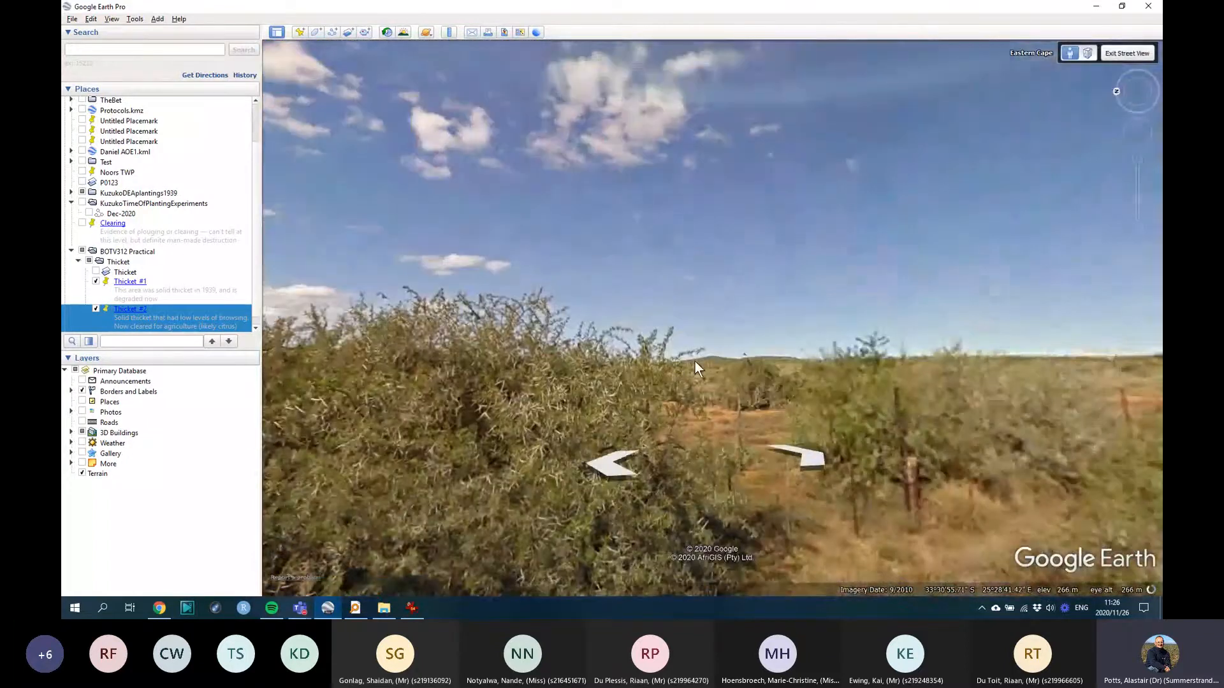
left_click_drag(695, 361, 306, 281)
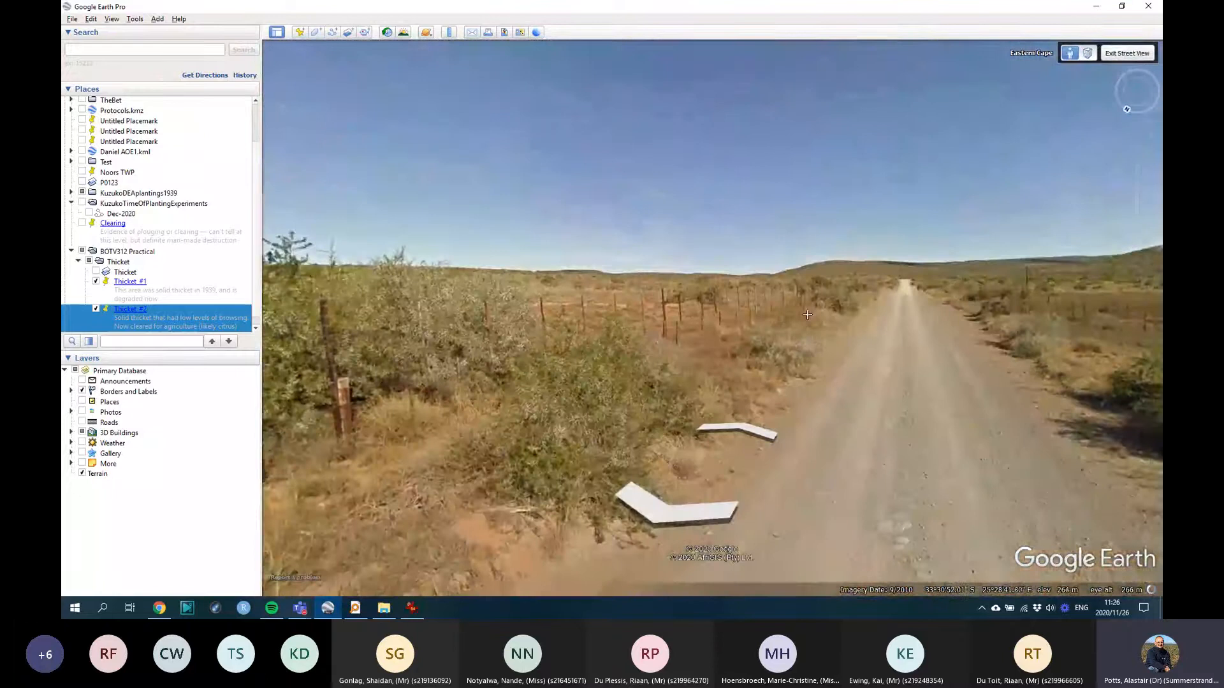
double_click(910, 345)
left_click_drag(910, 346, 395, 294)
double_click(638, 288)
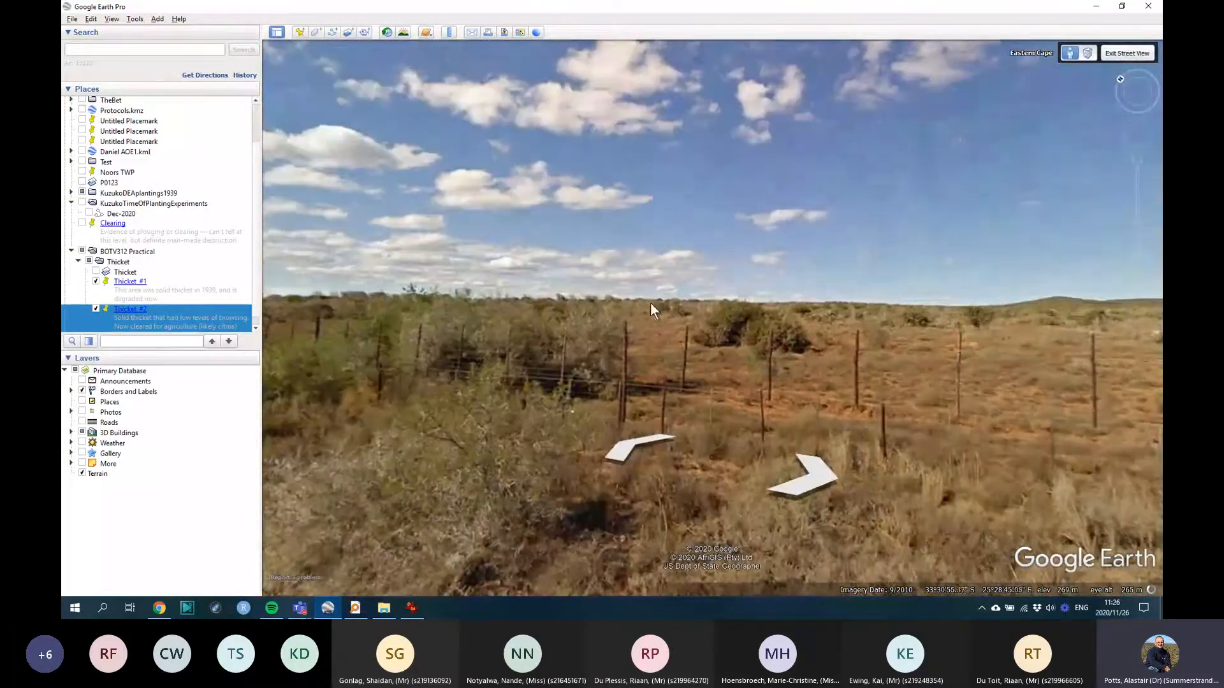
left_click(1123, 55)
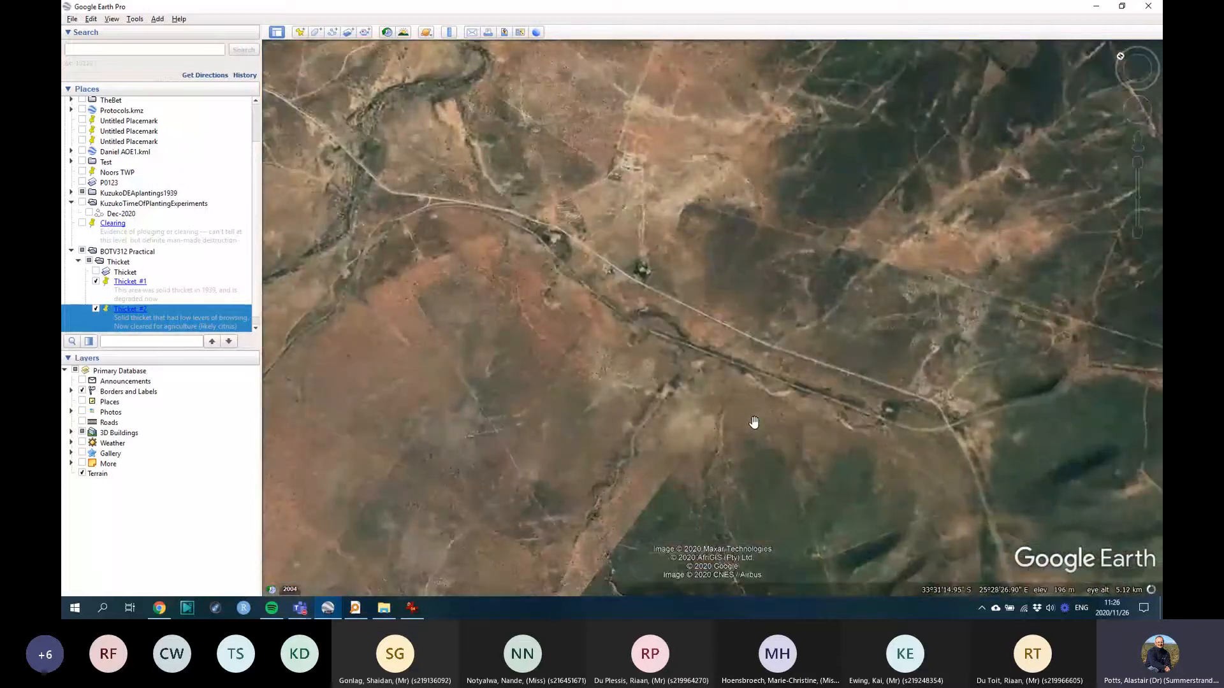
Step: Turn on the Thicket folder under BOTV312 Practical and frame the full historical photo overlay on the map
scroll(753, 422, "down", 5)
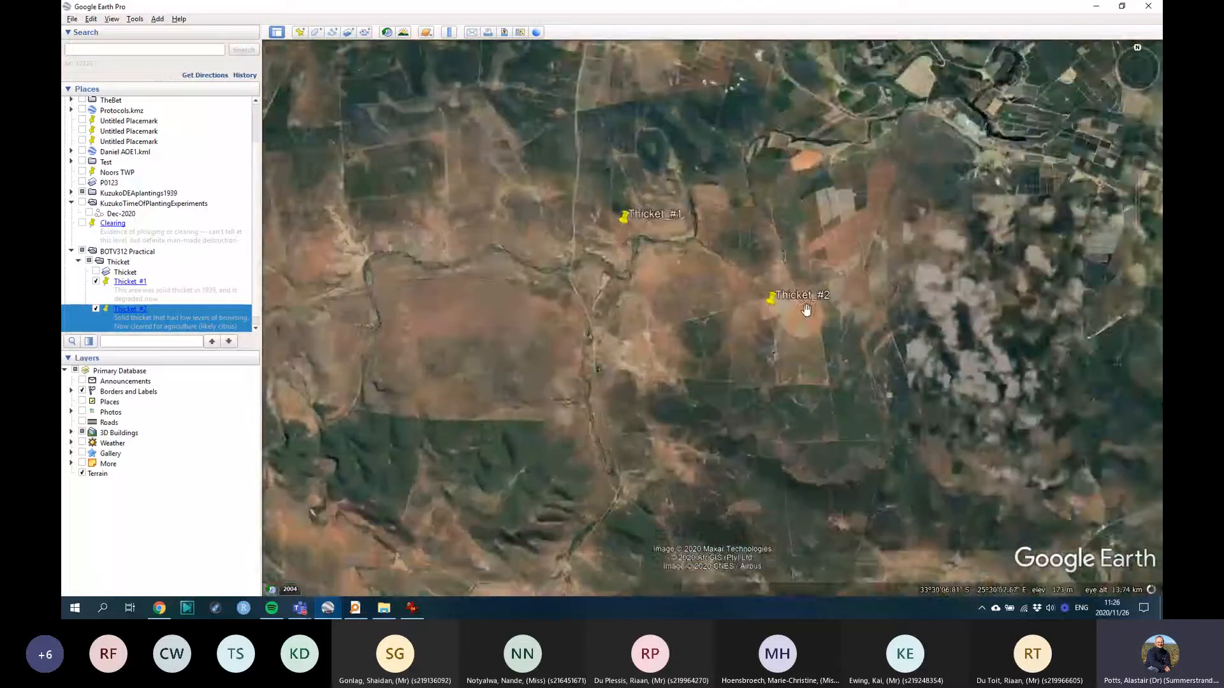
scroll(805, 309, "up", 3)
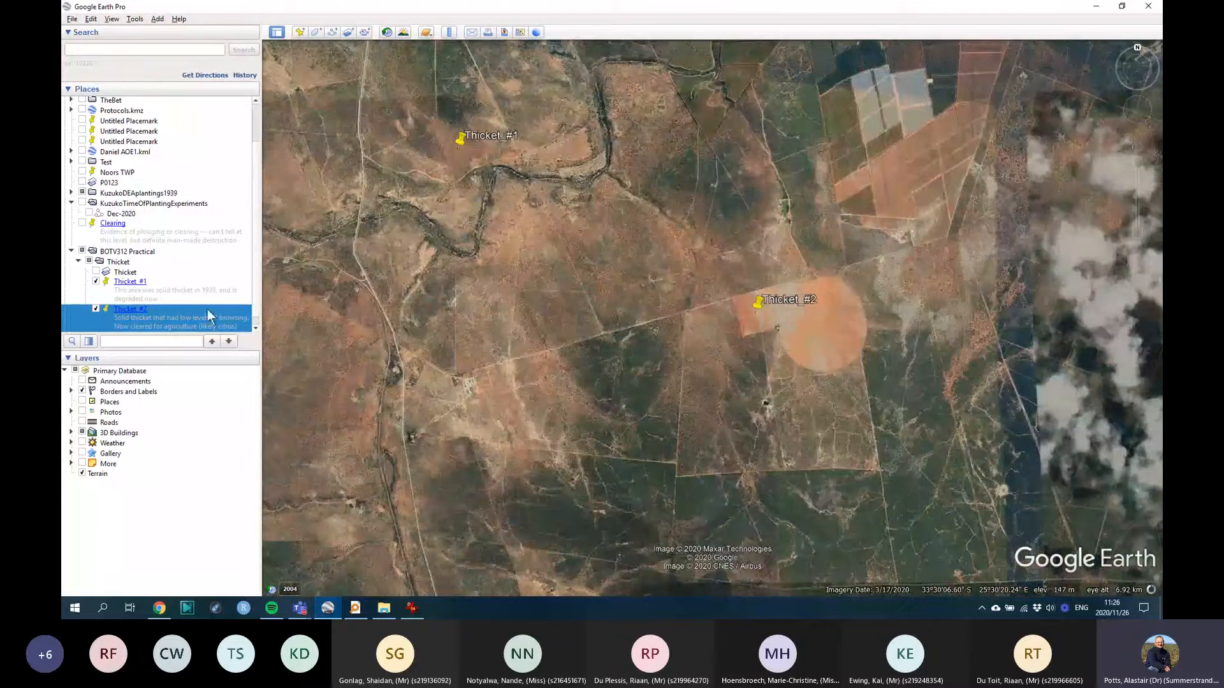
double_click(127, 264)
scroll(489, 332, "down", 3)
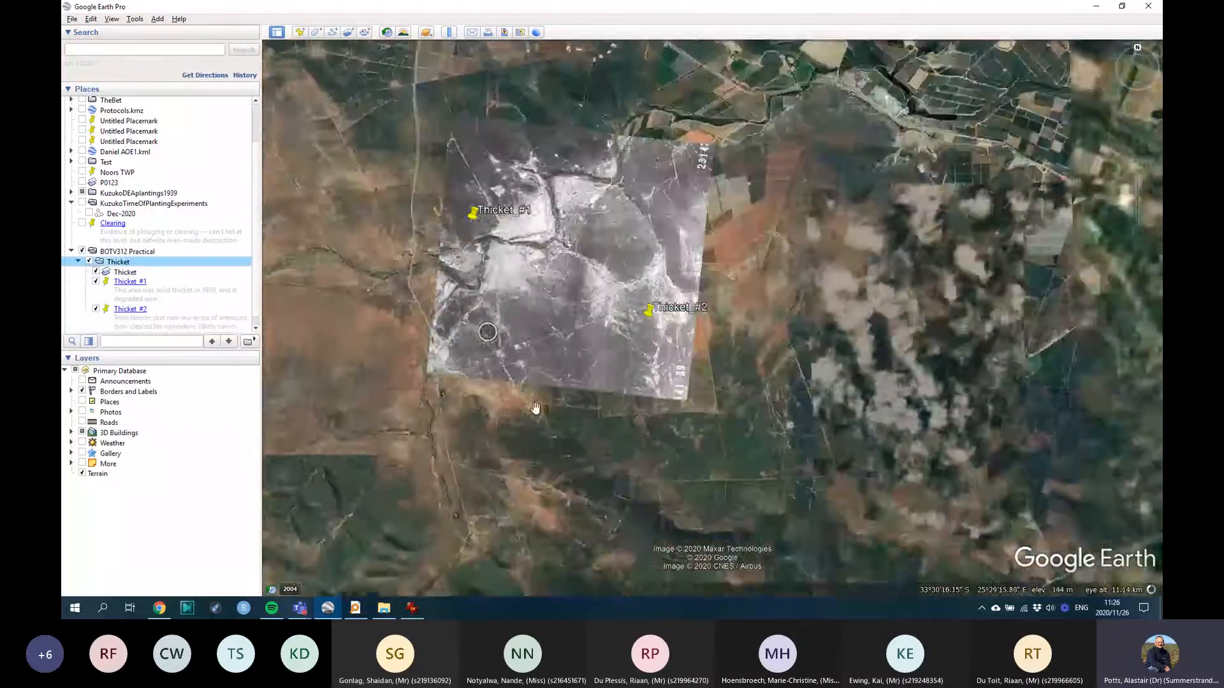
scroll(535, 408, "up", 4)
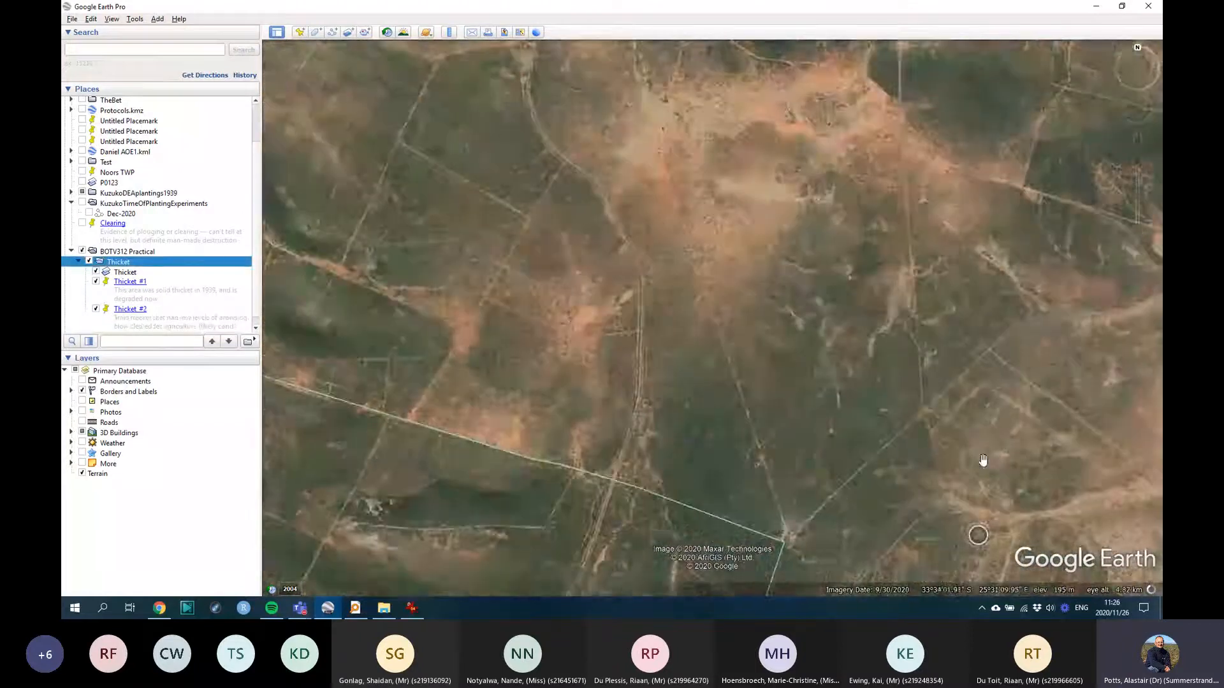
scroll(940, 485, "up", 5)
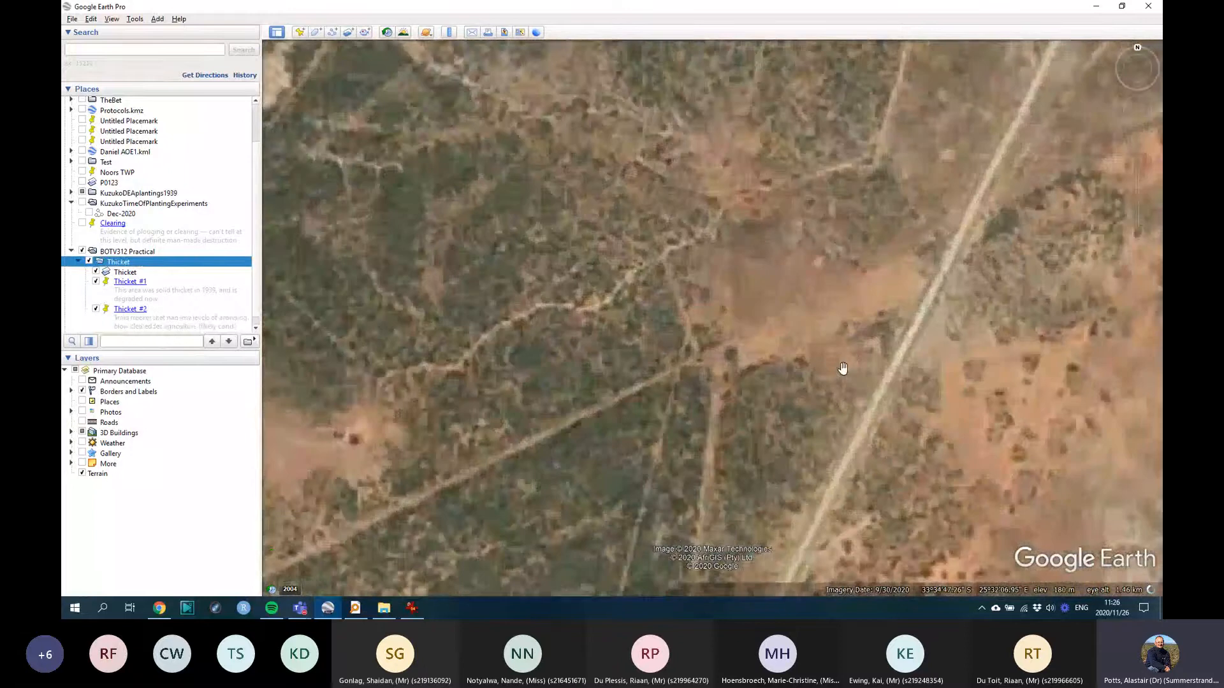
double_click(124, 274)
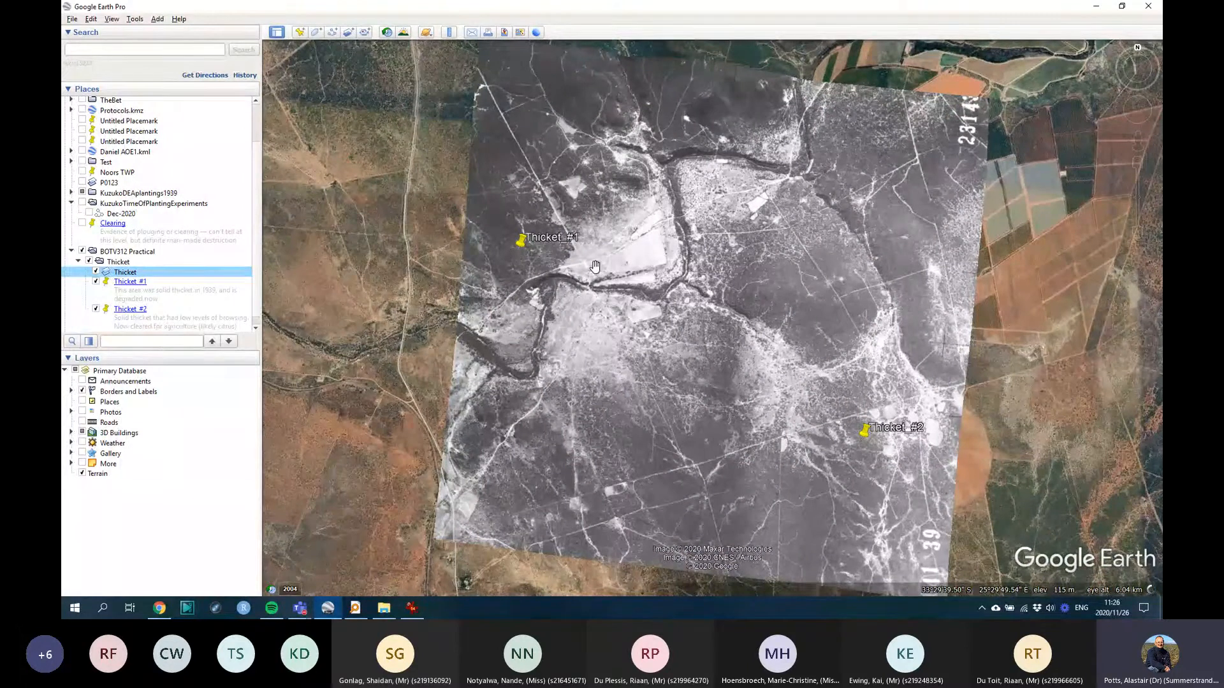
Step: Read the descriptions of the Thicket_#1 and Thicket_#2 placemarks on the map and close the balloon
left_click(521, 241)
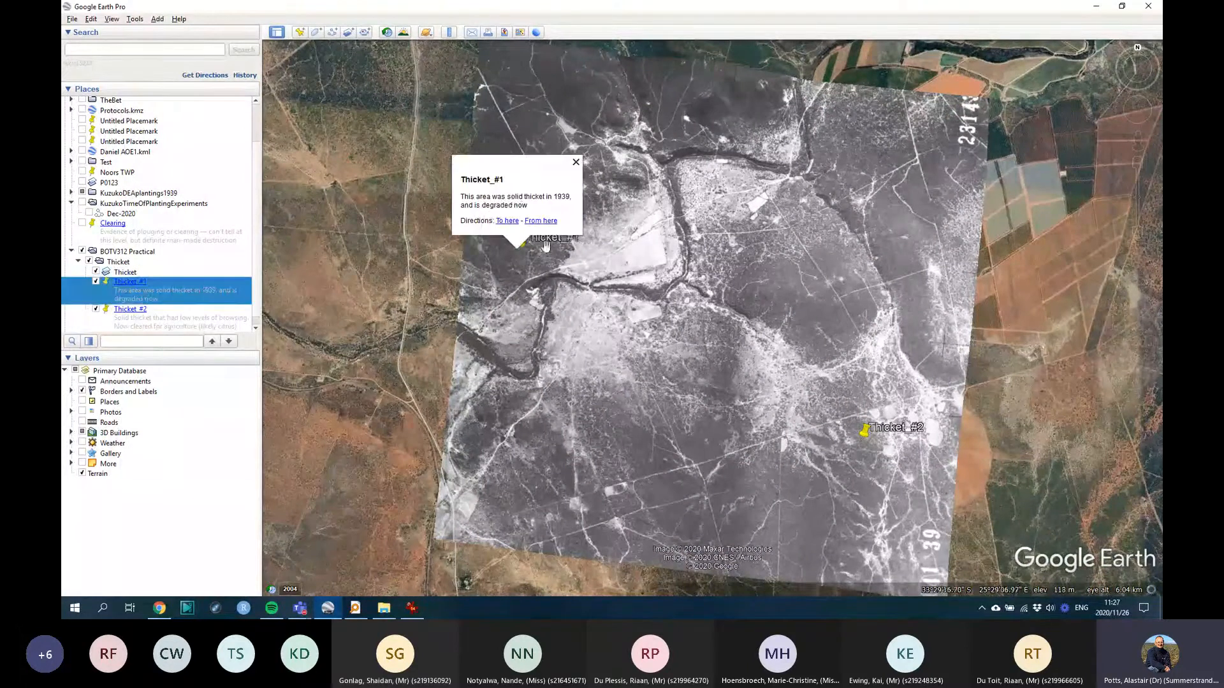
left_click(866, 433)
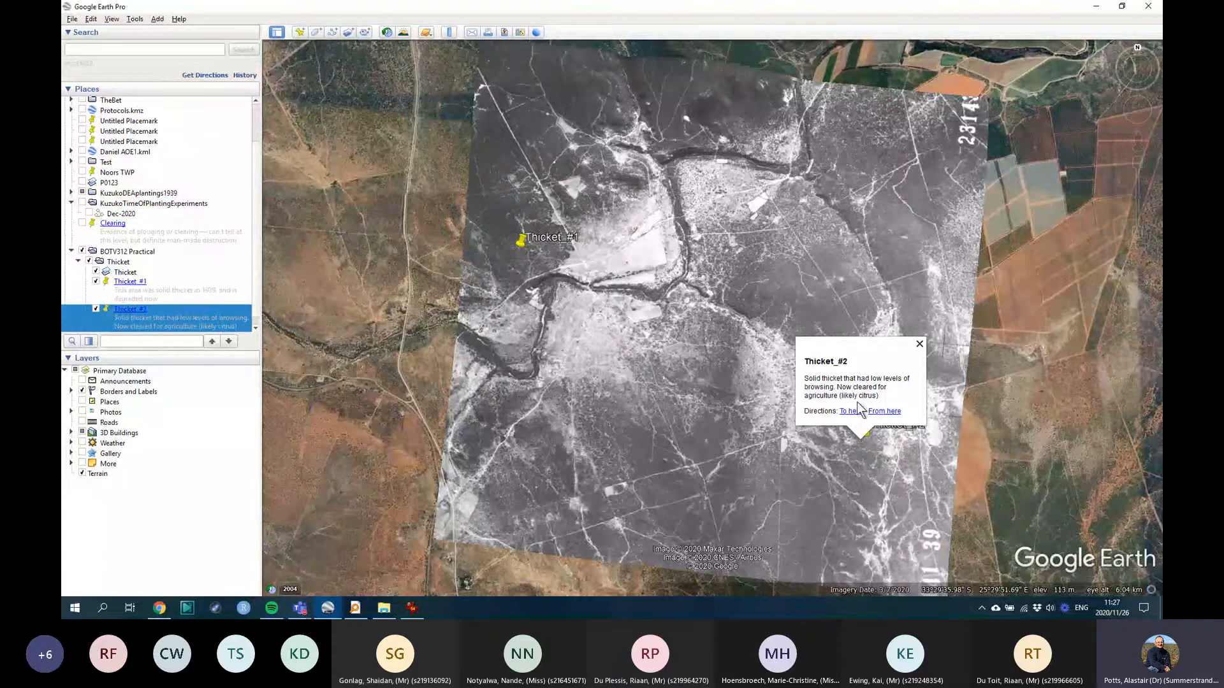
left_click(885, 289)
Step: Compare the northeastern part of the historical photo with current imagery by switching the Thicket folder on and off, leaving it hidden
scroll(910, 232, "up", 2)
left_click_drag(943, 253, 770, 296)
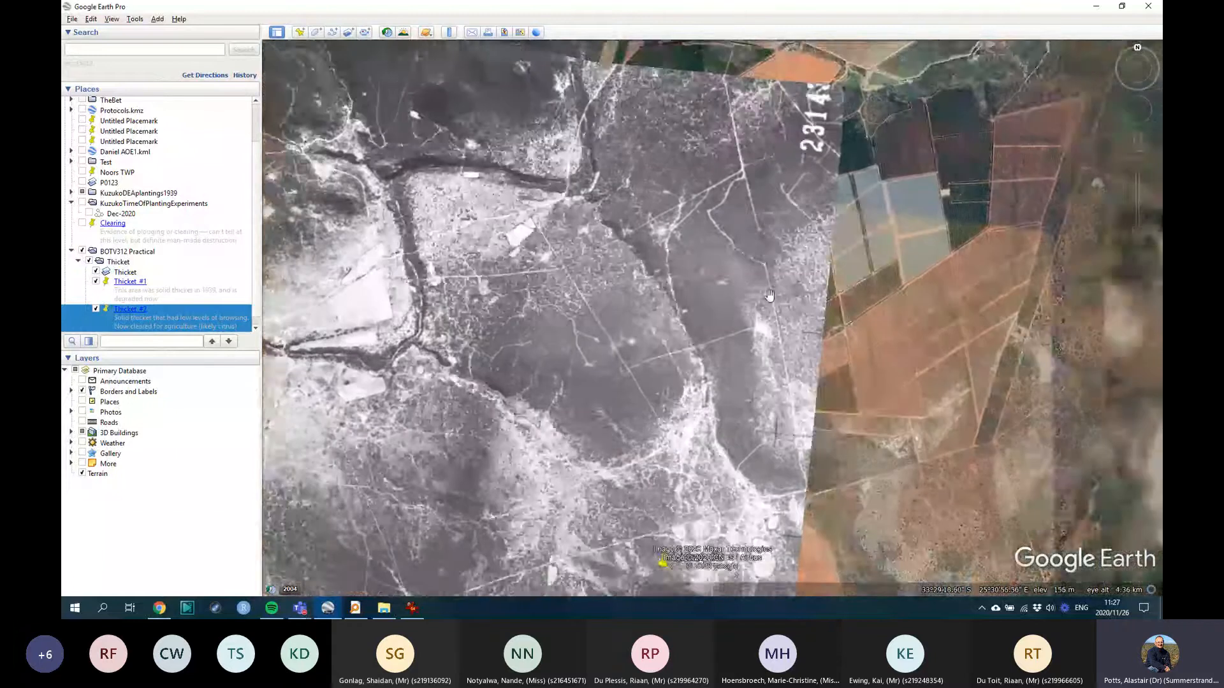
scroll(769, 298, "up", 2)
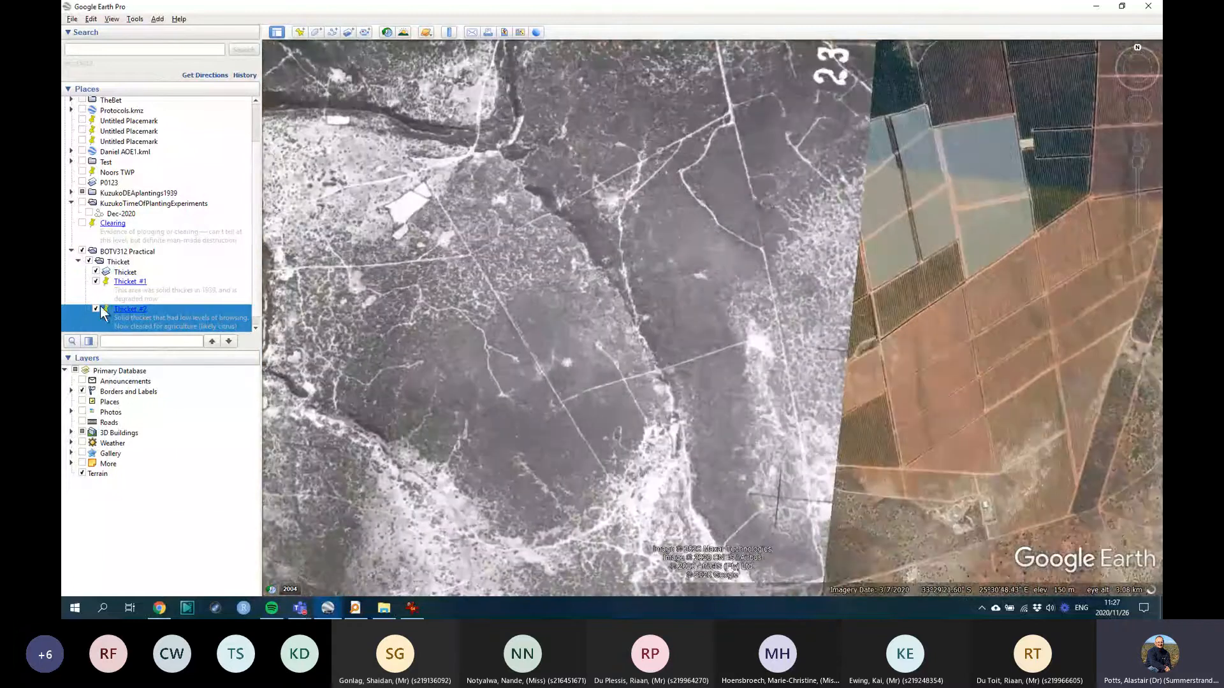
left_click(89, 262)
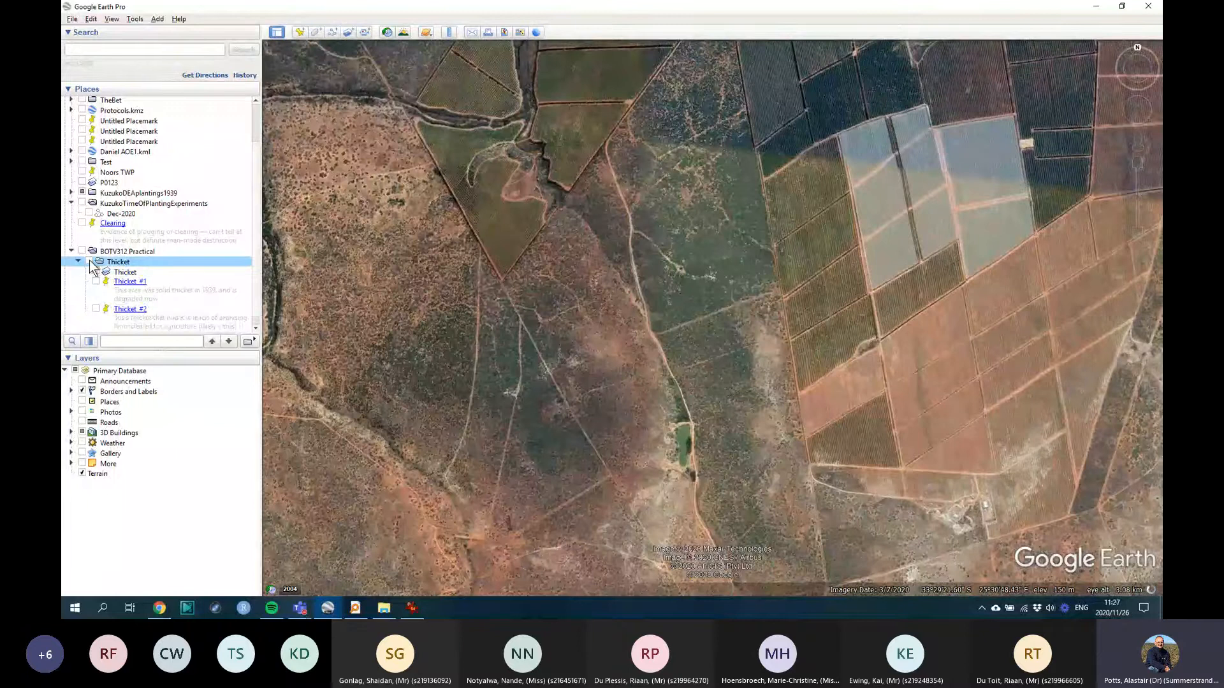
left_click(90, 262)
left_click(89, 262)
left_click(89, 261)
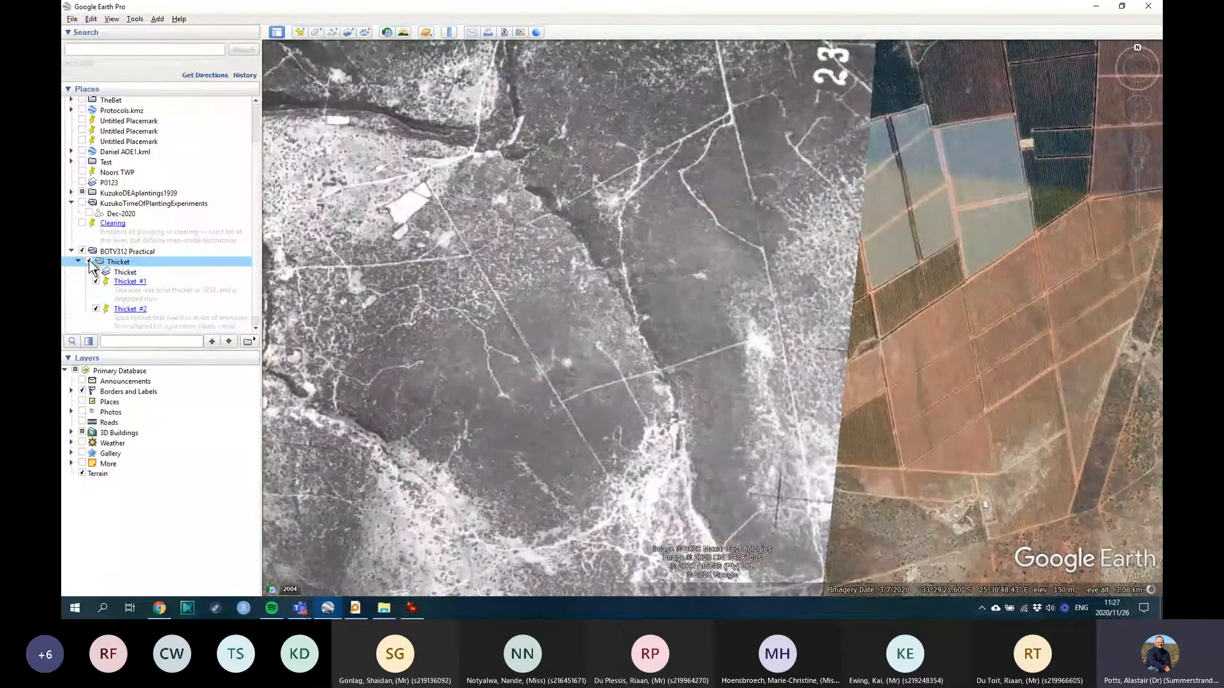
left_click(90, 262)
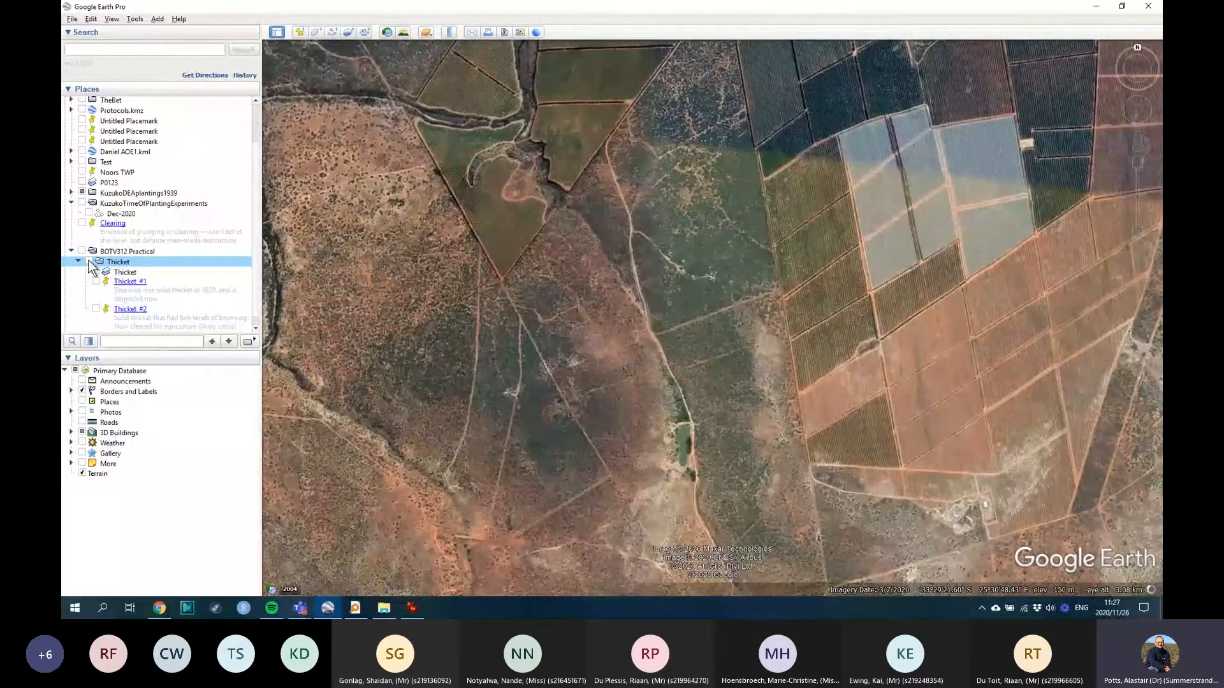
left_click(90, 261)
left_click(90, 261)
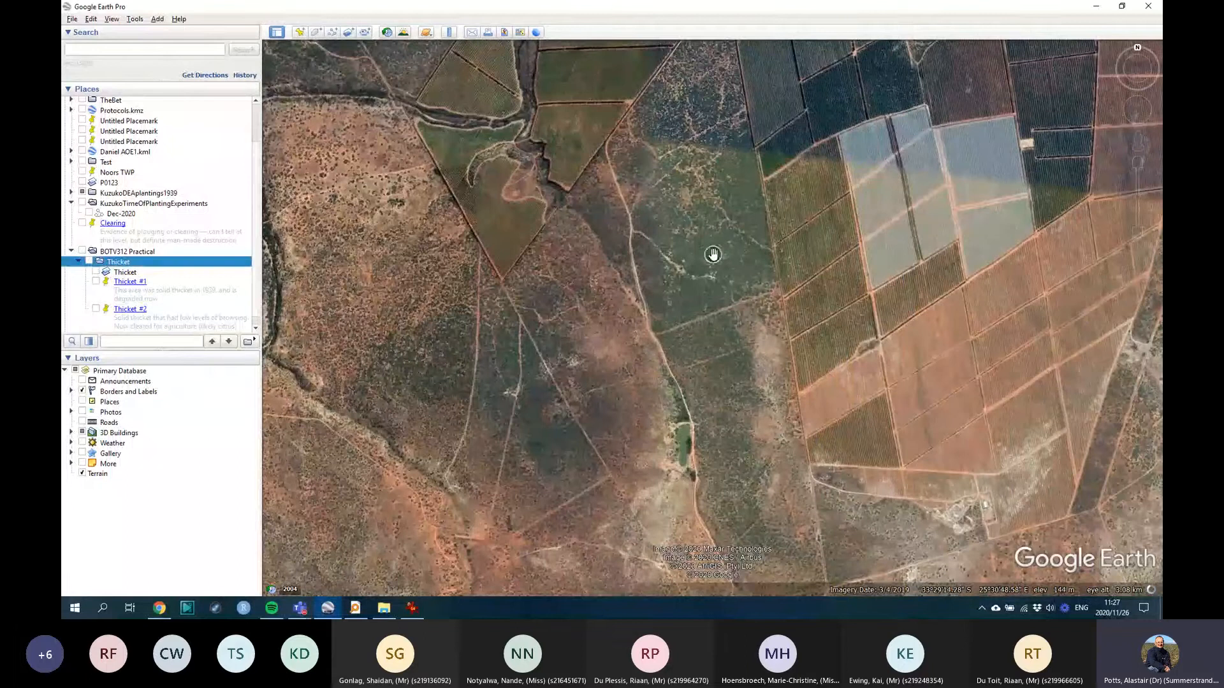
Step: Place a new placemark named Thicket_#3 on the green thicket west of the cultivated fields, at about 33°29'18"S, 25°30'49"E
left_click(299, 31)
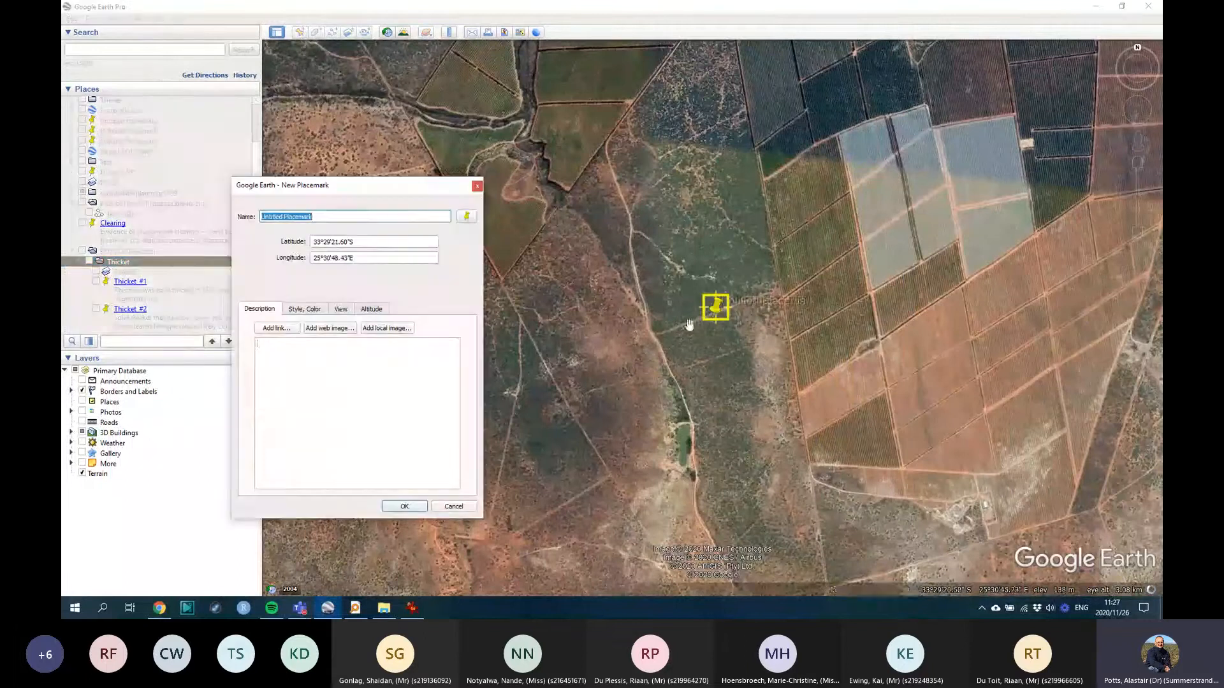
left_click_drag(713, 290, 719, 294)
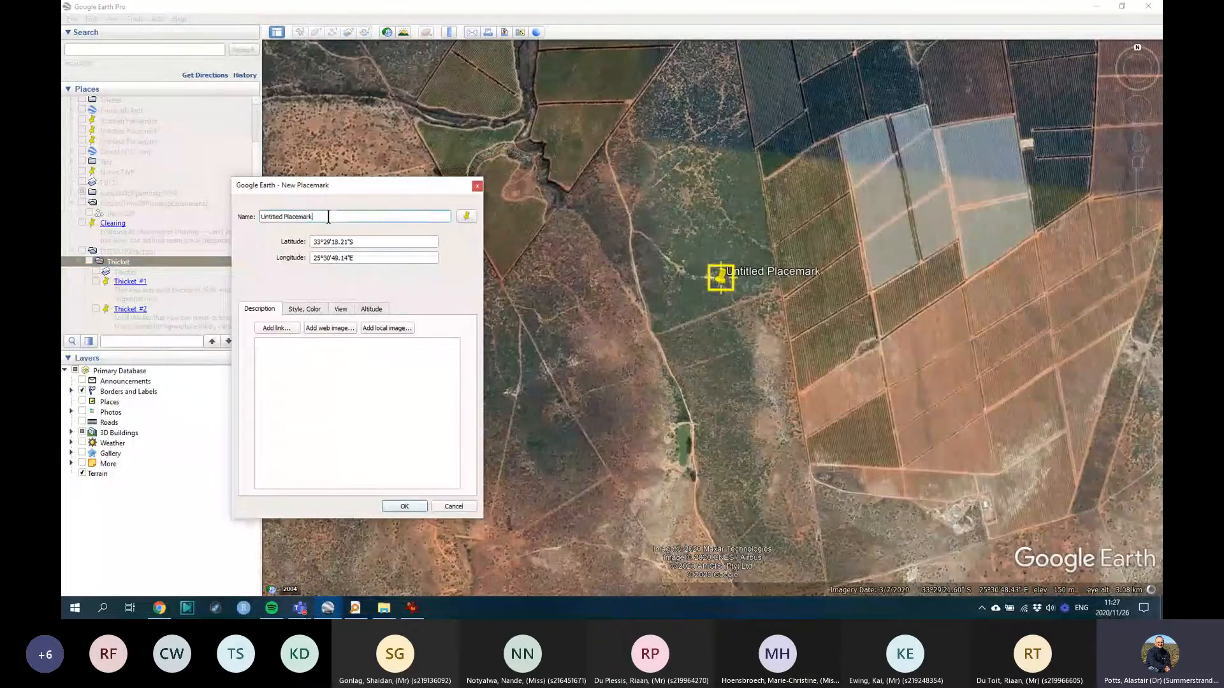
type("T")
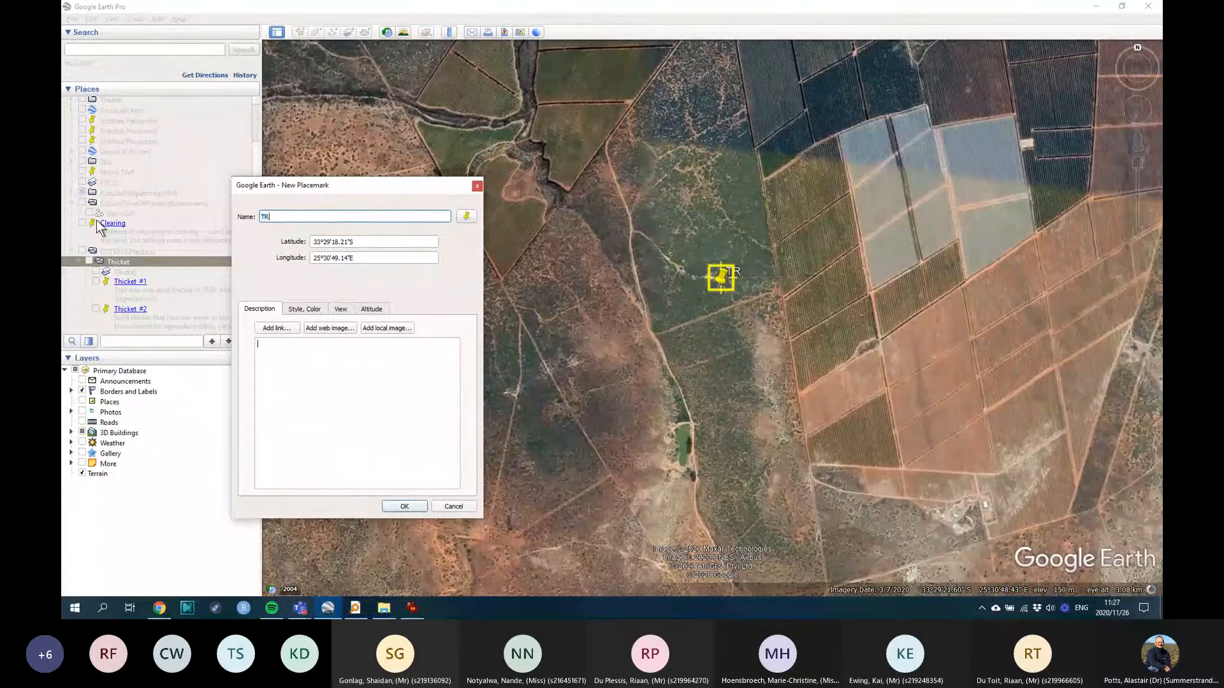
type("hi")
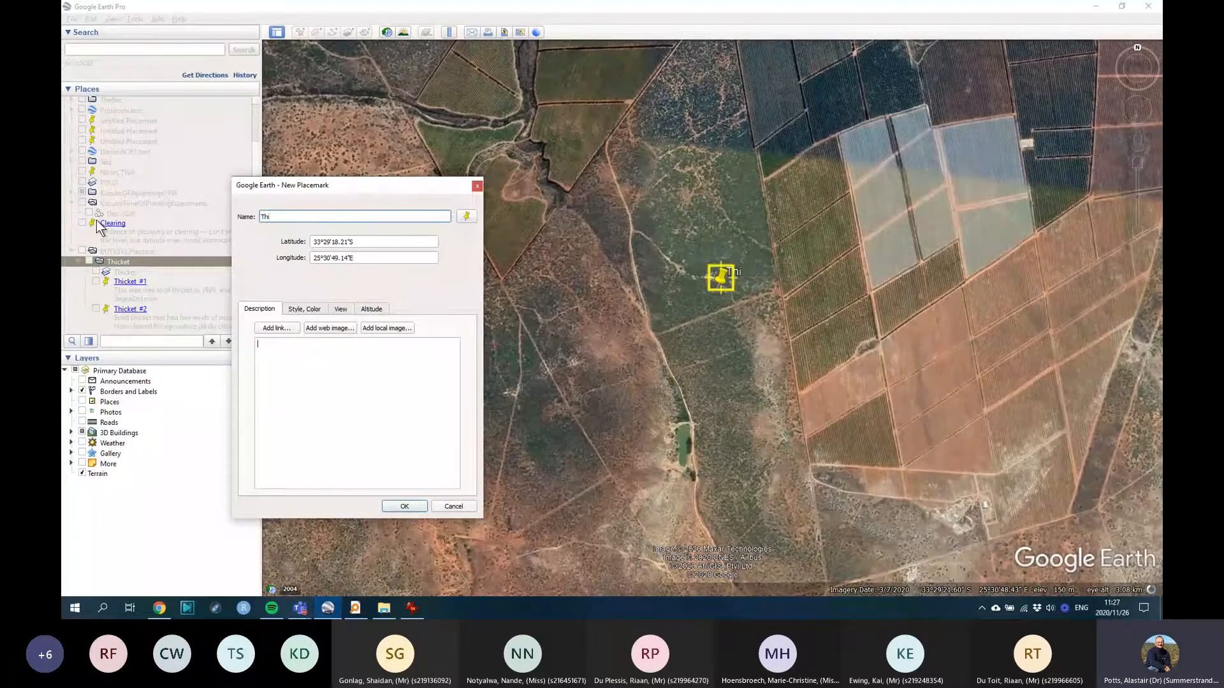
type("cket_#3")
Step: Describe the Thicket_#3 placemark with "Still intact thicket, but now neighbouring agri"
left_click(327, 365)
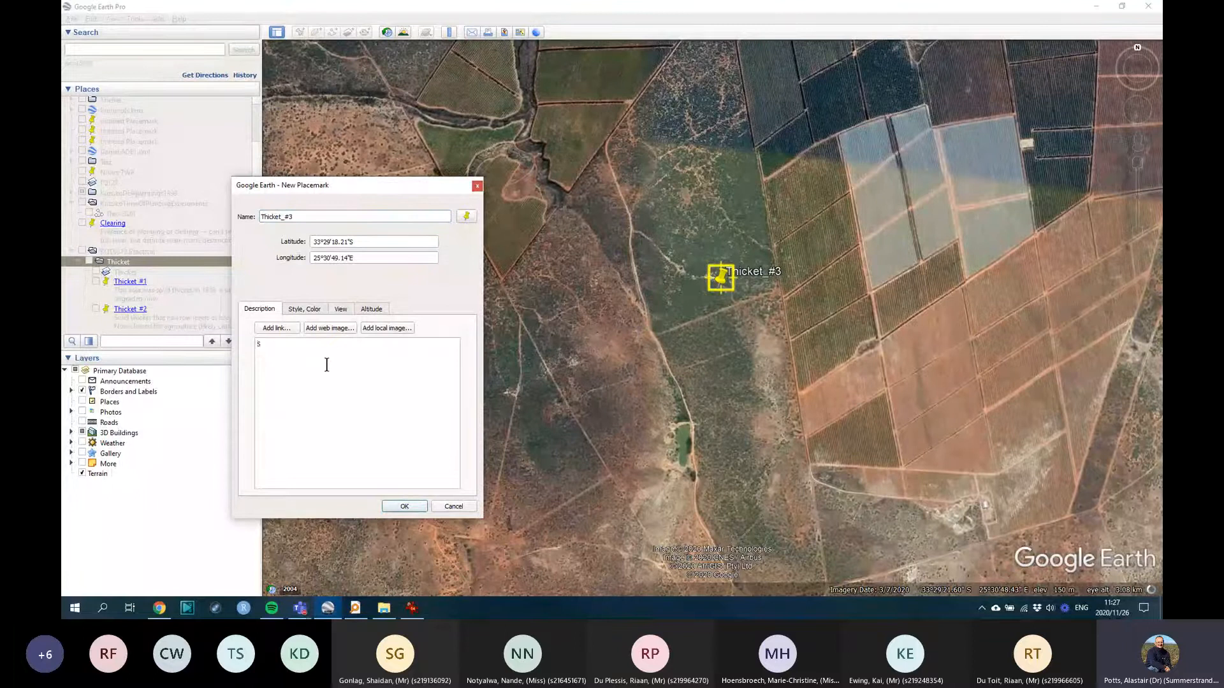
type("Still intact thicket, but now neighbouring")
key("BackSpace")
key("BackSpace")
key("BackSpace")
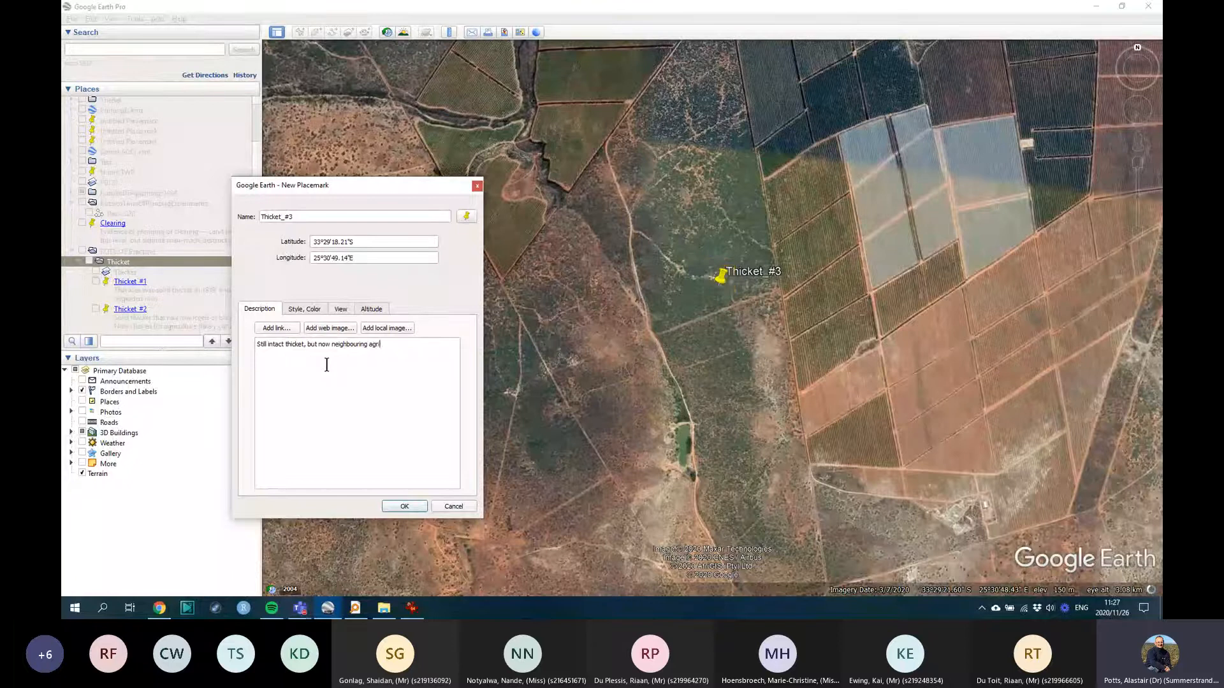
Step: Finish the Thicket_#3 placemark description with "Still intact thicket, but now neighbouring agriculture (citrus)" and save the placemark
type("iculture (citu")
key("BackSpace")
type("rus)")
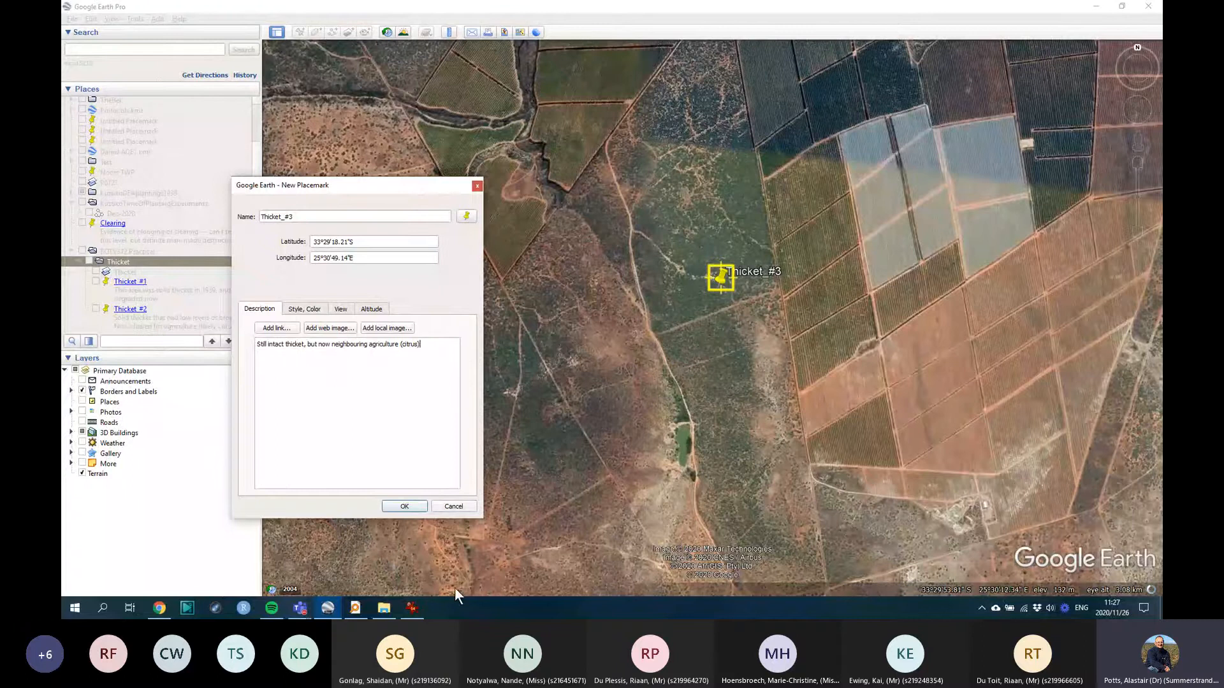
left_click(412, 510)
Step: Compare the historical Thicket overlay with the current imagery around the Thicket_#3 placemark, then leave the overlay hidden
scroll(734, 415, "down", 3)
scroll(737, 414, "down", 3)
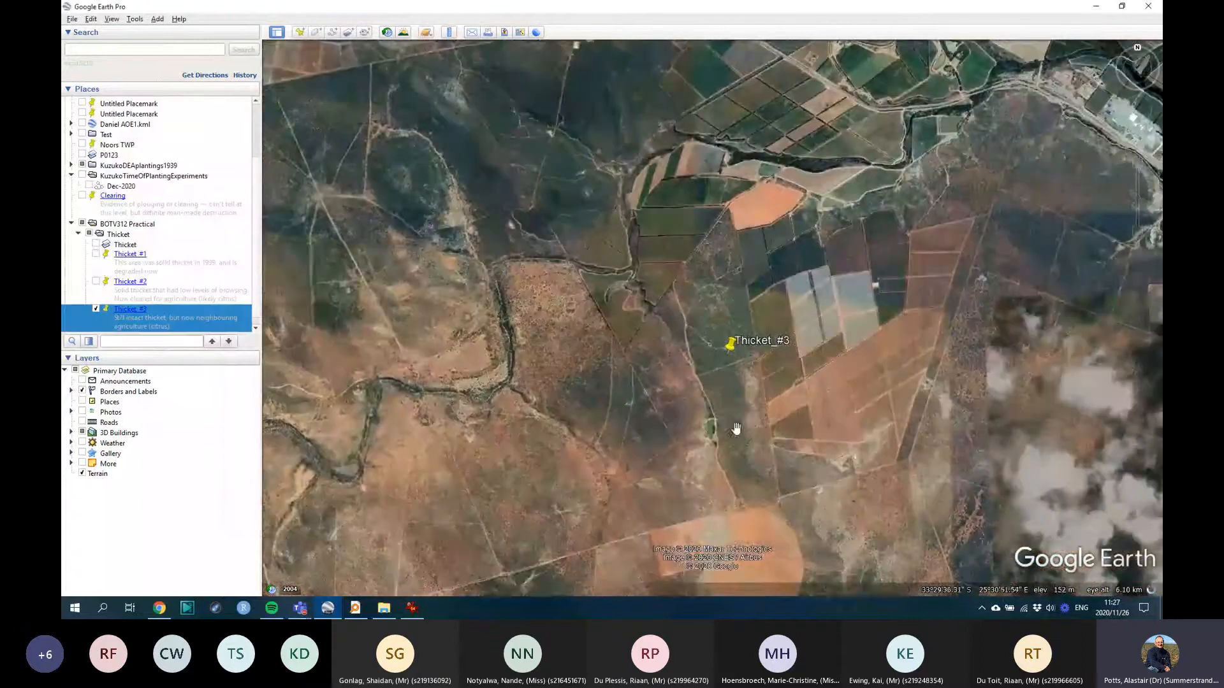
left_click(98, 279)
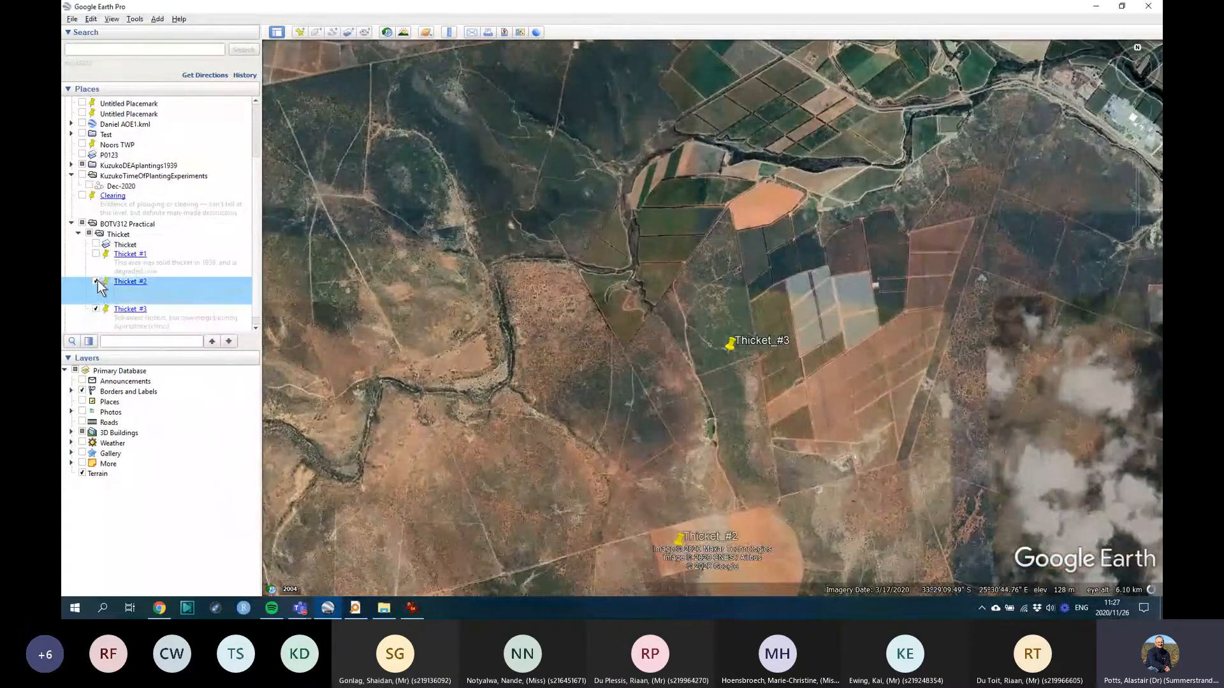
left_click(96, 245)
scroll(802, 300, "up", 3)
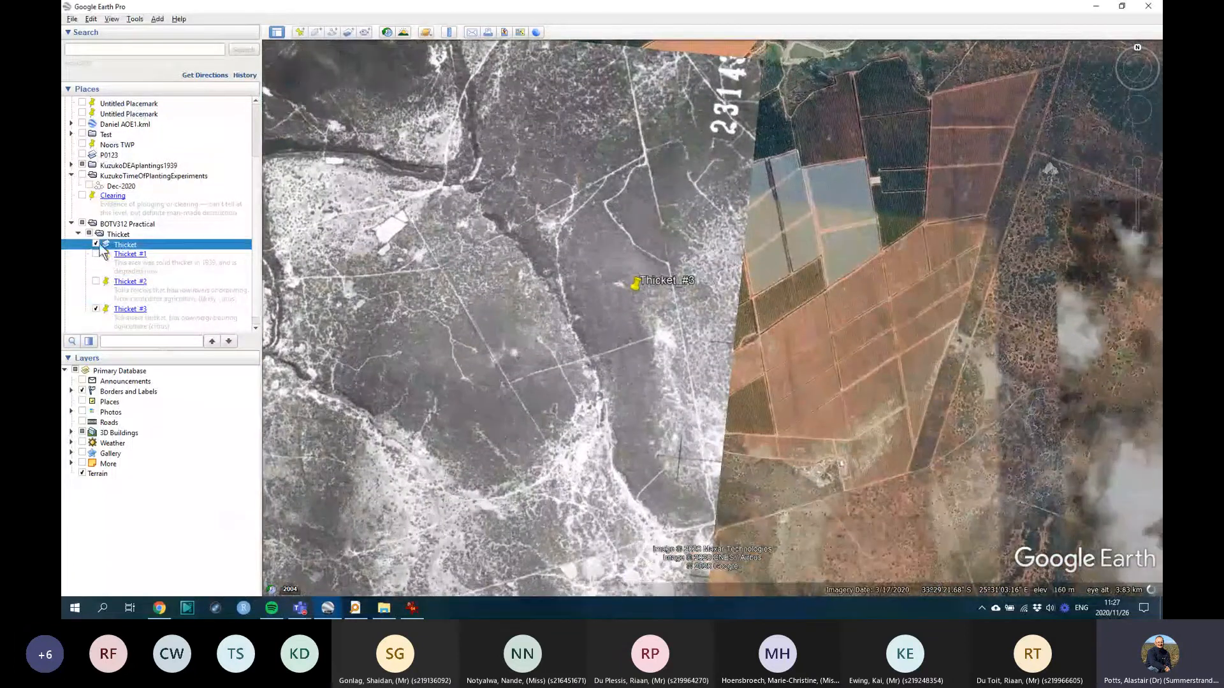
left_click(96, 245)
left_click(96, 245)
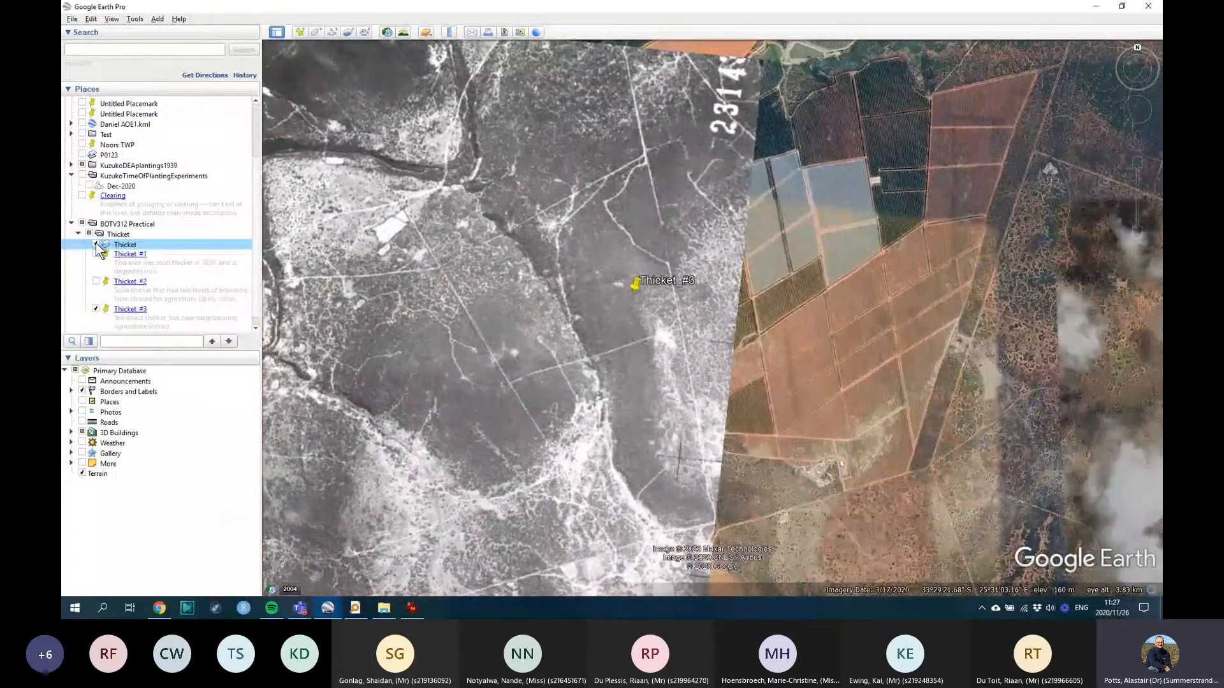
left_click(96, 245)
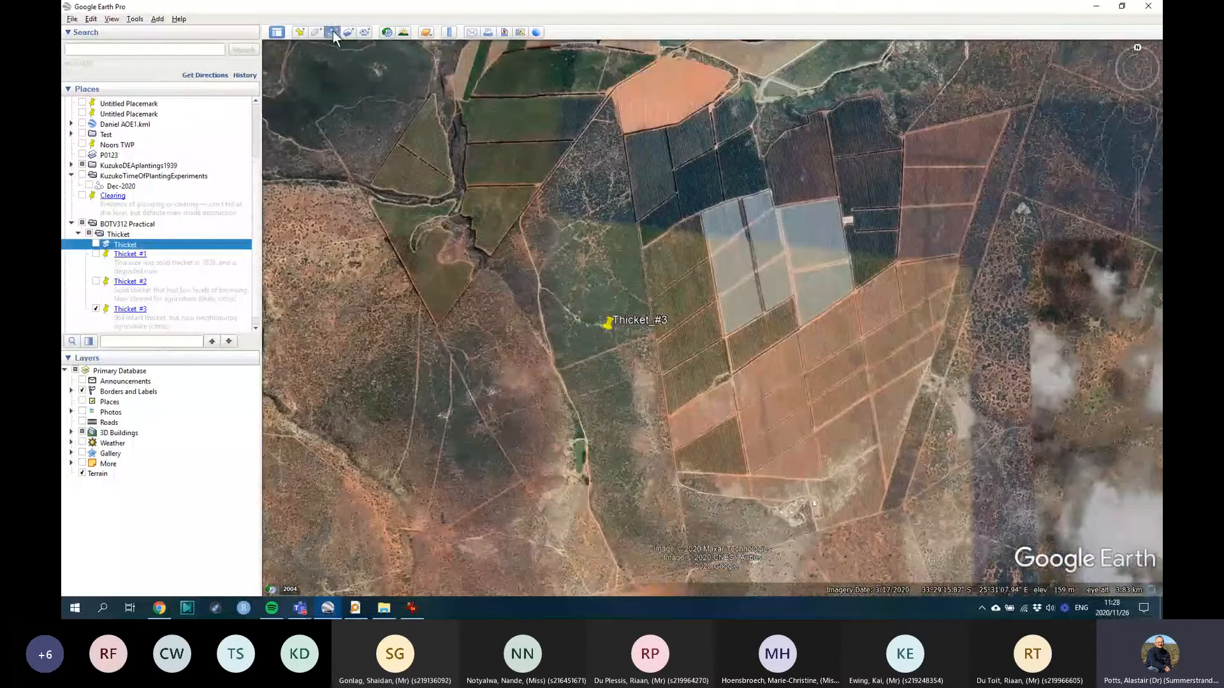
left_click(332, 31)
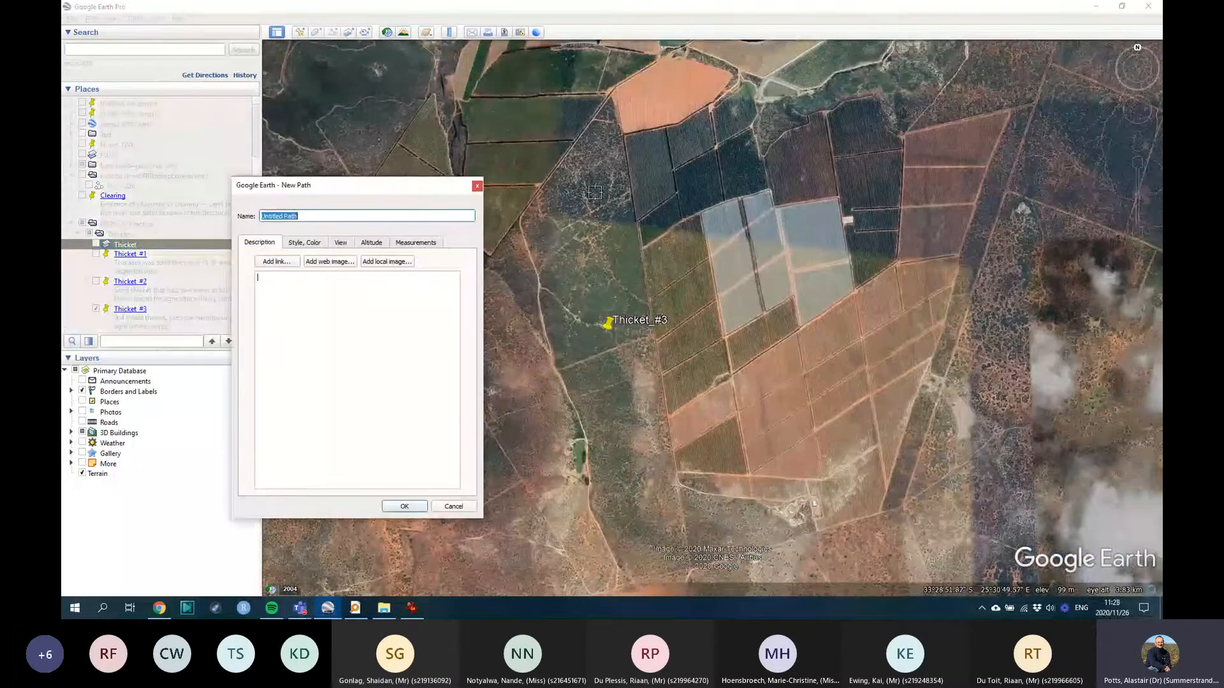
left_click(618, 93)
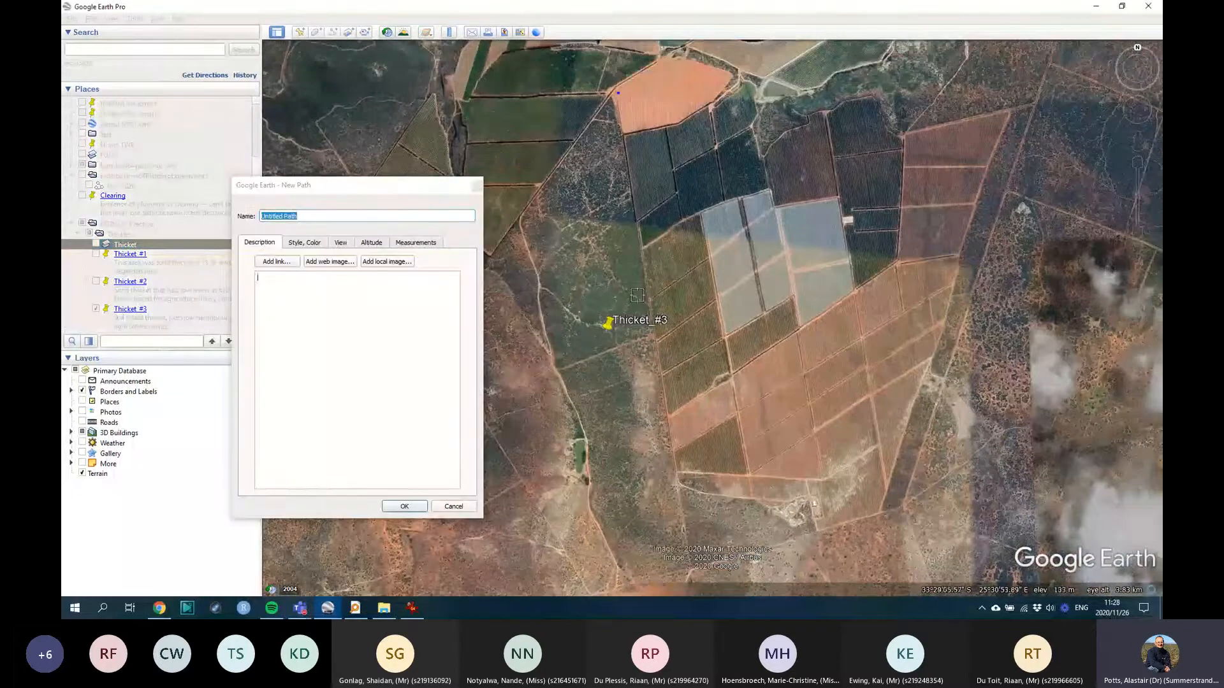
left_click(456, 507)
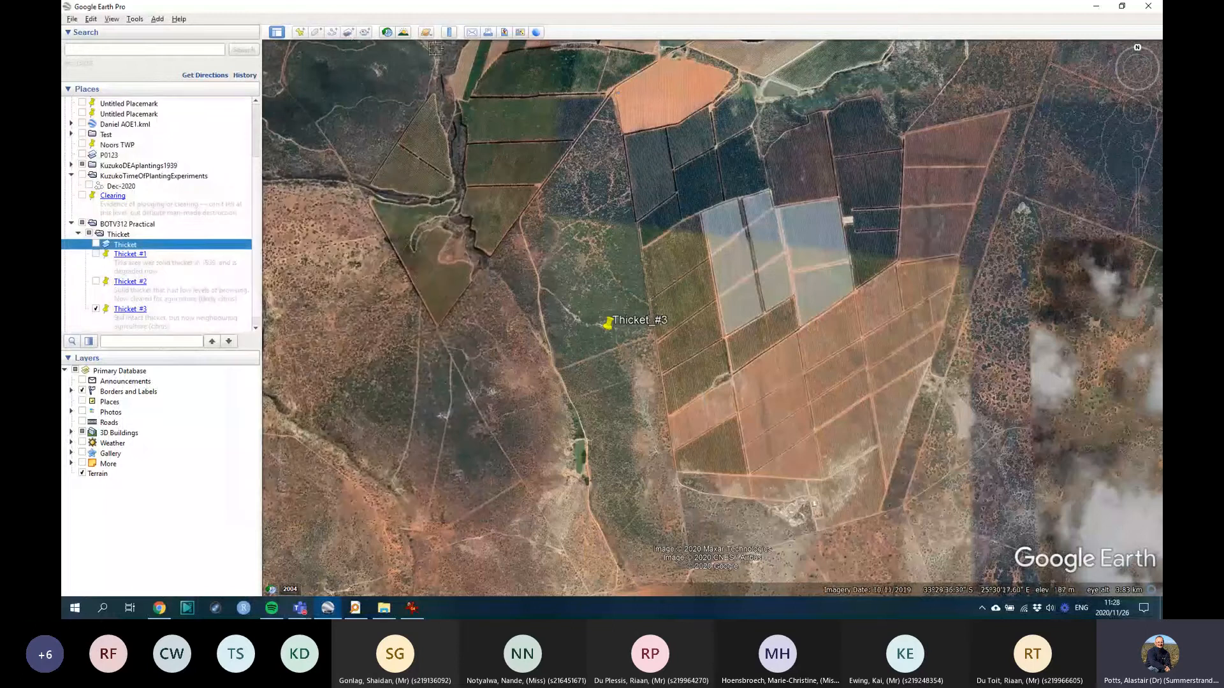
left_click(316, 32)
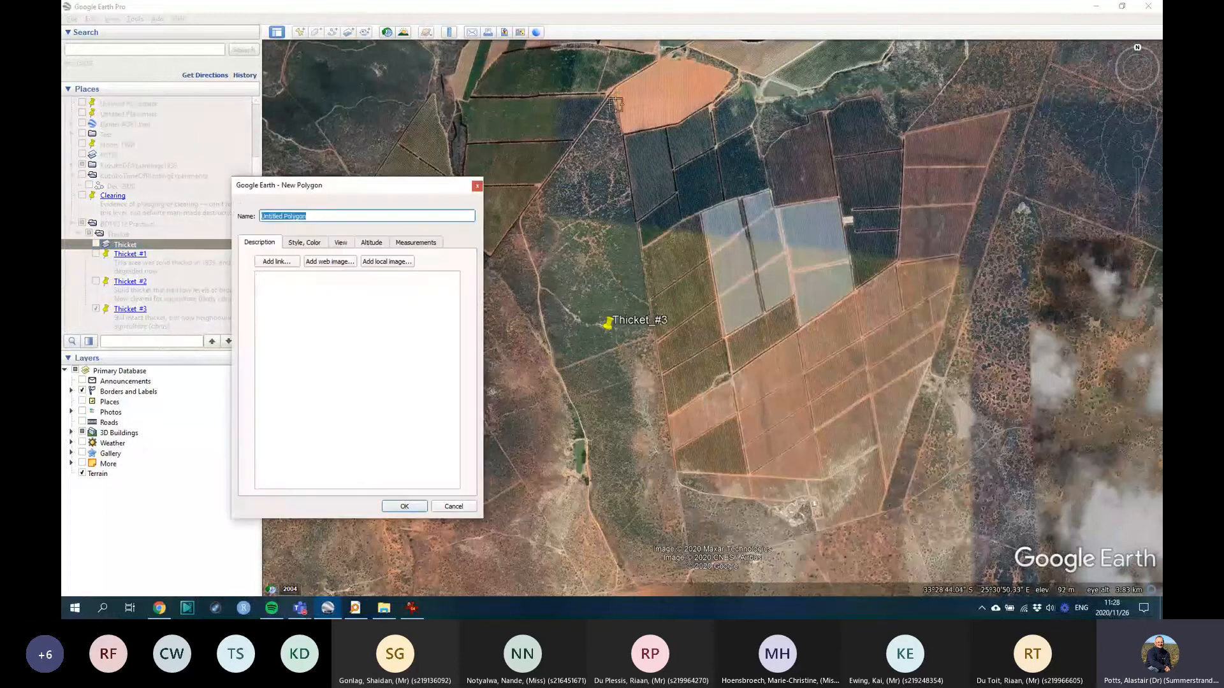
left_click(614, 88)
left_click(677, 473)
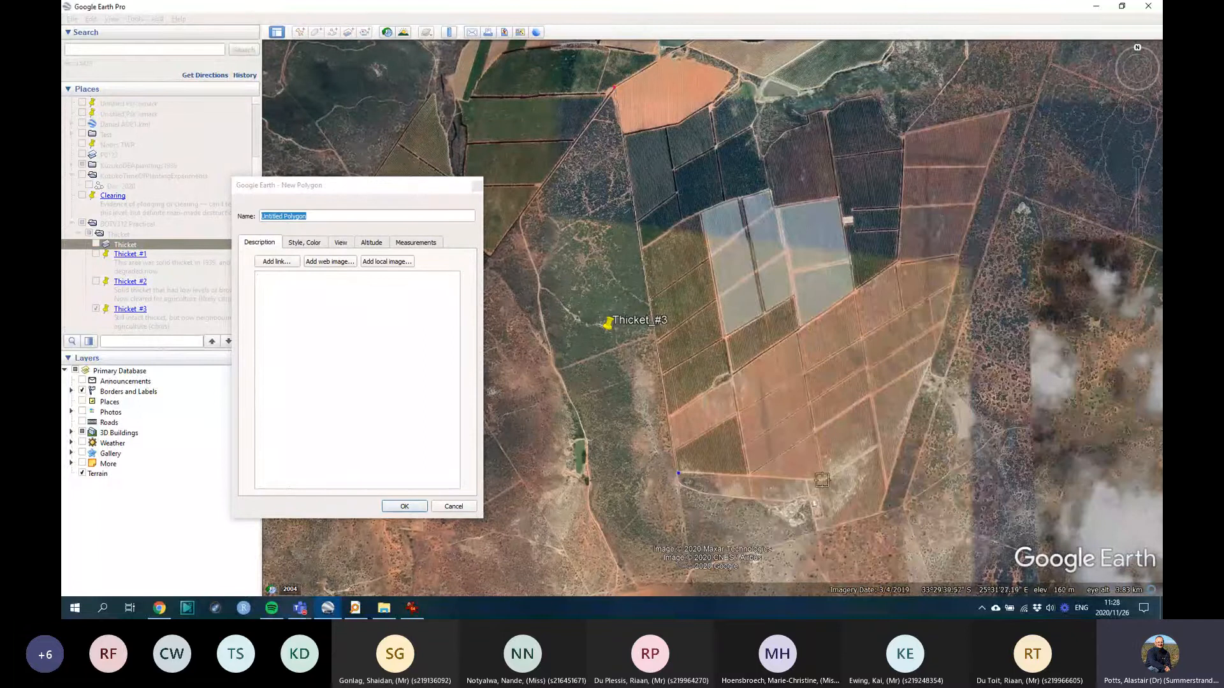
left_click(815, 482)
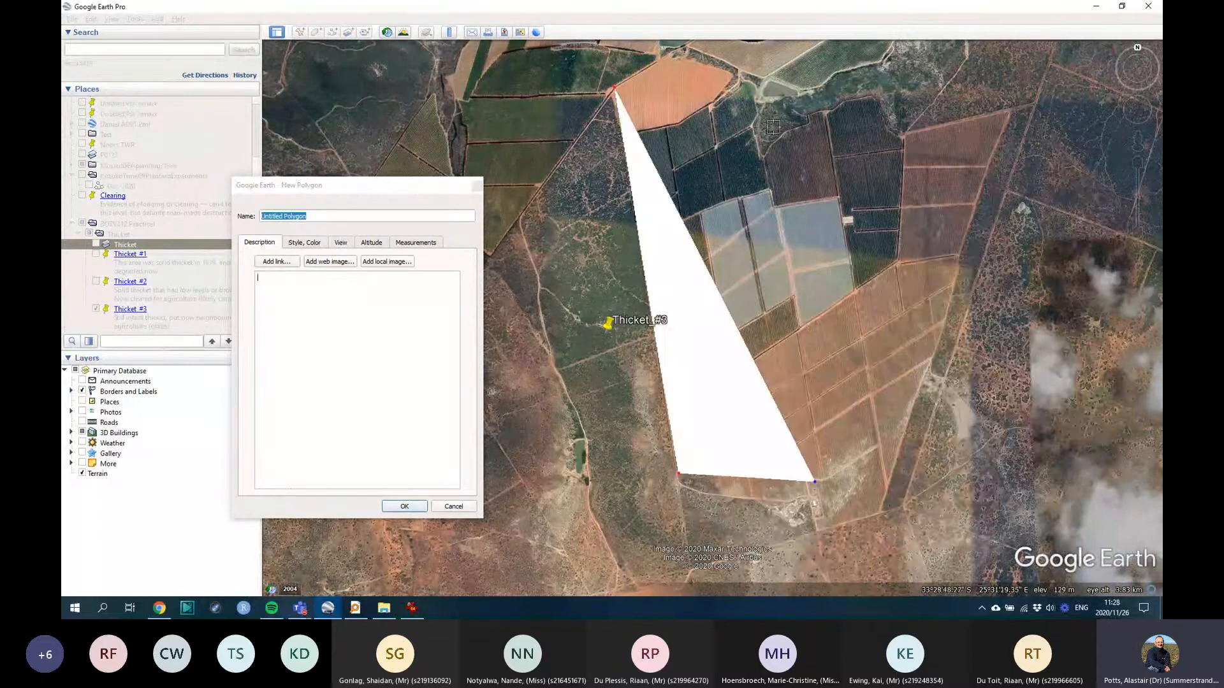
left_click(754, 84)
left_click(676, 59)
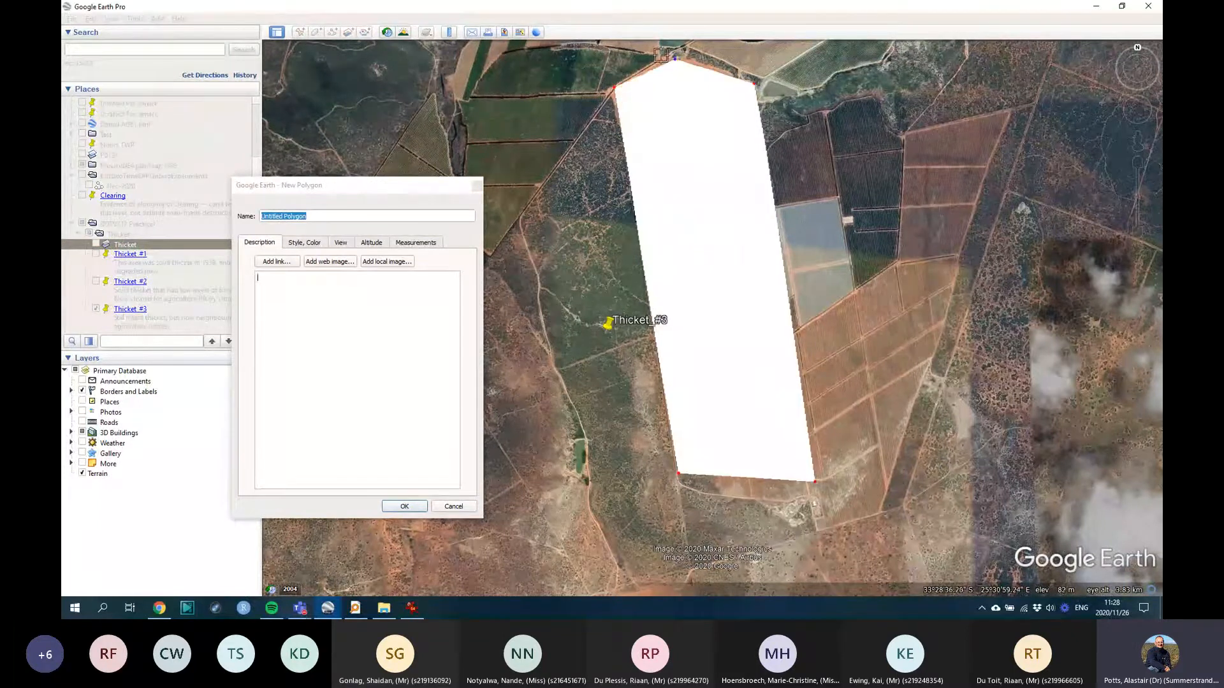
left_click(661, 56)
left_click_drag(614, 87, 487, 255)
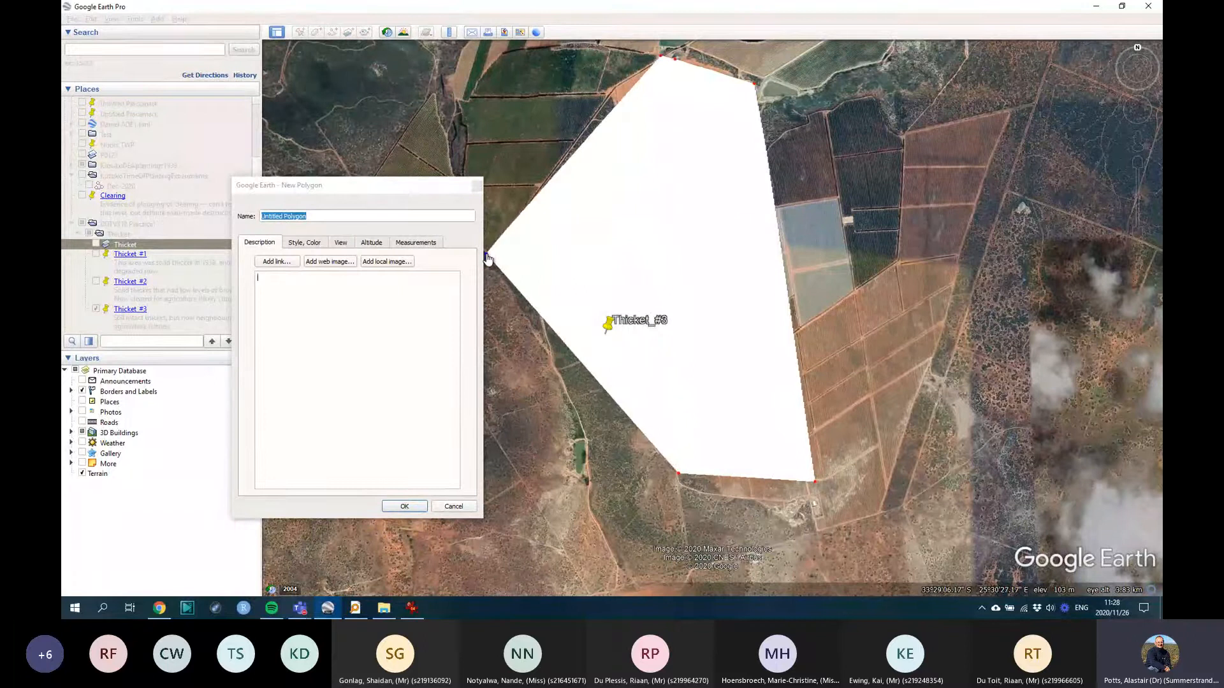
left_click(660, 127)
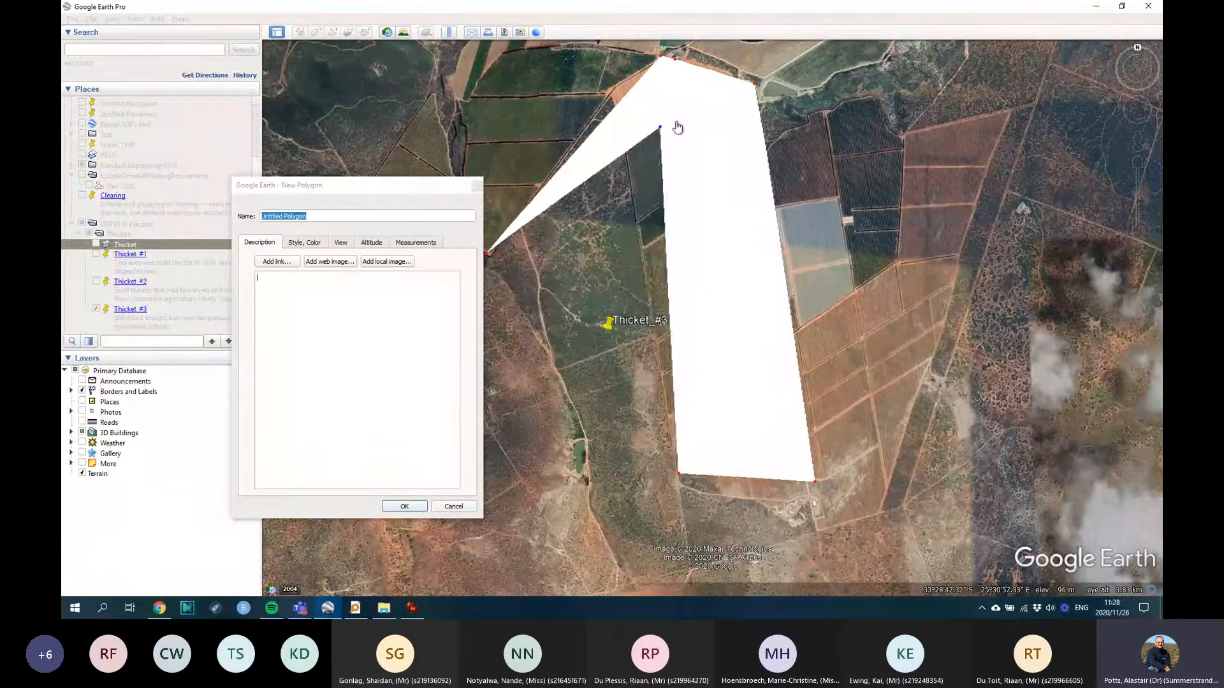
mouse_move(660, 127)
left_mouse_down()
mouse_move(631, 106)
mouse_move(653, 93)
mouse_move(530, 78)
mouse_move(641, 95)
mouse_move(577, 87)
mouse_move(614, 109)
left_mouse_up()
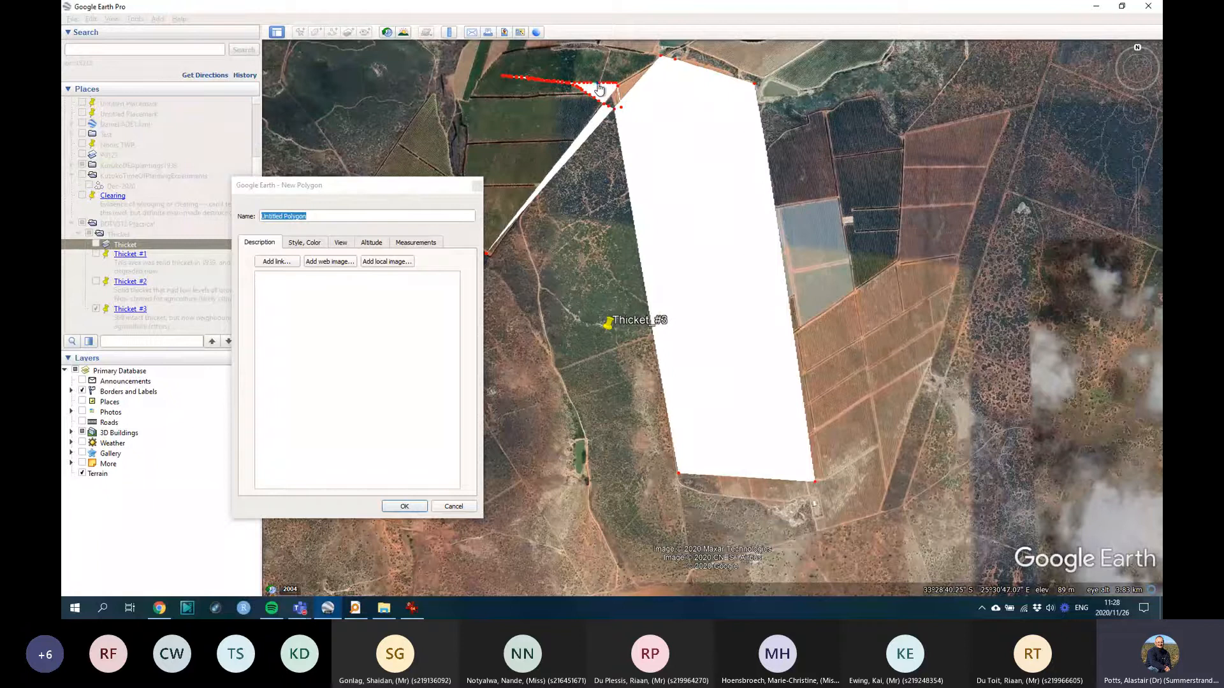
left_click(453, 506)
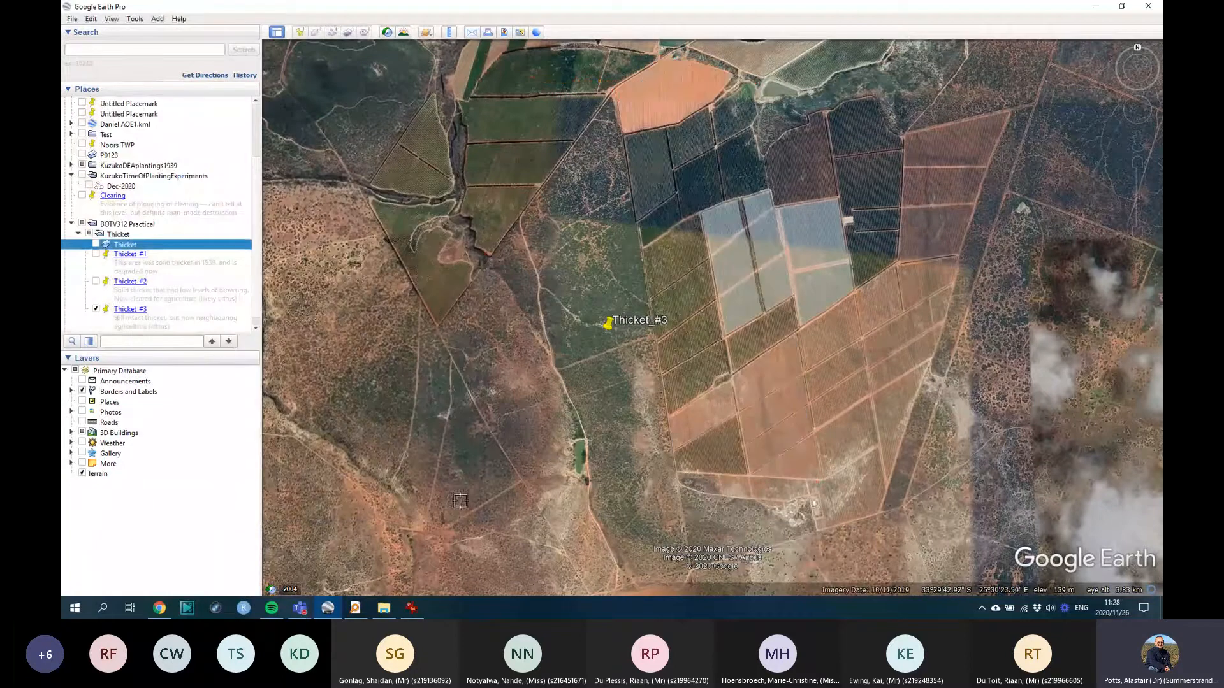
Step: Start a new polygon and set its area style to Outlined, keeping the dialog clear of the fields
left_click(317, 32)
left_click_drag(408, 173, 296, 149)
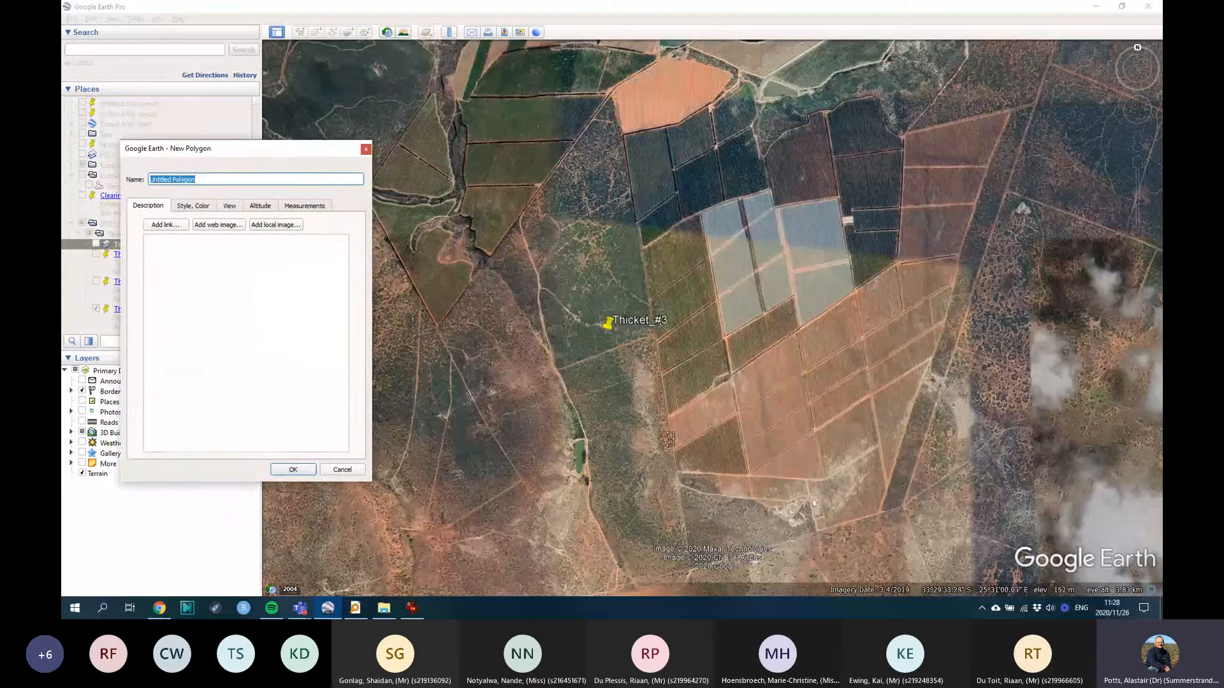
left_click(203, 207)
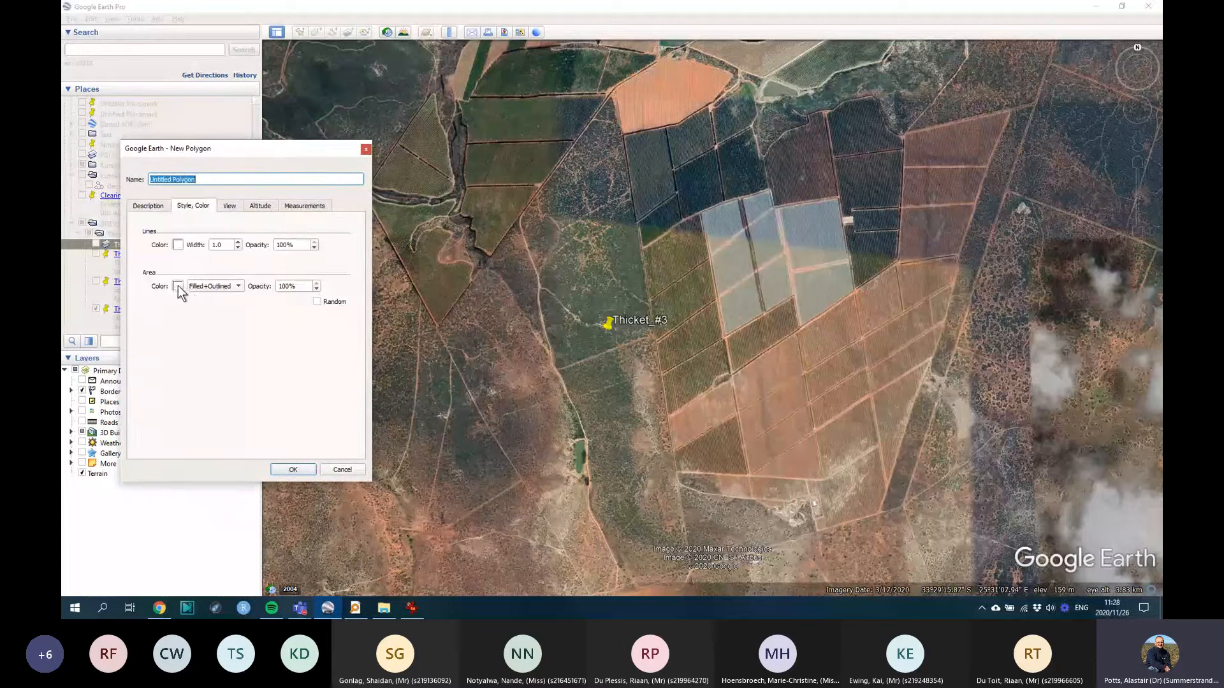
left_click(219, 286)
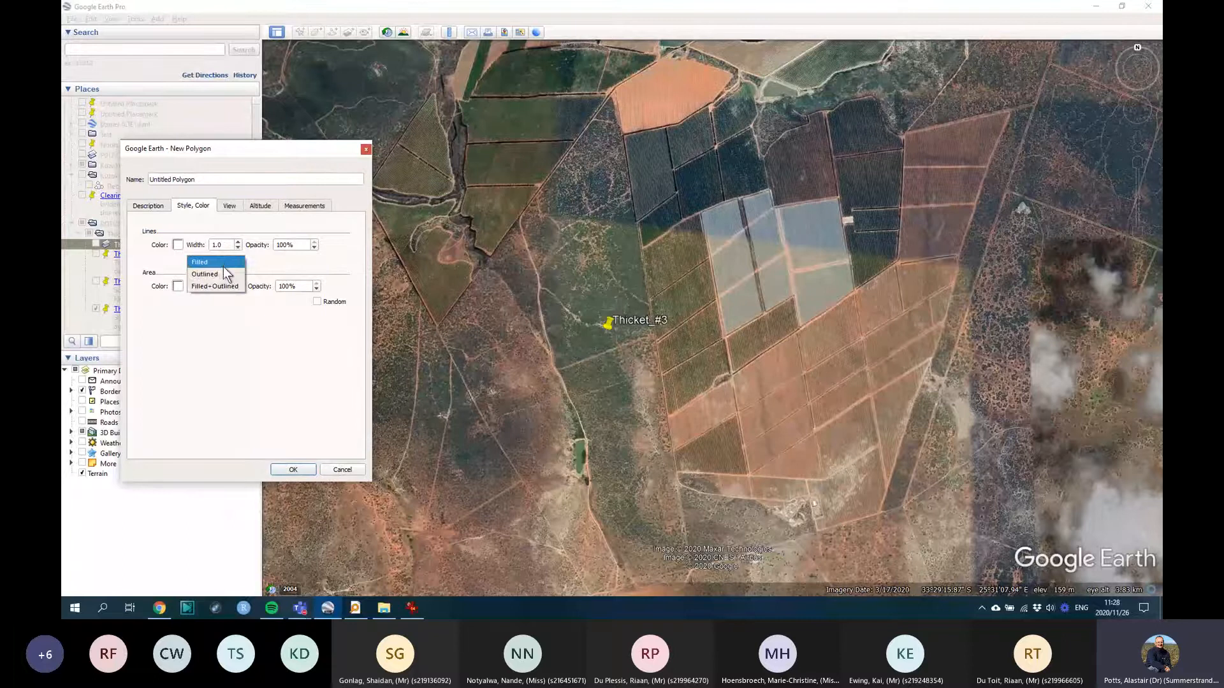
Step: Trace the polygon's vertices around the cultivated citrus fields north and east of the Thicket_#3 placemark
left_click(679, 473)
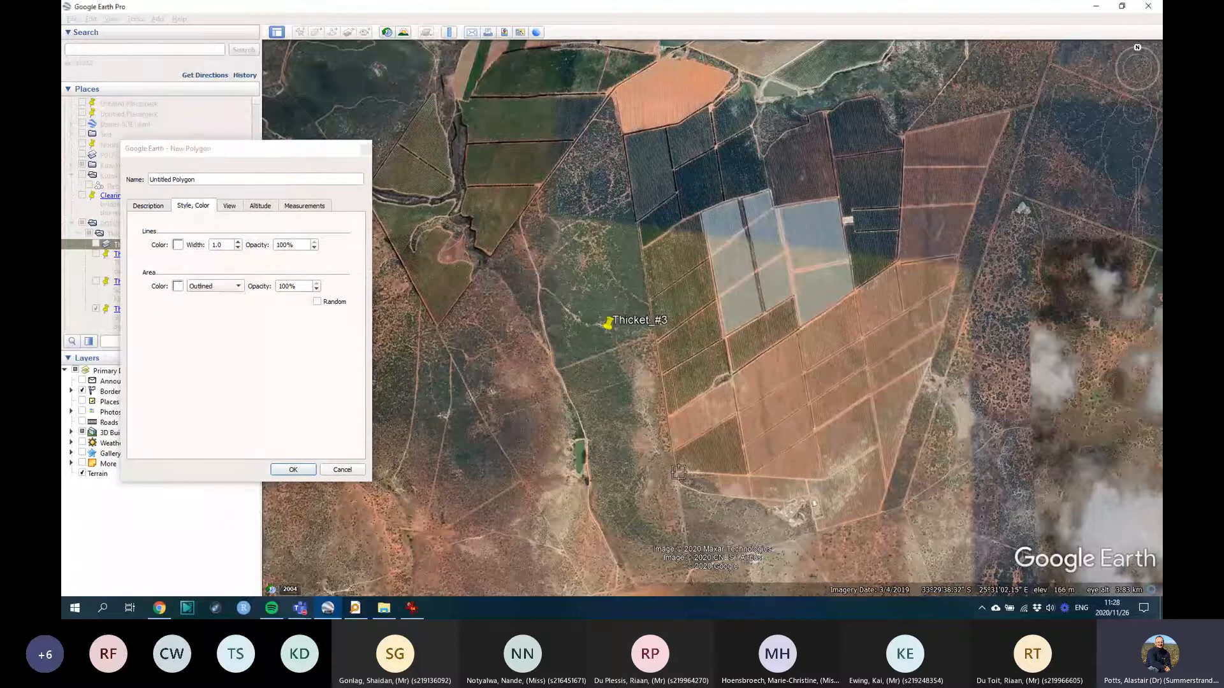
left_click(825, 476)
left_click(749, 84)
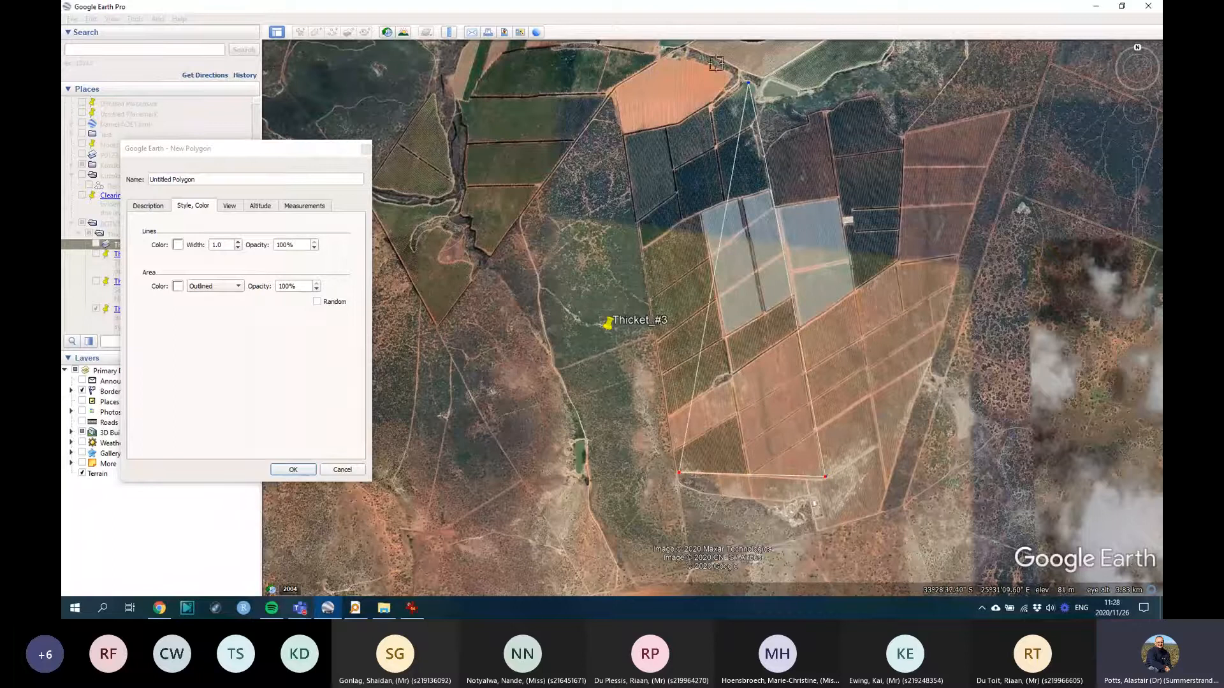
left_click(503, 53)
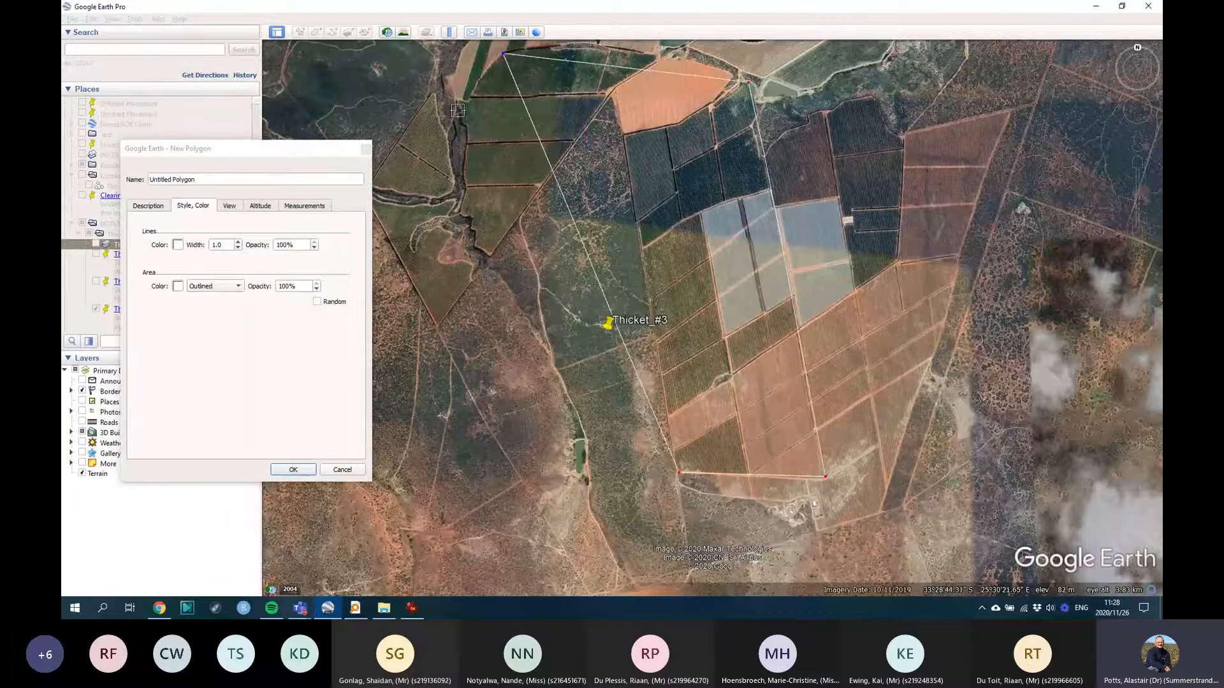
left_click(450, 79)
left_click(465, 174)
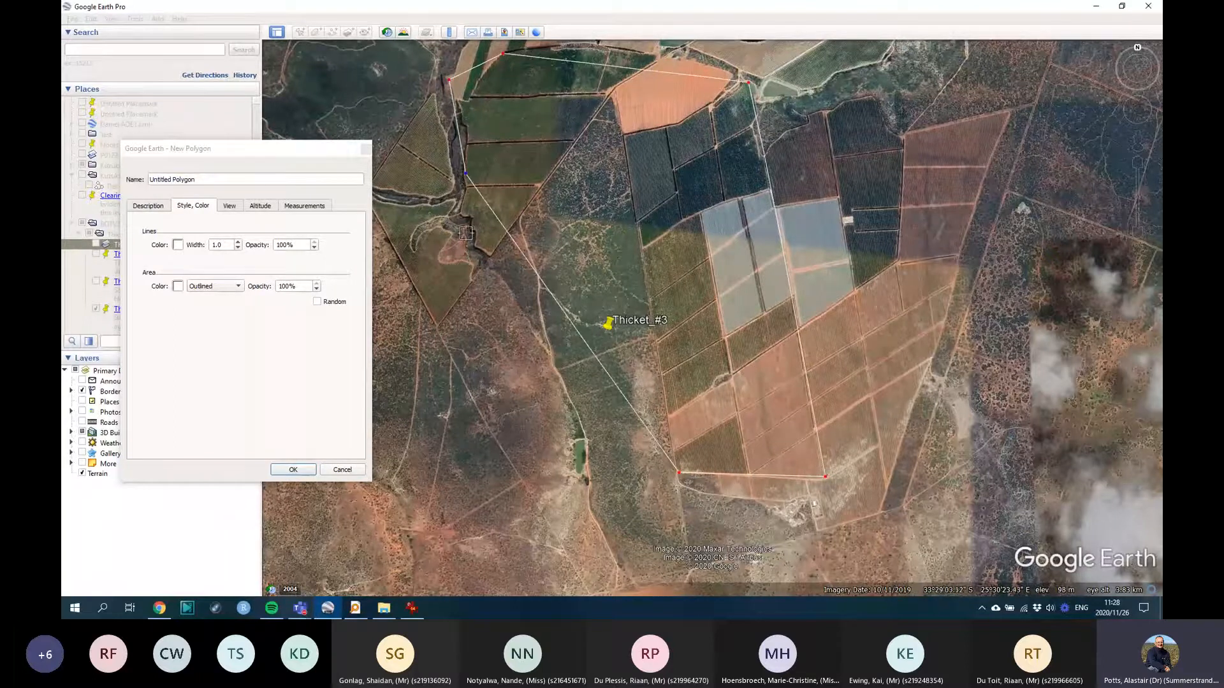
left_click(469, 218)
left_click(487, 255)
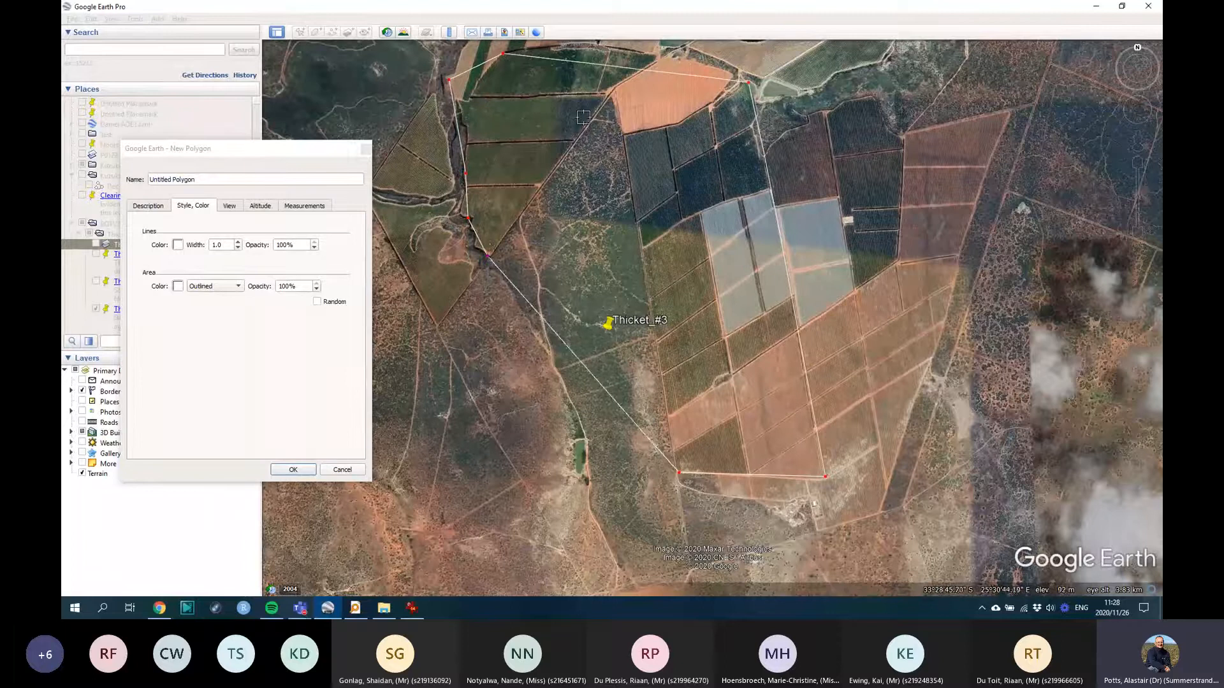
left_click(615, 88)
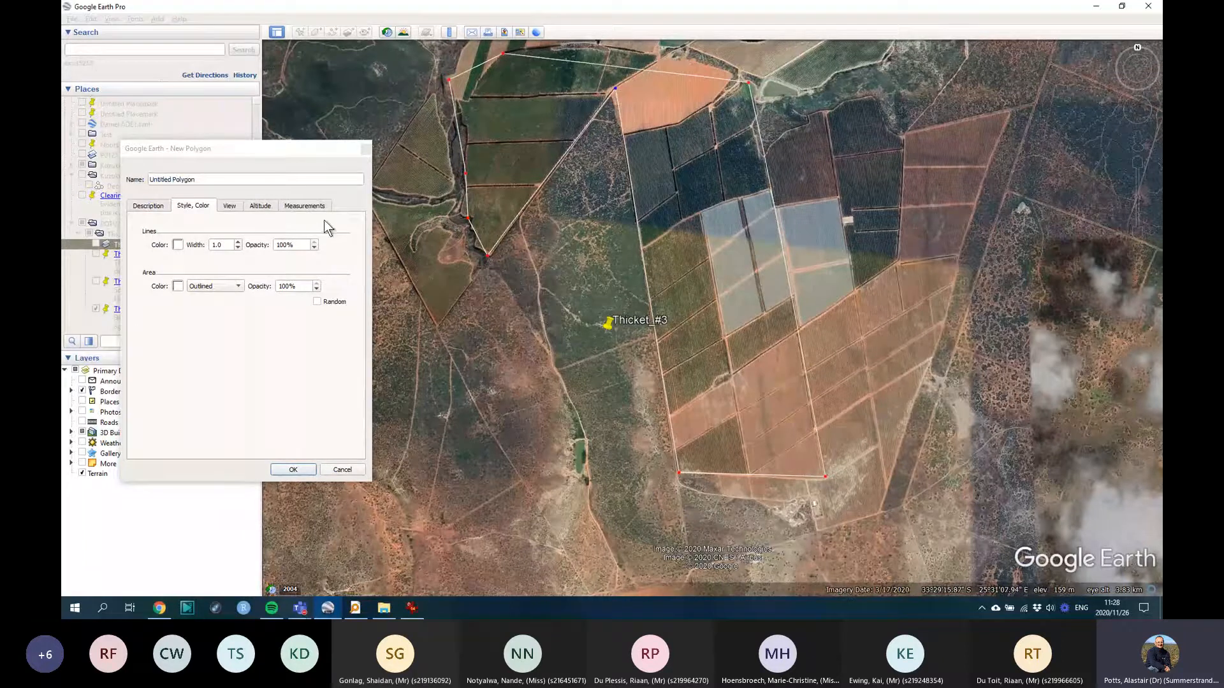
Step: Name the new polygon "Thicket_#4_Citrus today" and save it
left_click(213, 186)
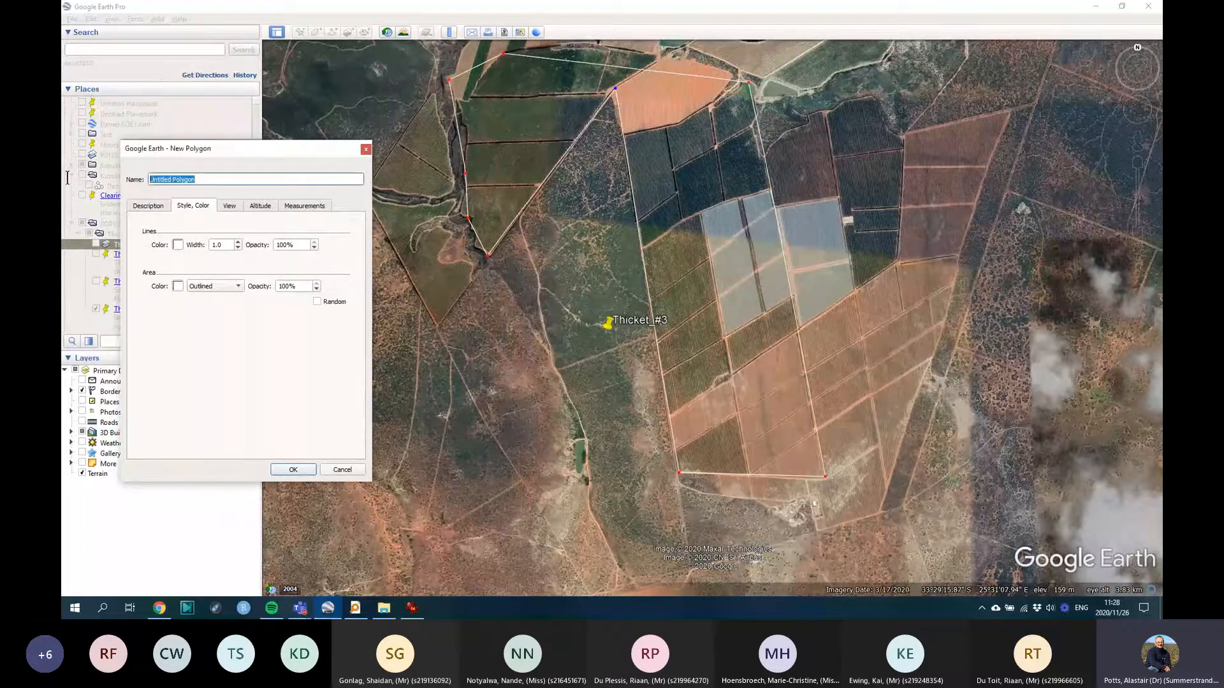
type("Citrus today")
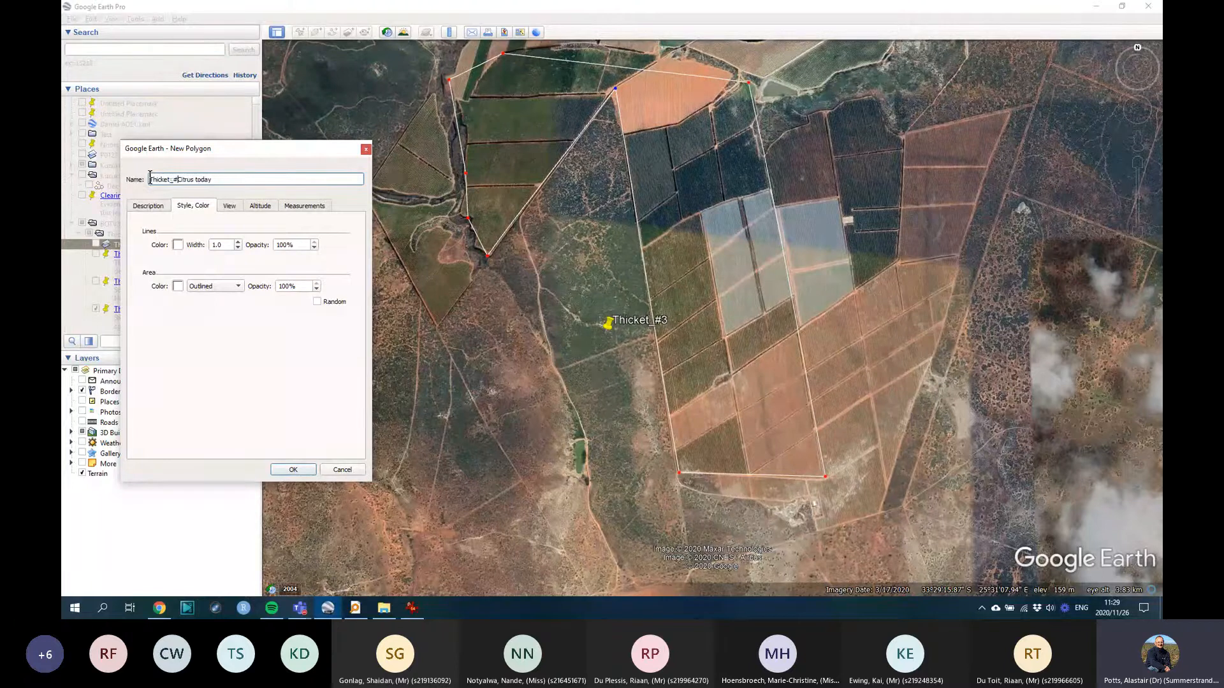
type("4_")
left_click(294, 470)
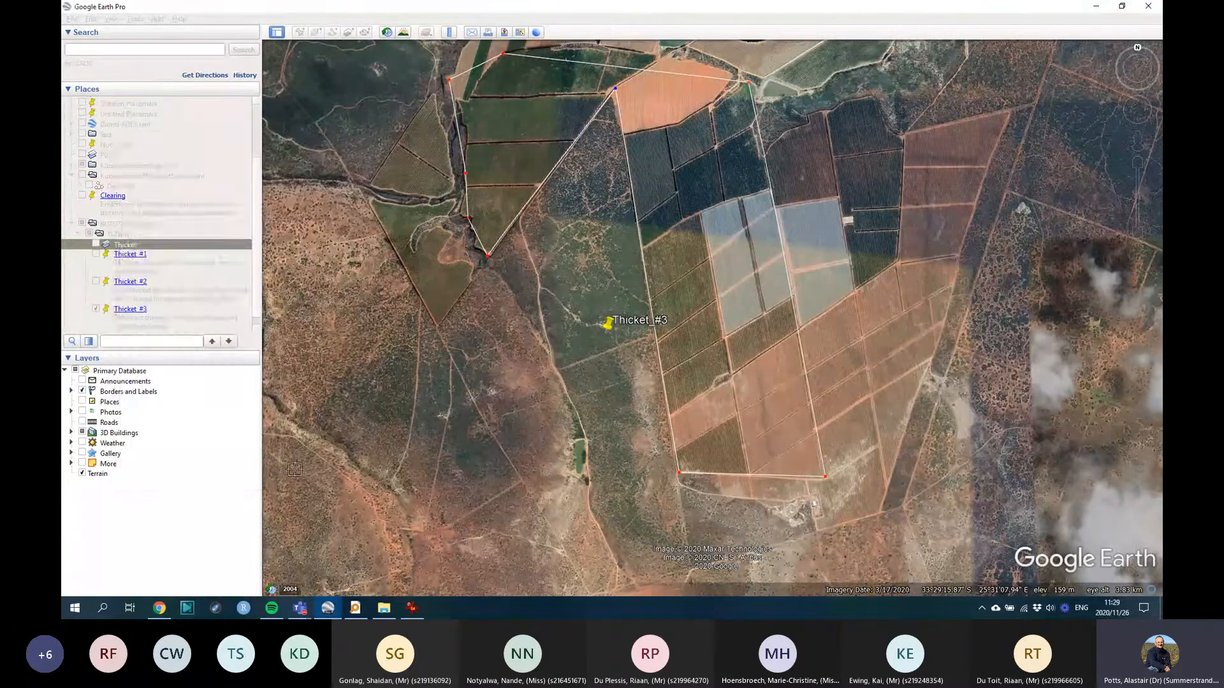
Step: Show the historical Thicket overlay again and set the area color of the Thicket_#4_Citrus today polygon to red (#ff0000)
left_click(97, 232)
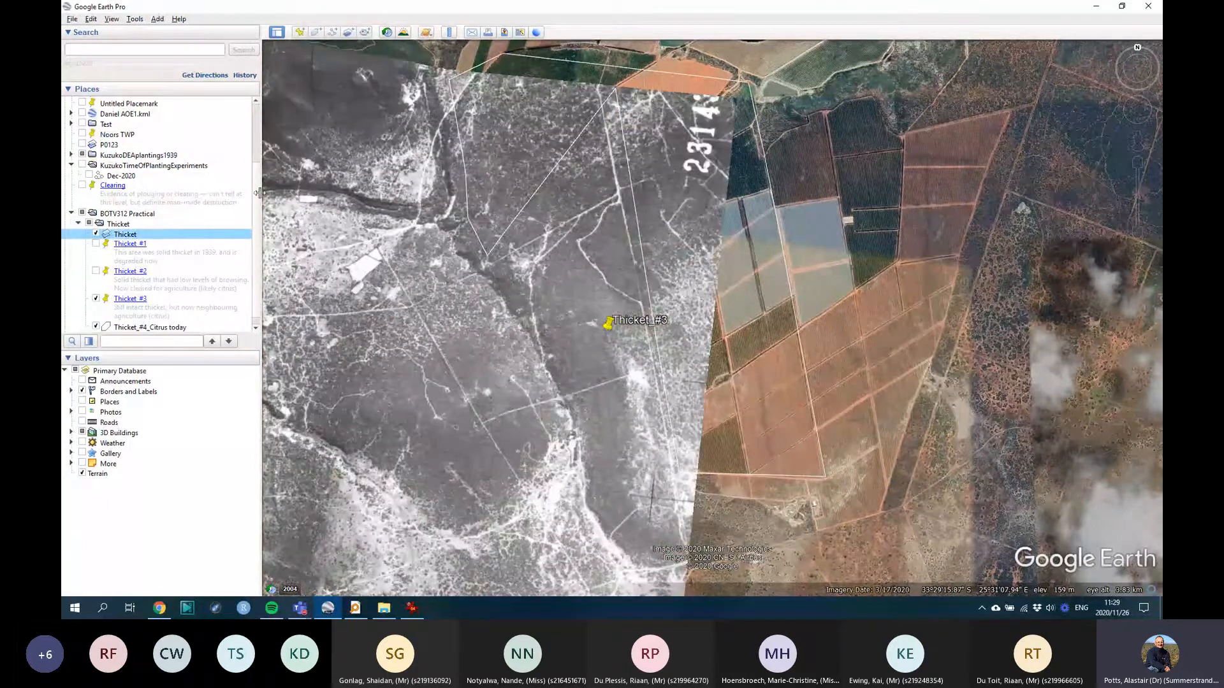
scroll(259, 197, "down", 1)
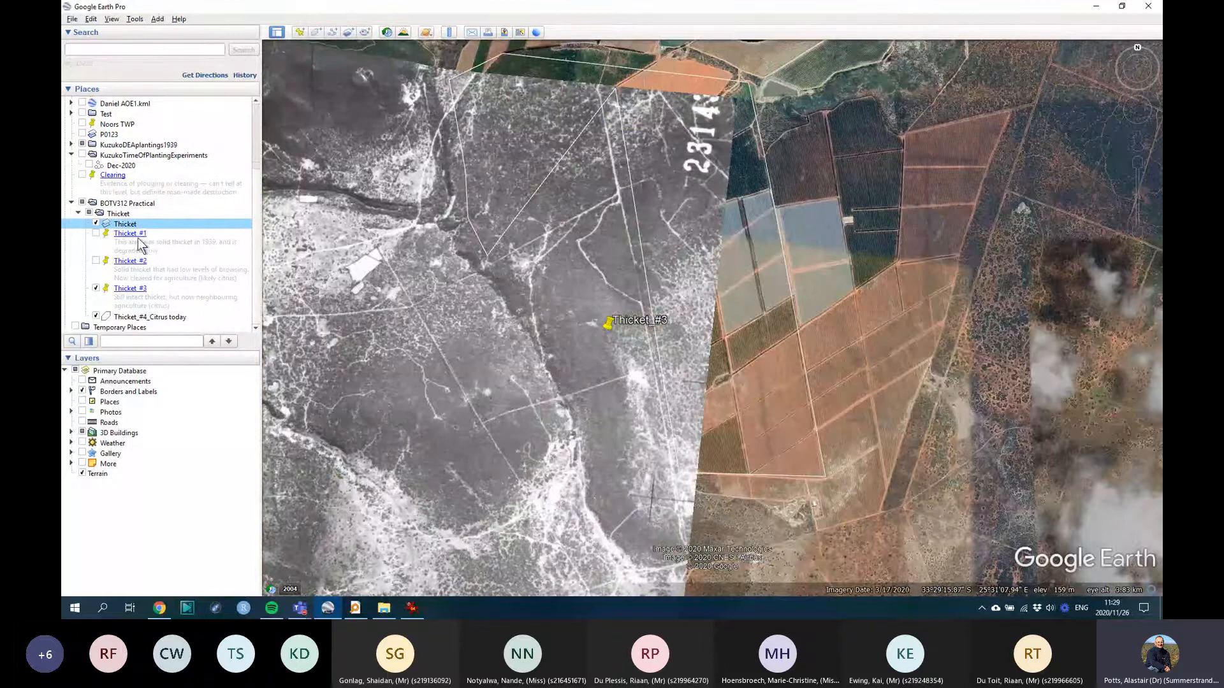
left_click(151, 320)
right_click(159, 324)
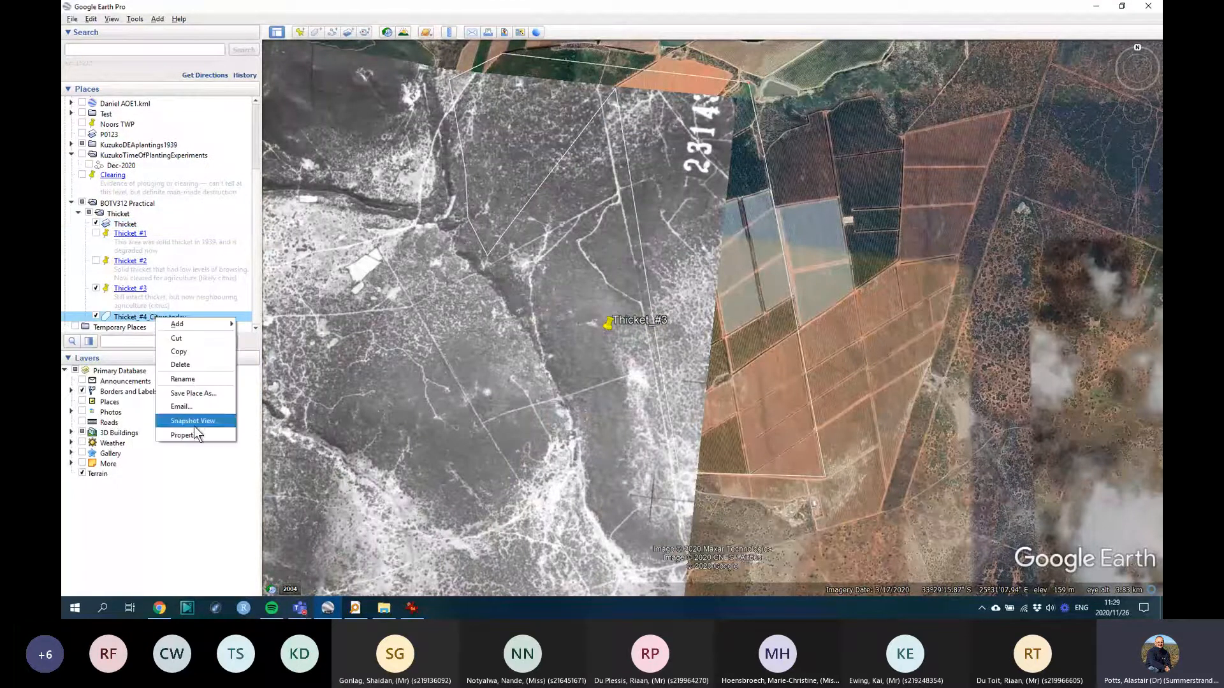
left_click(196, 437)
left_click(198, 207)
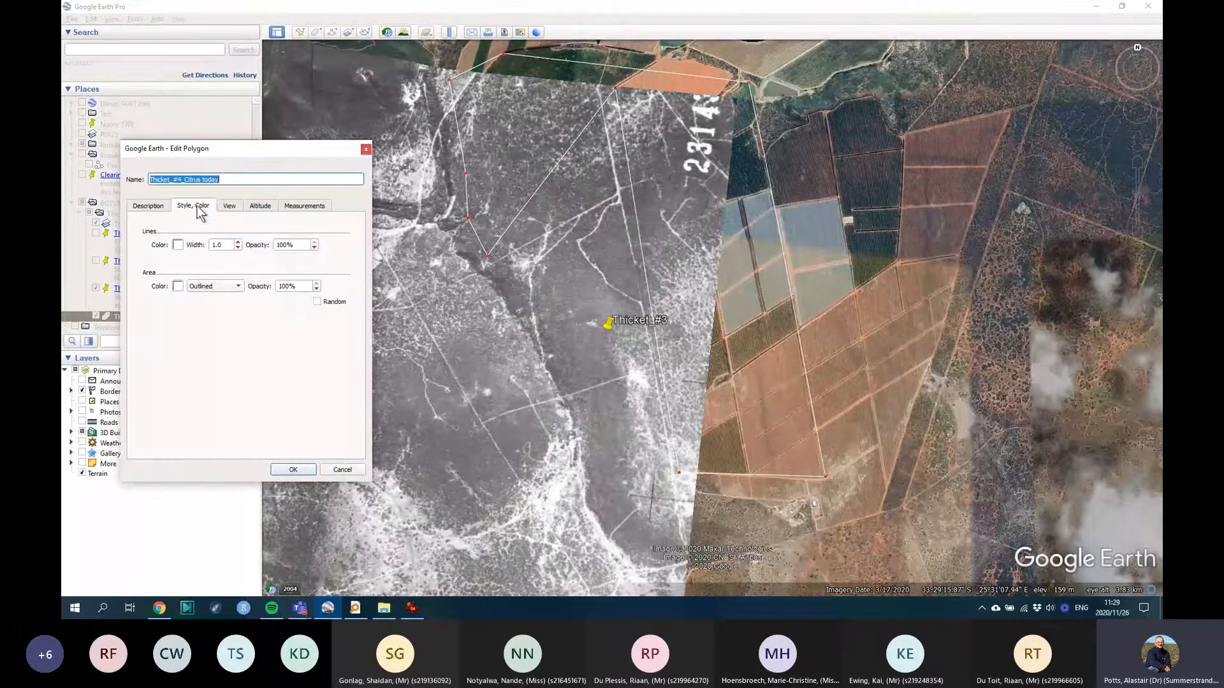
left_click(177, 285)
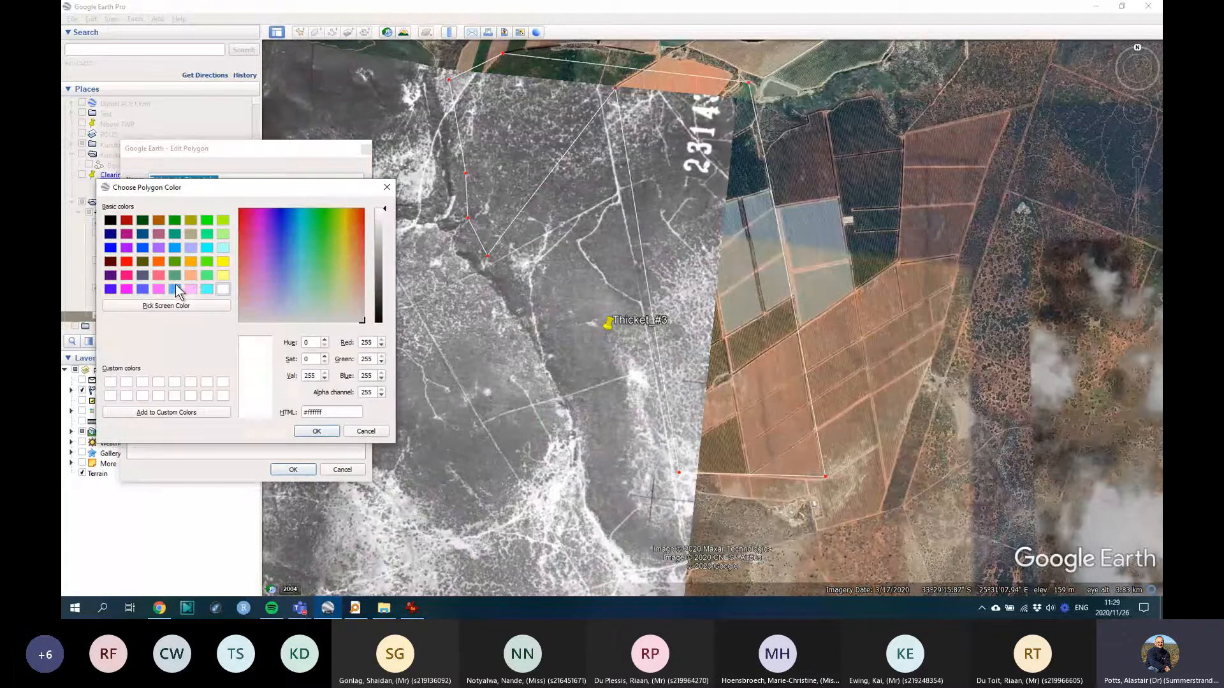
left_click(126, 262)
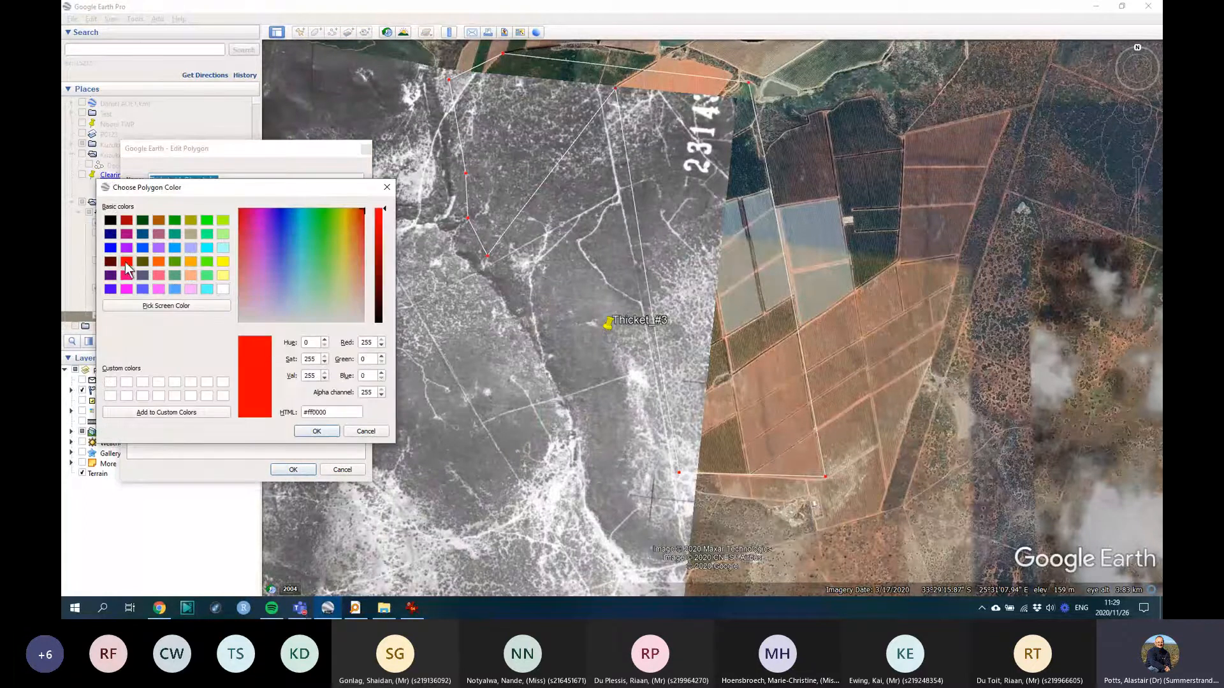
left_click(316, 432)
Step: Set the polygon's area style to Filled with 30% opacity and save it
left_click(216, 286)
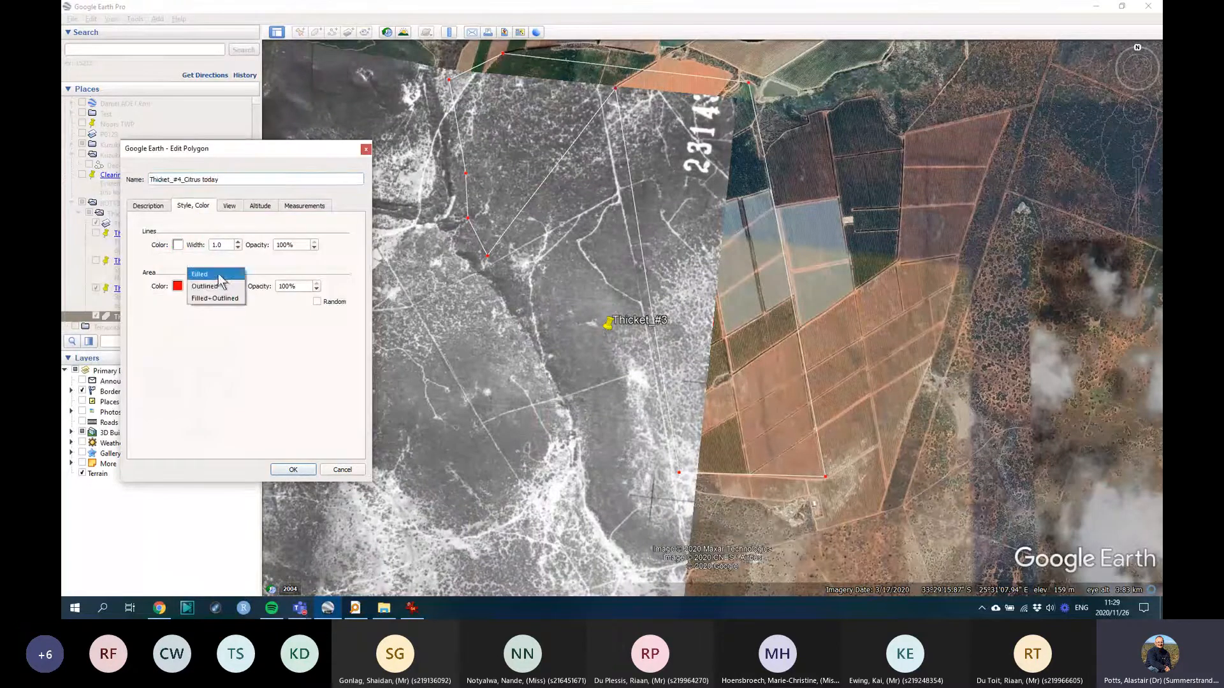
left_click(208, 274)
key("Tab")
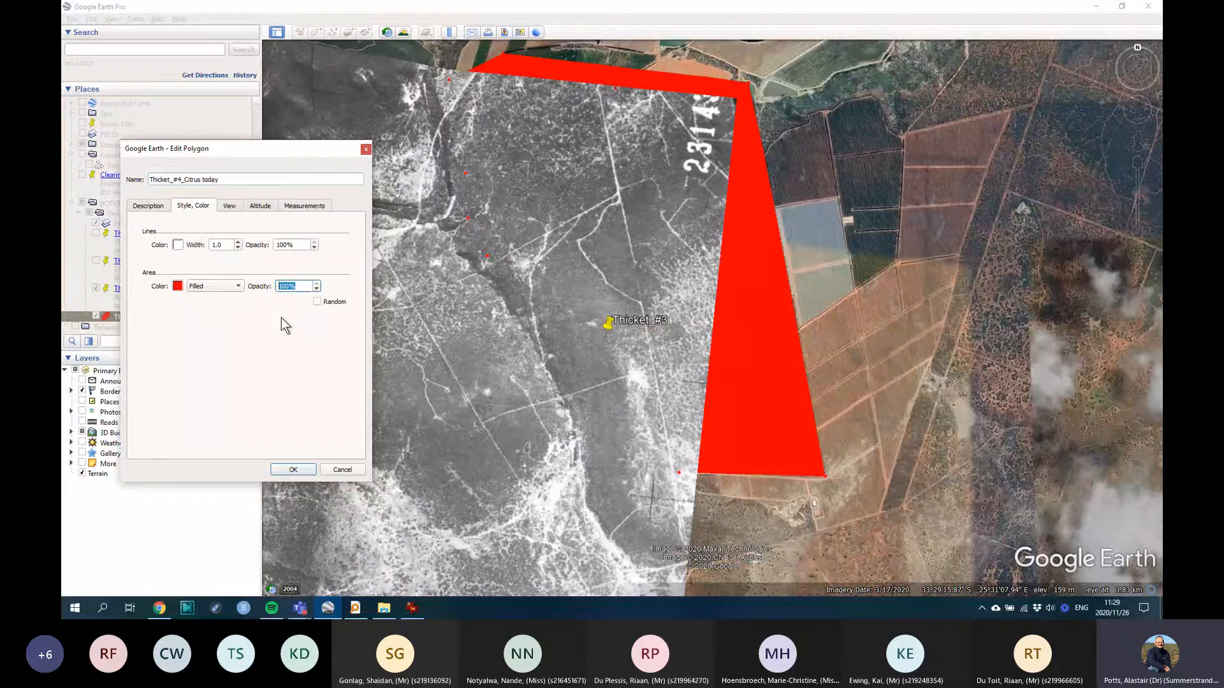
type("30")
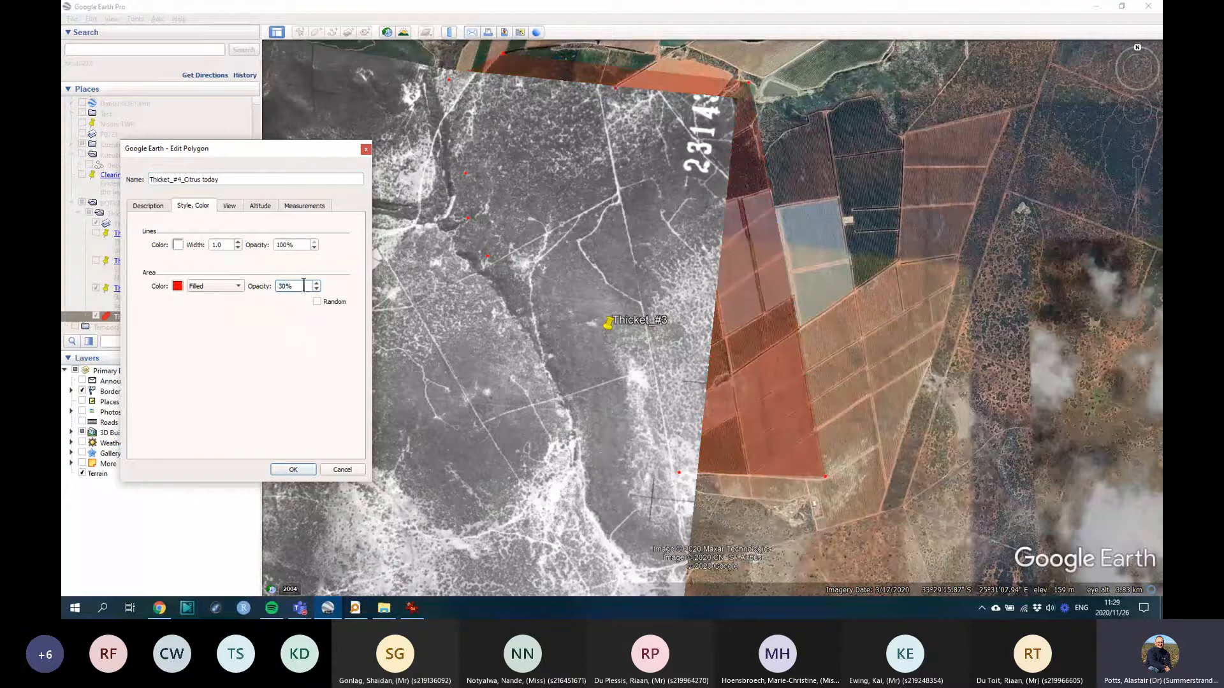
left_click(293, 470)
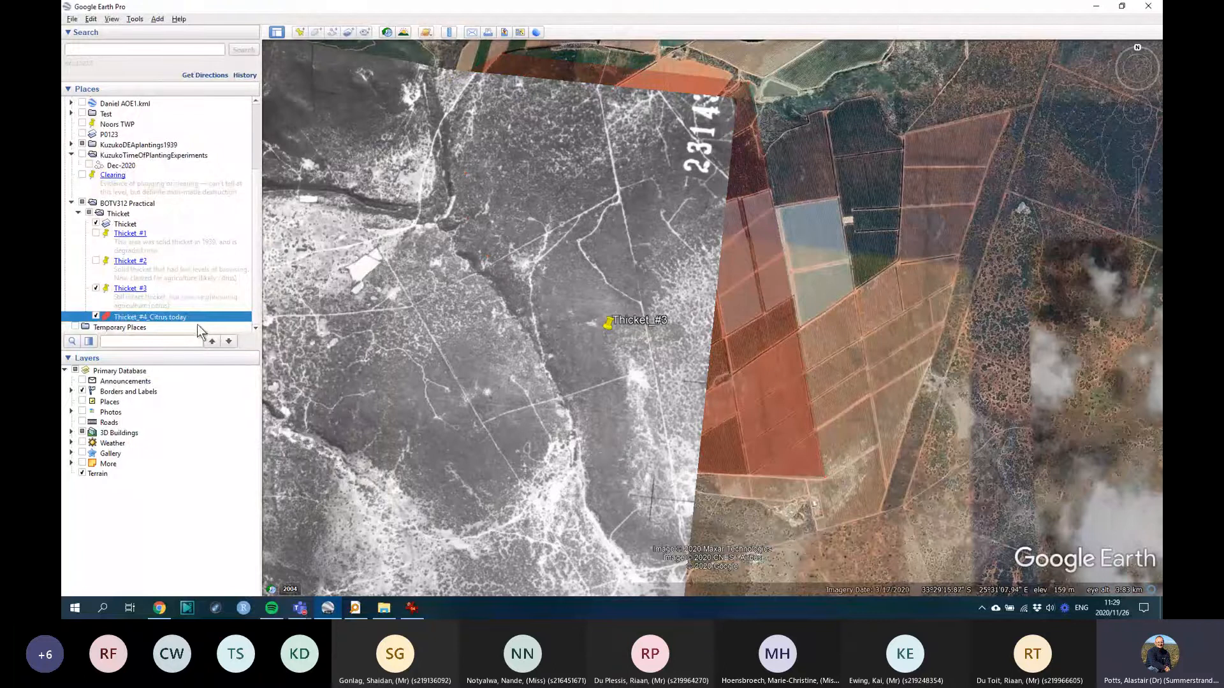
Step: Move the Thicket_#4_Citrus today polygon above the Thicket overlay in its folder and make everything in the Thicket folder visible
left_click_drag(163, 316, 131, 226)
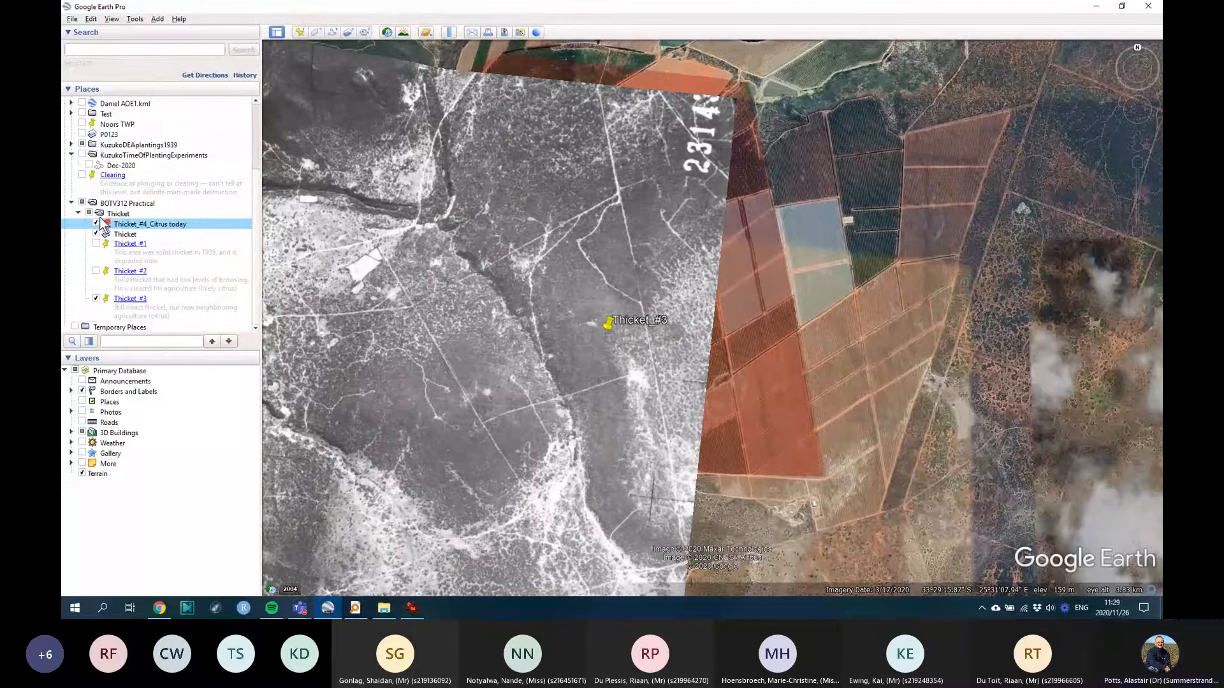
left_click(91, 217)
left_click(89, 215)
left_click(89, 214)
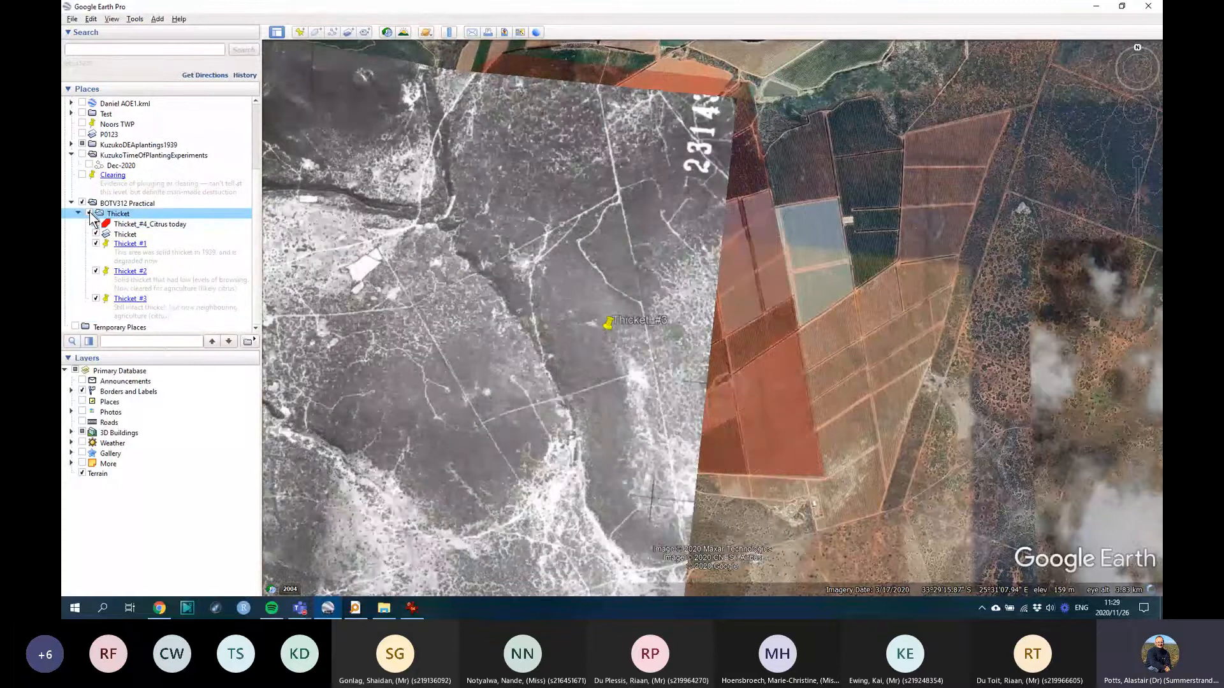
Step: Draw a short line northeast of the Thicket_#3 placemark and compare the filled polygon with the Thicket overlay hidden and shown
left_click(671, 230)
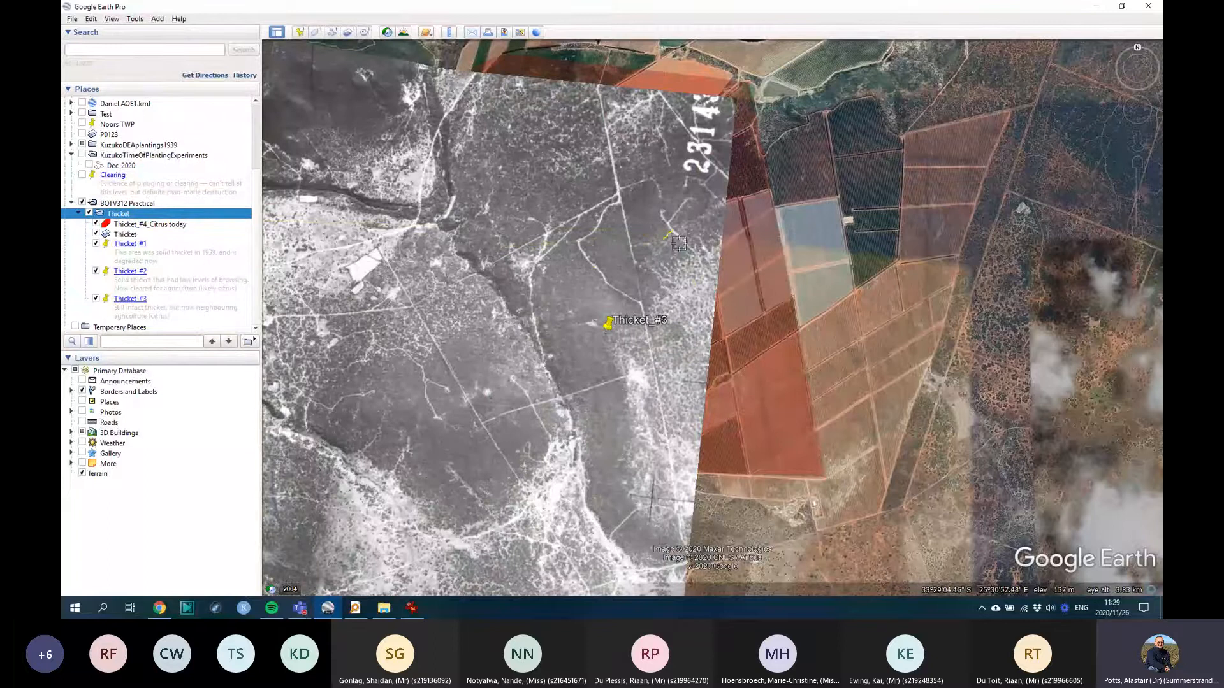
left_click(704, 311)
left_click(97, 224)
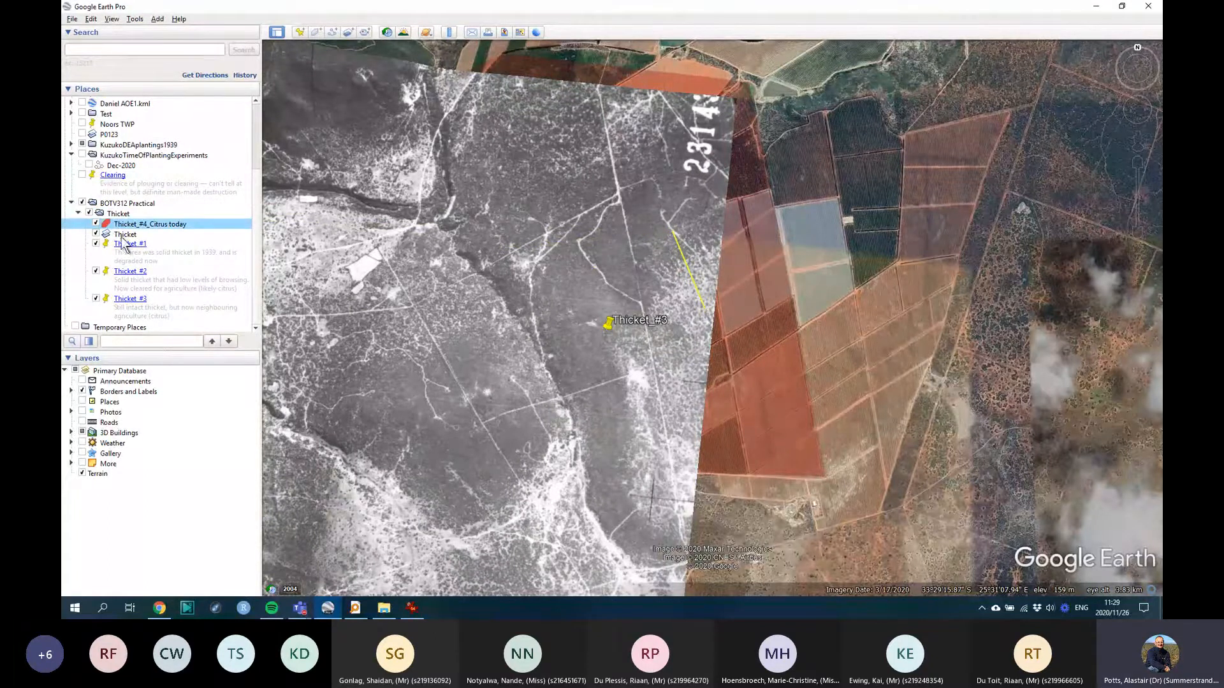
left_click(95, 234)
left_click(96, 234)
left_click(96, 234)
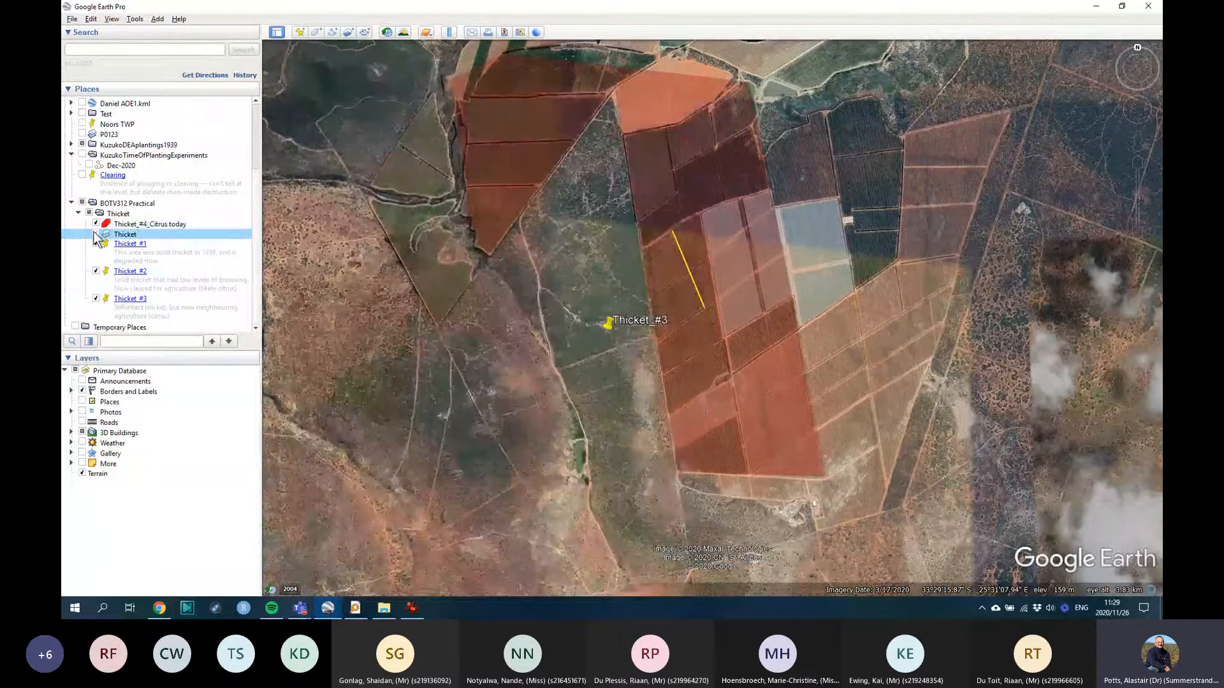
left_click(96, 234)
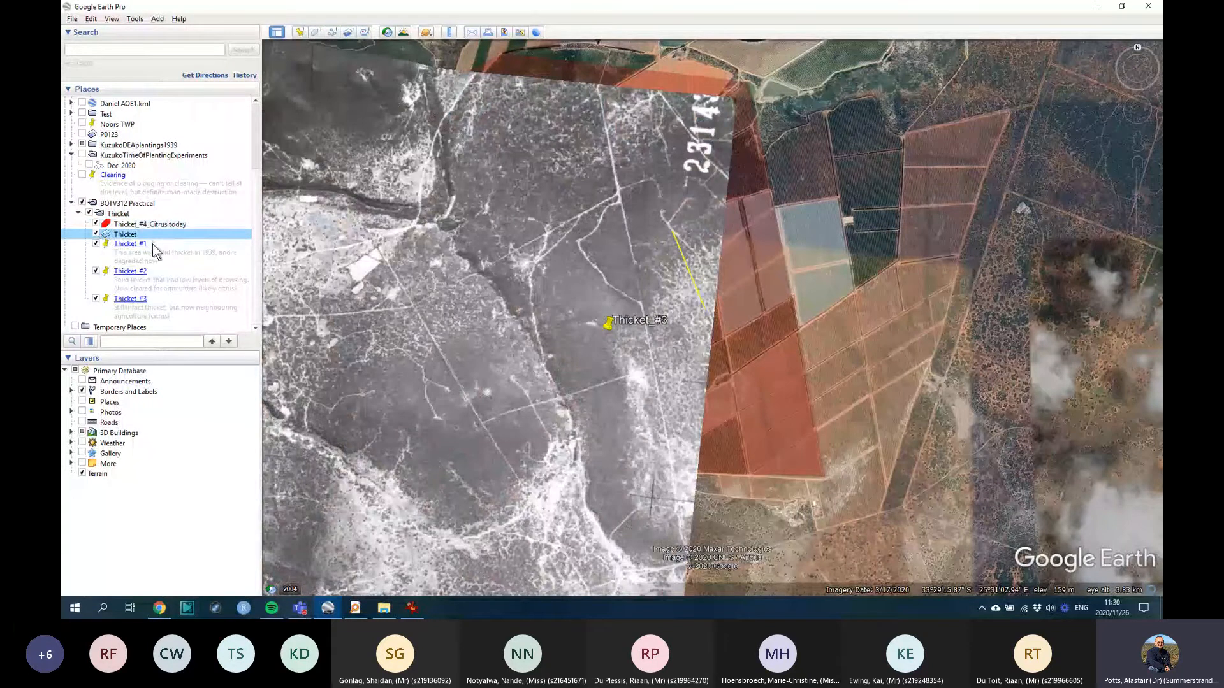
Step: Change the area style of the Thicket_#4_Citrus today polygon back to Outlined and save it
left_click(124, 226)
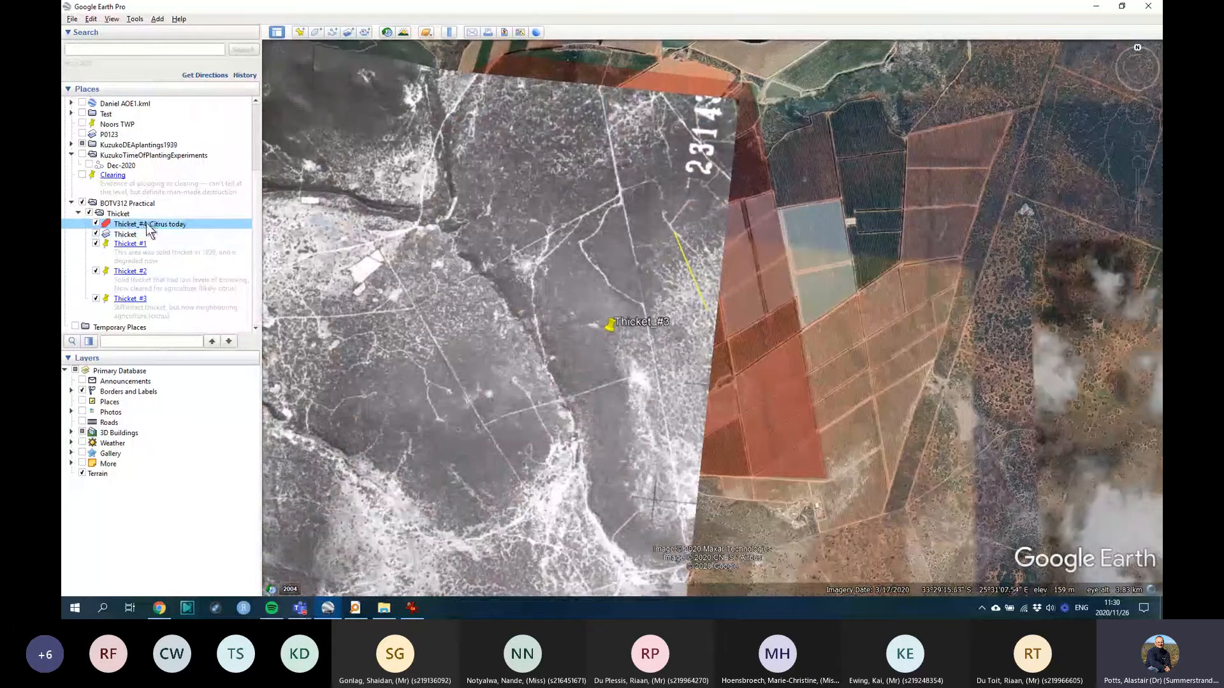
right_click(147, 223)
left_click(191, 325)
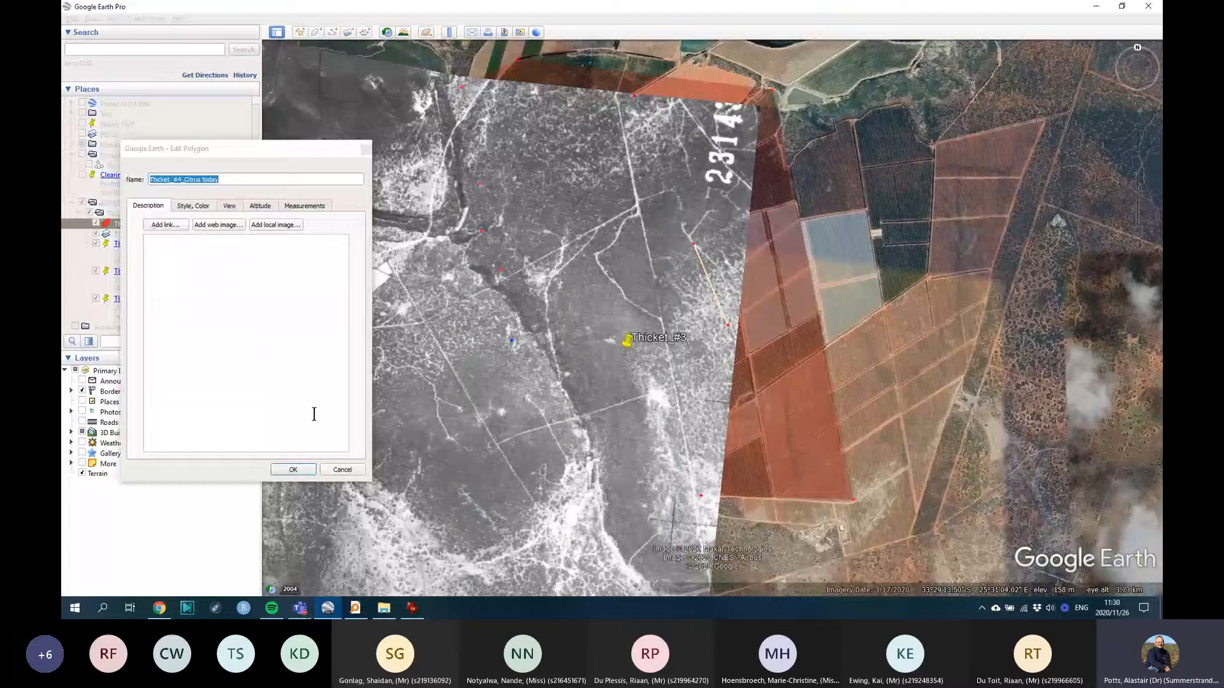
left_click(196, 206)
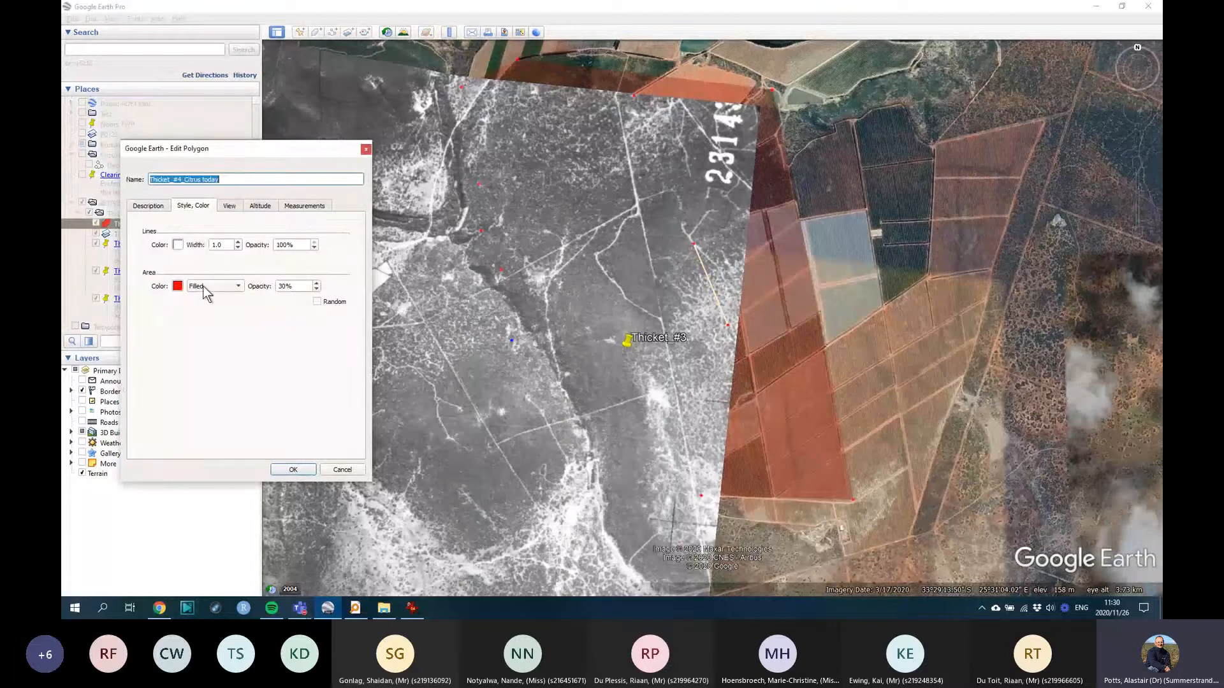
left_click(223, 286)
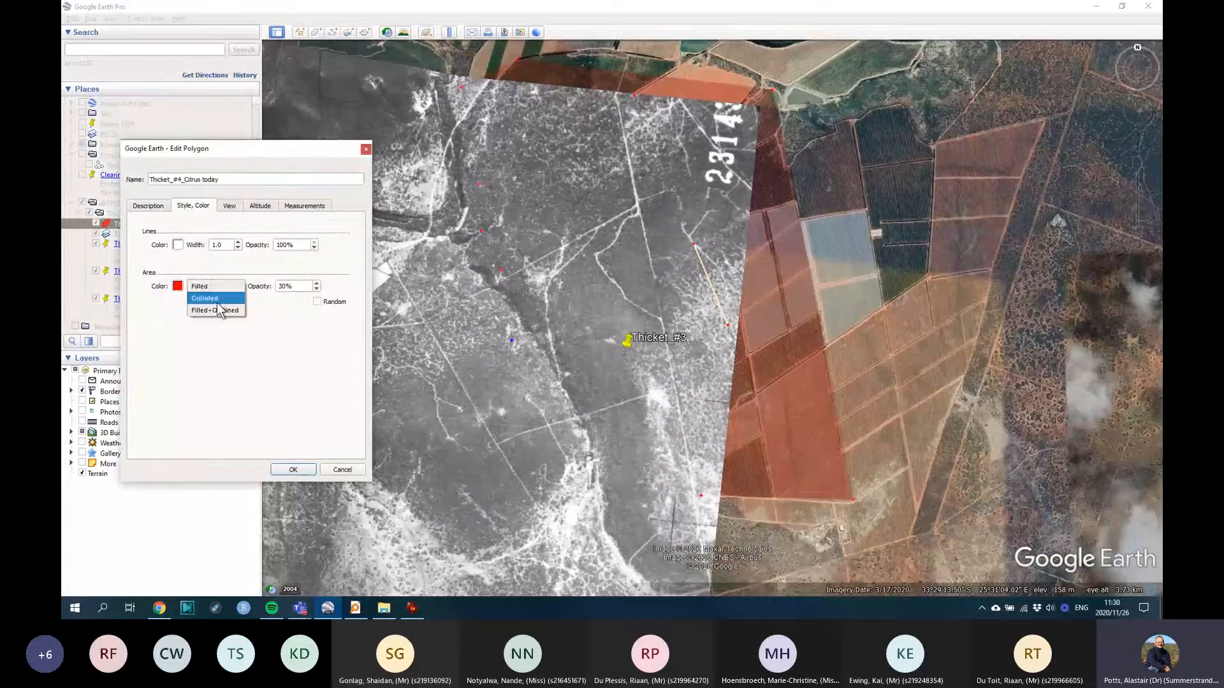
left_click(233, 308)
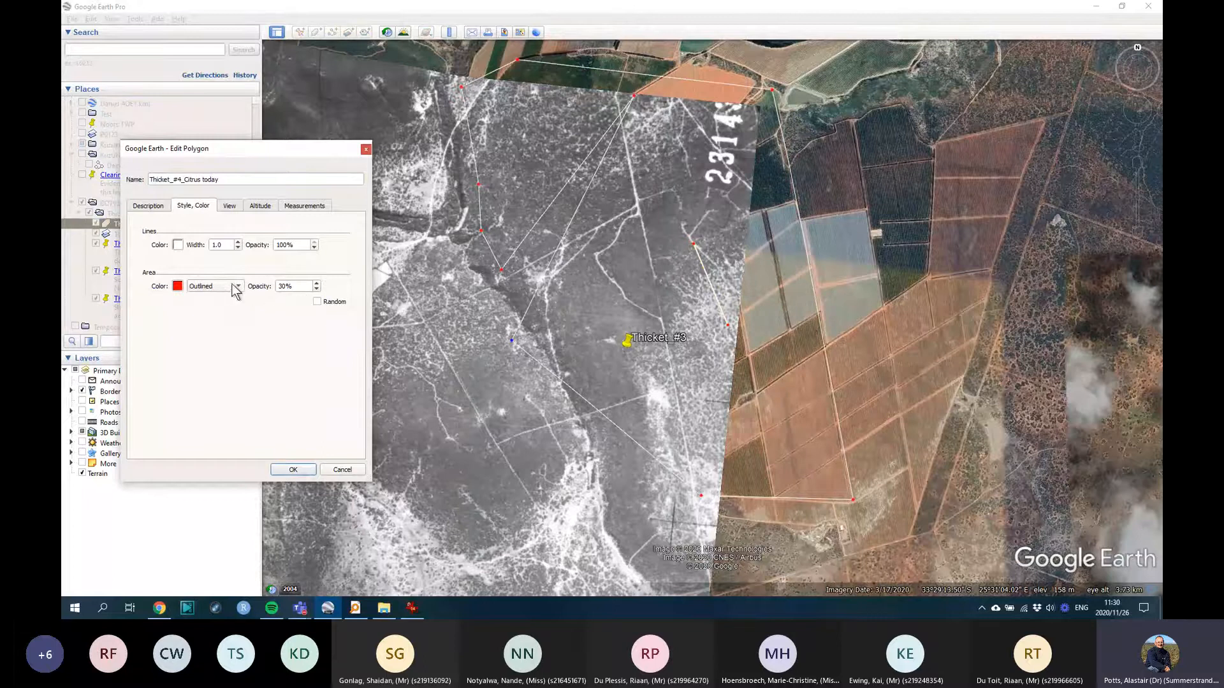
left_click(303, 469)
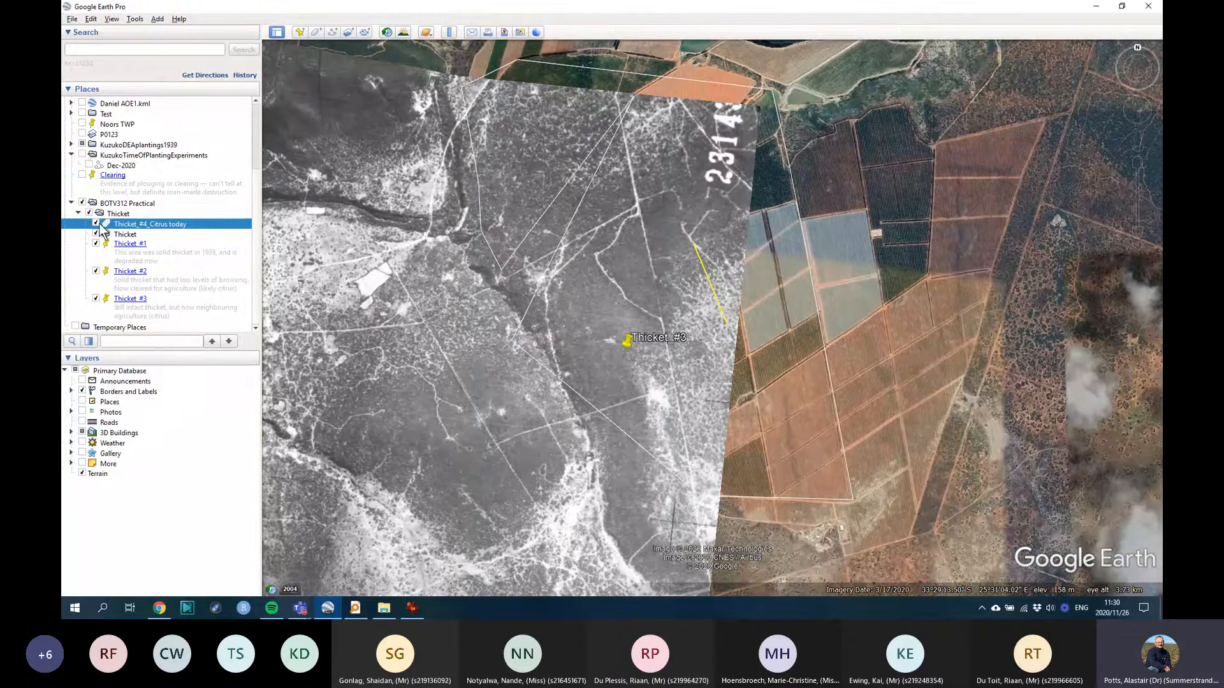
Step: Set the polygon's line color to red (#ff0000), increase its line width, and save the changes
scroll(612, 308, "down", 2)
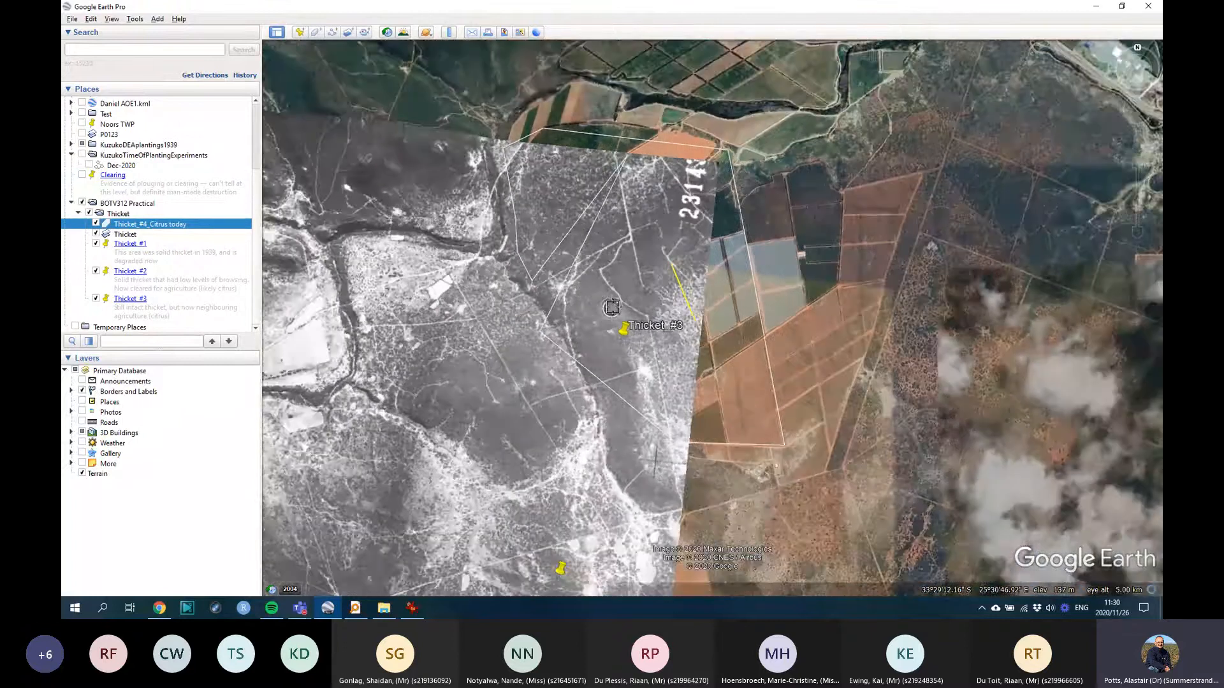
scroll(612, 308, "up", 2)
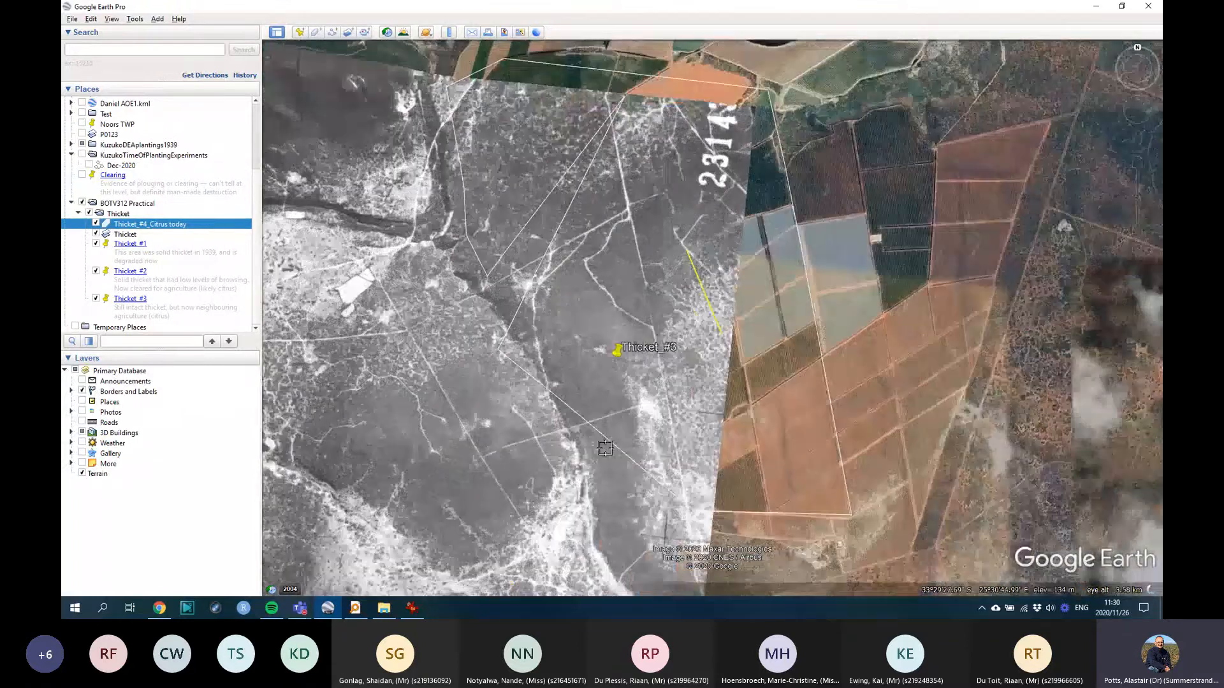
right_click(136, 226)
left_click(167, 322)
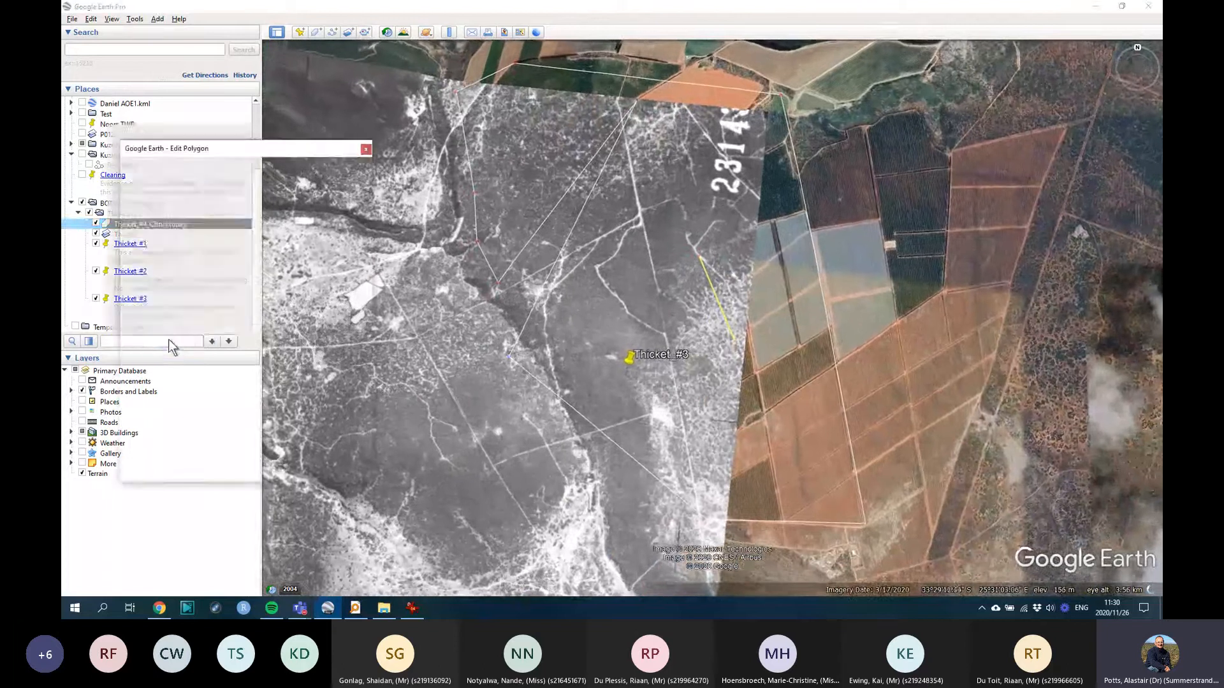
left_click(193, 206)
double_click(235, 242)
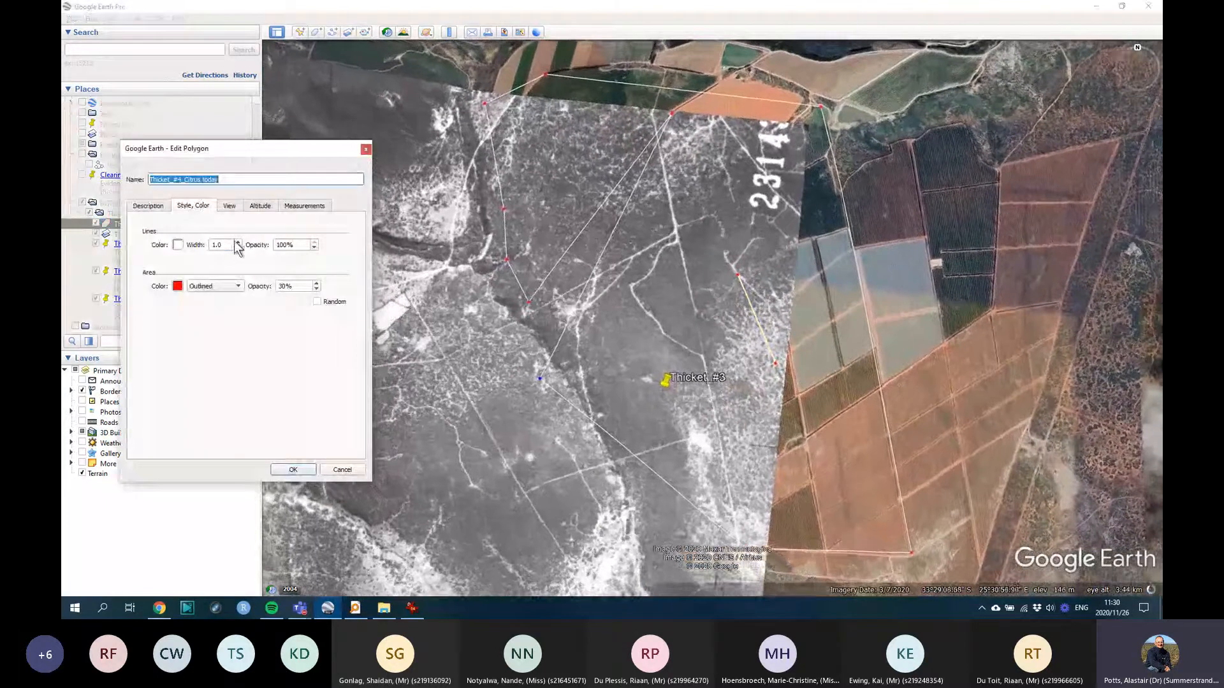
left_click(178, 245)
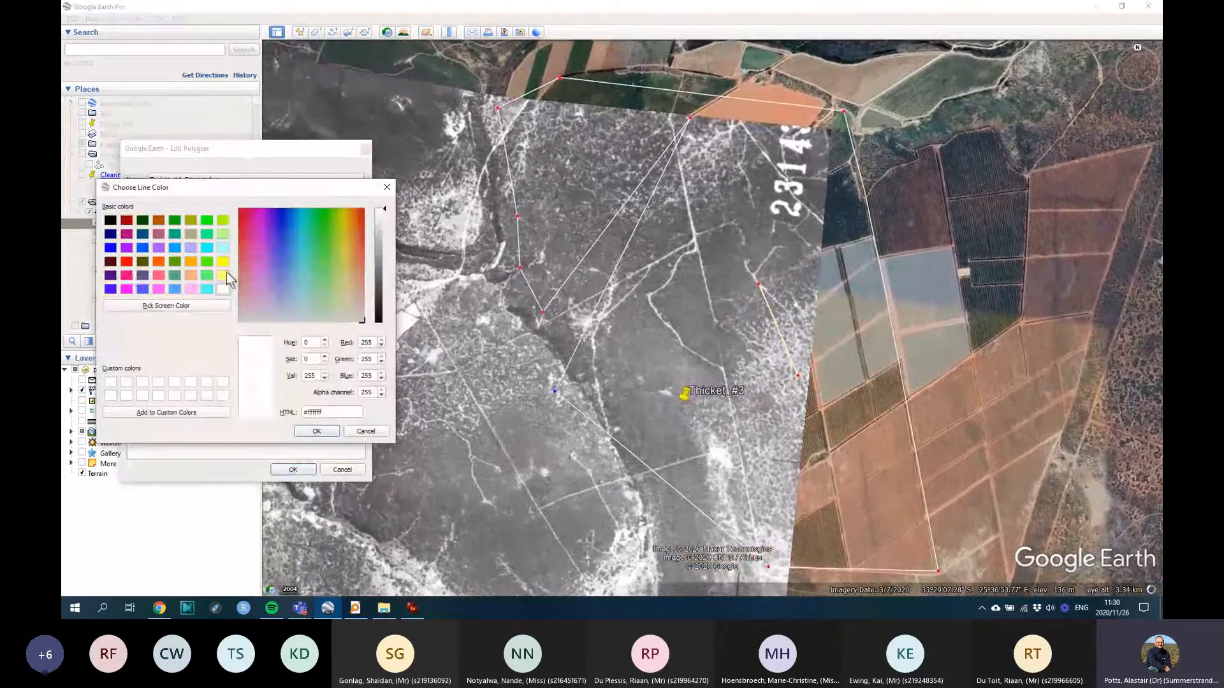
left_click(131, 265)
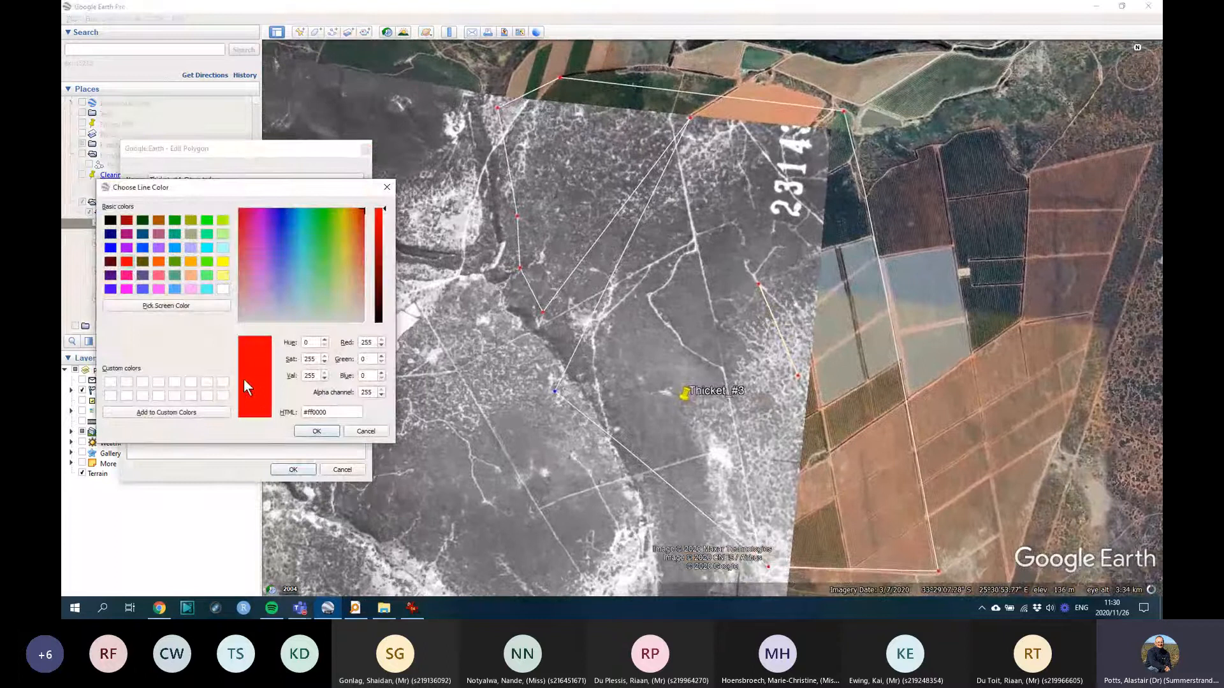
left_click(316, 431)
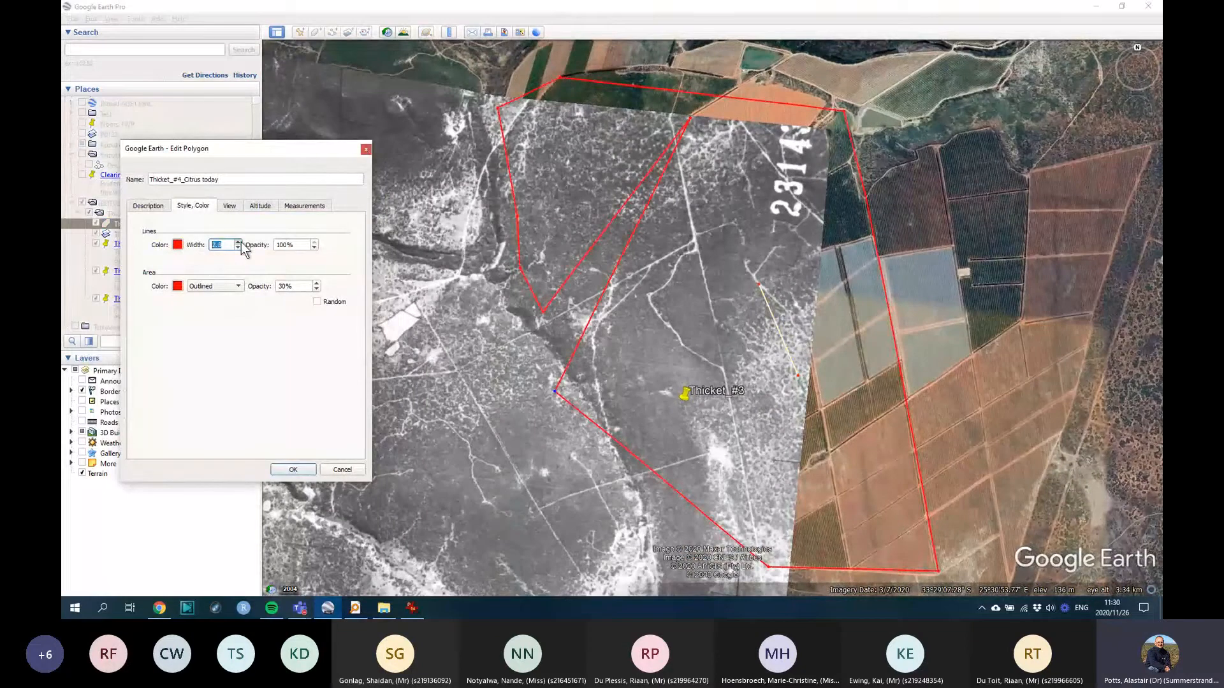
left_click(241, 242)
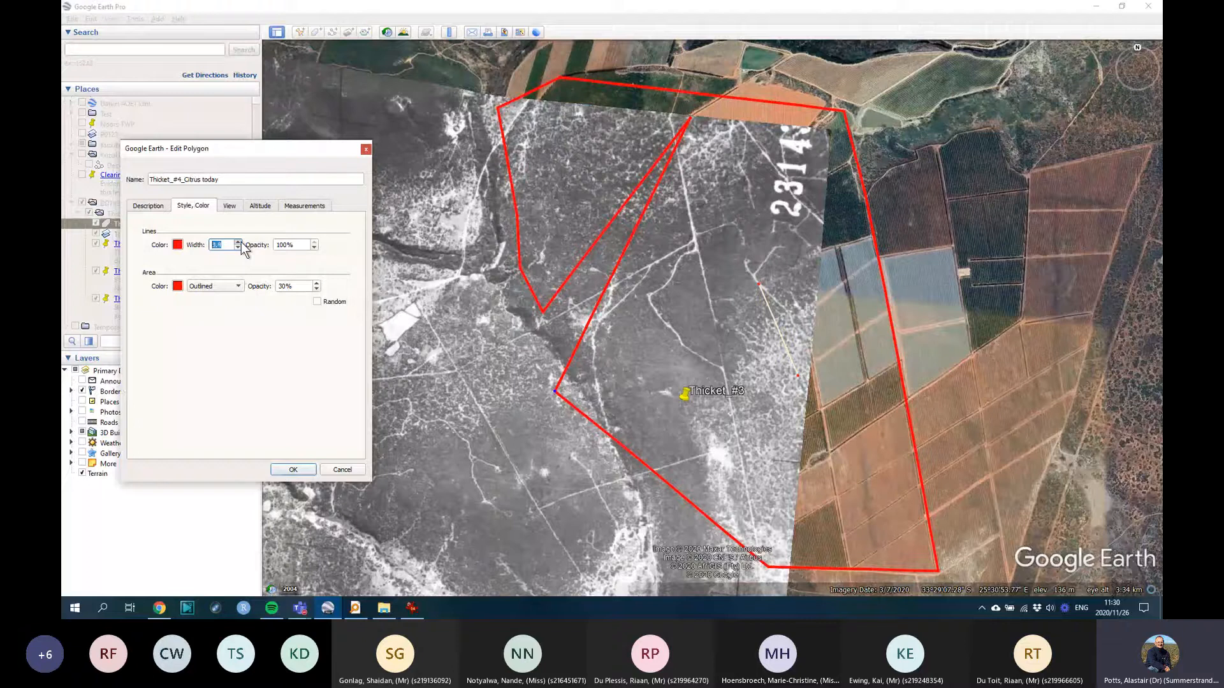
left_click(294, 469)
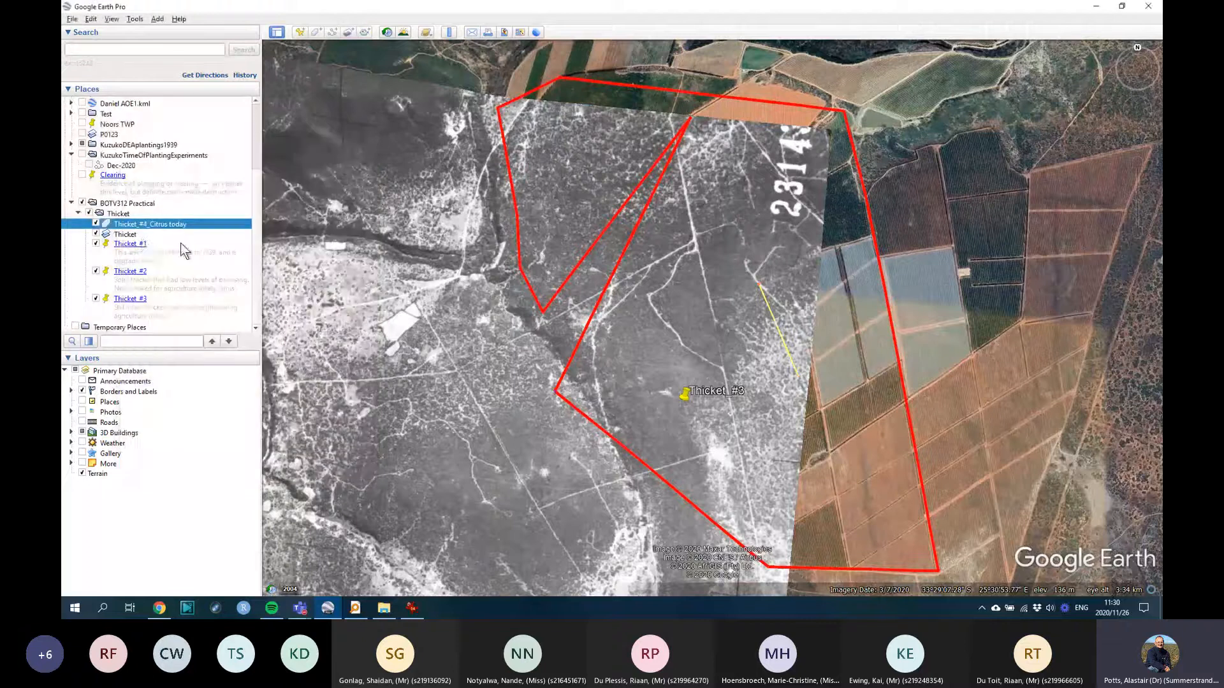
Step: Hide the Thicket overlay, move the Thicket_#4_Citrus today polygon's inner western corner east to the field boundary beside Thicket_#3, and save it
left_click(96, 224)
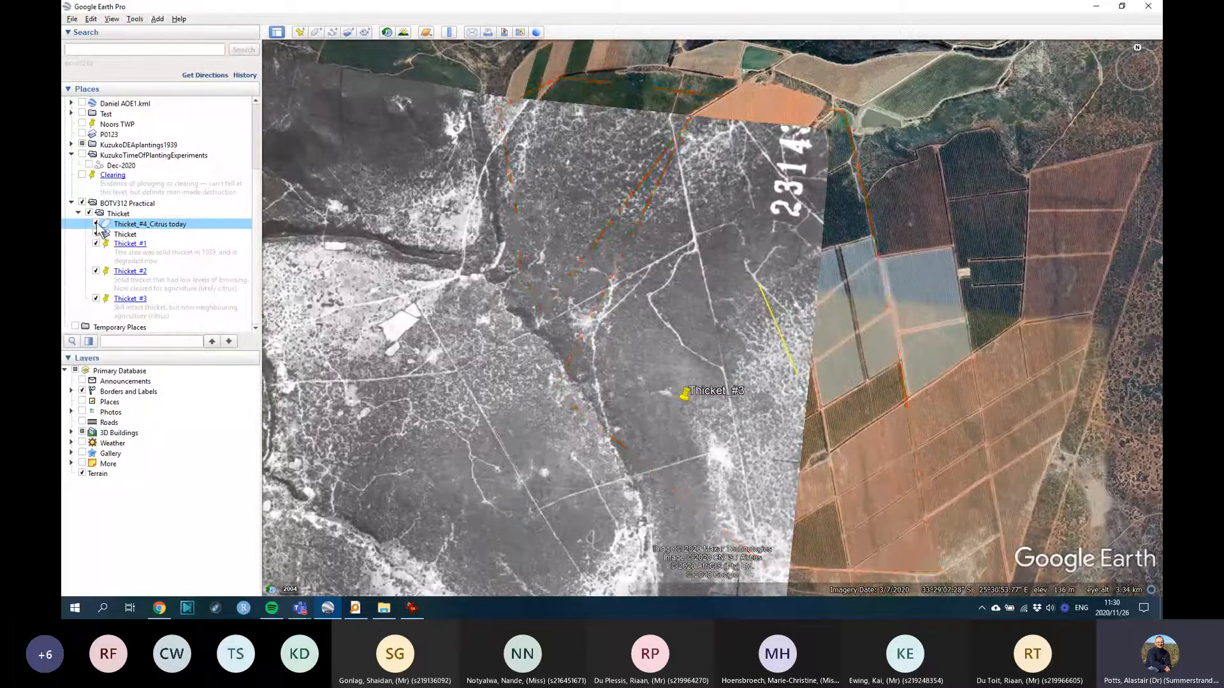
left_click(96, 224)
left_click(97, 235)
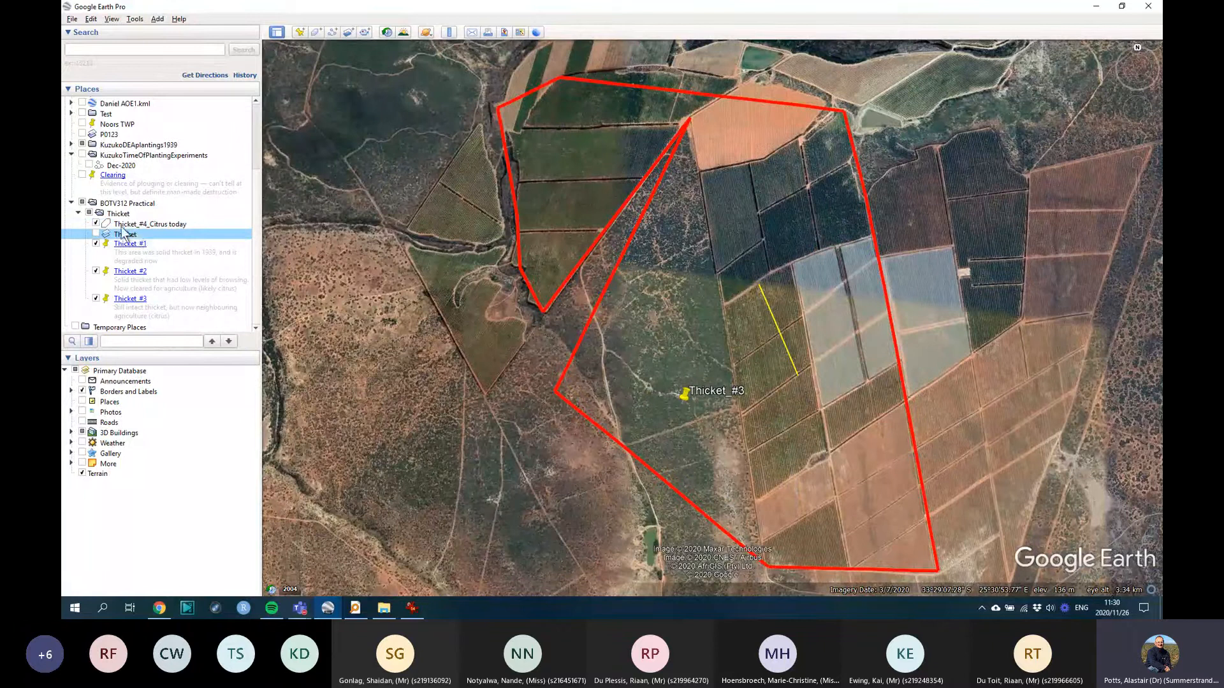
left_click(125, 227)
right_click(123, 229)
left_click(153, 345)
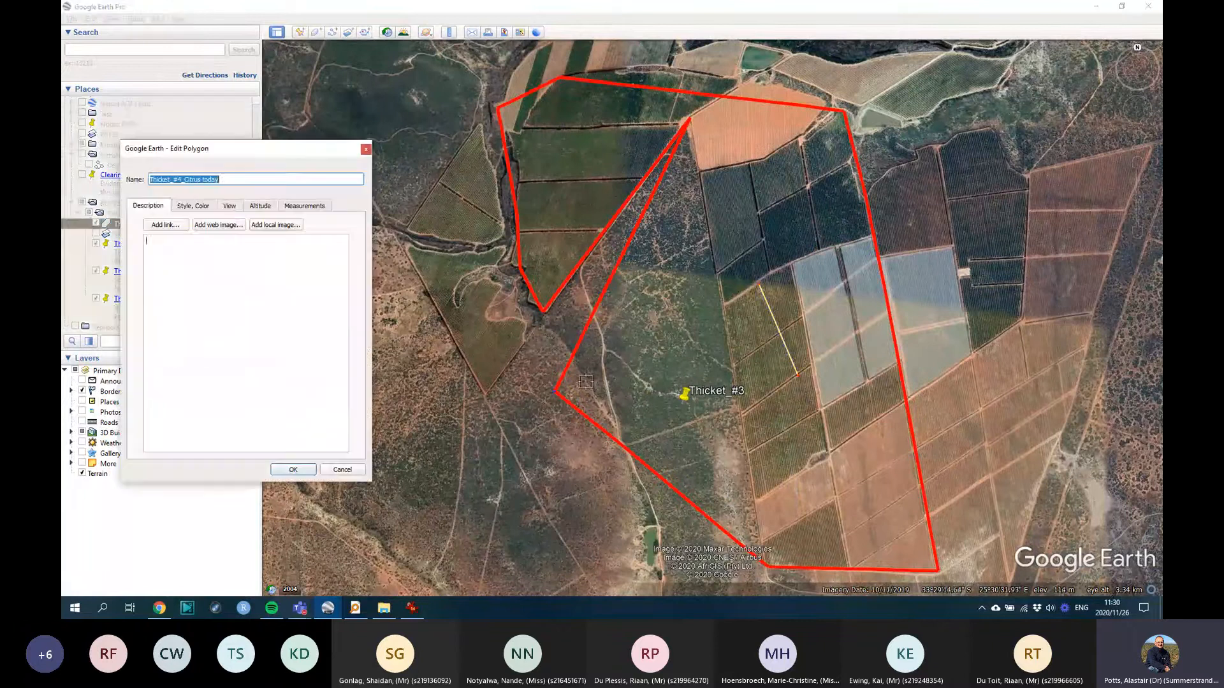
left_click_drag(556, 392, 736, 379)
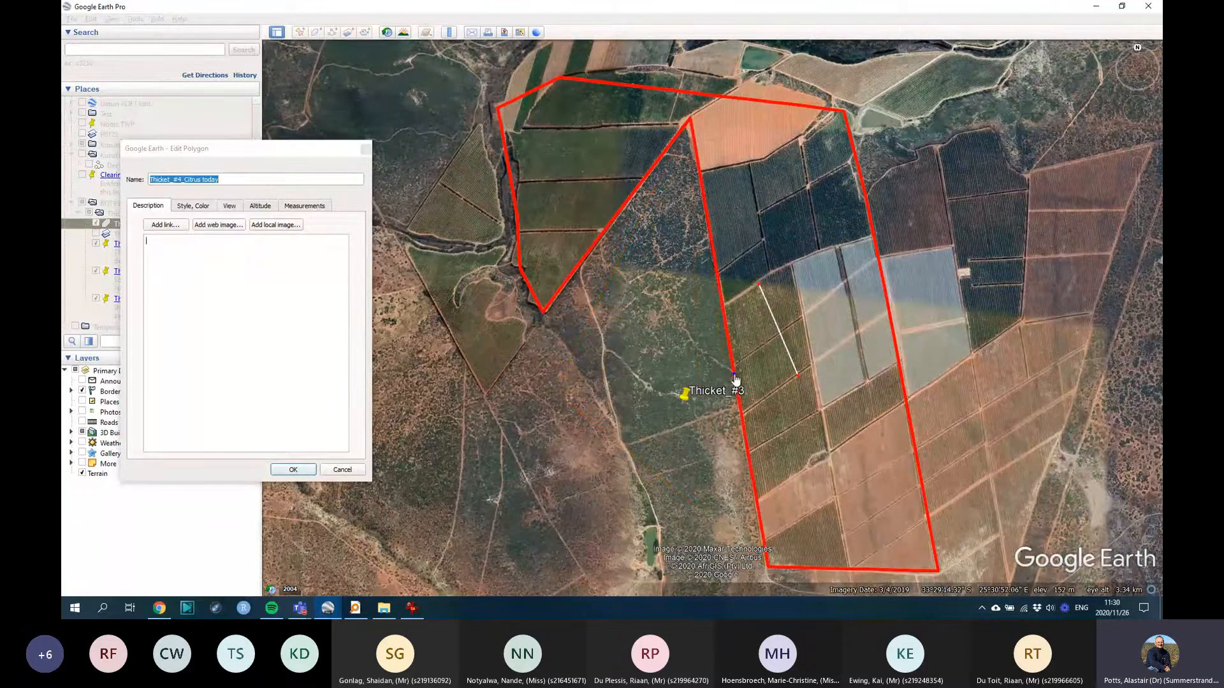
left_click(284, 470)
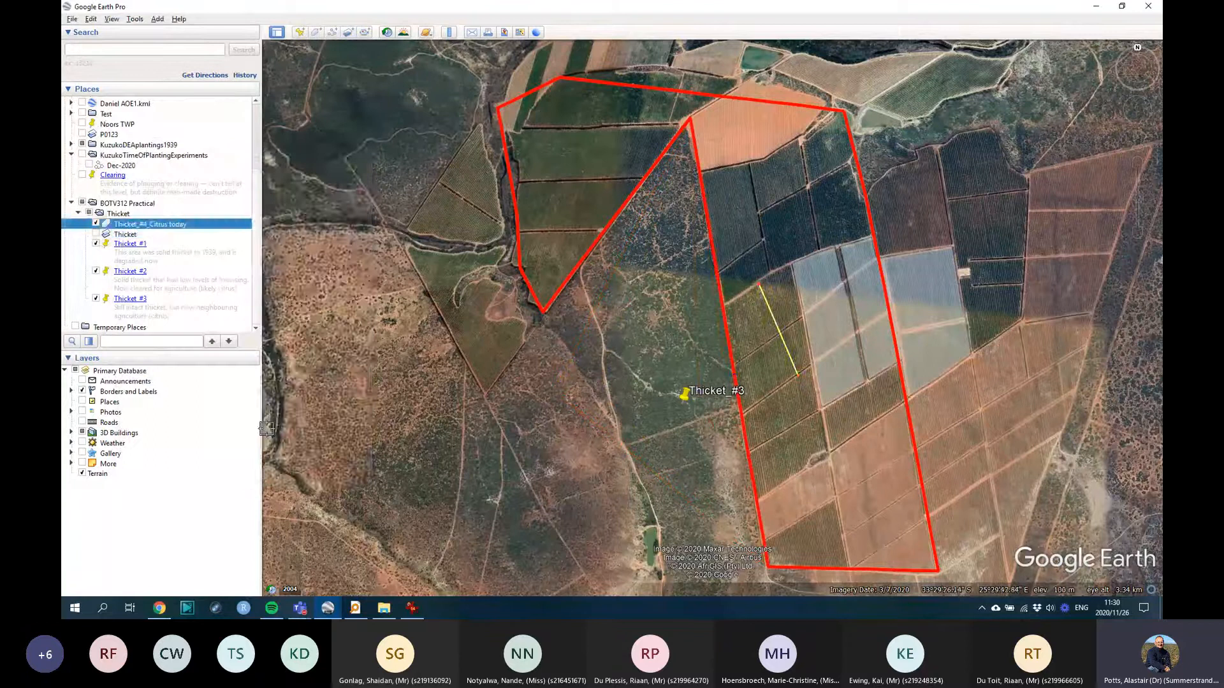
Step: Compare the corrected citrus polygon with the Thicket overlay shown and hidden, and view it together with the three Thicket placemarks
left_click(96, 233)
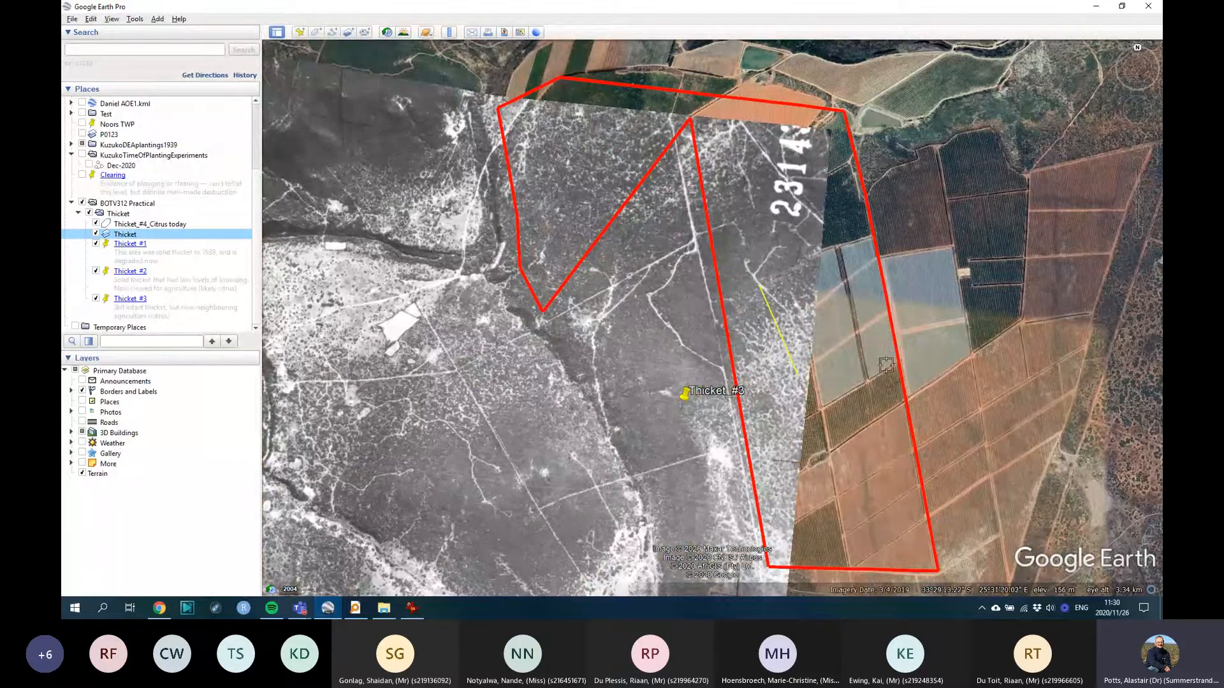
left_click(96, 234)
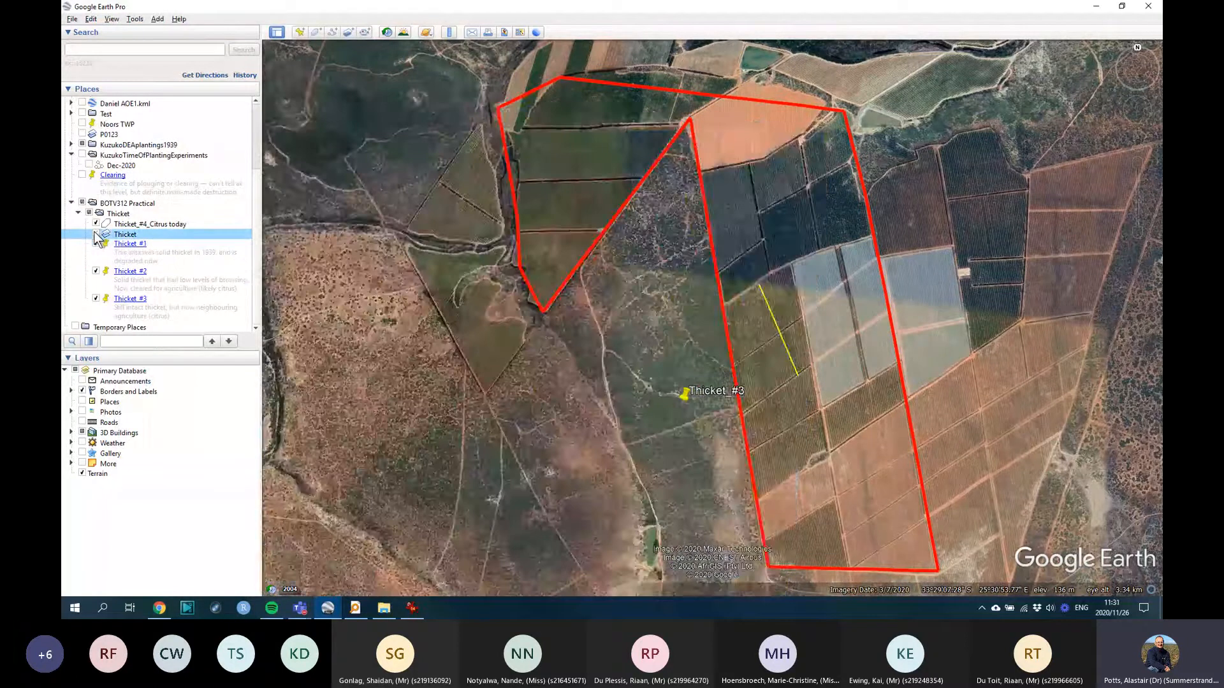
left_click(96, 235)
left_click(96, 234)
left_click(95, 234)
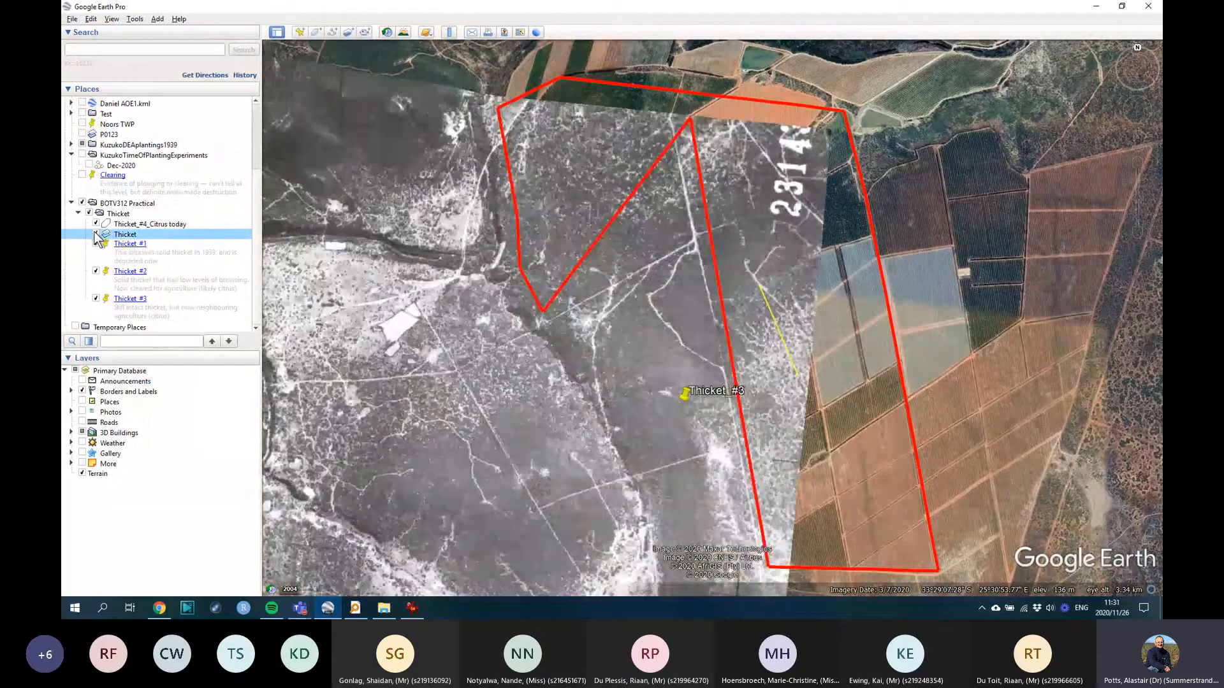
left_click(95, 235)
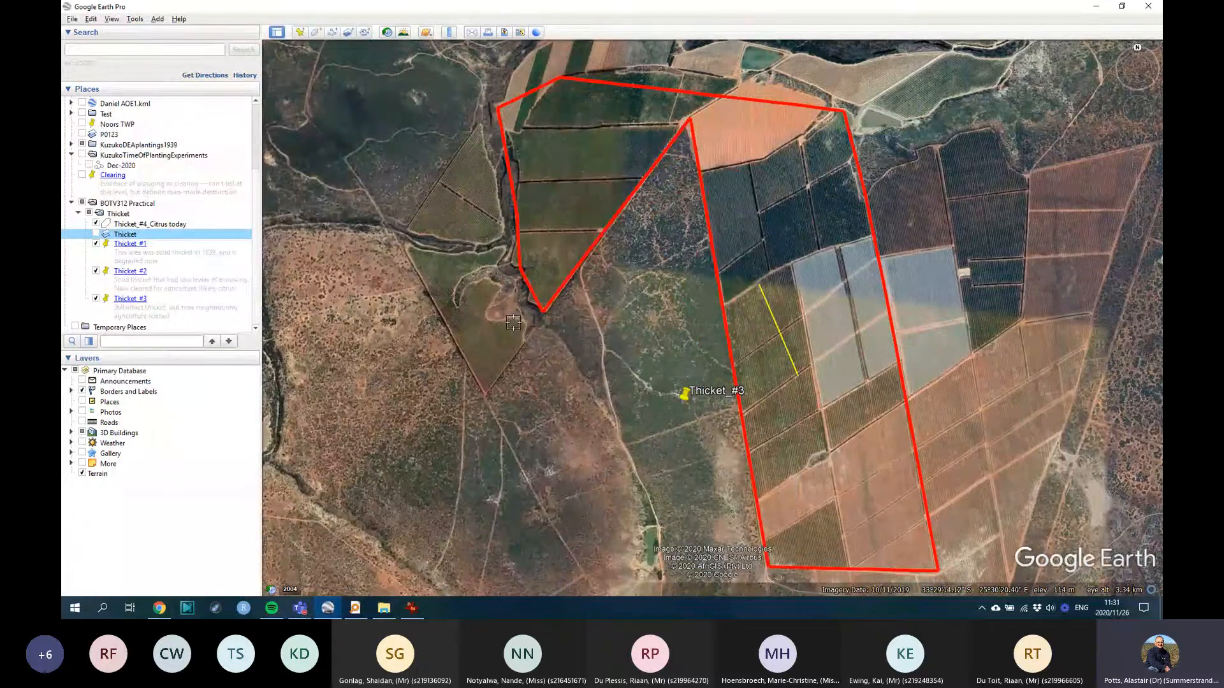
scroll(570, 439, "down", 4)
left_click(569, 431)
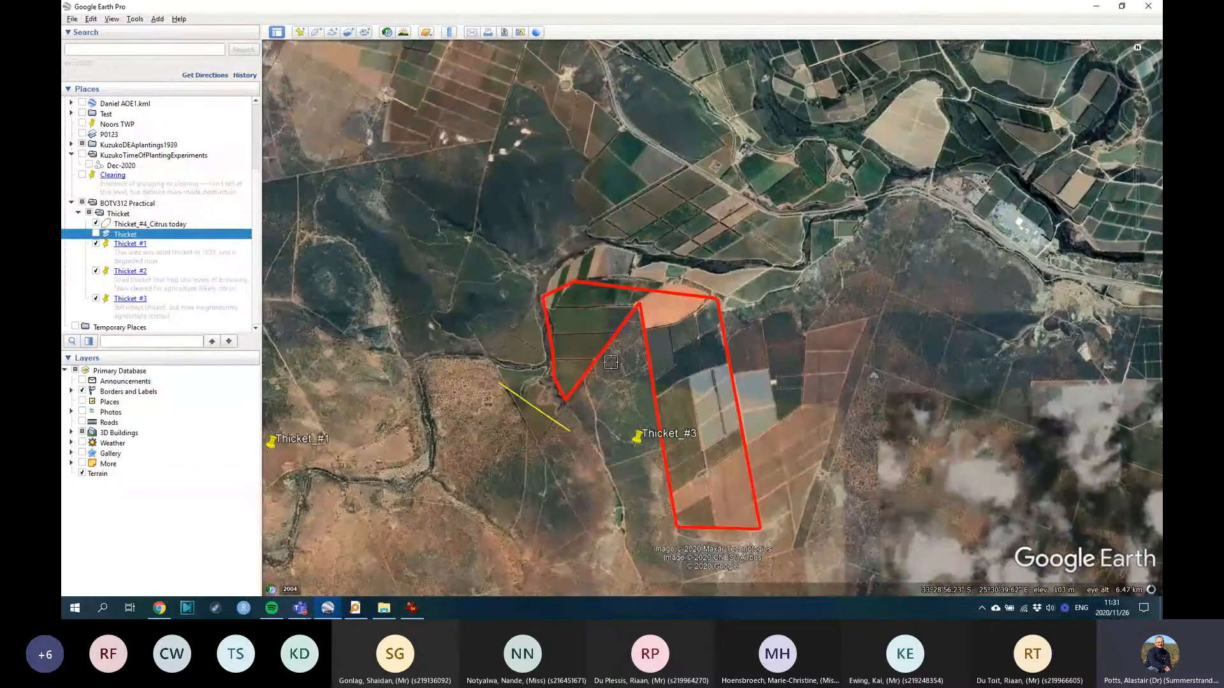
scroll(611, 362, "down", 2)
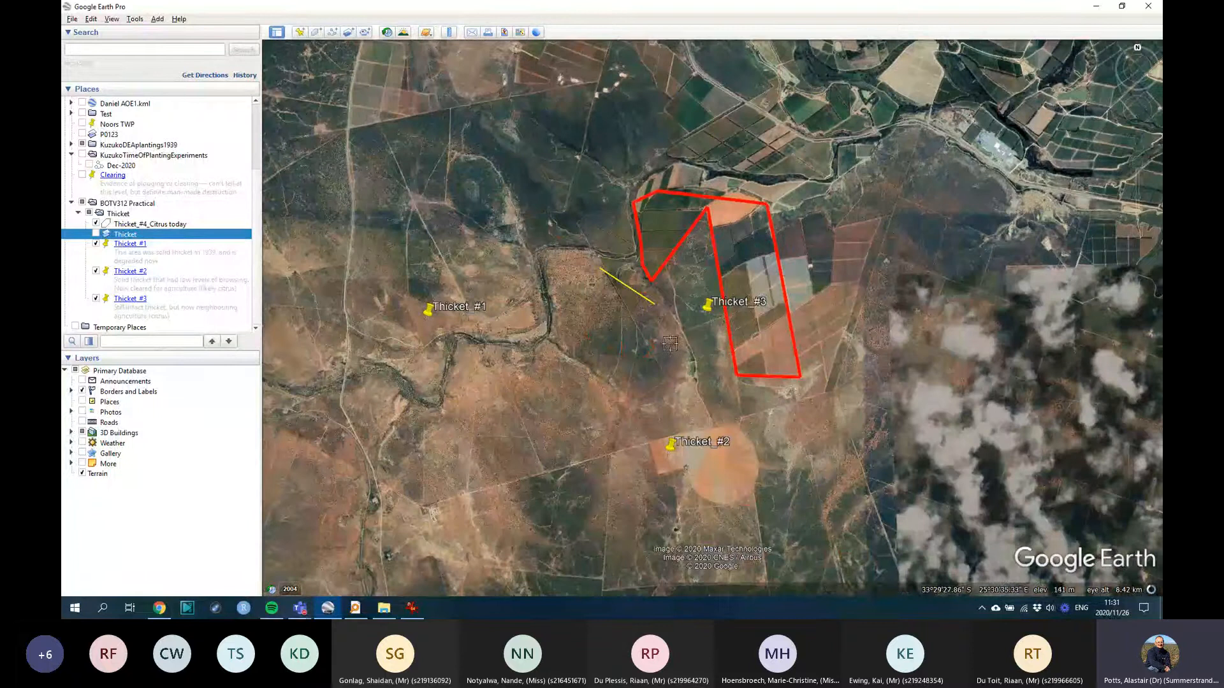
Step: Collapse the Thicket folder and add a new folder named Fynbos inside the BOTV312 Practical folder
left_click(78, 214)
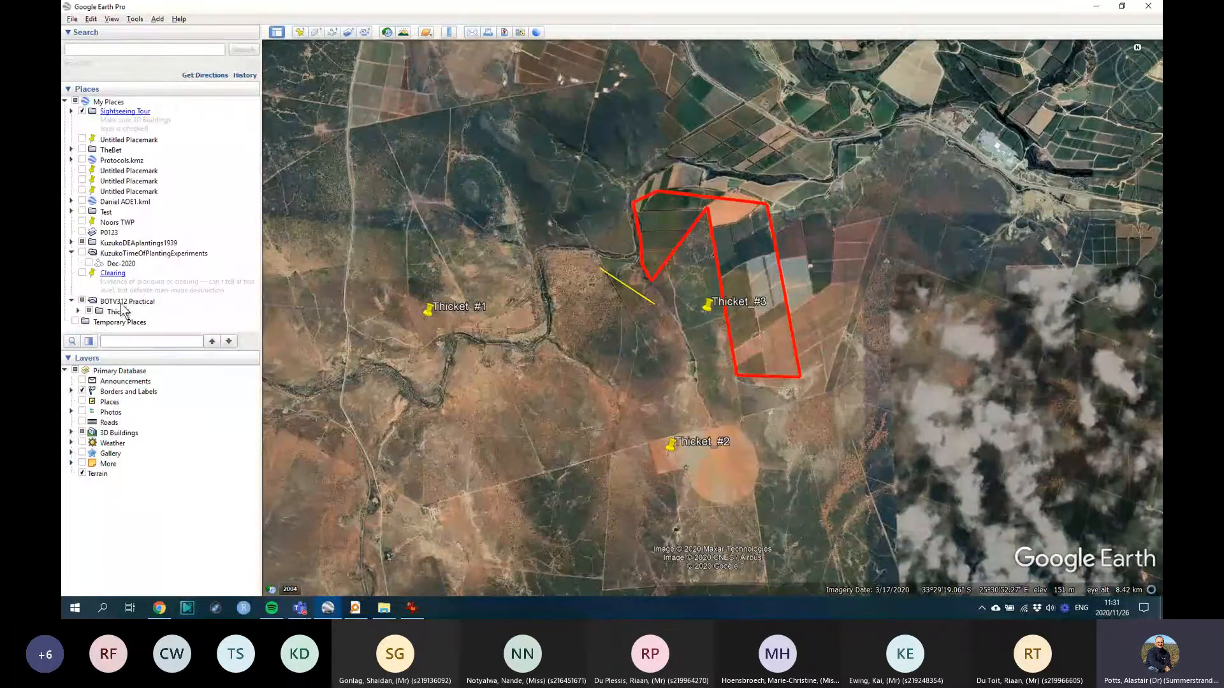
right_click(142, 300)
mouse_move(164, 307)
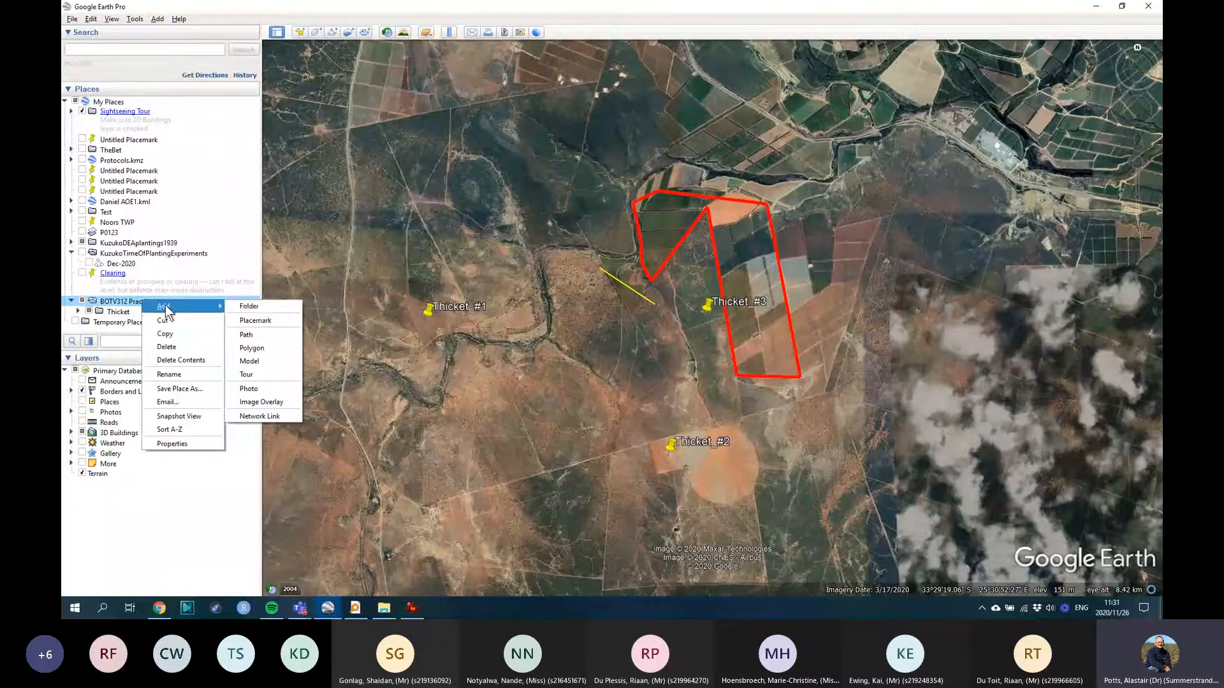
left_click(248, 307)
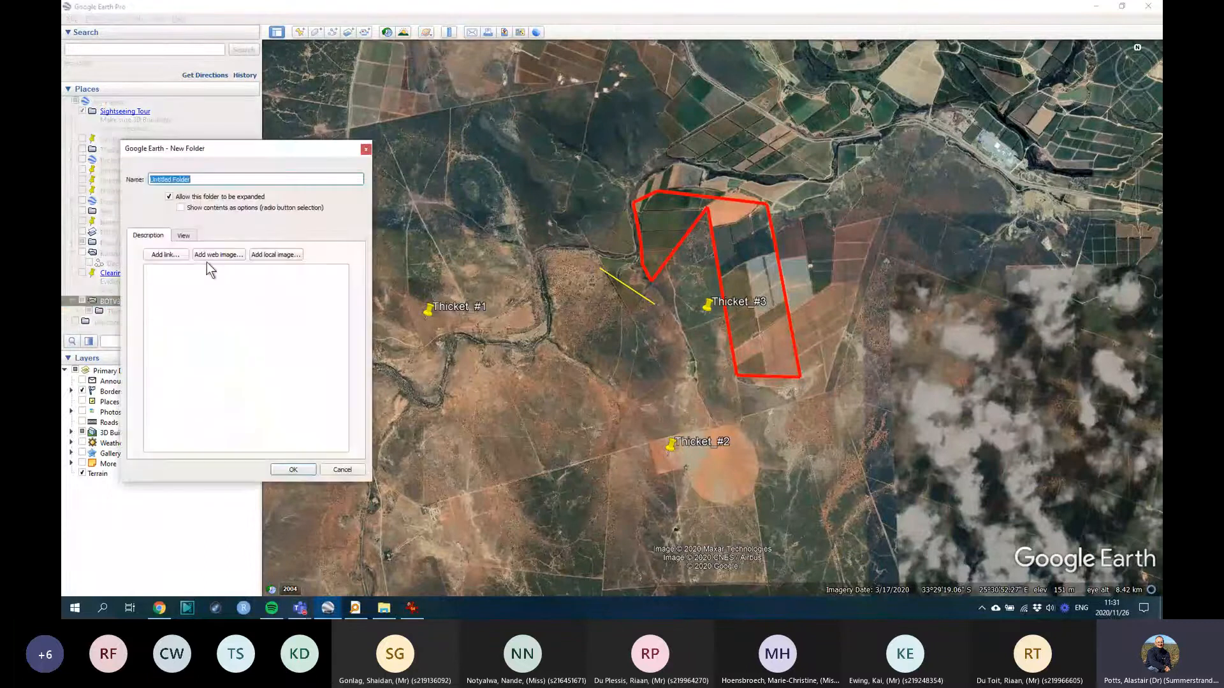
type("Fynbos")
left_click(292, 469)
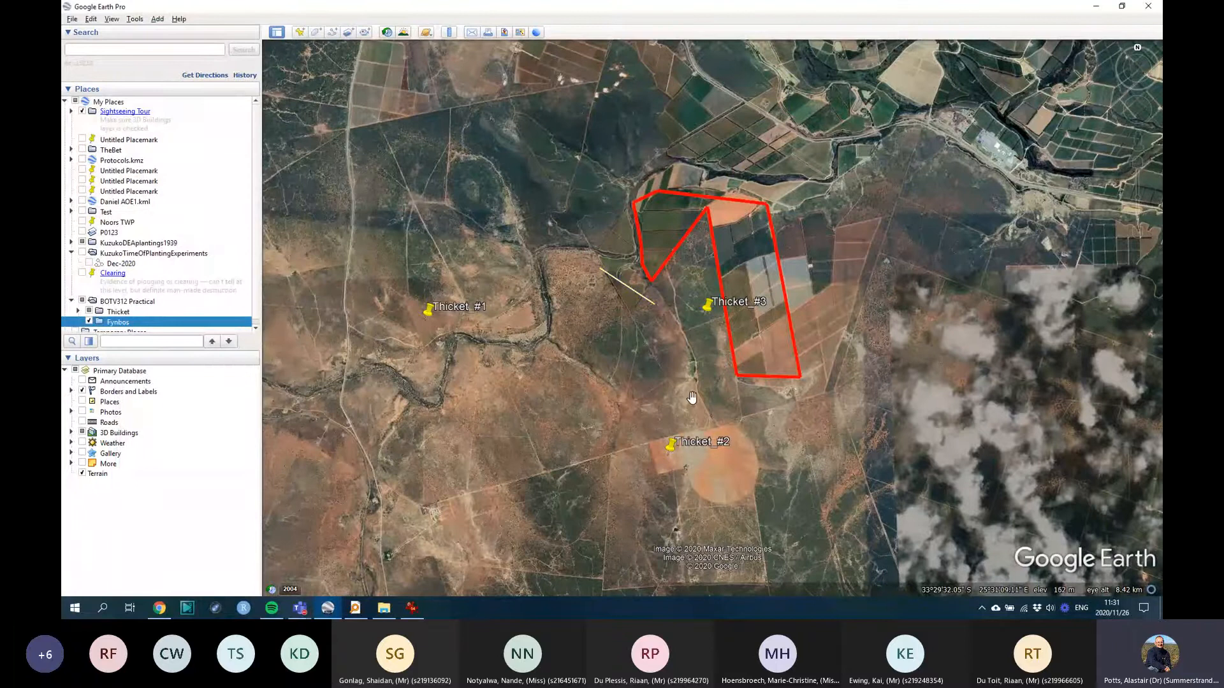
Step: Navigate west along the coast past Mossel Bay and examine the river valley and farmland just south of Heidelberg up close
scroll(692, 398, "down", 3)
left_click_drag(590, 411, 835, 277)
scroll(839, 281, "down", 3)
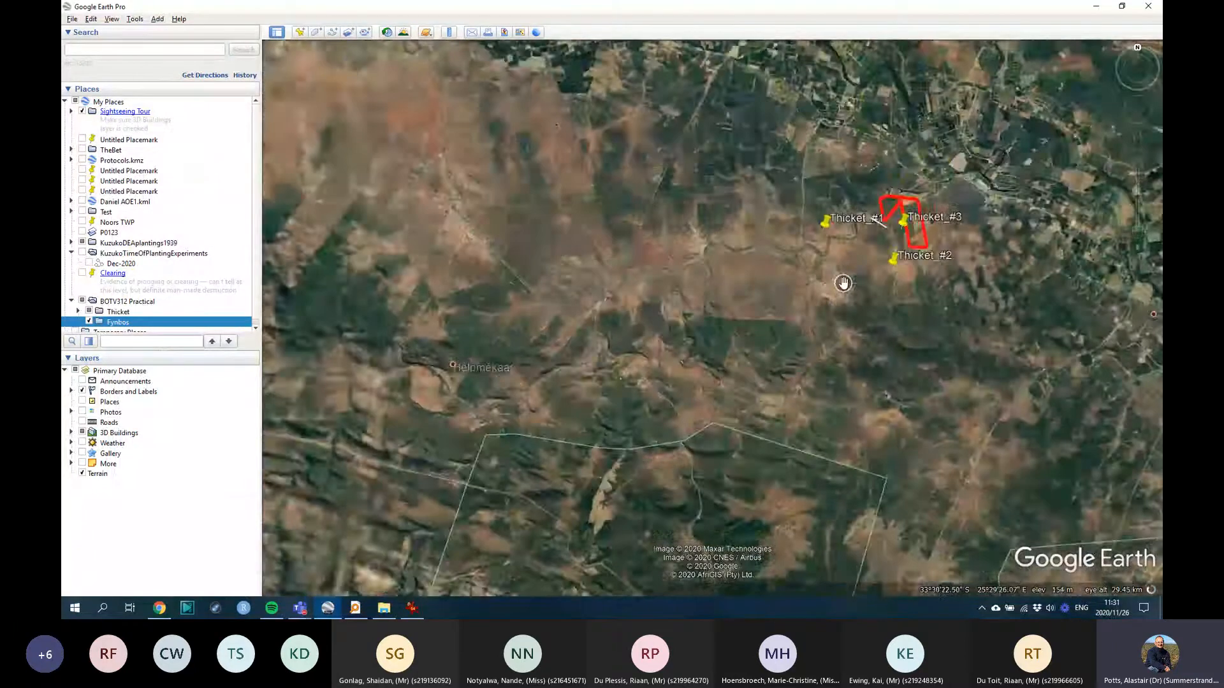
scroll(843, 283, "down", 3)
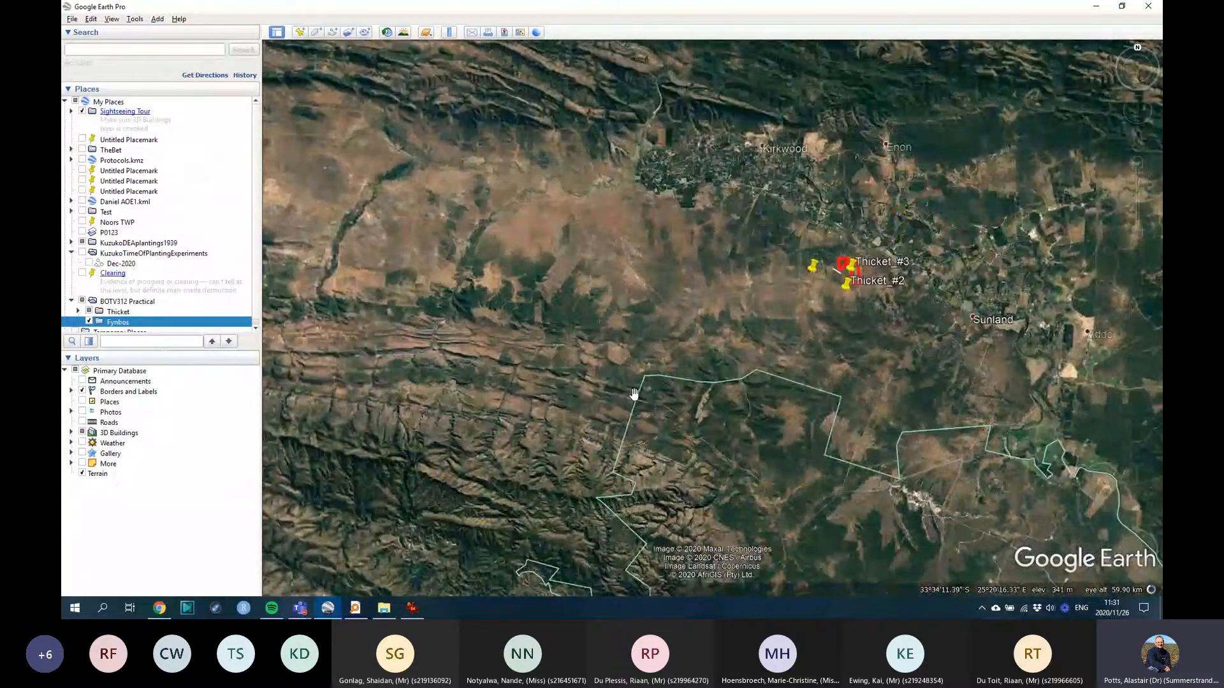
scroll(657, 332, "down", 3)
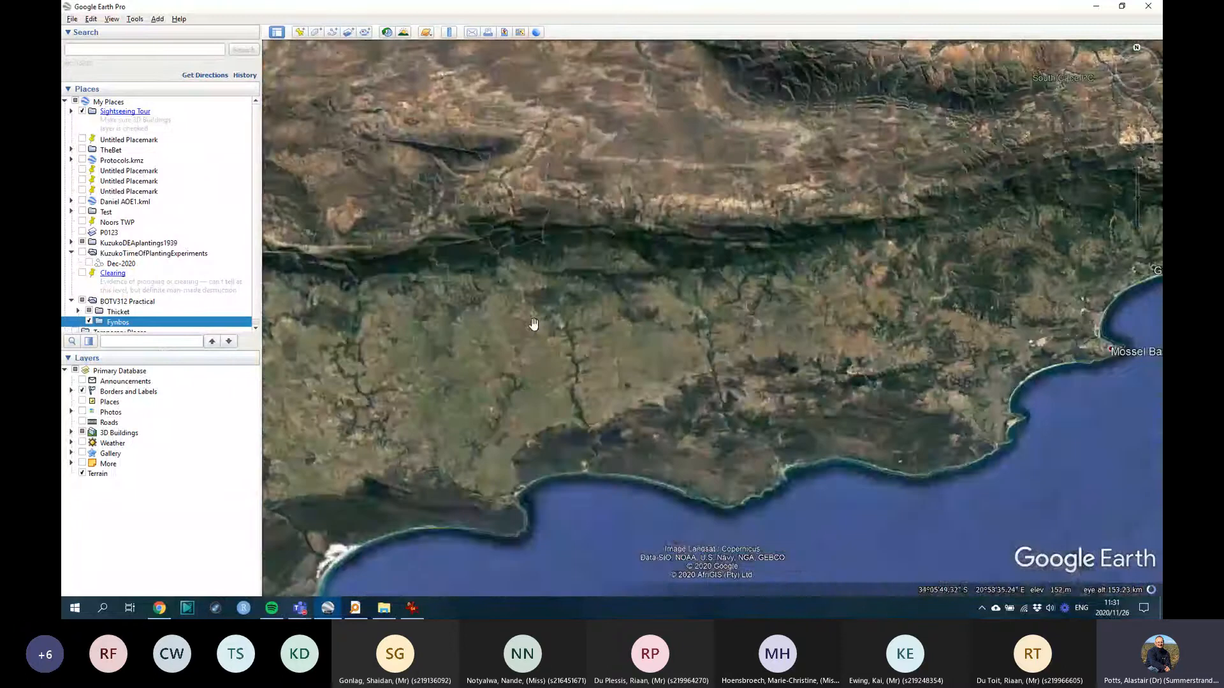
scroll(632, 313, "up", 3)
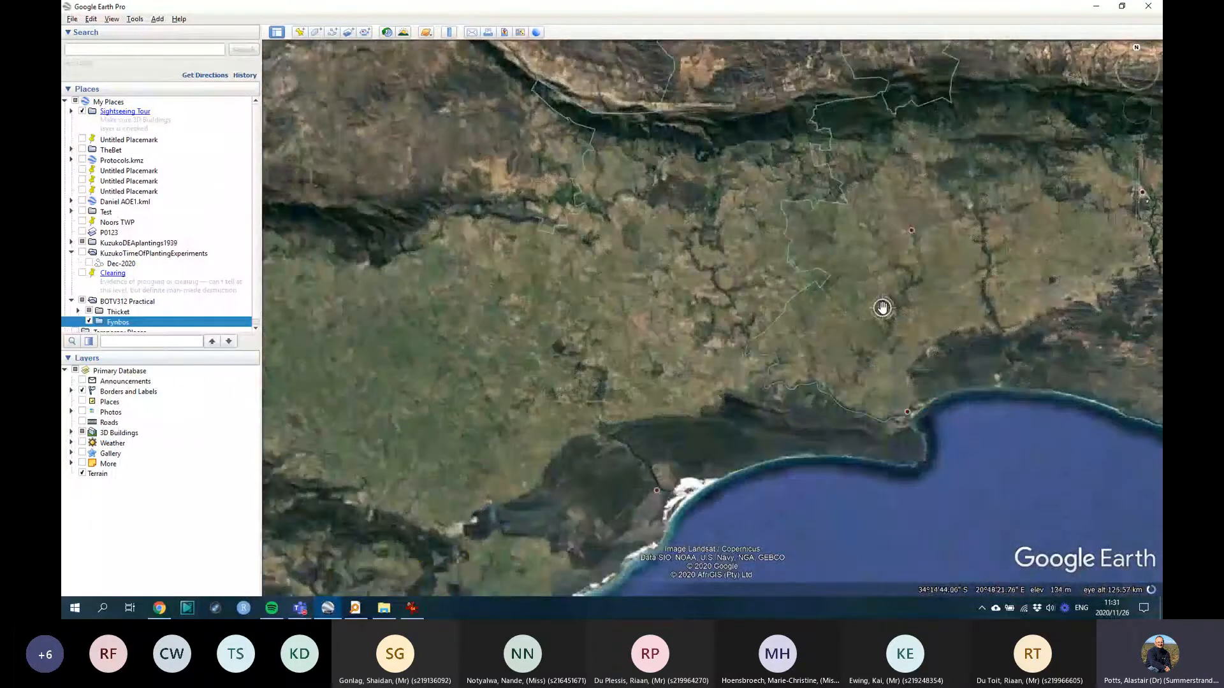
scroll(652, 314, "up", 2)
left_click_drag(965, 290, 636, 288)
scroll(636, 289, "up", 4)
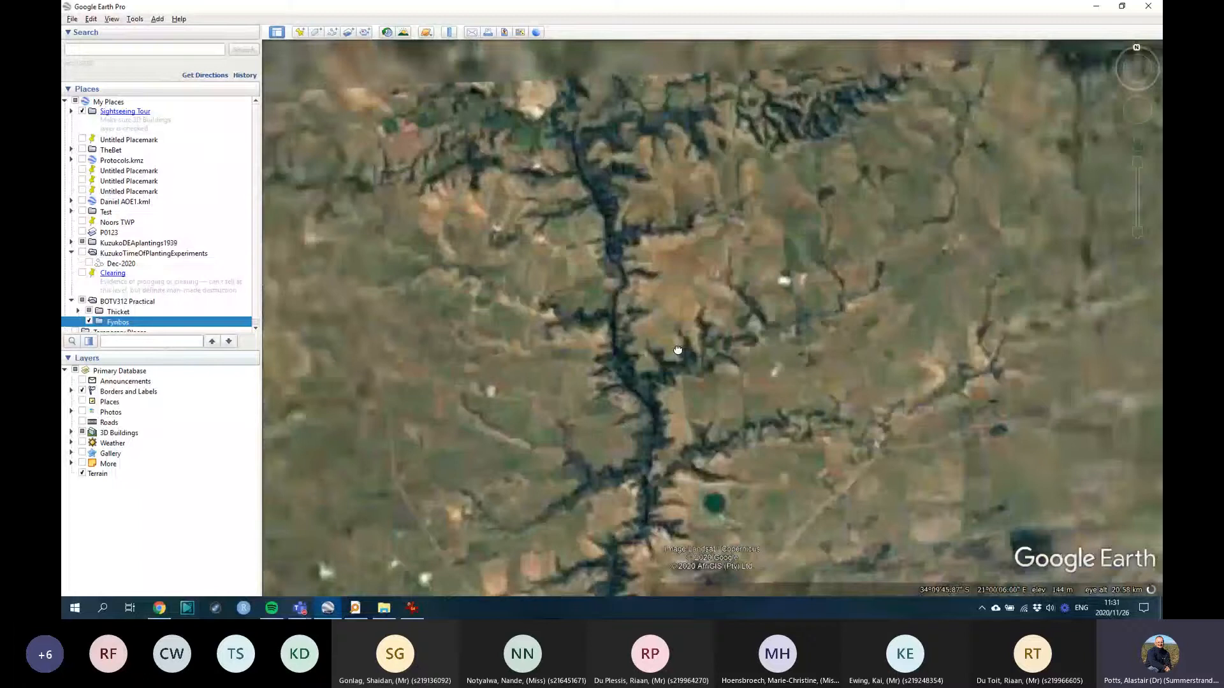
left_click_drag(678, 350, 672, 361)
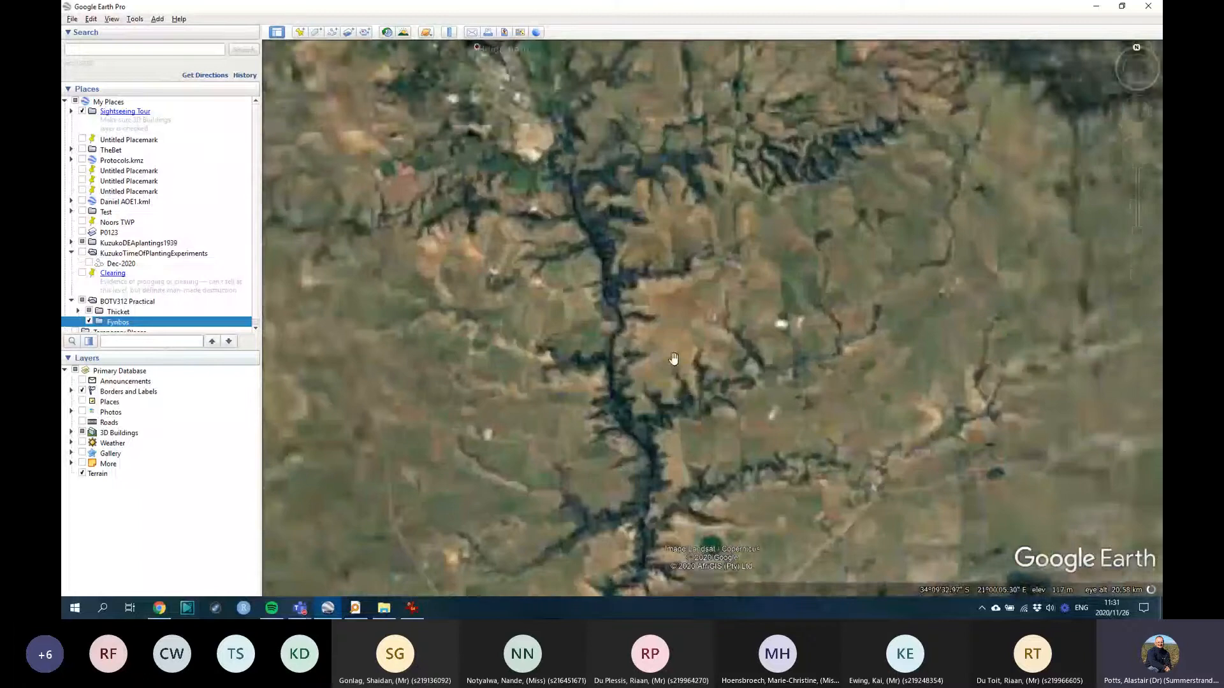
scroll(672, 361, "up", 2)
left_click_drag(527, 221, 614, 391)
scroll(628, 388, "down", 2)
scroll(631, 389, "up", 3)
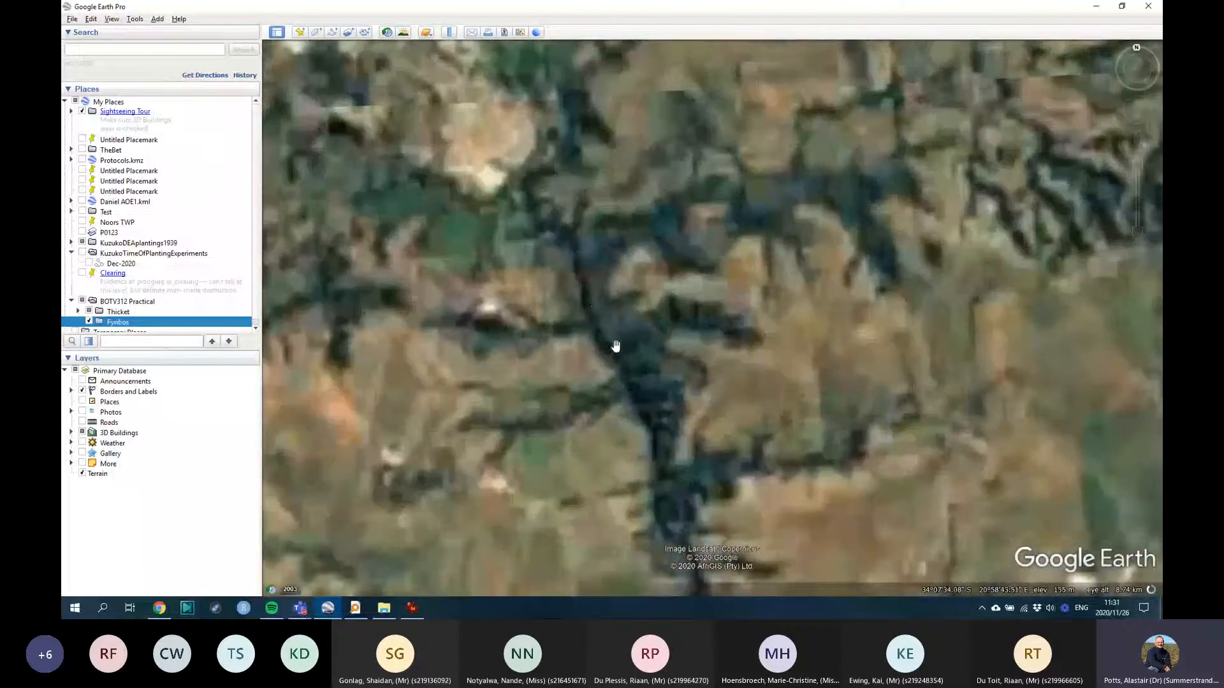
scroll(614, 344, "up", 3)
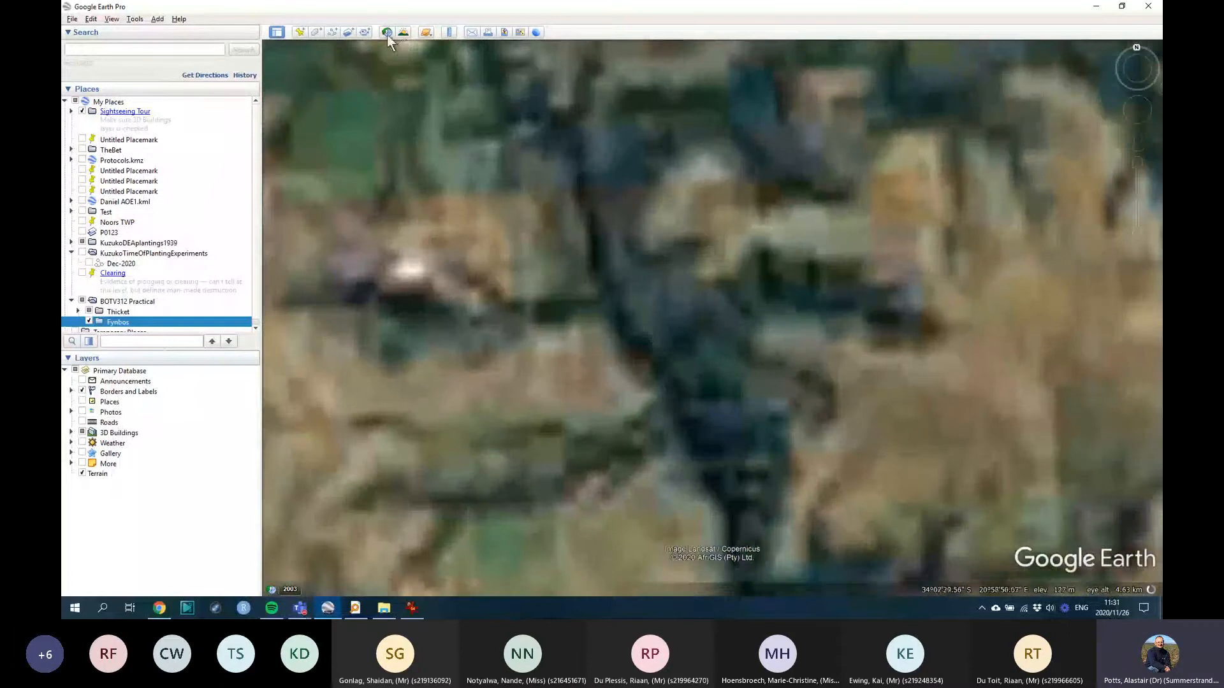
Step: Turn on historical imagery for the river valley and examine the cultivated fields and remaining natural vegetation around Heidelberg
left_click(386, 34)
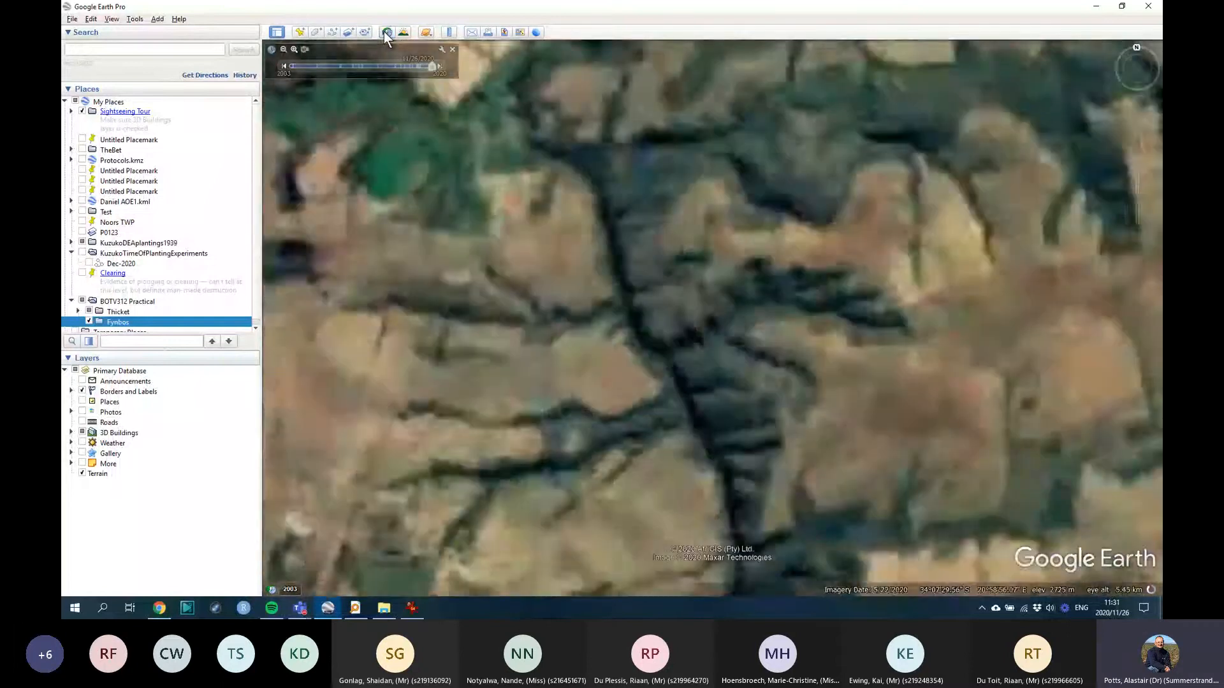
left_click(386, 33)
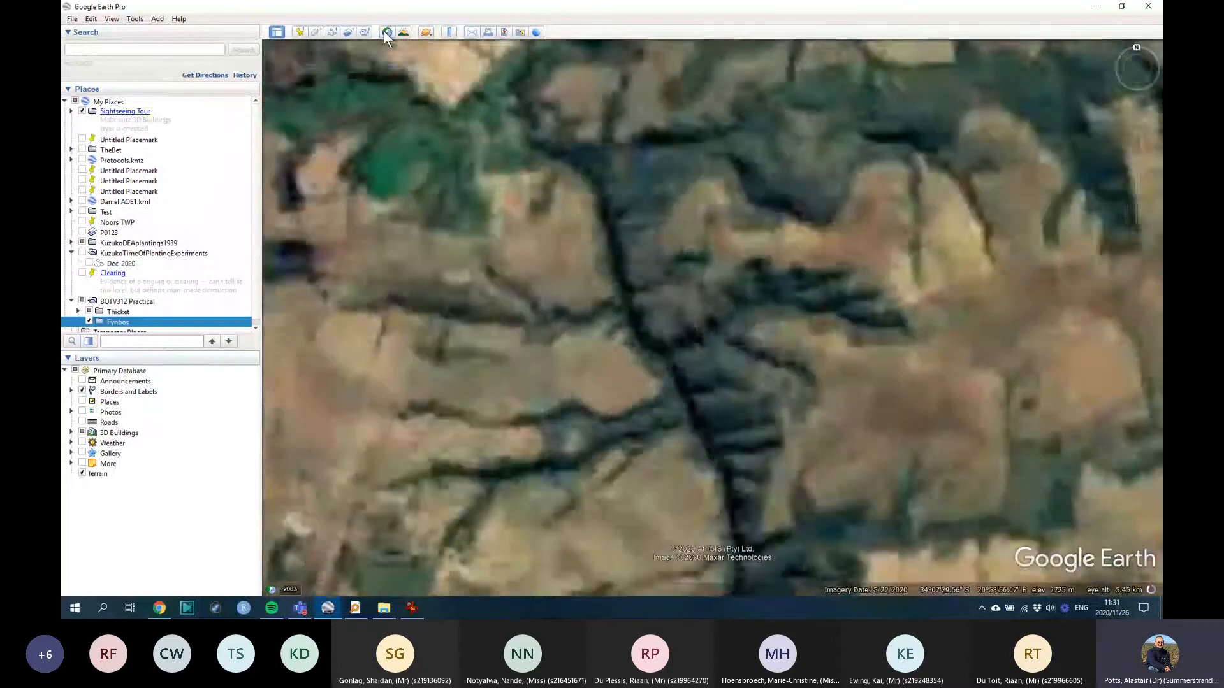
scroll(637, 338, "up", 3)
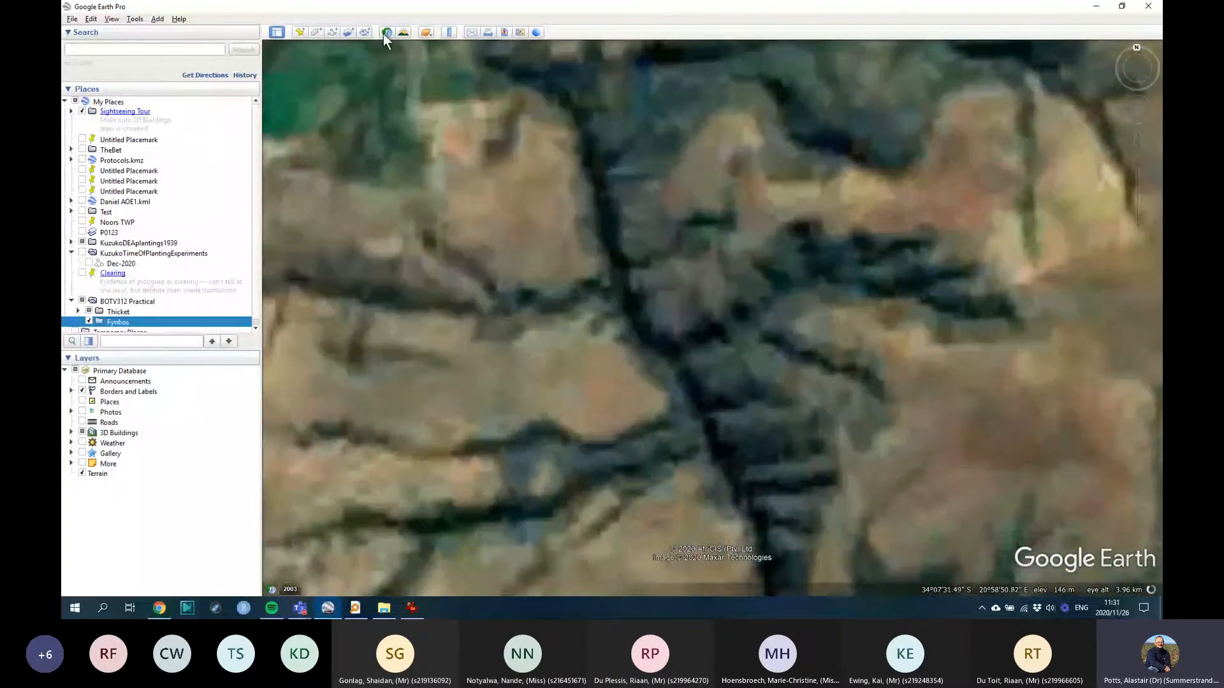
left_click(385, 34)
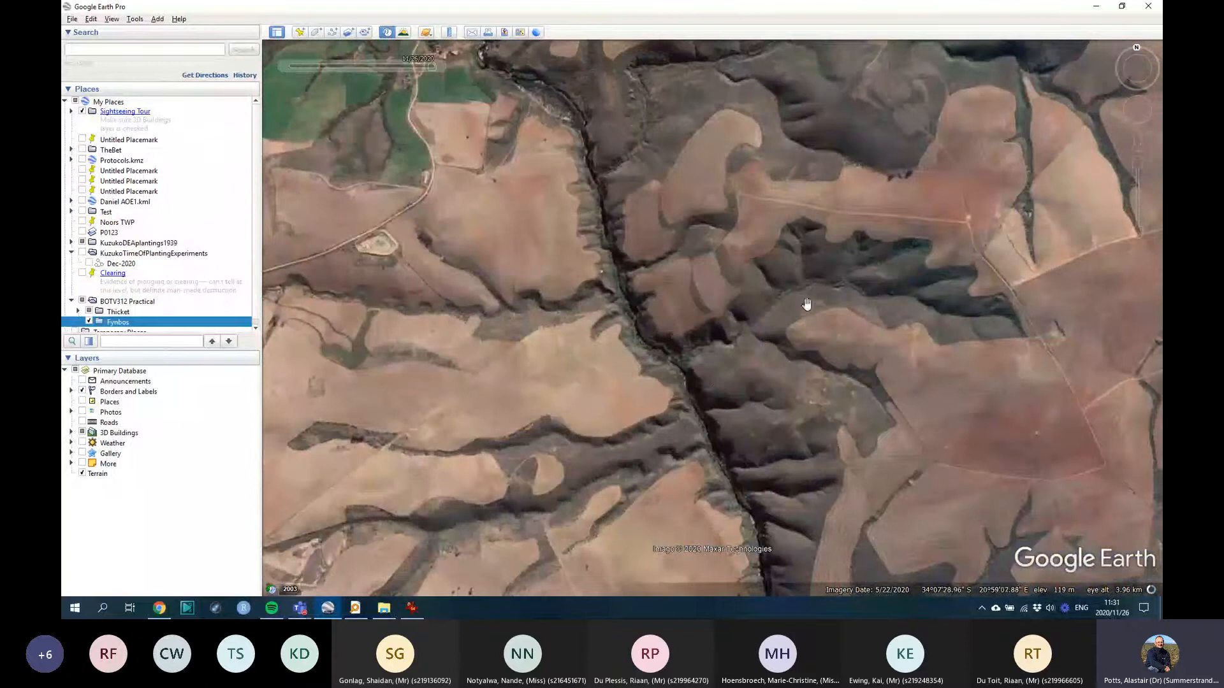
scroll(717, 379, "down", 2)
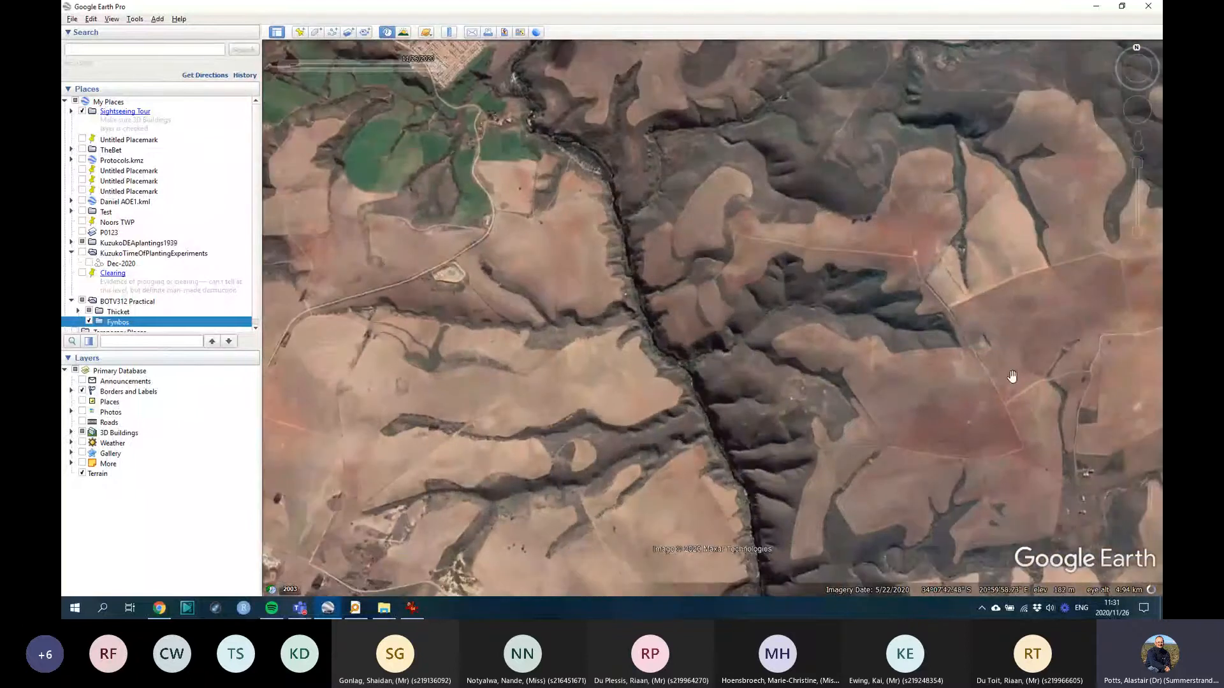
left_click_drag(876, 280, 881, 383)
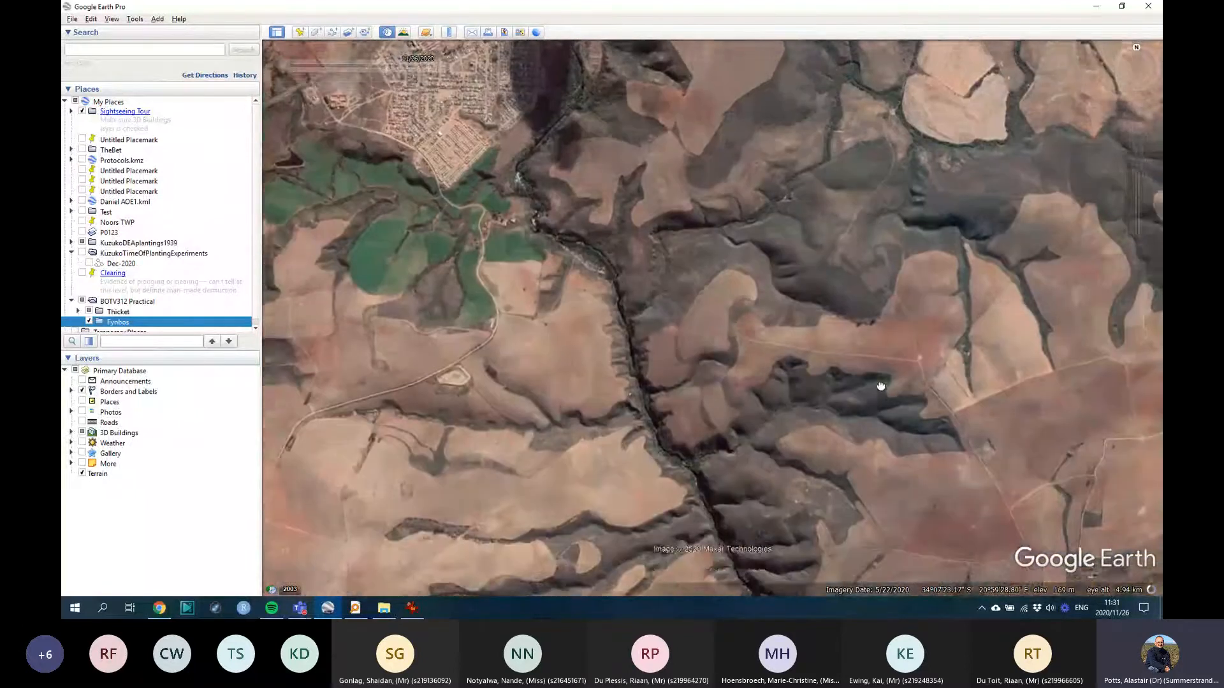
left_click_drag(732, 328, 706, 319)
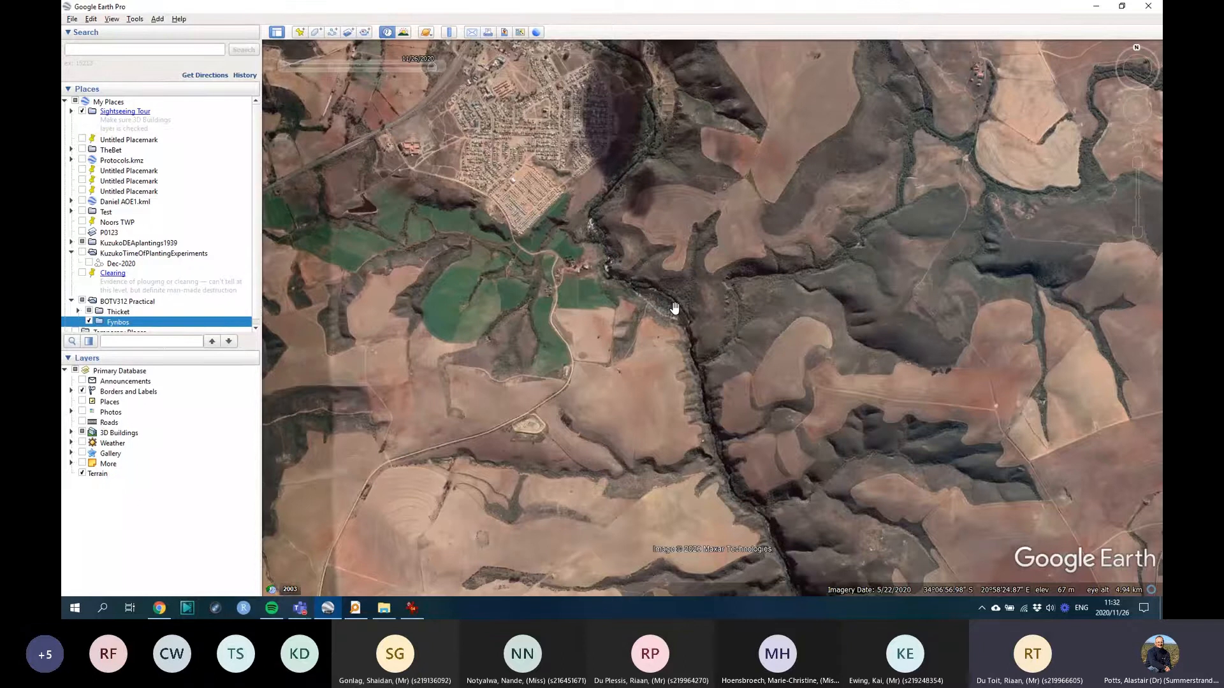
scroll(704, 298, "down", 2)
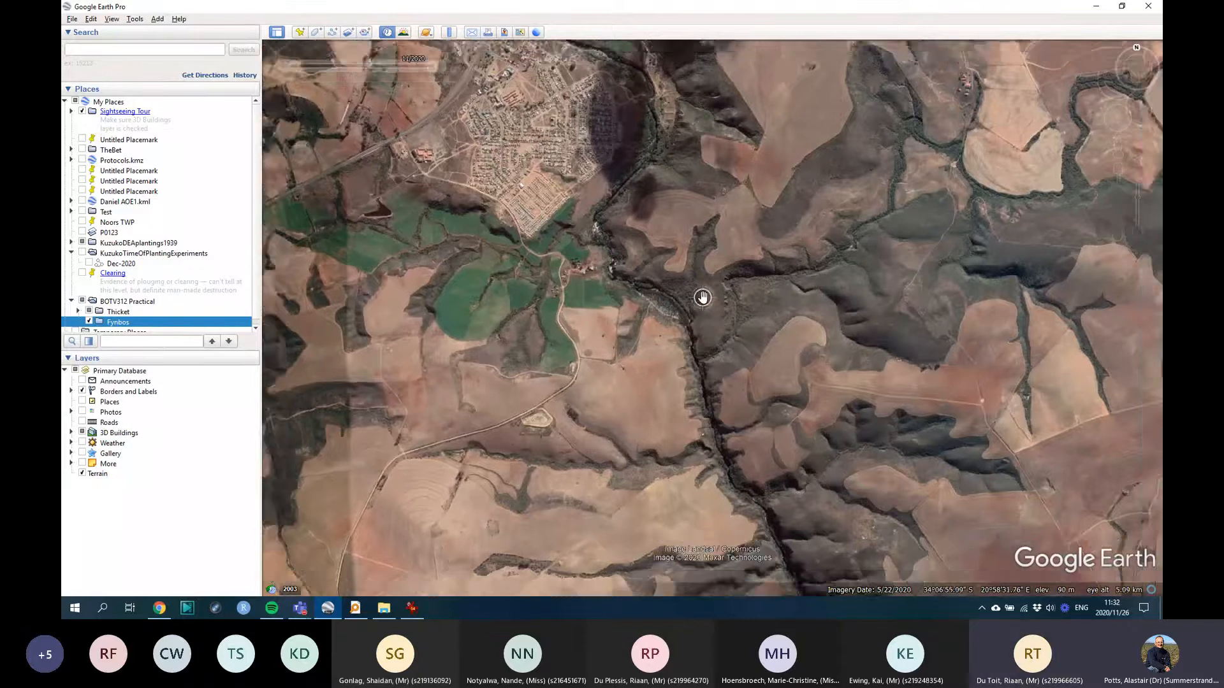
scroll(708, 268, "down", 2)
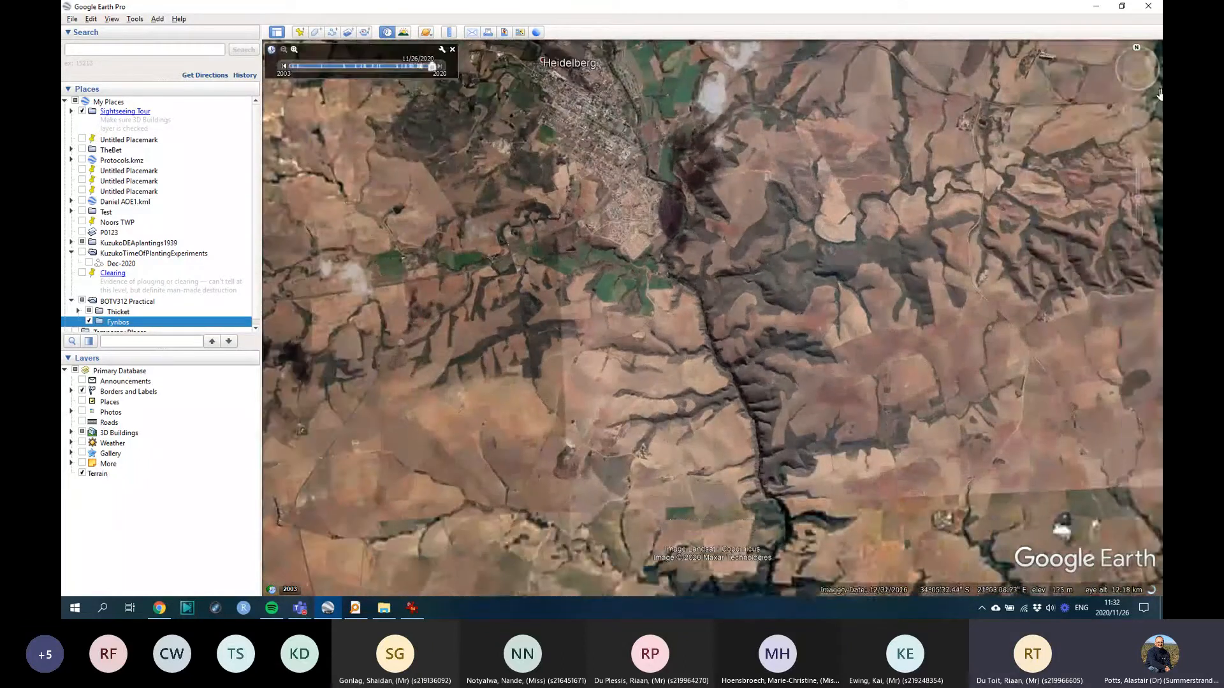
Step: Enter Street View on the road west of Heidelberg, north of Slangrivier, to view the farmland from the ground
mouse_move(1139, 146)
left_mouse_down()
mouse_move(919, 173)
mouse_move(636, 183)
mouse_move(707, 265)
mouse_move(1157, 146)
mouse_move(1140, 146)
left_mouse_up()
left_click_drag(577, 348, 730, 316)
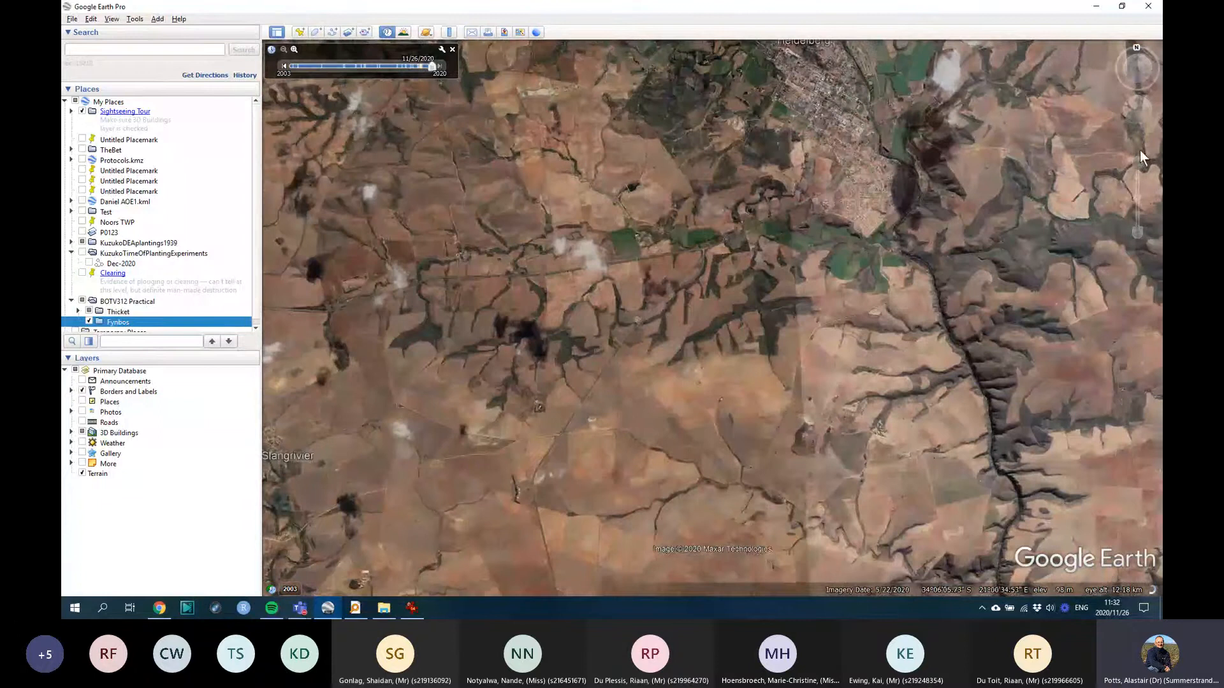
mouse_move(1140, 151)
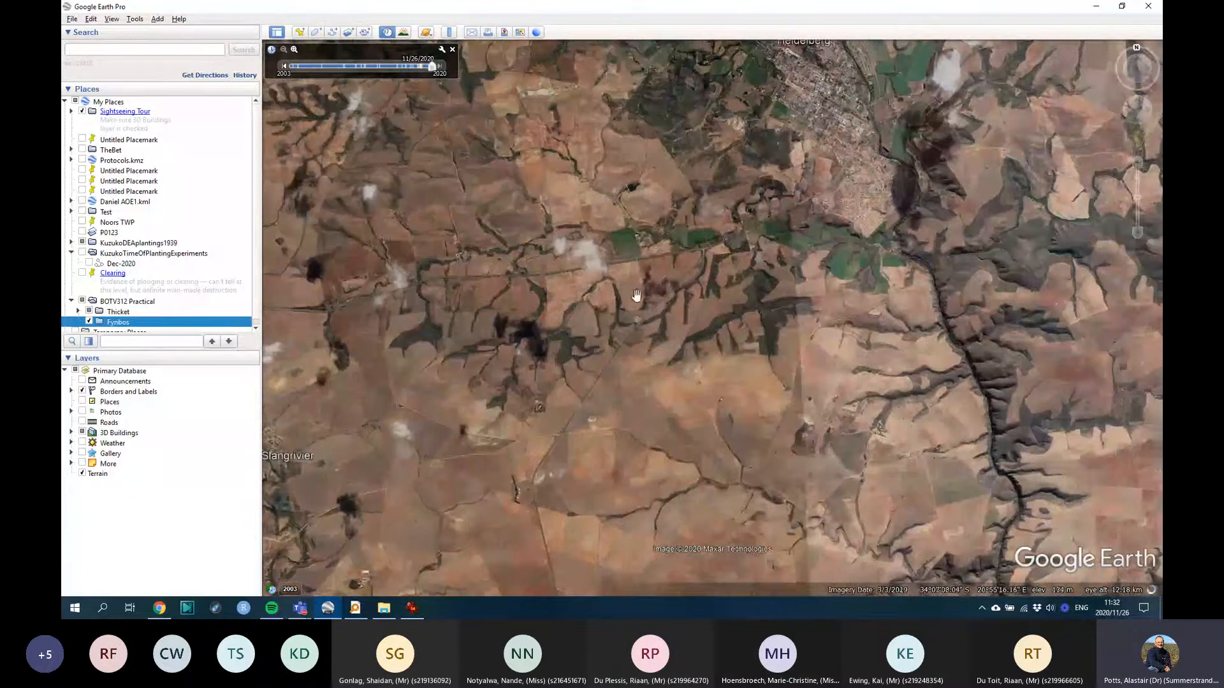
left_click_drag(1144, 142, 421, 276)
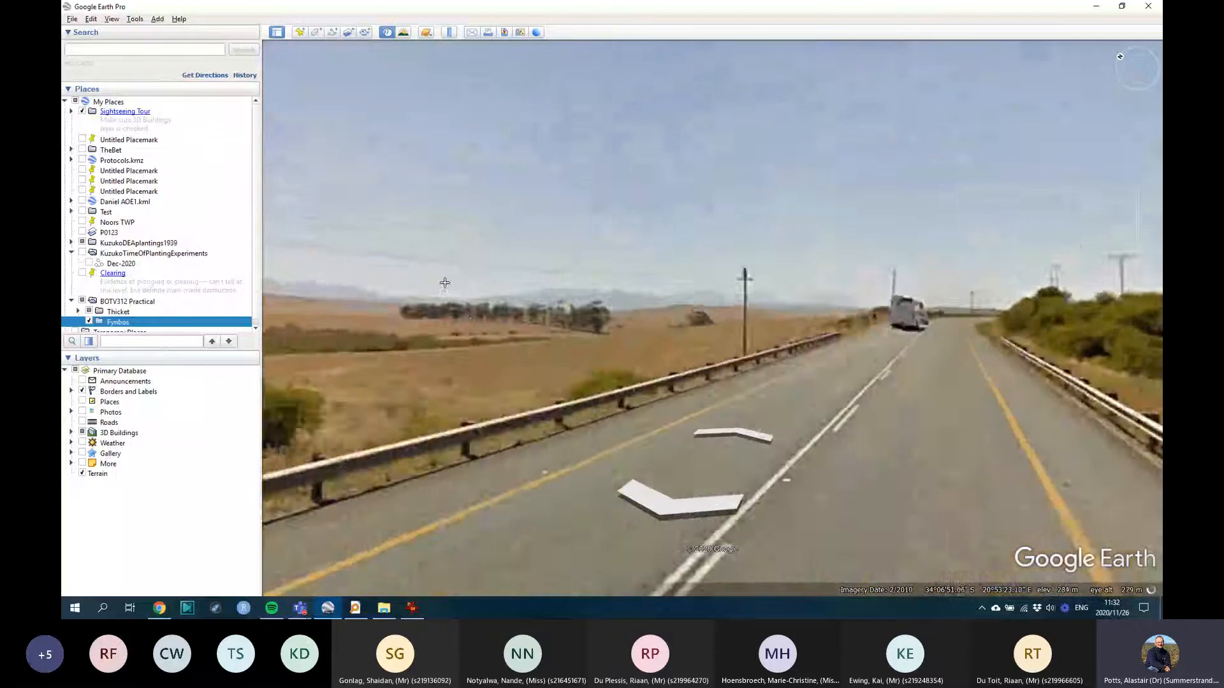
Step: Look around the N2 roadside vegetation and farmland west of Heidelberg at ground level and exit Street View
left_click_drag(450, 296, 808, 371)
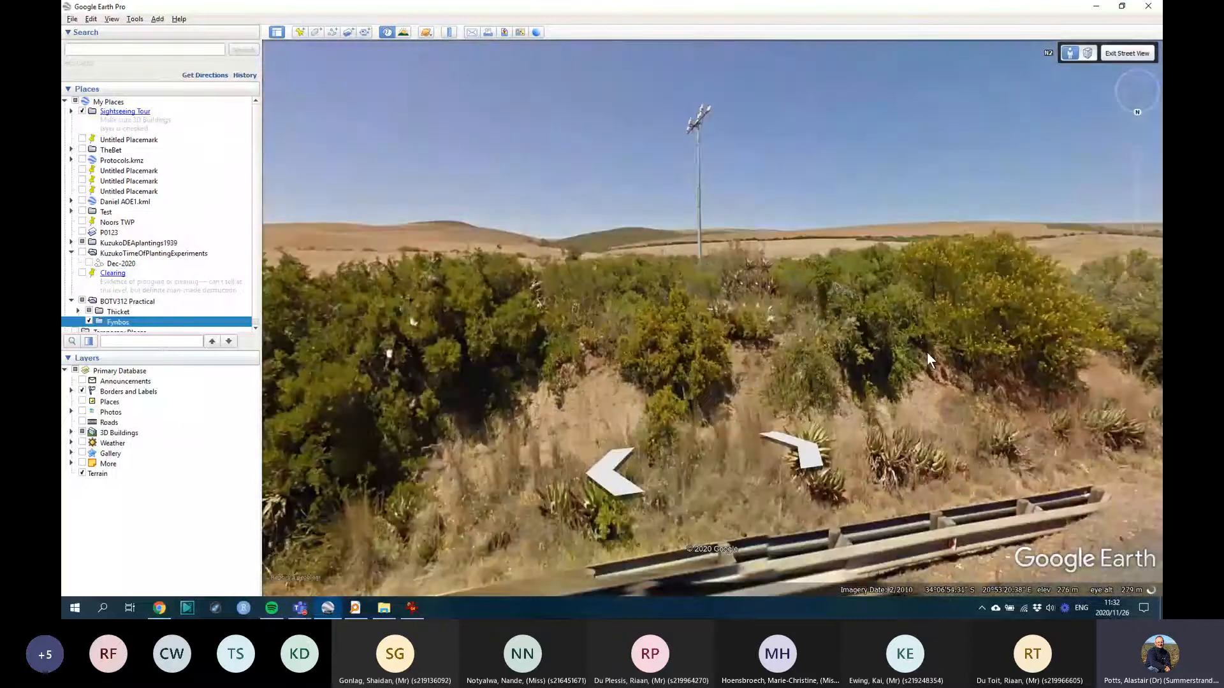
left_click_drag(927, 352, 863, 348)
scroll(863, 347, "up", 5)
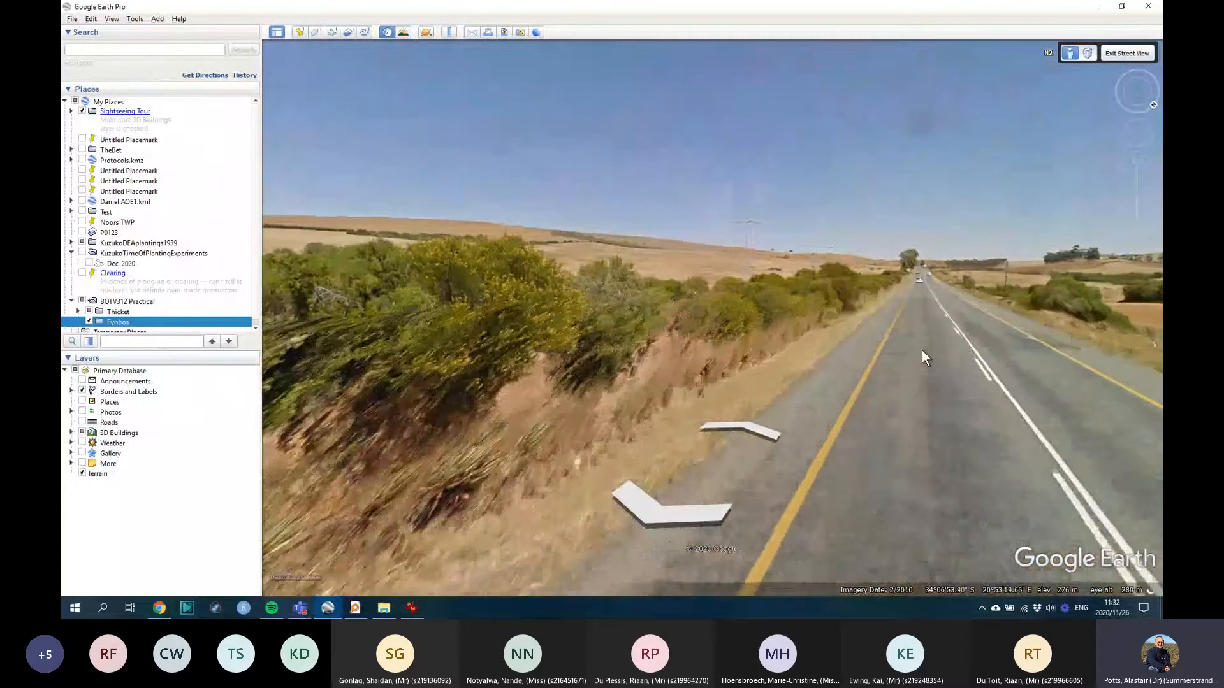
left_click_drag(329, 319, 724, 317)
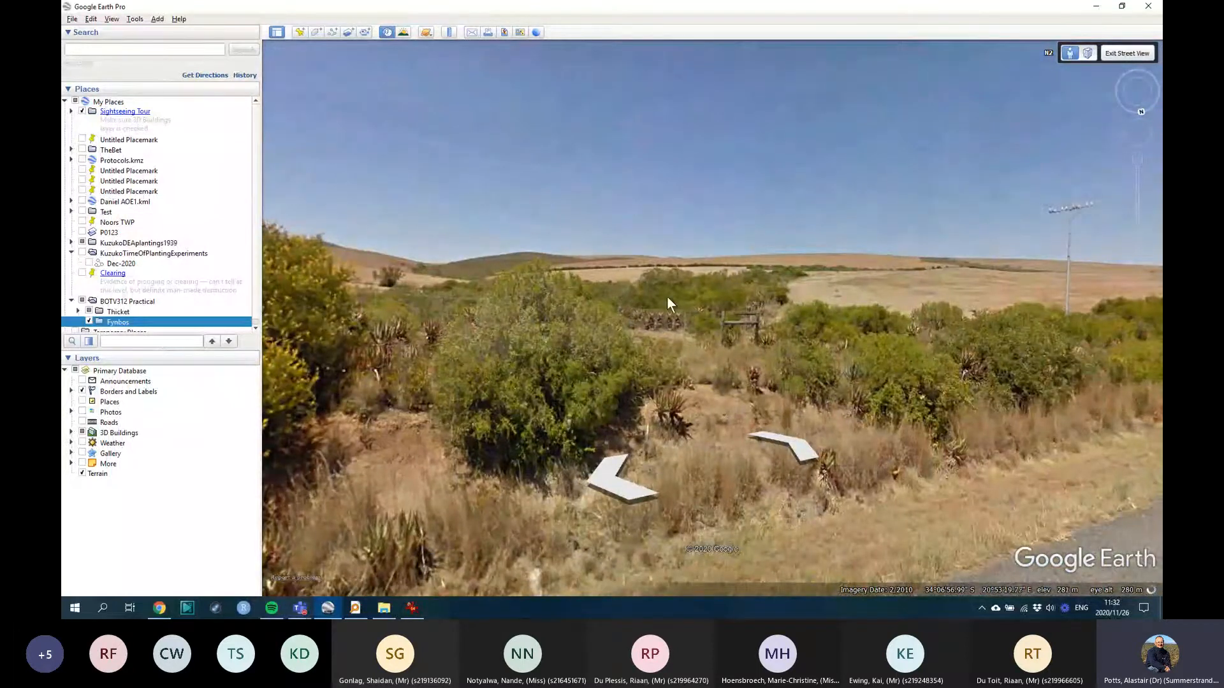
left_click_drag(673, 292, 552, 273)
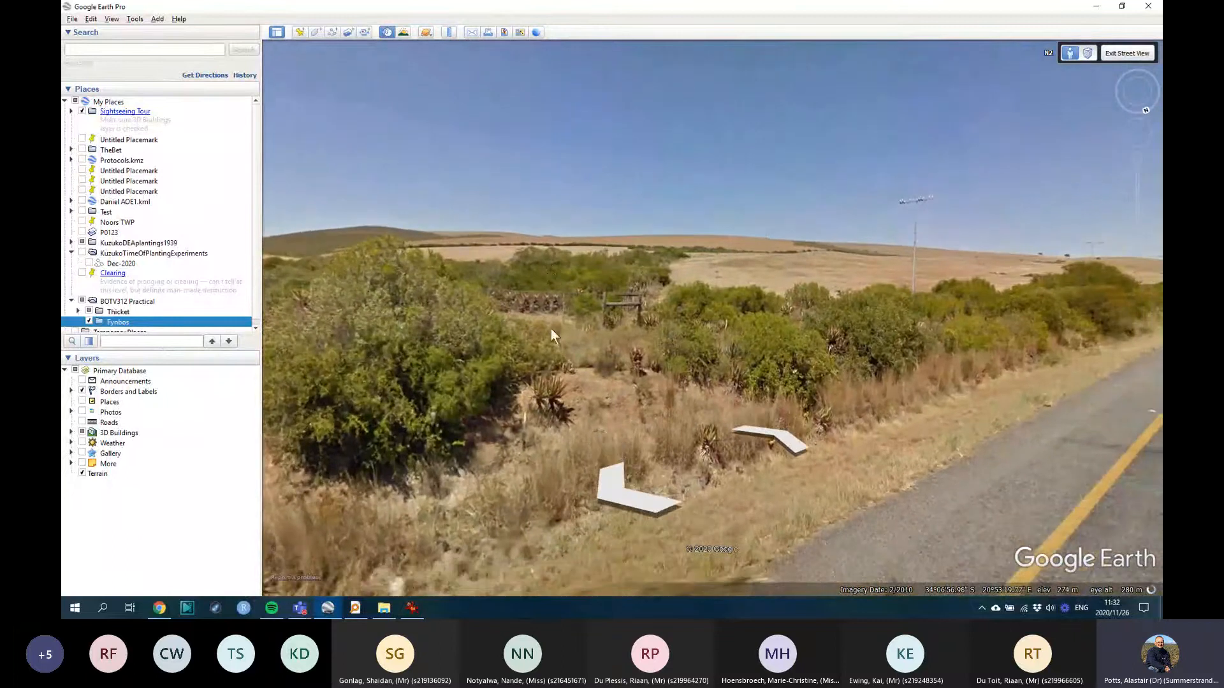
left_click_drag(1020, 337, 236, 330)
left_click_drag(561, 336, 1141, 326)
left_click_drag(604, 312, 1045, 293)
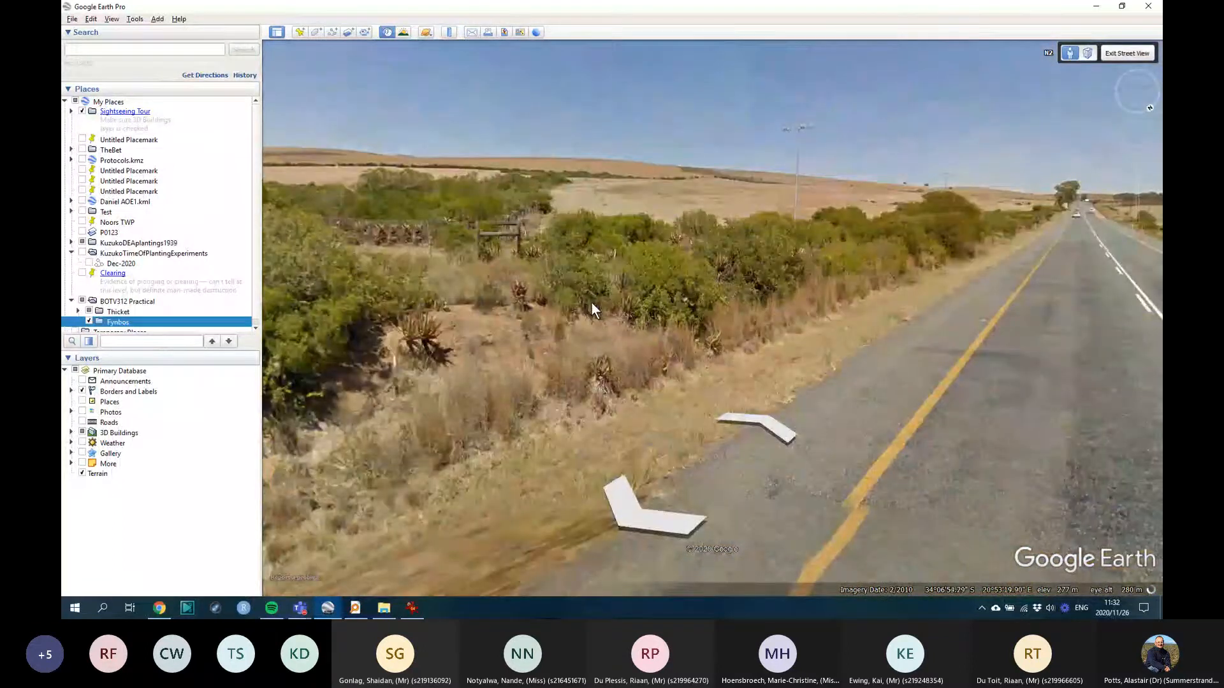
left_click(591, 309)
left_click_drag(756, 360, 782, 277)
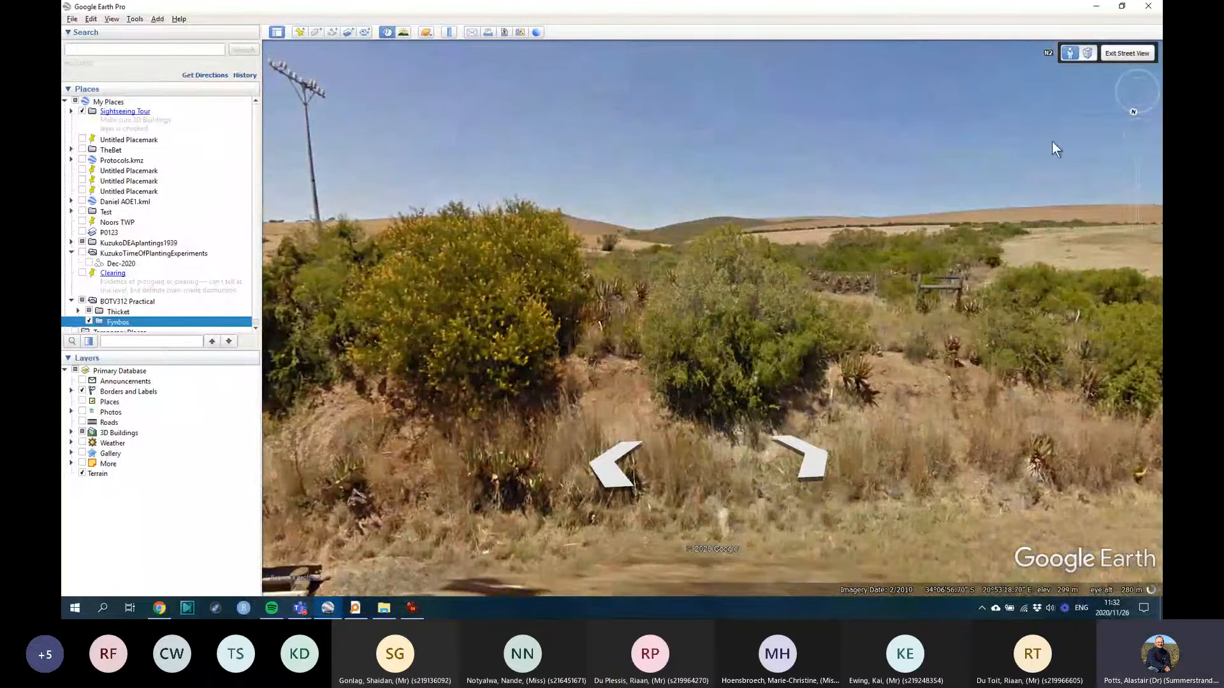
left_click(1128, 54)
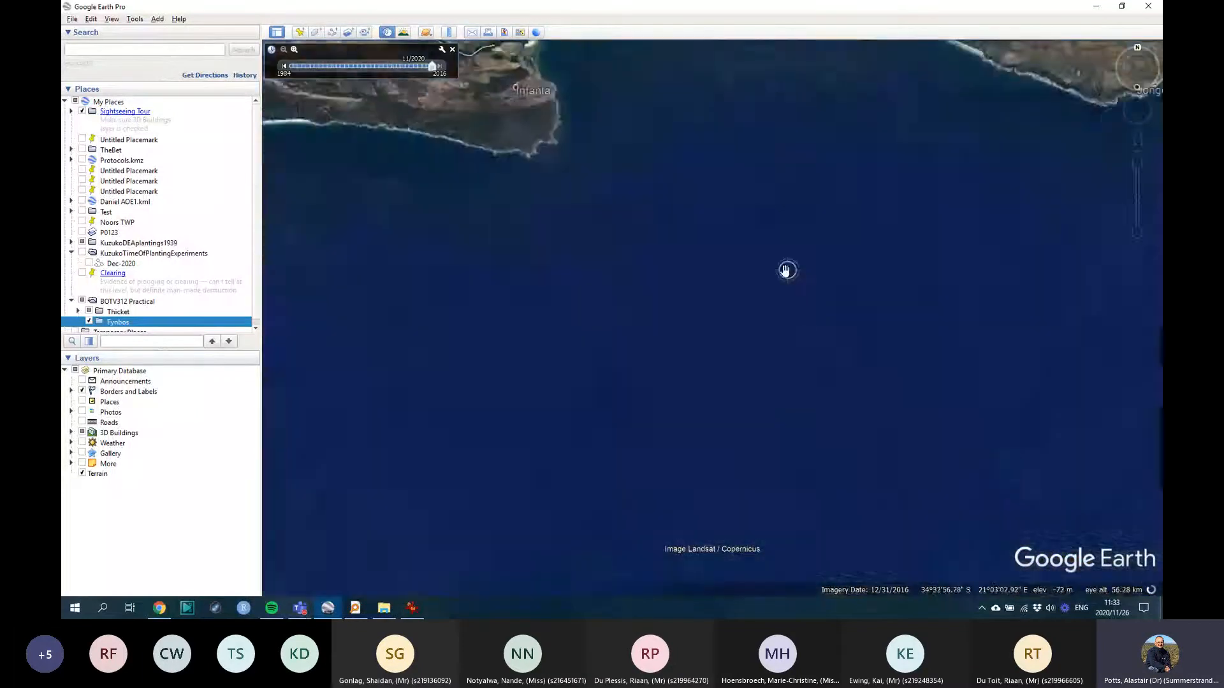
Step: Survey the landscape from the Heidelberg coast westward past Swellendam to the mountains around Worcester and De Doorns
scroll(785, 271, "down", 3)
left_click_drag(675, 122, 694, 420)
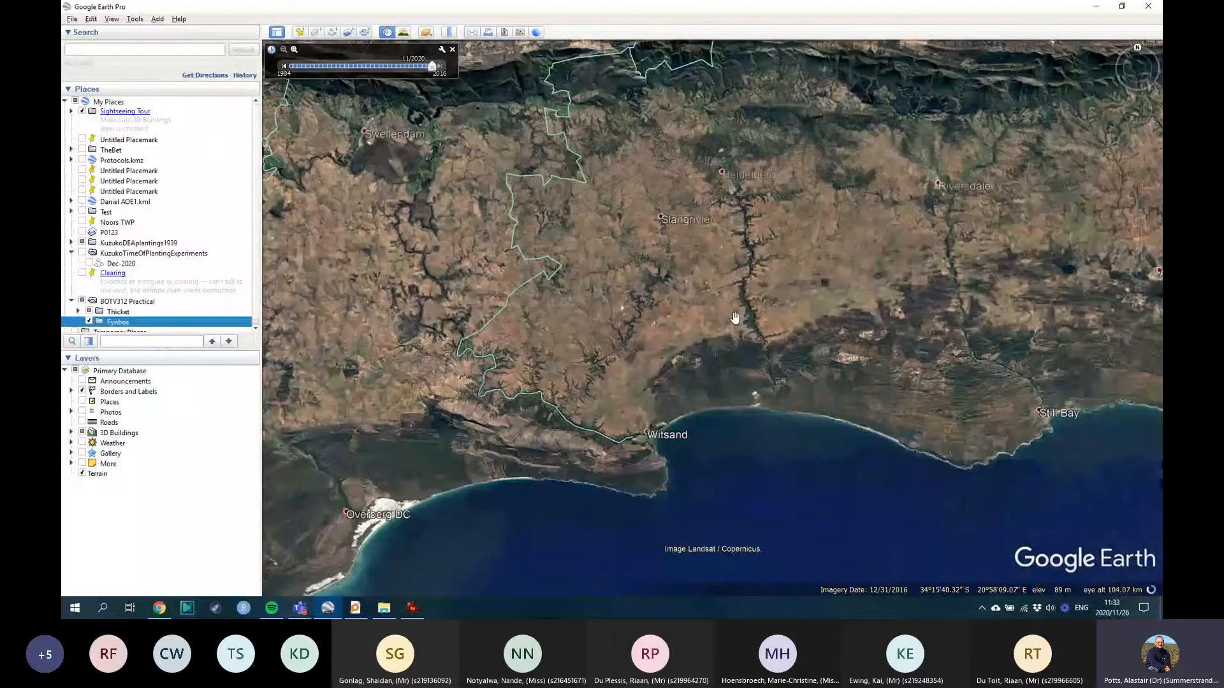
scroll(642, 300, "up", 3)
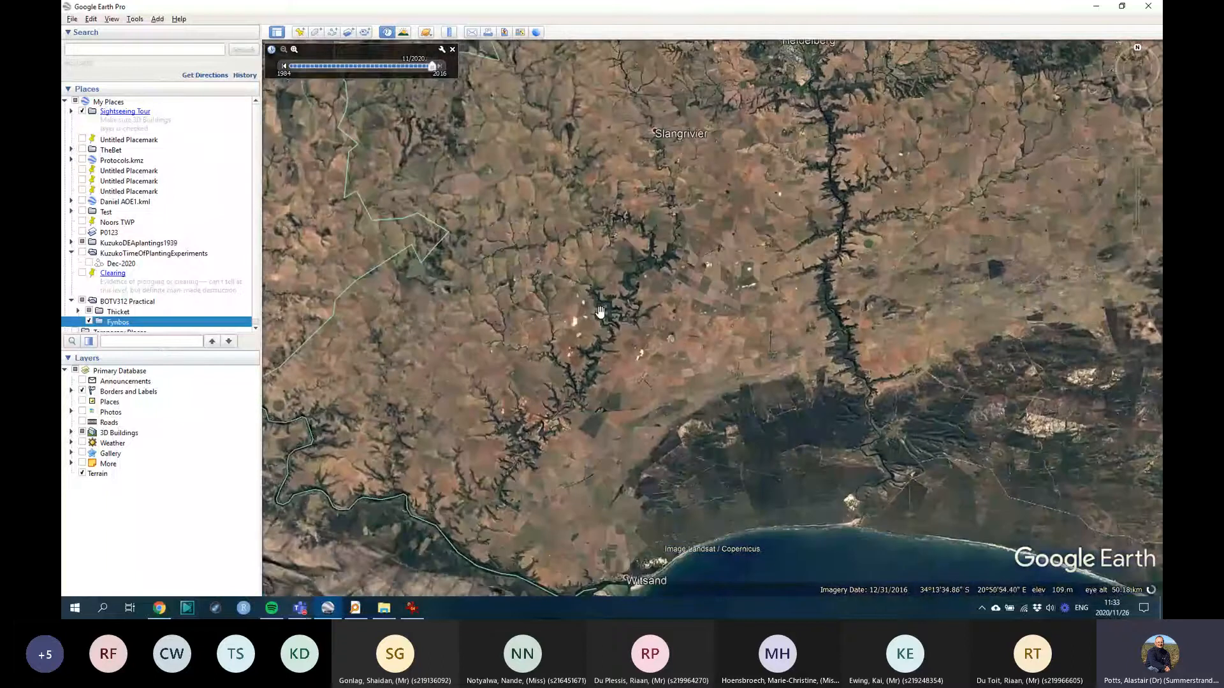
scroll(600, 313, "down", 5)
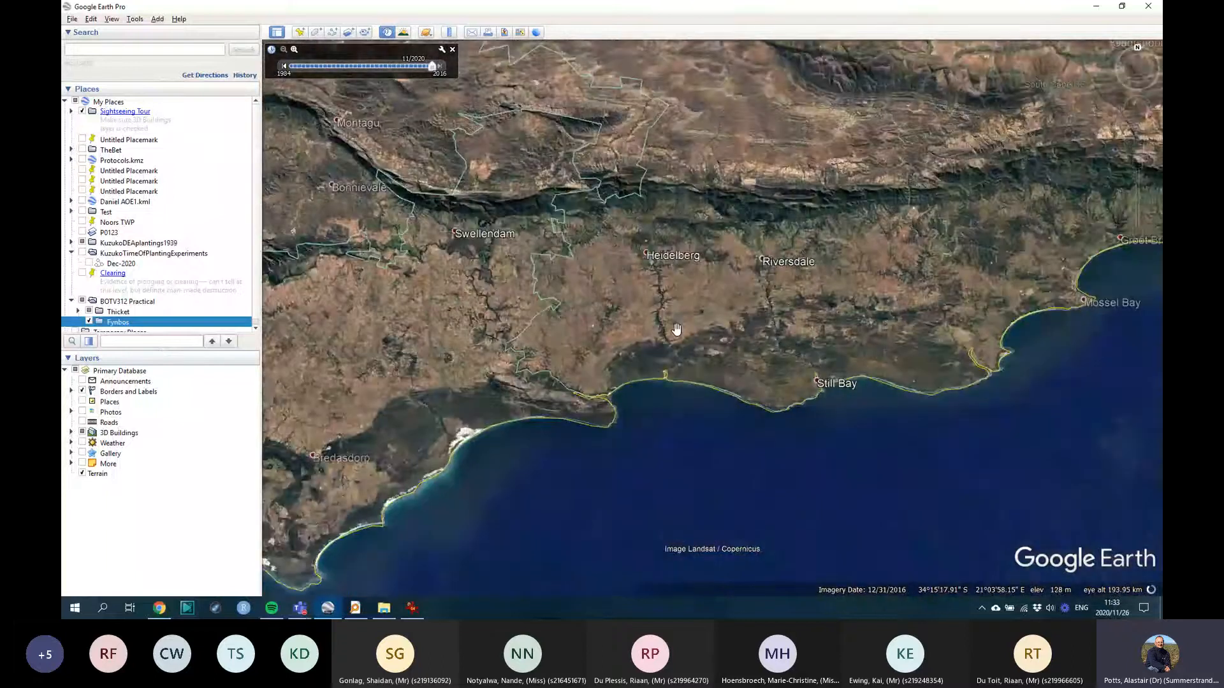
left_click_drag(561, 306, 613, 295)
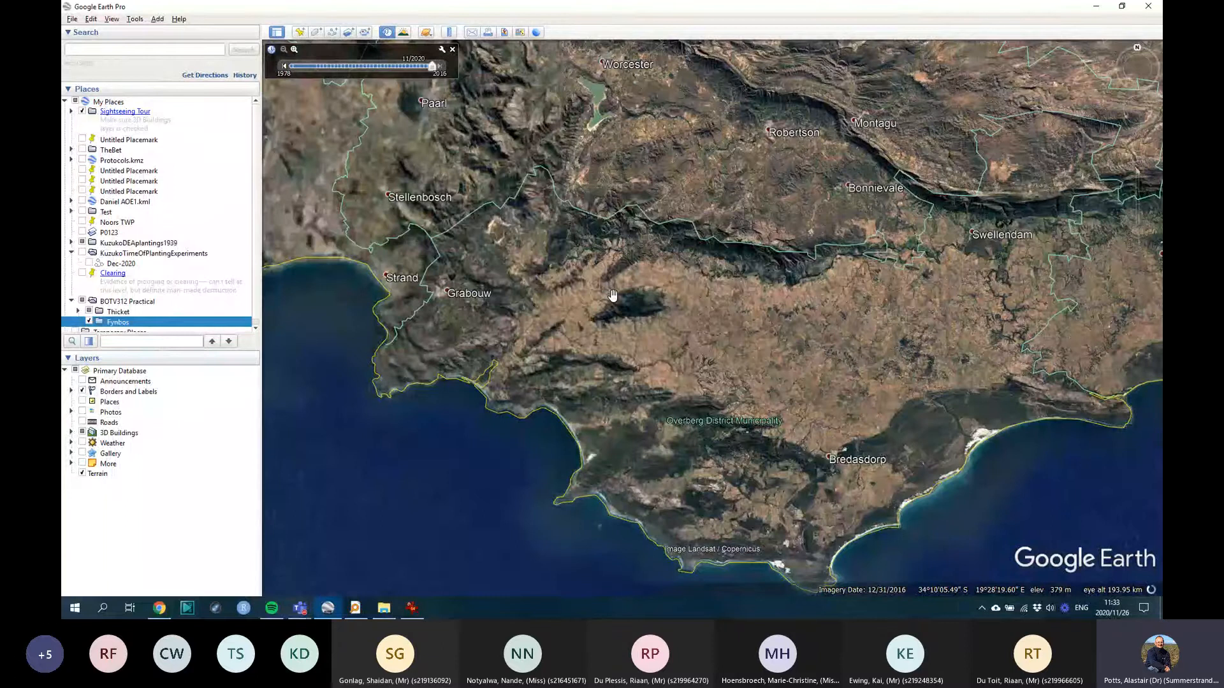
scroll(613, 296, "down", 2)
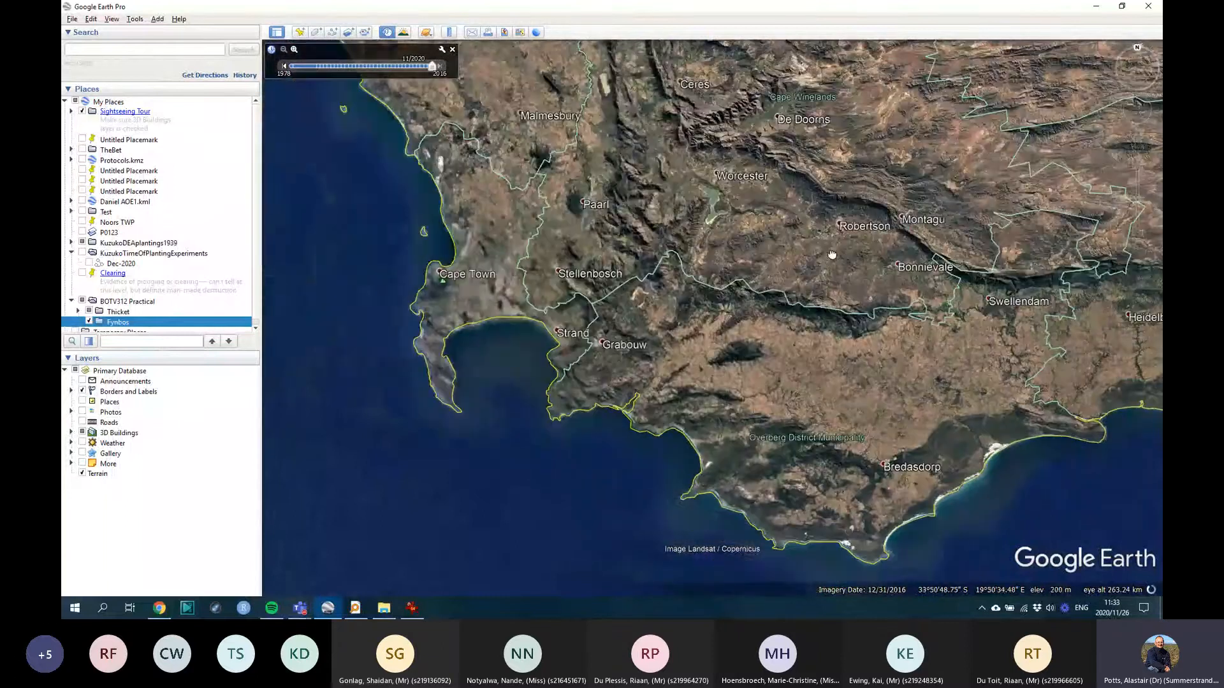
scroll(703, 276, "up", 2)
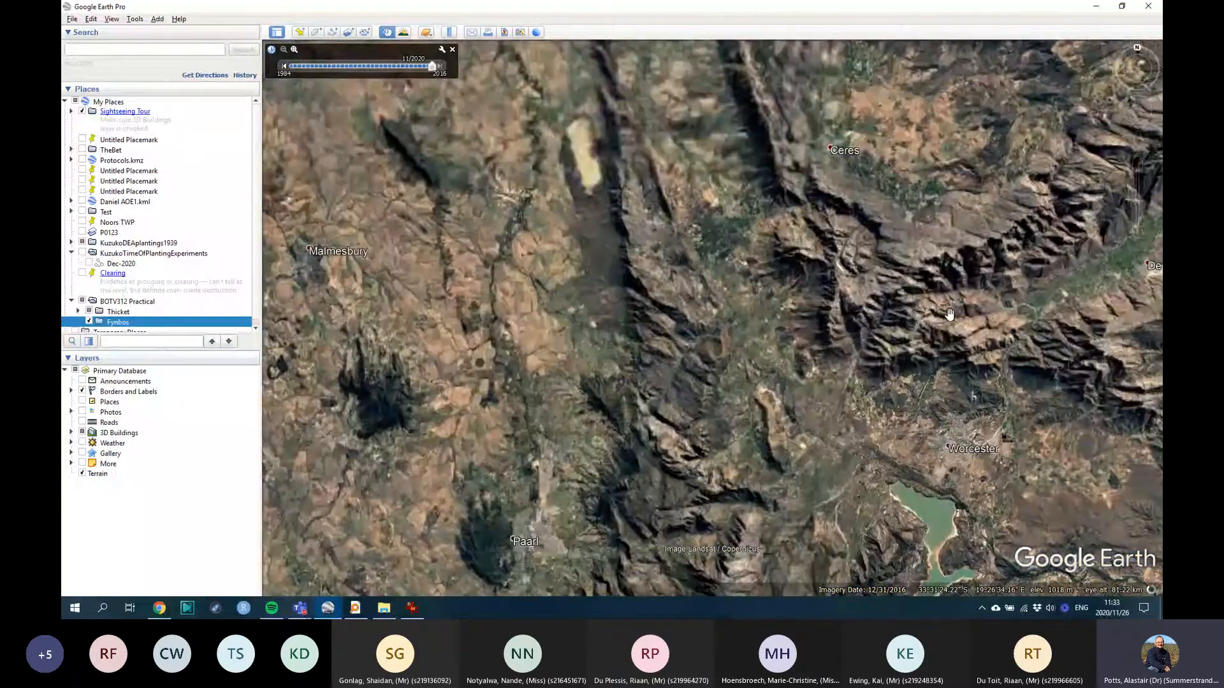
left_click_drag(1104, 310, 821, 142)
scroll(741, 351, "up", 2)
scroll(730, 303, "down", 1)
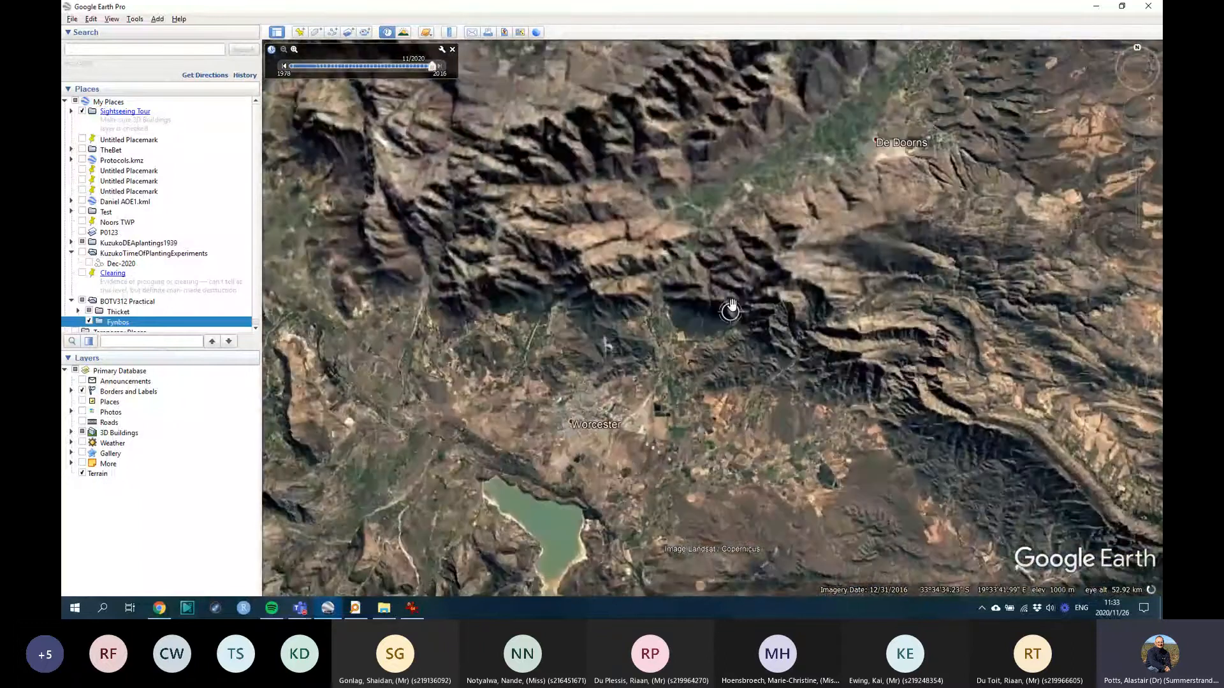
scroll(731, 306, "down", 2)
Step: Enter Street View on the R318 east of De Doorns and examine the rocky hillside vegetation beside the road
mouse_move(1138, 156)
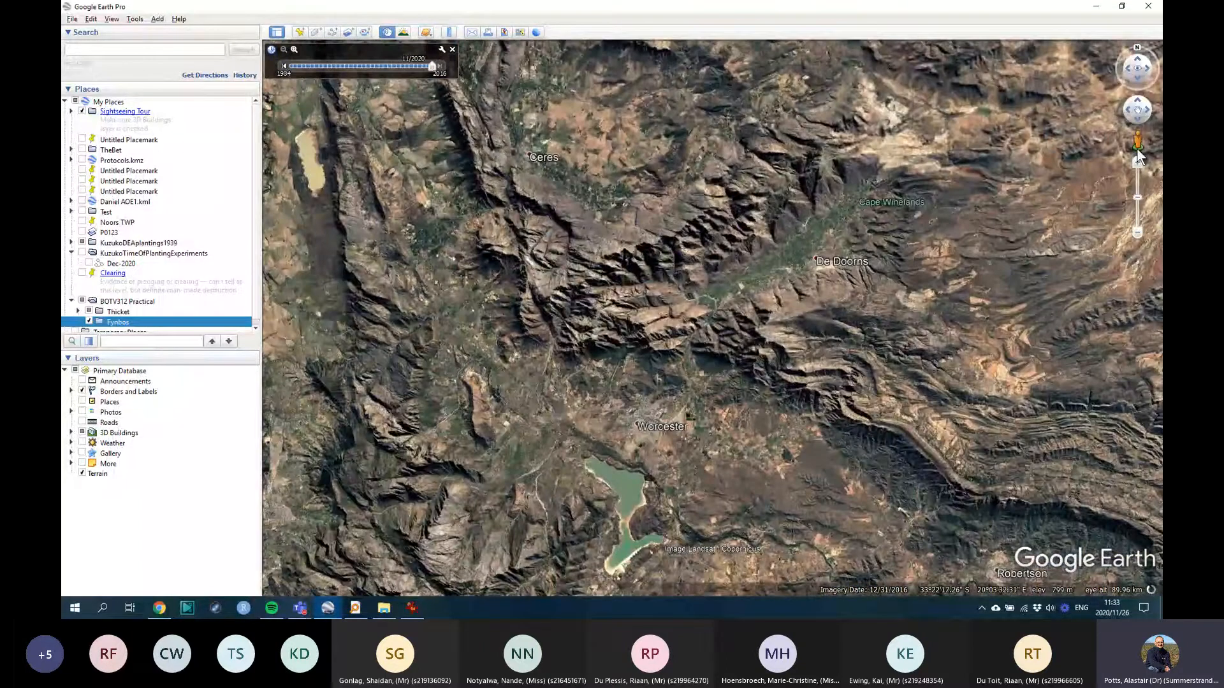
left_click_drag(1139, 156, 959, 469)
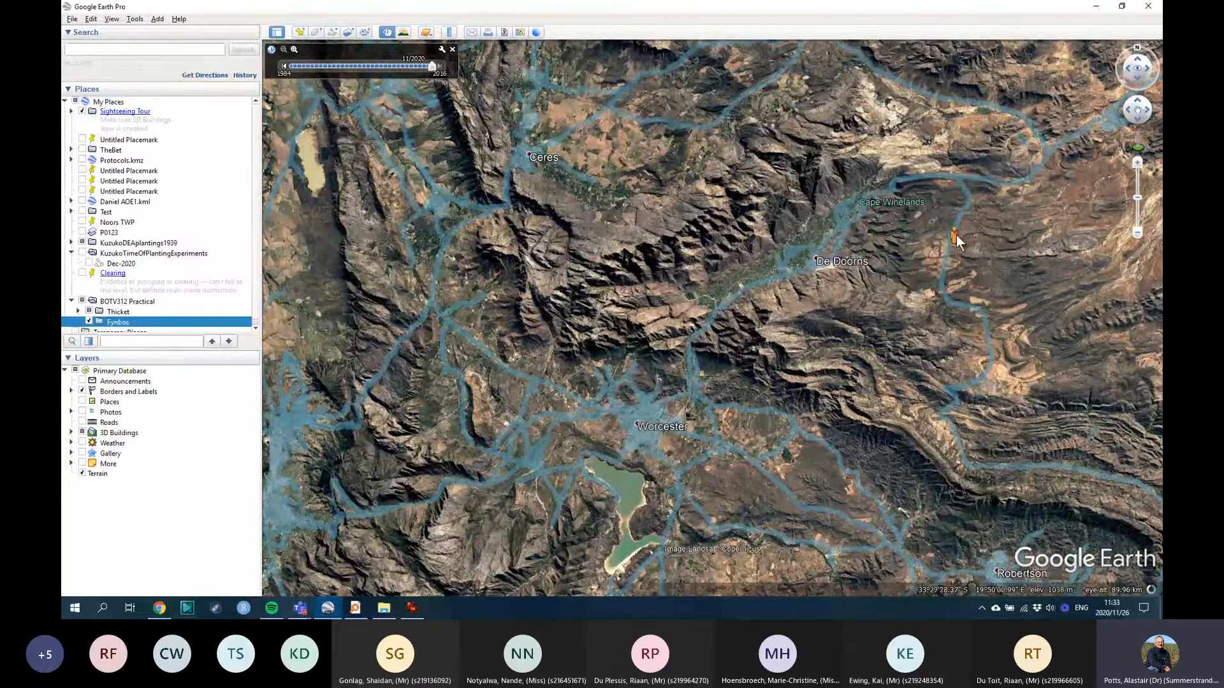
left_click_drag(969, 194, 969, 200)
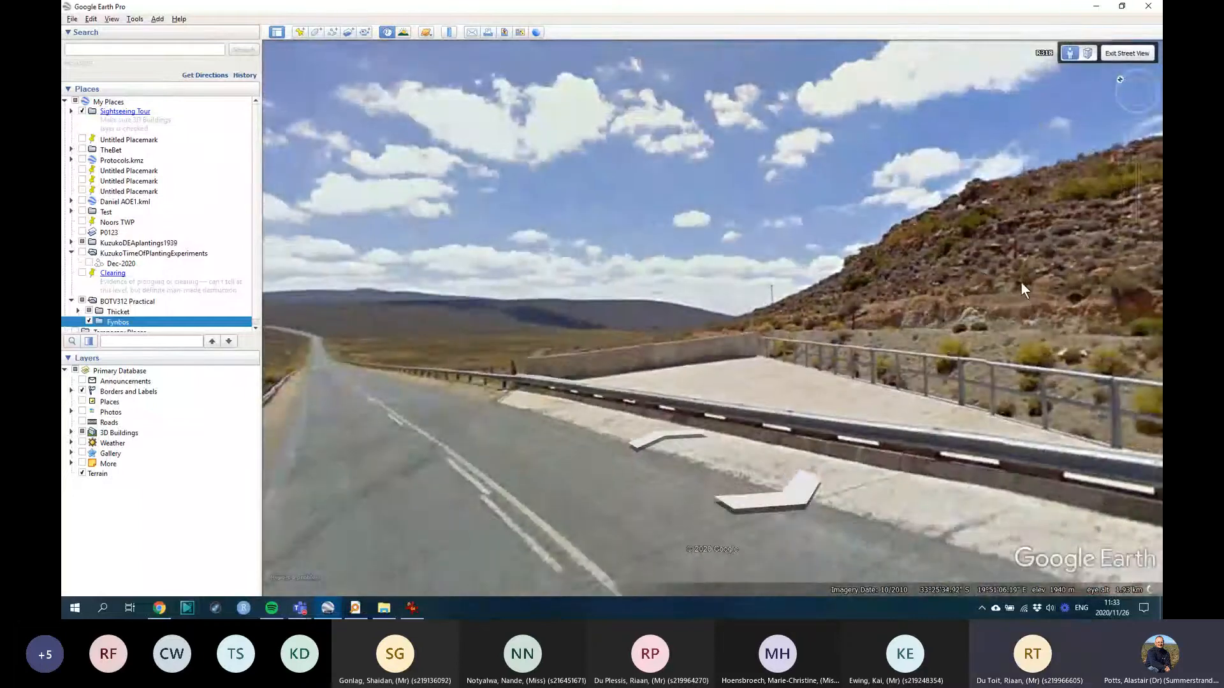
left_click_drag(1020, 282, 586, 256)
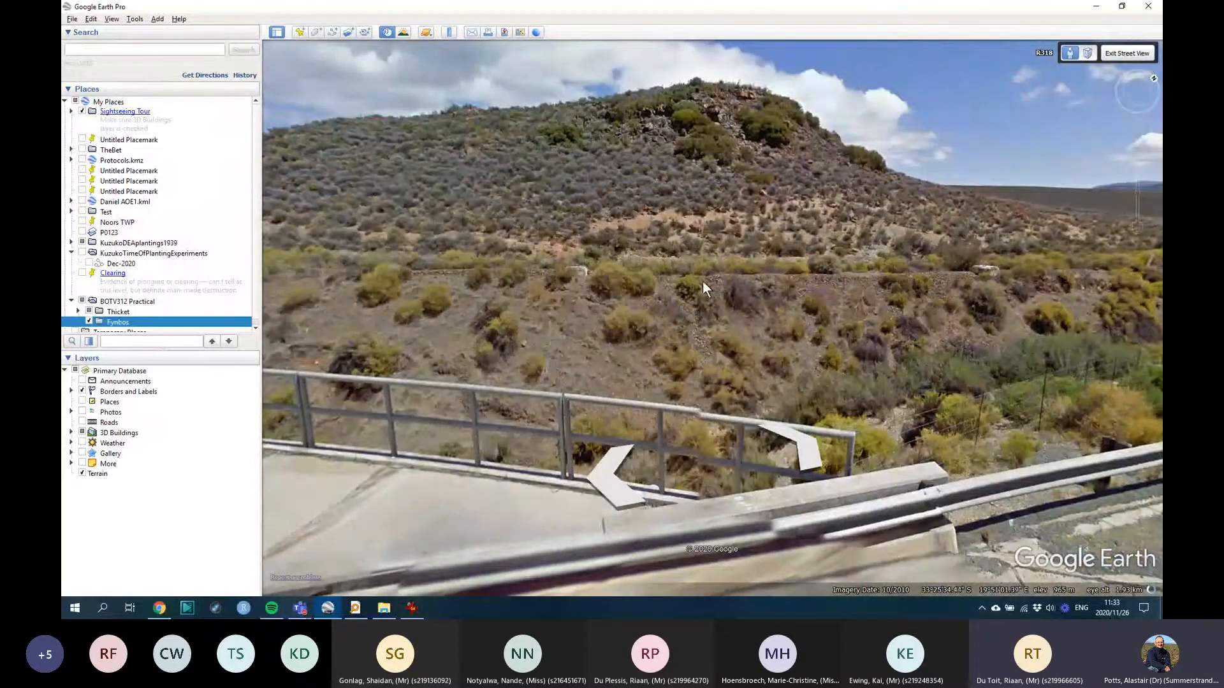
left_click_drag(969, 218, 357, 248)
left_click_drag(980, 269, 579, 272)
double_click(602, 274)
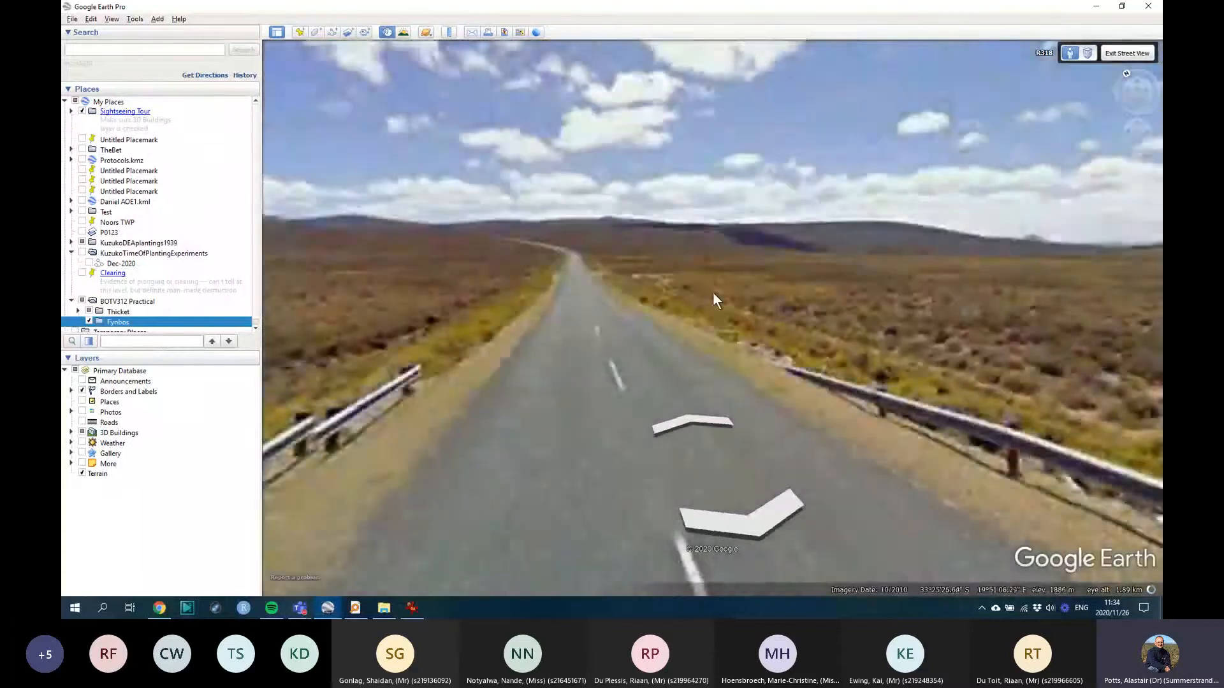
Step: Examine the low shrubland on both sides of the R318 and exit Street View
left_click_drag(713, 292, 779, 262)
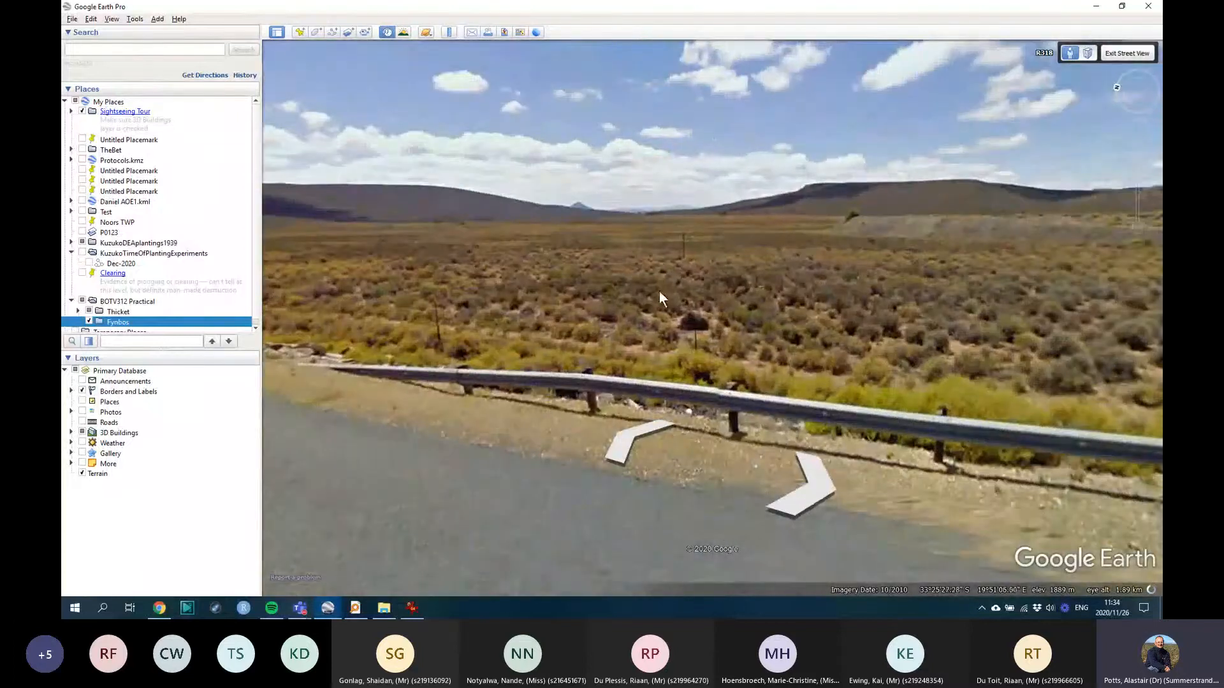
left_click_drag(902, 305, 137, 310)
left_click_drag(1084, 258, 249, 208)
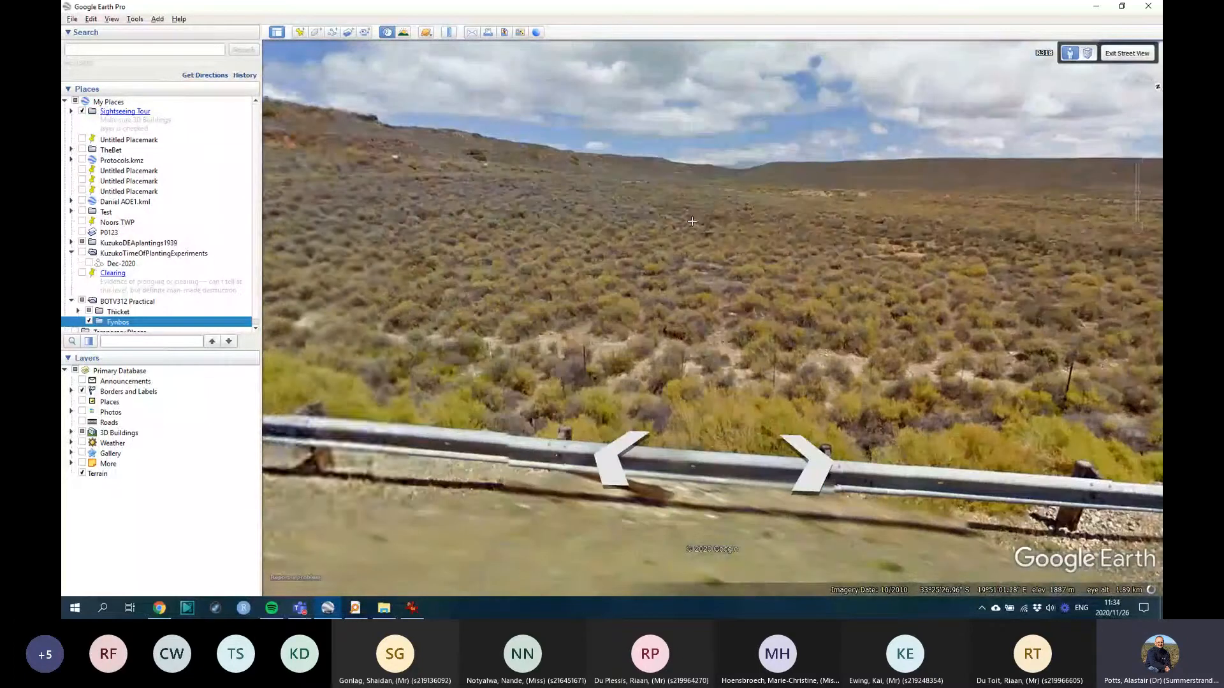
left_click(1150, 83)
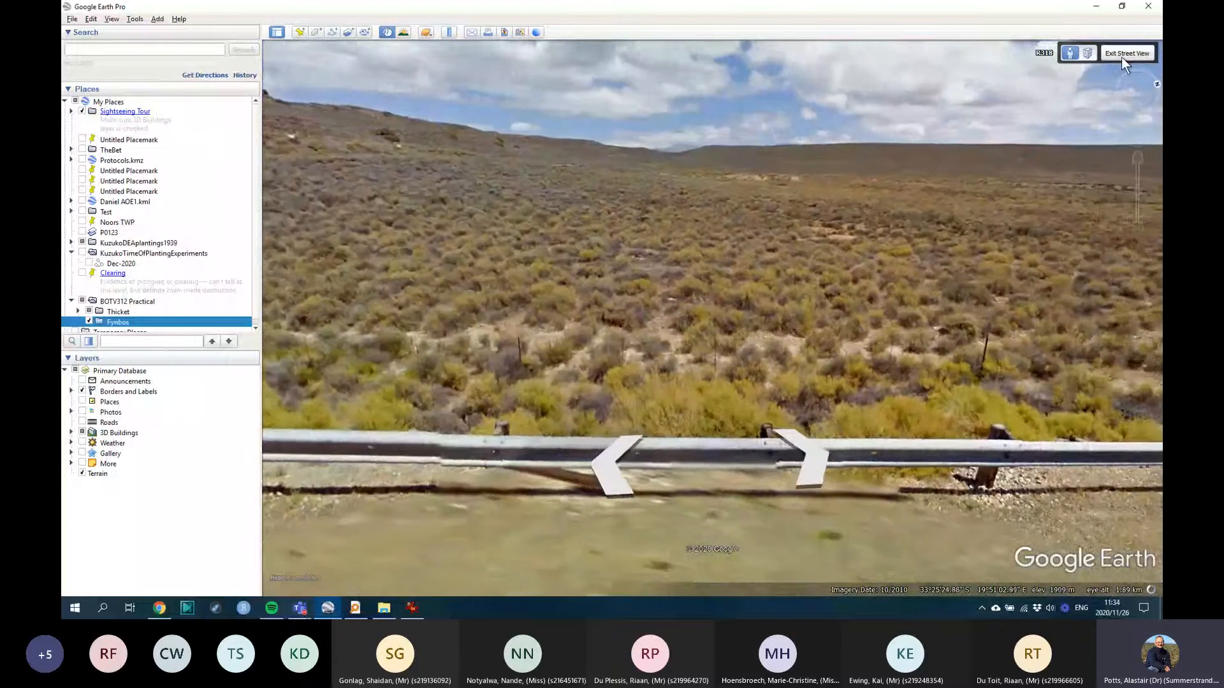
left_click(1122, 56)
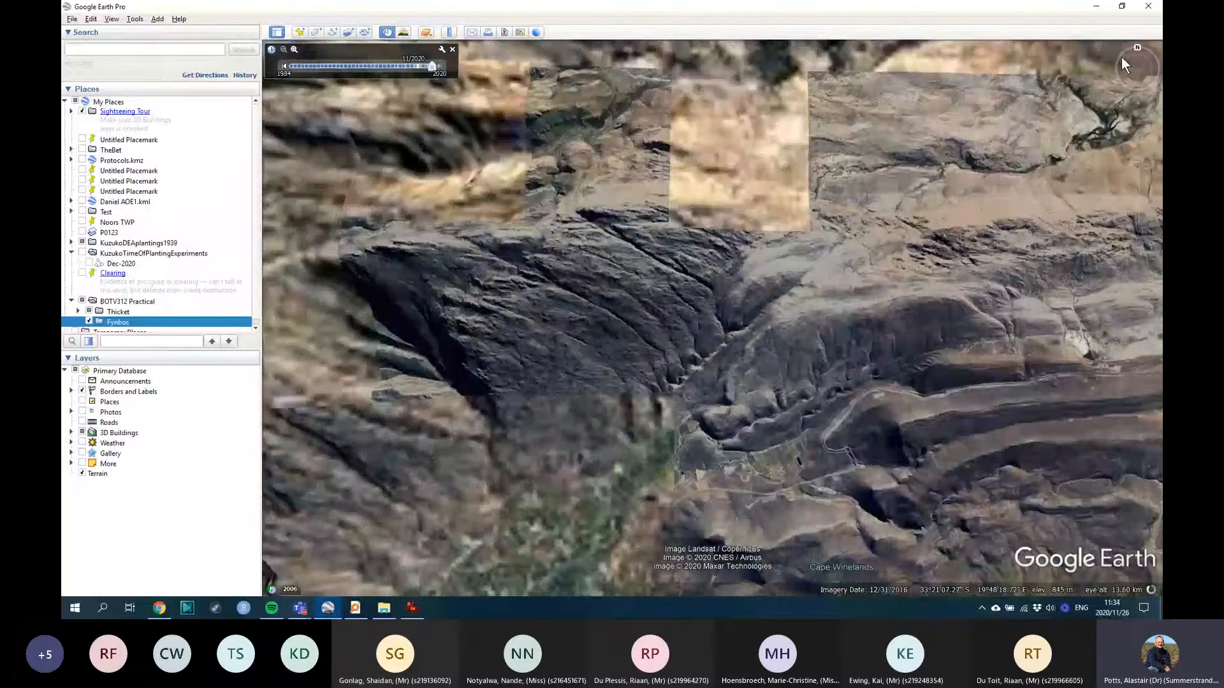
Step: Survey the mountains northeast of De Doorns and travel east past Oudtshoorn towards the Thicket placemarks
scroll(740, 353, "down", 3)
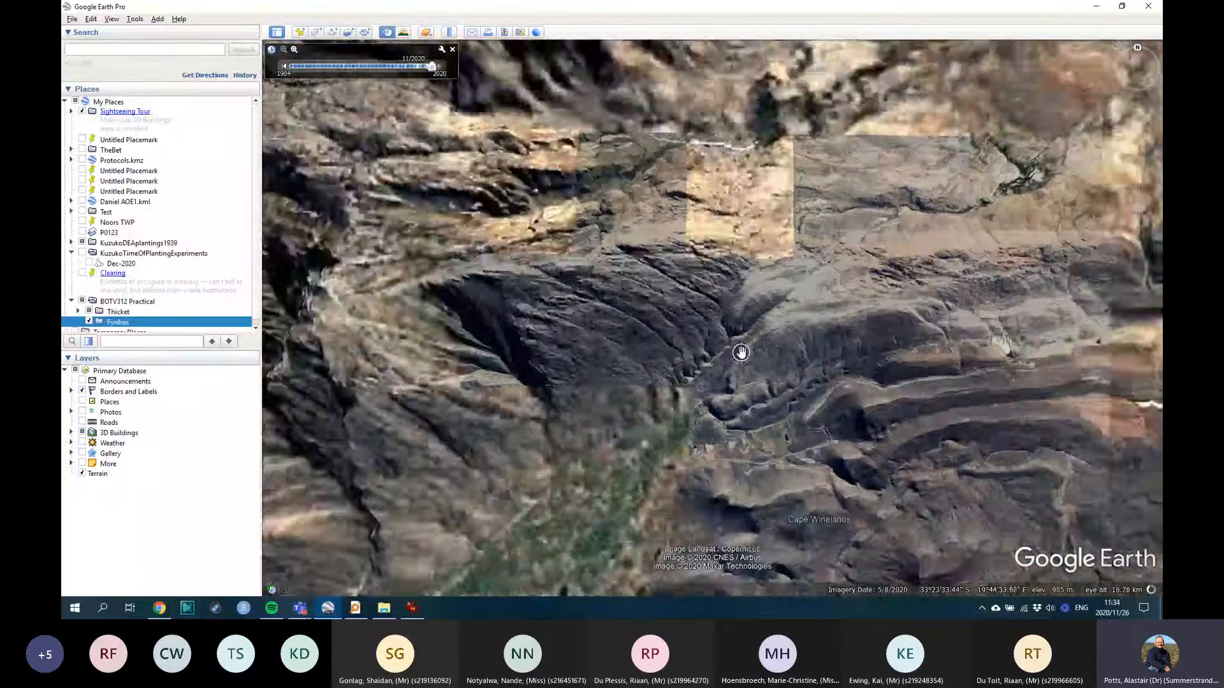
left_click_drag(773, 375, 676, 331)
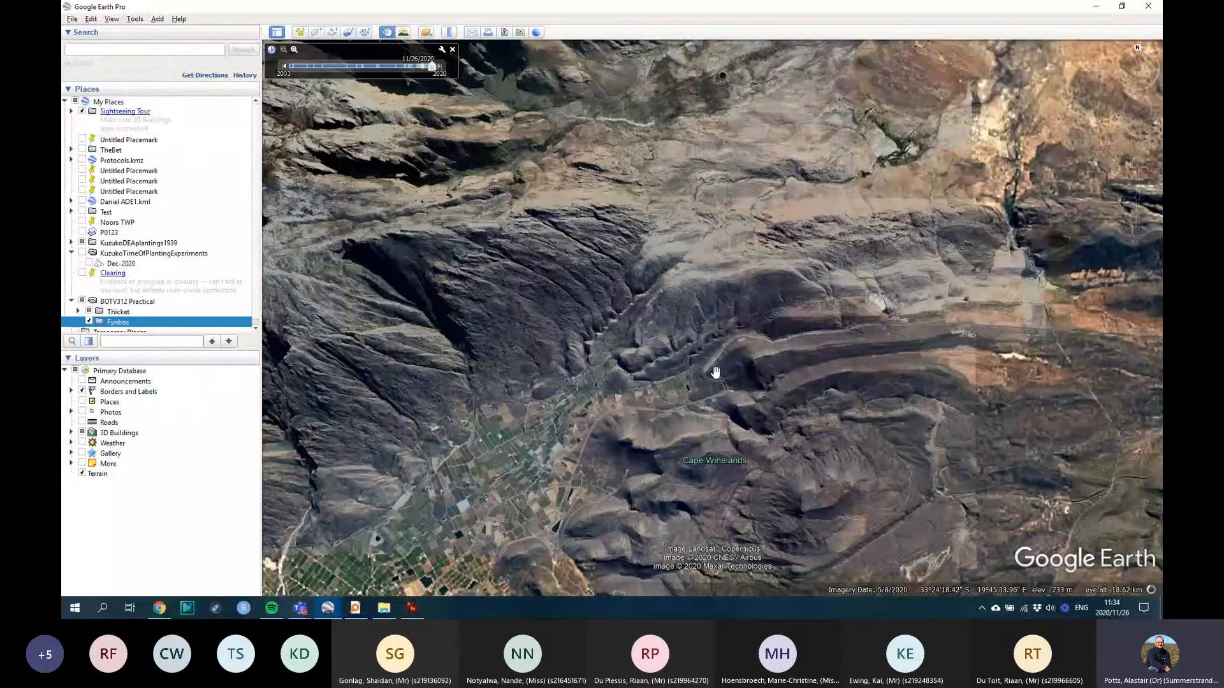
scroll(716, 373, "down", 3)
left_click_drag(716, 373, 620, 376)
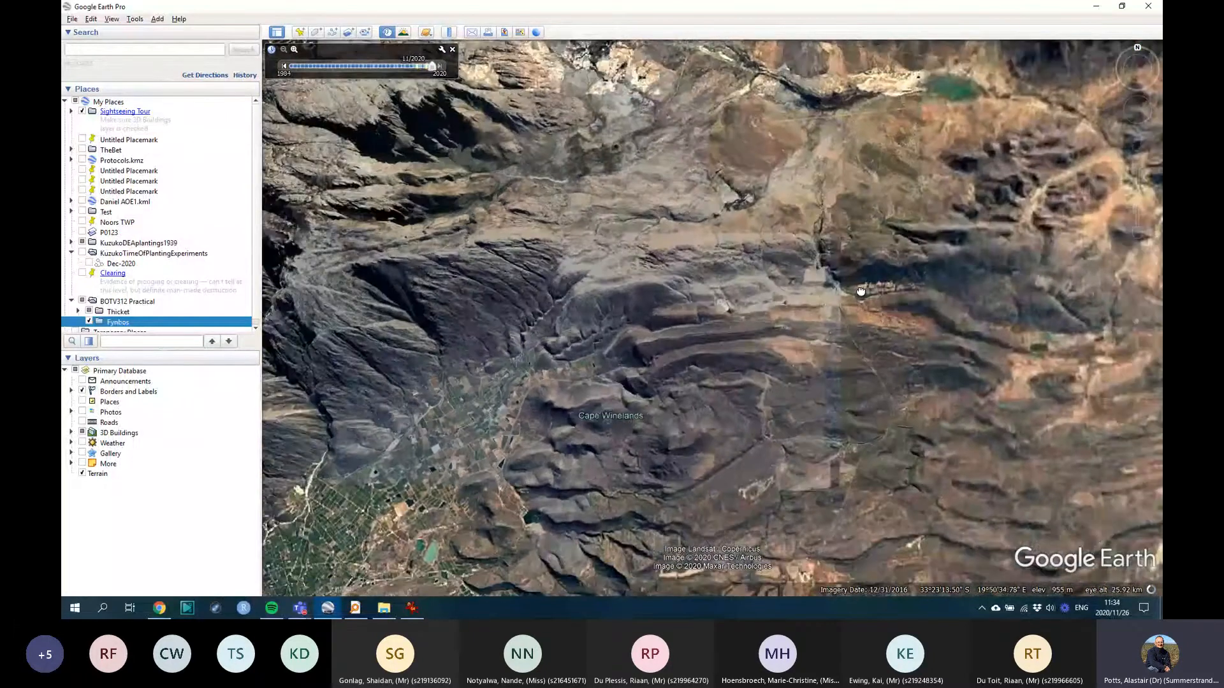
scroll(861, 291, "down", 3)
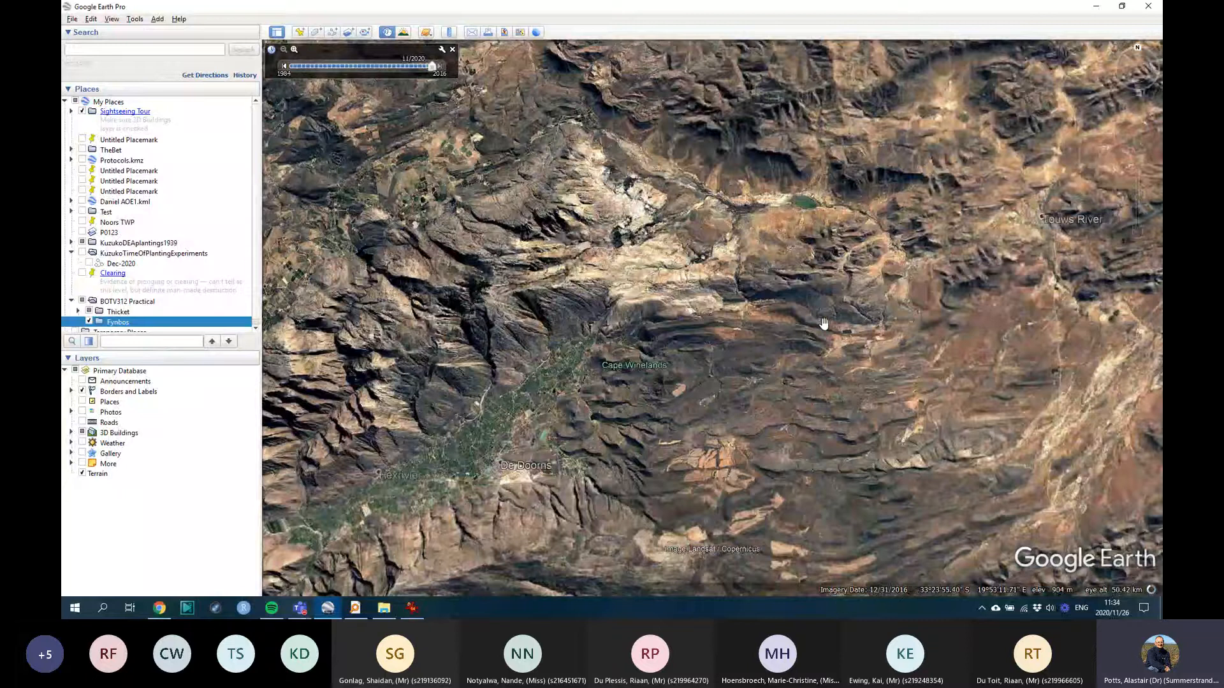
scroll(824, 323, "down", 3)
left_click_drag(918, 319, 749, 291)
scroll(750, 292, "down", 5)
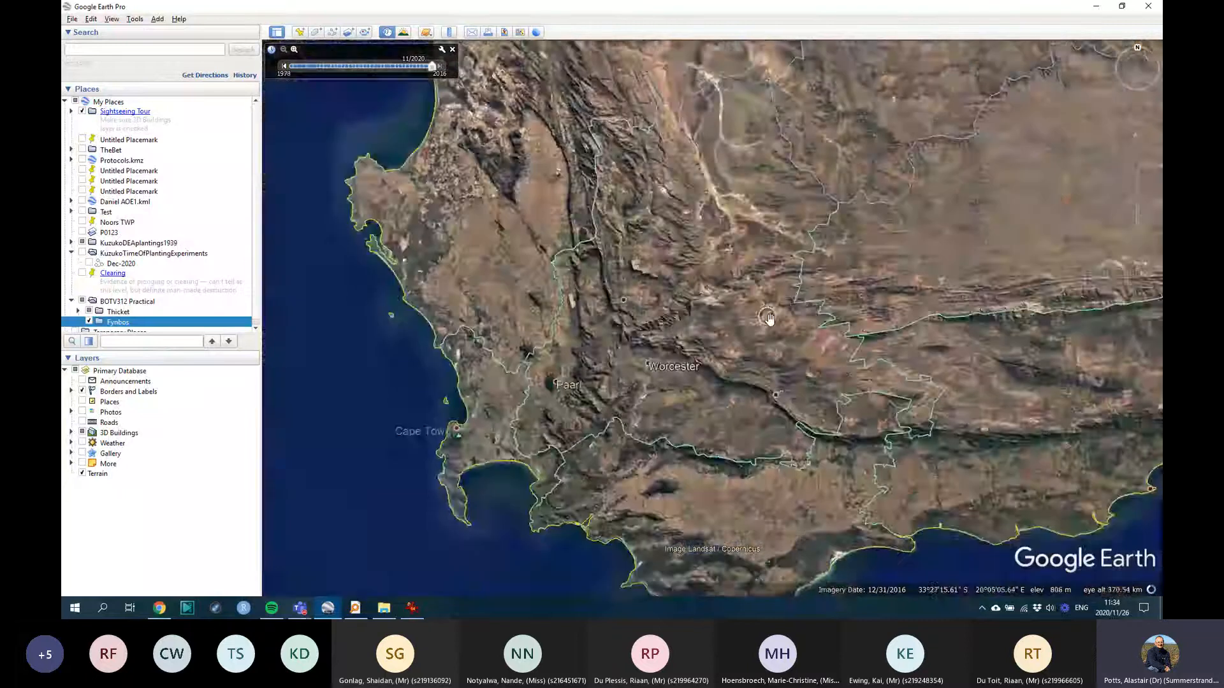
scroll(770, 318, "down", 1)
left_click_drag(1109, 331, 850, 321)
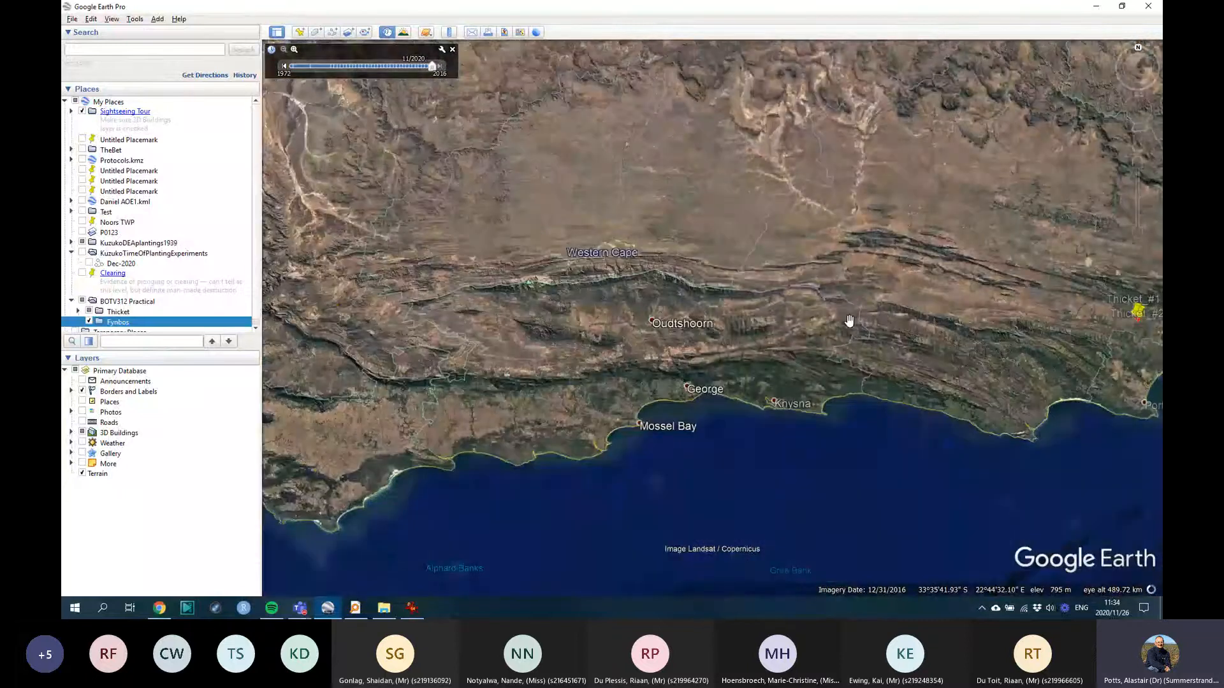
left_click_drag(1121, 287, 718, 289)
Step: Examine the mountain ridges north of Kirkwood and the Thicket placemarks up close
scroll(718, 289, "up", 3)
scroll(757, 299, "up", 3)
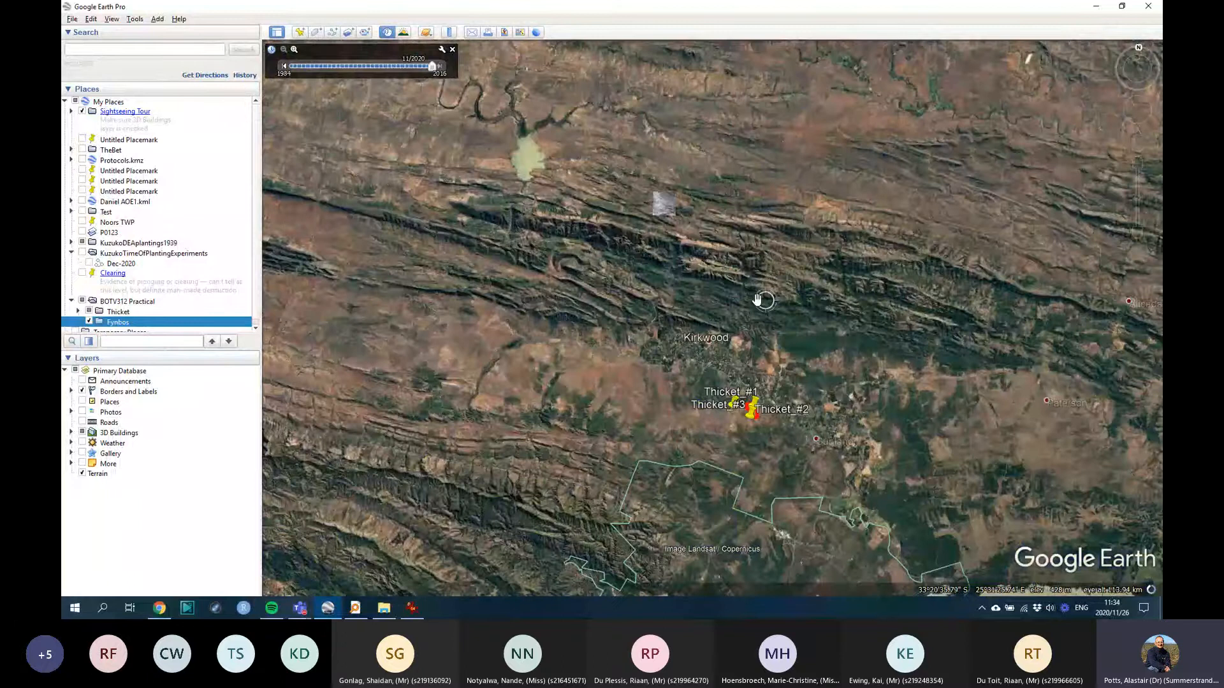
scroll(767, 236, "up", 3)
scroll(565, 233, "up", 3)
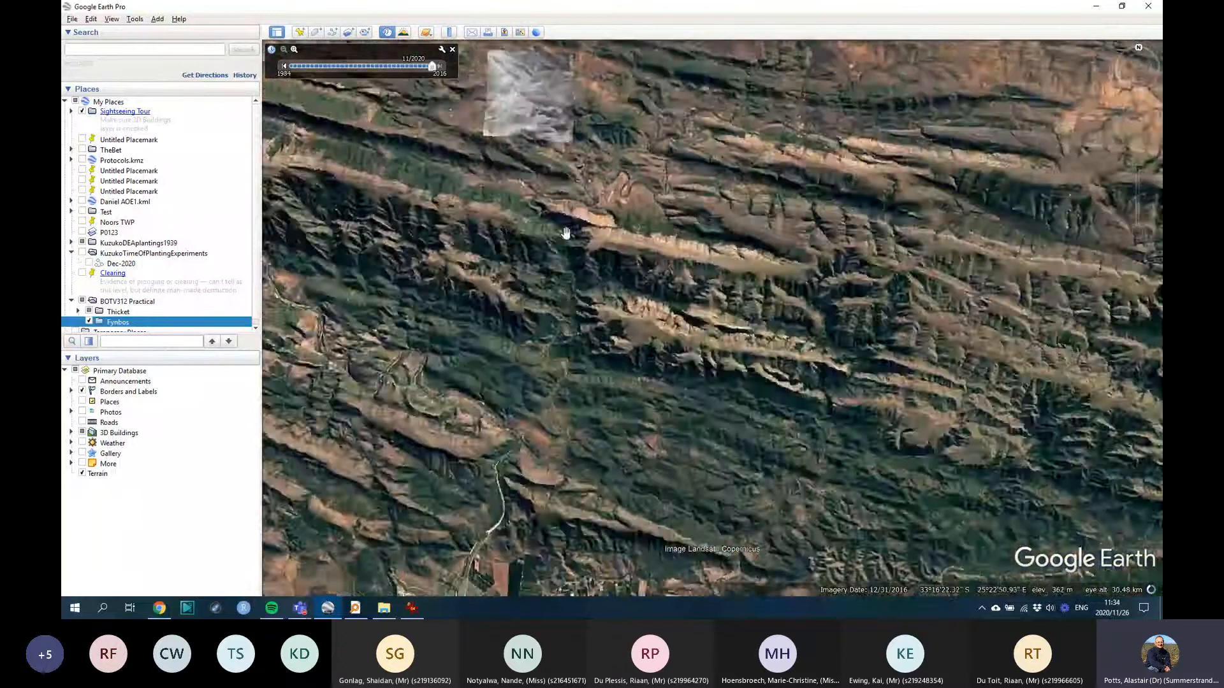
scroll(664, 238, "up", 5)
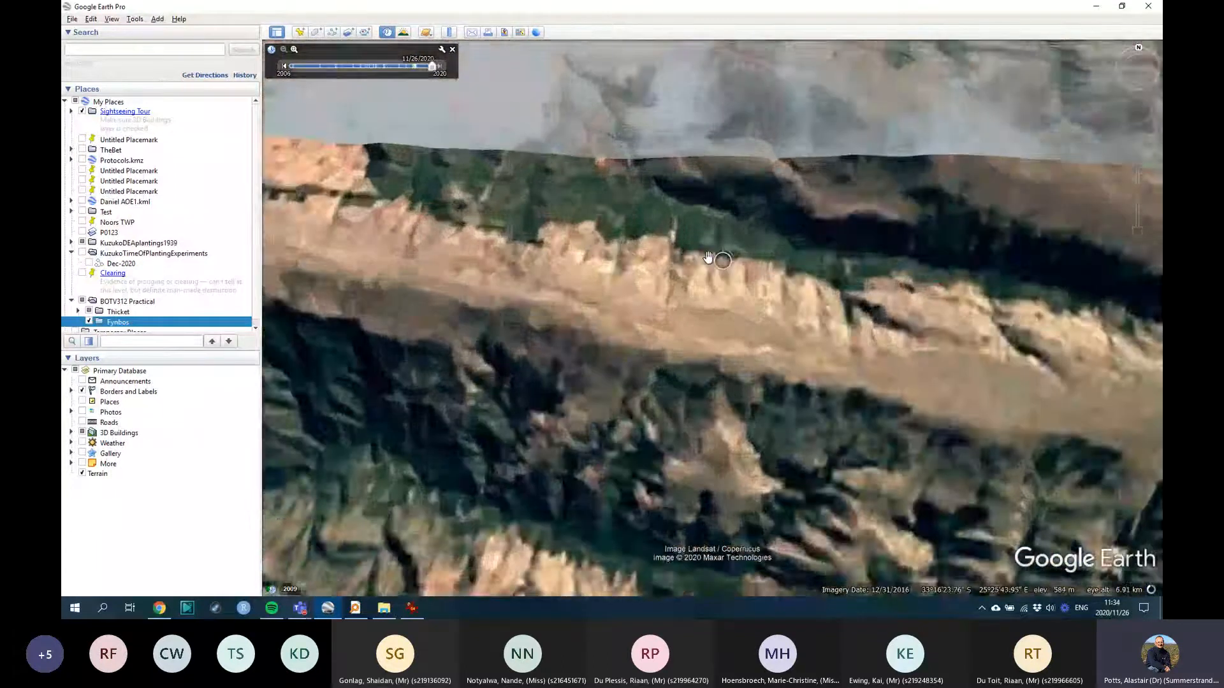
left_click_drag(708, 258, 372, 301)
scroll(601, 274, "up", 4)
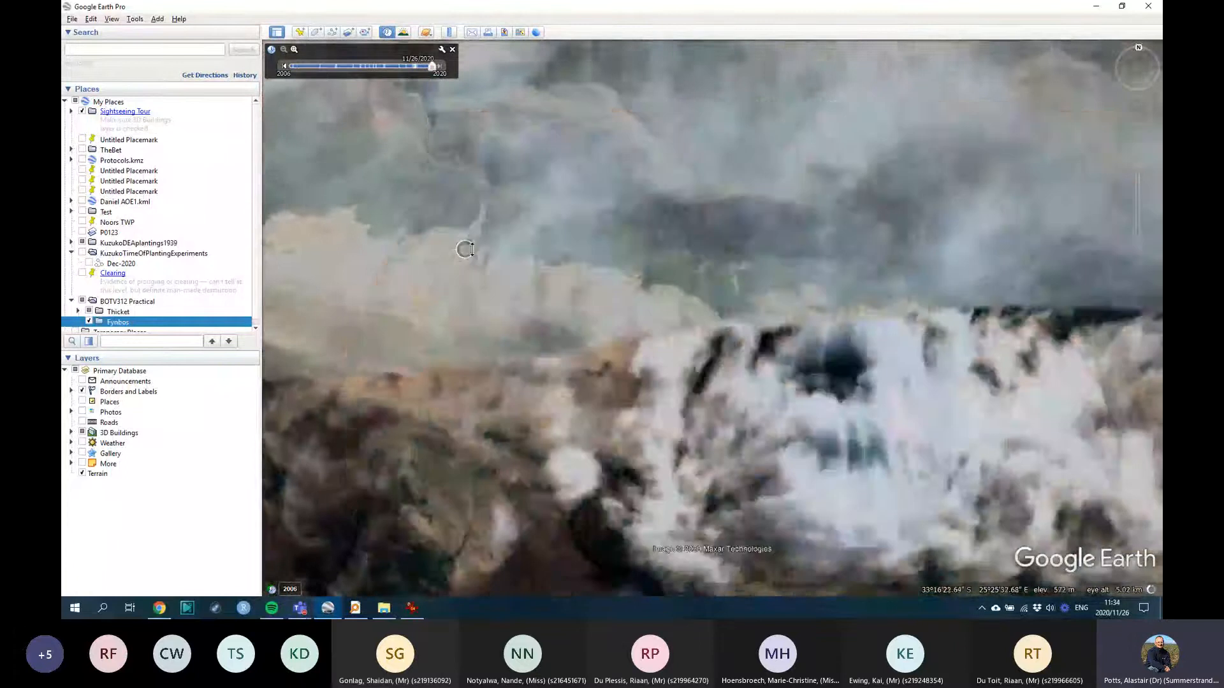
Step: Rotate and tilt the terrain north of Kirkwood to look along its mountain ridges and valley in perspective
mouse_move(471, 249)
middle_mouse_down()
mouse_move(615, 220)
mouse_move(273, 172)
middle_mouse_up()
middle_click_drag(507, 209, 403, 106)
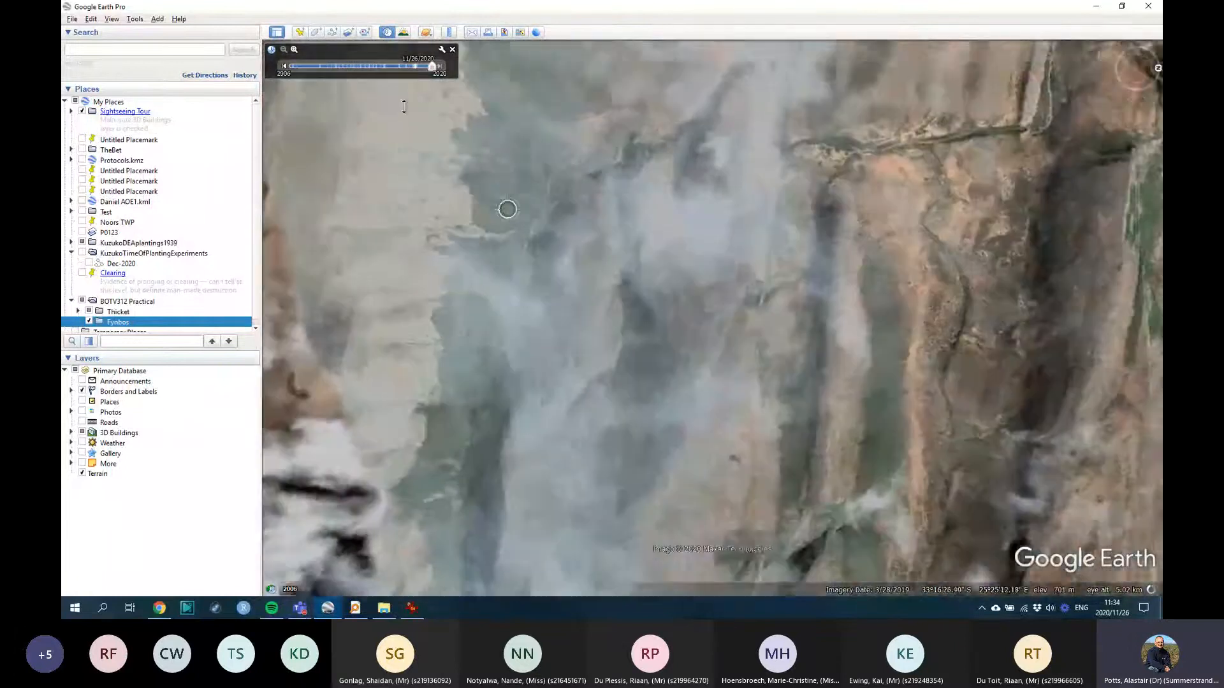
left_click_drag(482, 174, 510, 319, "ctrl")
middle_click_drag(642, 223, 642, 236)
scroll(655, 169, "up", 3)
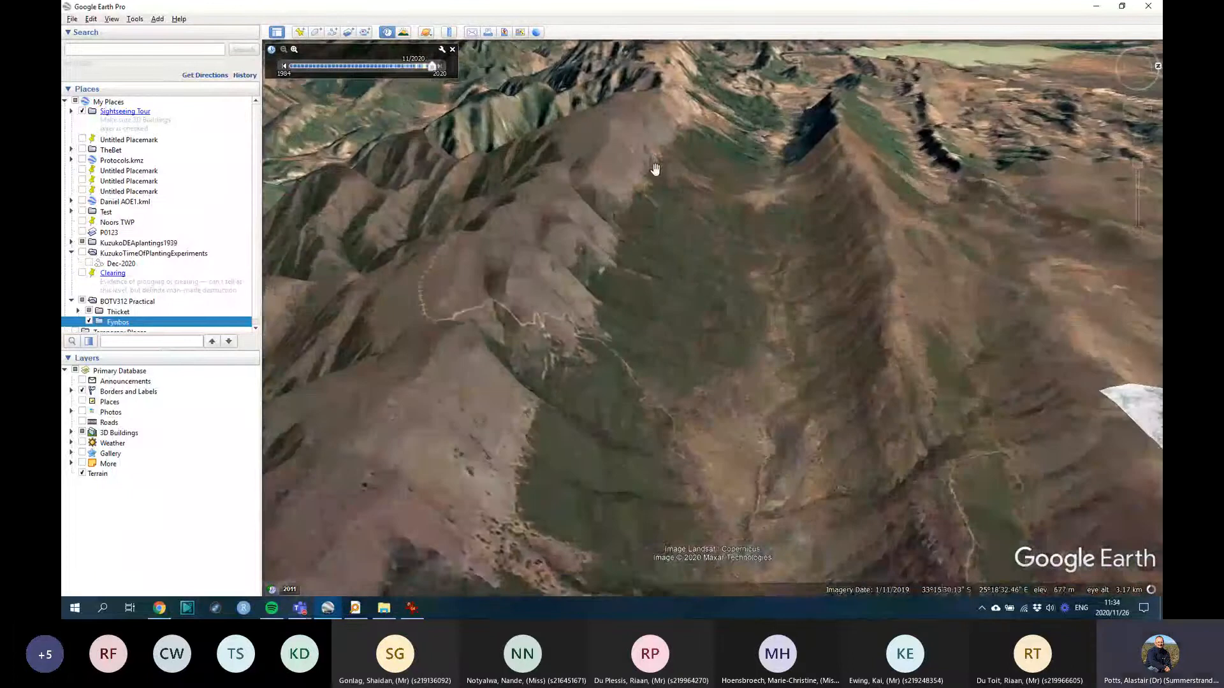
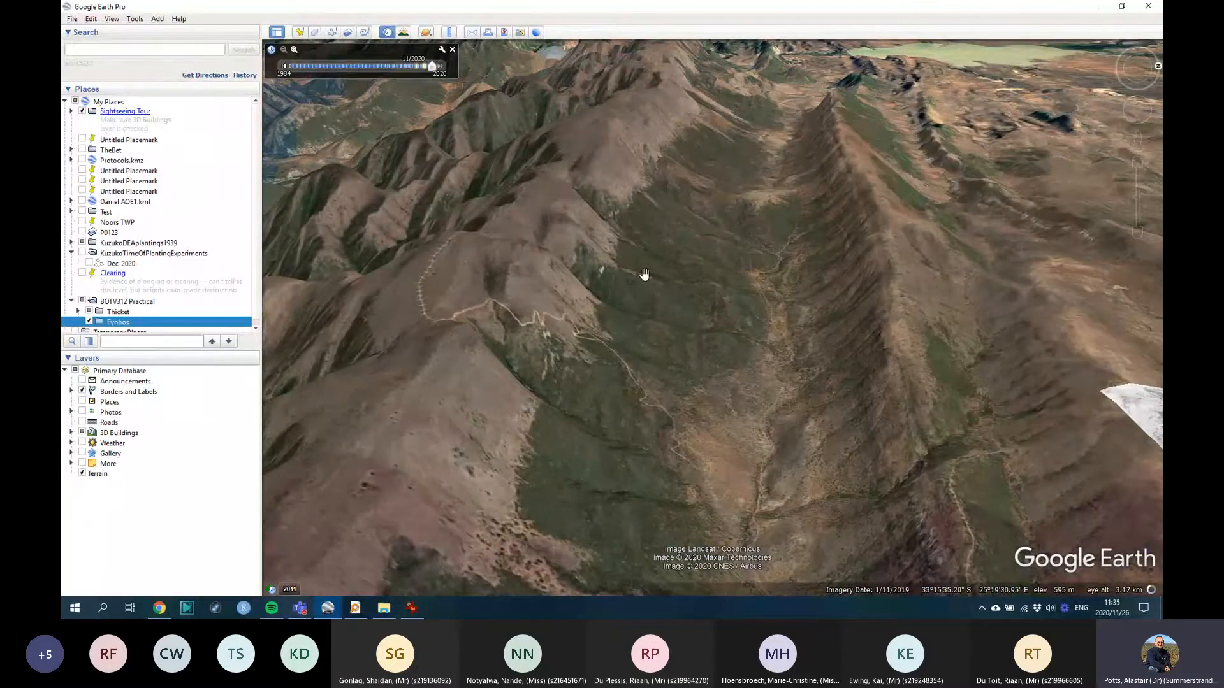
Step: Return the tilted Kirkwood mountain view to north-up and zoom out until all of South Africa is in view
middle_click_drag(644, 274, 647, 282)
scroll(681, 322, "down", 4)
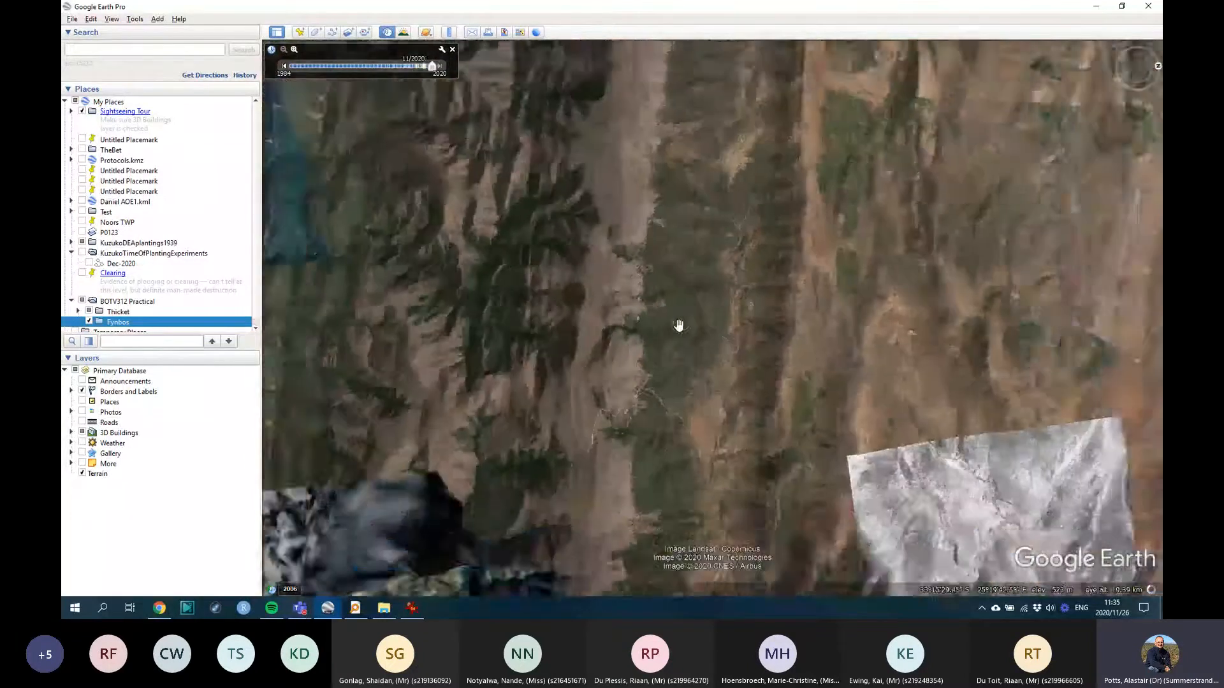
key("r")
scroll(678, 325, "down", 2)
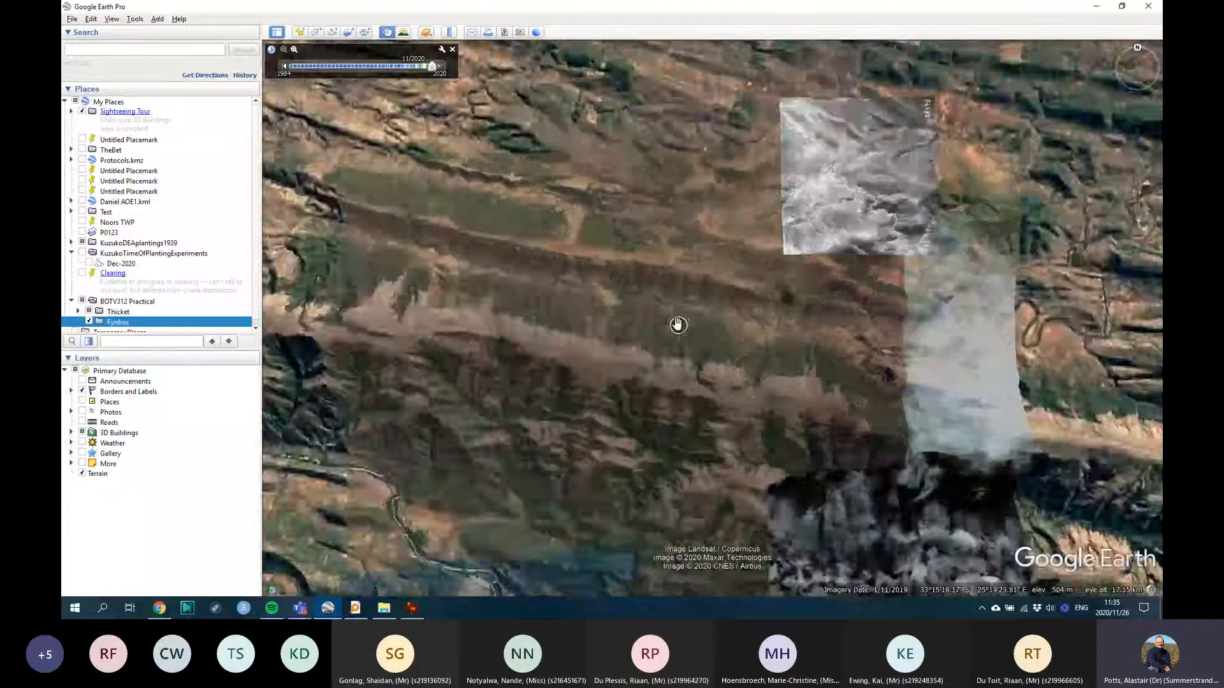
scroll(677, 325, "down", 3)
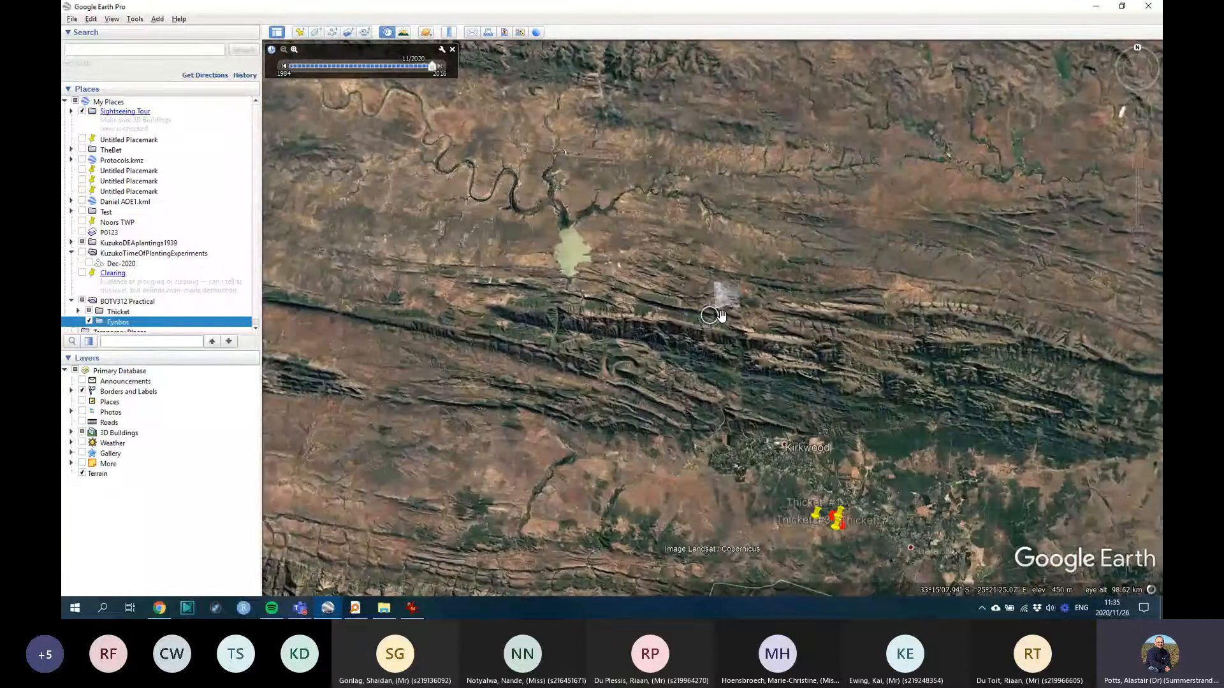
scroll(720, 315, "down", 5)
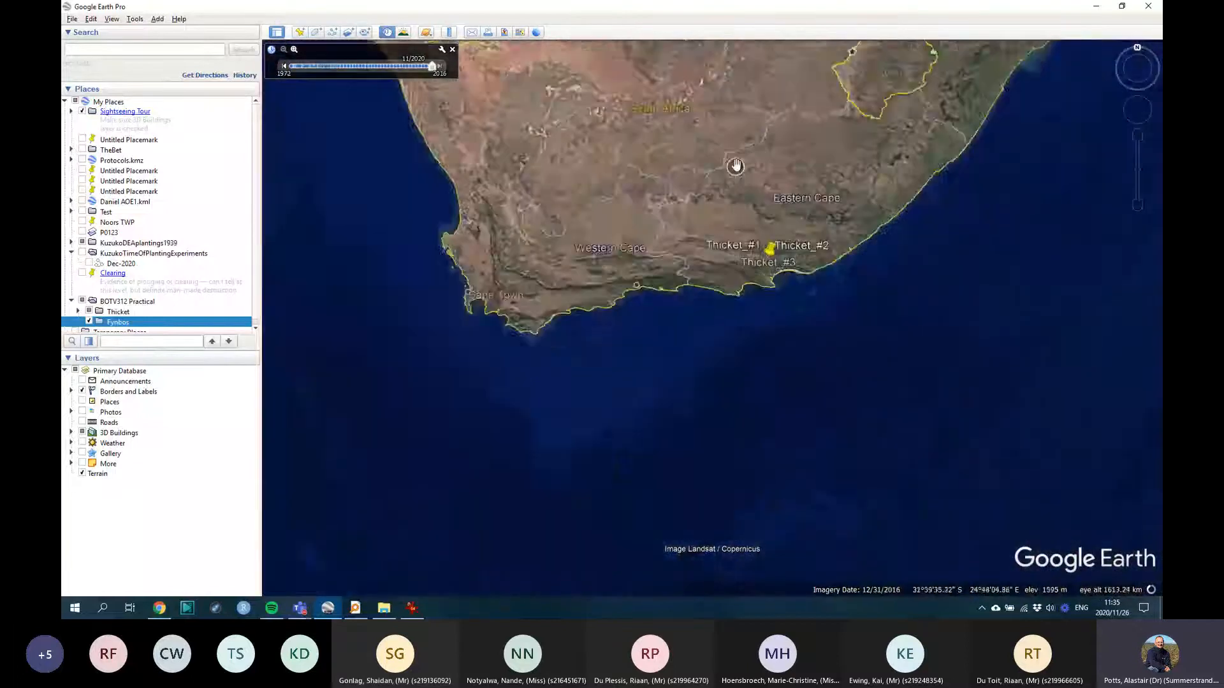
scroll(736, 166, "down", 2)
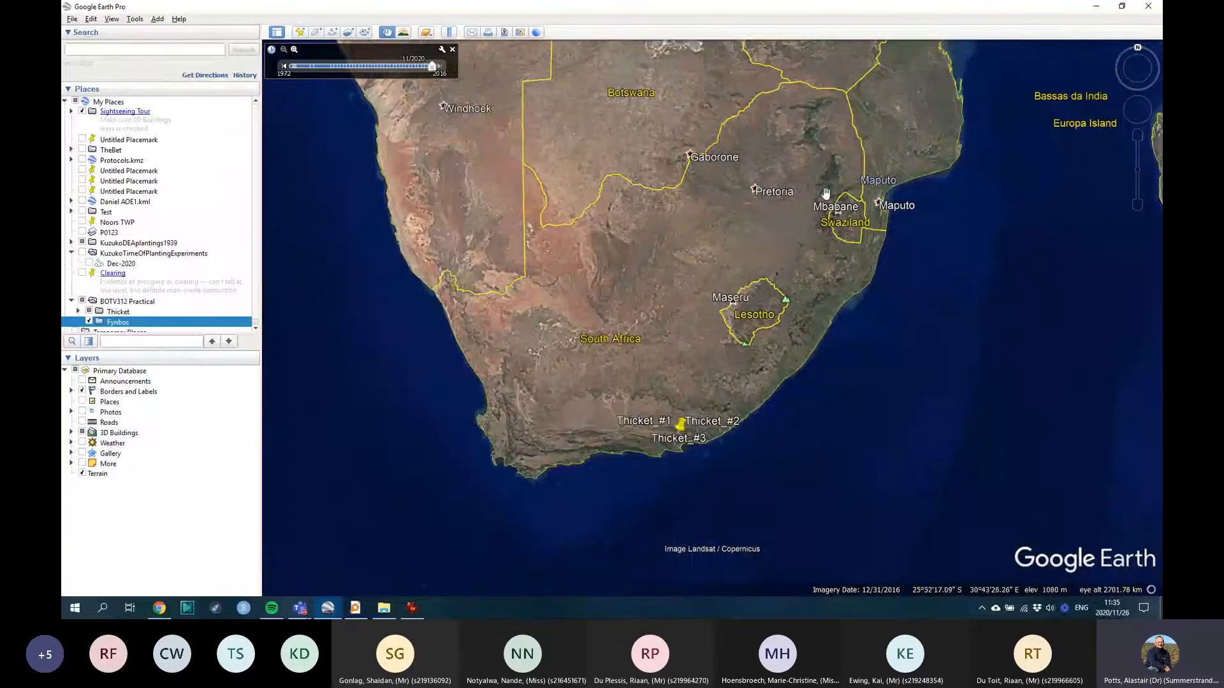
Step: Travel to Mpumalanga and examine the dark plantation blocks along the road south of Bambi
scroll(827, 192, "up", 3)
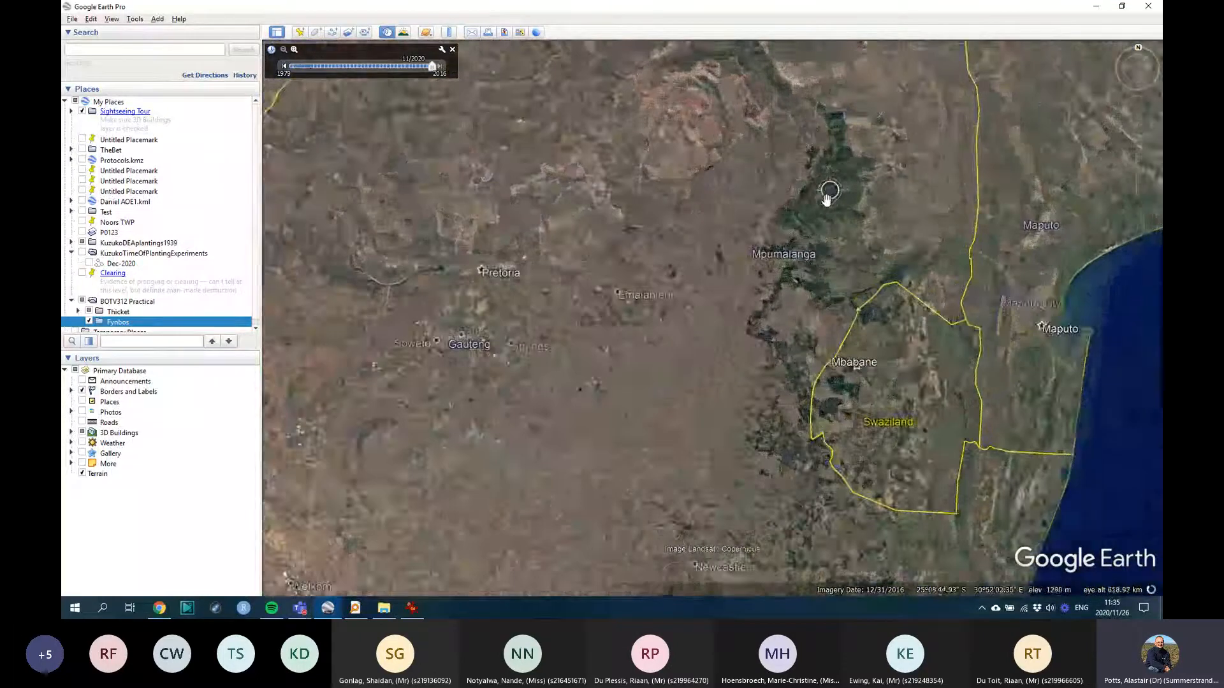
scroll(777, 239, "up", 3)
scroll(777, 239, "up", 2)
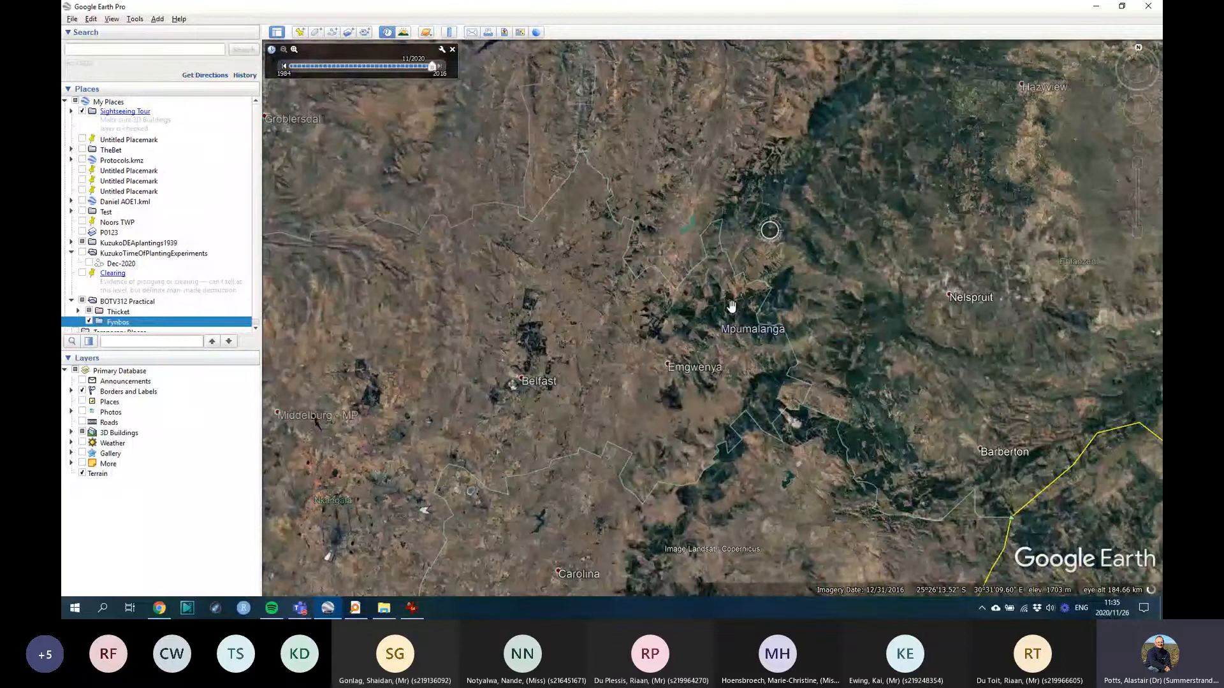
scroll(731, 307, "up", 3)
scroll(609, 311, "up", 2)
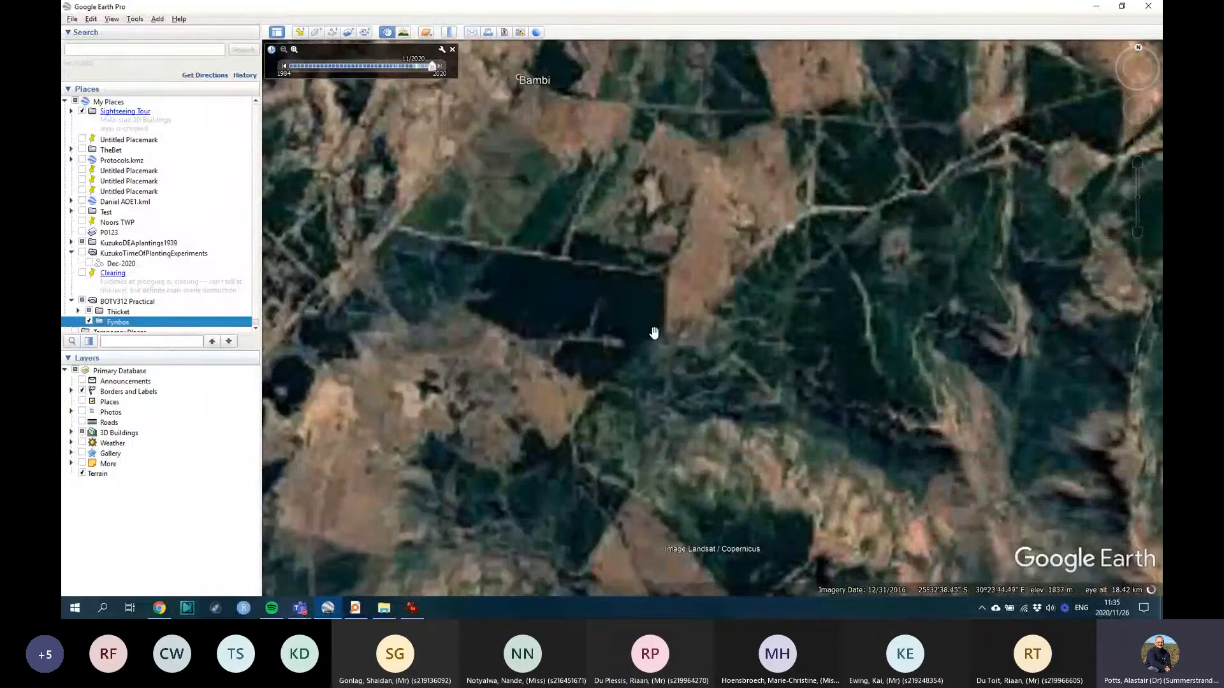
left_click_drag(588, 310, 658, 291)
scroll(669, 317, "up", 1)
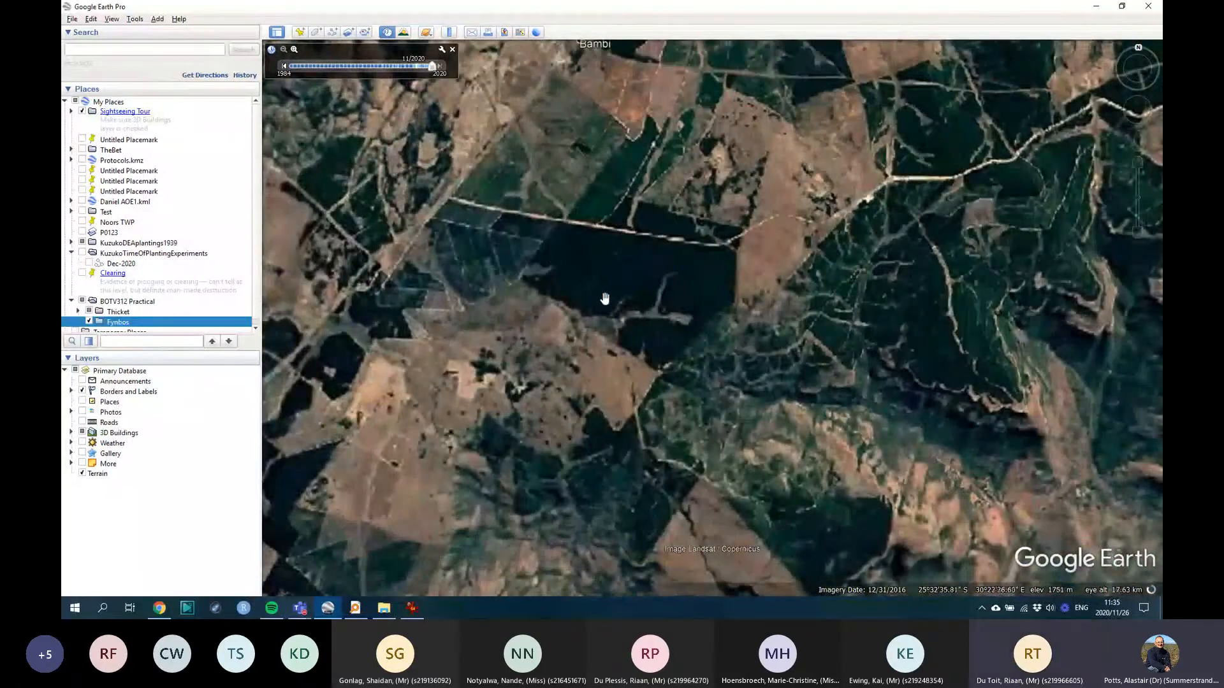
left_click_drag(557, 262, 591, 290)
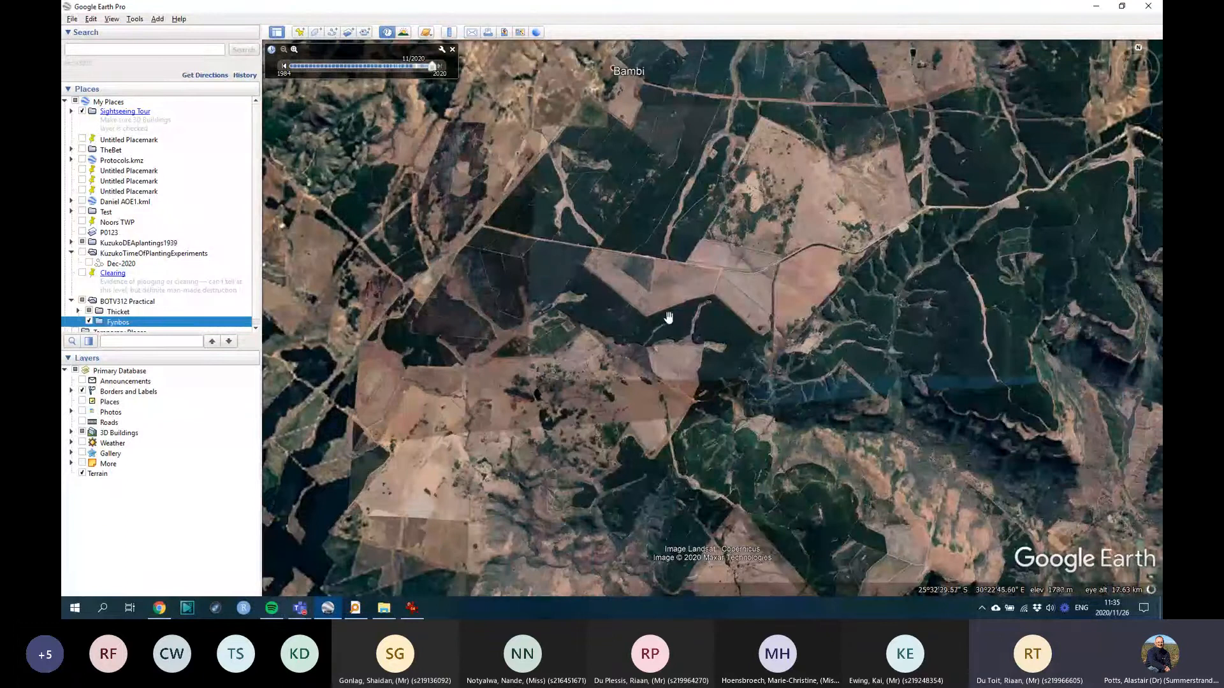
Step: Step the historical imagery south of Bambi back to 6/21/2018 and forward again to 2020
left_click(282, 67)
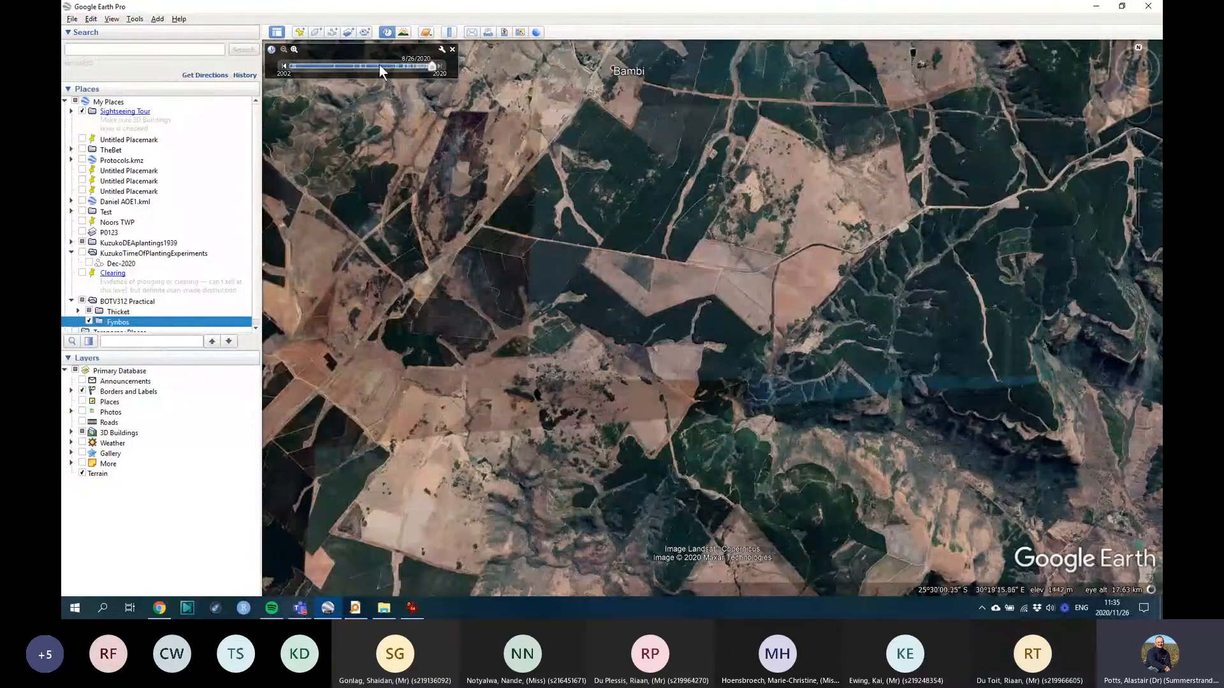
left_click_drag(428, 67, 419, 68)
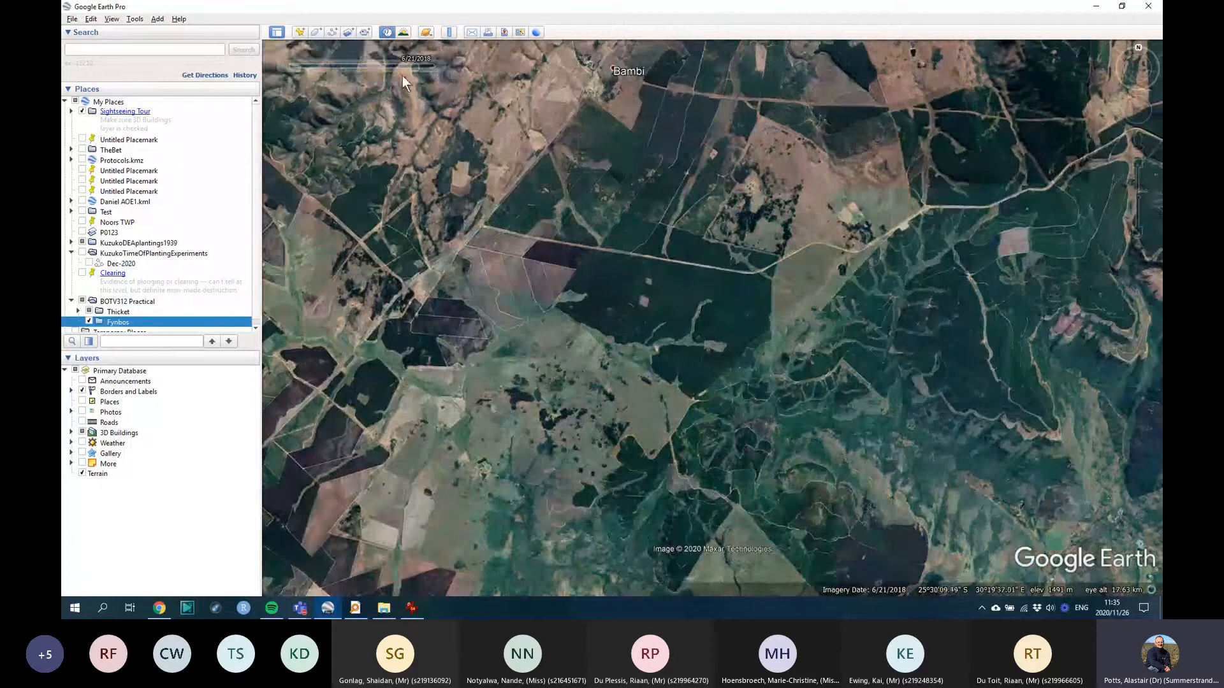
left_click_drag(428, 66, 431, 66)
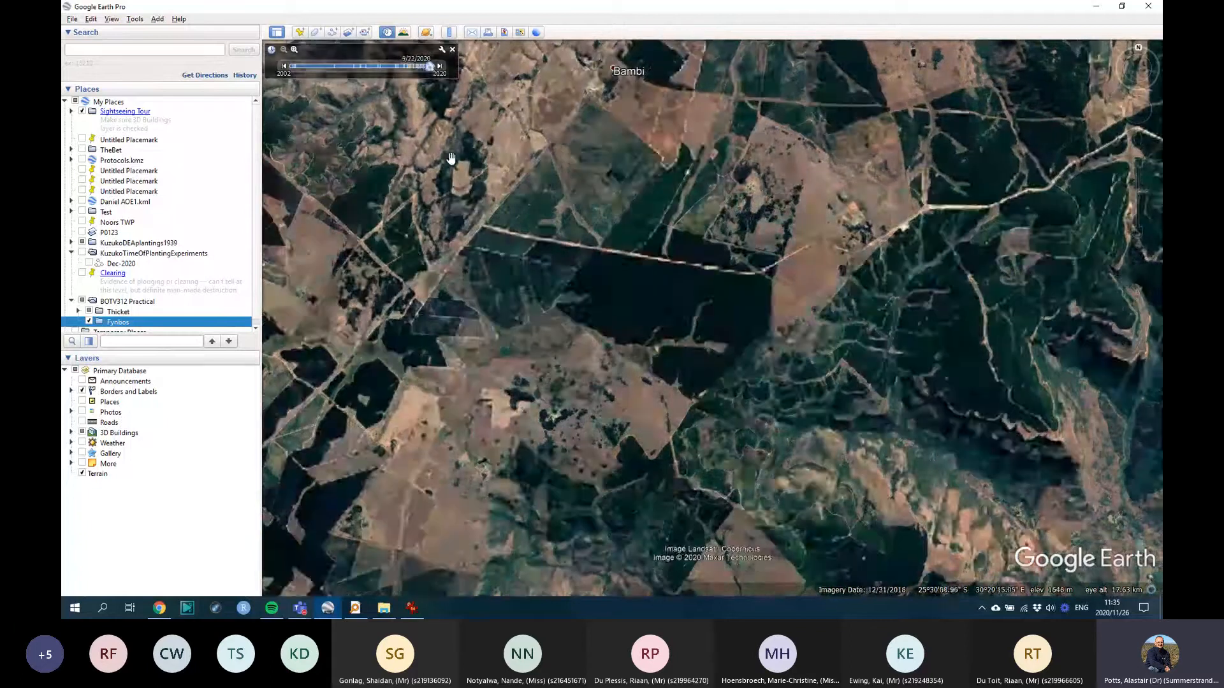
Step: Examine the cleared plantation blocks beside the road south of Bambi in the 5/22/2020 imagery
scroll(644, 274, "up", 3)
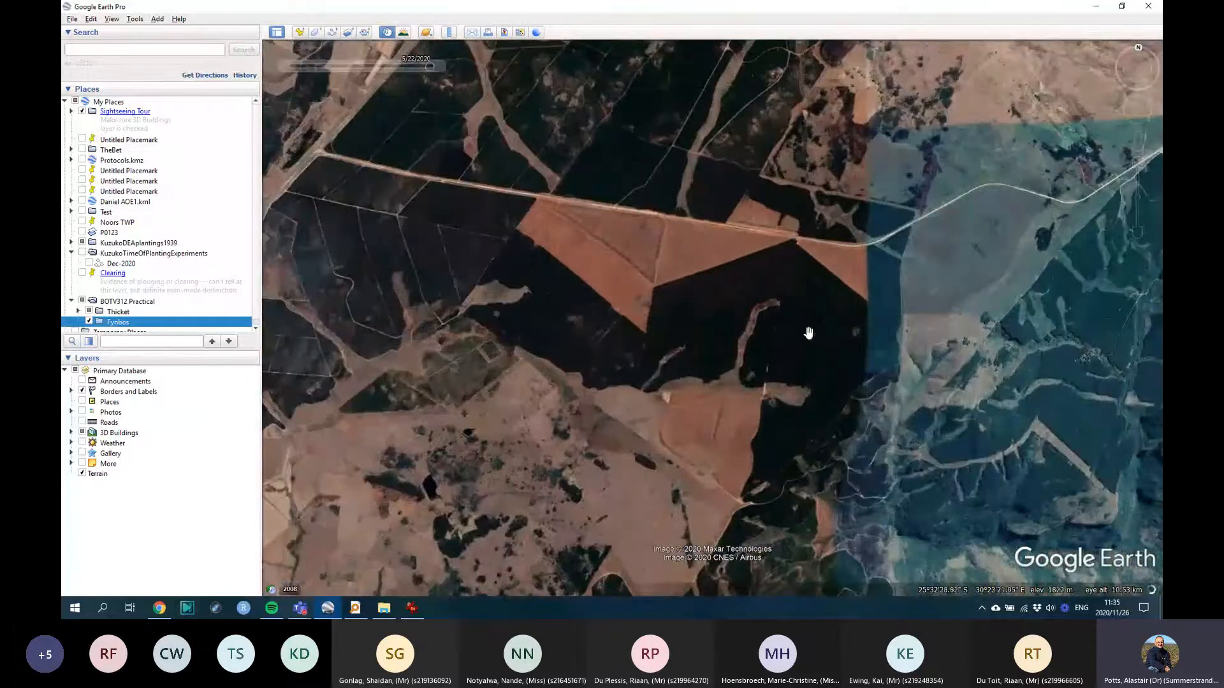
scroll(806, 400, "down", 2)
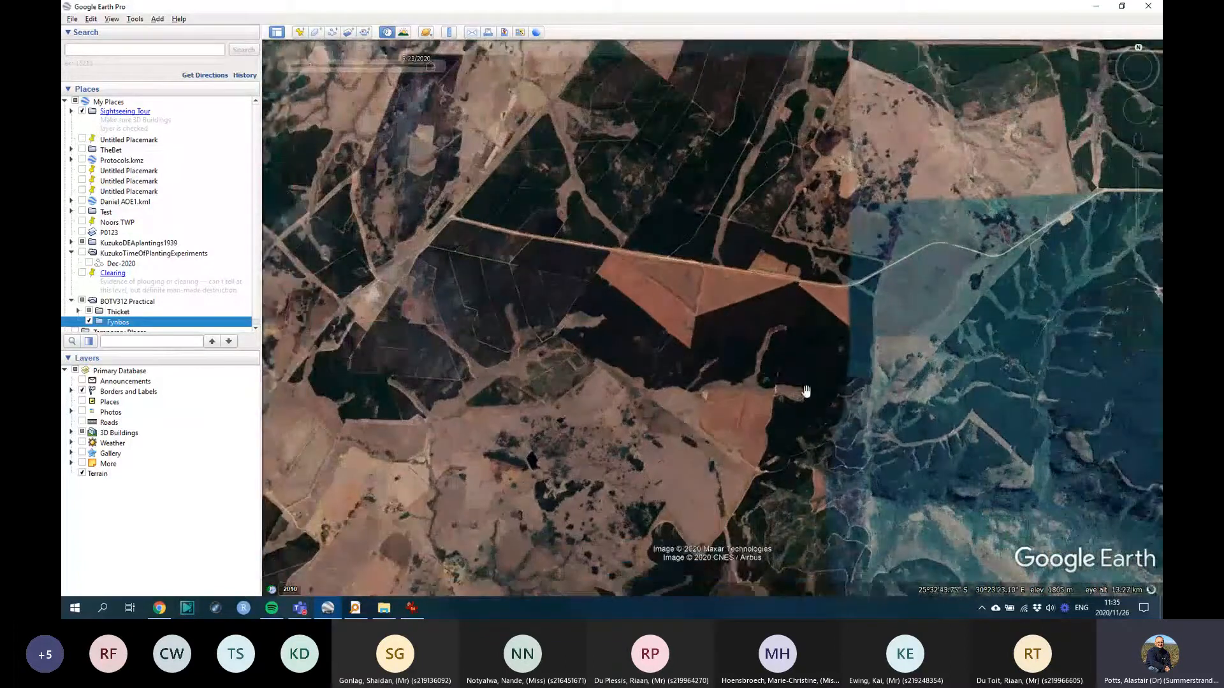
scroll(734, 338, "up", 2)
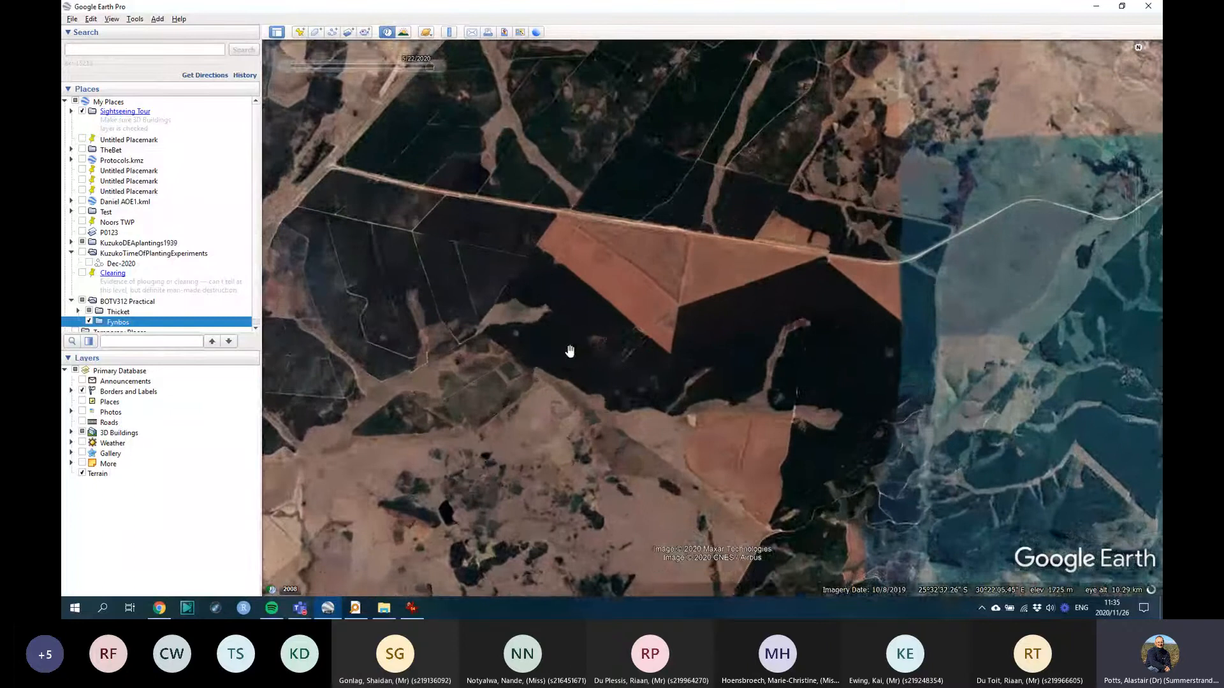
scroll(572, 350, "up", 2)
scroll(745, 324, "down", 2)
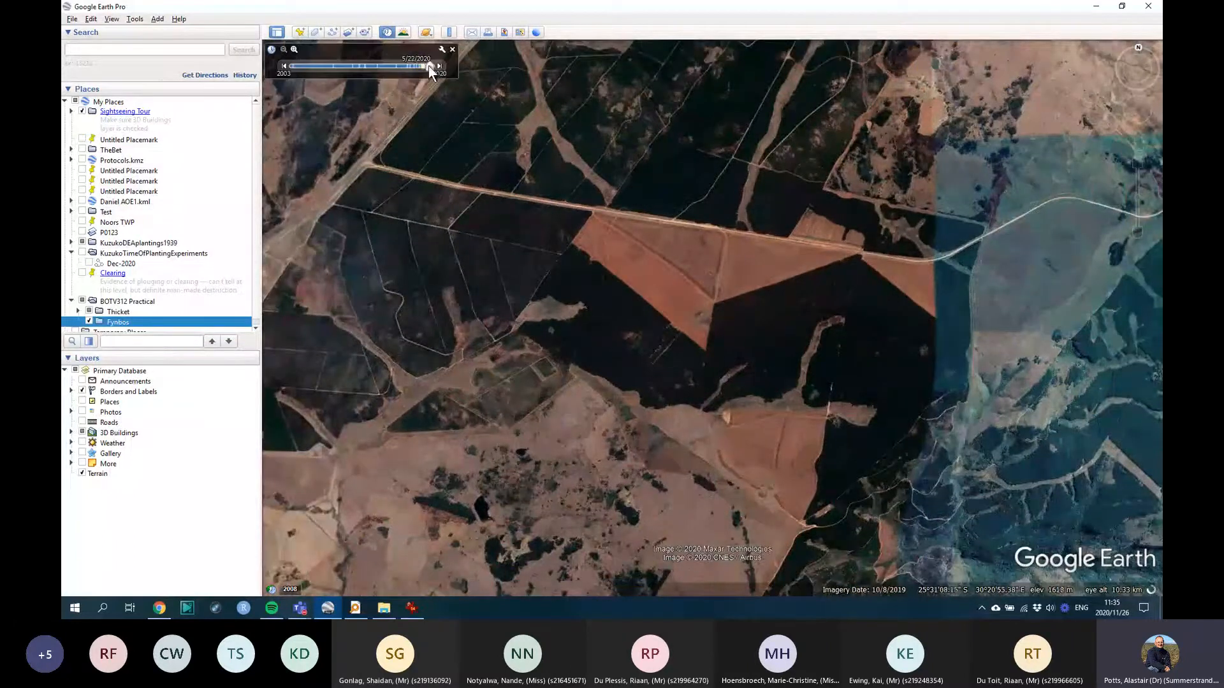
Step: Set the historical imagery to 2/19/2019 and inspect the same plantation blocks south of Bambi
left_click_drag(425, 69, 420, 69)
scroll(879, 270, "down", 2)
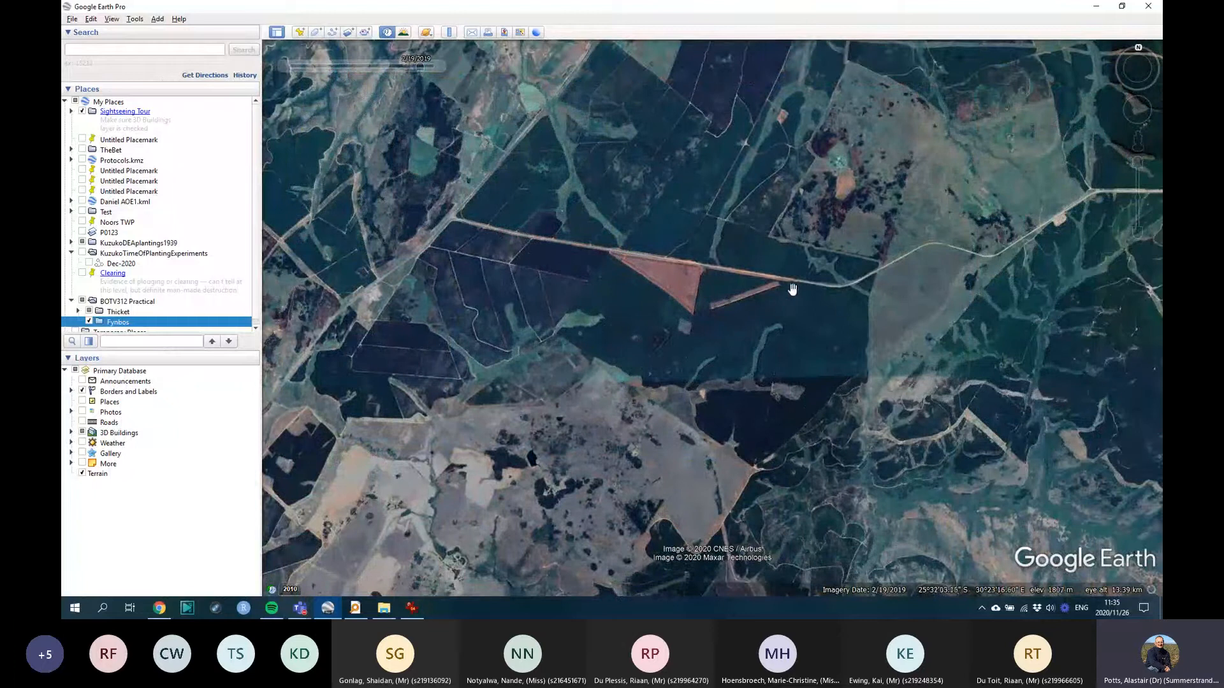
left_click_drag(681, 297, 733, 294)
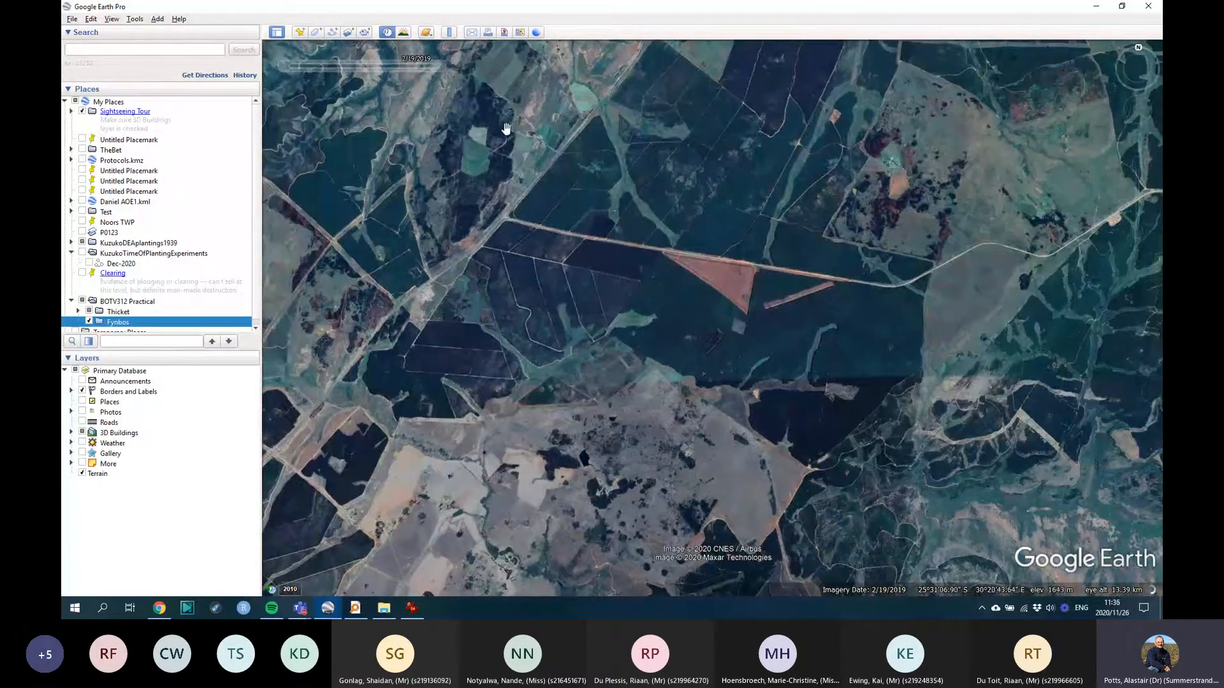
Step: Survey the extent of the plantations around Bambi and Emgwenya, widening the view to Mpumalanga and Swaziland
scroll(570, 227, "down", 3)
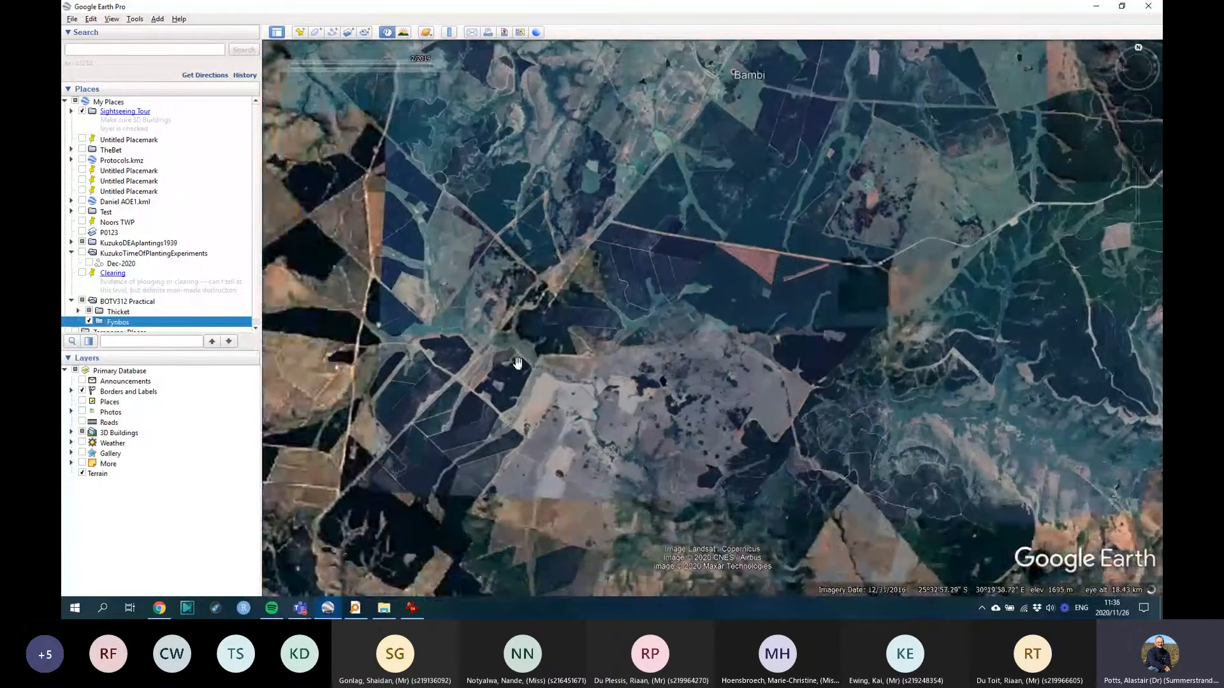
scroll(599, 319, "down", 2)
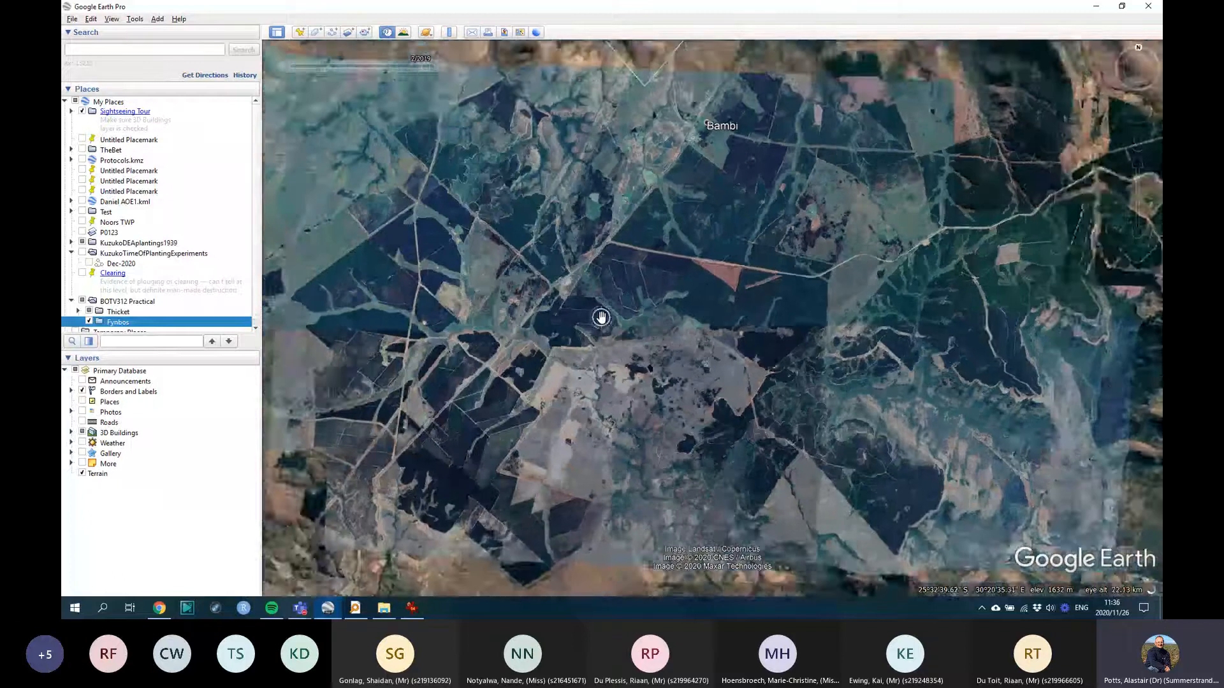
scroll(687, 324, "down", 3)
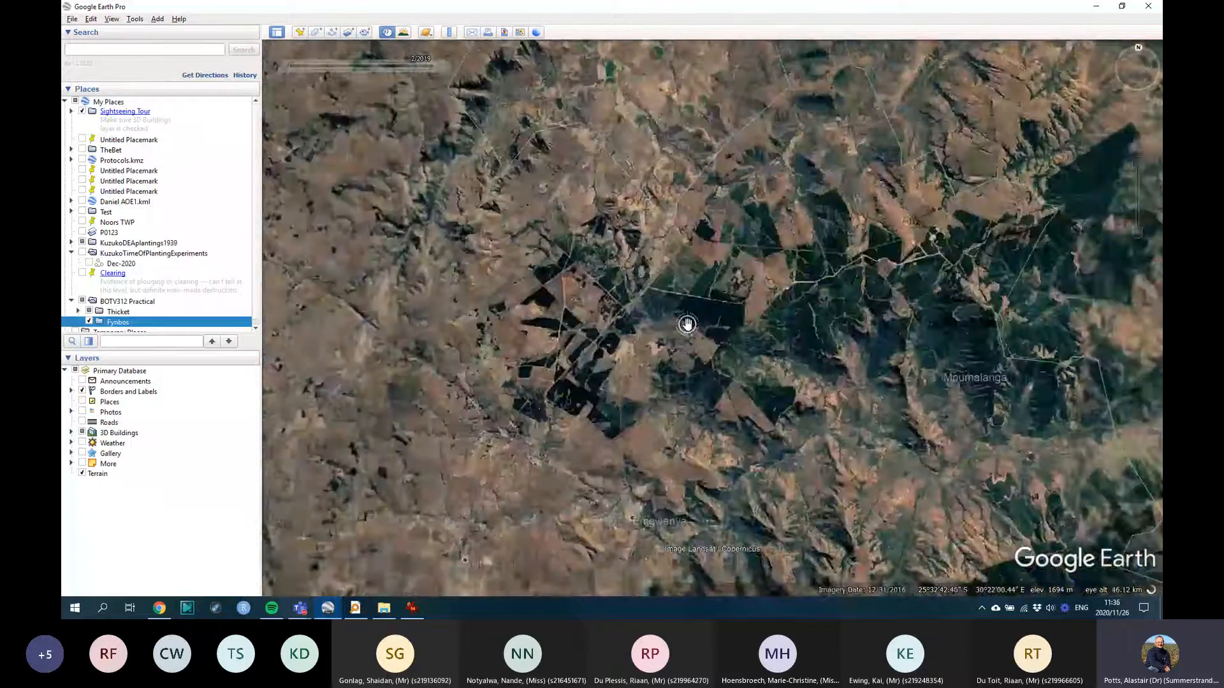
scroll(687, 325, "down", 3)
scroll(829, 355, "up", 2)
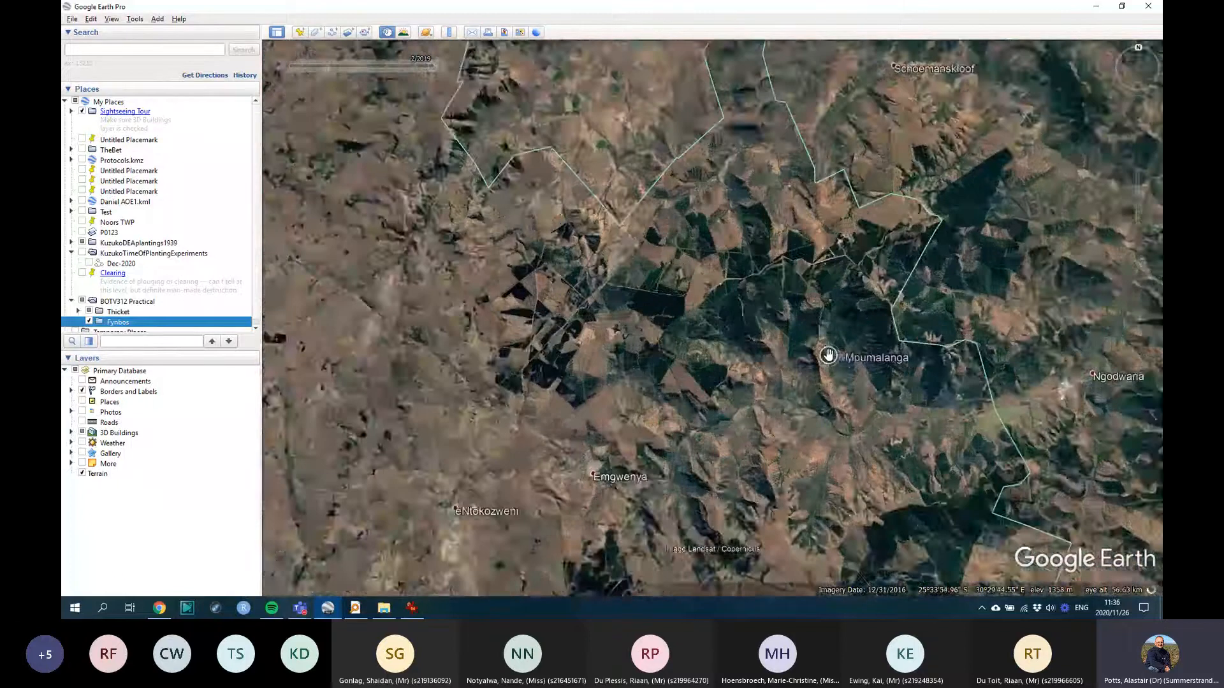
scroll(828, 355, "up", 2)
scroll(621, 310, "down", 2)
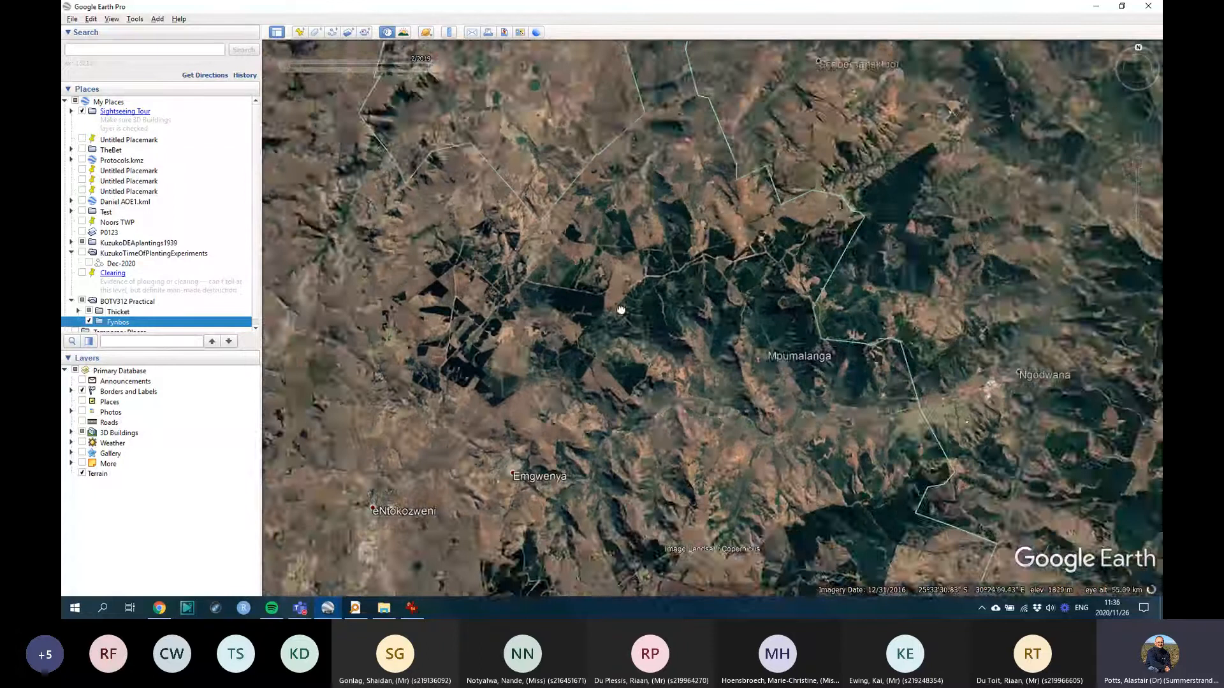
scroll(637, 308, "down", 3)
scroll(636, 308, "down", 5)
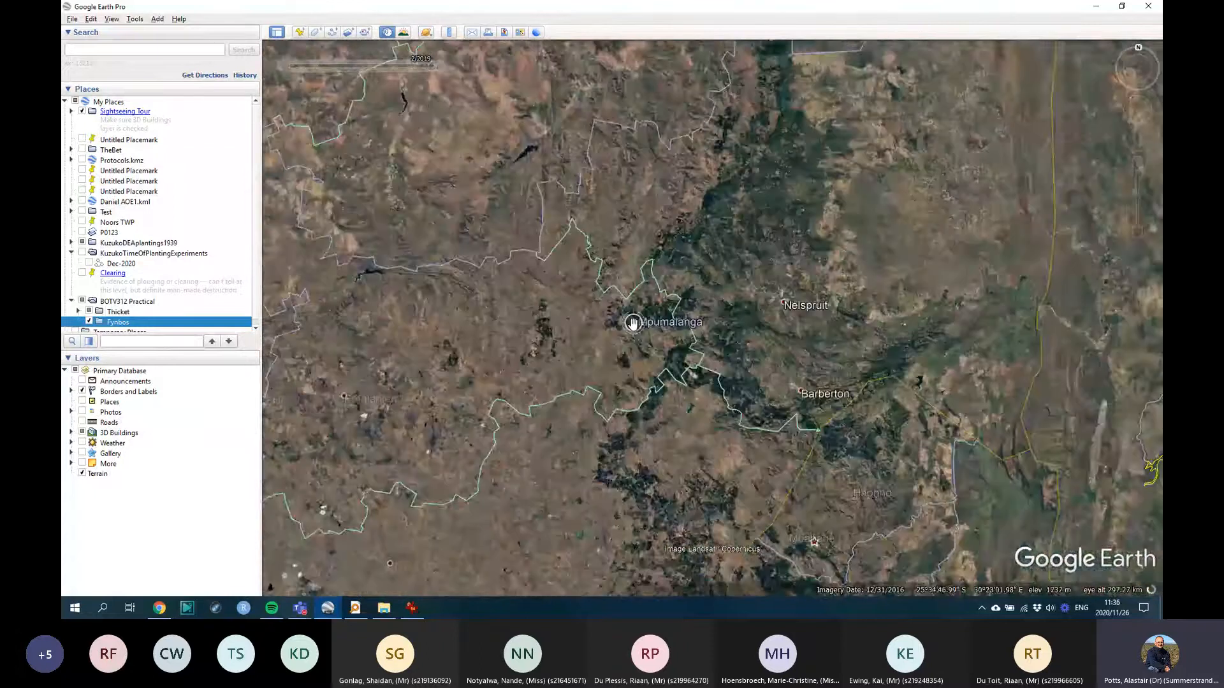
scroll(634, 324, "down", 4)
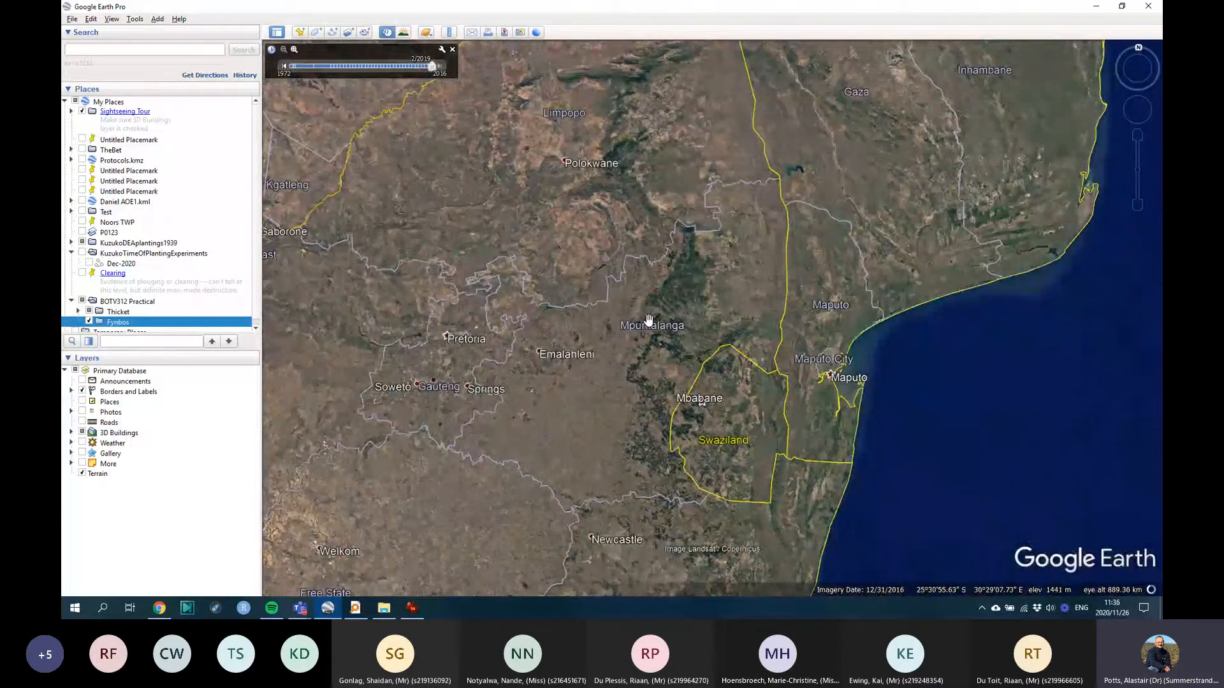
Step: Return to the plantations near Bambi and enter Street View on the R36 at the side-road junction southwest of the town
scroll(639, 319, "up", 5)
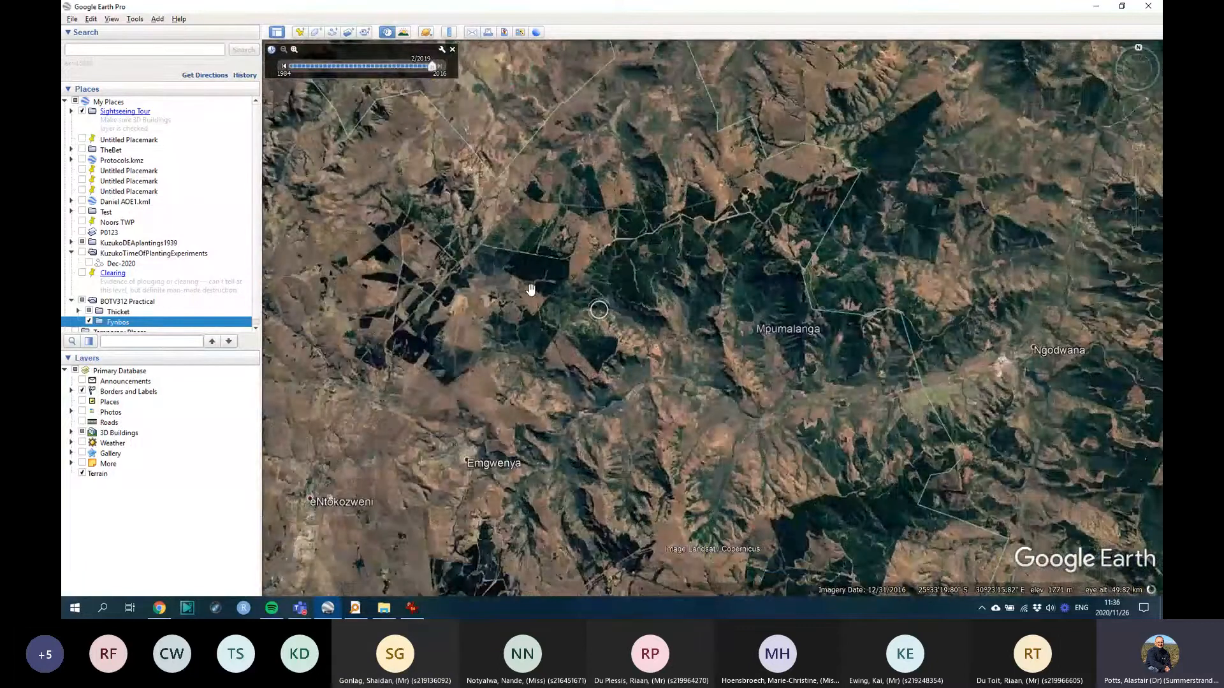
scroll(531, 290, "up", 3)
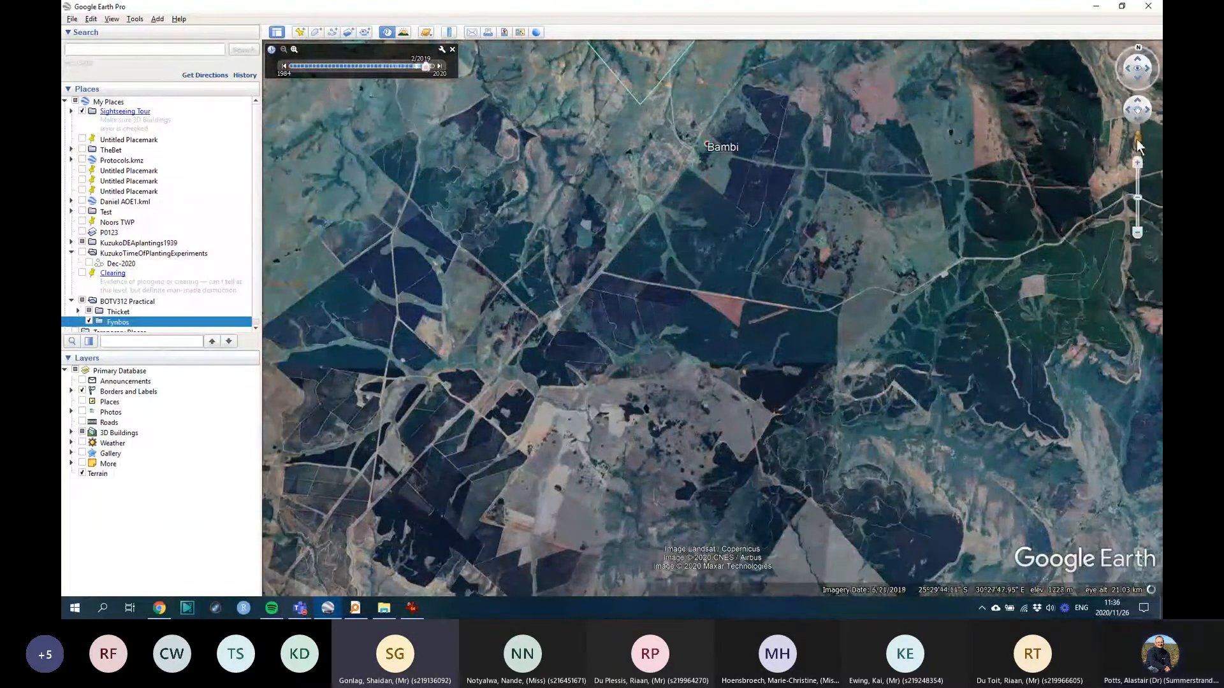
left_click_drag(1137, 145, 614, 256)
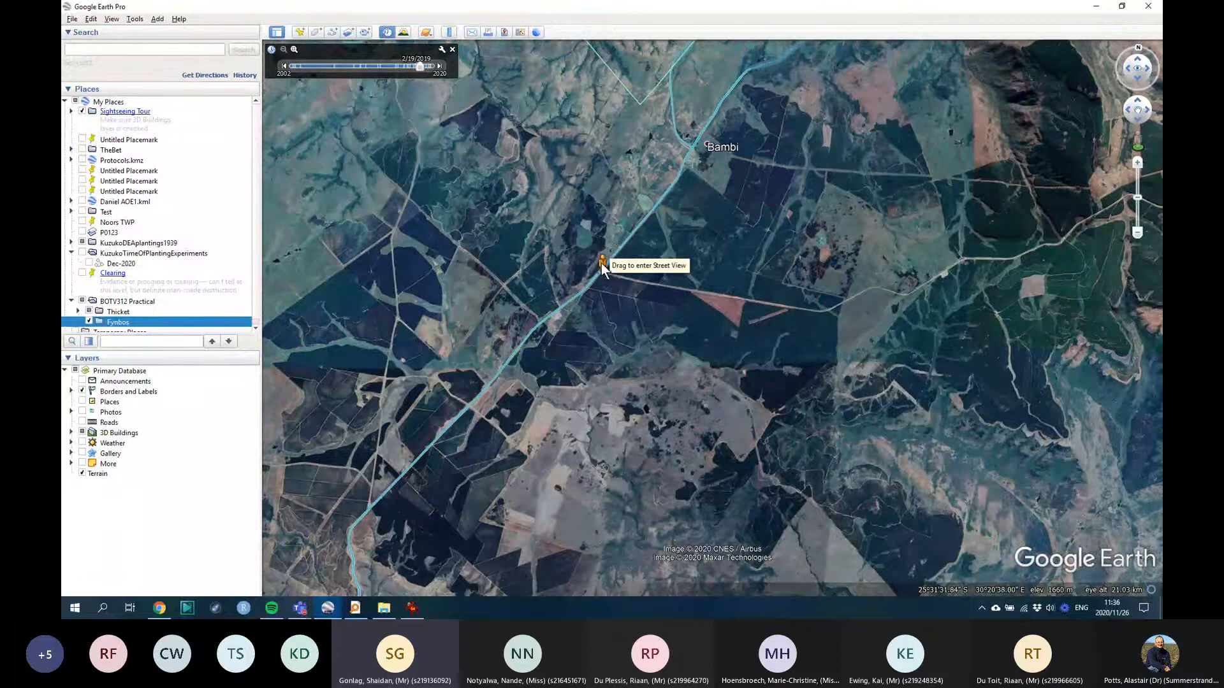
left_click_drag(602, 264, 602, 264)
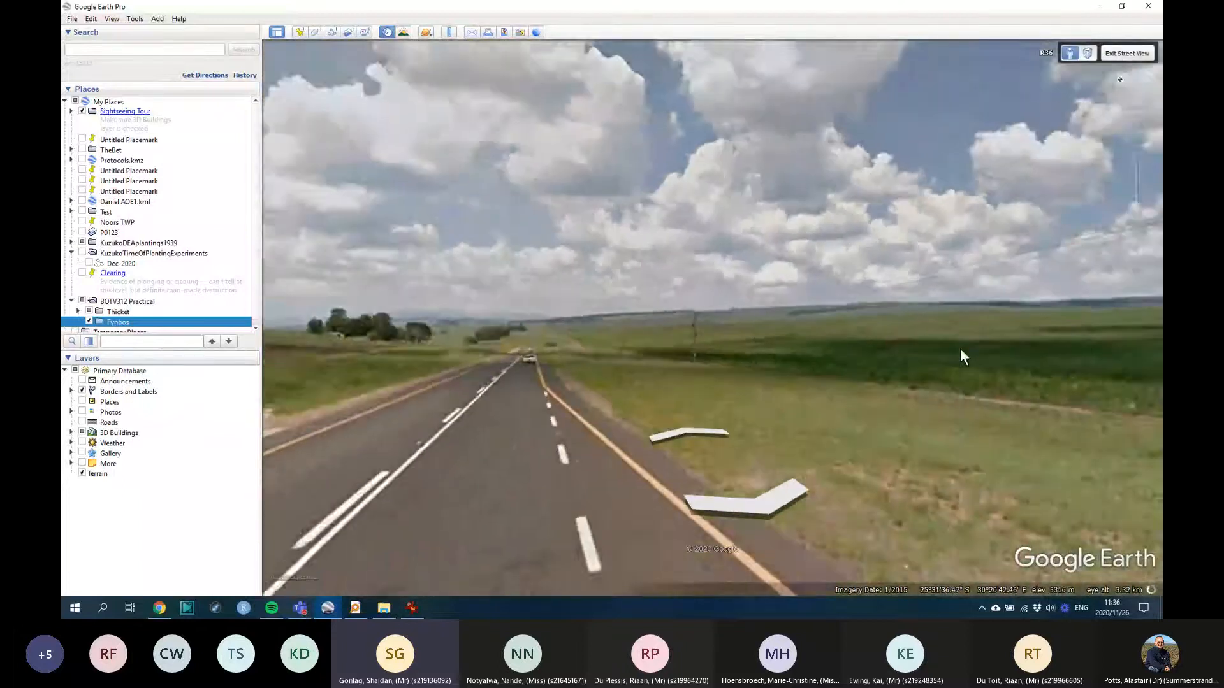
Step: Look around from the R36 in Street View at the roadside grassland and the plantation blocks behind it
left_click(960, 348)
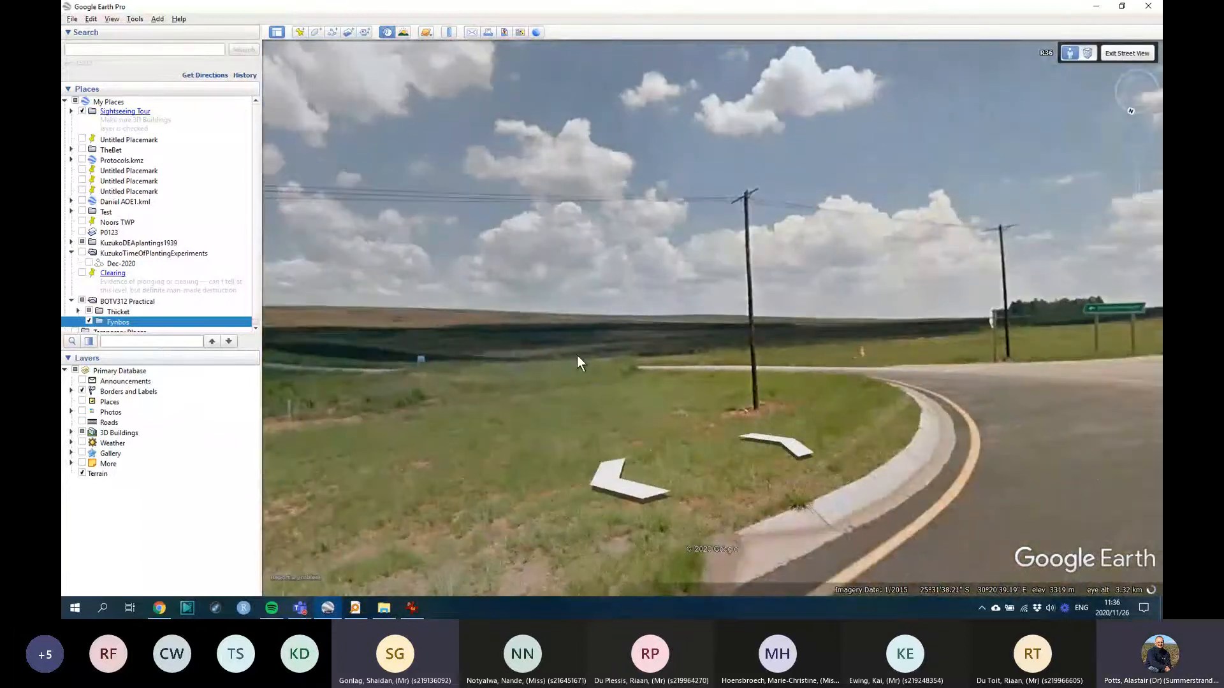
left_click(576, 354)
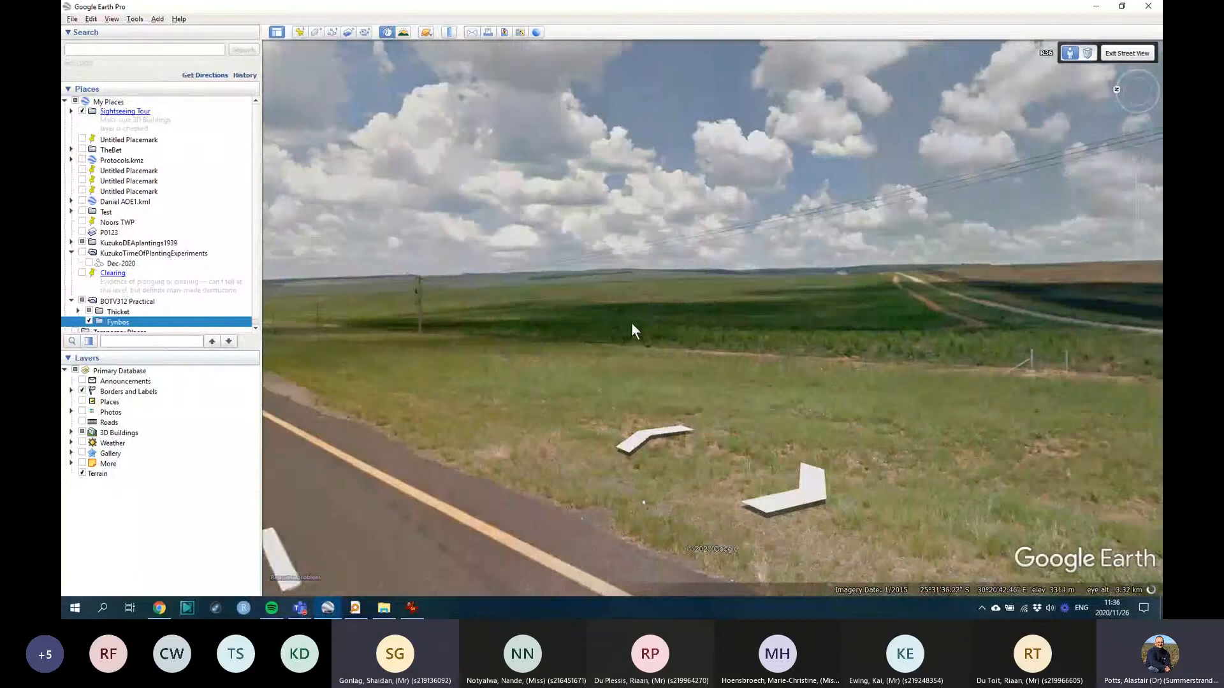
left_click(633, 331)
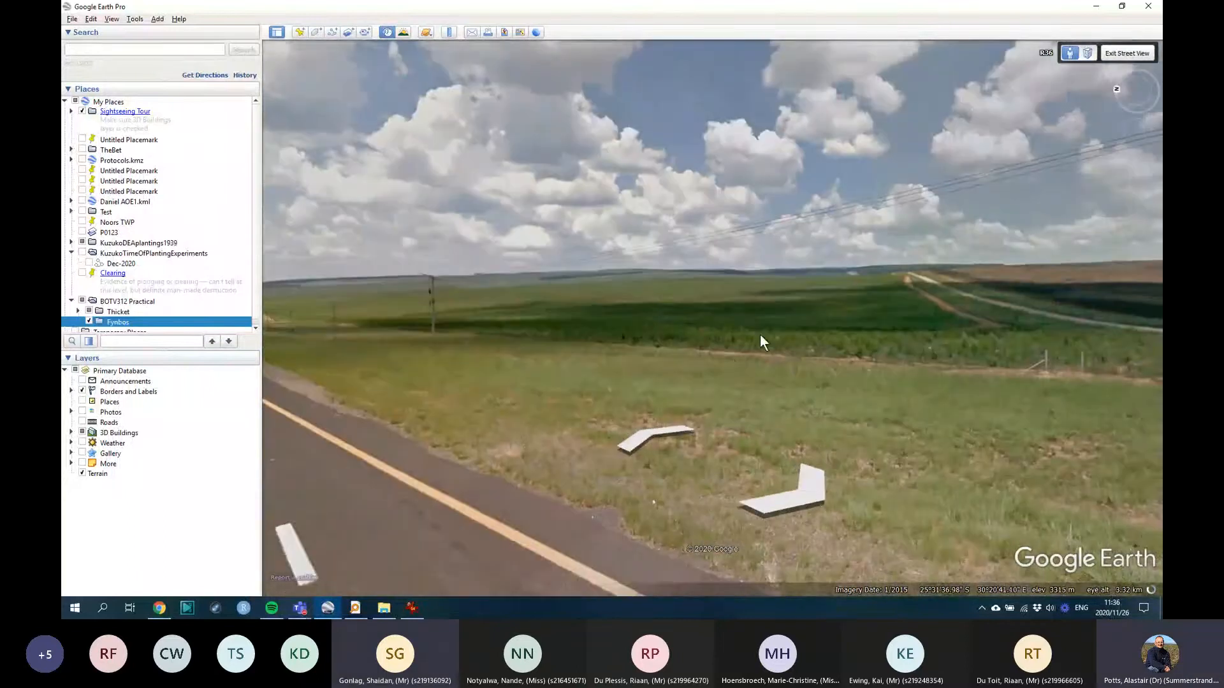
left_click(759, 336)
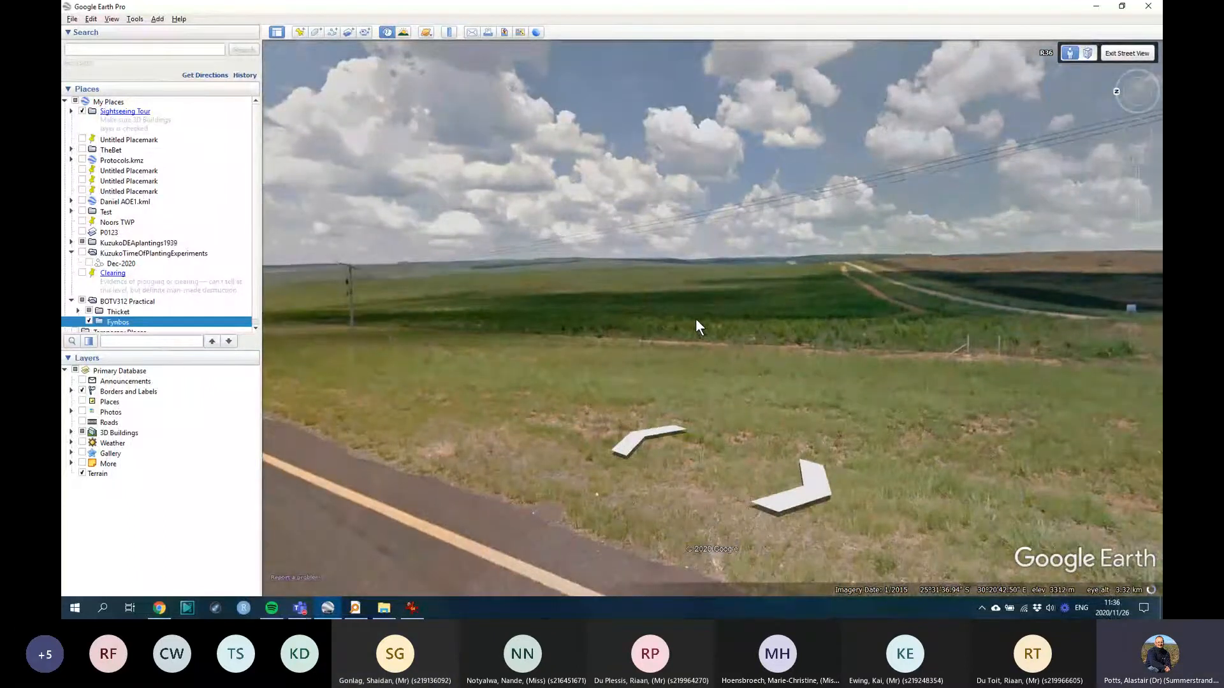
Step: Examine the roadside grassland and the young plantation beyond the fence while turning the R36 Street View
left_click(684, 326)
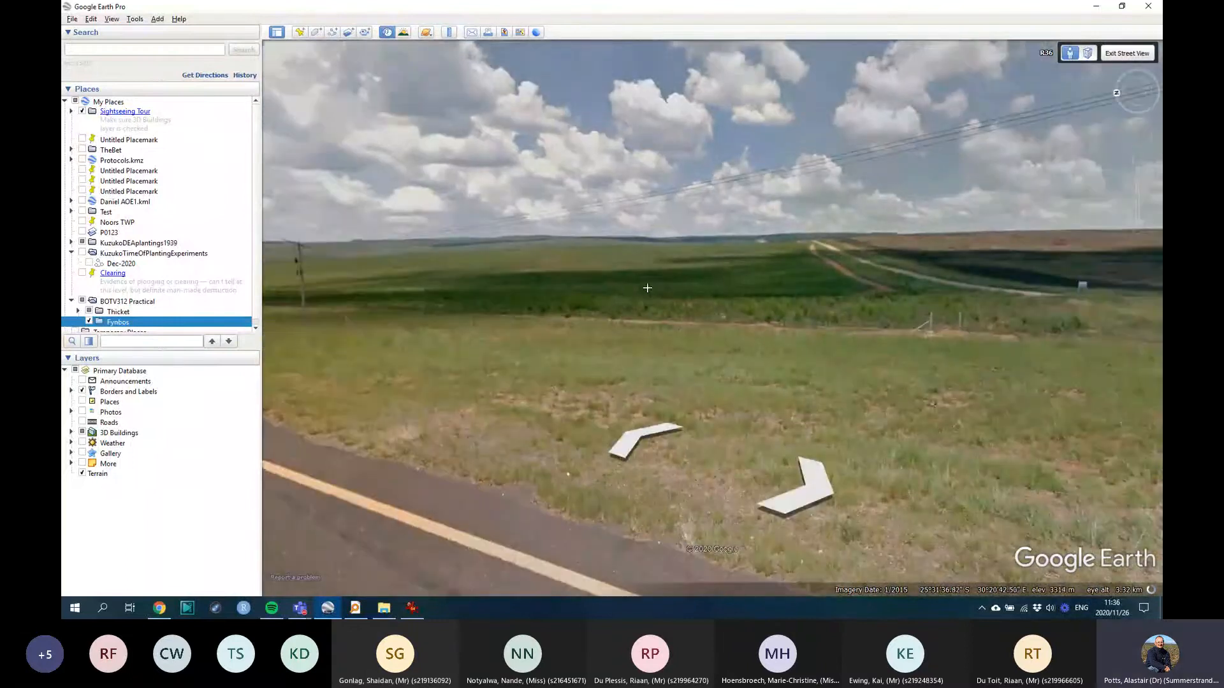
left_click(647, 288)
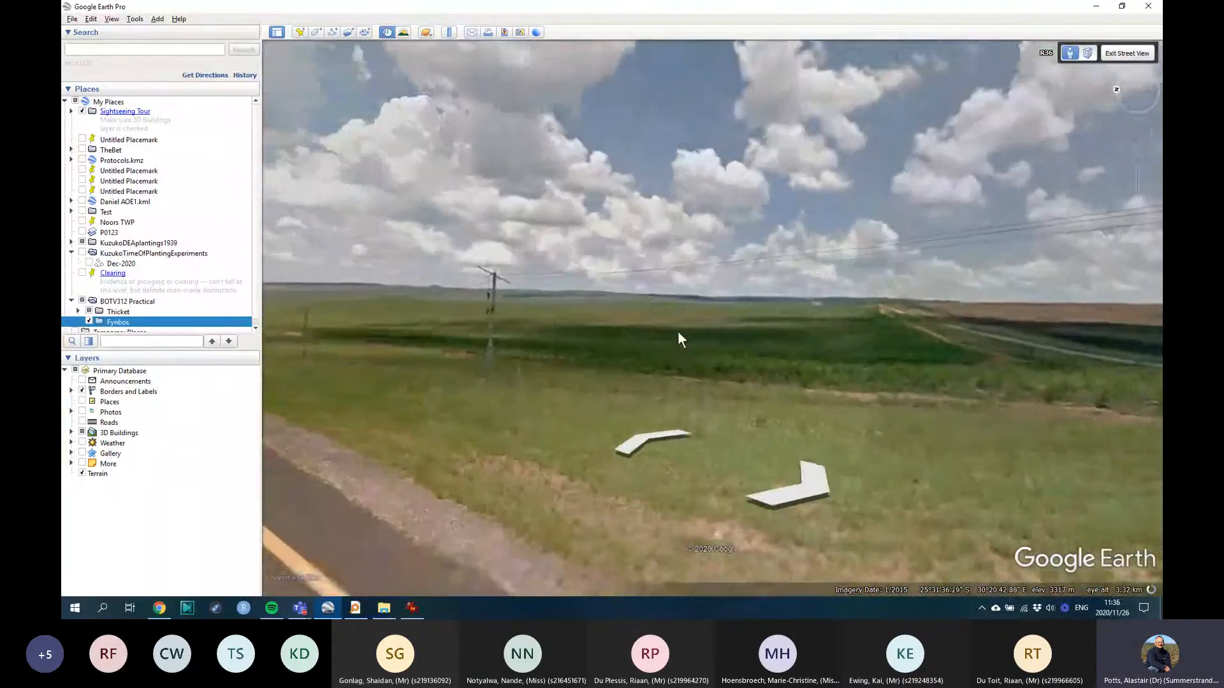
left_click(679, 334)
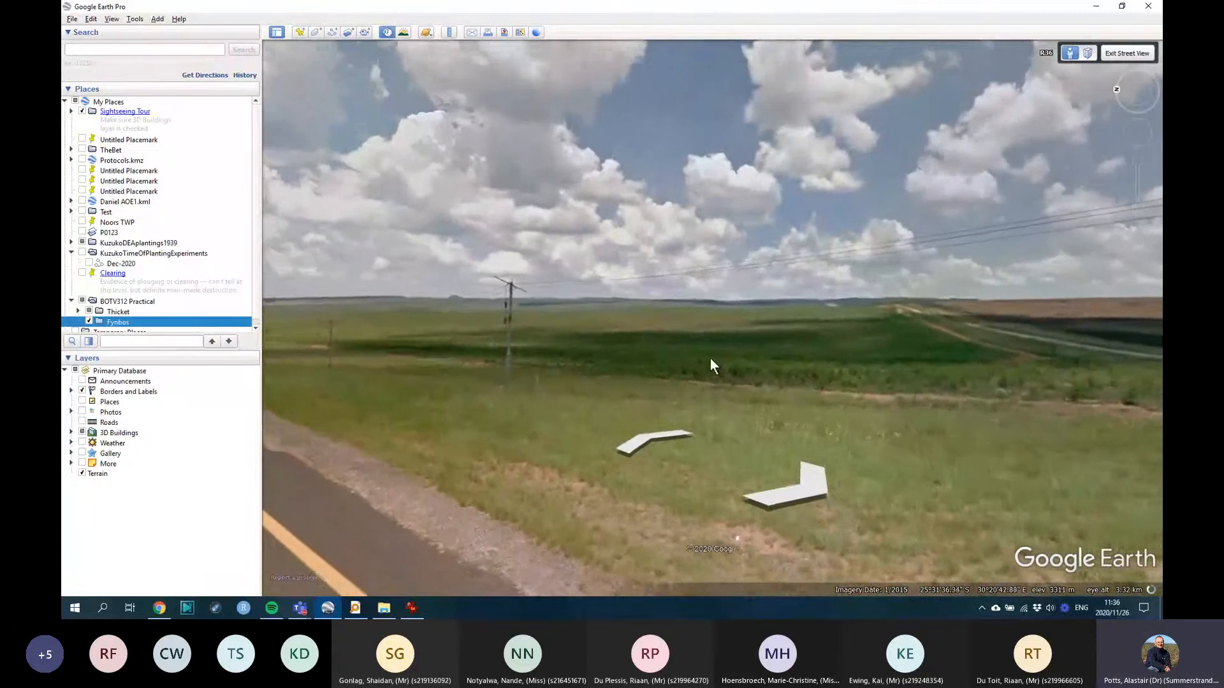
left_click(710, 359)
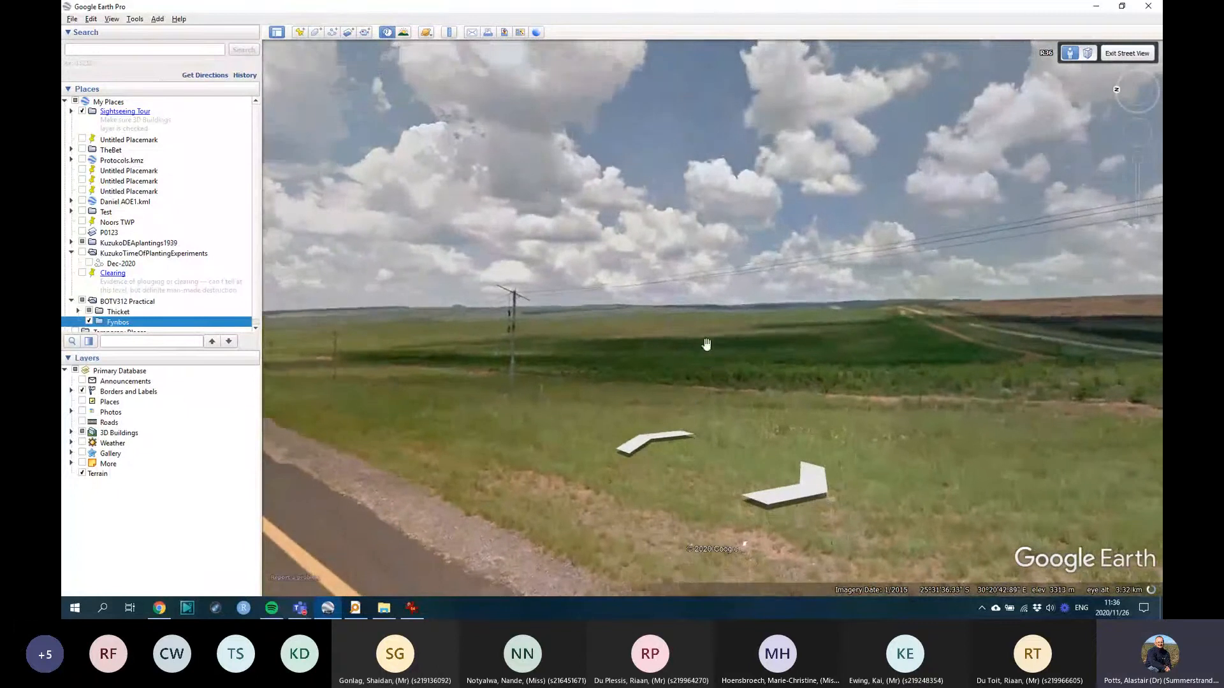
left_click(735, 371)
left_click_drag(691, 290, 680, 242)
left_click(663, 417)
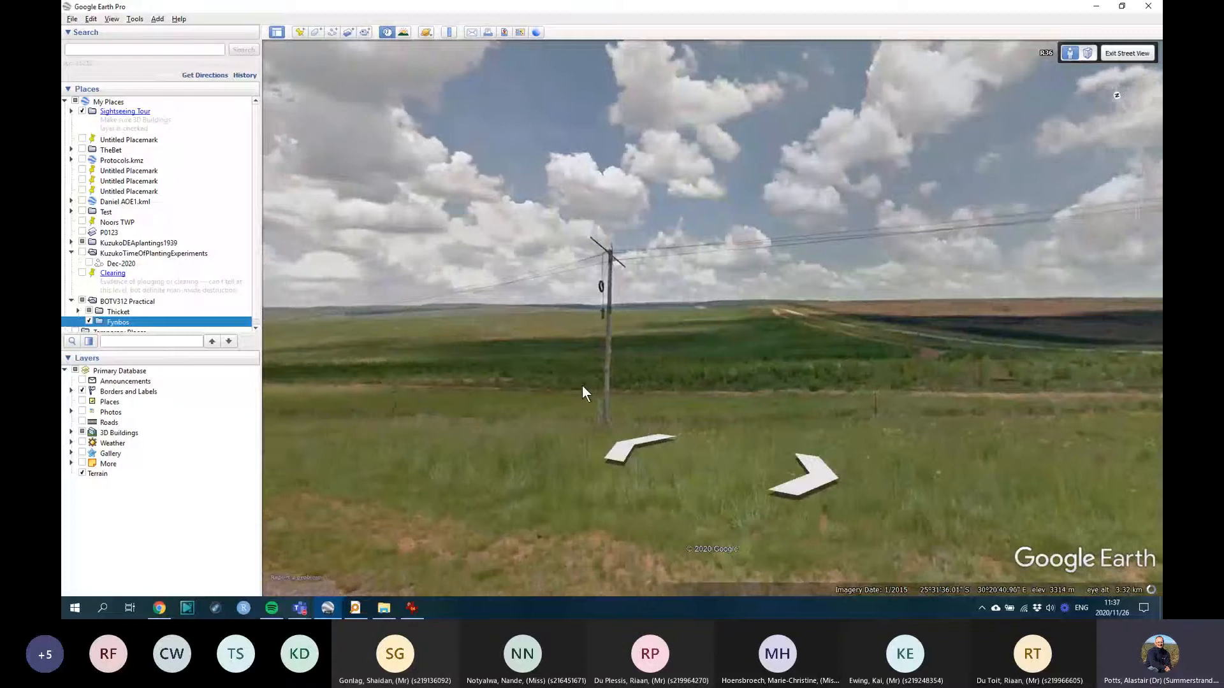
Step: Inspect the plantation edge and hillside tracks behind the utility pole, and exit Street View
left_click_drag(578, 384, 615, 332)
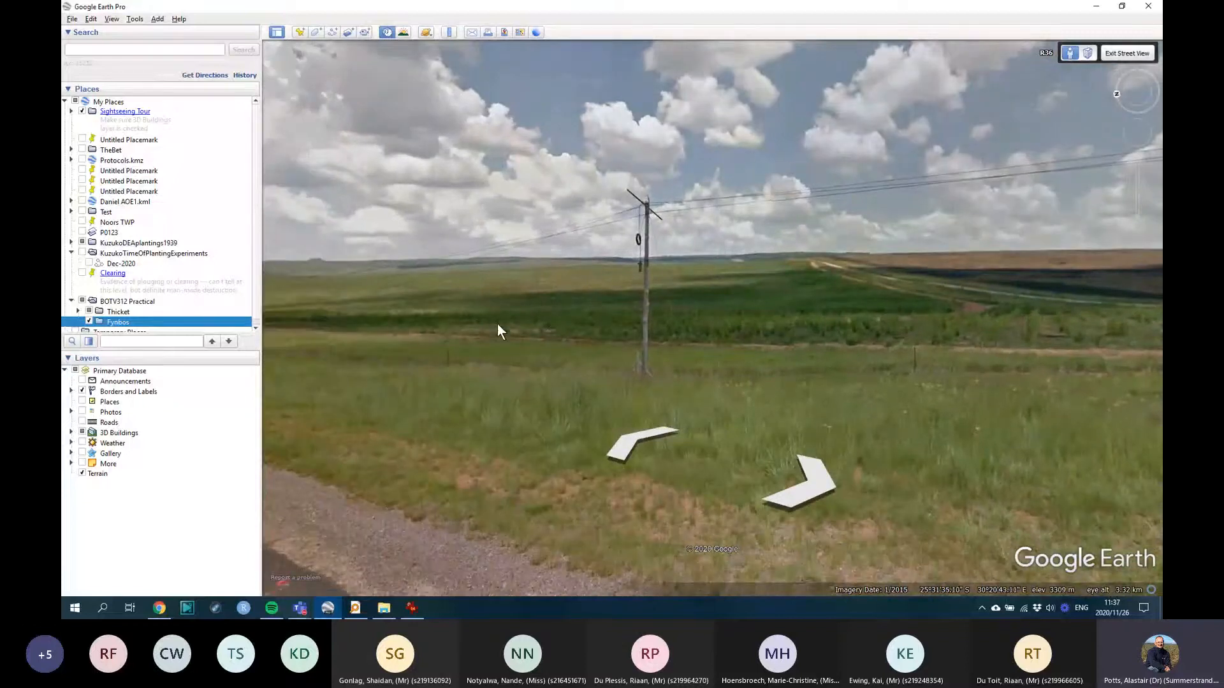
left_click_drag(812, 349, 576, 311)
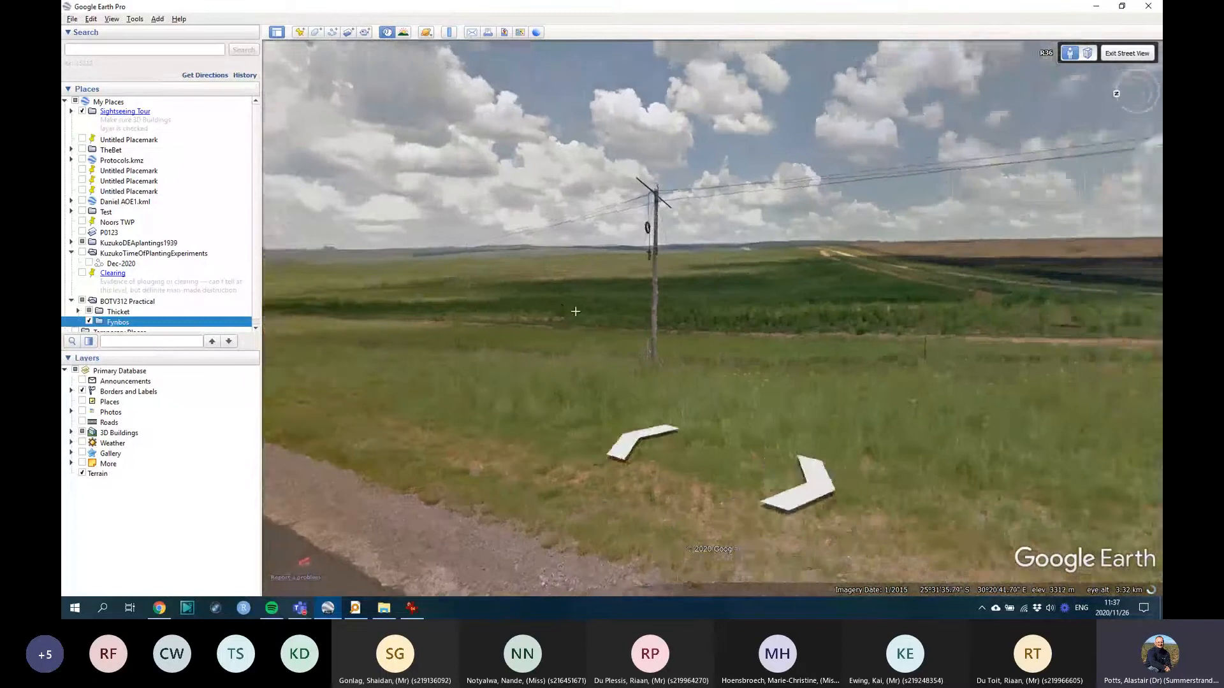
left_click_drag(847, 319, 688, 318)
left_click_drag(929, 316, 956, 312)
left_click_drag(660, 311, 576, 219)
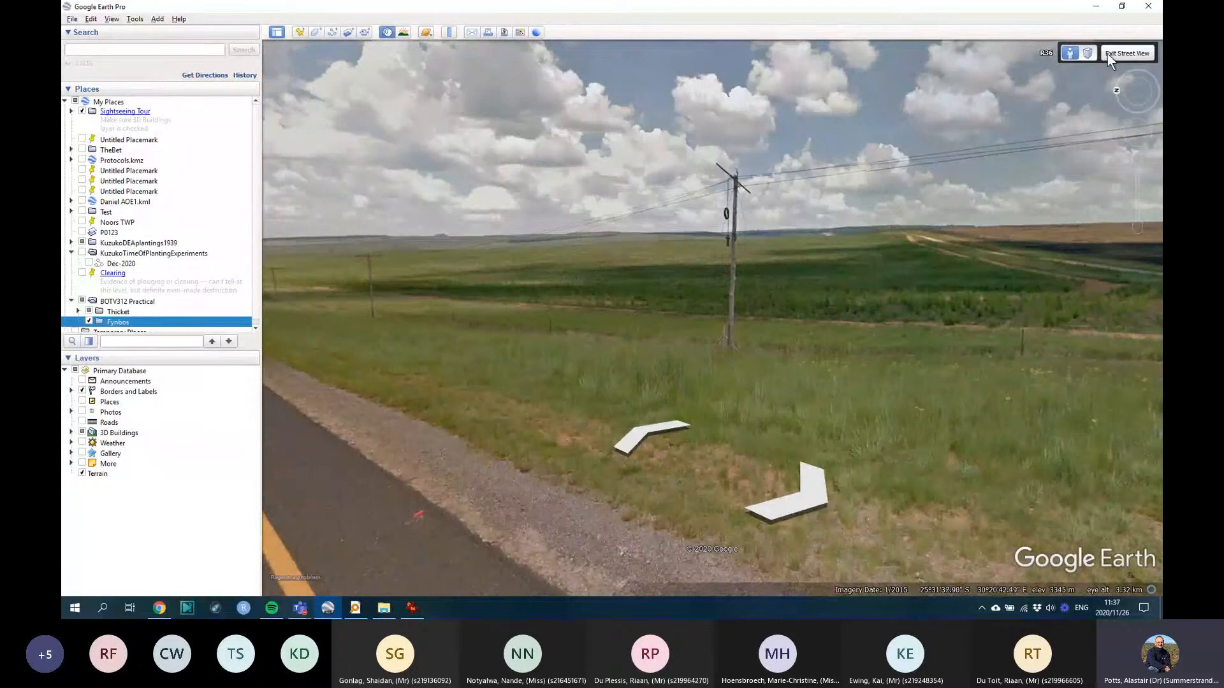
left_click(1146, 53)
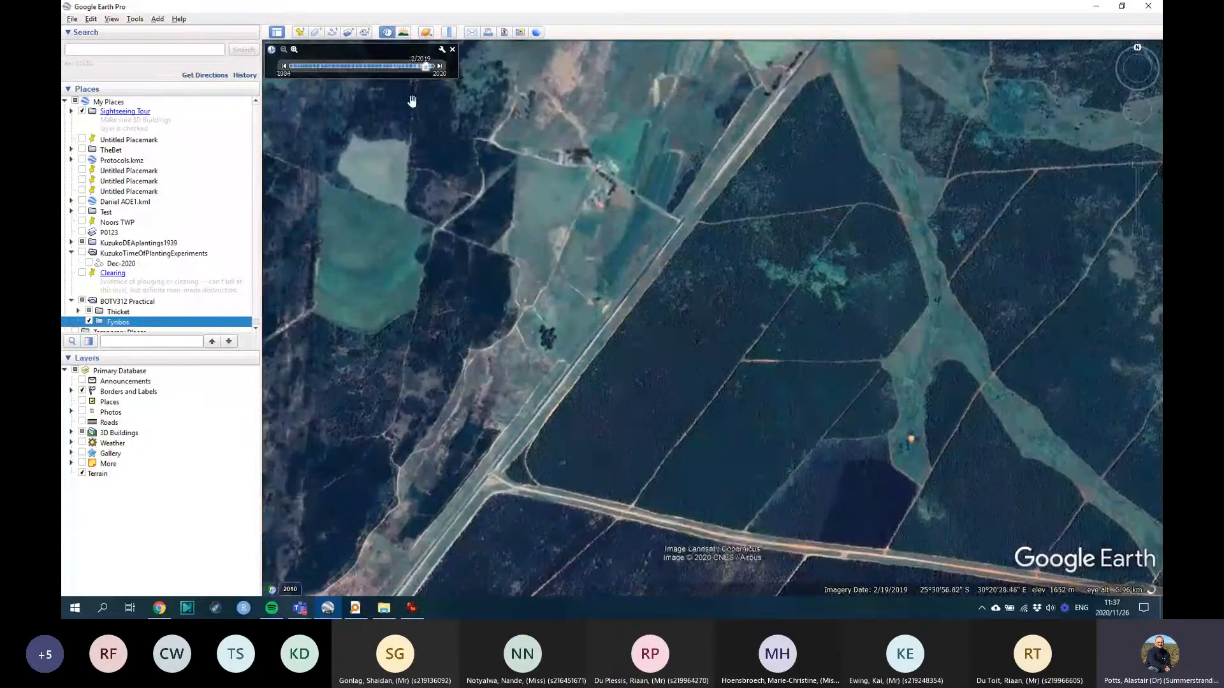
Step: Advance the historical imagery through 10/8/2019 to 8/10/2020 over the plantation blocks south of Bambi
left_click(438, 66)
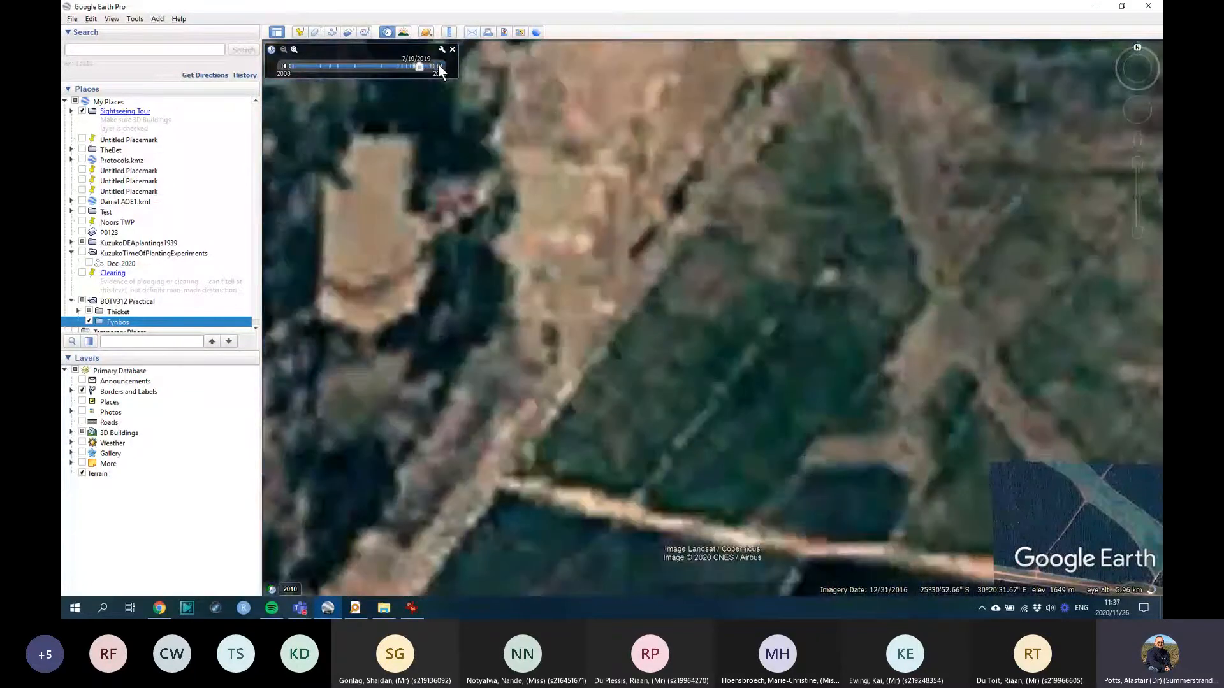
left_click(438, 65)
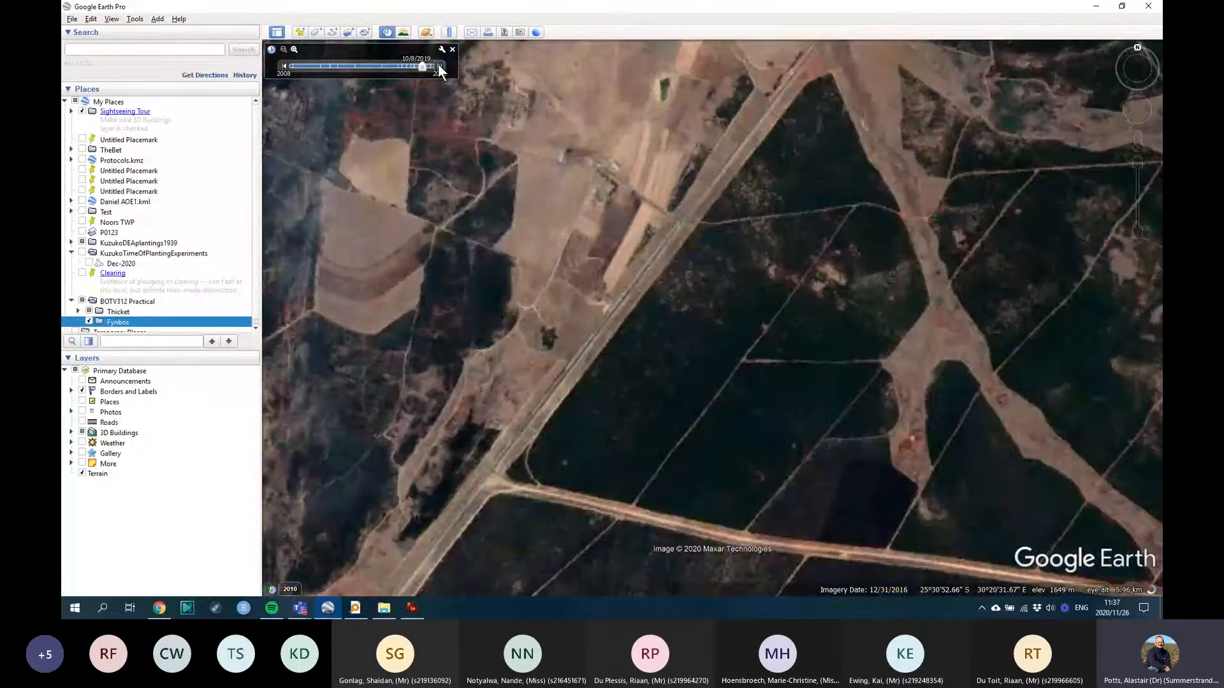
left_click(438, 66)
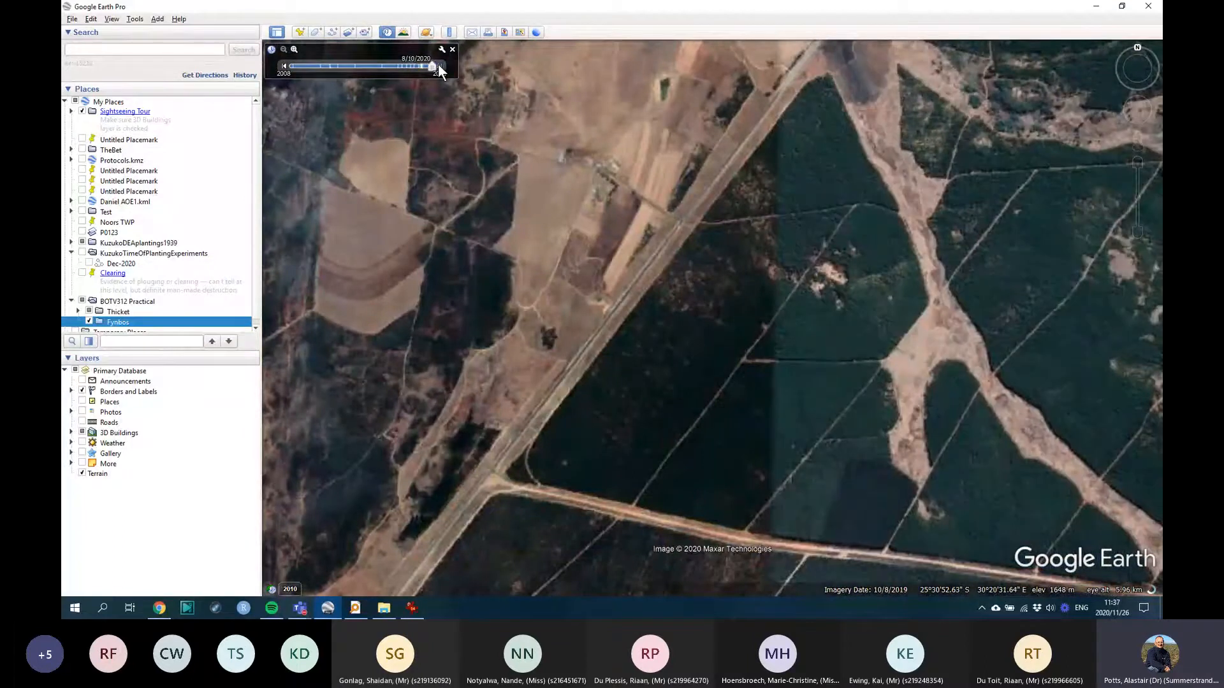
Step: Move the historical imagery back to 2016 and on to April 2012, checking the coverage around Bambi
left_click_drag(402, 69, 399, 68)
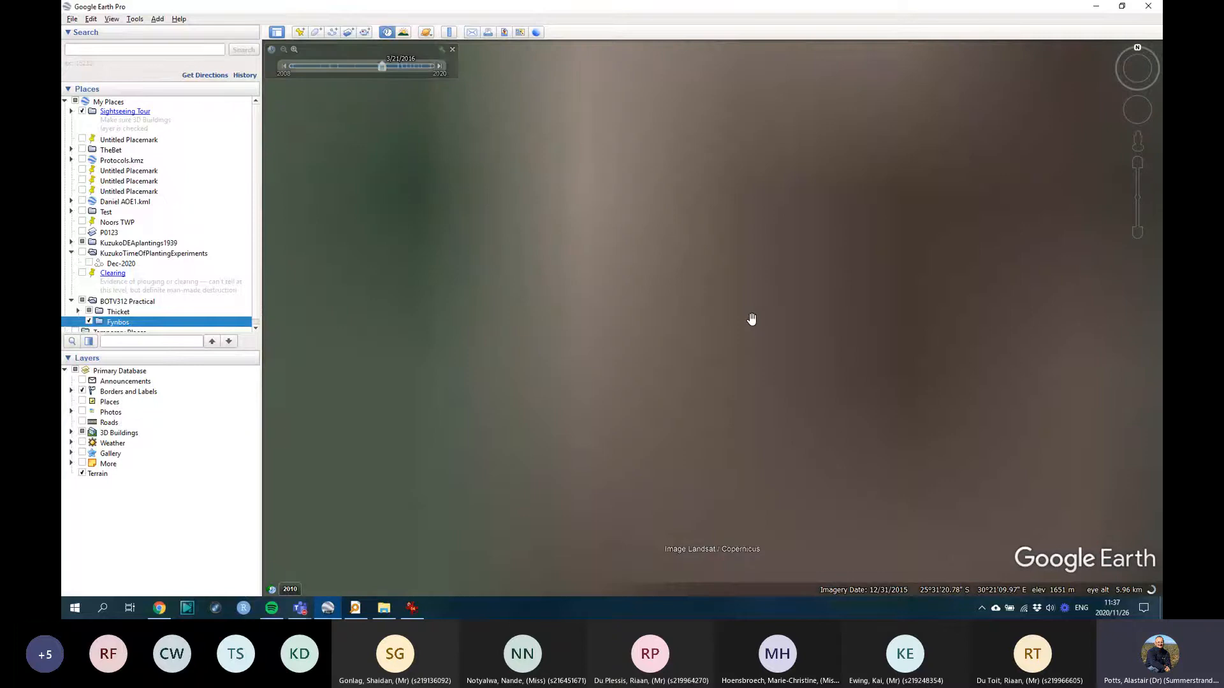
scroll(752, 318, "down", 3)
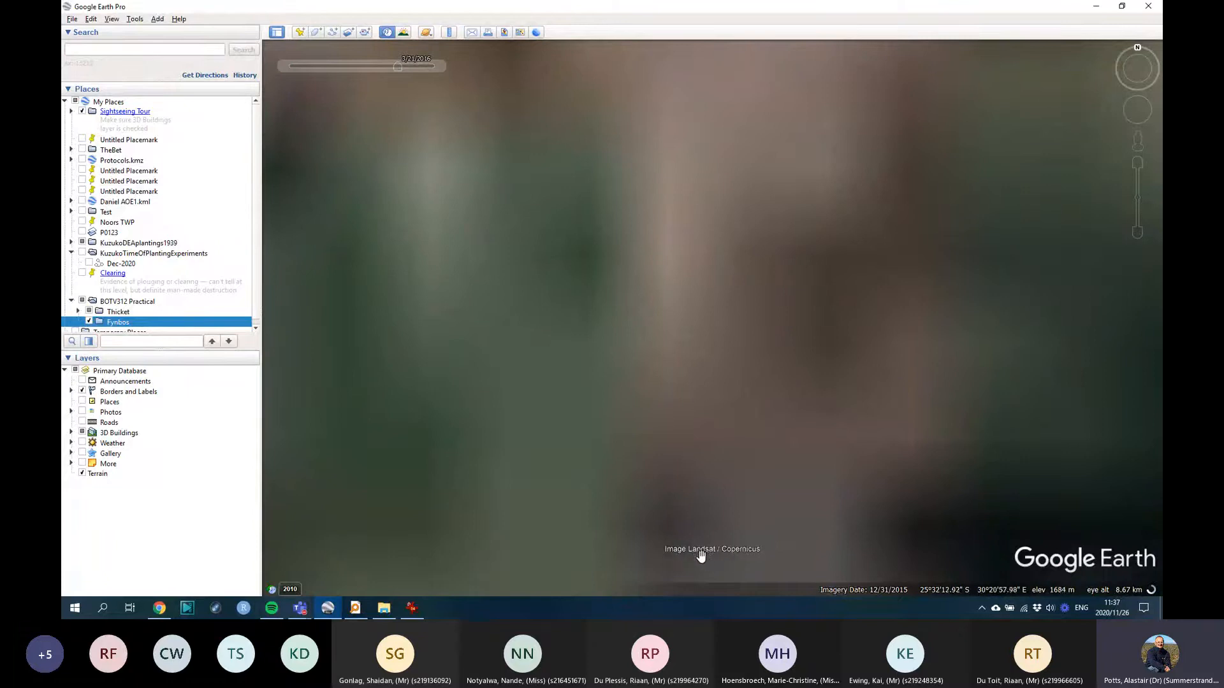
scroll(678, 388, "down", 5)
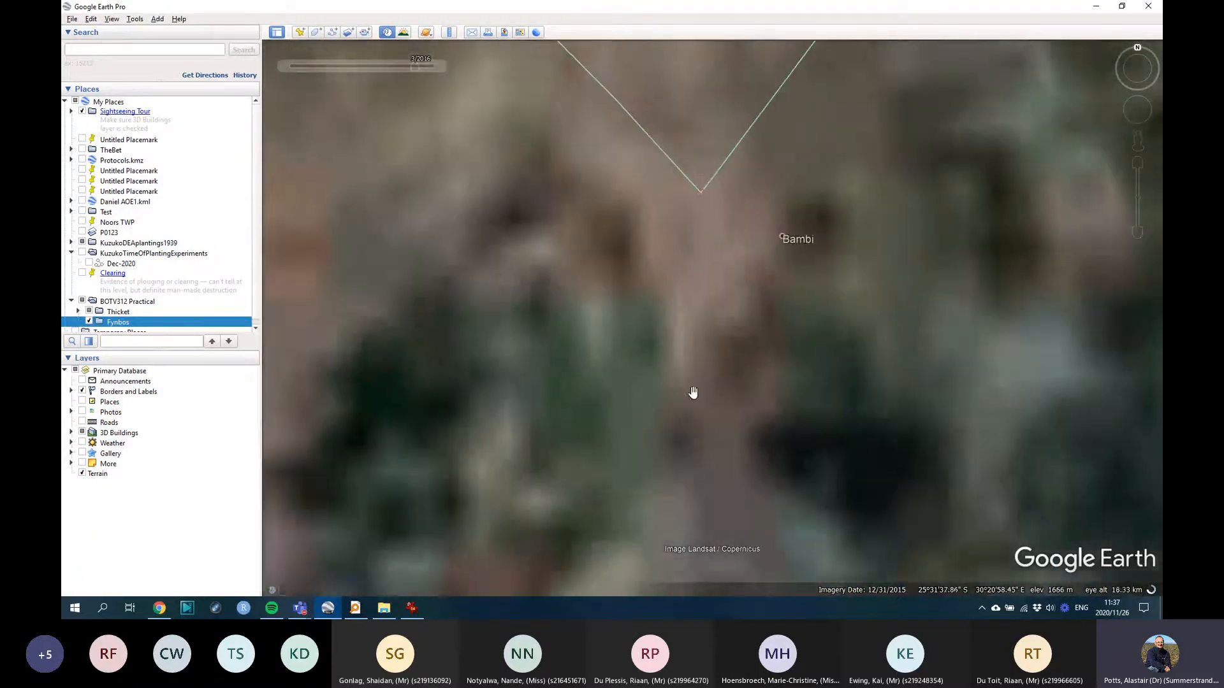
scroll(701, 410, "up", 5)
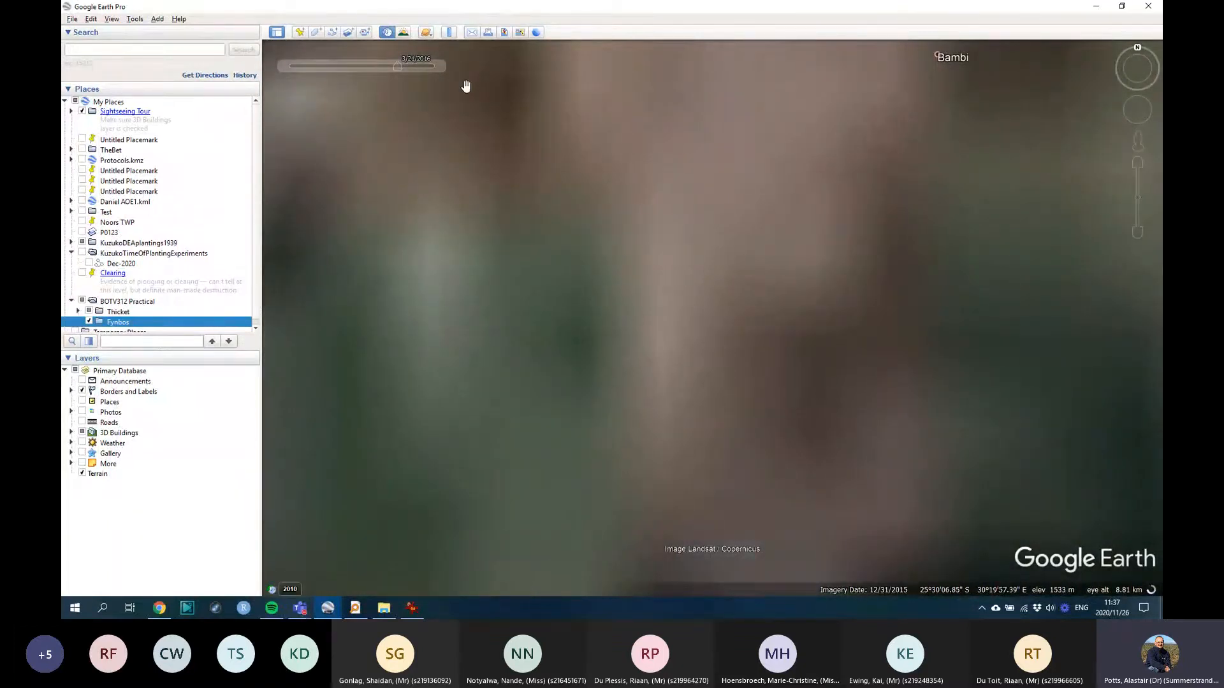
mouse_move(366, 65)
left_click(284, 66)
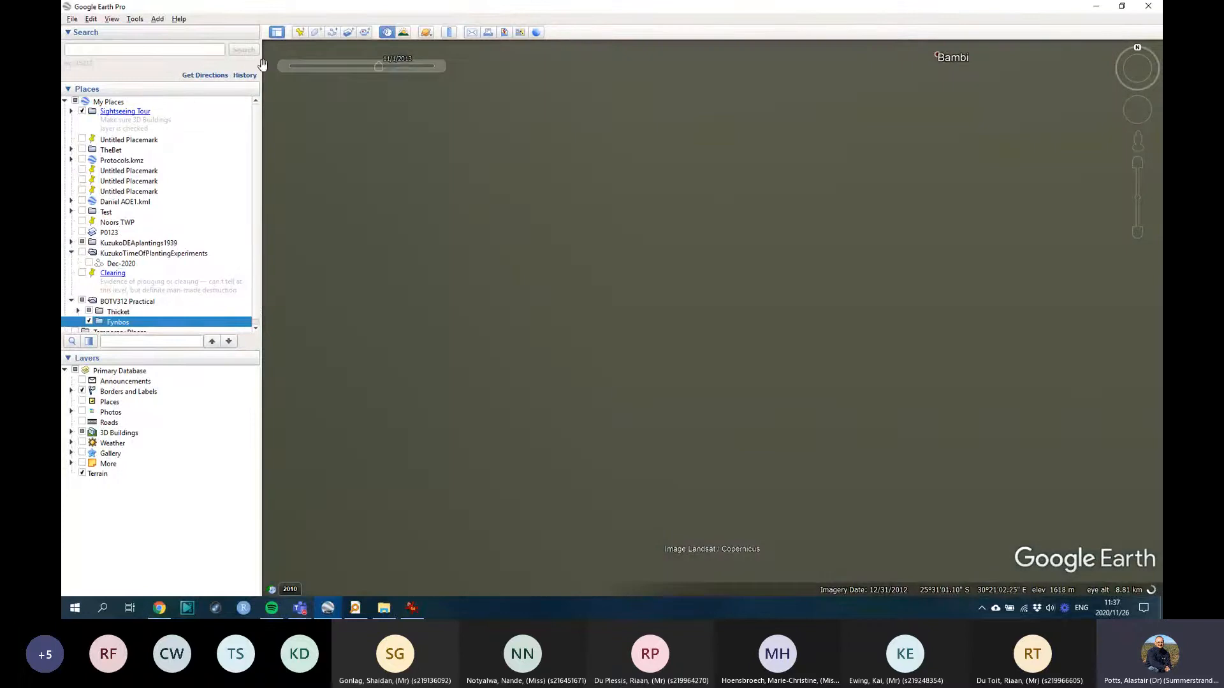
left_click(283, 64)
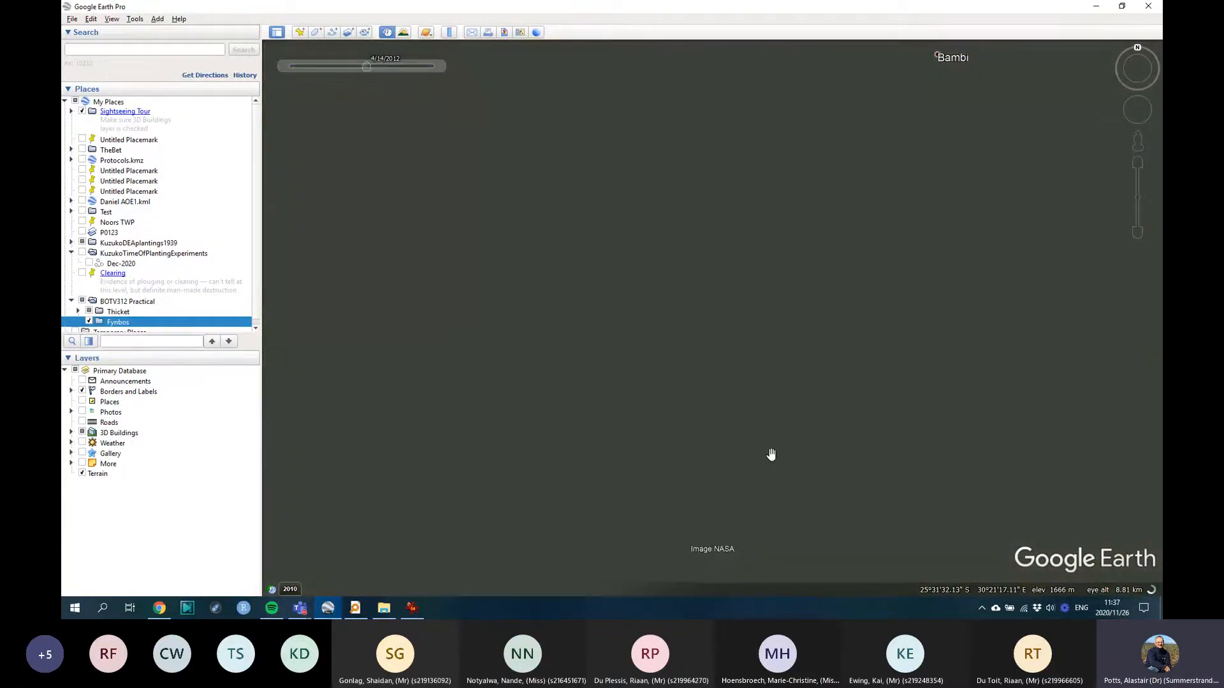
scroll(698, 427, "down", 2)
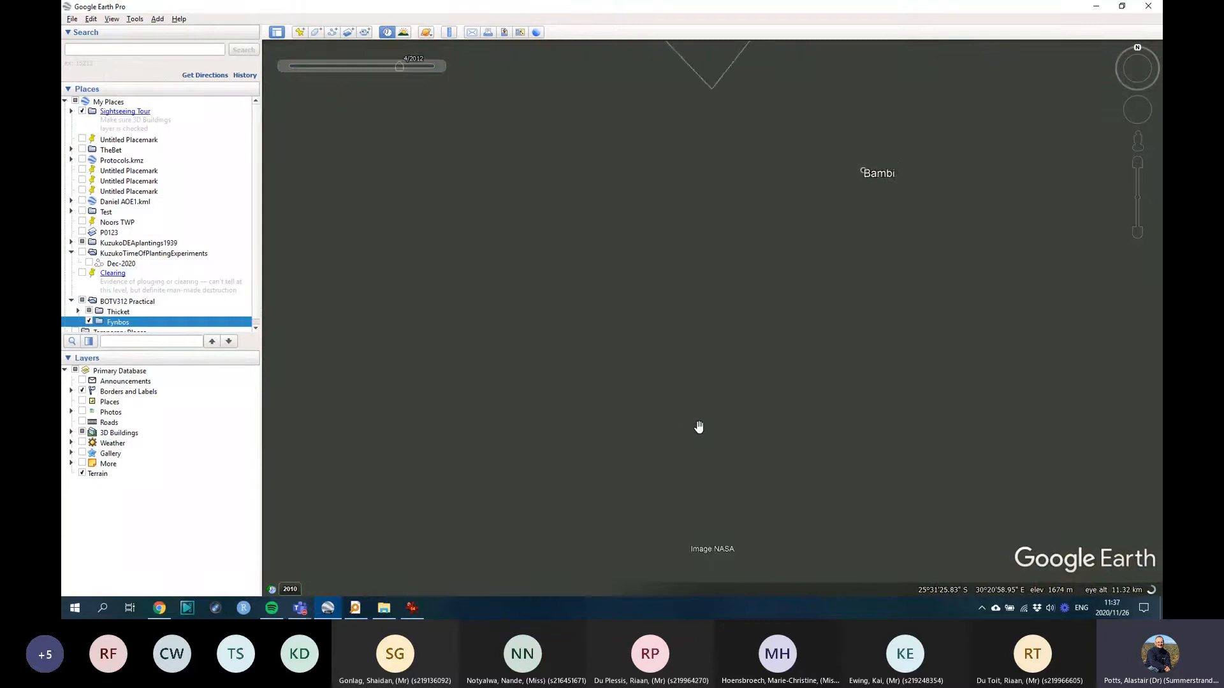
Step: Set the historical imagery to 10/8/2019 and inspect the plantation blocks along the R36 south of Bambi
mouse_move(441, 68)
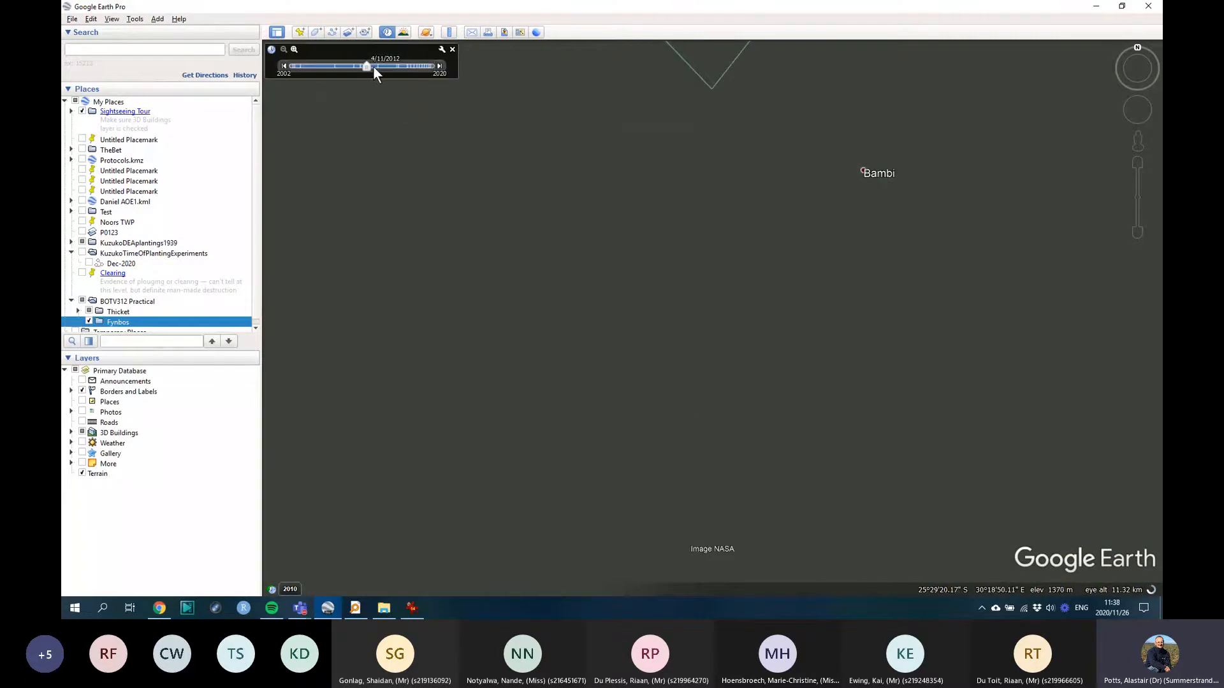
left_click(411, 67)
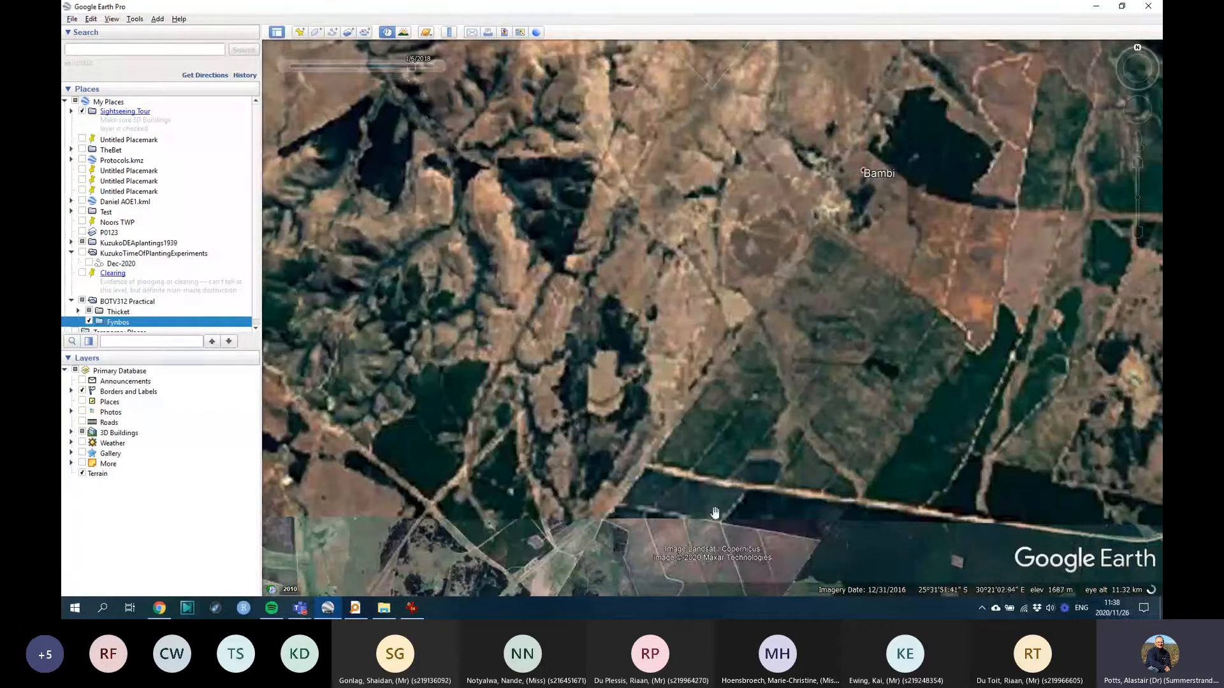
mouse_move(411, 64)
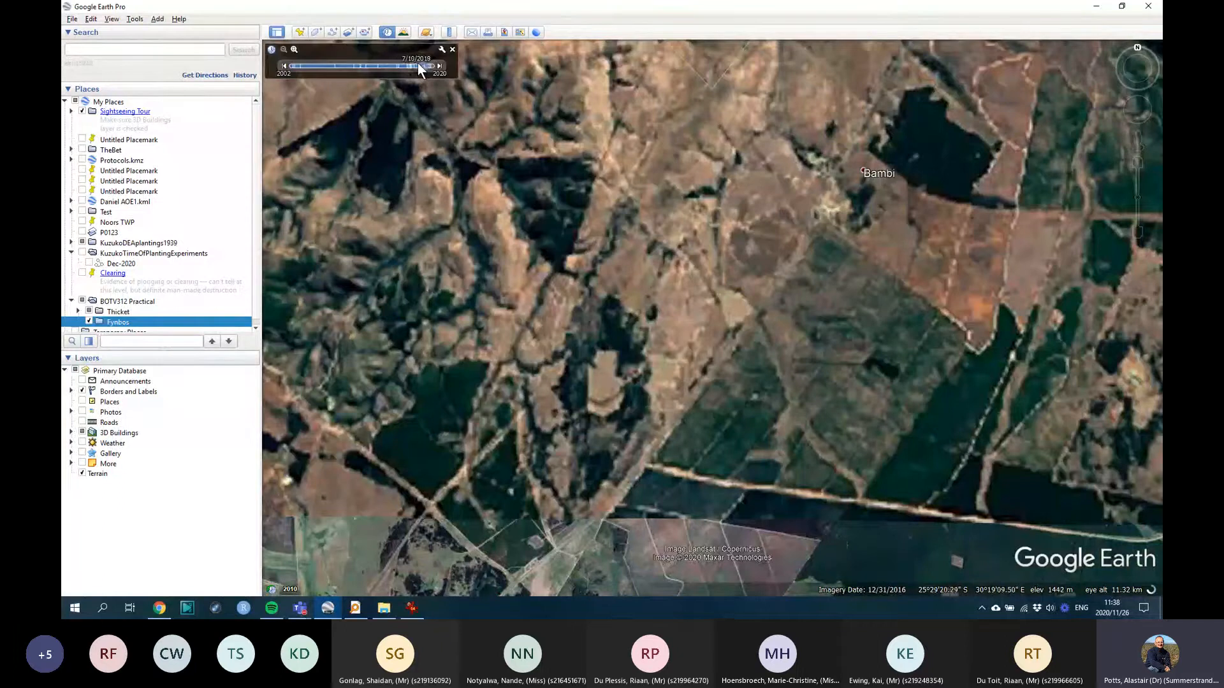
left_click_drag(418, 63, 419, 63)
scroll(694, 422, "up", 2)
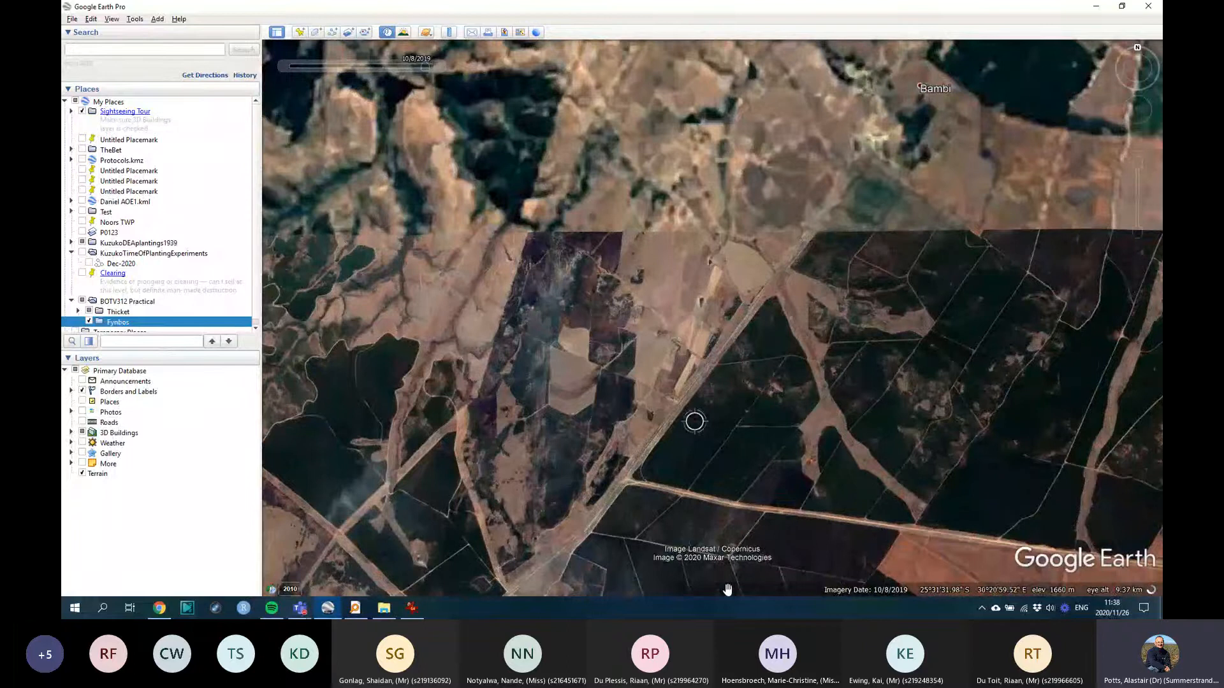
scroll(760, 329, "up", 1)
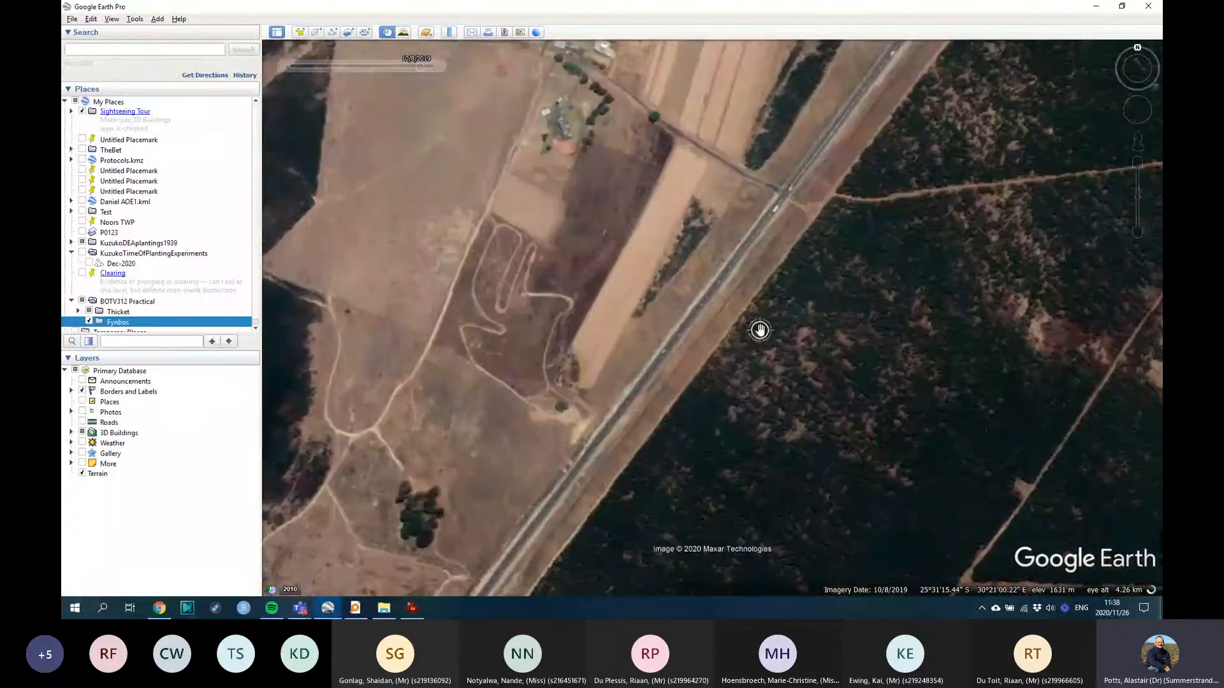
scroll(712, 376, "down", 2)
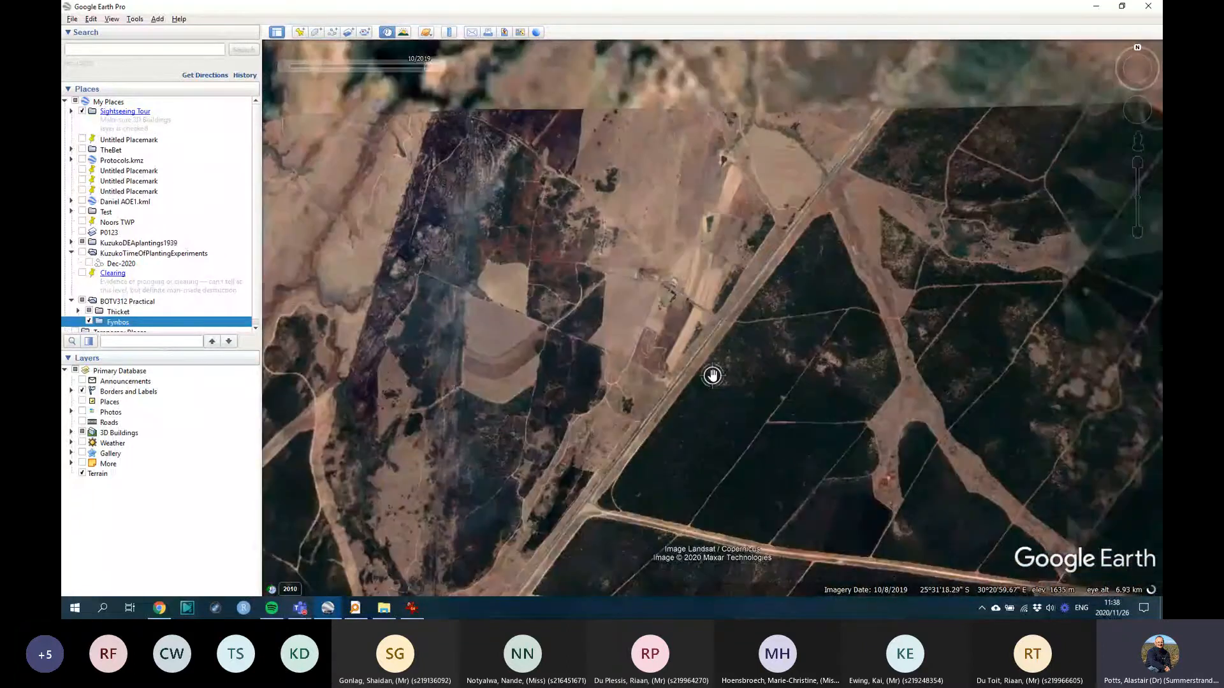
Step: Enter Street View farther southwest on the R36 and face the tree stand beside the road
left_click_drag(584, 386, 639, 273)
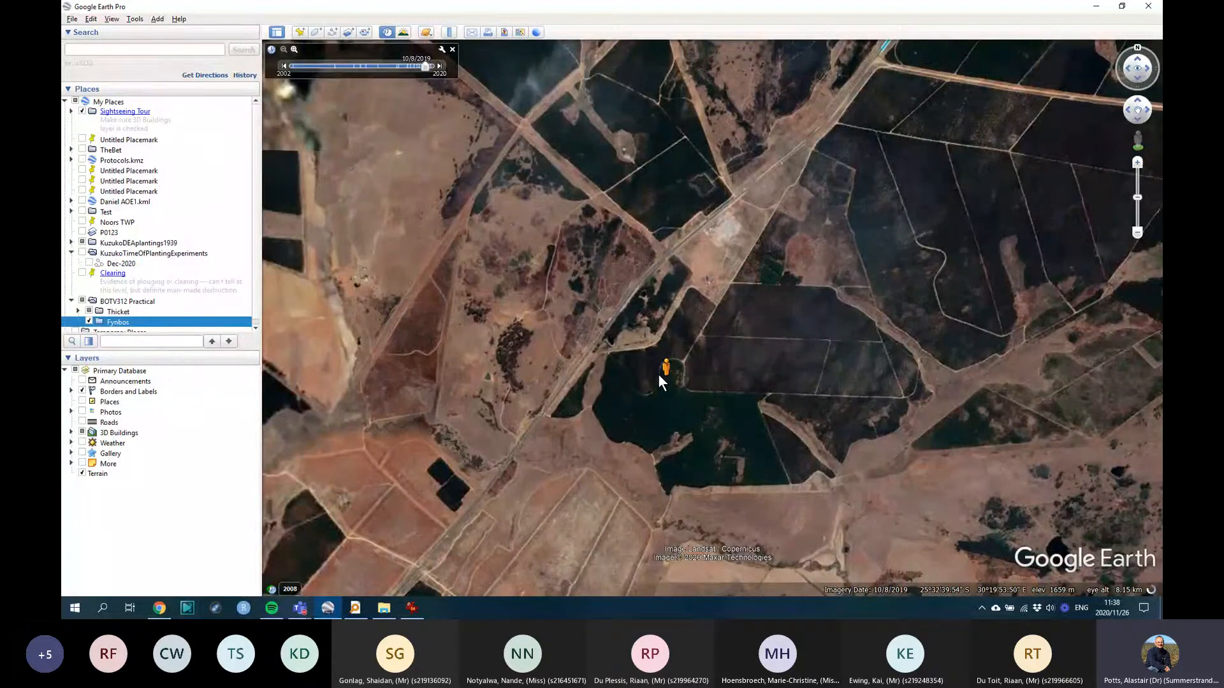
left_click_drag(658, 374, 658, 374)
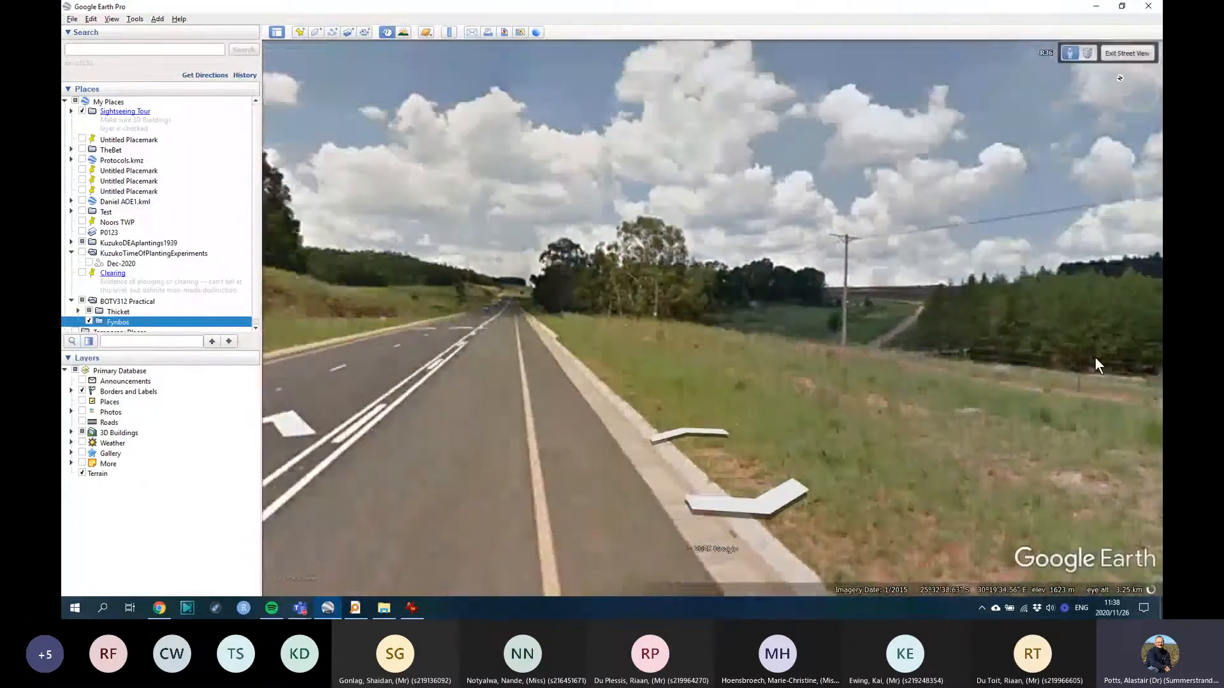
left_click(1095, 357)
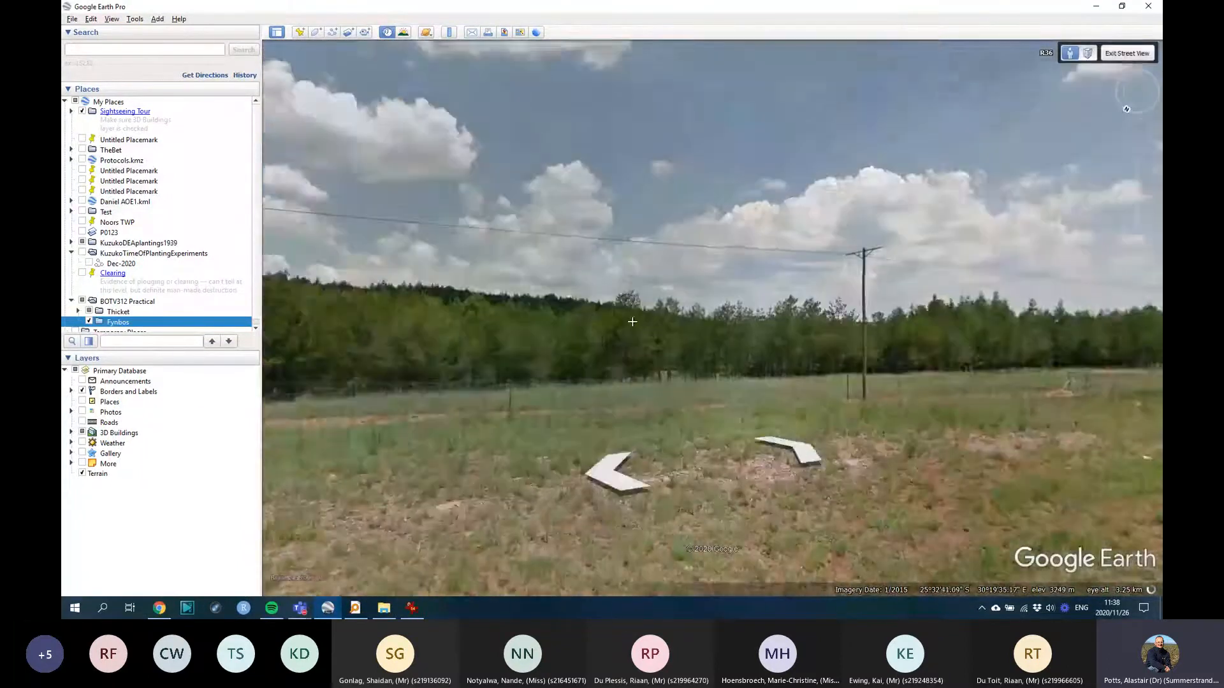
Step: Look over the mature plantation trees and the grassy verge along the R36, and exit Street View
left_click_drag(885, 322, 1141, 306)
left_click(839, 304)
left_click_drag(471, 255, 306, 300)
left_click_drag(870, 272, 567, 274)
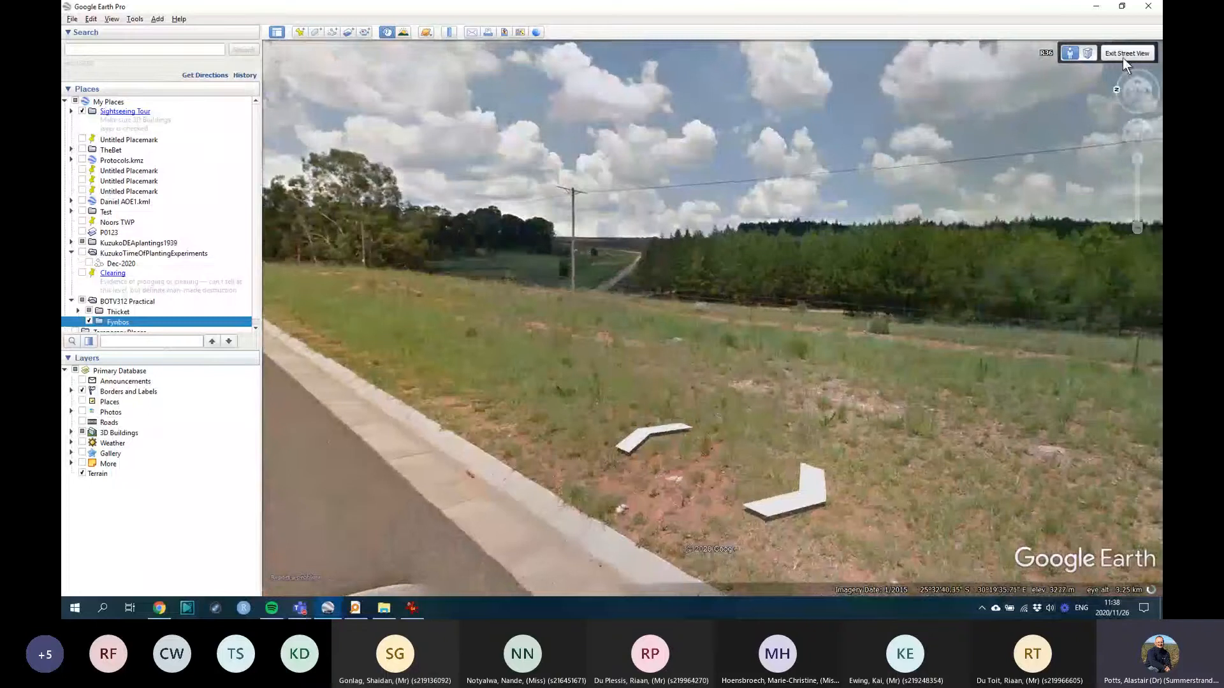
left_click(1123, 53)
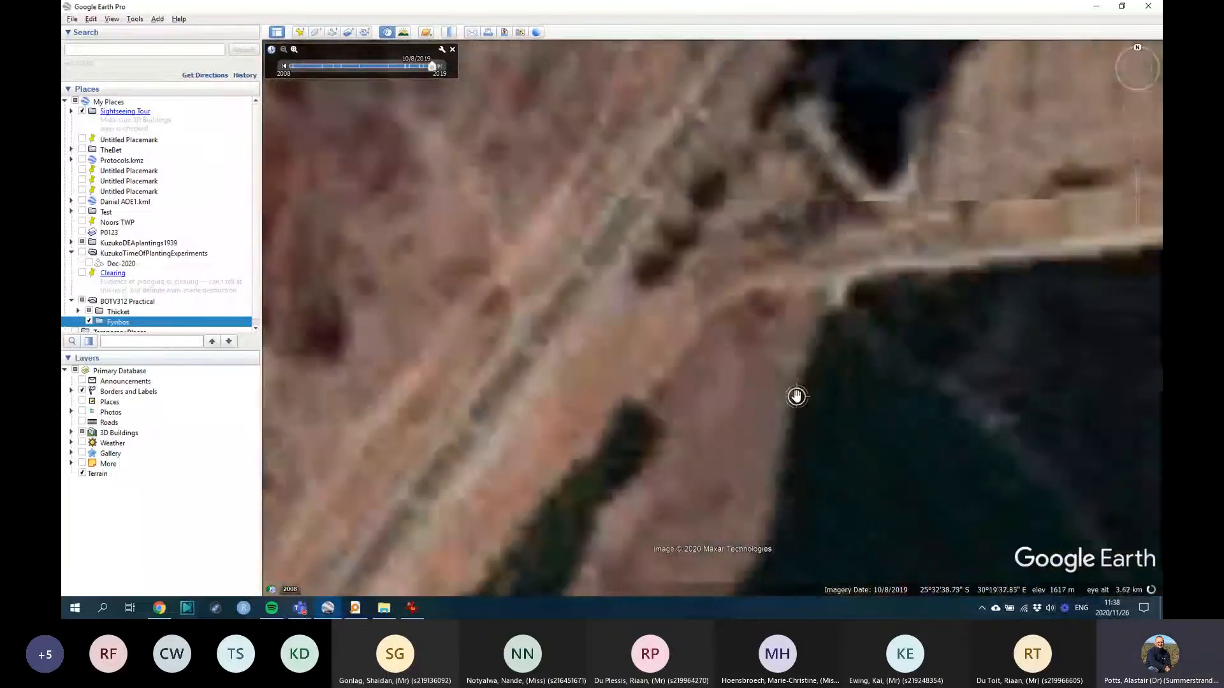
Step: Survey the plantations from the R36 out past Bambi, widening the view east across Mpumalanga towards Emgwenya
scroll(797, 396, "down", 8)
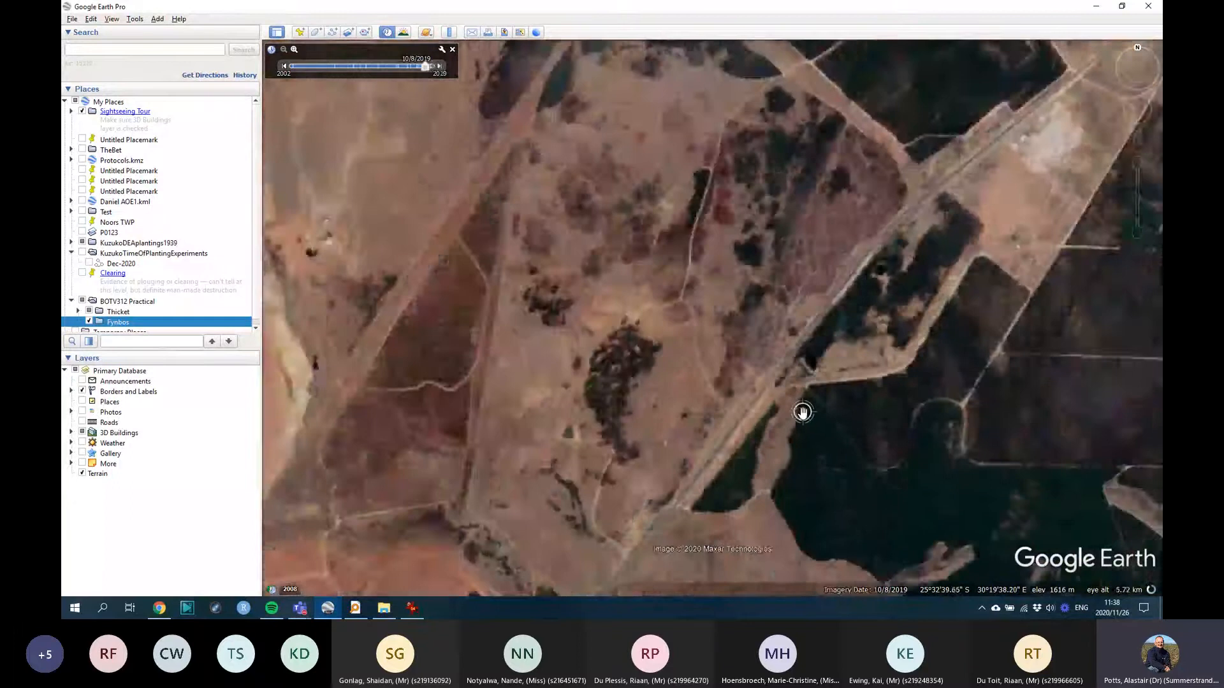
scroll(804, 411, "down", 5)
scroll(760, 425, "down", 6)
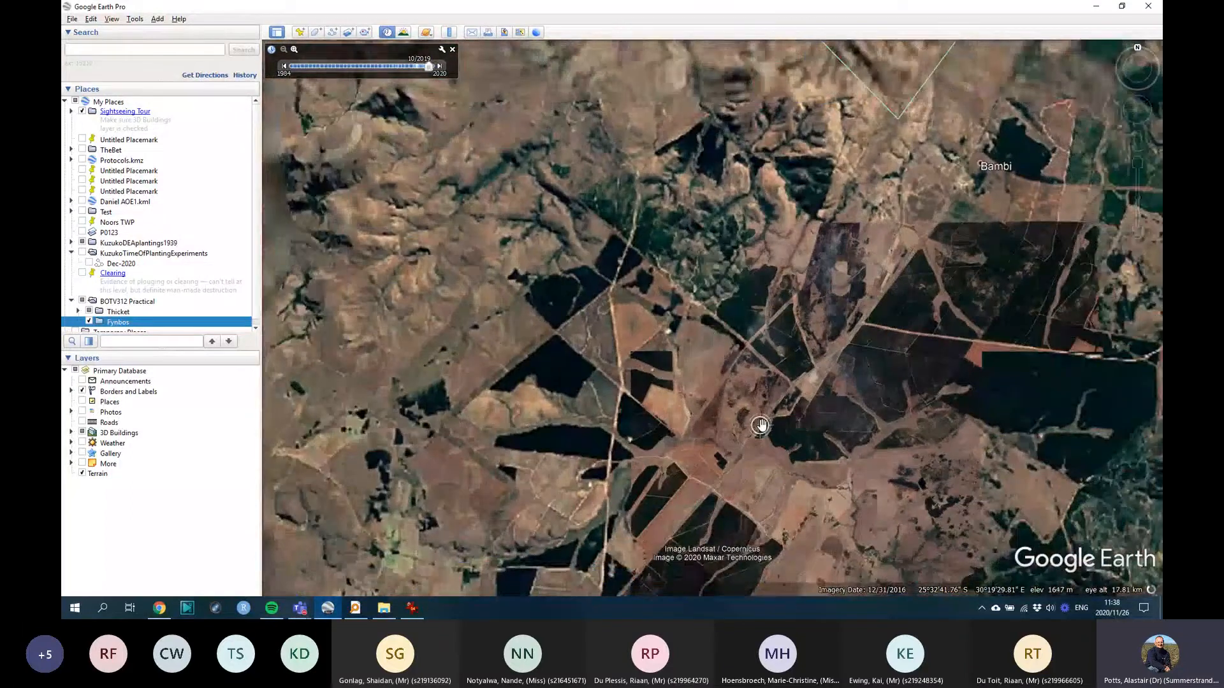
scroll(761, 426, "down", 1)
left_click_drag(825, 396, 698, 352)
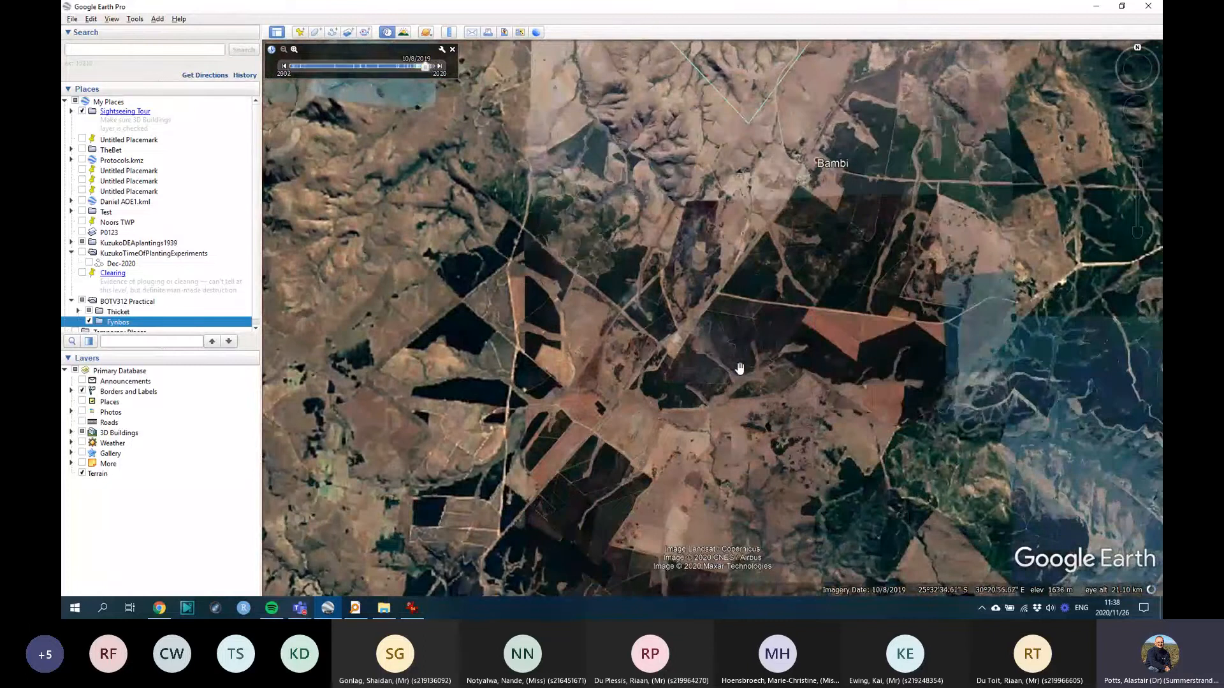
scroll(739, 368, "down", 3)
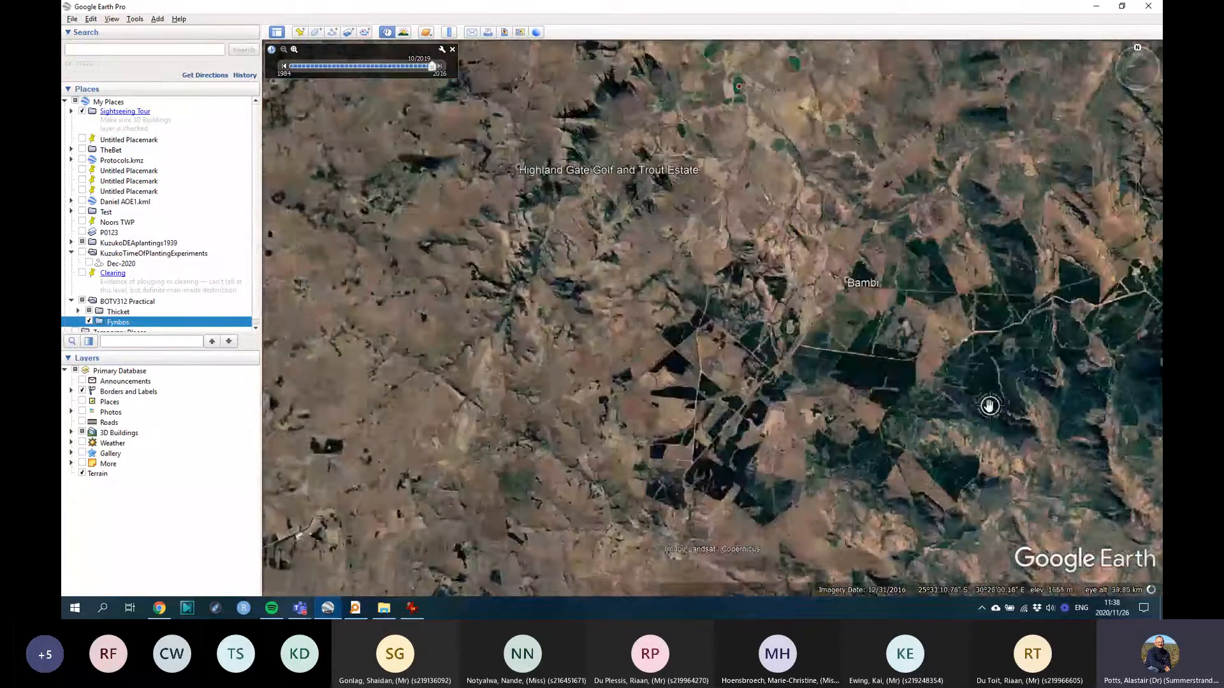
left_click_drag(989, 406, 582, 290)
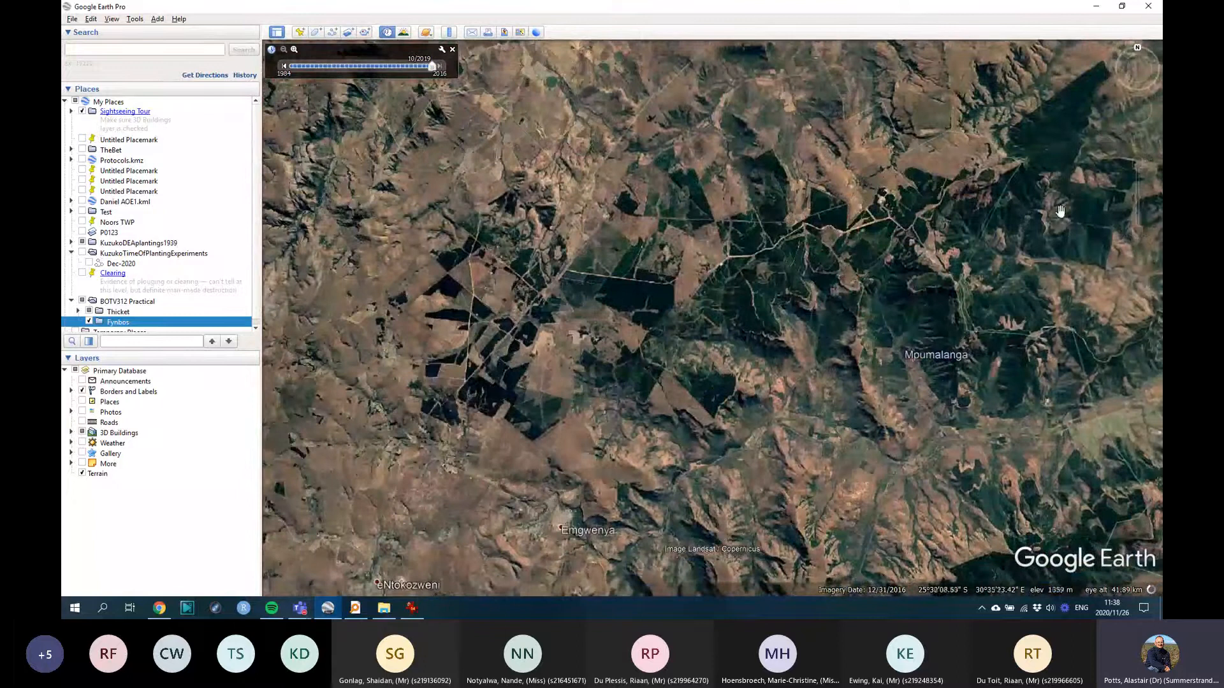
Step: Examine the plantation cover across Mpumalanga between Emgwenya, Ngodwana and the forested slopes east of Bambi
scroll(839, 261, "down", 1)
scroll(840, 262, "down", 1)
left_click_drag(840, 261, 747, 267)
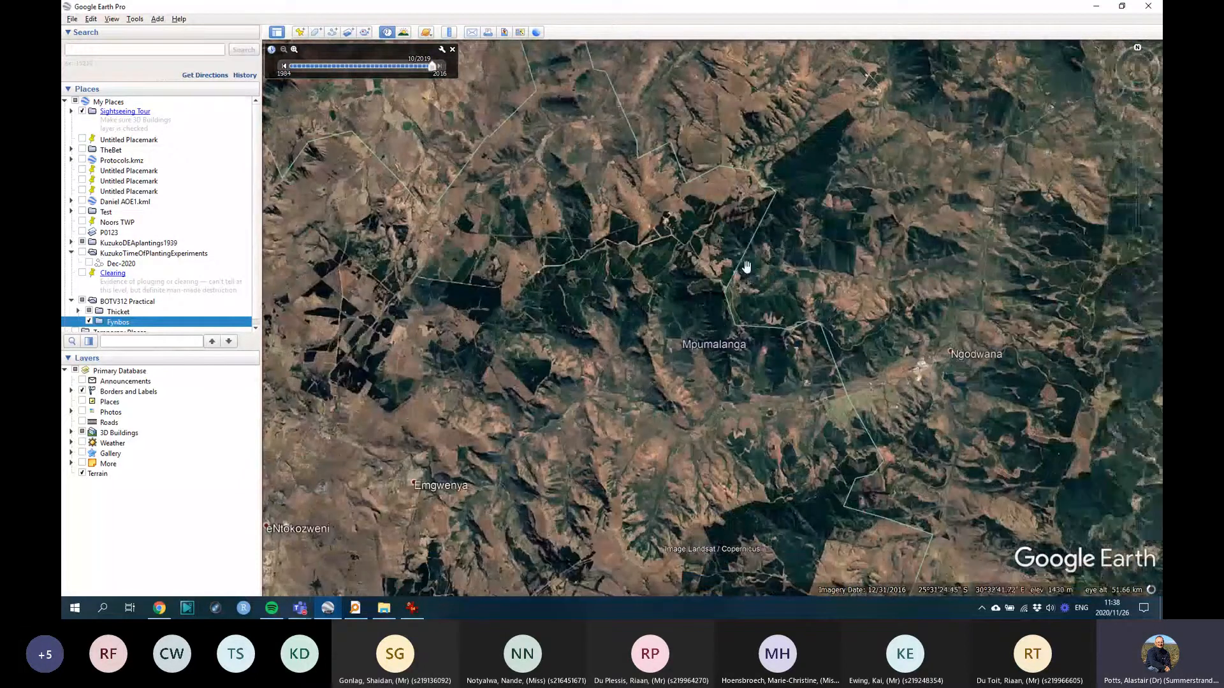
scroll(691, 327, "up", 2)
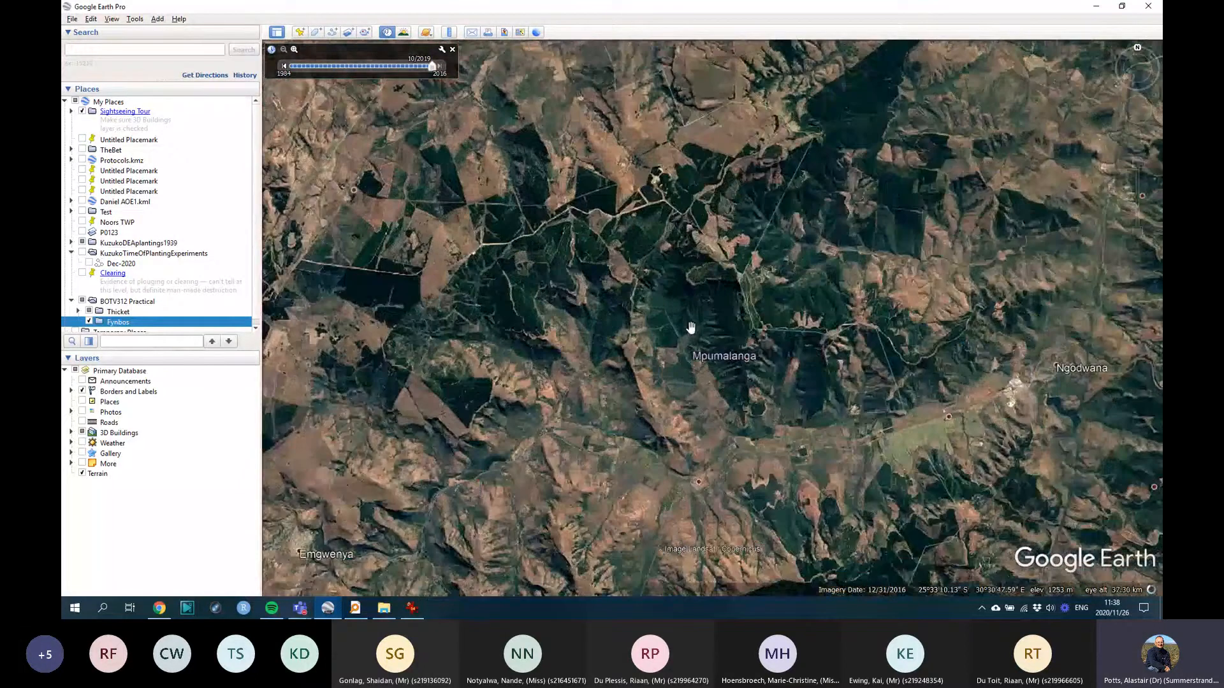
scroll(691, 327, "up", 2)
scroll(743, 392, "up", 3)
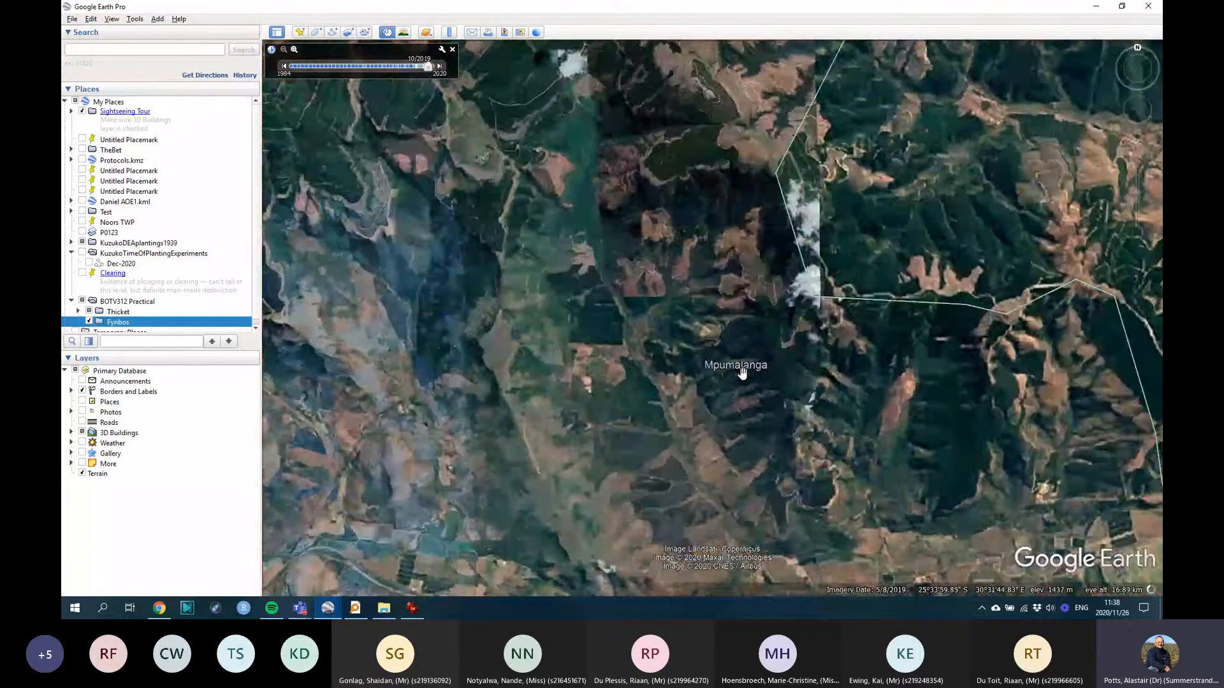
scroll(749, 406, "down", 2)
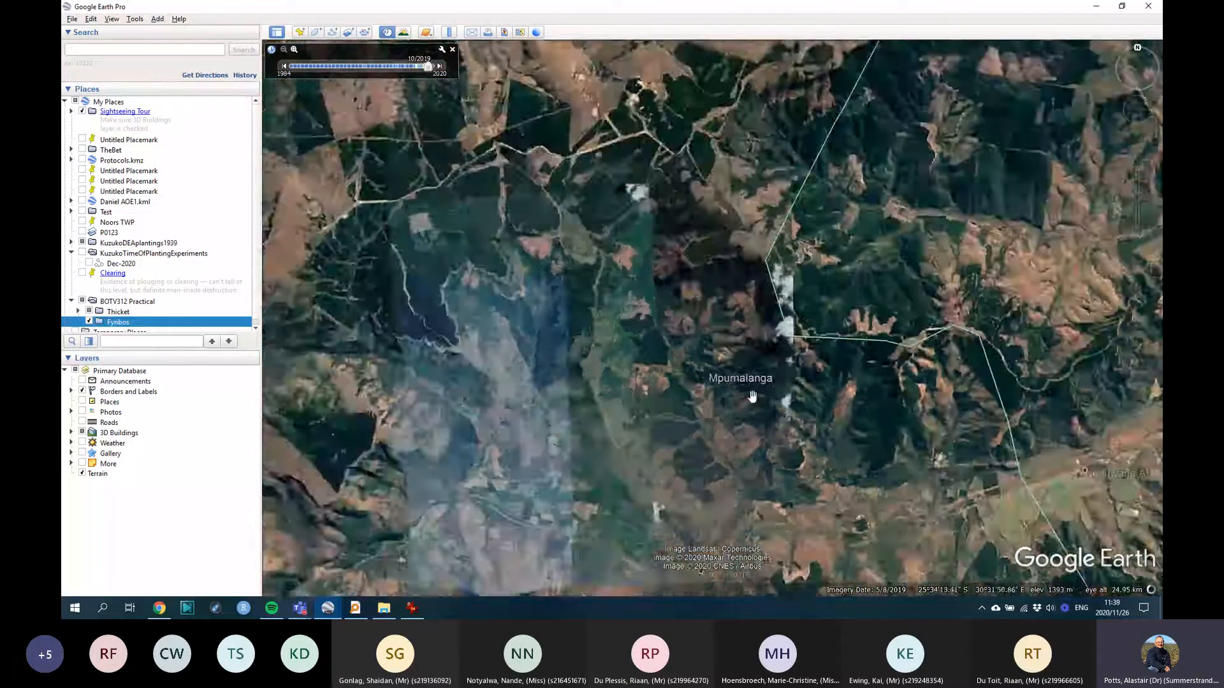
scroll(752, 396, "down", 2)
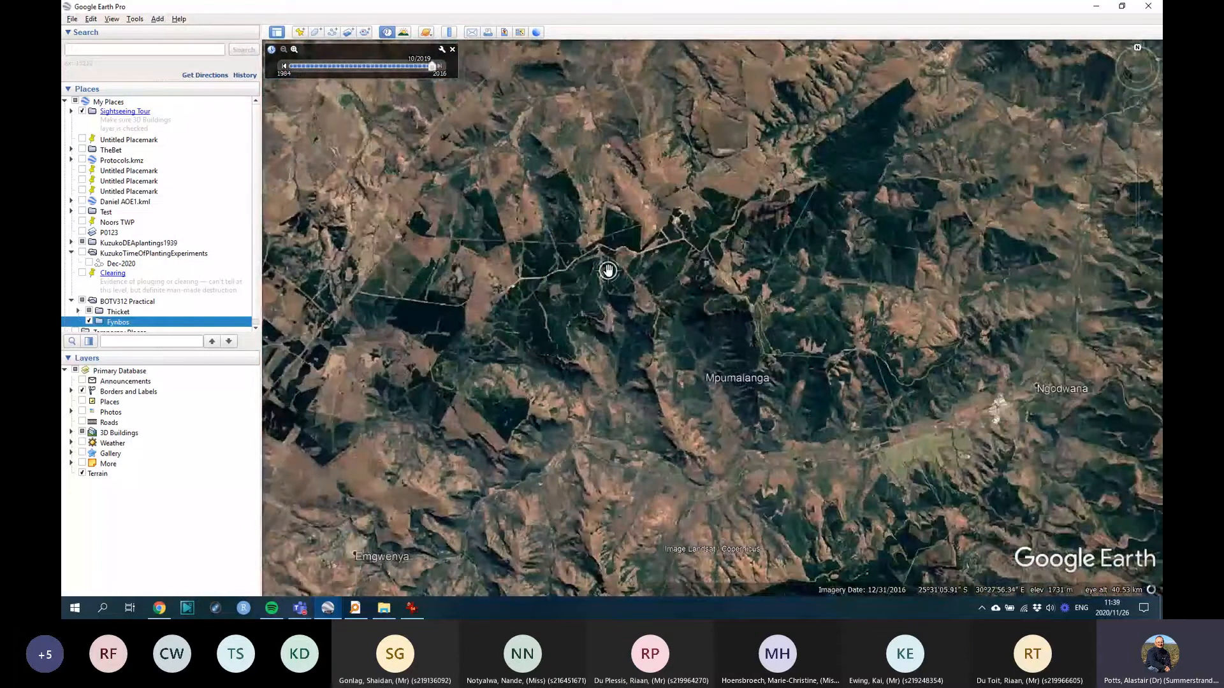
scroll(609, 271, "down", 1)
left_click_drag(608, 271, 704, 288)
Step: Inspect the open grassland block with the small dam east of Bambi and the plantations bordering it
scroll(704, 287, "up", 4)
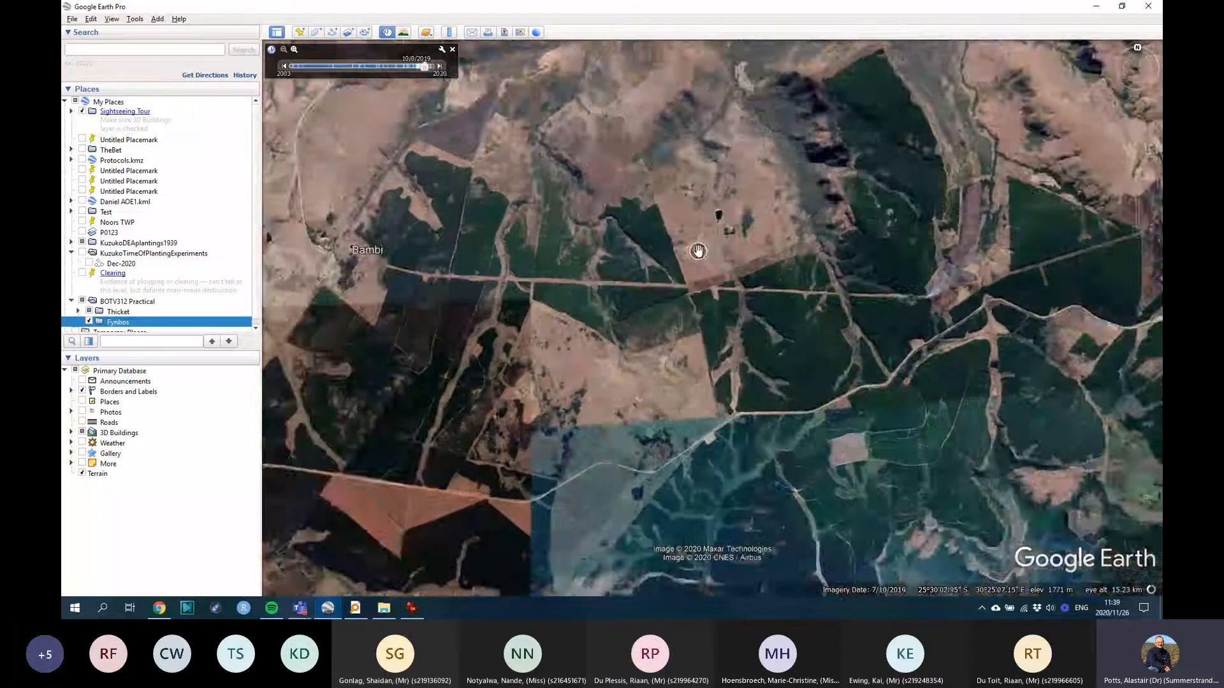
scroll(706, 280, "up", 3)
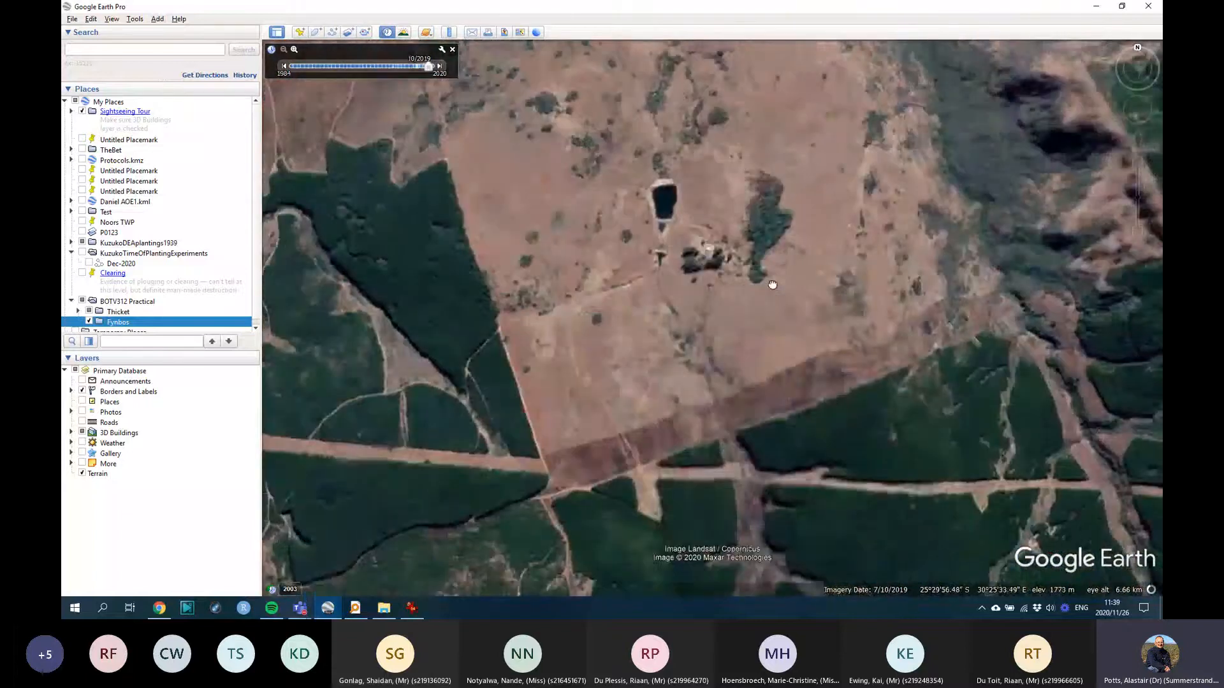
left_click_drag(627, 193, 746, 281)
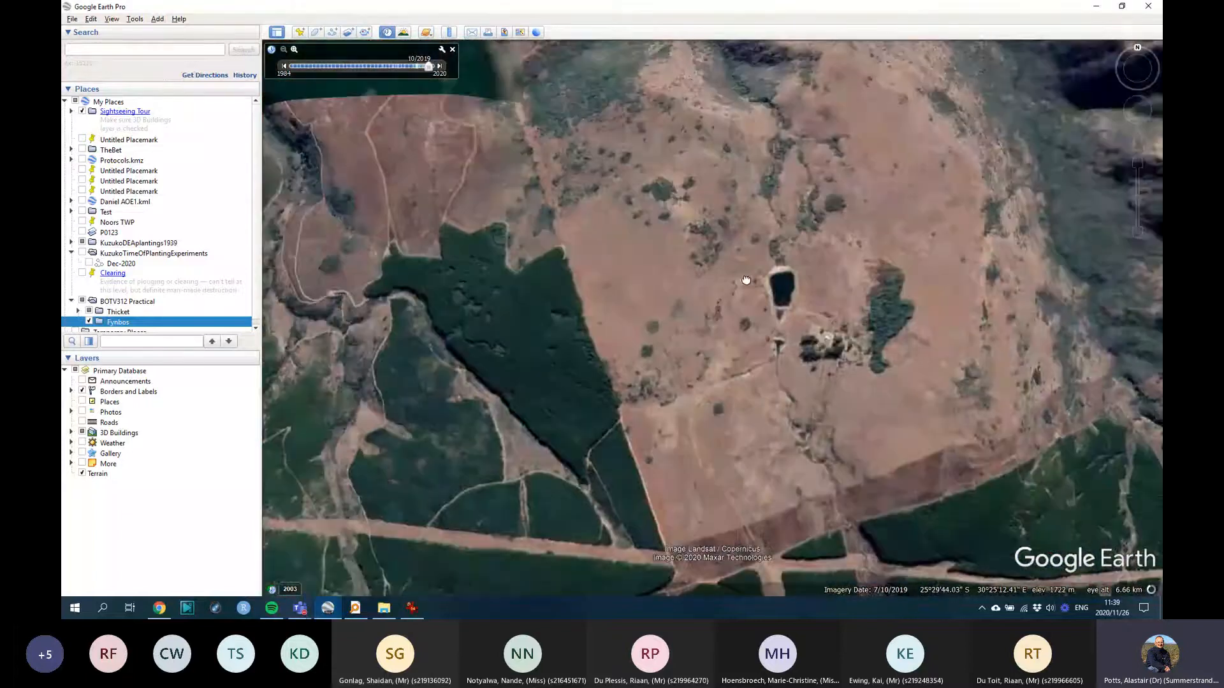
scroll(715, 253, "down", 2)
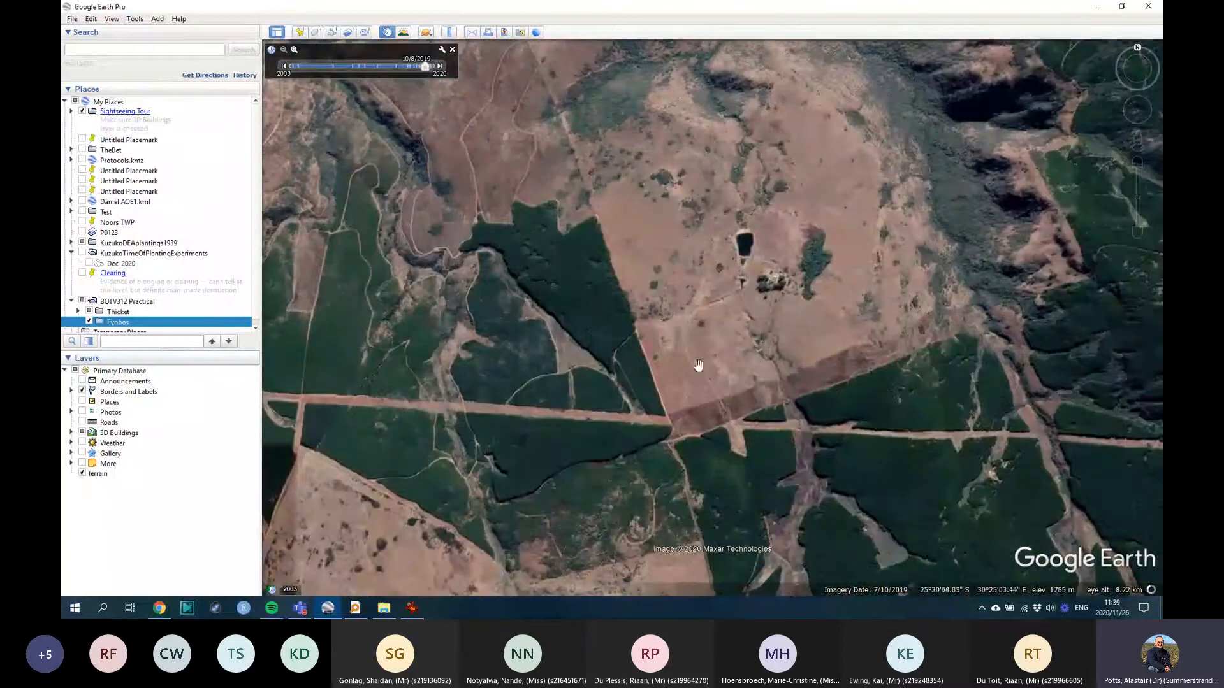
left_click_drag(846, 214, 663, 270)
left_click_drag(640, 161, 639, 257)
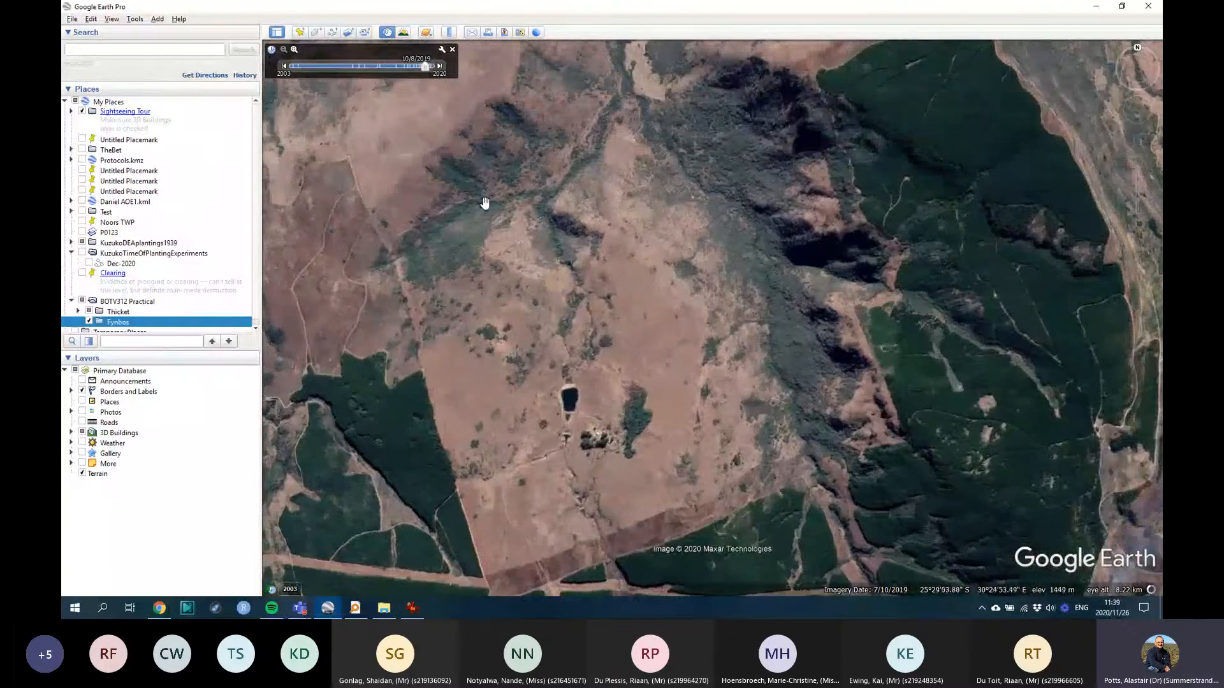
Step: Follow the wooded ravines and rocky slopes north of the small dam towards the valley road
scroll(527, 262, "up", 2)
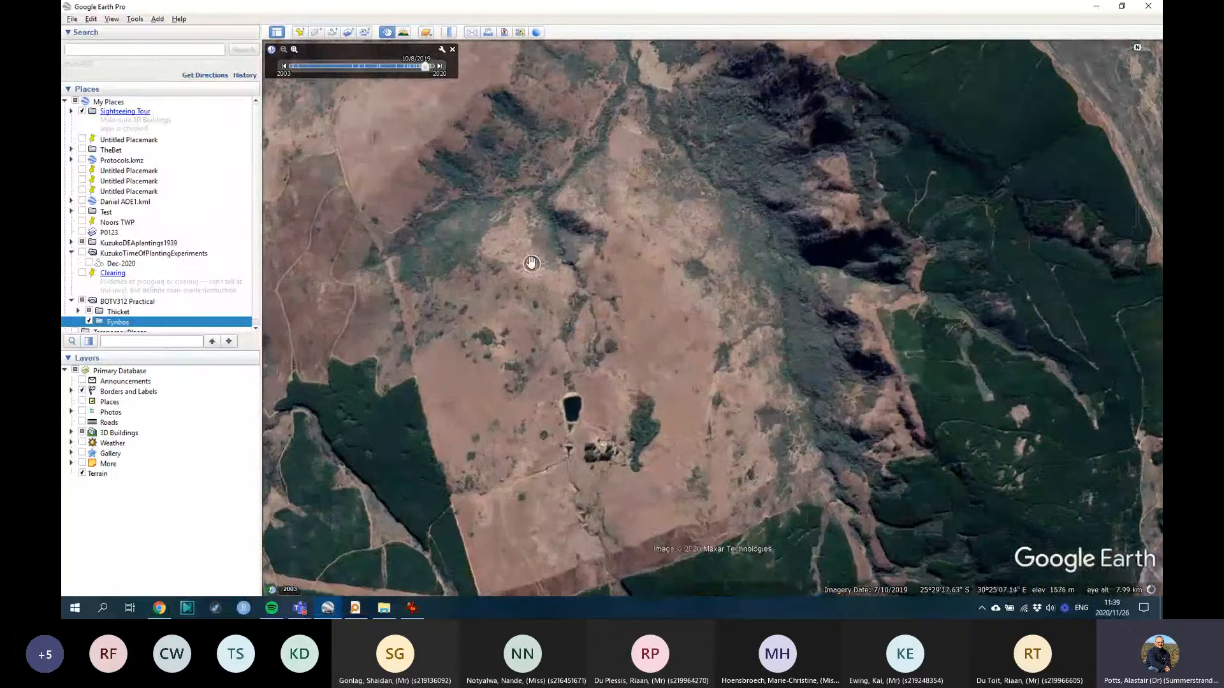
scroll(504, 223, "up", 1)
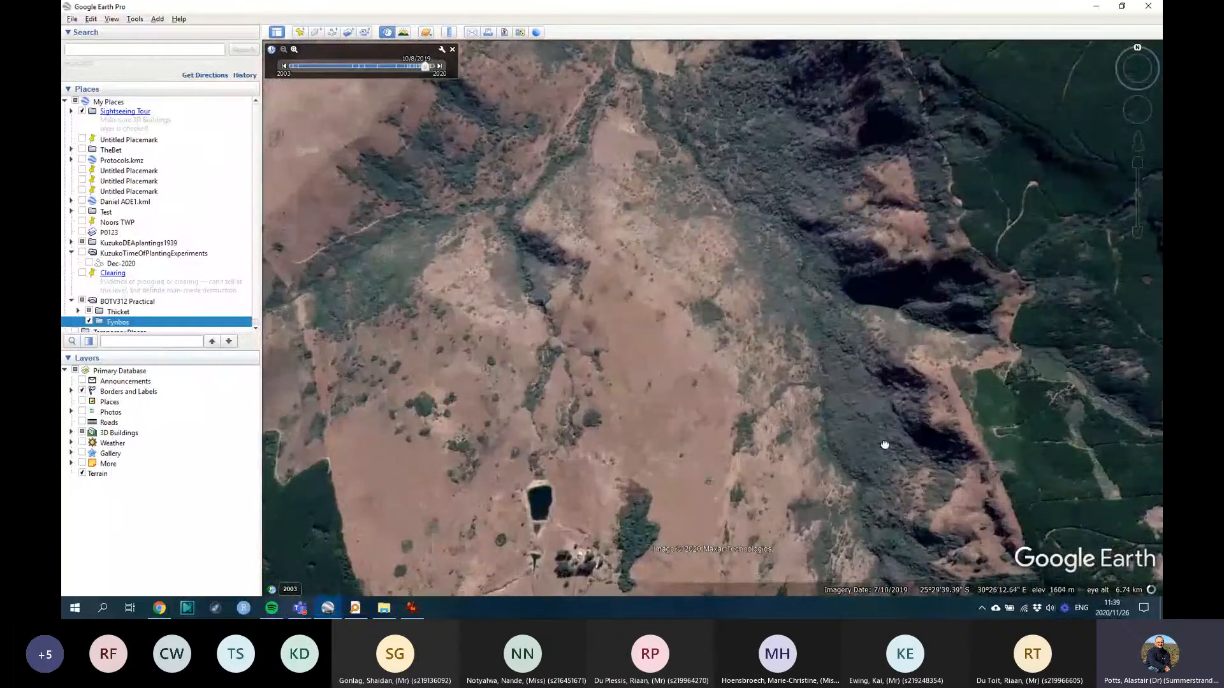
left_click_drag(882, 443, 716, 308)
left_click_drag(678, 218, 736, 475)
left_click_drag(650, 169, 678, 313)
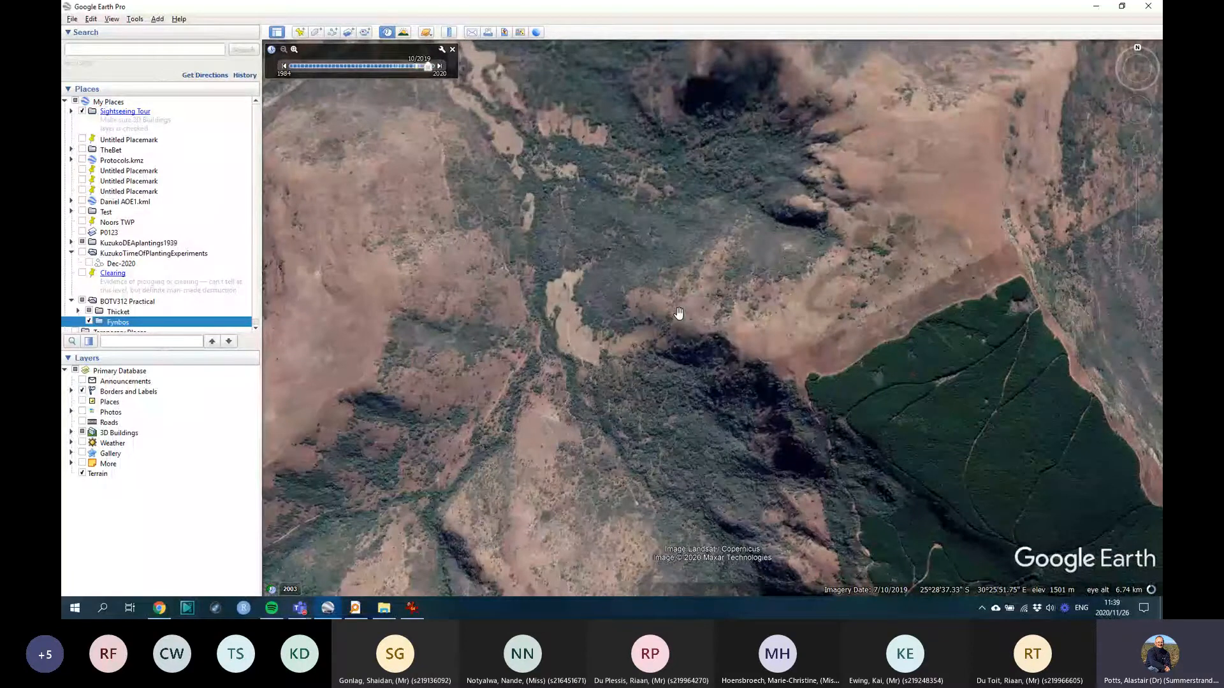
left_click_drag(570, 69, 634, 125)
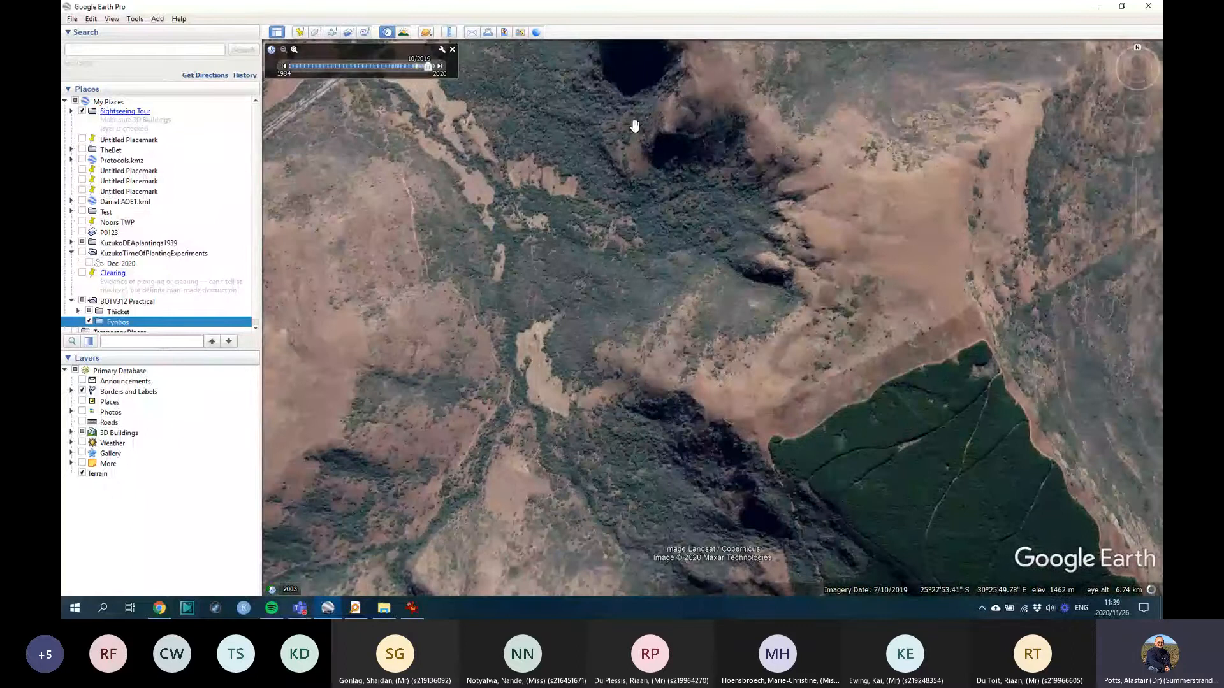
Step: Inspect the tree rows and tracks of the dense plantation block on the ridge east of the ravines
scroll(940, 447, "up", 3)
left_click_drag(940, 447, 743, 238)
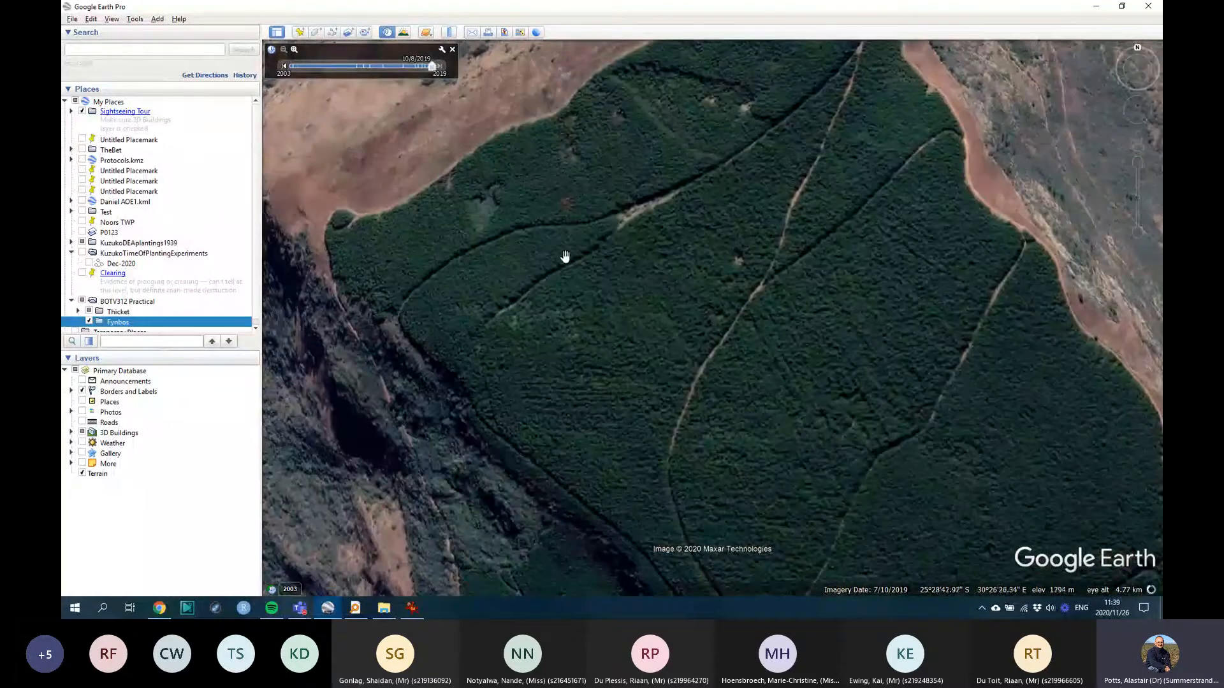
scroll(555, 246, "down", 2)
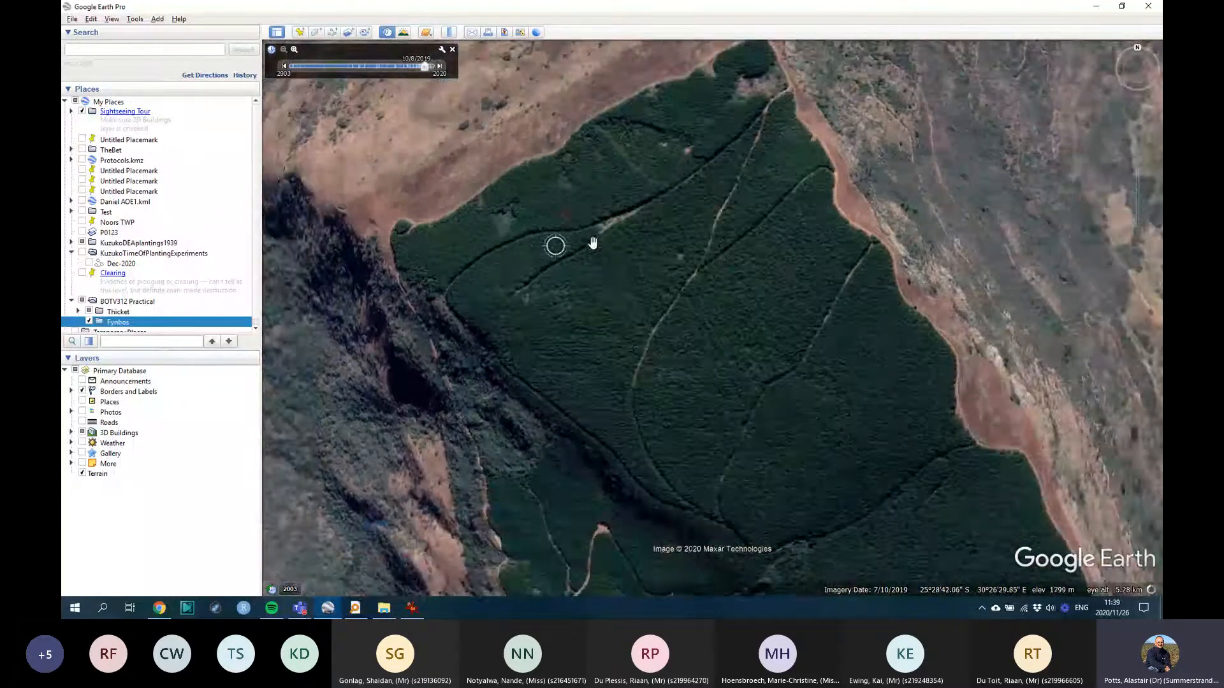
Step: Enter Street View on the R539 in the valley north of the plantation block
scroll(593, 244, "down", 3)
left_click_drag(713, 278, 762, 386)
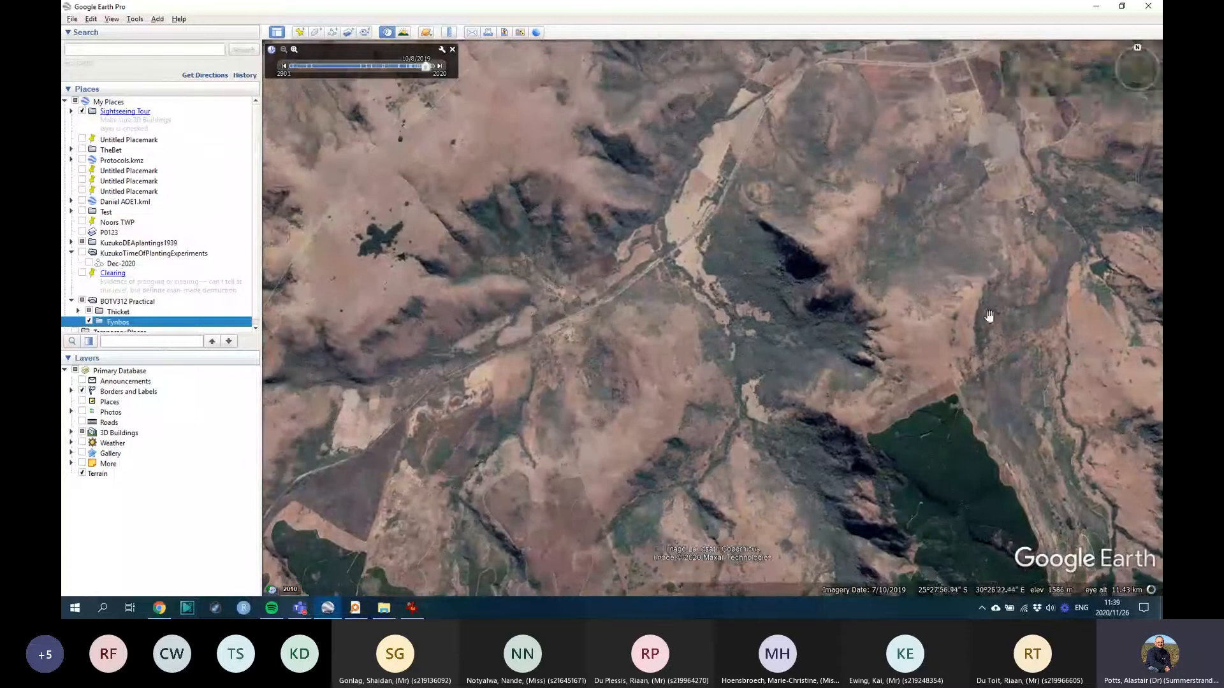
left_click_drag(1138, 139, 786, 199)
left_click_drag(682, 230, 697, 230)
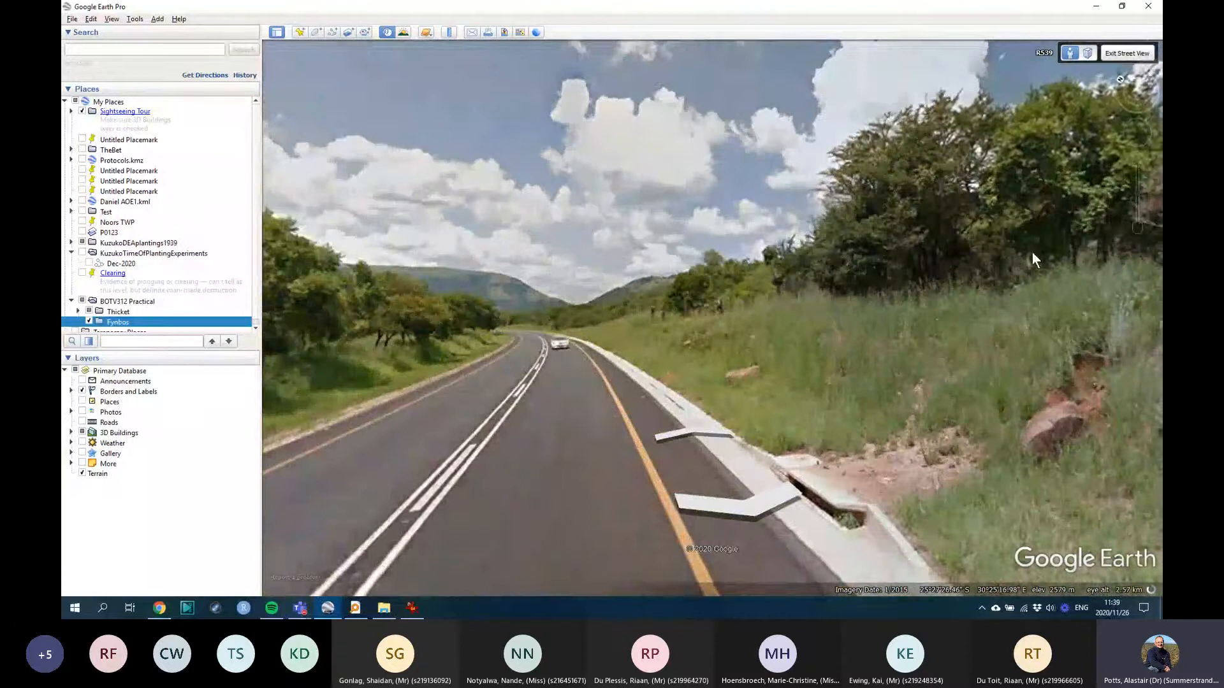
Step: Look along the R539 at the trees, grassy rocky verge and distant hillside, advancing to another viewpoint on the road
left_click_drag(1033, 255, 602, 285)
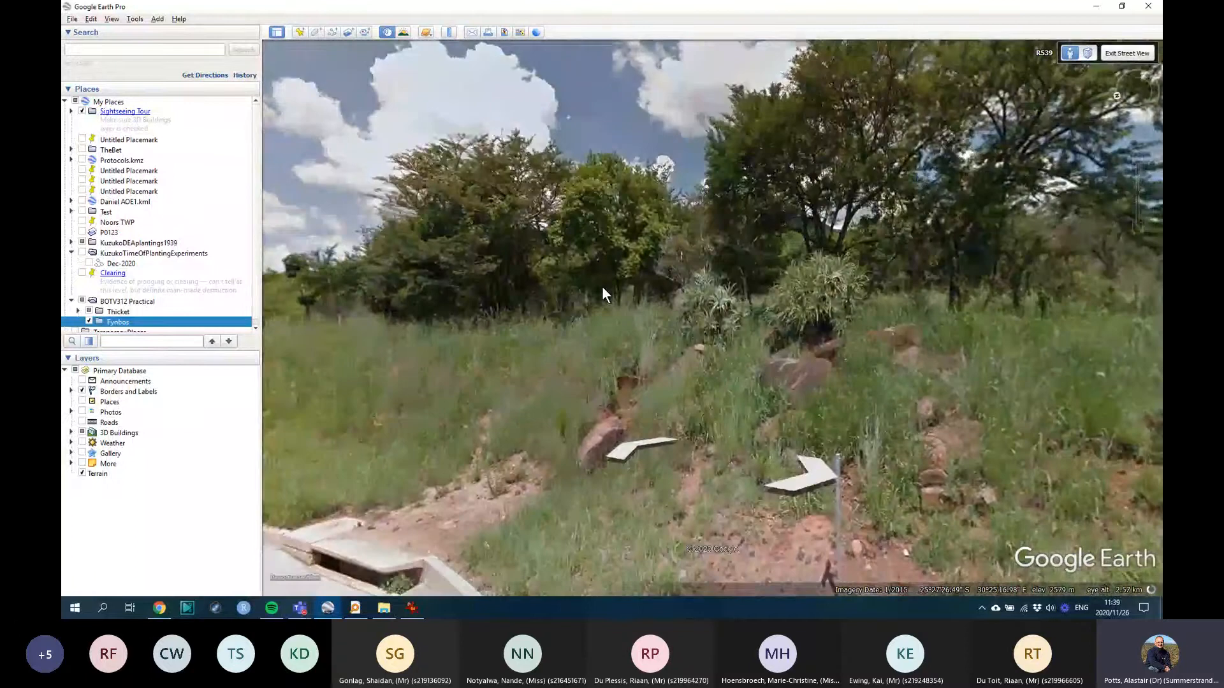
left_click_drag(981, 281, 612, 280)
left_click_drag(1020, 274, 675, 272)
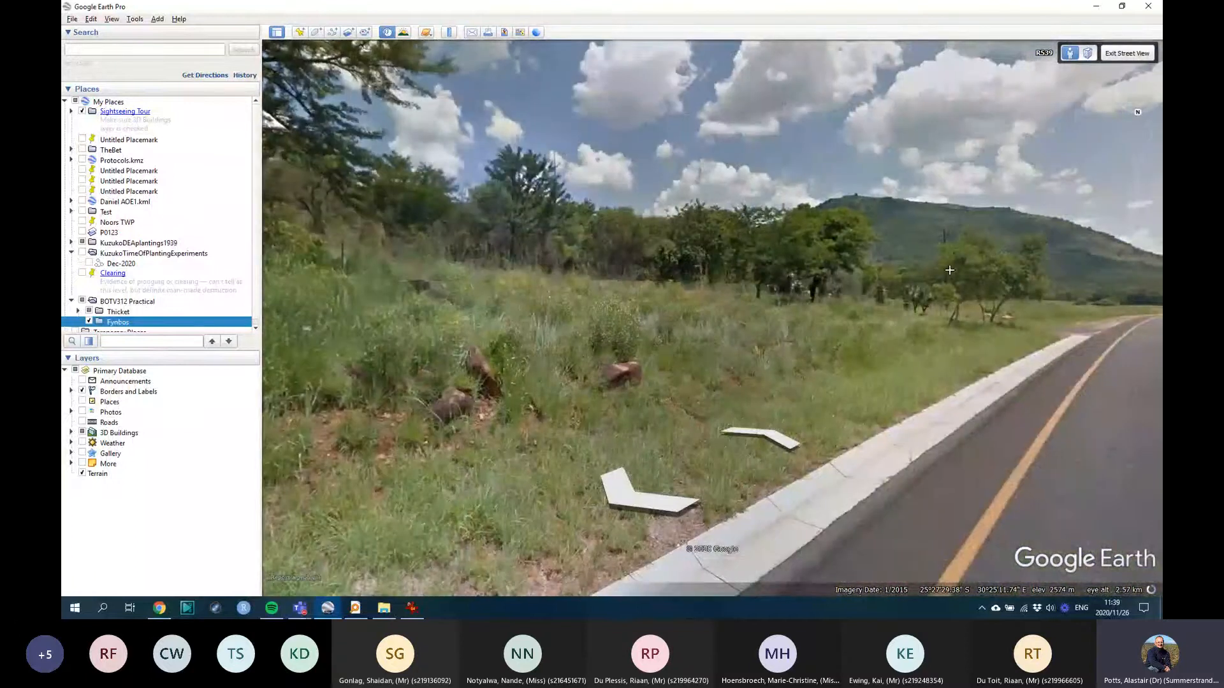
left_click_drag(950, 270, 819, 270)
scroll(954, 308, "up", 5)
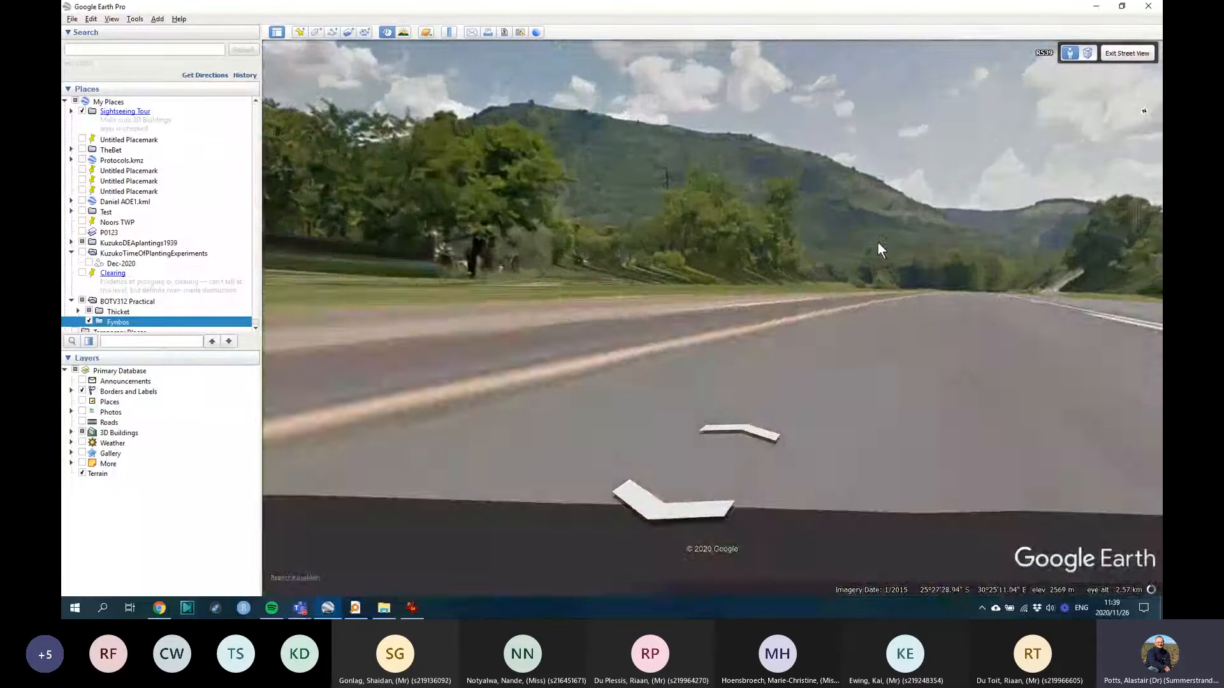
double_click(878, 242)
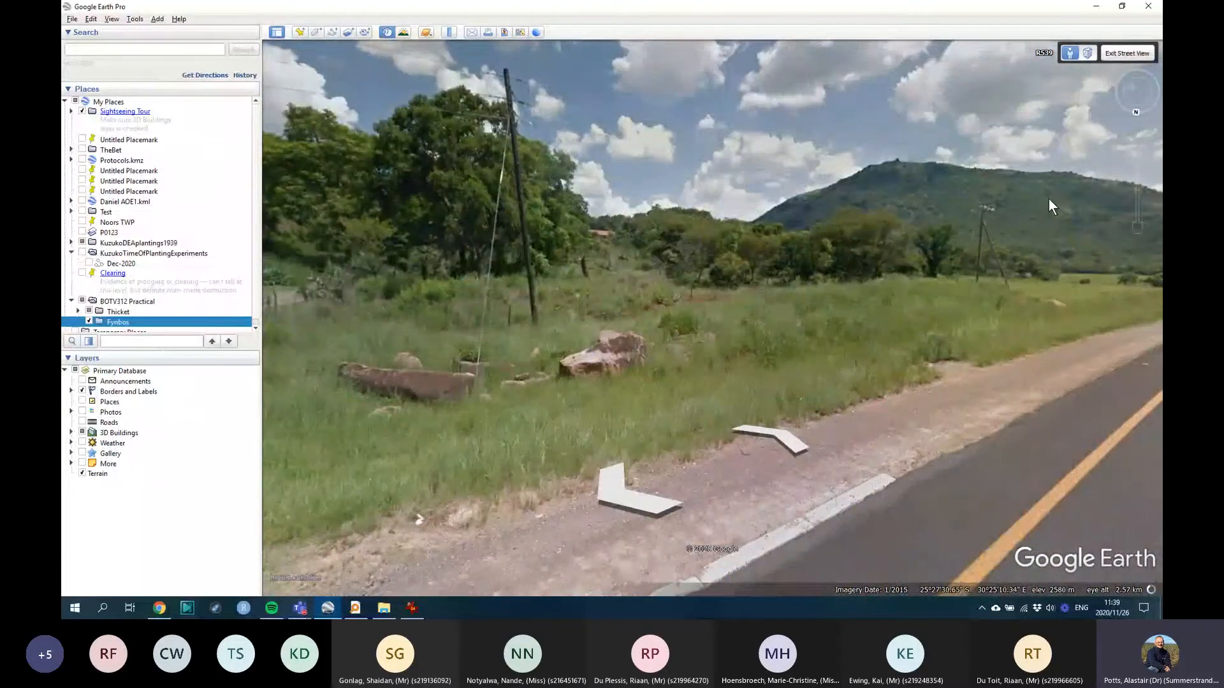
left_click_drag(1049, 199, 898, 219)
Step: Turn to the opposite side of the R539, look over the roadside trees and grassland, and exit Street View
left_click_drag(581, 229, 1045, 229)
left_click_drag(747, 228, 1016, 231)
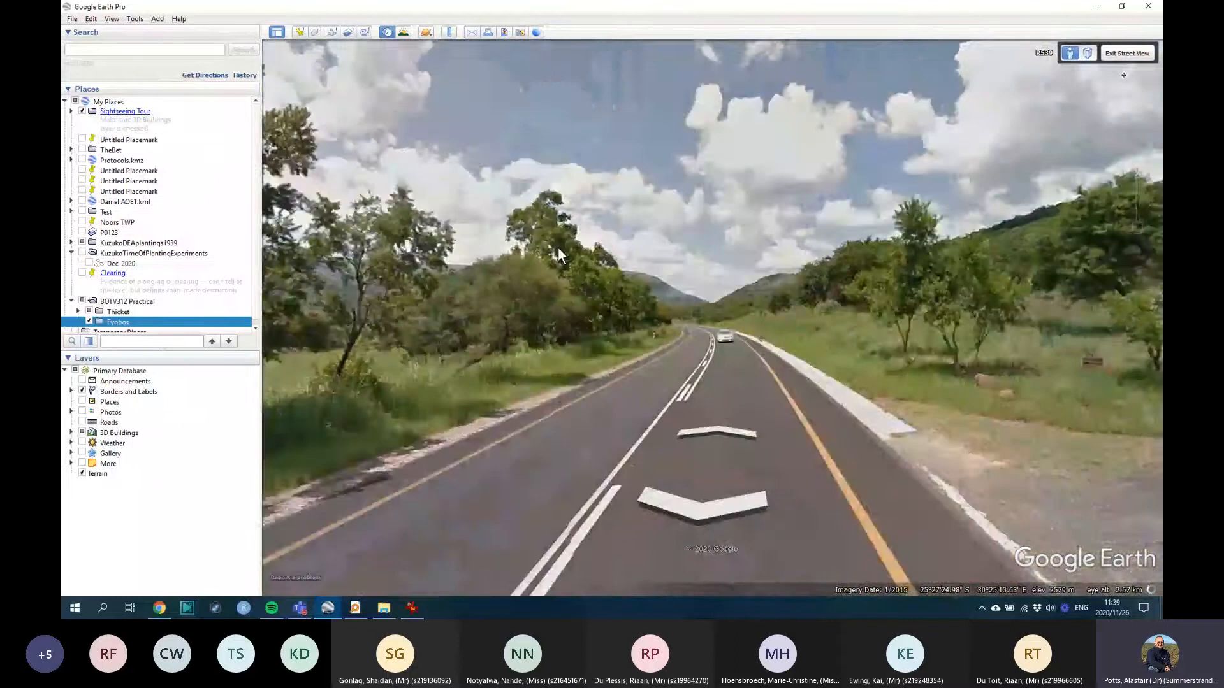
left_click_drag(557, 248, 791, 236)
left_click_drag(567, 210, 861, 198)
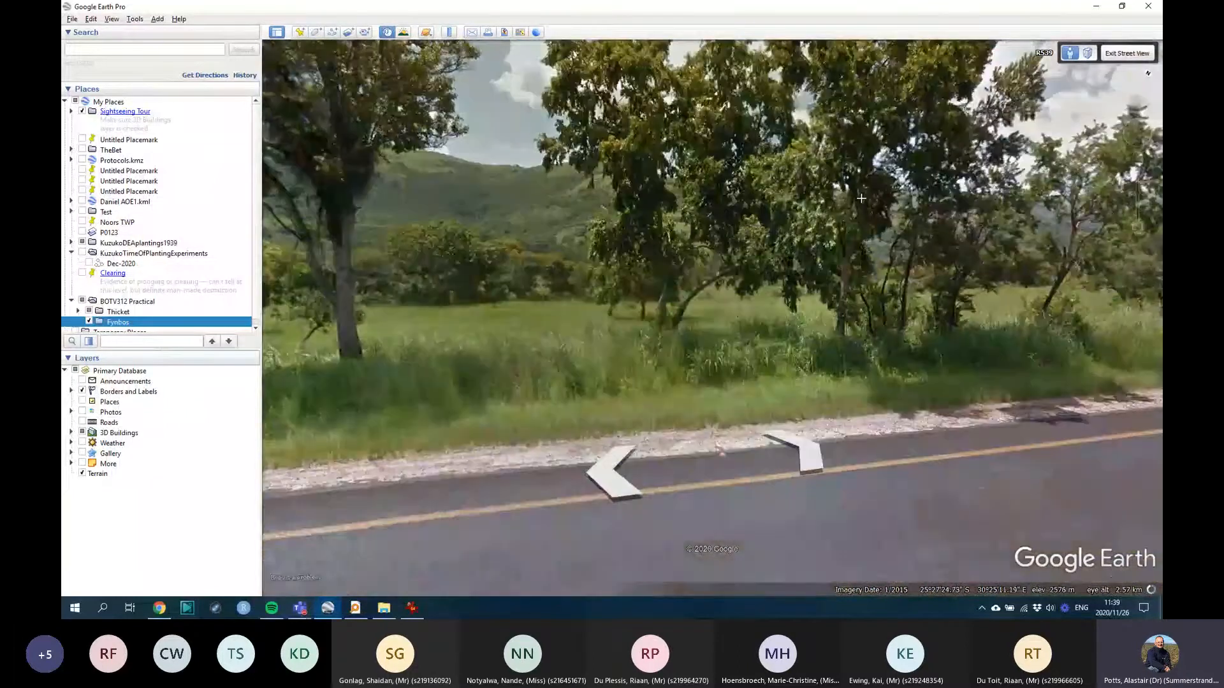
left_click_drag(537, 267, 714, 220)
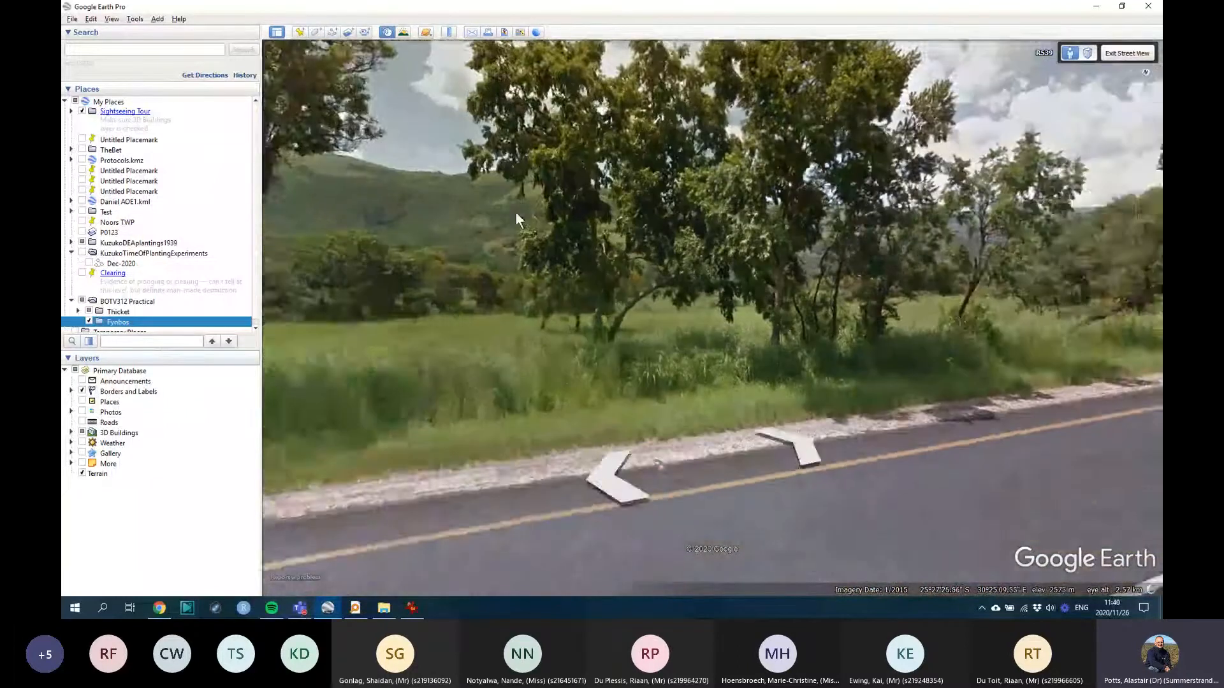
left_click_drag(515, 212, 805, 227)
left_click(1127, 53)
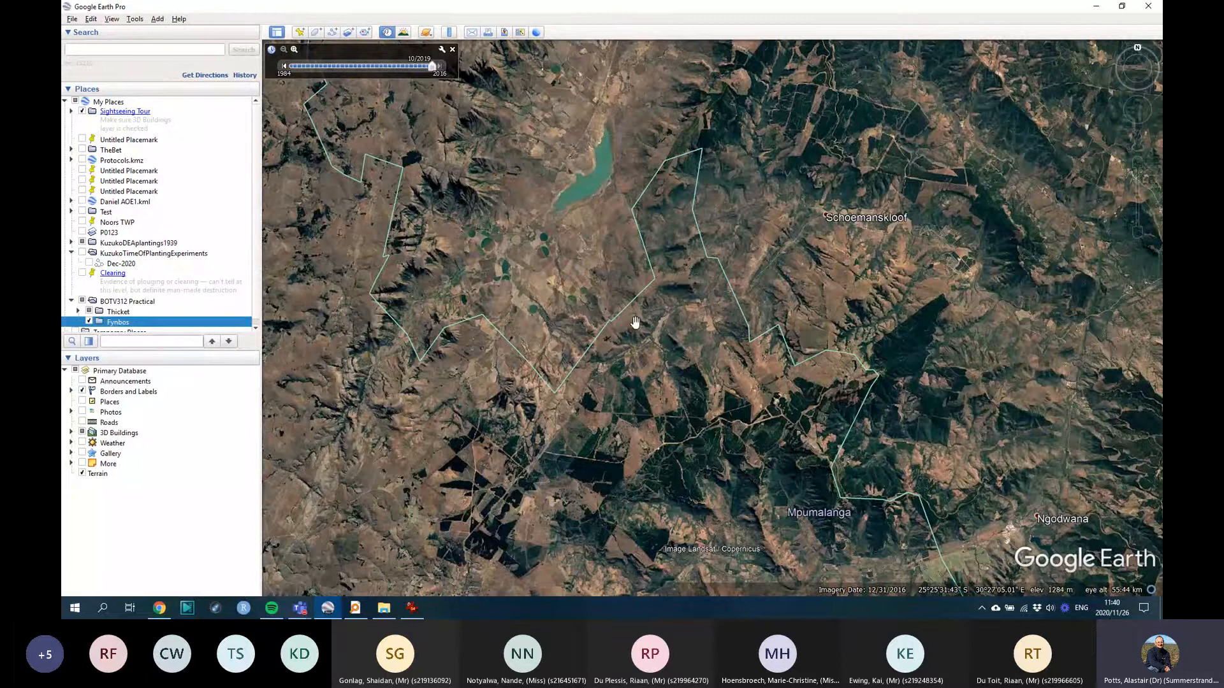
Step: Widen the view from the Mpumalanga plantations and shift west to the region around Pretoria and Johannesburg
scroll(585, 364, "down", 4)
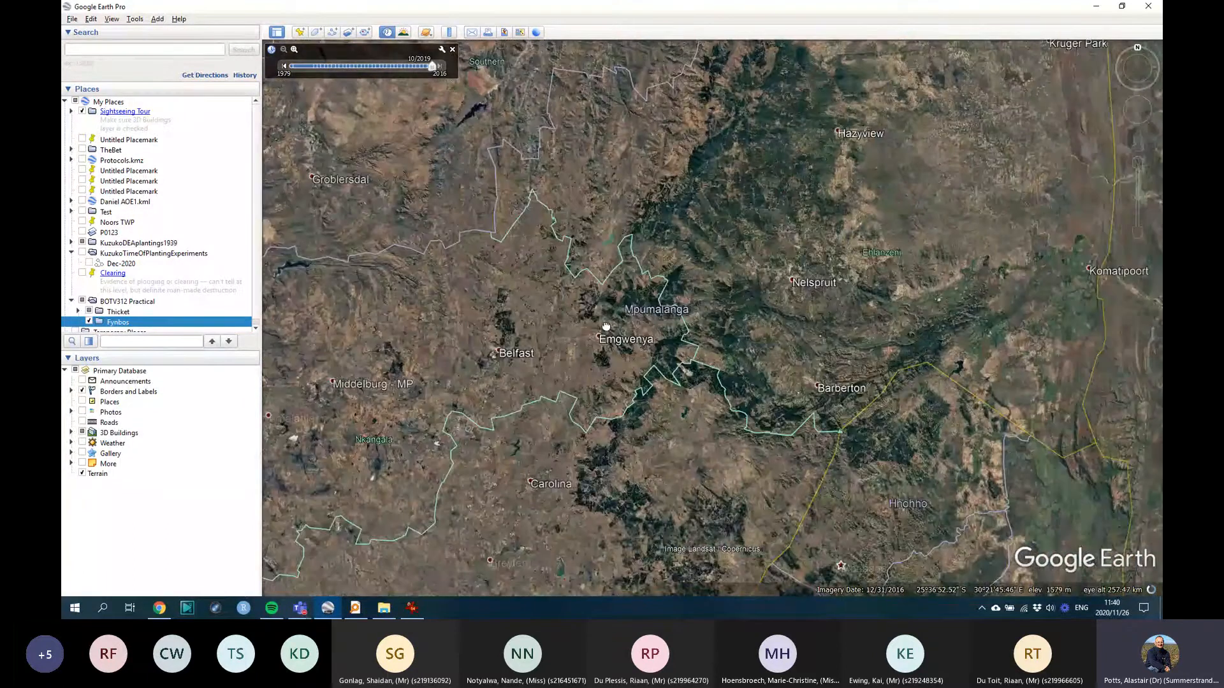
left_click_drag(606, 326, 663, 370)
scroll(483, 333, "down", 1)
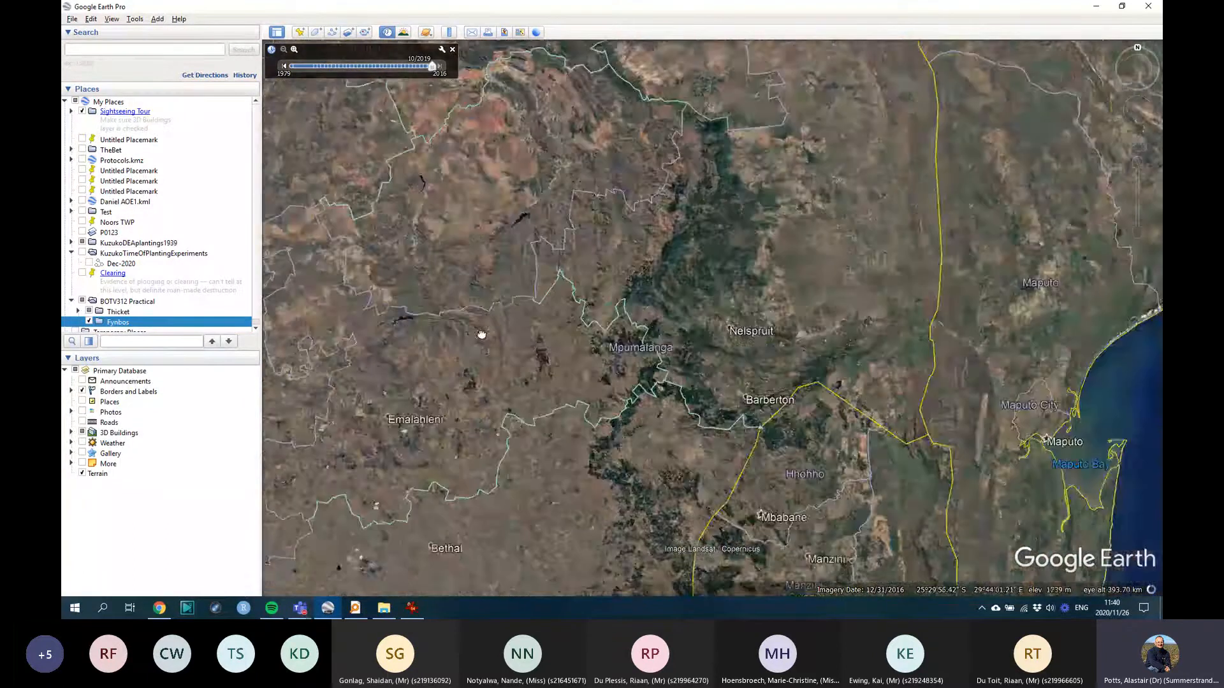
left_click_drag(482, 333, 828, 285)
scroll(729, 439, "down", 2)
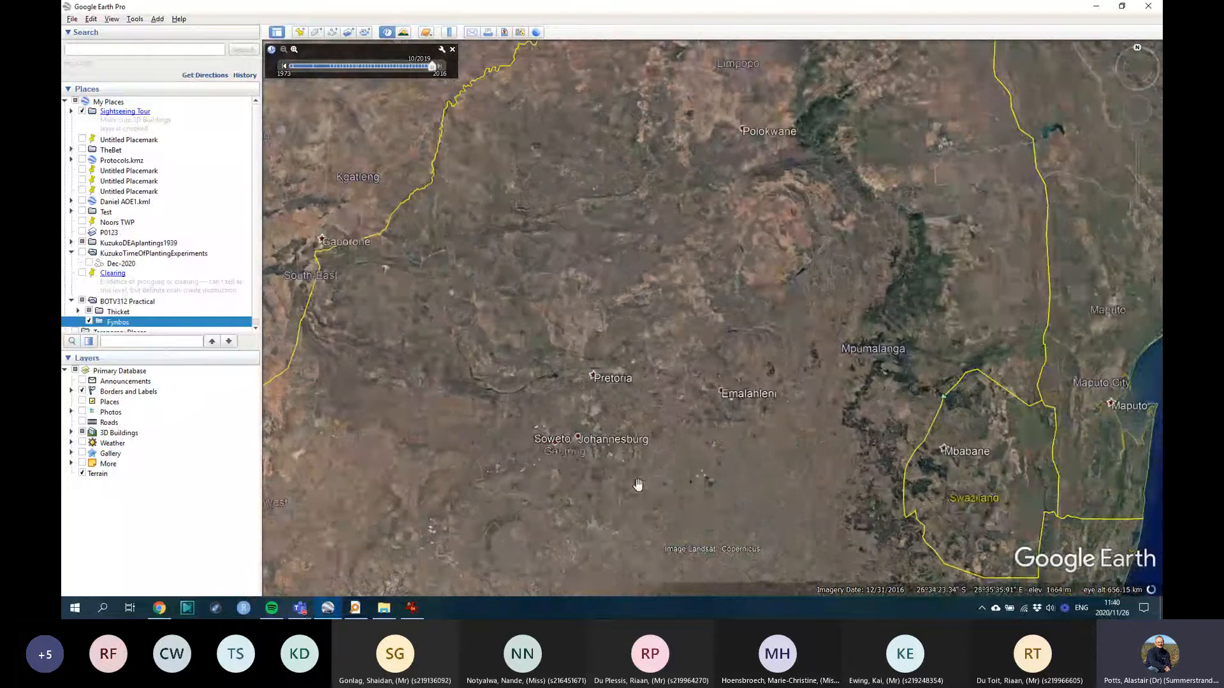
left_click_drag(588, 469, 809, 404)
Step: Examine the land around Johannesburg, Springs, Nigel and Heidelberg, and widen the view west to North West and Gaborone
scroll(811, 403, "up", 2)
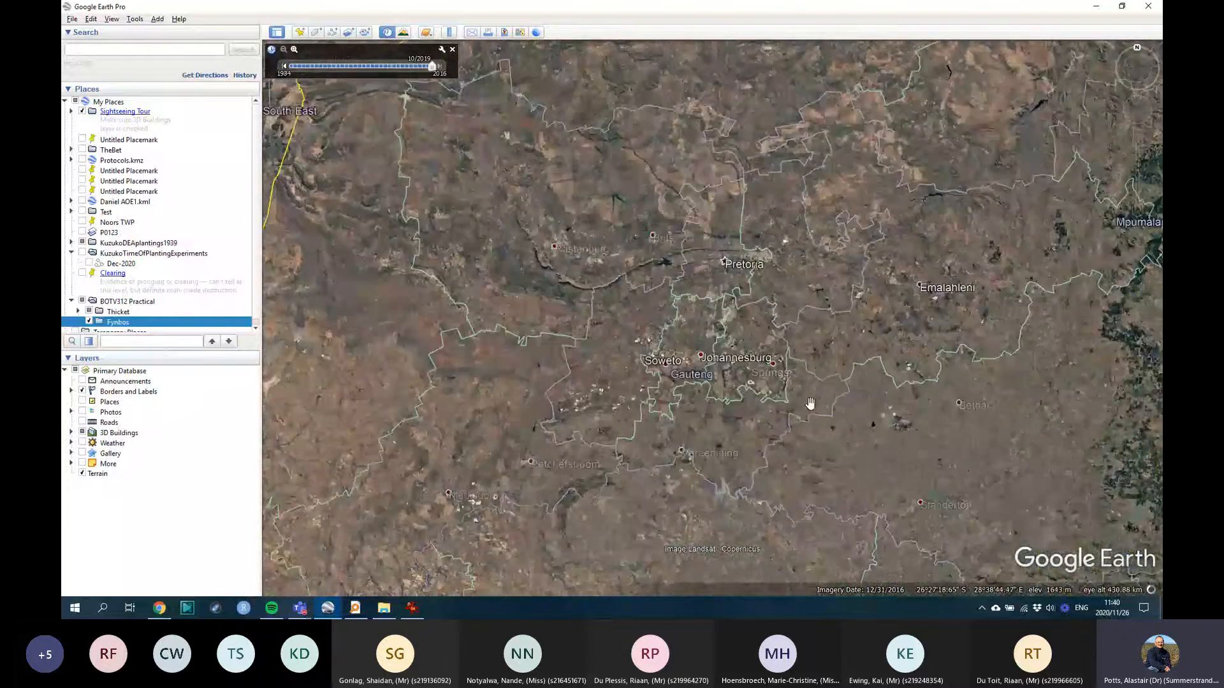
scroll(809, 405, "up", 3)
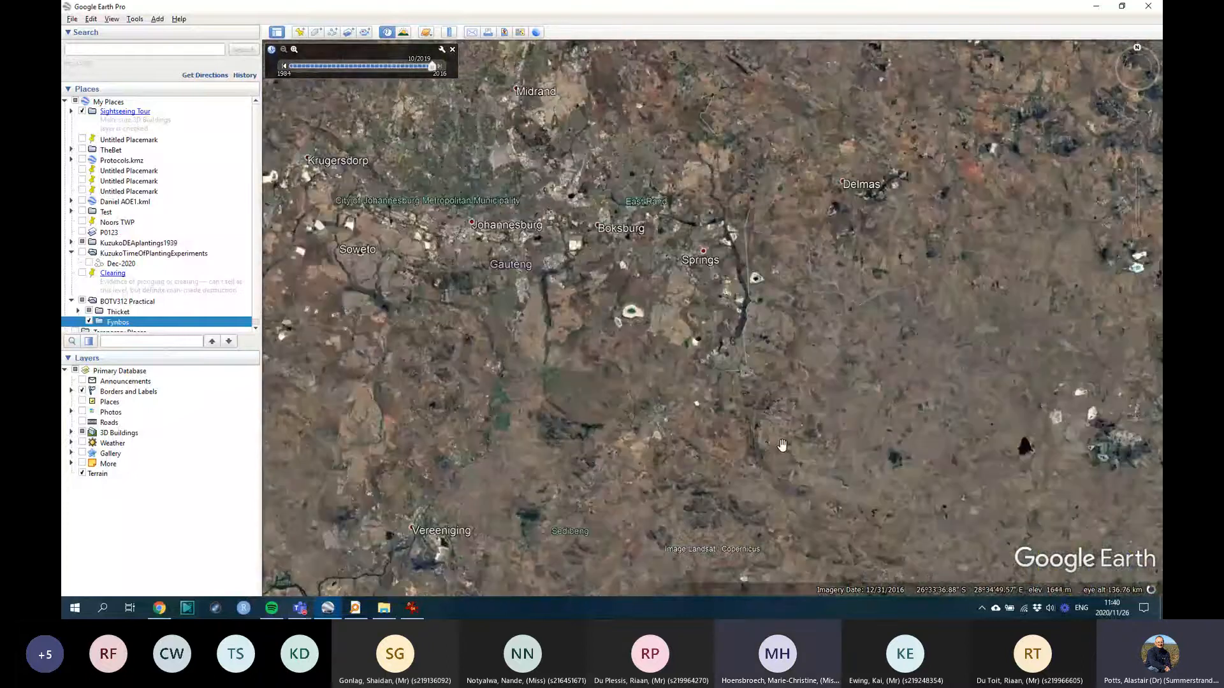
scroll(727, 430, "up", 1)
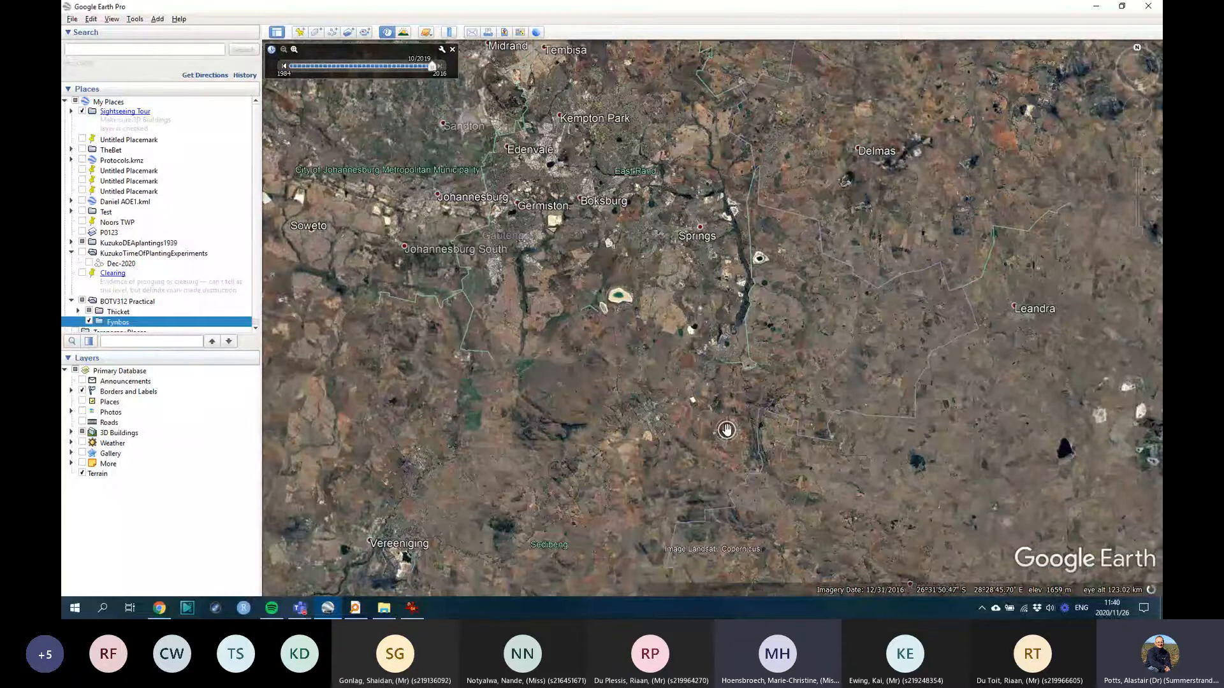
scroll(726, 429, "up", 2)
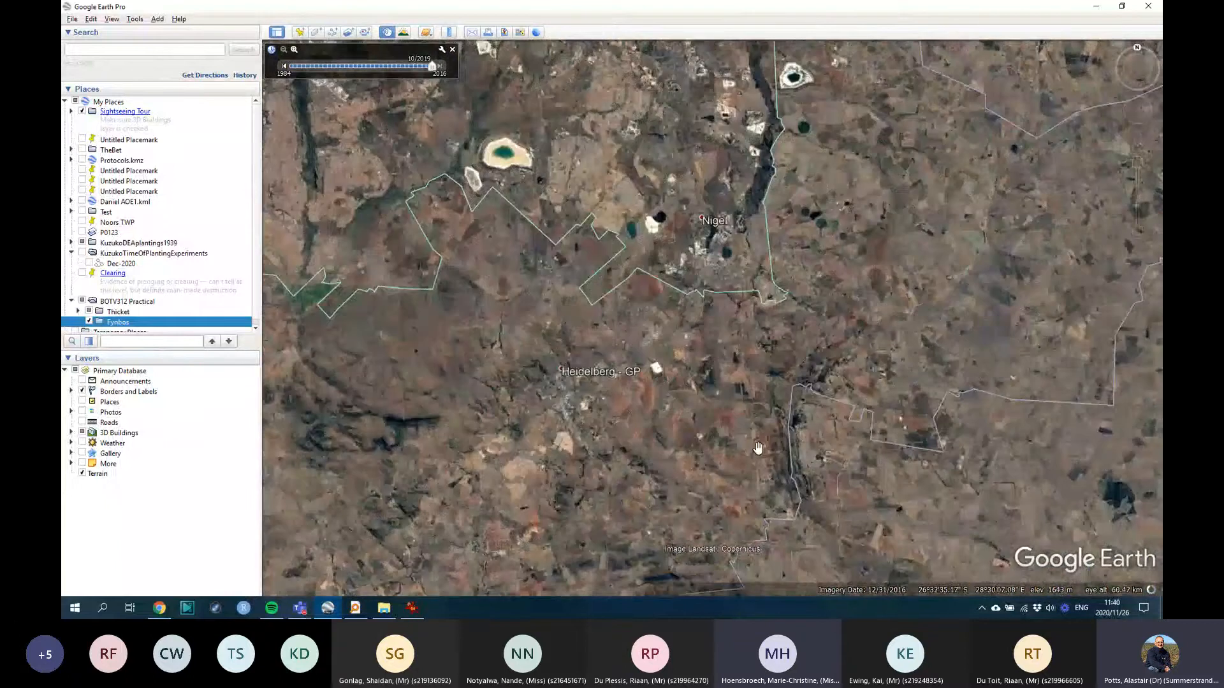
scroll(758, 448, "down", 2)
scroll(658, 472, "down", 2)
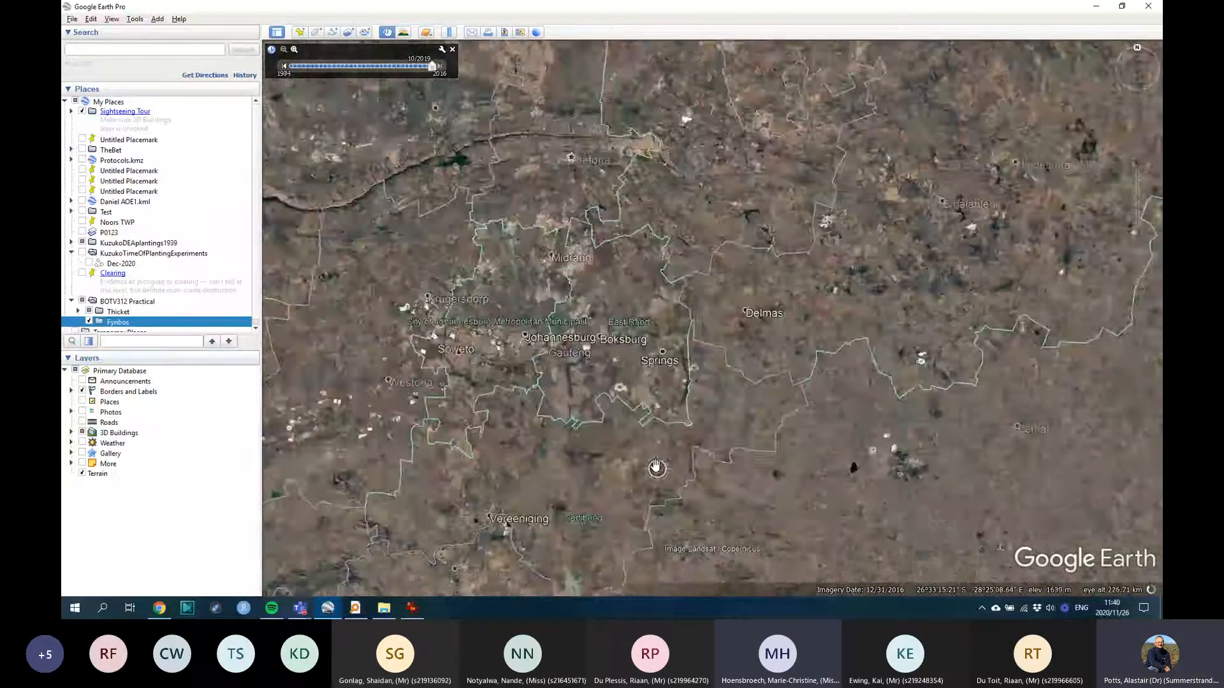
scroll(657, 468, "down", 3)
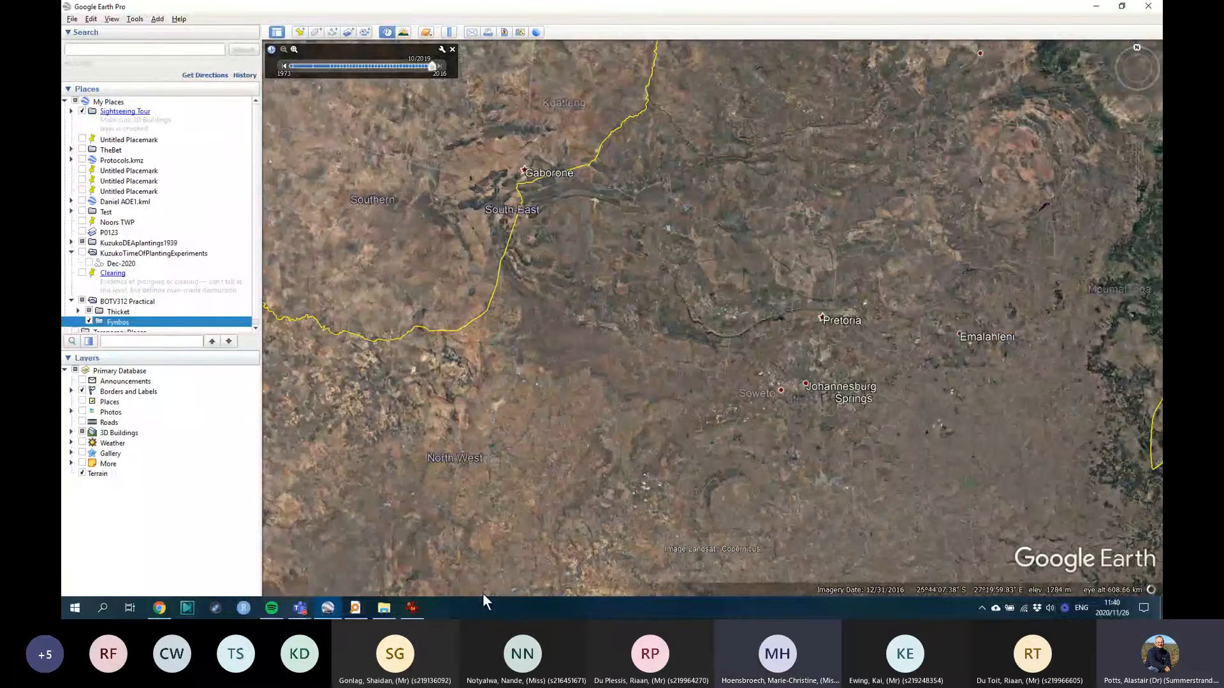
Step: Switch to the CDNGI Geospatial Portal in Chrome, widen the map from the old photo location, and hide the CDNGI Imagery and Mapping Mosaics layer
left_click(156, 610)
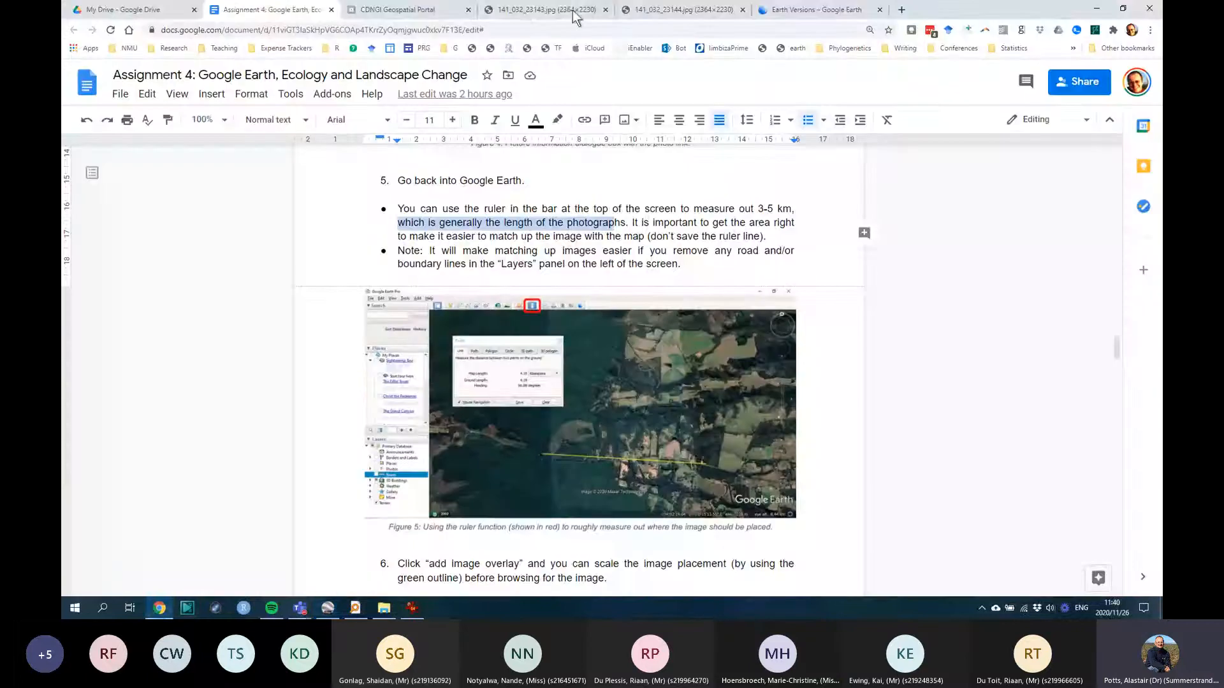
left_click(432, 12)
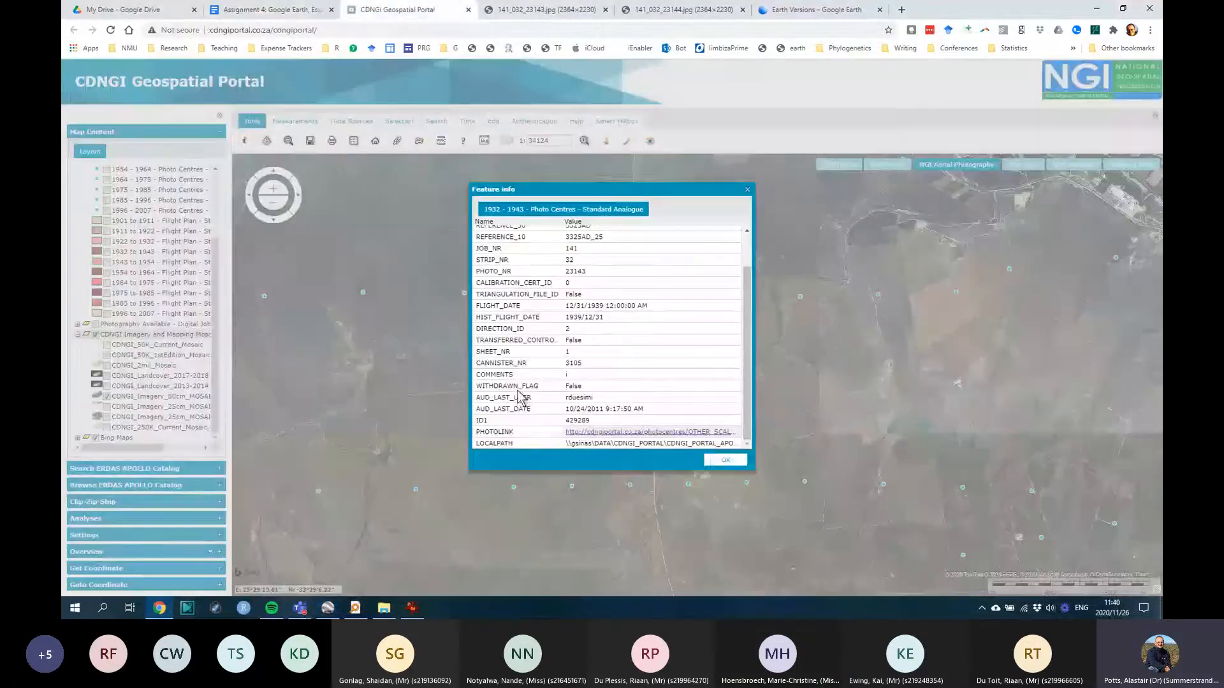
left_click(724, 461)
scroll(574, 414, "down", 8)
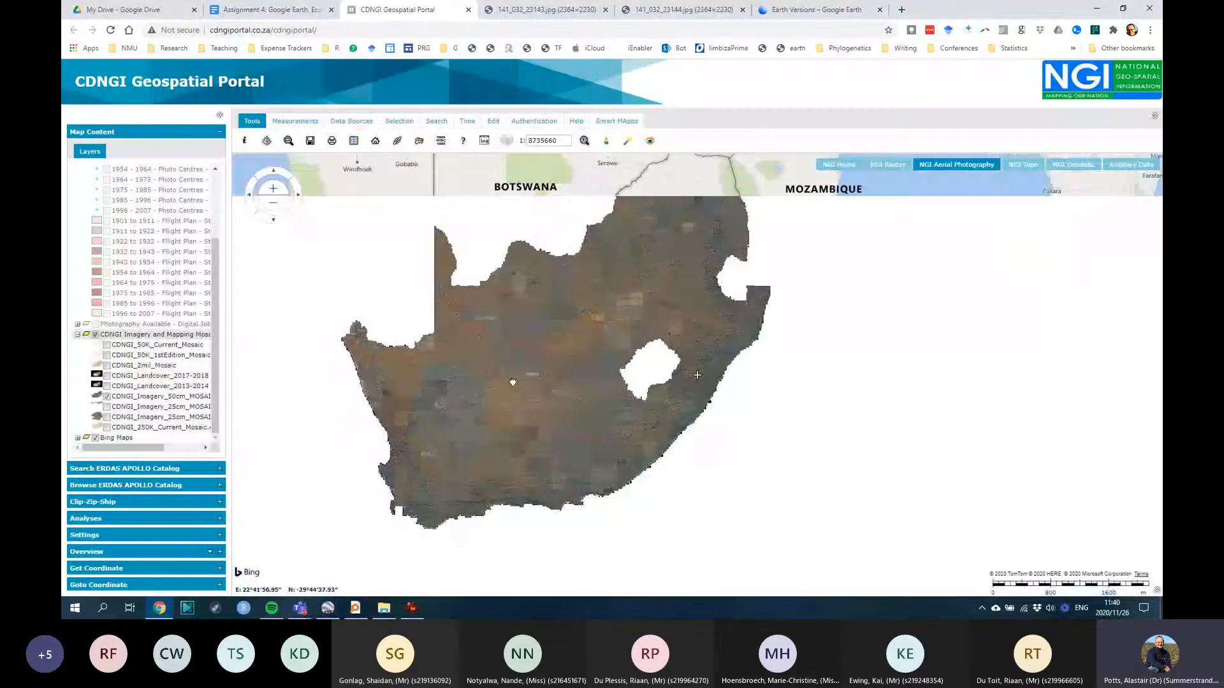
scroll(395, 367, "up", 3)
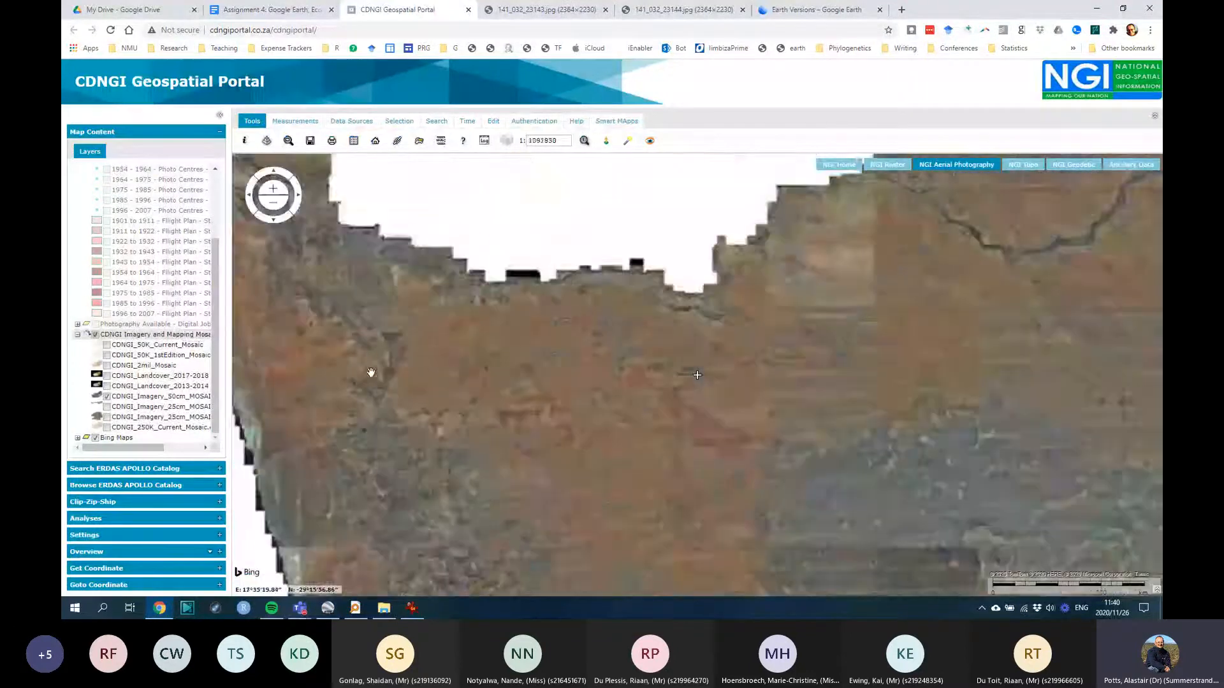
scroll(344, 357, "down", 1)
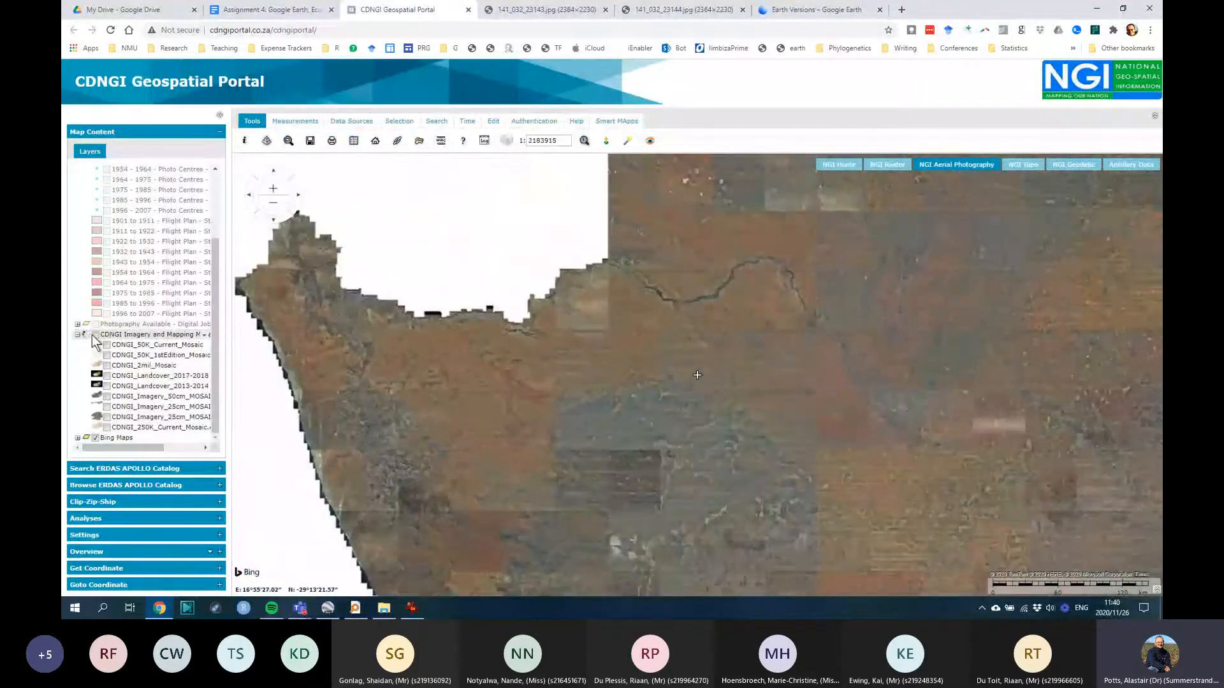
left_click(94, 335)
Step: Display the 1932 - 1943 photo centres and bring the river stretch from Pella to the Augrabies Falls area into view
scroll(216, 304, "up", 3)
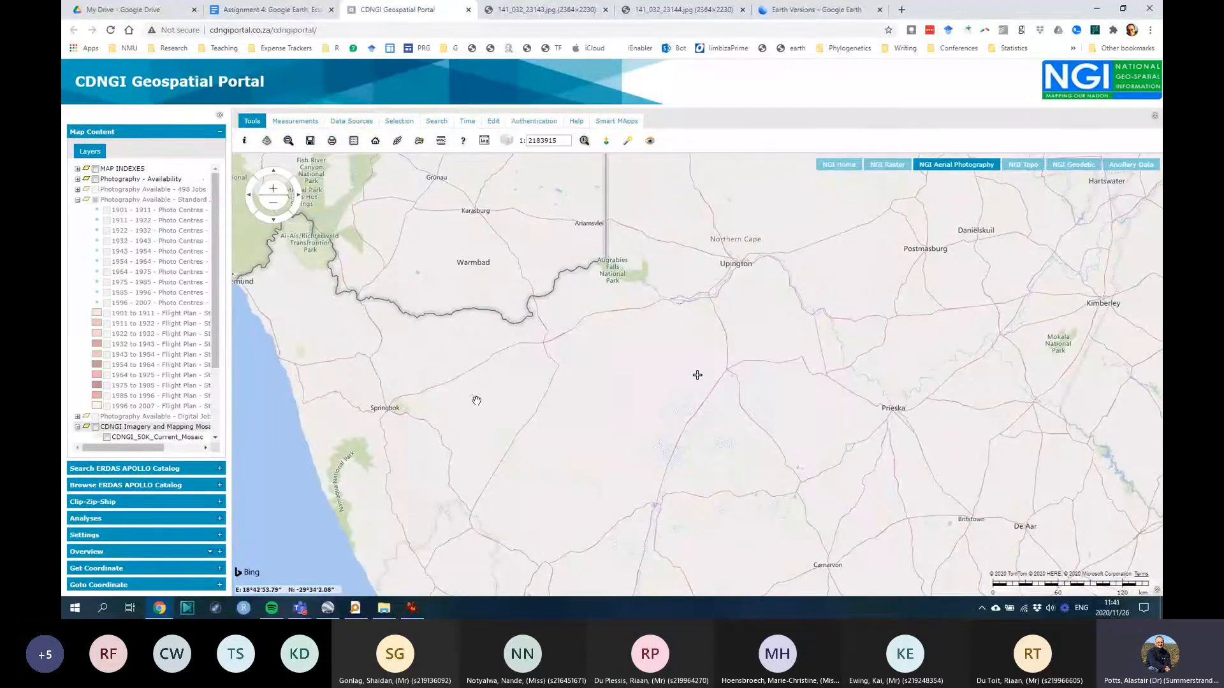
scroll(477, 400, "down", 1)
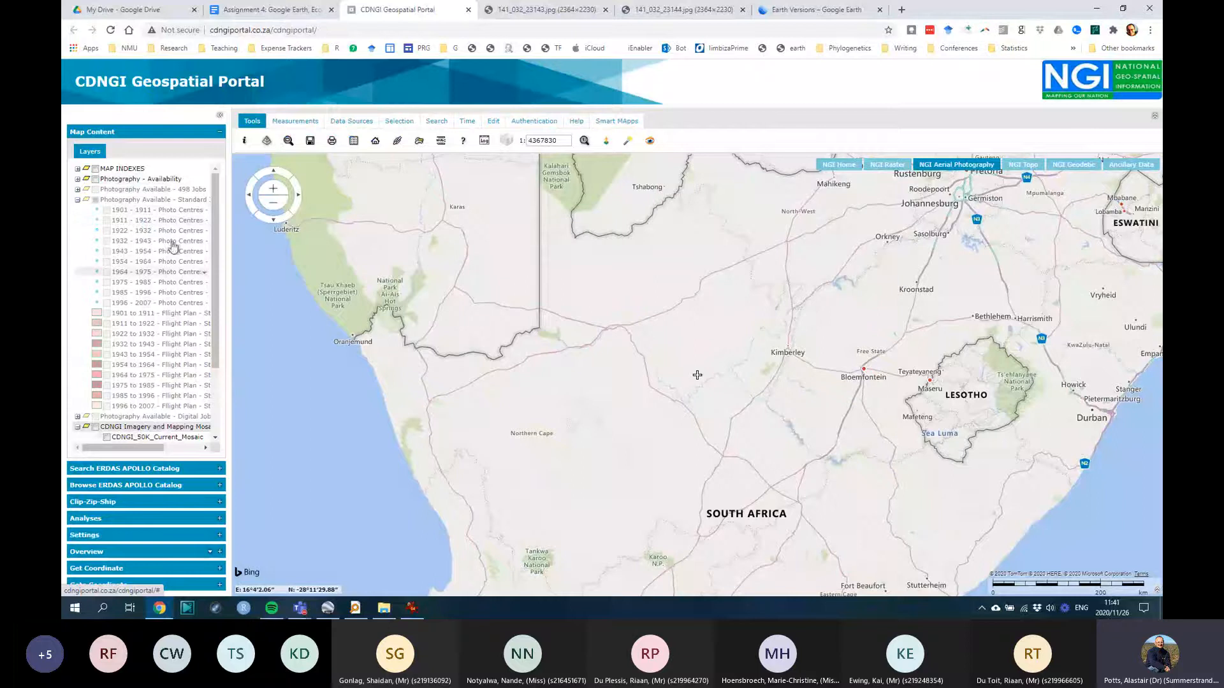
scroll(512, 350, "up", 3)
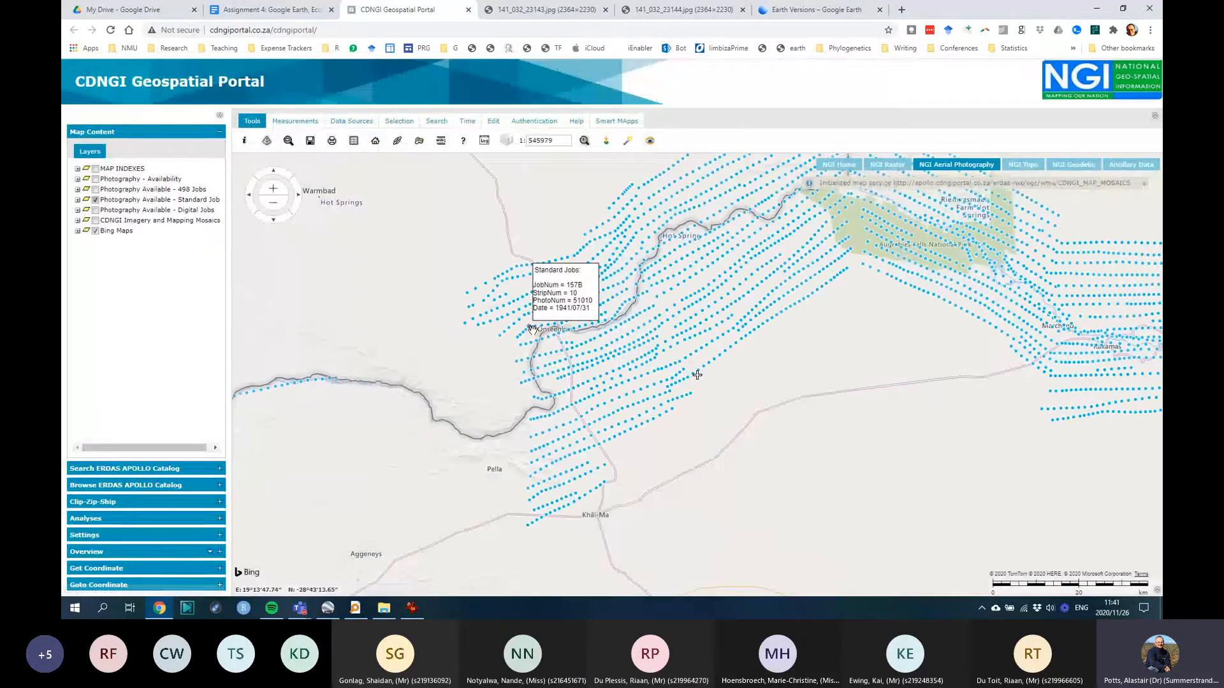
left_click_drag(812, 384, 604, 412)
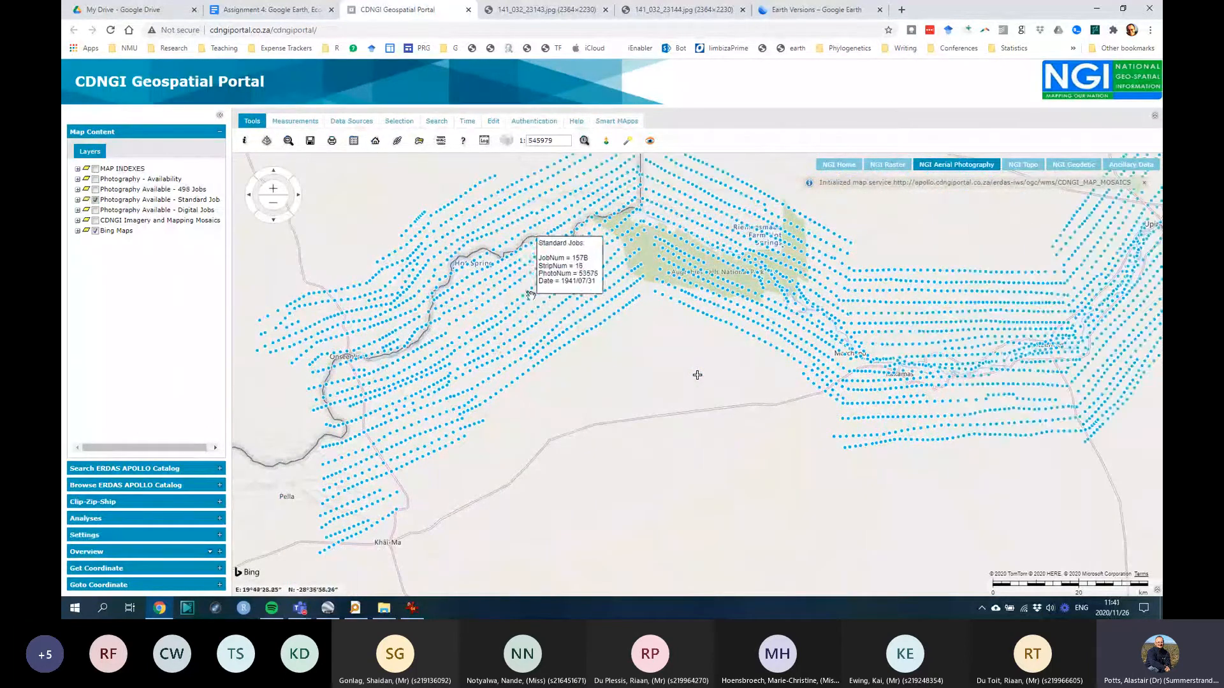
Step: Open the linked 1941 aerial photograph 55027 from job 157B, strip 14, and examine its rocky terrain and drainage lines up close
left_click(488, 303)
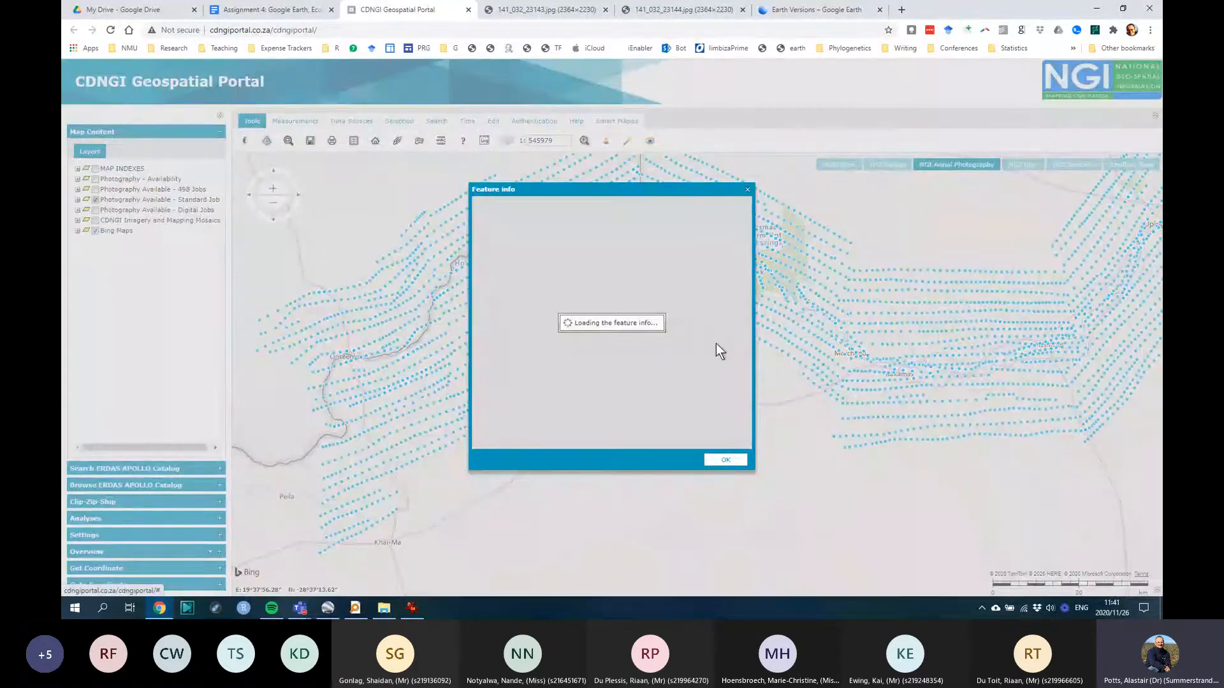
left_click_drag(749, 331, 749, 400)
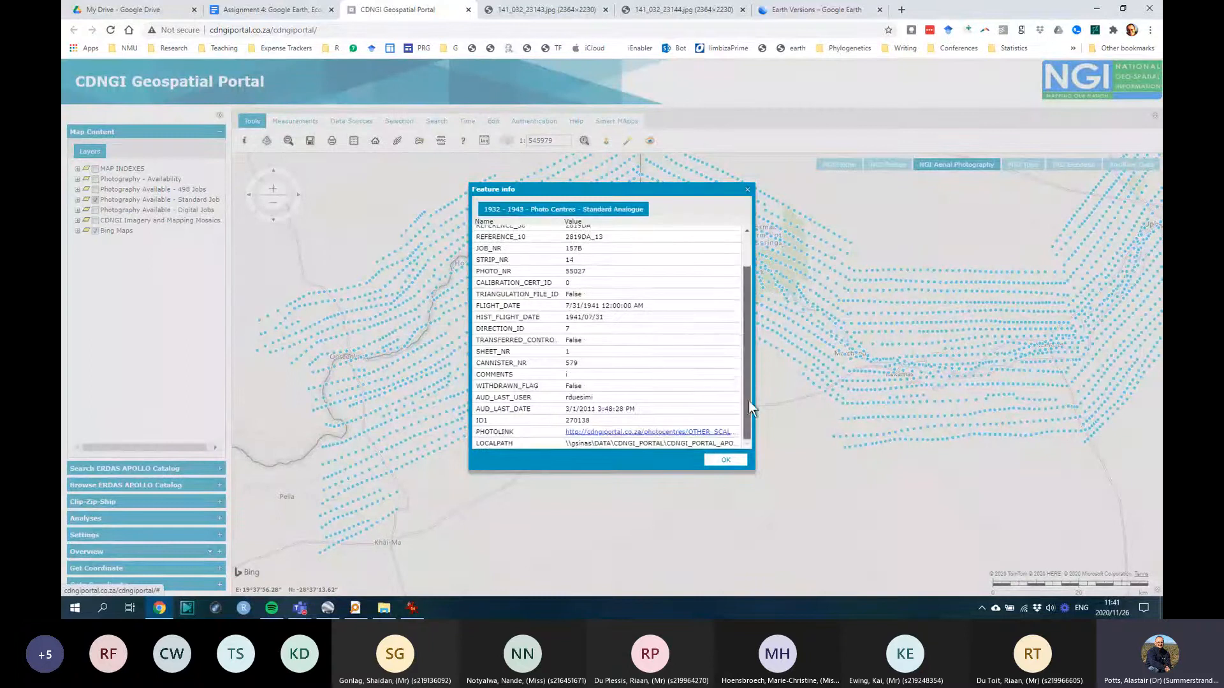
left_click(659, 433)
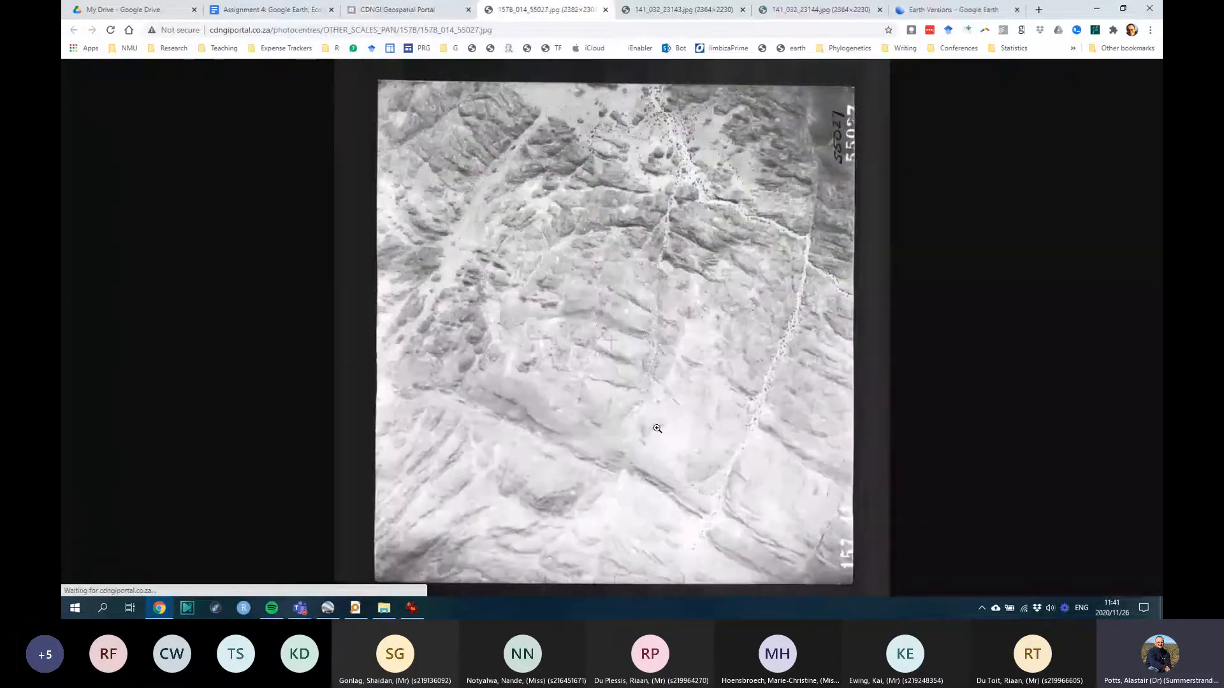
left_click(644, 262)
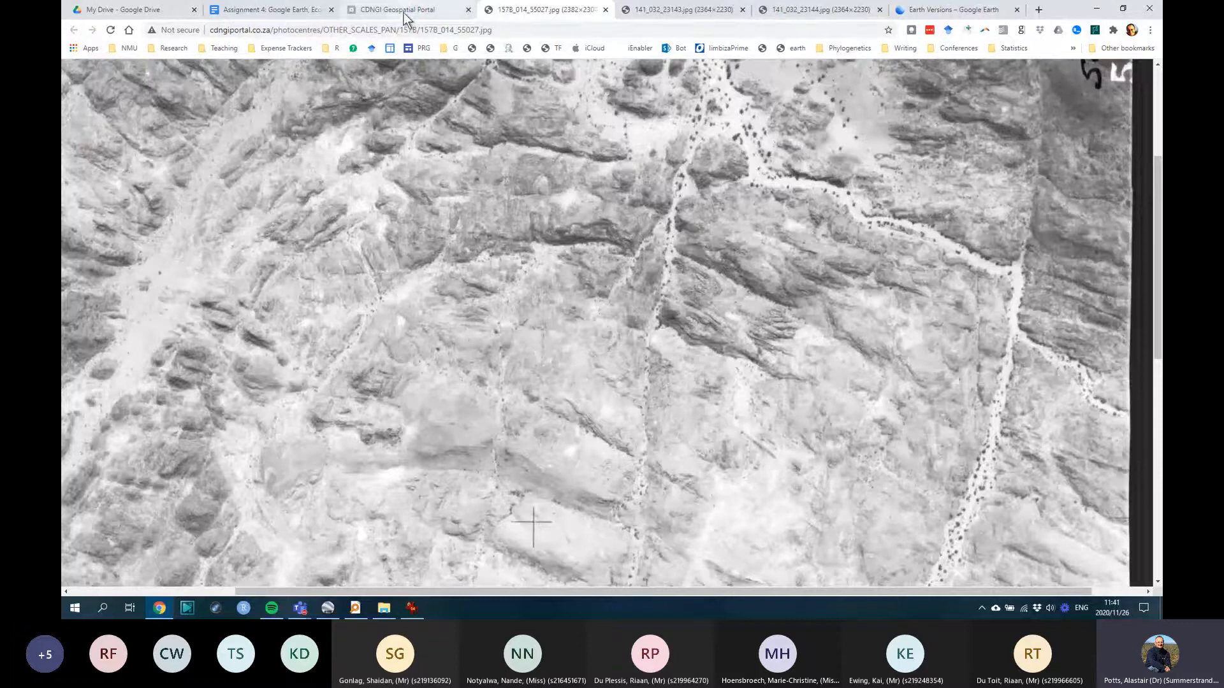
left_click(709, 287)
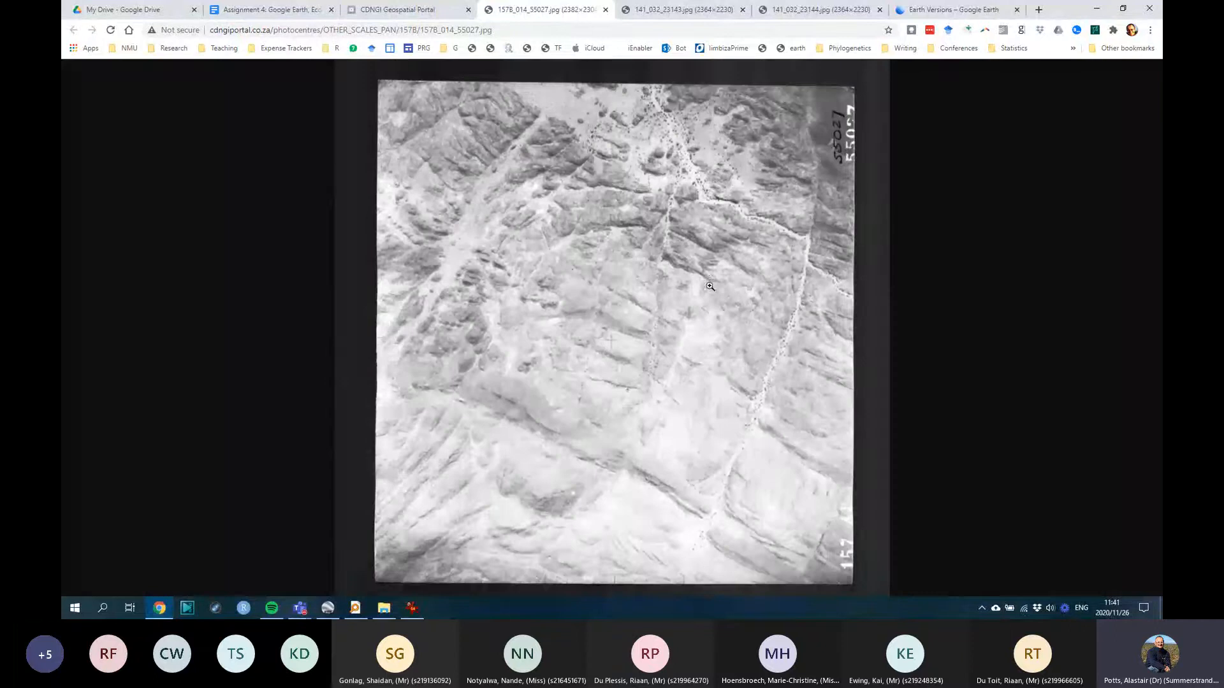
left_click(585, 279)
left_click(585, 279)
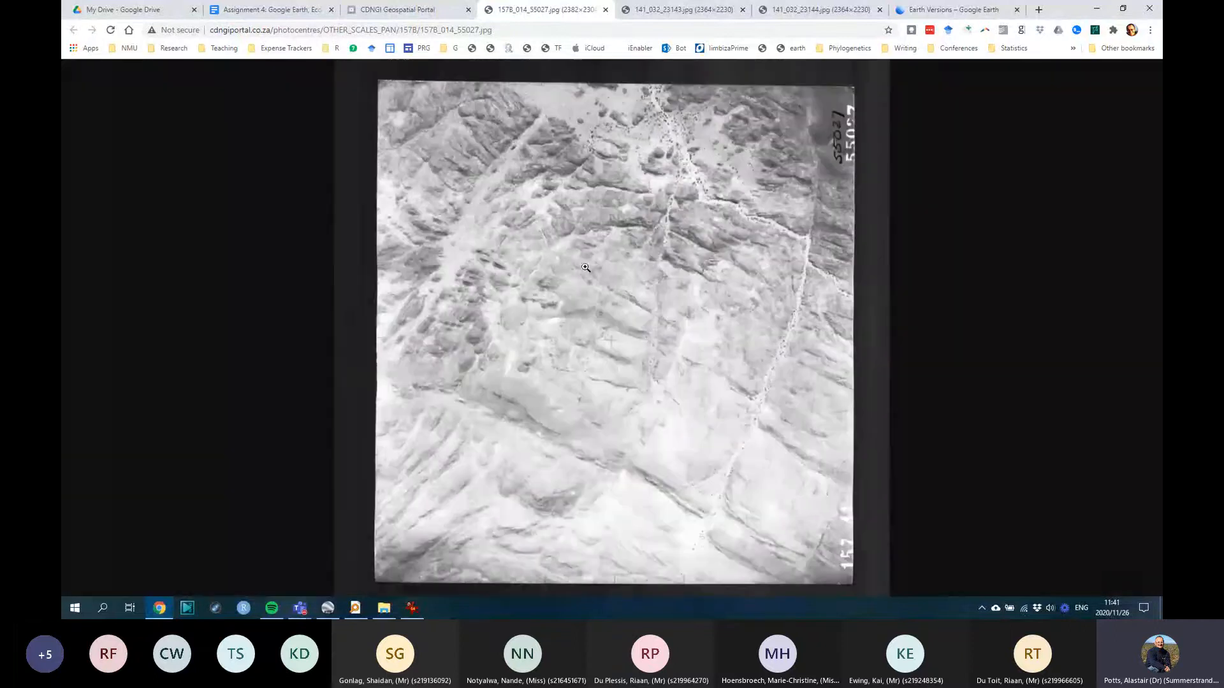
Step: Return to the portal map and open the linked 1941 aerial photograph 51941 from job 157C, strip 2, just west of Upington
left_click(423, 11)
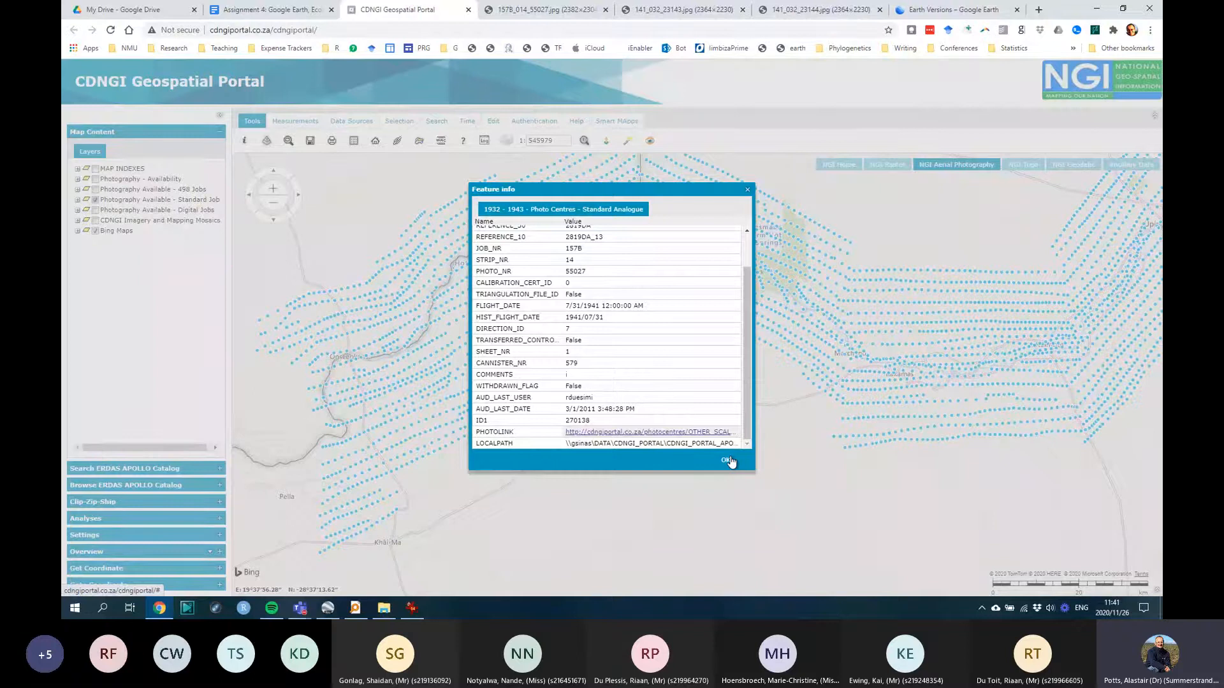
left_click(728, 460)
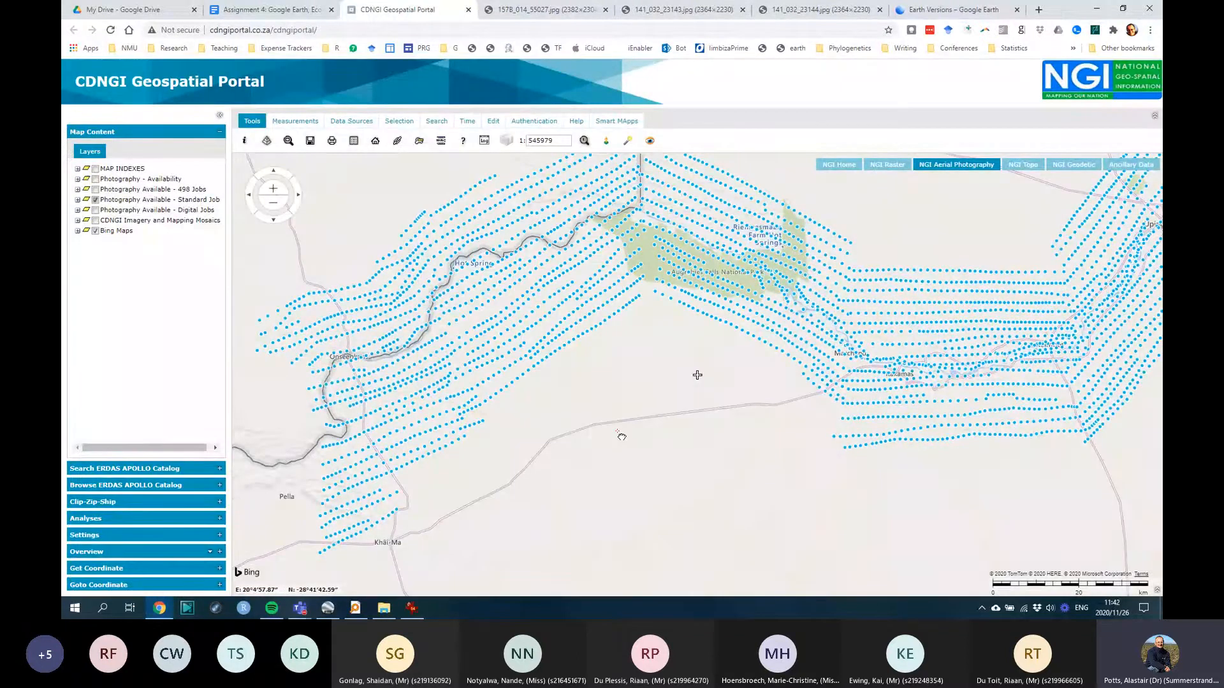
left_click_drag(882, 339, 621, 437)
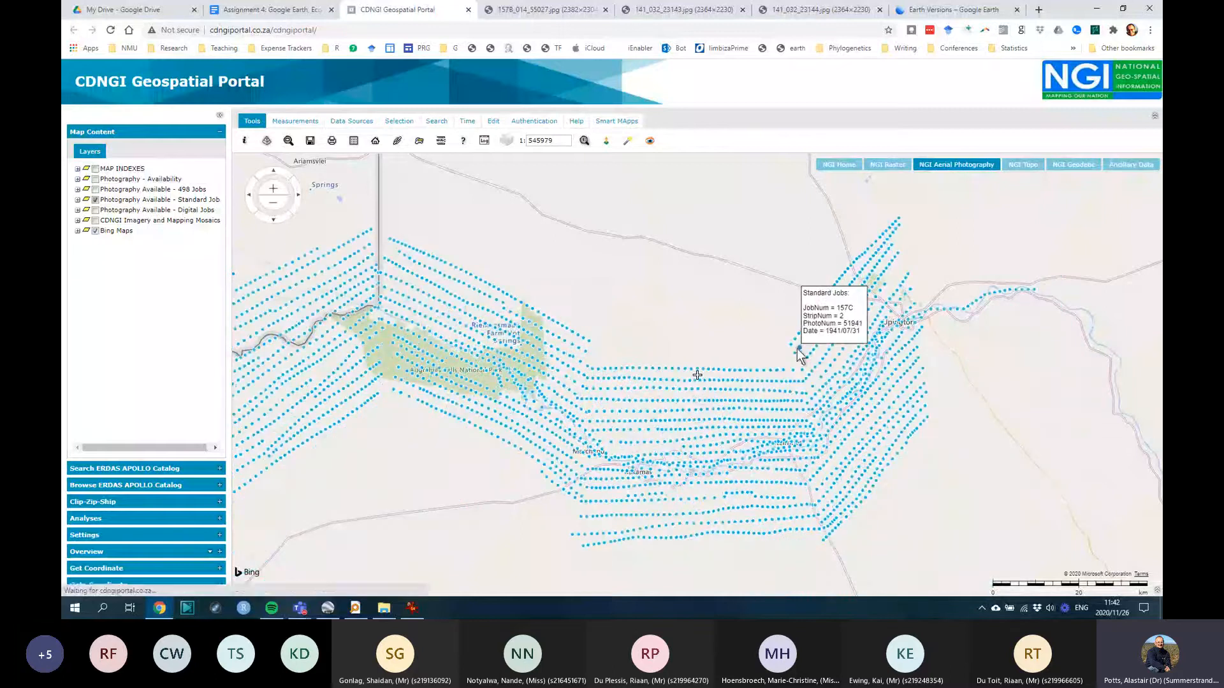
left_click(801, 352)
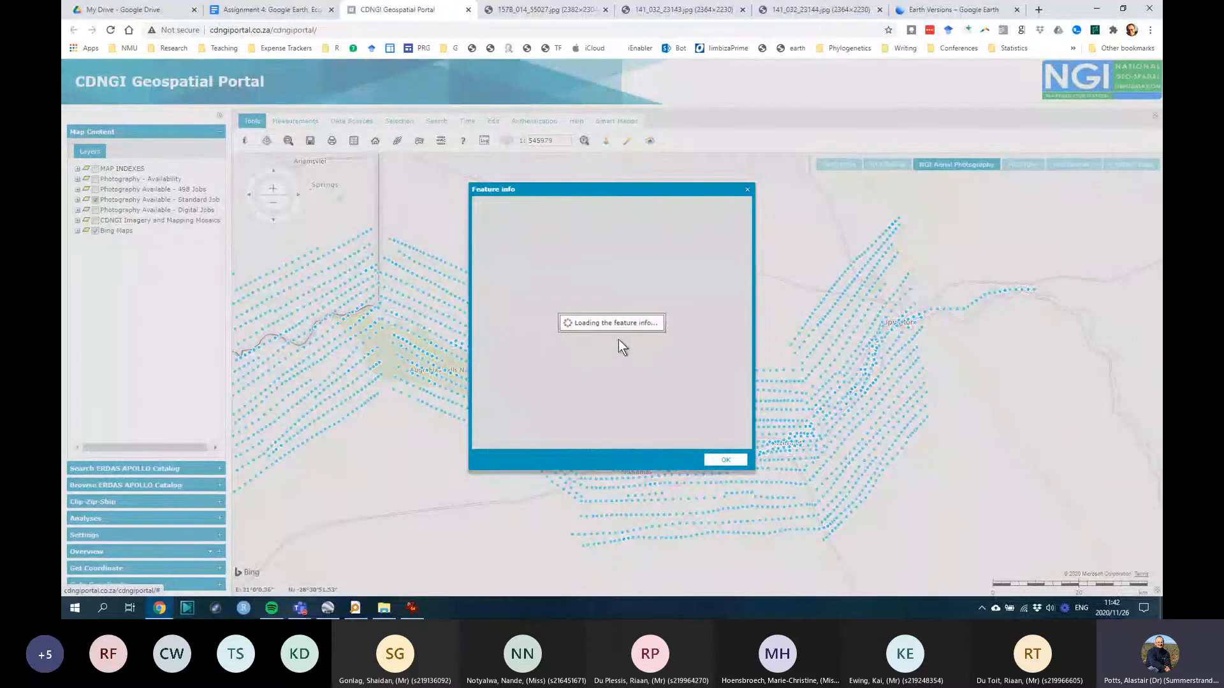
scroll(641, 361, "down", 3)
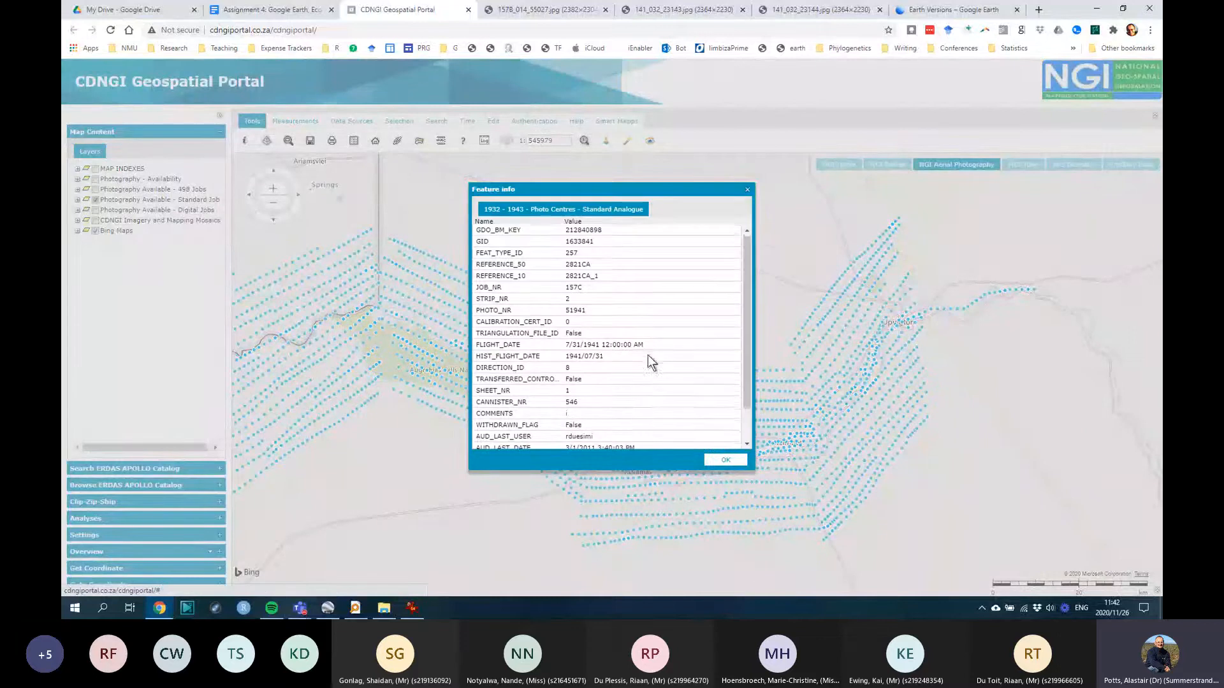
left_click(621, 433)
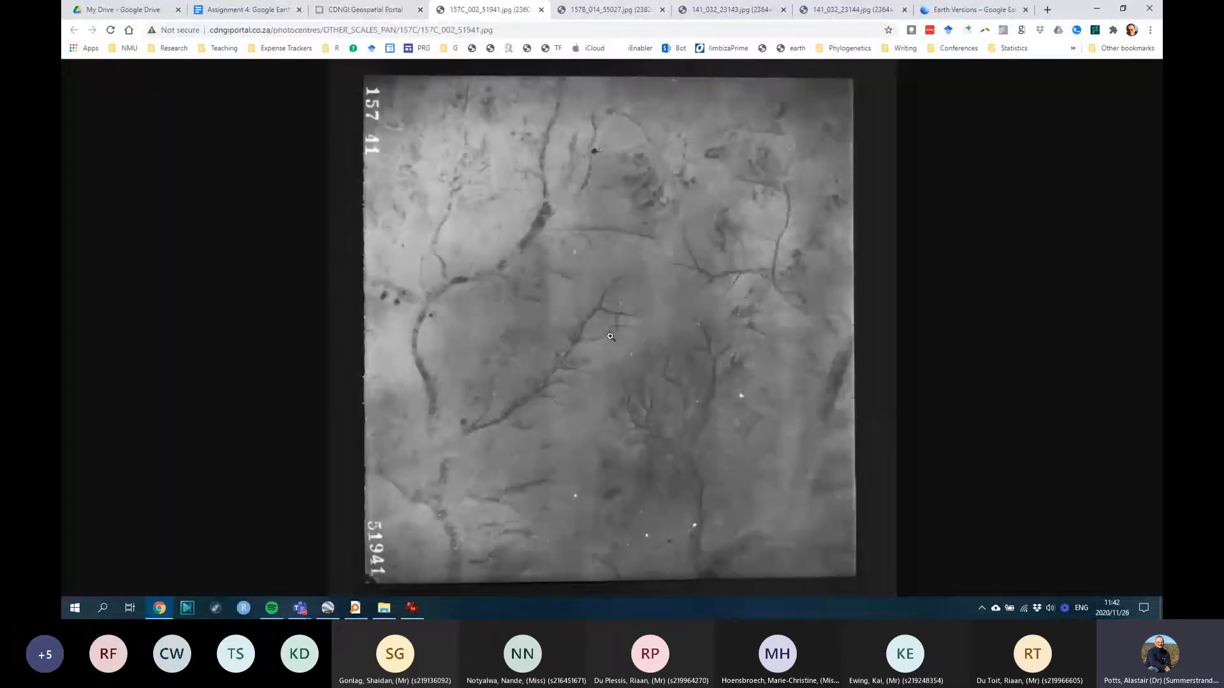
Step: Inspect the drainage lines and dark vegetation patches in aerial photograph 51941 at full size, and return to the whole-photo view
left_click(633, 346)
left_click(631, 337)
left_click(589, 228)
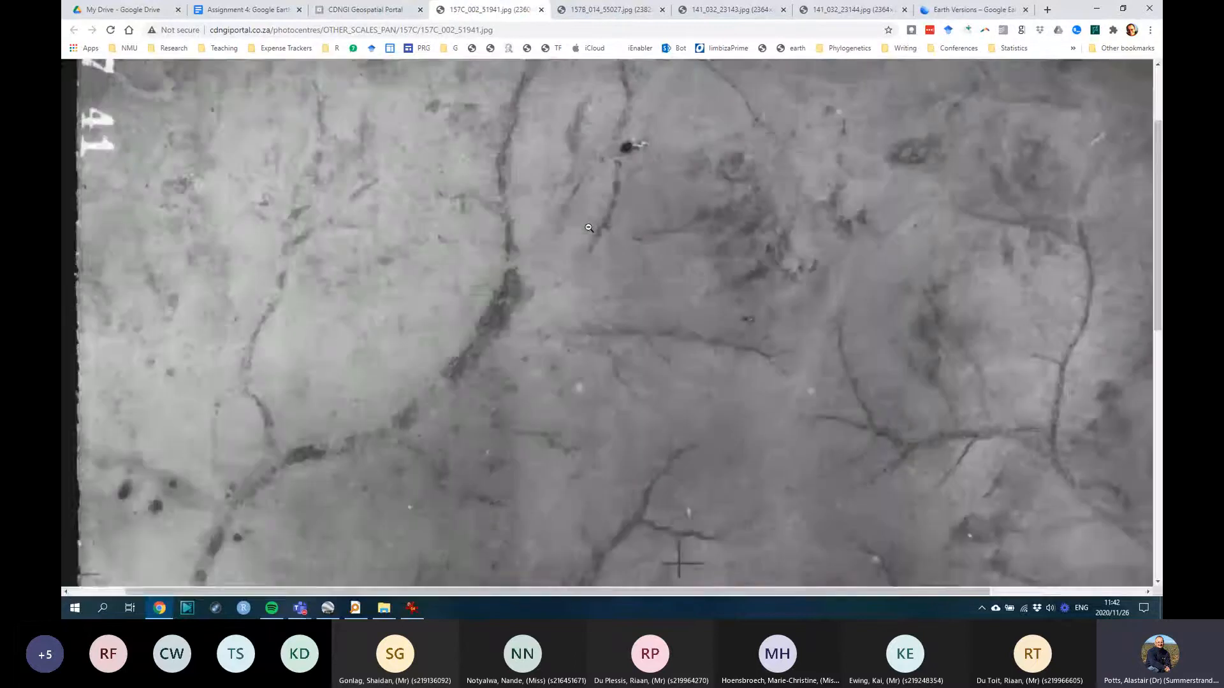
left_click(601, 296)
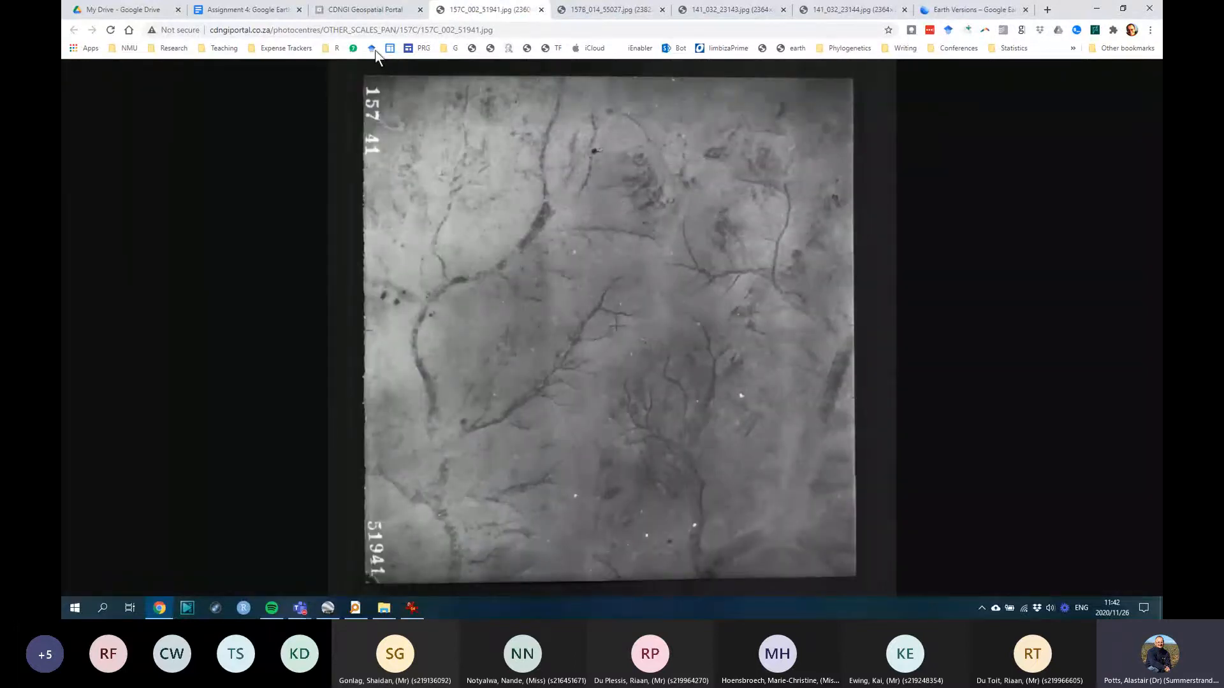
Step: Go back to the portal map, close the feature info, and show the 50 cm CDNGI imagery mosaic beneath the photo centres
left_click(360, 11)
left_click(739, 461)
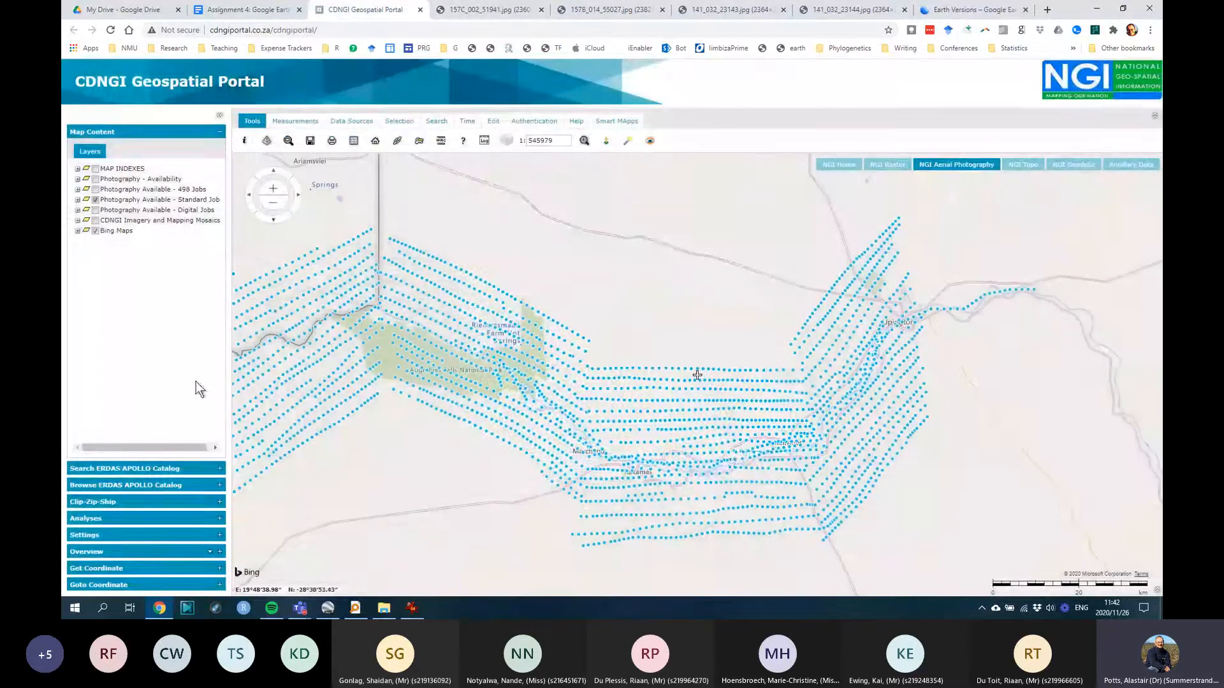
left_click(77, 221)
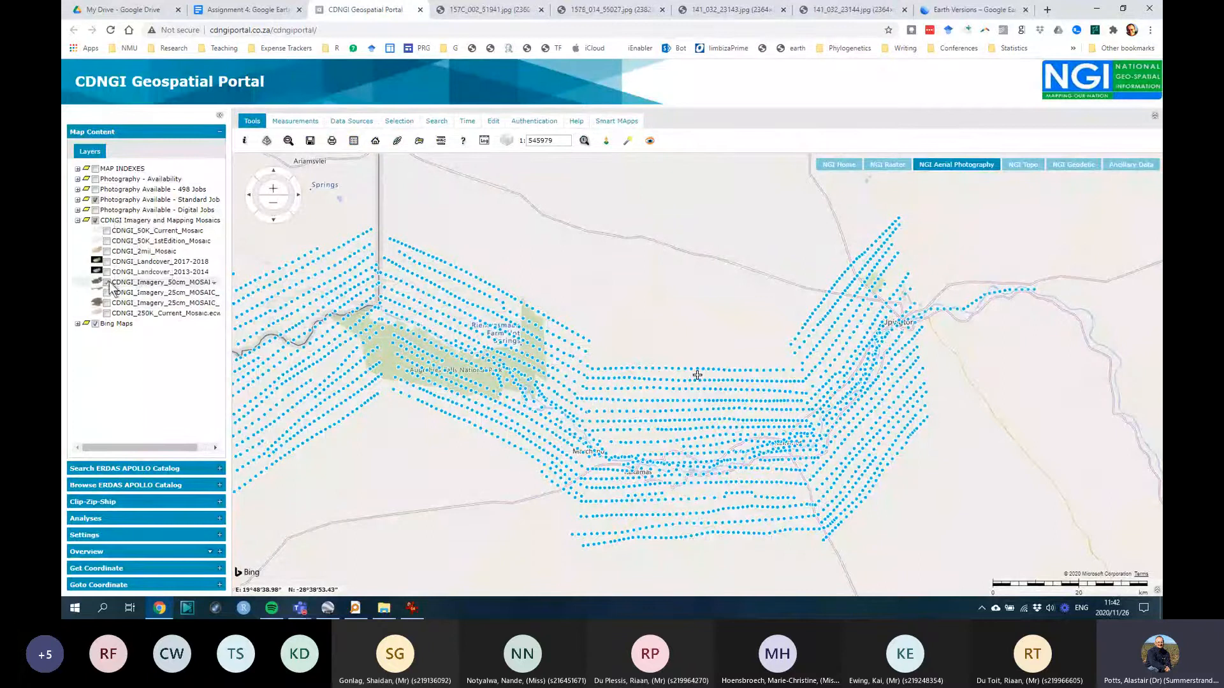
left_click(106, 282)
Step: Examine the modern imagery around the photo centre on the branching drainage line west of the rocky outcrop
mouse_move(669, 384)
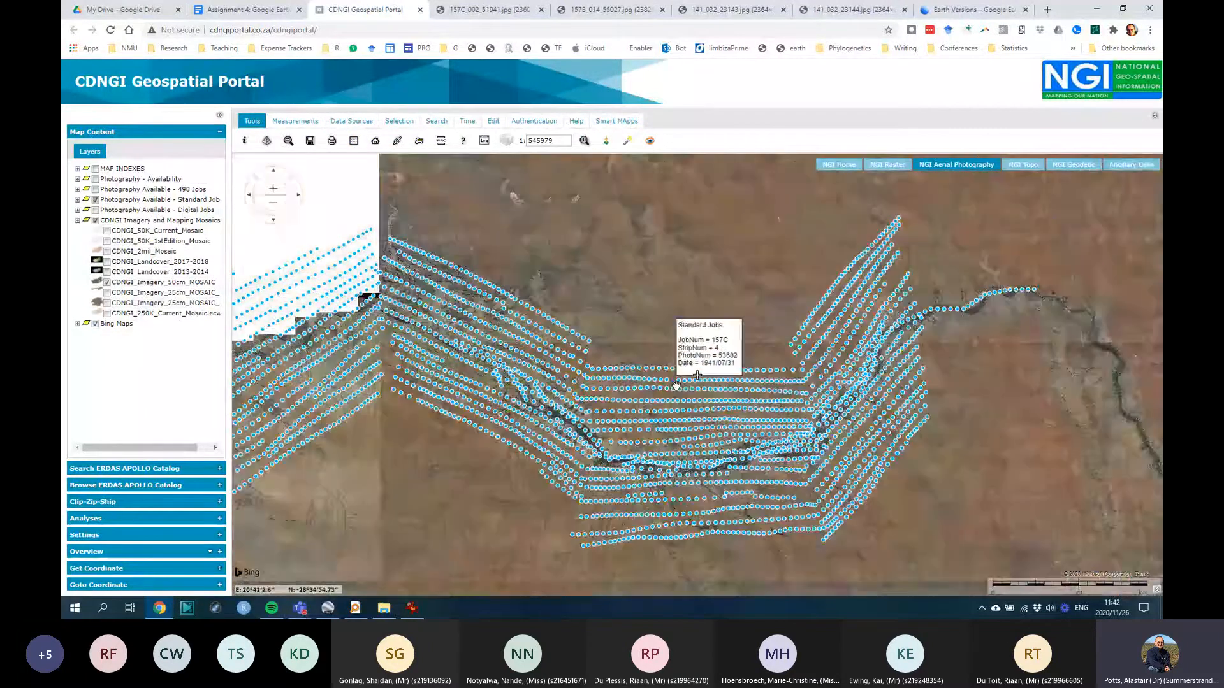
scroll(605, 362, "up", 1)
scroll(605, 362, "up", 2)
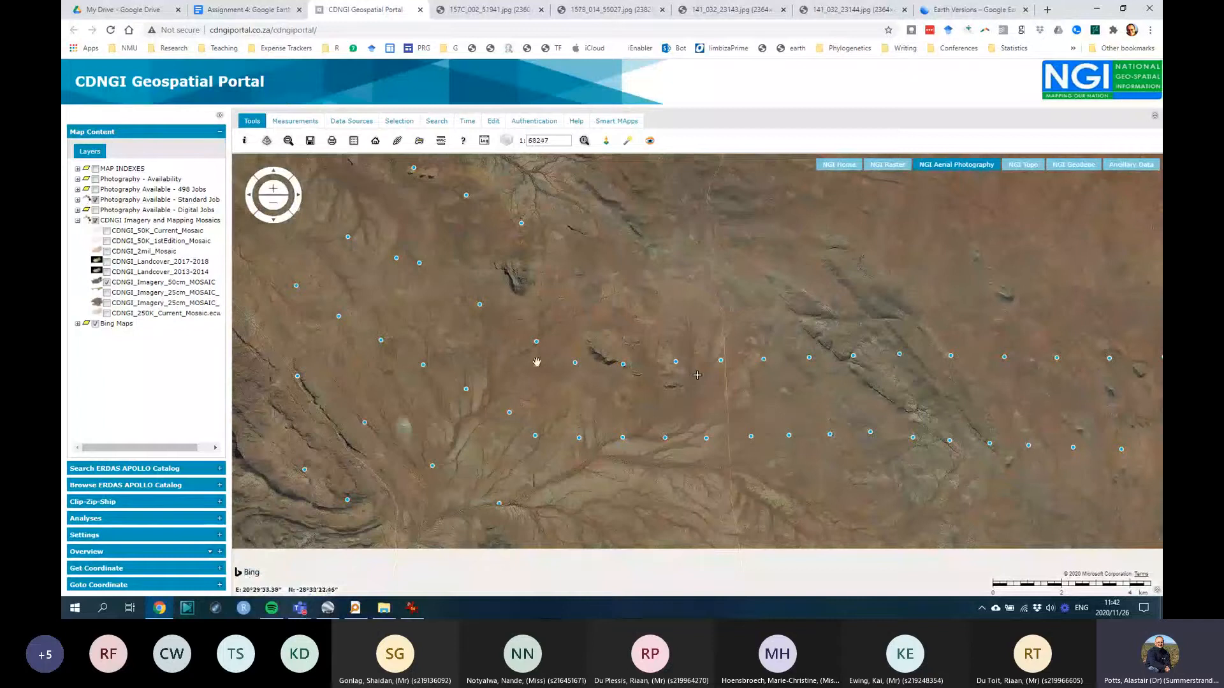
scroll(534, 359, "up", 2)
left_click_drag(547, 343, 549, 413)
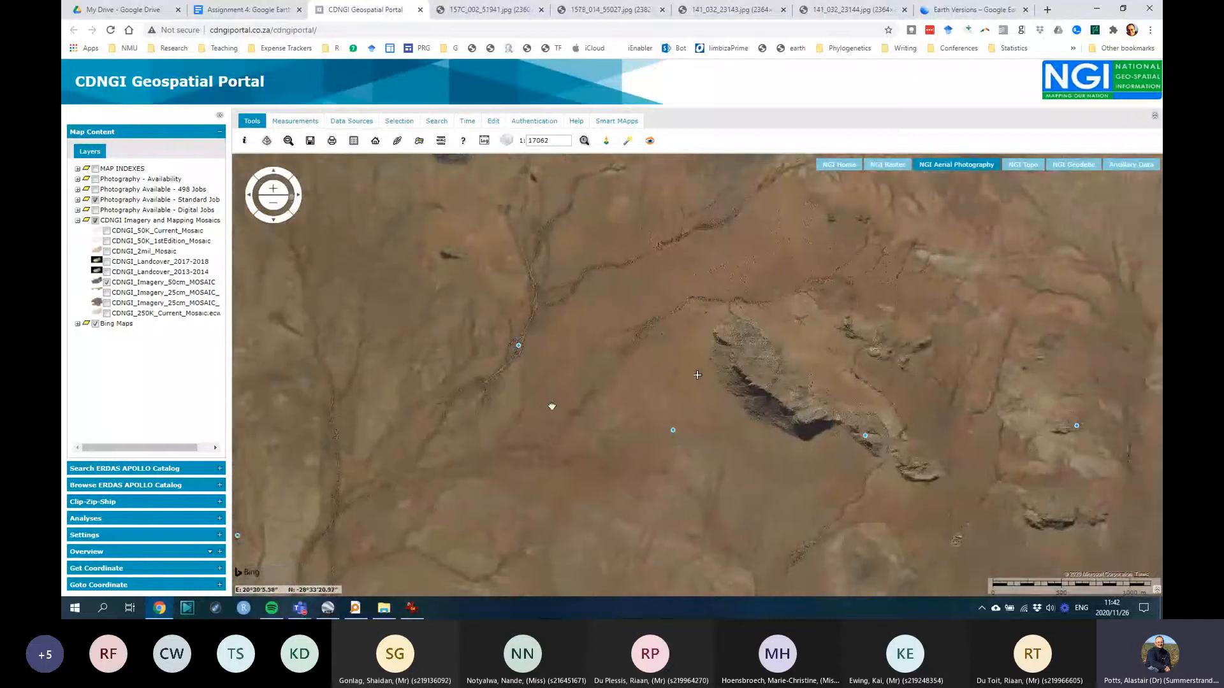
scroll(543, 385, "up", 1)
mouse_move(567, 347)
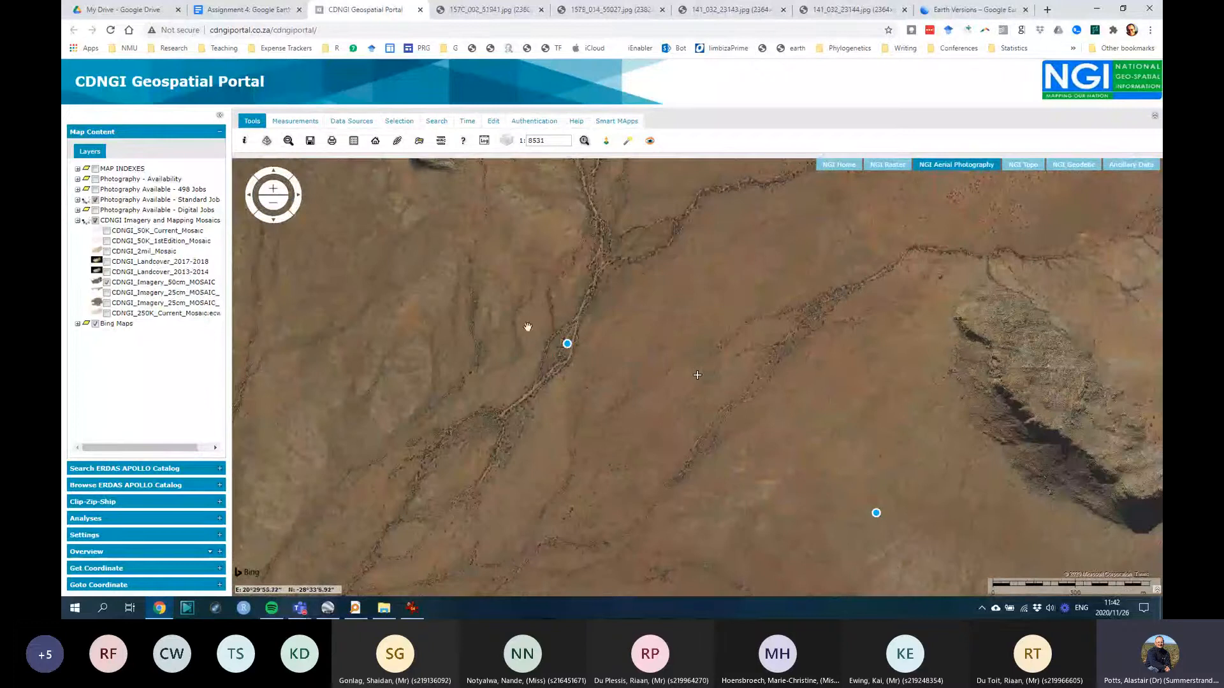
left_click_drag(640, 310, 757, 359)
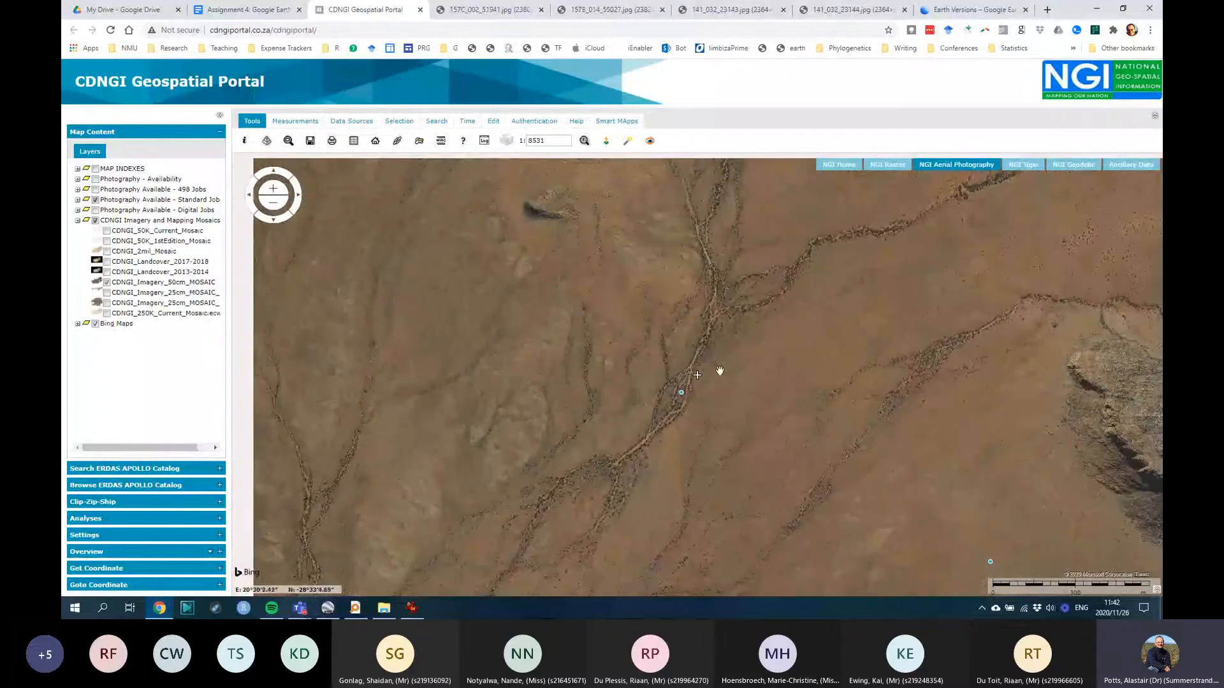
scroll(762, 385, "down", 1)
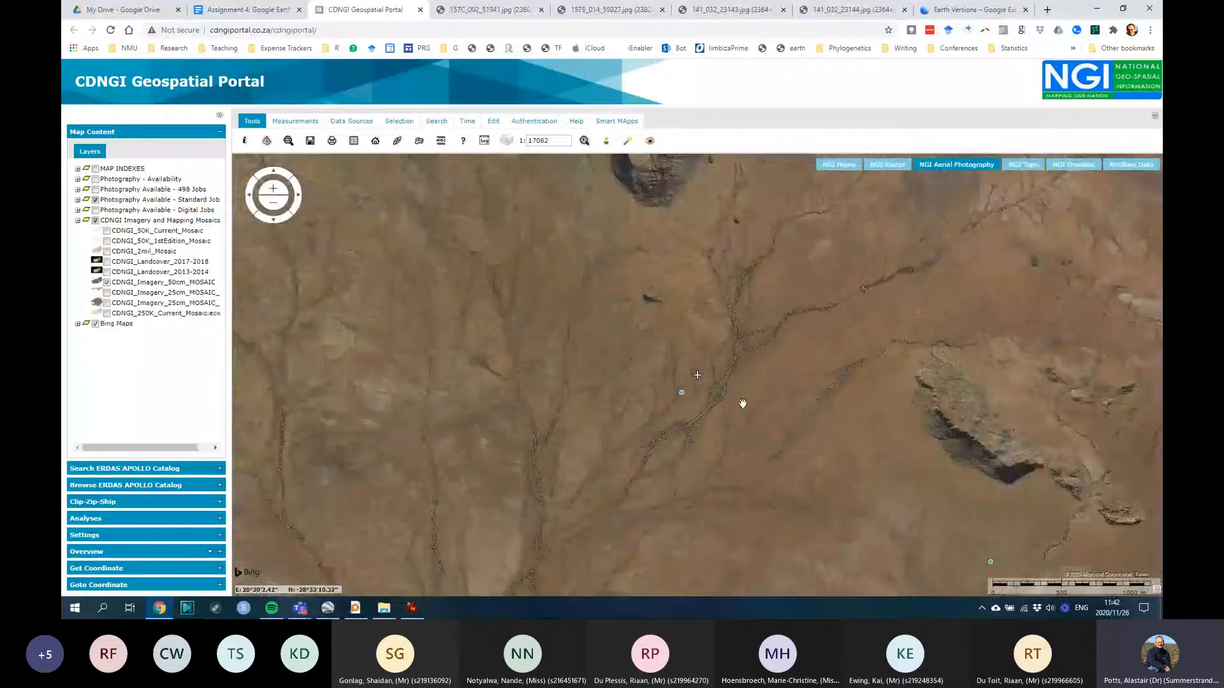
scroll(682, 403, "up", 1)
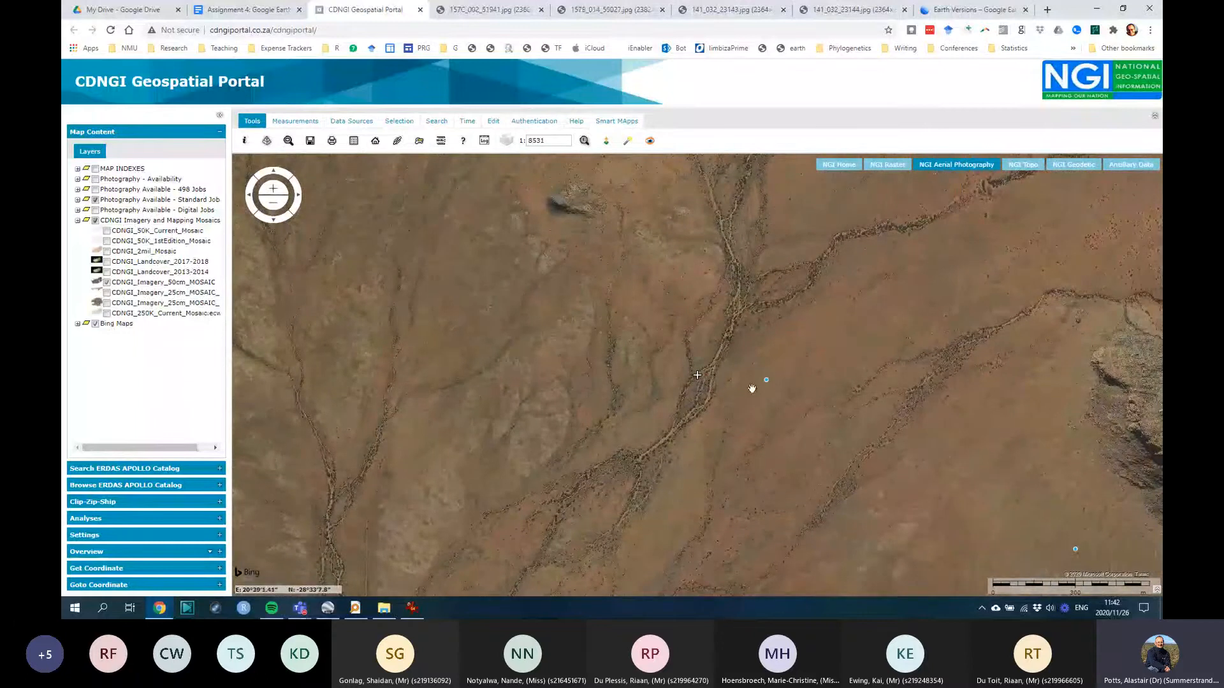
left_click_drag(824, 385, 769, 387)
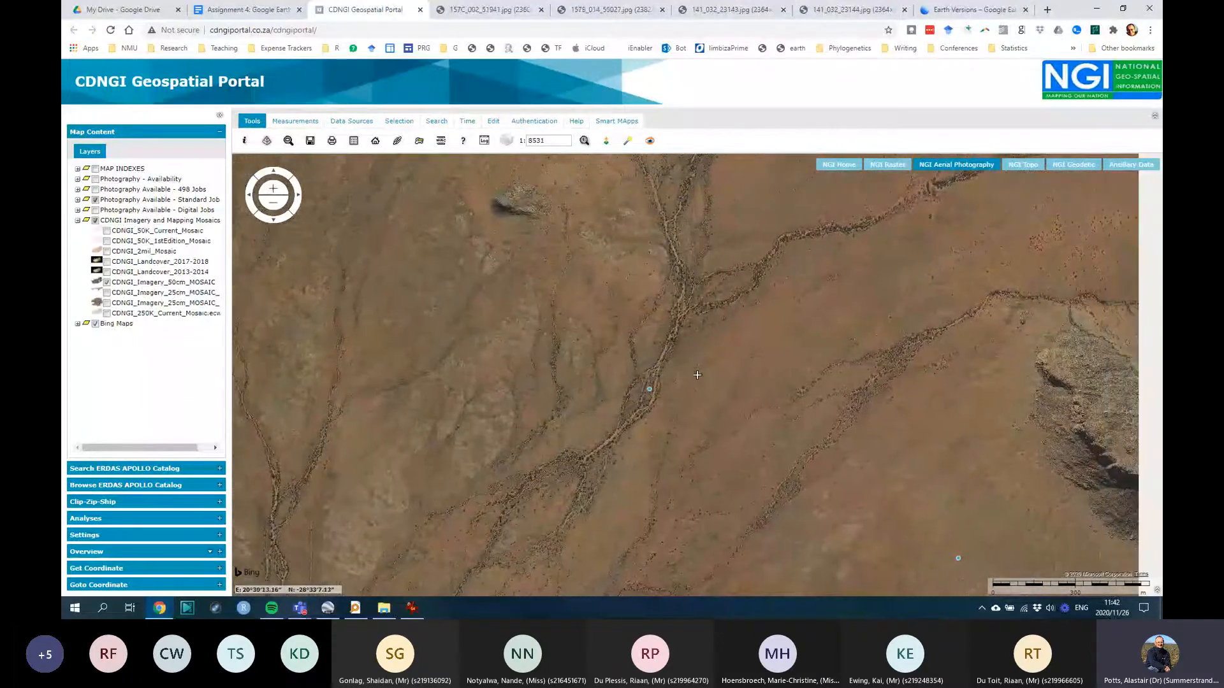
Step: Open the linked 1941 aerial photograph 55142 from job 157C, strip 3, for the photo centre on the drainage line
left_click(652, 390)
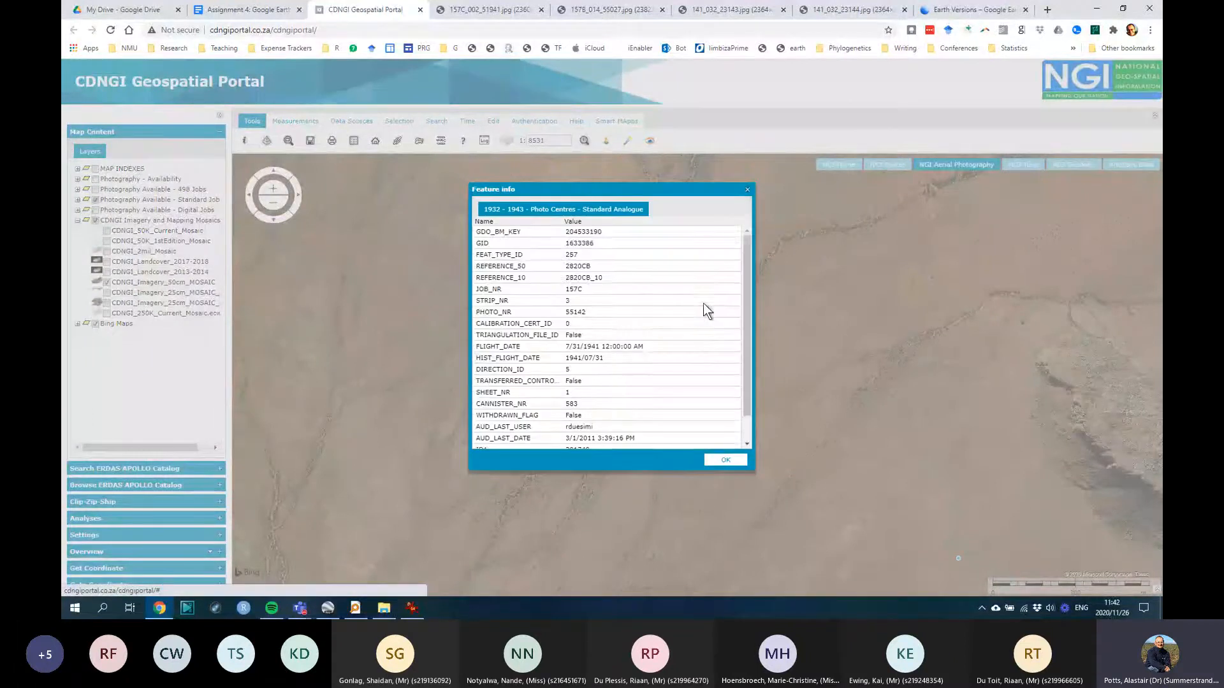
scroll(704, 315, "down", 5)
left_click(671, 432)
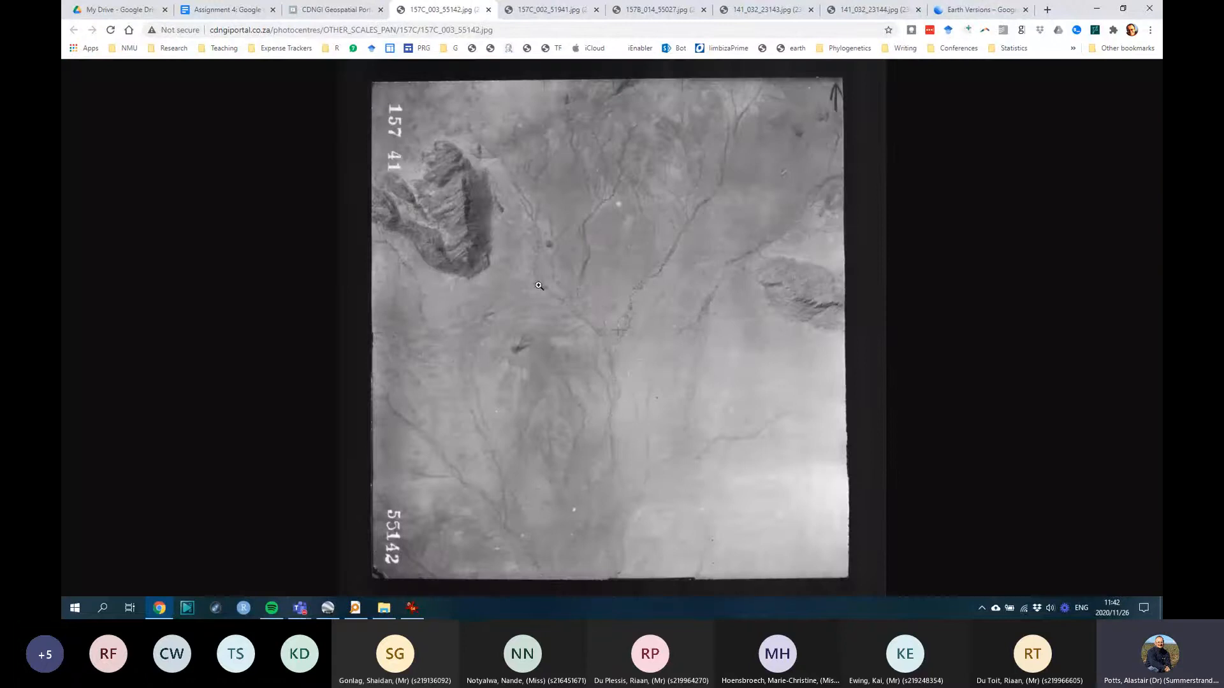
Step: Compare the rocky outcrops and branching drainage lines in 1941 photograph 55142 with the same area in the modern imagery mosaic
left_click(354, 11)
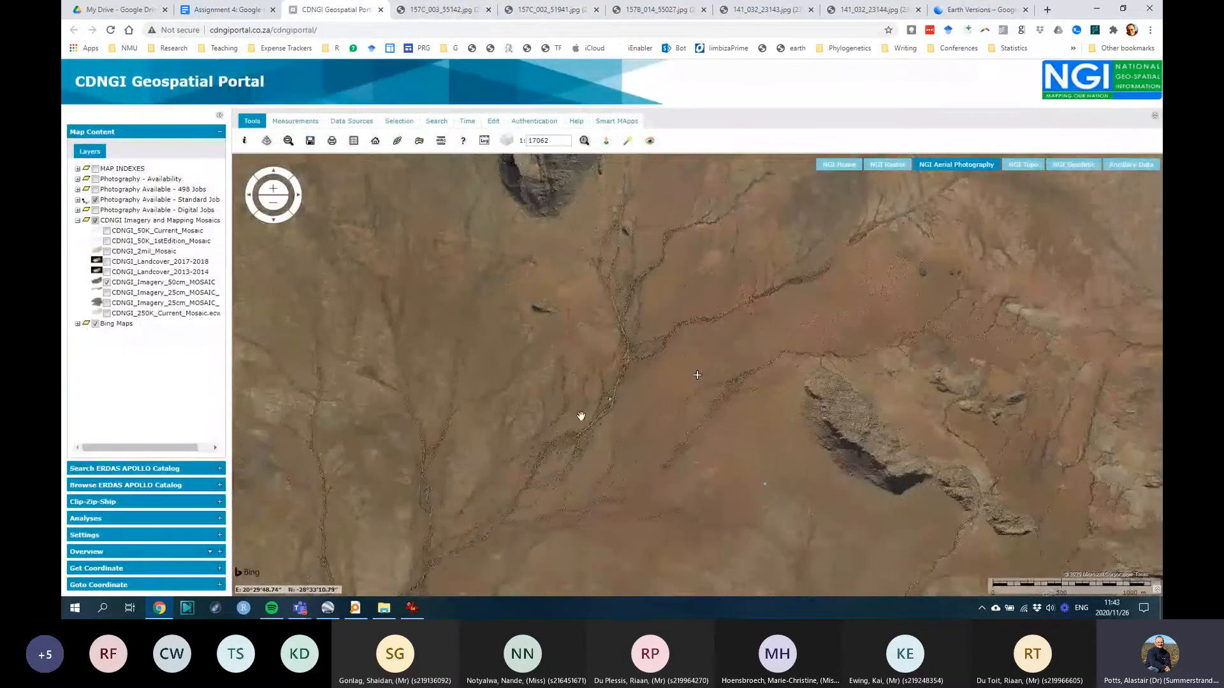
left_click_drag(579, 417, 566, 446)
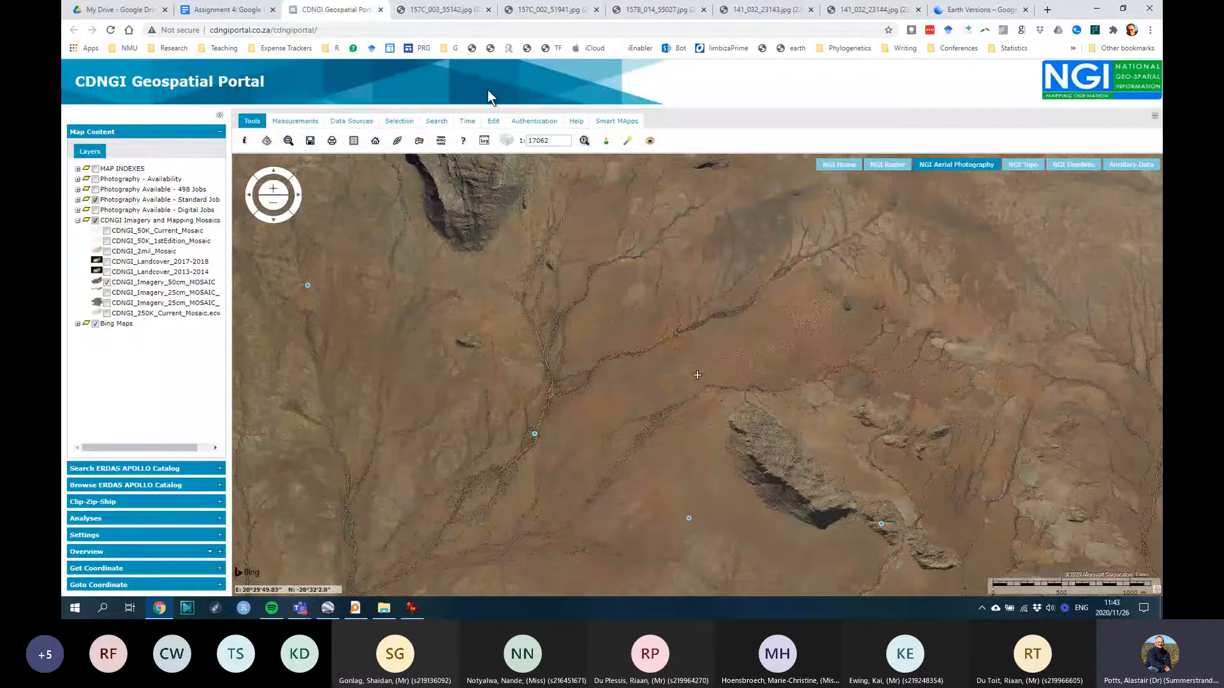
left_click(450, 15)
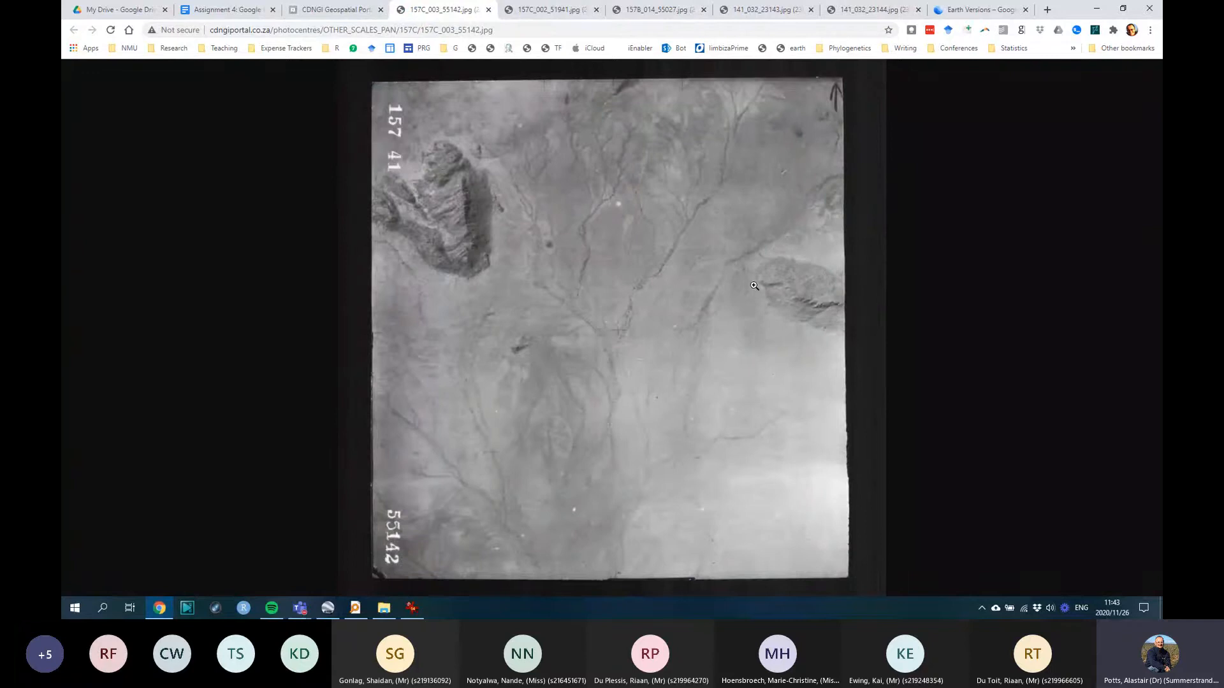
left_click(334, 10)
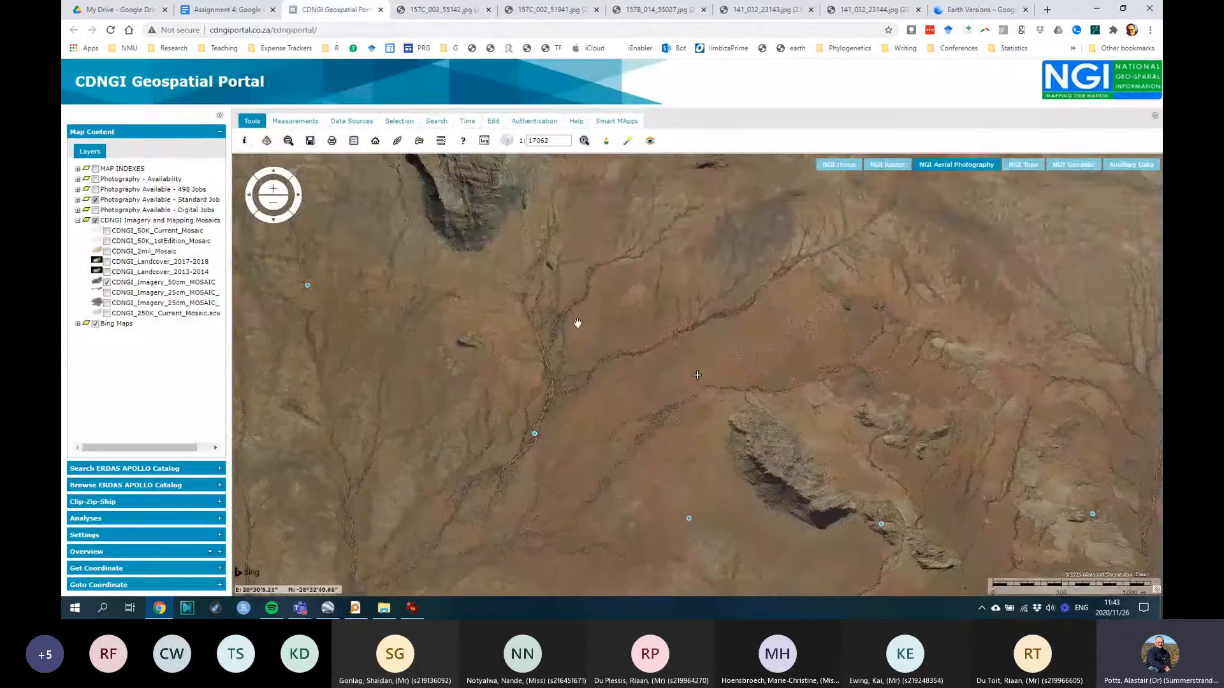
scroll(584, 273, "down", 1)
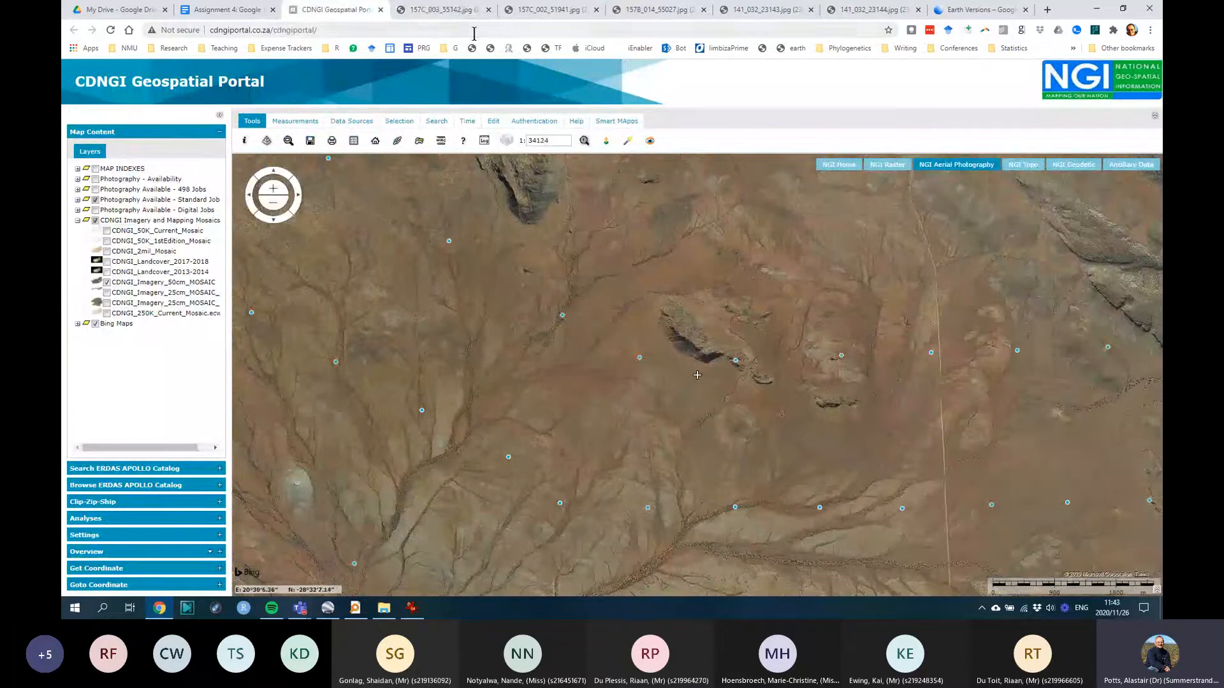
left_click(450, 11)
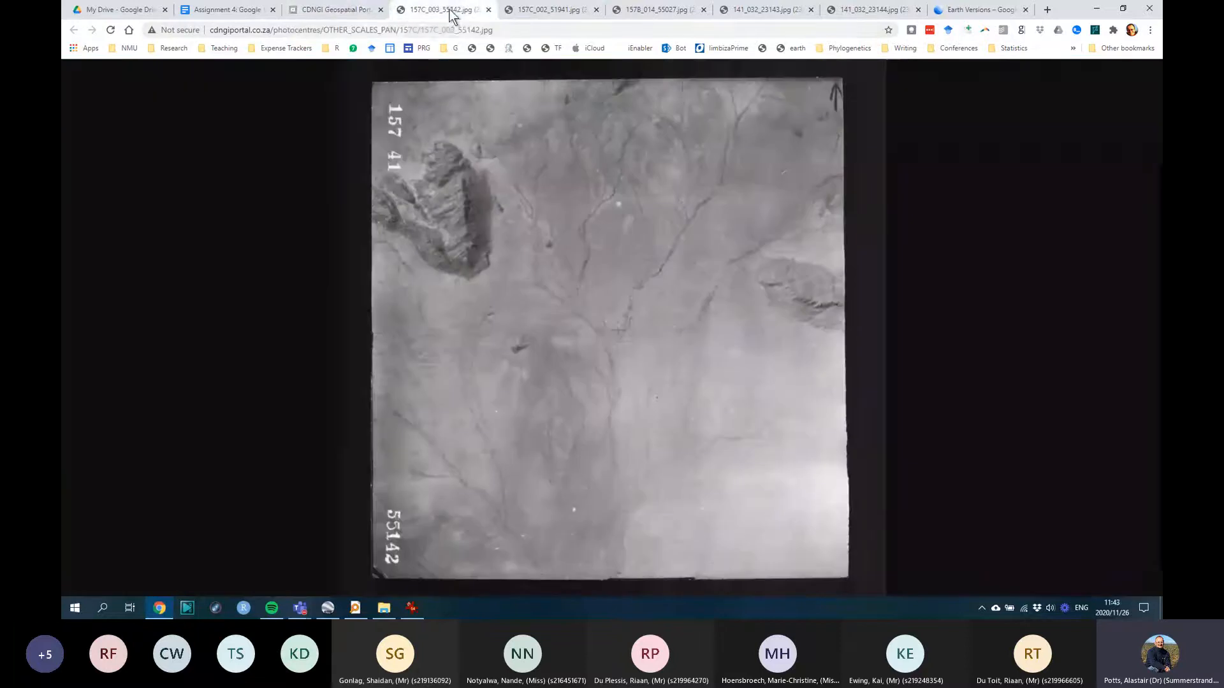
left_click(357, 9)
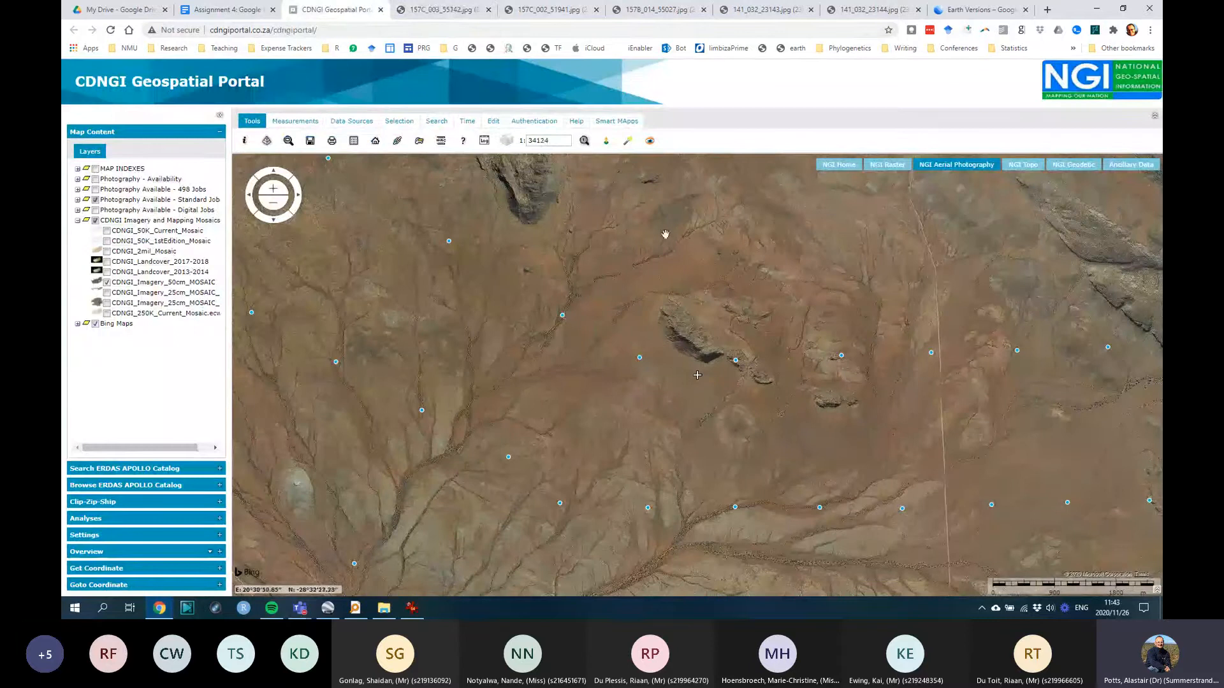
left_click(440, 10)
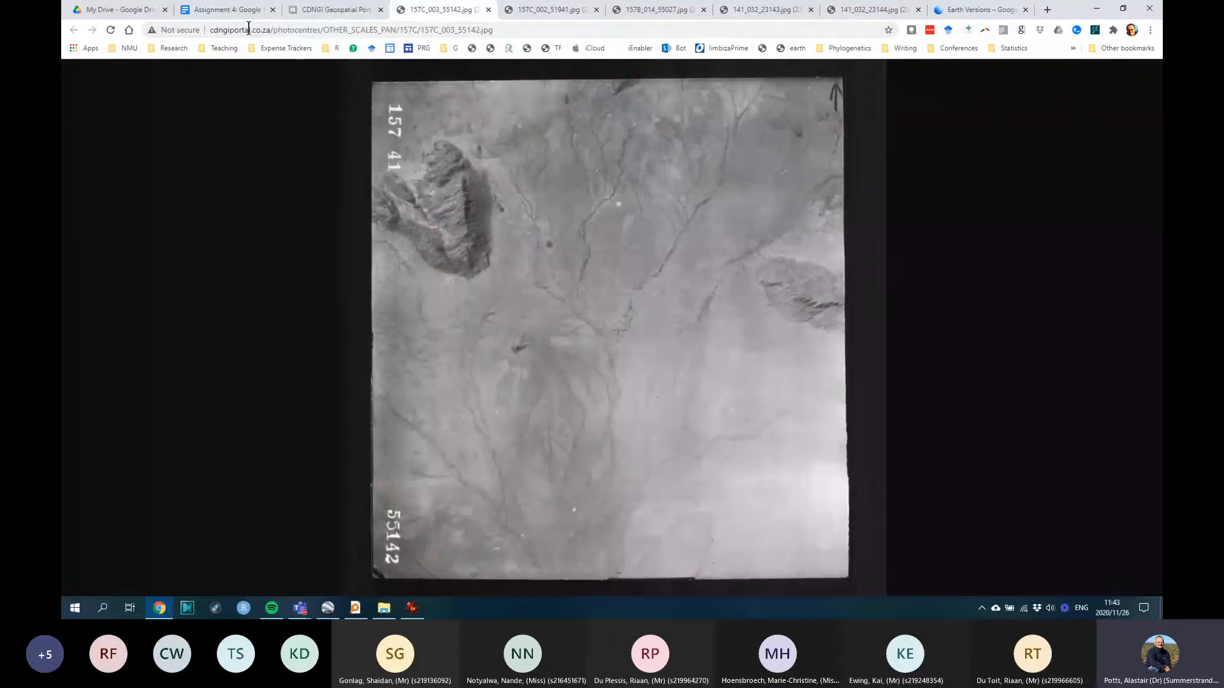
left_click(323, 17)
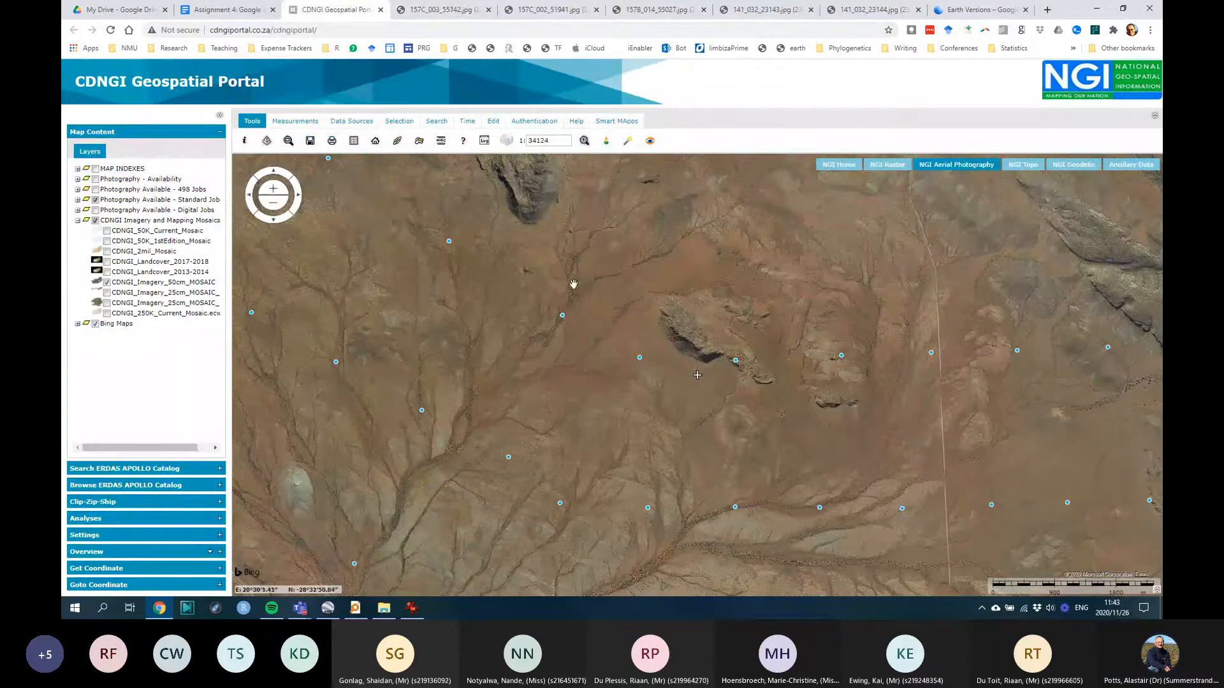
Step: Compare vegetation along the drainage confluence between the full-size 1941 photograph 55142 and a closer view of the modern mosaic
key("ctrl+Tab")
left_click(596, 317)
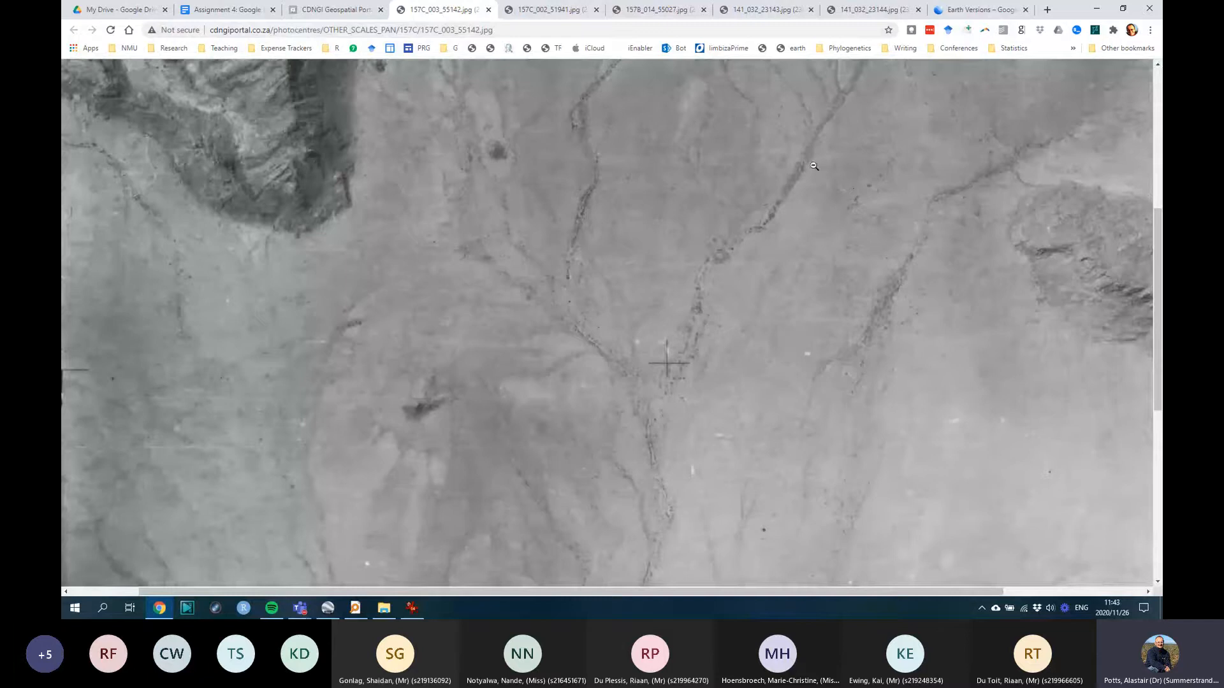
left_click(315, 10)
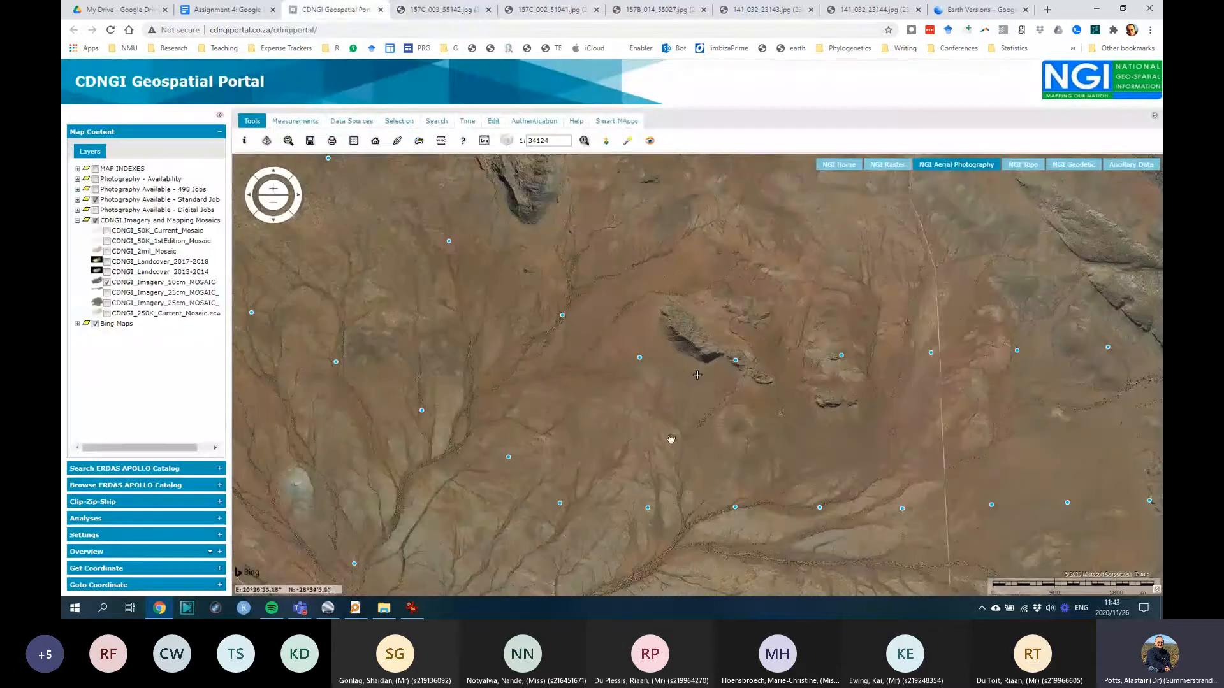
scroll(558, 322, "up", 2)
left_click_drag(620, 299, 656, 322)
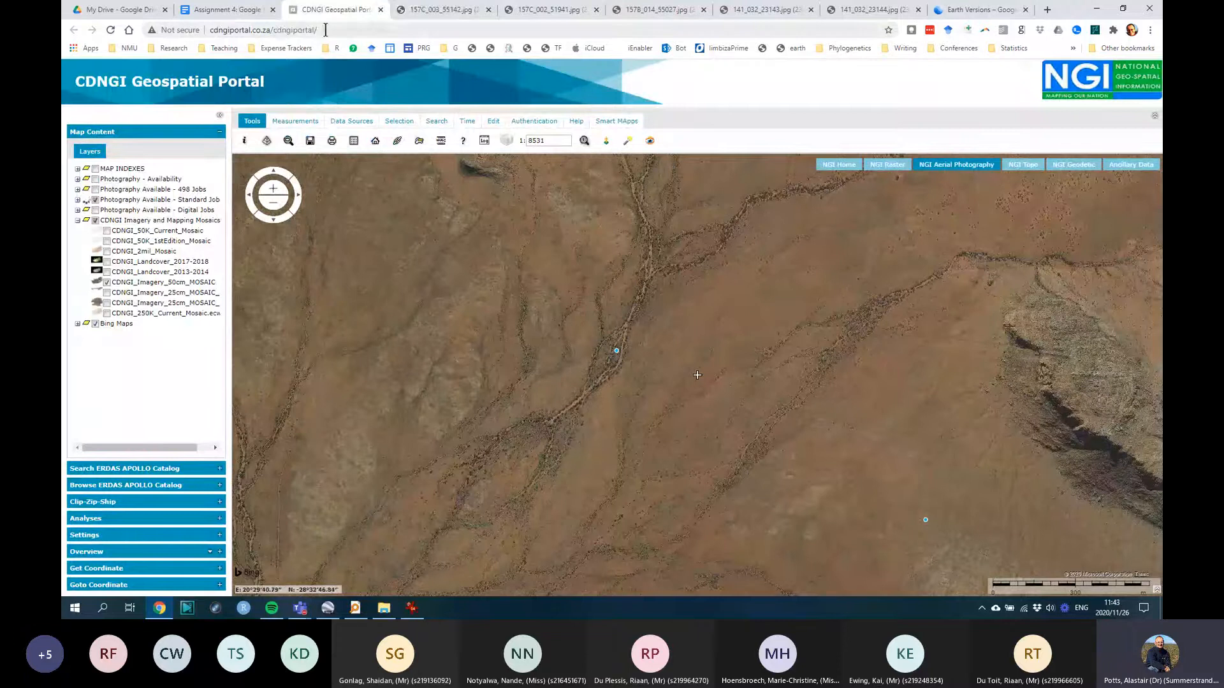
left_click(443, 11)
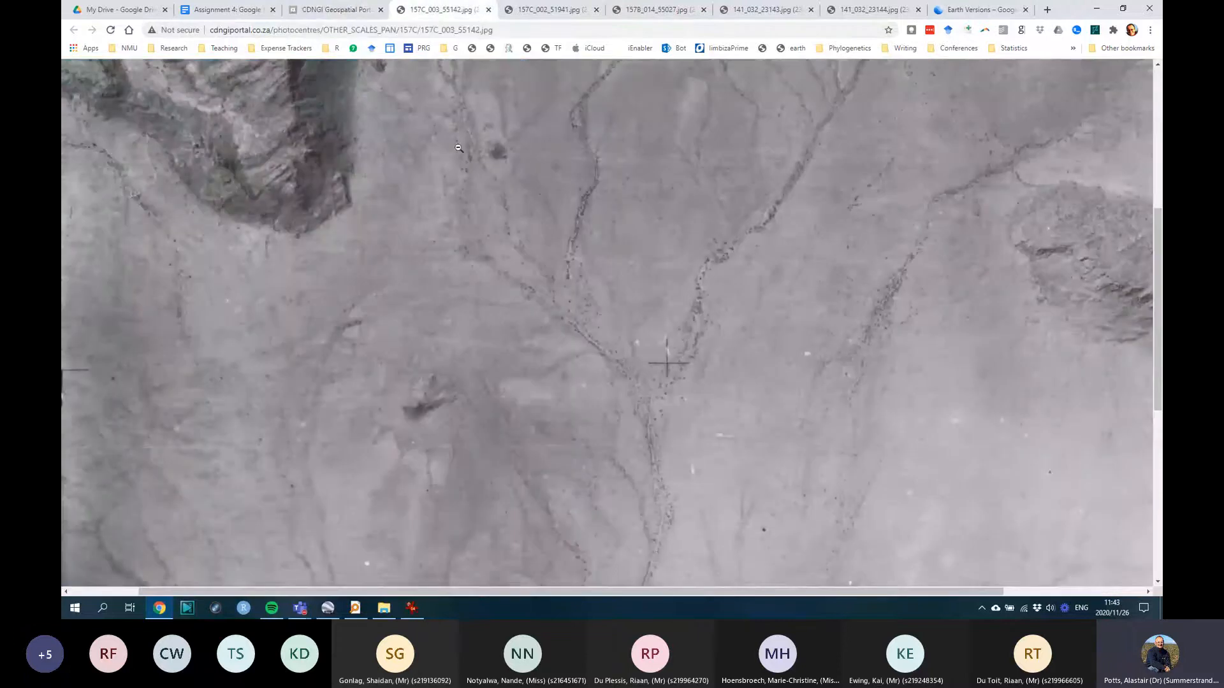
left_click(315, 10)
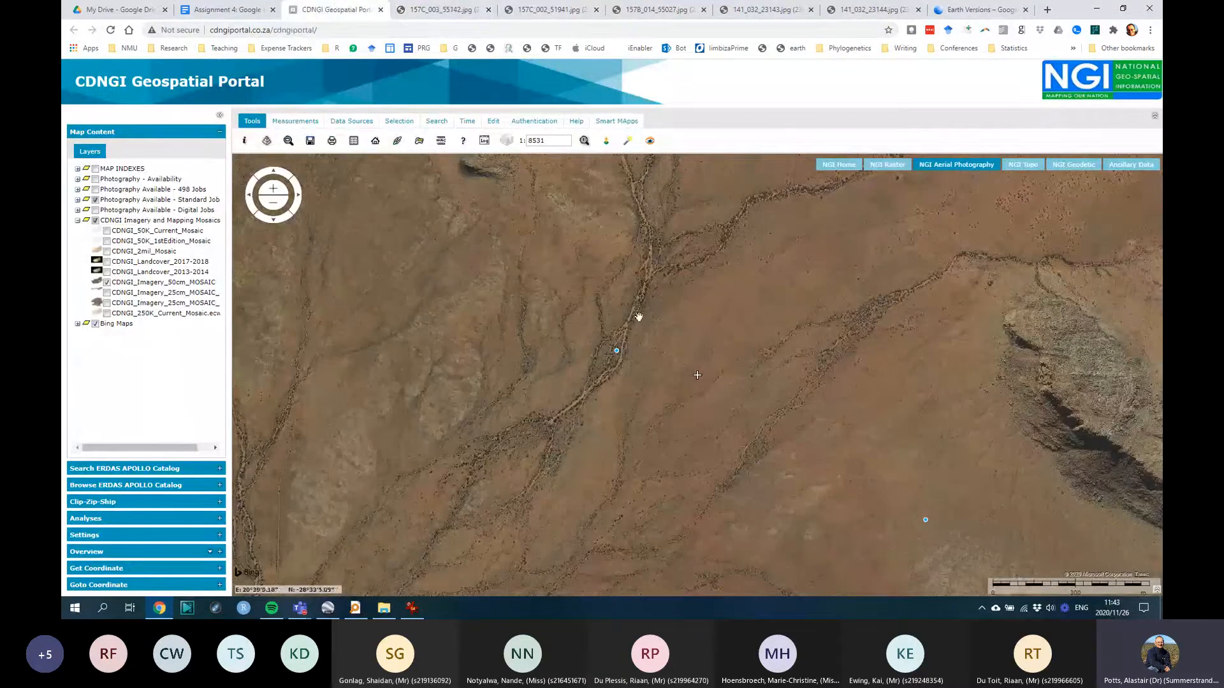
left_click(444, 11)
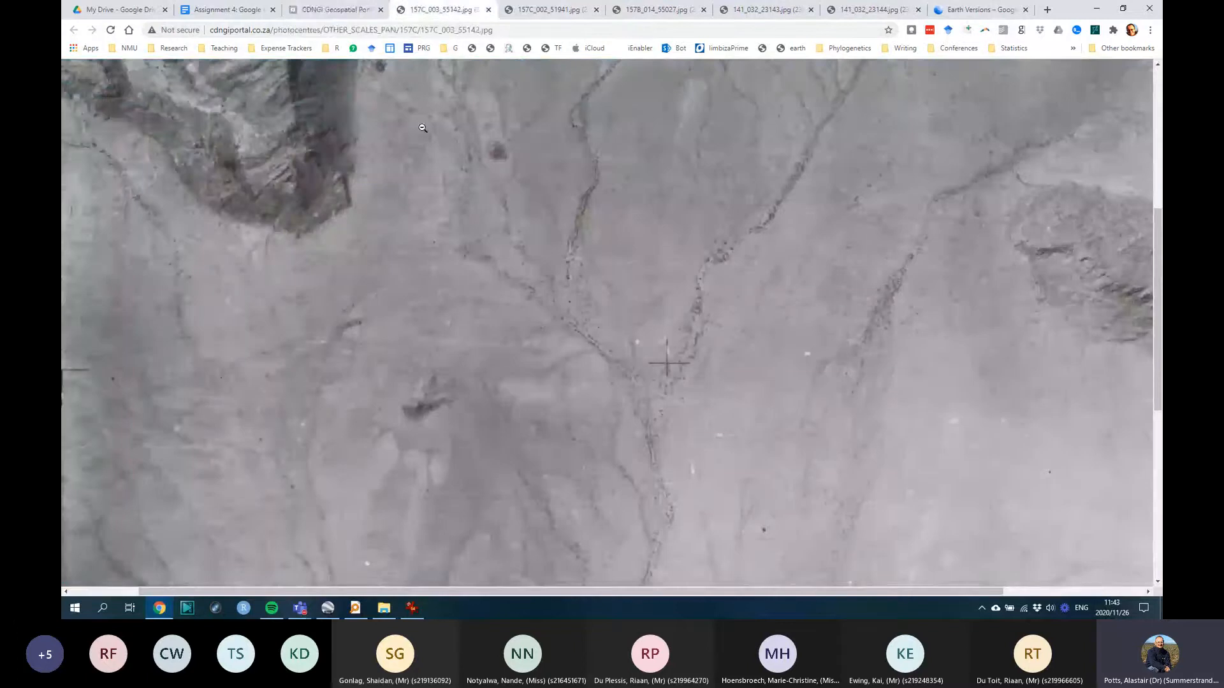
left_click(357, 10)
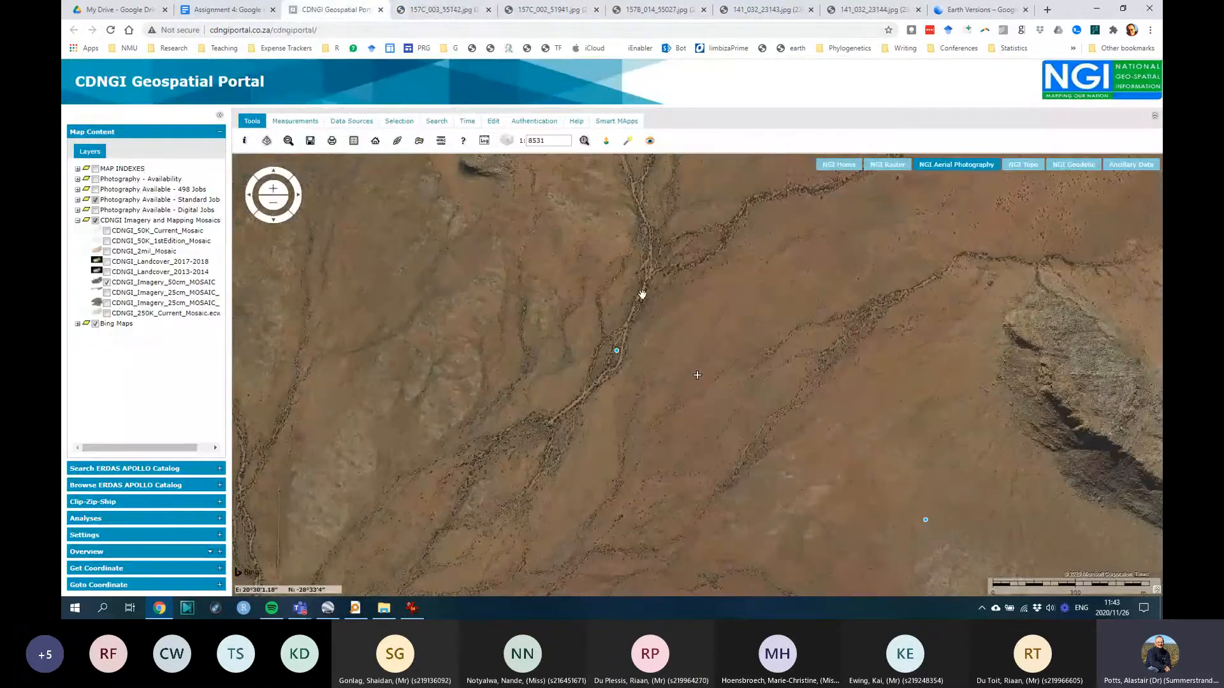
left_click(439, 10)
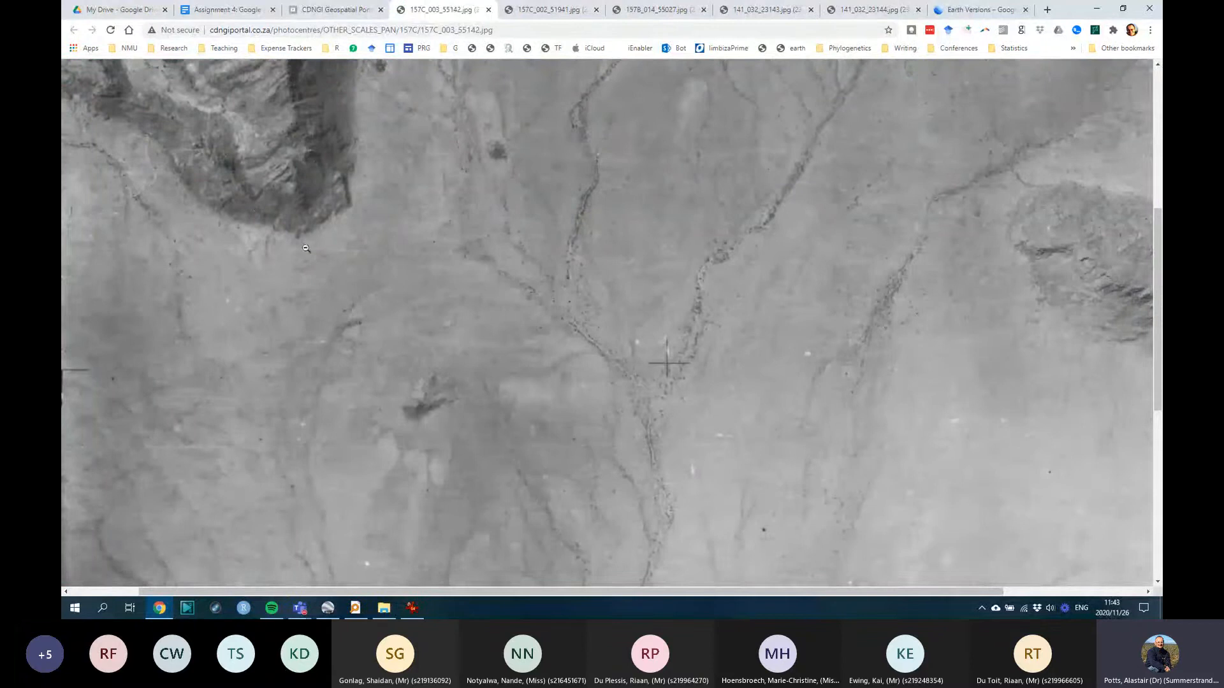
left_click(327, 13)
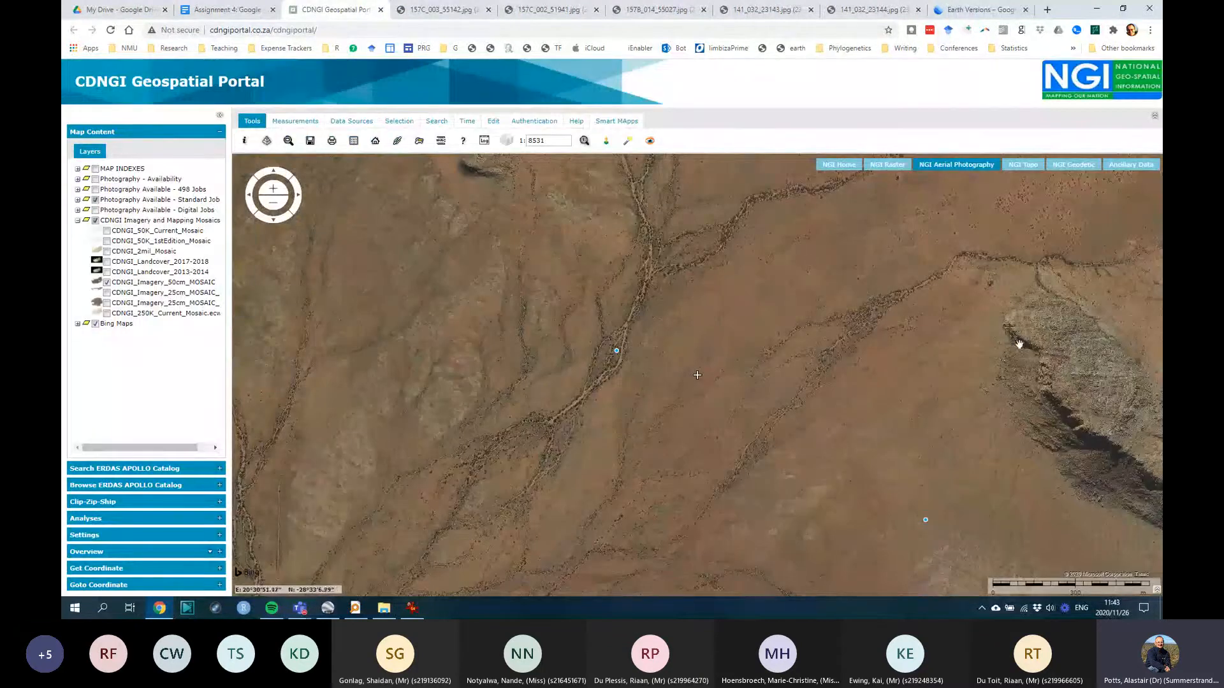
left_click(428, 12)
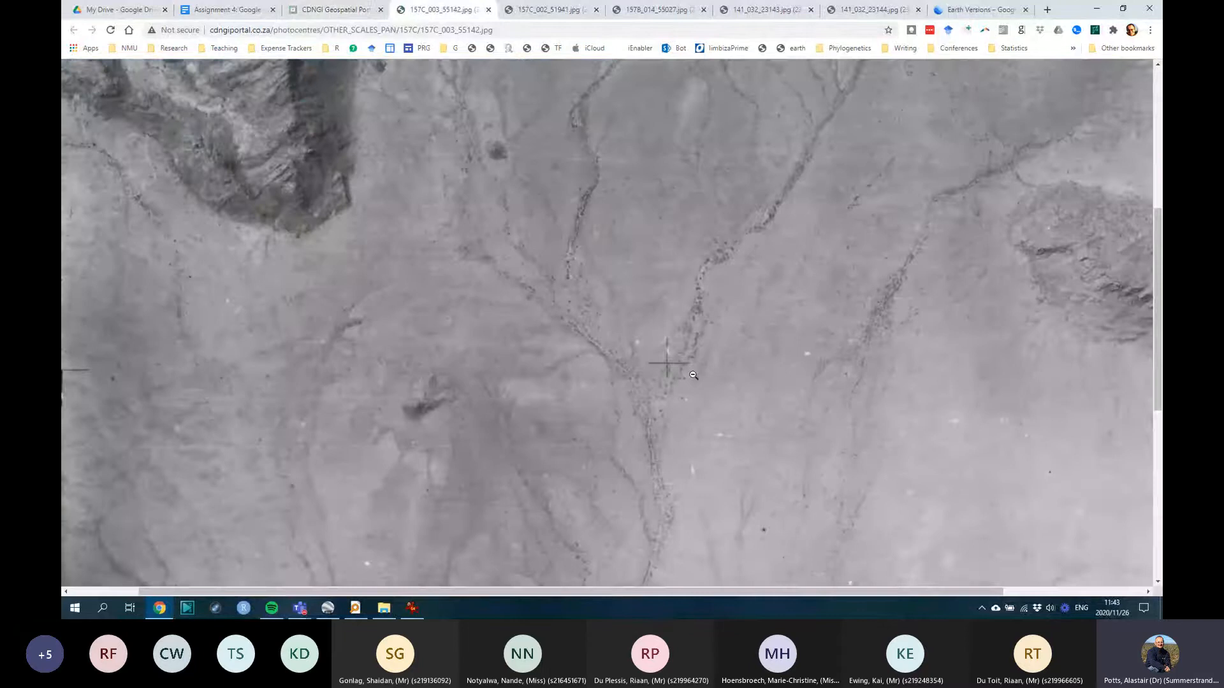
left_click(336, 9)
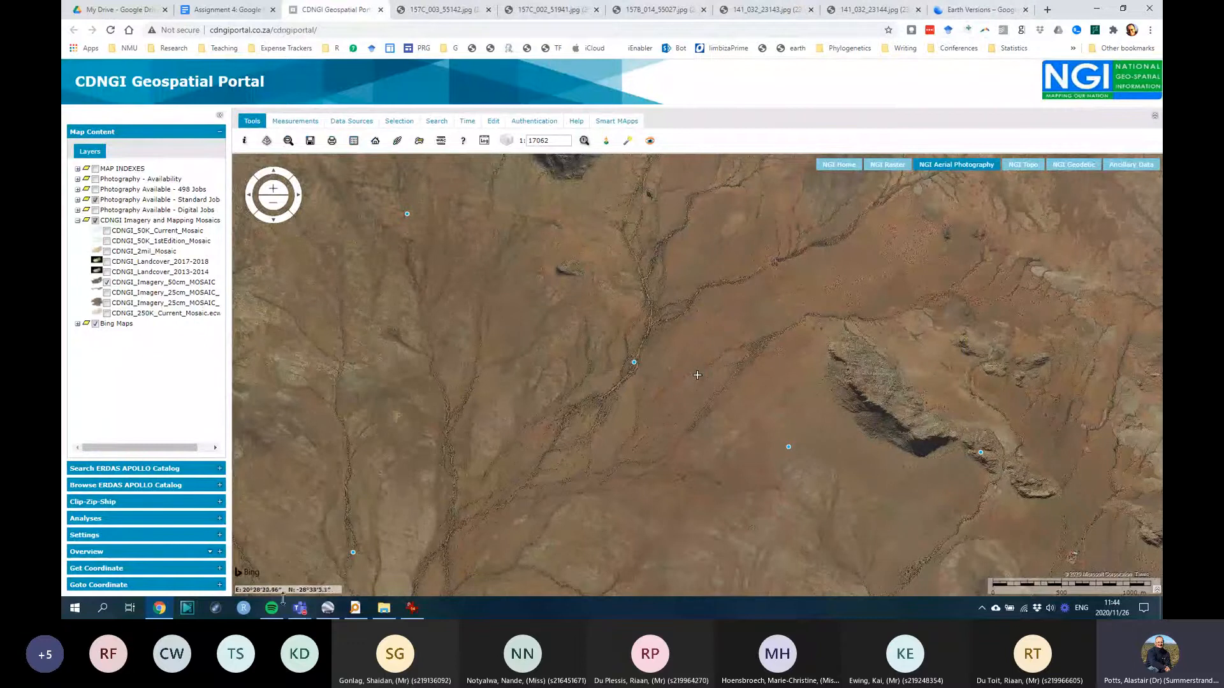
Step: Switch to Google Earth Pro and save the BOTV312 Practical folder as BOTV312 Practical.kmz in DesktopTemp, copying the file name
left_click(328, 608)
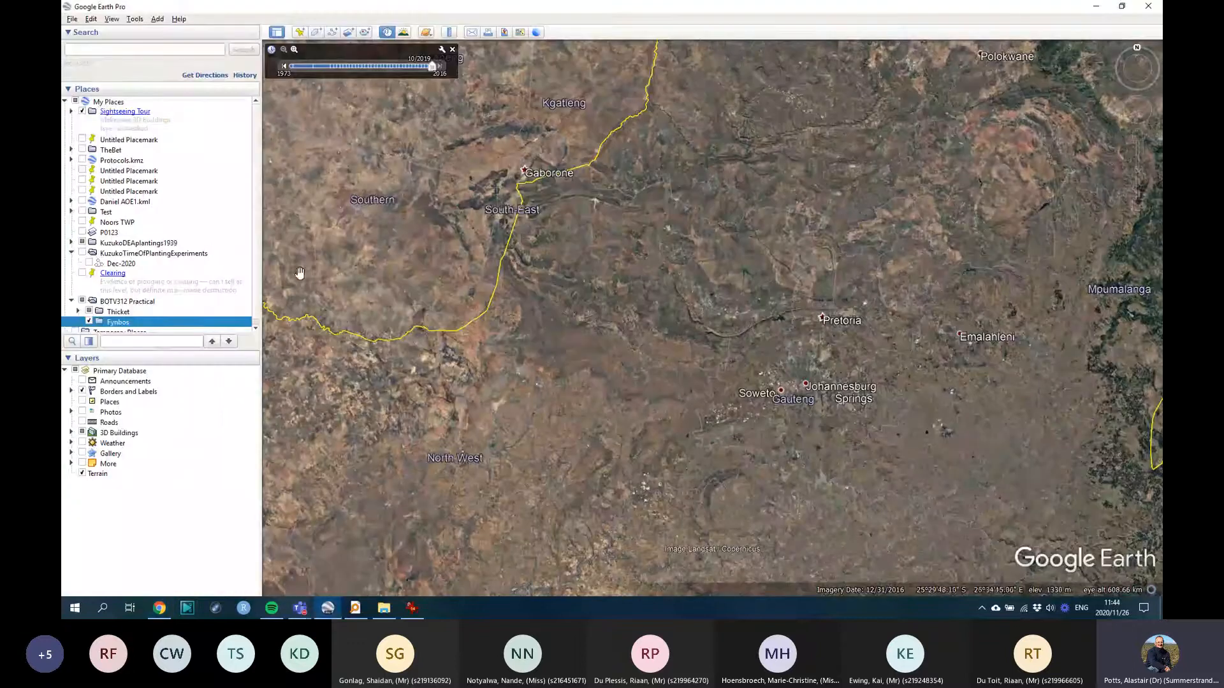
scroll(177, 281, "down", 1)
left_click(120, 297)
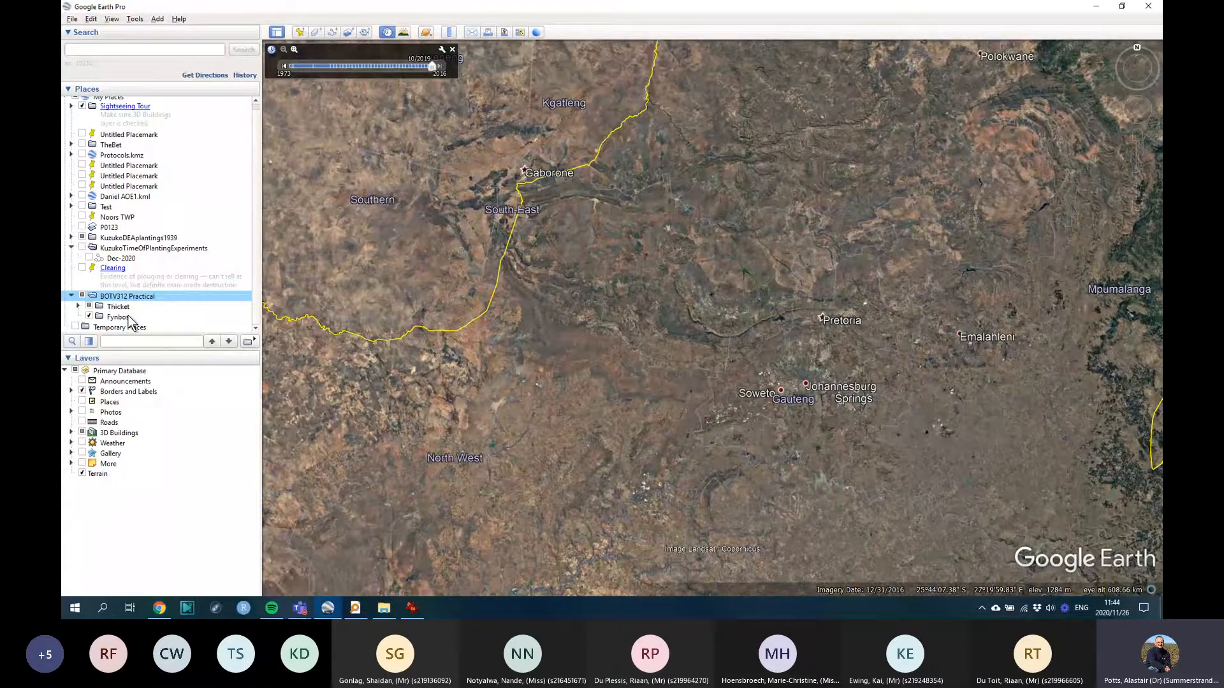
right_click(130, 300)
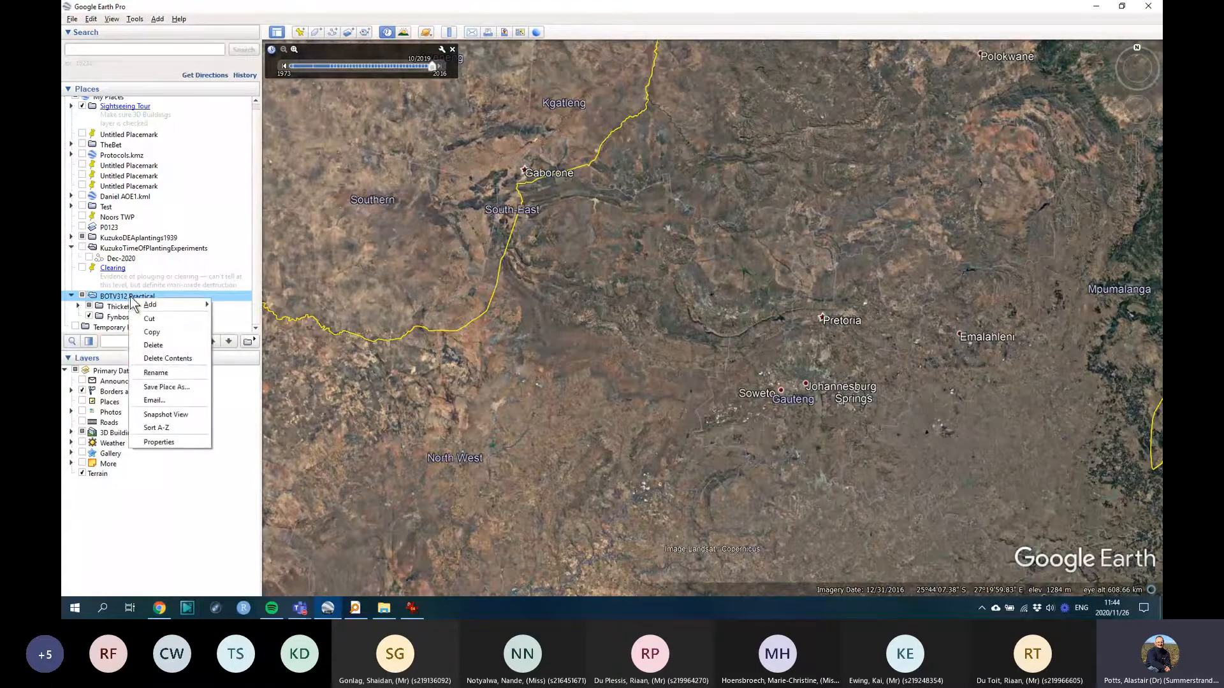
left_click(177, 387)
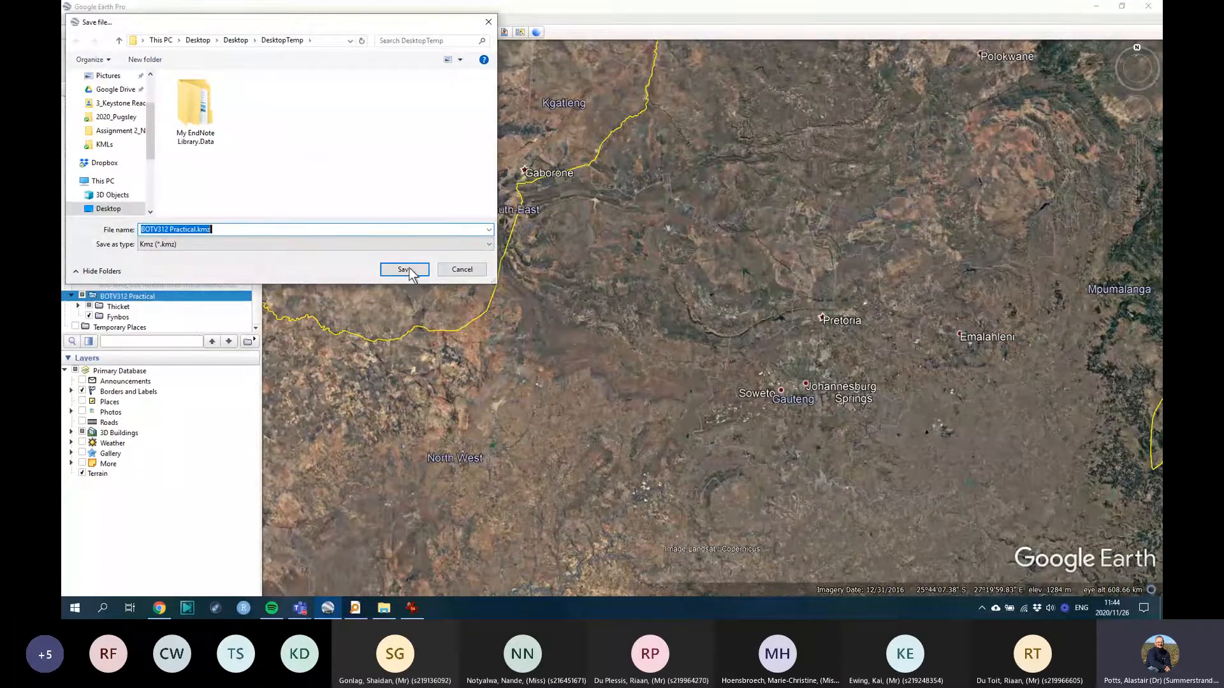
left_click_drag(213, 230, 67, 220)
key("ctrl+c")
left_click(404, 269)
Step: Switch to Everything, search for BOTV312 Practical.kmz, and open the copy in DesktopTemp in Google Earth Pro
key("alt+Tab")
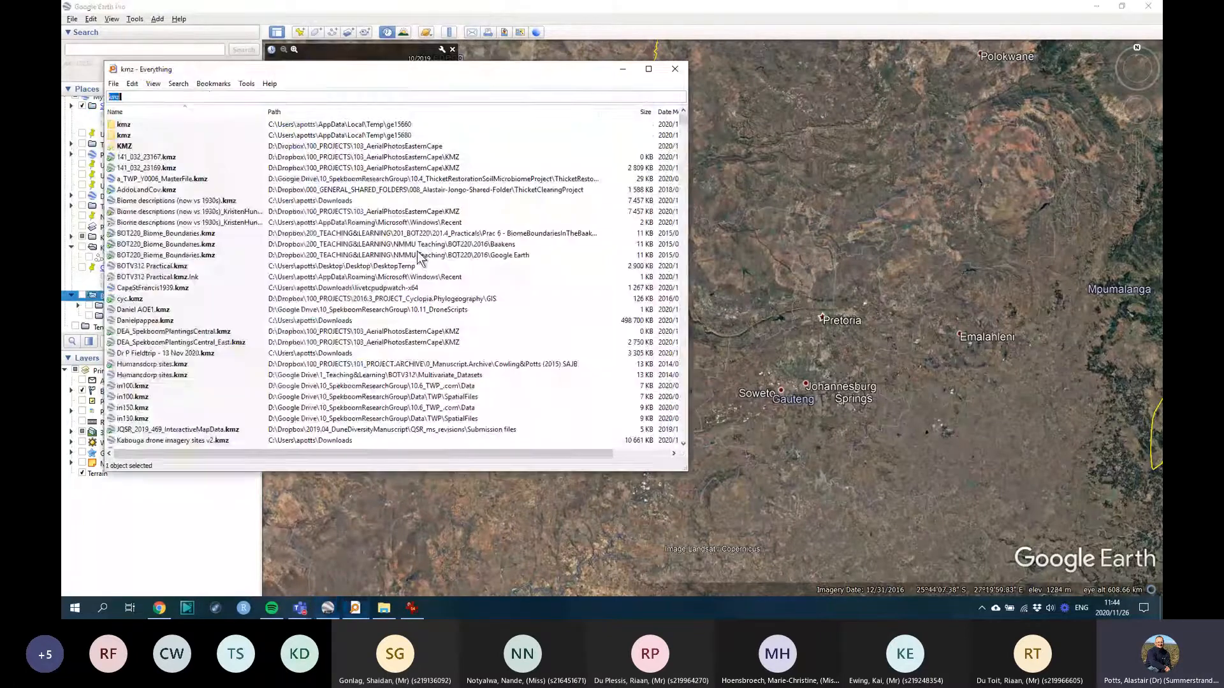
key("ctrl+v")
left_click(171, 127)
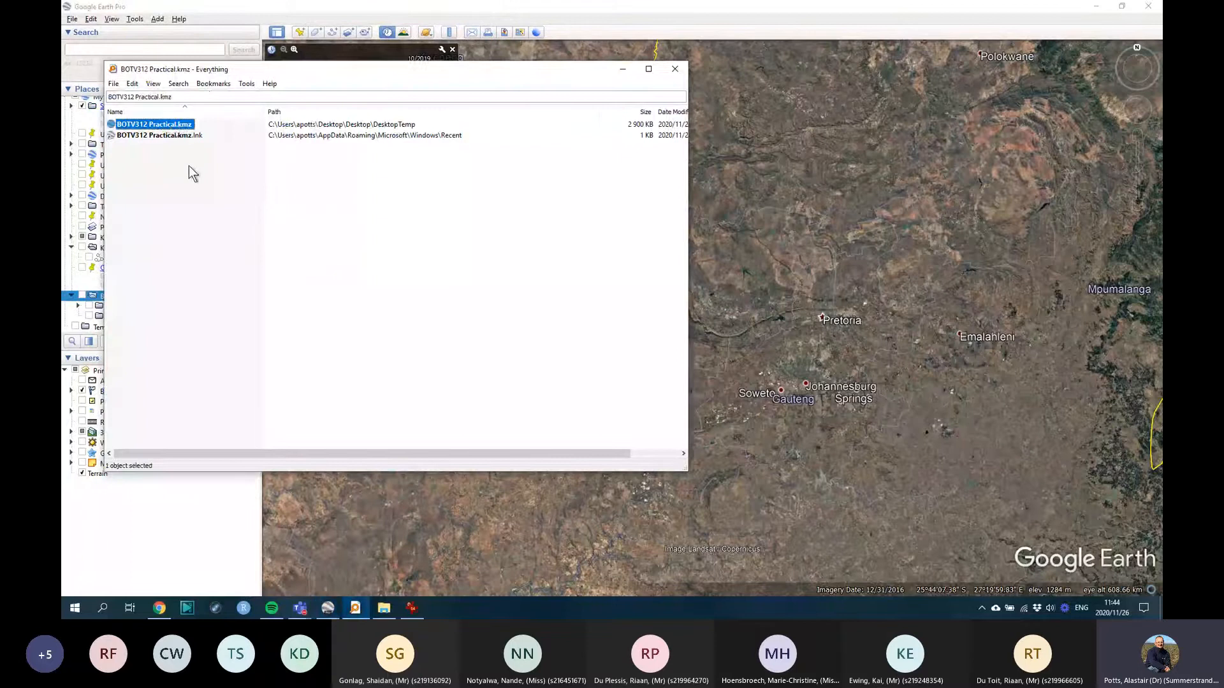
double_click(175, 124)
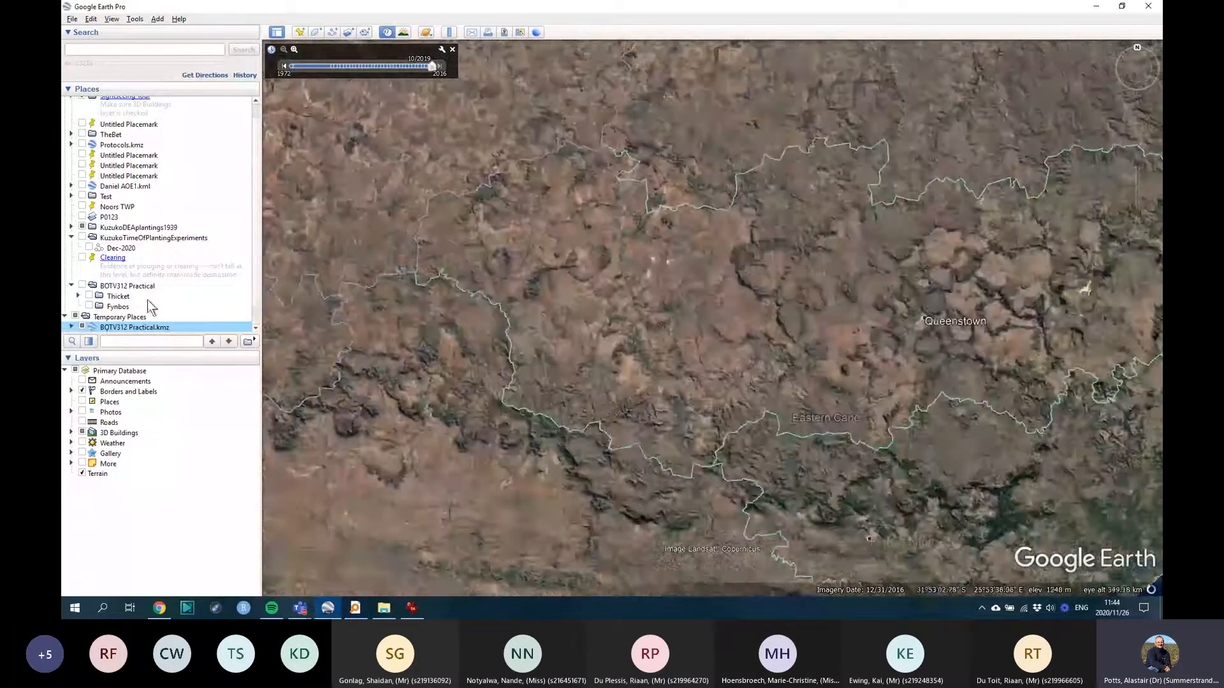
Step: Check the Thicket and Fynbos folders inside the loaded BOTV312 Practical.kmz under Temporary Places, and collapse its inner folder
left_click(72, 327)
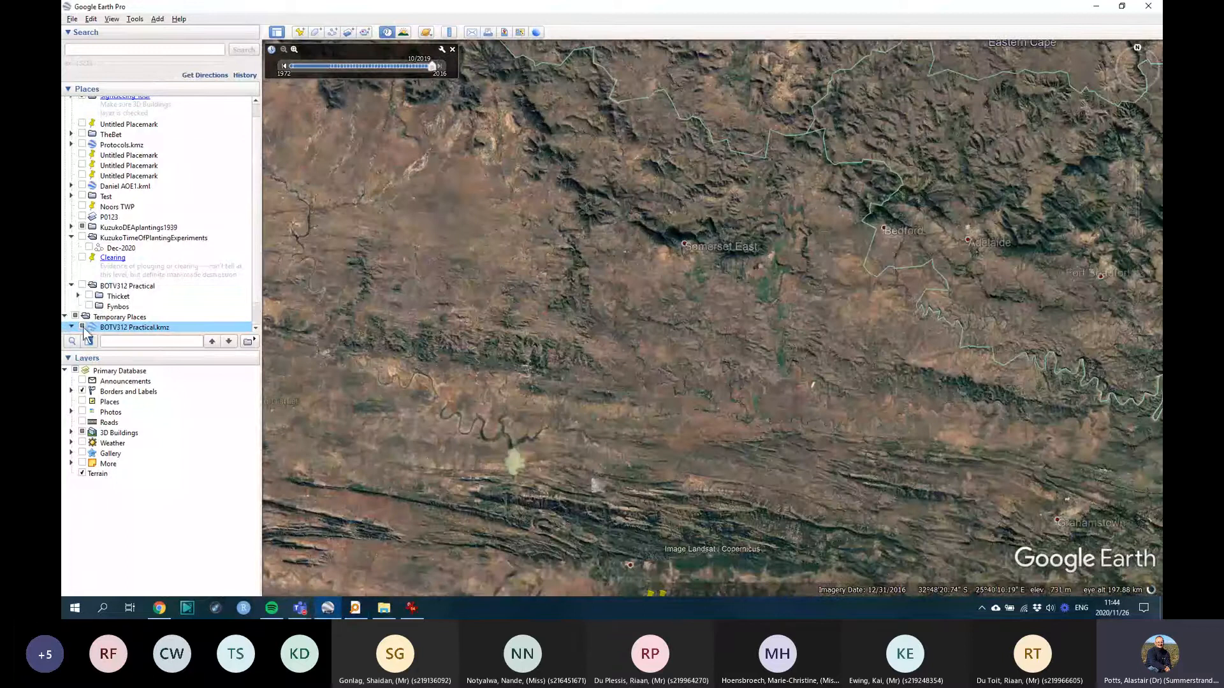
scroll(115, 323, "down", 1)
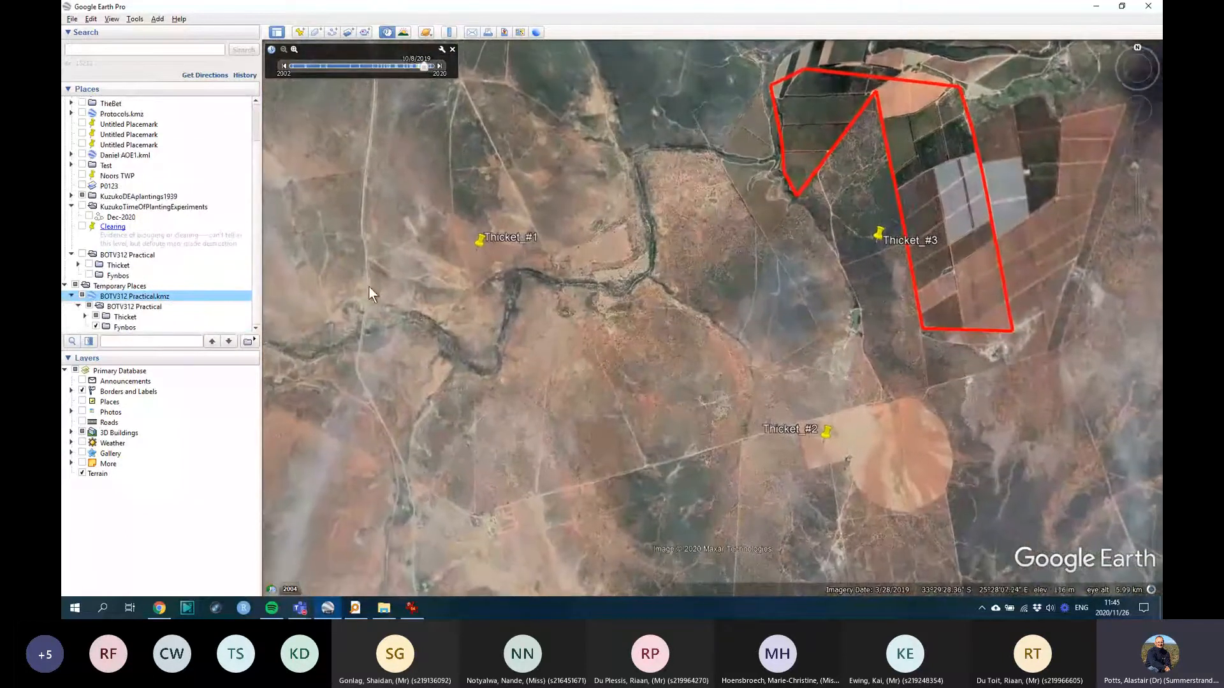
left_click(126, 317)
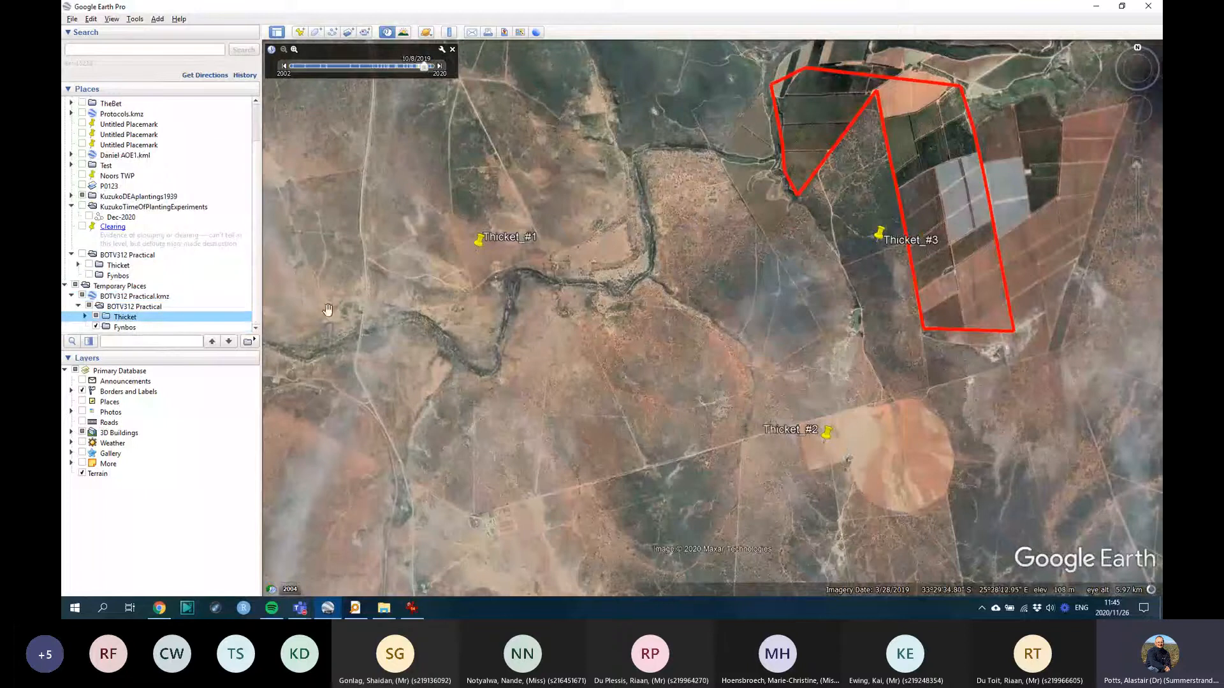
left_click(85, 317)
left_click(79, 307)
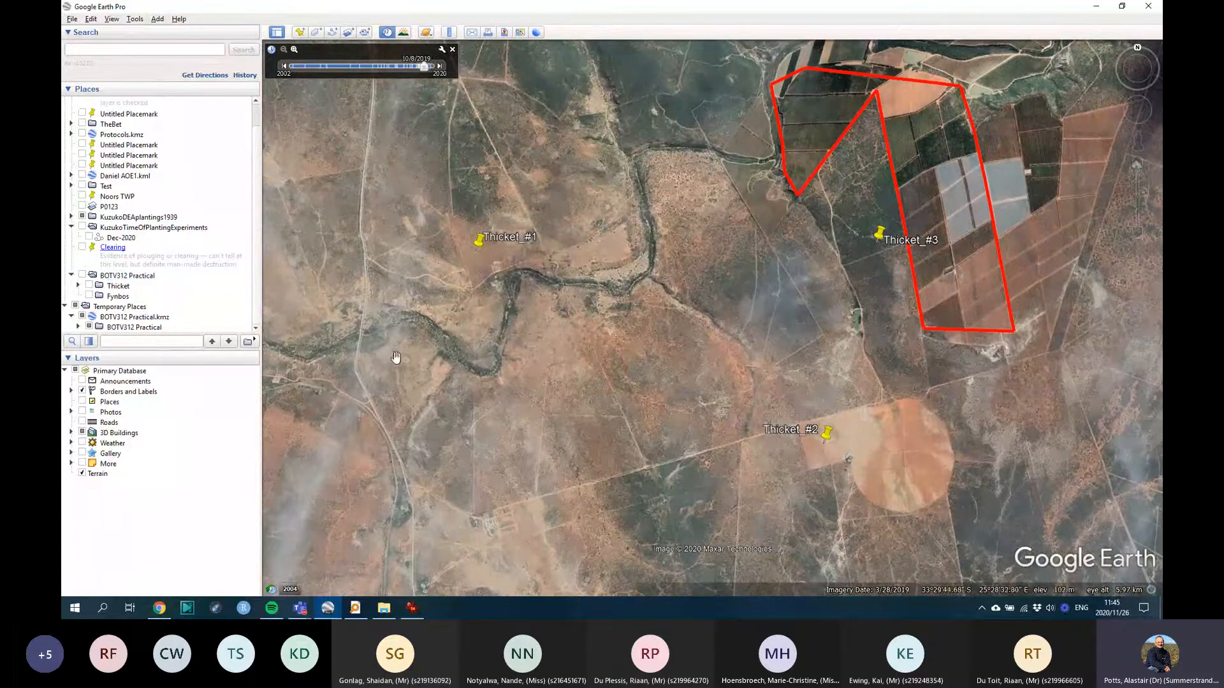
left_click(76, 609)
type("powerpoint")
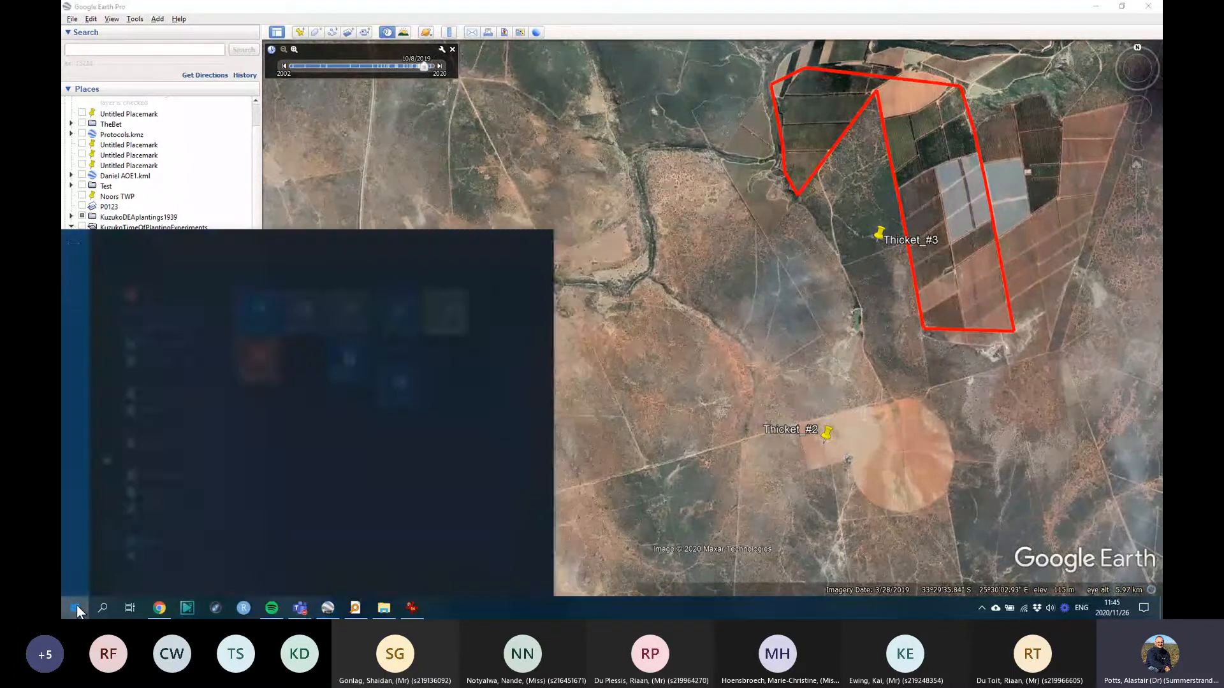
key("Return")
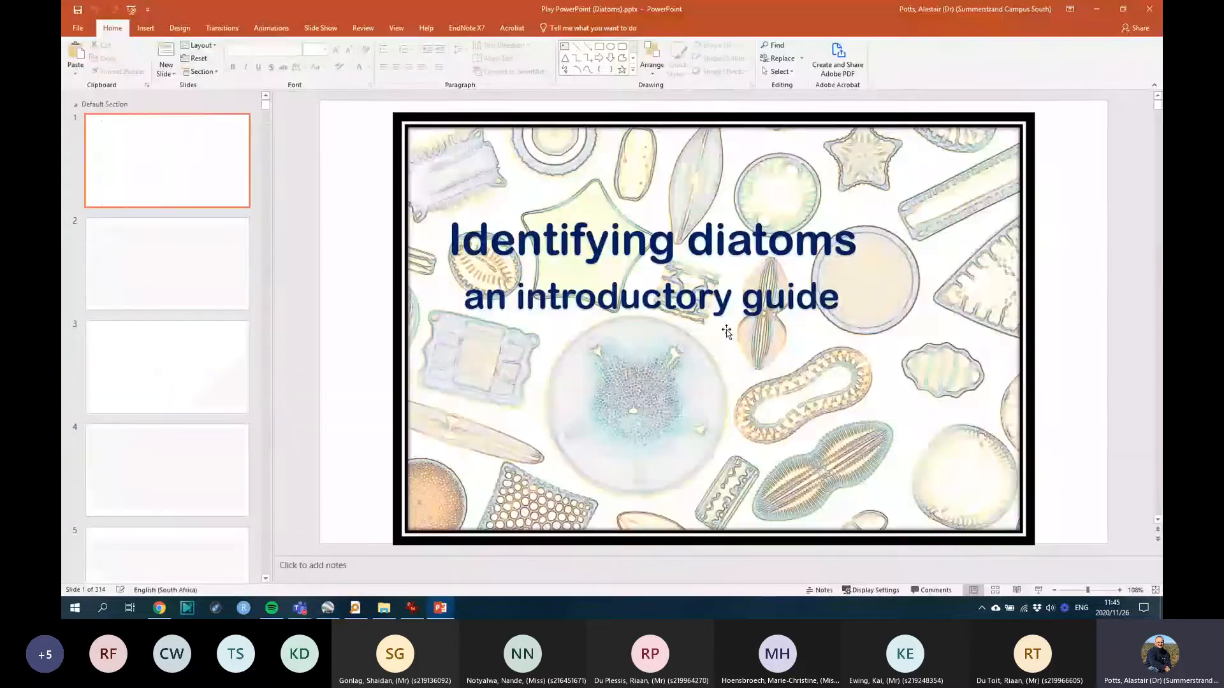
left_click(1149, 10)
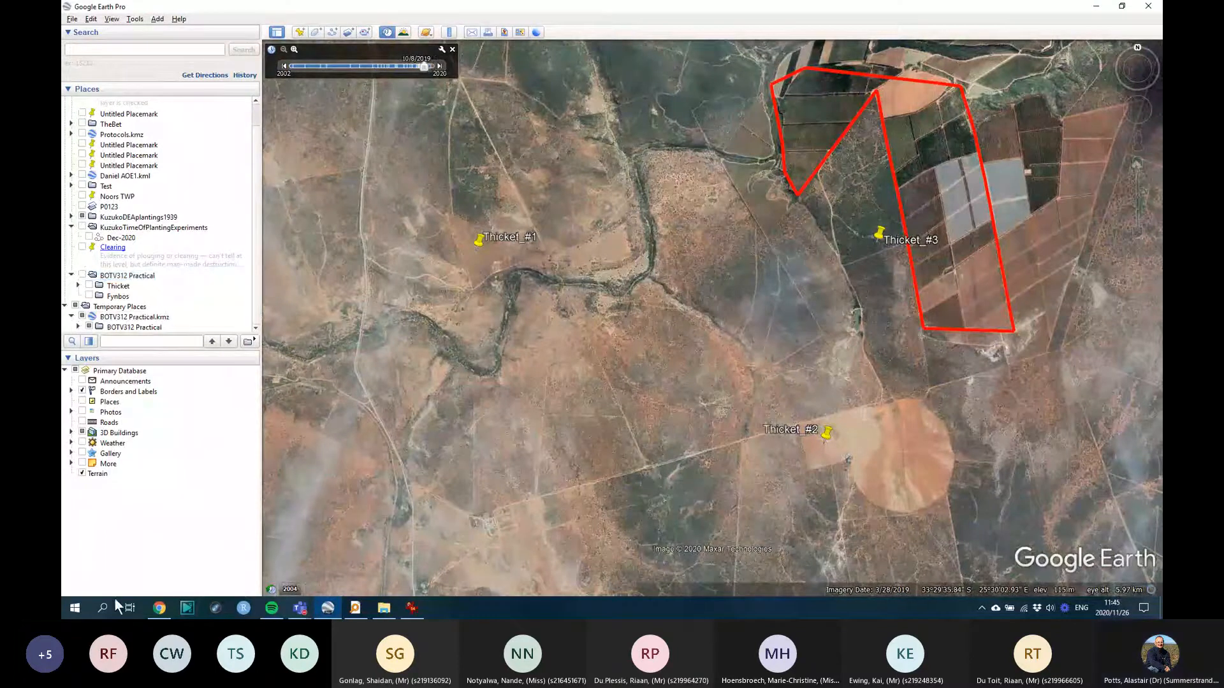
Step: Start PowerPoint, create a blank presentation, and select the title and subtitle placeholders on its first slide
left_click(74, 608)
left_click(278, 362)
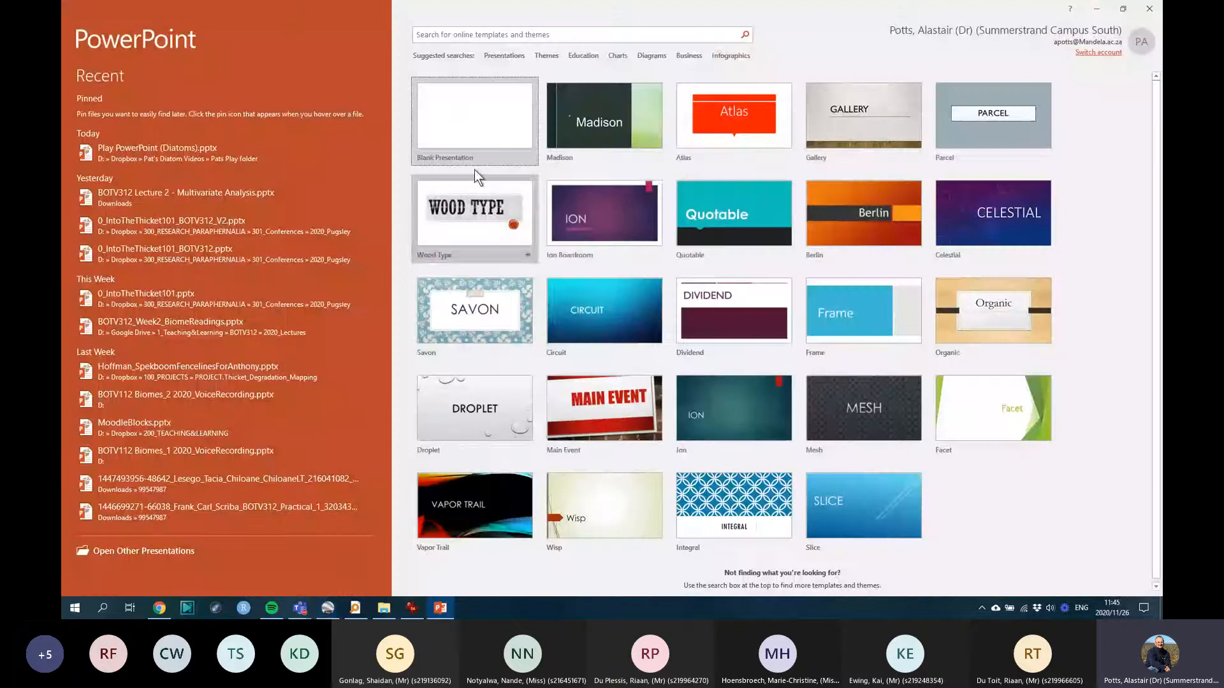
left_click(511, 109)
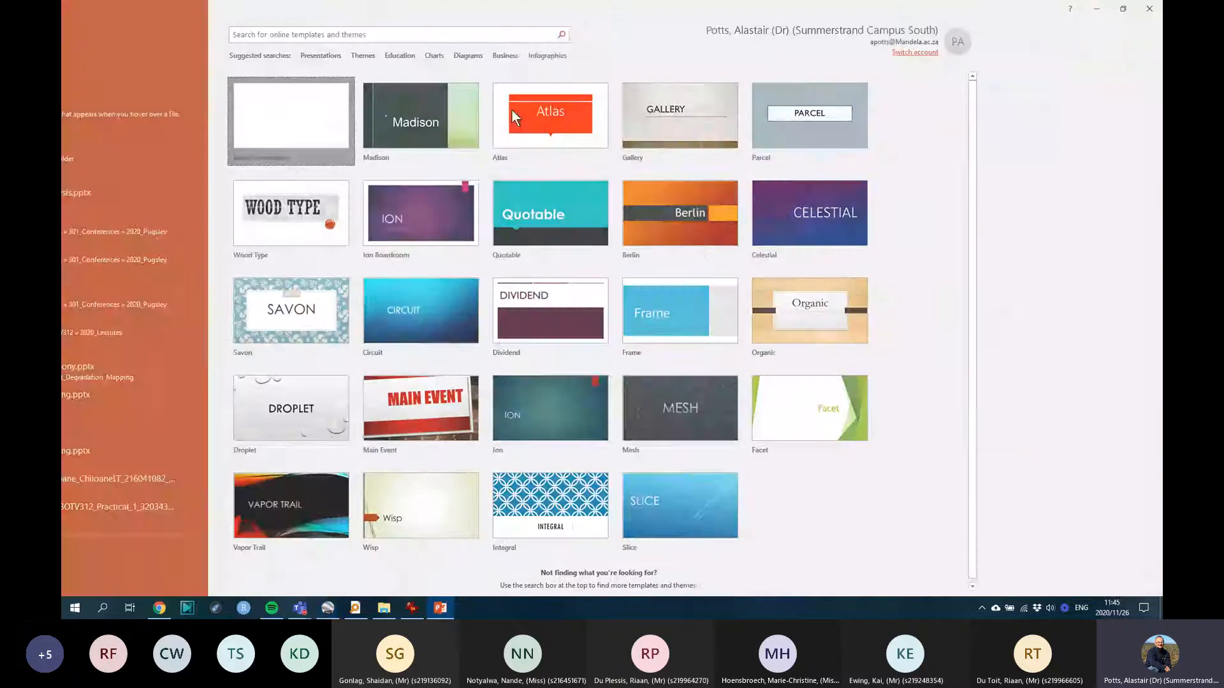
left_click_drag(1034, 522, 1057, 522)
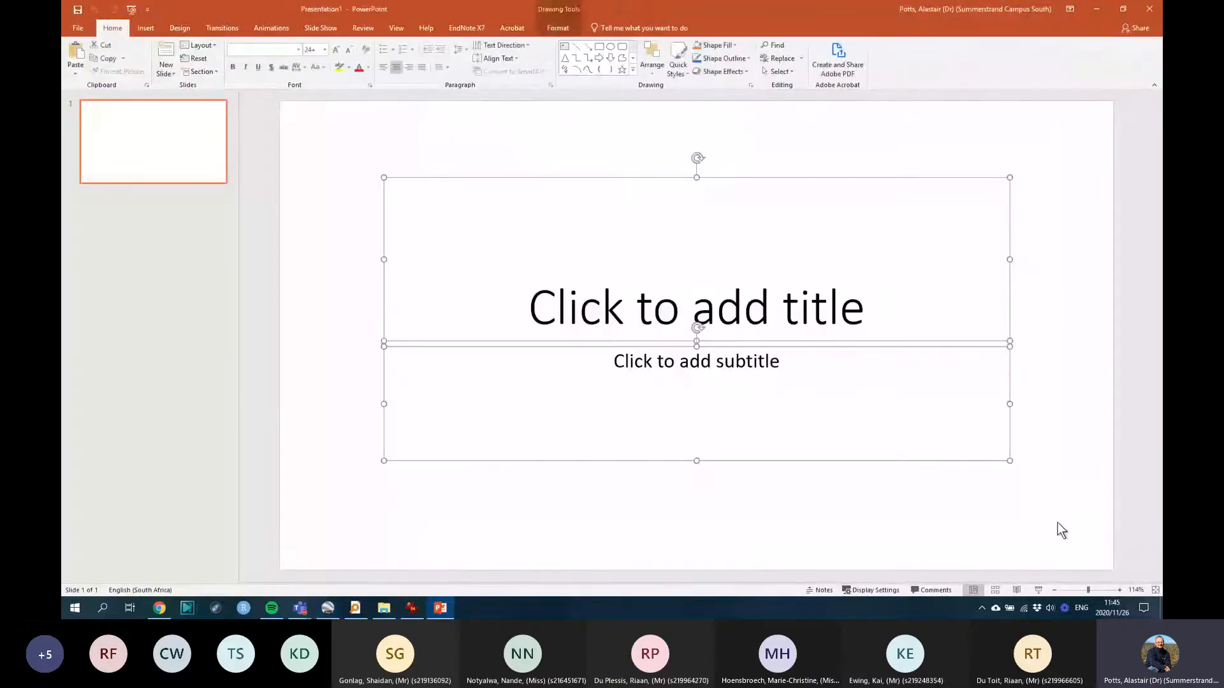
Step: Delete the title and subtitle placeholders from the slide and switch to Google Earth Pro
key("Delete")
key("alt+Tab")
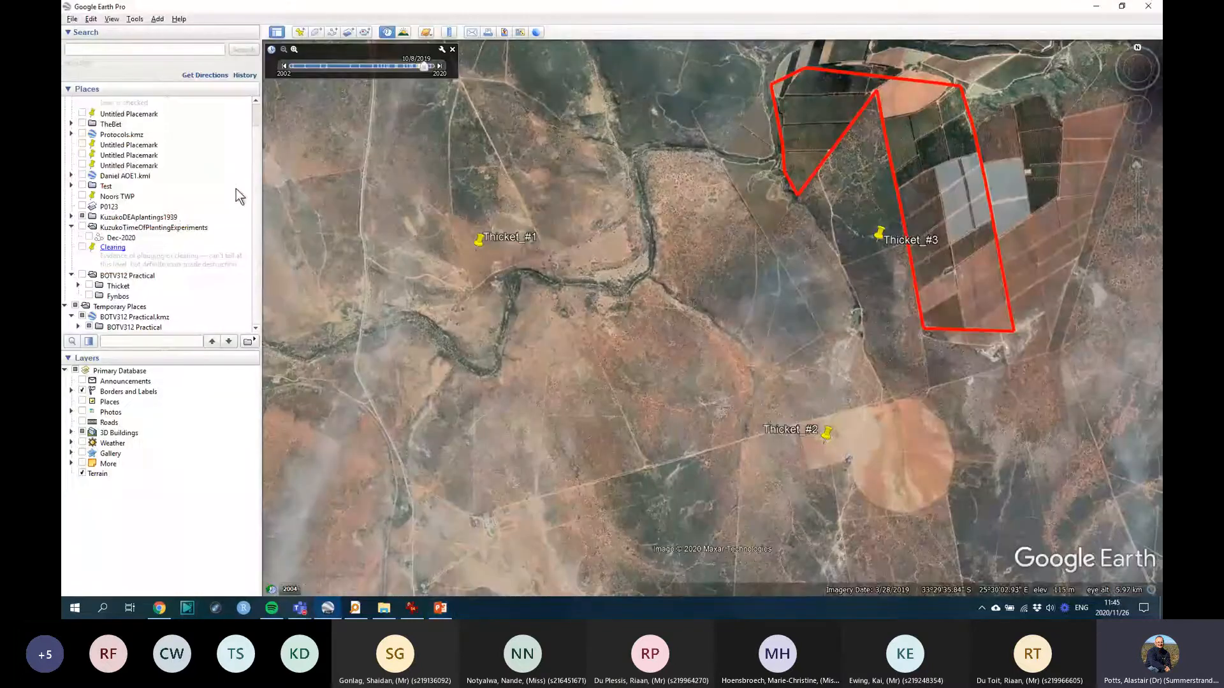
Step: Start saving the map view as an image, with the title and description and the legend hidden from the layout
scroll(217, 220, "up", 2)
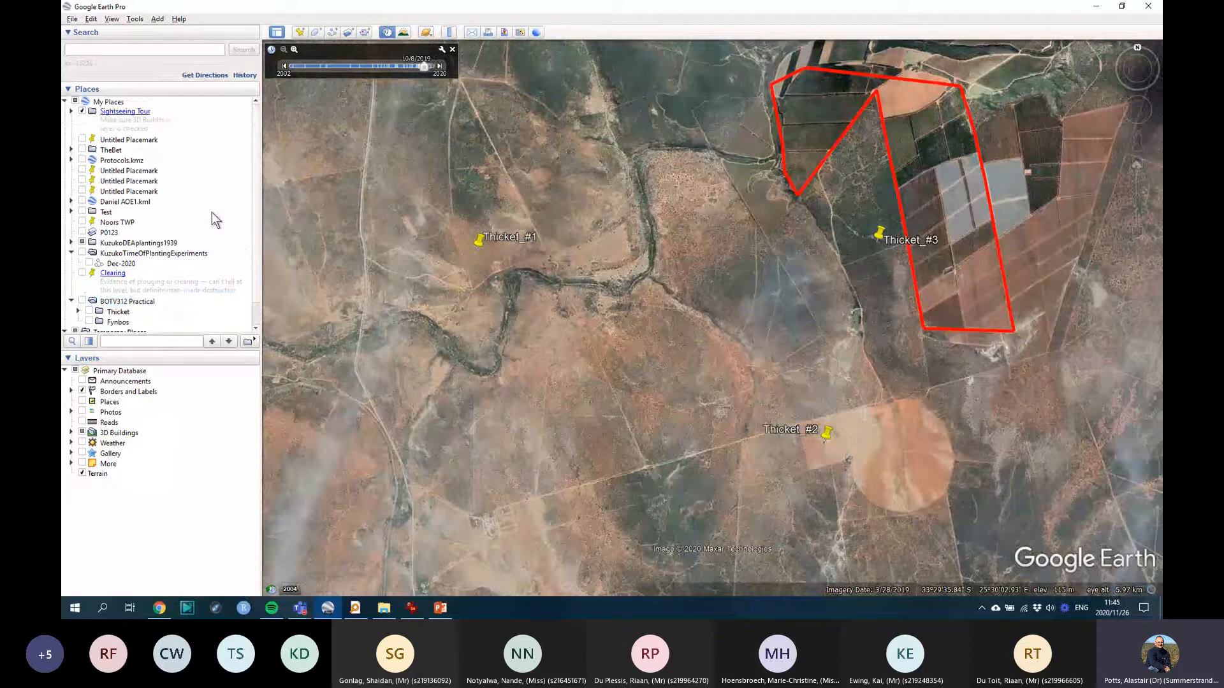
left_click(72, 18)
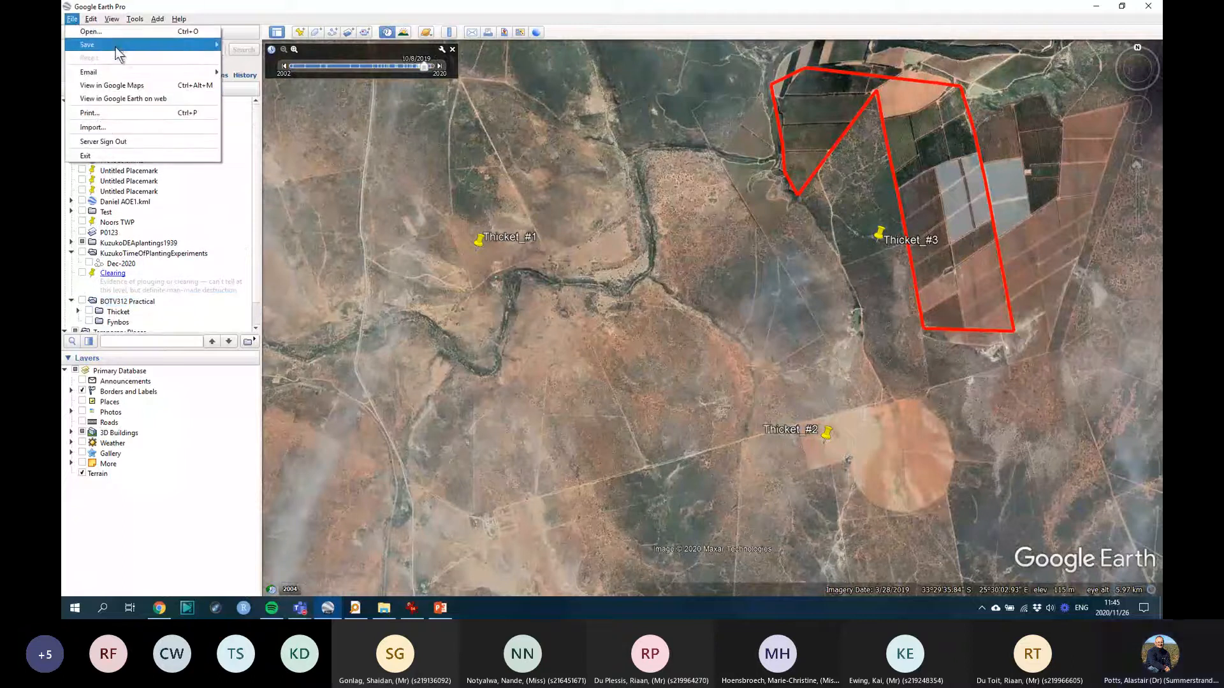
mouse_move(117, 44)
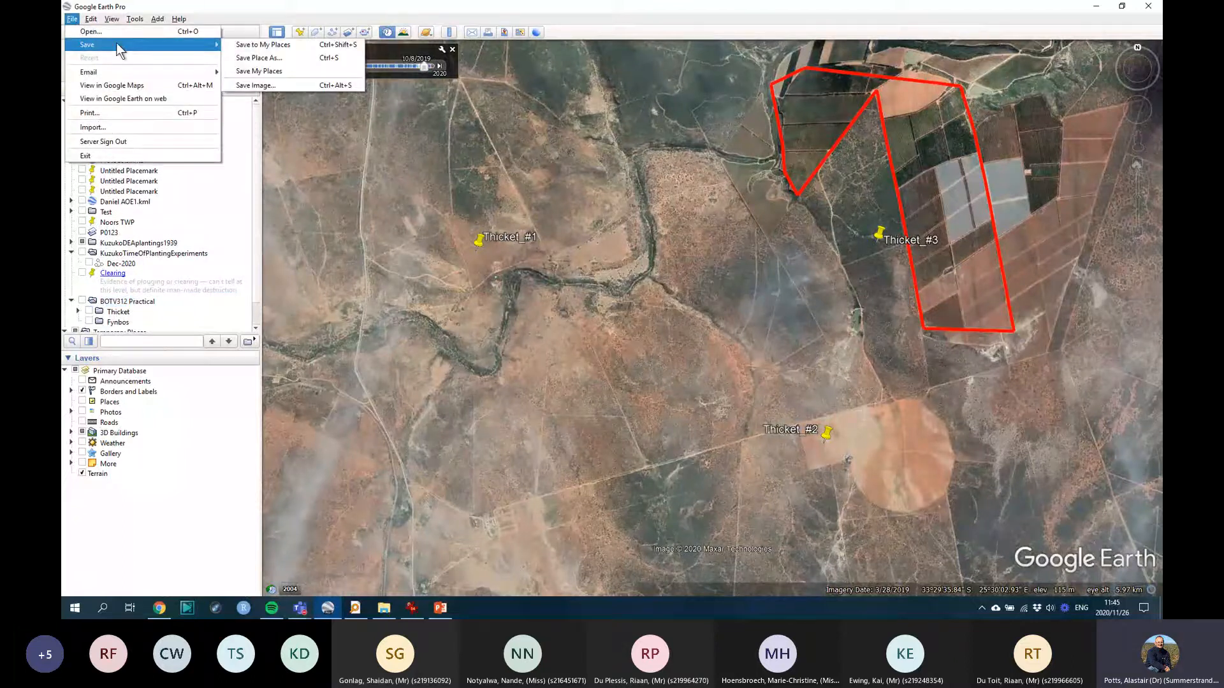
left_click(272, 85)
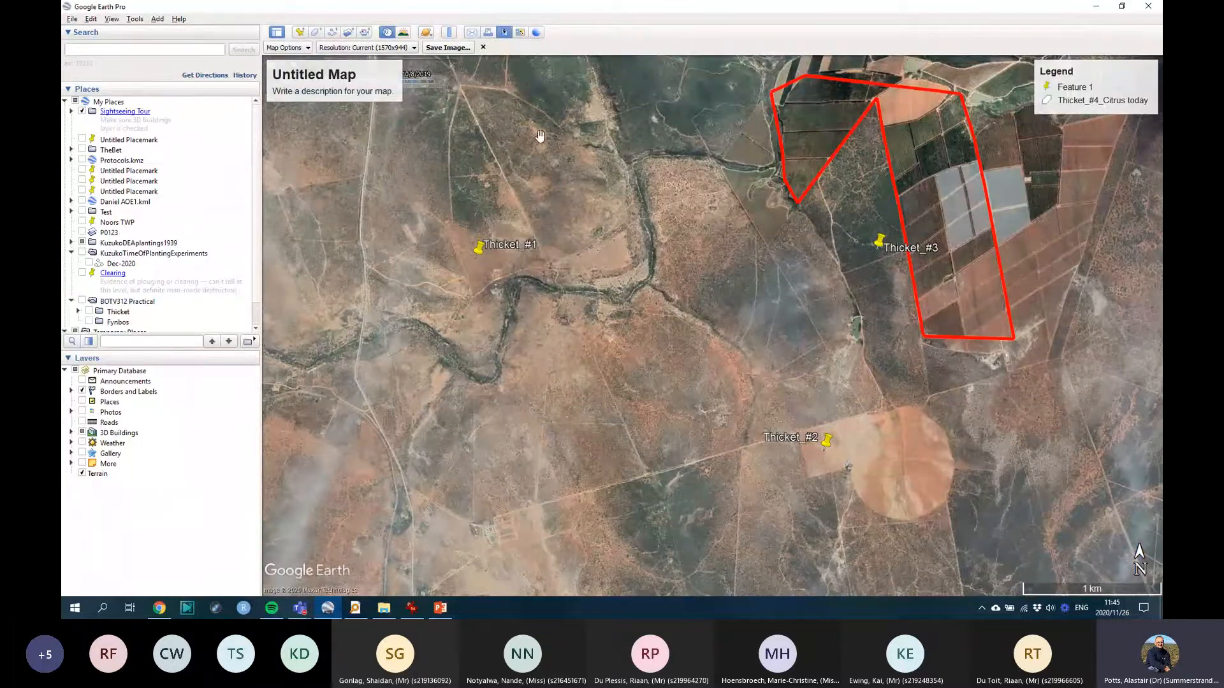
left_click(303, 49)
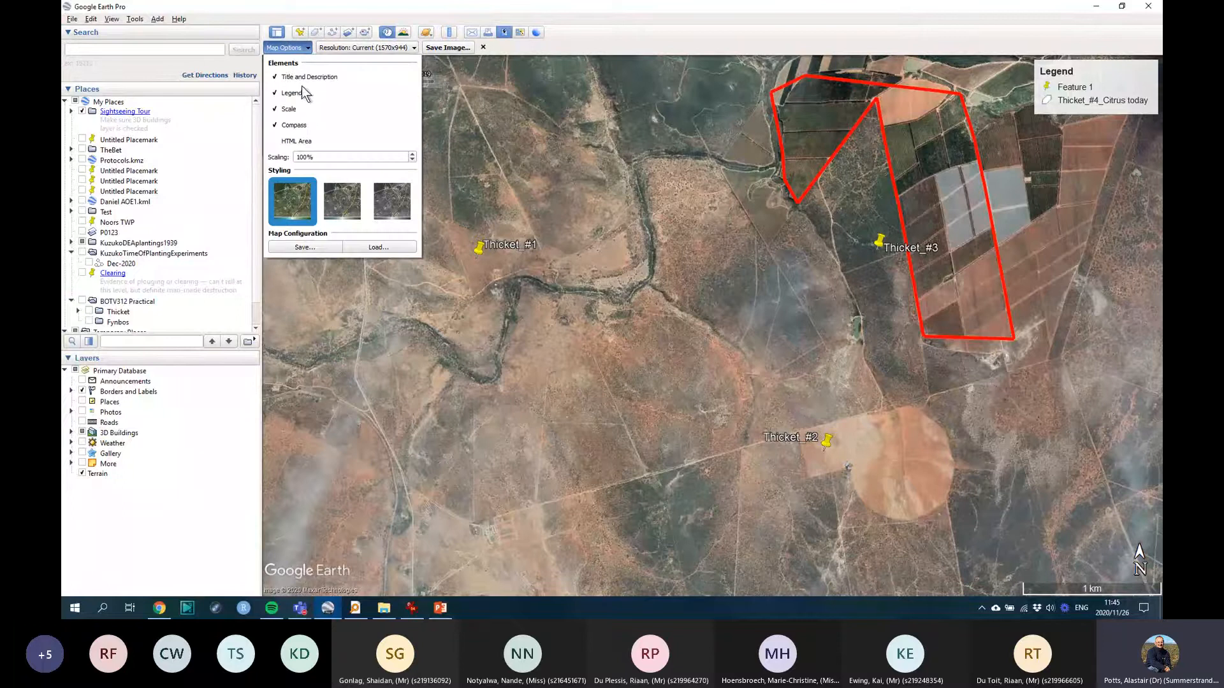
left_click(293, 76)
left_click(293, 94)
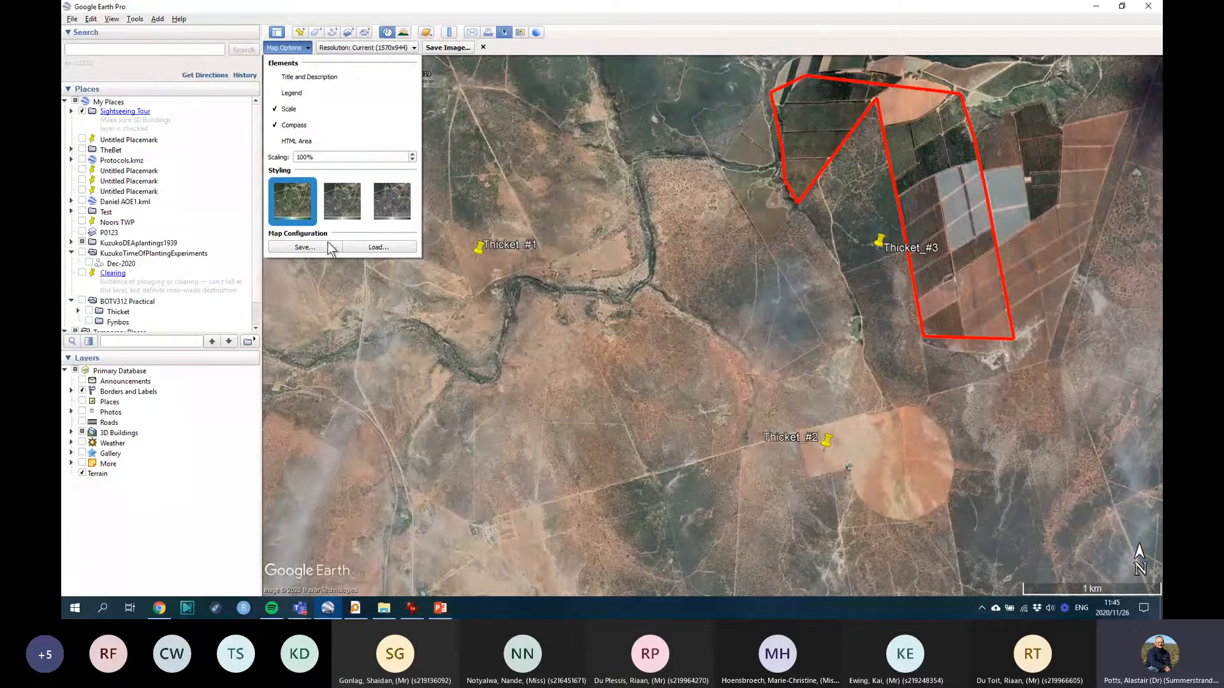
left_click(292, 49)
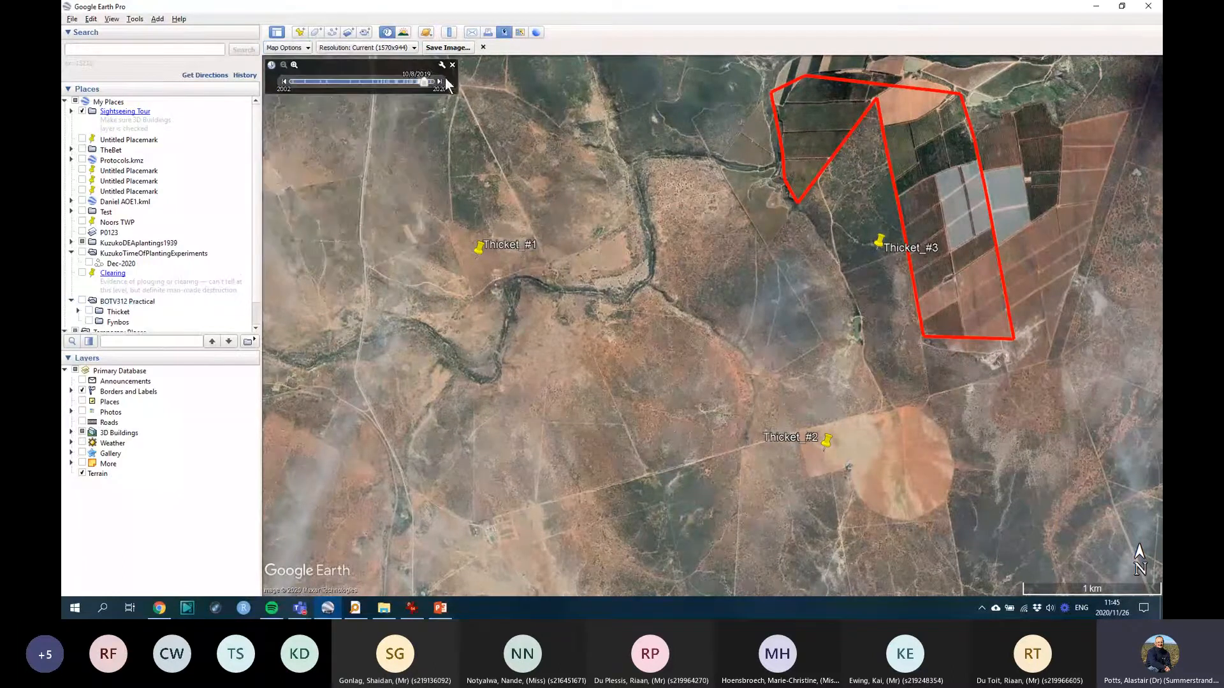
Step: Hide everything in Temporary Places and show the BOTV312 Practical folder under My Places
left_click_drag(709, 378, 685, 382)
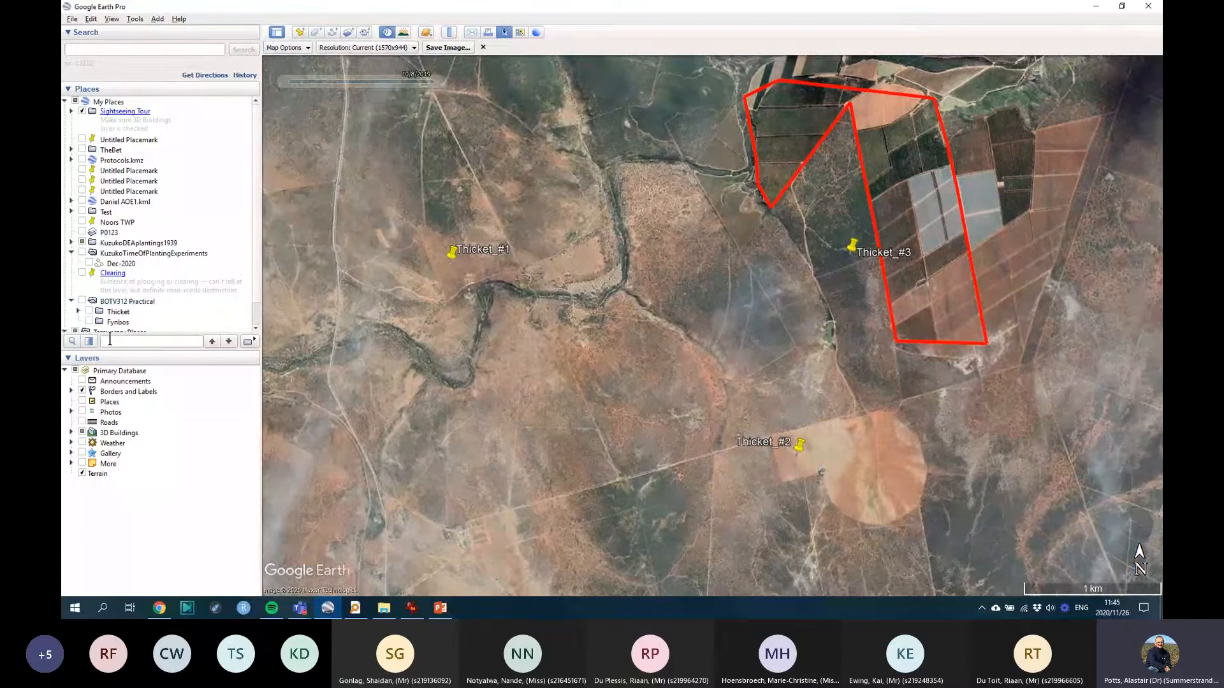
scroll(121, 319, "down", 2)
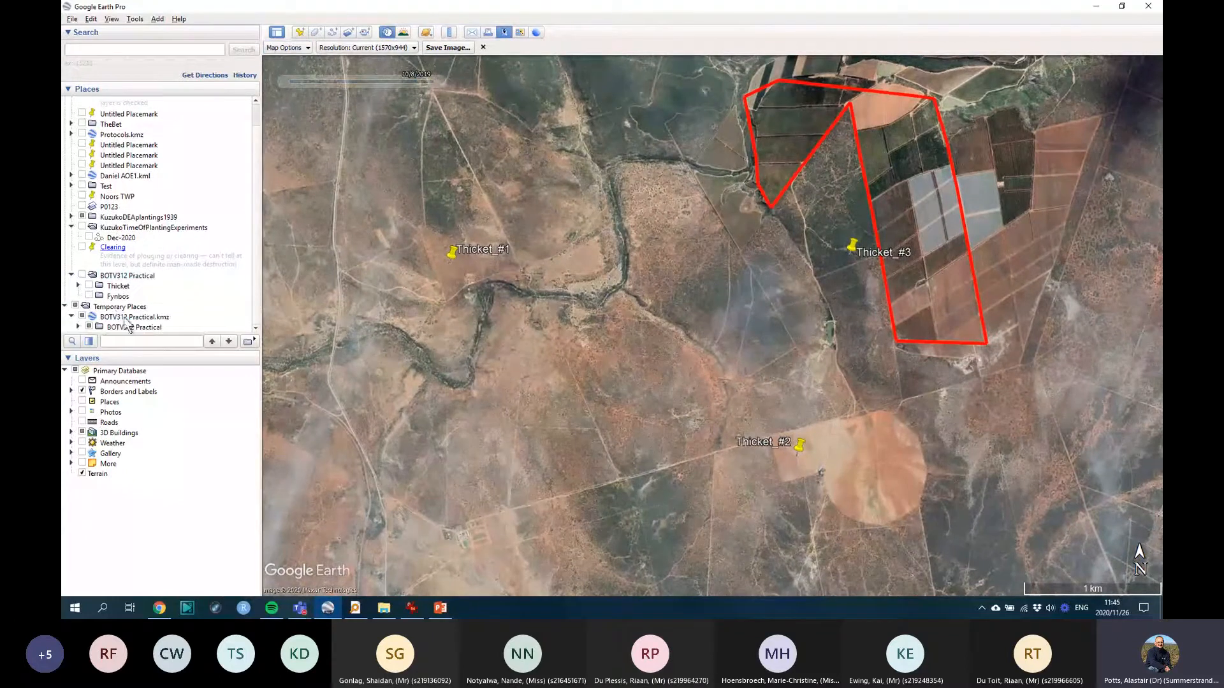
left_click(75, 307)
left_click(82, 275)
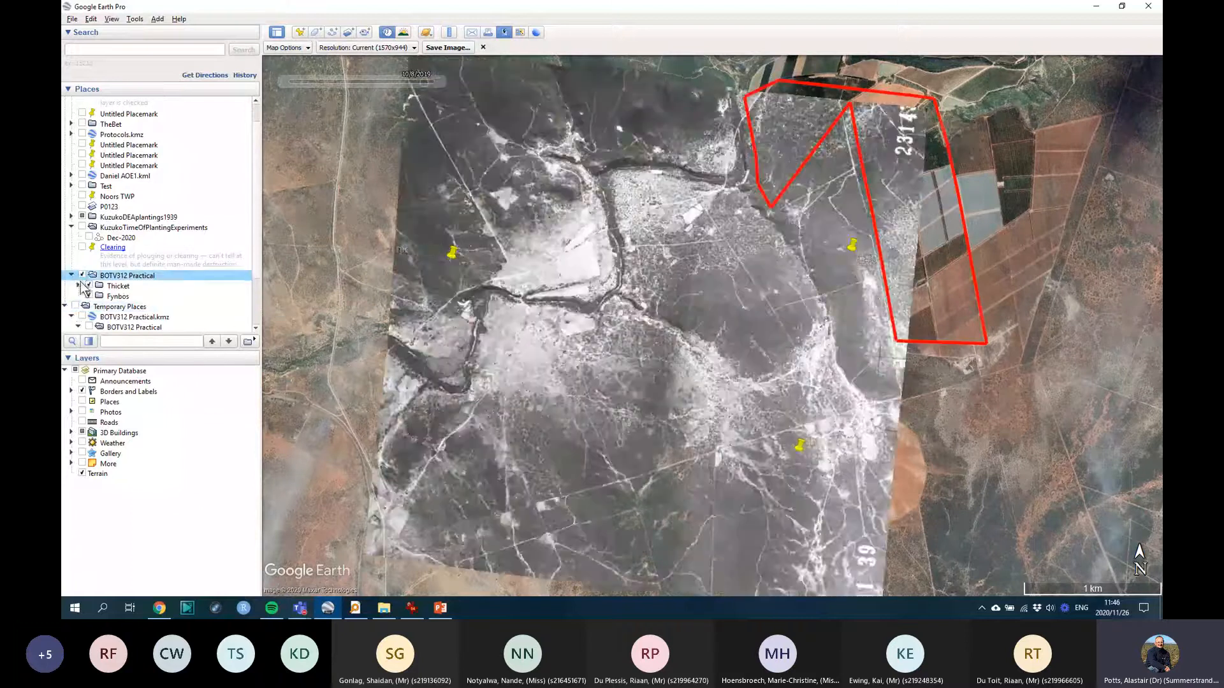
Step: Hide the Thicket_#4_Citrus today polygon and the Thicket_#1, Thicket_#2 and Thicket_#3 placemarks in the Thicket folder, keeping the aerial photo overlay displayed
left_click(78, 285)
left_click(96, 296)
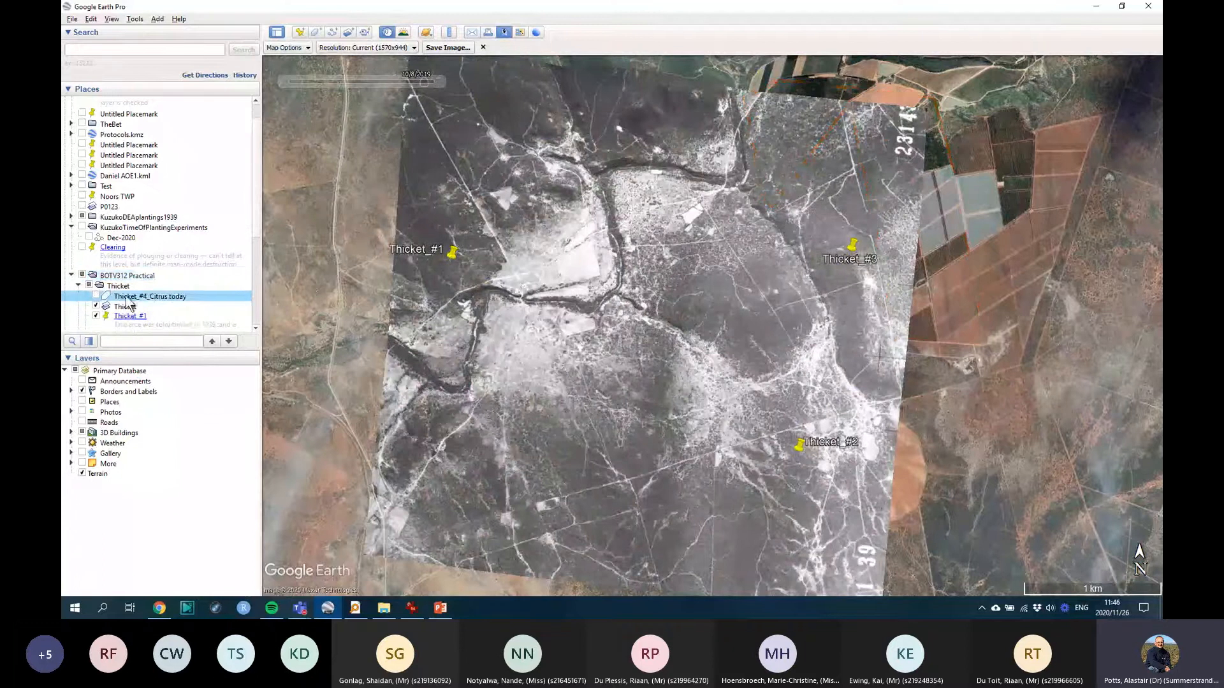
scroll(666, 292, "up", 2)
scroll(667, 292, "down", 3)
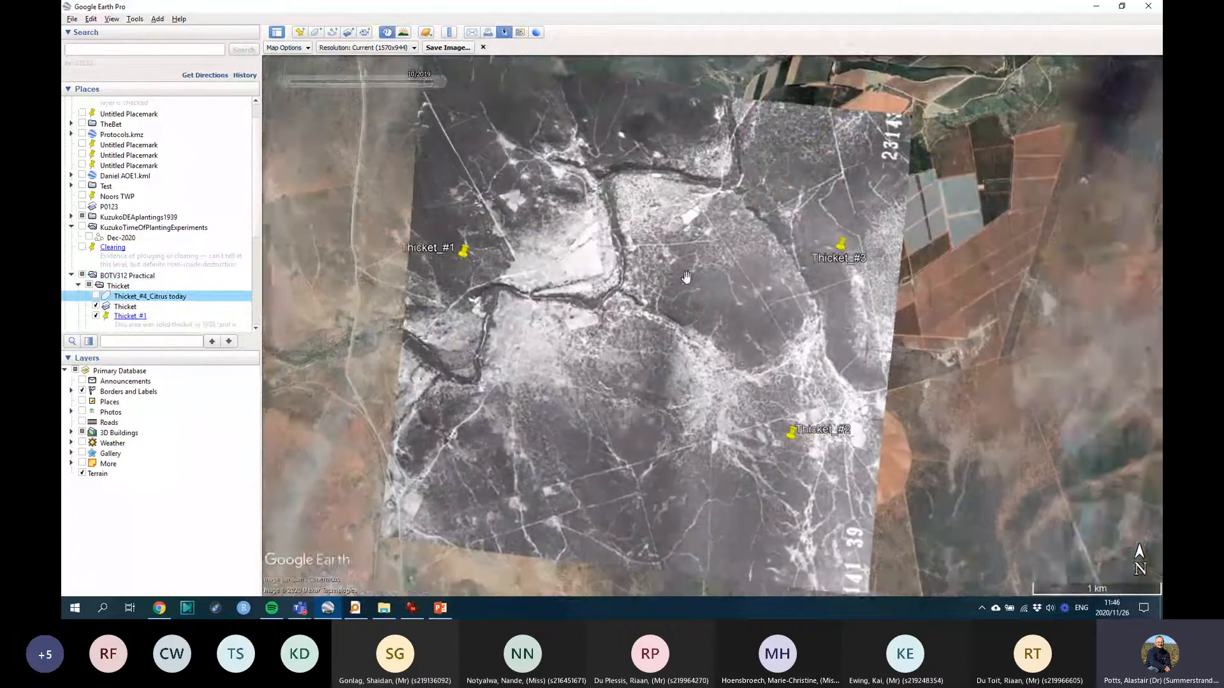
left_click(95, 317)
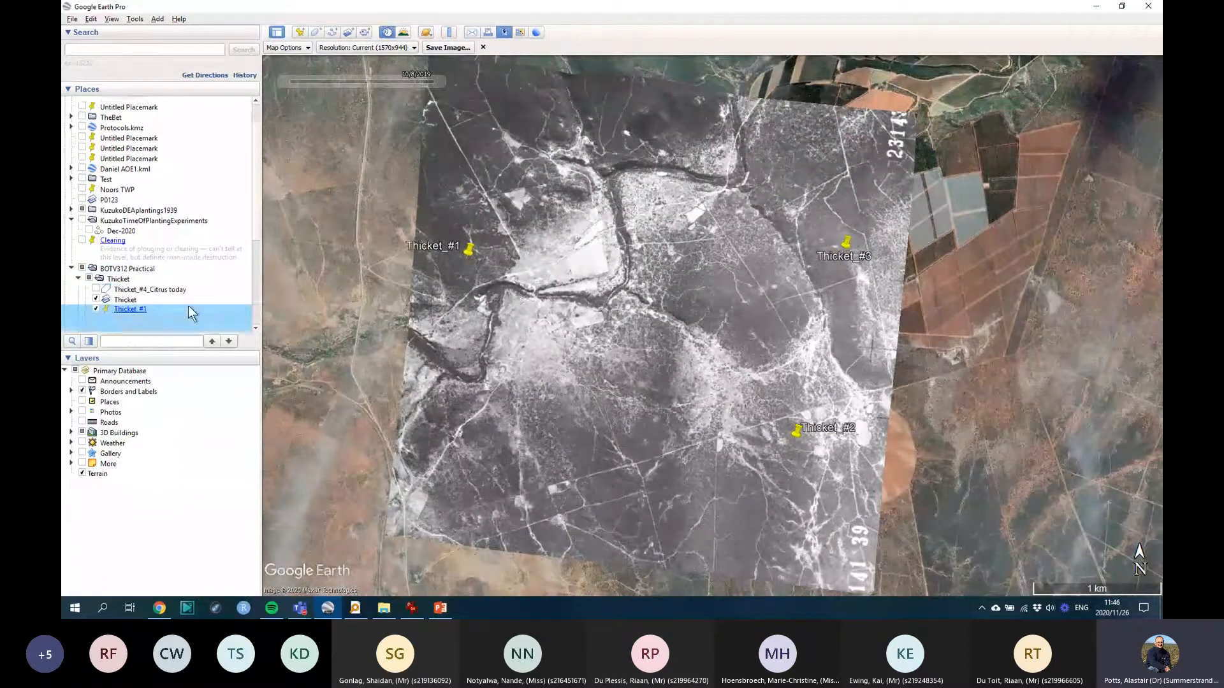
scroll(98, 255, "down", 5)
left_click(96, 192)
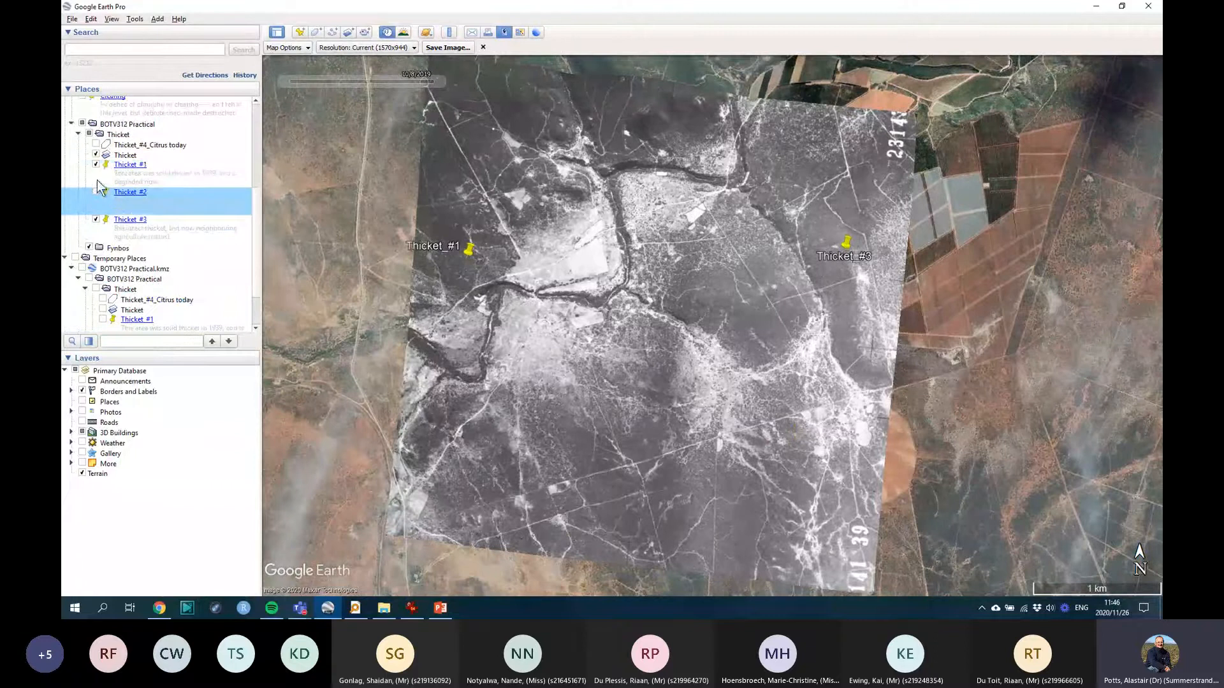
left_click(96, 164)
left_click(96, 219)
Step: Frame the aerial photo overlay and set the image resolution to 1920x1080 (1080 HD)
mouse_move(677, 236)
left_mouse_down()
mouse_move(672, 252)
mouse_move(698, 240)
left_mouse_up()
left_click(378, 51)
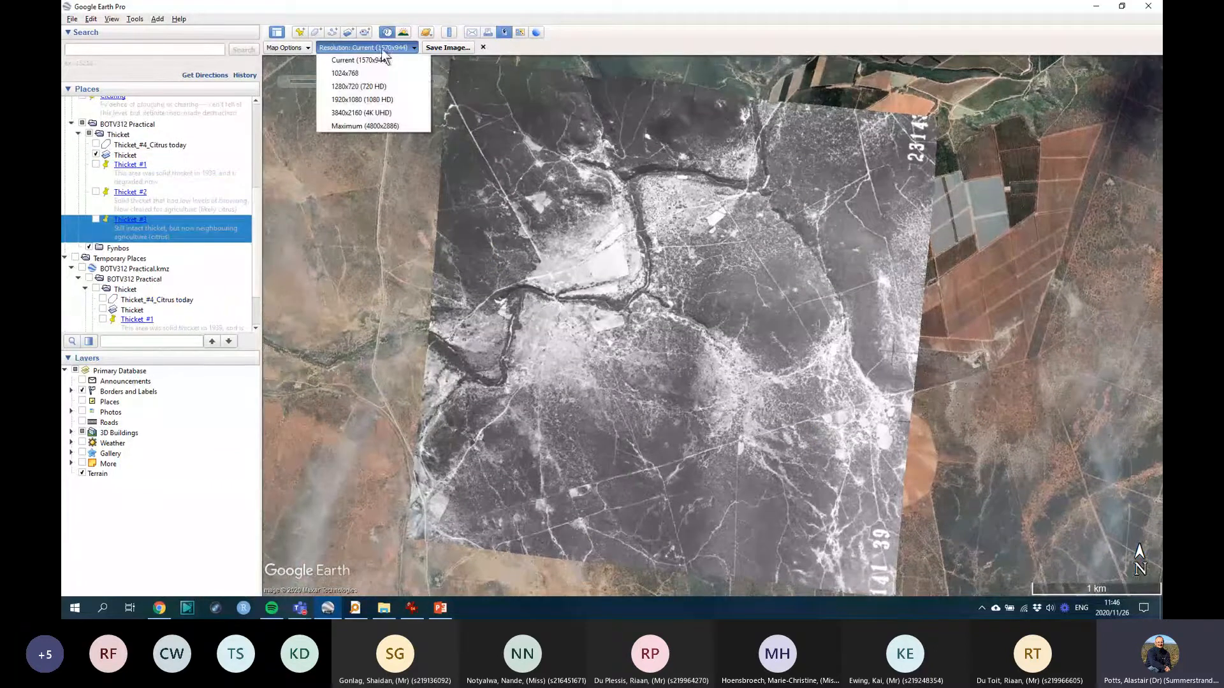
left_click(386, 87)
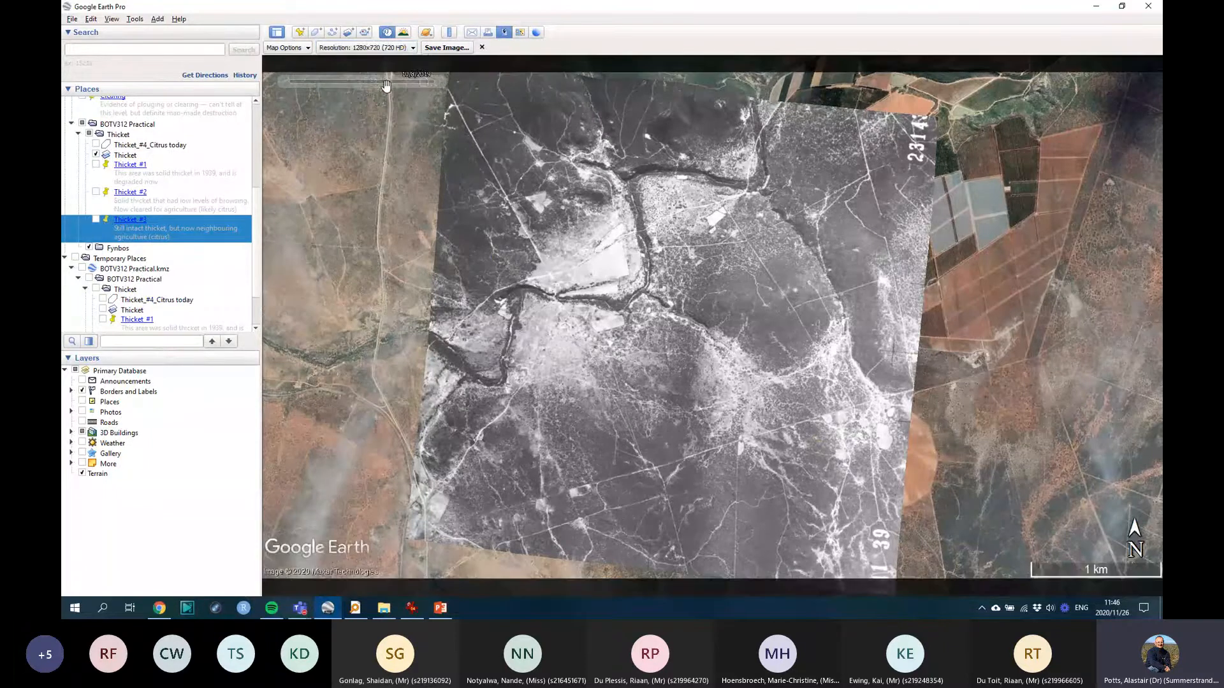
left_click(377, 49)
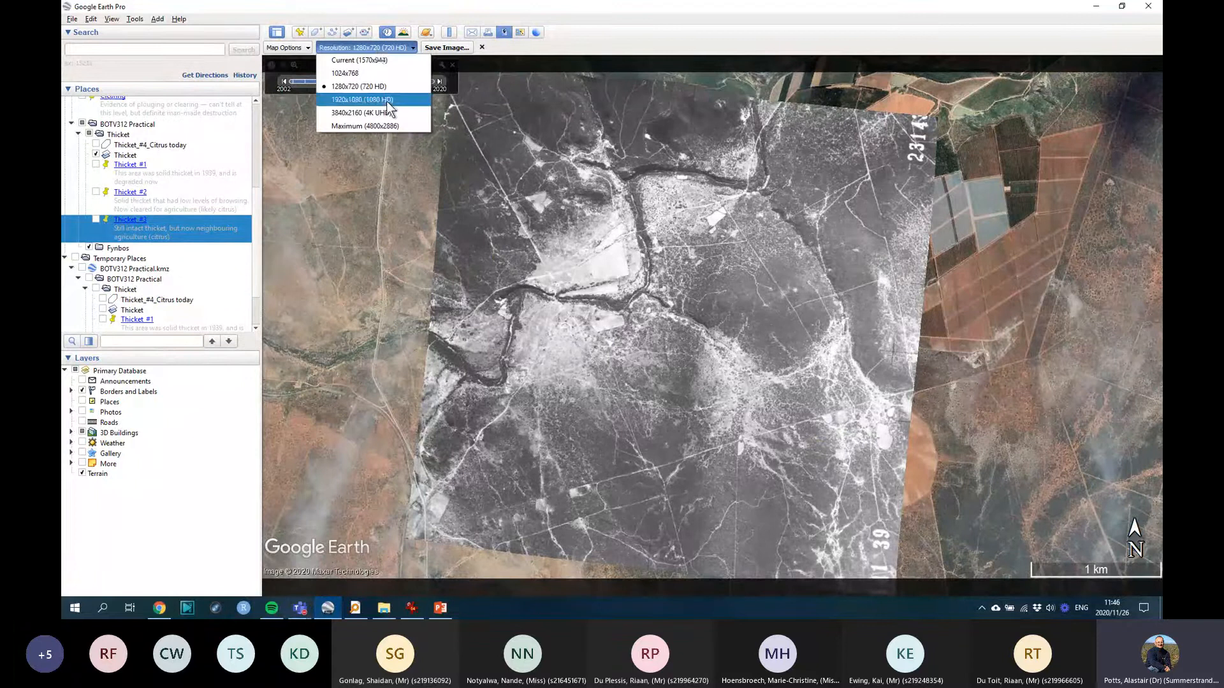
left_click(389, 101)
left_click(366, 48)
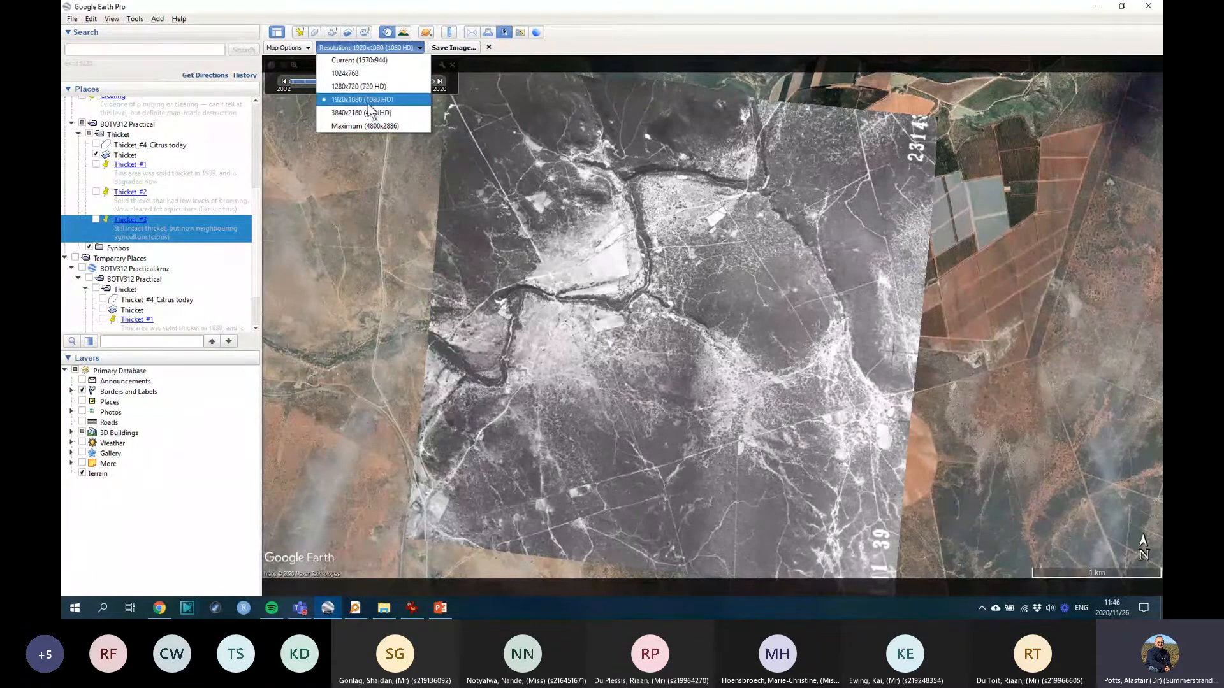
left_click(373, 102)
Step: Save the map view as a JPEG named "Thicket Image 1" in the DesktopTemp folder
left_click(455, 50)
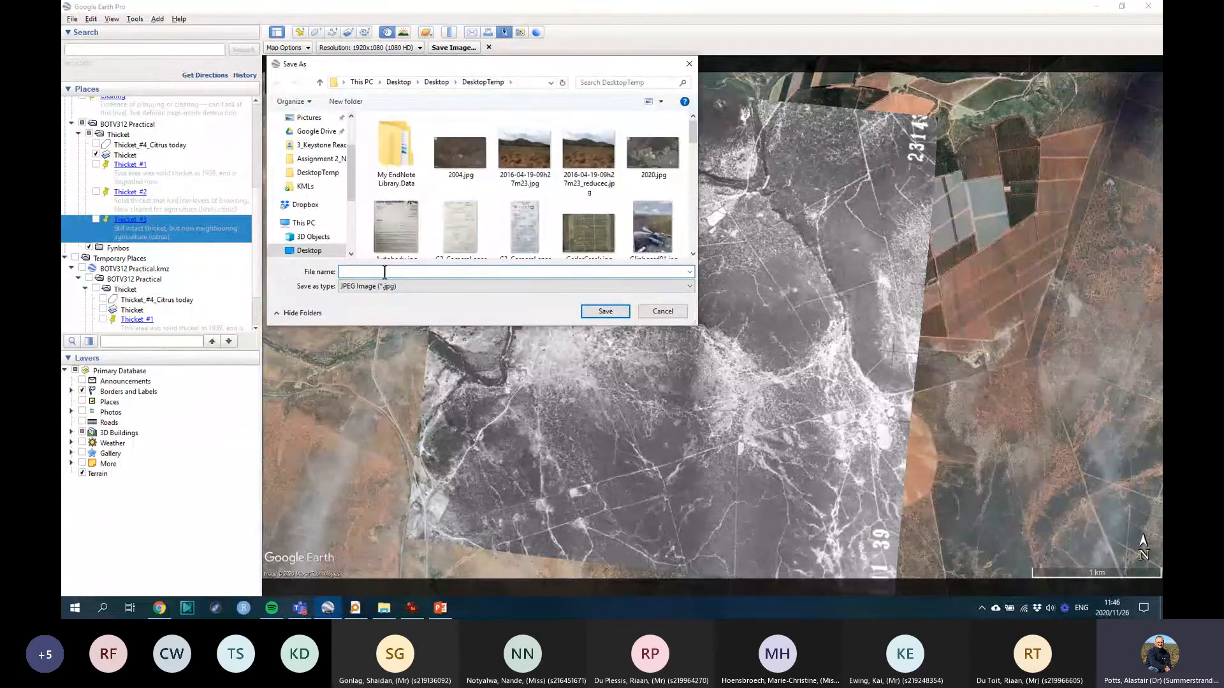
type("Thicket Image 1")
key("Return")
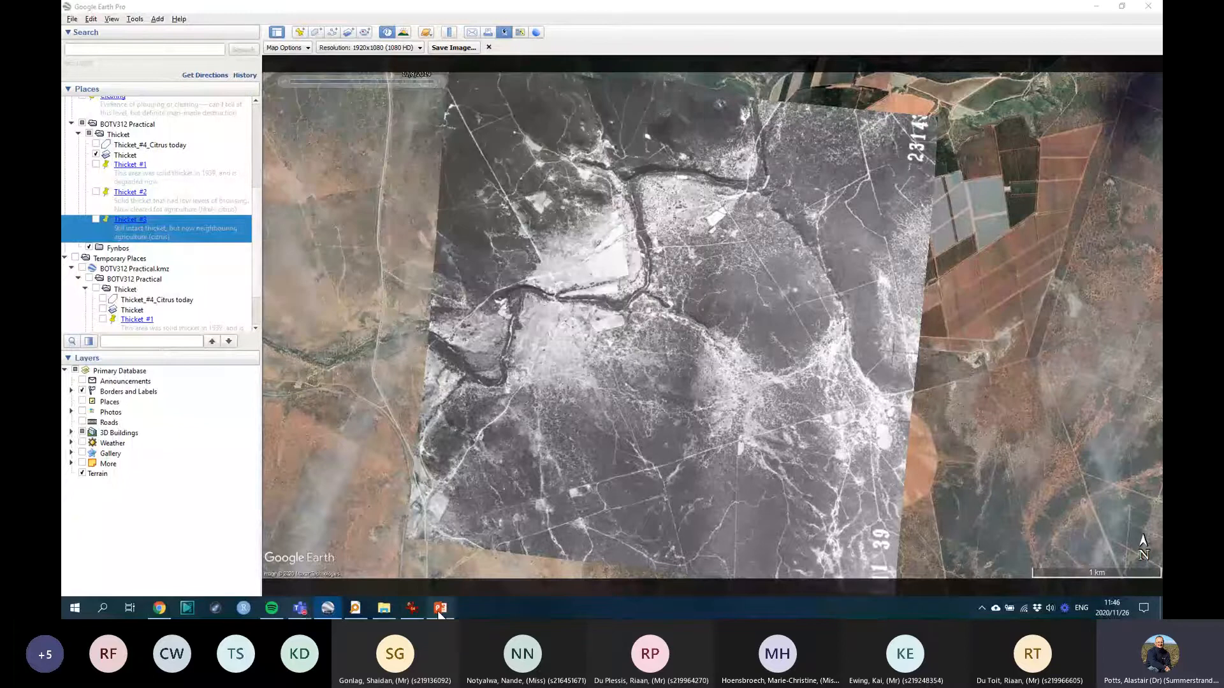
Step: Switch to PowerPoint and start inserting a picture from file on the blank slide
left_click(438, 610)
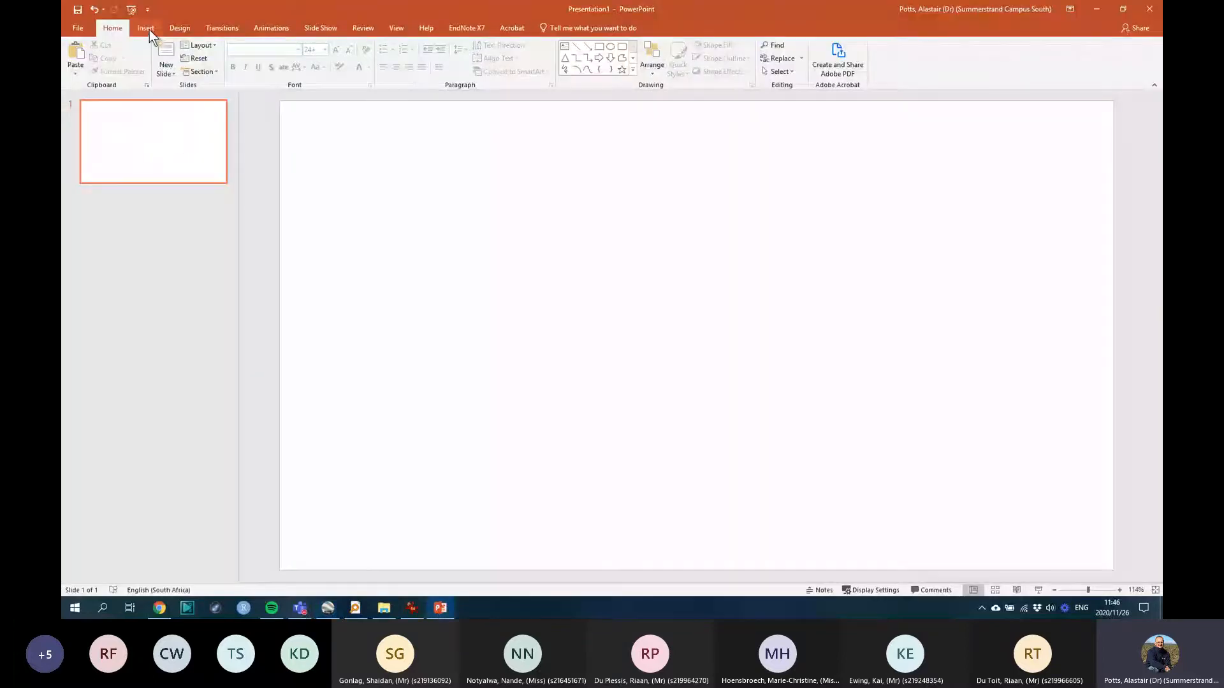
left_click(150, 30)
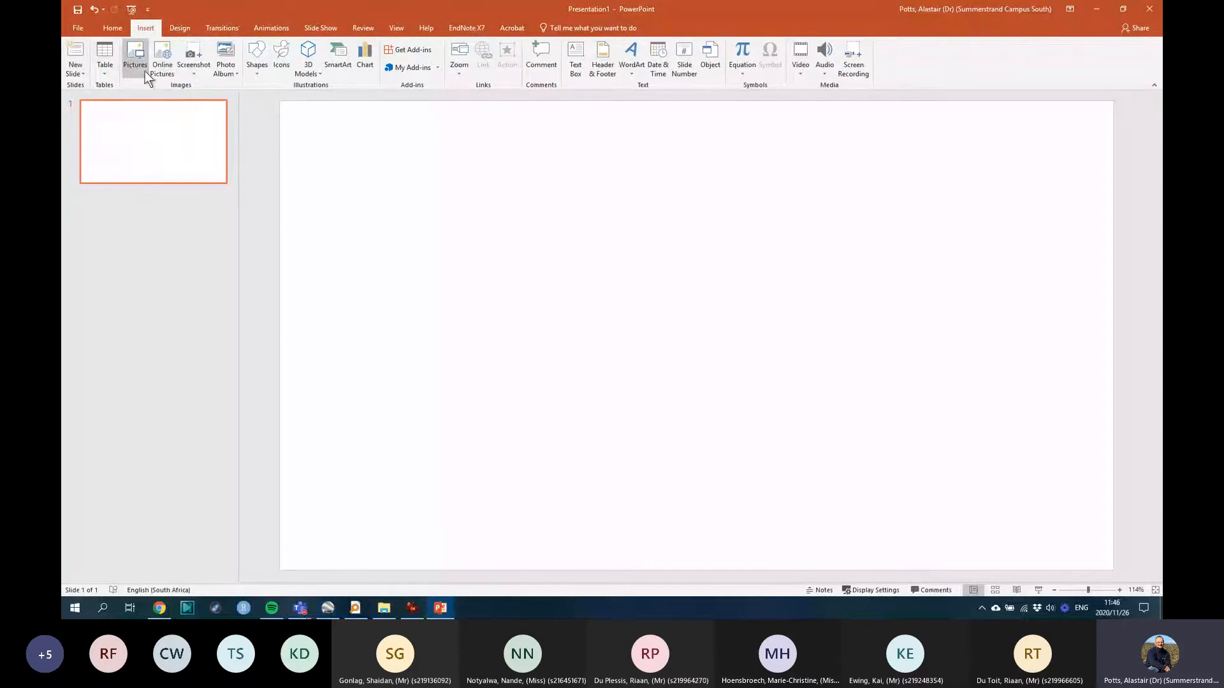
left_click(134, 59)
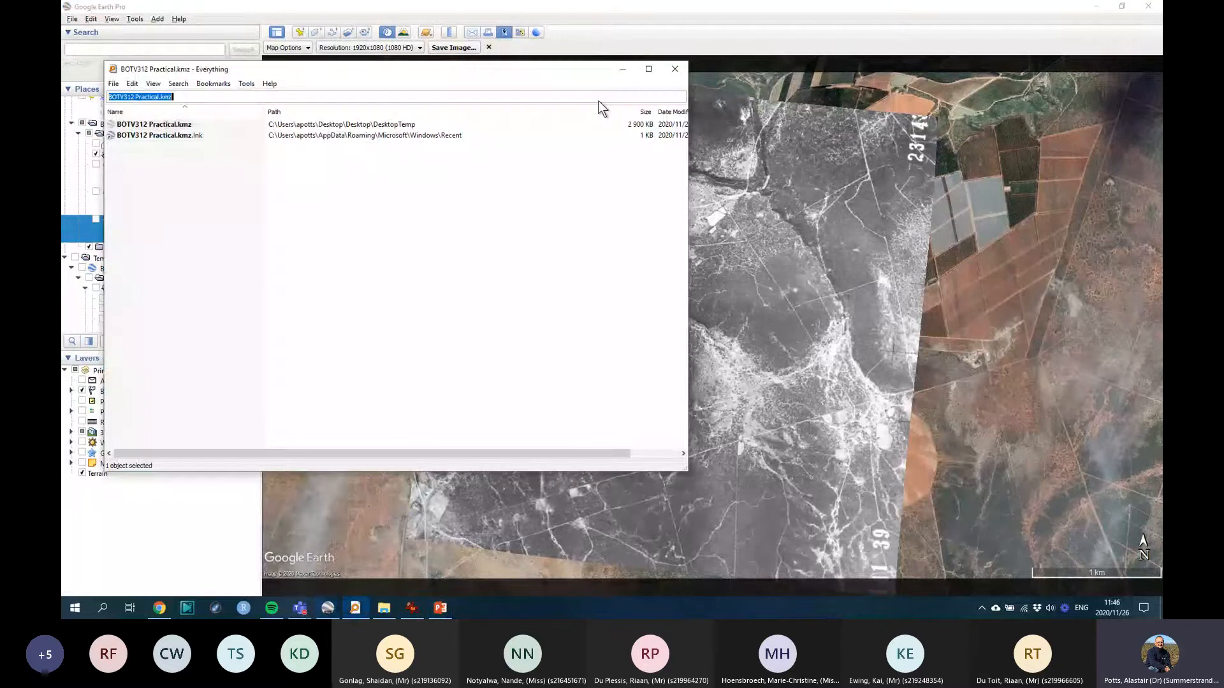
Step: Search for "thicket image 1" in Everything and copy the full path of Thicket Image 1.jpg
type("thicket image ")
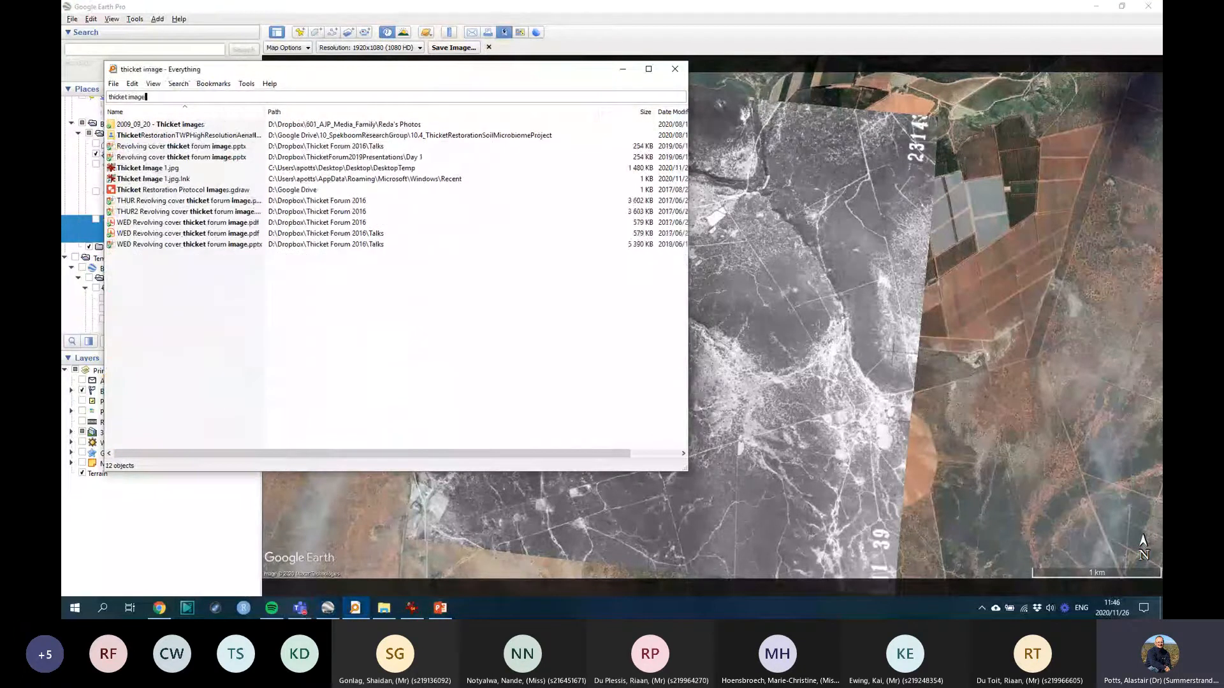
type("1")
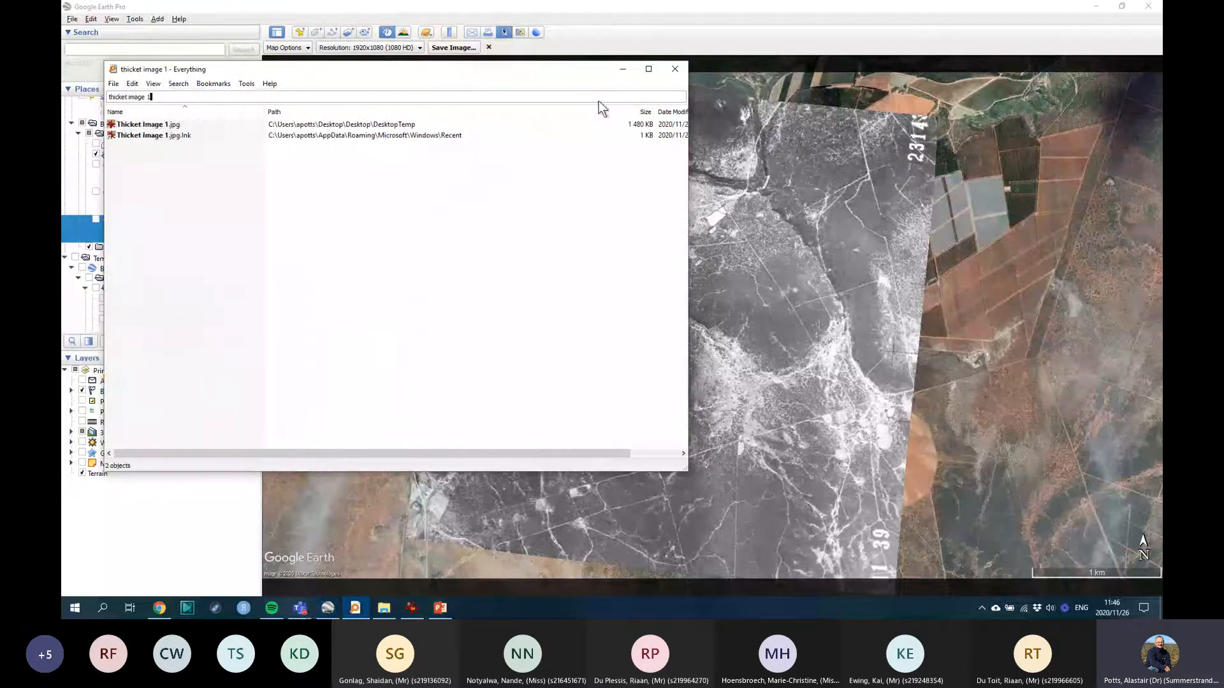
double_click(149, 124)
right_click(149, 124)
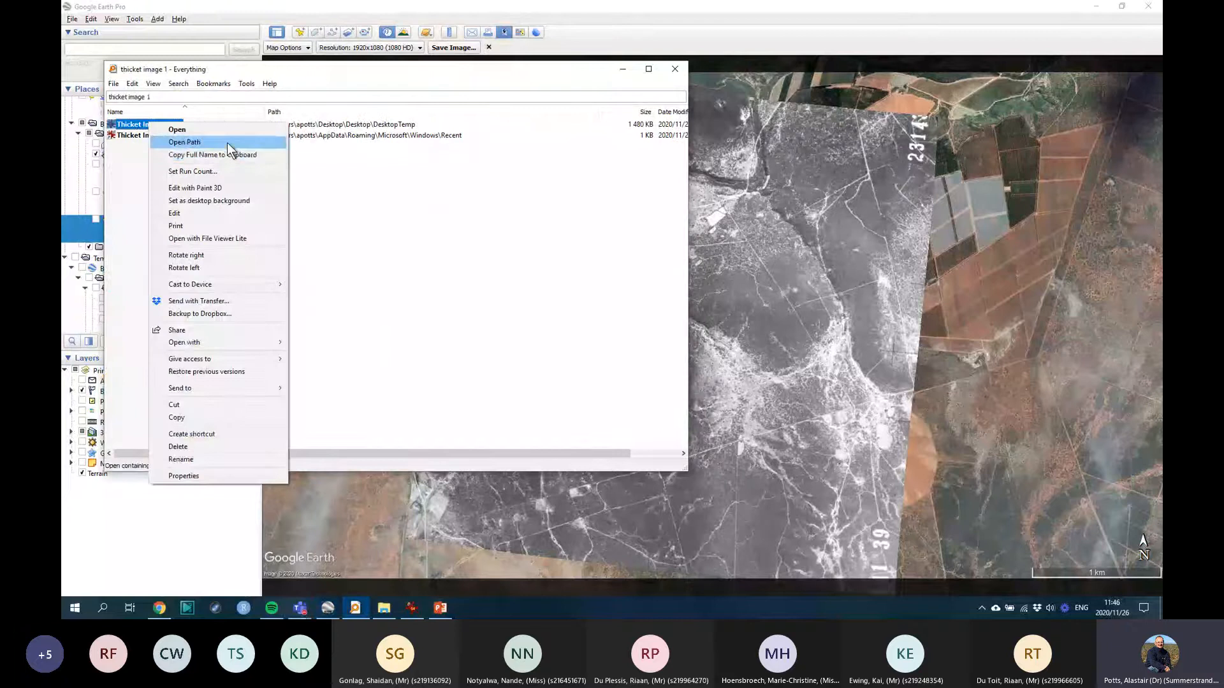
left_click(236, 155)
Step: Return to PowerPoint's Insert Picture dialog, try opening the copied image path as its folder location, and close the image viewer
key("alt+Tab")
key("alt+Tab")
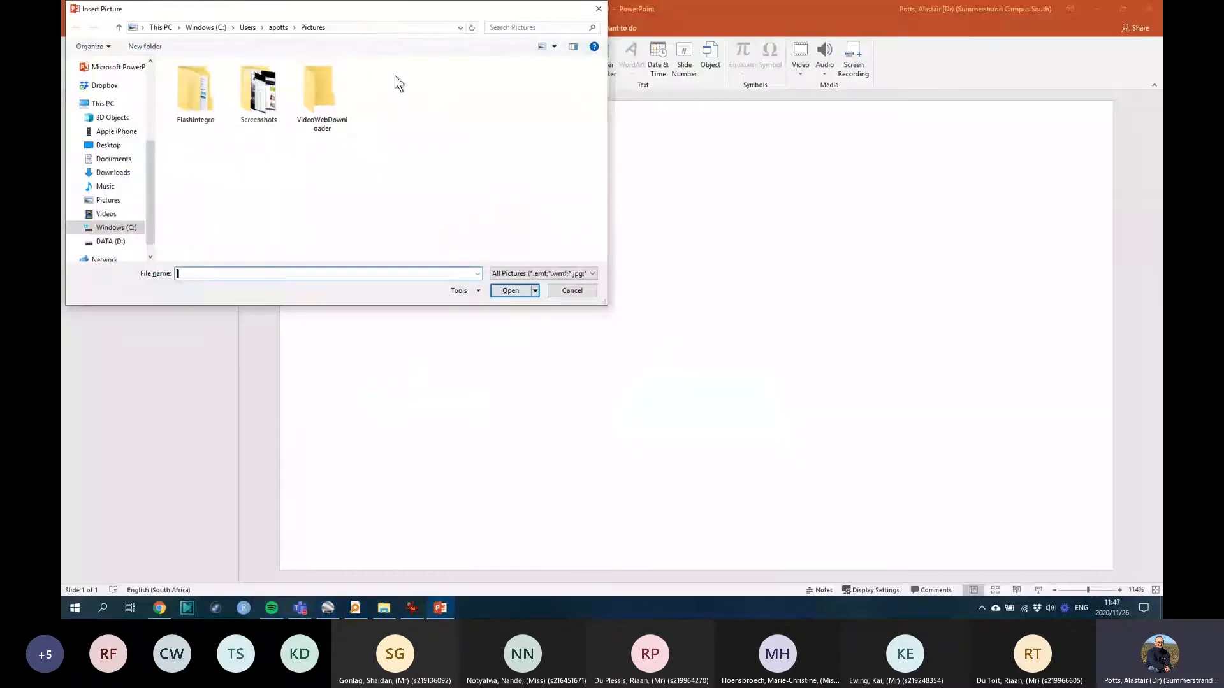
left_click(359, 26)
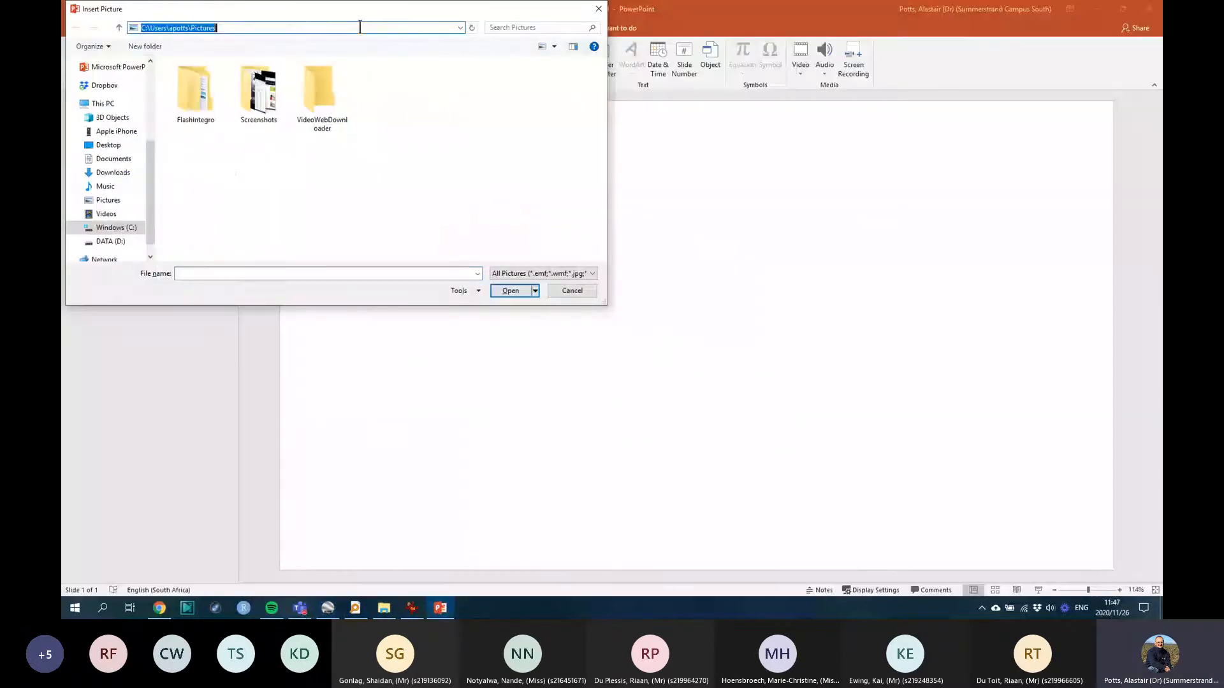
key("ctrl+v")
key("Return")
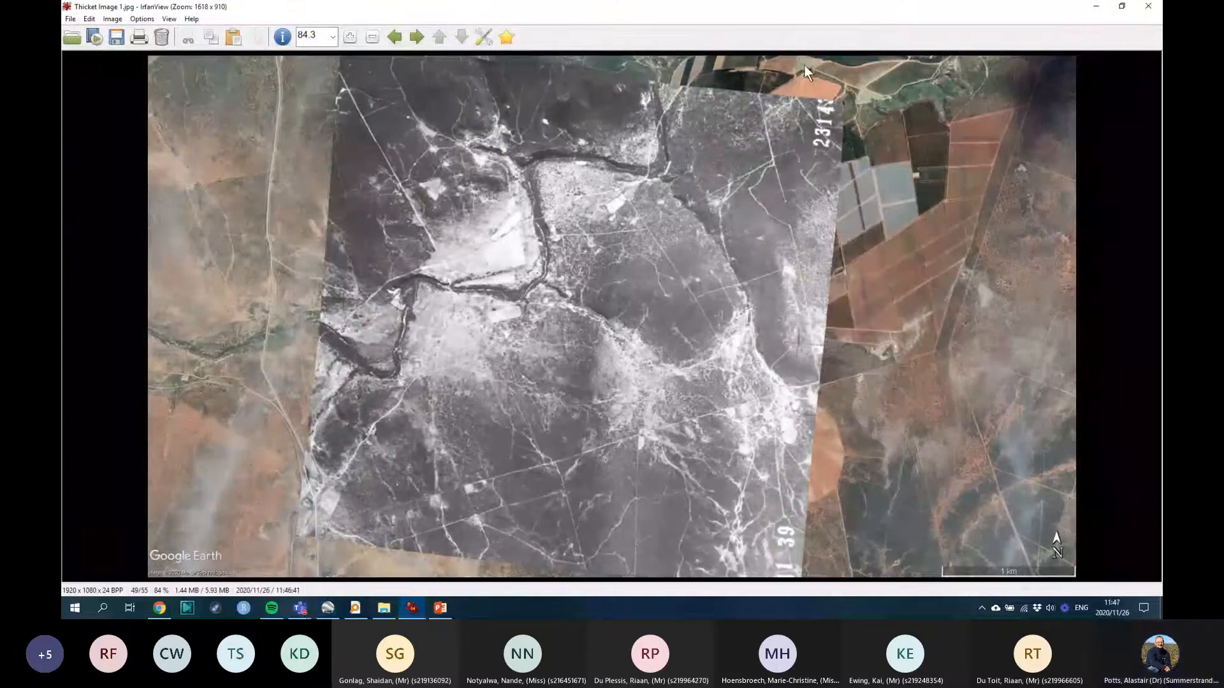
left_click(1148, 6)
Step: Shorten the pasted path in the Insert Picture dialog to go to the DesktopTemp folder
left_click(348, 28)
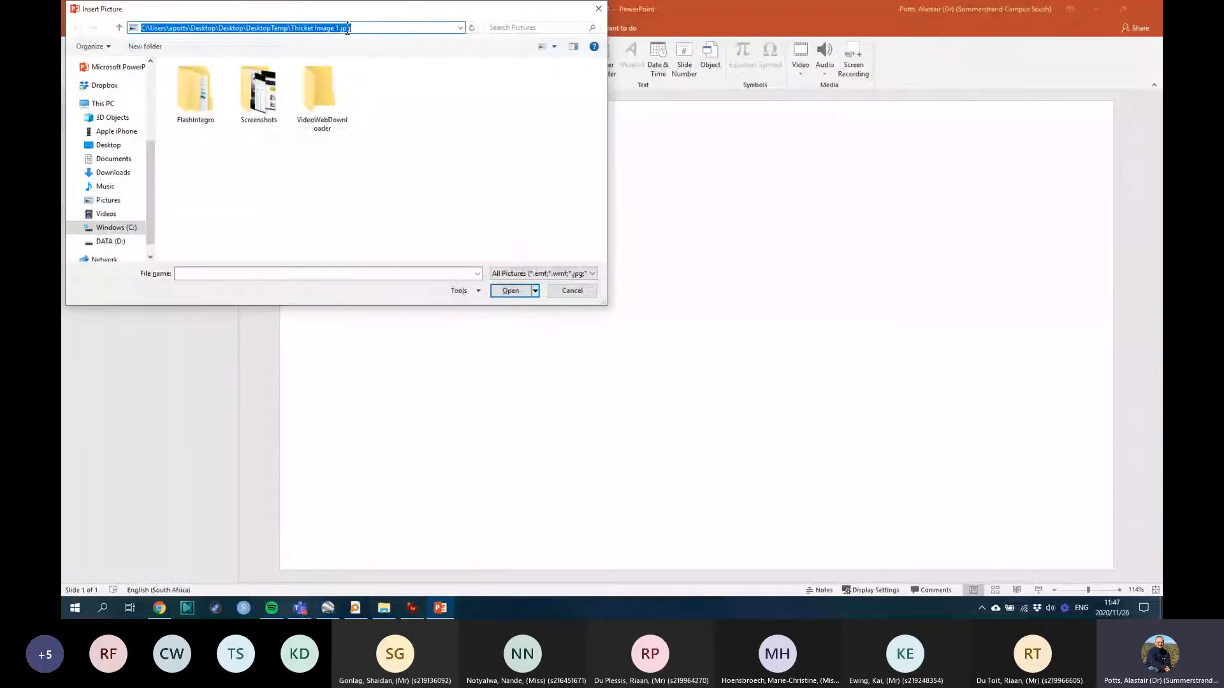
left_click(363, 28)
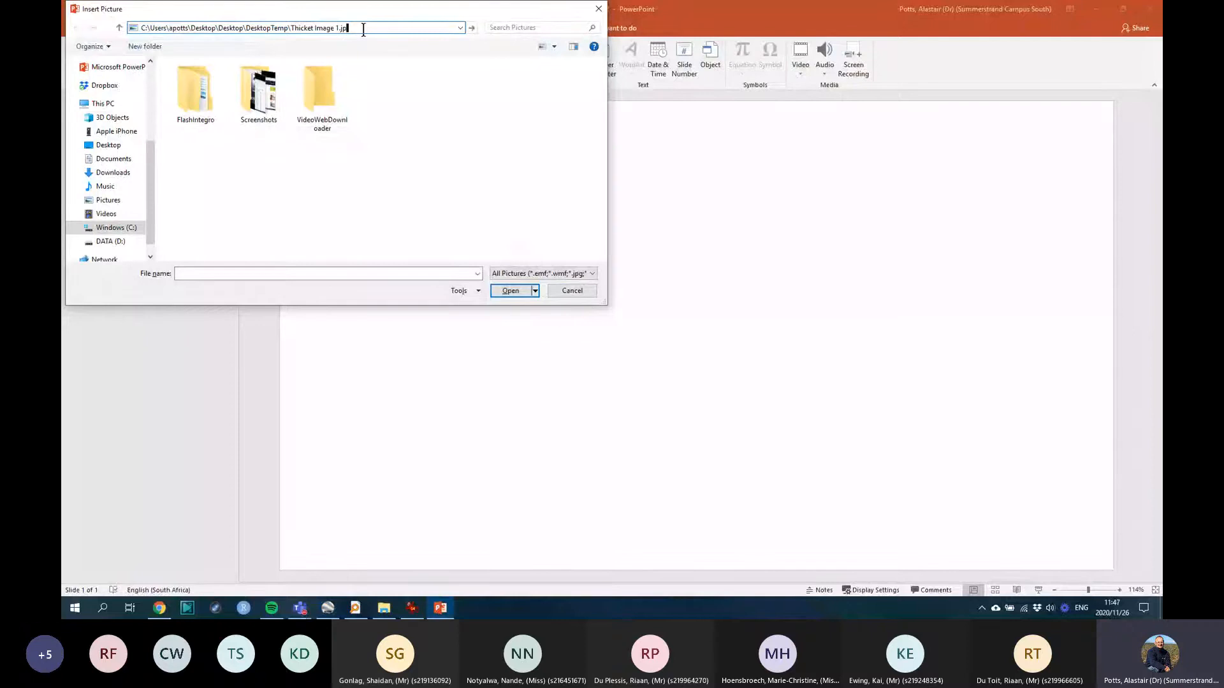
key("BackSpace")
key("BackSpace")
key("BackSpace")
key("BackSpace")
key("BackSpace")
key("BackSpace")
key("BackSpace")
key("BackSpace")
key("Return")
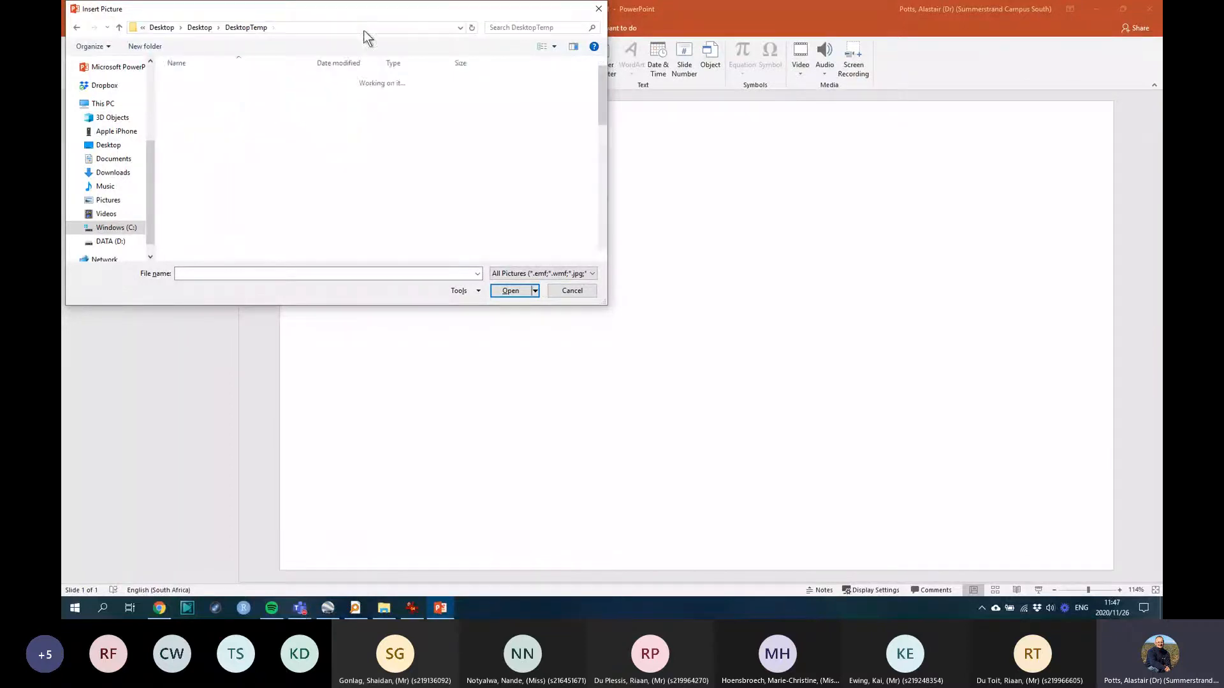
Step: Insert Thicket Image 1.jpg from the DesktopTemp folder onto the slide and deselect it
left_click(319, 111)
scroll(319, 109, "down", 10)
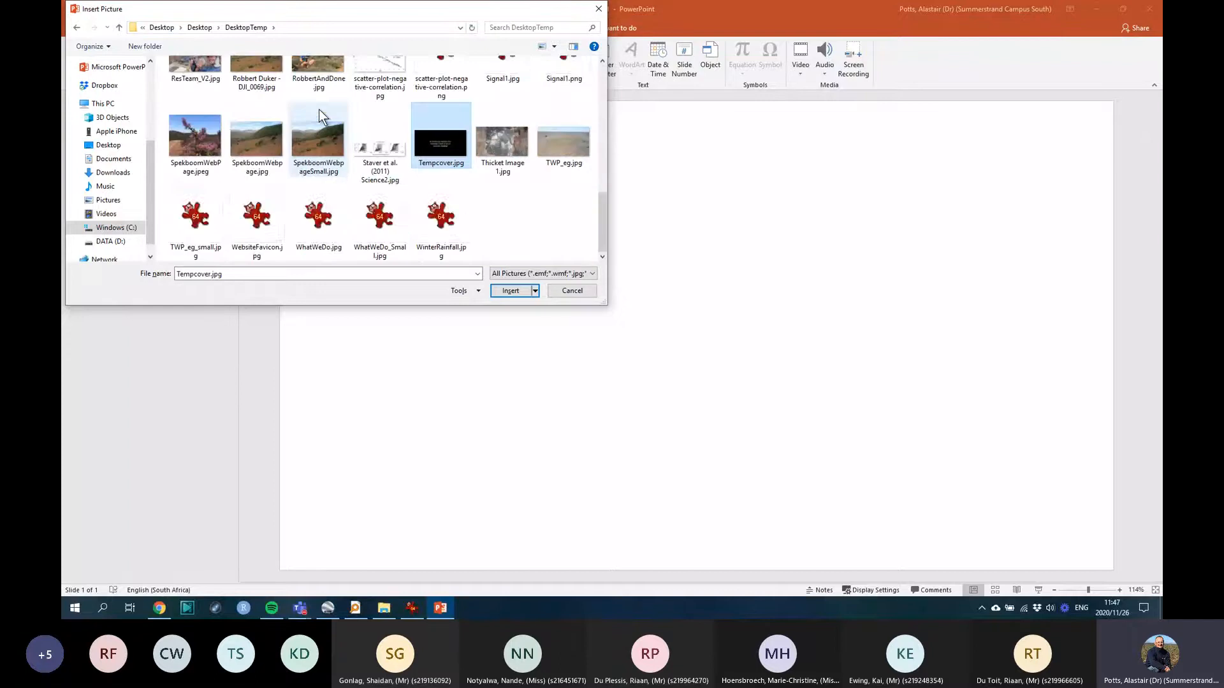
left_click(436, 158)
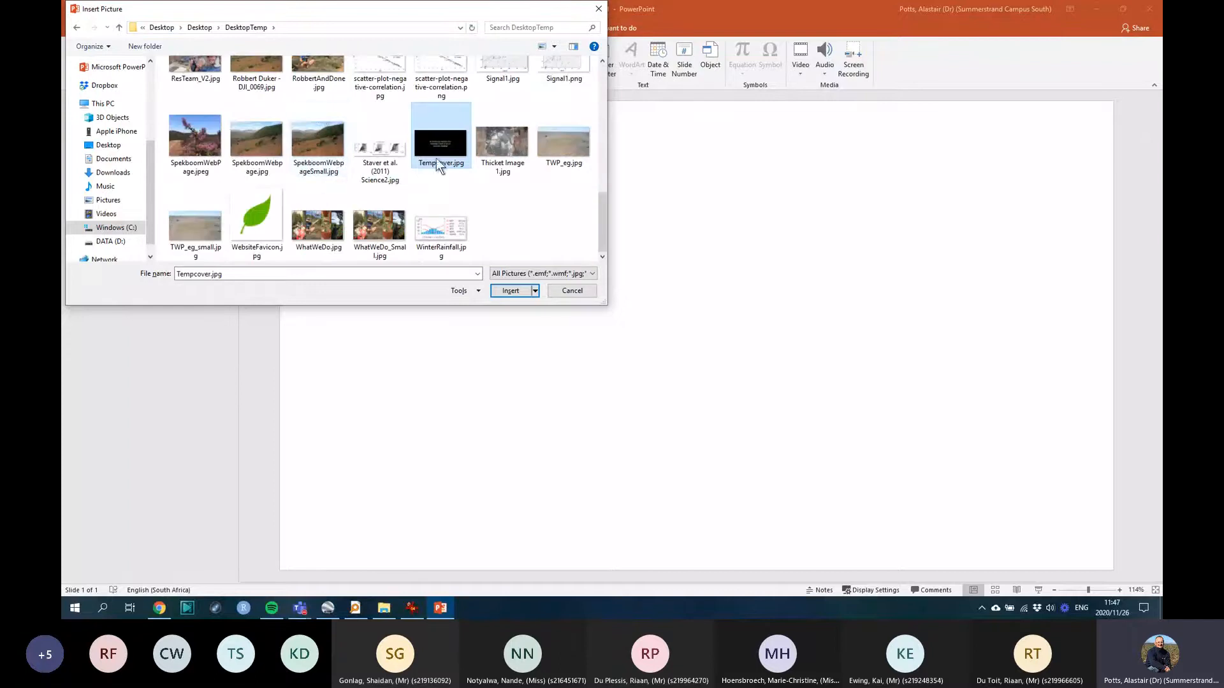
left_click(508, 141)
left_click(515, 291)
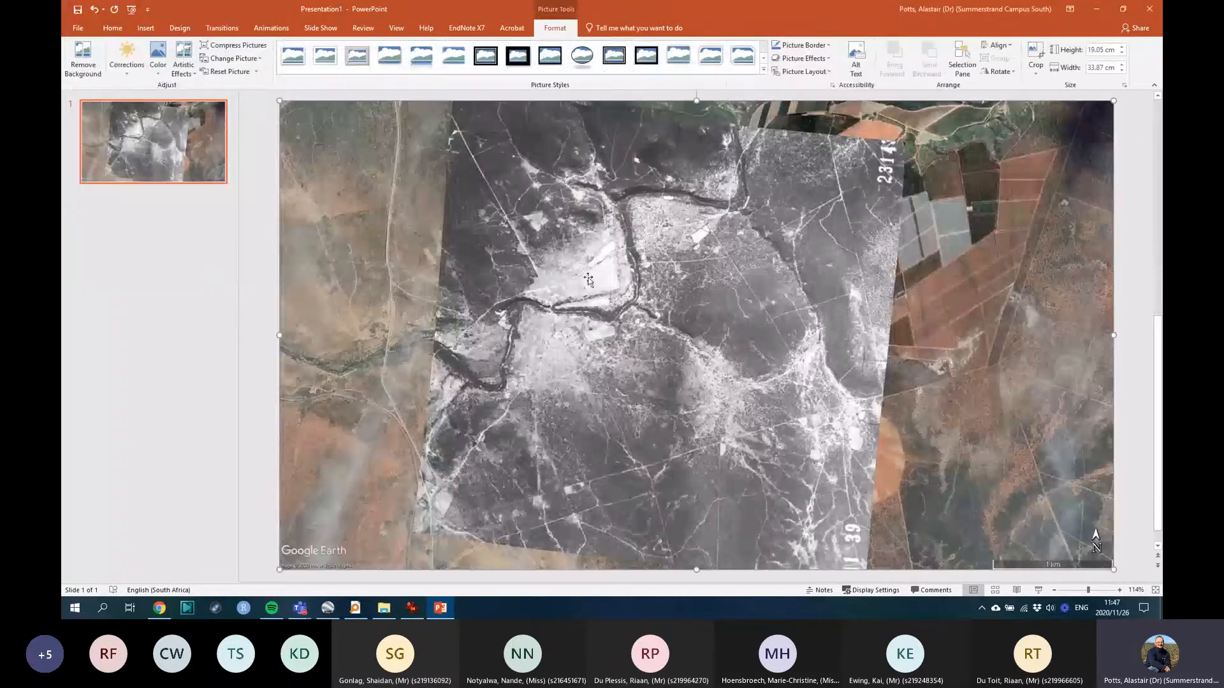
scroll(602, 276, "down", 4, "ctrl")
mouse_move(972, 490)
left_mouse_down()
mouse_move(864, 438)
mouse_move(947, 493)
mouse_move(969, 492)
left_mouse_up()
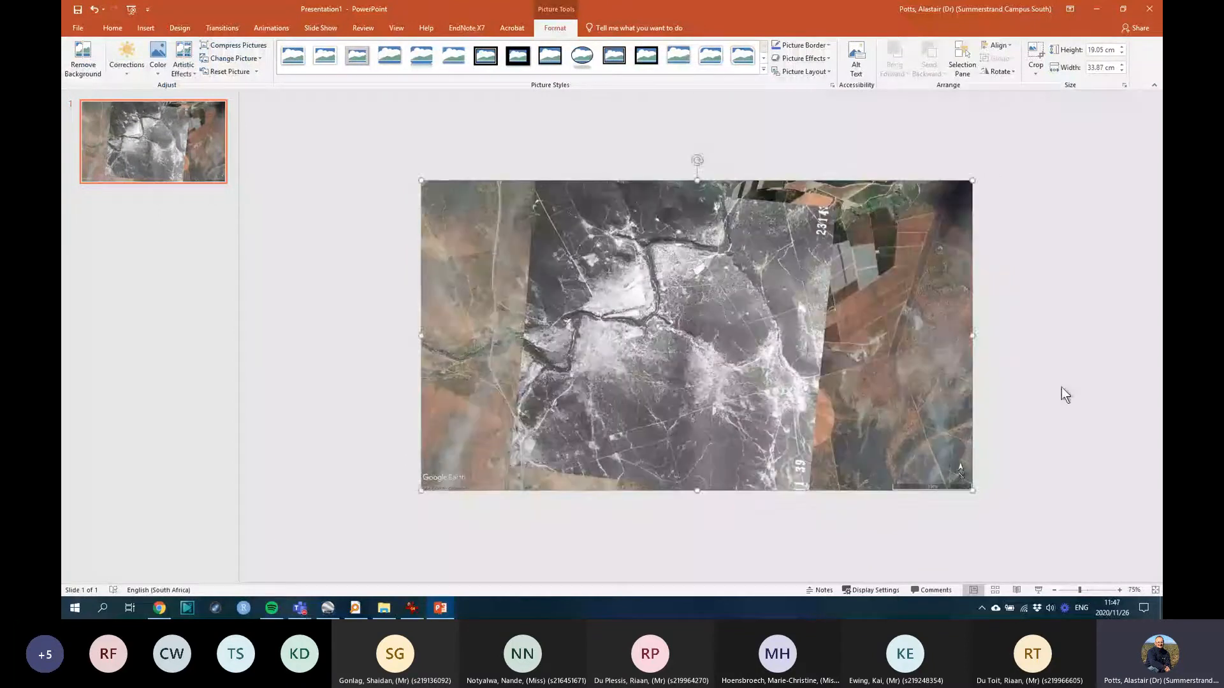
left_click(1063, 393)
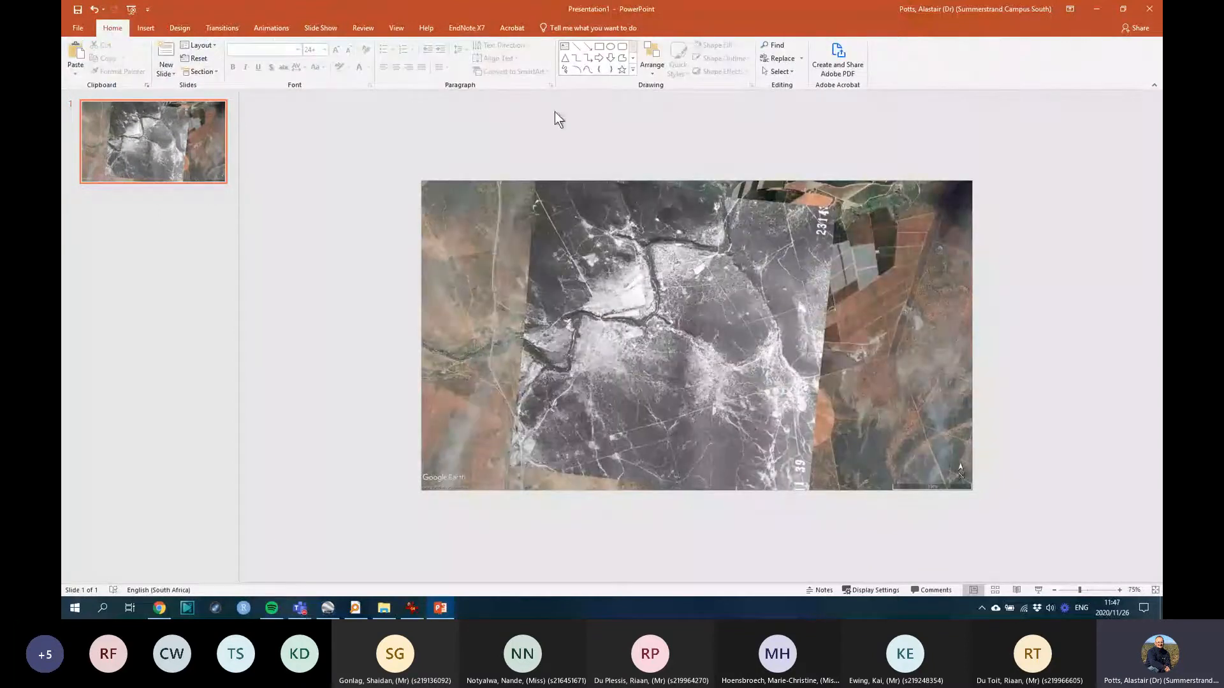
Step: Add a bold text box reading "Biome: Thicket" in the upper-left corner of the aerial image
left_click(567, 49)
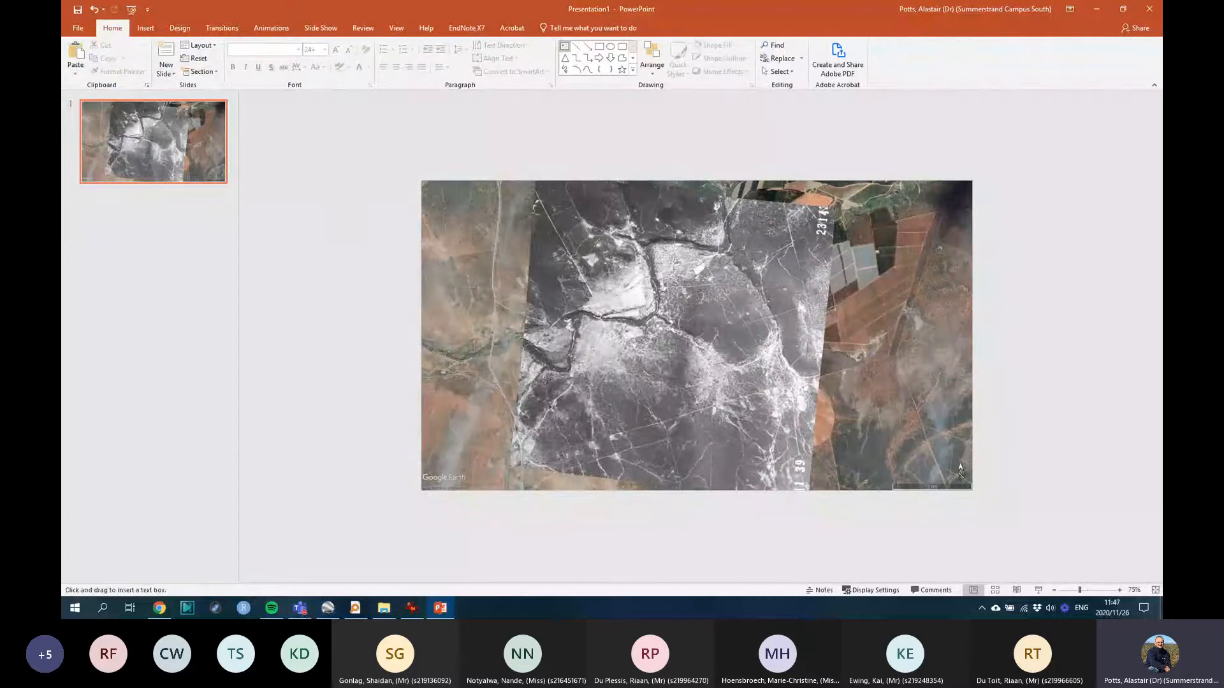
left_click(446, 201)
type("Biome: Thikcet")
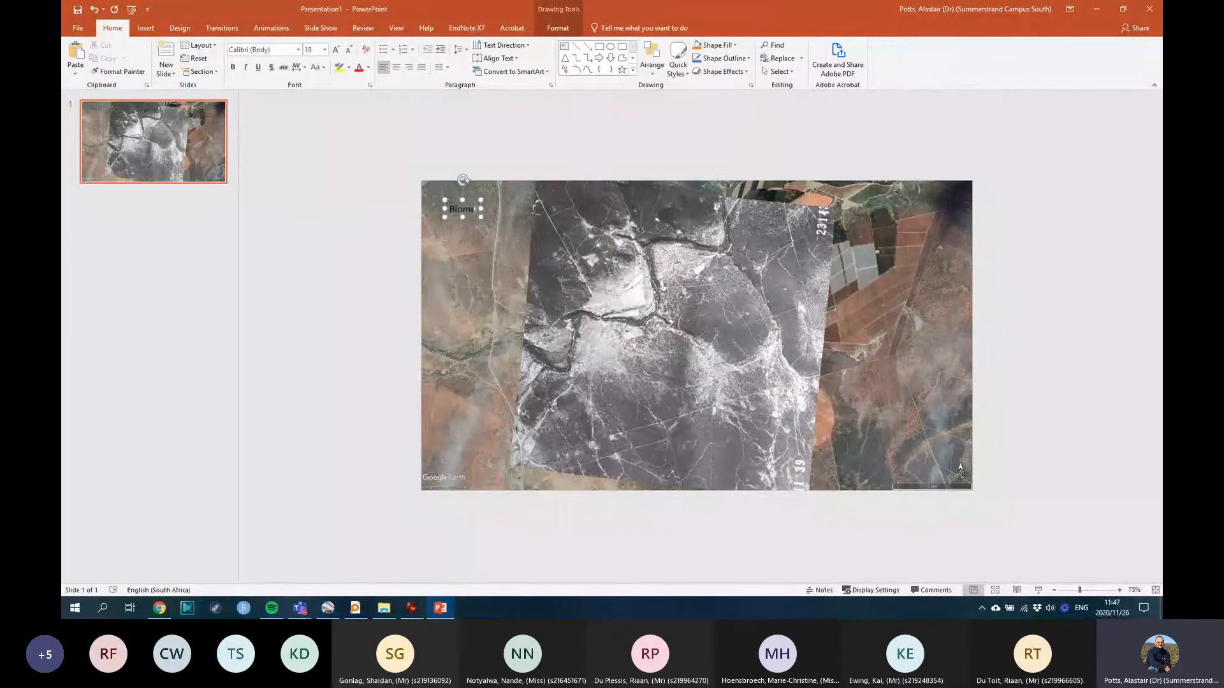
key("BackSpace")
key("BackSpace")
key("BackSpace")
key("BackSpace")
type("cket")
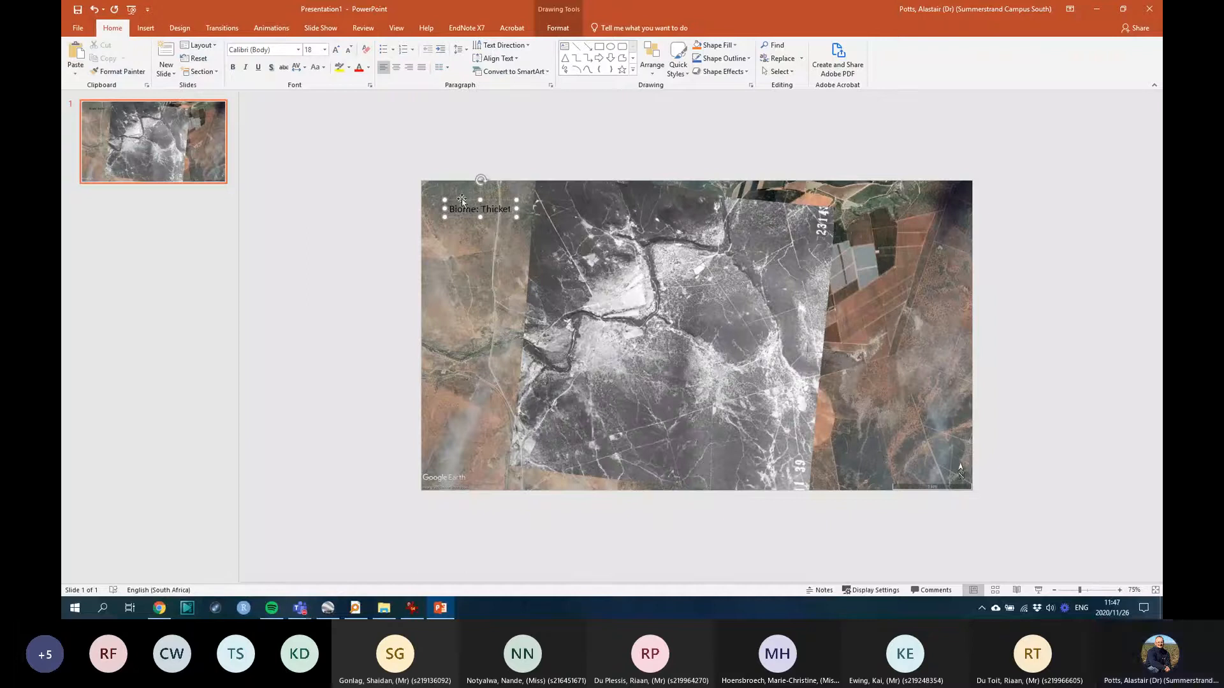
left_click_drag(504, 217, 488, 221)
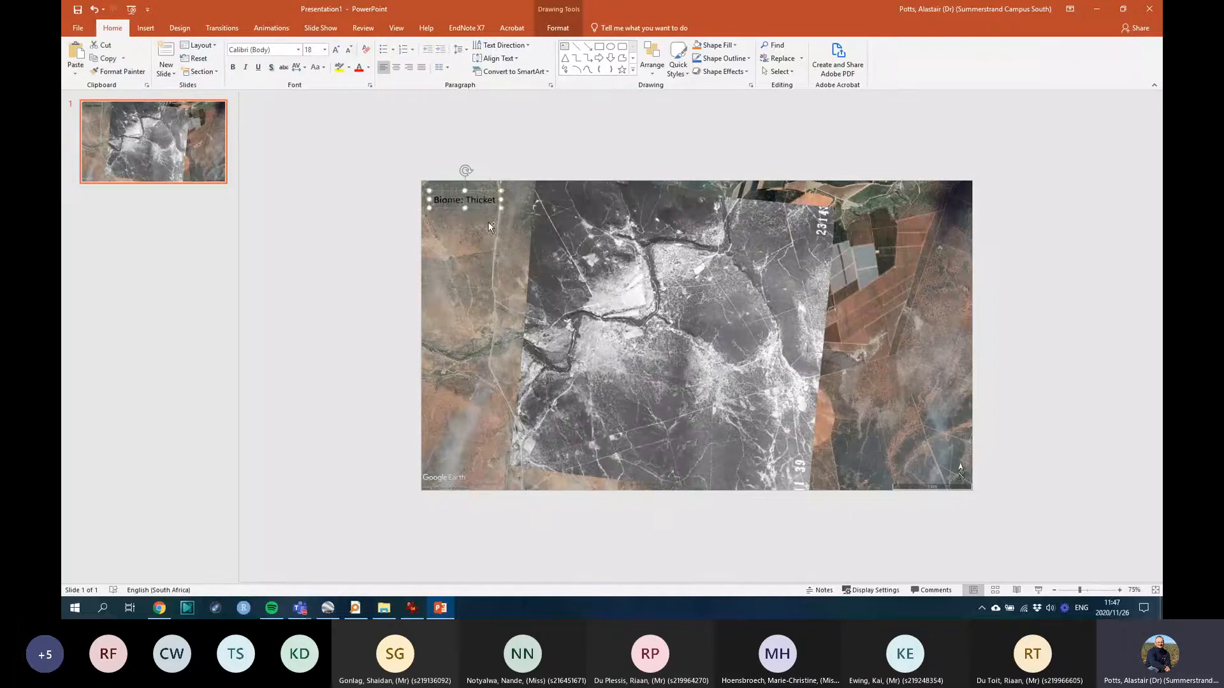
key("ctrl+b")
Step: Duplicate the slide and draw a right block arrow near the centre of the image on the copy
left_click(163, 146)
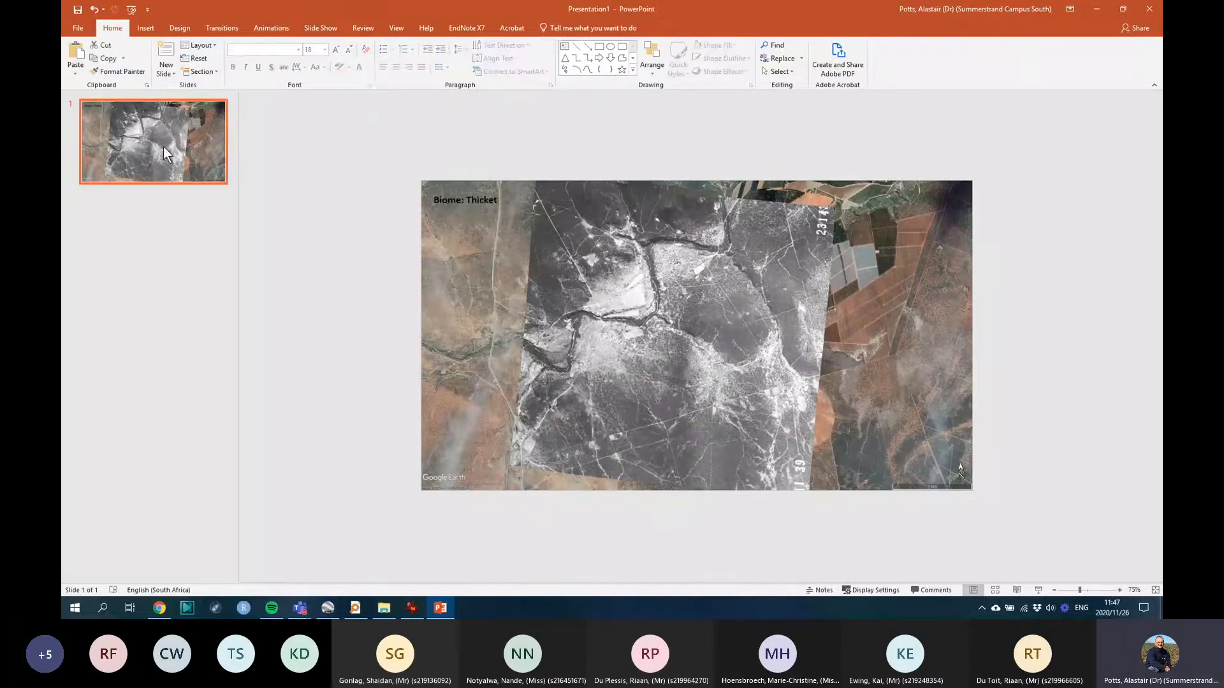
key("ctrl+c")
key("ctrl+v")
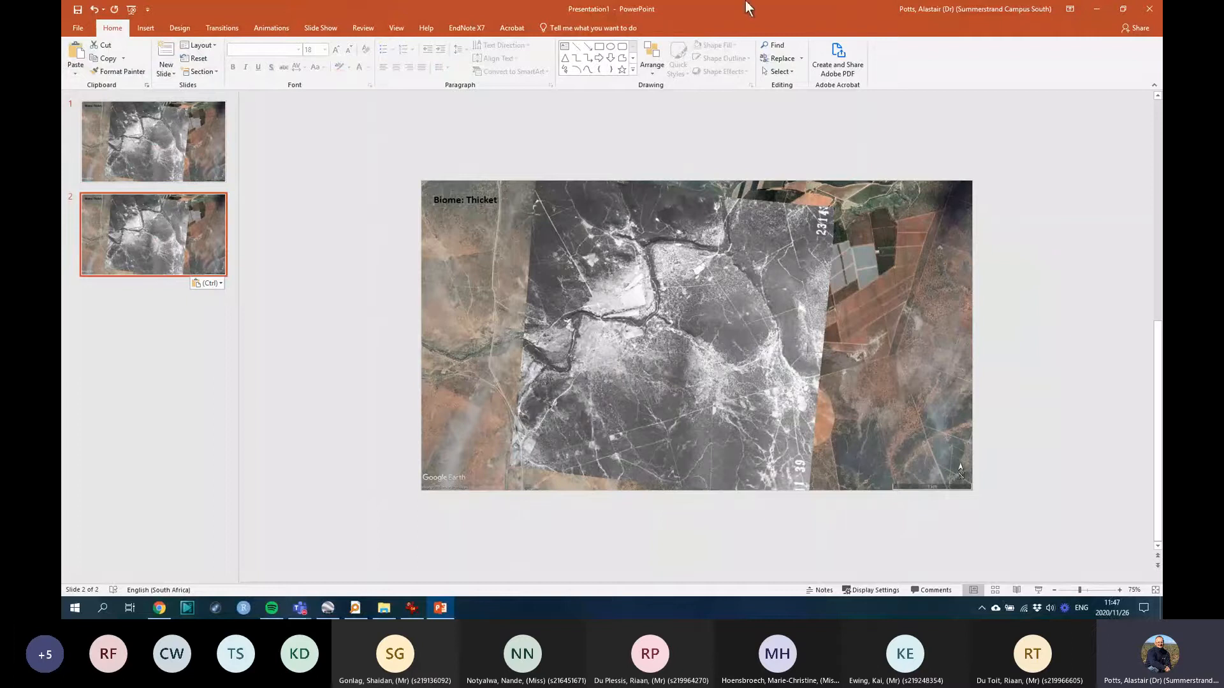
left_click(599, 58)
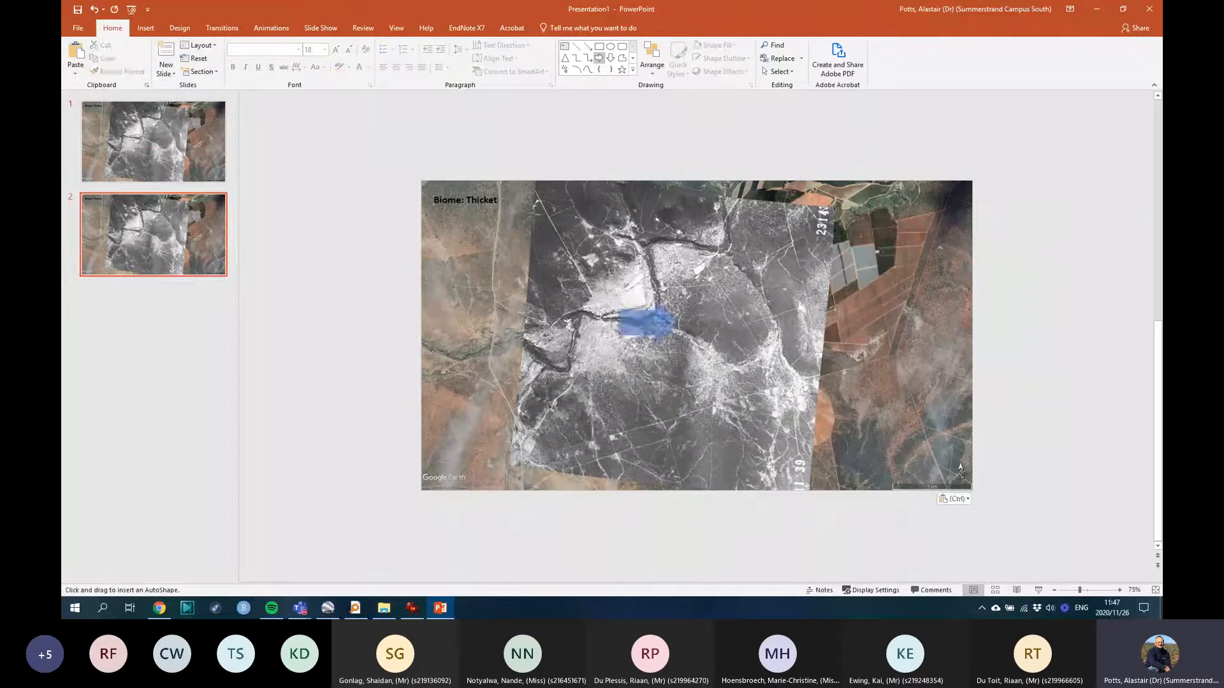
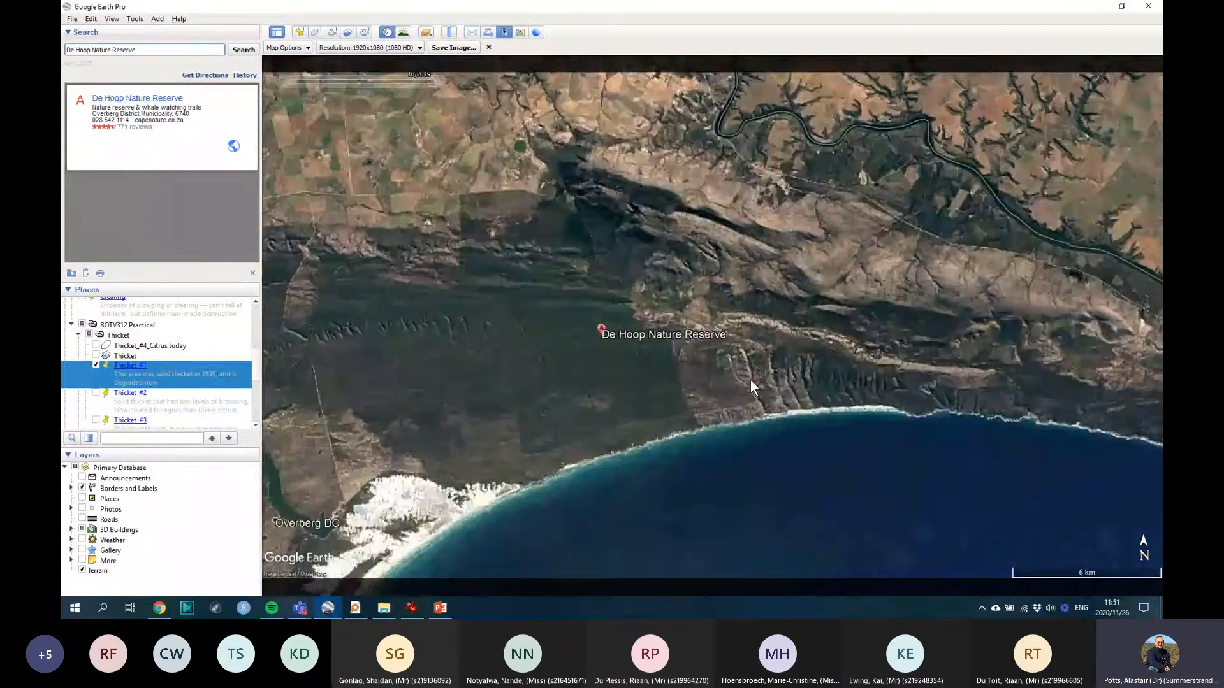
Step: Examine the vegetation along the dirt road and river north of the De Hoop Nature Reserve marker in Google Earth Pro
scroll(743, 370, "up", 3)
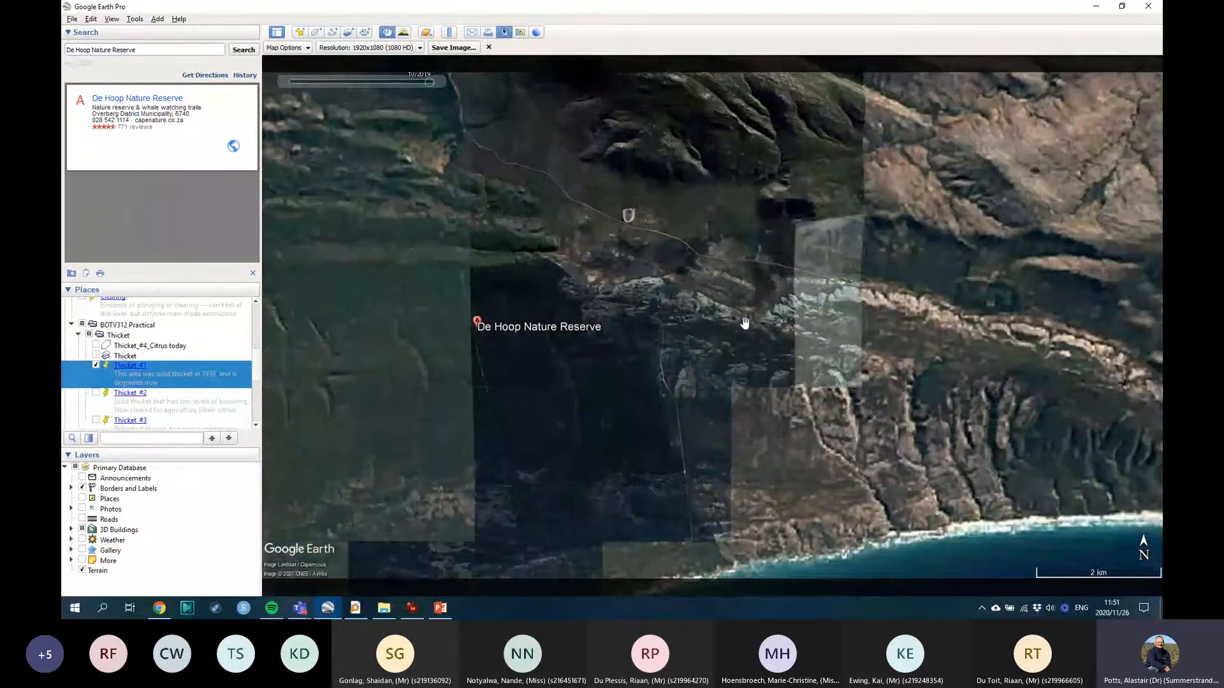
left_click_drag(535, 198, 549, 327)
scroll(553, 311, "up", 1)
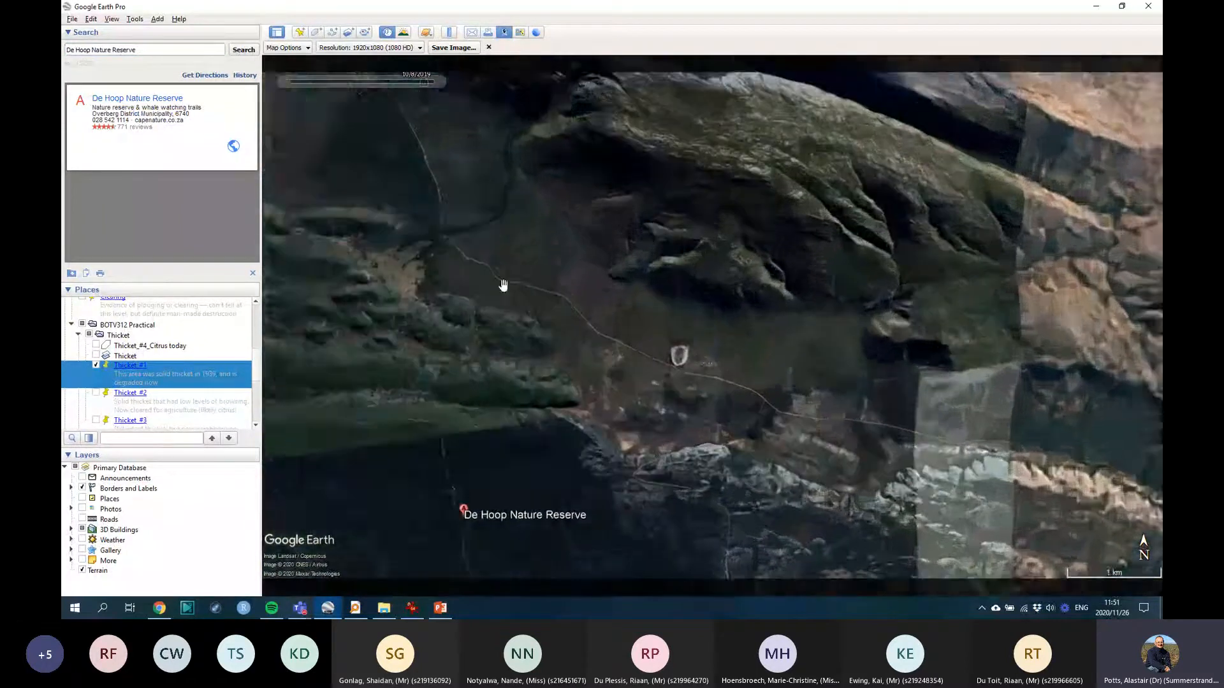
scroll(497, 273, "up", 2)
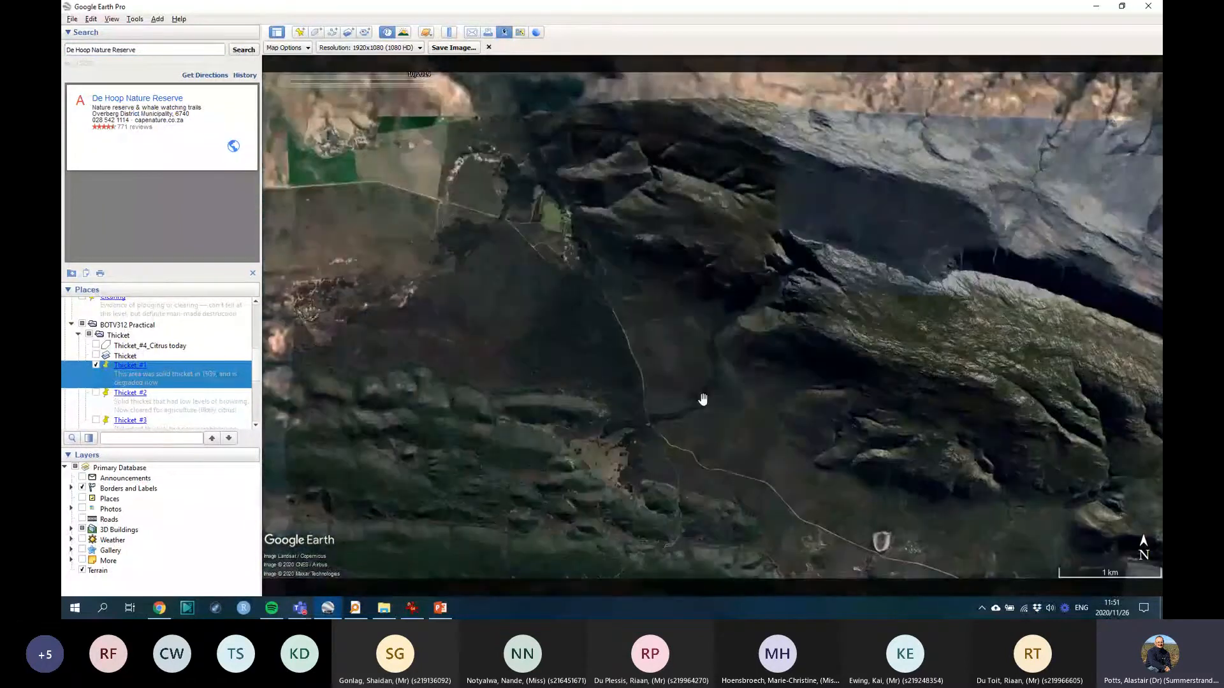
scroll(655, 306, "up", 2)
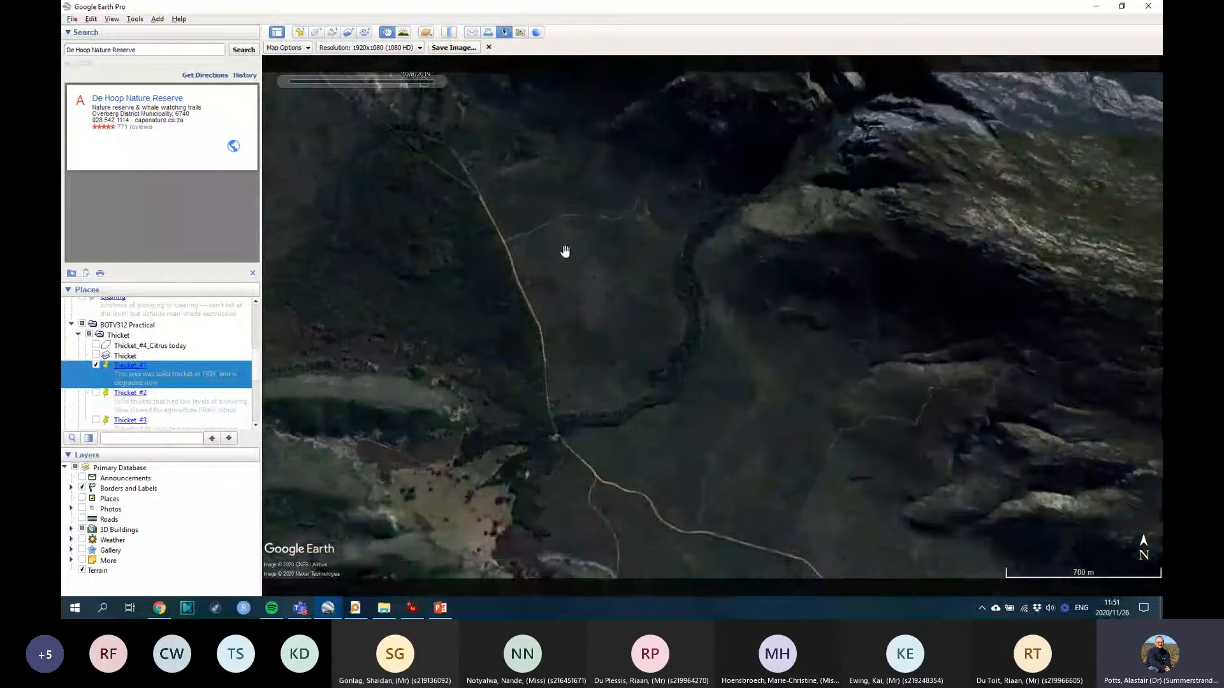
scroll(568, 255, "down", 2)
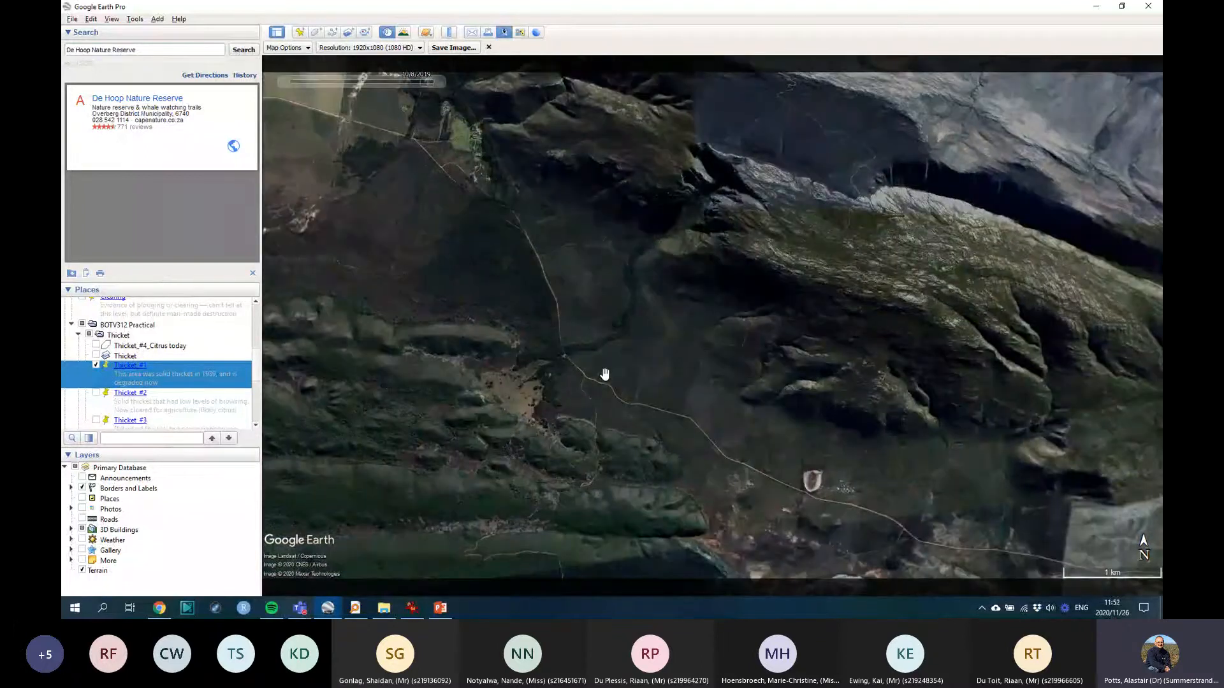
left_click_drag(1042, 555, 973, 503)
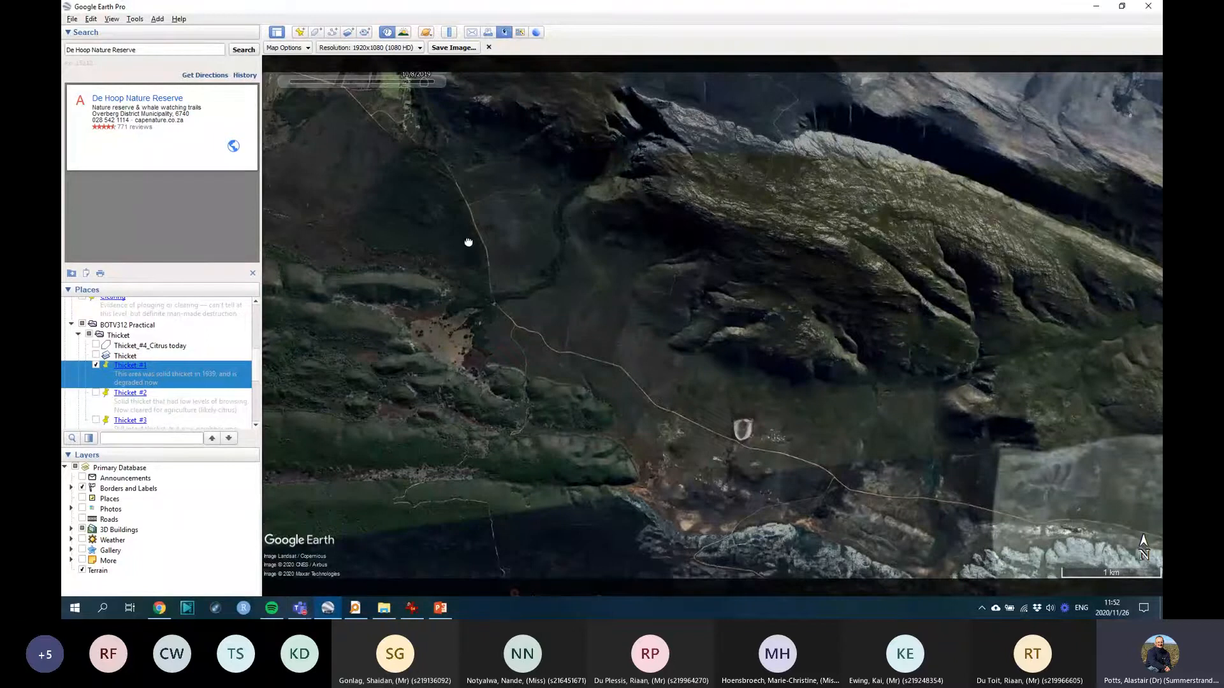
scroll(565, 276, "up", 3)
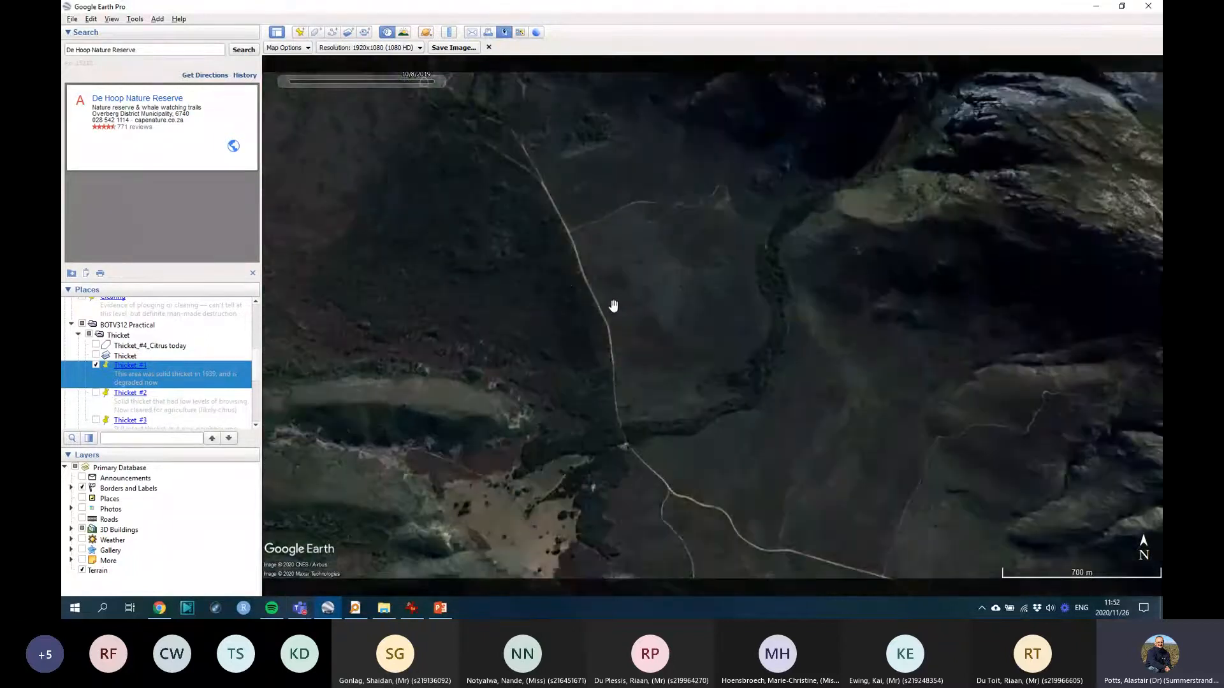
left_click_drag(651, 322, 589, 254)
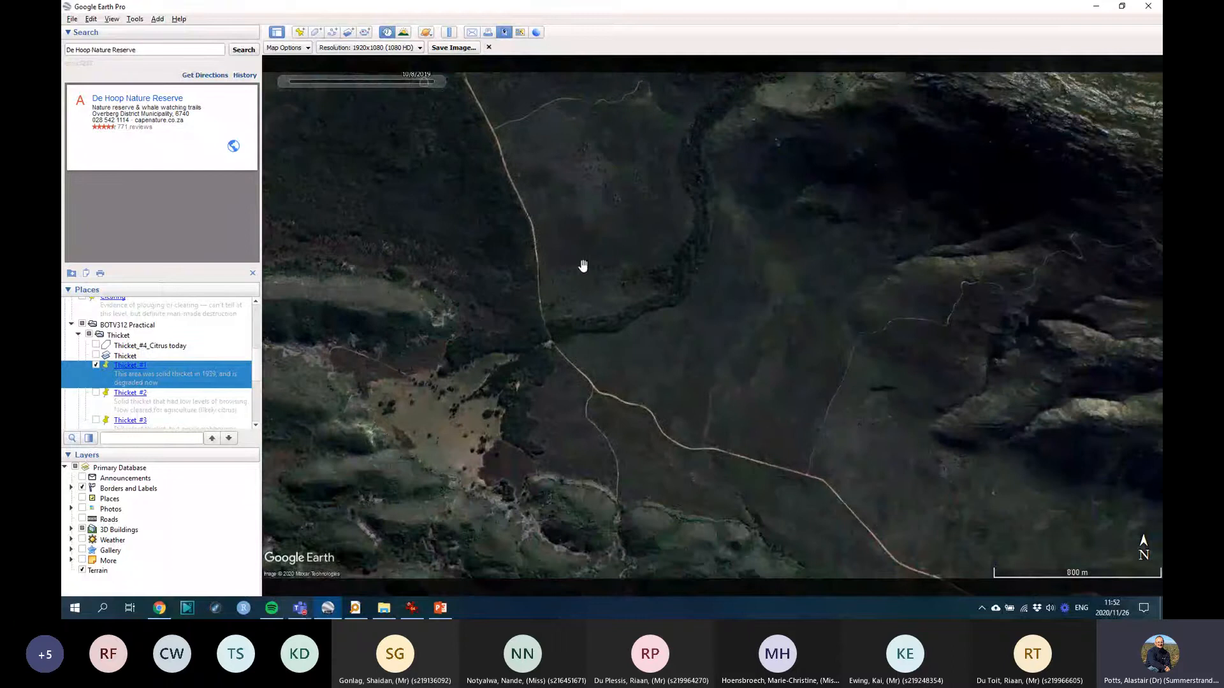
left_click_drag(532, 176, 601, 391)
scroll(585, 345, "down", 2)
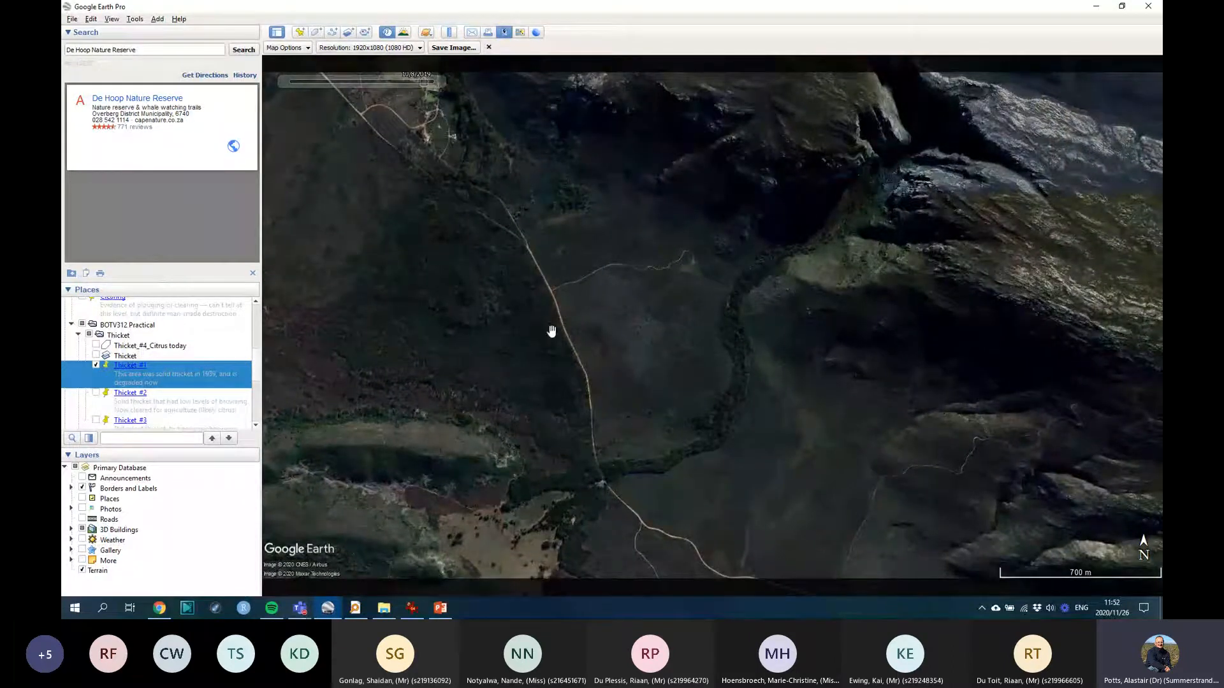
scroll(521, 347, "up", 2)
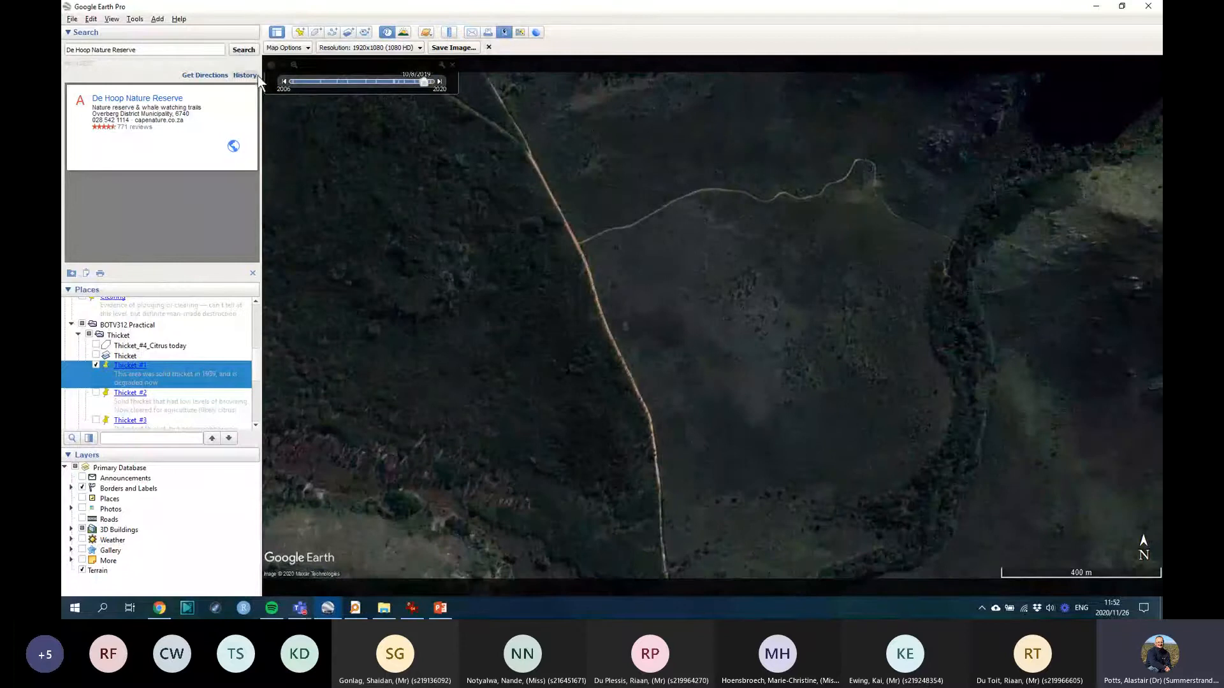
Step: Leave the save-image mode and view the reserve's dirt road at ground level, returning to the aerial view at the end
left_click(489, 48)
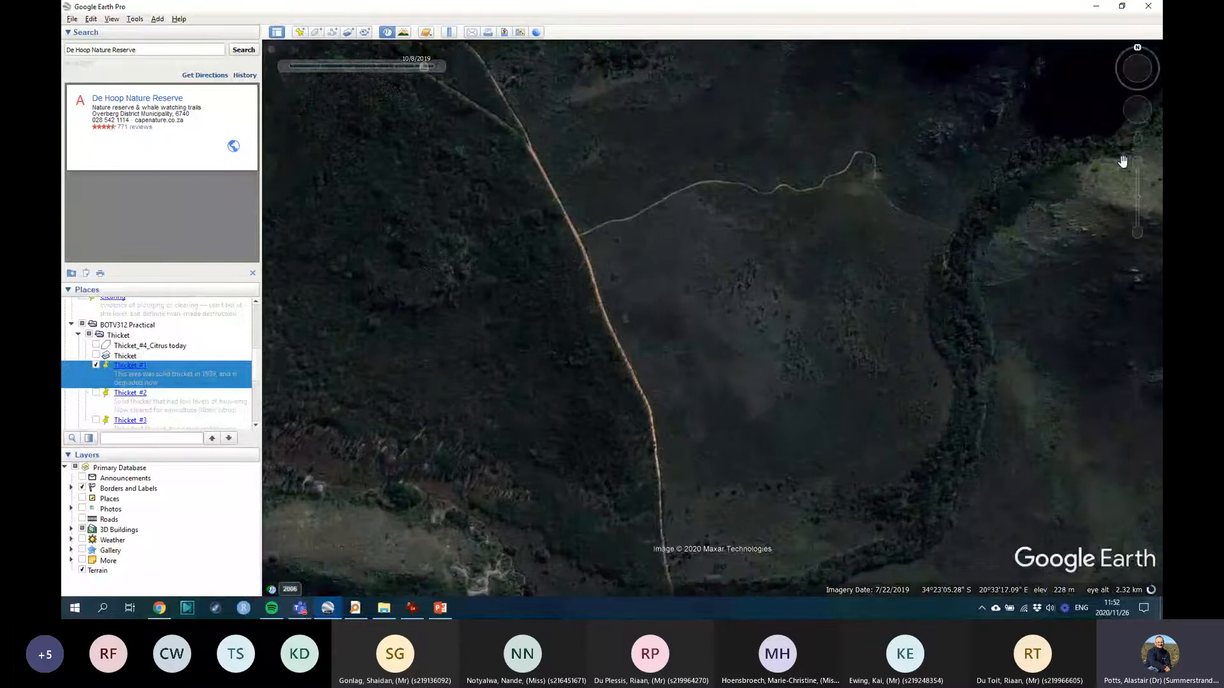
left_click_drag(1137, 140, 555, 190)
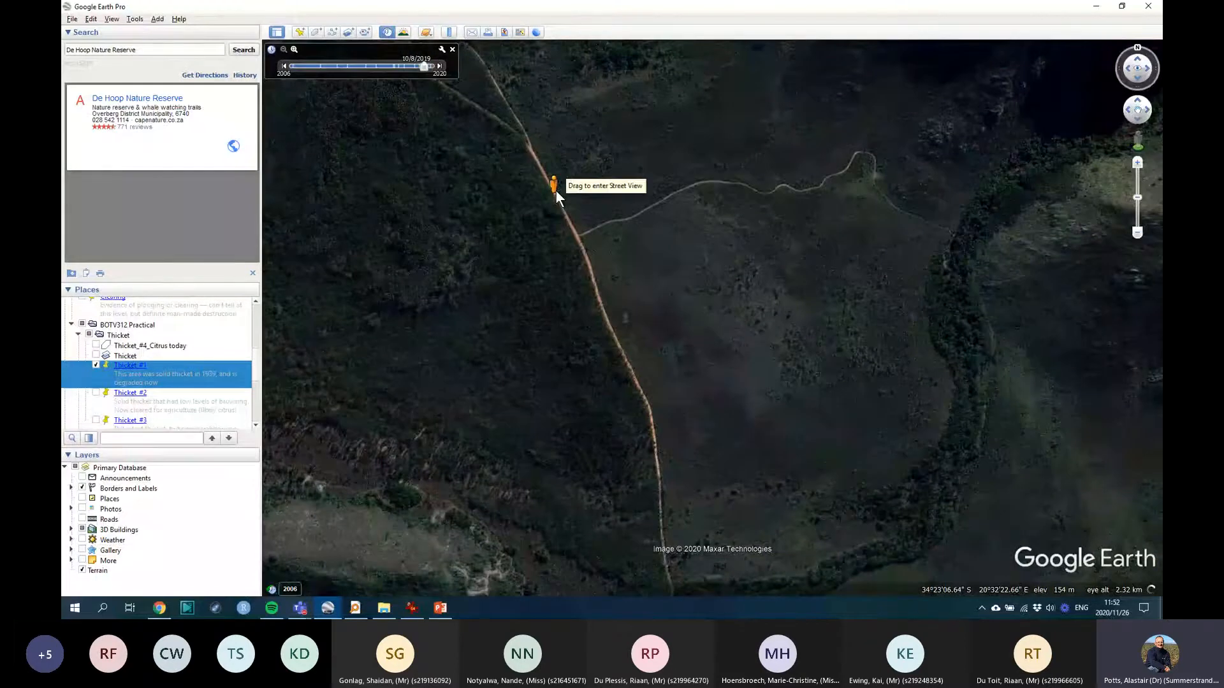
left_click_drag(556, 190, 556, 192)
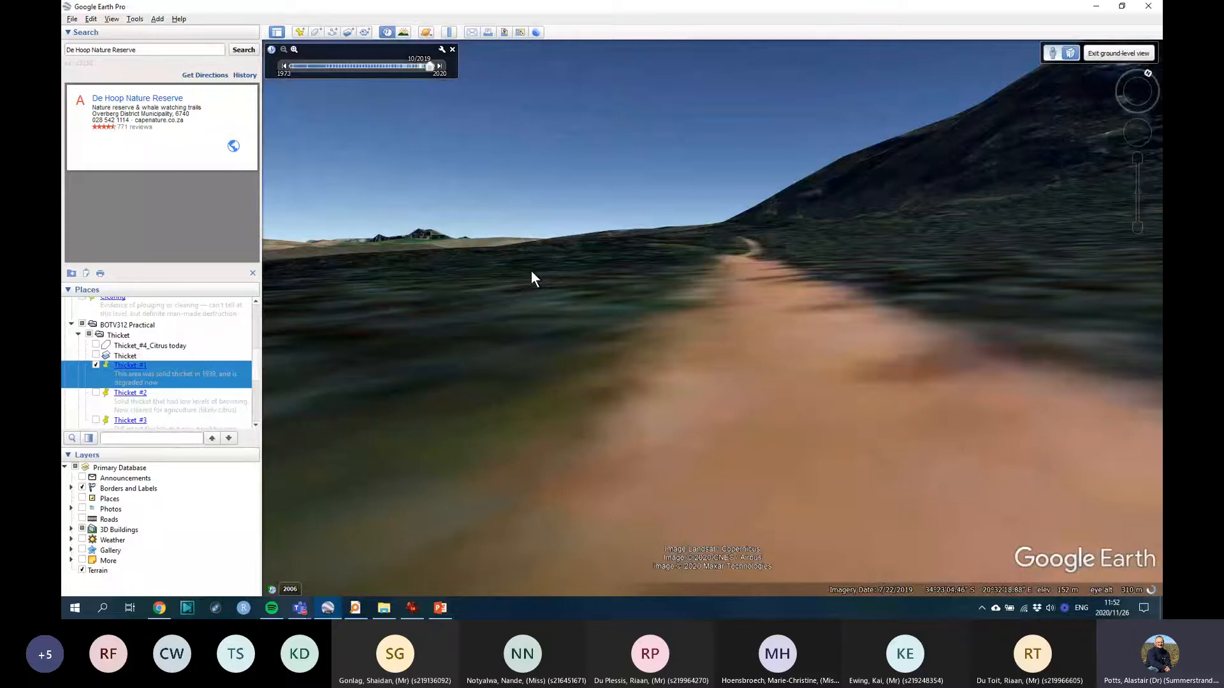
left_click_drag(465, 262, 936, 243)
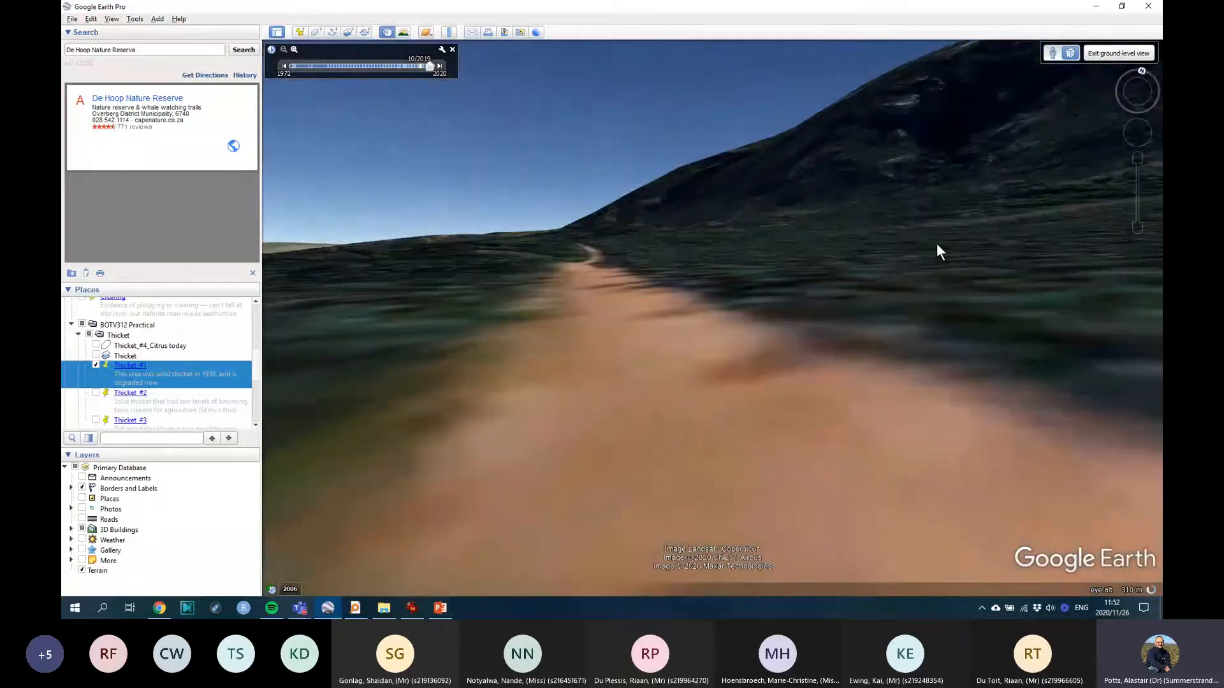
left_click(1119, 53)
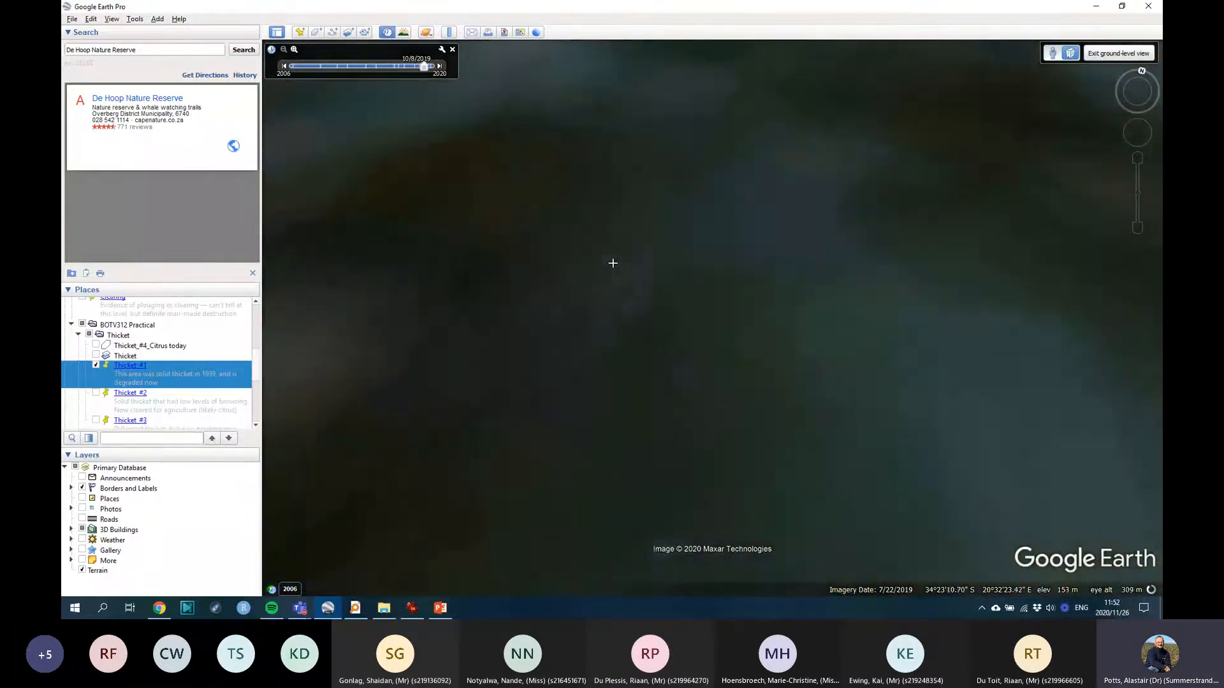
left_click(1119, 53)
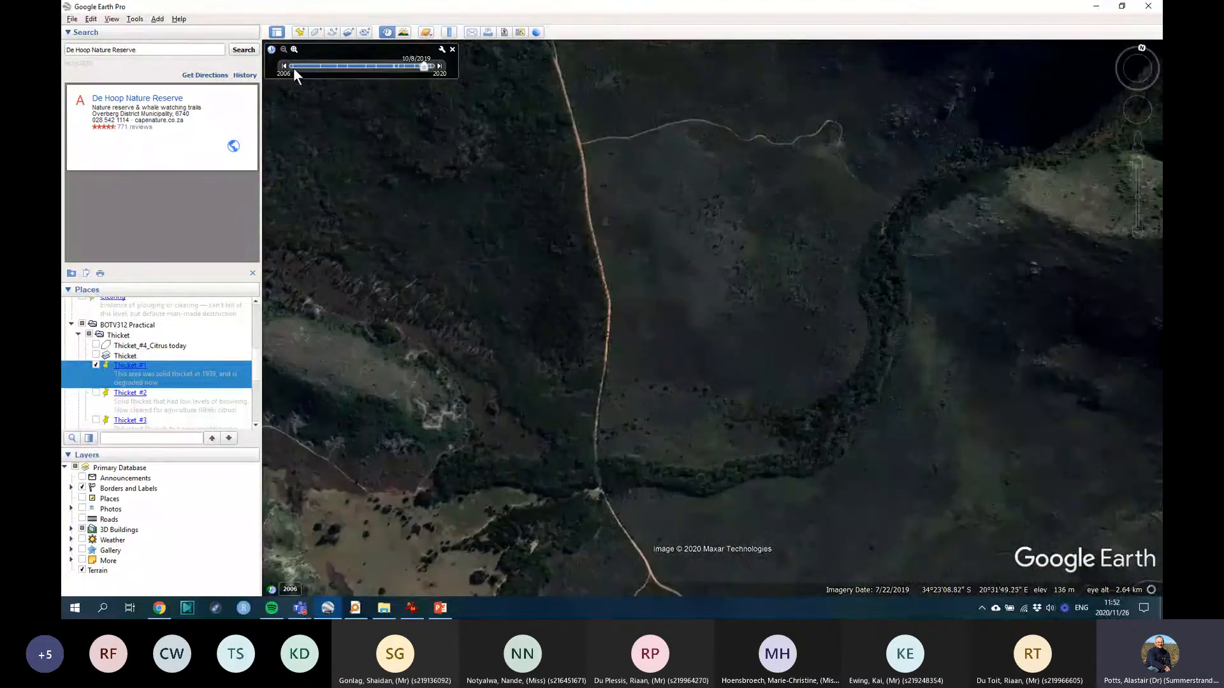
Step: Set the historical imagery date to 4/10/2011 and view the dirt road north of the river crossing
left_click_drag(418, 65, 338, 67)
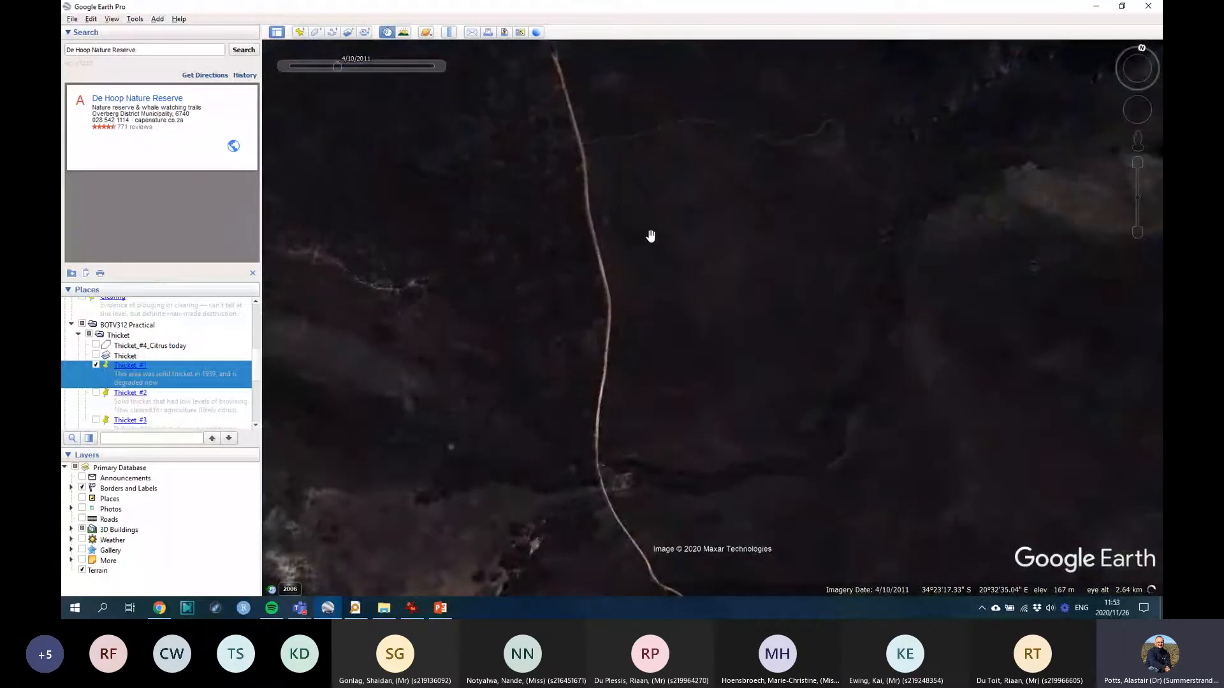
left_click_drag(650, 236, 613, 398)
mouse_move(414, 61)
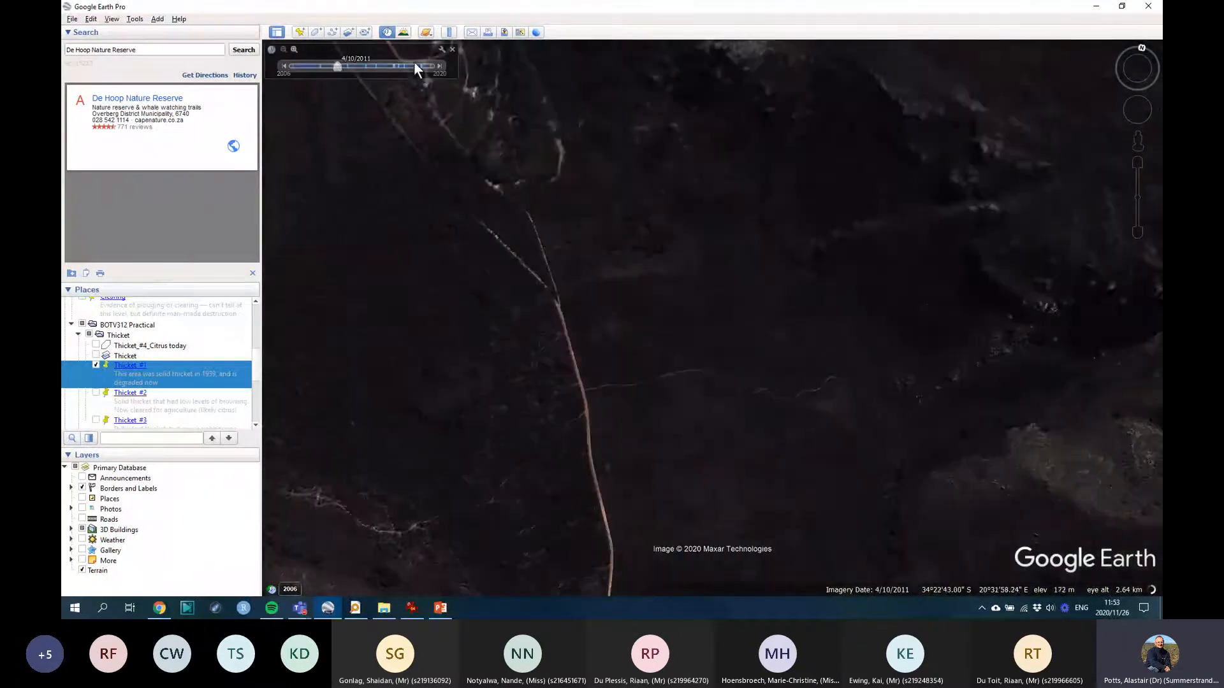
Step: Move the historical imagery back through 2009 to 11/22/2006 and view a wider area around the road
left_click_drag(334, 66, 320, 70)
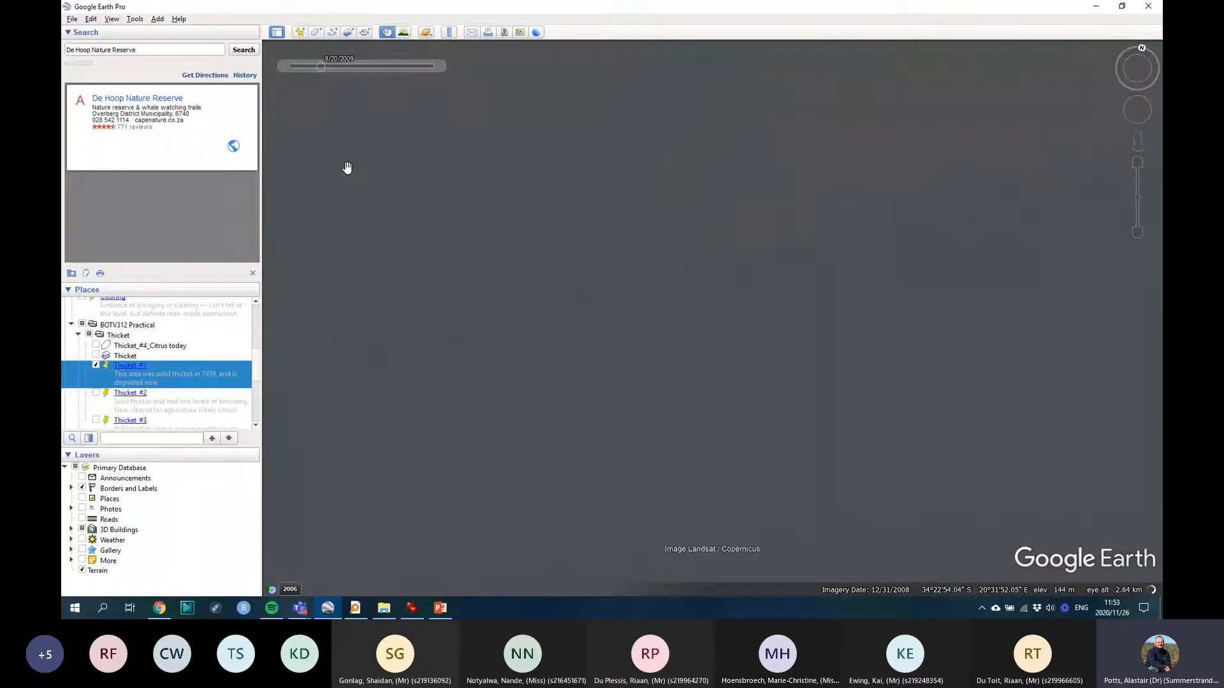
mouse_move(319, 70)
left_click_drag(318, 70, 281, 72)
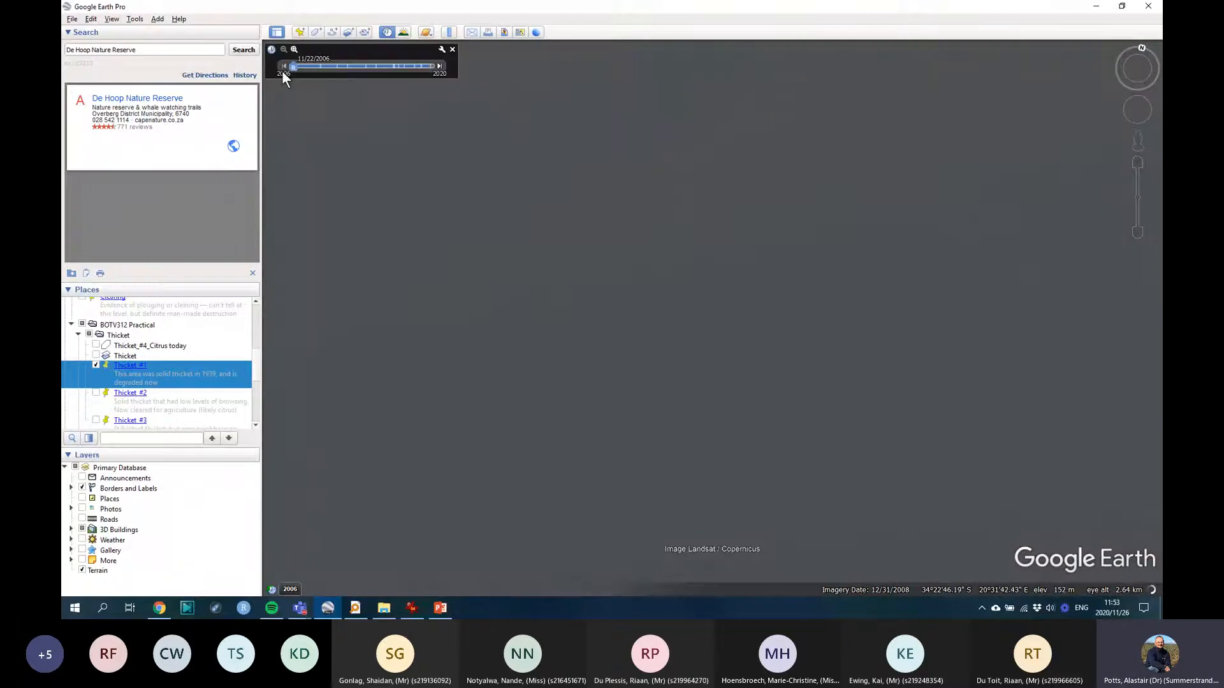
scroll(626, 388, "down", 3)
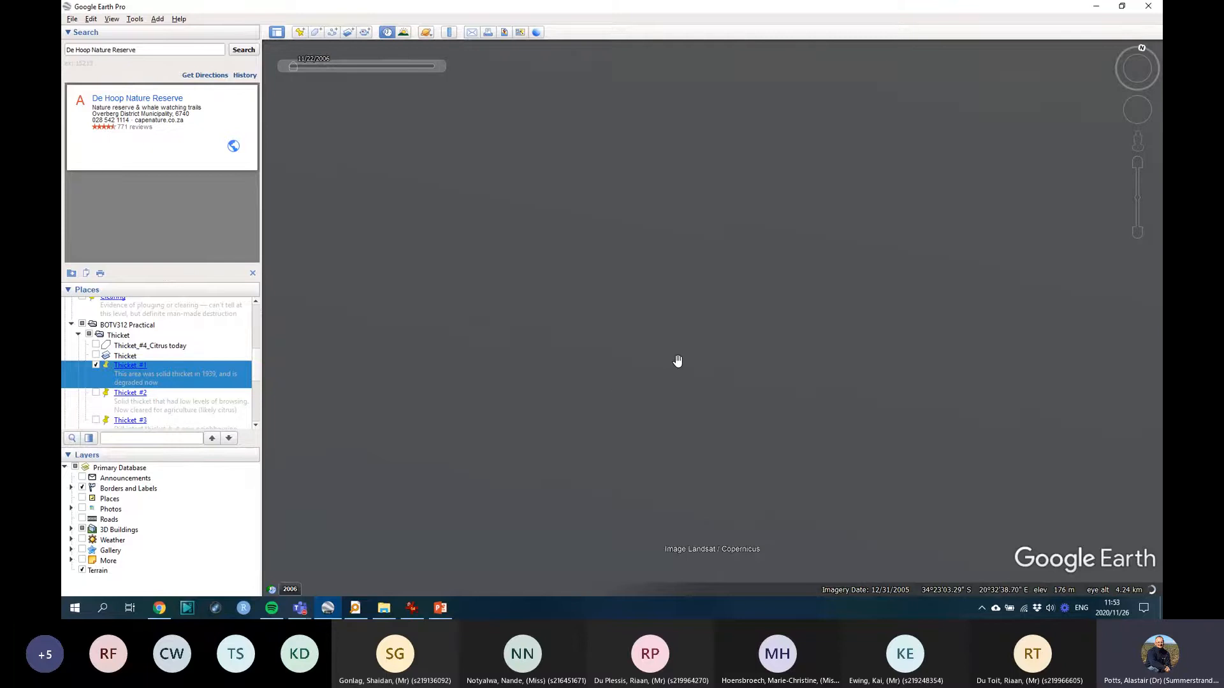
mouse_move(296, 67)
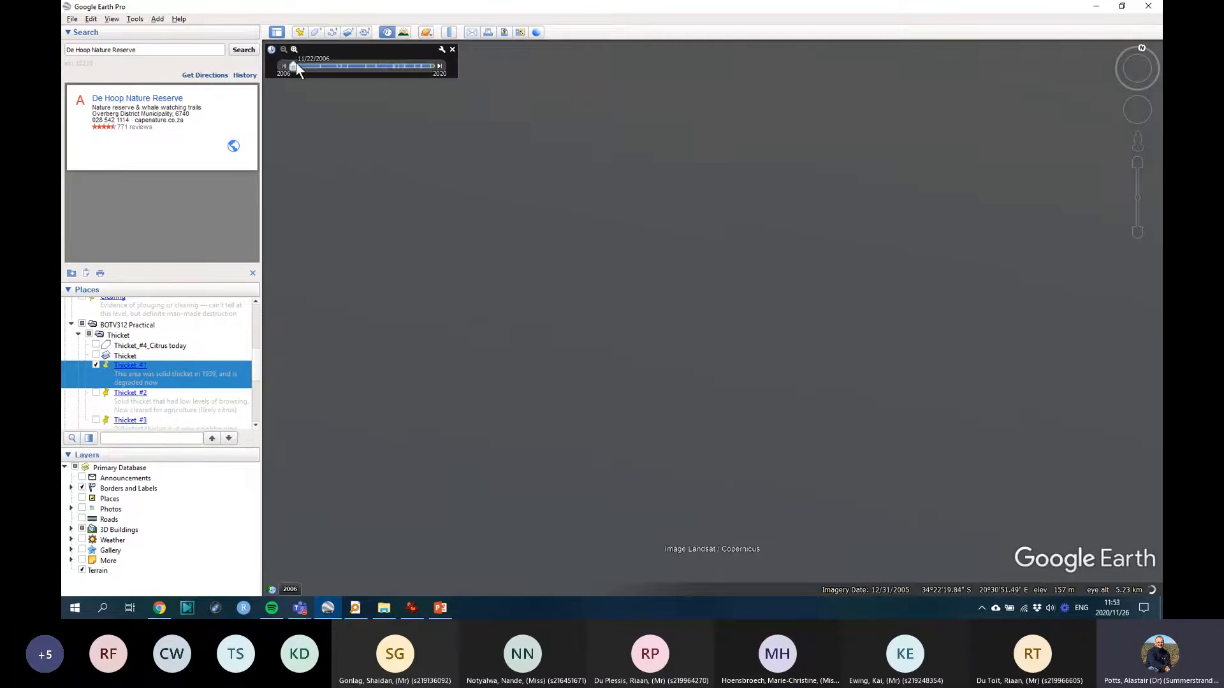
Step: Check the historical imagery for 2015 and 2016, and restart historical imagery at the current date
left_click_drag(380, 61, 381, 64)
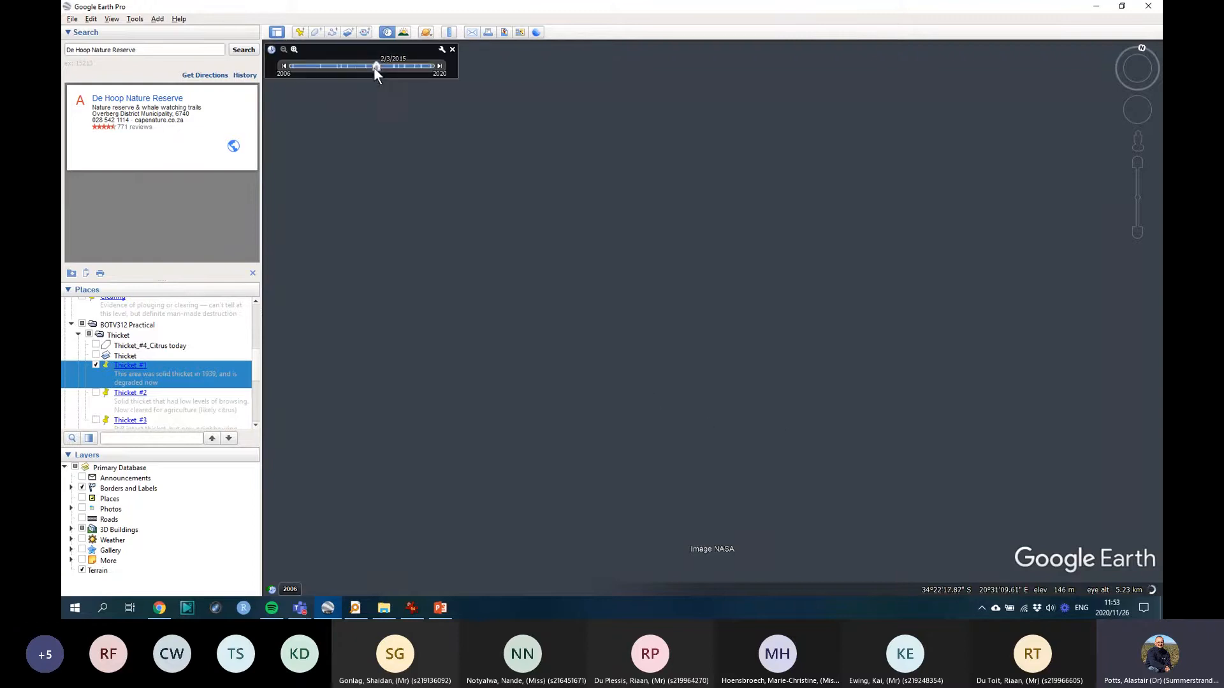
left_click_drag(390, 65, 395, 66)
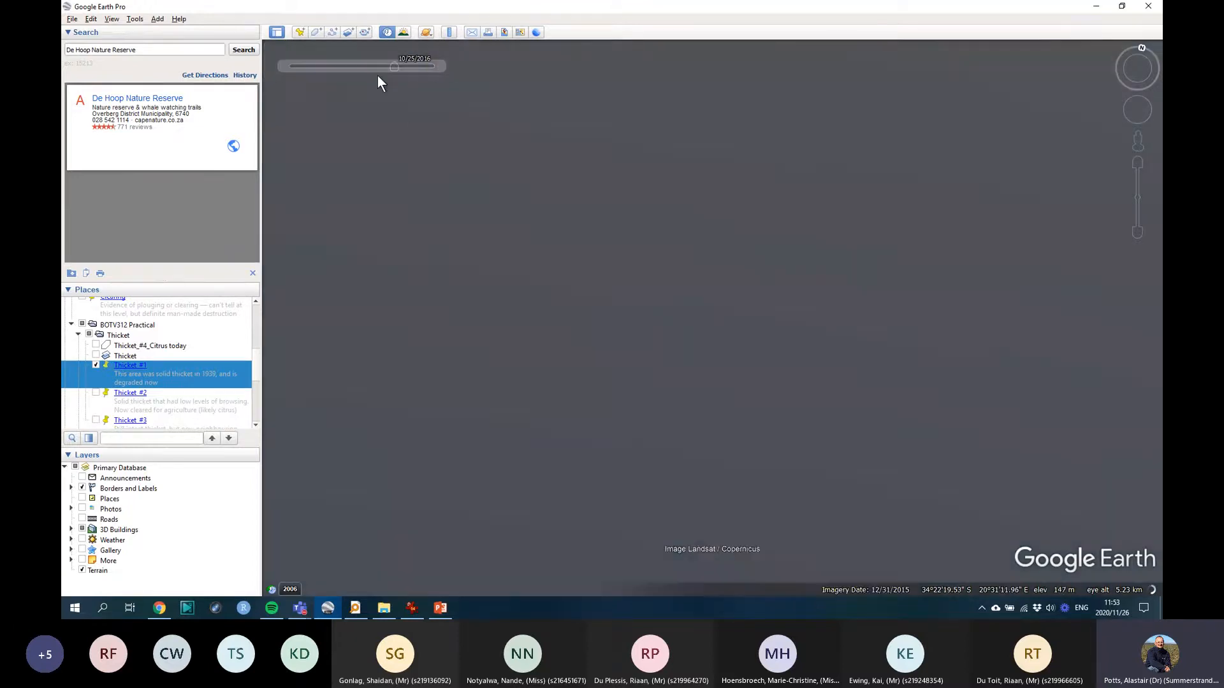
left_click(388, 32)
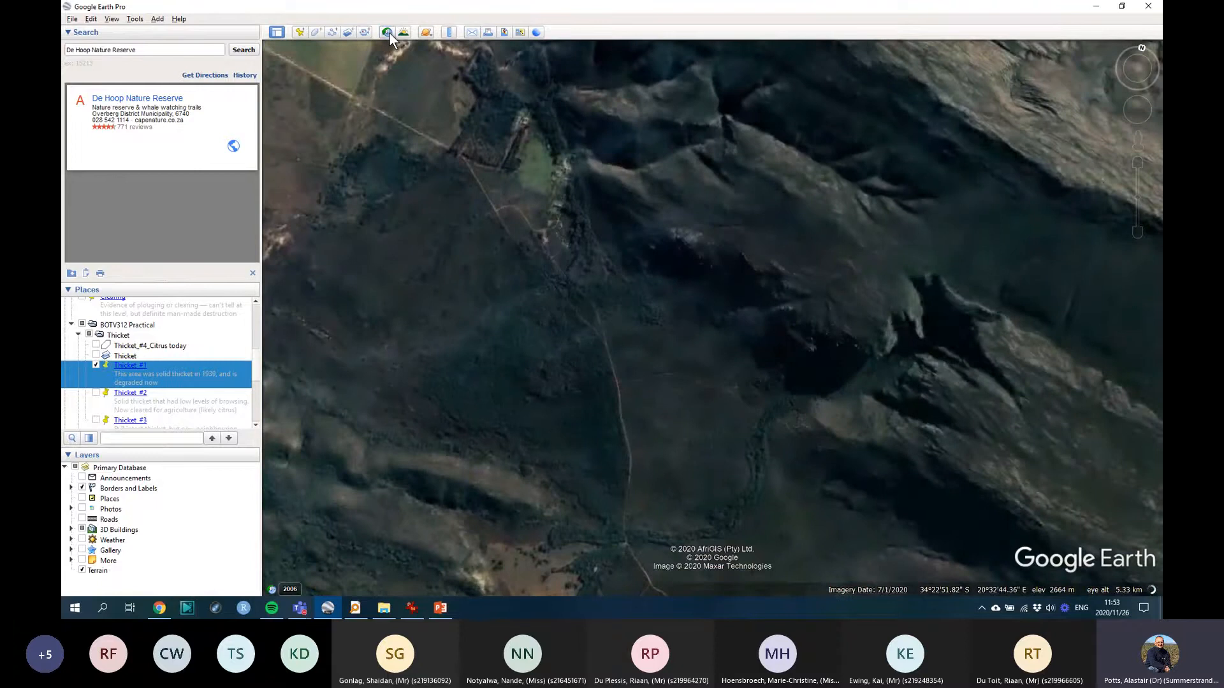
left_click(388, 33)
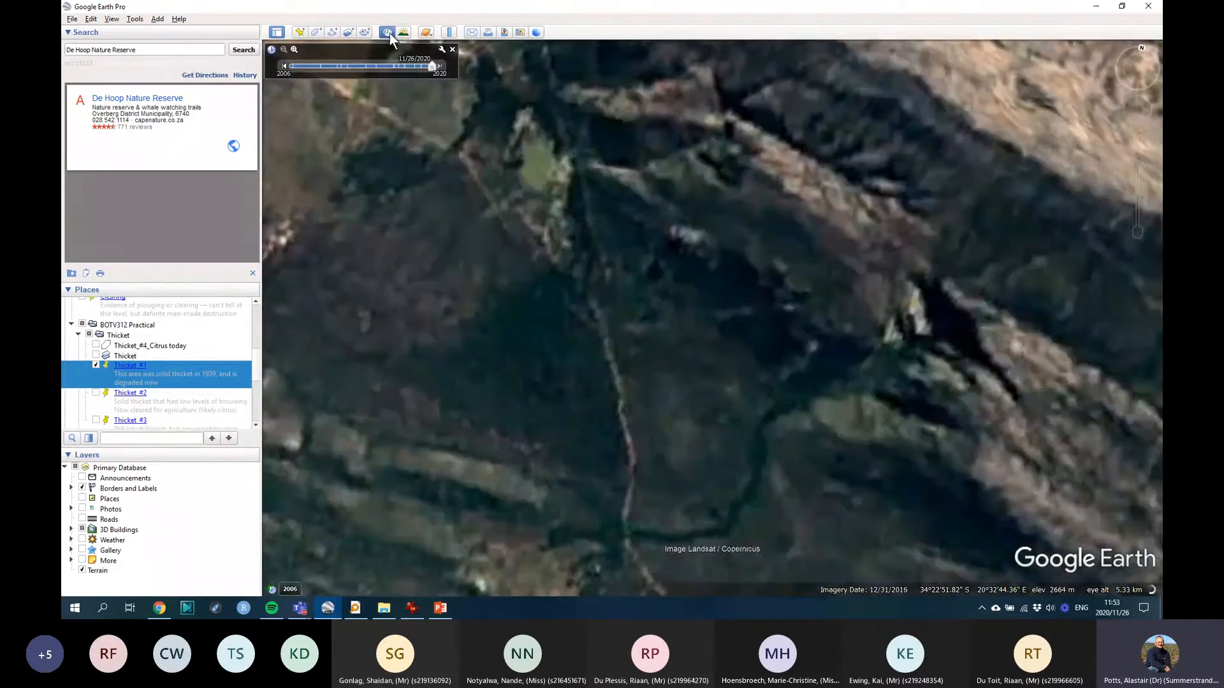
Step: Set the historical imagery date to 5/6/2017 and examine the area where the dirt road crosses the river
left_click_drag(432, 66, 404, 66)
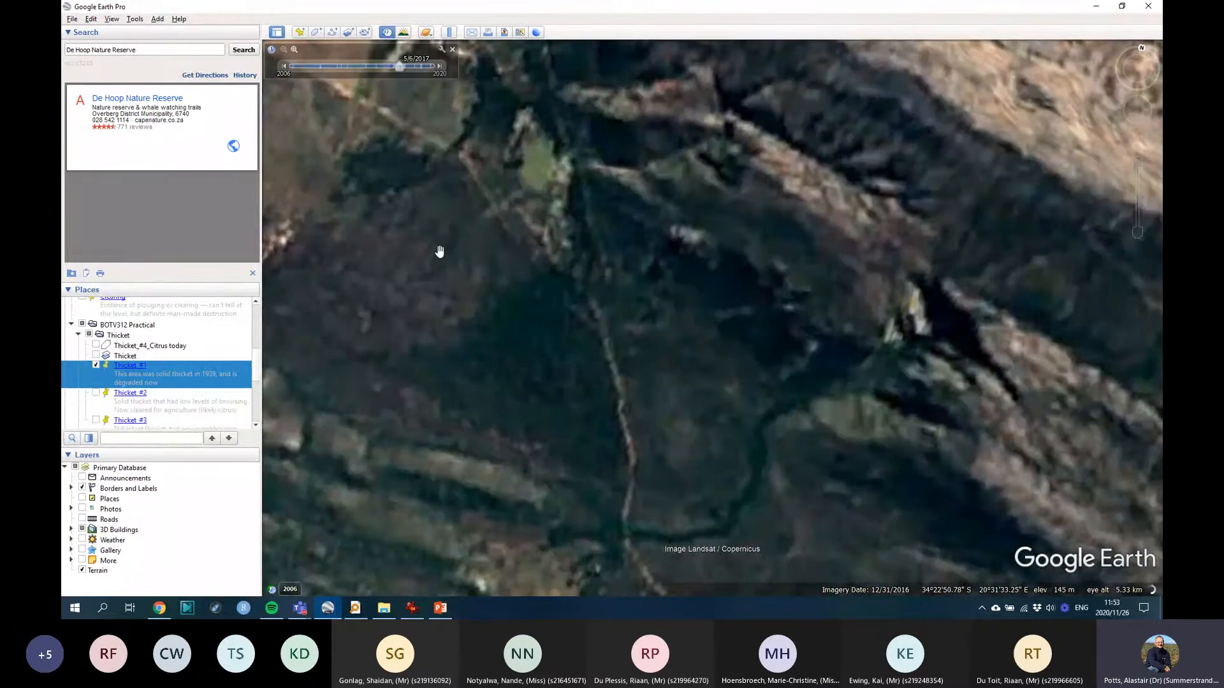
left_click_drag(642, 407, 620, 373)
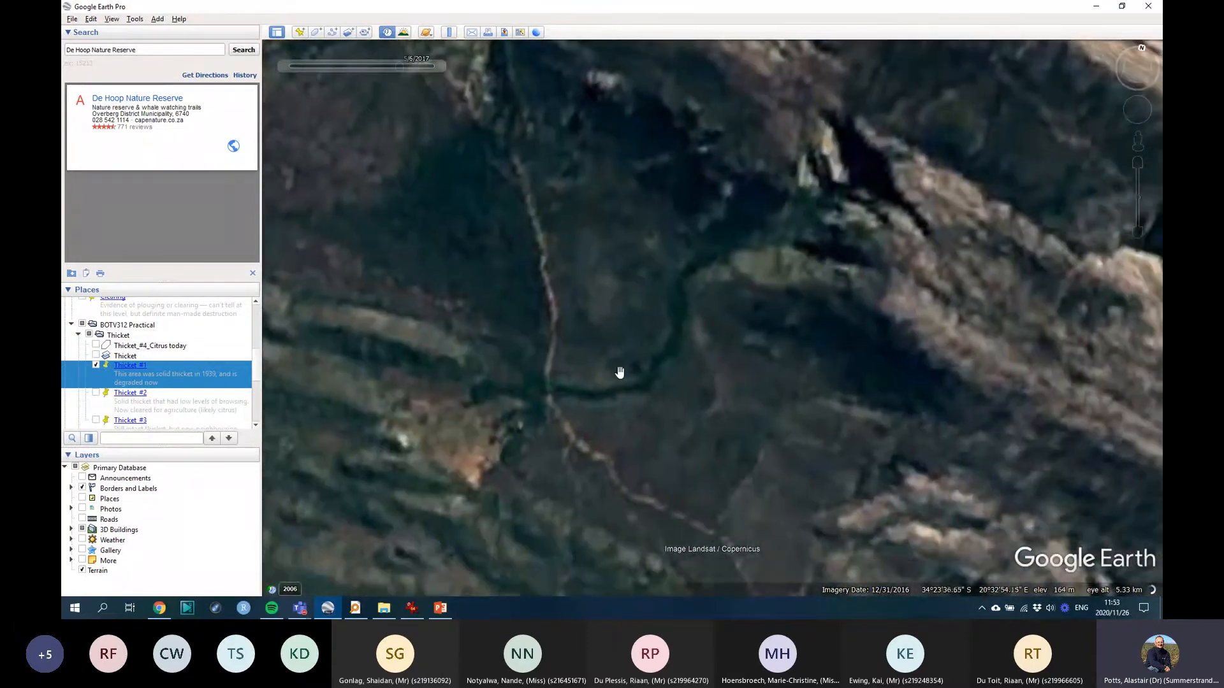
scroll(659, 419, "up", 2)
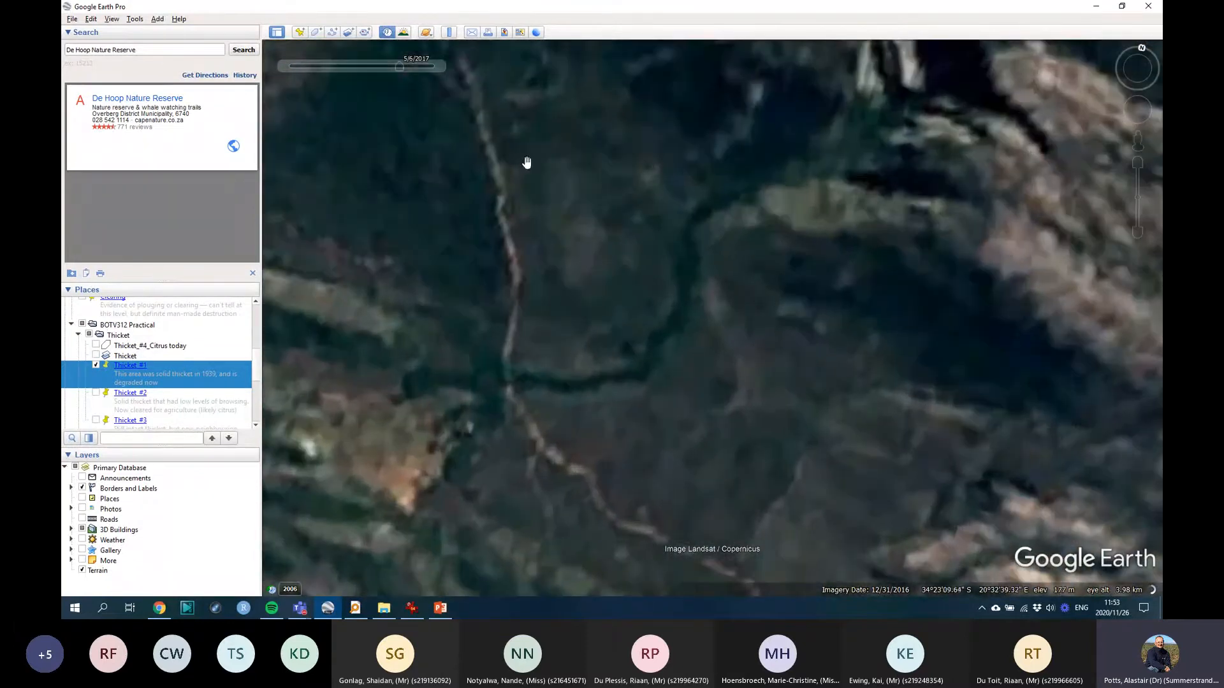
left_click_drag(538, 238, 509, 151)
left_click_drag(782, 377, 738, 339)
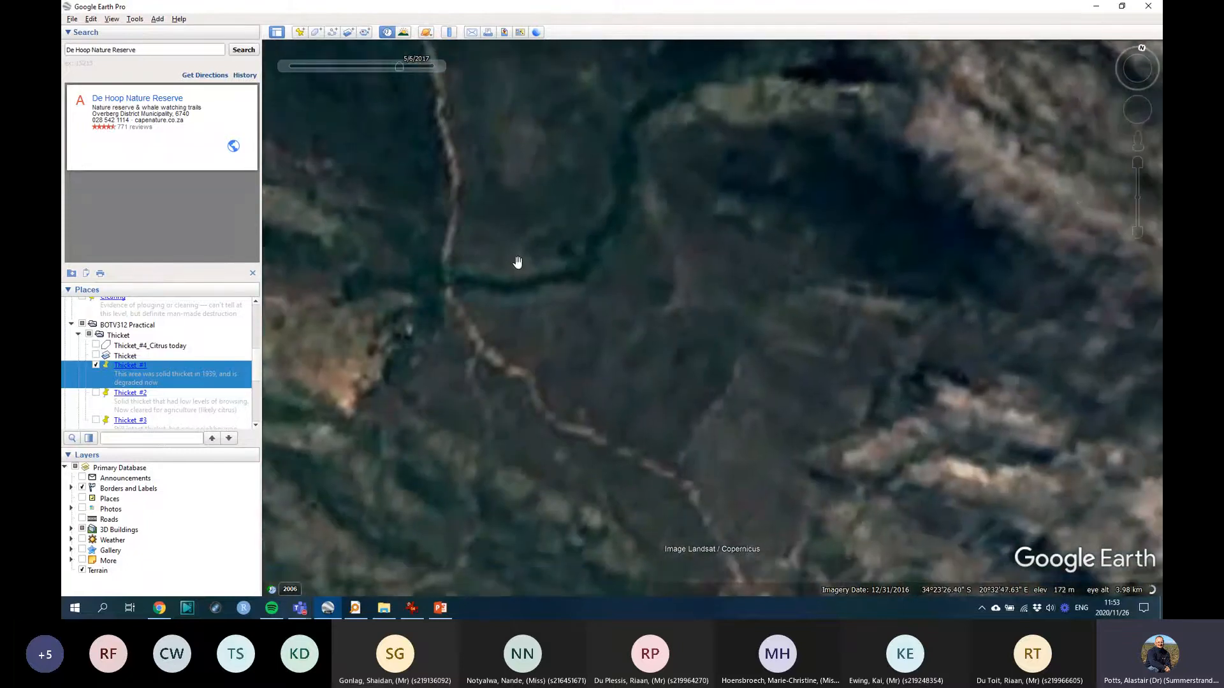
Step: Step the imagery back through 12/7/2016 to 2/3/2015 and examine the vegetation around the river crossing
mouse_move(408, 71)
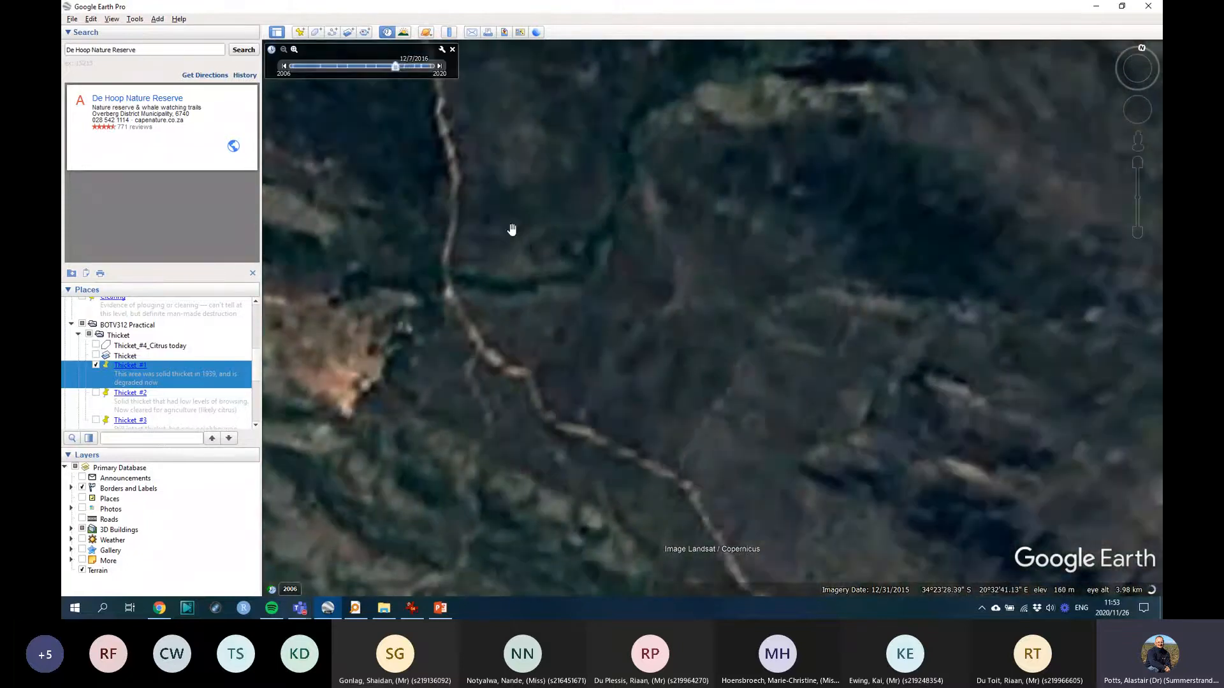
left_click_drag(395, 66, 385, 64)
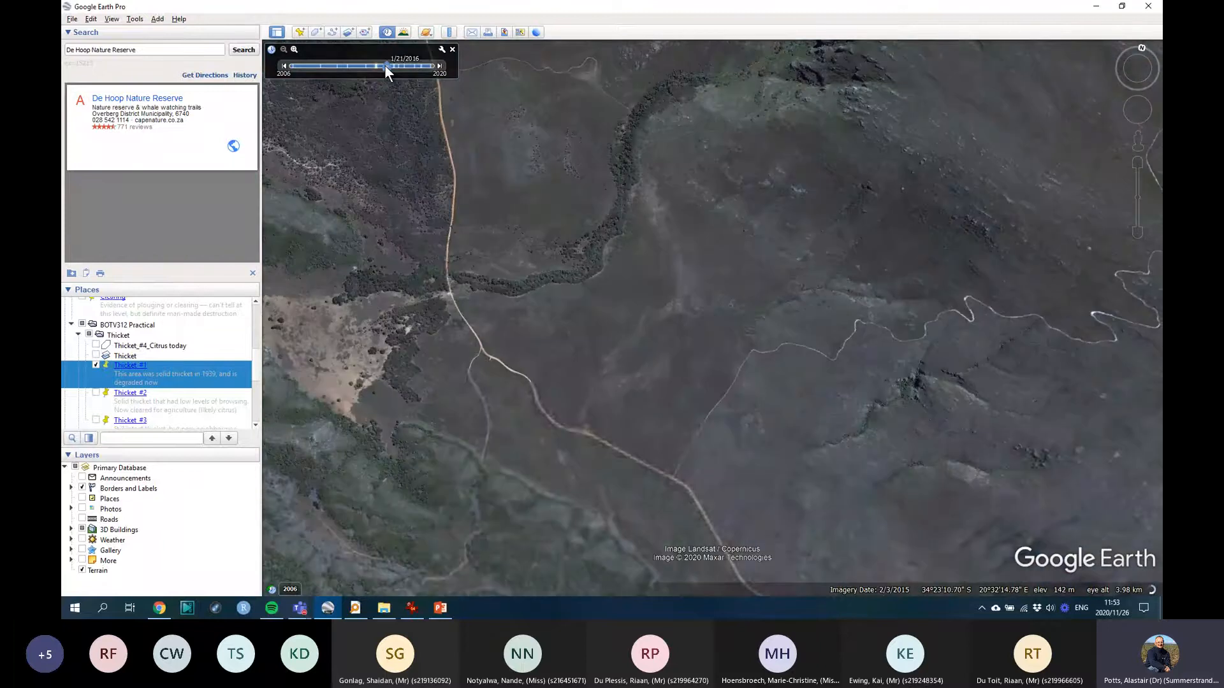
scroll(645, 299, "up", 2)
scroll(607, 306, "down", 2)
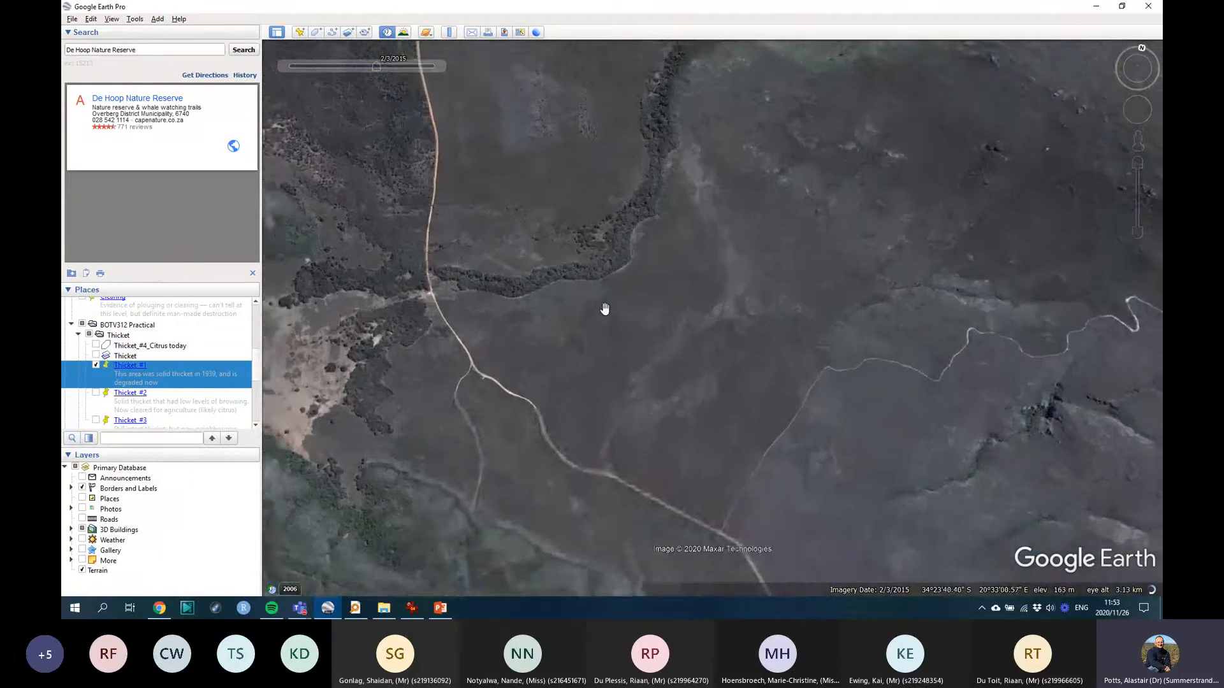
Step: Step the imagery back through 2/1/2014 and 4/1/2012 to 2011 and examine the land beside the winding road
mouse_move(303, 66)
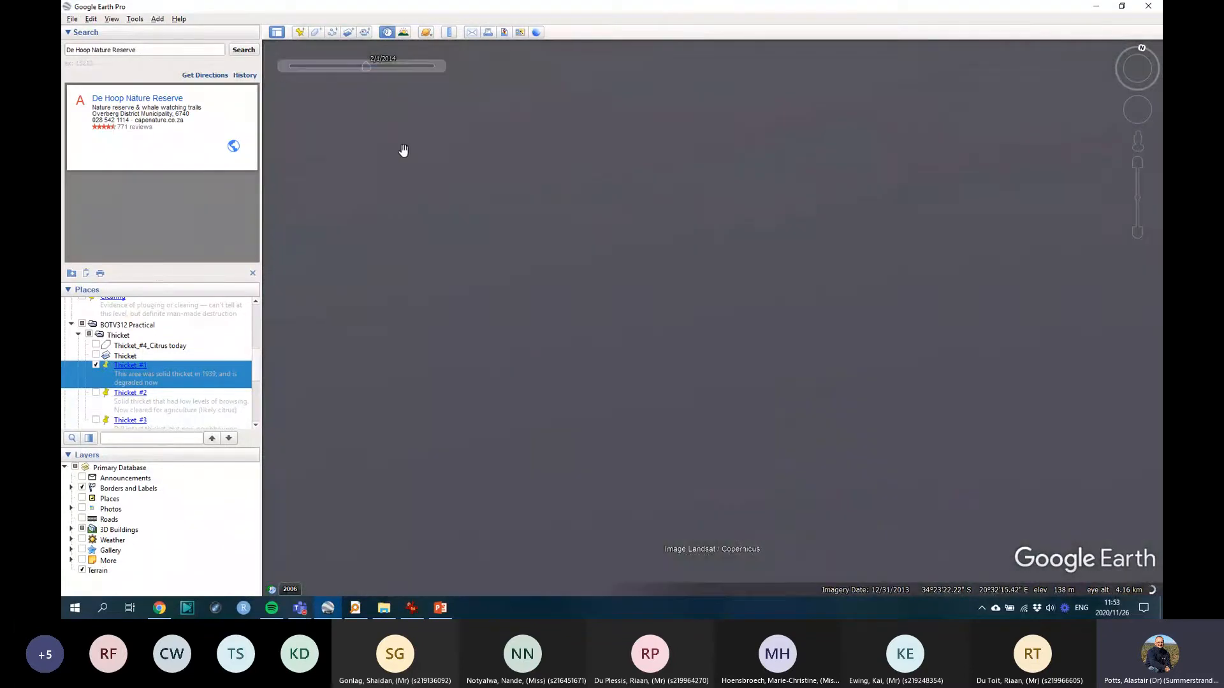
mouse_move(367, 67)
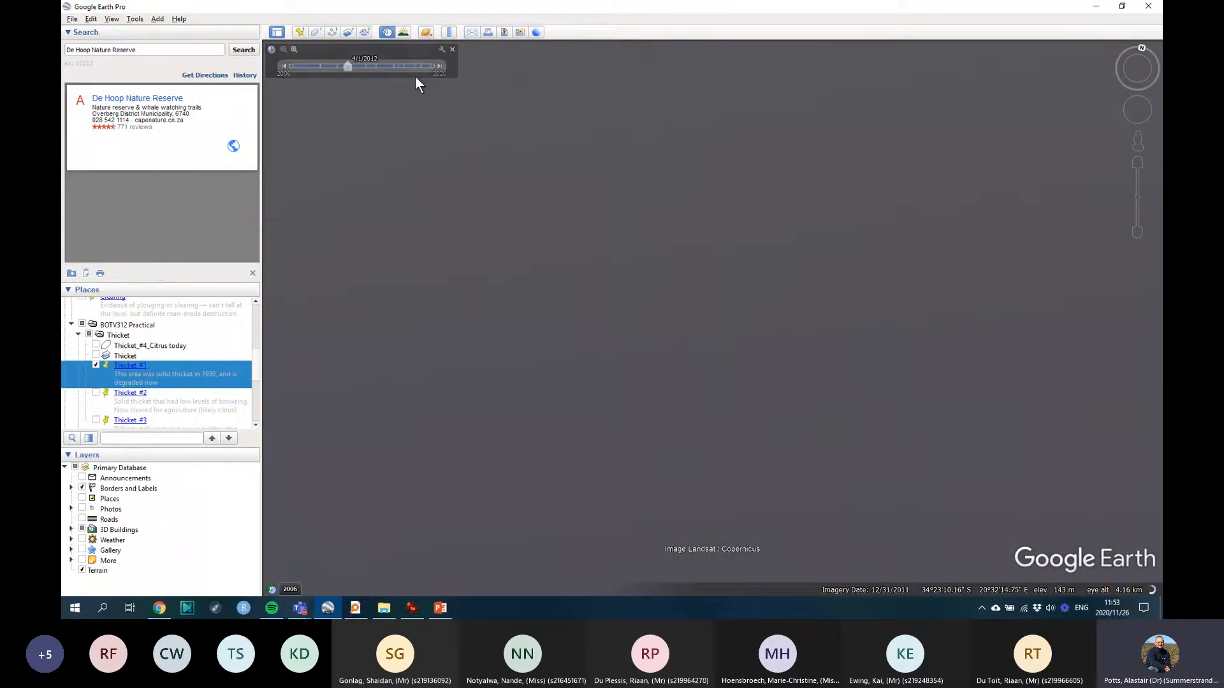
scroll(639, 370, "down", 3)
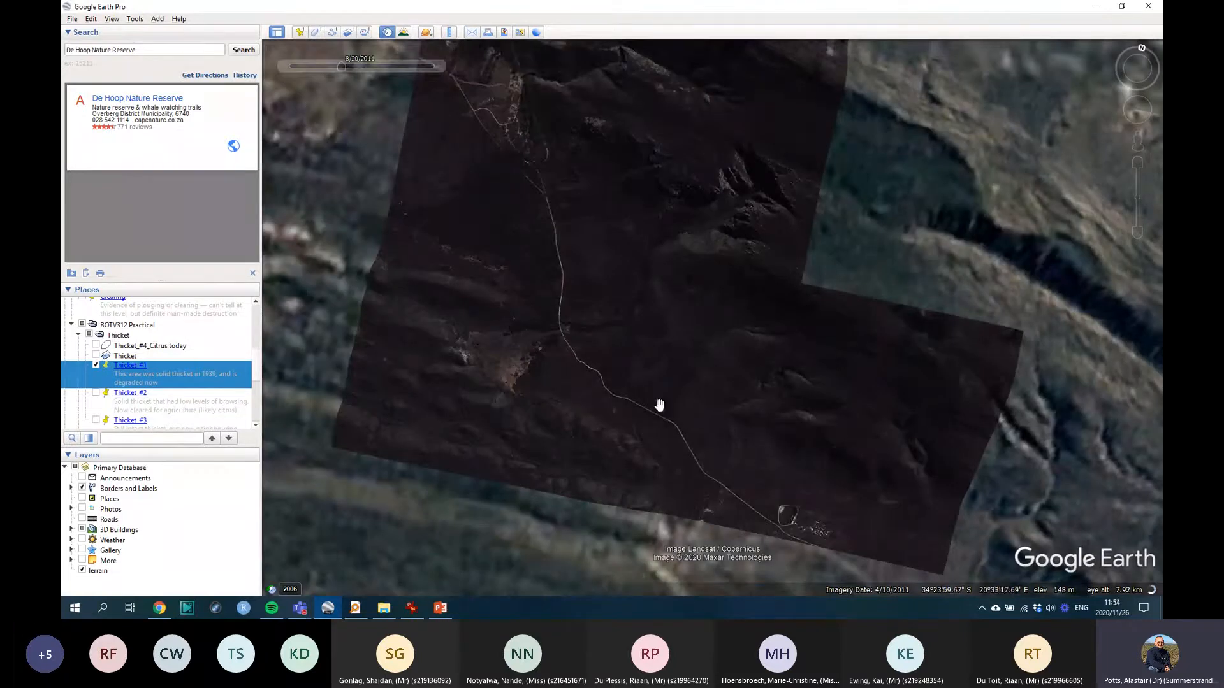
scroll(659, 404, "up", 4)
scroll(583, 334, "up", 3)
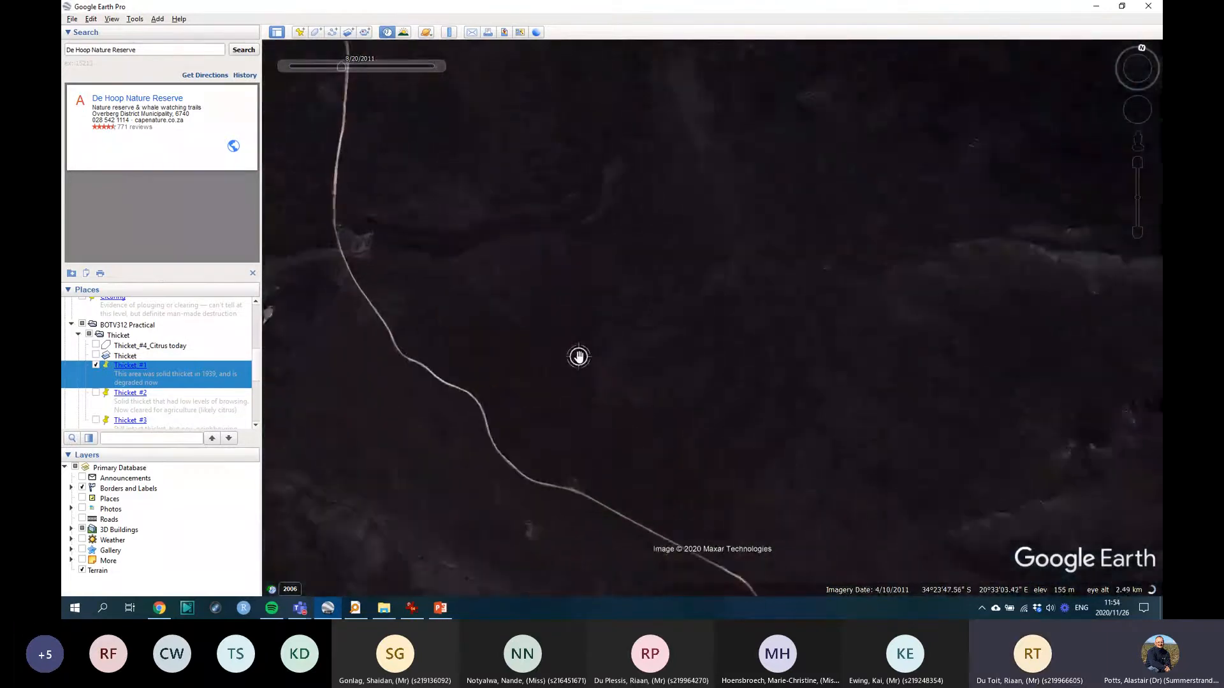
scroll(562, 347, "down", 2)
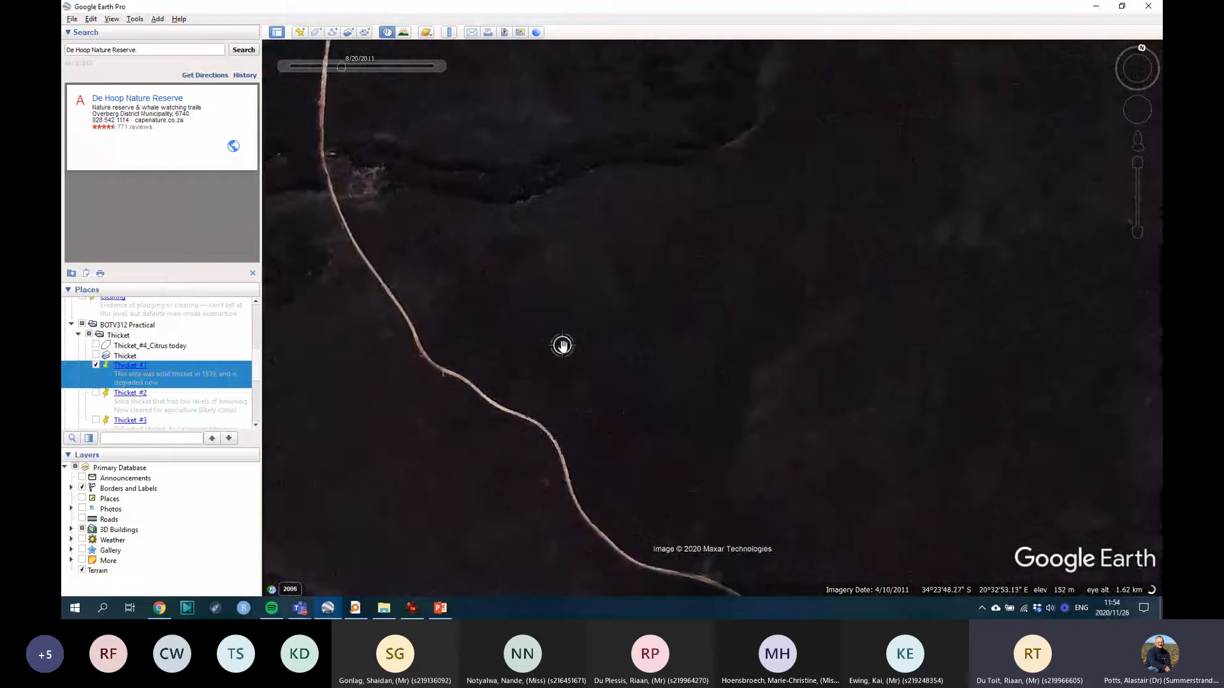
Step: Set the historical imagery to 8/9/2009 and compare the vegetation on both sides of the dirt road north of the river
left_click(329, 67)
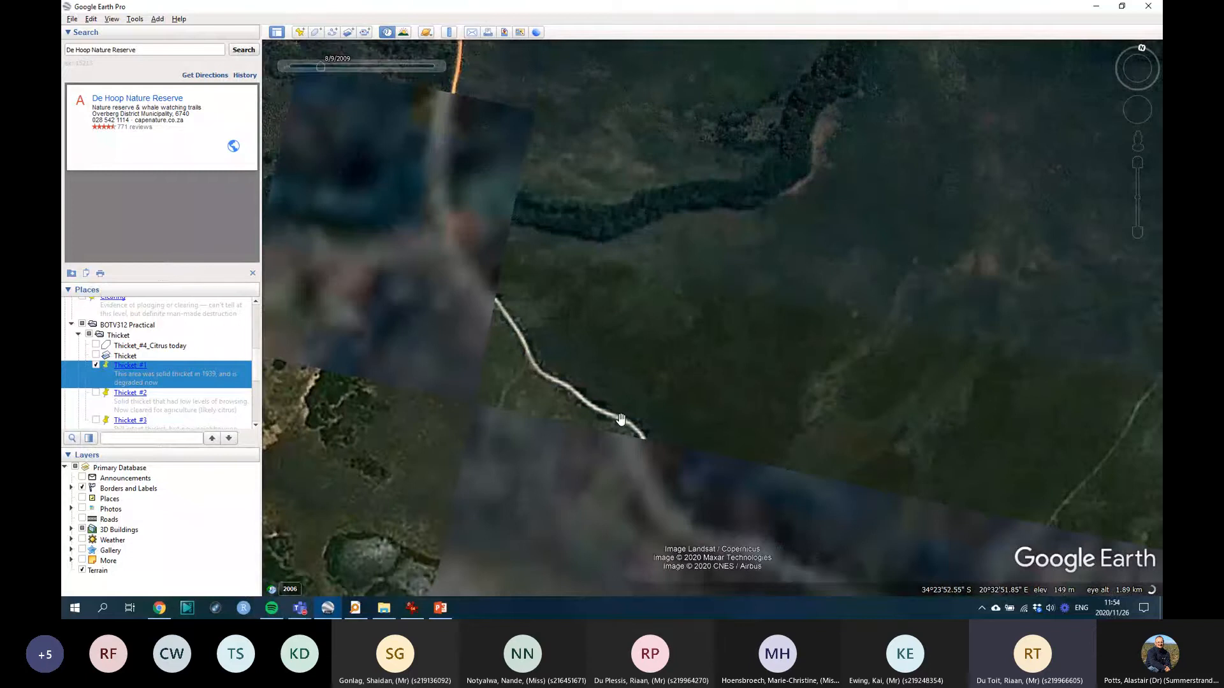
scroll(631, 374, "down", 3)
left_click_drag(607, 198, 598, 452)
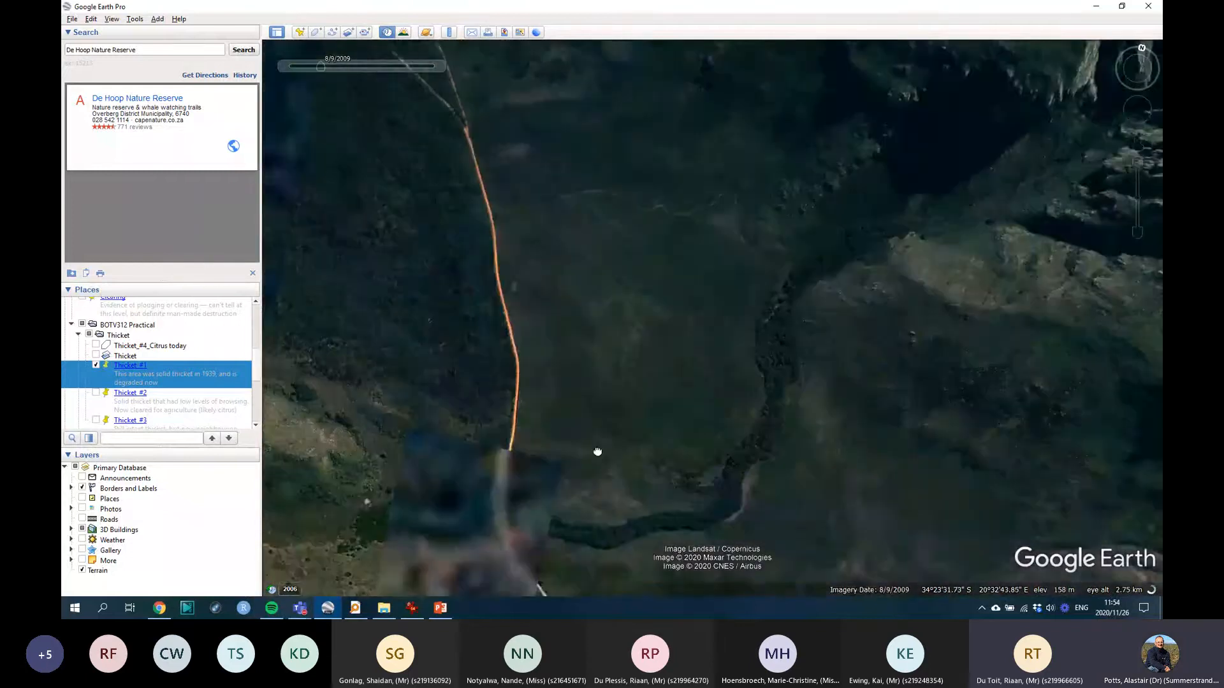
scroll(508, 275, "up", 3)
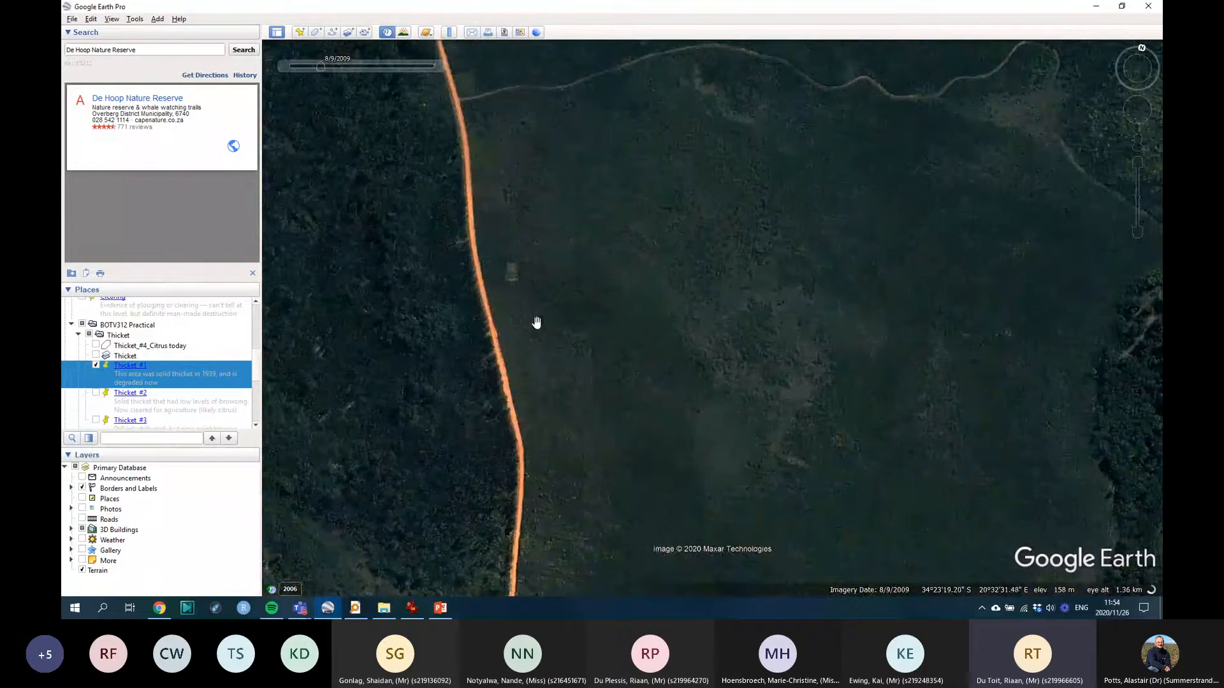
scroll(573, 282, "down", 3)
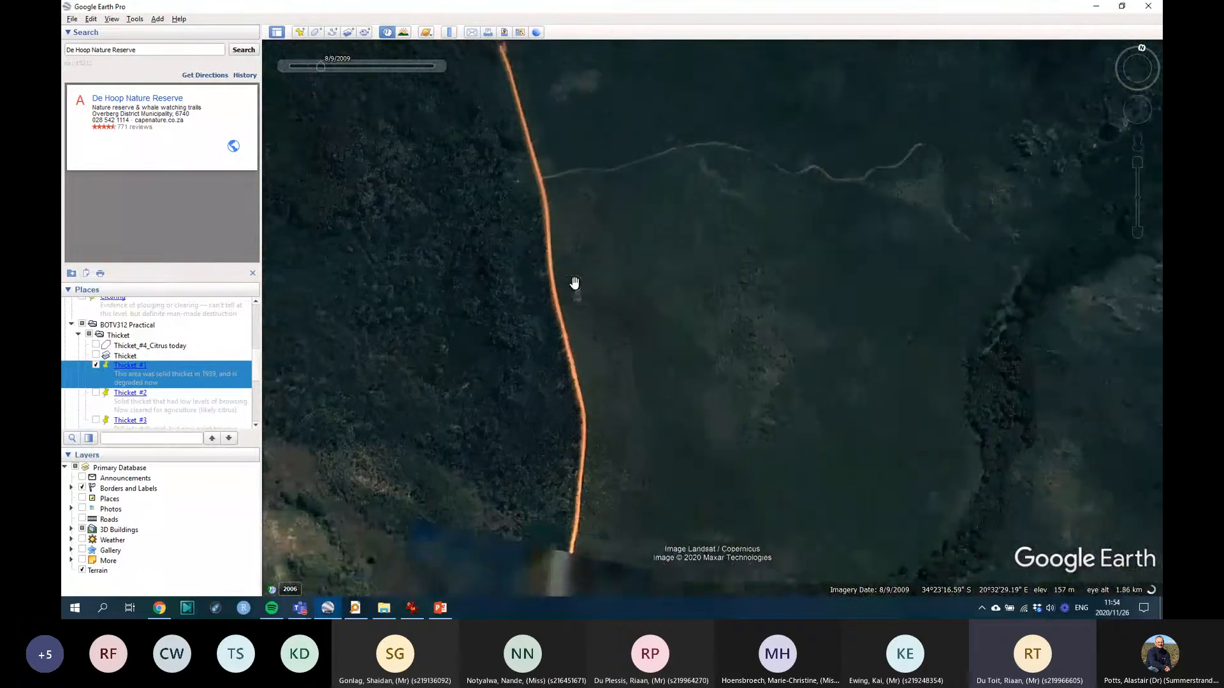
scroll(574, 282, "down", 3)
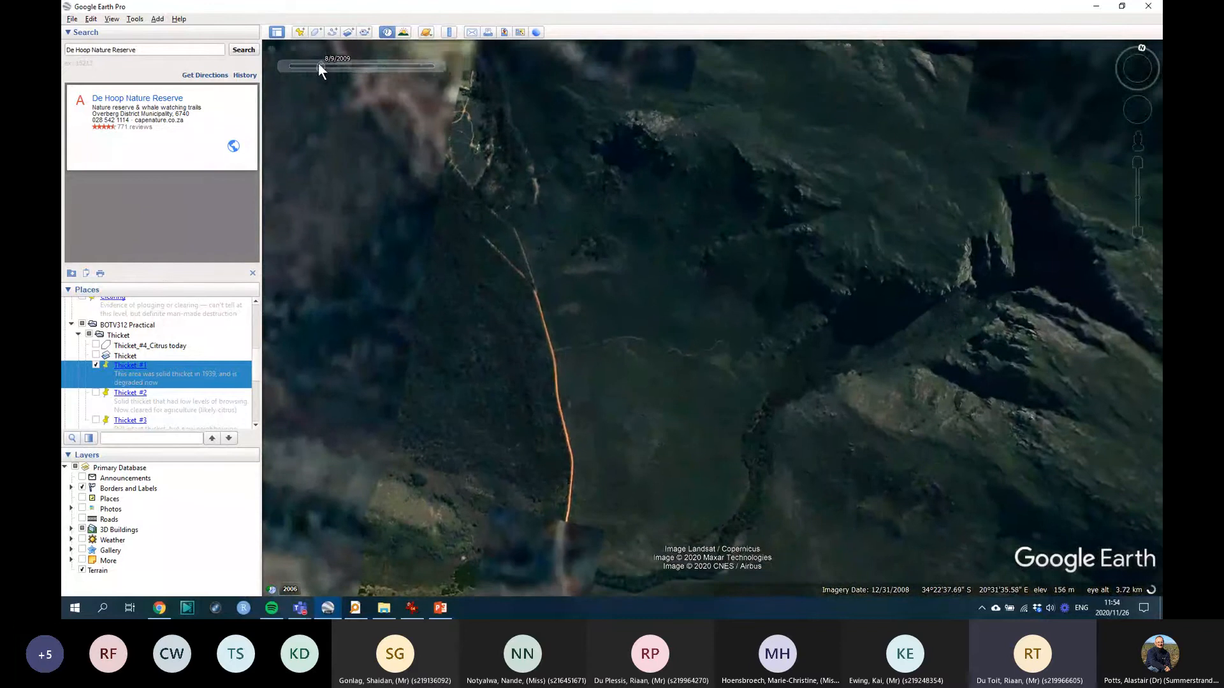
Step: Set the historical imagery to 11/22/2006 and examine the vegetation along the river bend and the road south of it
mouse_move(318, 66)
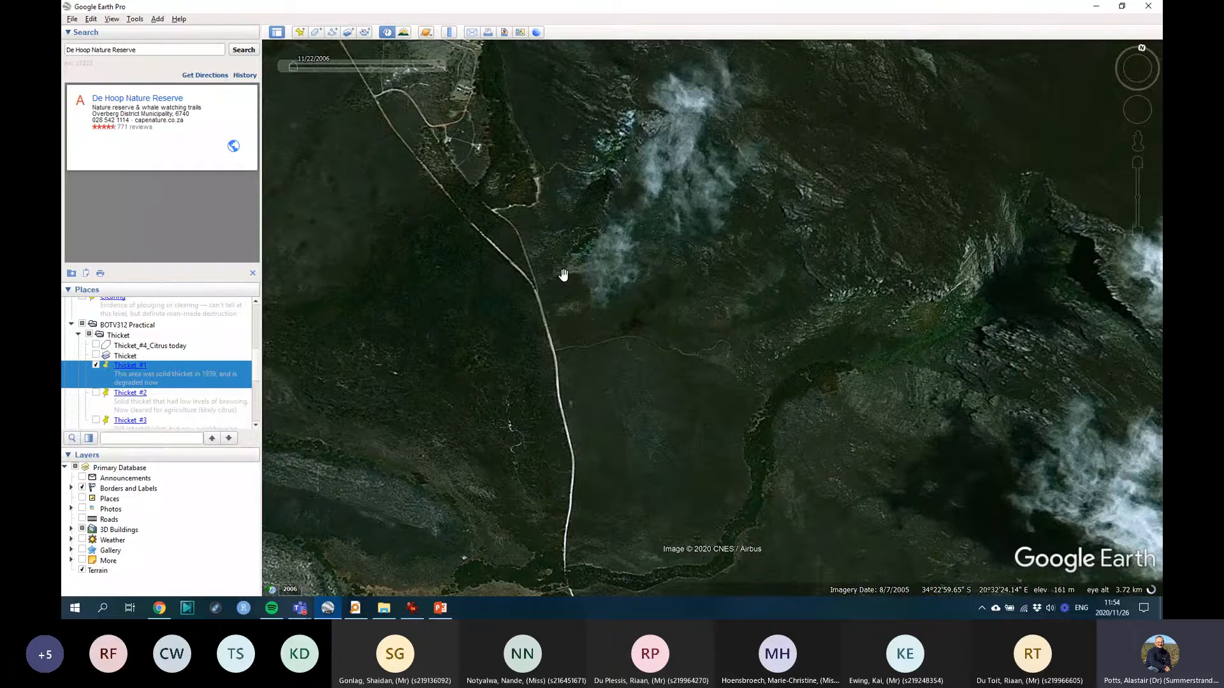
scroll(584, 308, "down", 2)
scroll(659, 454, "up", 3)
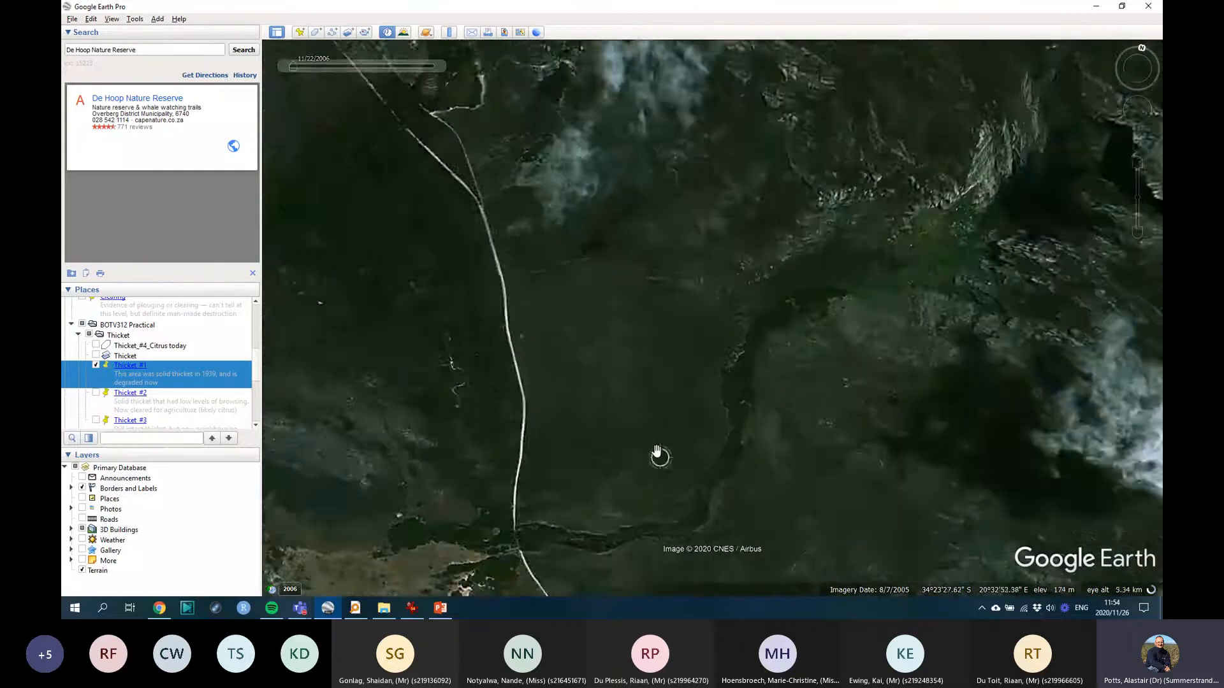
left_click_drag(657, 452, 581, 284)
scroll(429, 389, "up", 4)
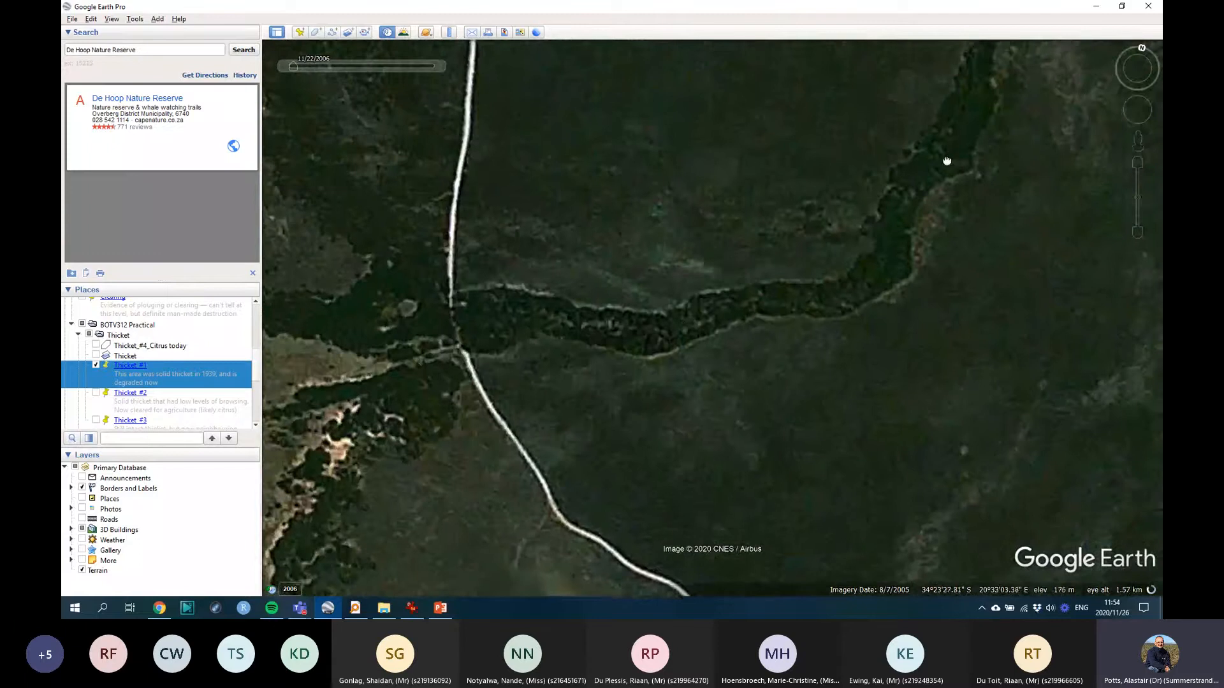
left_click_drag(947, 162, 815, 292)
left_click_drag(542, 449, 646, 412)
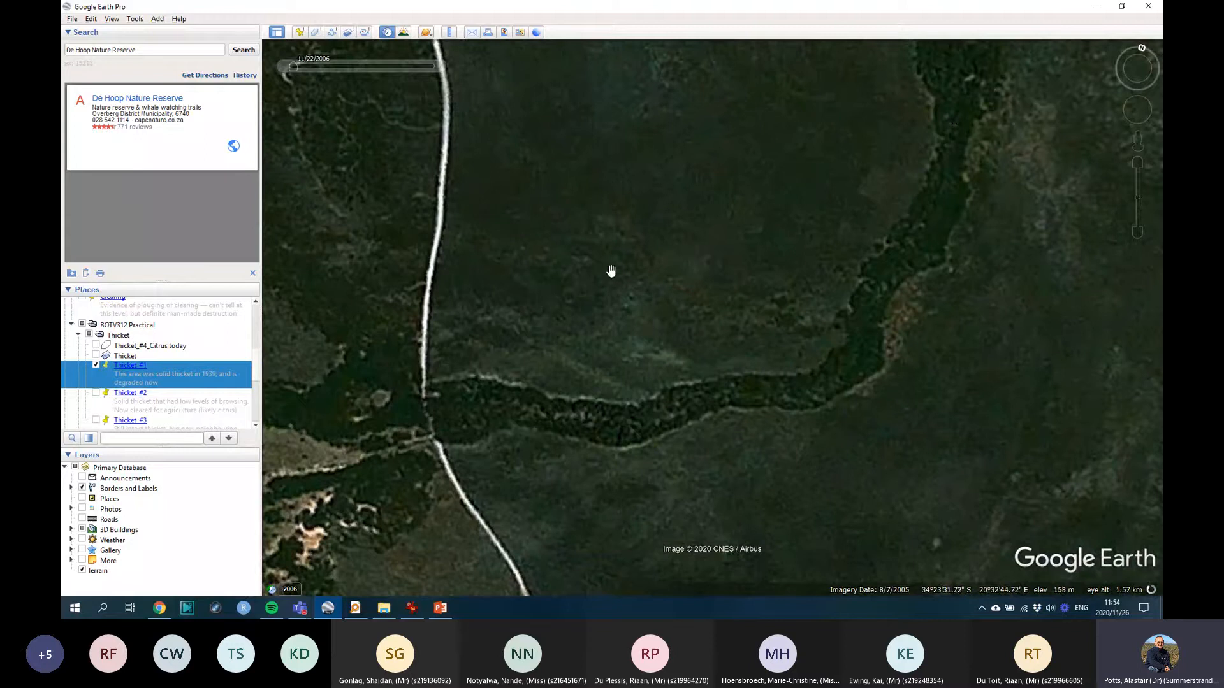
left_click_drag(640, 472, 593, 316)
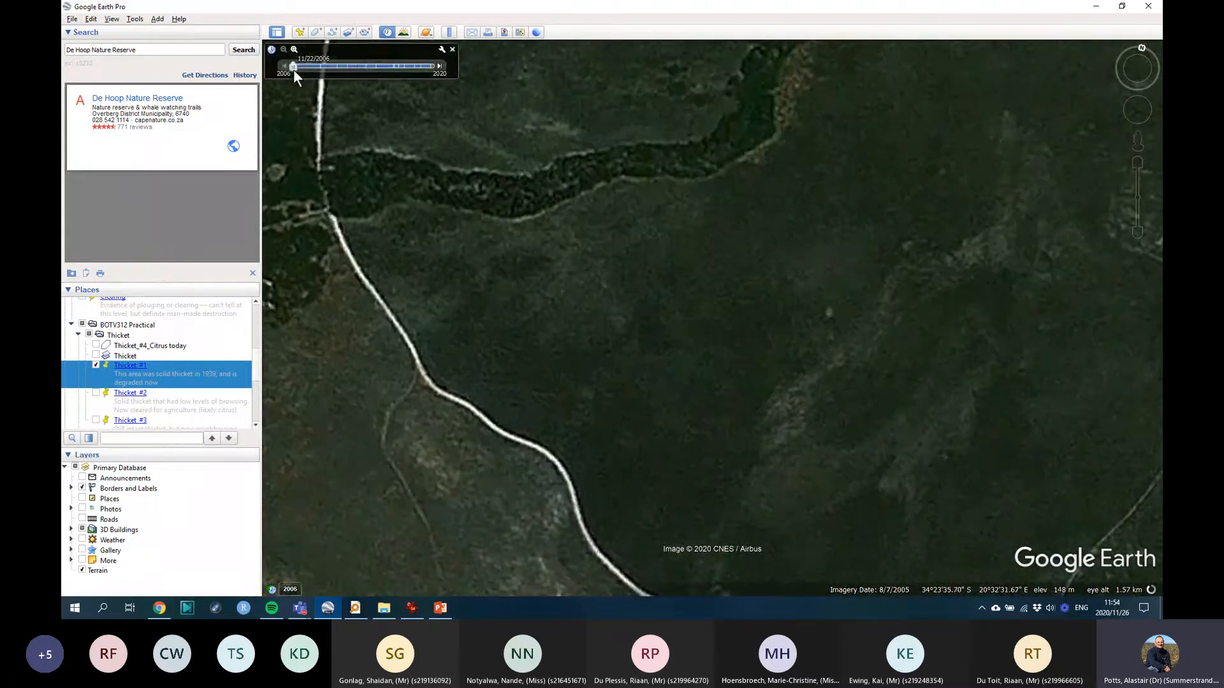
Step: Advance the imagery through 2/1/2014 to 2/3/2015 and examine the vegetation around the road fork south of the river
mouse_move(360, 75)
left_mouse_down()
mouse_move(350, 77)
mouse_move(365, 74)
left_mouse_up()
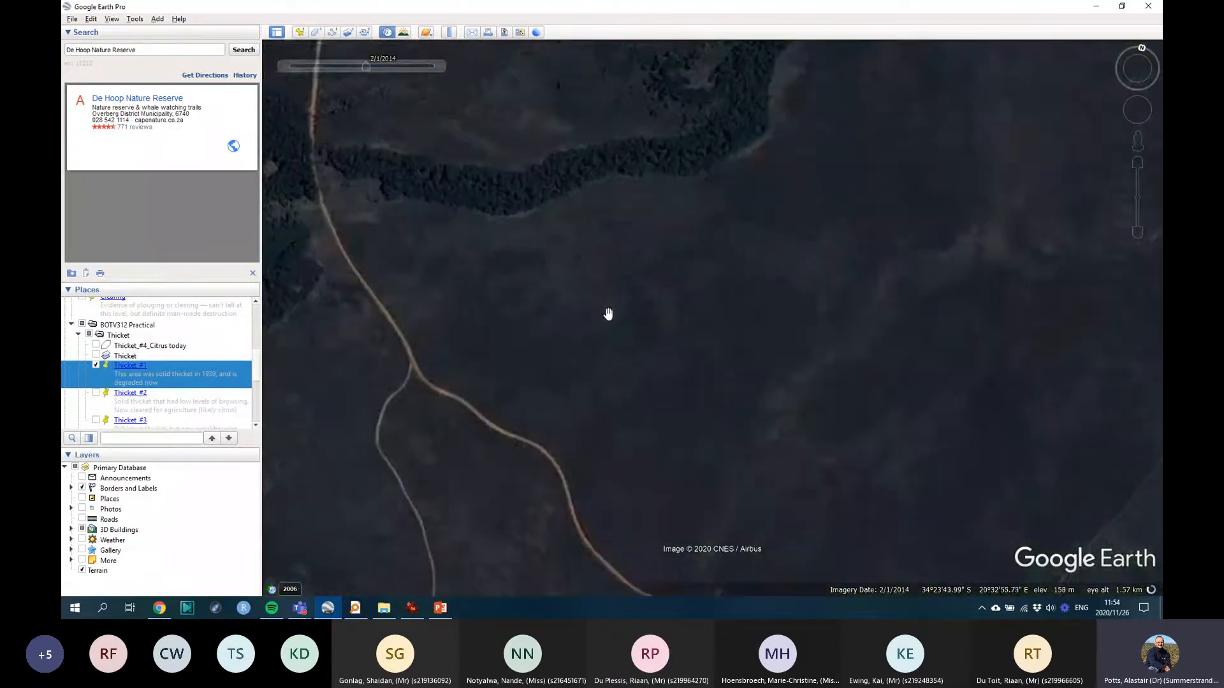
scroll(580, 366, "up", 2)
left_click_drag(469, 313, 514, 263)
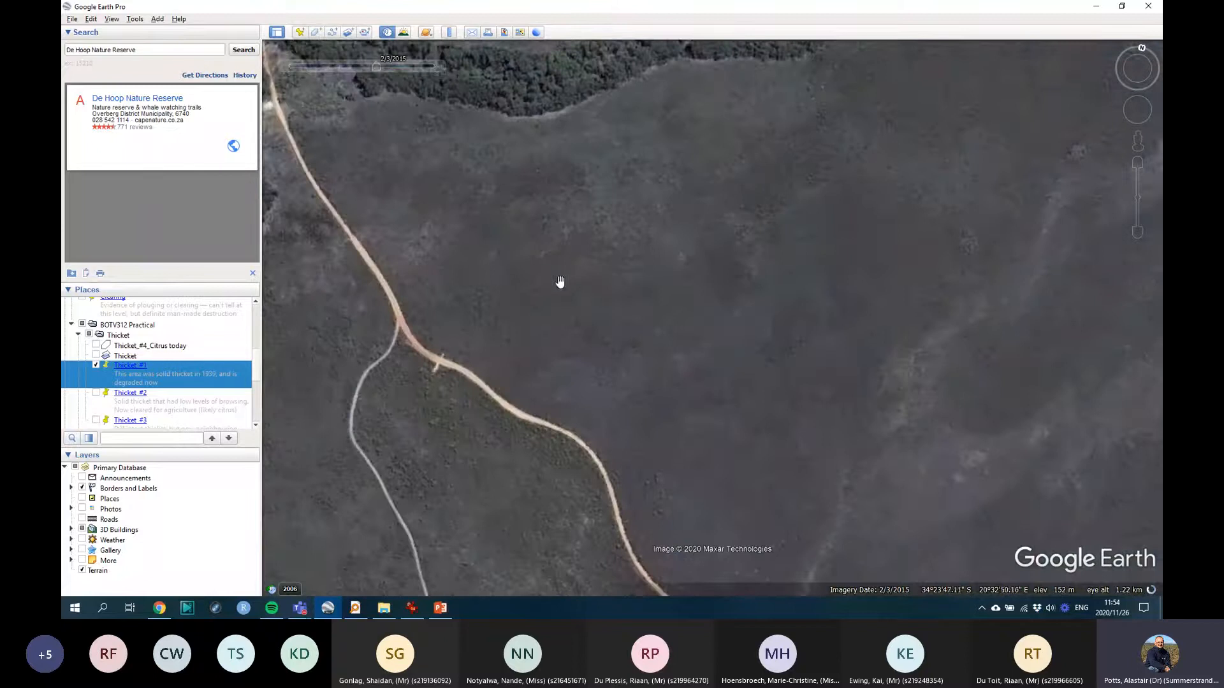
scroll(689, 230, "down", 2)
left_click_drag(636, 197, 626, 251)
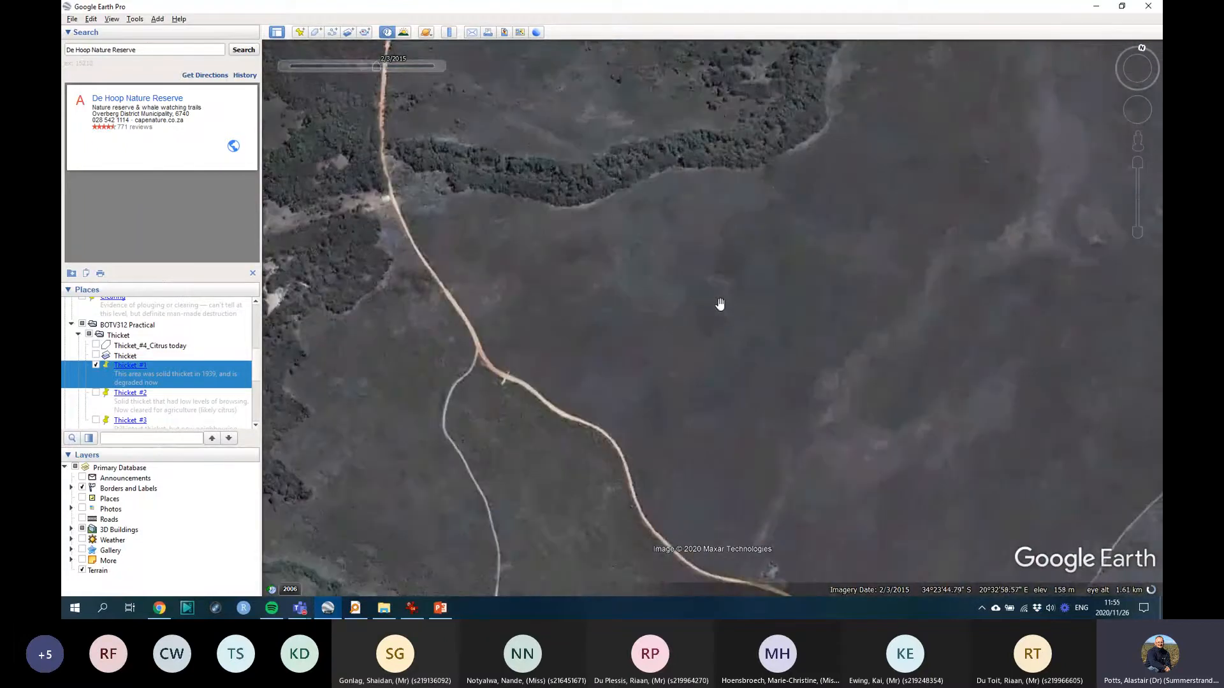
Step: Examine the vegetation south of the dense riverside band in the 2/3/2015 imagery, east of the road fork
scroll(719, 304, "up", 2)
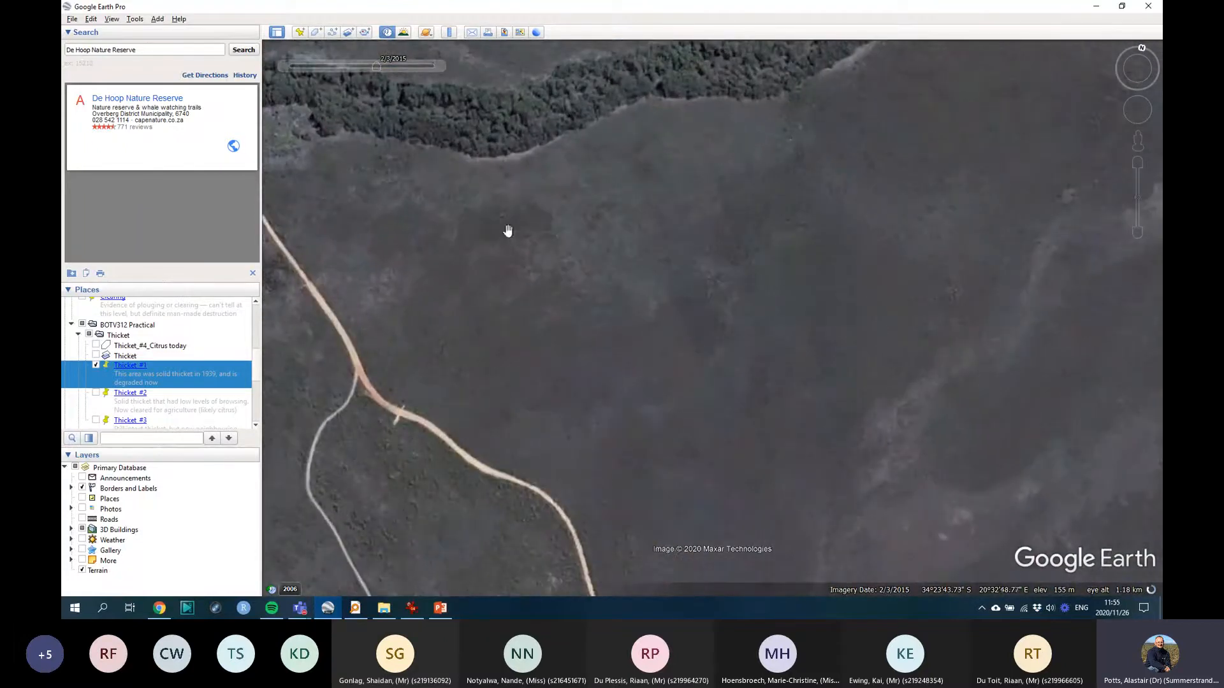
left_click_drag(508, 231, 674, 374)
left_click_drag(897, 361, 674, 364)
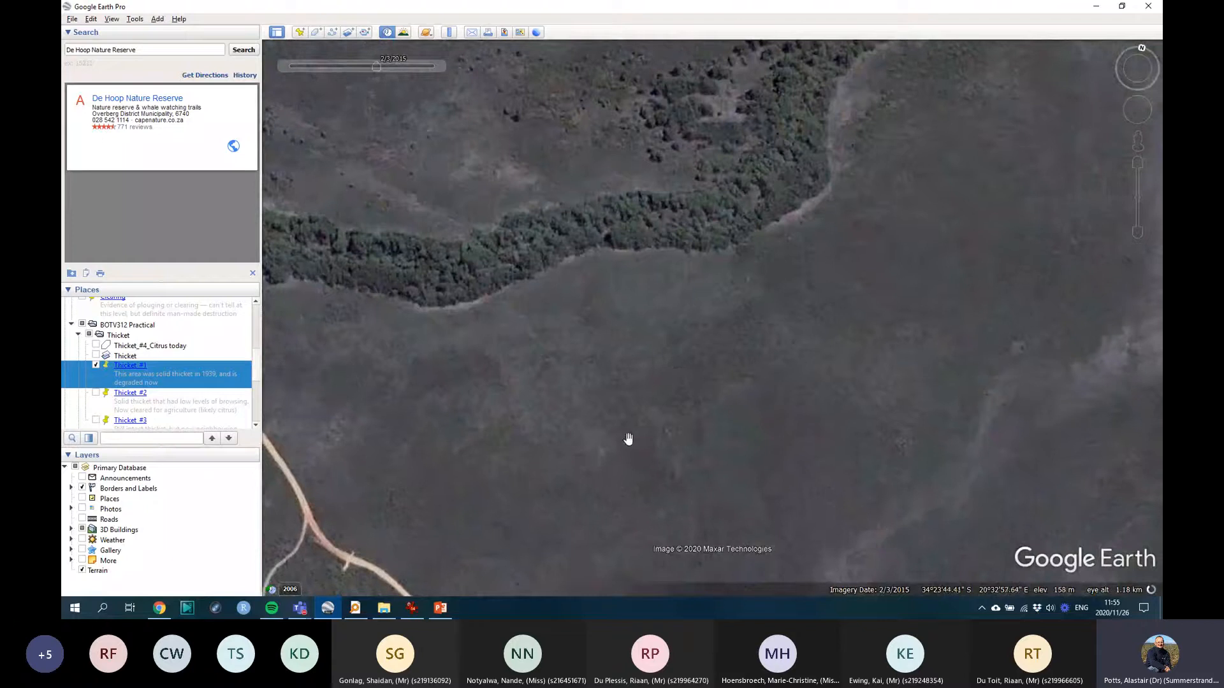
left_click_drag(582, 391, 588, 315)
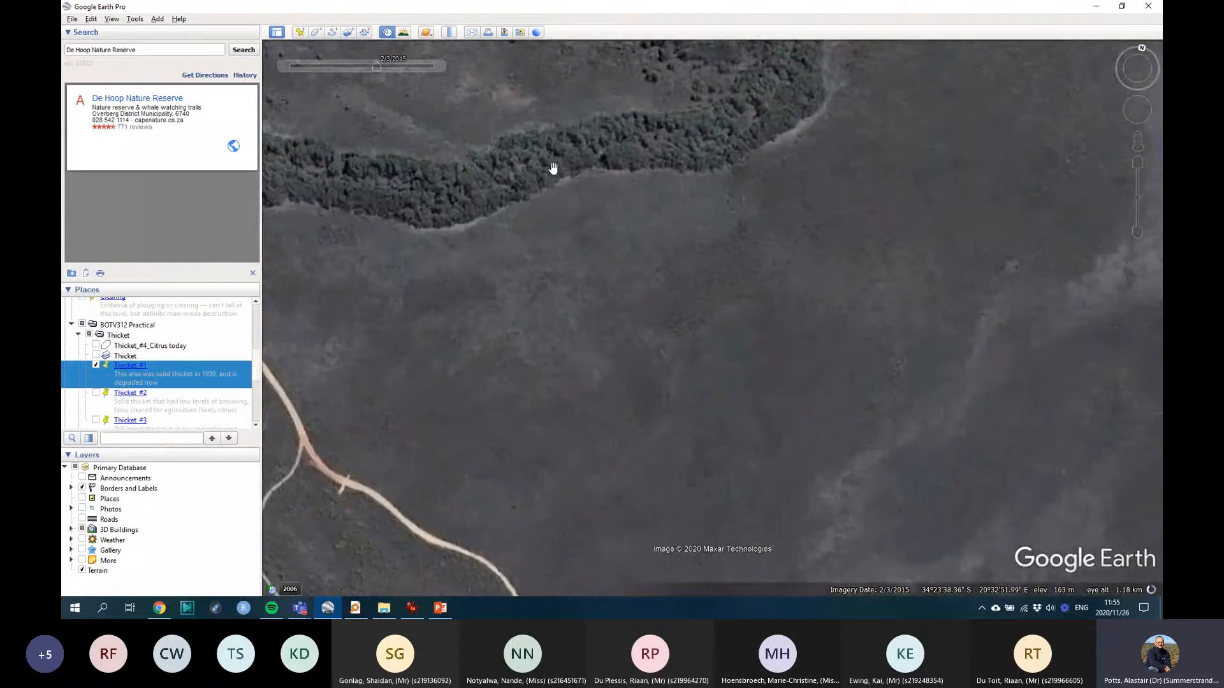
scroll(582, 243, "down", 2)
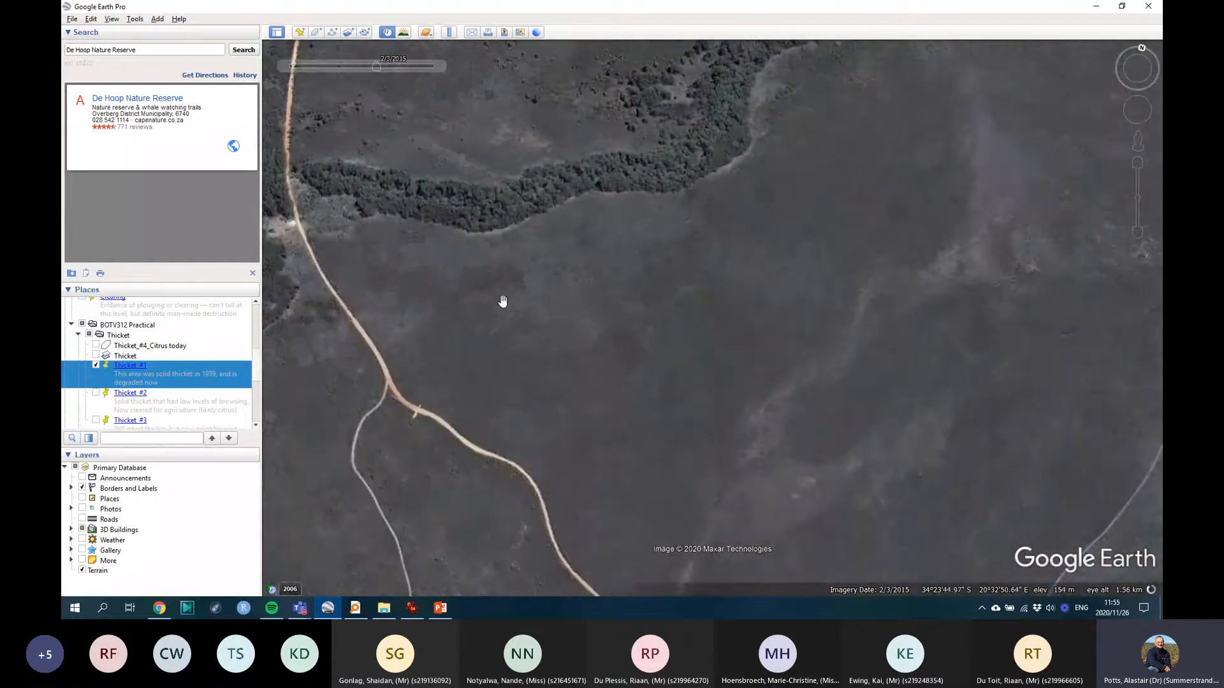
Step: Advance the historical imagery through 10/25/2016 to 7/1/2020 and examine the scattered shrubs southeast of the river bend
left_click(393, 66)
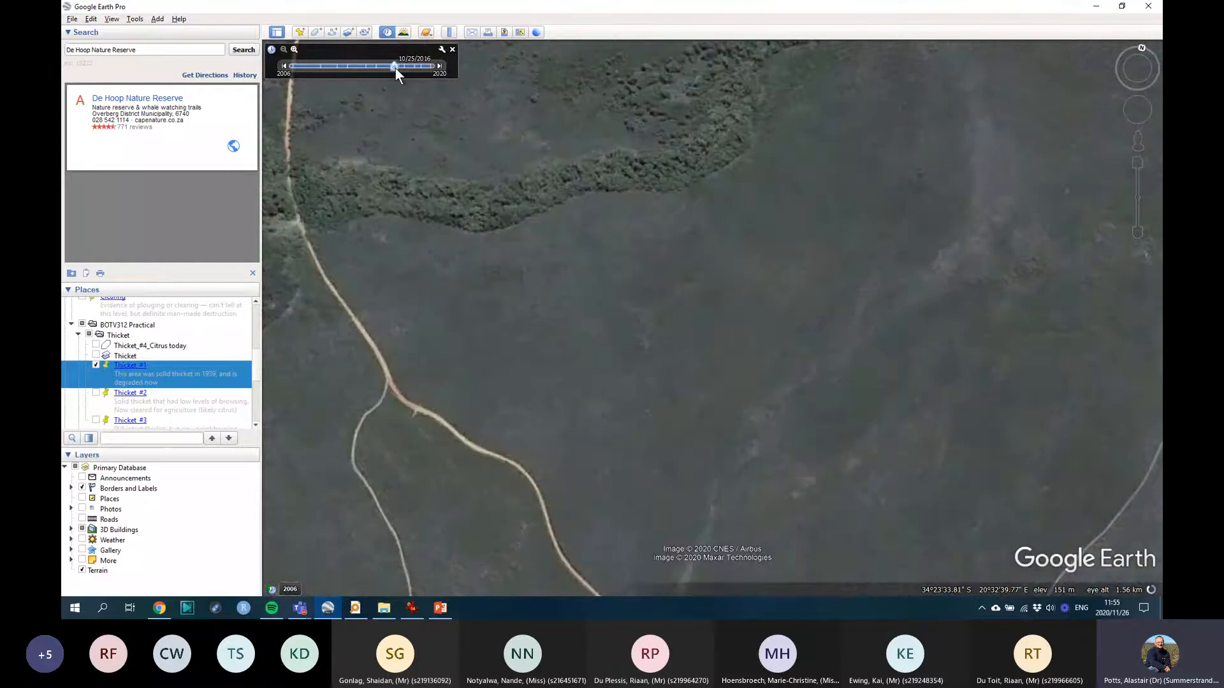
left_click_drag(396, 66, 414, 66)
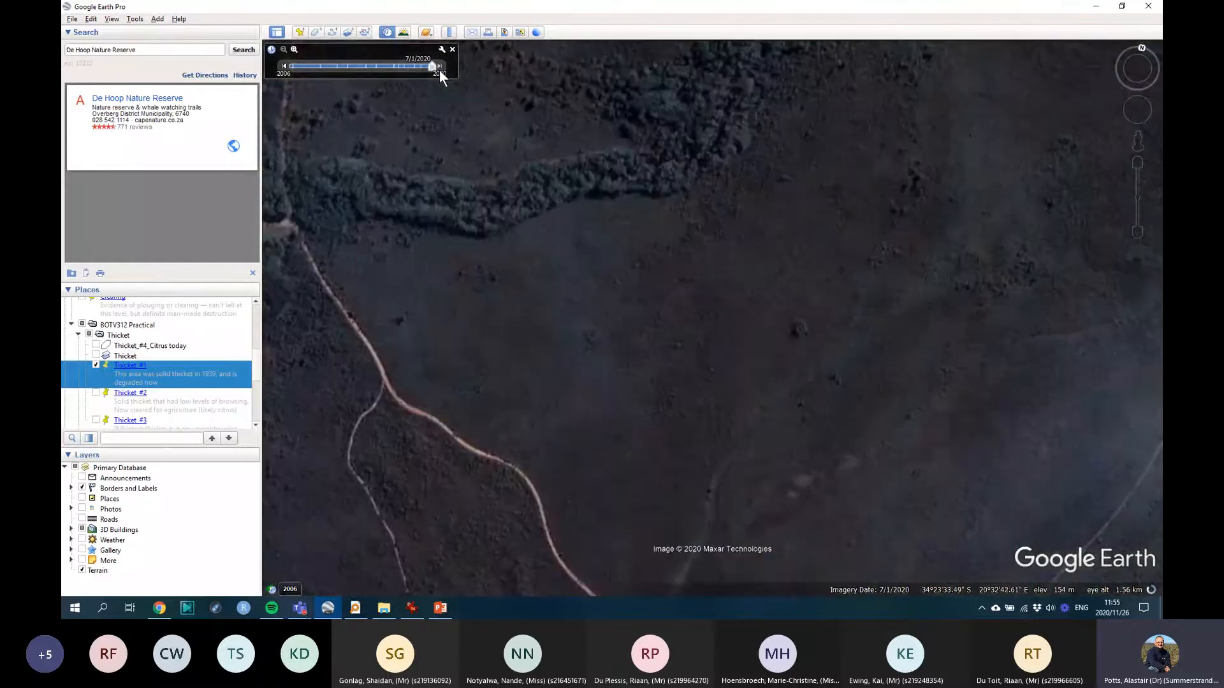
scroll(721, 343, "up", 2)
scroll(721, 343, "up", 2)
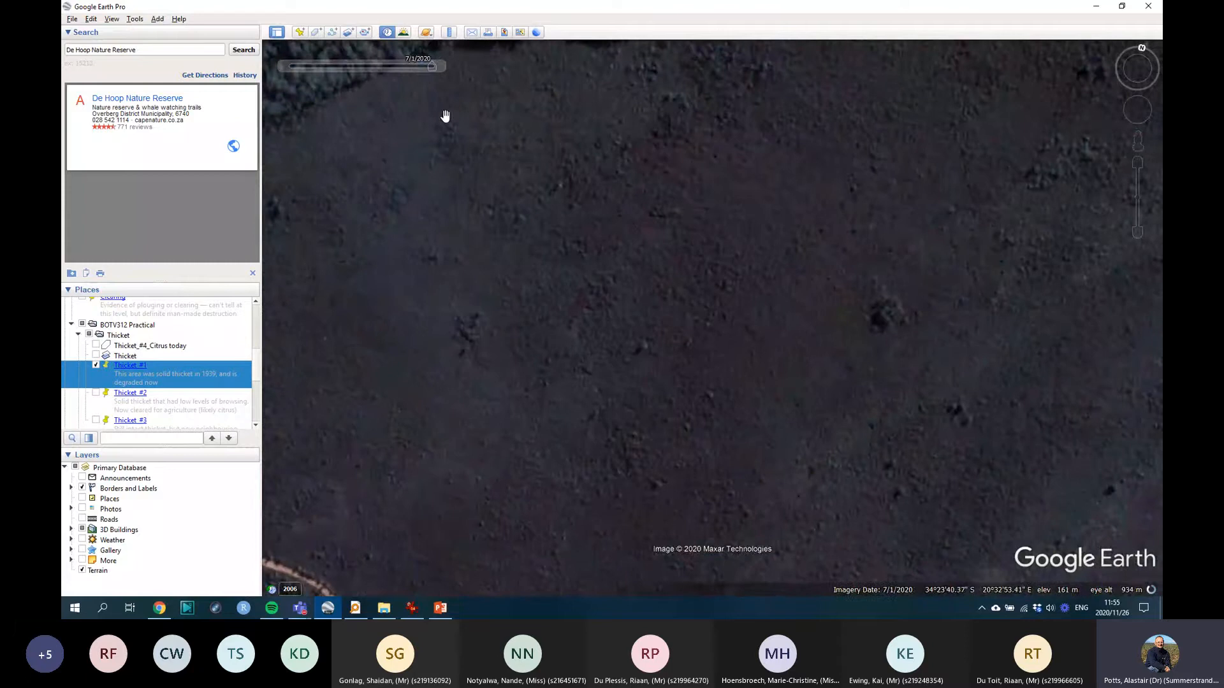
scroll(695, 389, "down", 2)
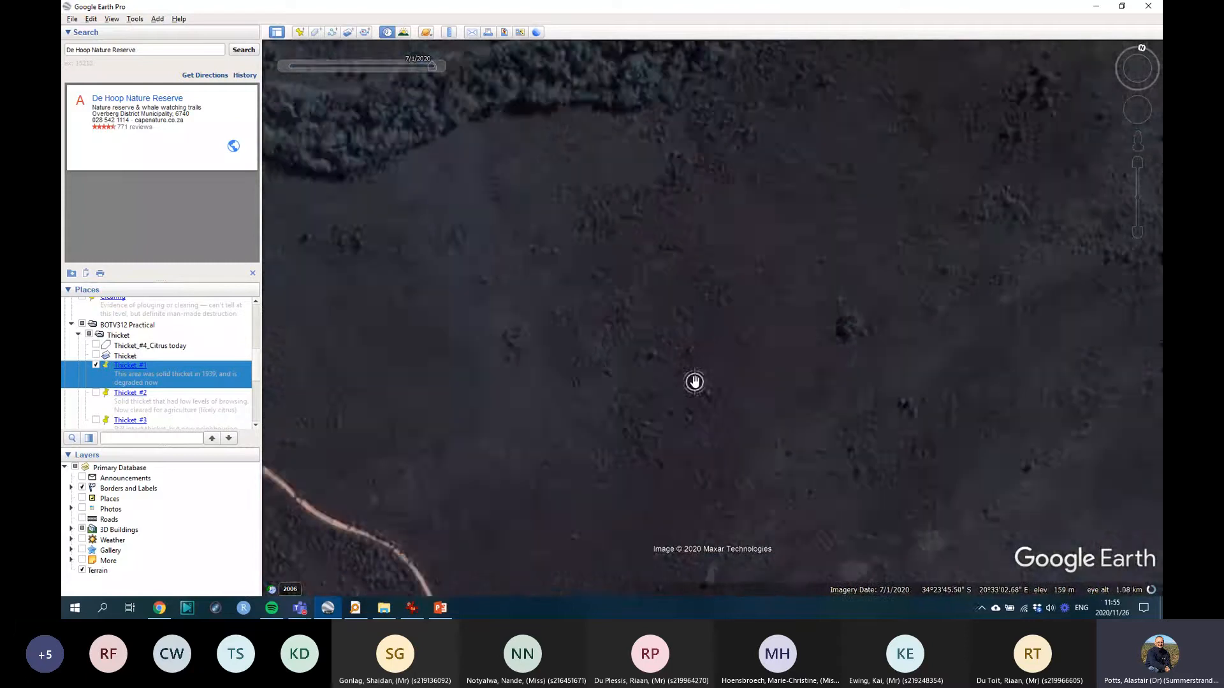
Step: Step the historical imagery back through 4/1/2012 and 4/10/2011 to 11/22/2006, comparing the land around the river and road
mouse_move(427, 64)
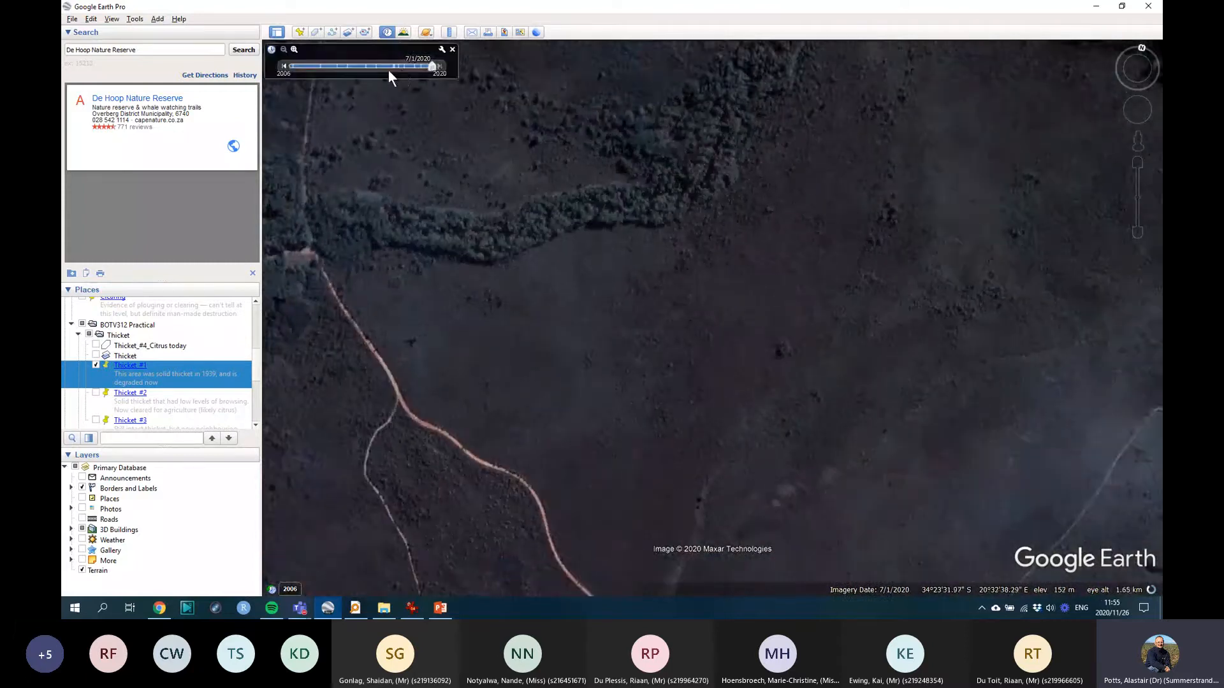
mouse_move(376, 70)
left_mouse_down()
mouse_move(344, 66)
mouse_move(361, 68)
left_mouse_up()
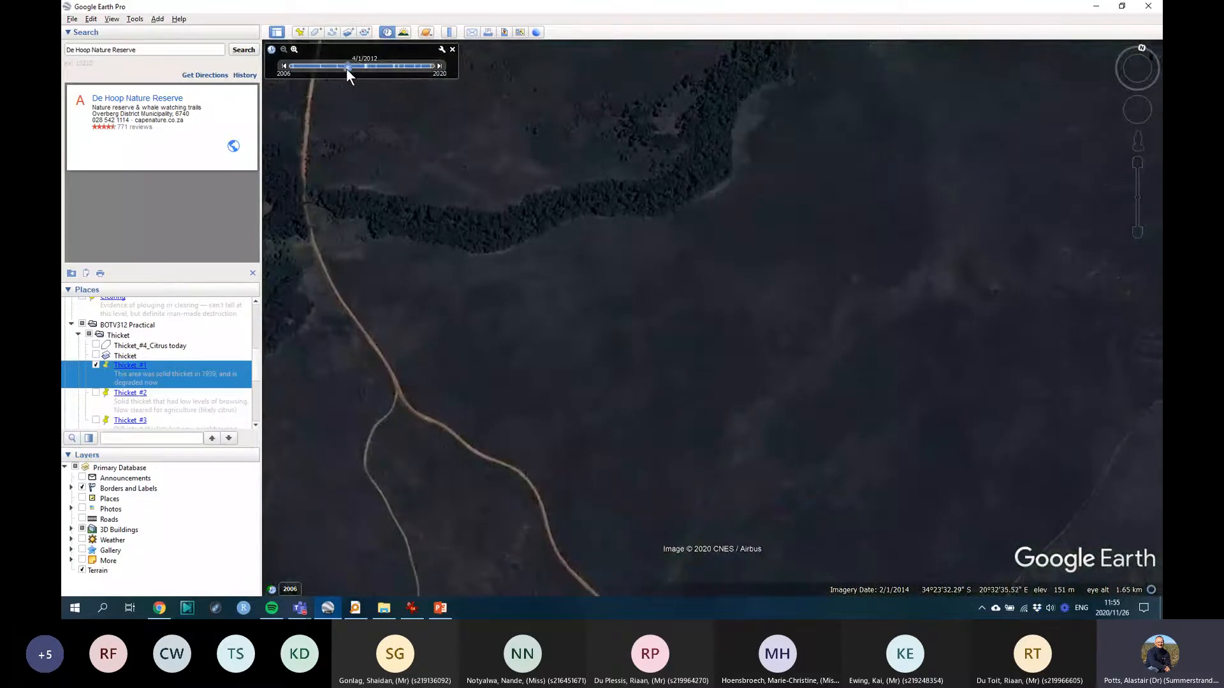
left_click_drag(346, 68, 336, 70)
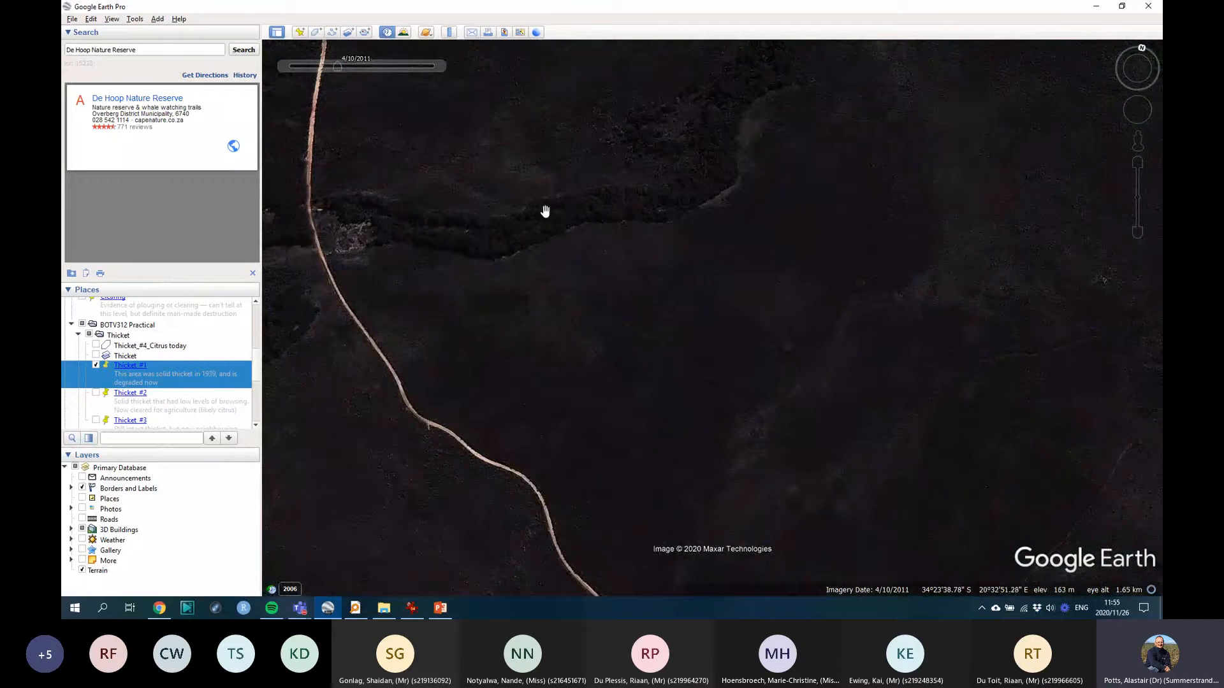
mouse_move(340, 65)
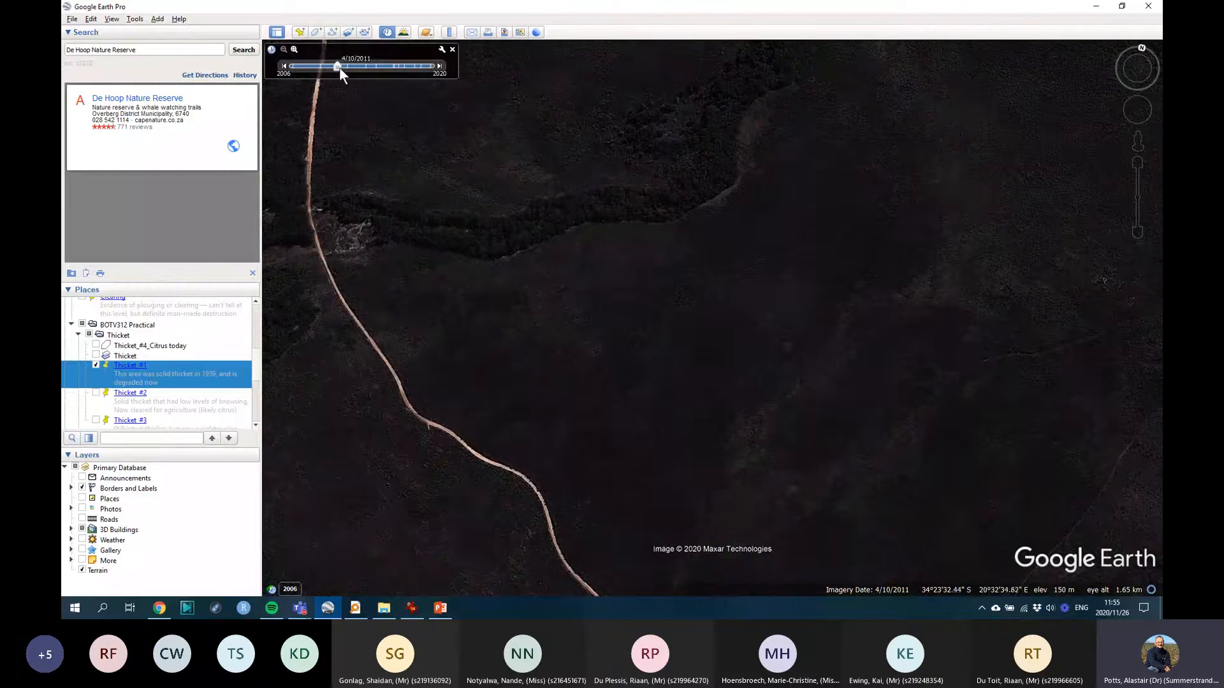
left_click_drag(337, 66, 293, 67)
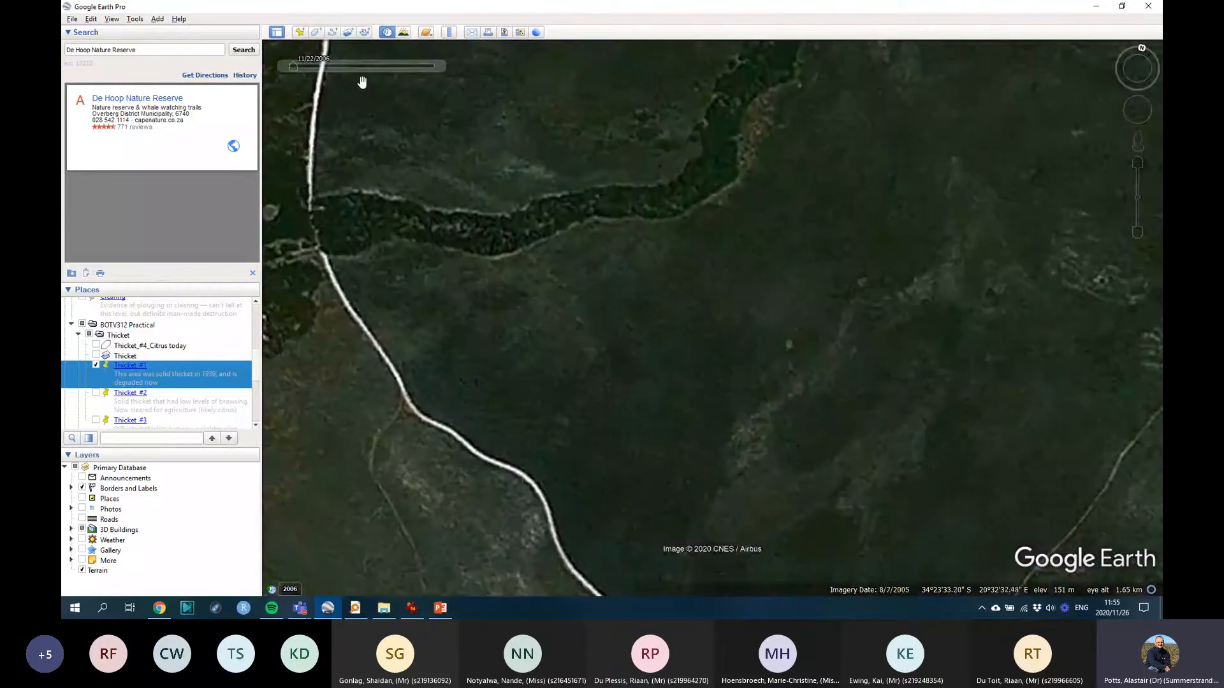
Step: Set the historical imagery to 8/9/2009 and examine the vegetation around the river bend and beside the dirt road
mouse_move(300, 75)
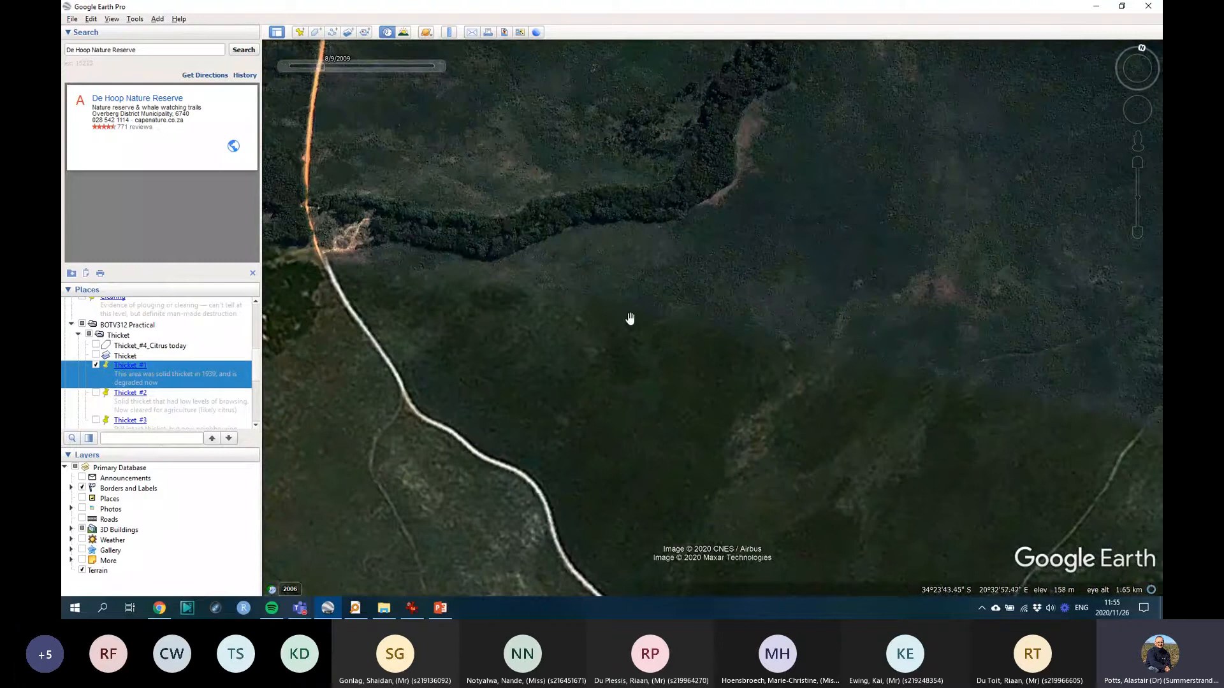
scroll(716, 311, "up", 2)
left_click_drag(716, 312, 702, 380)
scroll(684, 413, "up", 2)
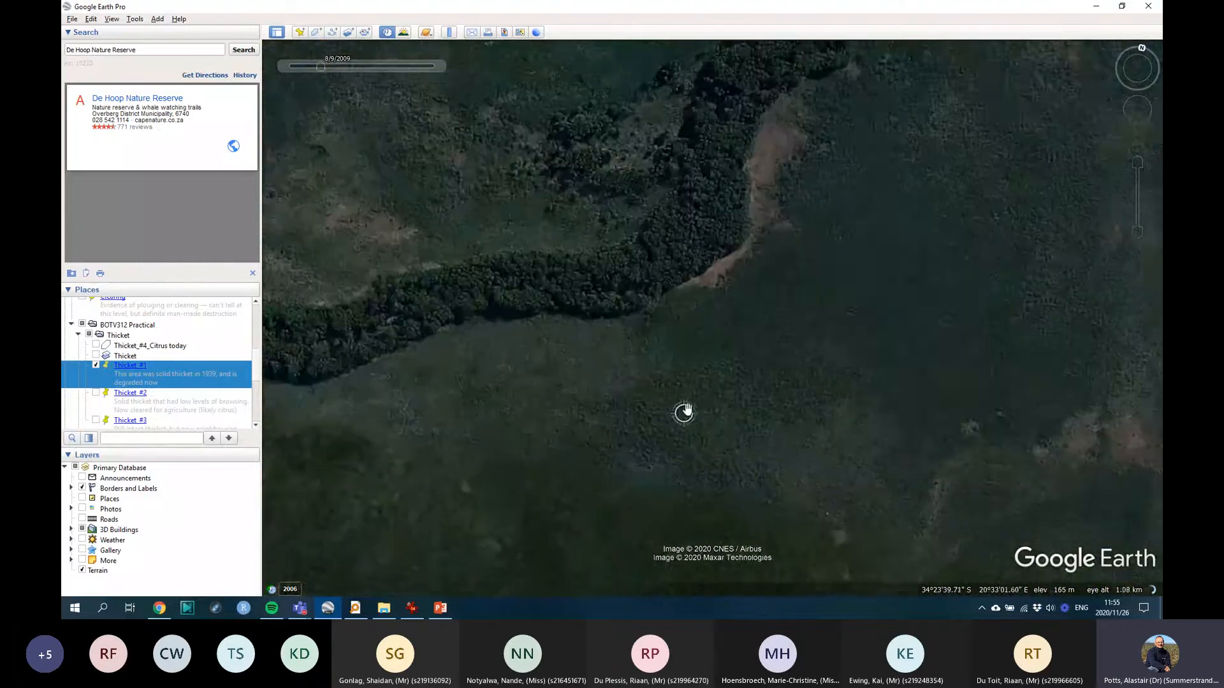
left_click_drag(893, 243, 733, 337)
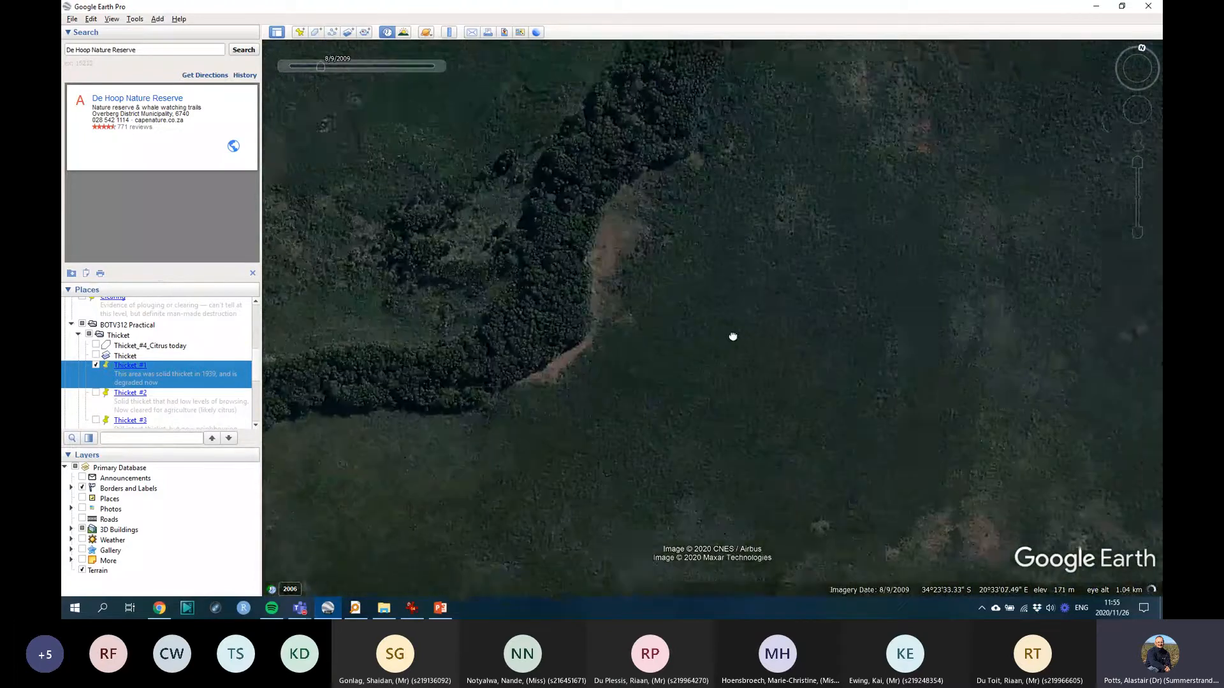
left_click_drag(584, 493, 652, 355)
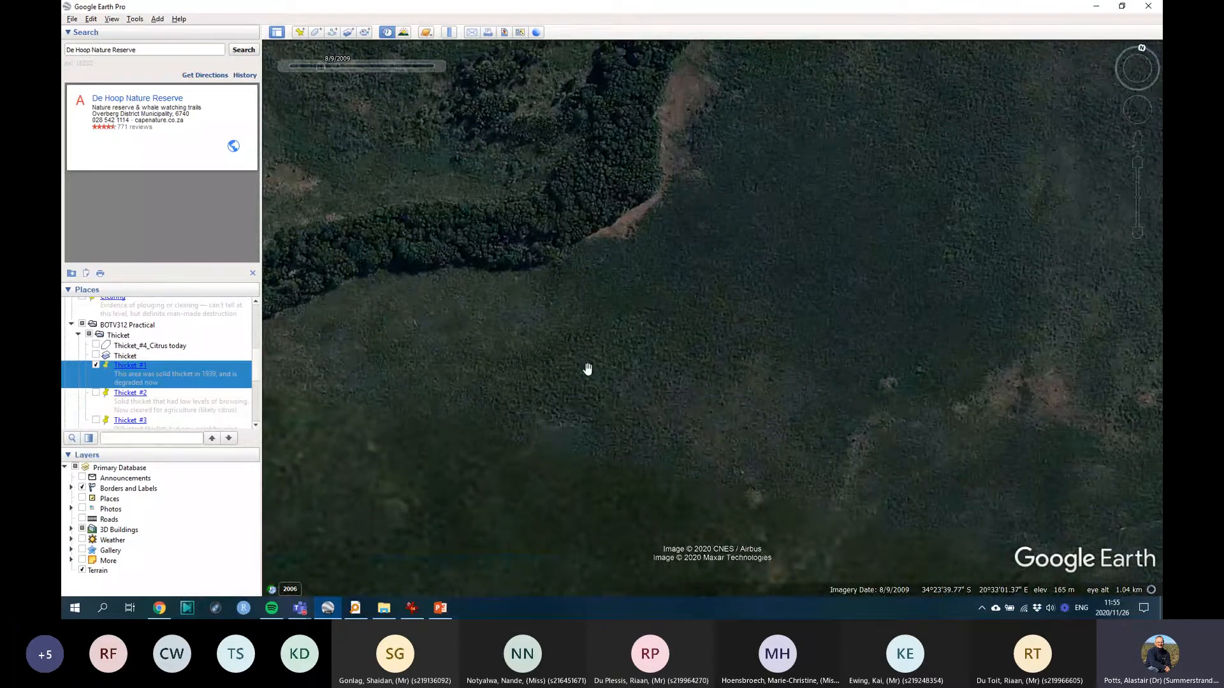
scroll(603, 294, "down", 5)
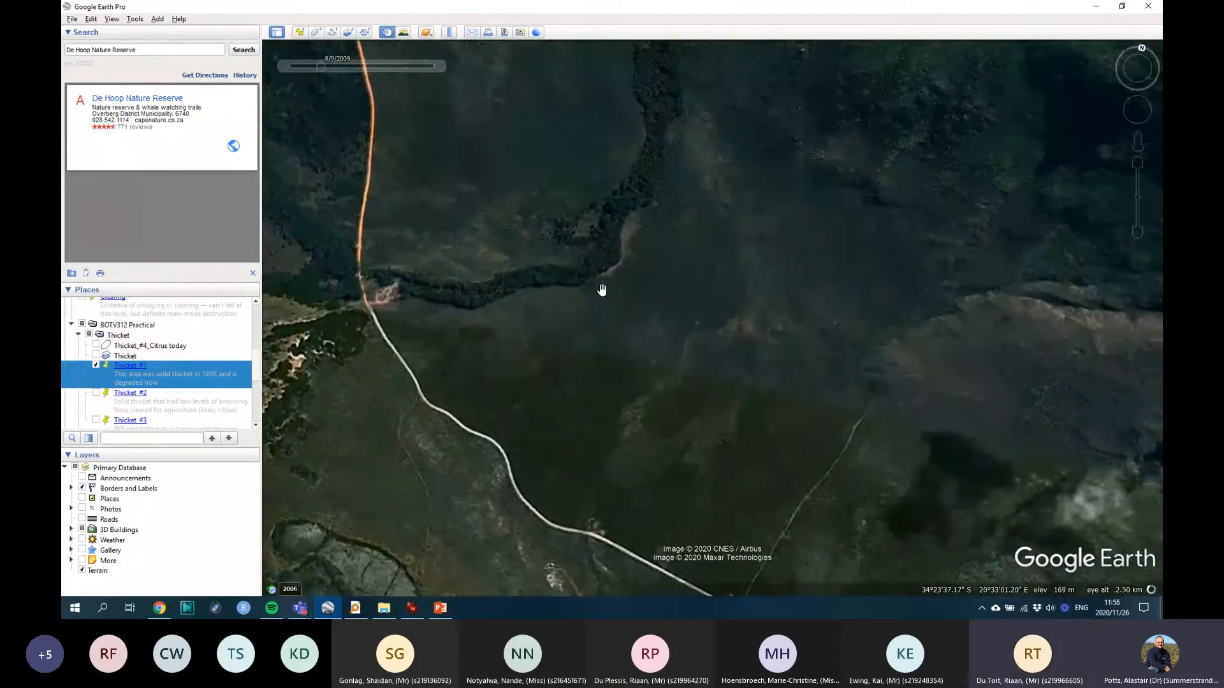
scroll(602, 290, "up", 2)
left_click_drag(582, 268, 659, 287)
left_click_drag(472, 199, 603, 266)
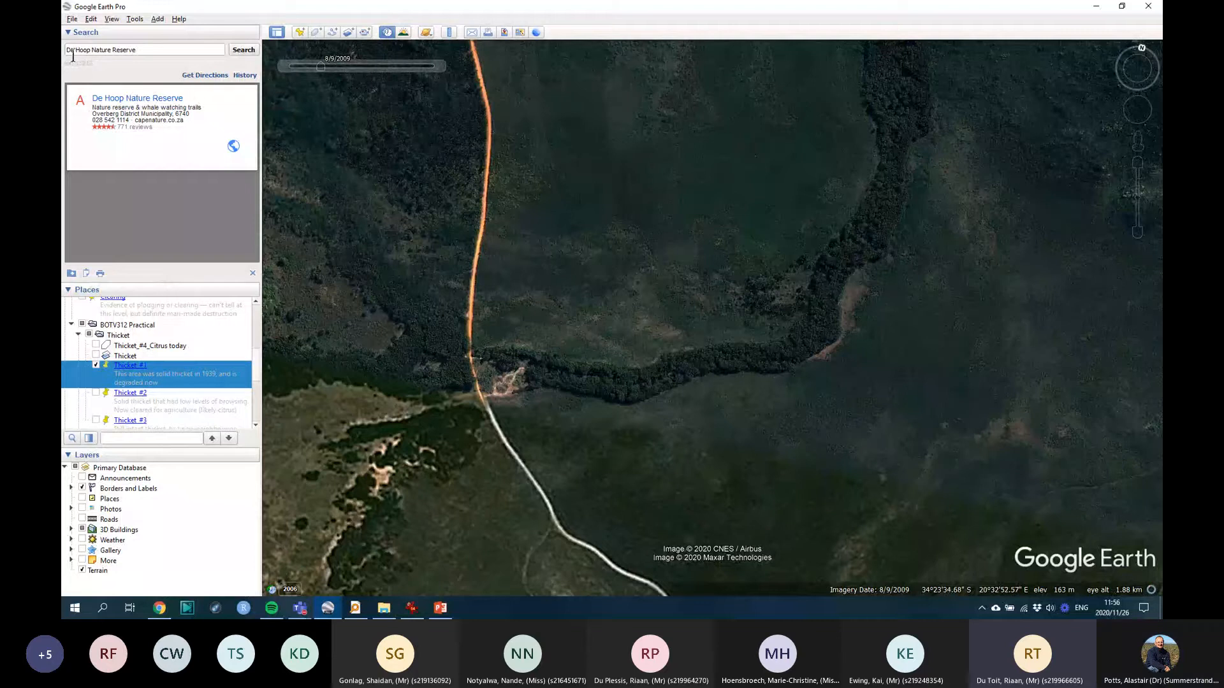
Step: Clear the De Hoop Nature Reserve search text and its result listing
left_click_drag(175, 50, 62, 62)
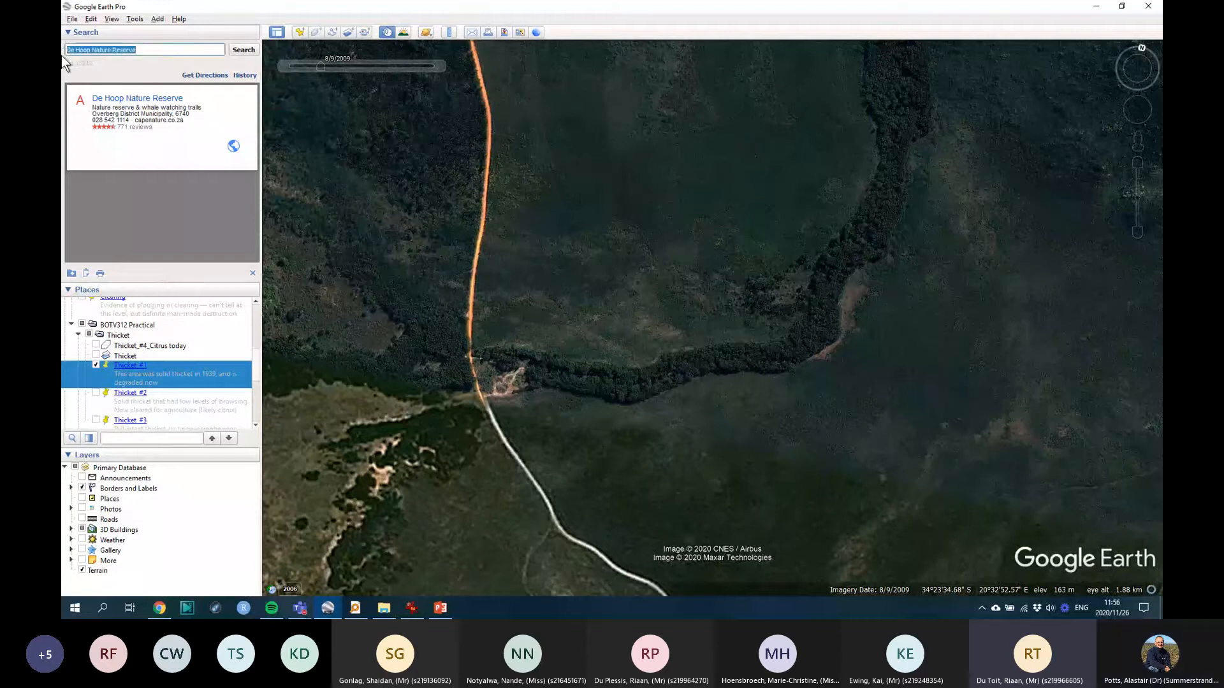
key("BackSpace")
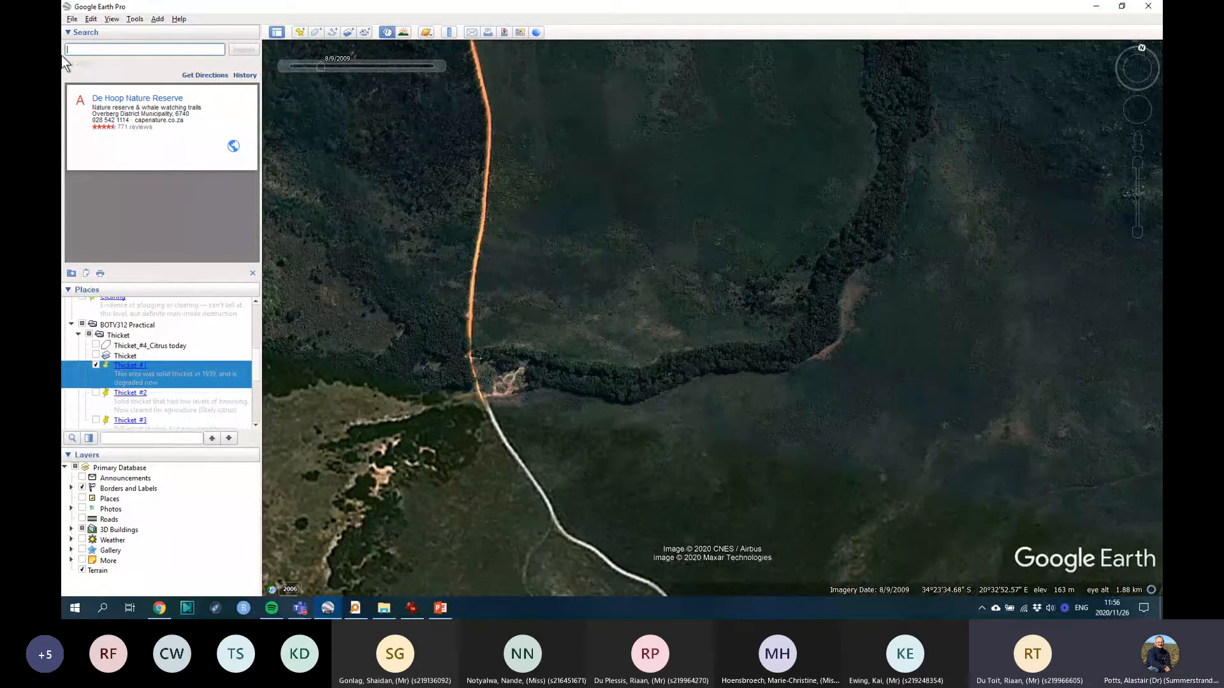
left_click(254, 272)
Step: Follow the coast east from De Hoop to the stretch between Still Bay and Mossel Bay, and turn off historical imagery
scroll(739, 348, "down", 5)
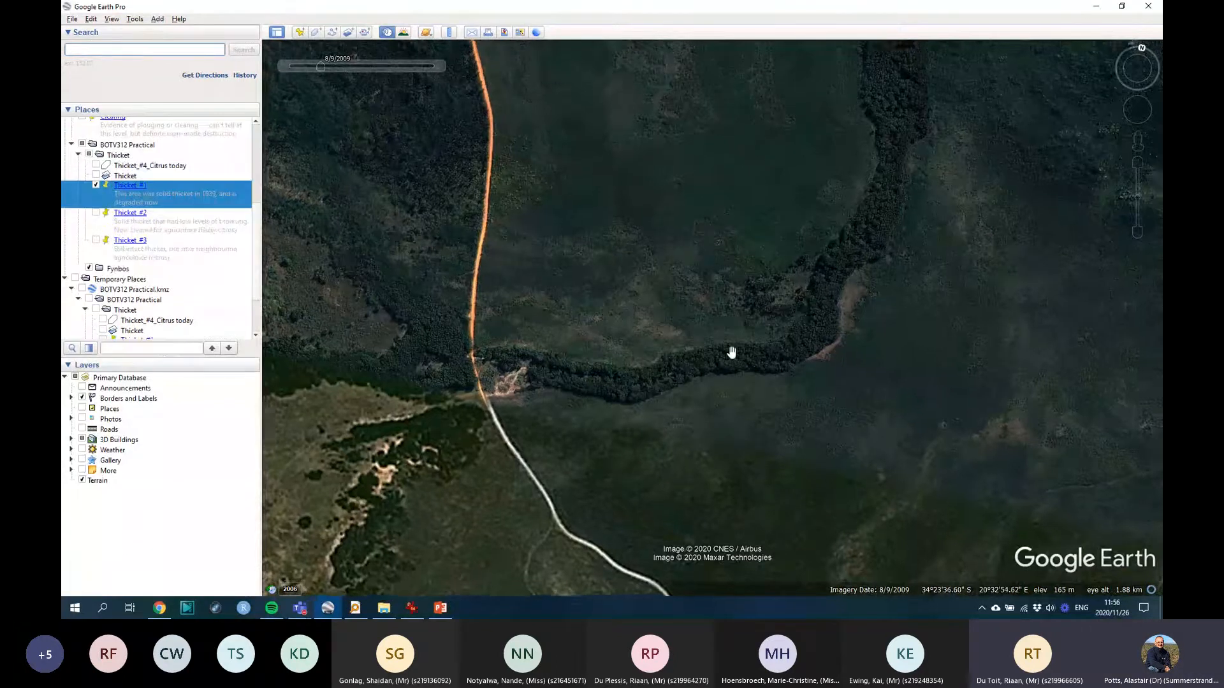
scroll(742, 344, "down", 5)
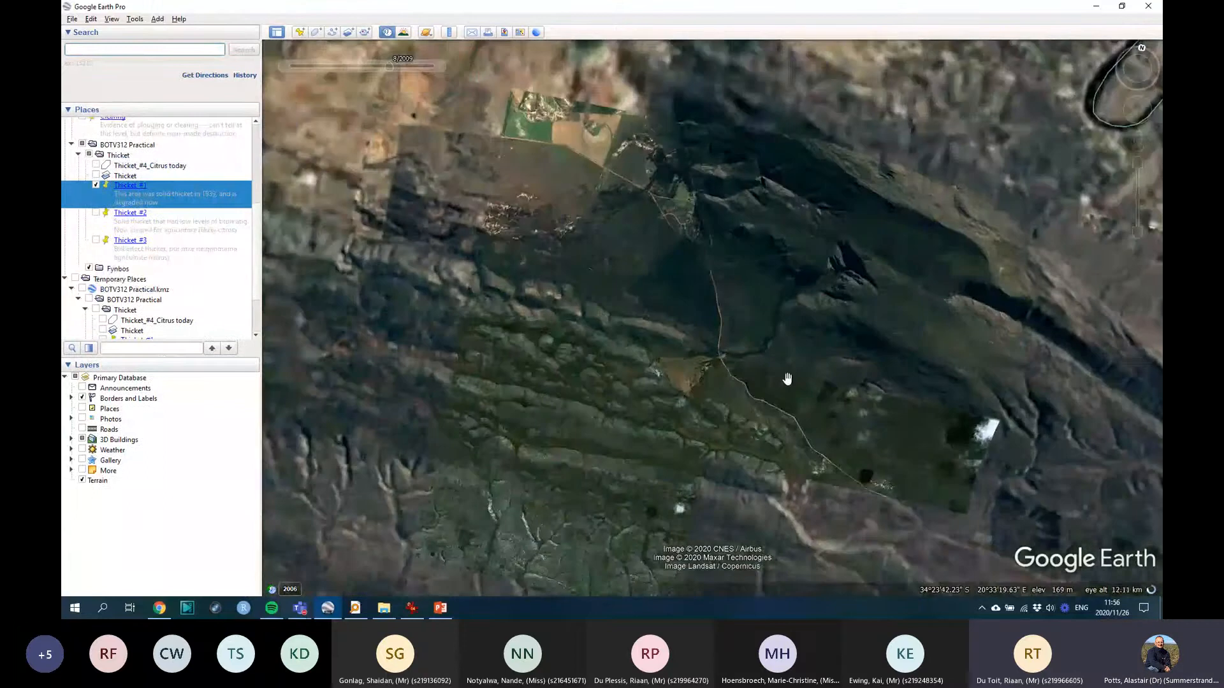
scroll(682, 328, "down", 5)
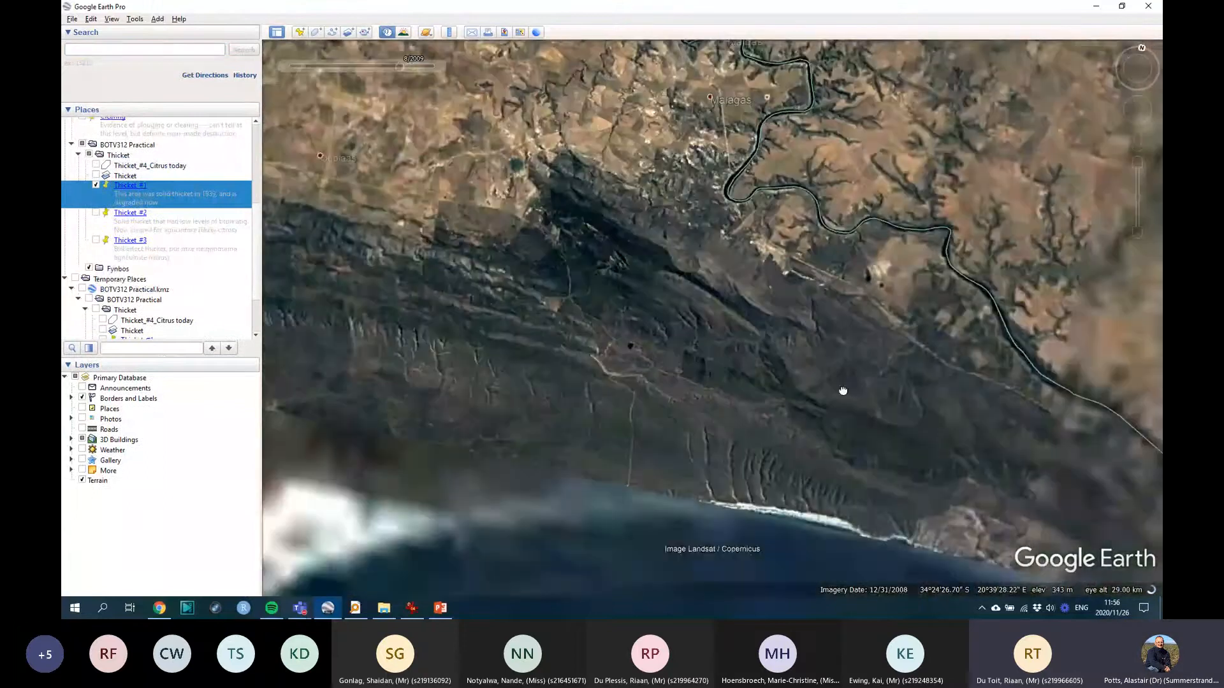
left_click_drag(842, 390, 644, 281)
scroll(912, 327, "down", 3)
left_click_drag(912, 328, 680, 306)
left_click_drag(1046, 383, 701, 326)
scroll(861, 342, "down", 2)
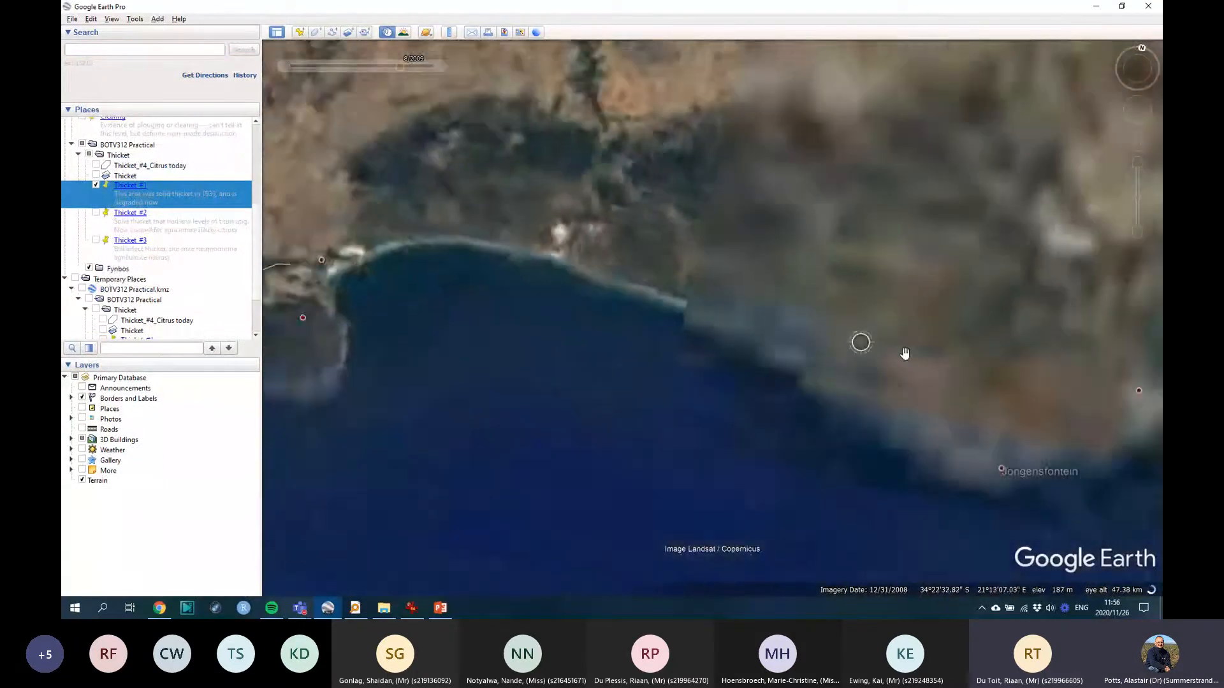
scroll(890, 355, "down", 2)
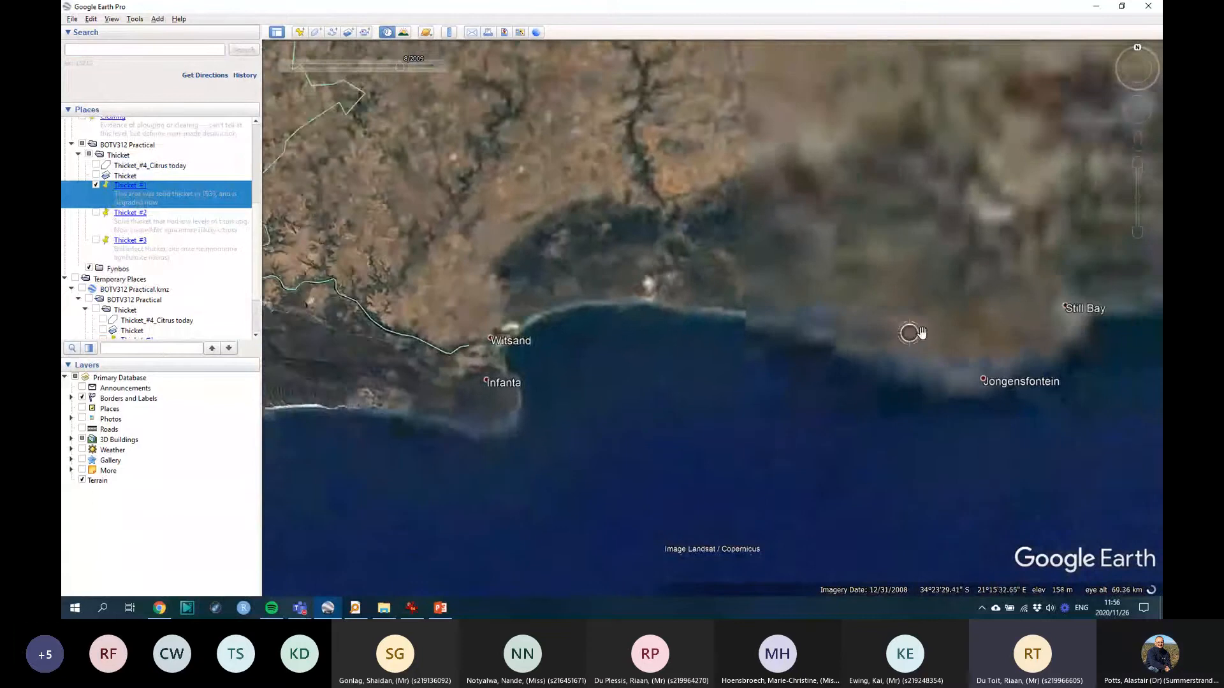
left_click_drag(918, 334, 545, 321)
scroll(545, 321, "down", 3)
mouse_move(455, 60)
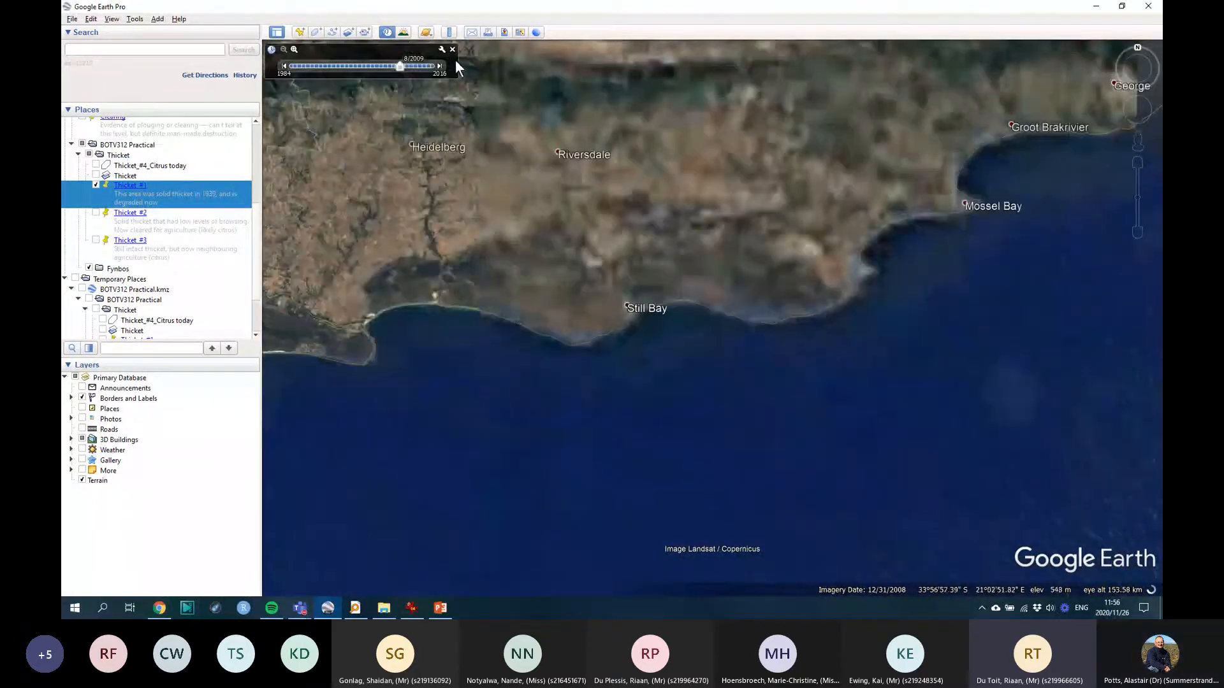
left_click(452, 49)
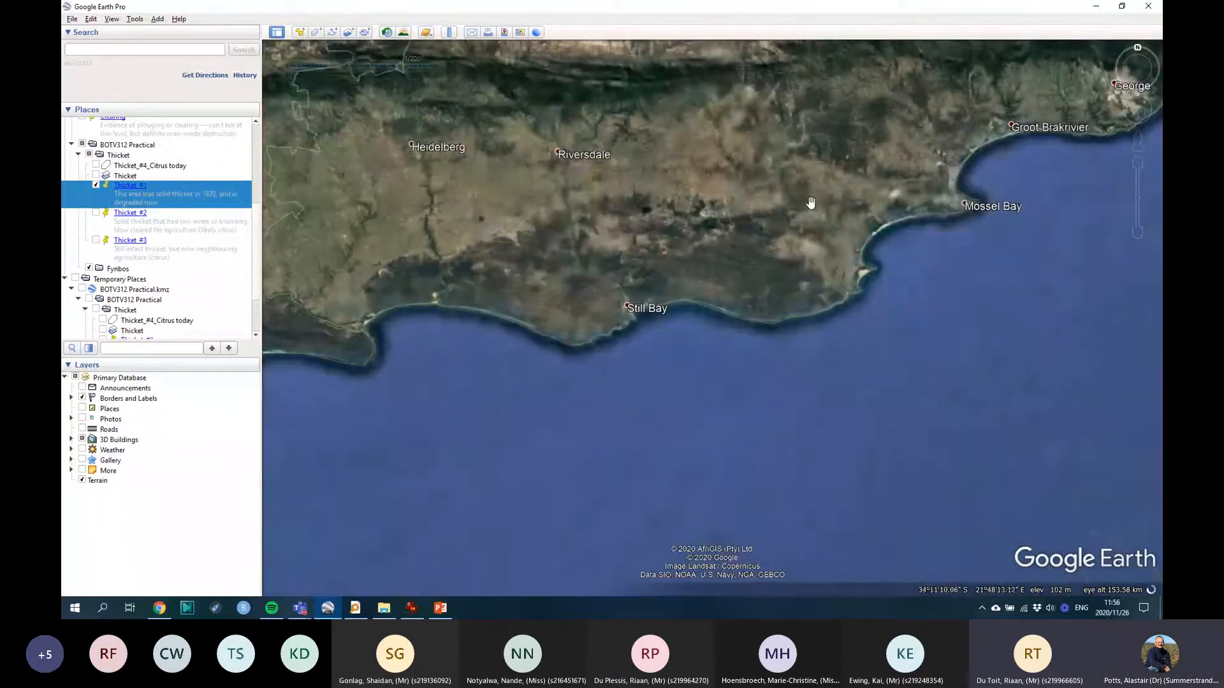
Step: Follow the coast east from Mossel Bay past George and Knysna to Port Elizabeth and bring its suburbs into view
left_click_drag(812, 171, 712, 200)
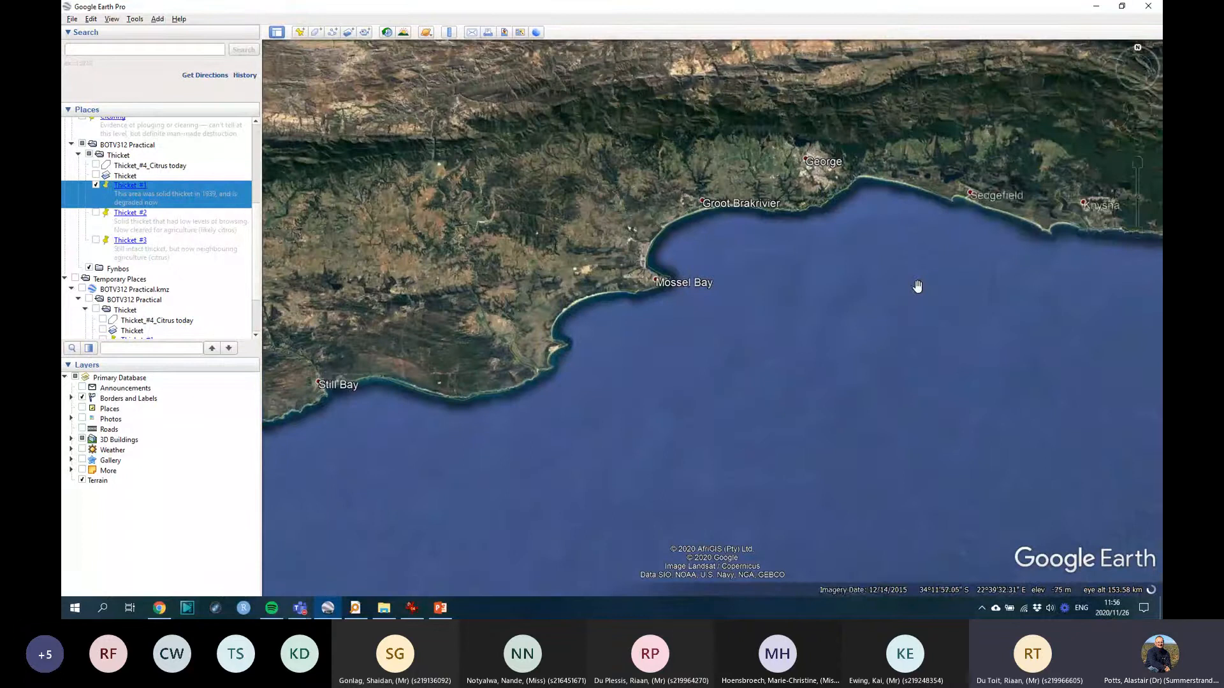
scroll(900, 319, "up", 2)
left_click_drag(918, 286, 792, 238)
scroll(791, 238, "up", 3)
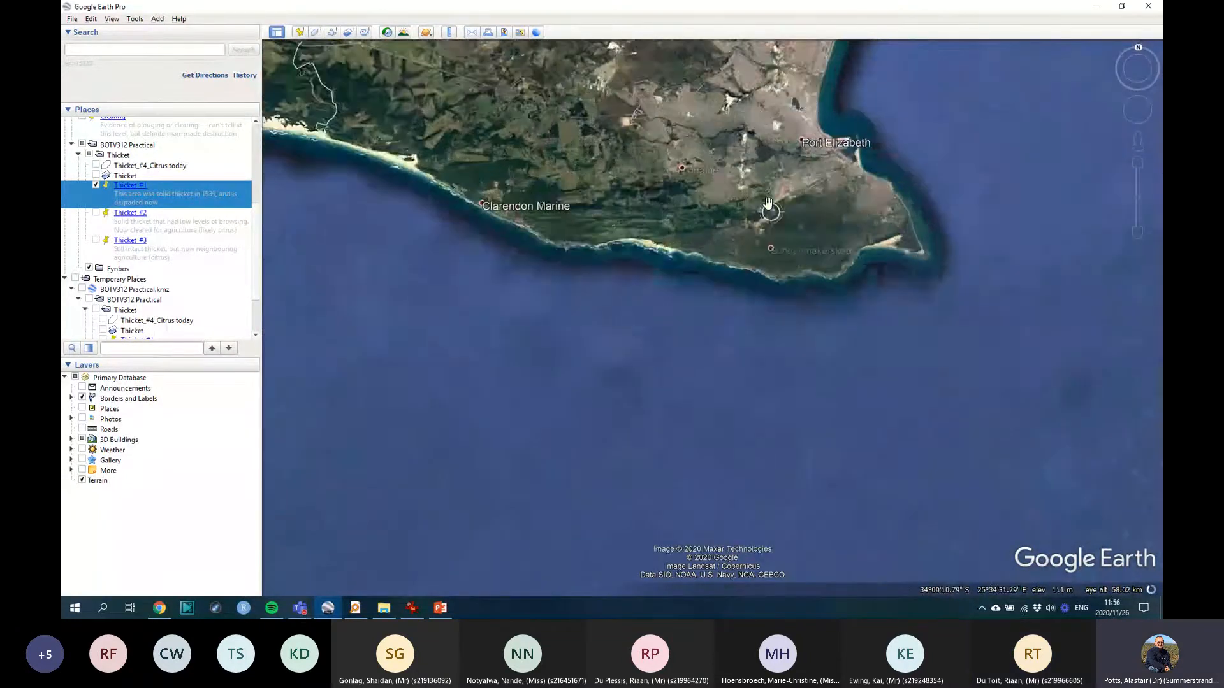
scroll(819, 196, "up", 3)
left_click_drag(801, 145, 746, 262)
scroll(746, 262, "up", 3)
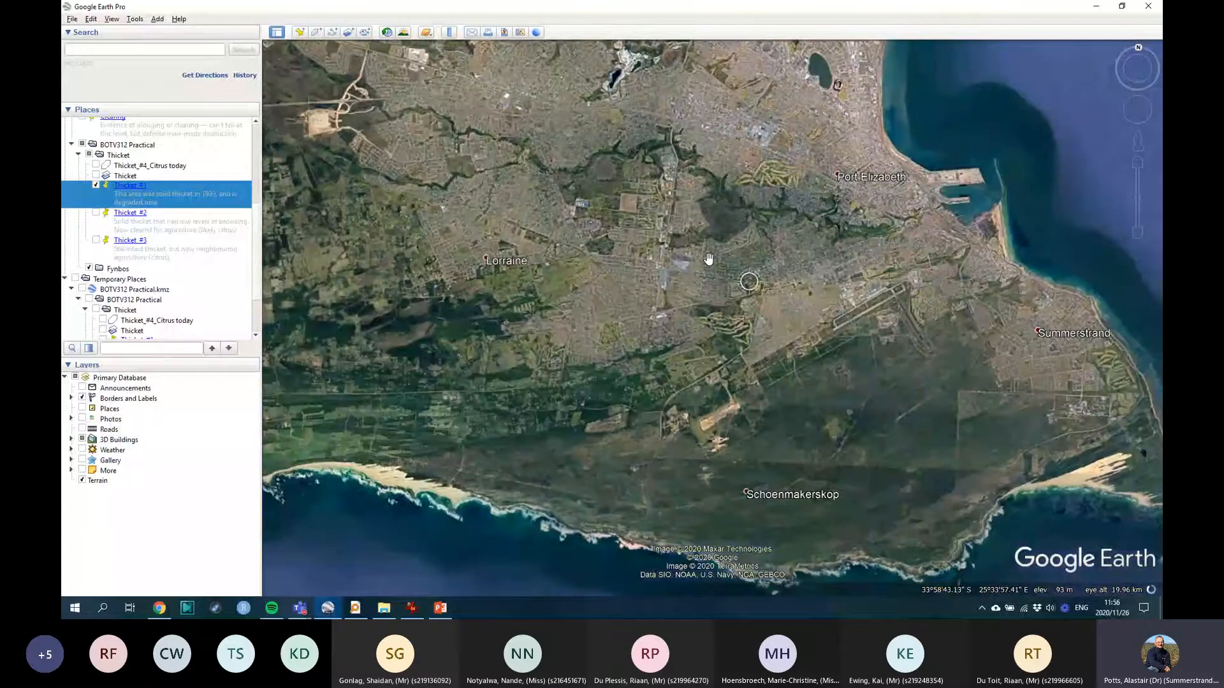
Step: Survey the open land among Port Elizabeth's suburbs and examine the cleared field beside the green-roofed complex north of Overbaakens
scroll(712, 226, "up", 3)
scroll(728, 227, "up", 3)
left_click_drag(737, 140, 750, 282)
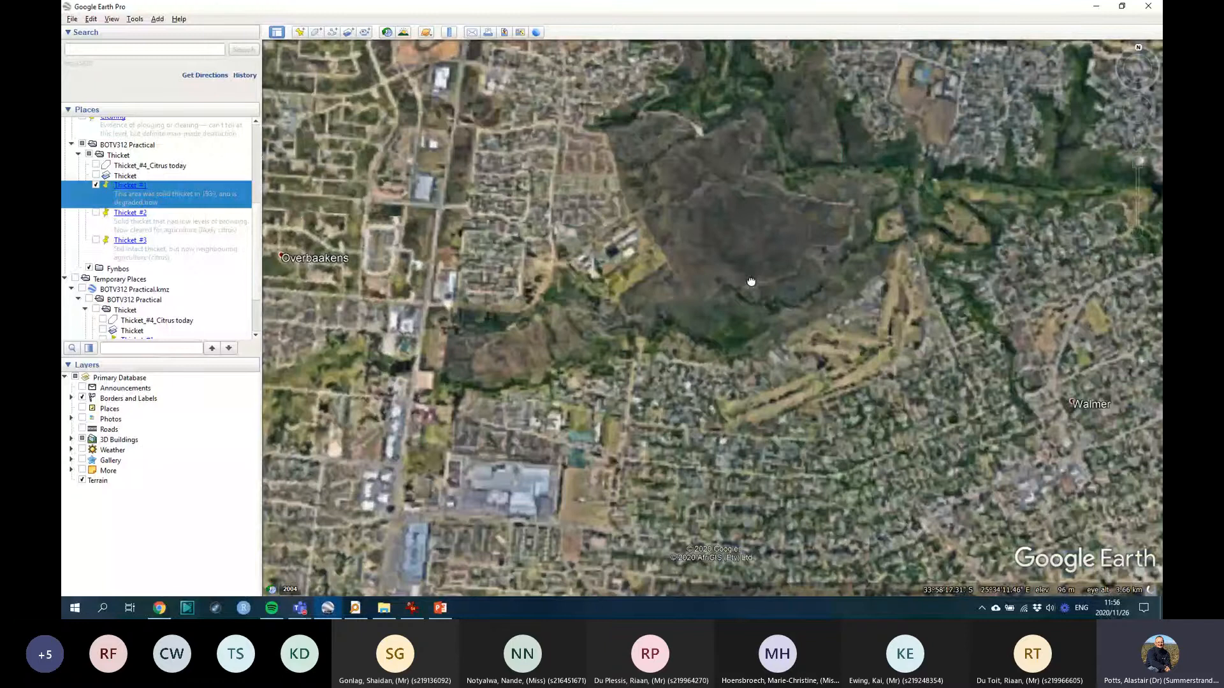
scroll(751, 282, "down", 3)
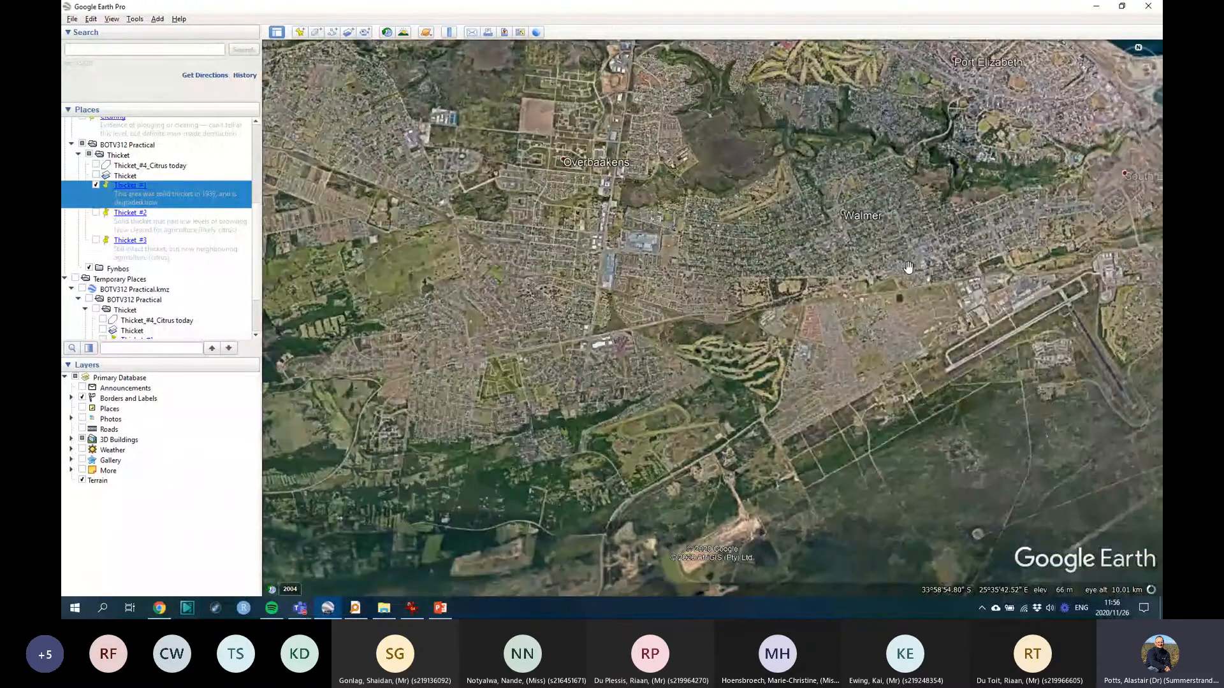
left_click_drag(663, 98, 645, 315)
scroll(573, 242, "up", 3)
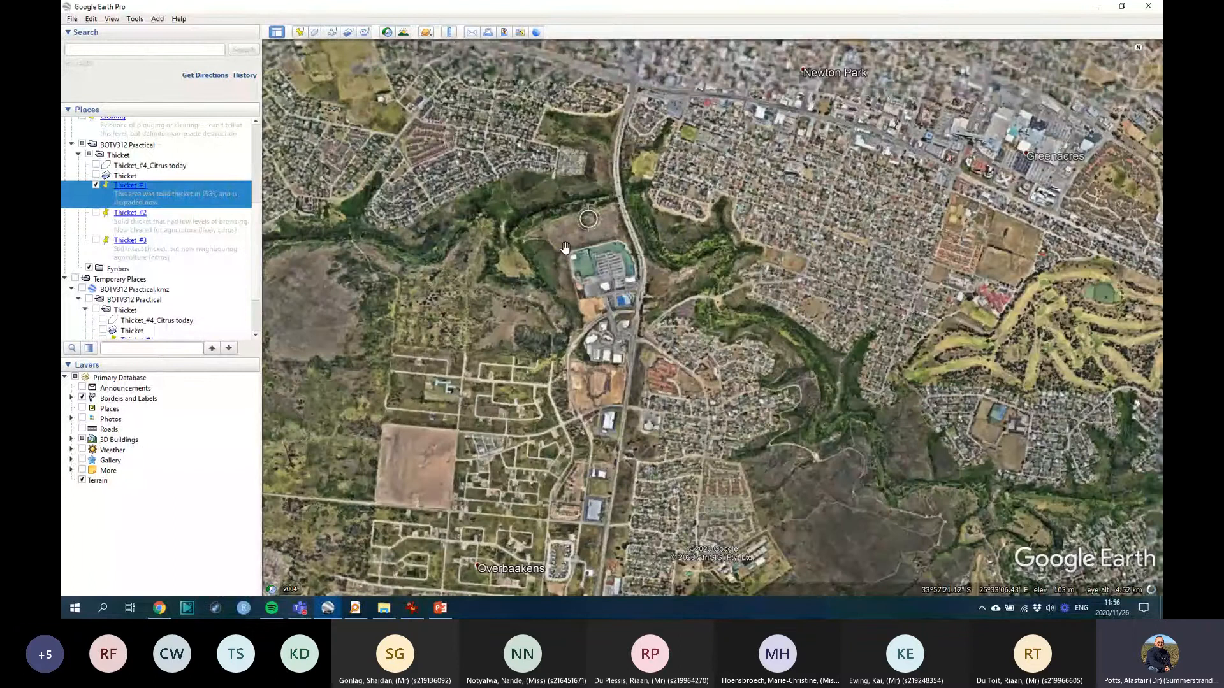
scroll(566, 247, "up", 5)
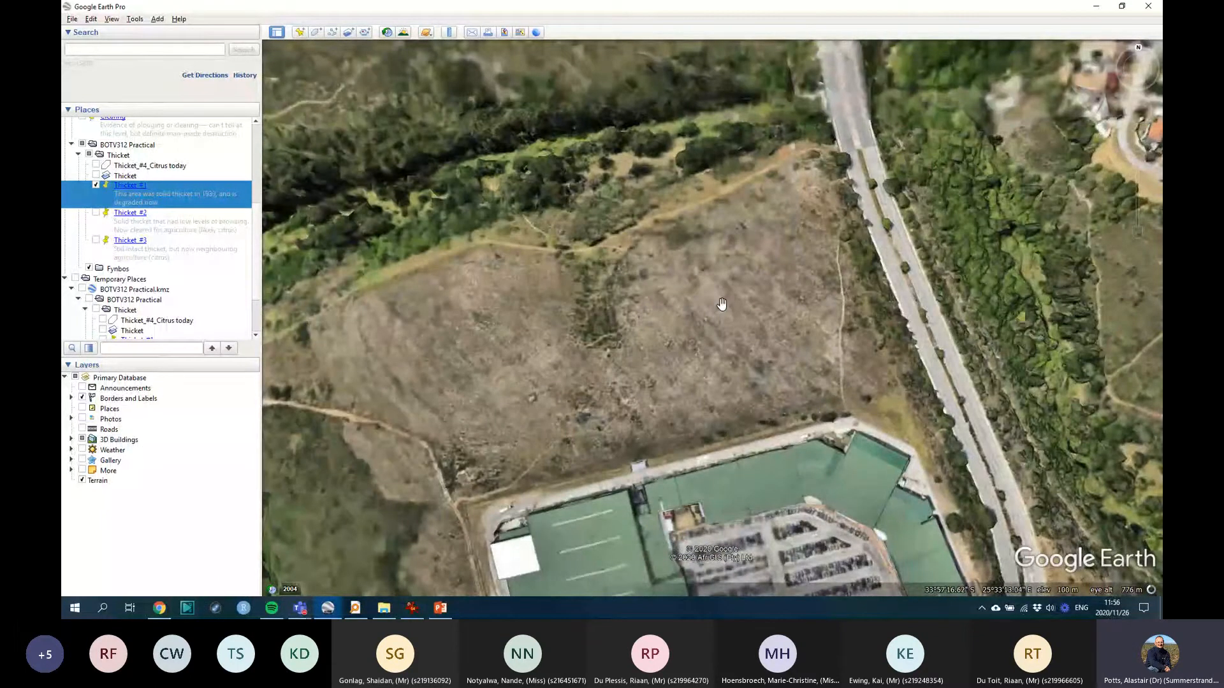
Step: Inspect the ground south and west of the green-roofed complex and turn on historical imagery for it
left_click_drag(434, 364, 578, 301)
left_click_drag(524, 503, 543, 370)
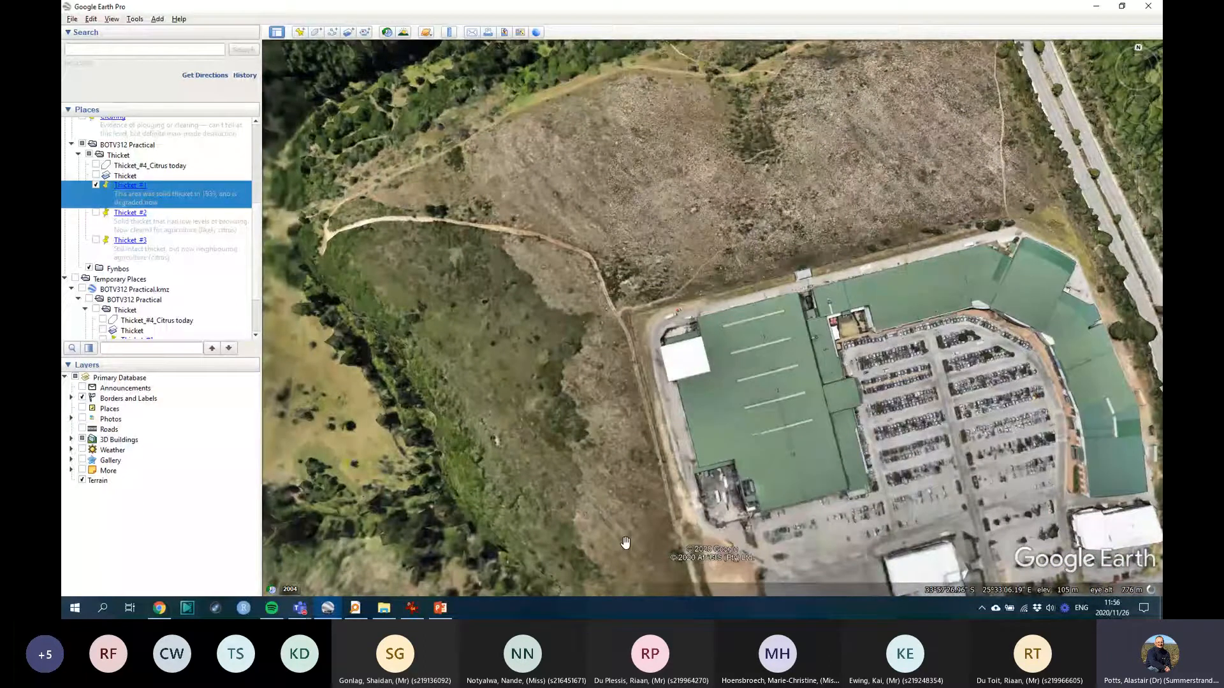
left_click_drag(625, 542, 579, 448)
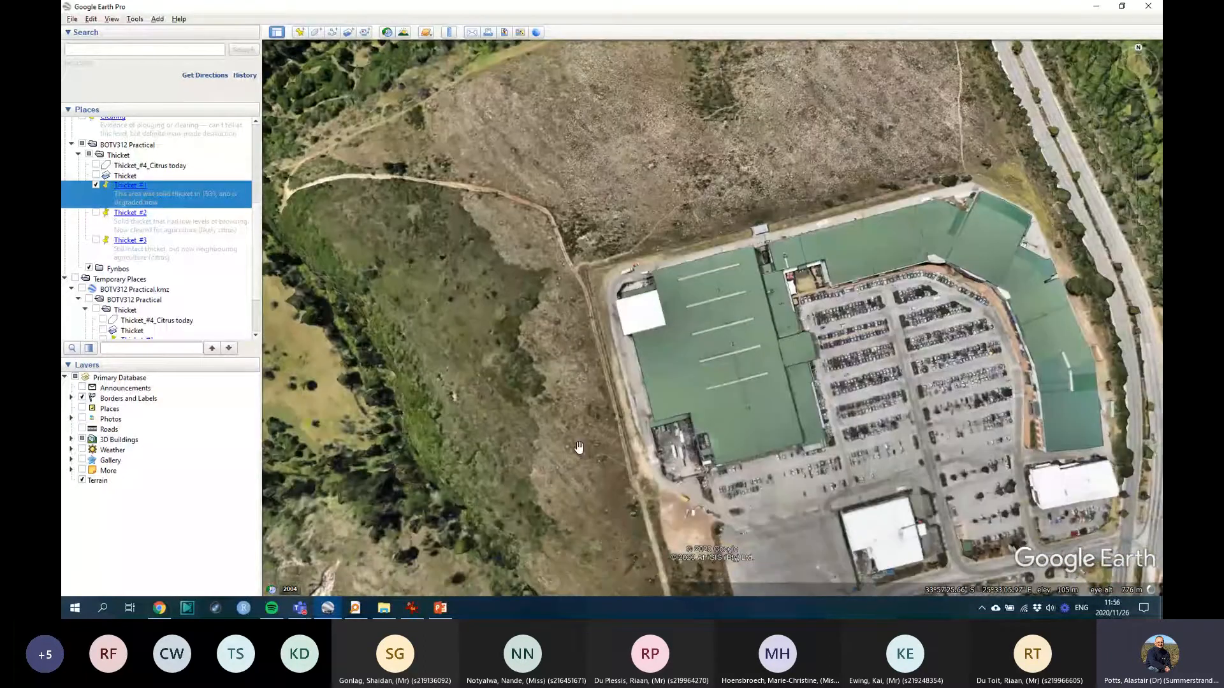
left_click(387, 32)
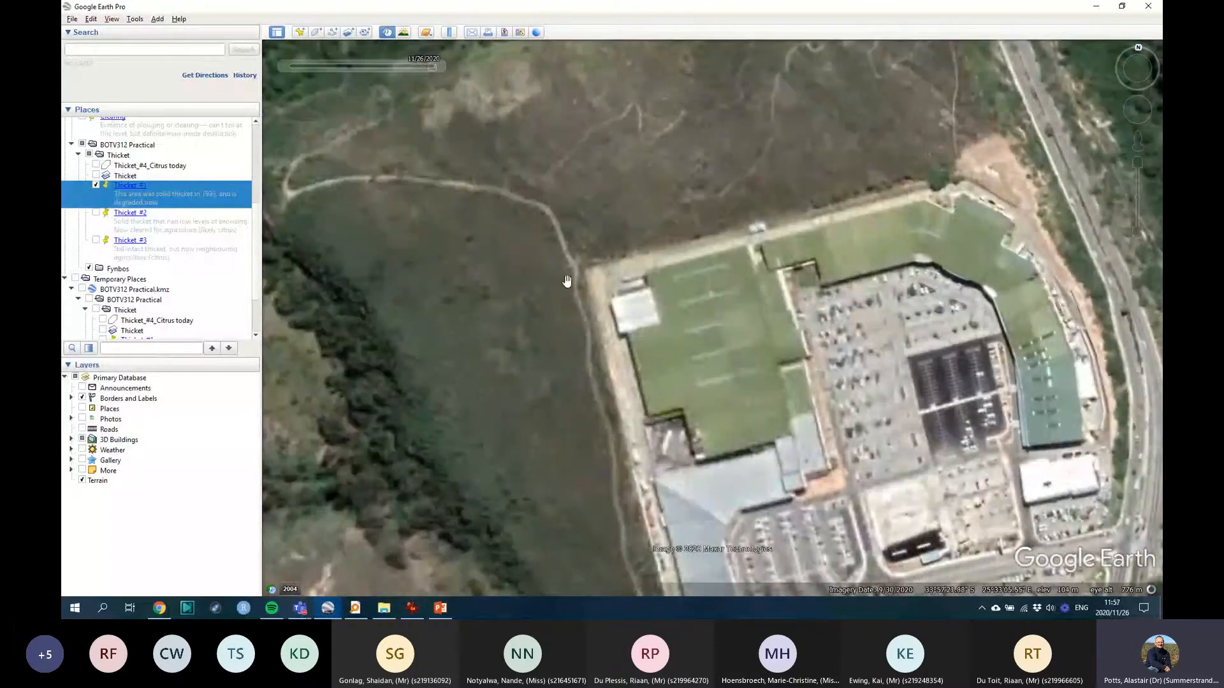
Step: Examine the 11/2020 imagery of the slope and wooded valley west of the complex and the field north of it
left_click_drag(567, 280, 590, 224)
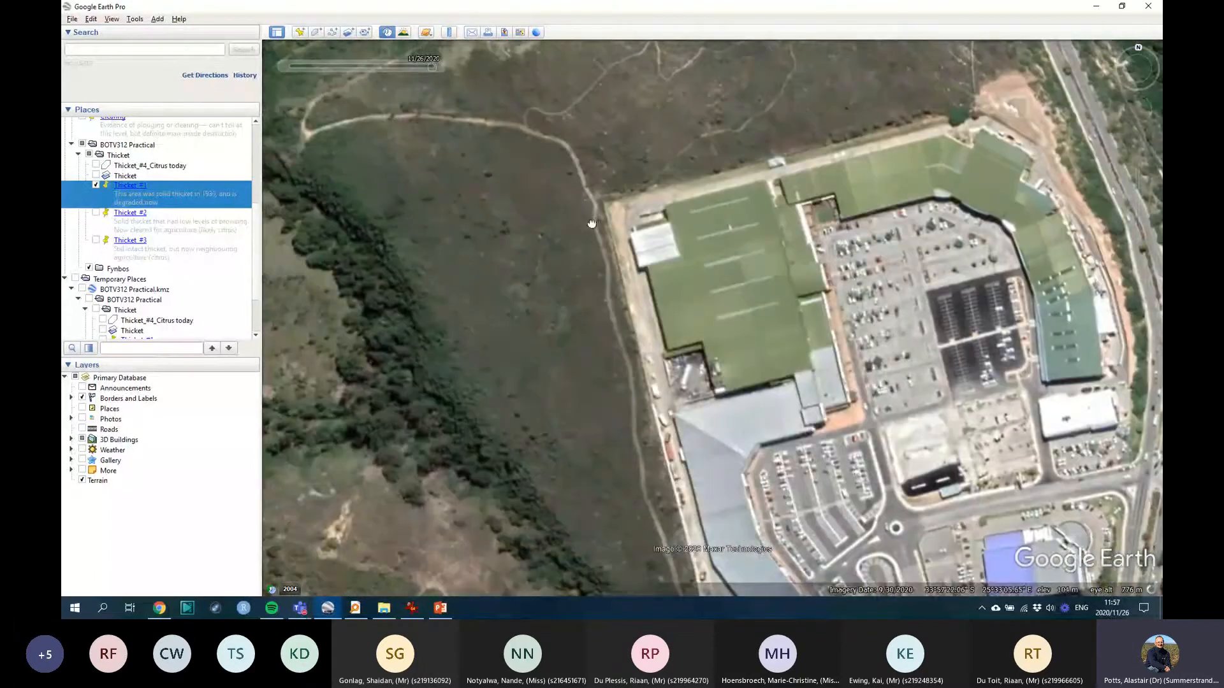
left_click_drag(519, 220, 613, 171)
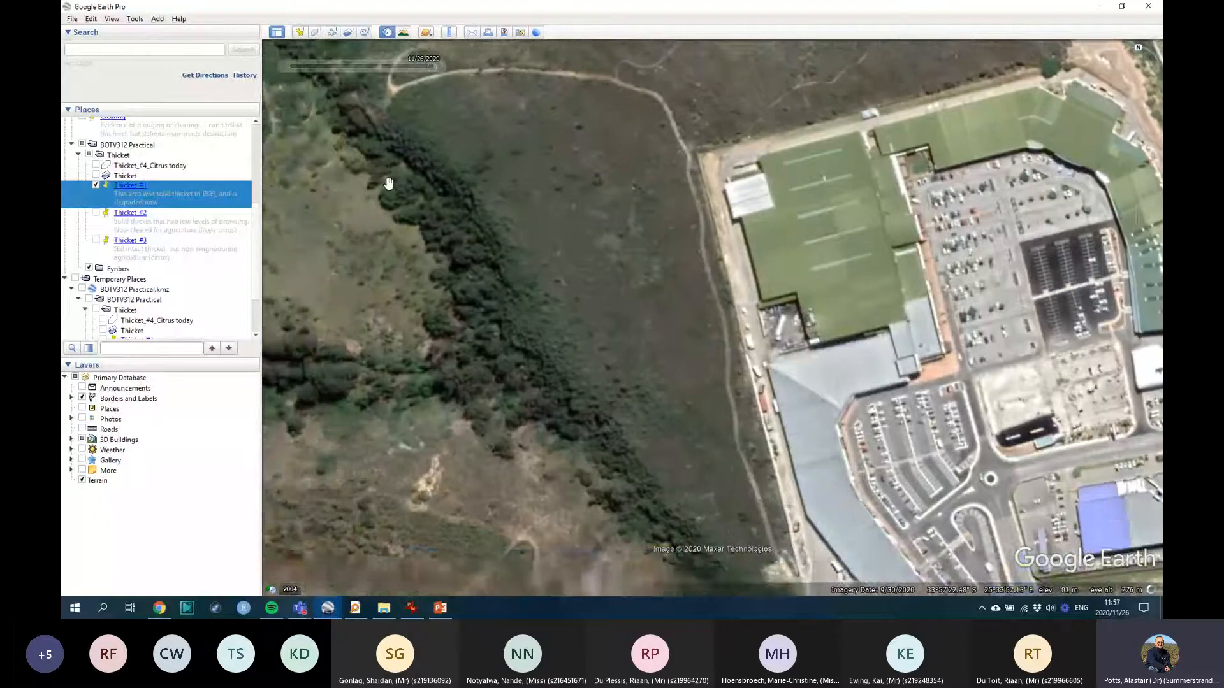
left_click_drag(704, 133, 498, 350)
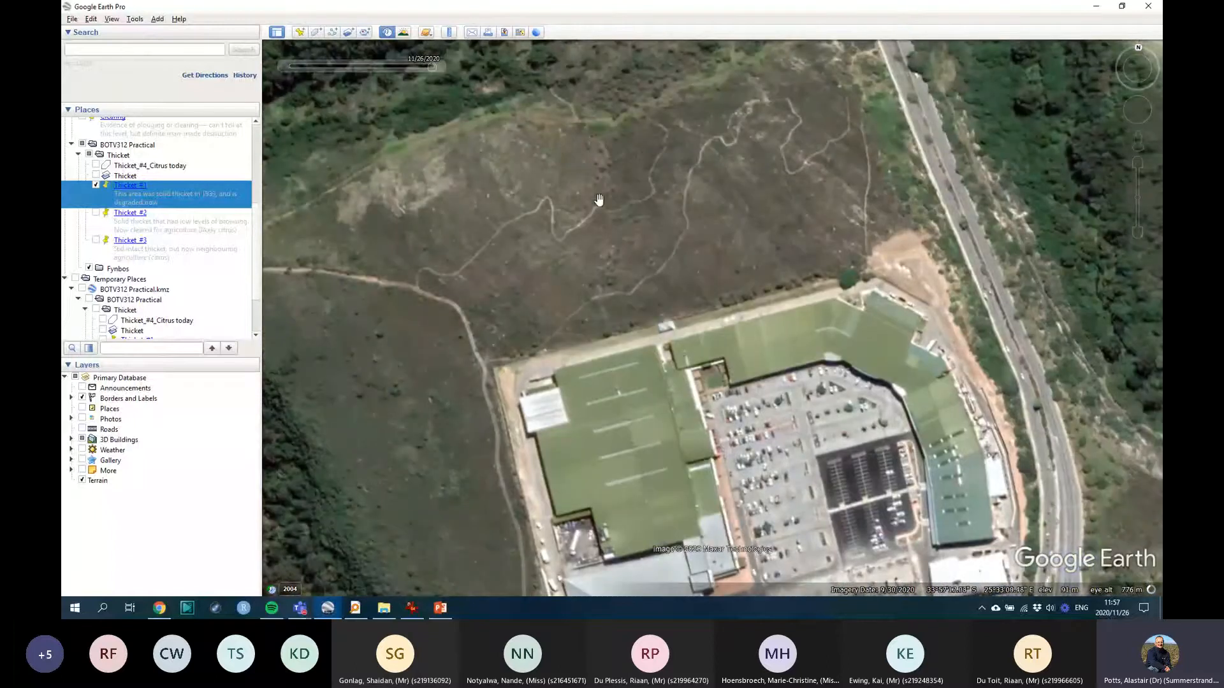
scroll(636, 200, "down", 3)
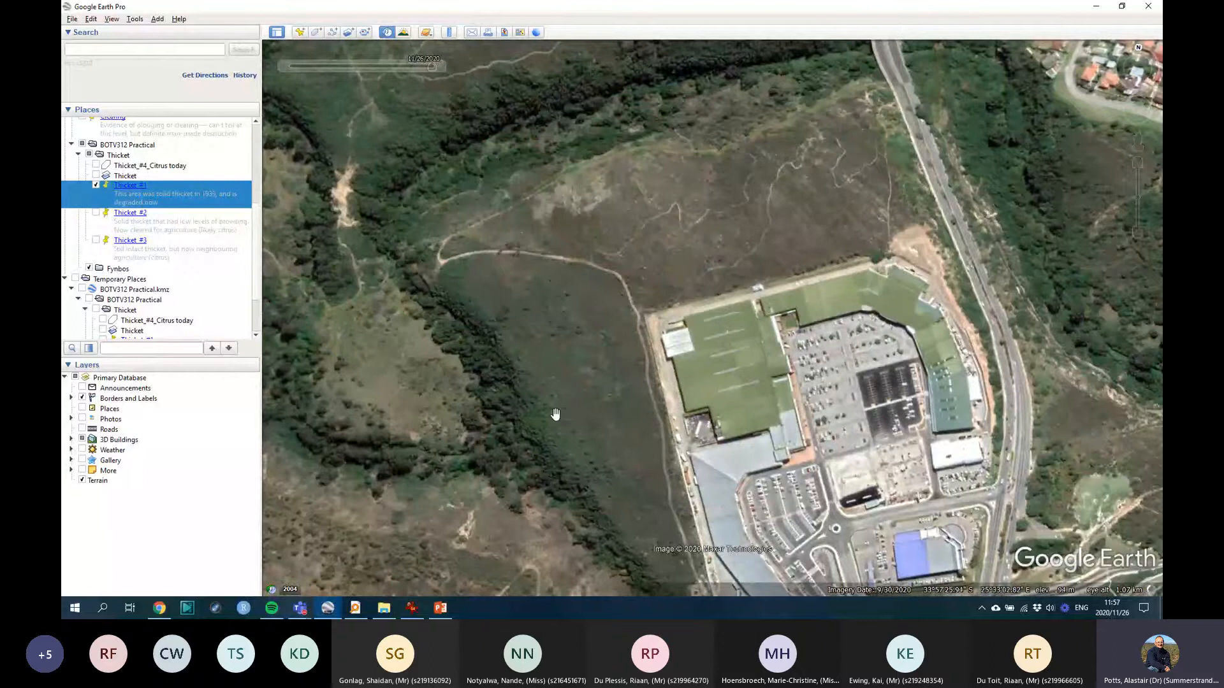
left_click_drag(552, 571, 501, 588)
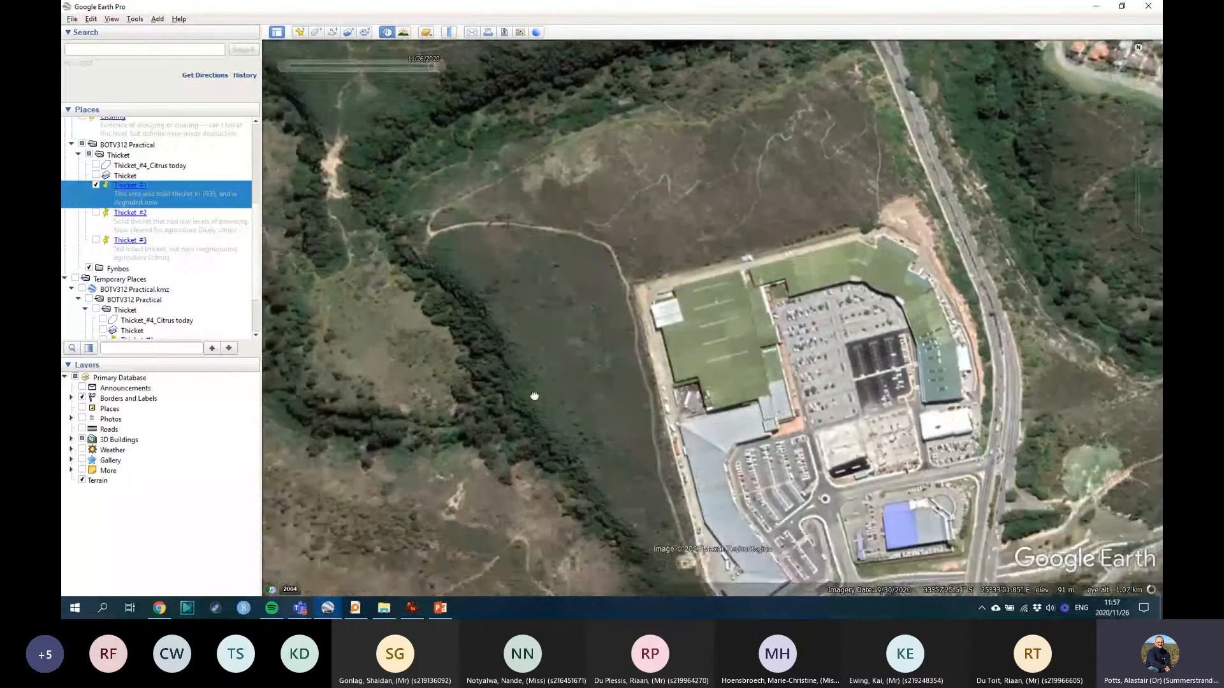
left_click_drag(483, 332, 635, 298)
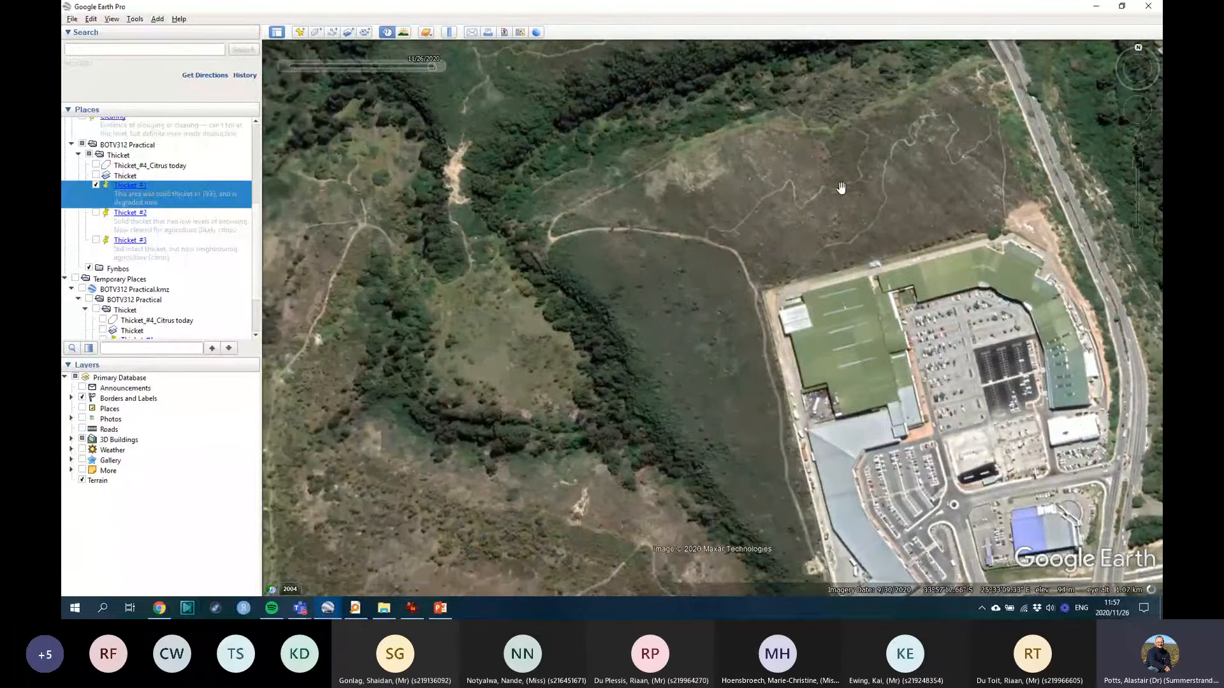
double_click(859, 173)
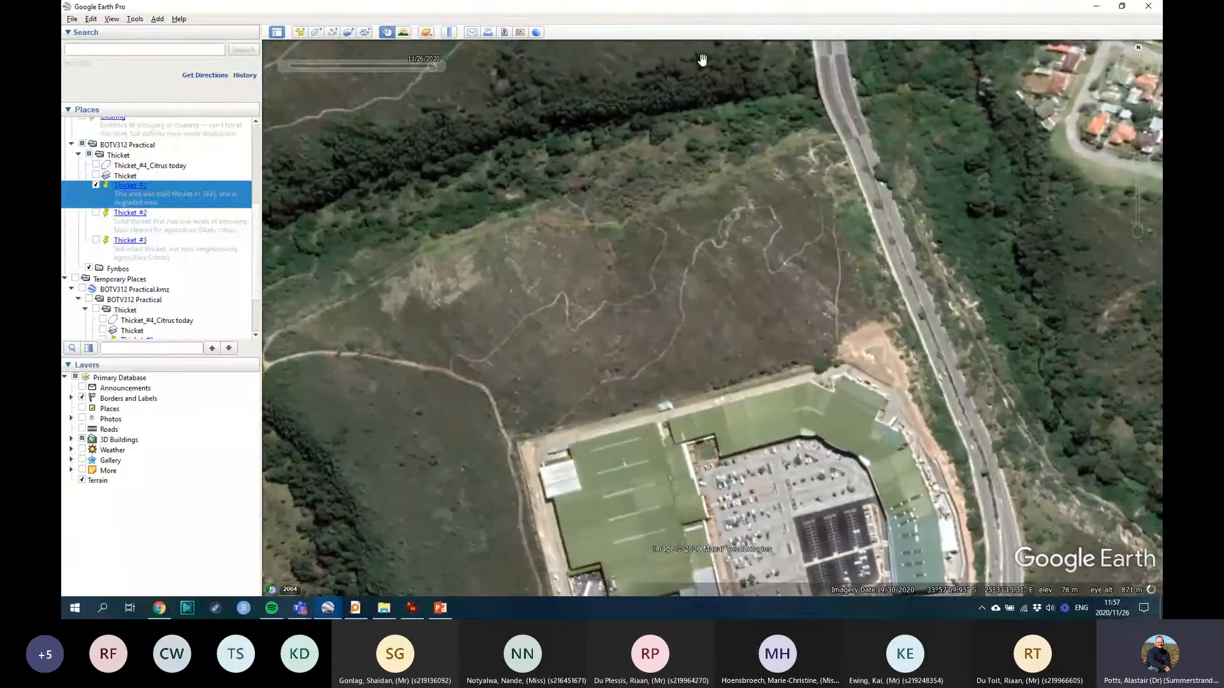
Step: Enter Street View on William Moffett Expy, look over the valley vegetation from the bridge, and return to the aerial map view
mouse_move(1137, 147)
left_click_drag(1138, 148, 844, 134)
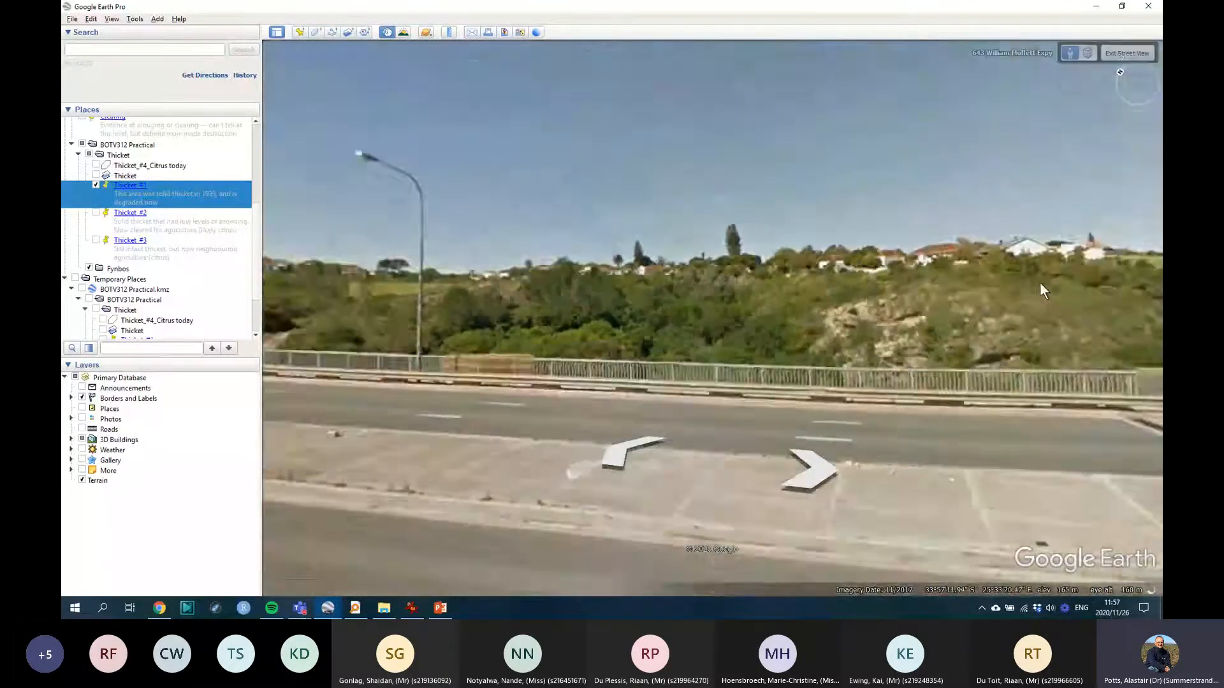
left_click_drag(1043, 281, 606, 268)
left_click_drag(860, 235, 531, 244)
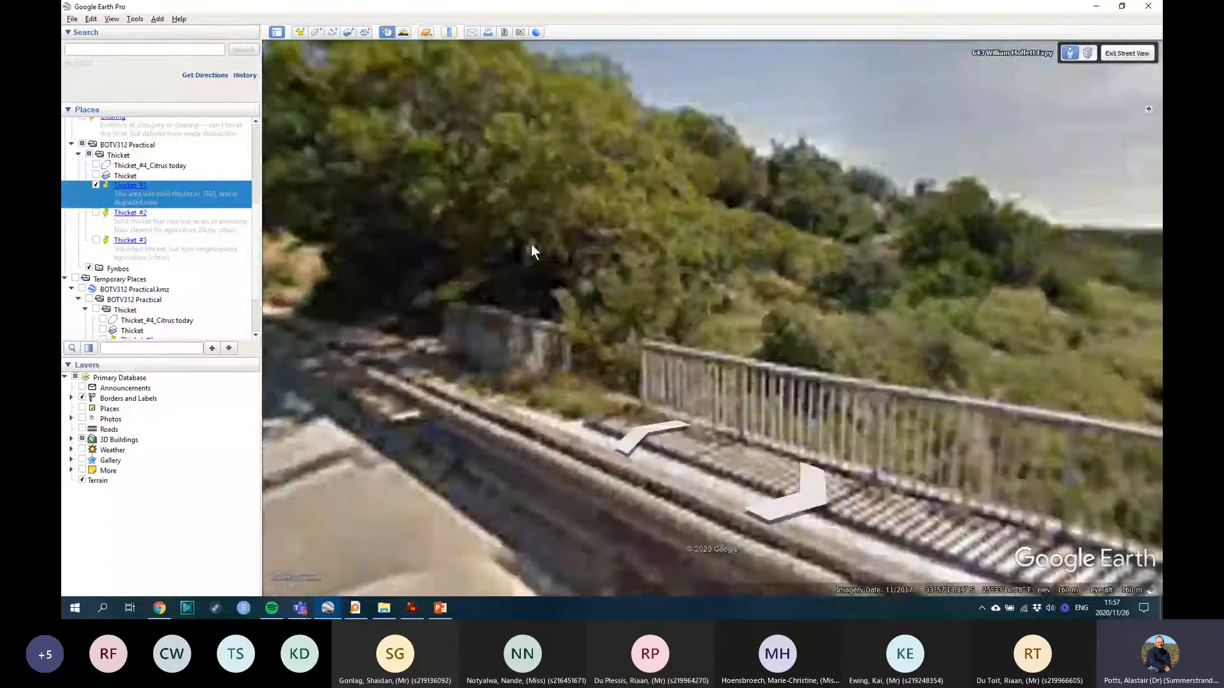
left_click_drag(893, 271, 621, 277)
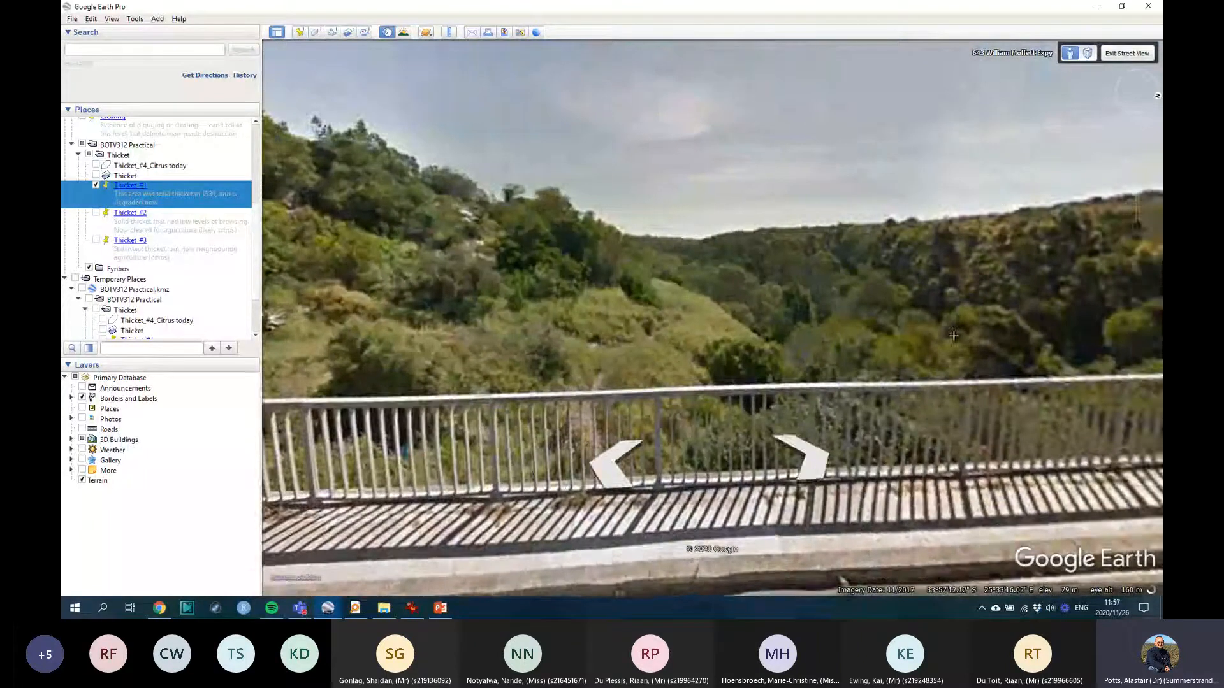
left_click_drag(1091, 362, 878, 239)
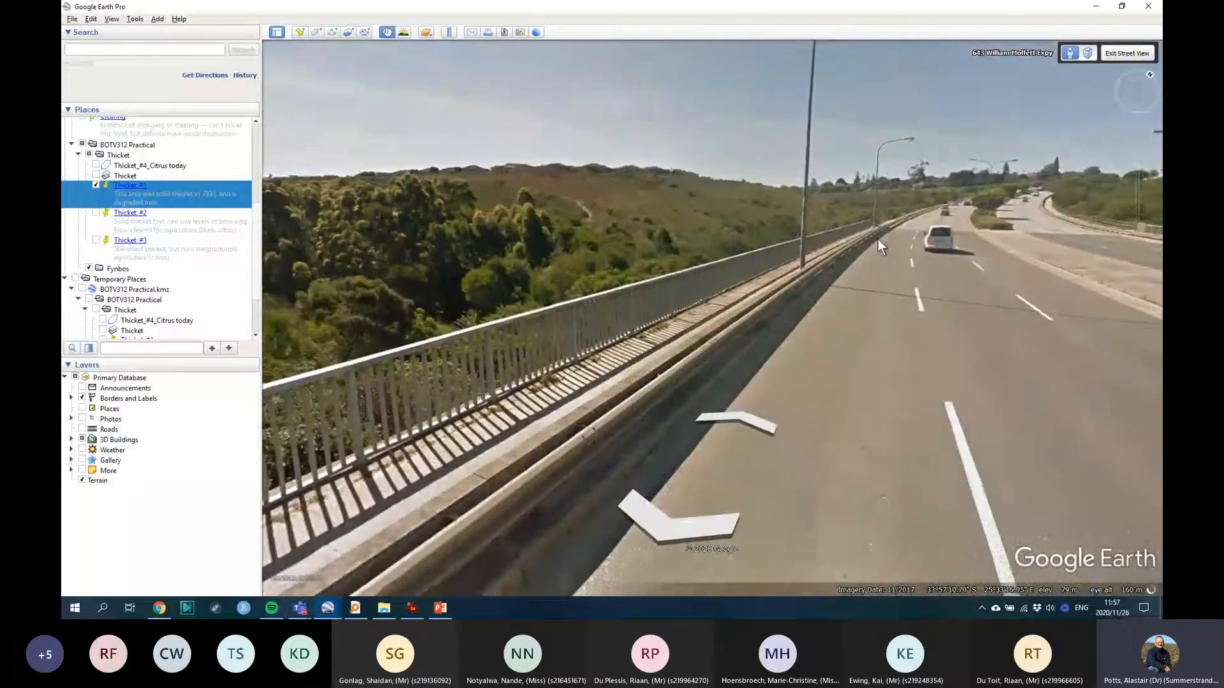
double_click(890, 253)
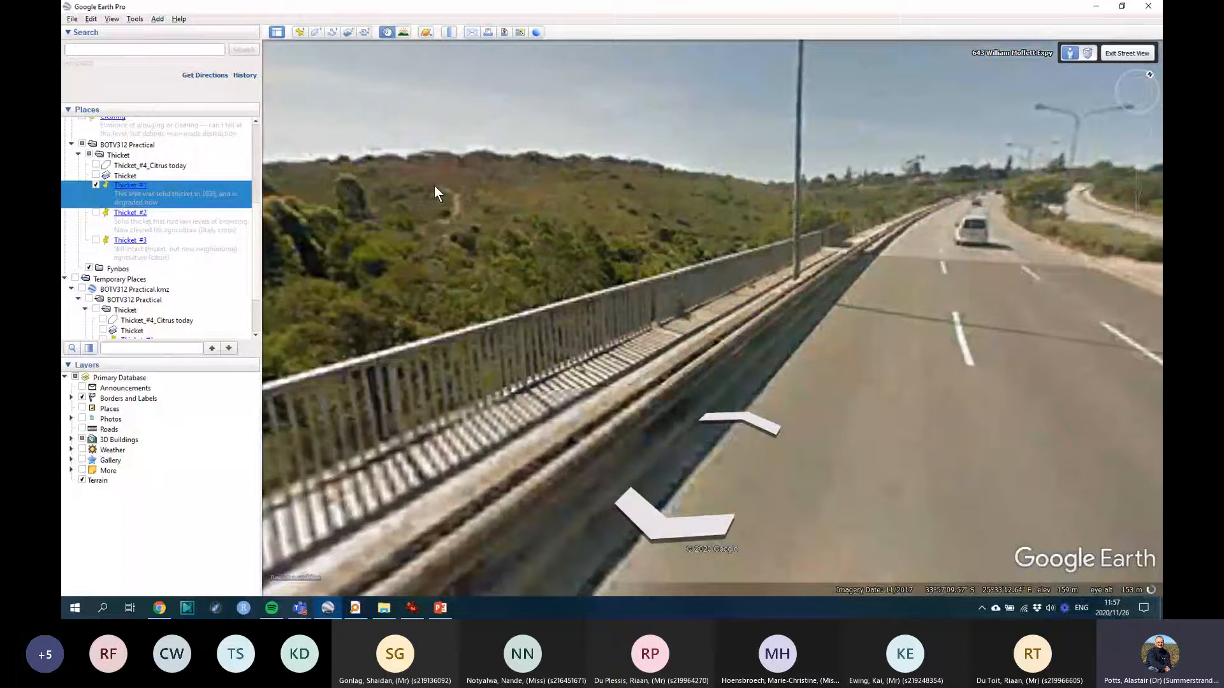
left_click_drag(434, 185, 721, 212)
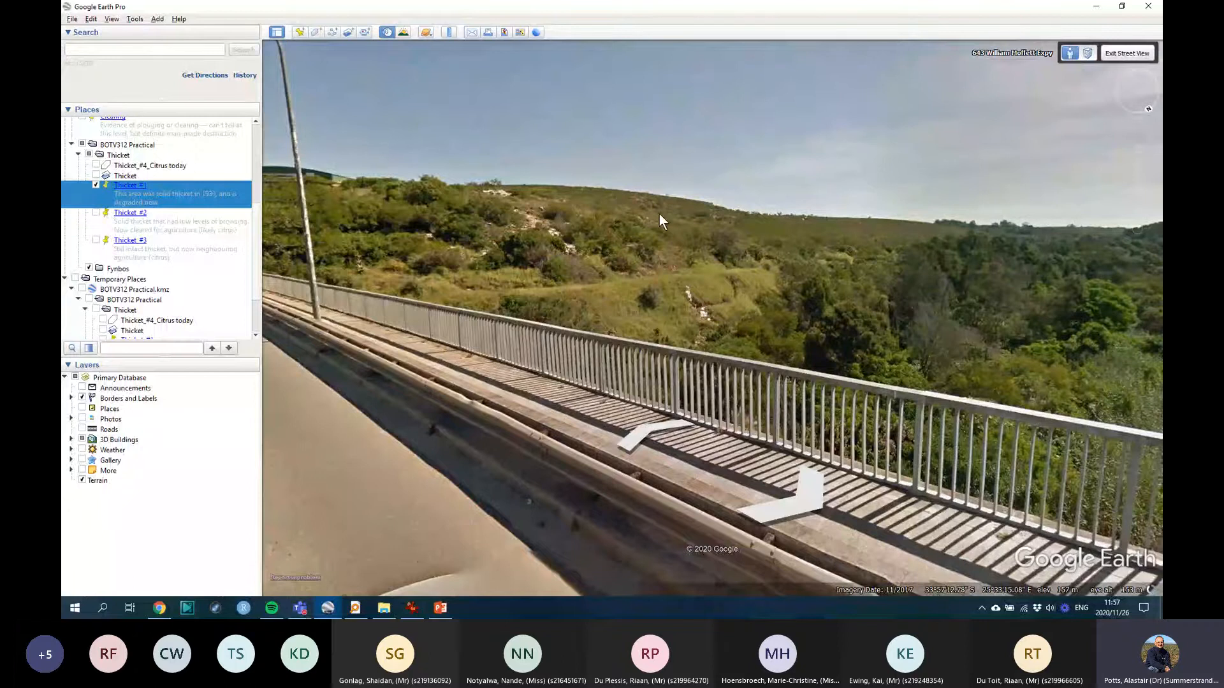
left_click(1119, 56)
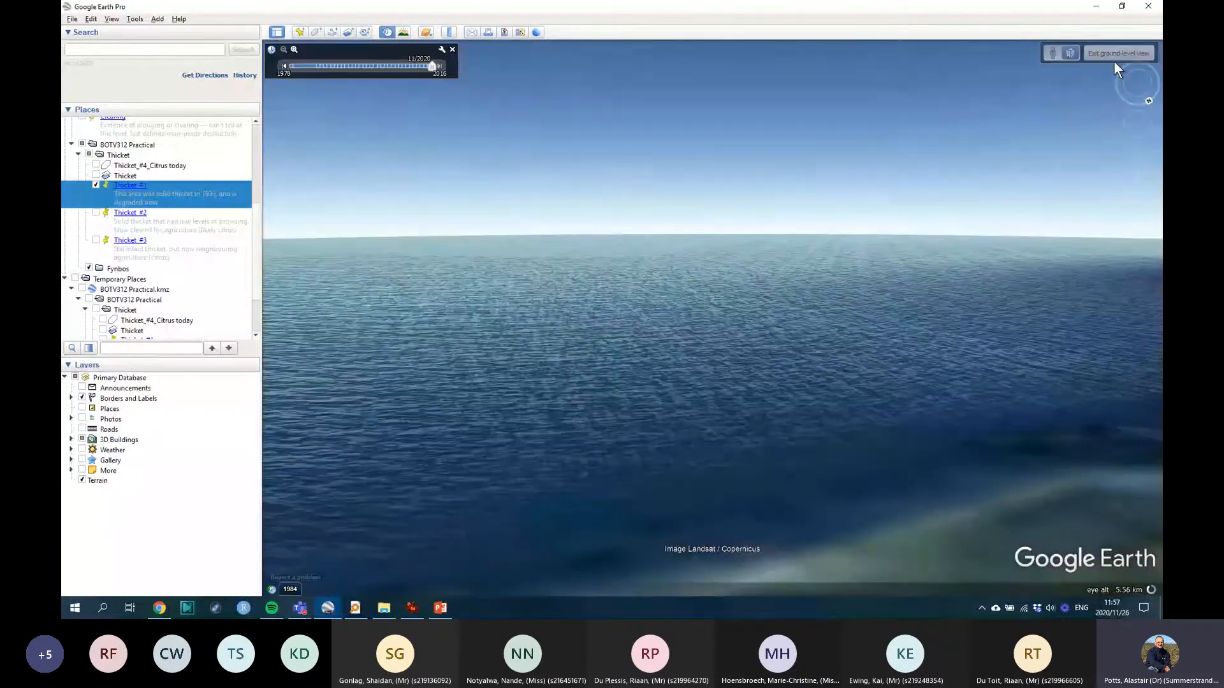
left_click(1117, 54)
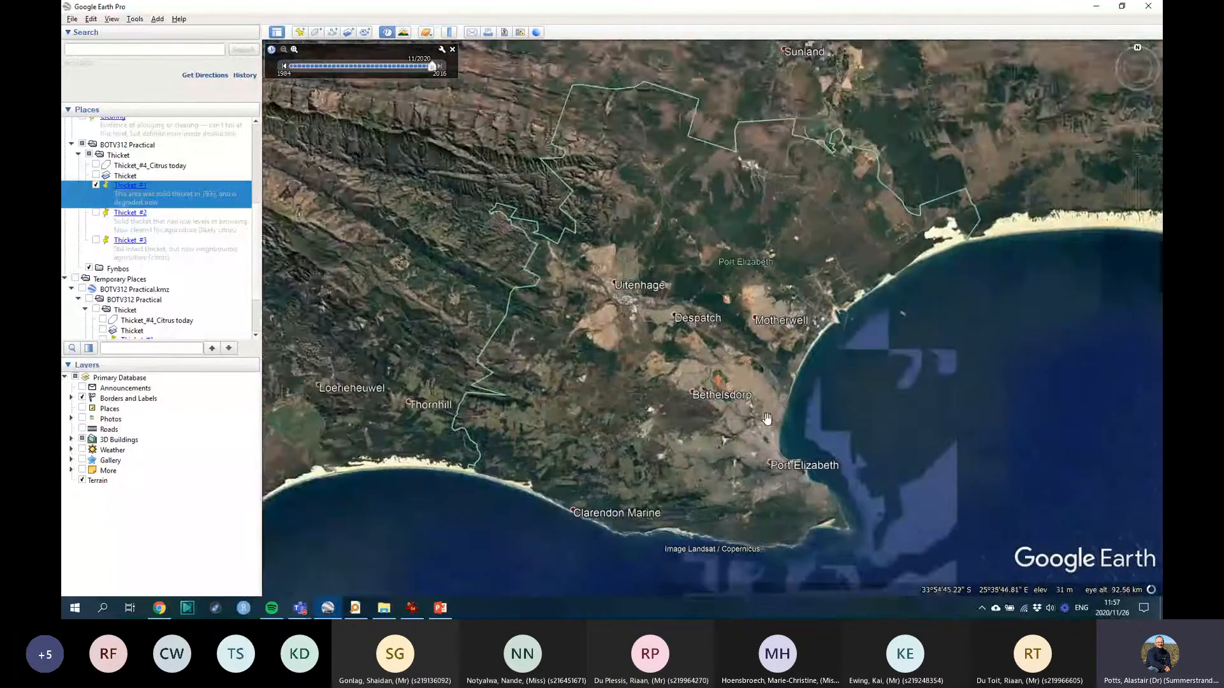
Step: Survey the coast west of Port Elizabeth and the interior out to the whole Western and Eastern Cape, and turn off historical imagery
left_click_drag(767, 419, 675, 373)
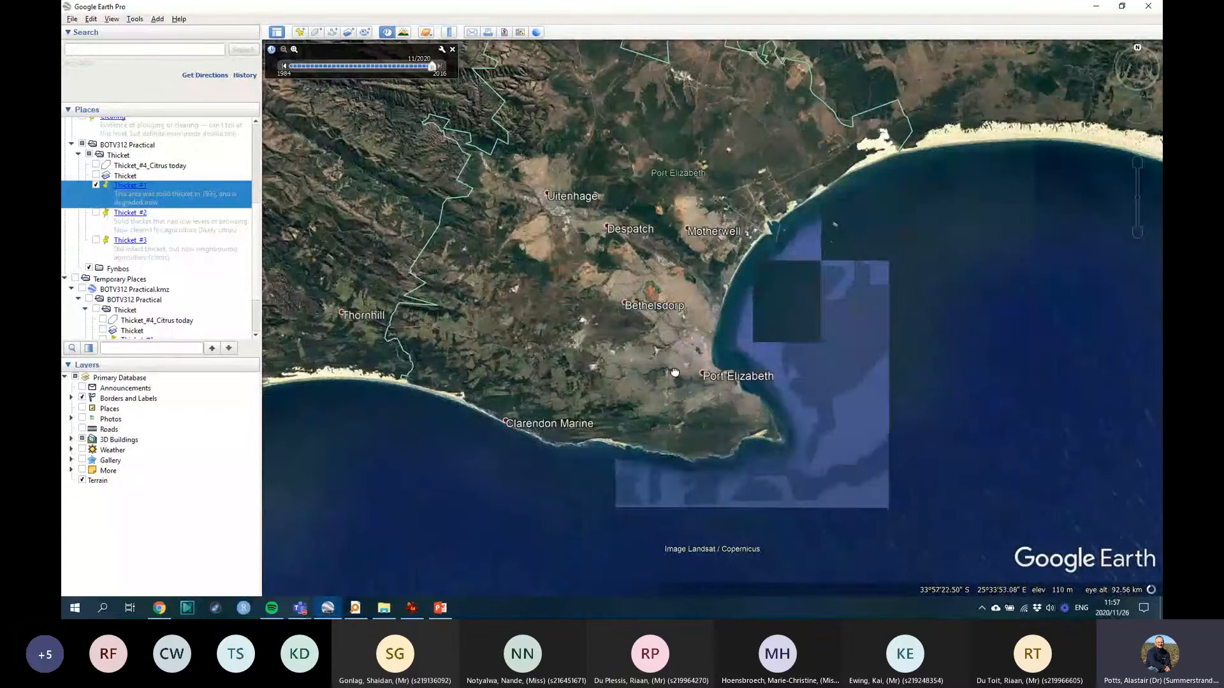
scroll(675, 372, "up", 3)
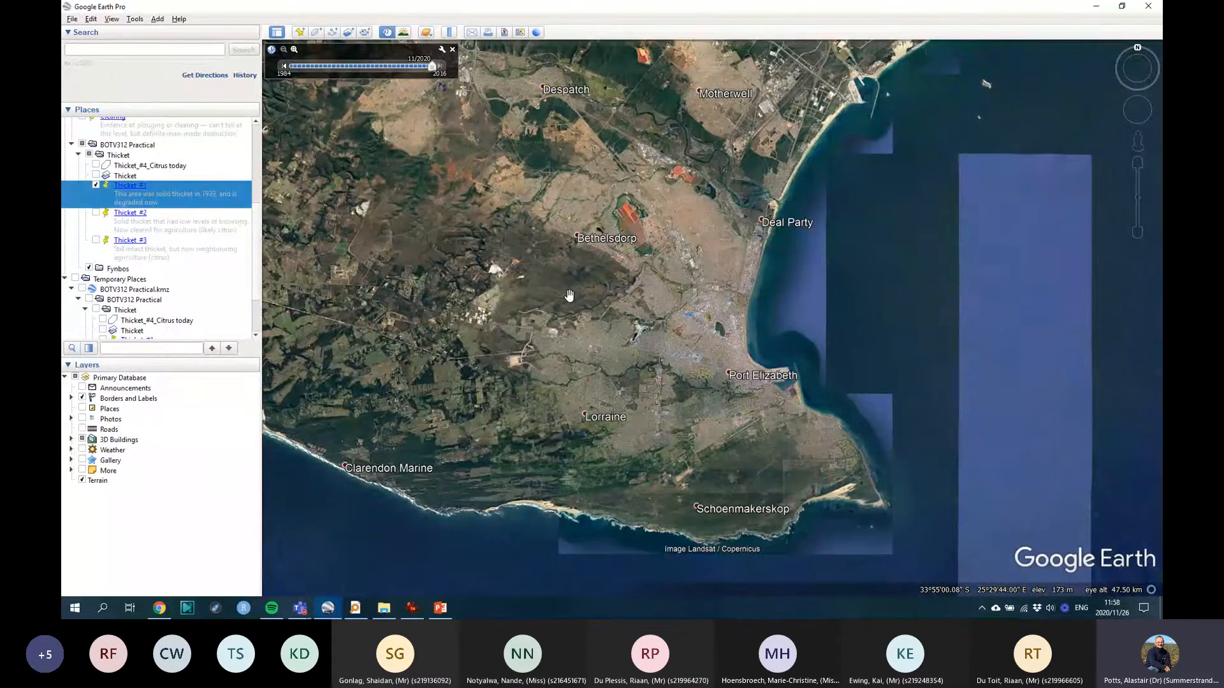
left_click_drag(460, 485, 559, 417)
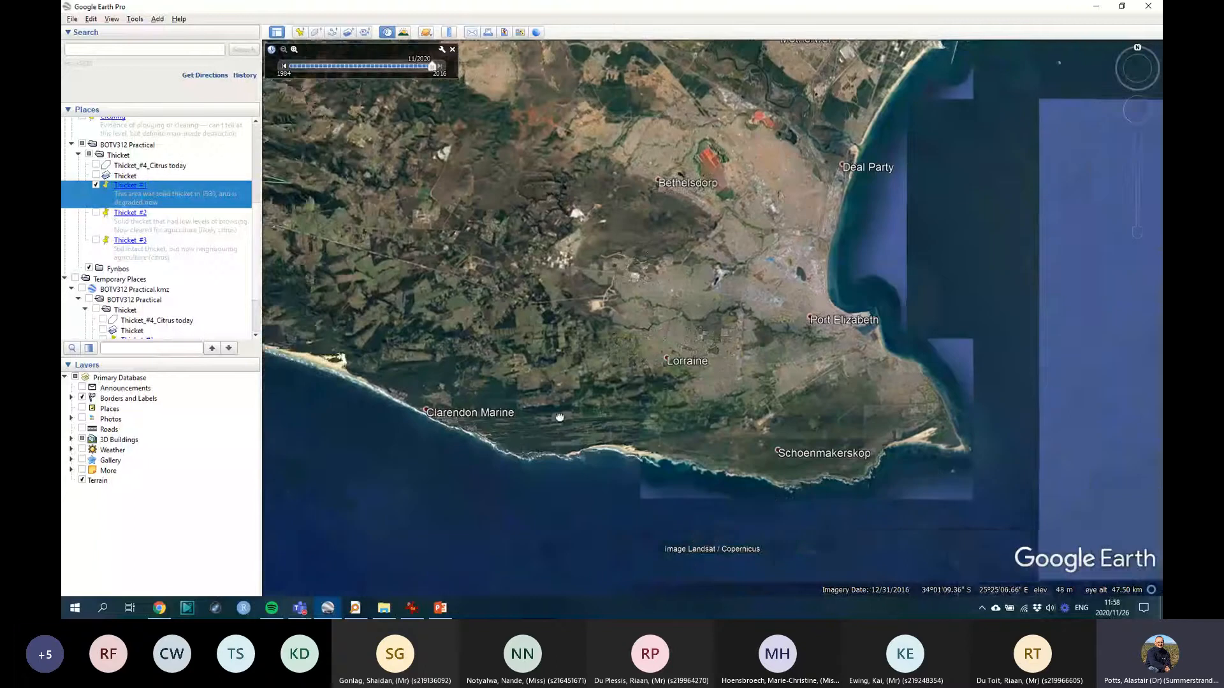
scroll(536, 367, "up", 1)
scroll(539, 346, "down", 1)
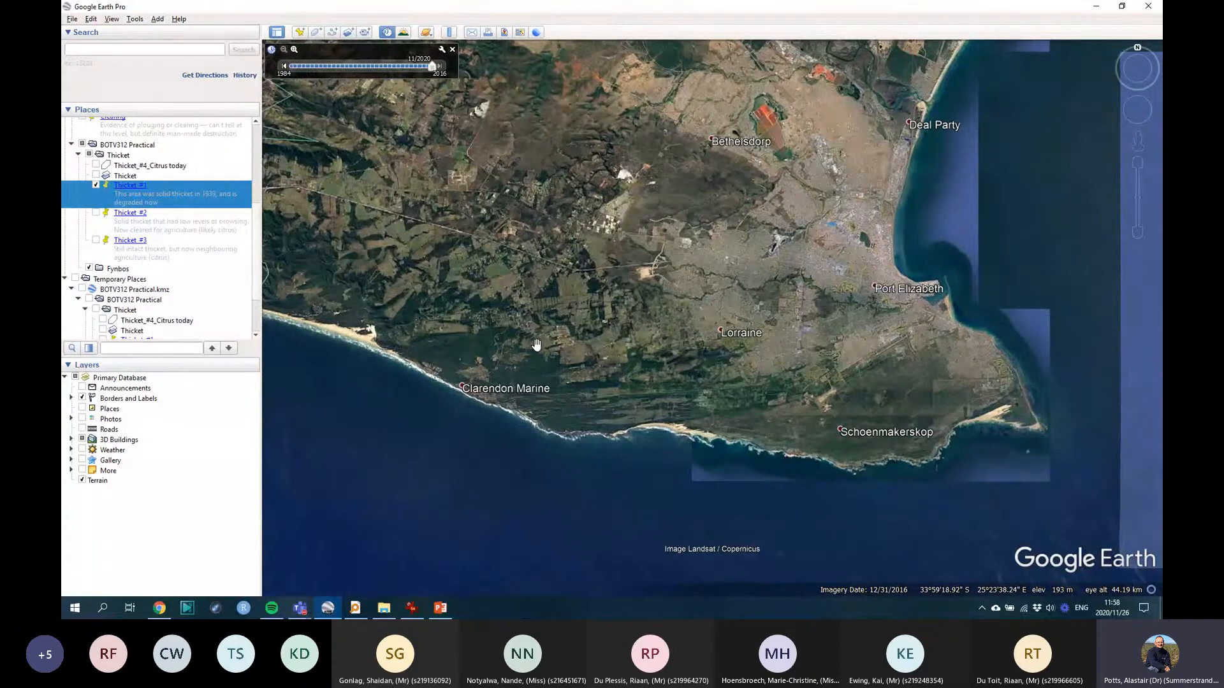
scroll(596, 293, "down", 1)
left_click_drag(597, 293, 850, 355)
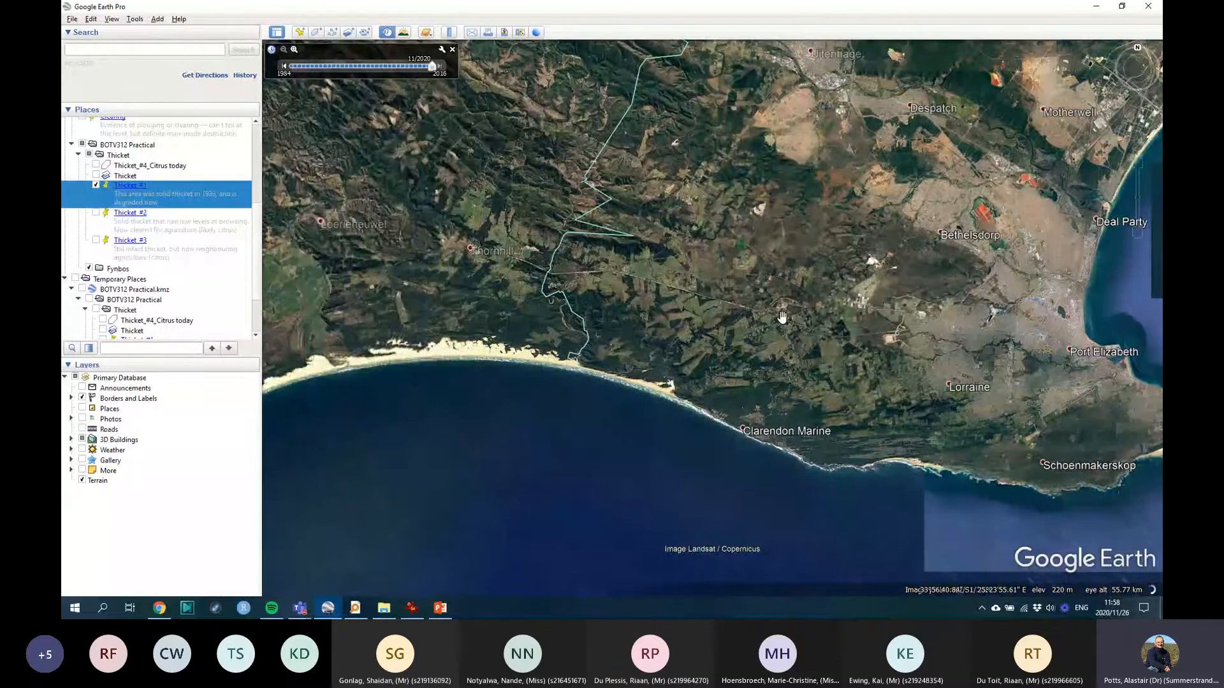
scroll(783, 317, "down", 3)
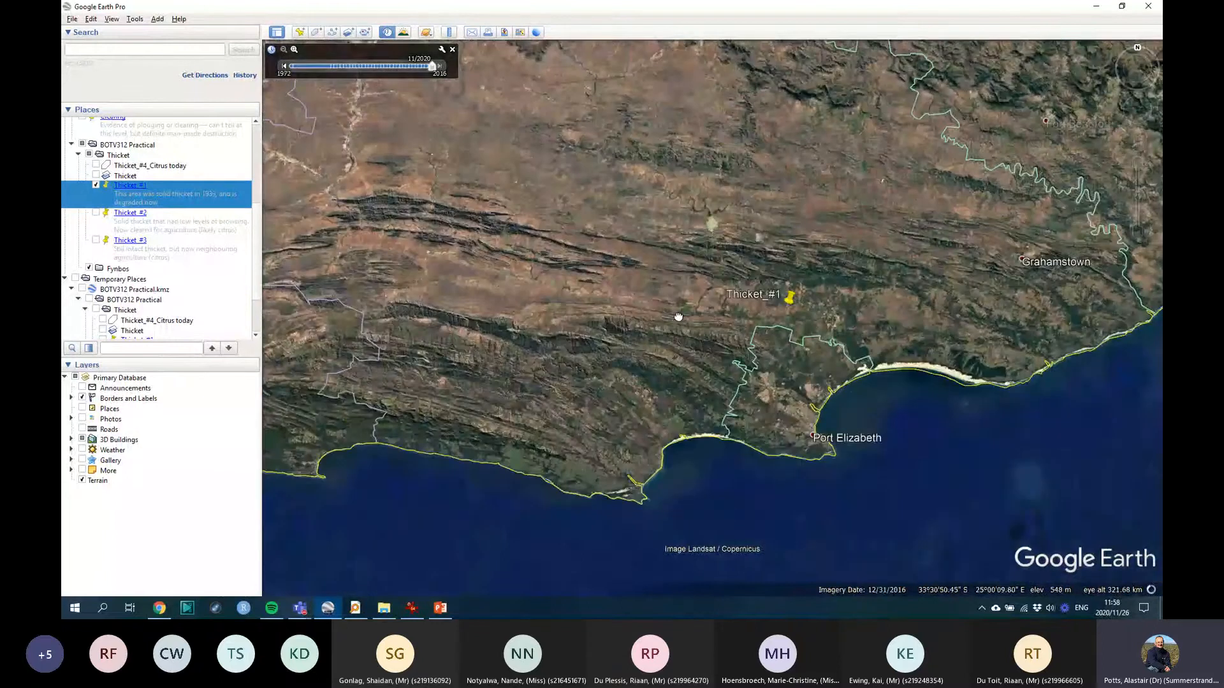
left_click_drag(558, 88, 696, 385)
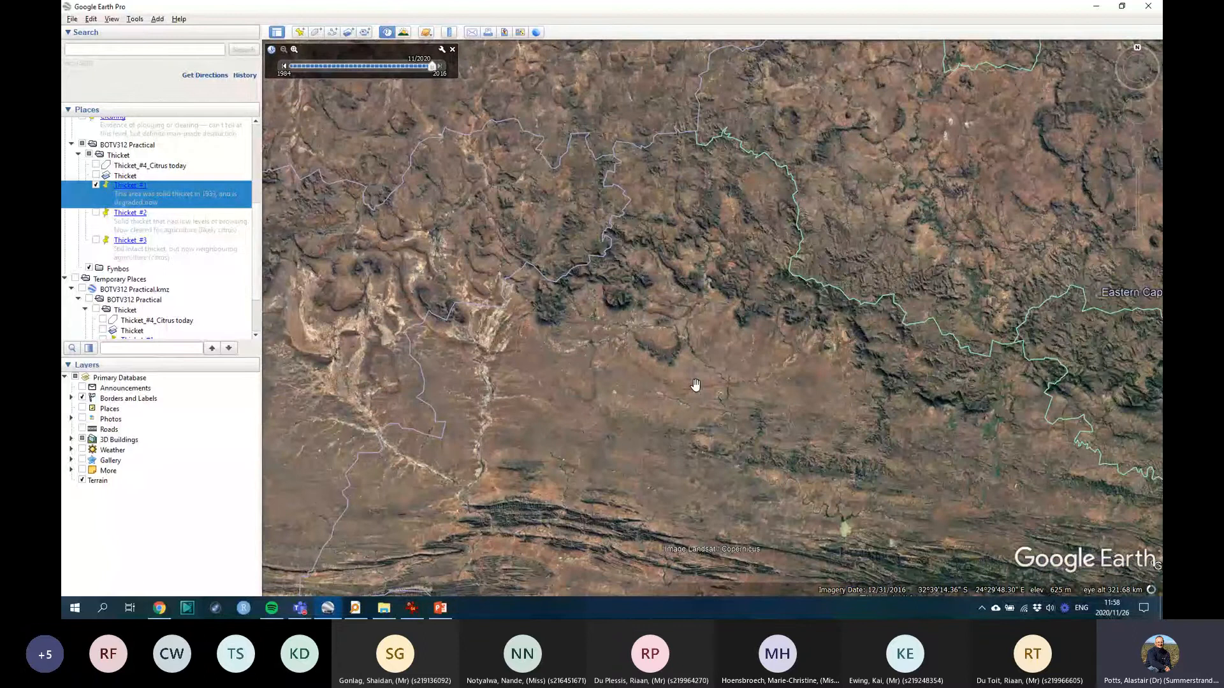
scroll(696, 385, "down", 2)
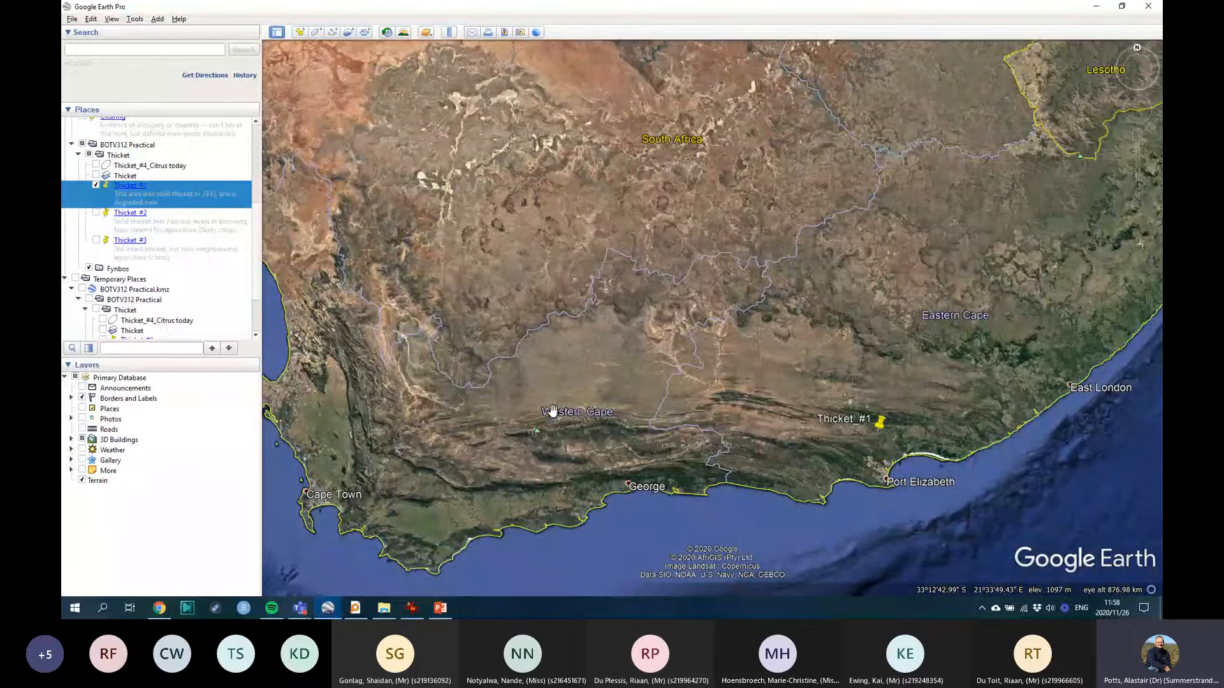
Step: Switch to PowerPoint and select the caption about thicket degradation since 1939 on slide 2
left_click(434, 612)
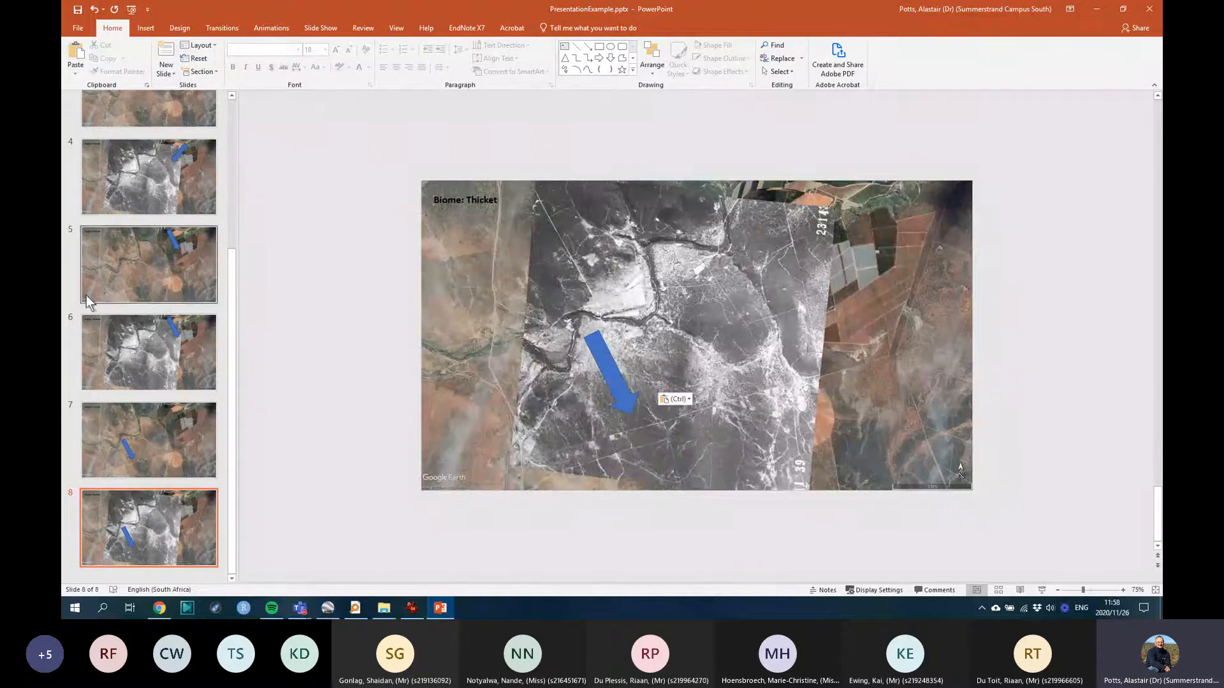
scroll(160, 189, "up", 2)
left_click(158, 150)
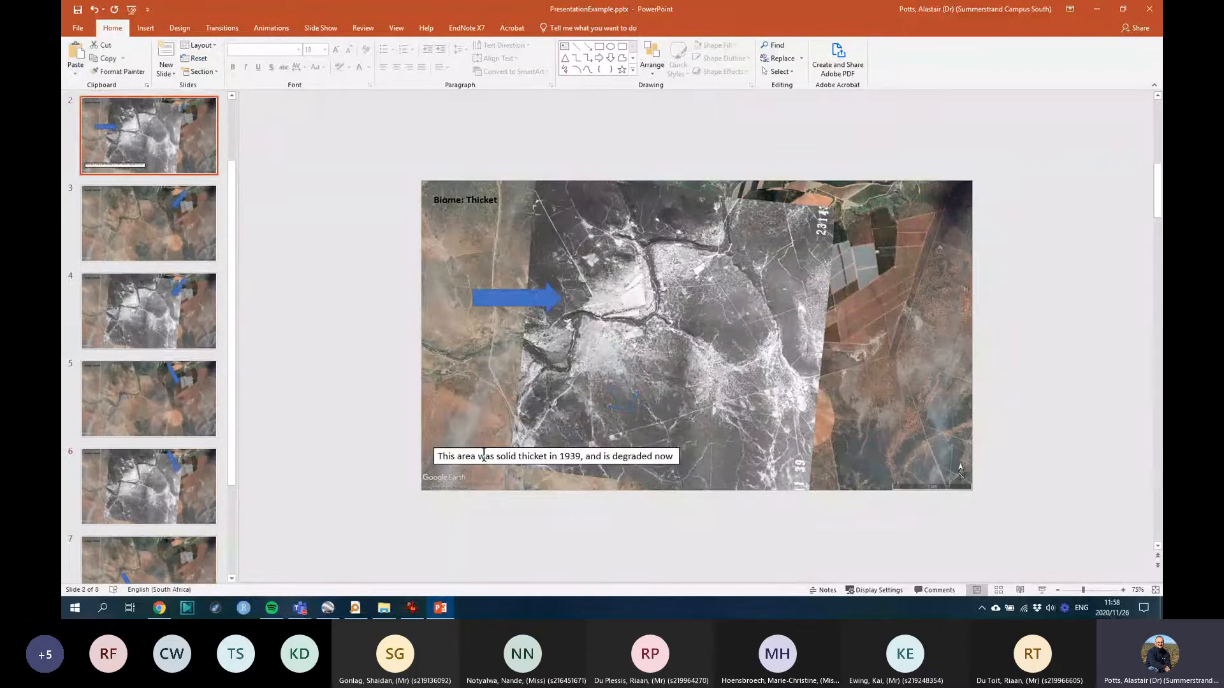
left_click_drag(438, 456, 675, 456)
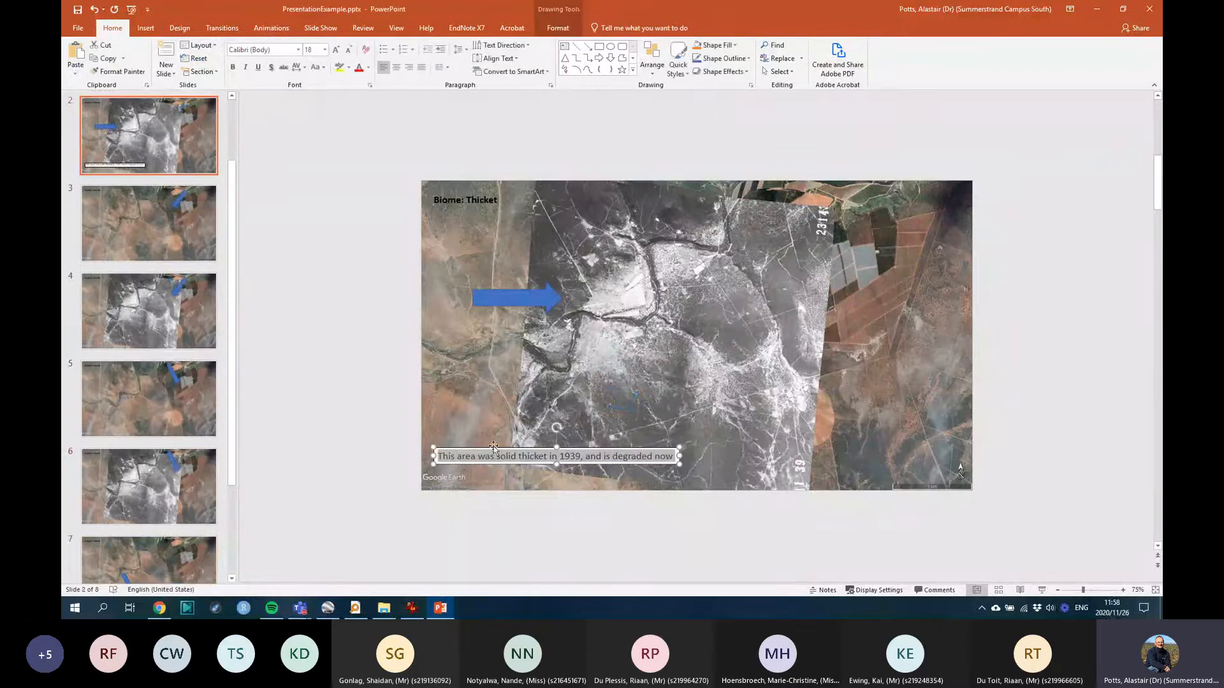
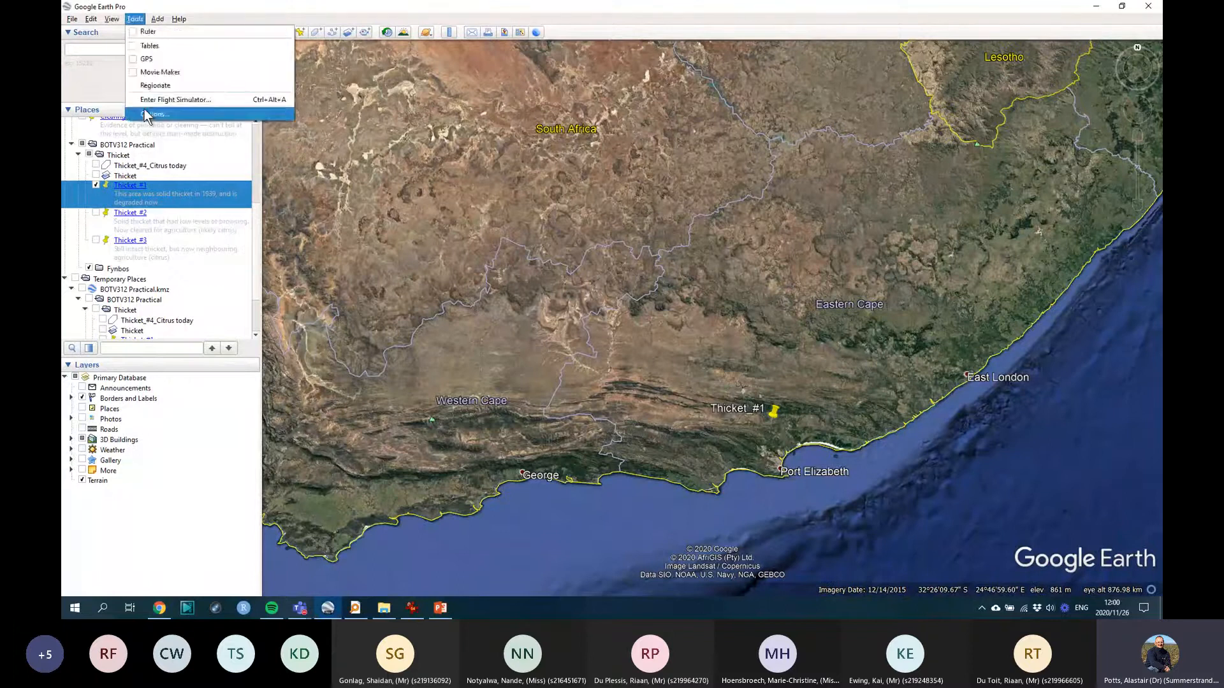
Step: Set the Google Earth latitude/longitude display to decimal degrees, check the format in a new placemark, and discard that placemark
left_click(155, 112)
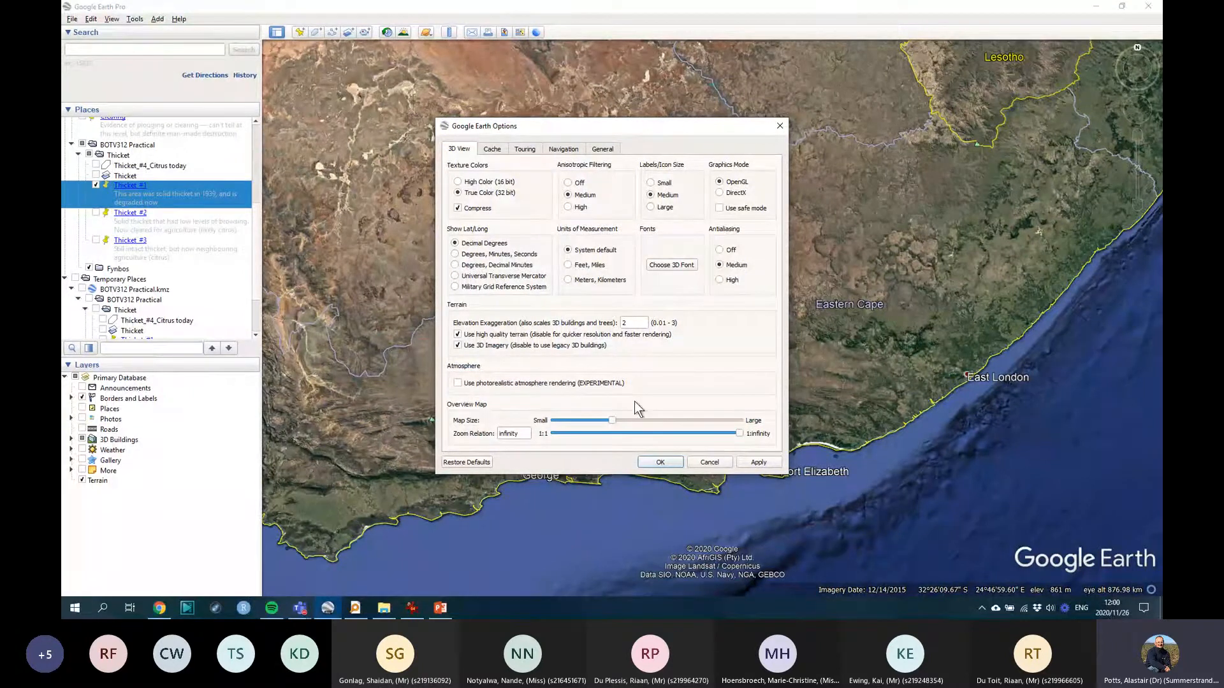
left_click(666, 463)
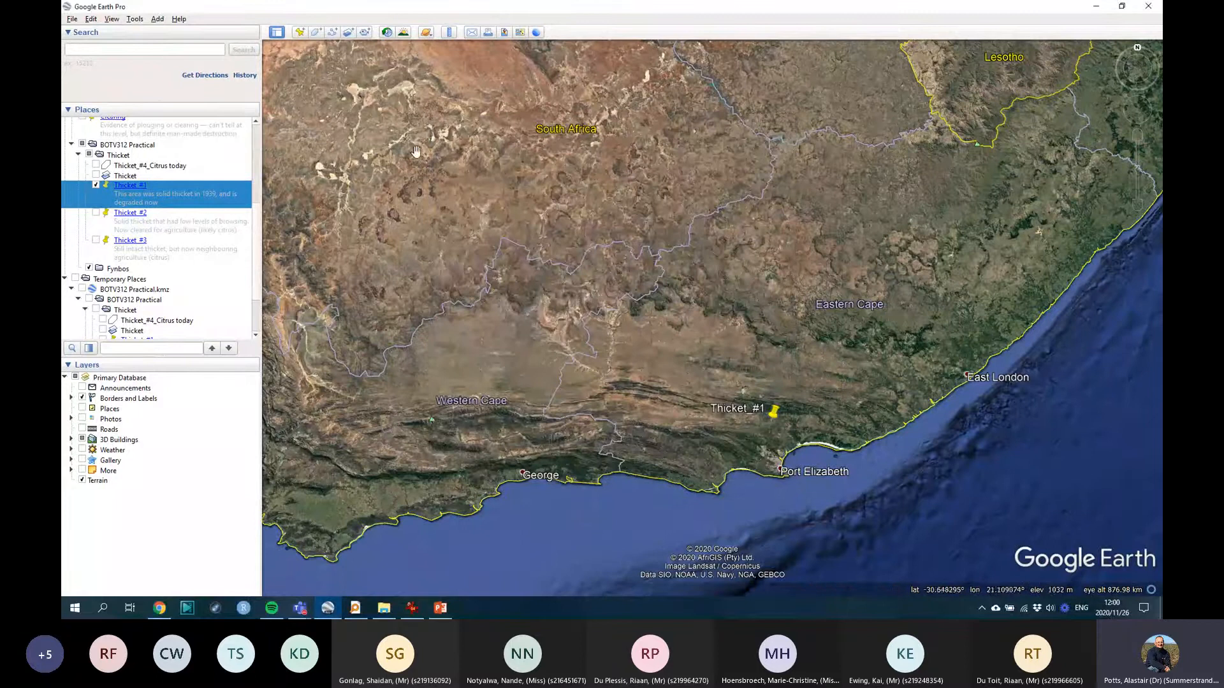
left_click(299, 32)
left_click(245, 207)
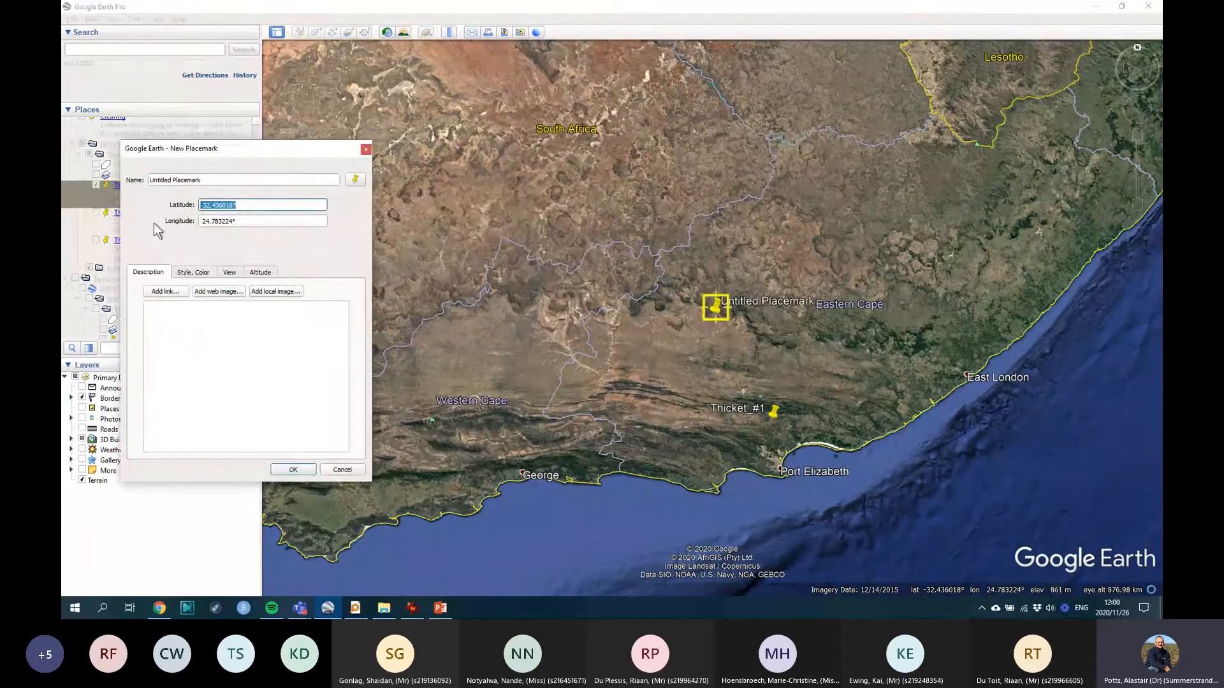
left_click(342, 470)
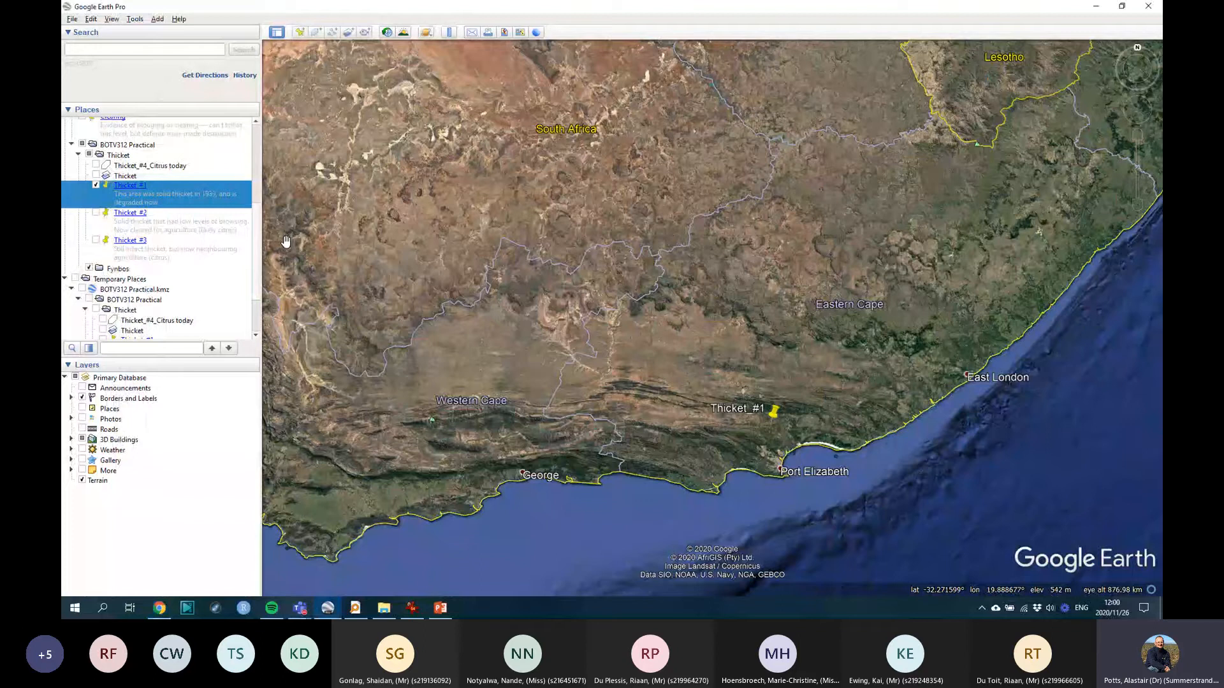
Step: Set the latitude/longitude display to degrees, minutes, seconds, check the format in a new placemark, and discard that placemark
left_click(116, 19)
mouse_move(131, 23)
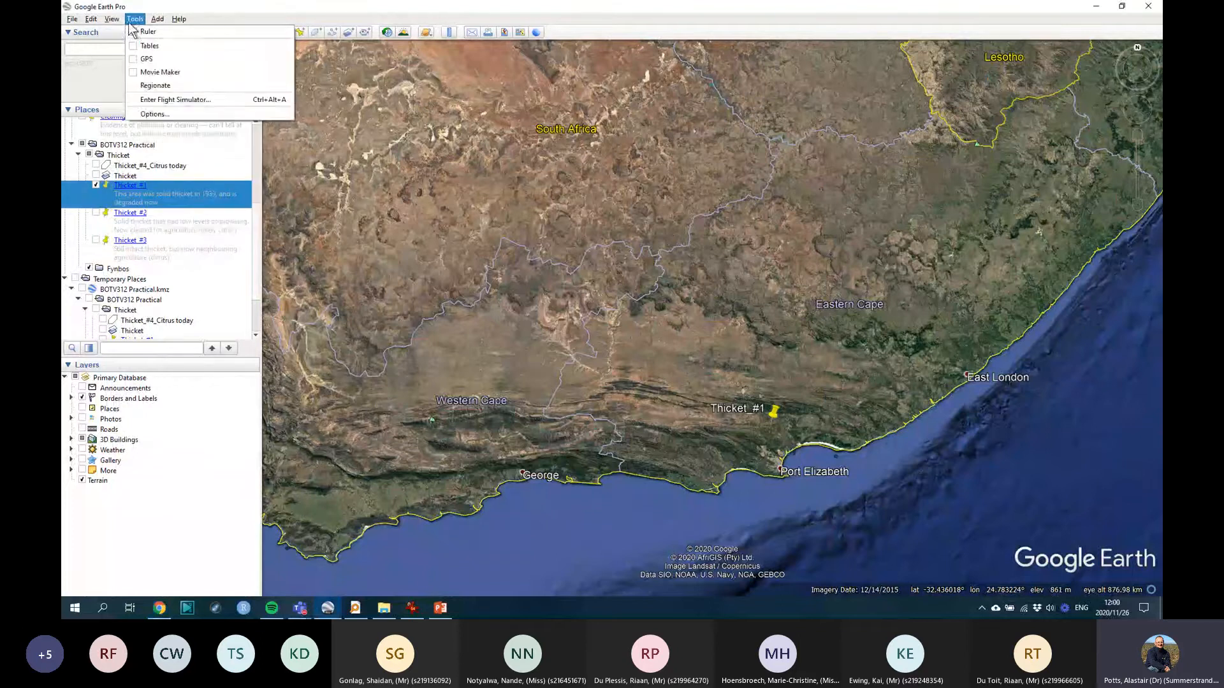
left_click(154, 114)
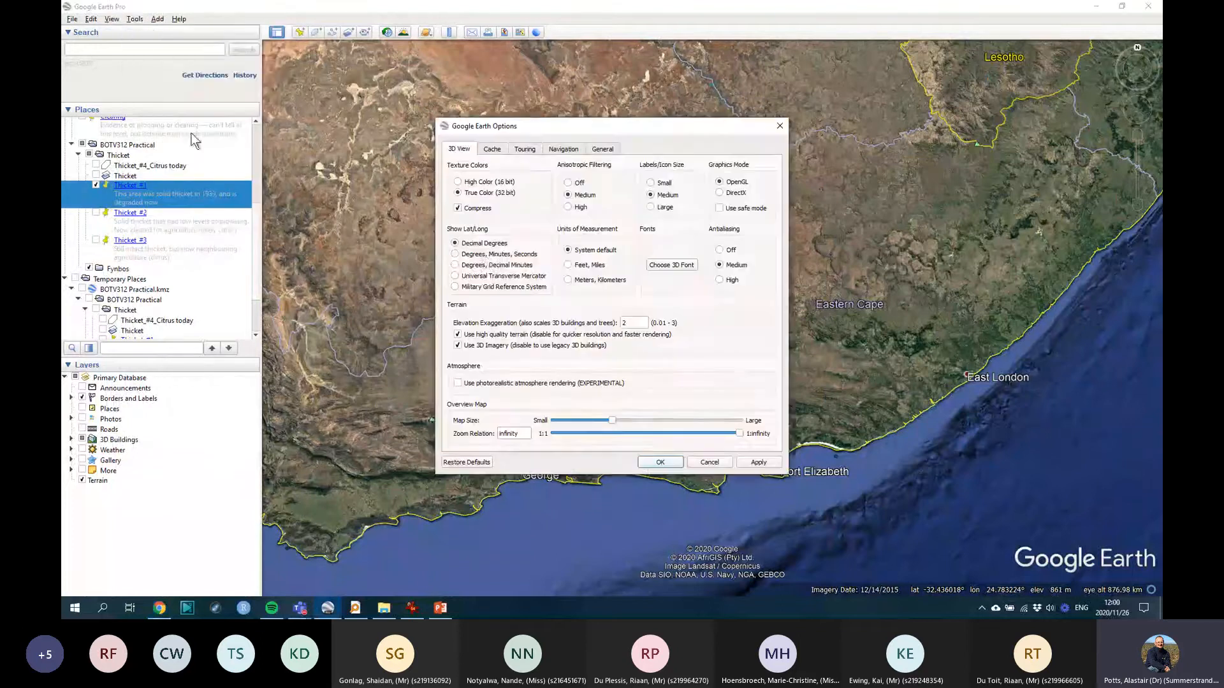
left_click(673, 461)
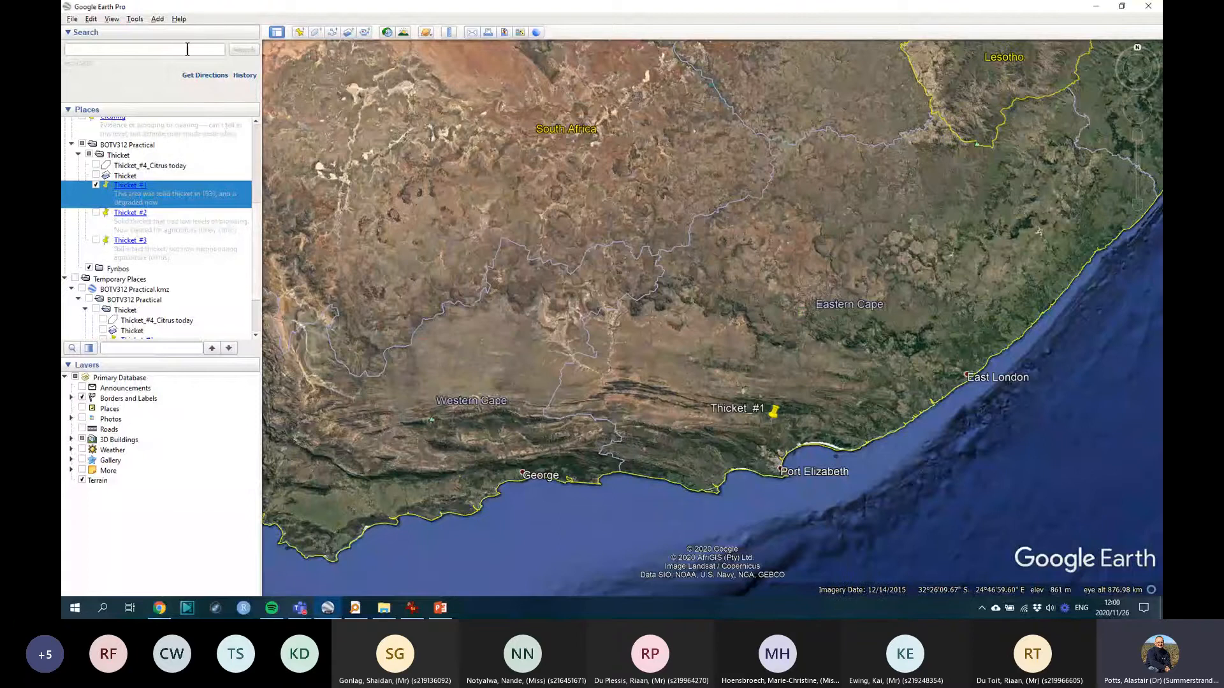
left_click(299, 32)
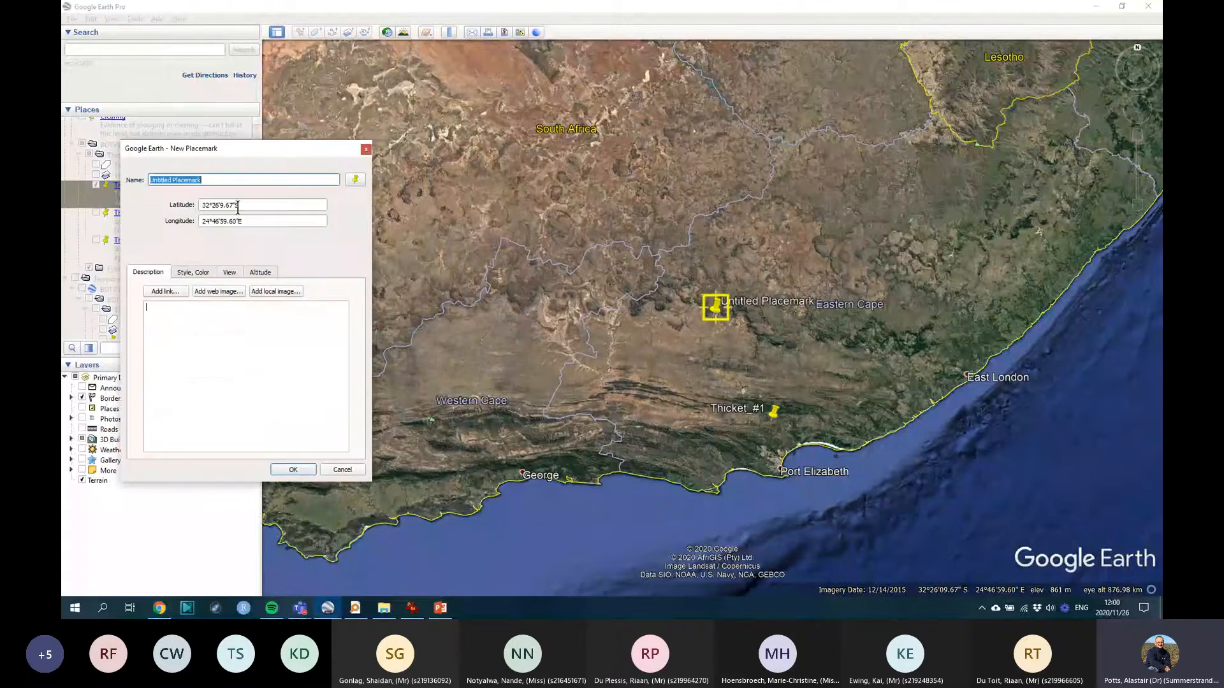
left_click(343, 469)
Step: Switch to the Assignment 4 document in Chrome and highlight the Appendix A items on vegetation types, Street View and historical imagery
key("alt+Tab")
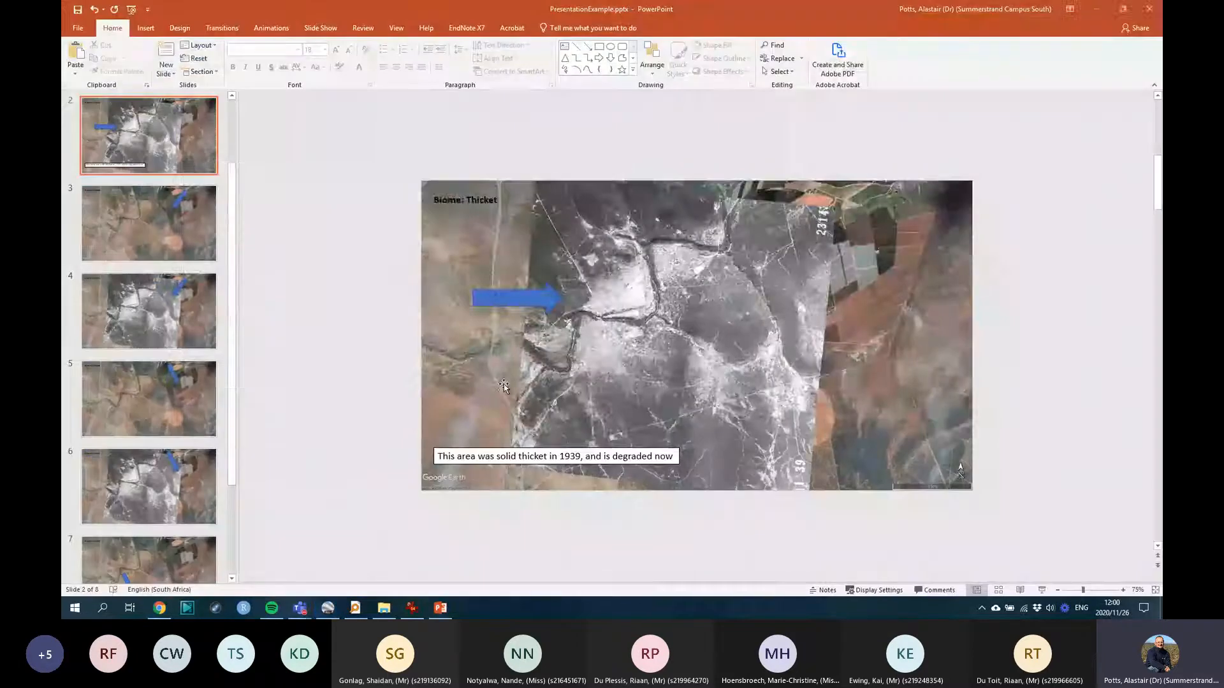
key("alt+Tab")
key("Tab")
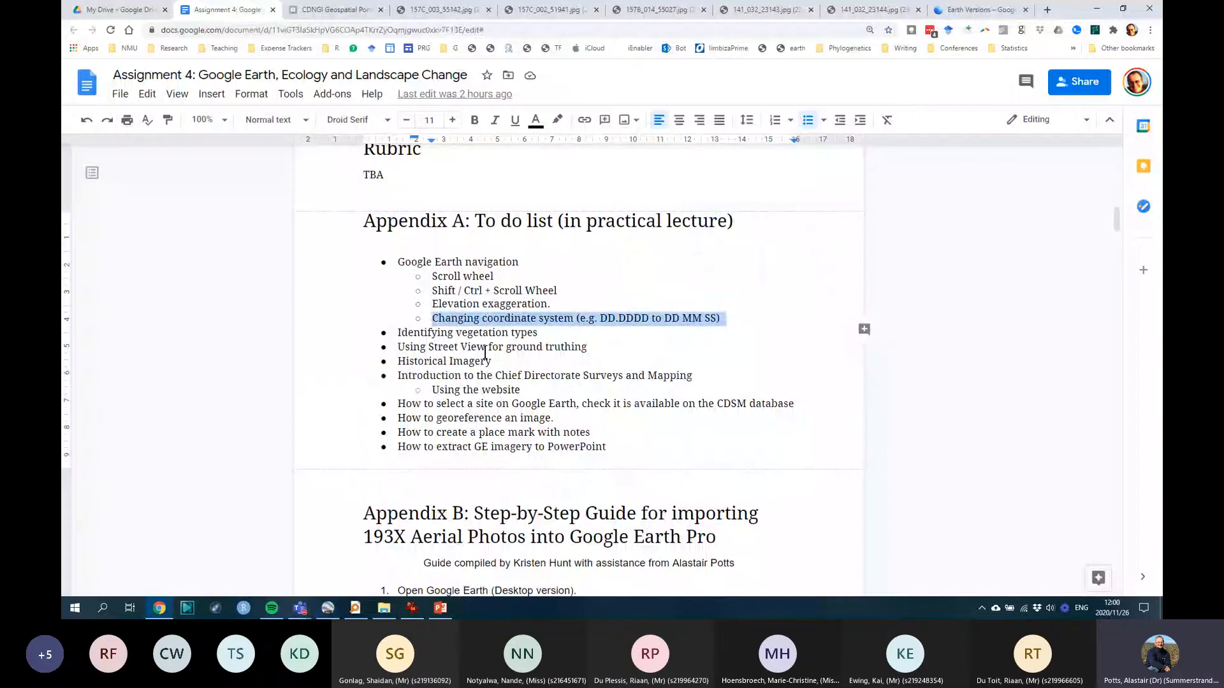
left_click(403, 338)
left_click_drag(402, 338, 579, 340)
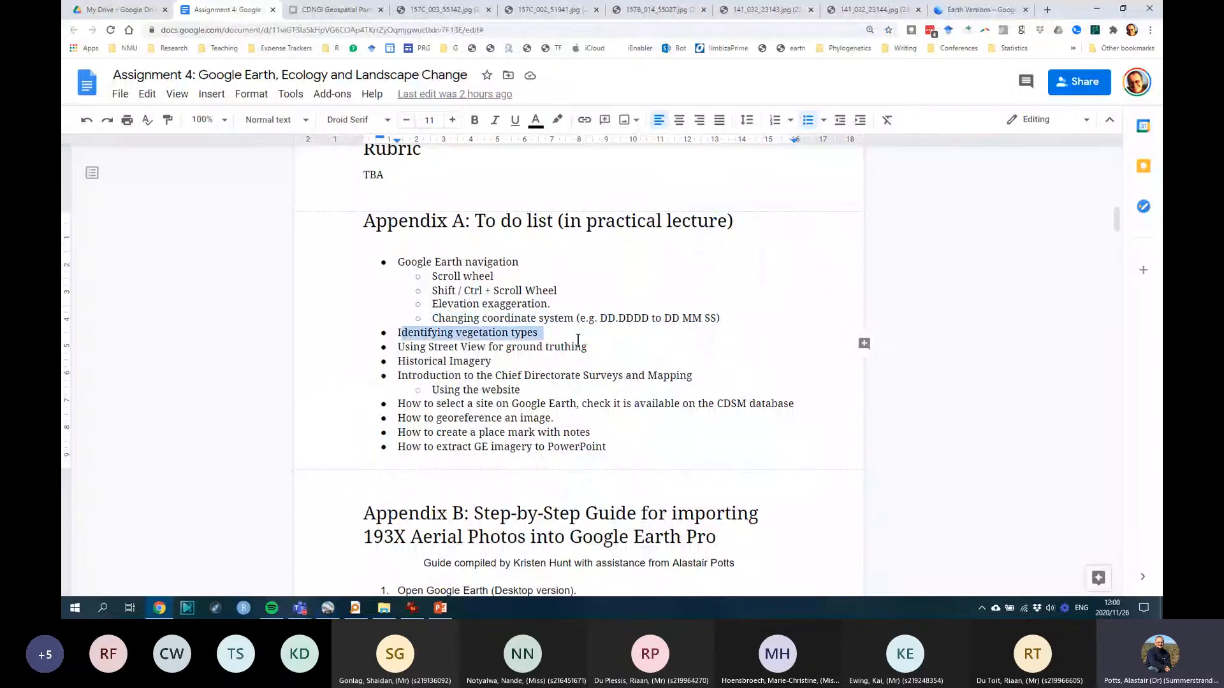
left_click_drag(433, 348, 590, 362)
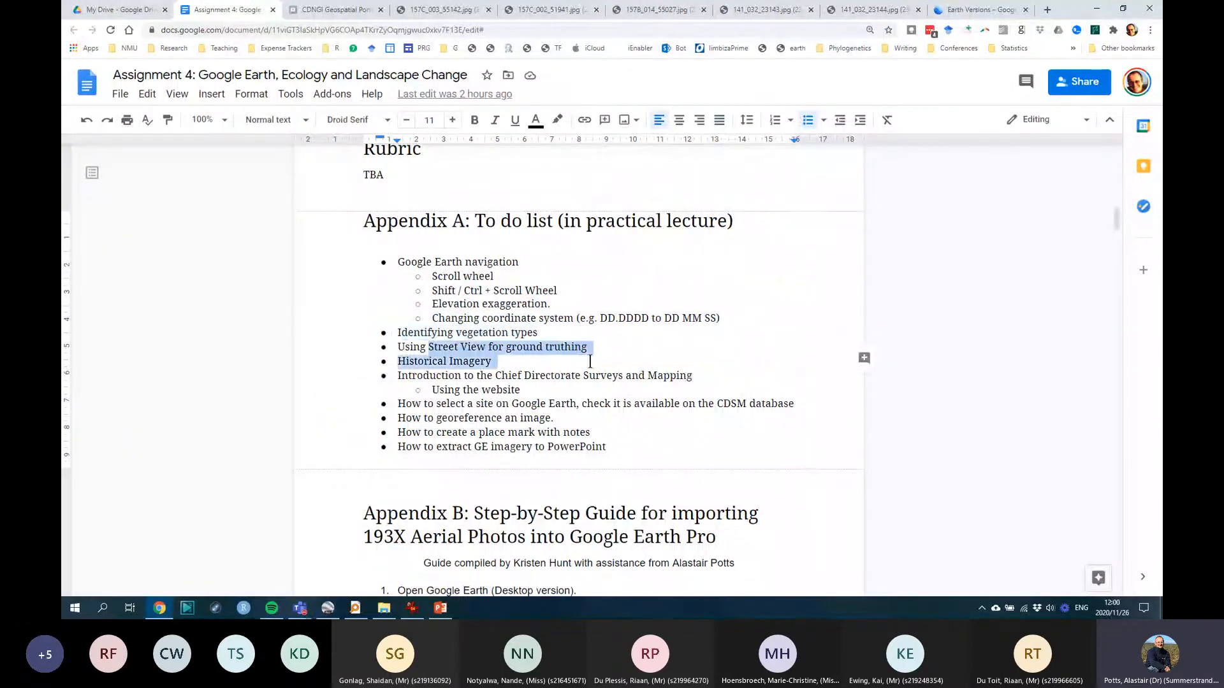
left_click(602, 351)
left_click_drag(447, 347, 503, 347)
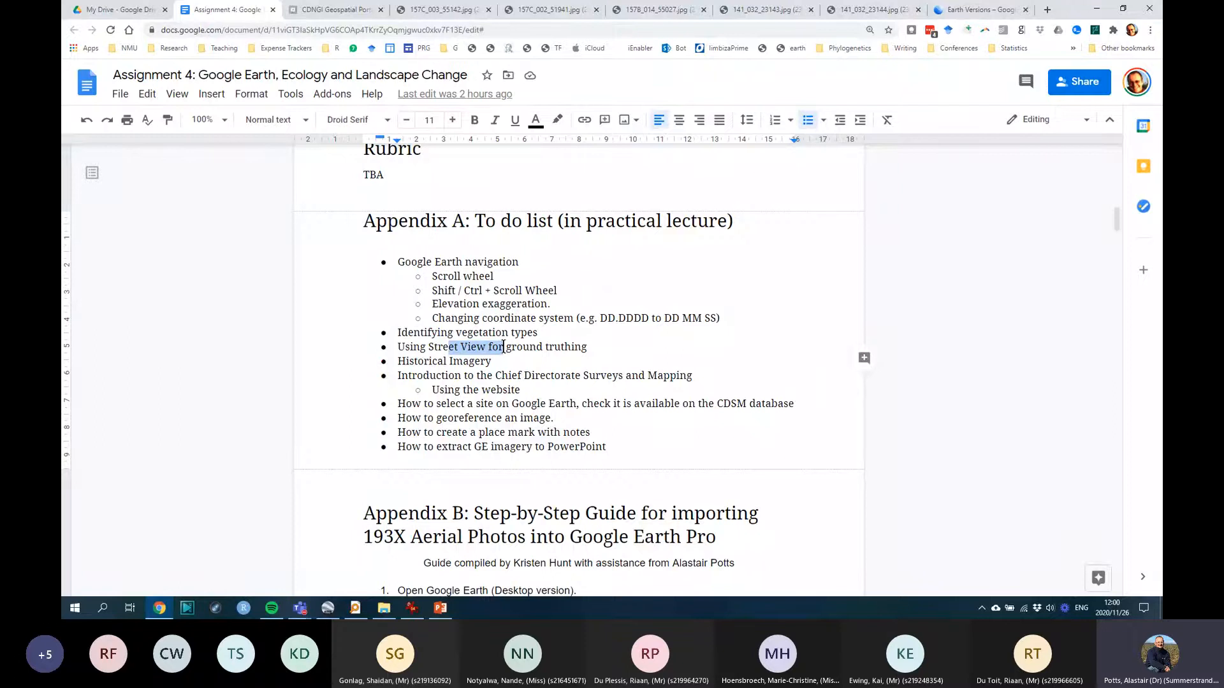
left_click_drag(425, 334, 516, 331)
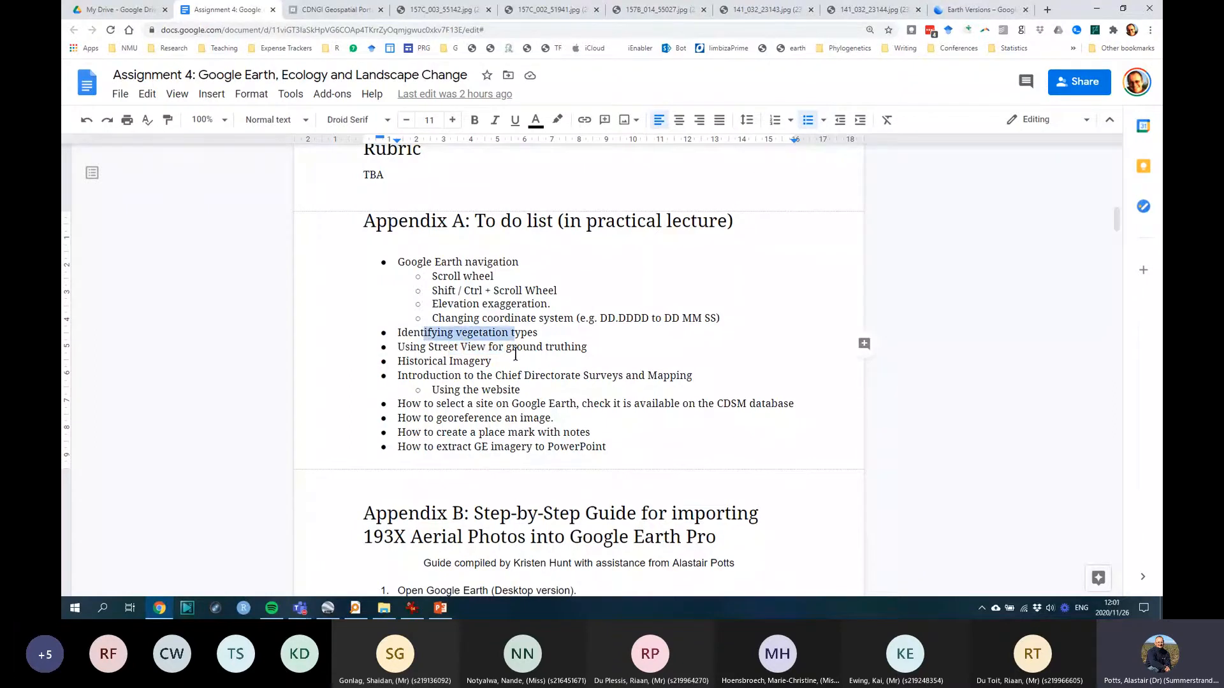
left_click_drag(488, 360, 397, 364)
Step: Switch to Google Earth Pro, turn on historical imagery, and move the time slider back from 11/2020
key("alt+Tab")
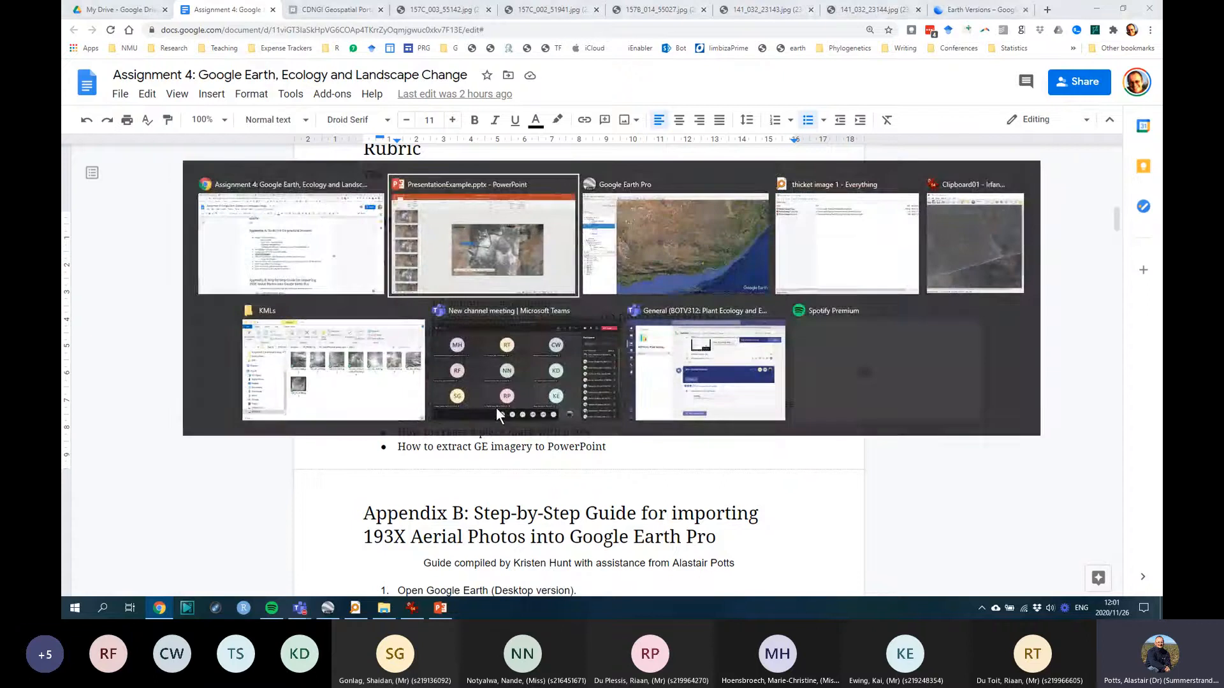
key("alt+Tab")
key("Tab")
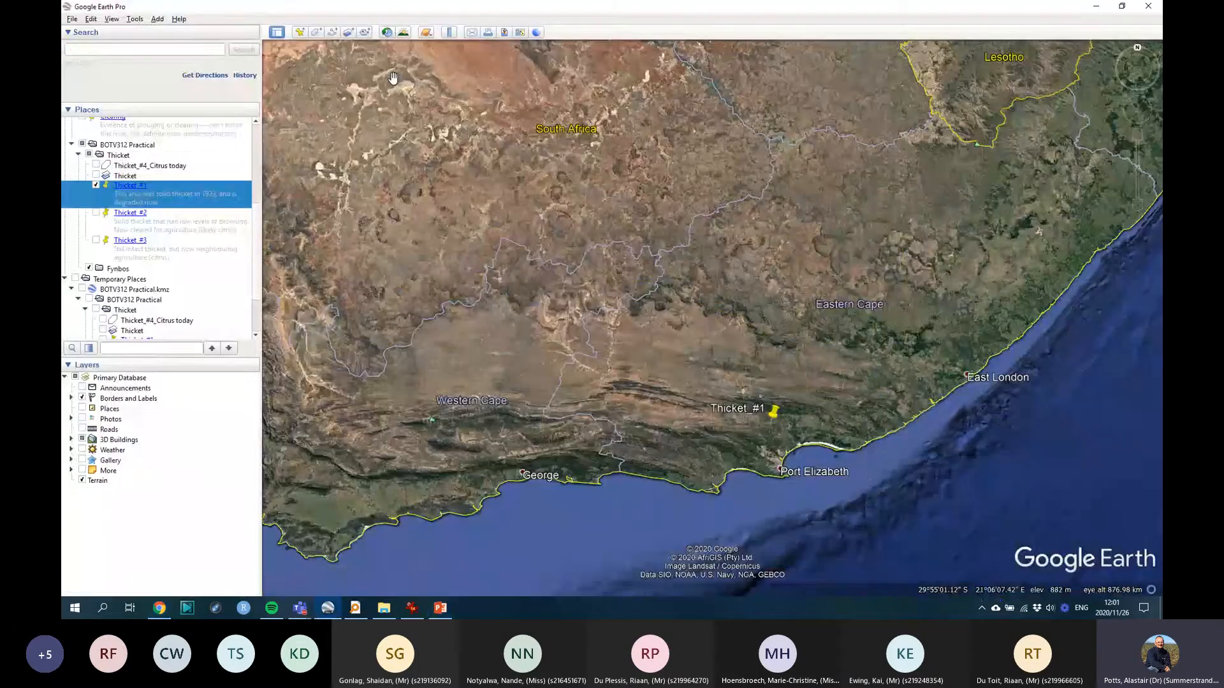
left_click(387, 33)
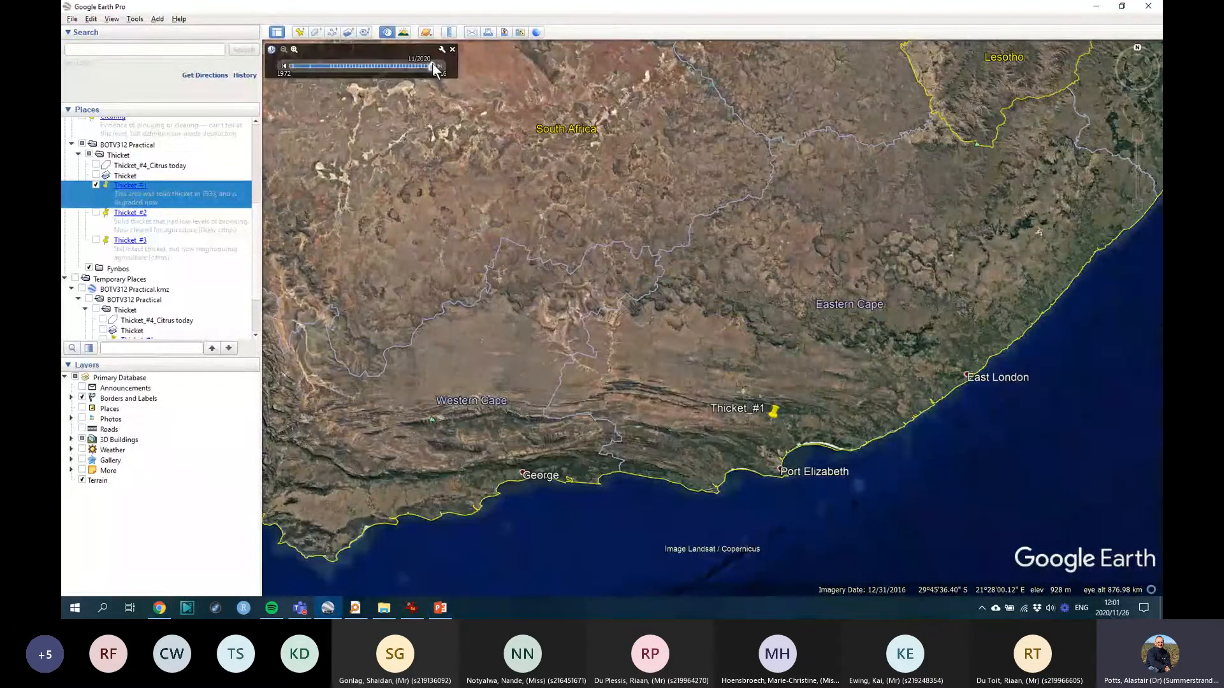
left_click_drag(432, 65, 393, 69)
Step: Return to the assignment document in Chrome and highlight the items on Surveys and Mapping, site selection and CDSM availability
key("alt+Tab")
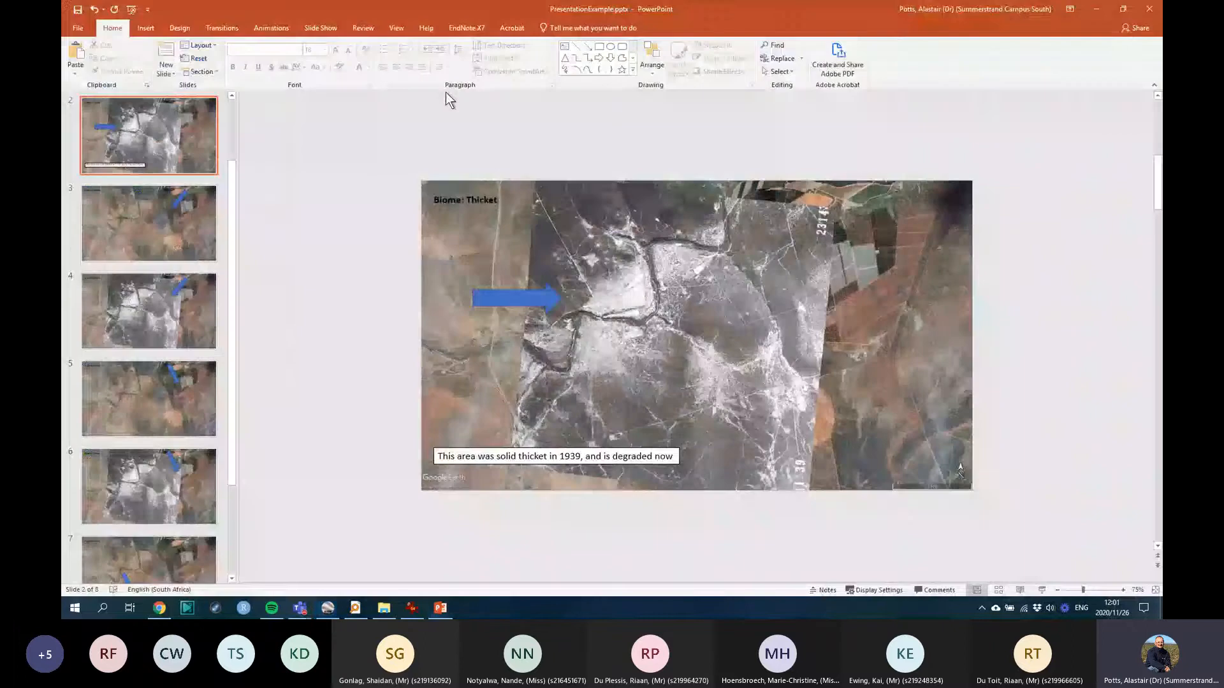
key("alt+Tab")
key("Tab")
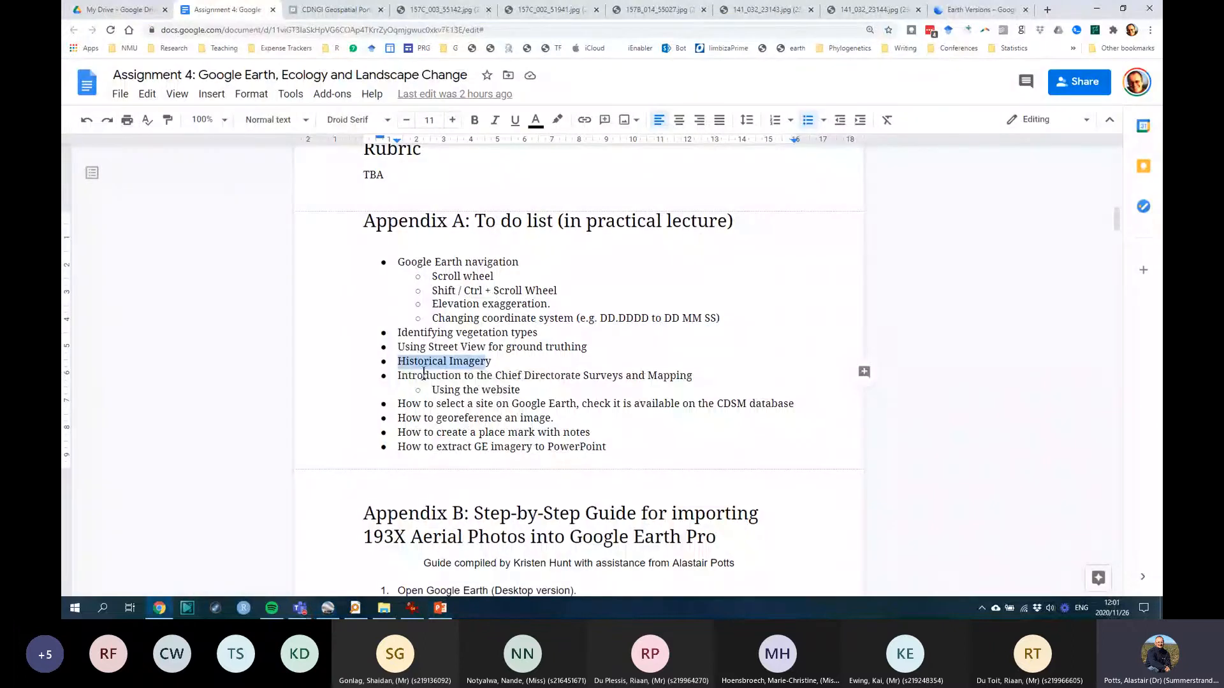
left_click_drag(398, 376, 561, 391)
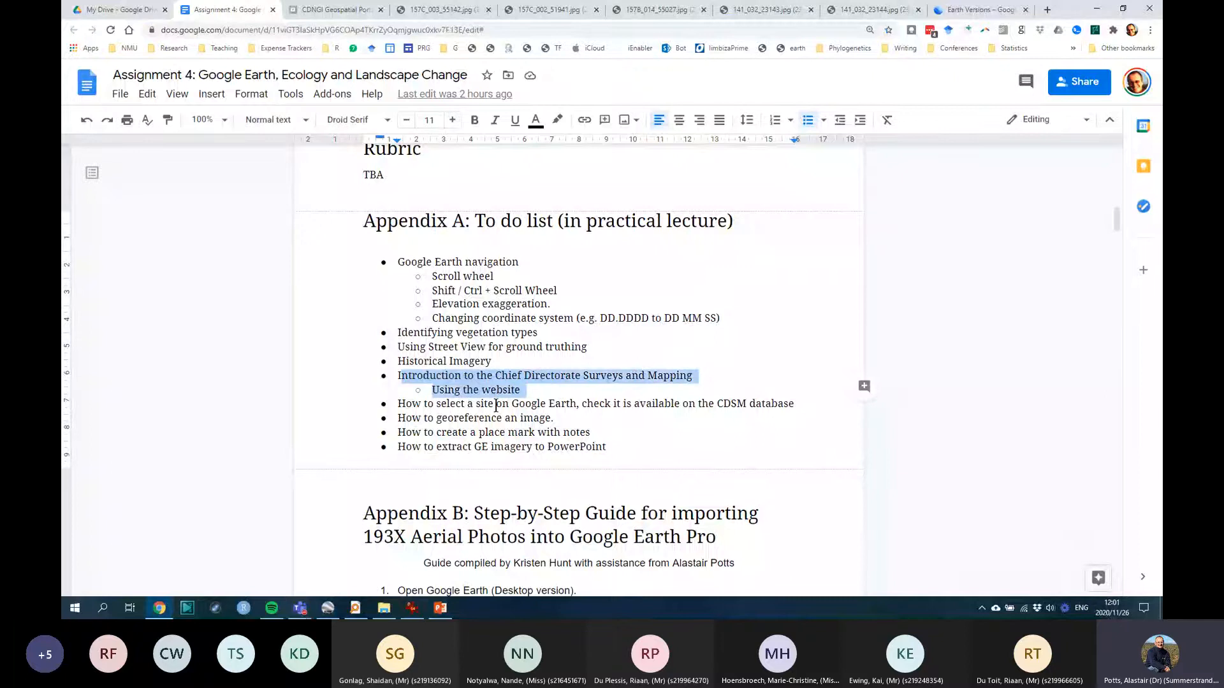
left_click(428, 405)
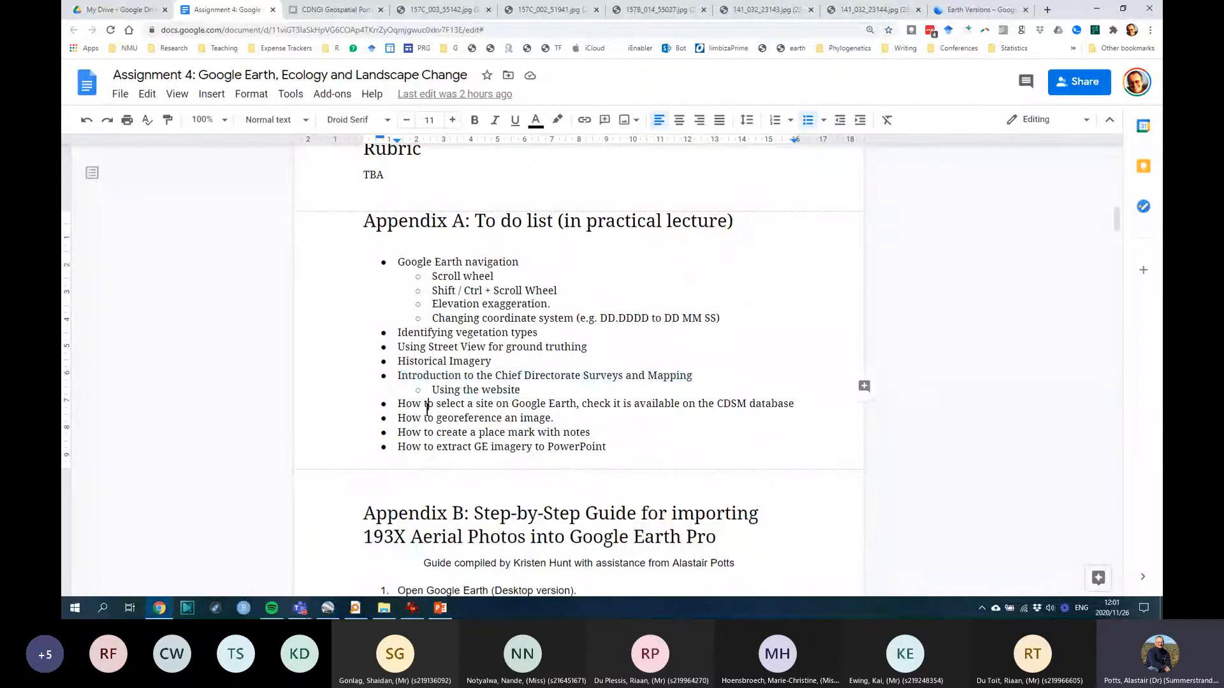
left_click_drag(399, 410, 669, 413)
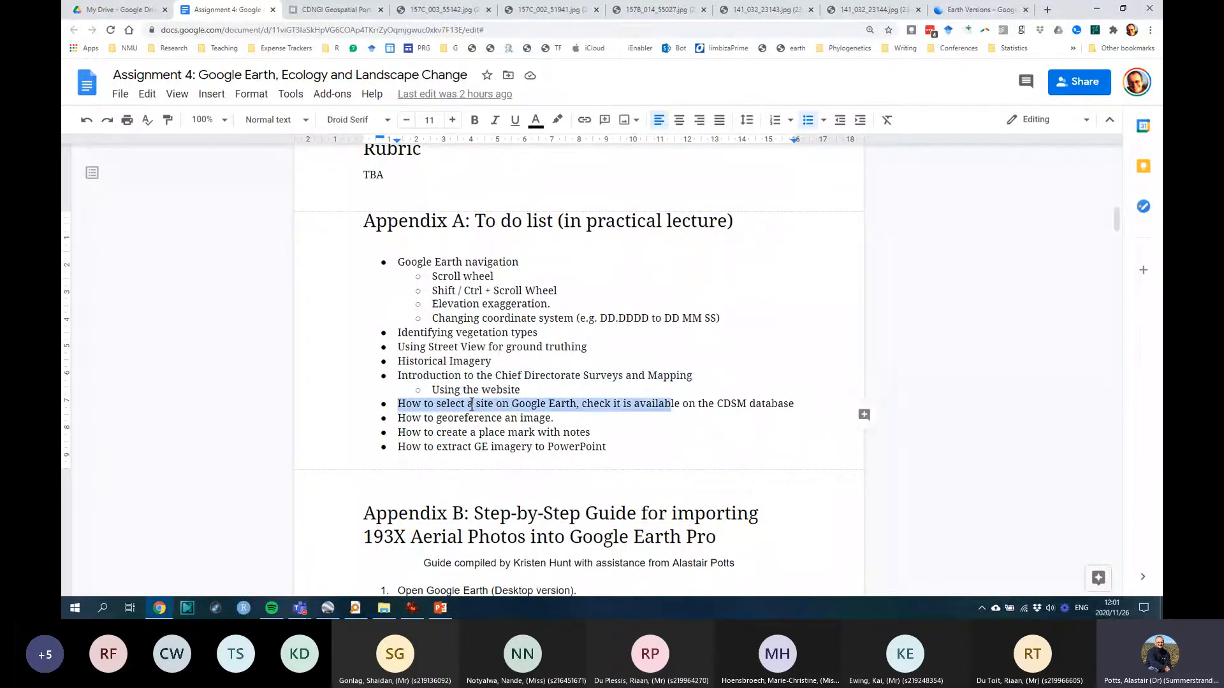
left_click(582, 408)
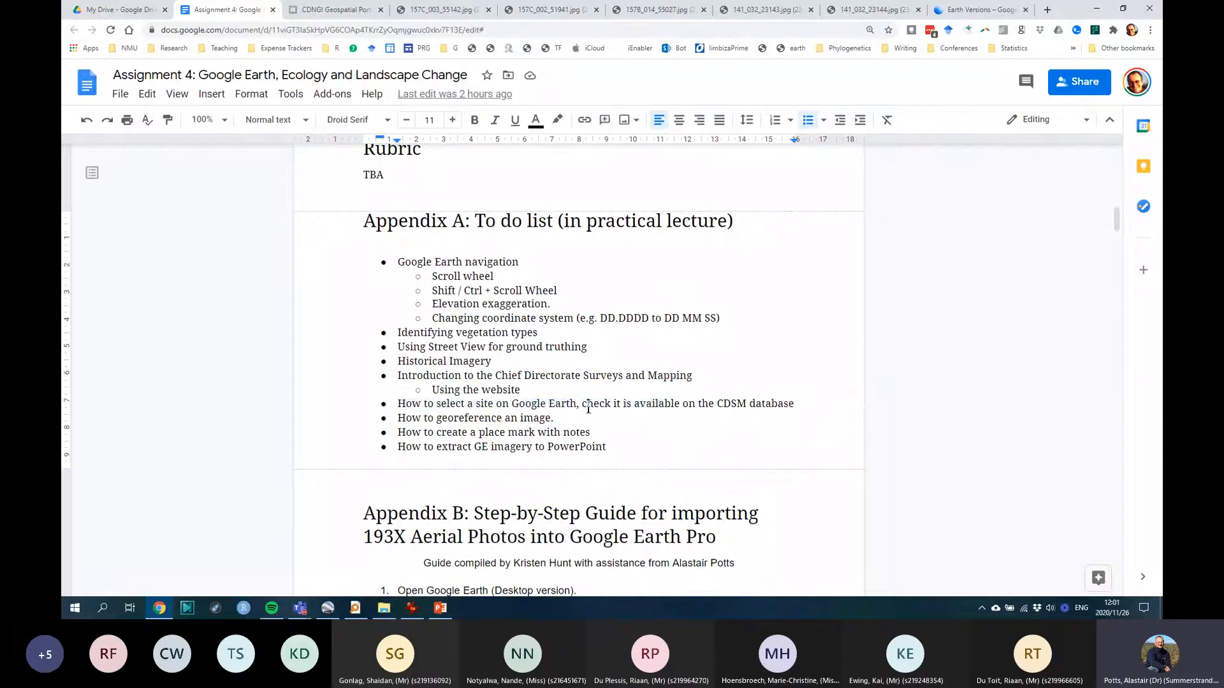
left_click_drag(587, 408, 829, 407)
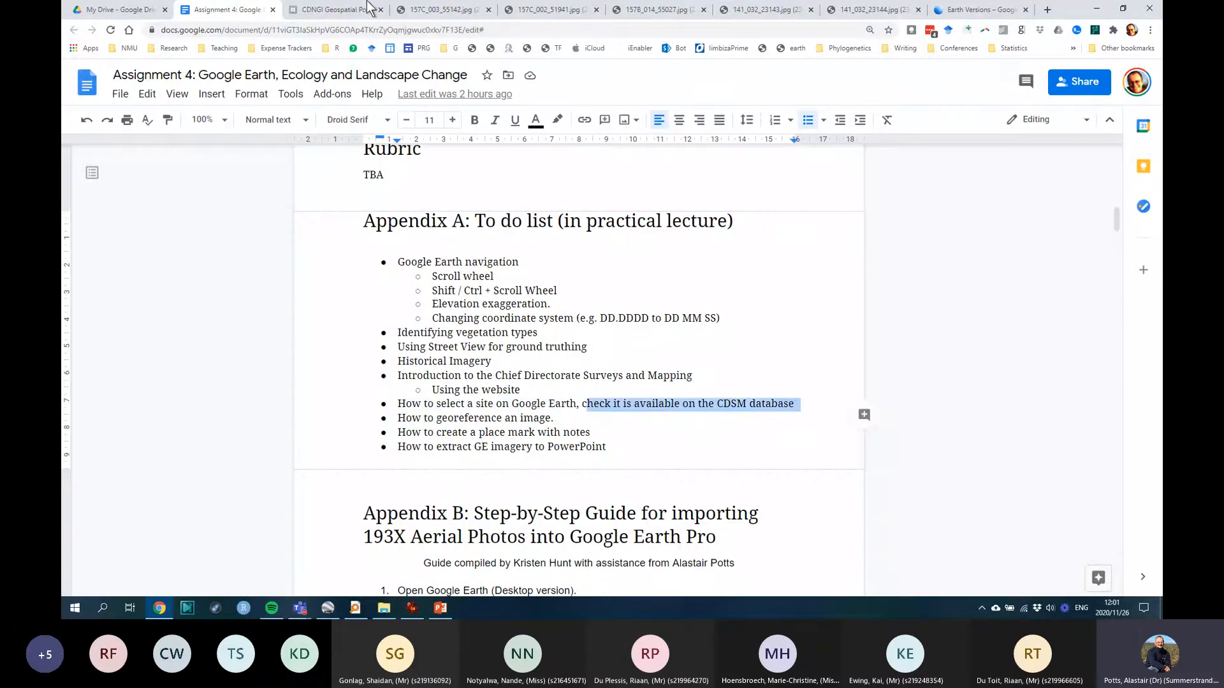
Step: In the CDNGI Geospatial Portal, hide the imagery and mapping mosaics, expand the standard-job photography layers, and show all of South Africa
left_click(345, 9)
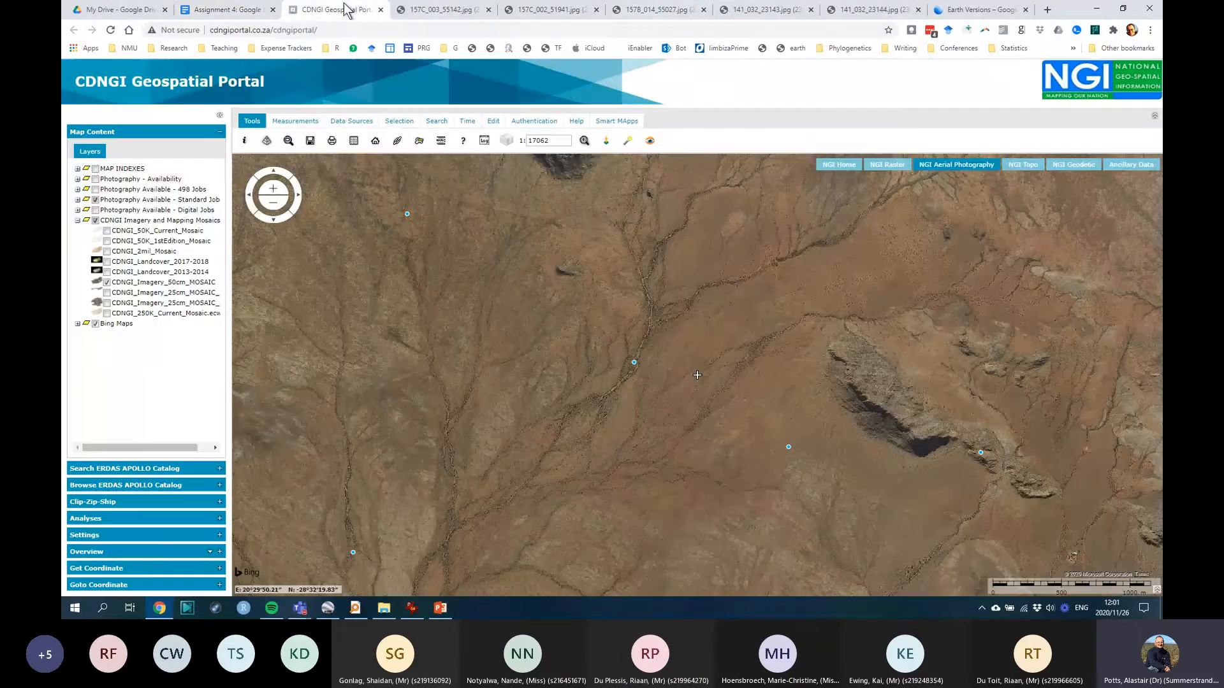
scroll(357, 293, "down", 3)
left_click(96, 222)
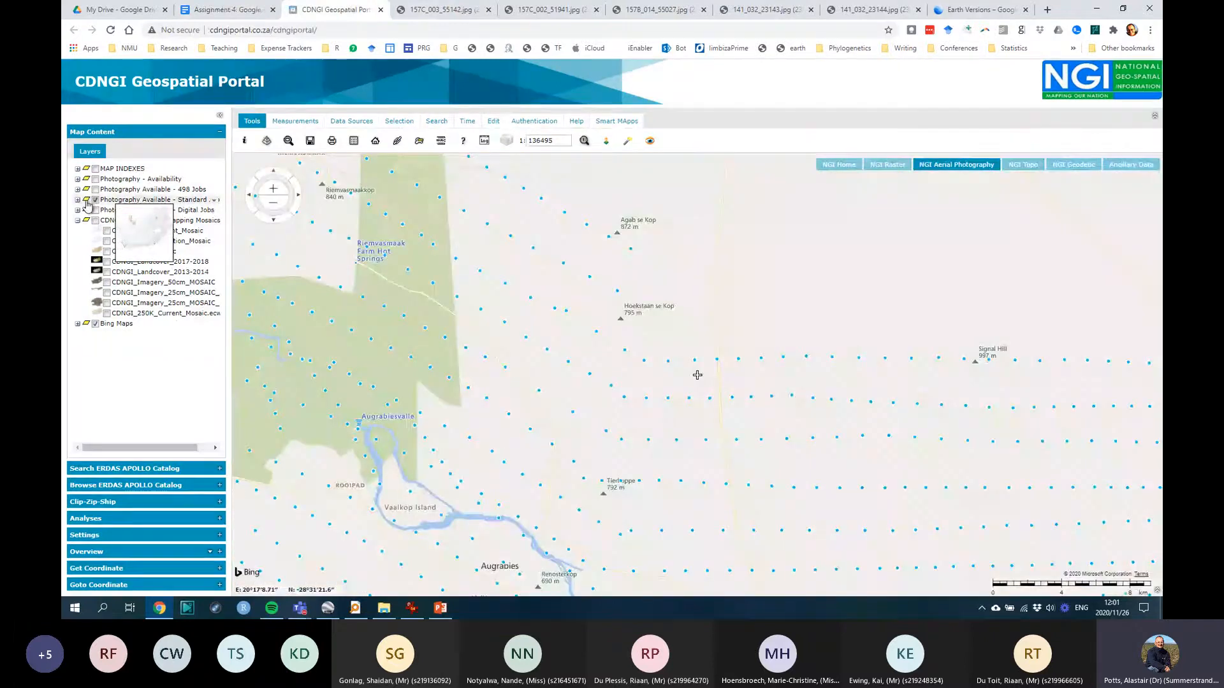
left_click(78, 200)
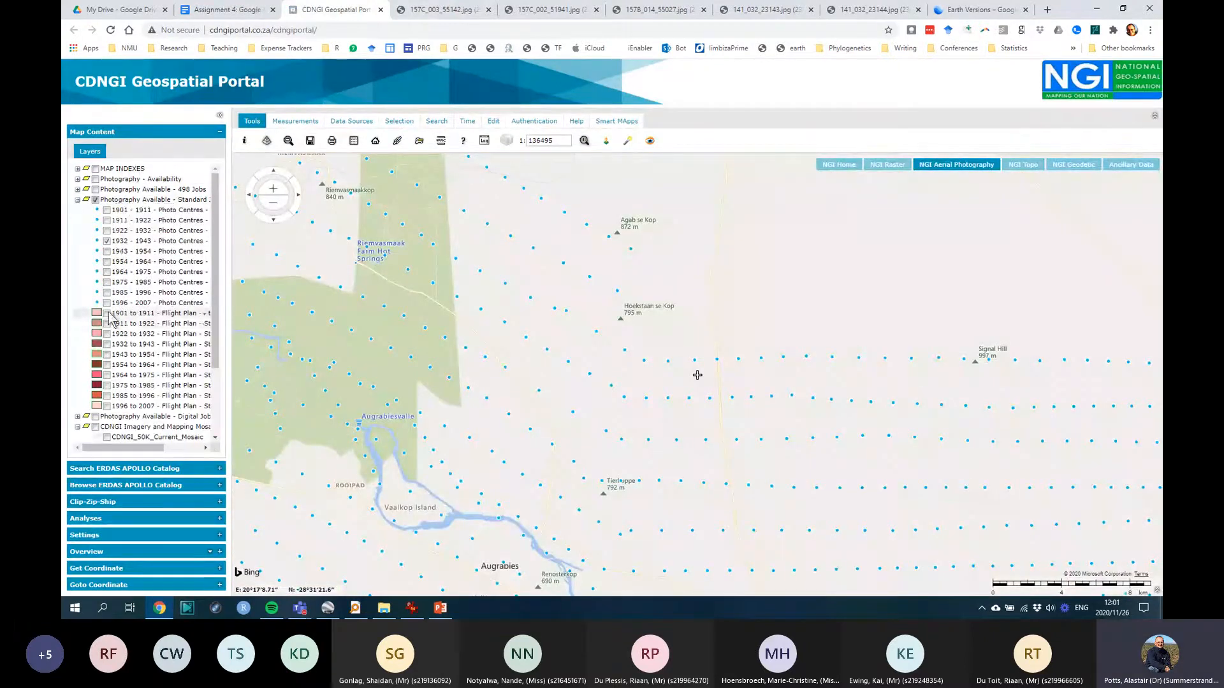
scroll(659, 377, "down", 5)
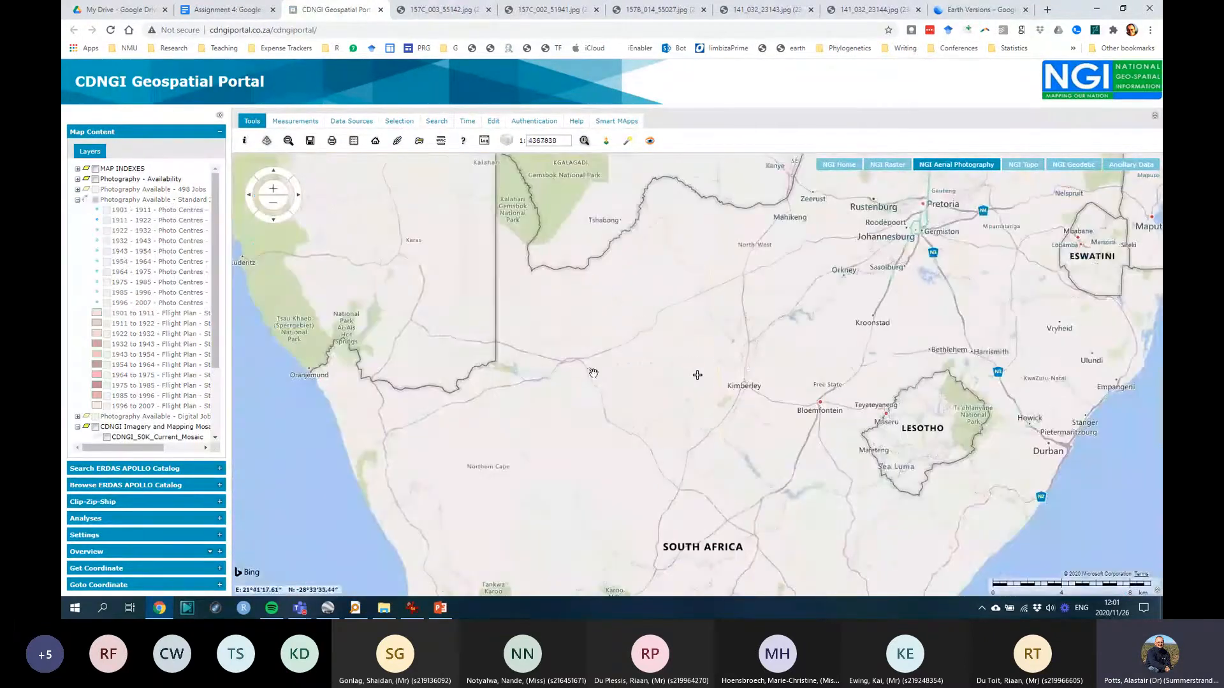
left_click_drag(659, 377, 635, 330)
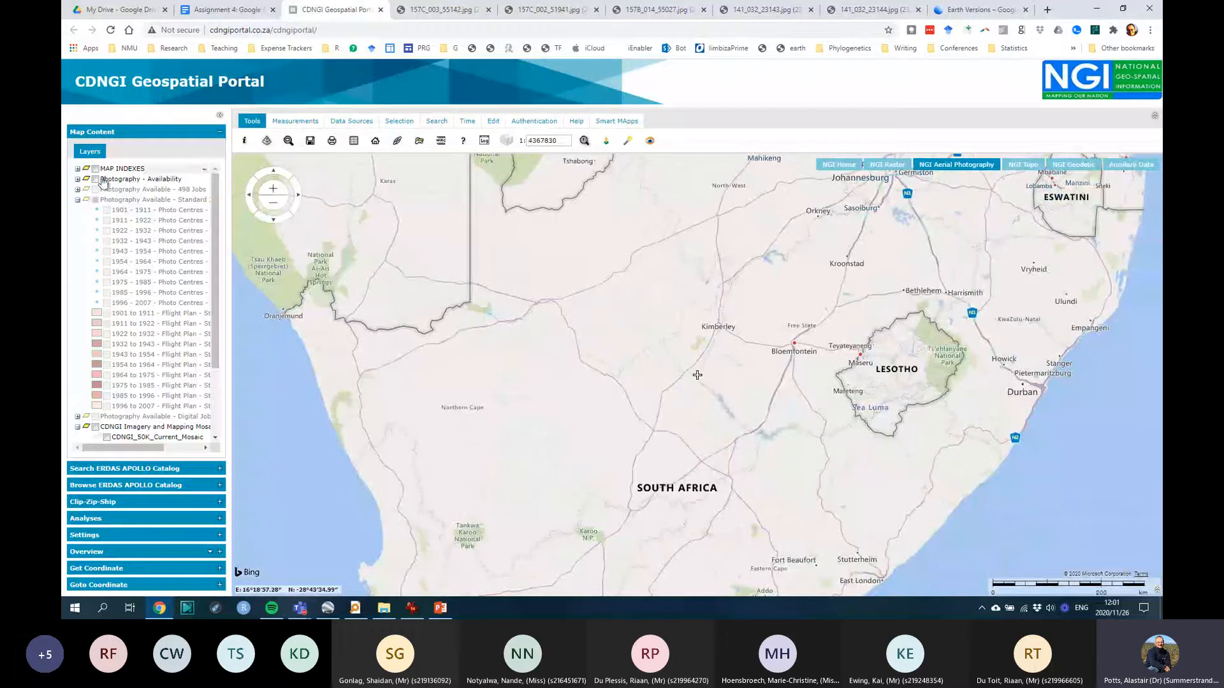
Step: Show the standard analogue flight plans for 1911 to 1922 and 1922 to 1932 across South Africa's map, including the southern coast
left_click(77, 179)
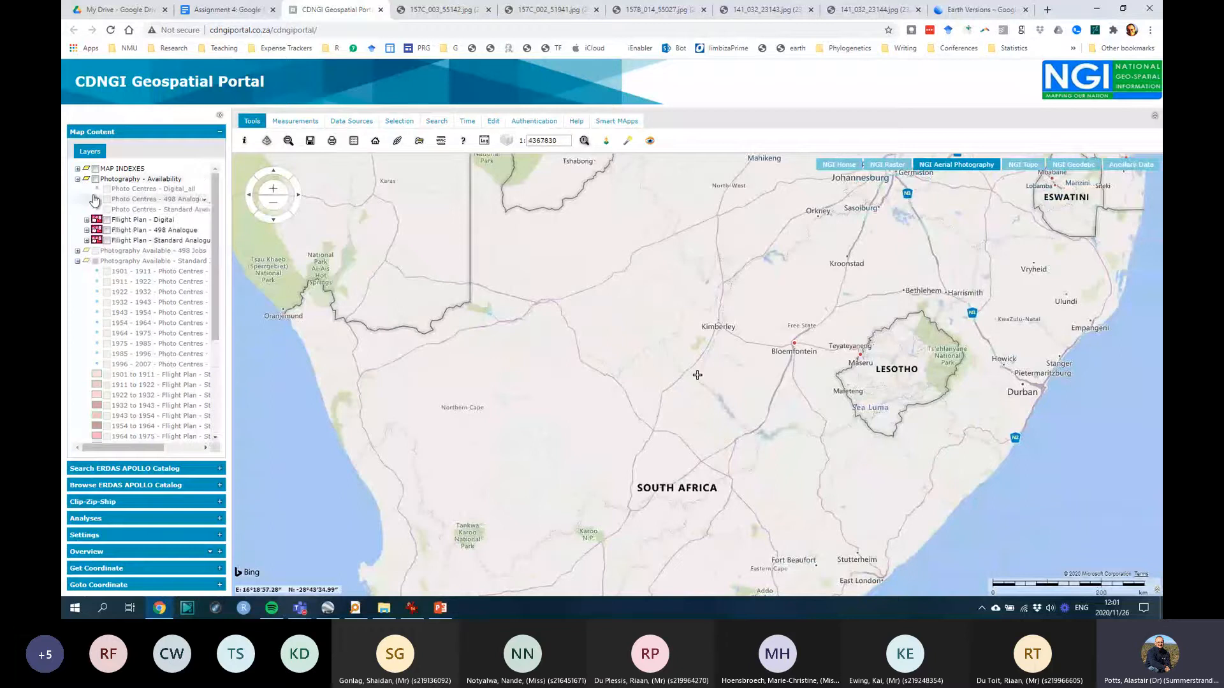
left_click(87, 241)
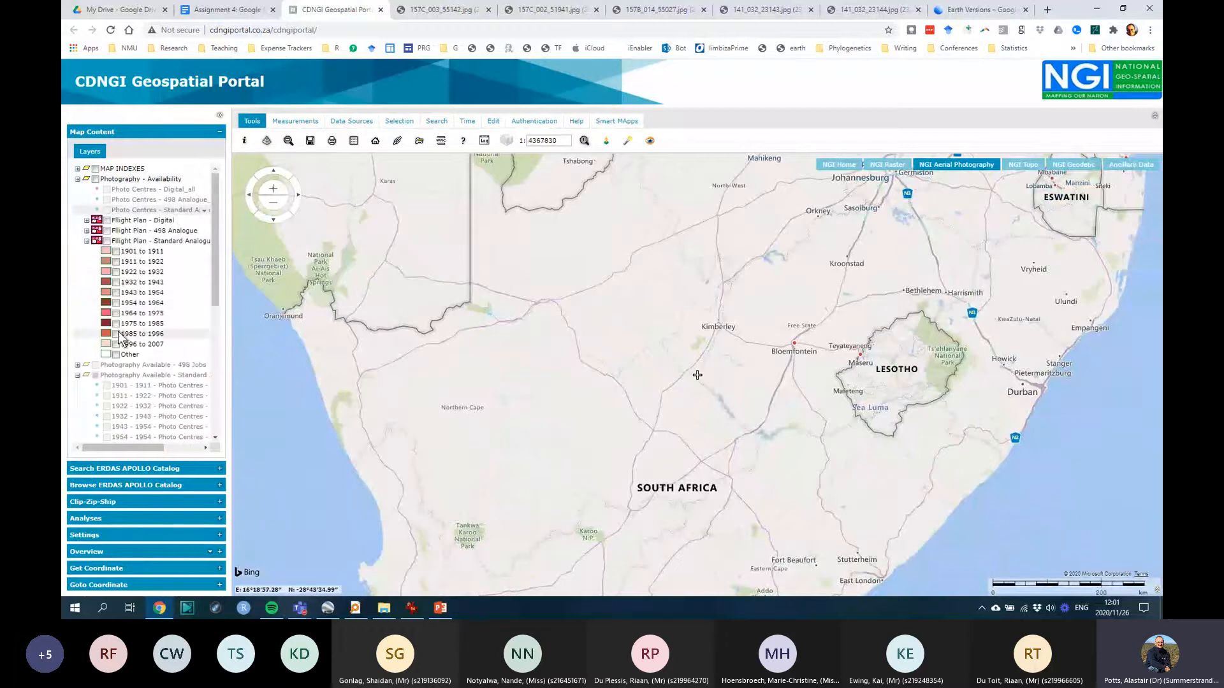
left_click(116, 262)
left_click(116, 272)
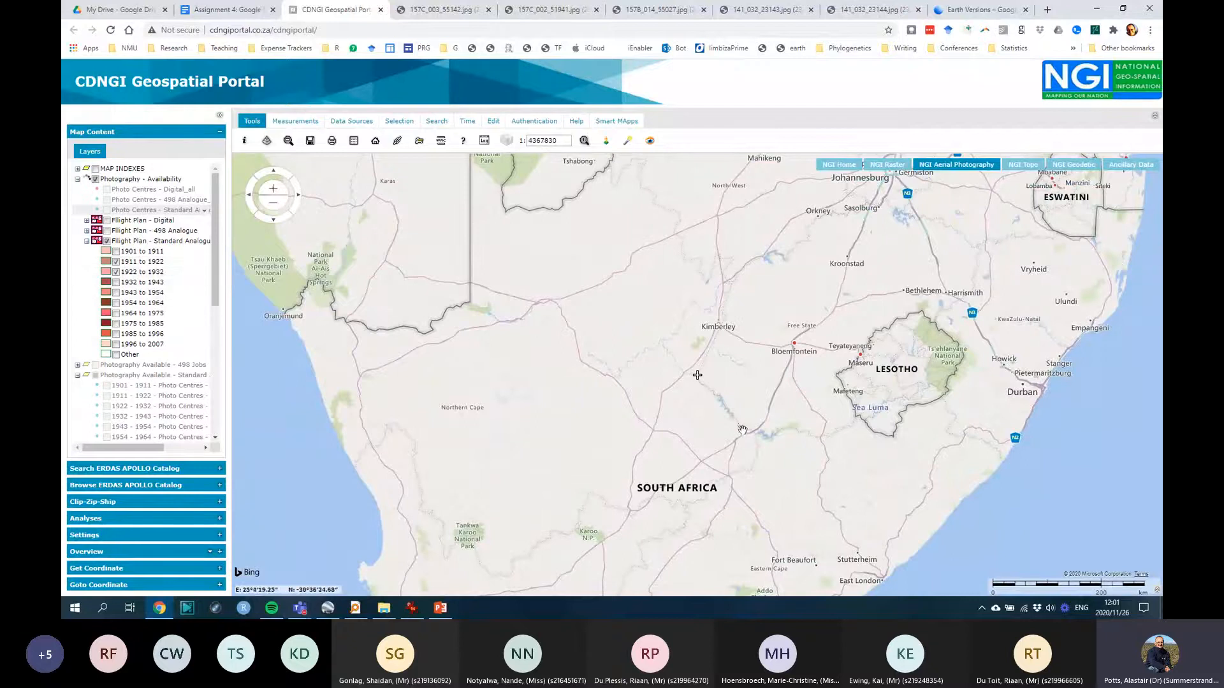
key("alt+Tab")
key("alt+Tab")
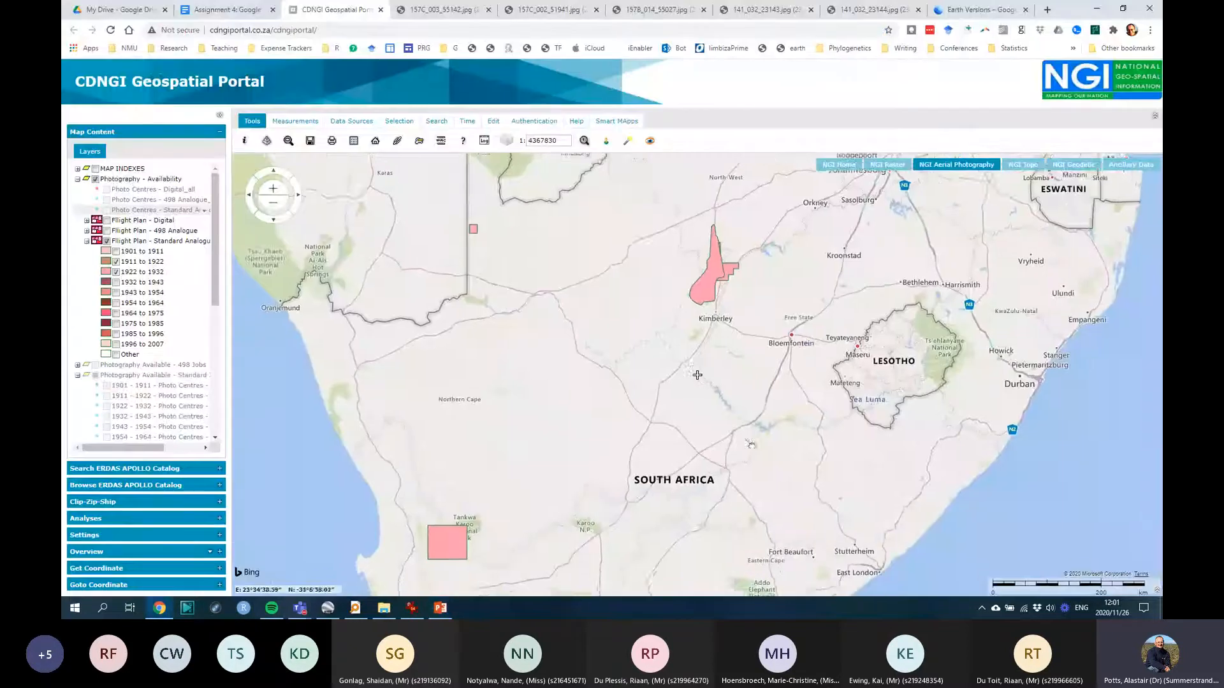
left_click_drag(751, 445, 684, 377)
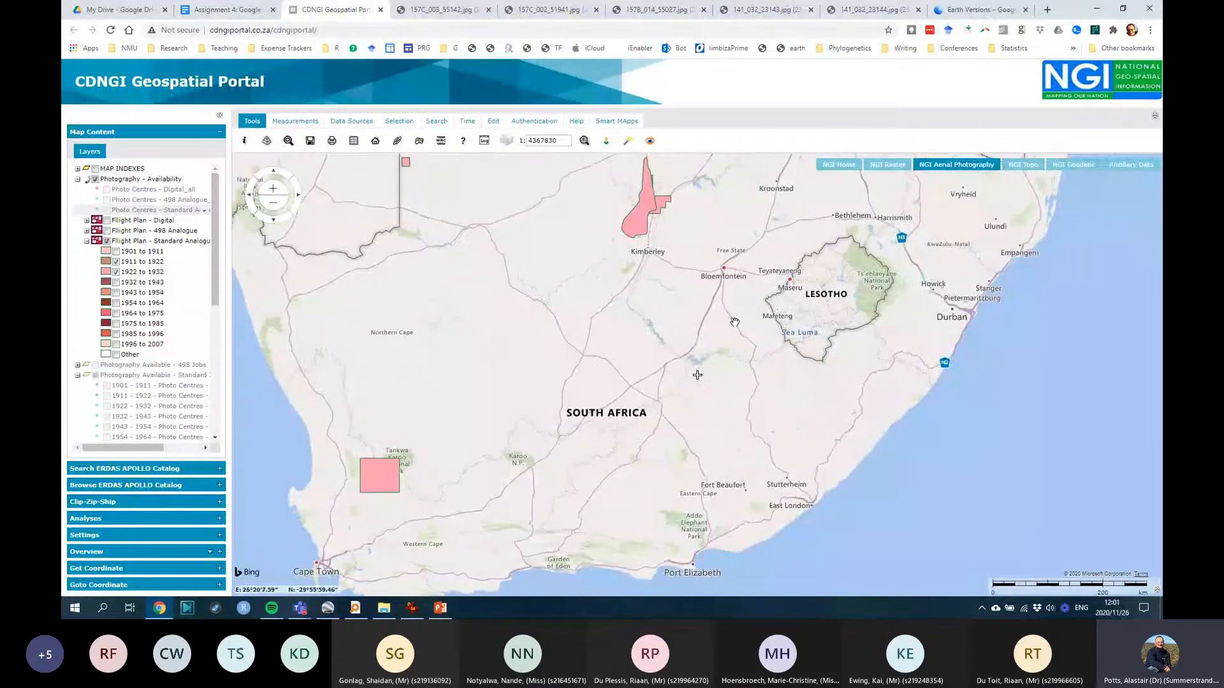
Step: Return to the assignment document, highlight the items on georeferencing an image and creating a place mark with notes, and switch to PowerPoint
key("alt+Tab")
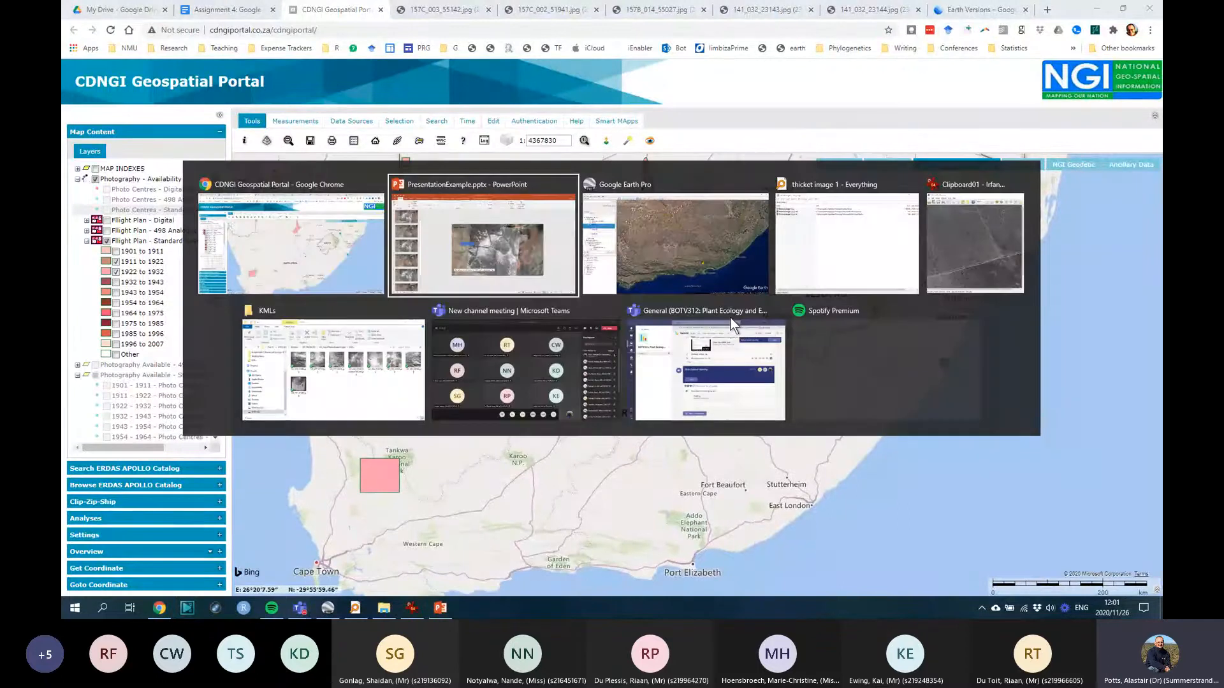
key("Escape")
left_click(235, 10)
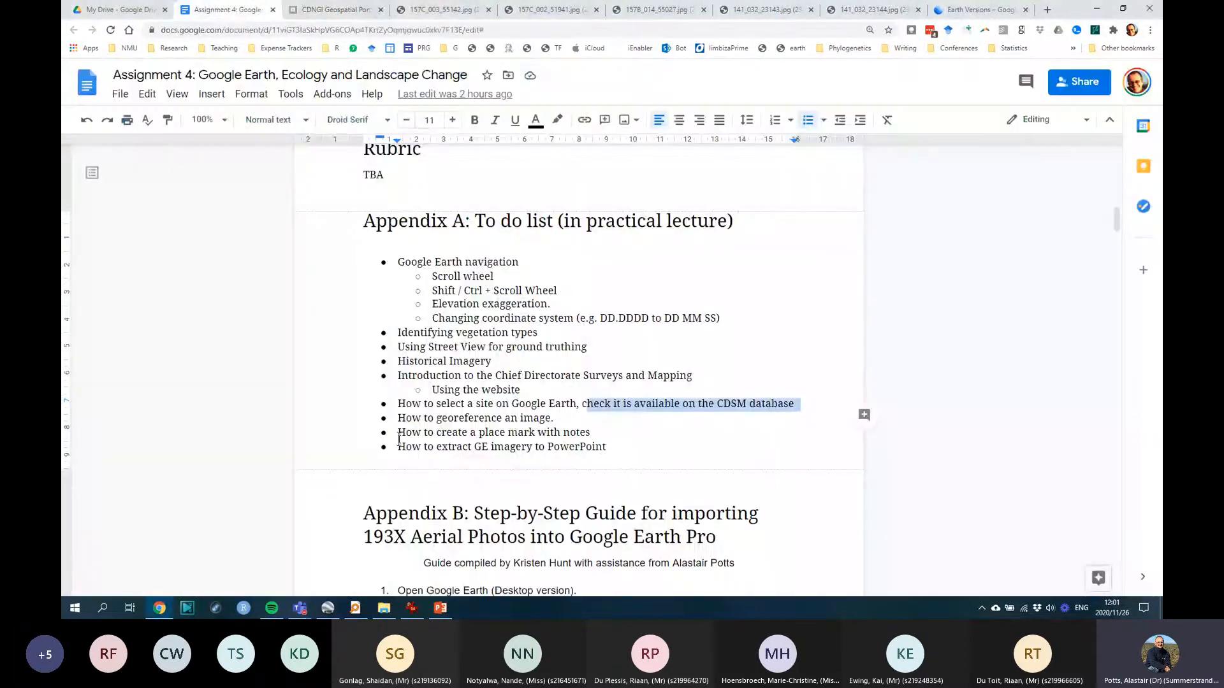
left_click_drag(393, 418, 602, 423)
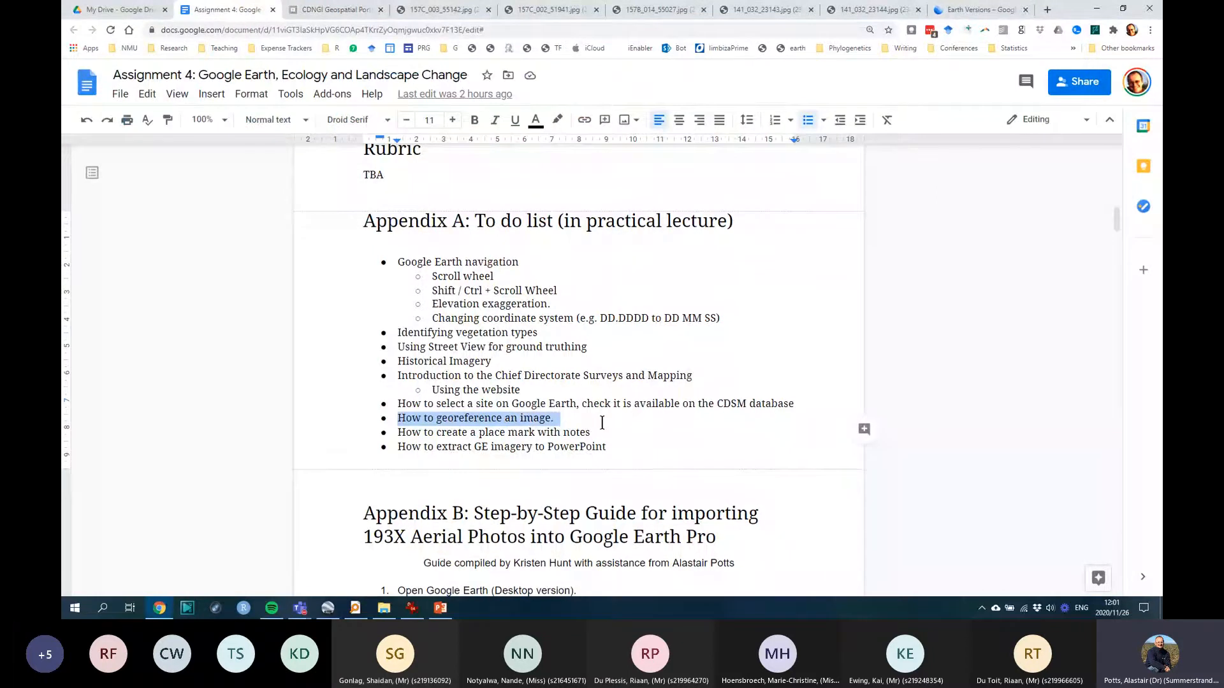
left_click(434, 421)
left_click_drag(405, 421, 580, 421)
left_click(533, 423)
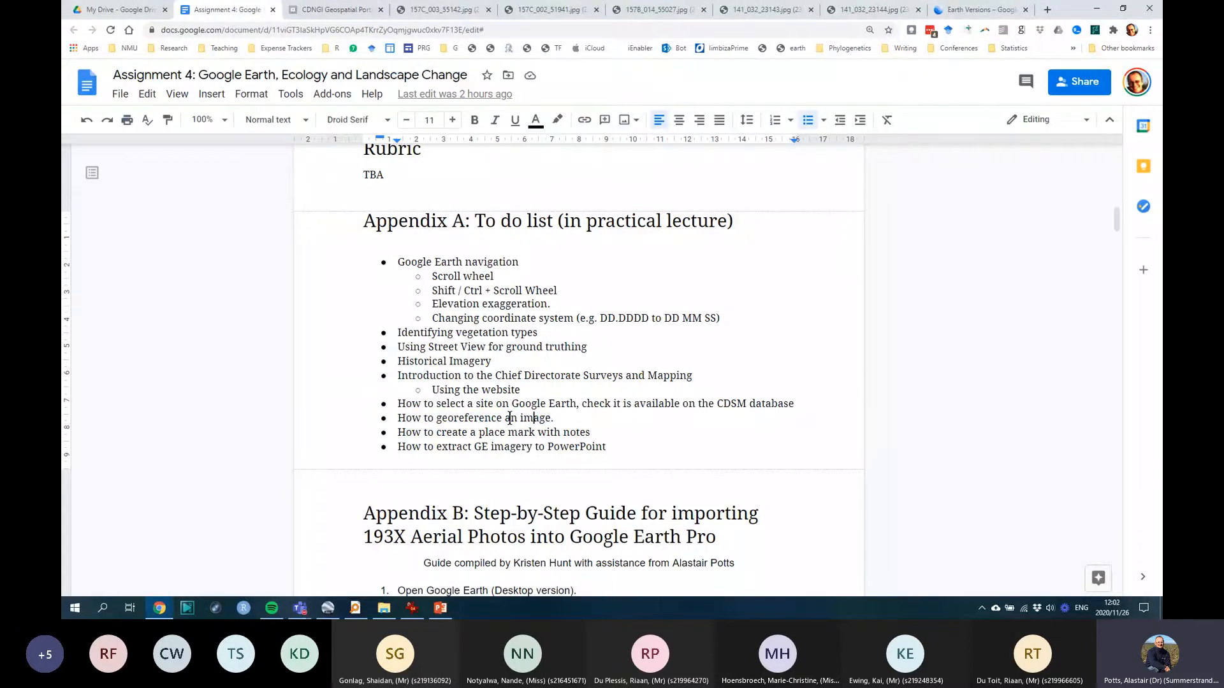
left_click_drag(402, 438, 587, 437)
key("alt+Tab")
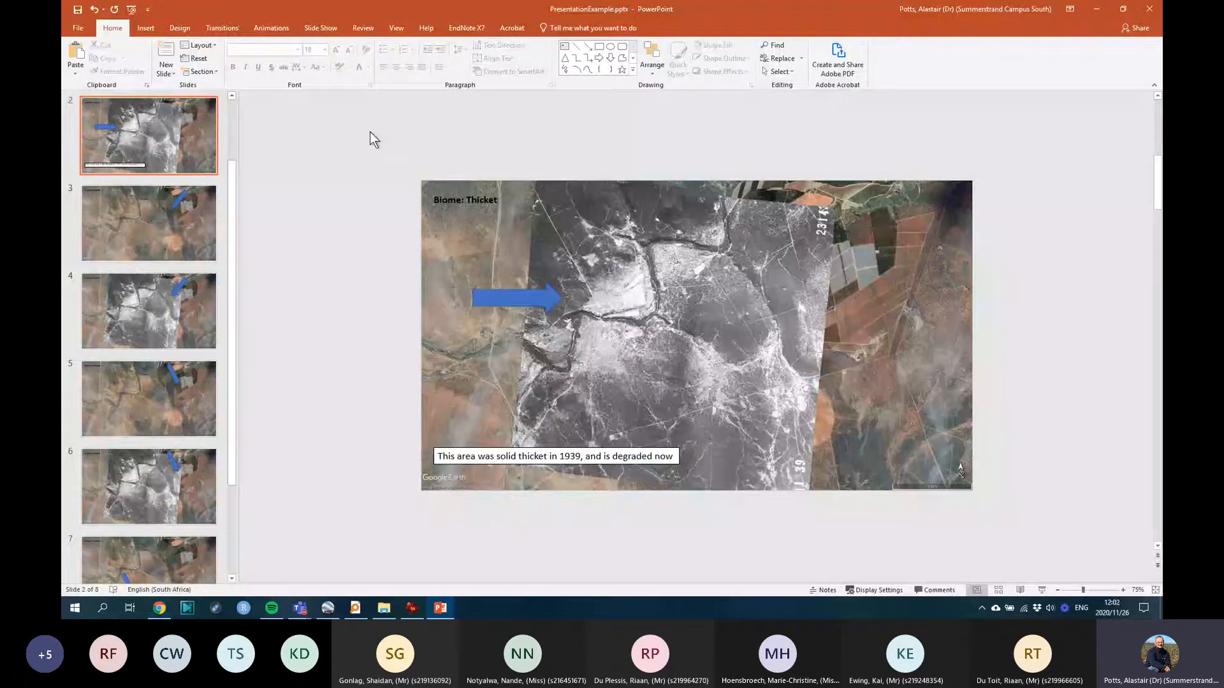
Step: Switch to Google Earth Pro and add a placemark with the description sdfasdf at about 32°36'59"S, 24°29'12"E, keeping its default name
key("alt+Tab")
key("alt+Tab")
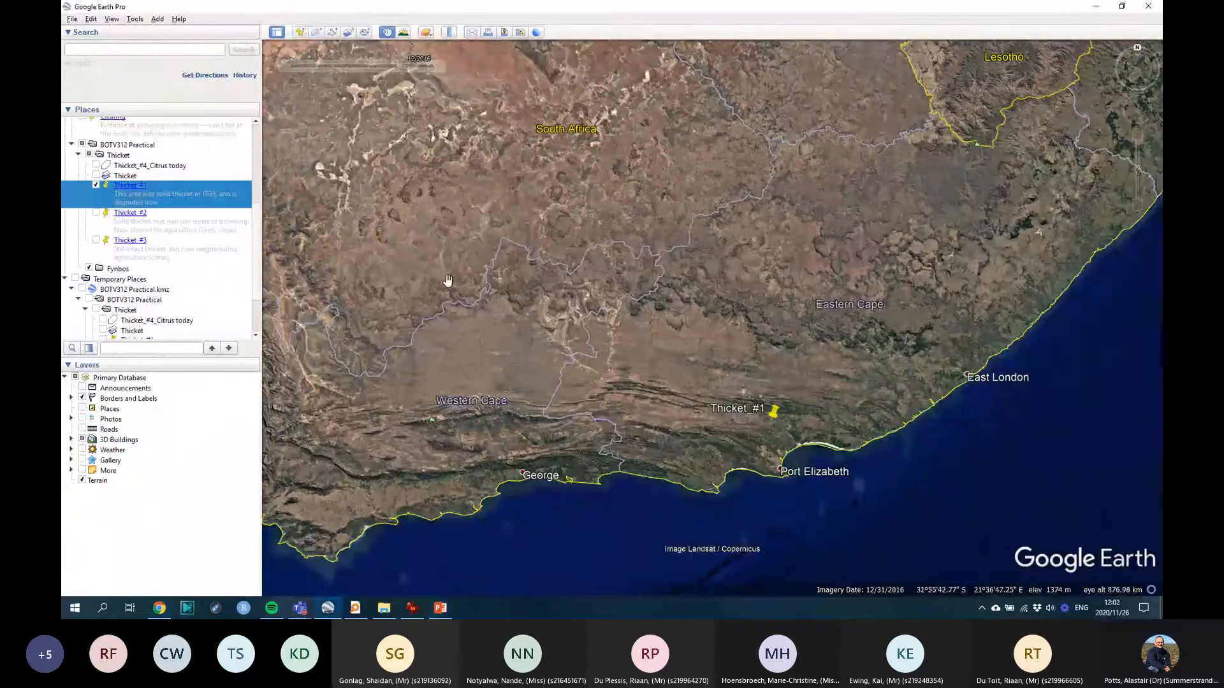
left_click(302, 35)
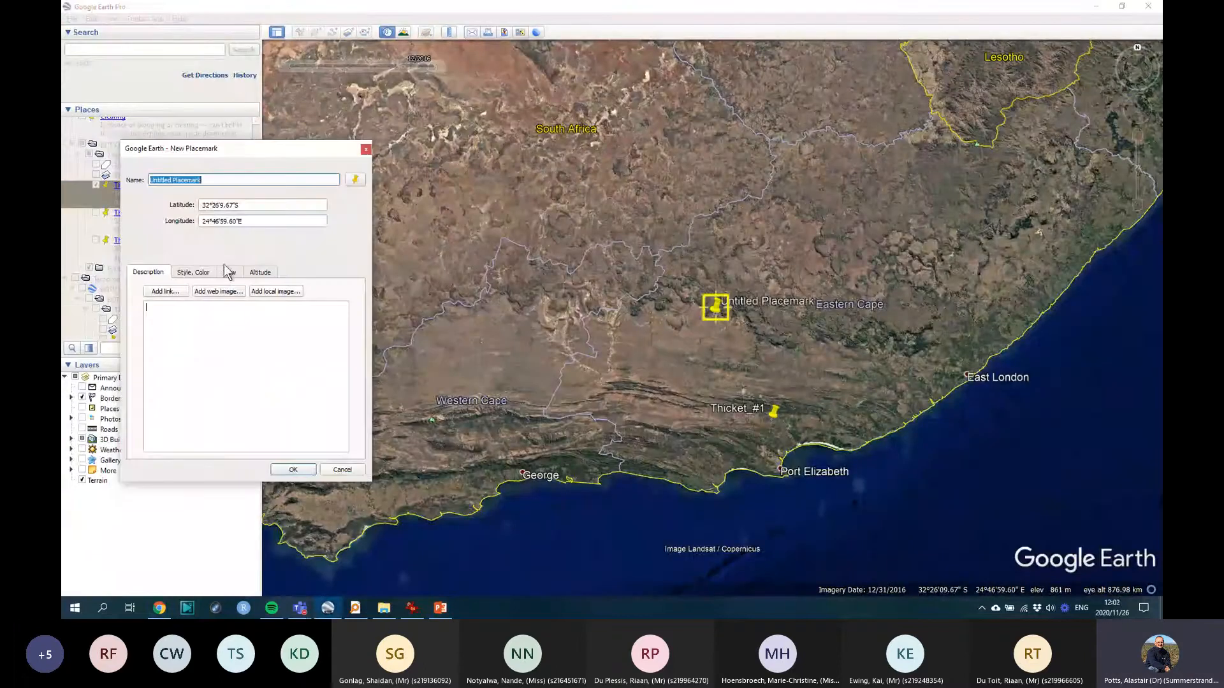
left_click(224, 322)
type("sdfasdf")
left_click_drag(728, 303, 701, 323)
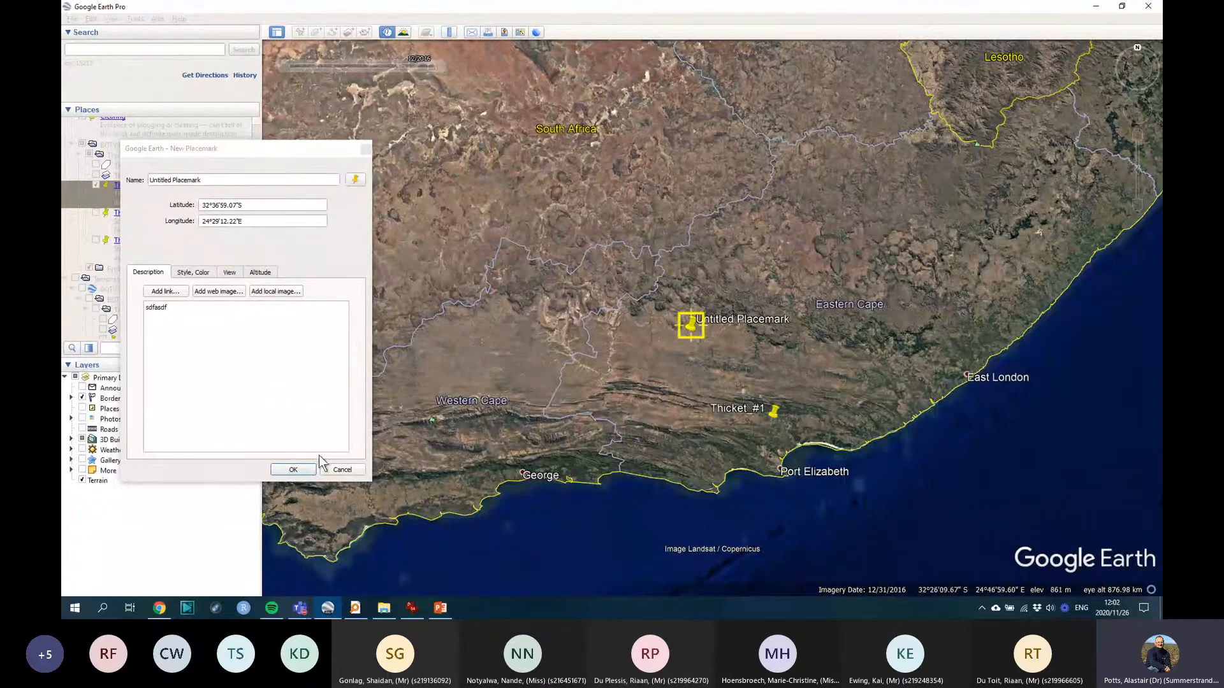
left_click(303, 471)
Step: Open the new placemark's note from the saved places, close it, and fly to the placemark
scroll(702, 352, "down", 3)
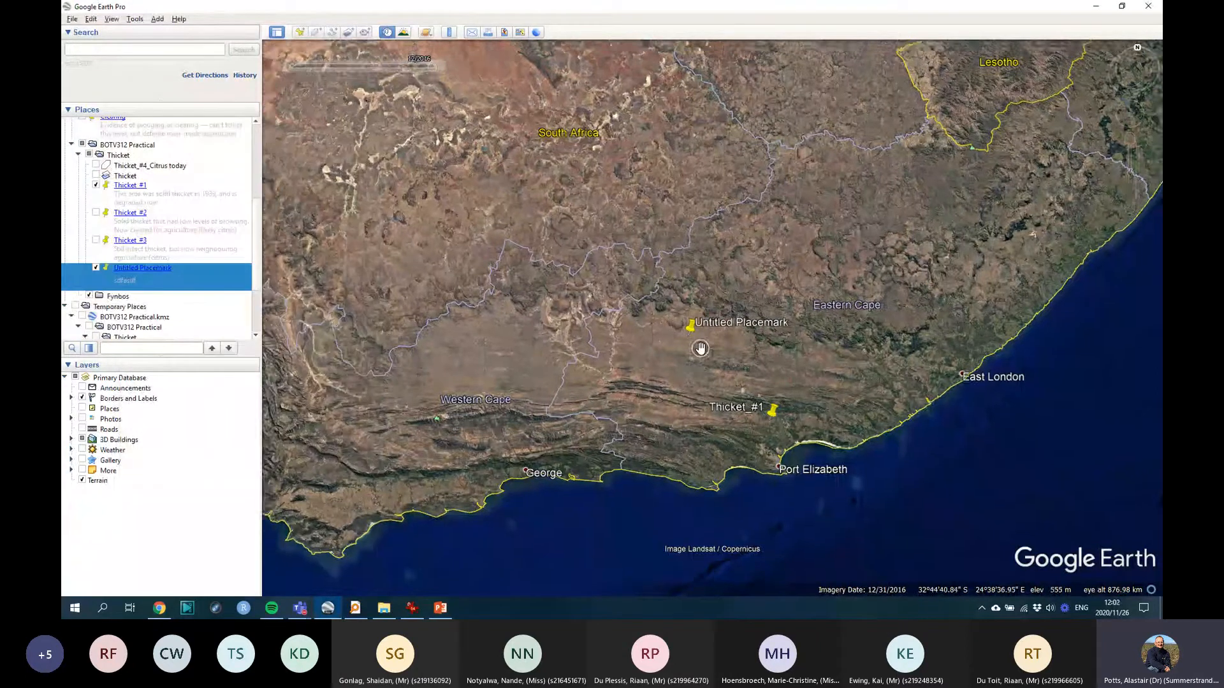
scroll(702, 352, "down", 5)
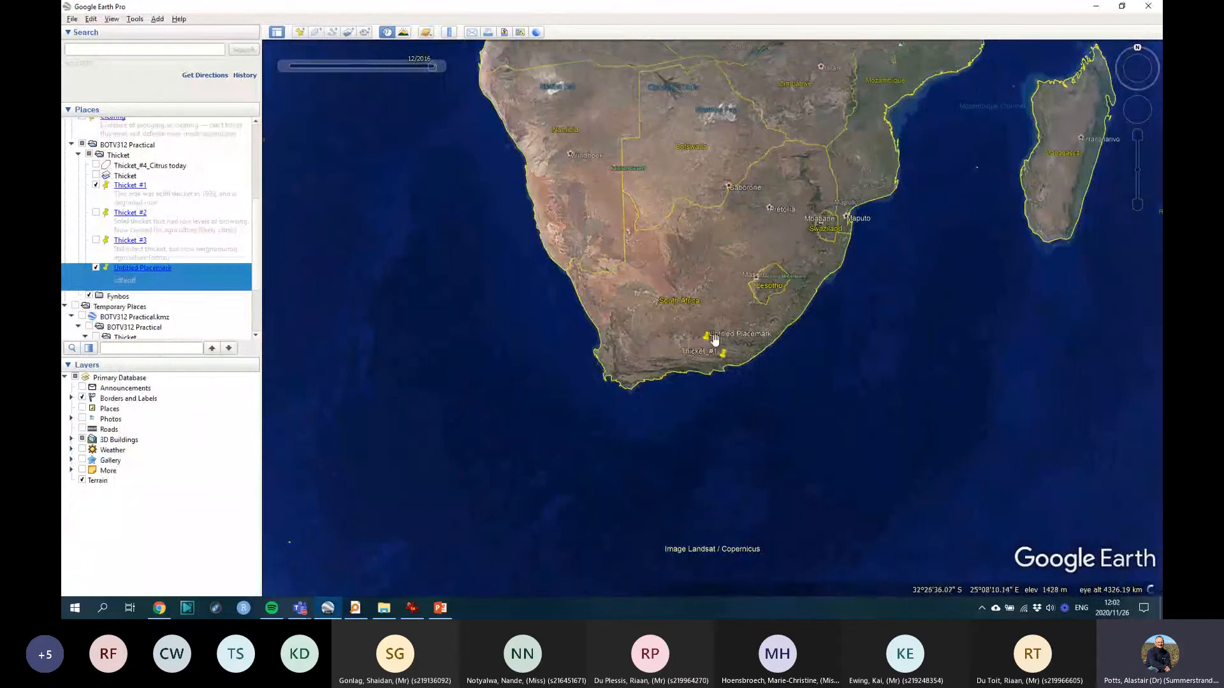
left_click(130, 270)
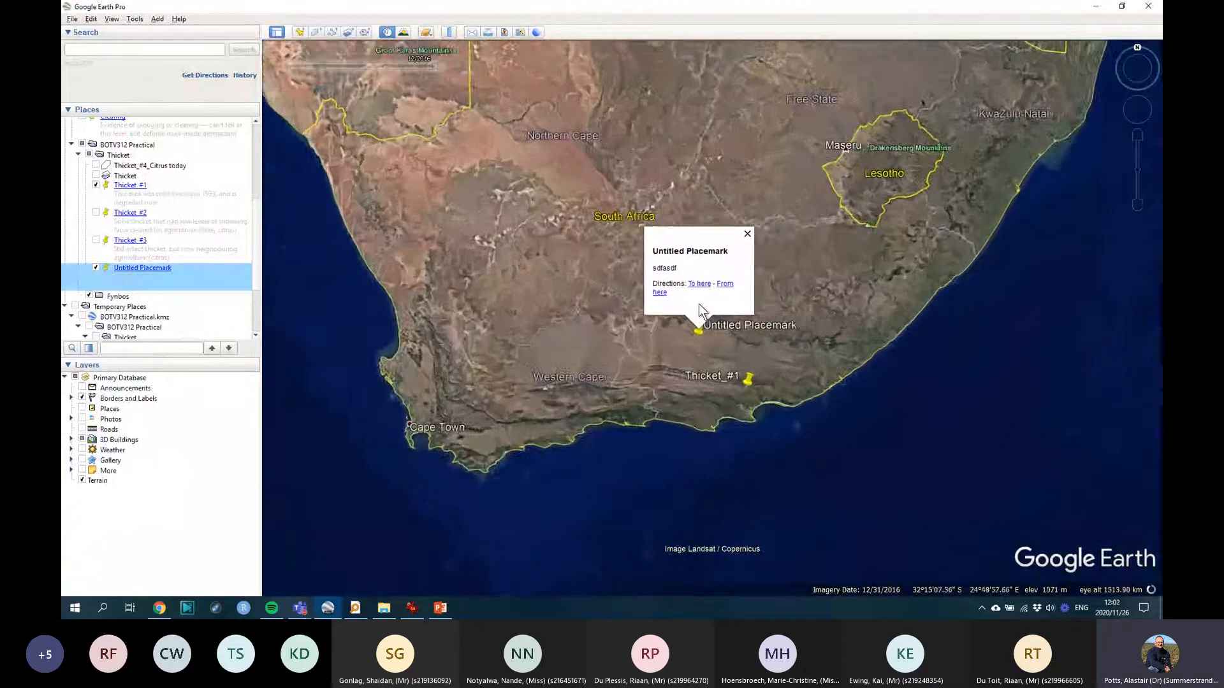
left_click(742, 234)
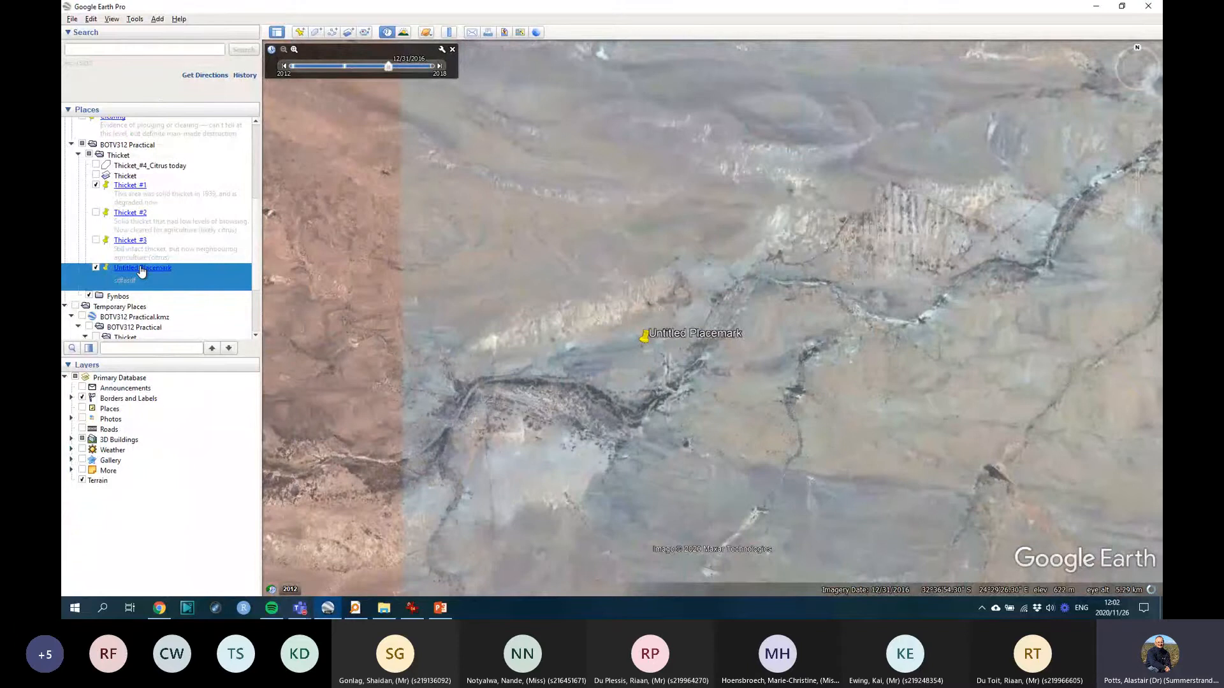
double_click(140, 270)
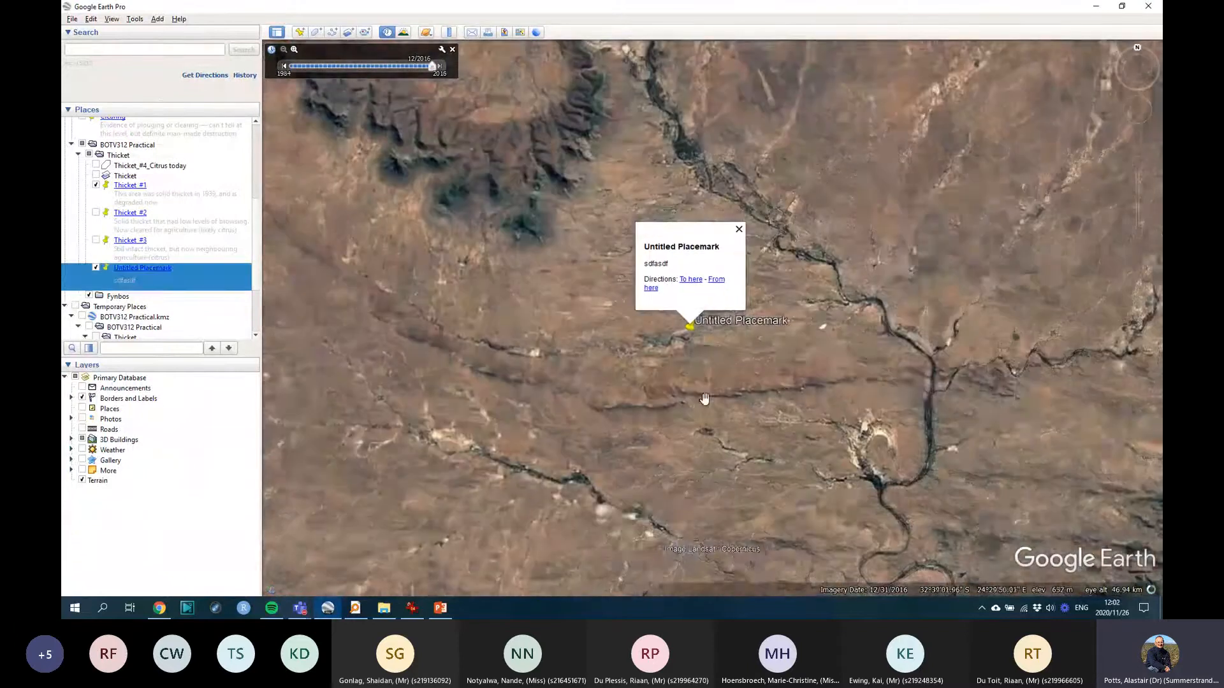
Step: Snapshot the untitled placemark's view at about 24.5 km eye altitude, recall that view, and close the note
scroll(707, 351, "up", 3)
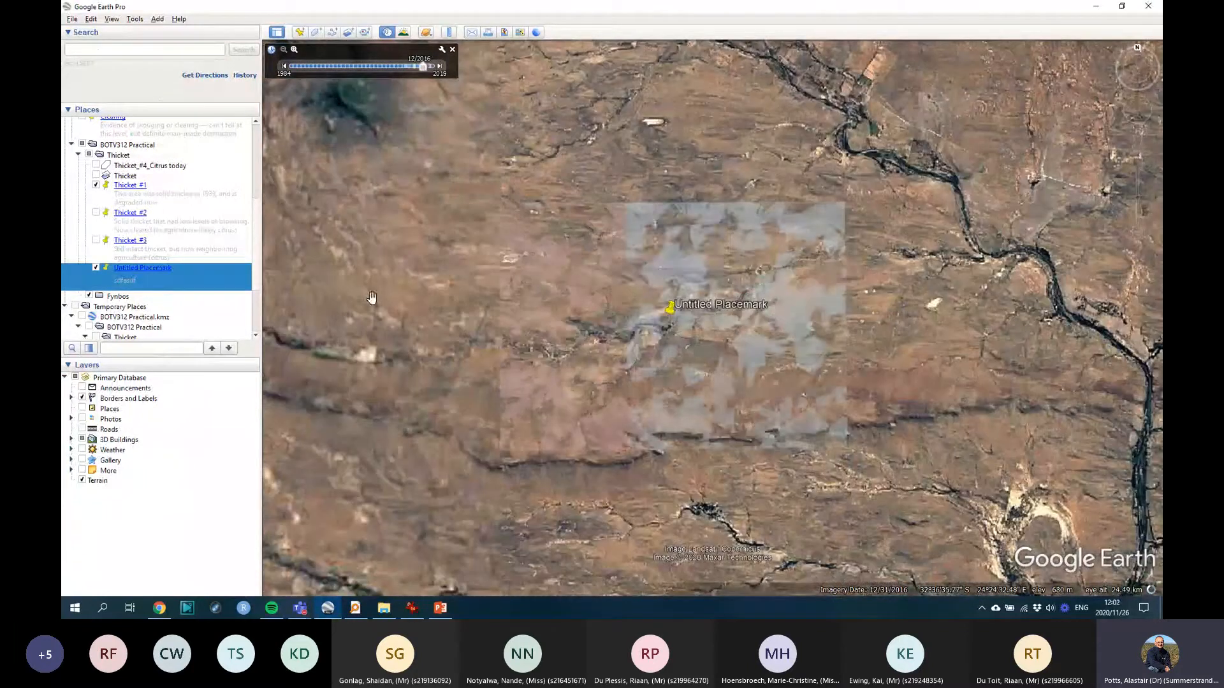
right_click(139, 283)
left_click(169, 443)
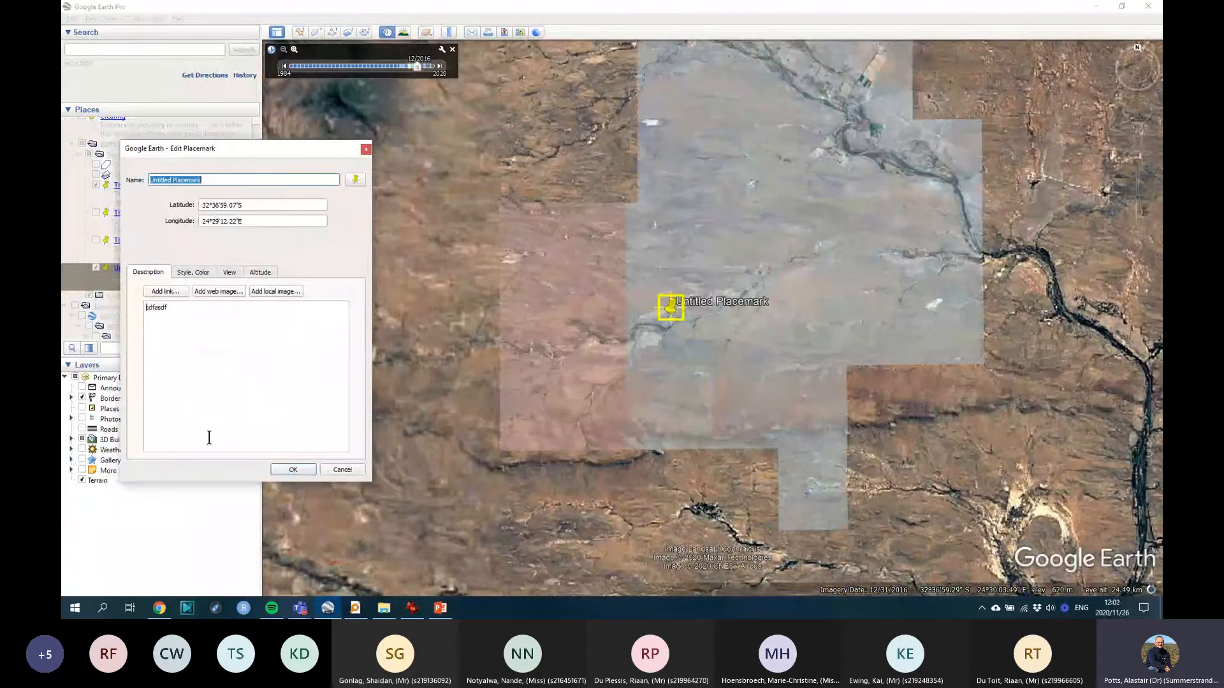
left_click(342, 470)
right_click(143, 278)
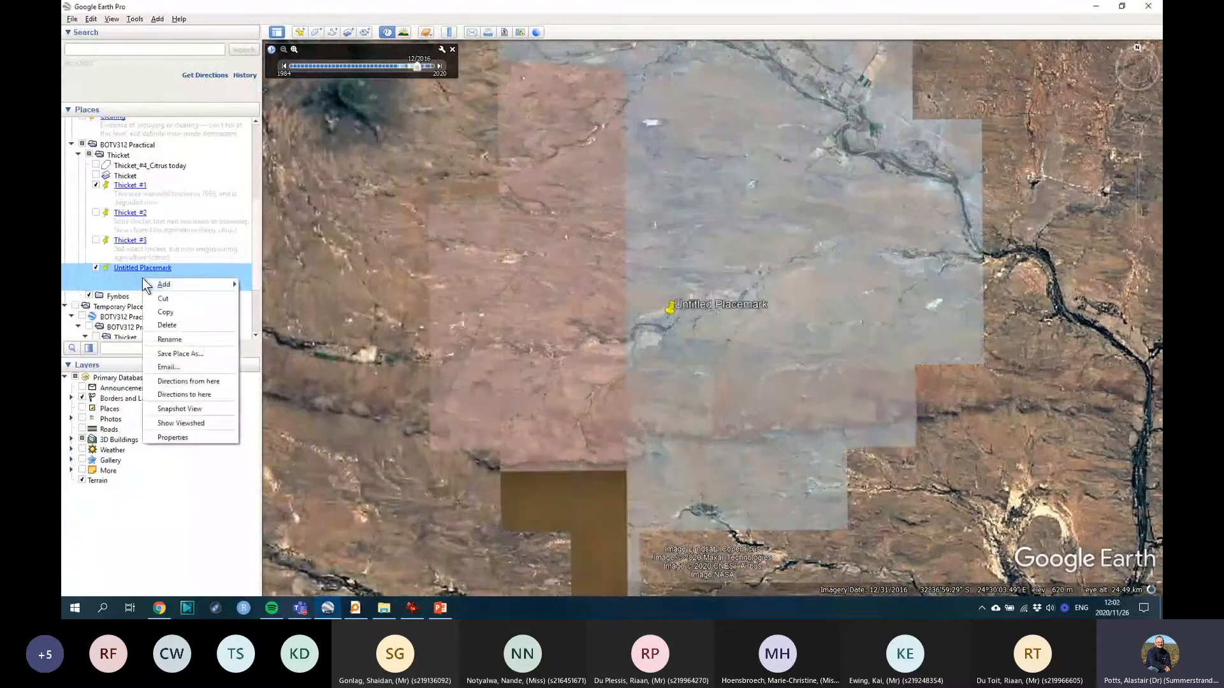
left_click(215, 409)
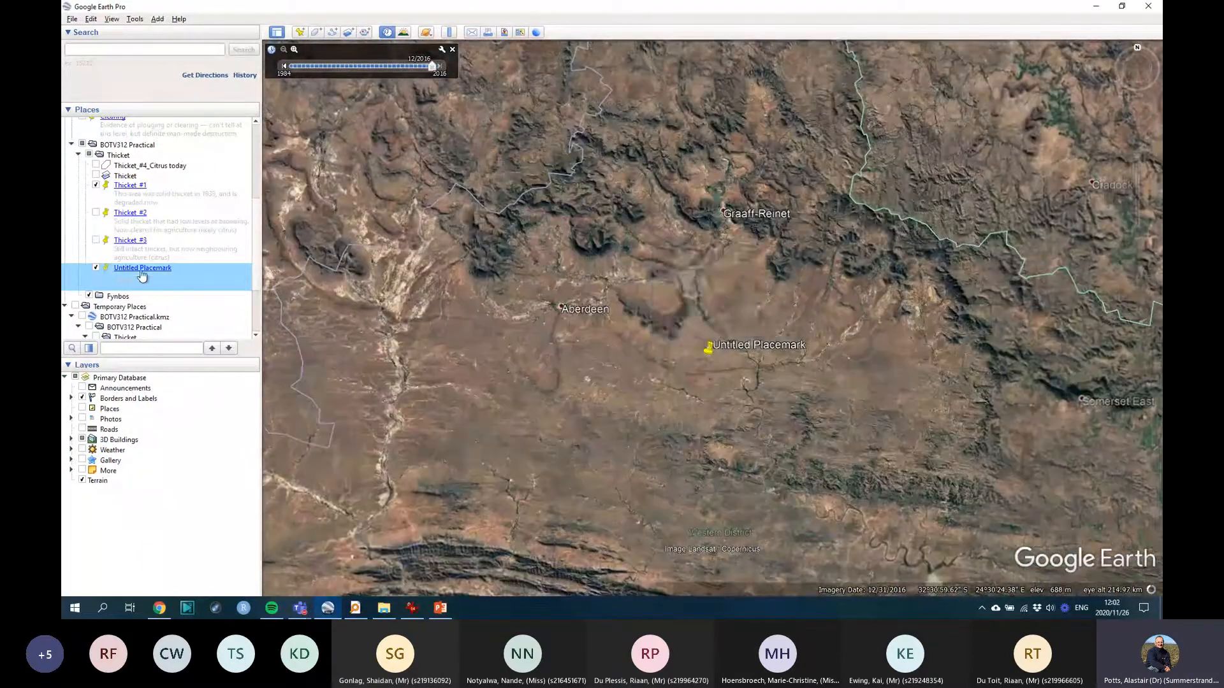
left_click(141, 272)
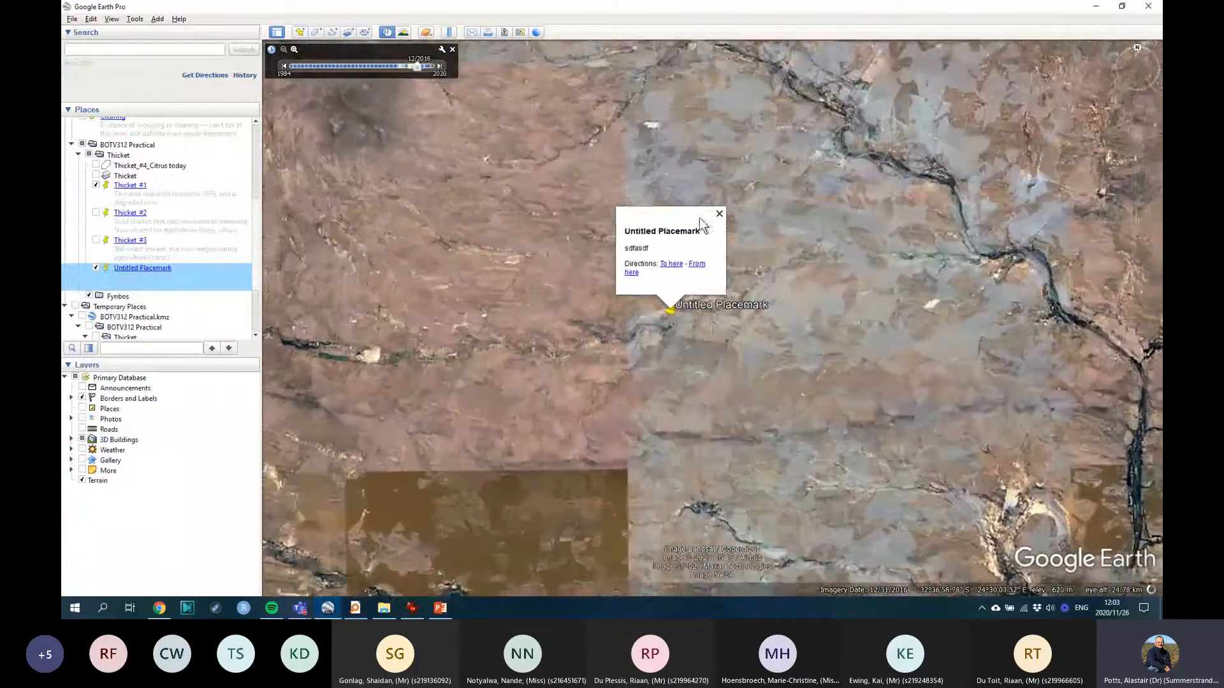
left_click(721, 215)
Step: Snapshot a closer view of the riverbed around the untitled placemark, at about 4.2 km eye altitude
scroll(689, 321, "up", 2)
scroll(642, 287, "up", 4)
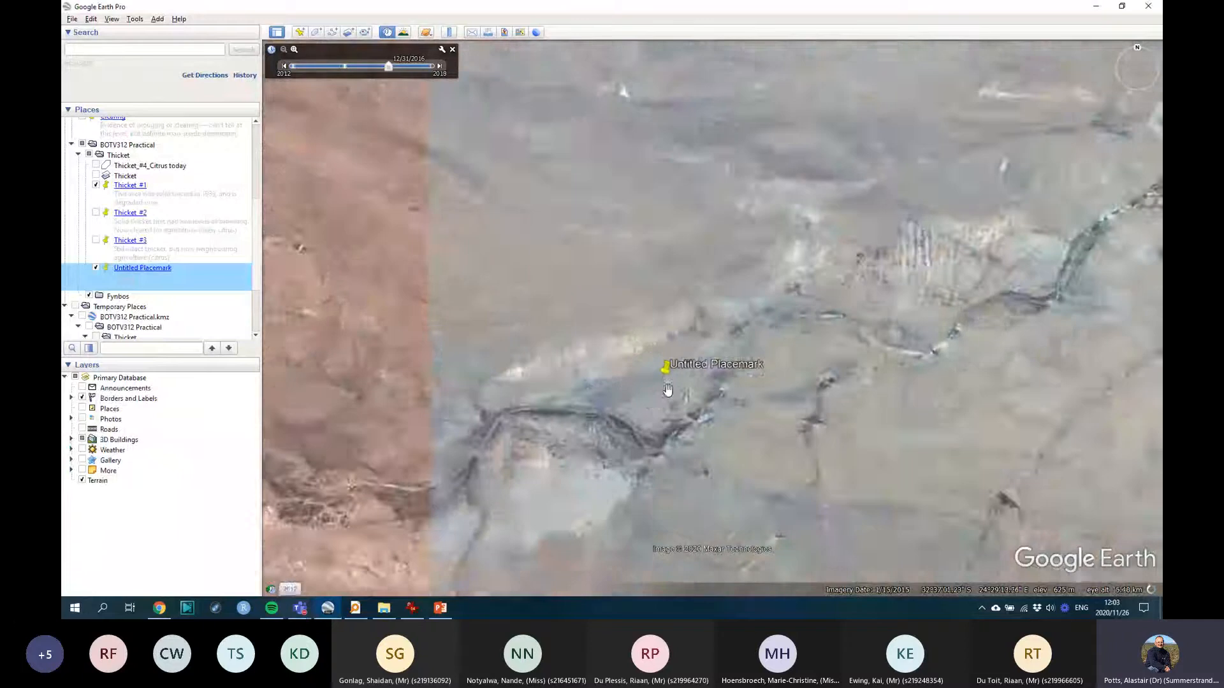
scroll(694, 424, "up", 2)
right_click(145, 279)
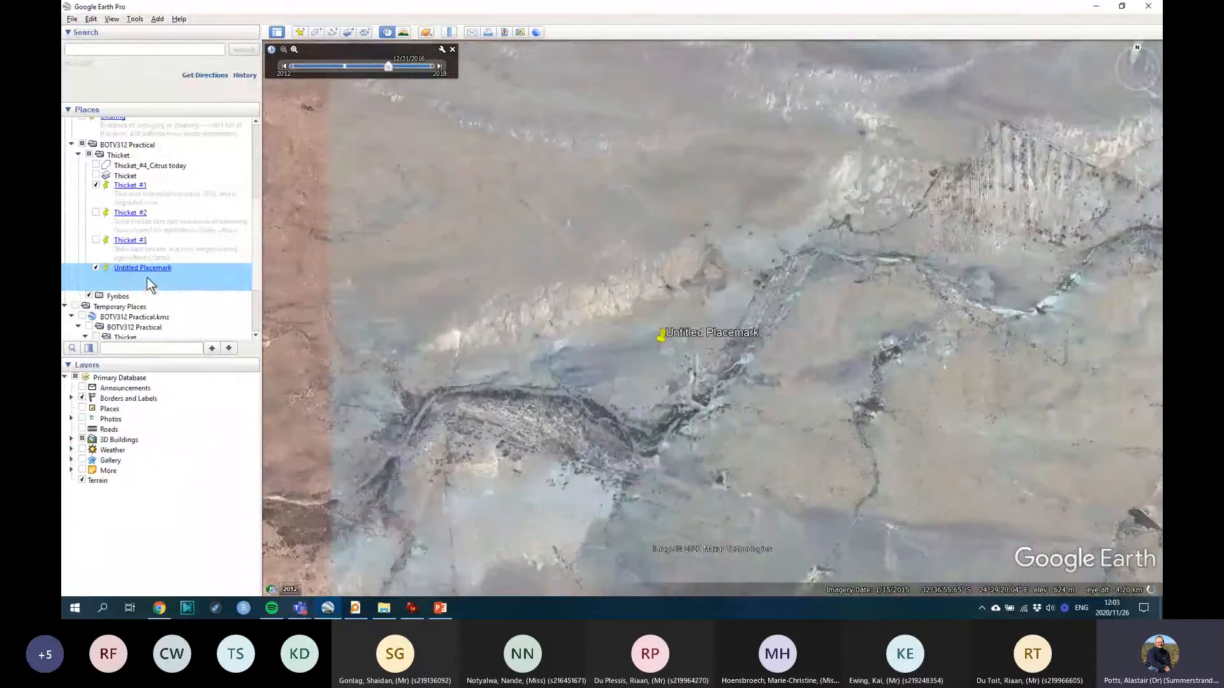
right_click(146, 278)
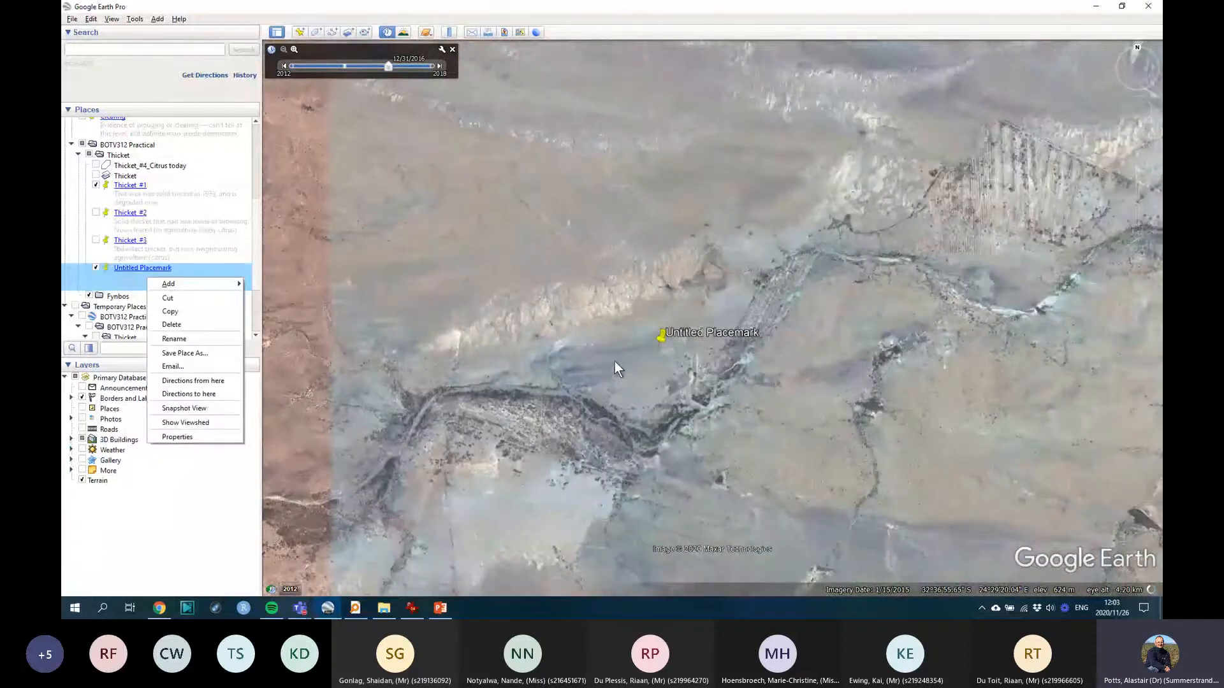
left_click(196, 409)
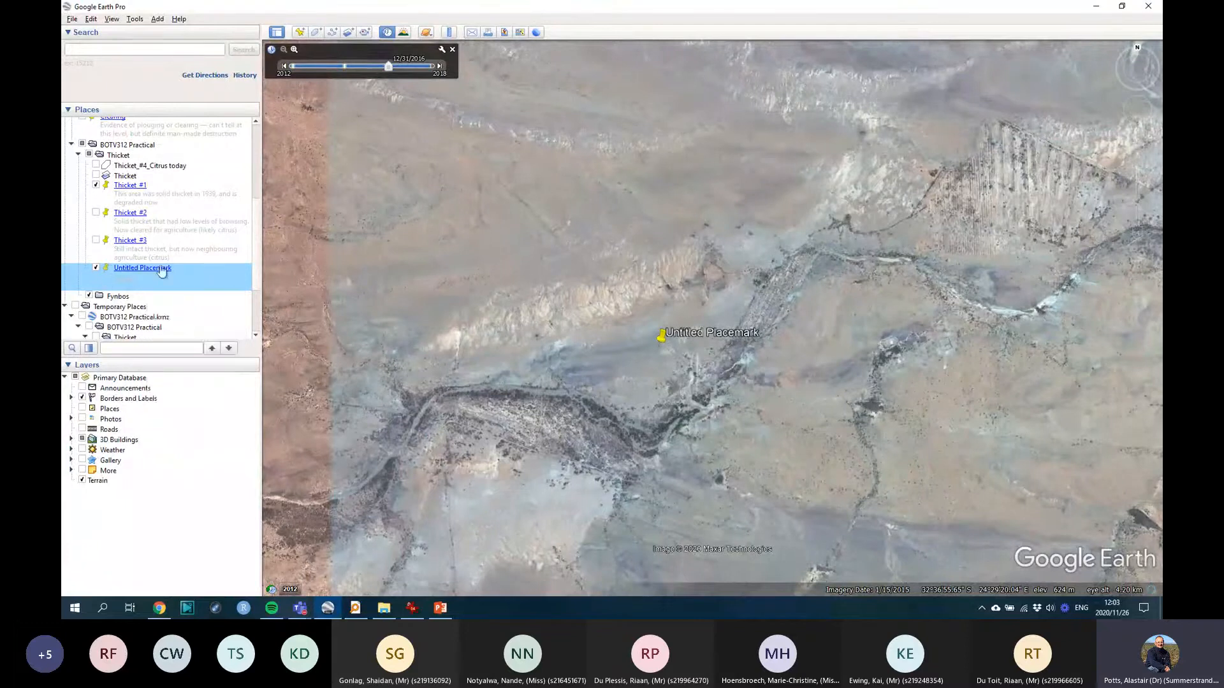
Step: Move away to the terrain west of the untitled placemark, fly back to its stored view, and close its note
scroll(574, 339, "down", 3)
left_click_drag(615, 271, 763, 270)
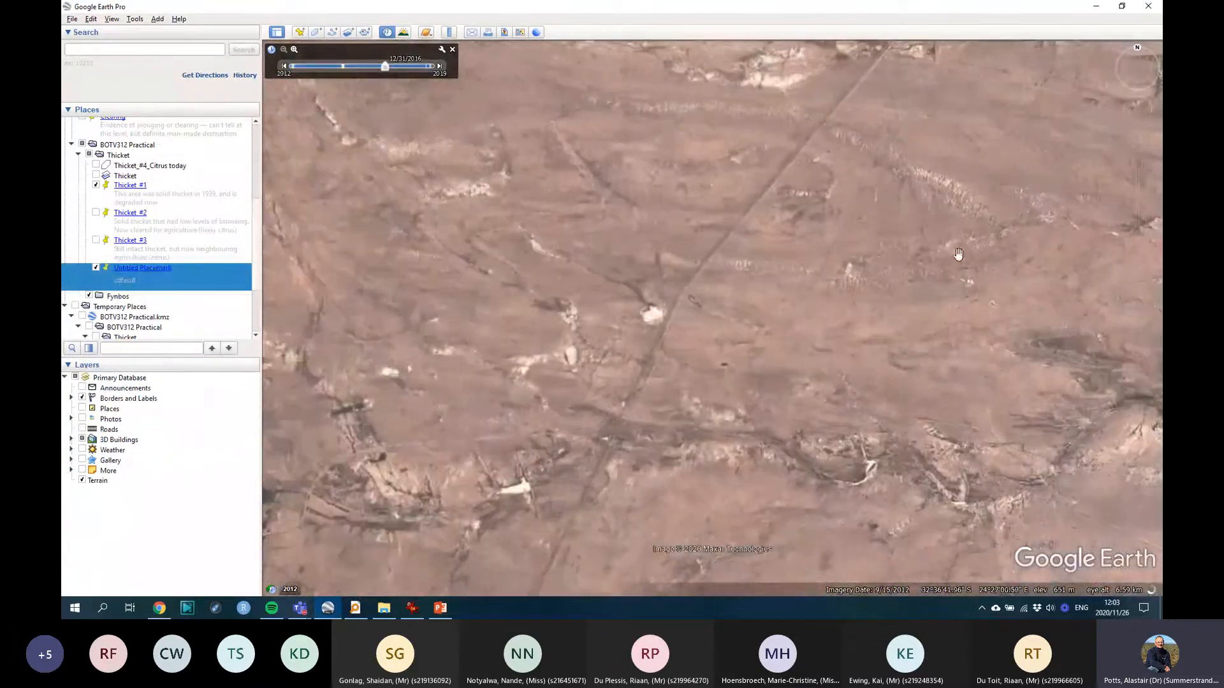
double_click(142, 270)
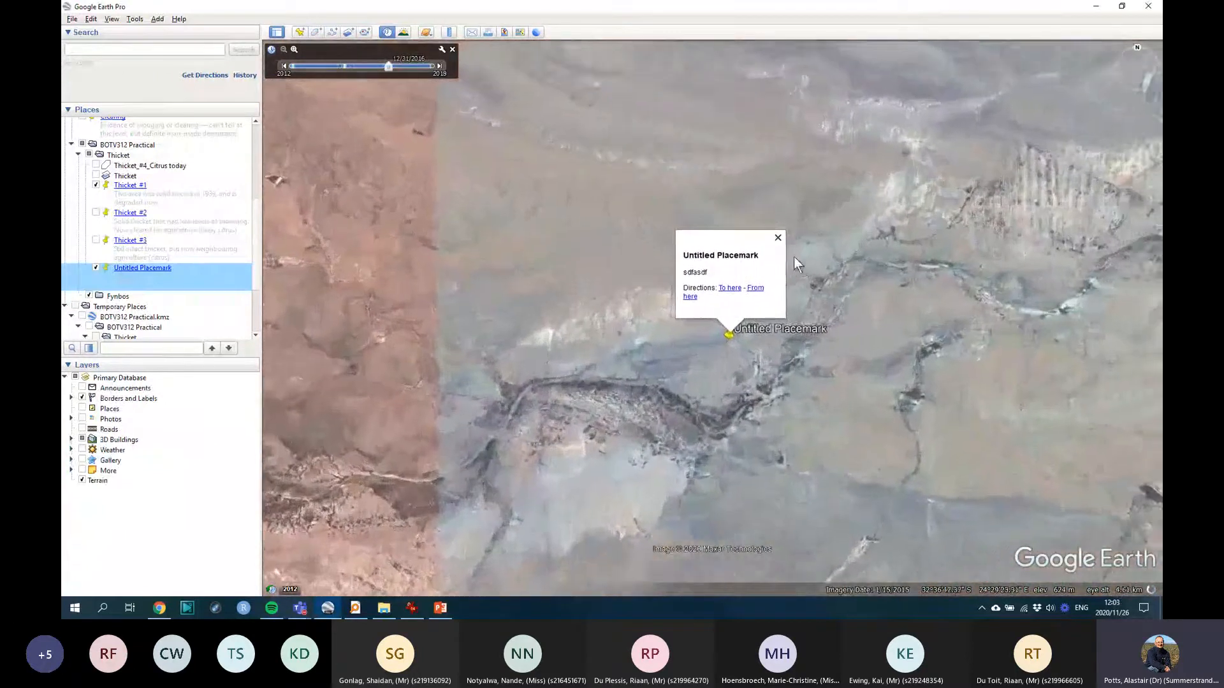
left_click(712, 243)
Step: Highlight the item on extracting GE imagery to PowerPoint in the assignment document, and switch back to Google Earth Pro
key("alt+Tab")
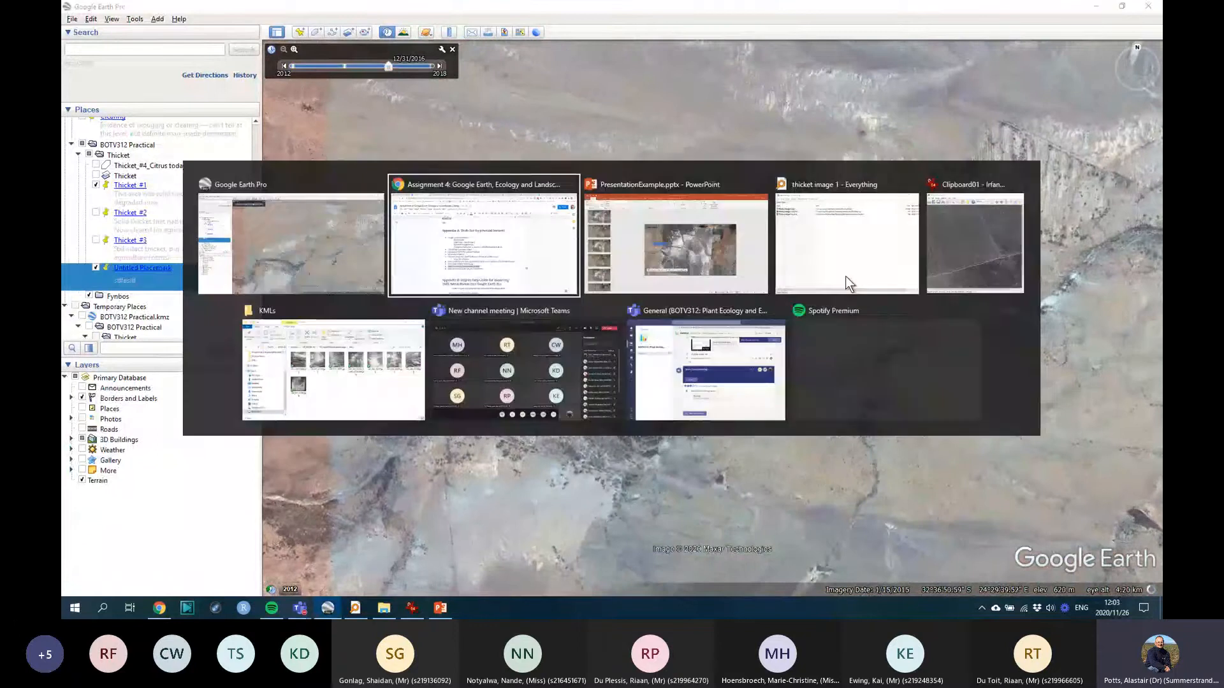
left_click_drag(405, 448, 682, 453)
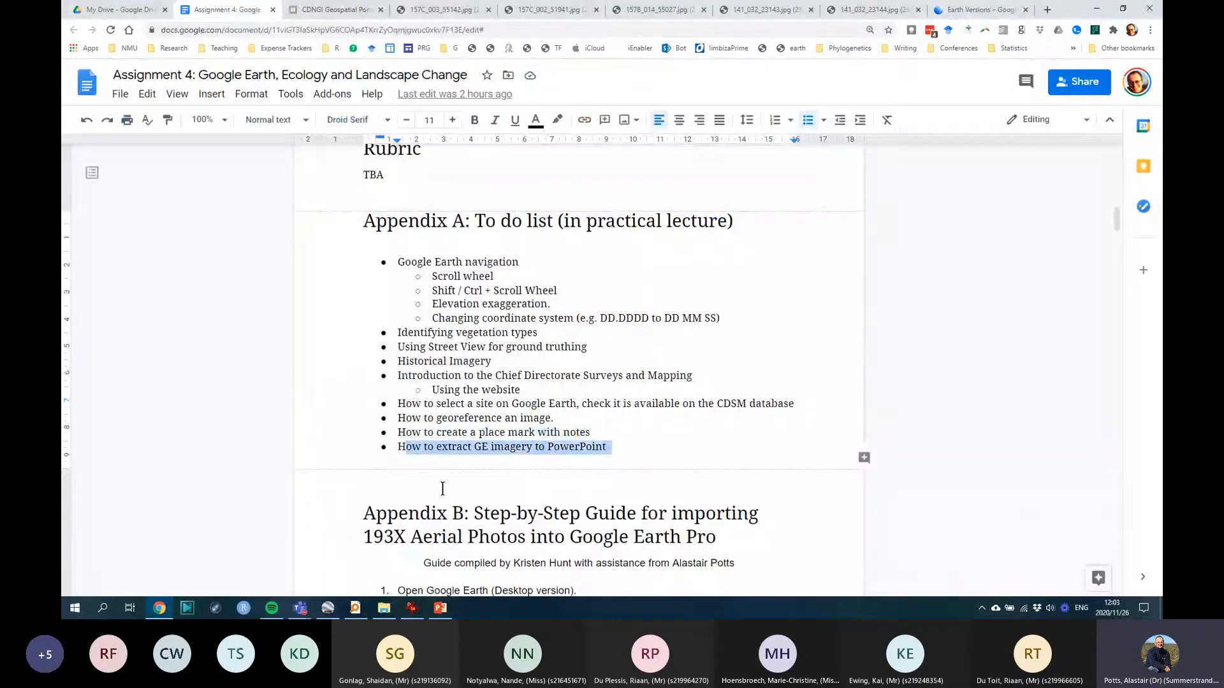
key("alt+Tab")
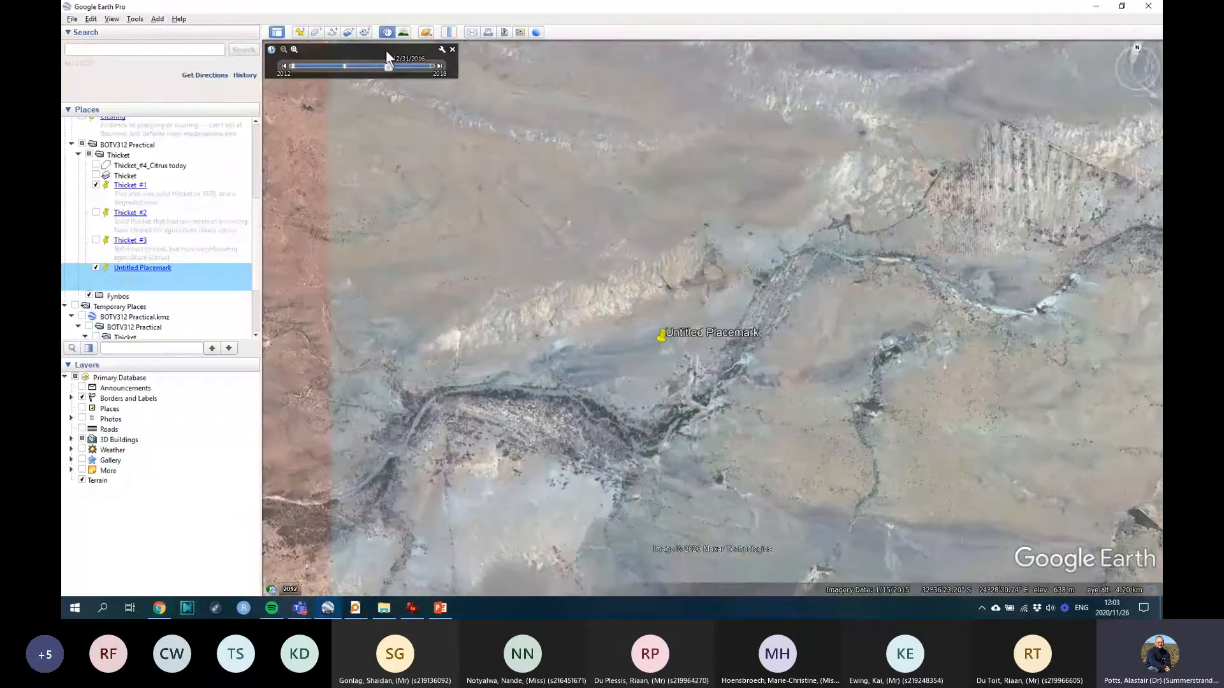
Step: Turn off historical imagery, open the Save Image layout for the placemark view, and close it without saving
left_click(453, 49)
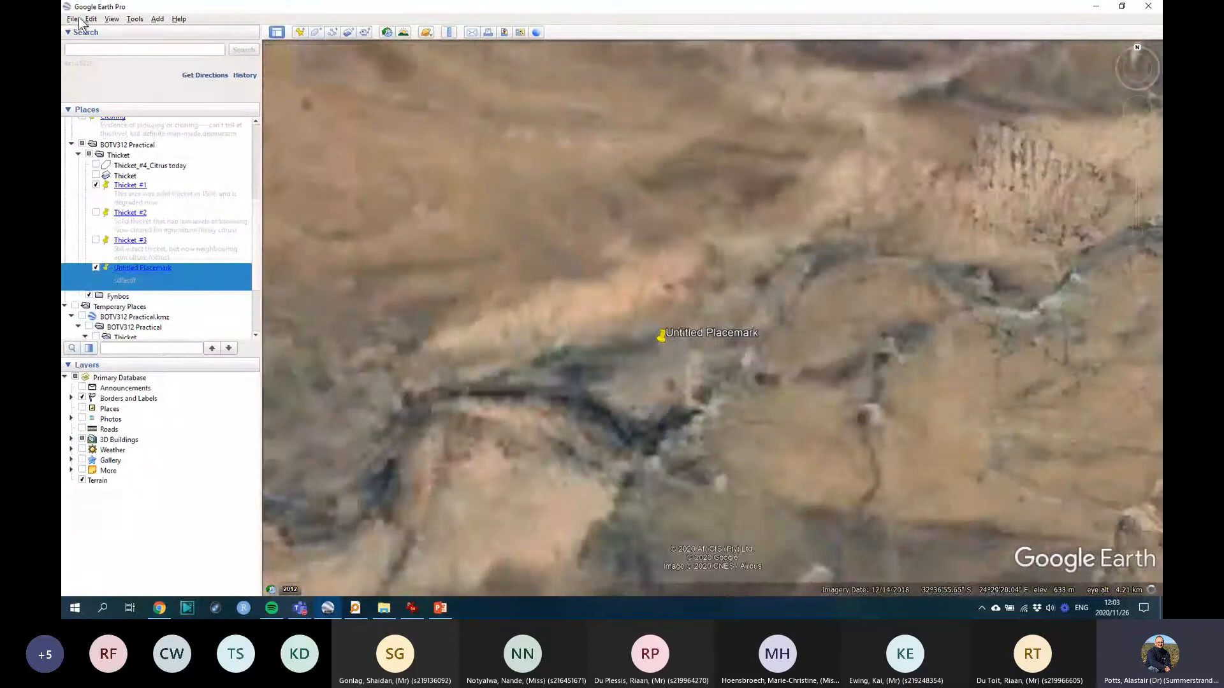
left_click(91, 19)
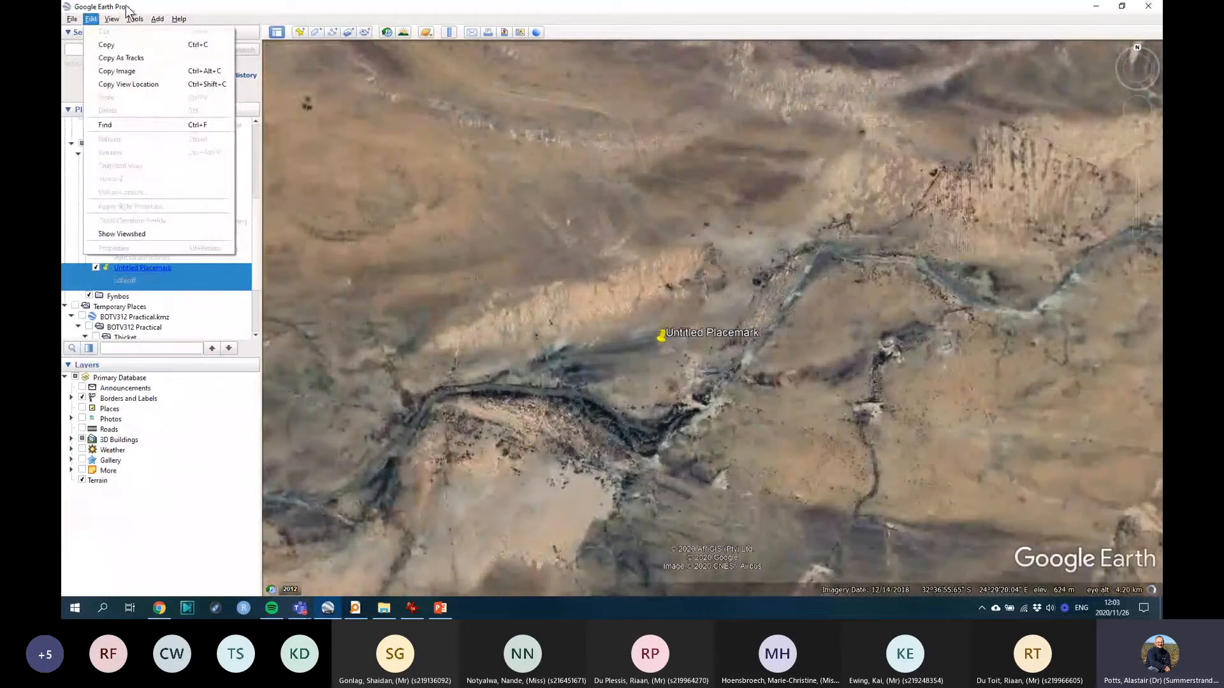
mouse_move(109, 43)
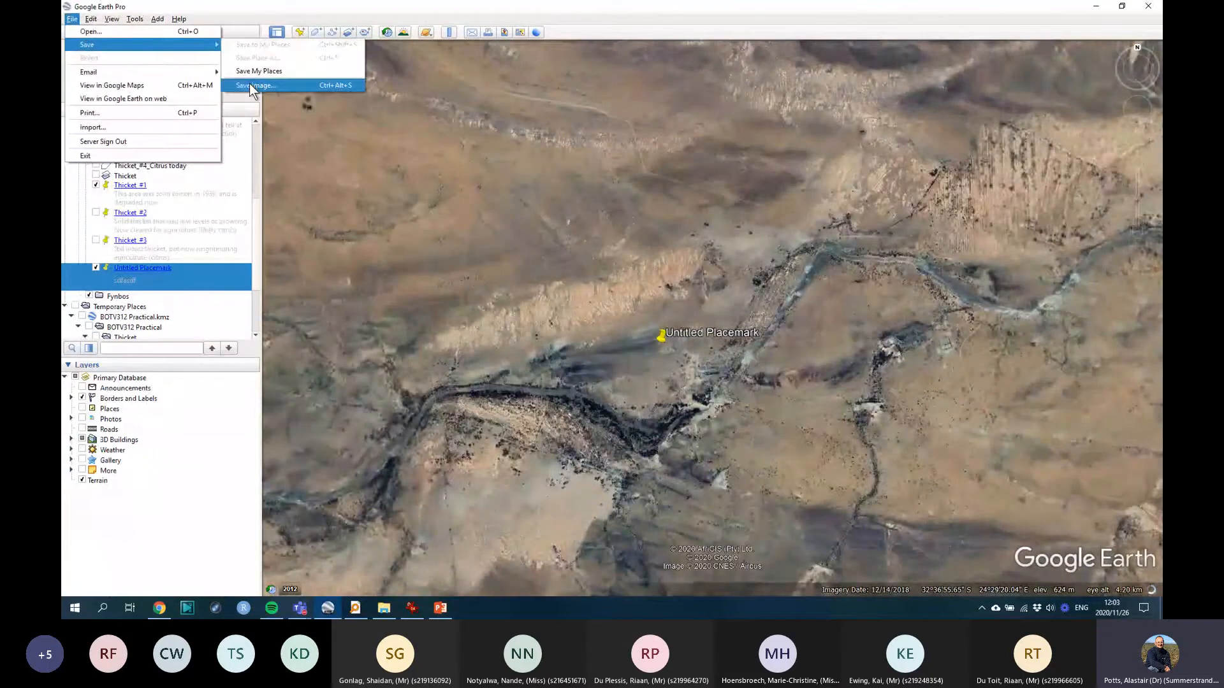
left_click(280, 85)
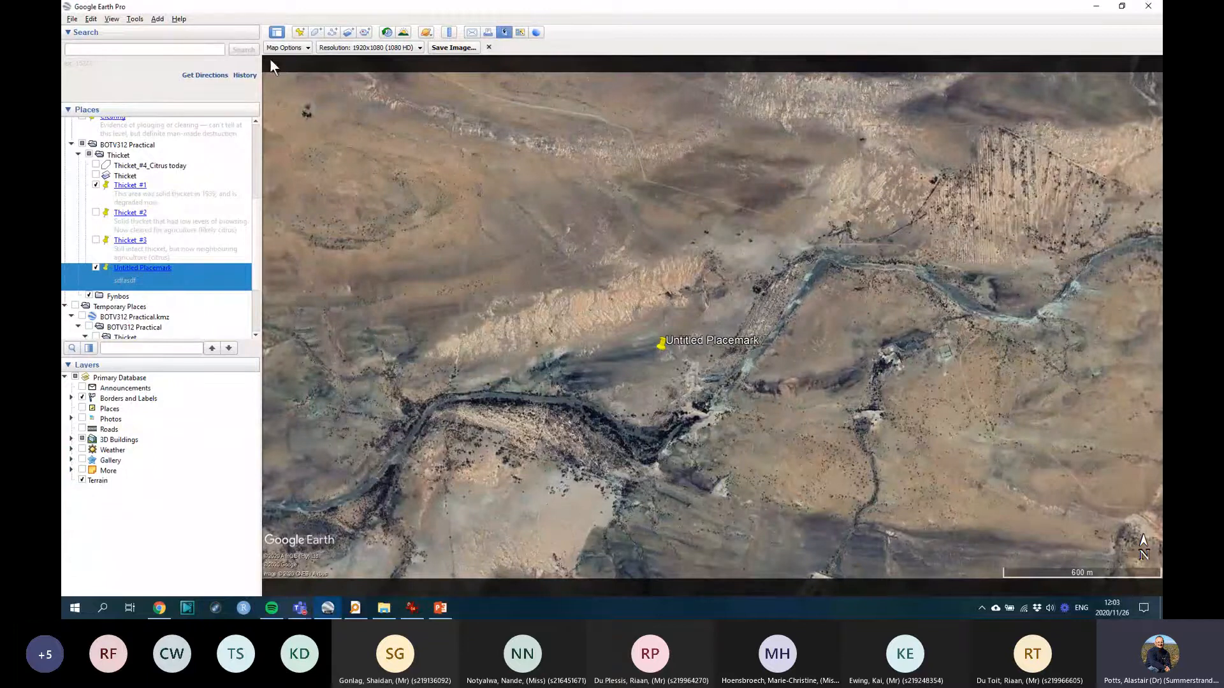
left_click(489, 48)
Step: Enter Street View on the road between Aberdeen and Graaff-Reinet, north of the untitled placemark
scroll(768, 380, "down", 3)
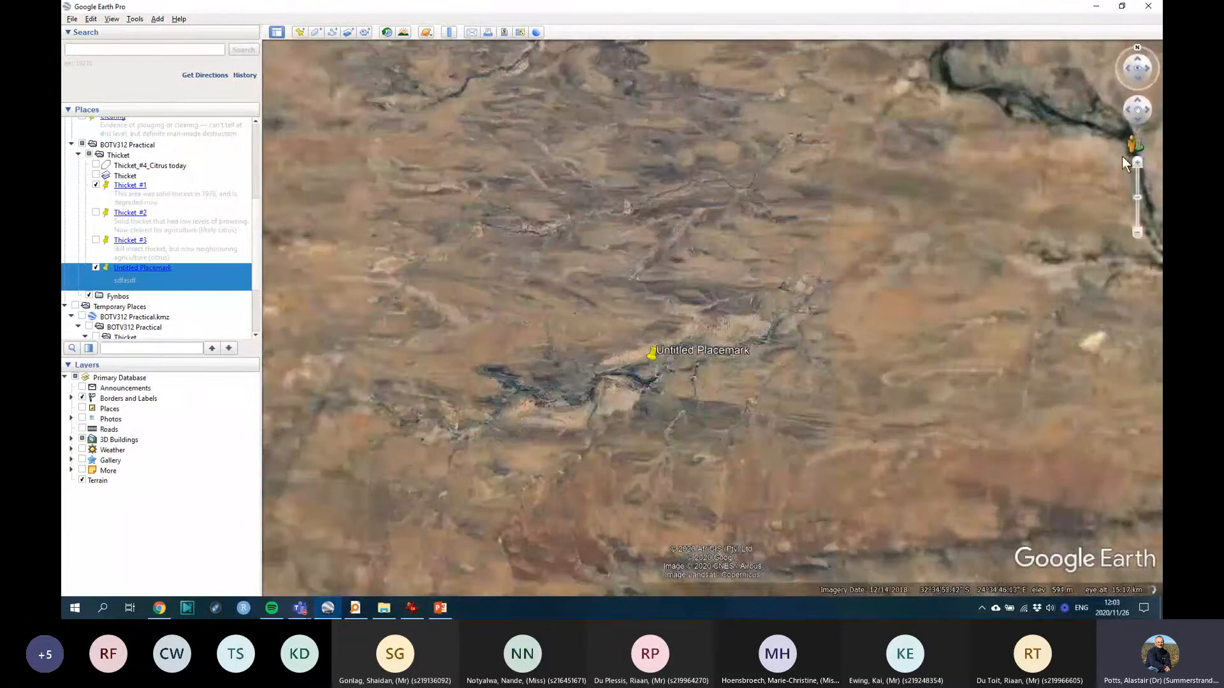
left_click_drag(778, 274, 1133, 150)
scroll(814, 266, "down", 5)
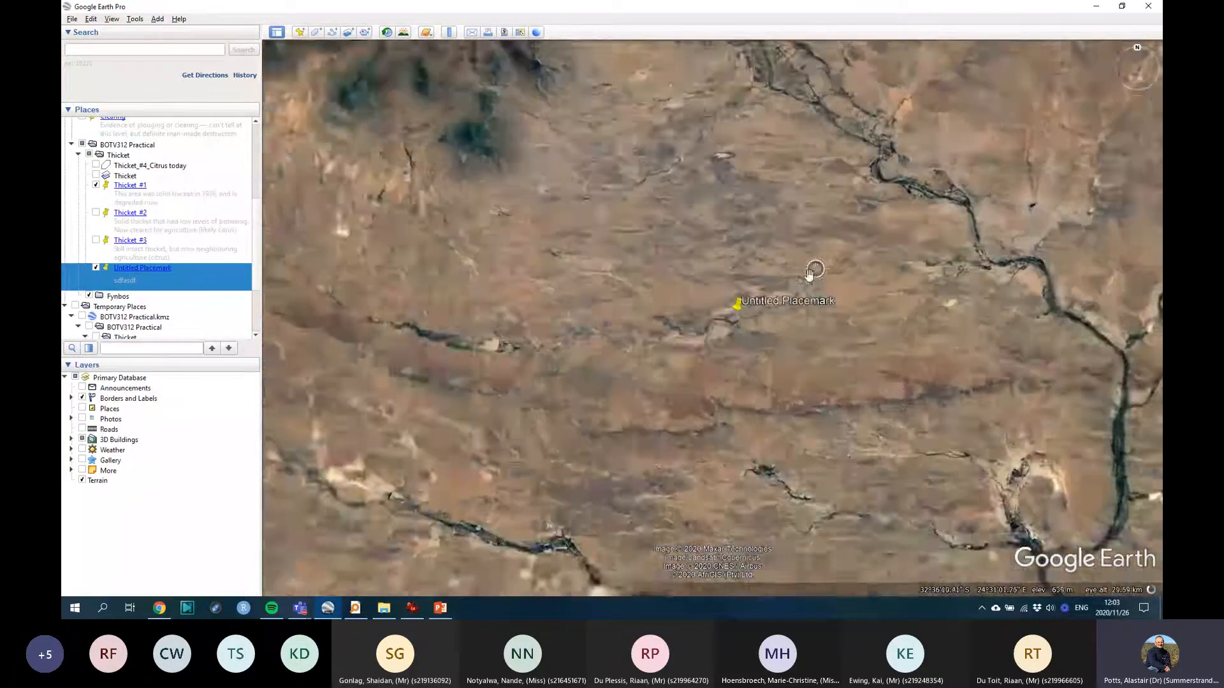
scroll(816, 297, "down", 3)
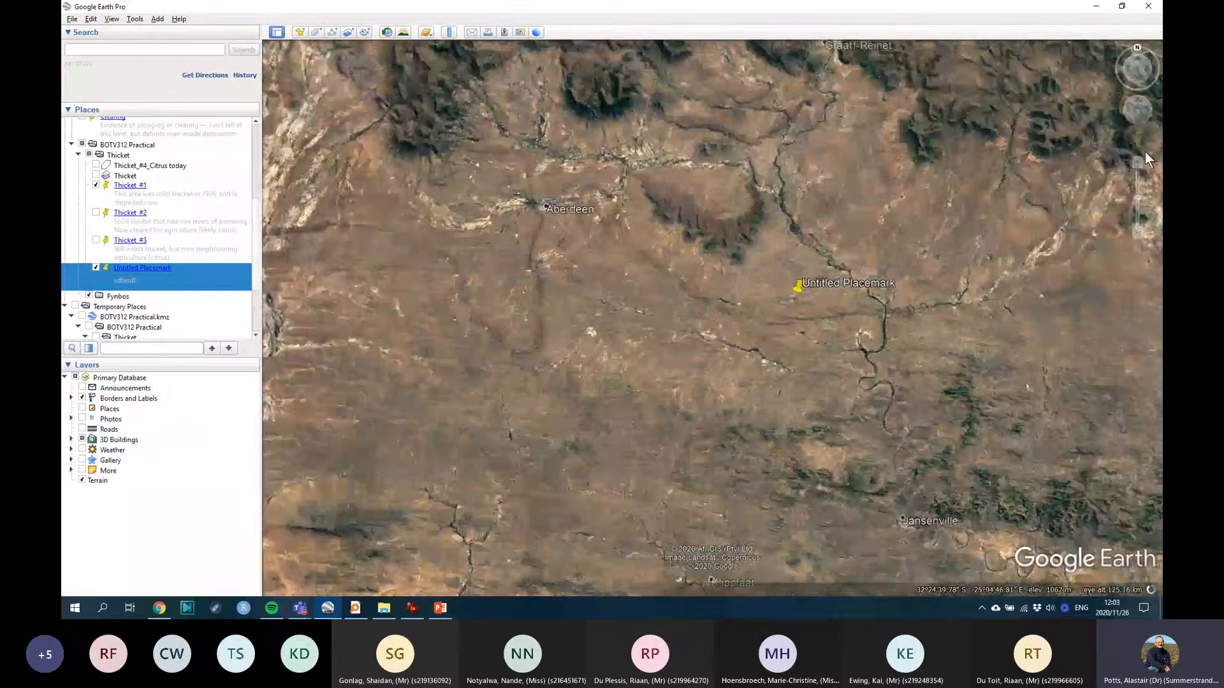
left_click_drag(1138, 145, 686, 162)
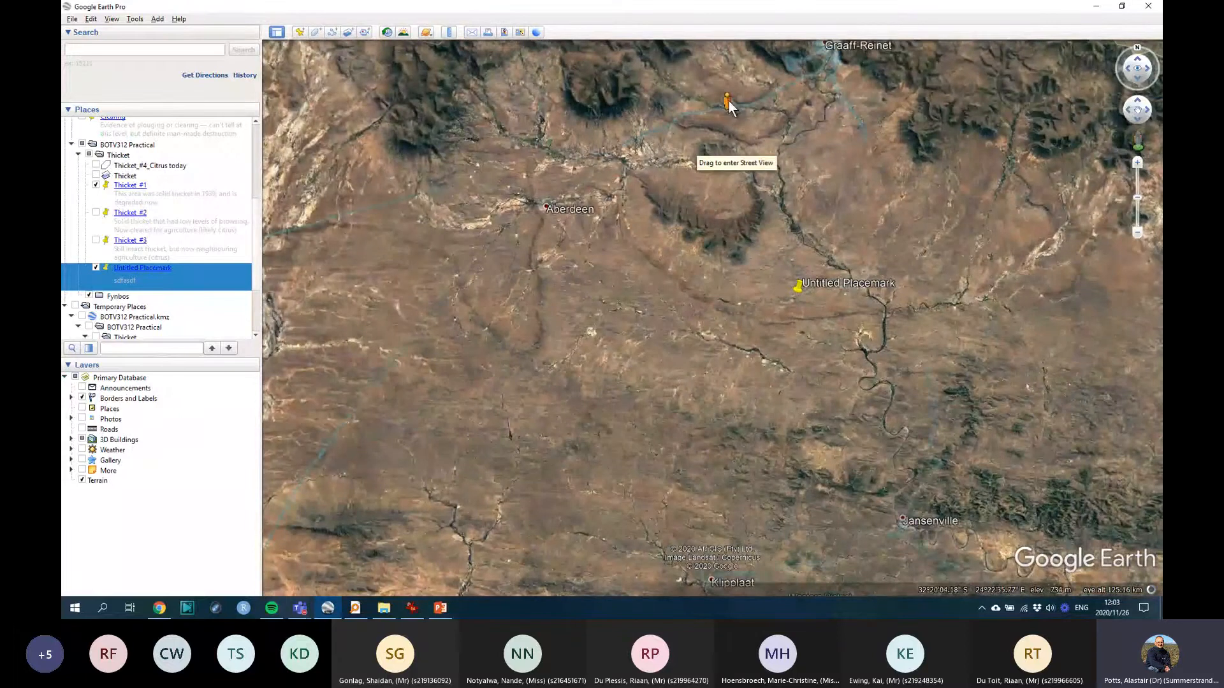
left_click_drag(729, 101, 729, 100)
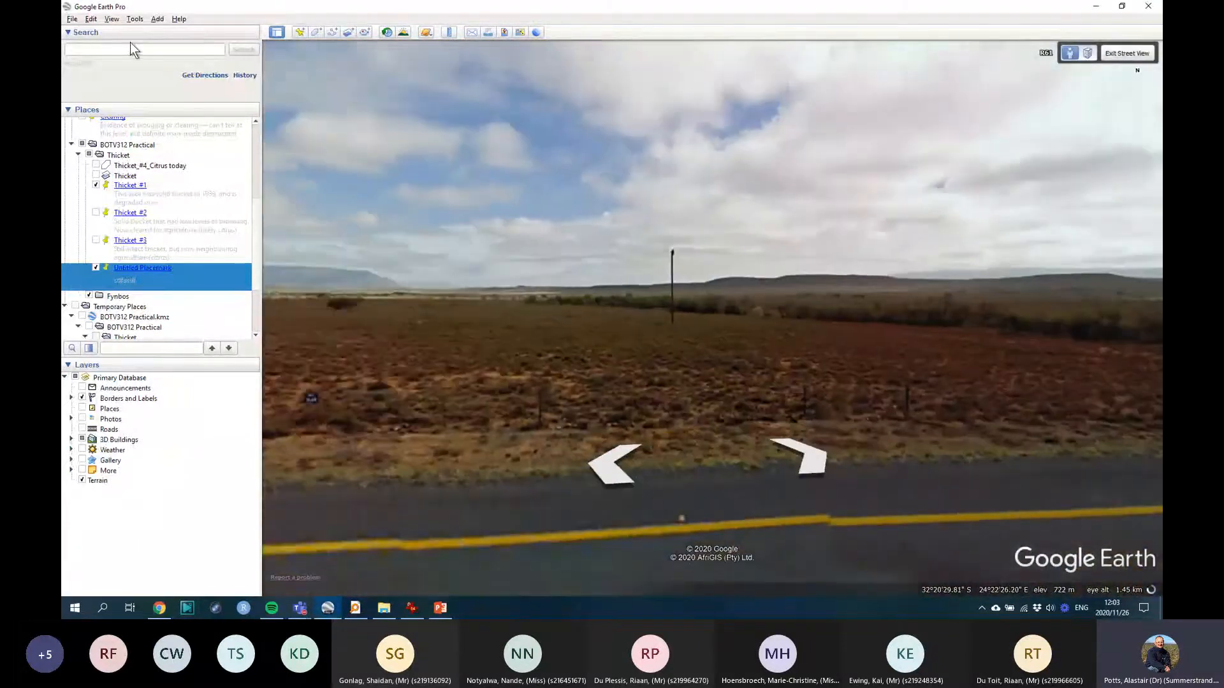
Step: Open the Save Image layout for the Street View scene, rotate the view along the roadside veld, and switch to PowerPoint
left_click(72, 19)
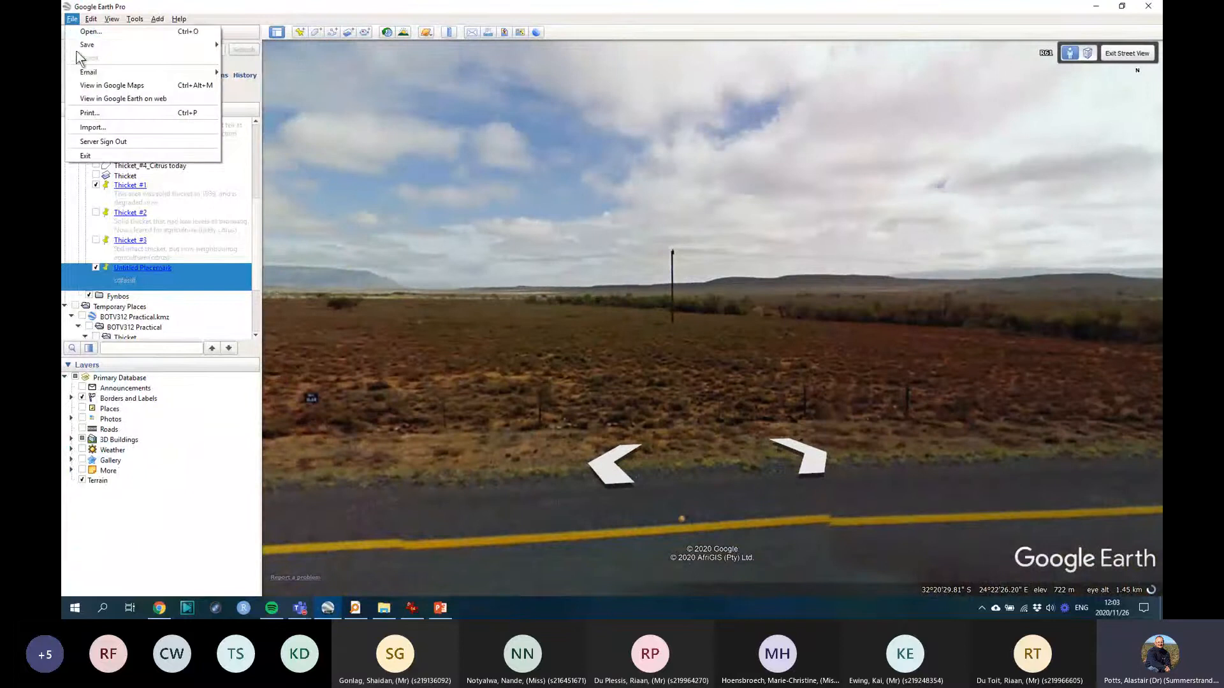
mouse_move(86, 45)
left_click(271, 88)
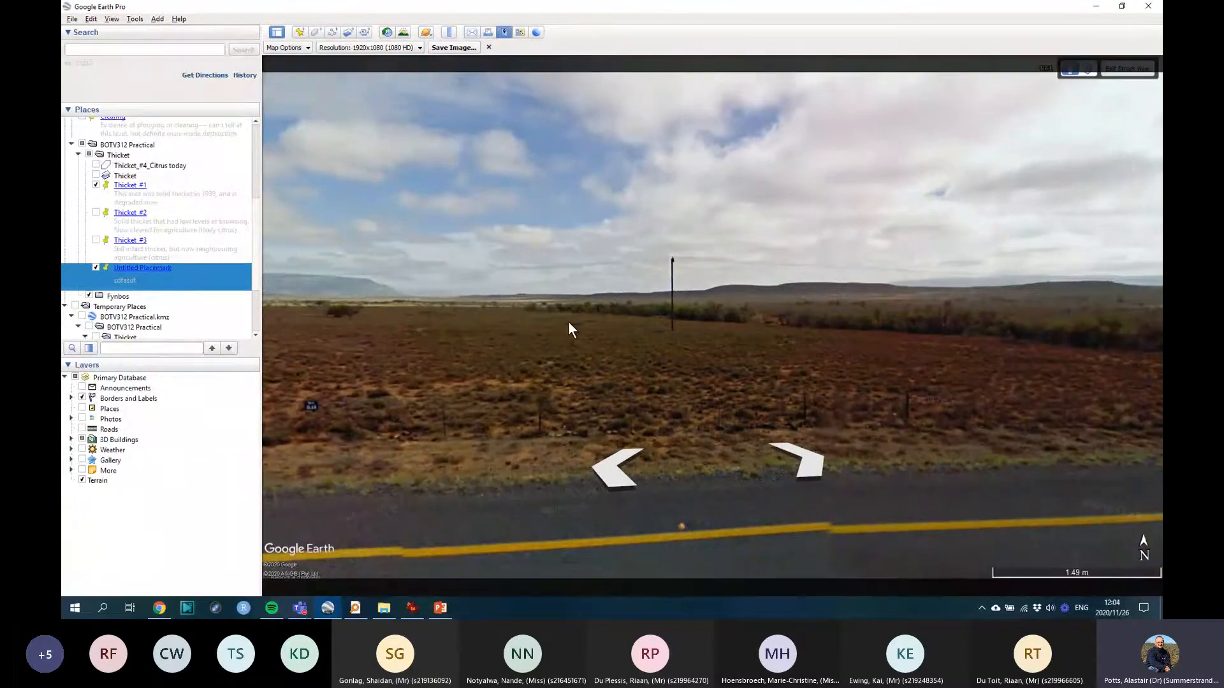
left_click_drag(568, 323, 827, 306)
left_click_drag(623, 305, 594, 306)
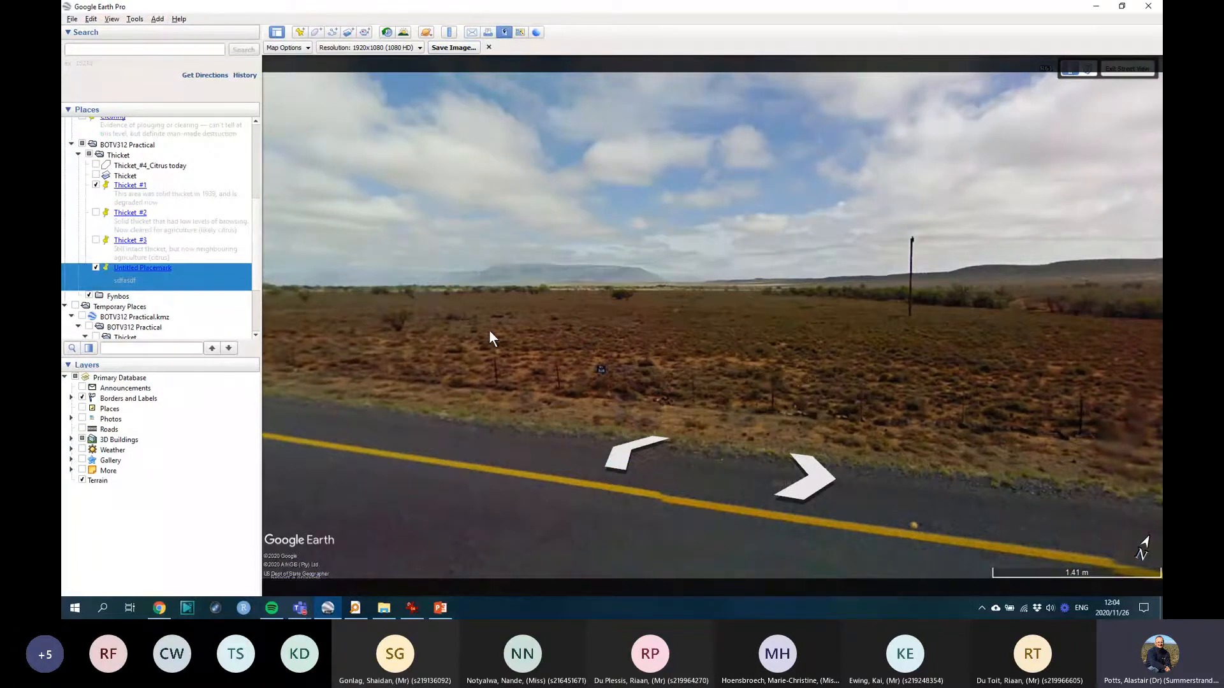
left_click(440, 607)
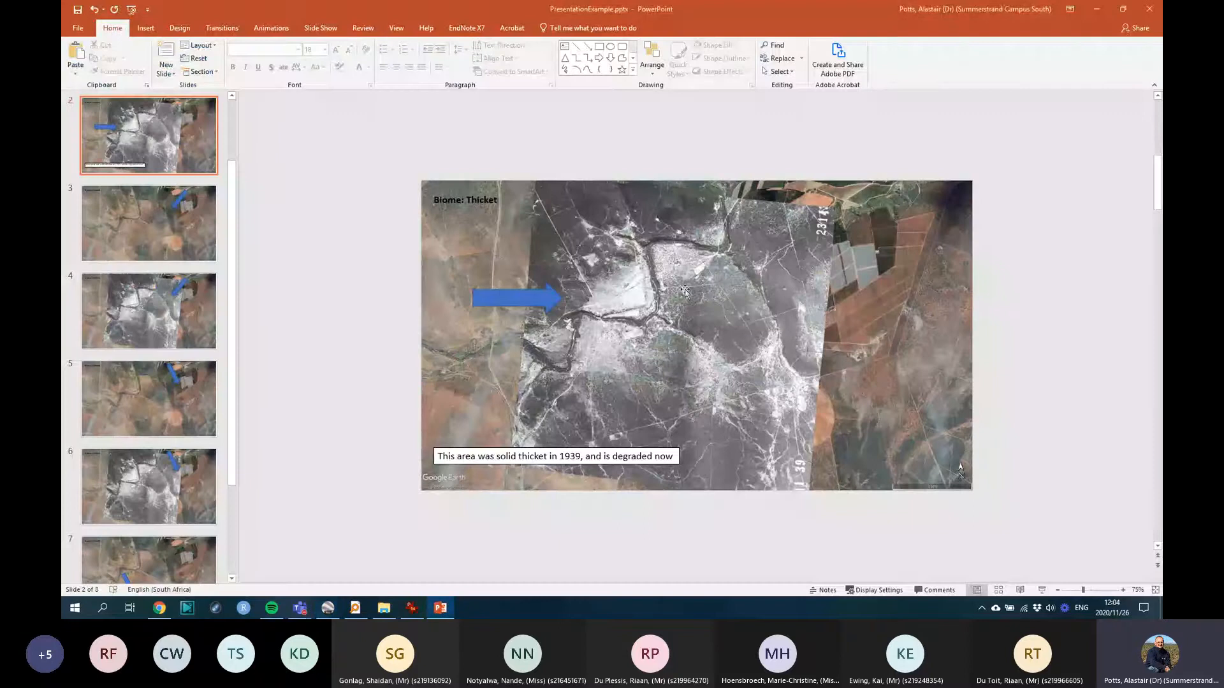
Step: Open slide 8 of the presentation and copy its full-slide aerial imagery picture
scroll(170, 427, "down", 5)
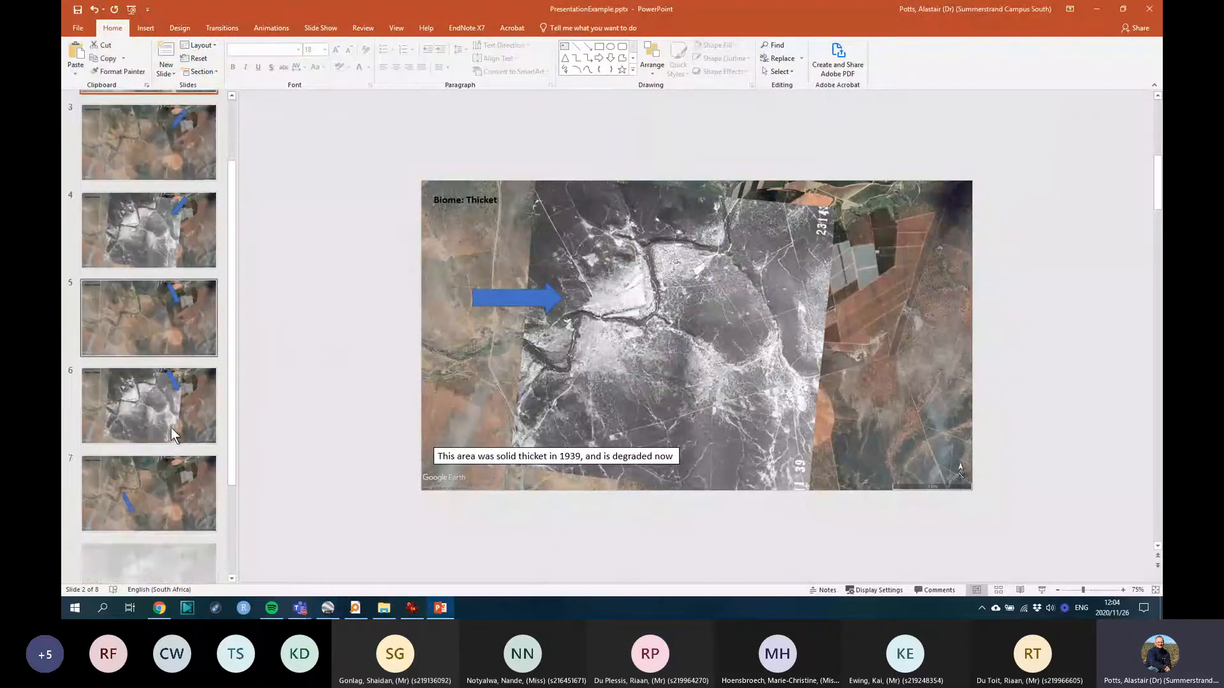
left_click(178, 516)
key("ctrl+v")
left_click(698, 375)
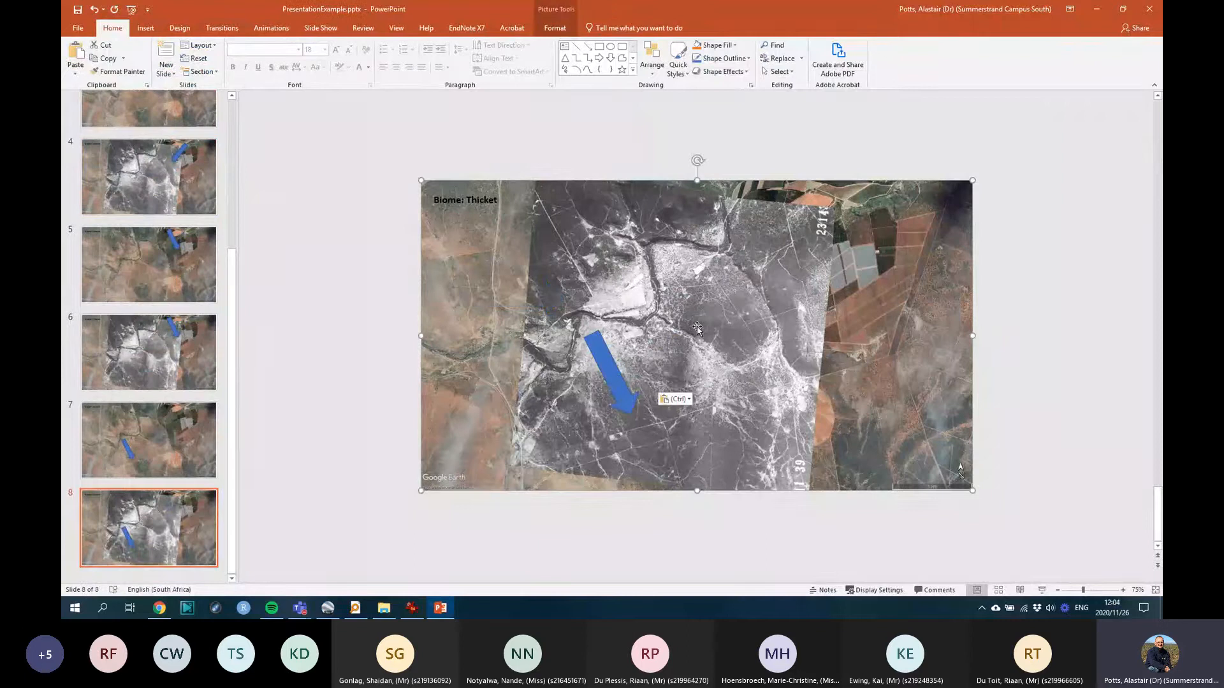
key("ctrl+c")
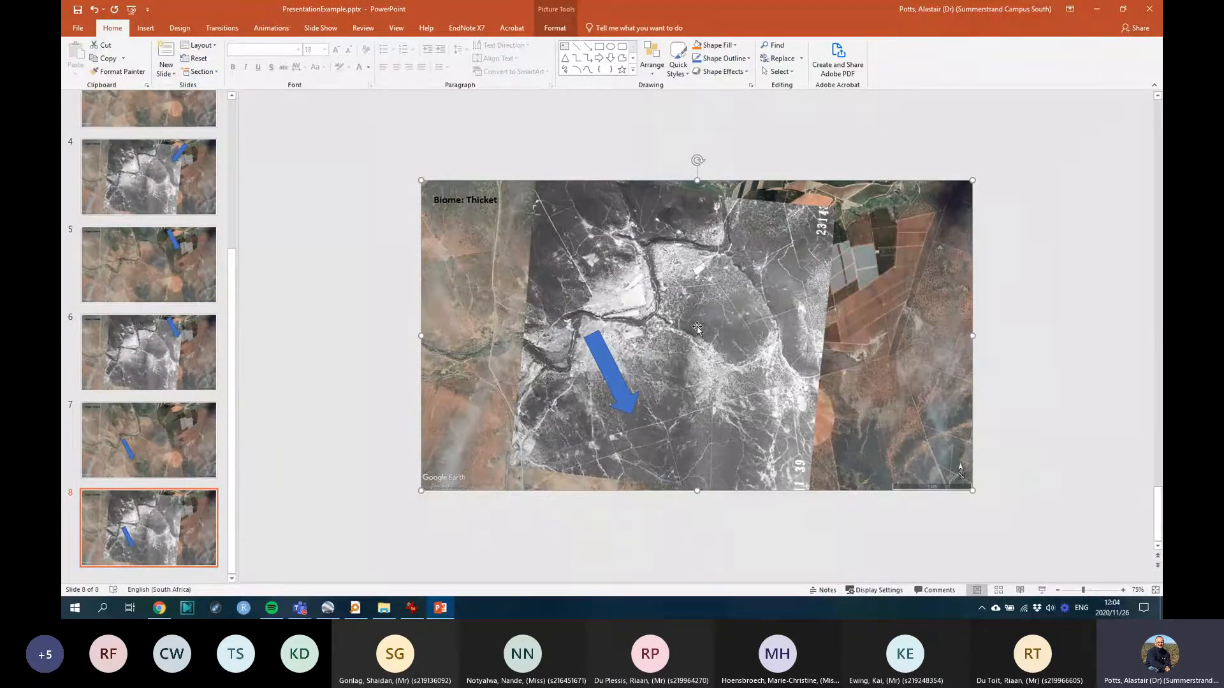
Step: Switch to Google Earth Pro and close the Save Image layout over the Street View scene
key("alt+Tab")
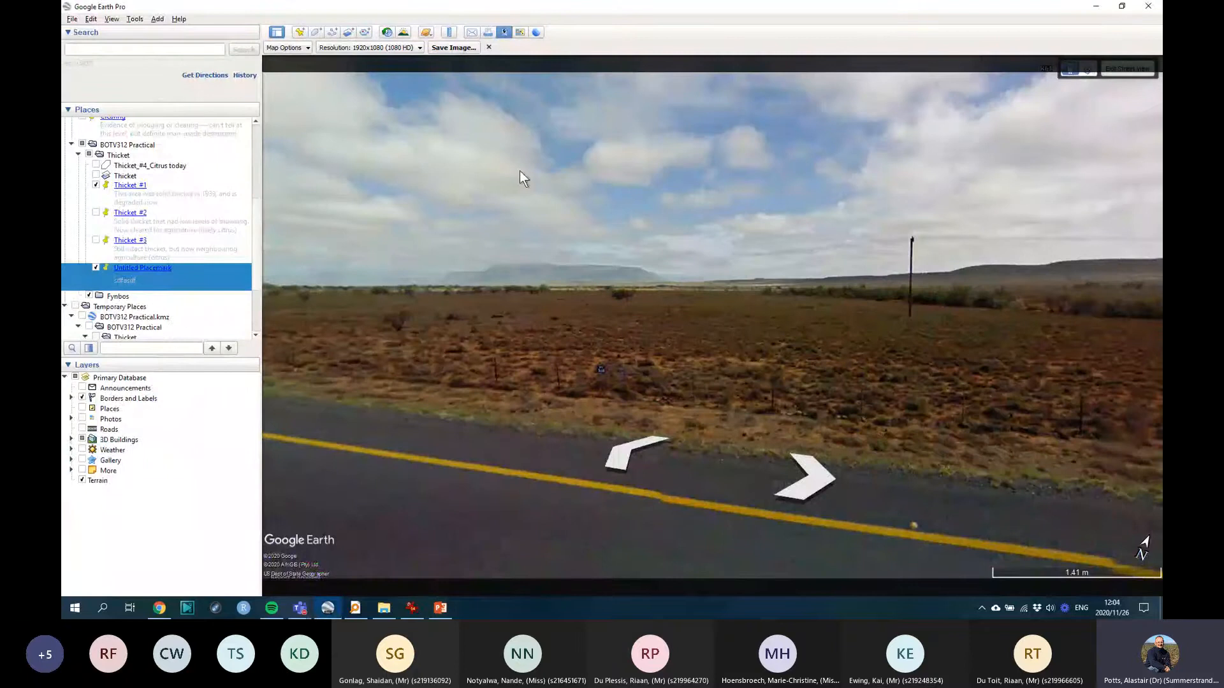
left_click(486, 46)
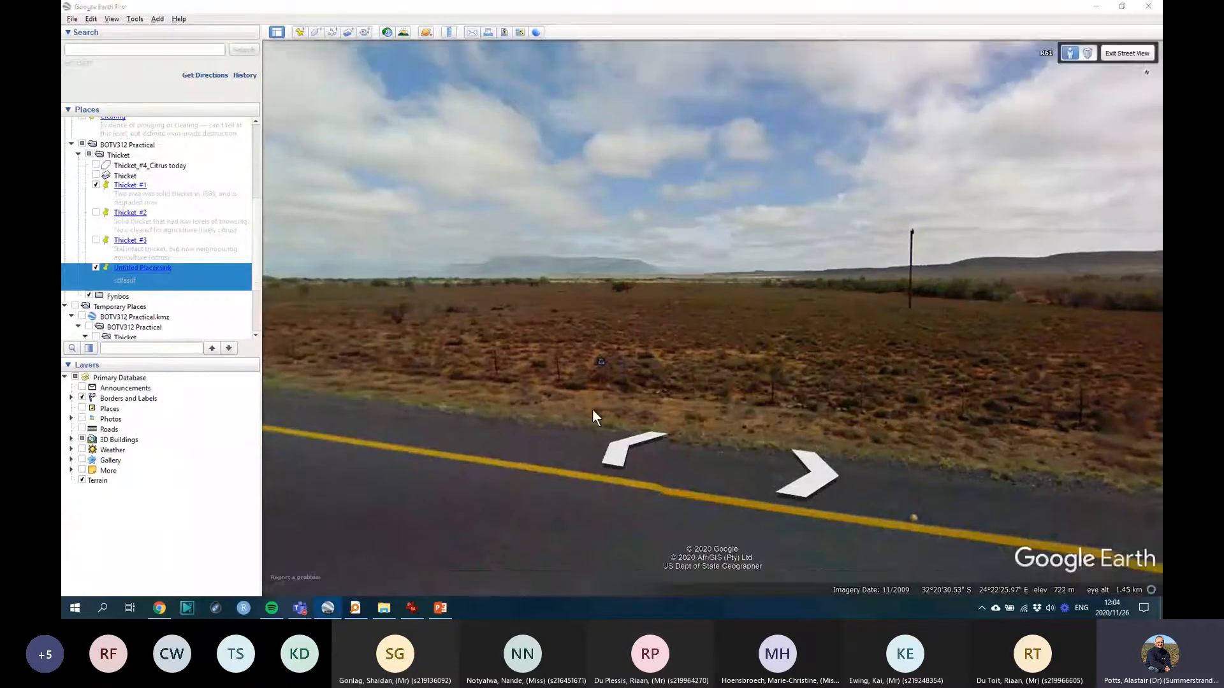
key("alt+Tab")
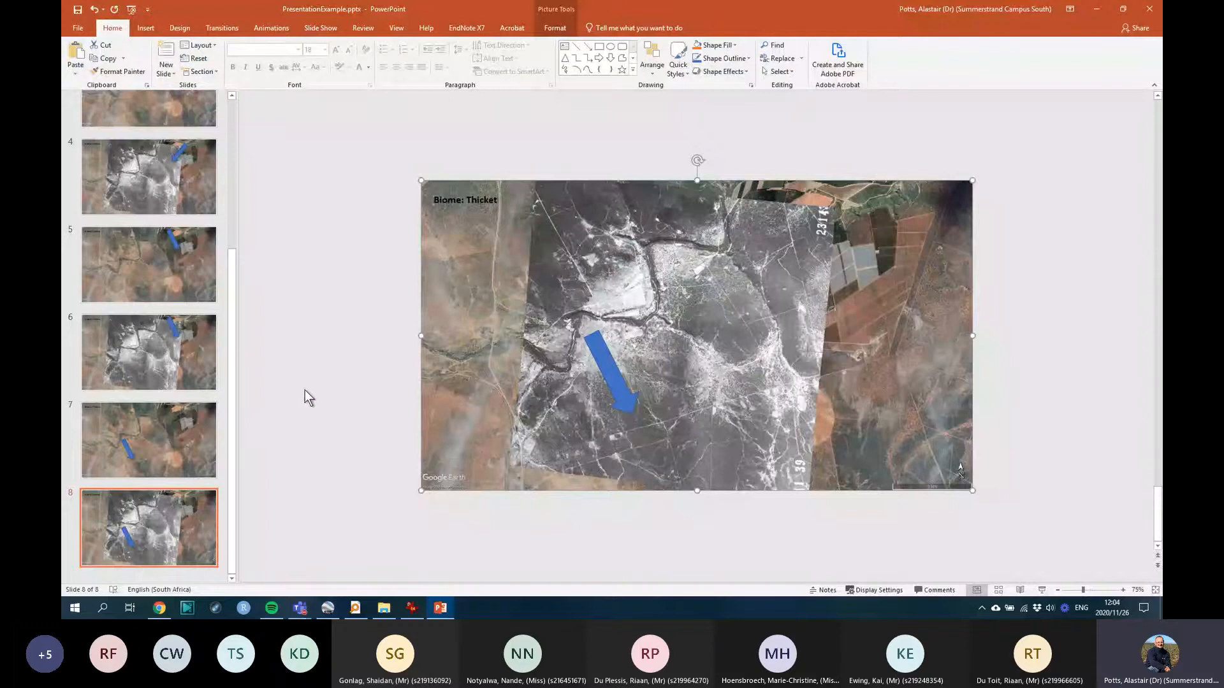
key("alt+Tab")
Step: Fly to the Thicket image overlay under Temporary Places and turn on everything in its Thicket folder
scroll(213, 275, "up", 2)
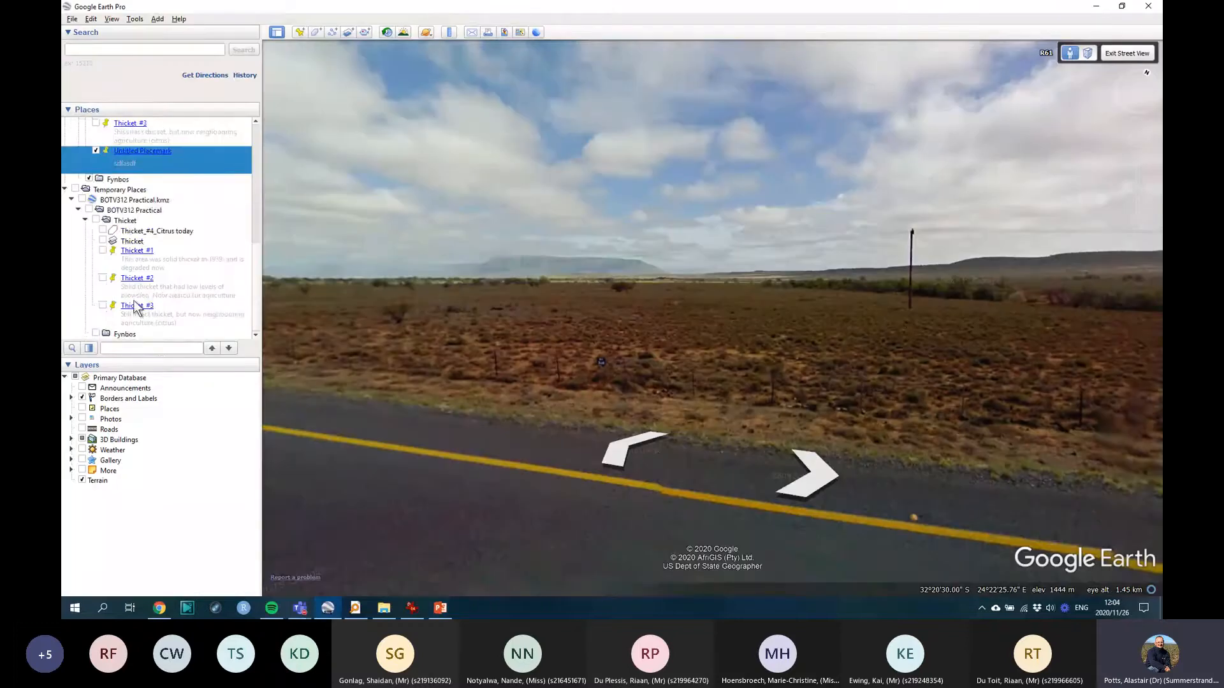
double_click(132, 241)
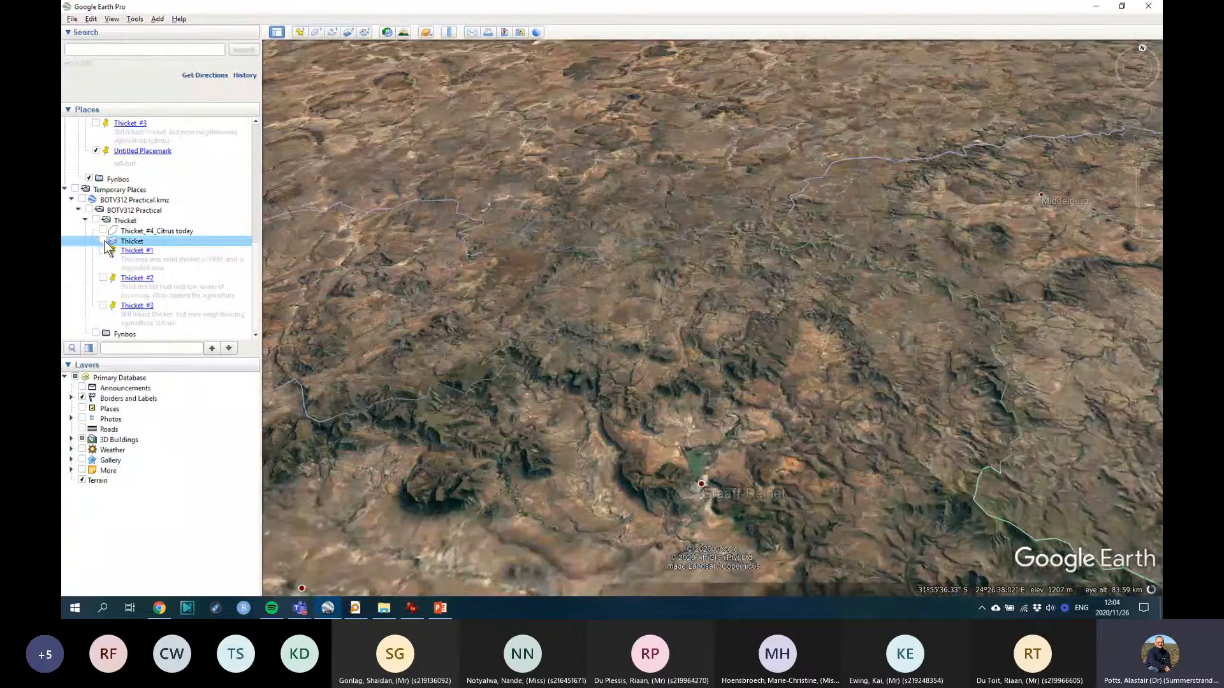
left_click(103, 231)
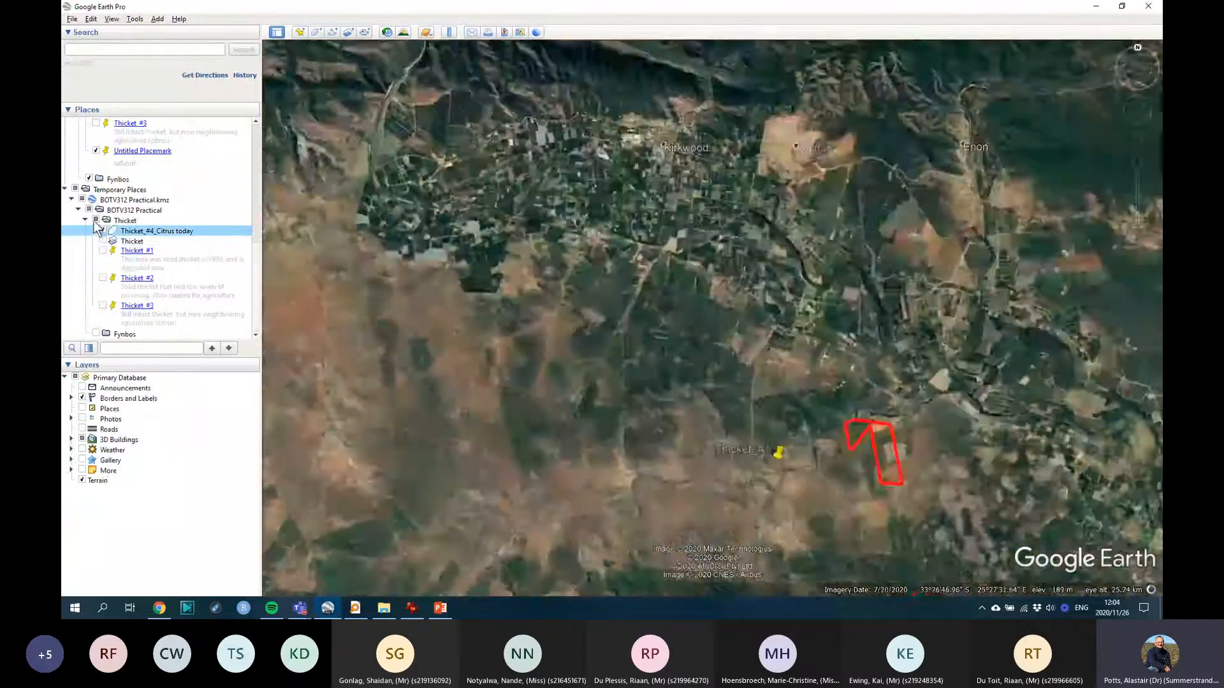
left_click(97, 221)
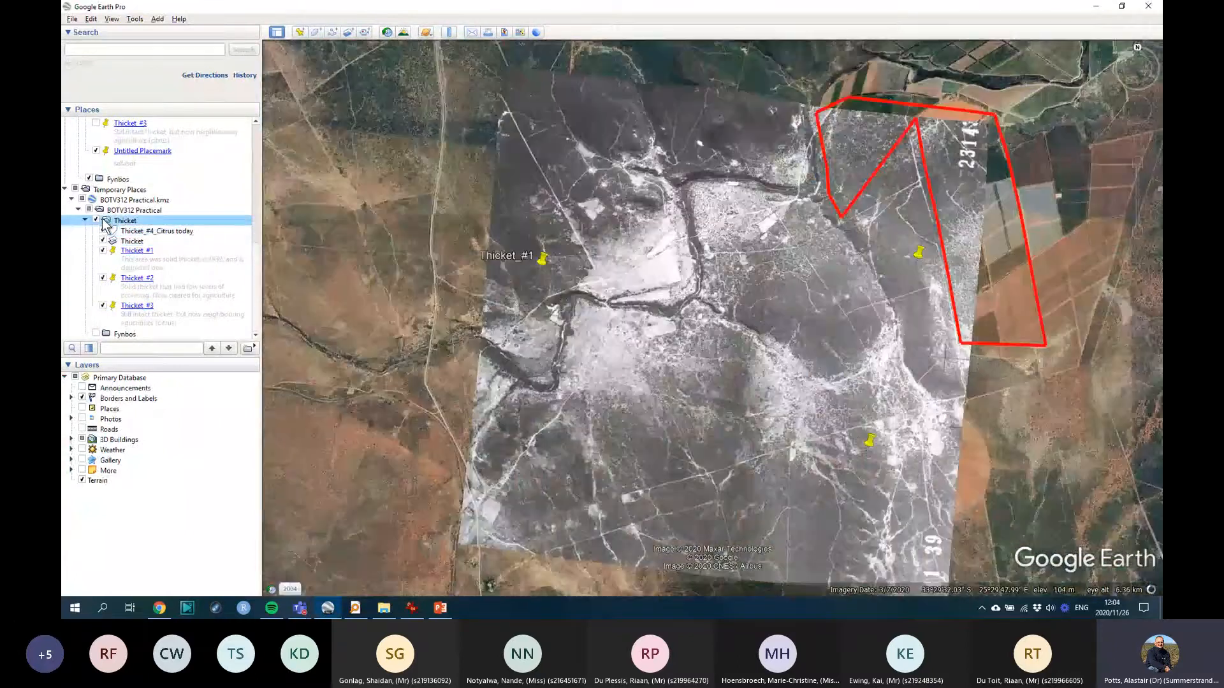
Step: Save a close-up of the historical aerial overlay, west of Thicket_#3, as the JPEG "Thicket Image 3.jpg" in the DesktopTemp folder
scroll(751, 348, "up", 3)
left_click_drag(928, 378, 693, 360)
scroll(693, 360, "up", 2)
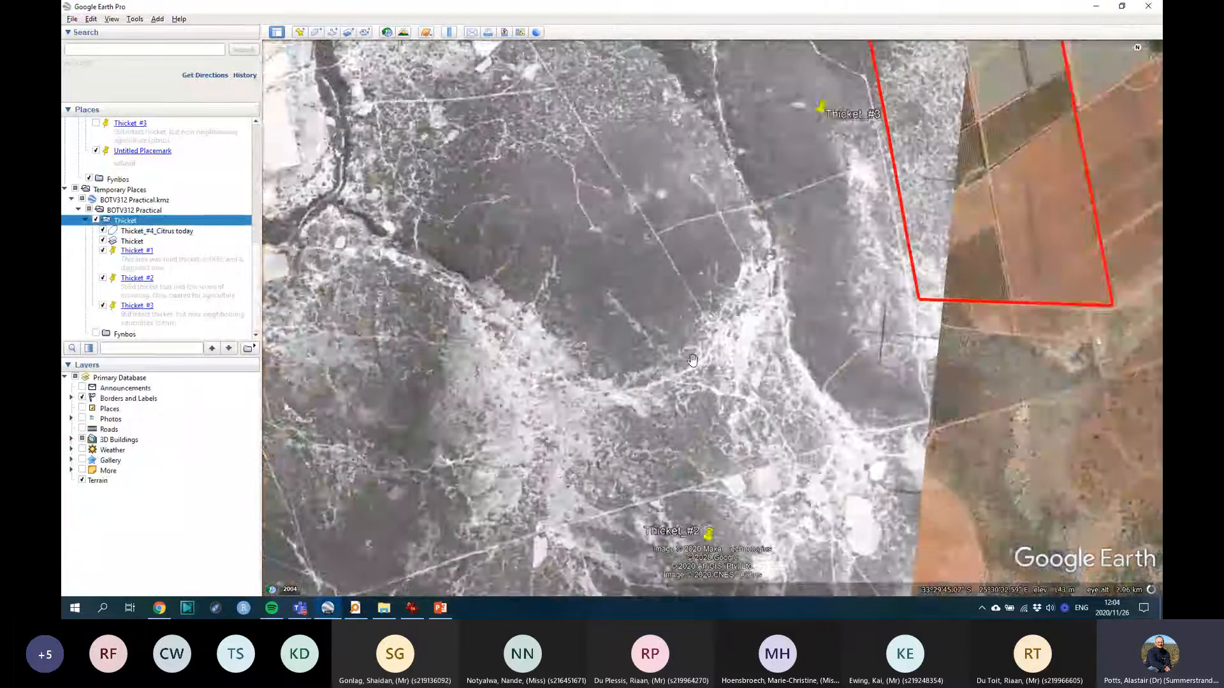
scroll(693, 361, "up", 3)
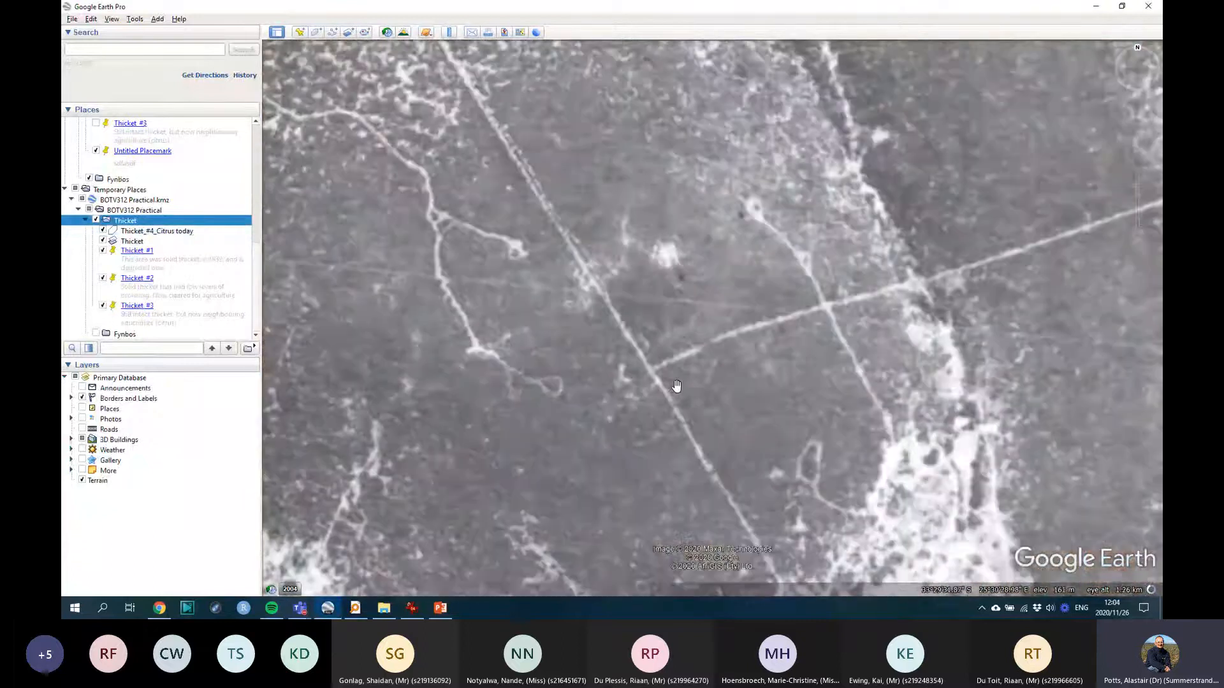
scroll(677, 387, "up", 2)
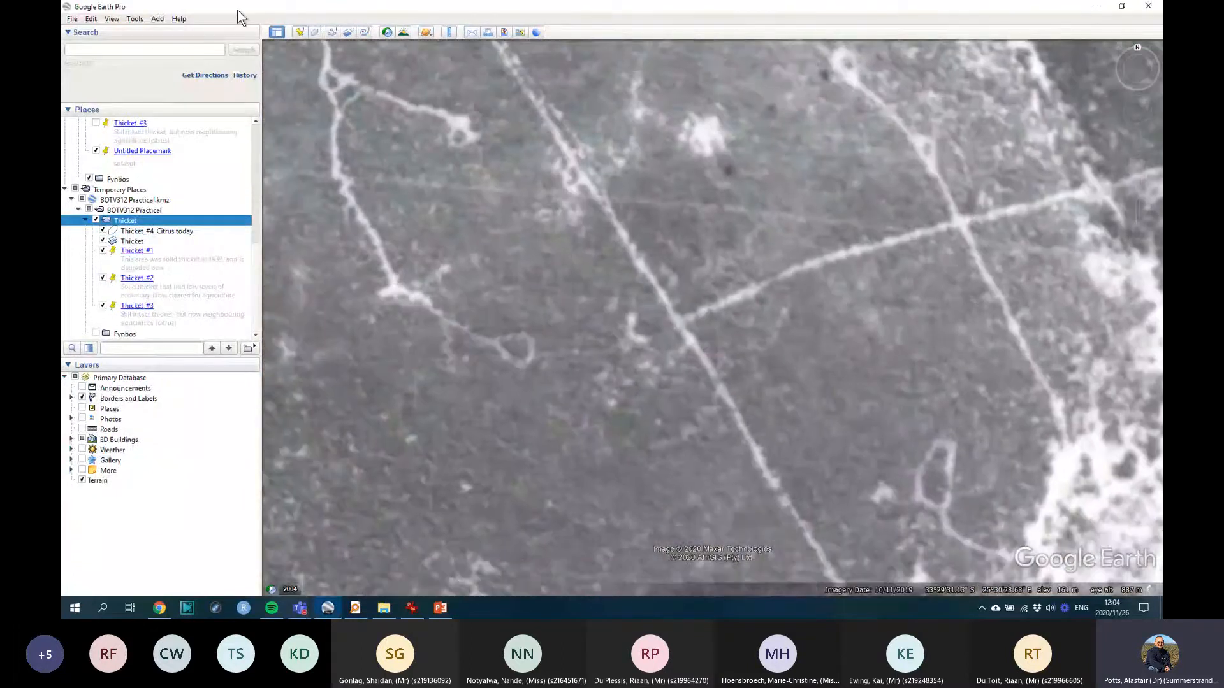
left_click(72, 19)
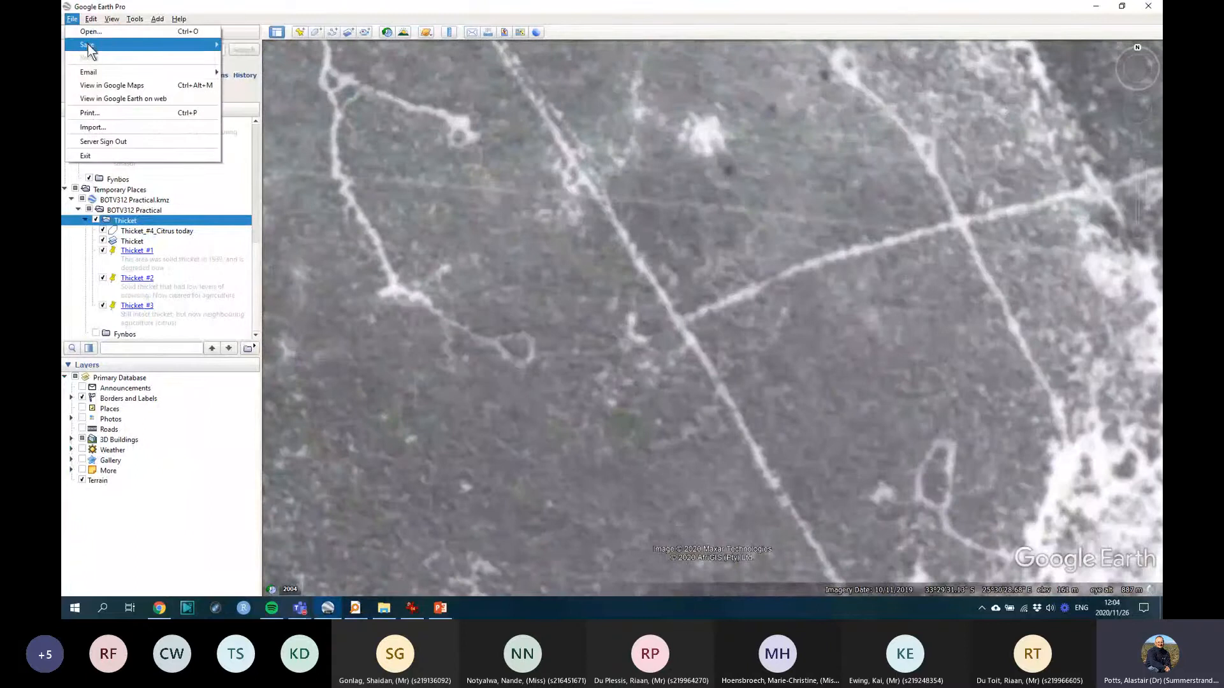
mouse_move(90, 45)
left_click(248, 85)
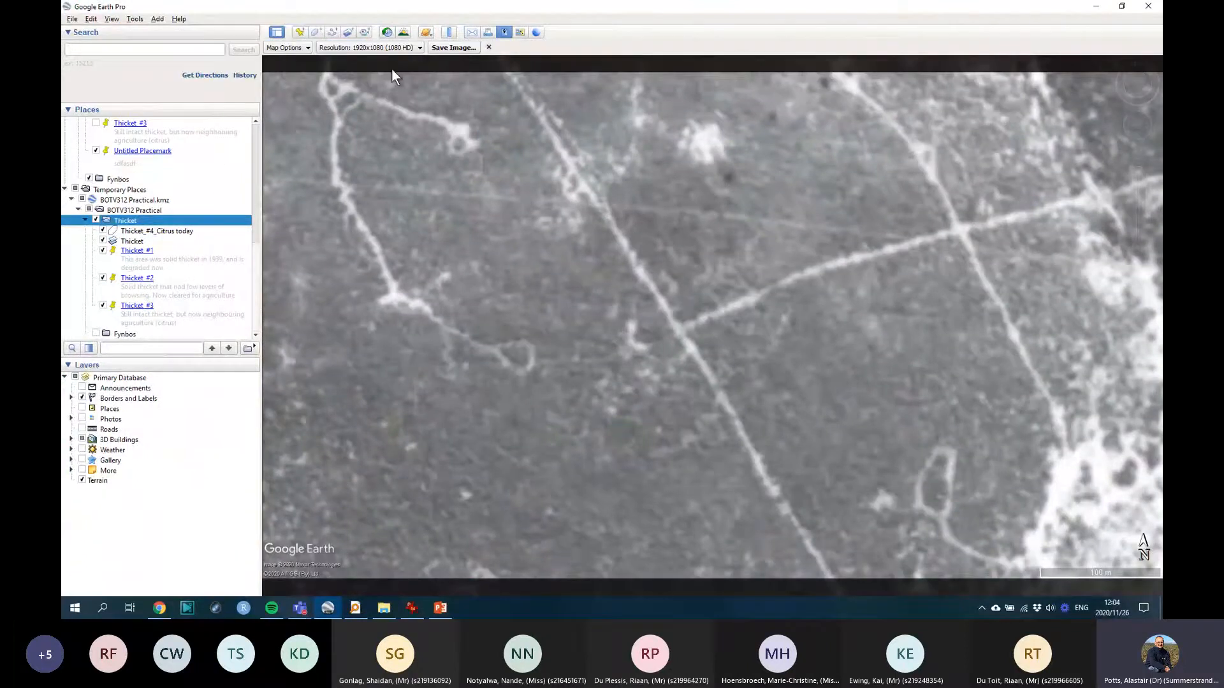
left_click(463, 46)
left_click(390, 272)
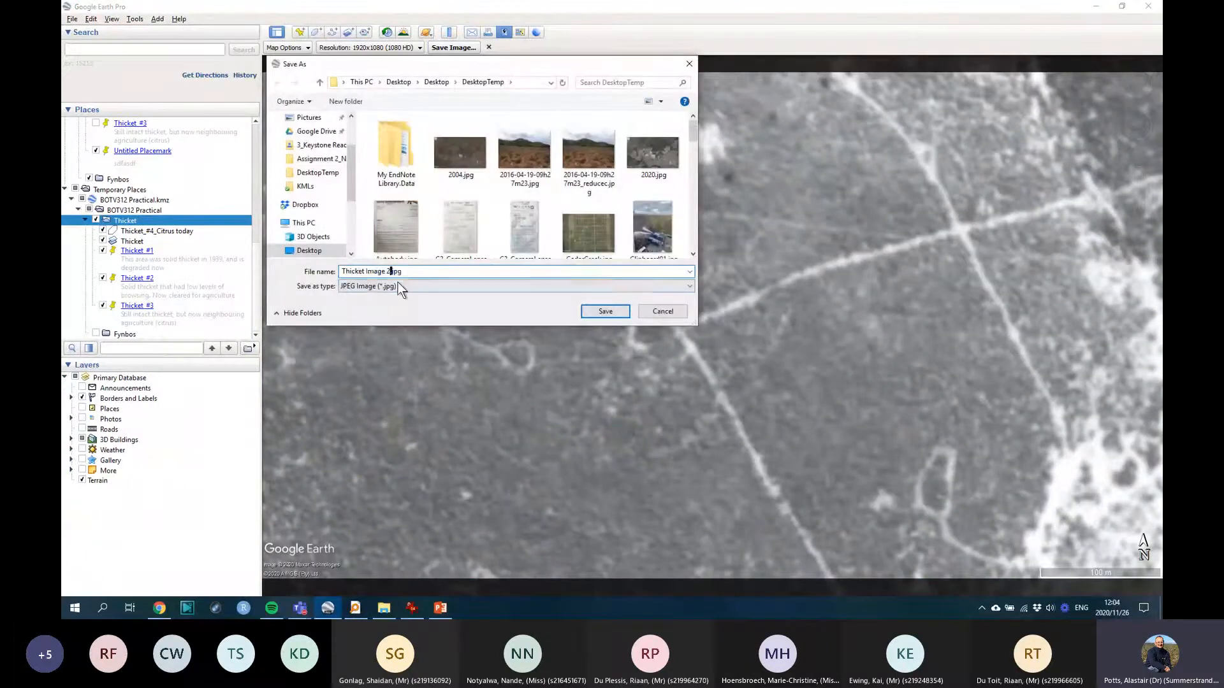
left_click(604, 311)
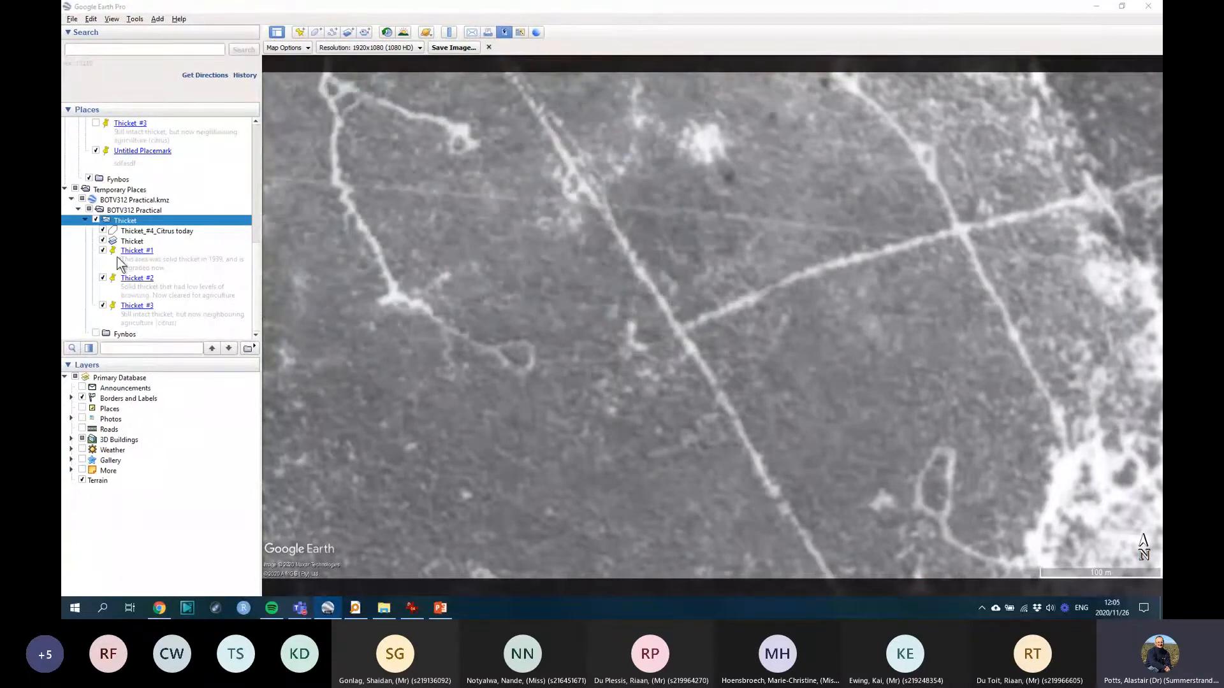
Step: Hide the Thicket image overlay and save the same view of the current imagery as "Thicket Image 4.jpg"
left_click(102, 241)
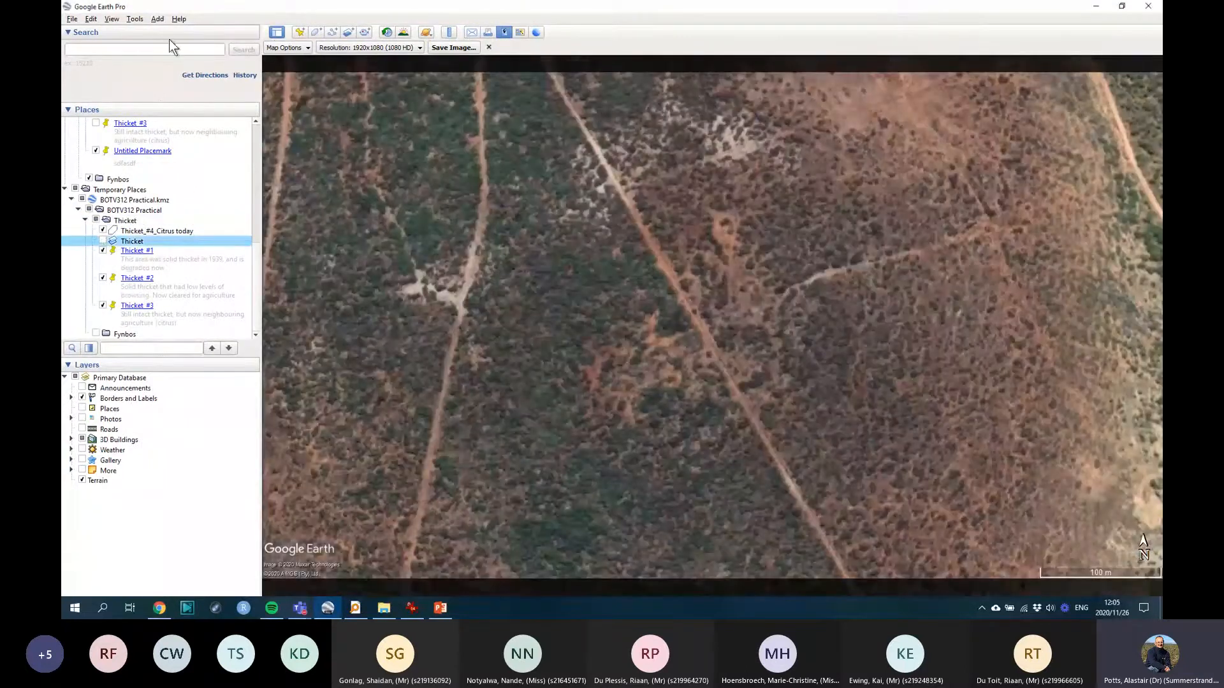
left_click(453, 47)
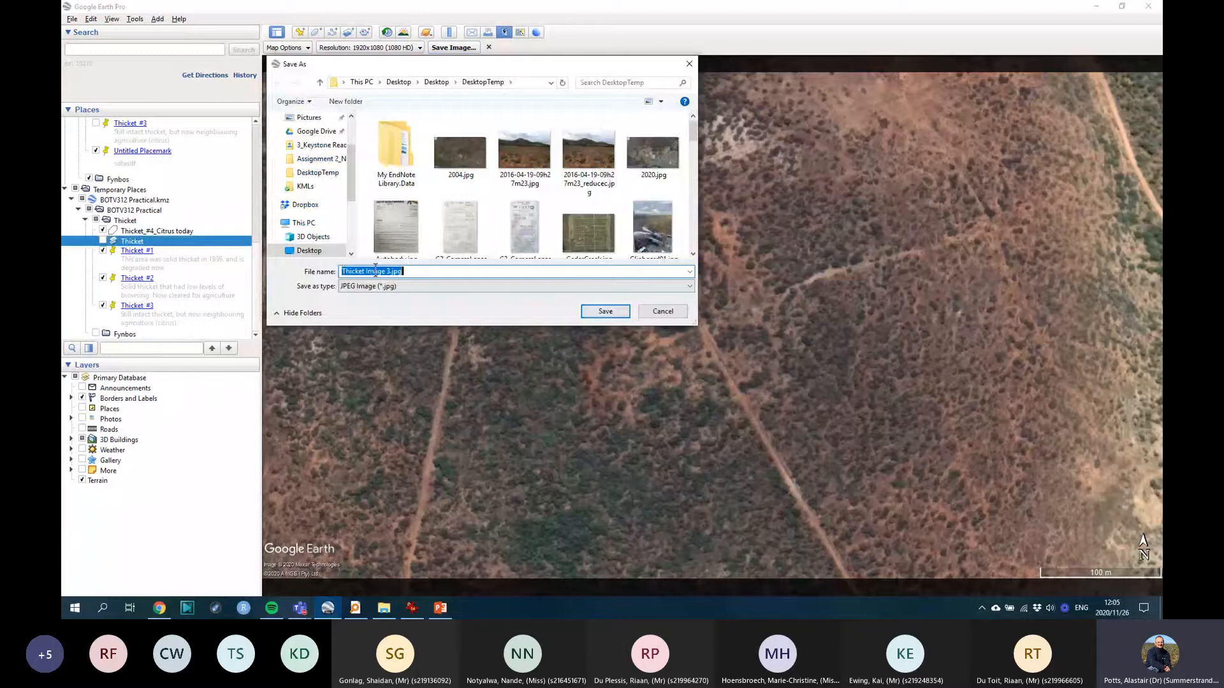
left_click(391, 271)
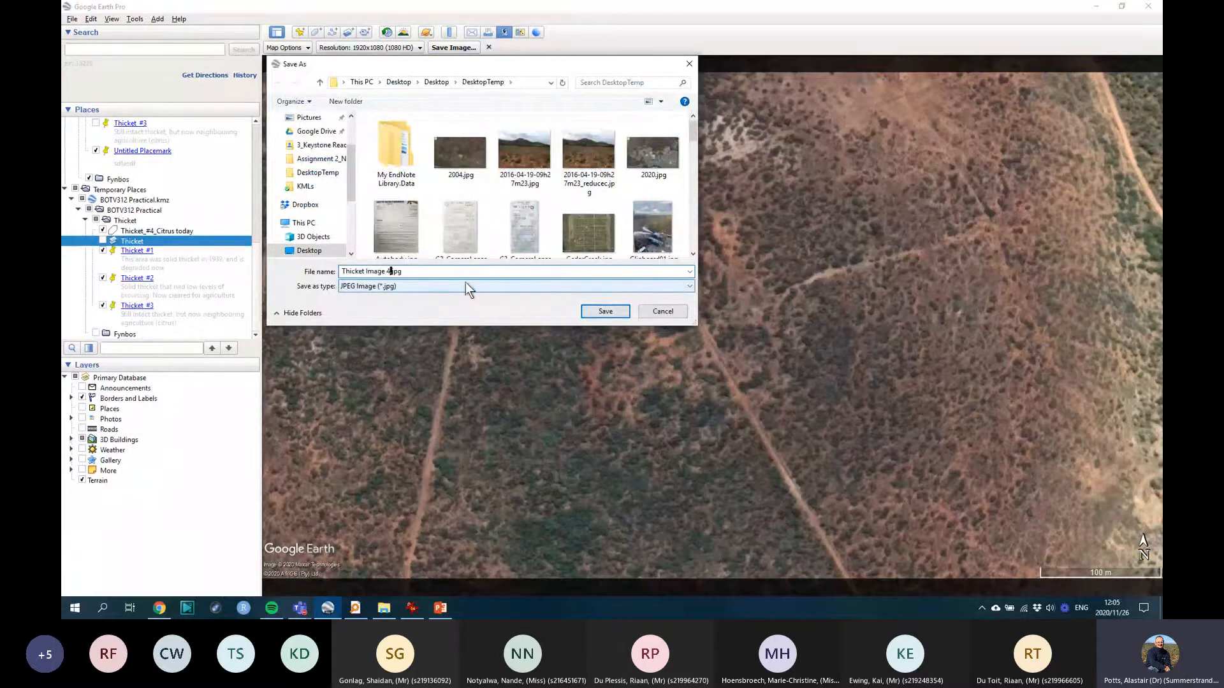
left_click(589, 313)
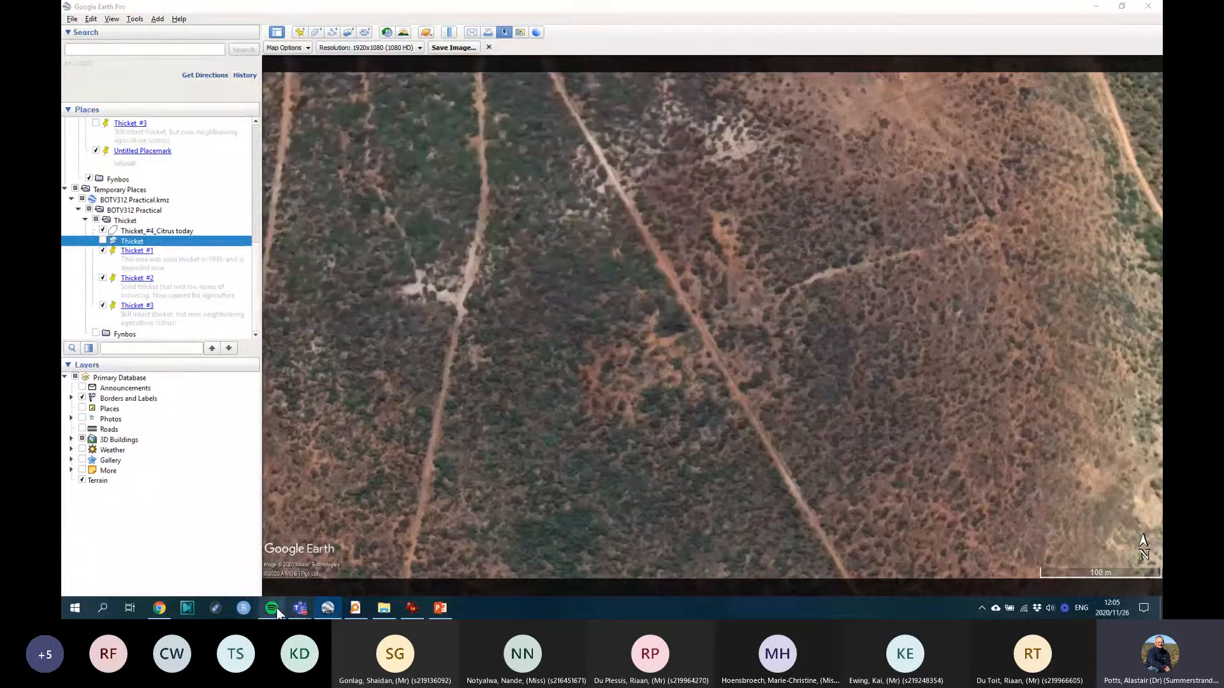
Step: Switch to PowerPoint and paste a copy of slide 7 after slide 8
left_click(440, 608)
left_click(190, 435)
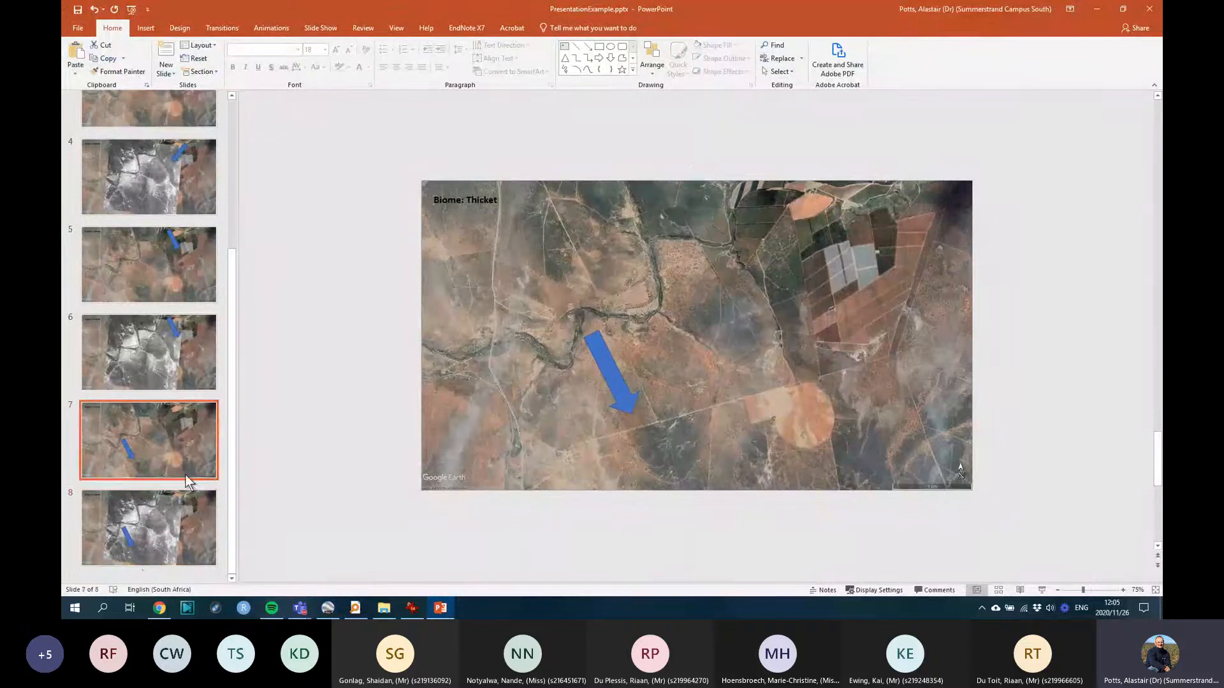
left_click(142, 569)
key("ctrl+v")
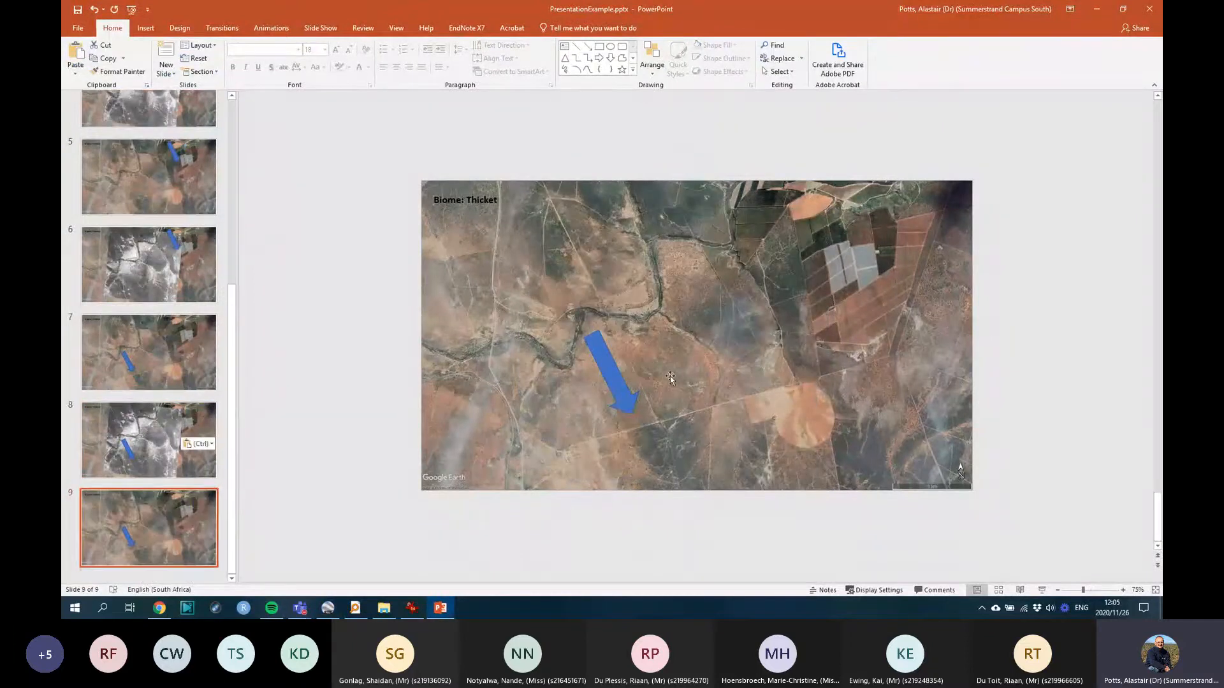
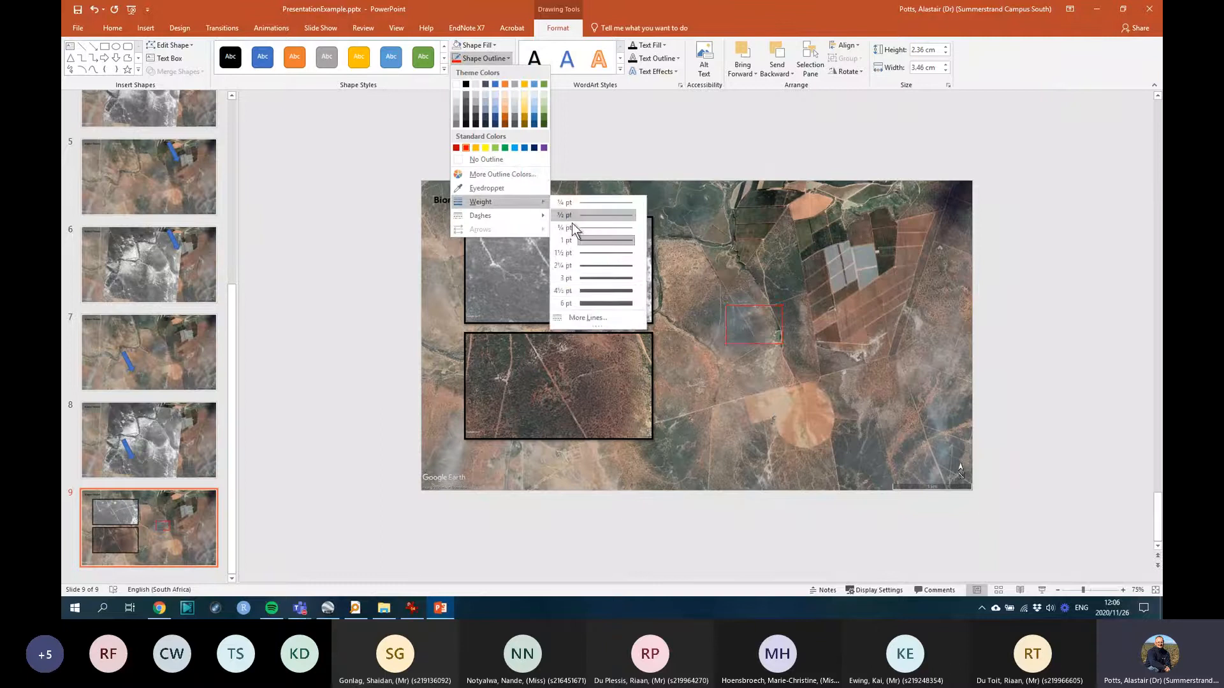
Step: Set the red rectangle's outline weight to 6 pt on slide 9
left_click(588, 309)
left_click(402, 294)
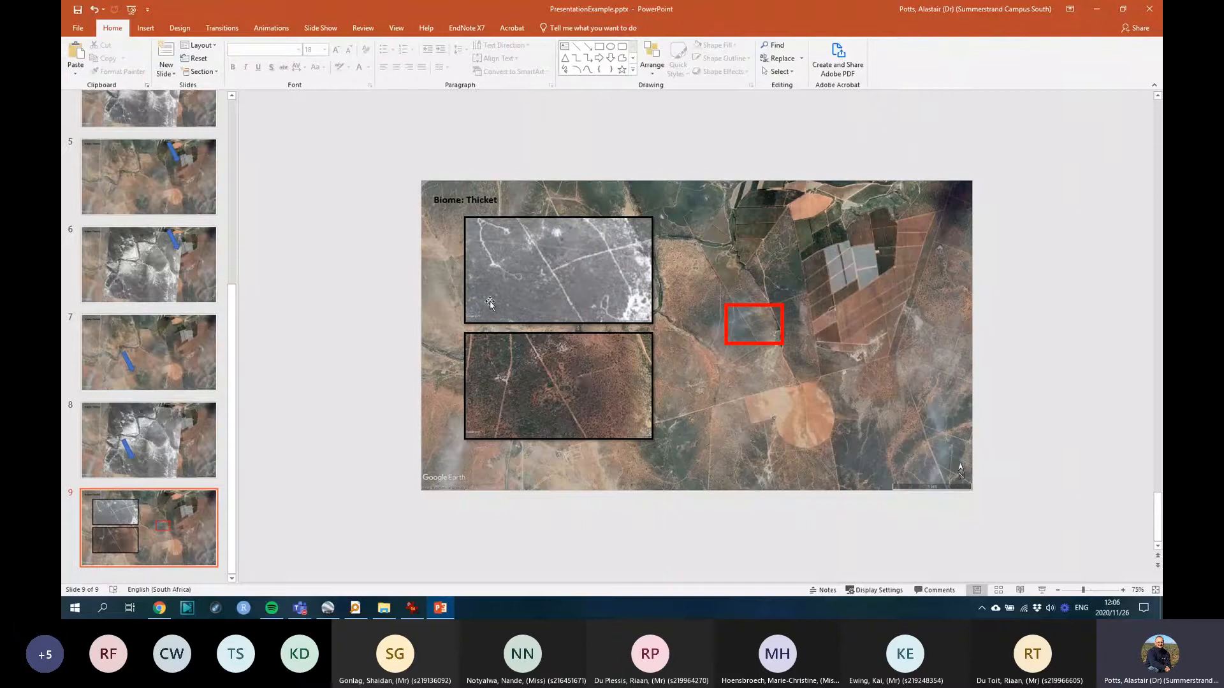
Step: Enlarge the two black-framed inset pictures together on slide 9 and shift them slightly upward
left_click(599, 315)
left_click(596, 392, "shift")
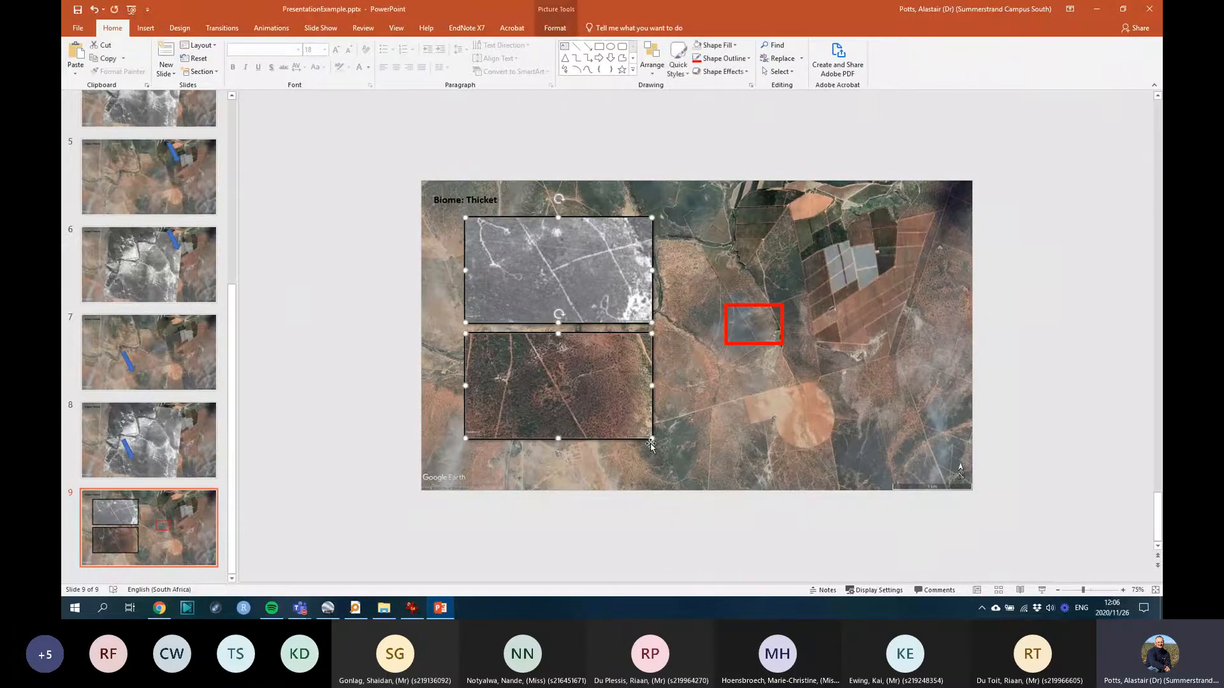
left_click_drag(651, 439, 737, 487)
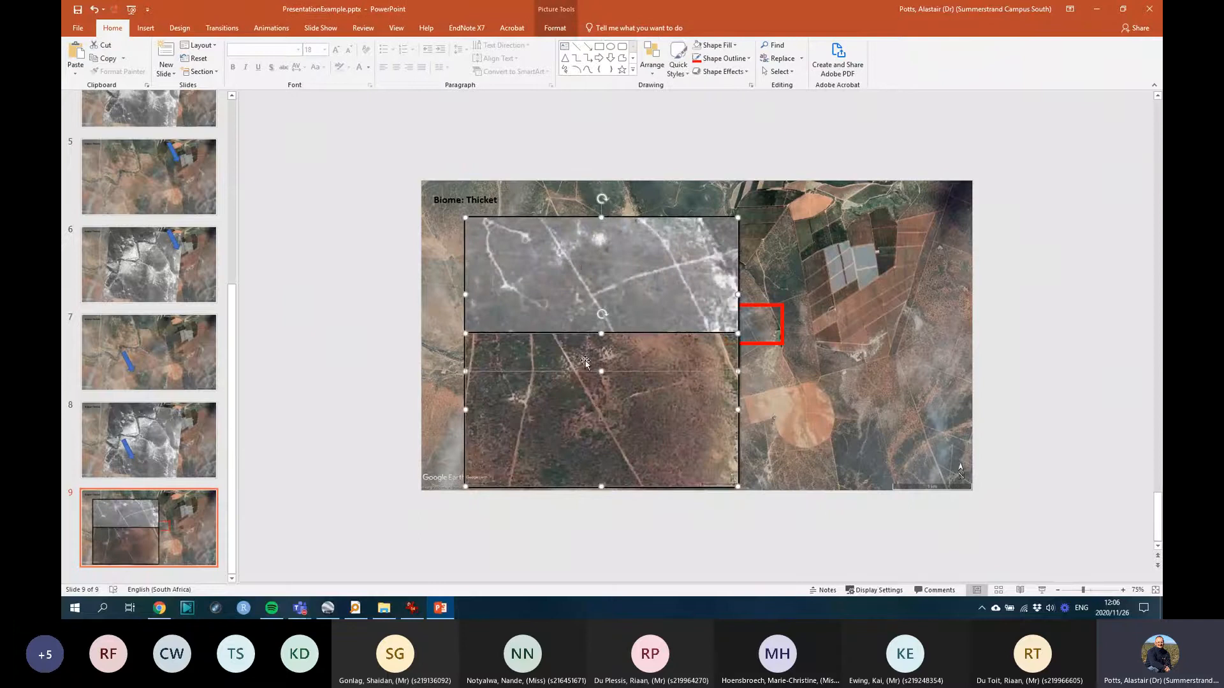
left_click_drag(612, 279, 608, 259)
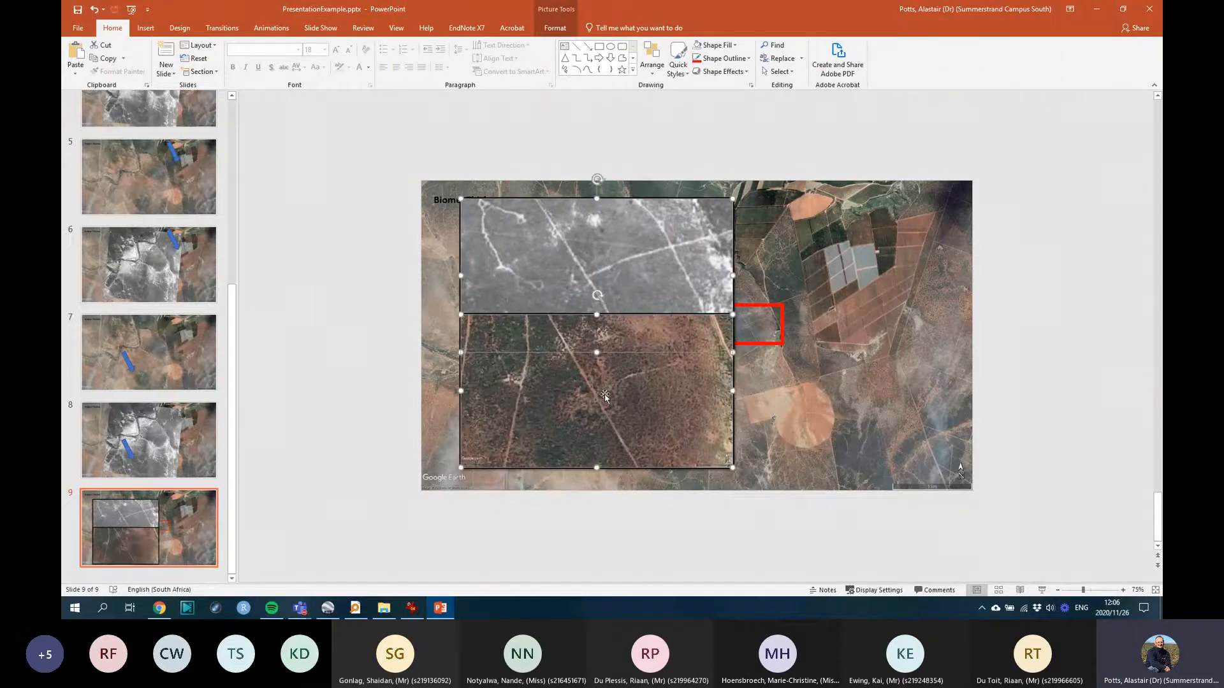
Step: Separate the overlapping insets, placing the grey aerial photo above the current colour image
left_click(1036, 441)
left_click_drag(659, 383, 659, 414)
left_click_drag(621, 309, 614, 293)
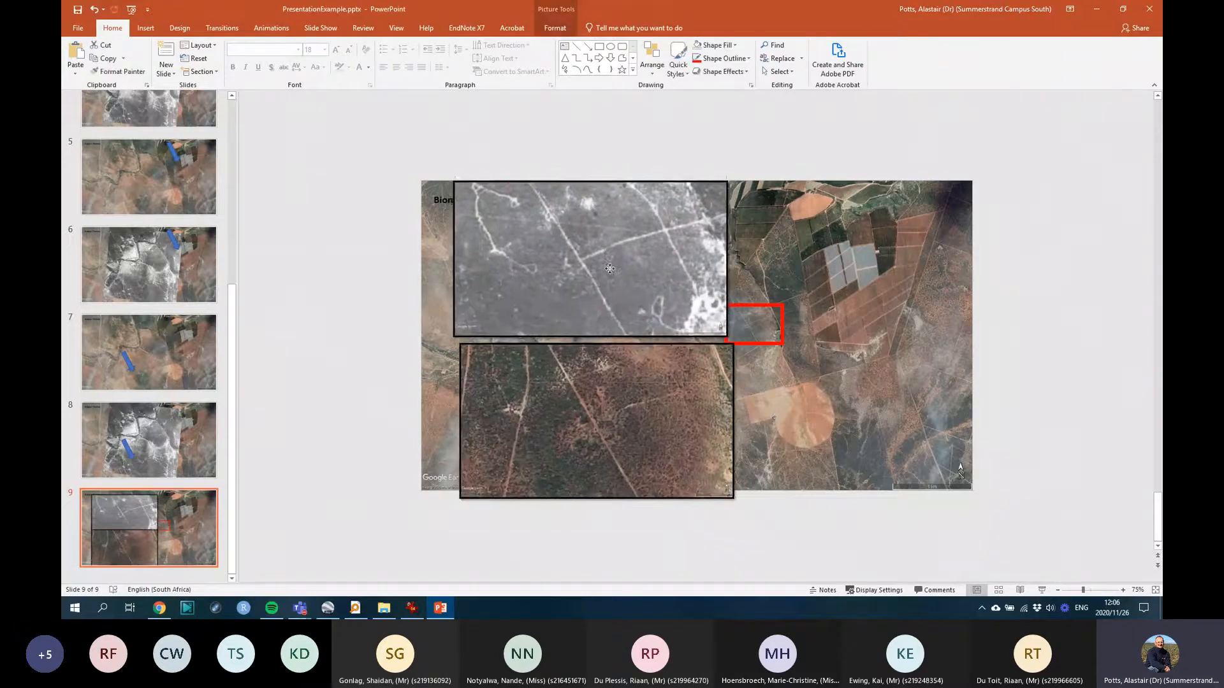
left_click_drag(638, 388, 605, 369)
left_click_drag(587, 432, 608, 450)
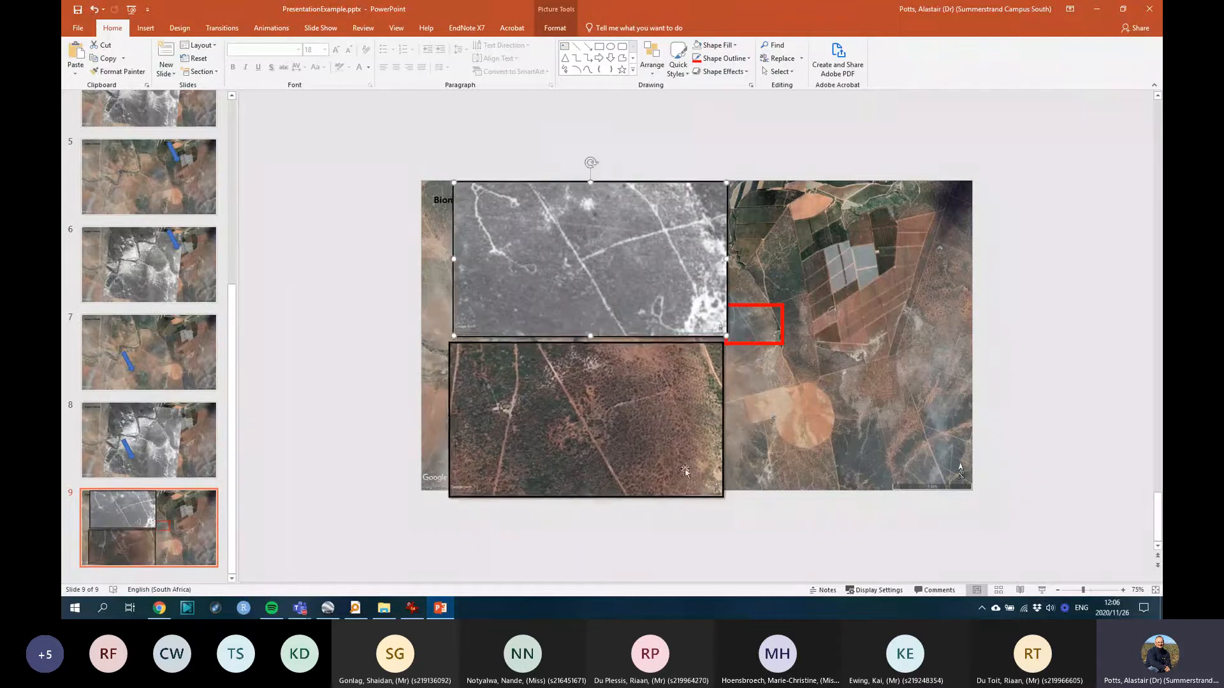
Step: Shrink both insets slightly and stack them within the slide, clear of the biome title and red rectangle
left_click_drag(722, 496, 680, 473)
mouse_move(602, 367)
left_mouse_down()
mouse_move(627, 385)
mouse_move(625, 374)
left_mouse_up()
left_click(347, 298)
left_click_drag(547, 268, 542, 286)
left_click(1066, 303)
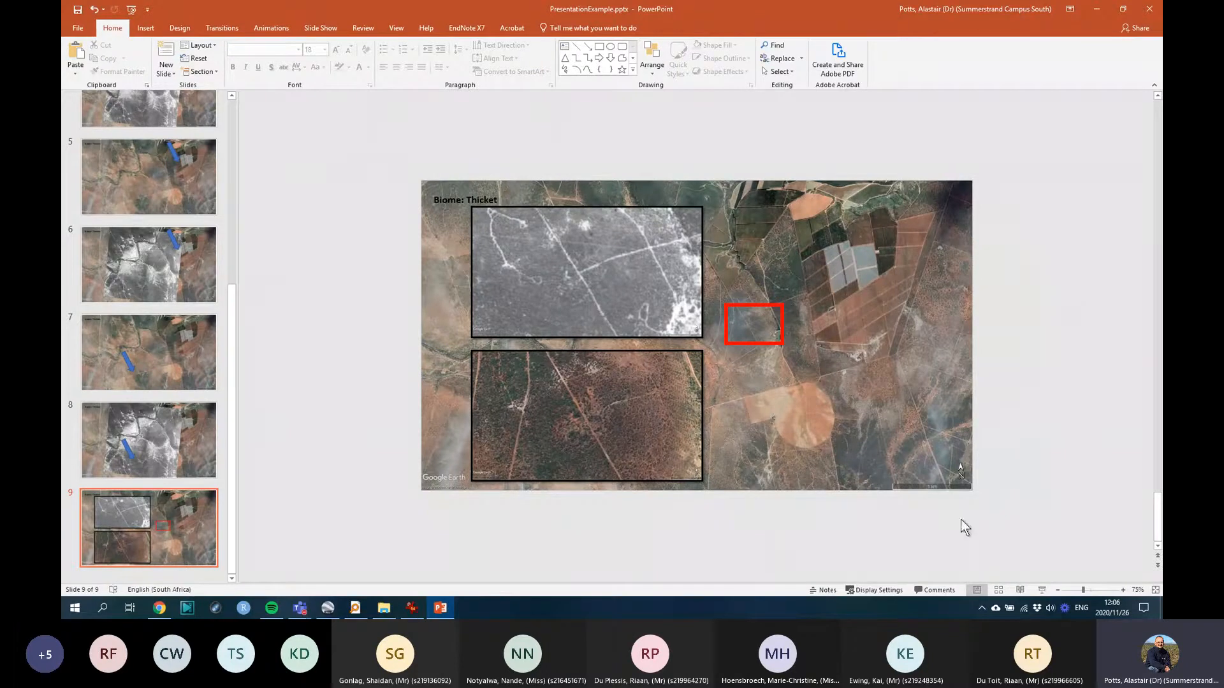
Step: Switch to Google Earth Pro and turn on the historical Thicket image overlay in a tilted view of the thicket sites
left_click(326, 609)
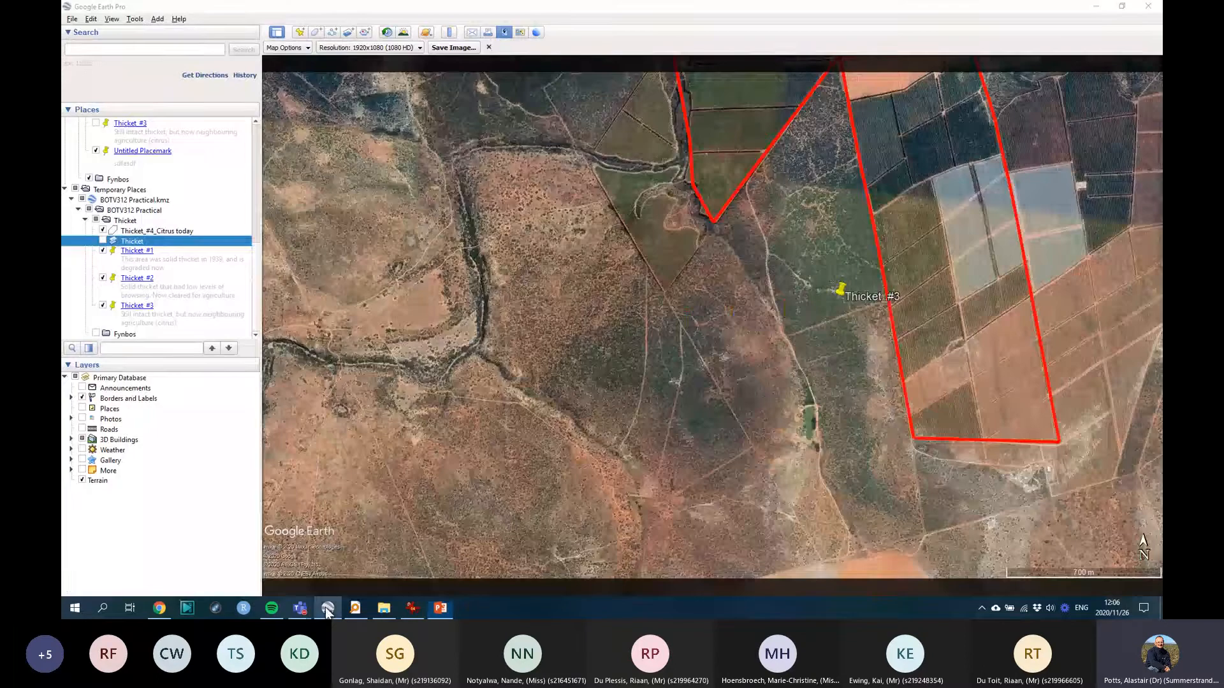
scroll(633, 311, "down", 3)
middle_click_drag(634, 311, 618, 341)
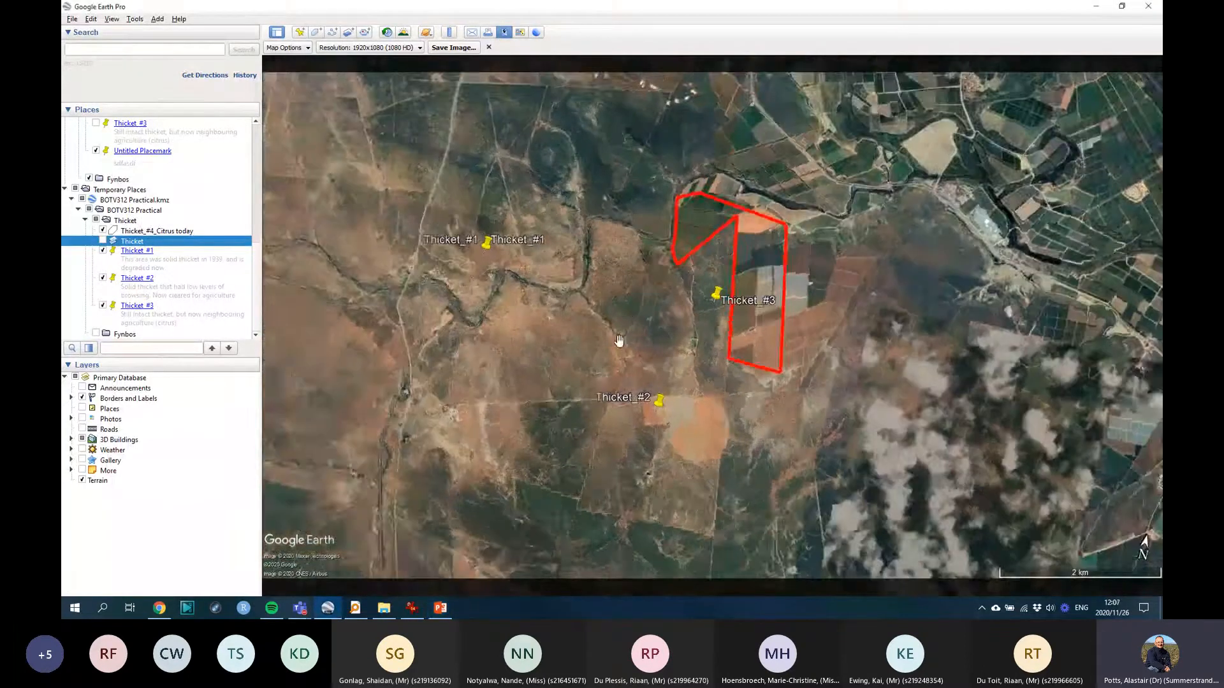
left_click_drag(618, 342, 617, 322)
left_click_drag(624, 121, 625, 268)
middle_click_drag(626, 228, 937, 306)
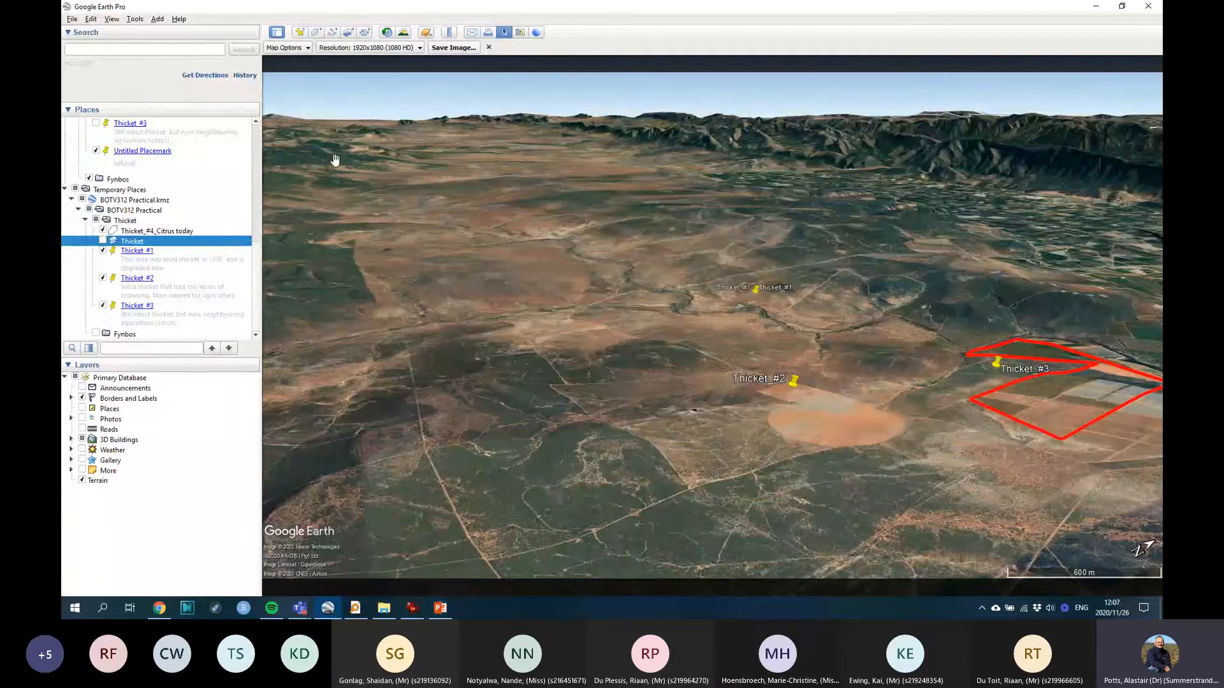
left_click(102, 233)
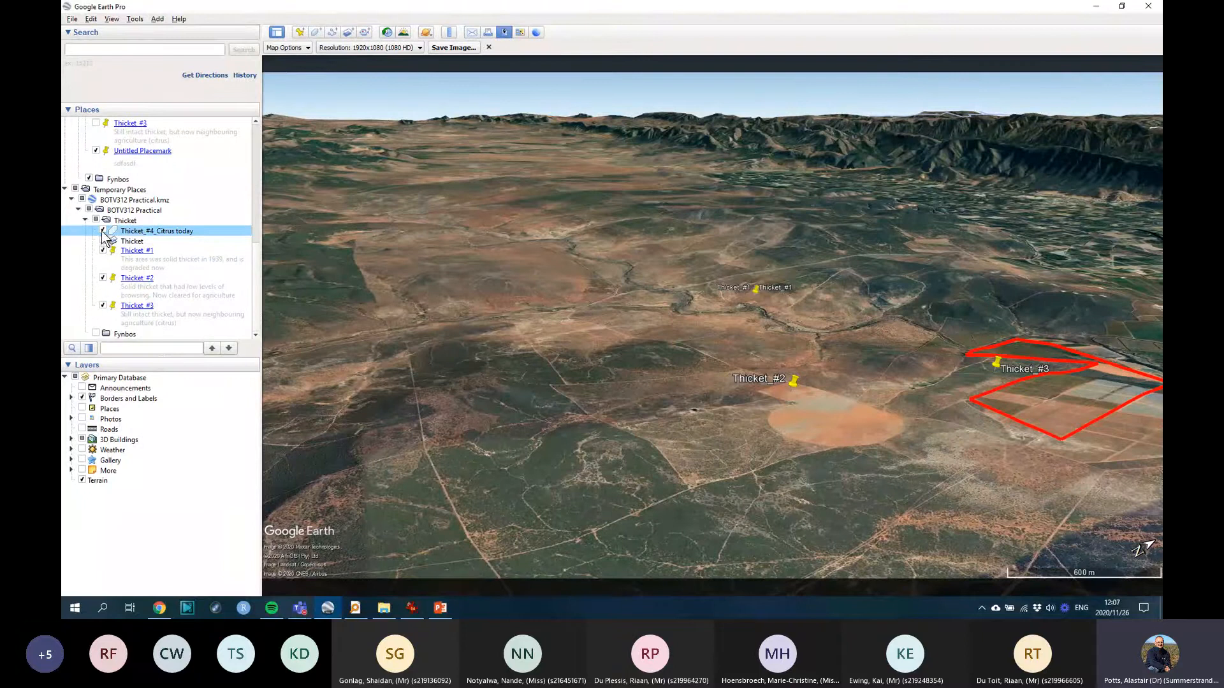
left_click(102, 241)
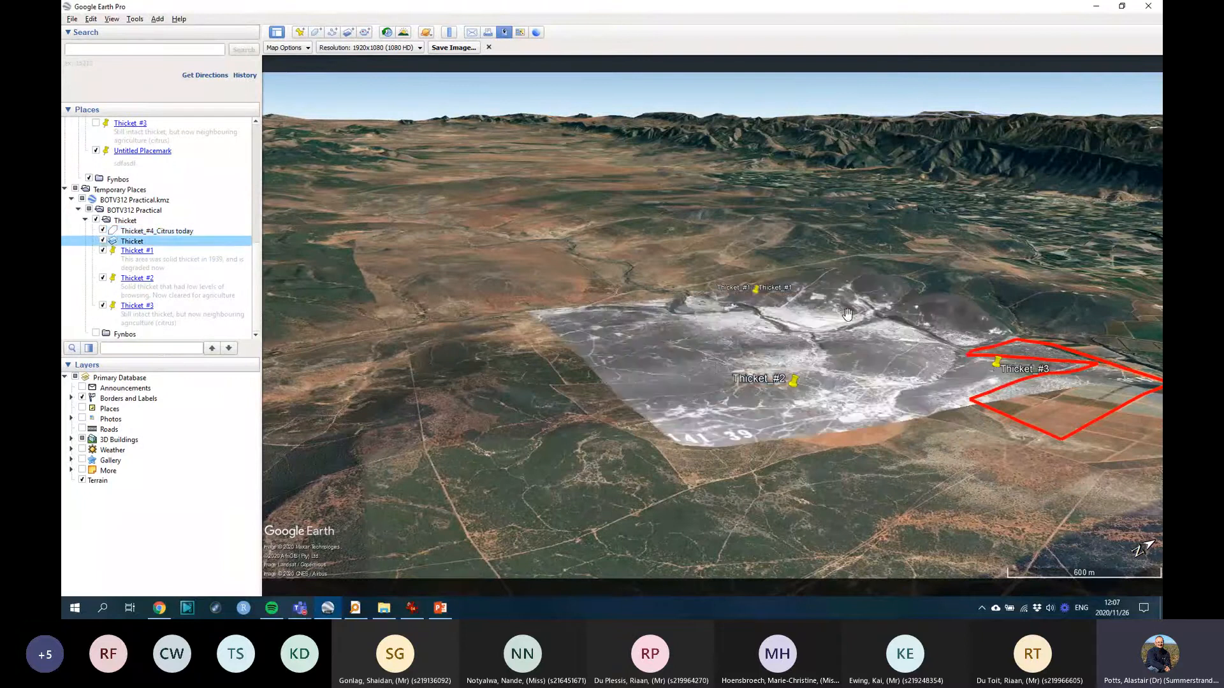
Step: Examine the historical Thicket overlay from above and obliquely around the river and the Thicket_#3 placemark
scroll(925, 339, "up", 2)
scroll(954, 336, "up", 1)
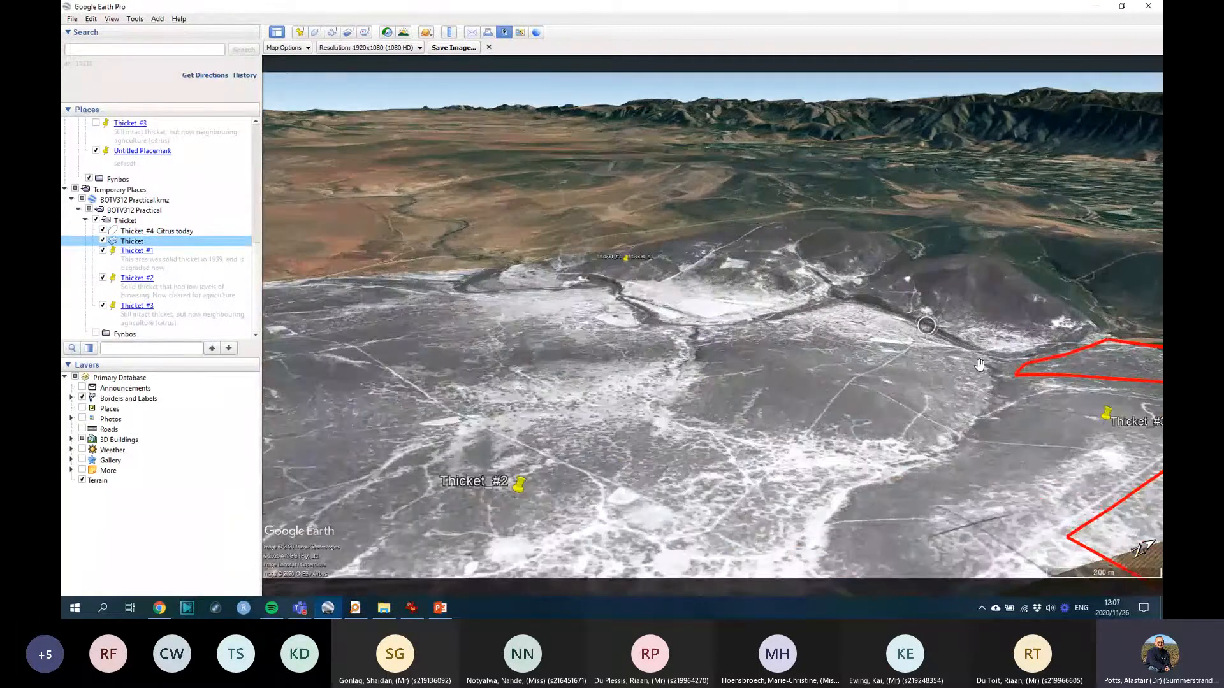
left_click_drag(1084, 387, 900, 394)
middle_click_drag(900, 393, 823, 408)
middle_click_drag(712, 340, 647, 368)
key("r")
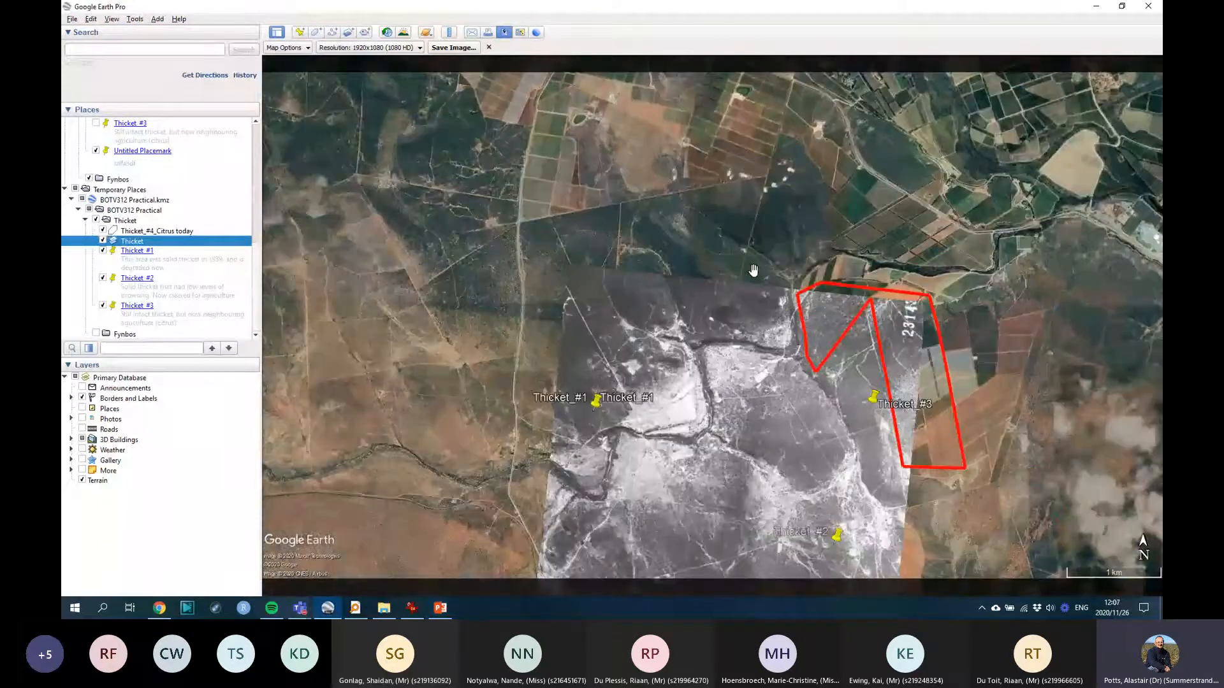
scroll(783, 388, "up", 3)
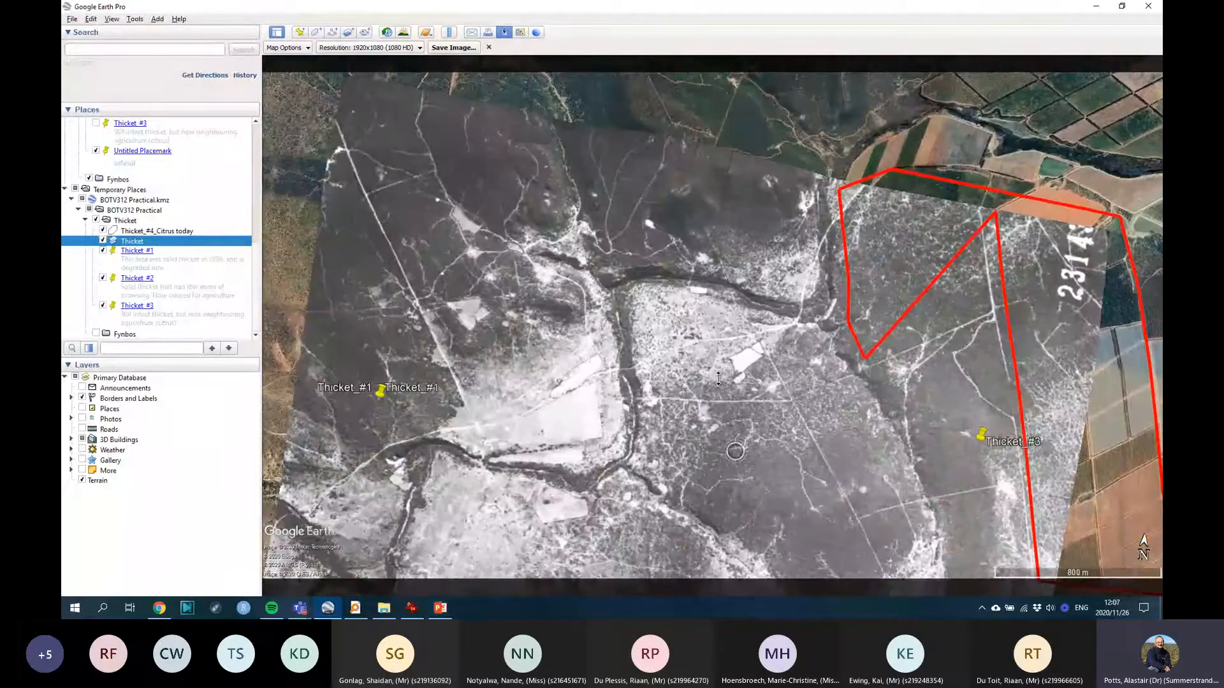
middle_click_drag(719, 378, 707, 415)
mouse_move(696, 372)
middle_mouse_down()
mouse_move(738, 367)
mouse_move(767, 322)
mouse_move(707, 362)
mouse_move(711, 374)
middle_mouse_up()
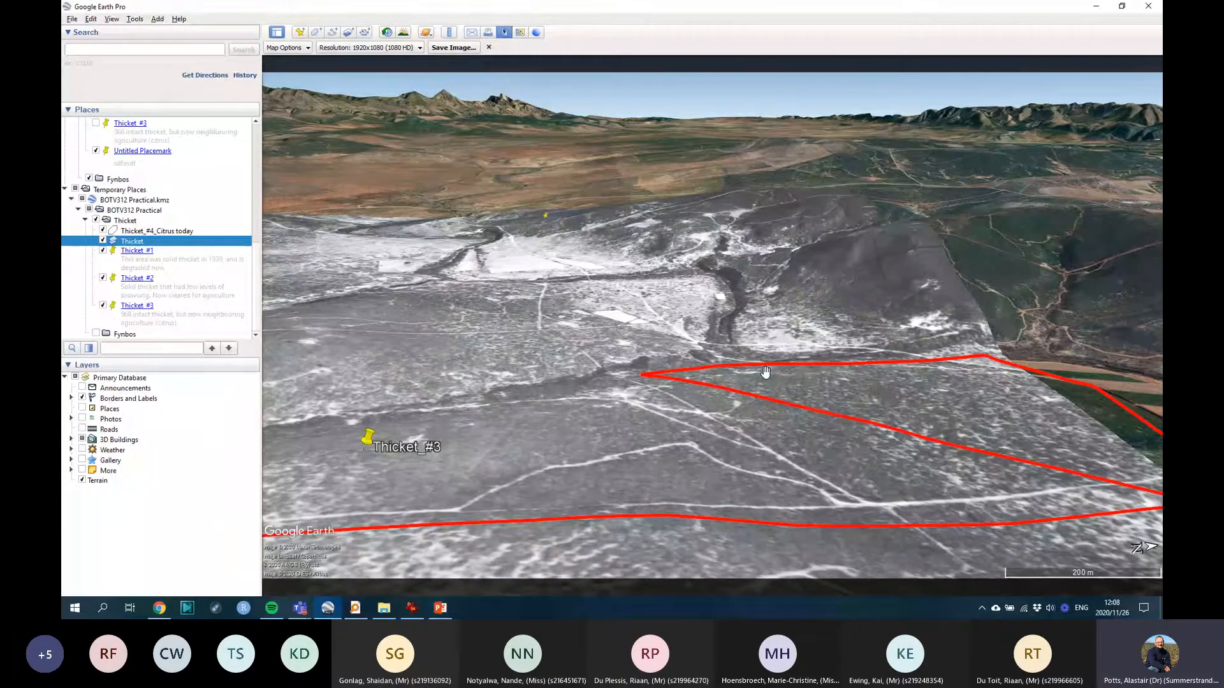
left_click_drag(766, 372, 943, 331)
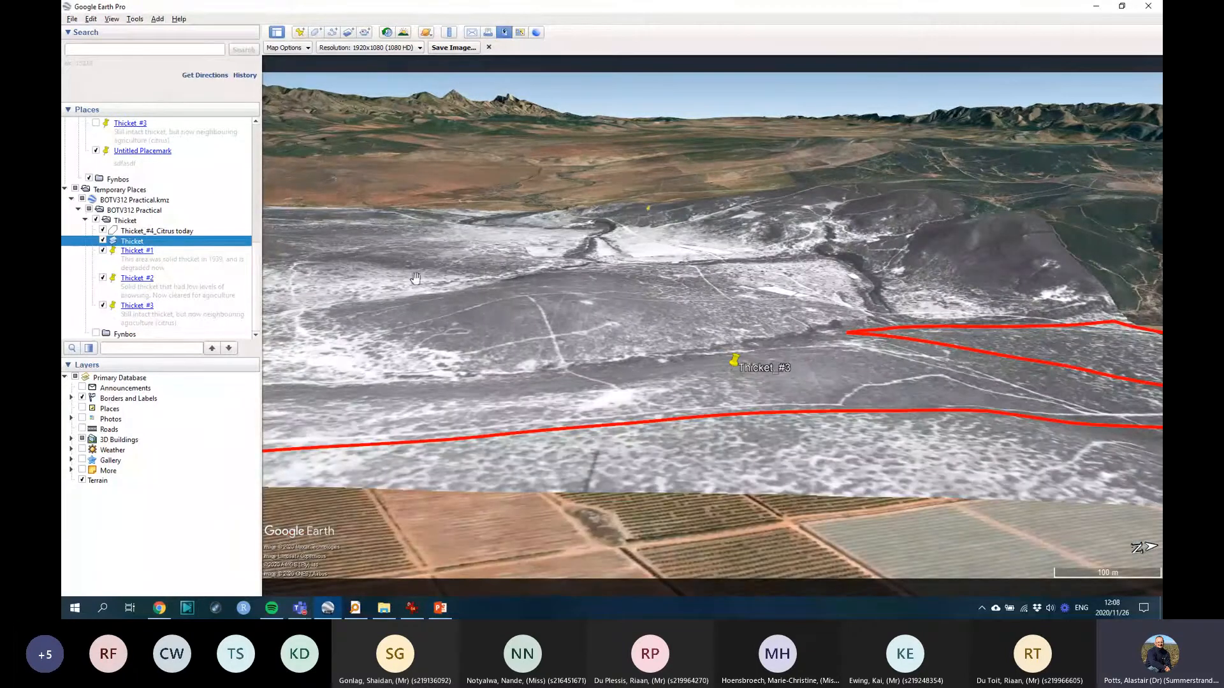
Step: Compare historical and present-day vegetation around Thicket_#3 by repeatedly hiding and showing the Thicket overlay
left_click(103, 241)
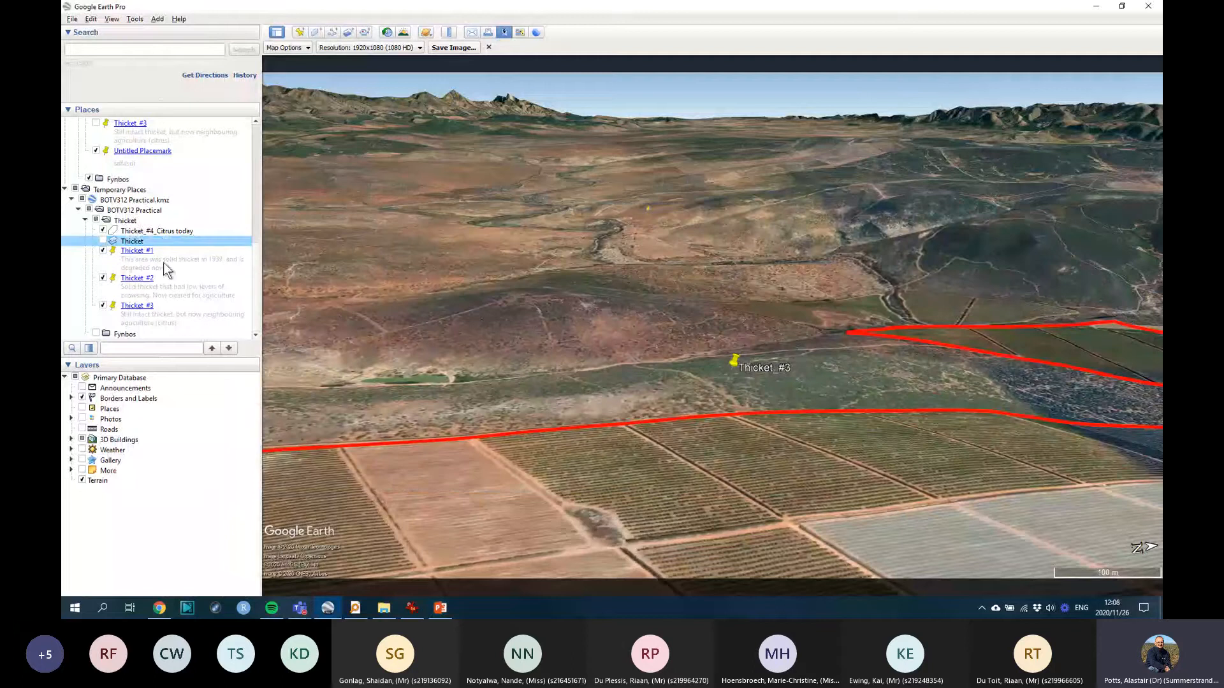
left_click(103, 242)
left_click(103, 242)
left_click(103, 242)
left_click(104, 242)
left_click(103, 241)
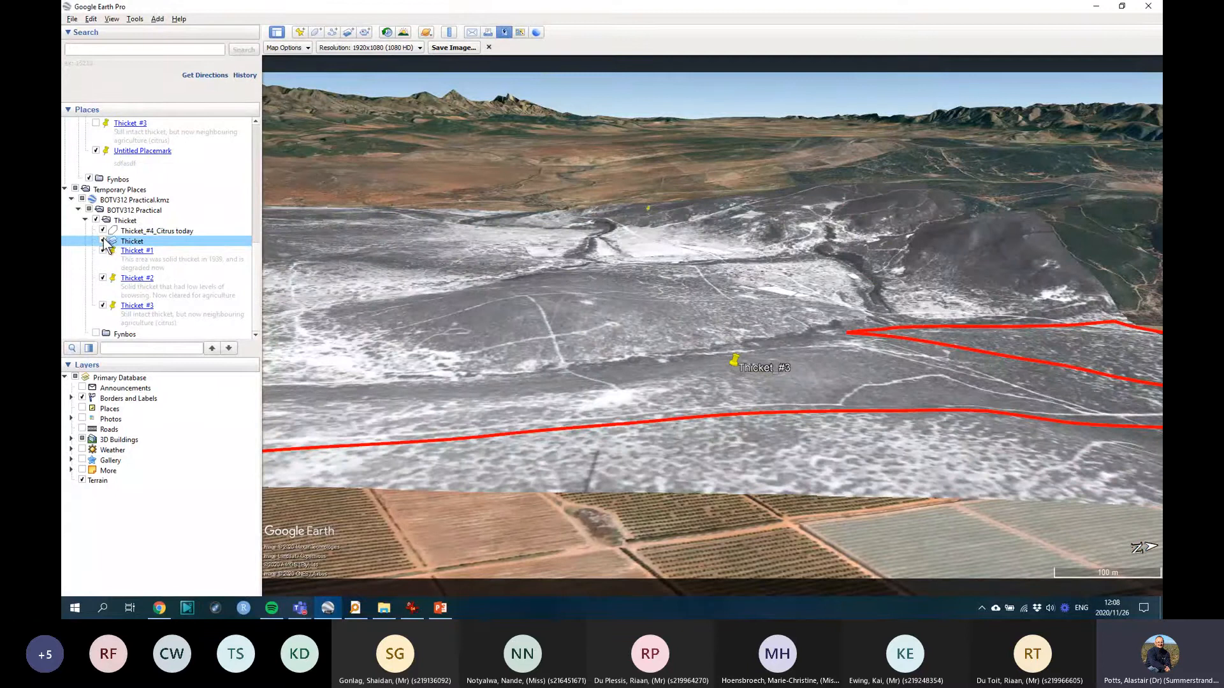
left_click(103, 242)
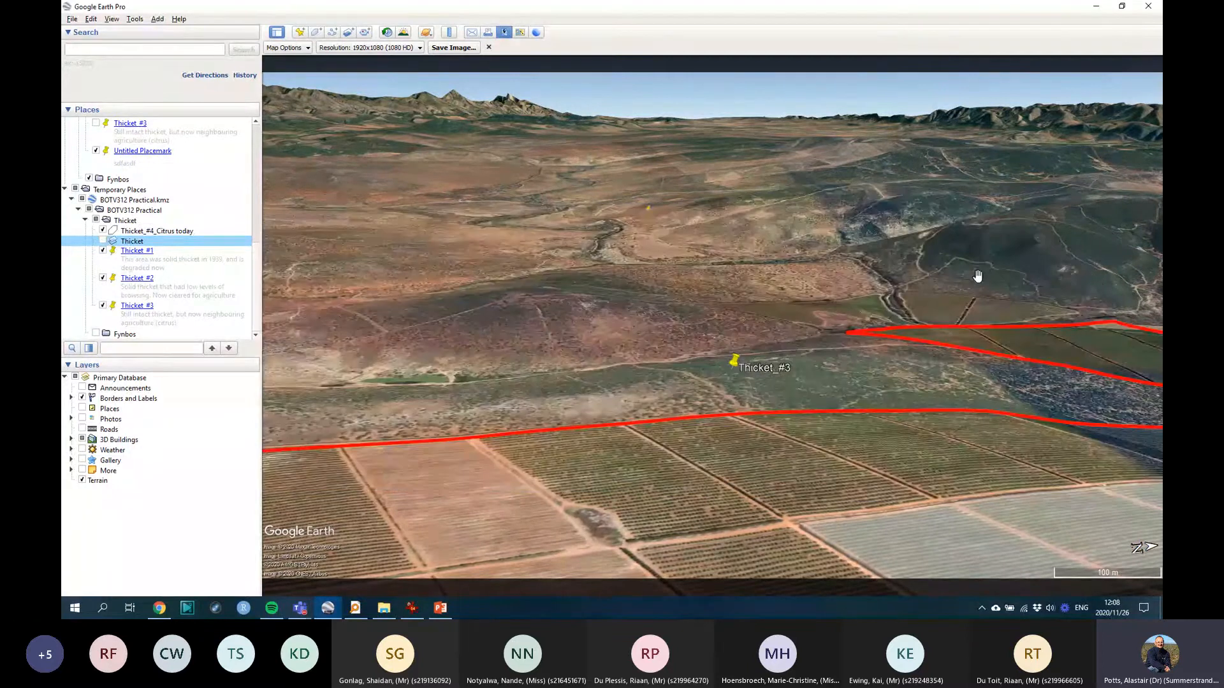
left_click(104, 241)
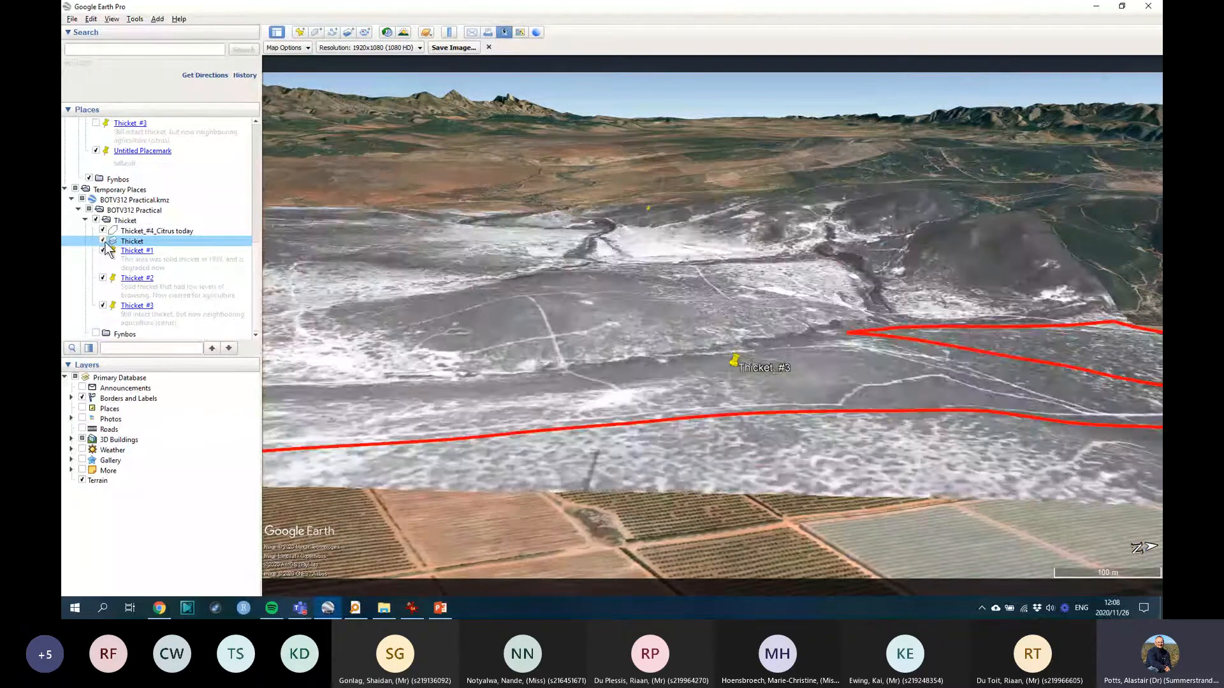
left_click(104, 241)
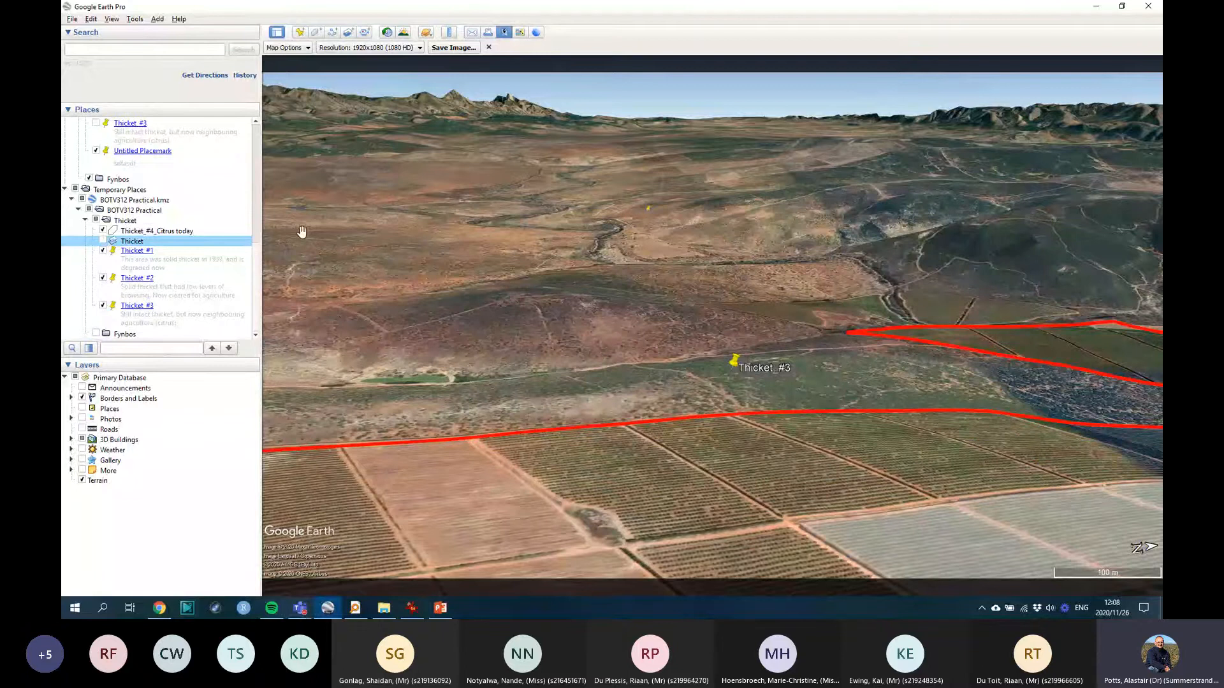
left_click(104, 241)
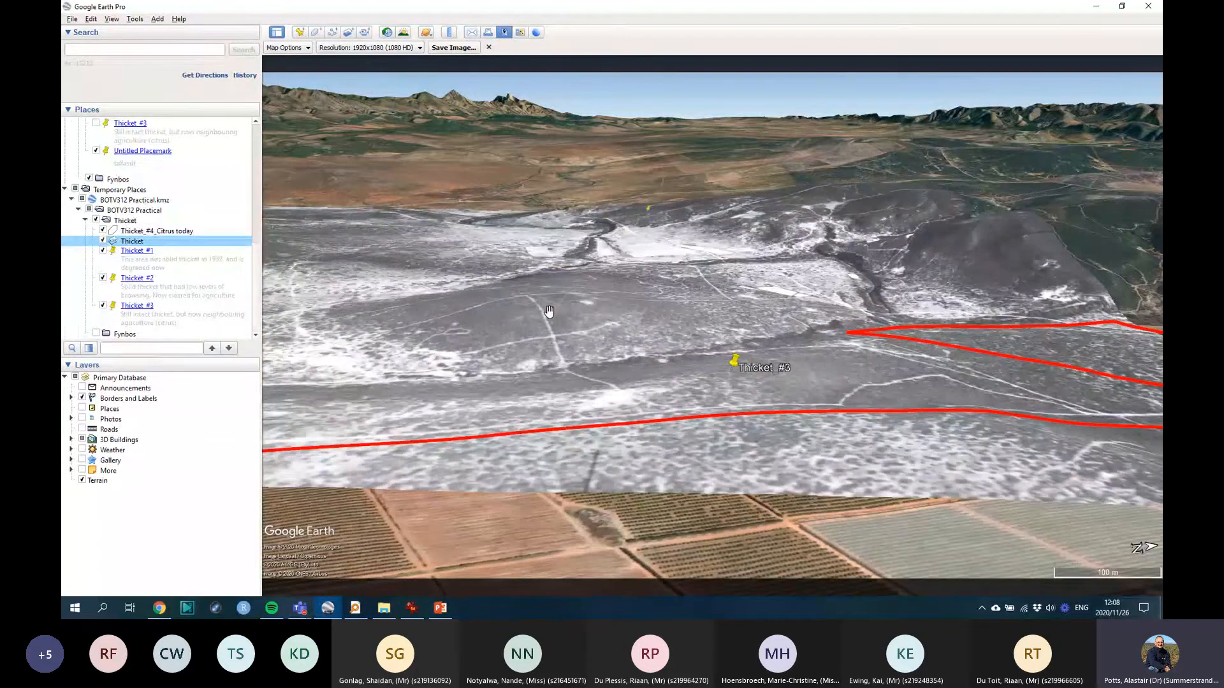
Step: Reset the view to straight down with north up, framing the whole Thicket overlay and its surrounding placemarks
key("u")
left_click(603, 310)
key("u")
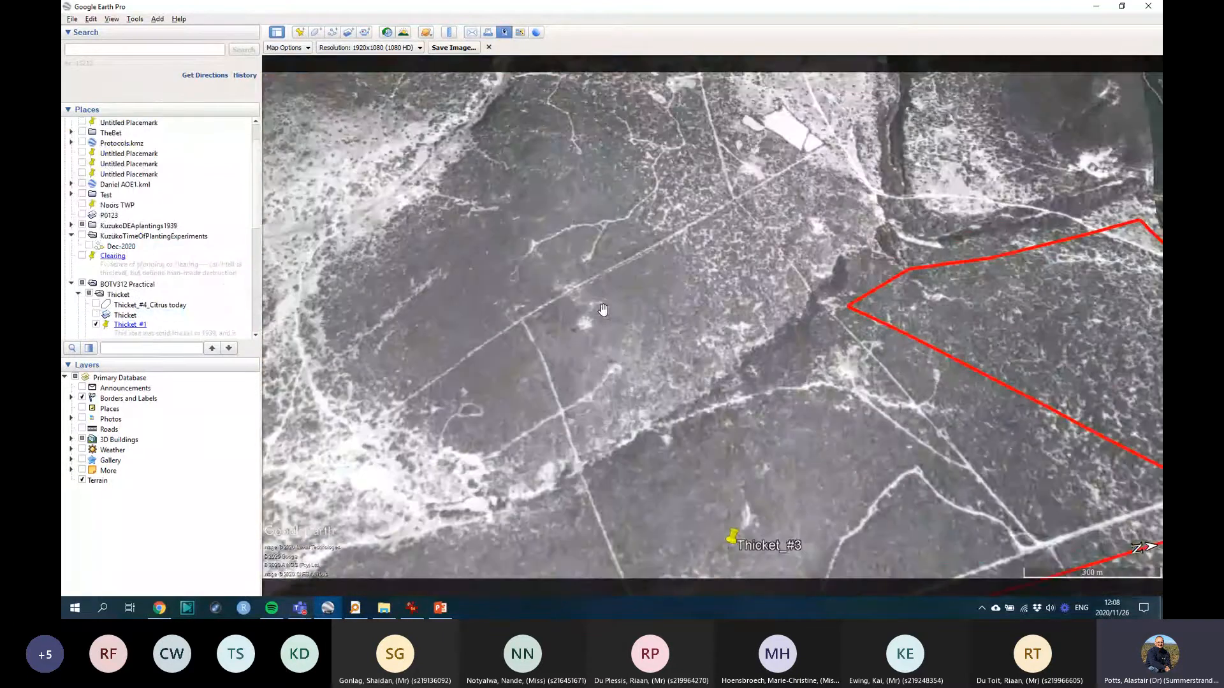
key("n")
scroll(634, 349, "down", 5)
left_click_drag(538, 404, 638, 308)
scroll(638, 308, "down", 3)
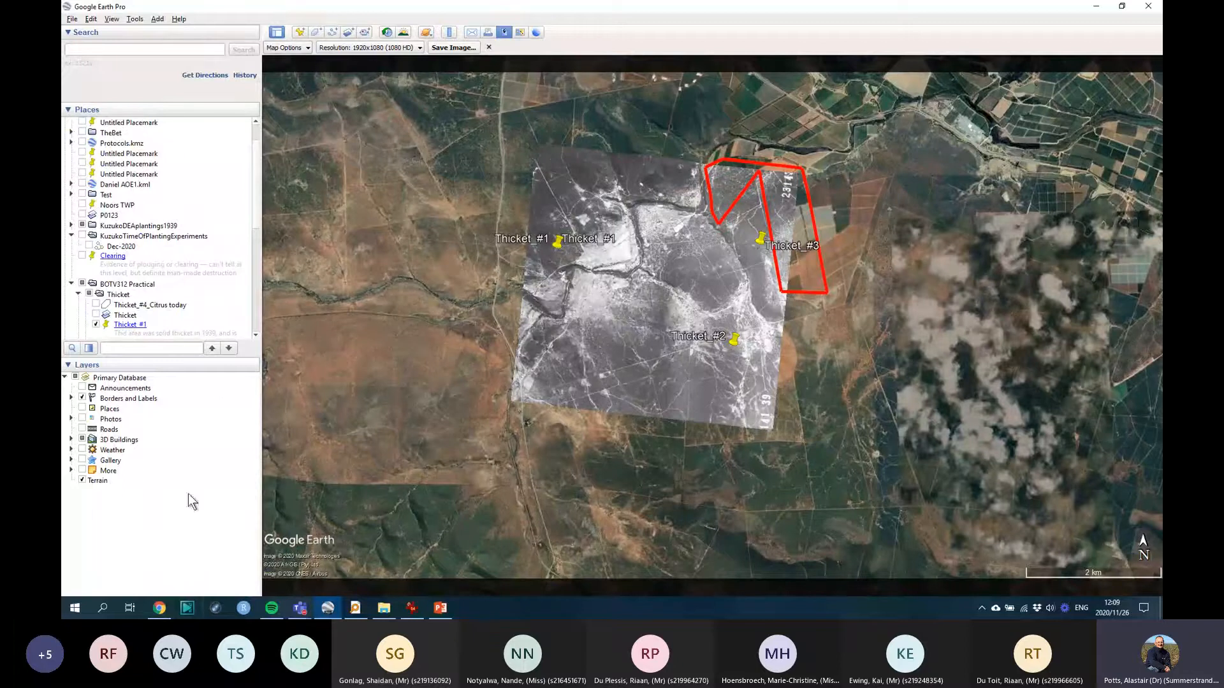
Step: Switch to the Assignment 4 Google Docs document, copy its link and let anyone with the link access it as Commenter
key("alt+Tab")
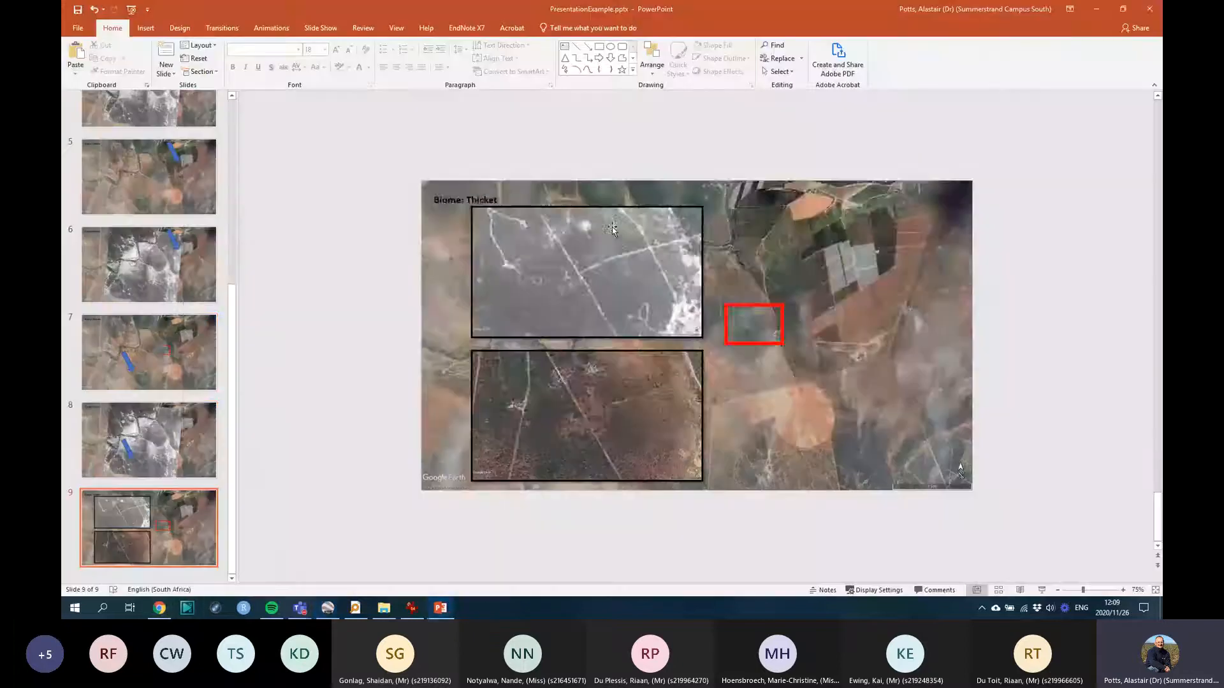
key("alt+Tab")
left_click(606, 216)
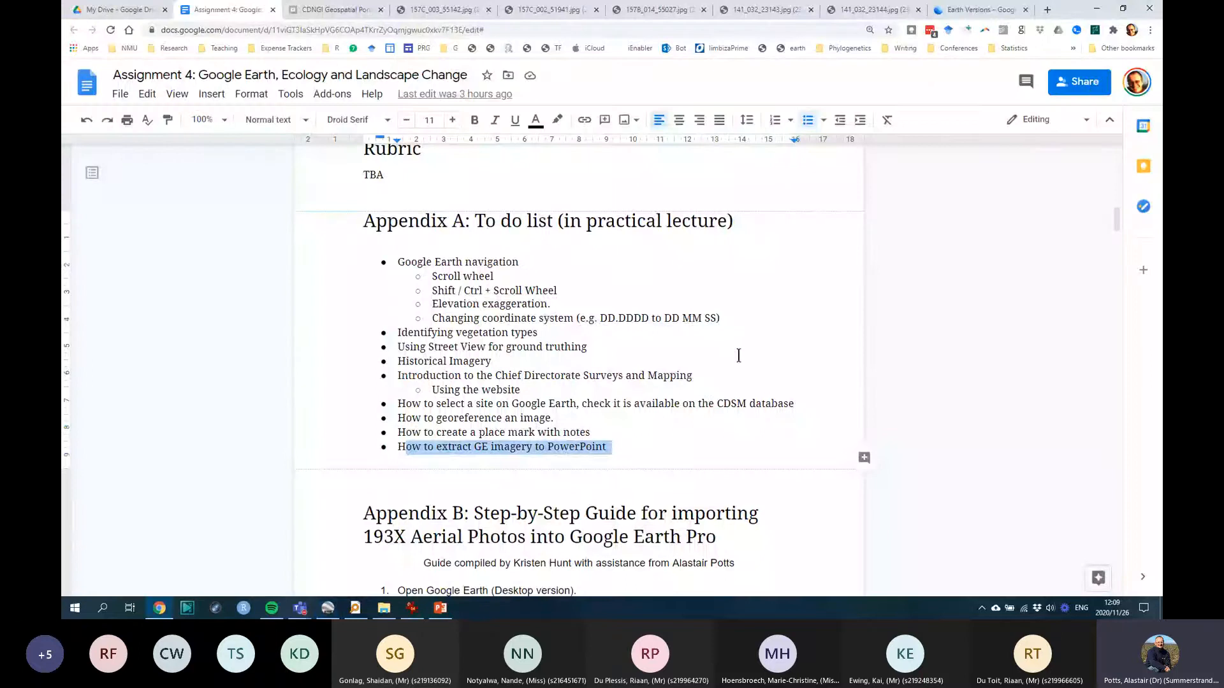
double_click(819, 405)
left_click(1084, 82)
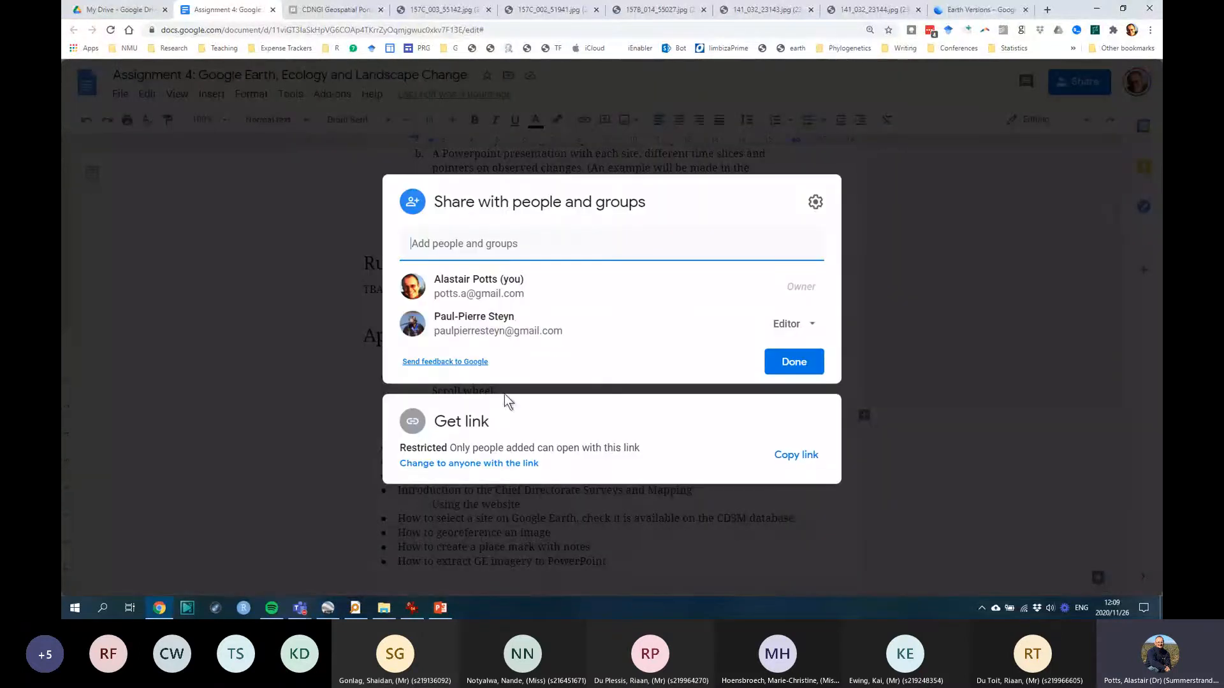
left_click(797, 457)
left_click(526, 463)
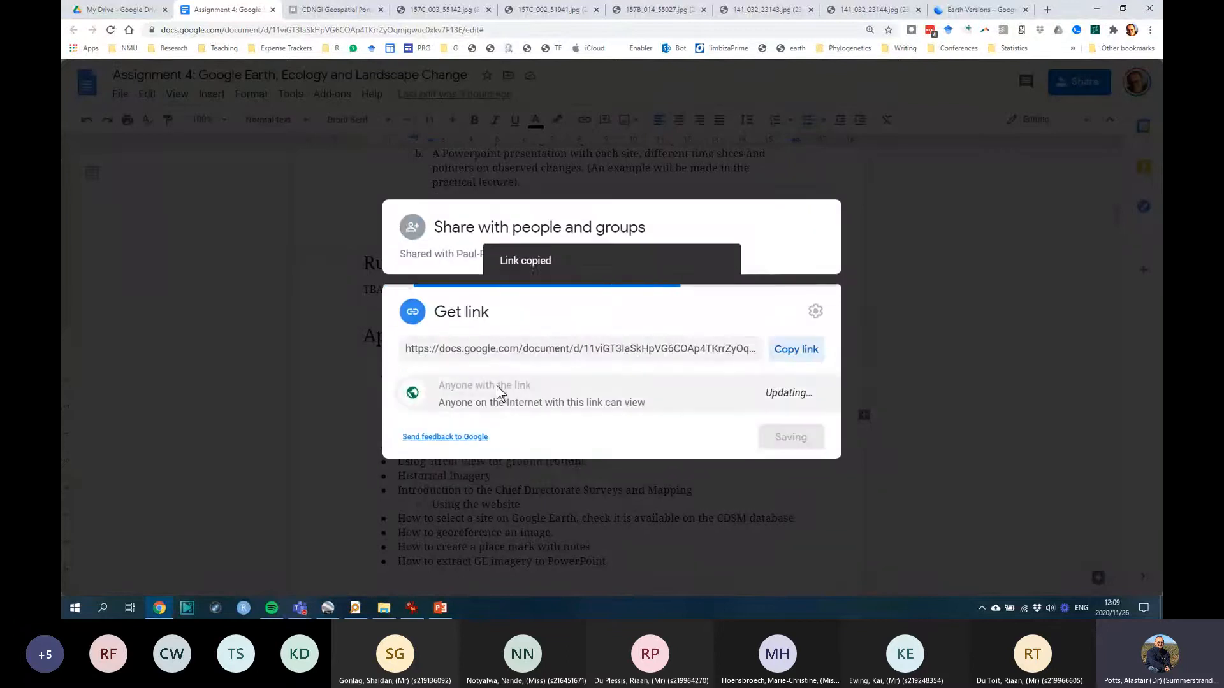
left_click(788, 393)
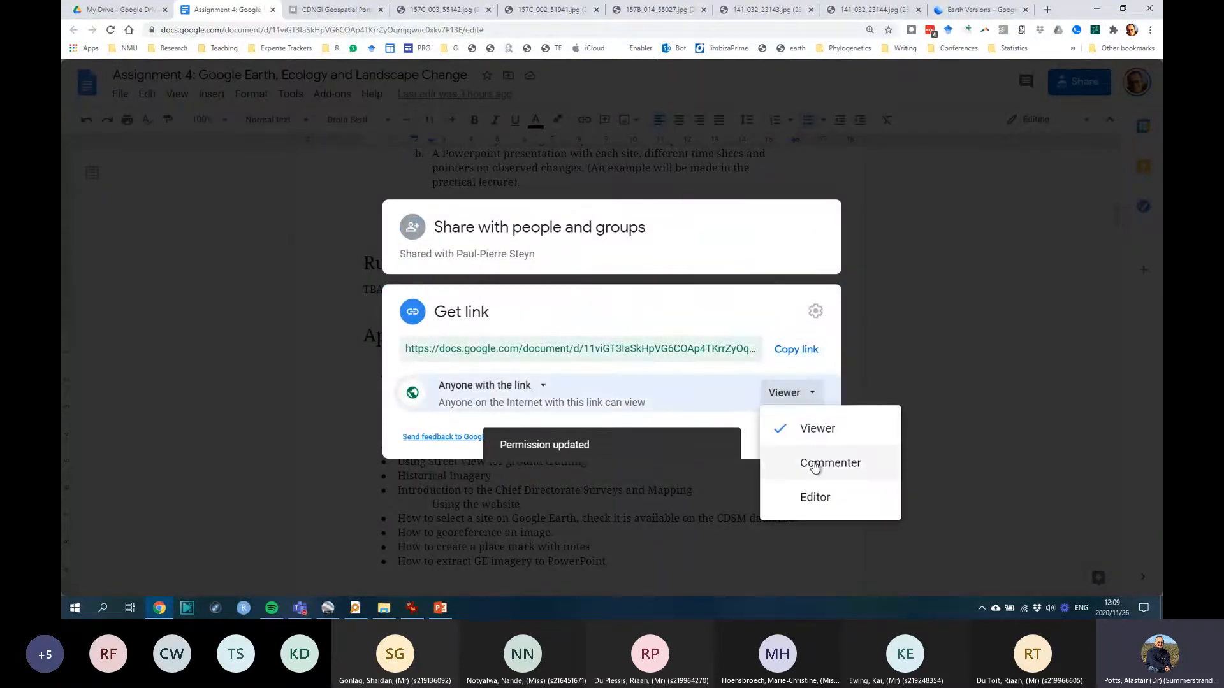
left_click(828, 463)
left_click(788, 440)
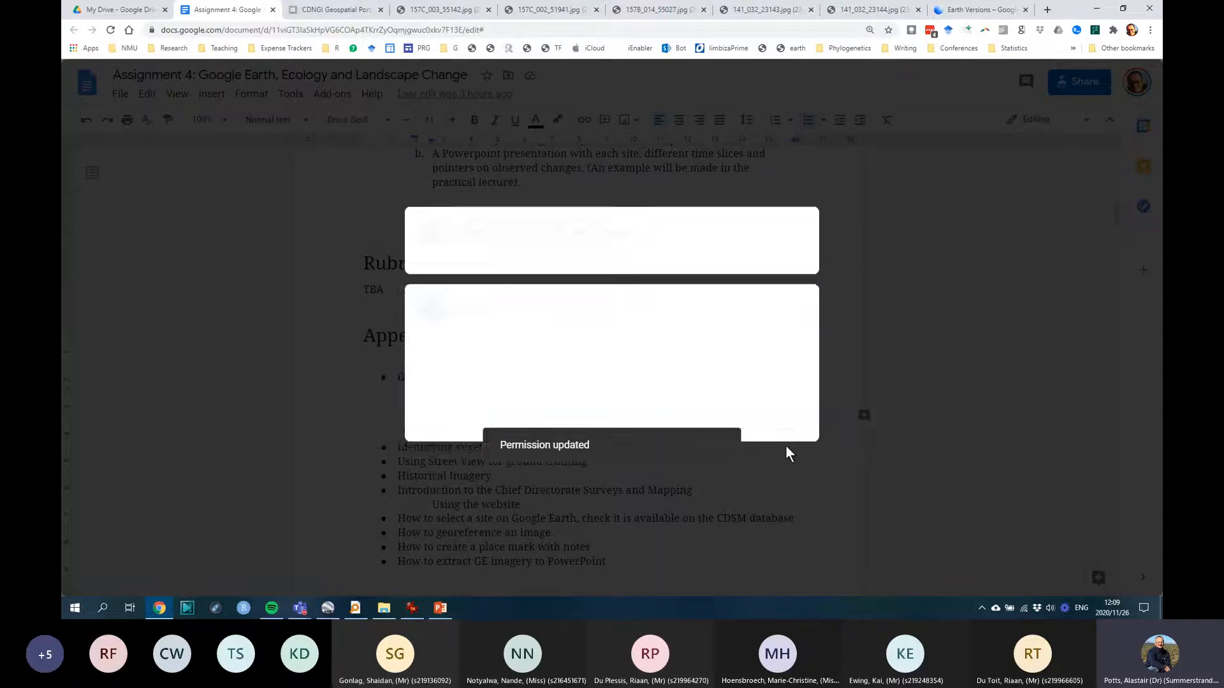
Step: Comment "I don't understand. Or this is not working" on the Appendix A item "Introduction to the Chief Directorate Surveys and Mapping"
left_click(543, 462)
scroll(543, 461, "down", 3)
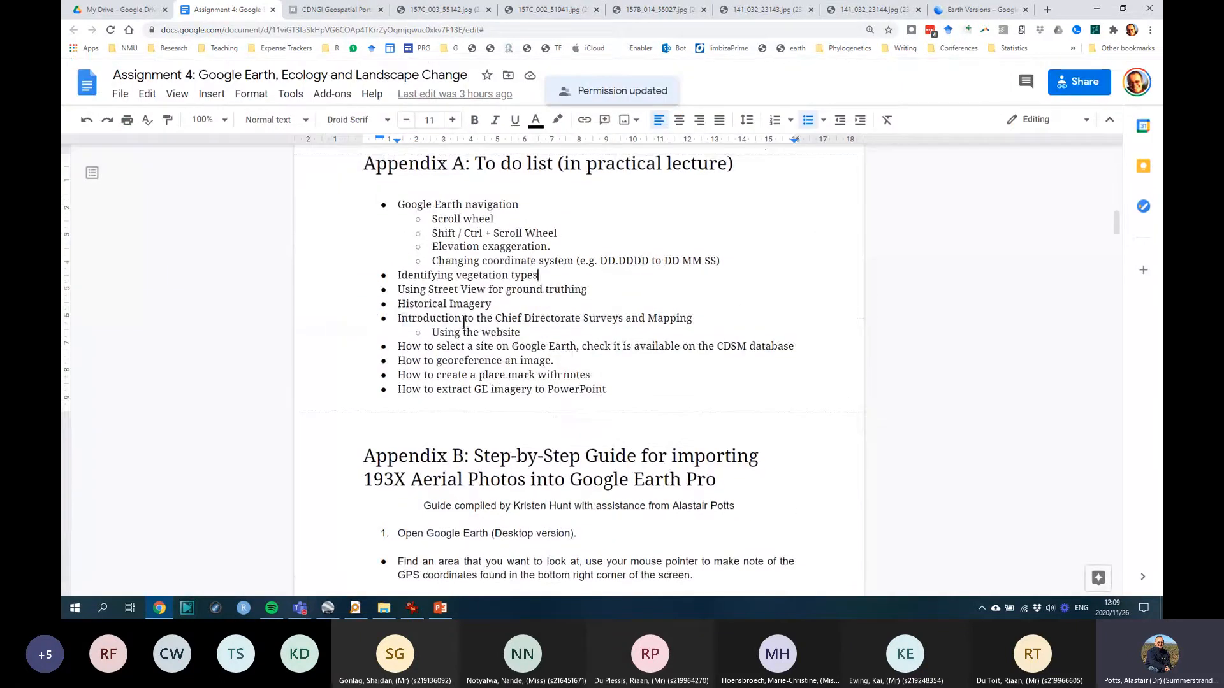
left_click_drag(399, 319, 703, 318)
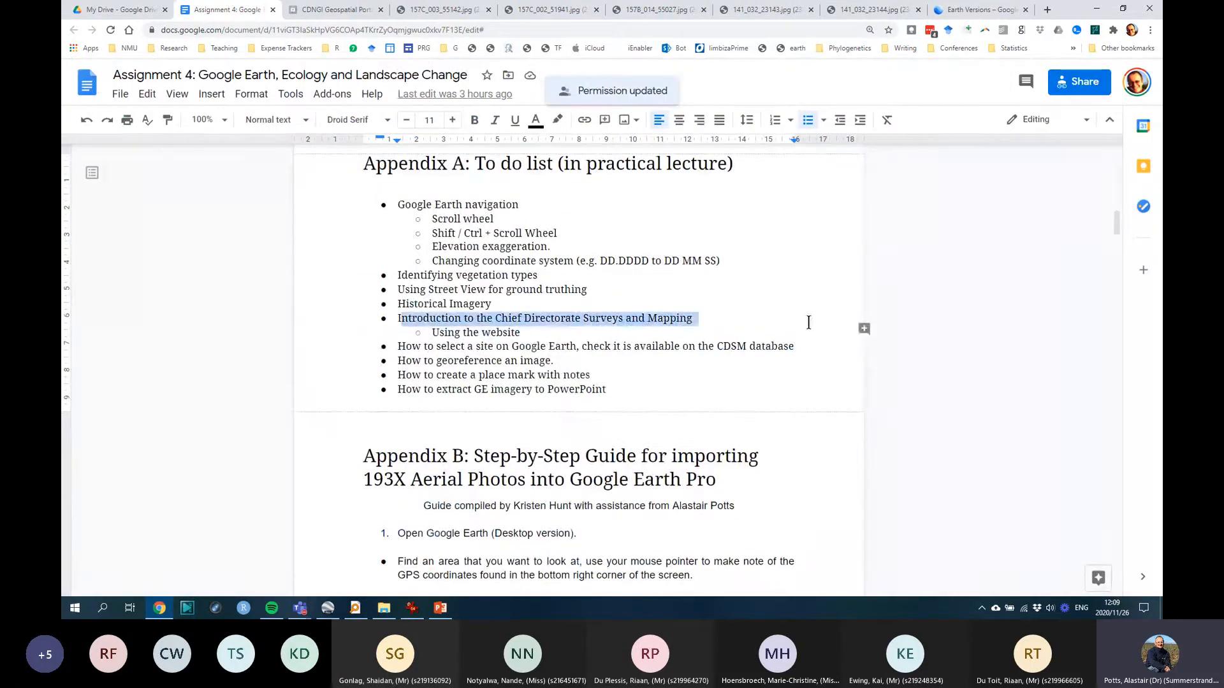
left_click(864, 330)
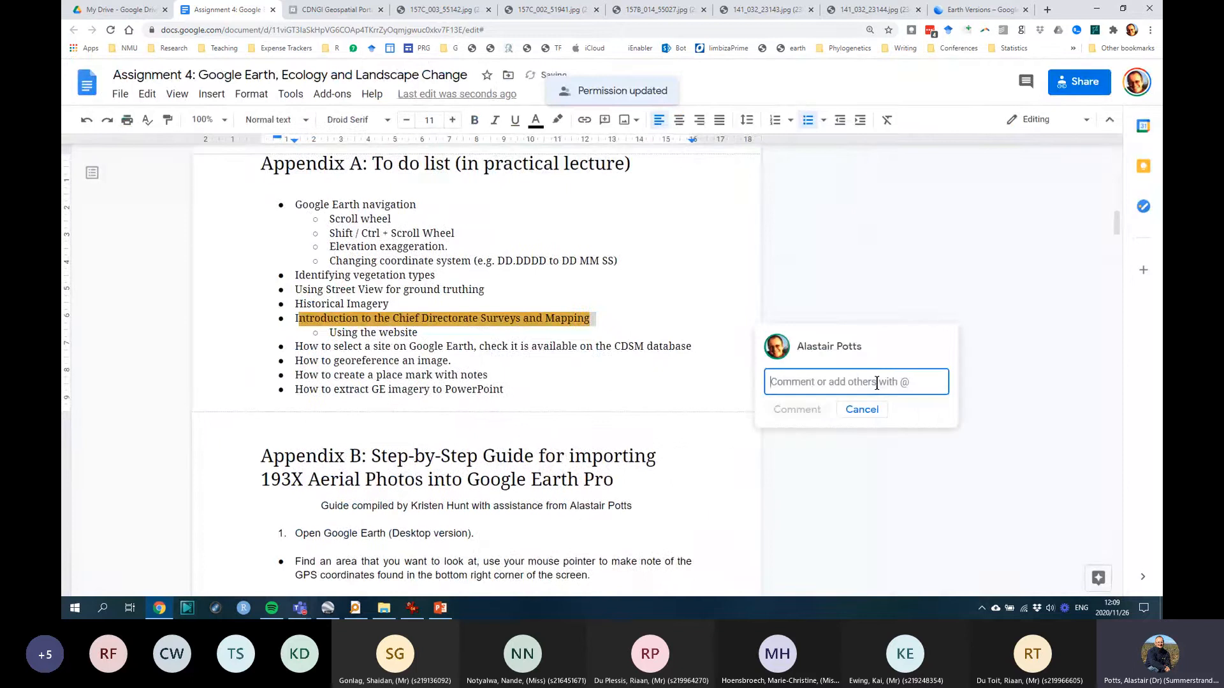
type("I don't under")
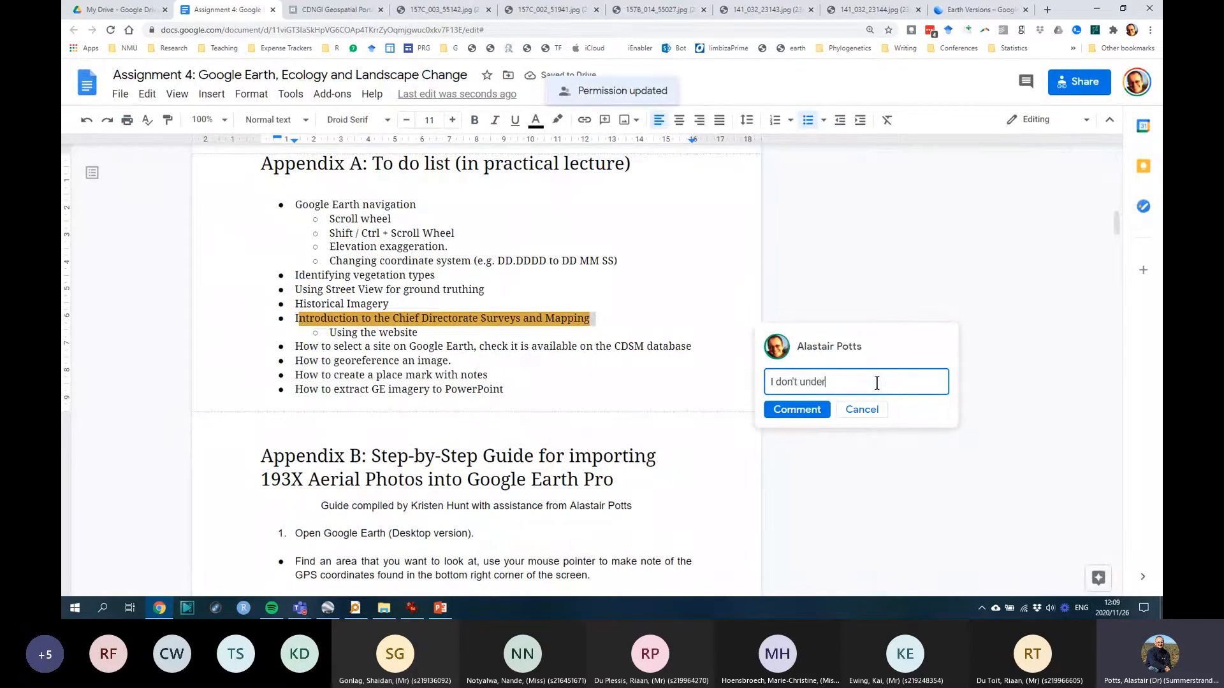
type("stand. Or this is not working")
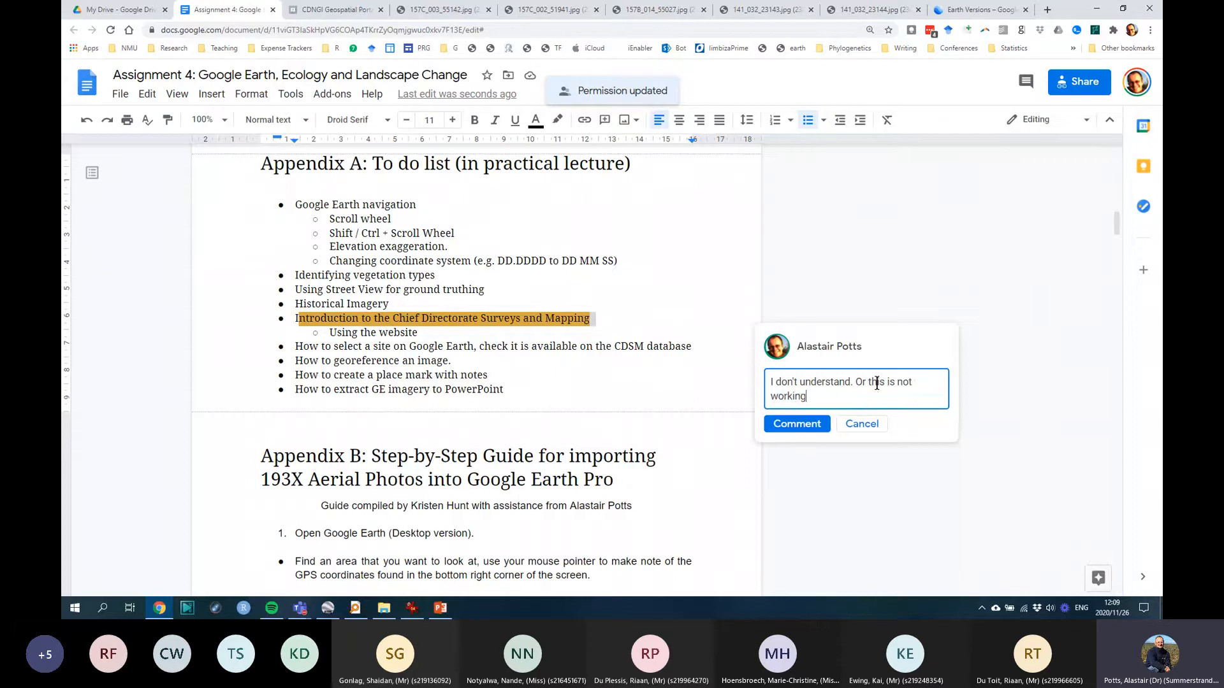
left_click(797, 424)
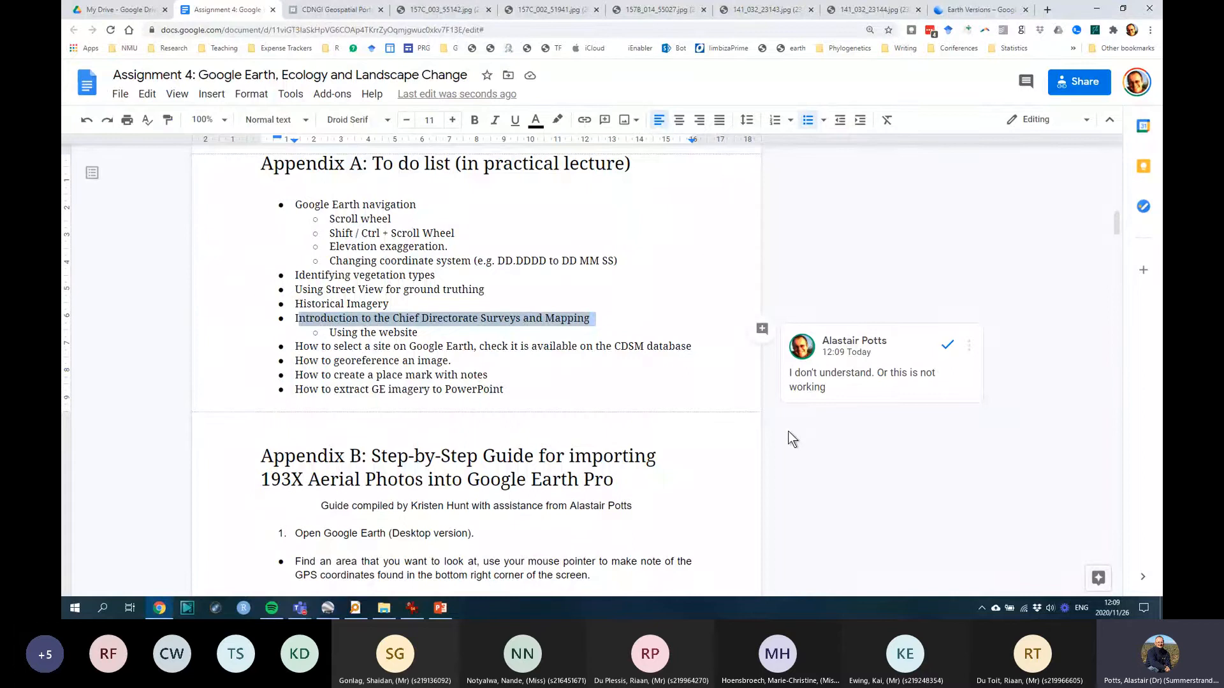
Step: Delete the comment thread on the Chief Directorate Surveys and Mapping item
left_click(971, 346)
left_click(988, 396)
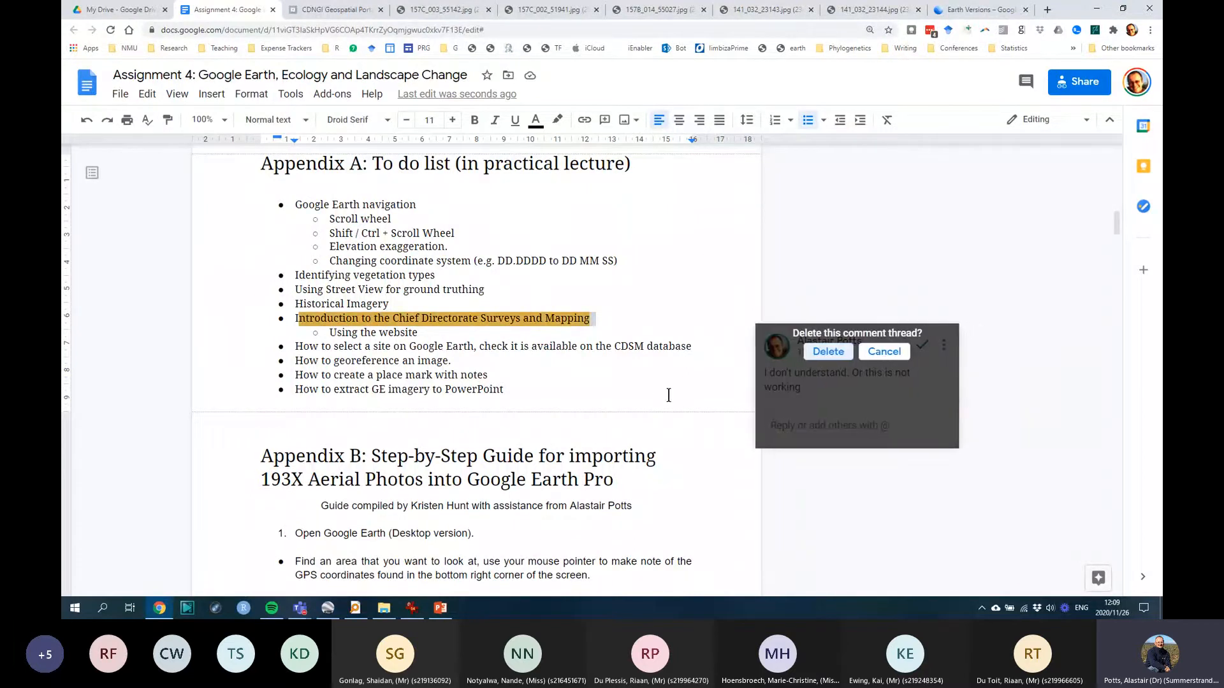
left_click(826, 351)
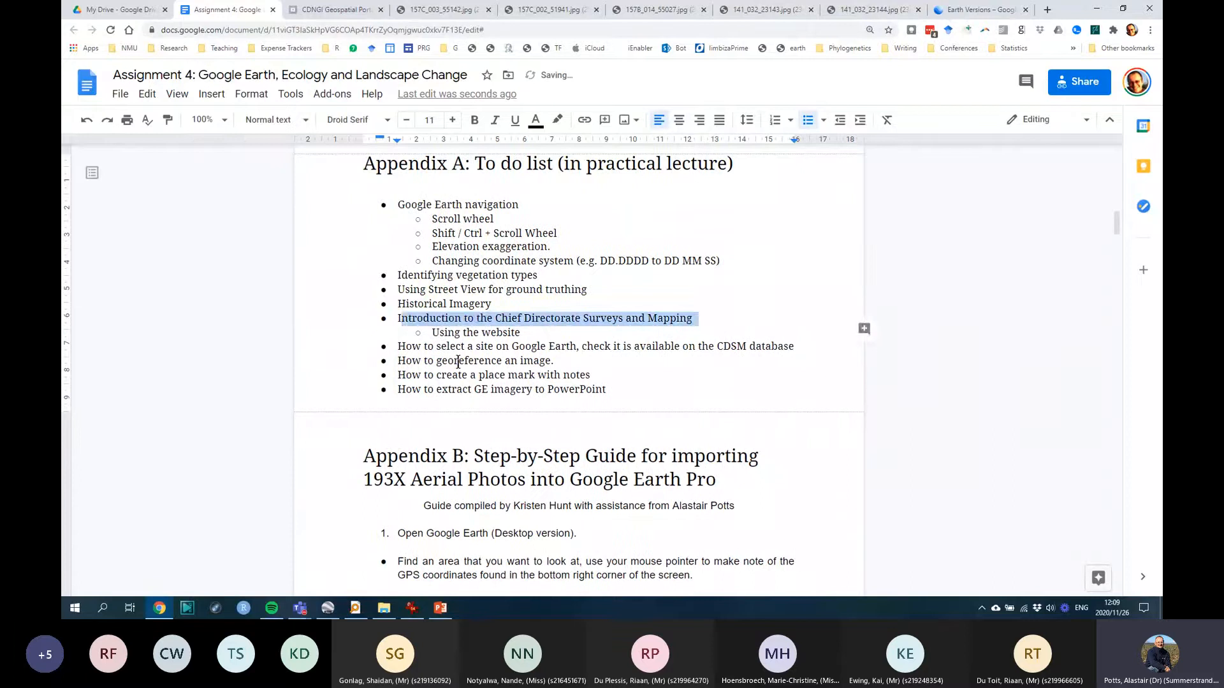
Step: Review the Appendix B guide for importing aerial photos and the assignment requirements in the document
scroll(465, 424, "down", 10)
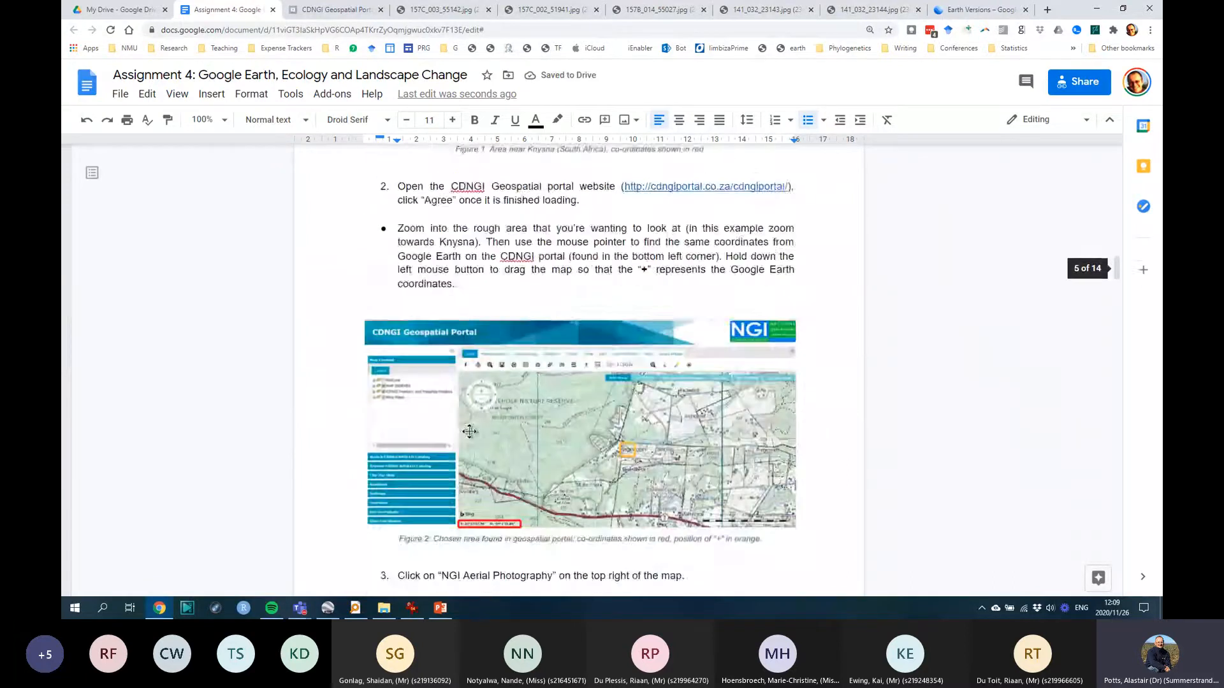
scroll(469, 431, "down", 9)
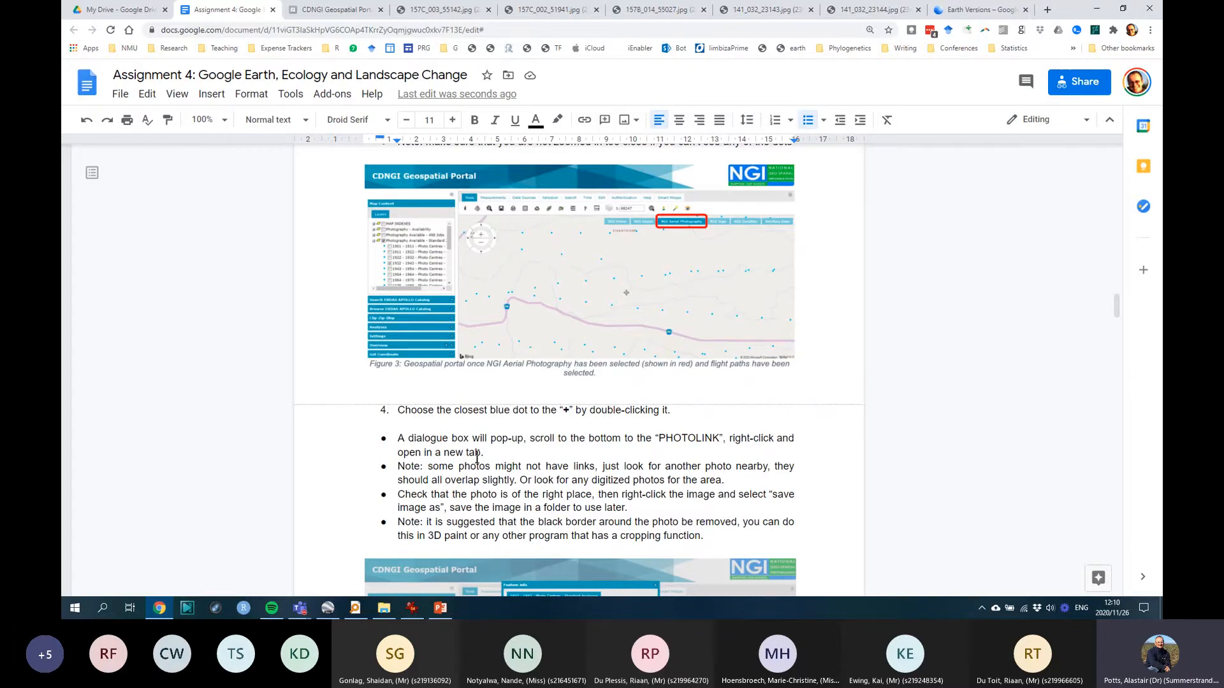
scroll(477, 458, "down", 15)
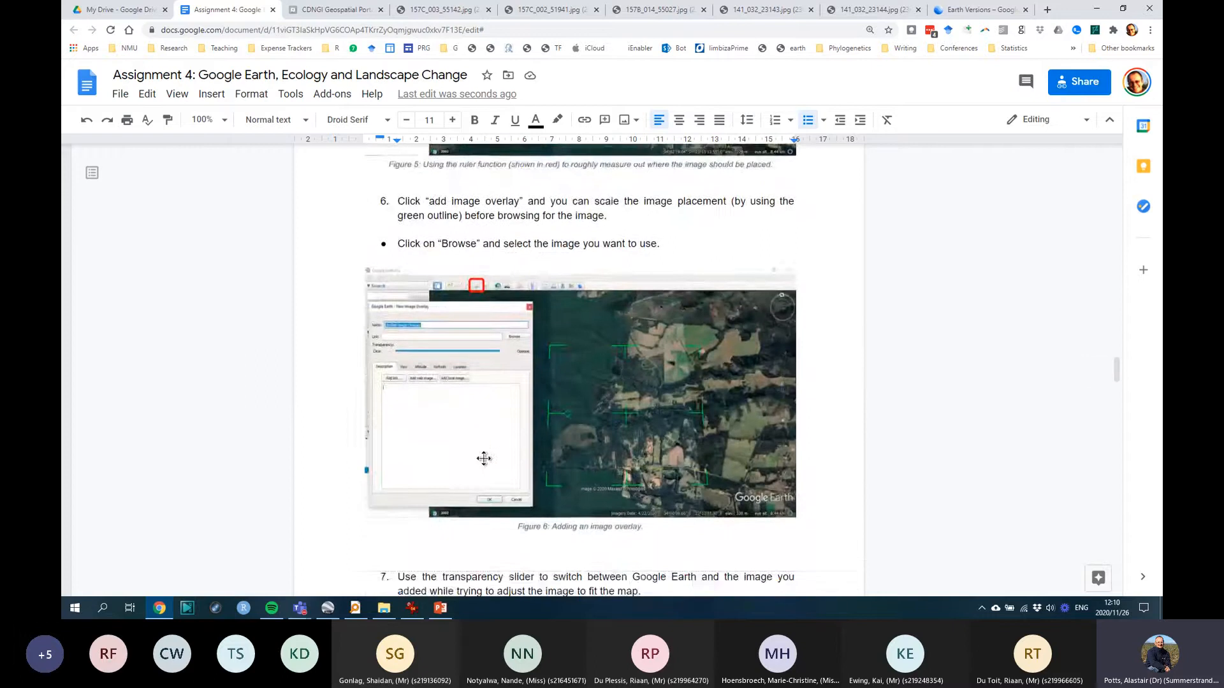
scroll(484, 459, "down", 12)
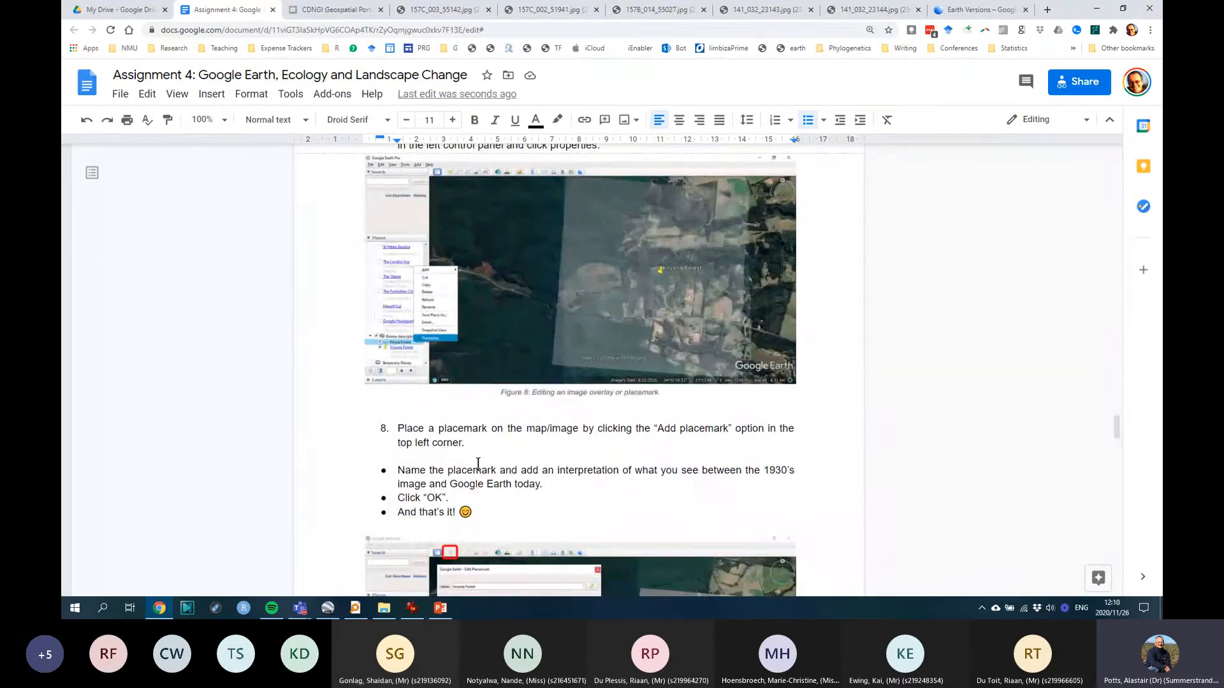
scroll(478, 463, "up", 12)
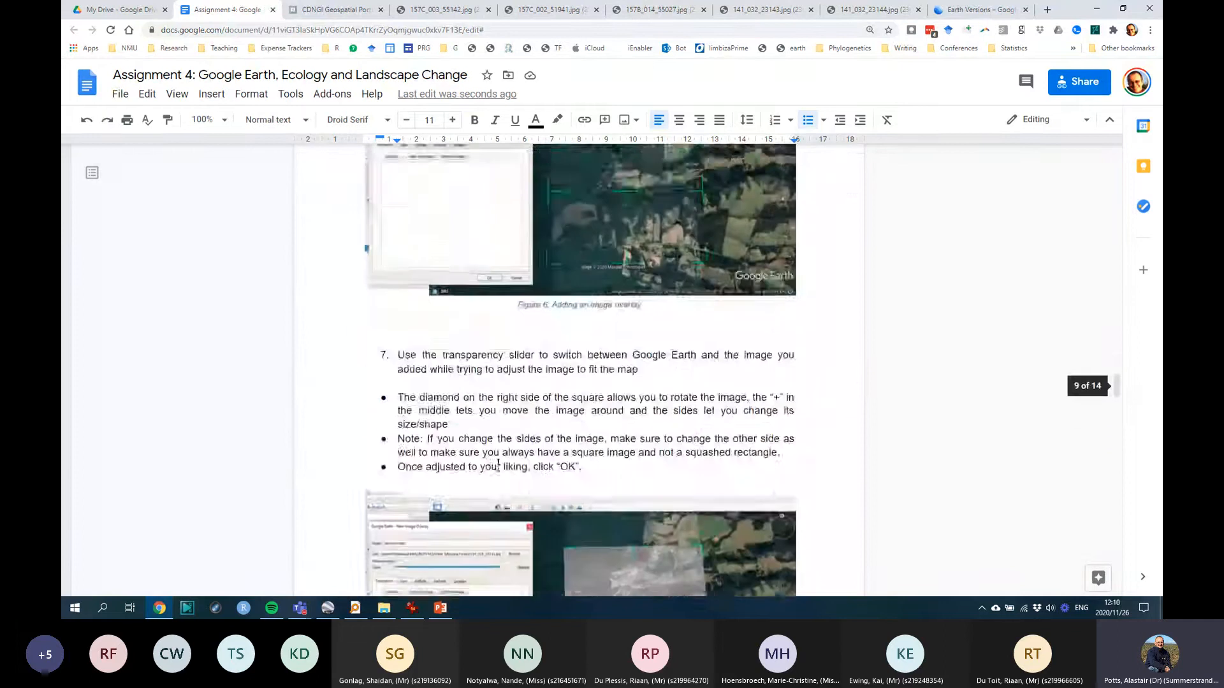
left_click_drag(1118, 365, 1117, 174)
left_click_drag(352, 380, 473, 381)
scroll(515, 424, "down", 5)
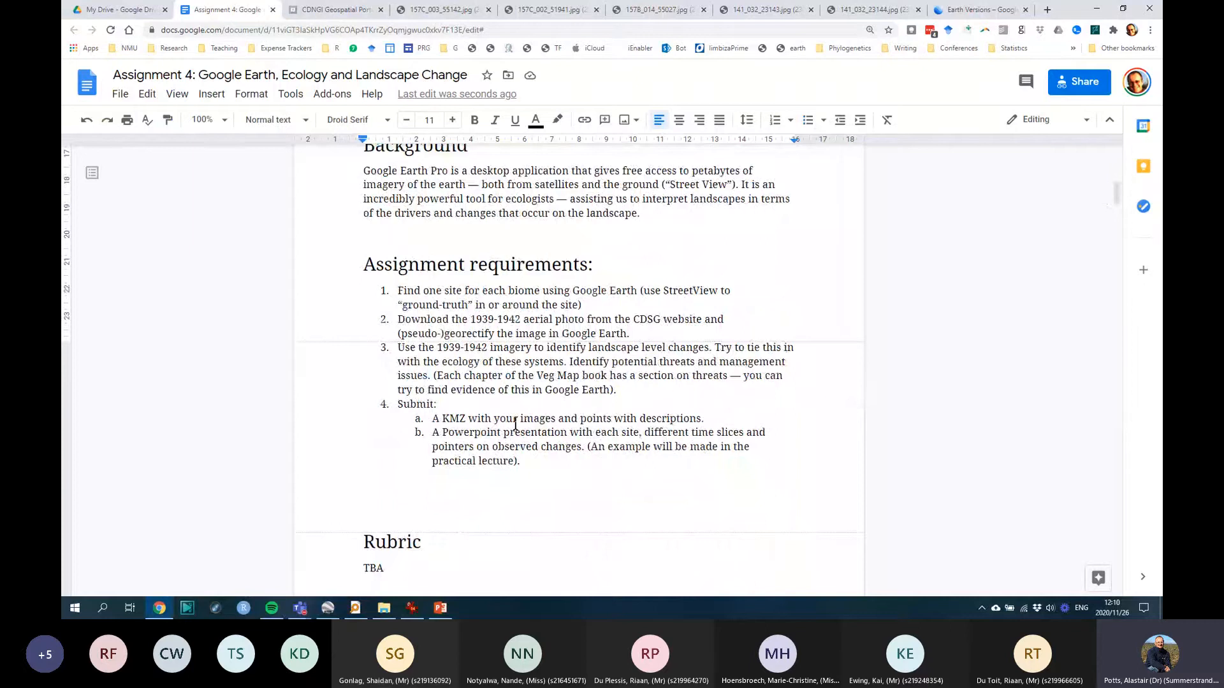
scroll(515, 423, "down", 5)
scroll(516, 423, "down", 7)
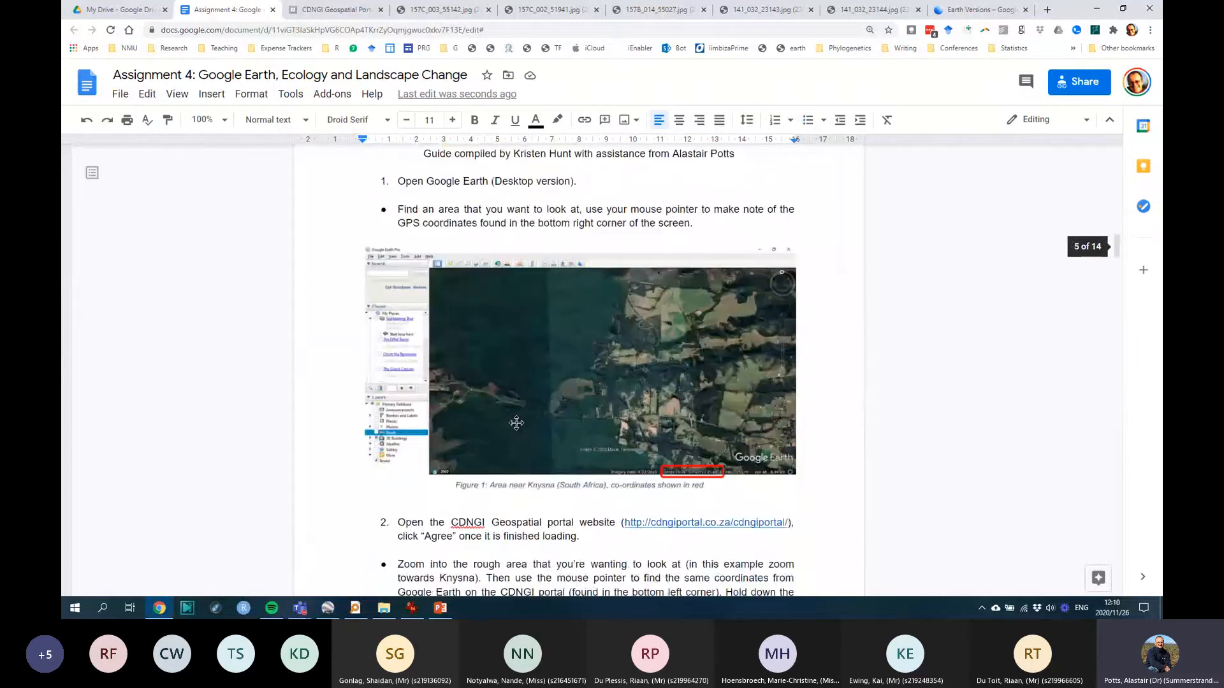